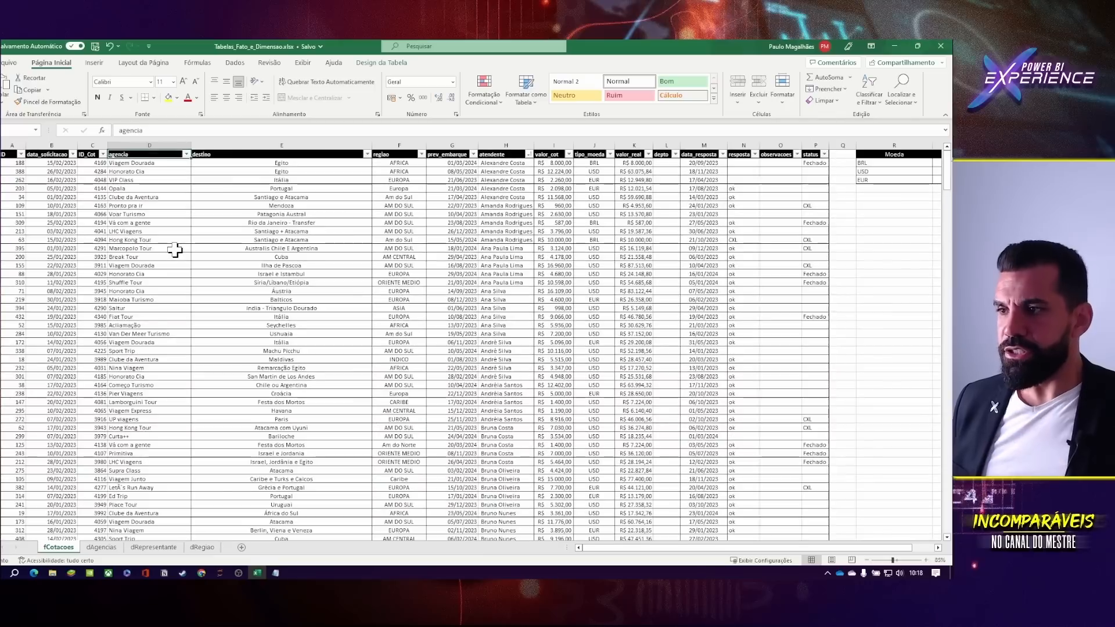
# - Go through the second quotation record on the fCotacoes sheet field by field, from data_solicitacao to resposta
pyautogui.click(79, 171)
pyautogui.press('Right')
pyautogui.press('Right')
pyautogui.press('Right')
pyautogui.press('Right')
pyautogui.press('Right')
pyautogui.press('Right')
pyautogui.press('Right')
pyautogui.press('Right')
pyautogui.press('Right')
pyautogui.press('Right')
pyautogui.press('Right')
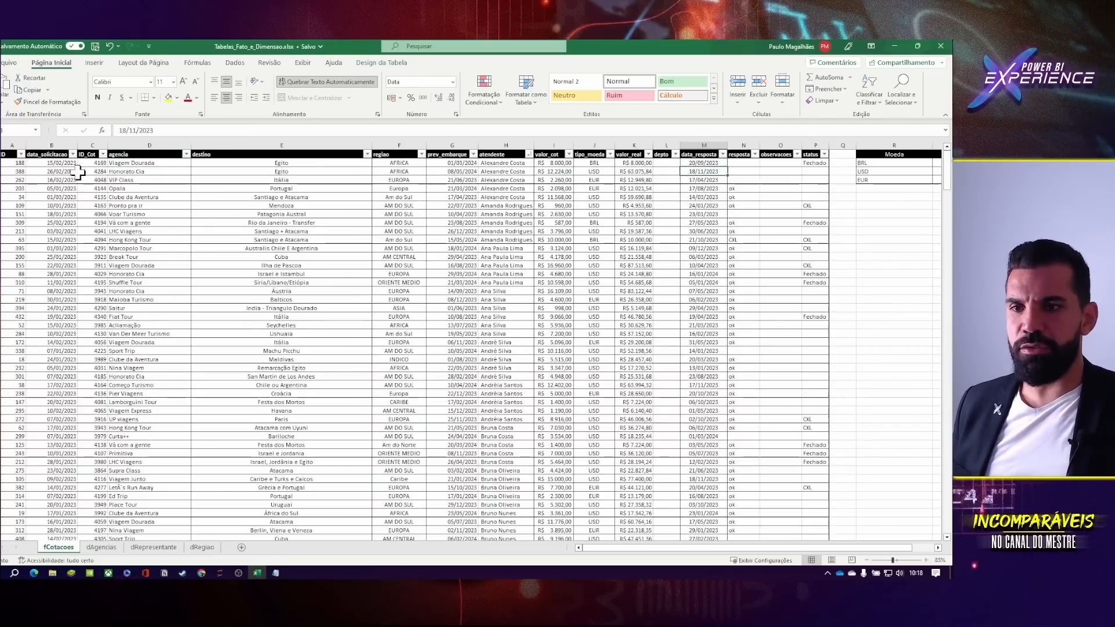
pyautogui.press('Right')
pyautogui.press('Left')
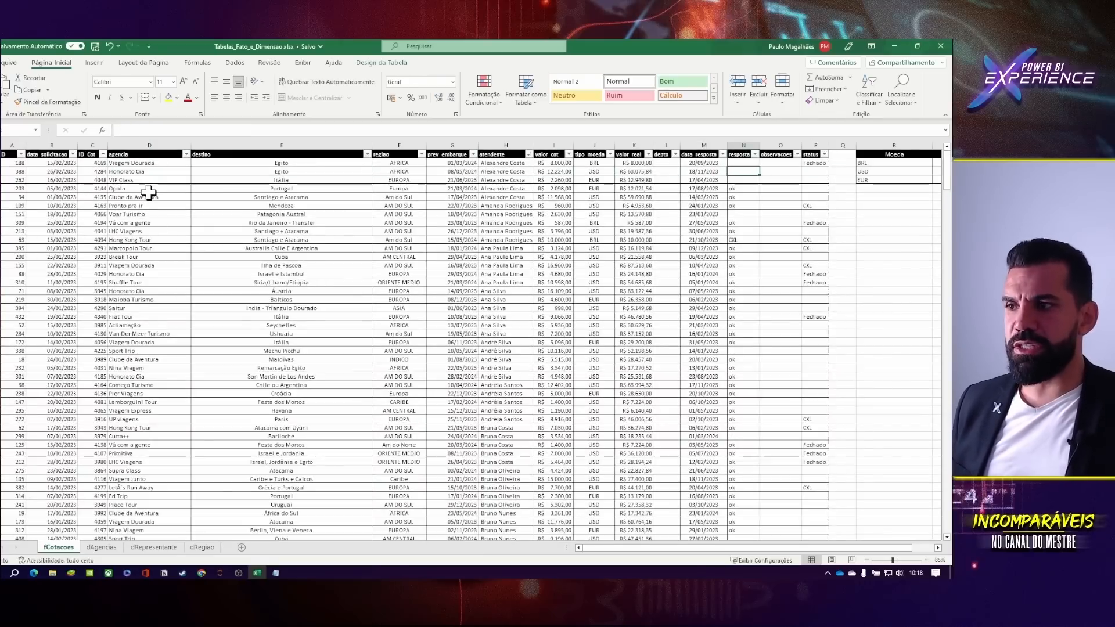
# - Review the fCotacoes columns one by one, from data_solicitacao through ID_Cot, agencia, destino, regiao, prev_embarque, atendente and valor_cot to tipo_moeda
pyautogui.click(131, 206)
pyautogui.click(53, 144)
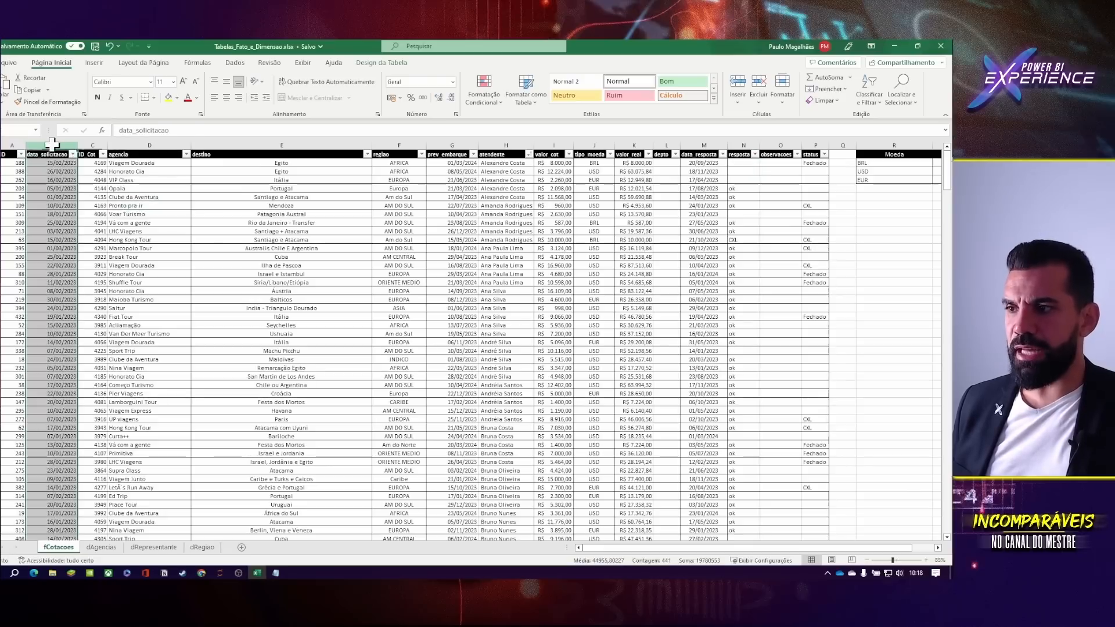
pyautogui.click(99, 170)
pyautogui.click(92, 149)
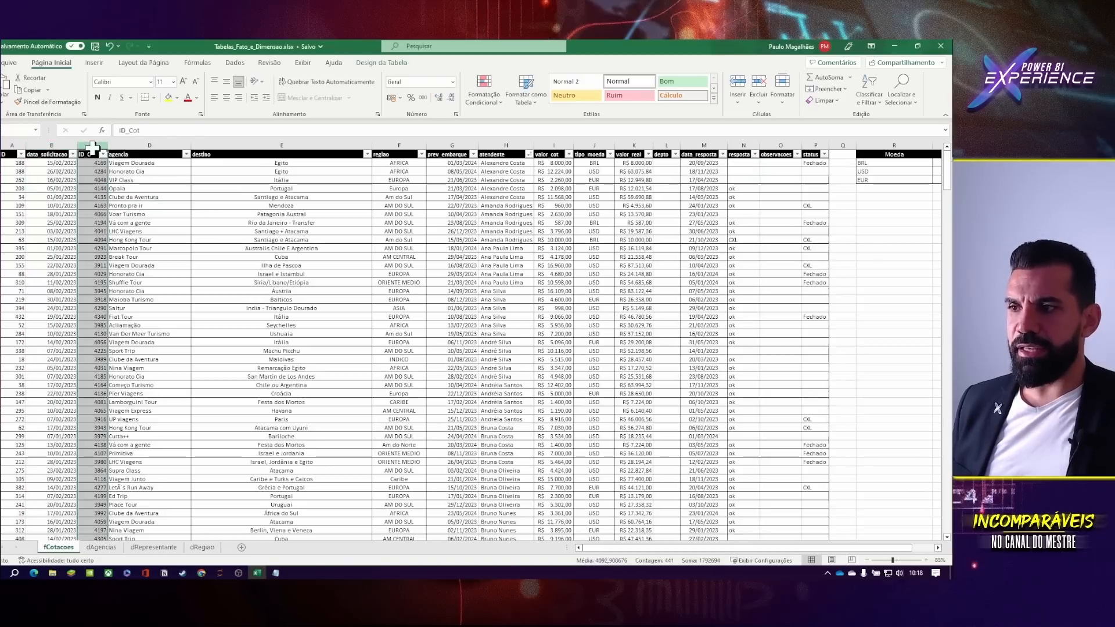
pyautogui.click(151, 145)
pyautogui.click(267, 144)
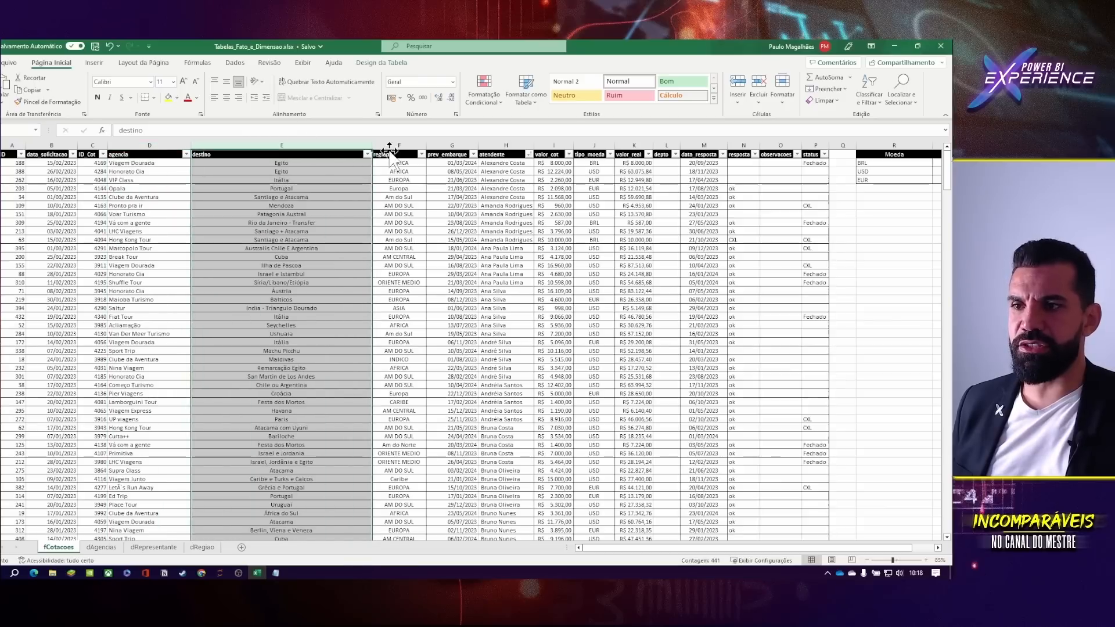
pyautogui.click(399, 144)
pyautogui.click(457, 144)
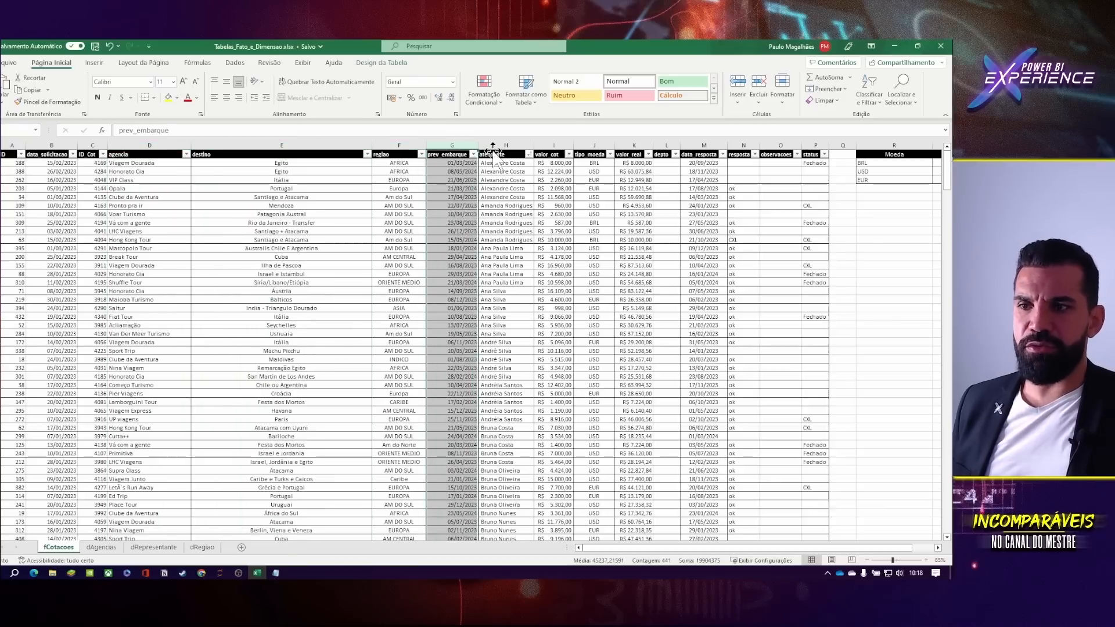
pyautogui.click(500, 144)
pyautogui.click(553, 144)
pyautogui.click(596, 144)
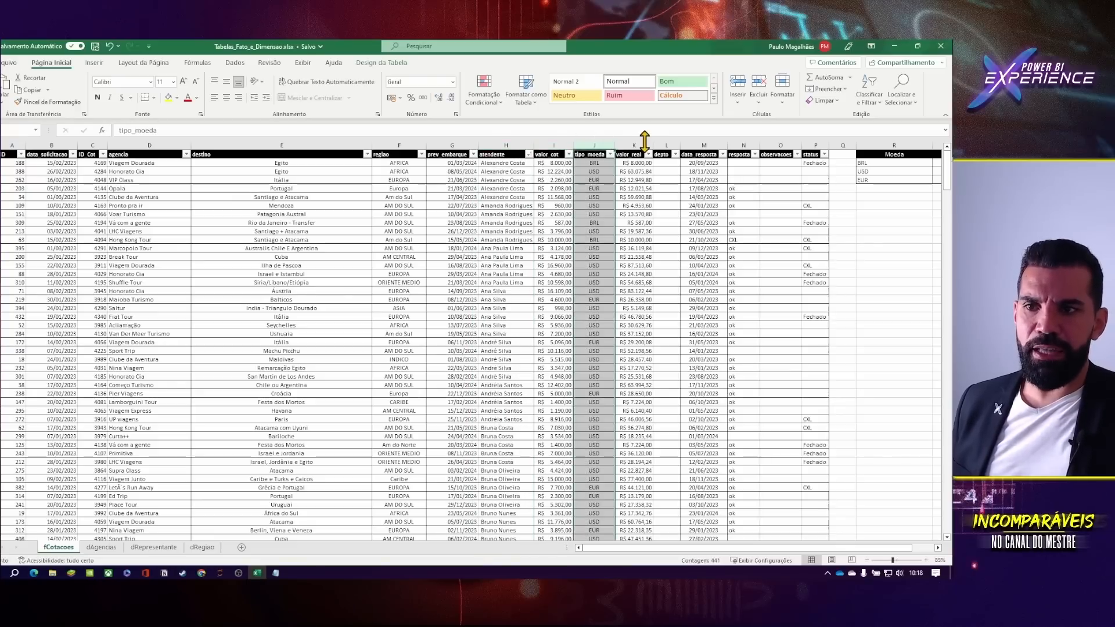
# - Examine the valor_real conversion formula in the first record and the Moeda and Cotação lookup table beside the data
pyautogui.click(649, 163)
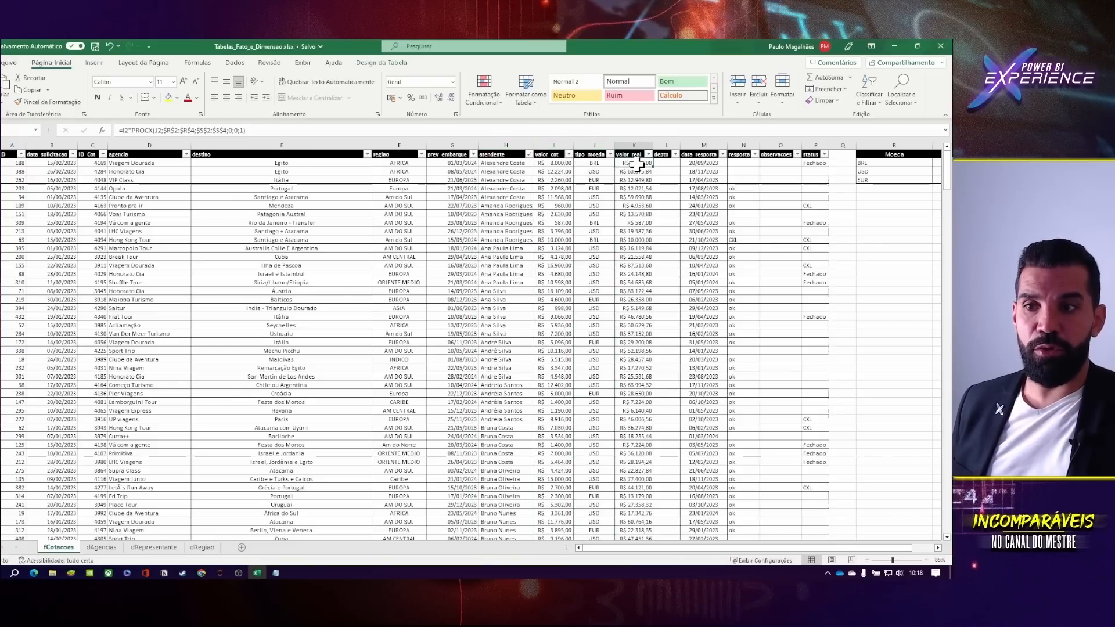
pyautogui.click(916, 172)
pyautogui.press('Up')
pyautogui.press('Right')
# - Examine sample cells in the depto, data_resposta, resposta and status columns of the quotations table
pyautogui.click(589, 172)
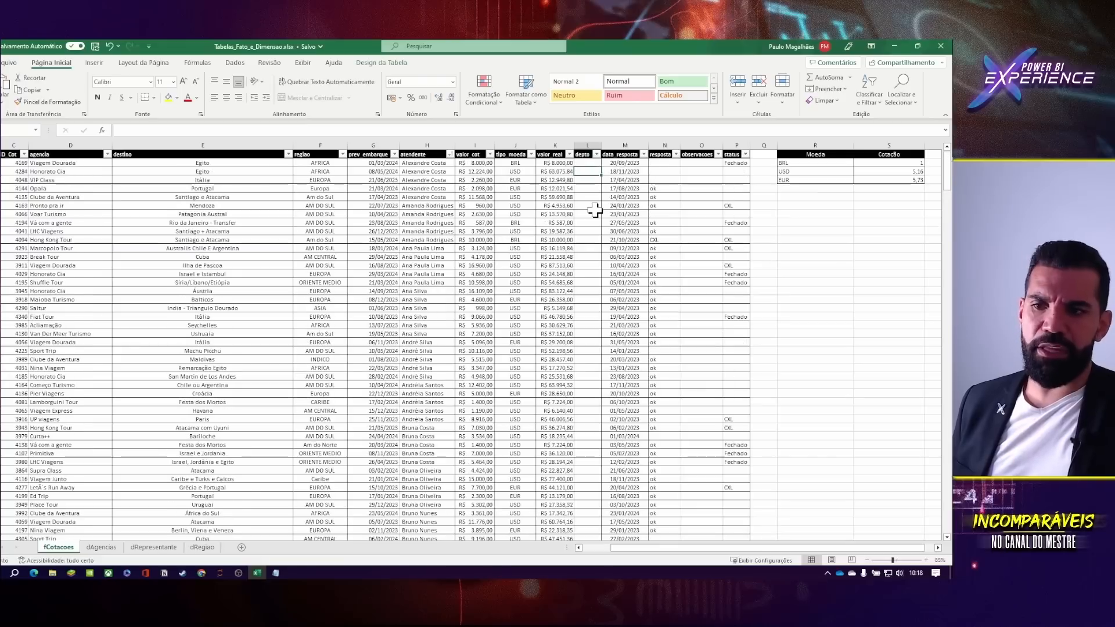
pyautogui.click(632, 197)
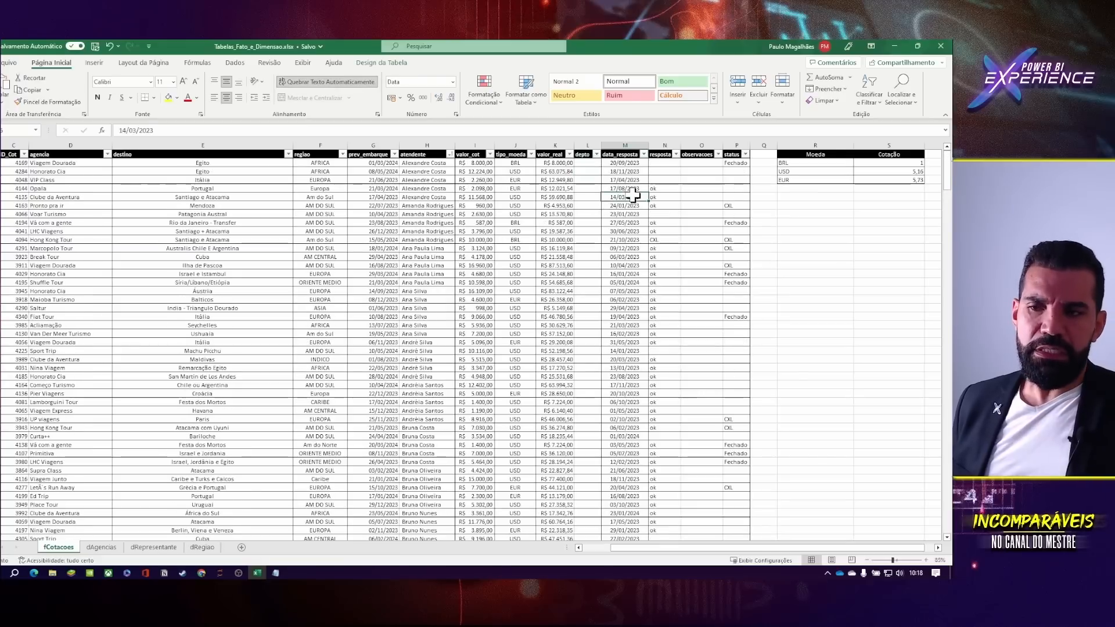
pyautogui.click(665, 181)
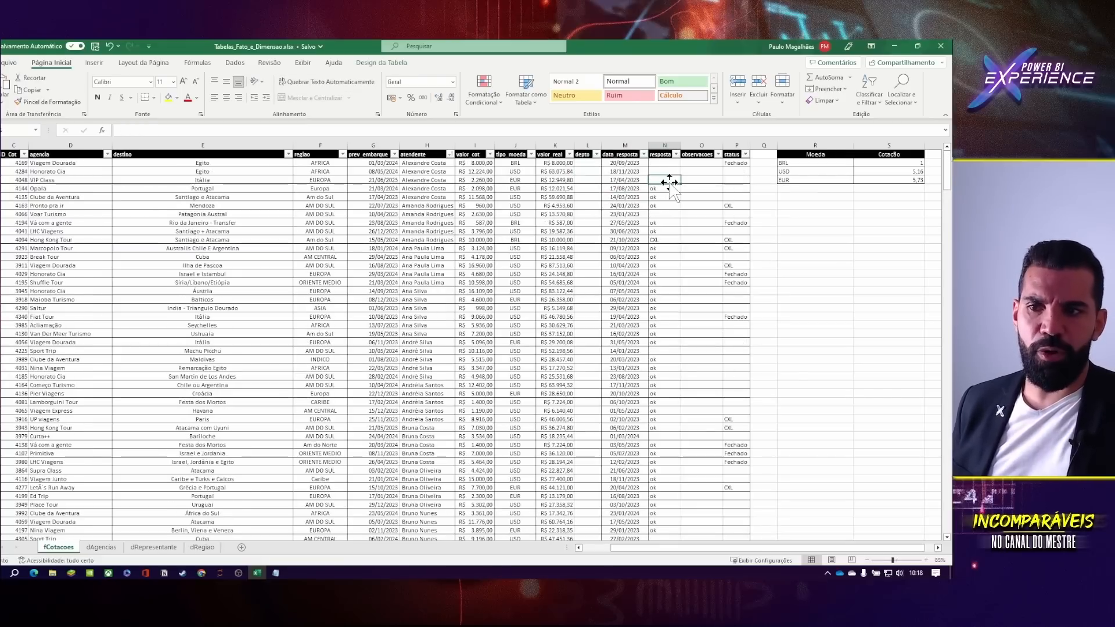
pyautogui.click(732, 188)
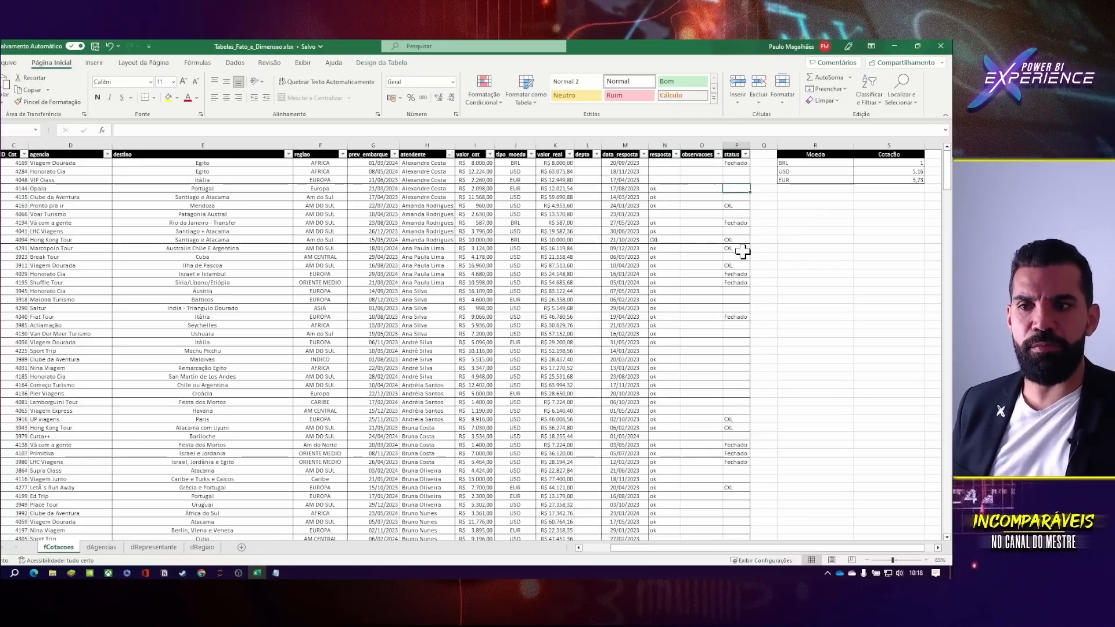
pyautogui.click(625, 197)
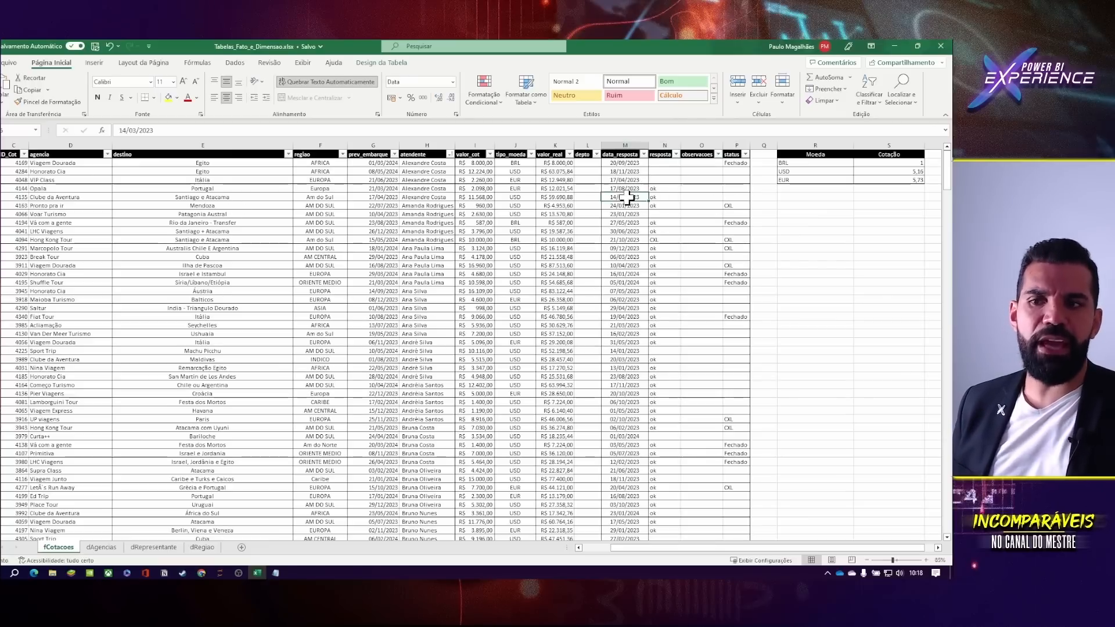
pyautogui.click(672, 198)
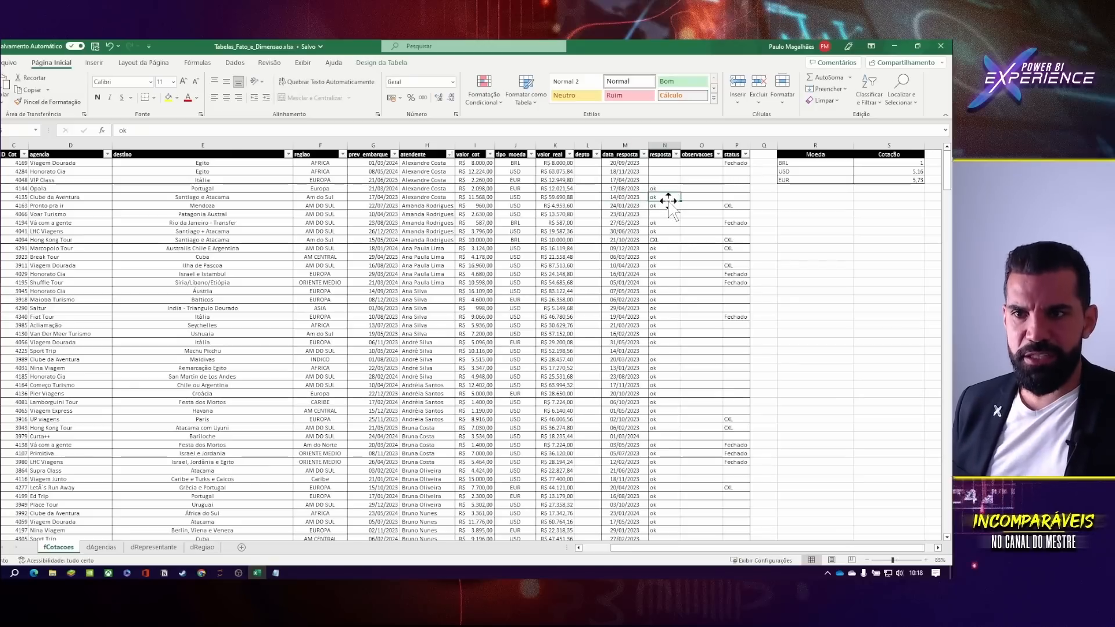
pyautogui.click(735, 205)
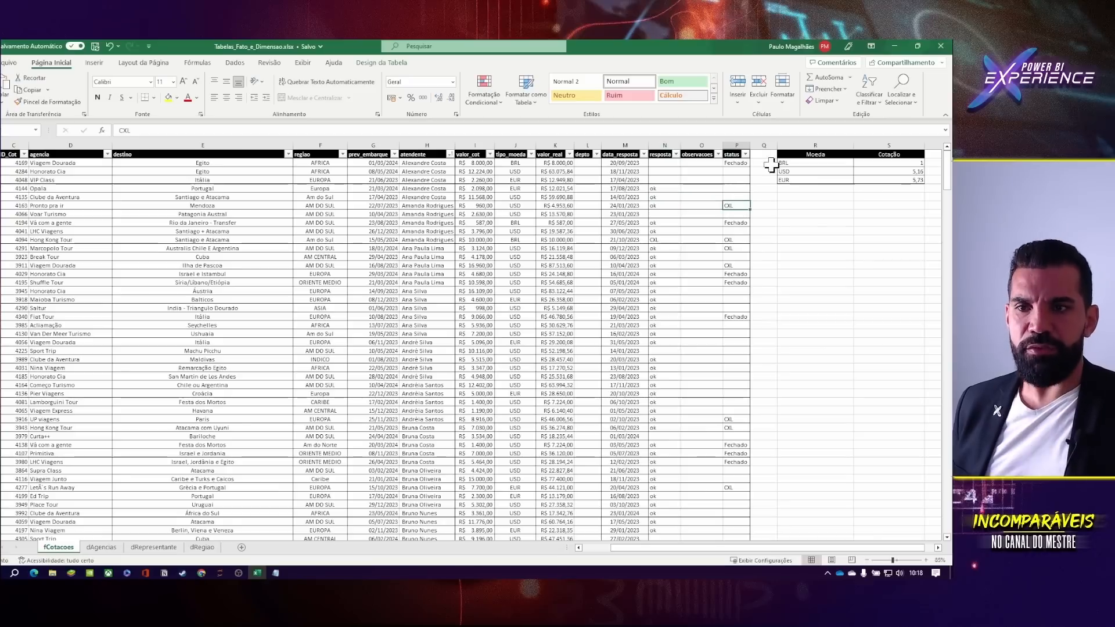
# - Check the status column's available filter values without applying a filter, and inspect its Fechado entries
pyautogui.click(745, 153)
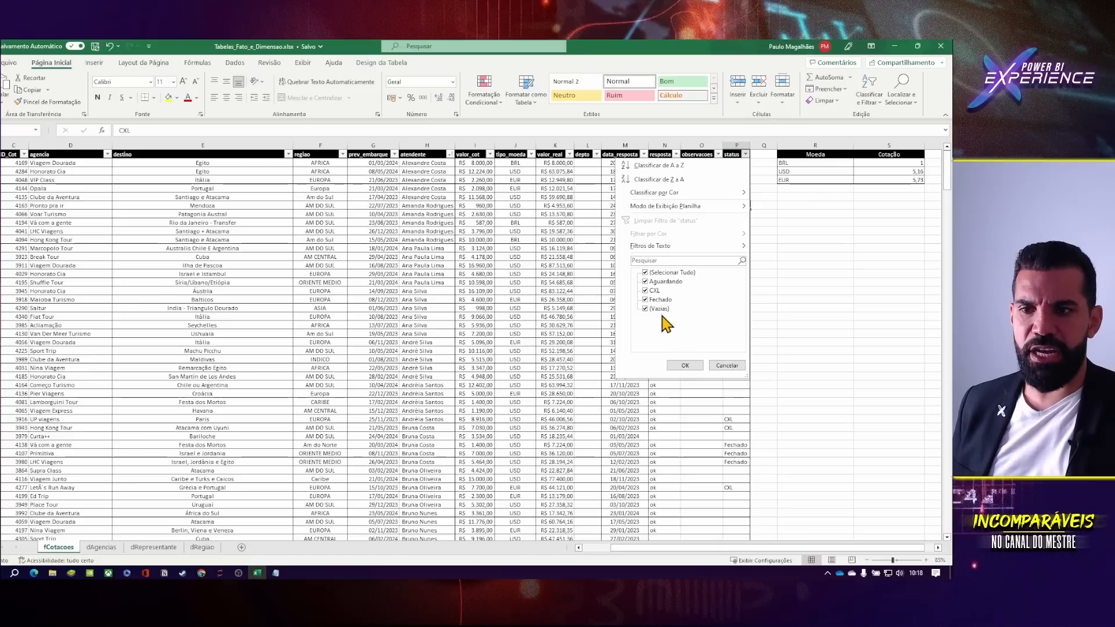
pyautogui.click(721, 367)
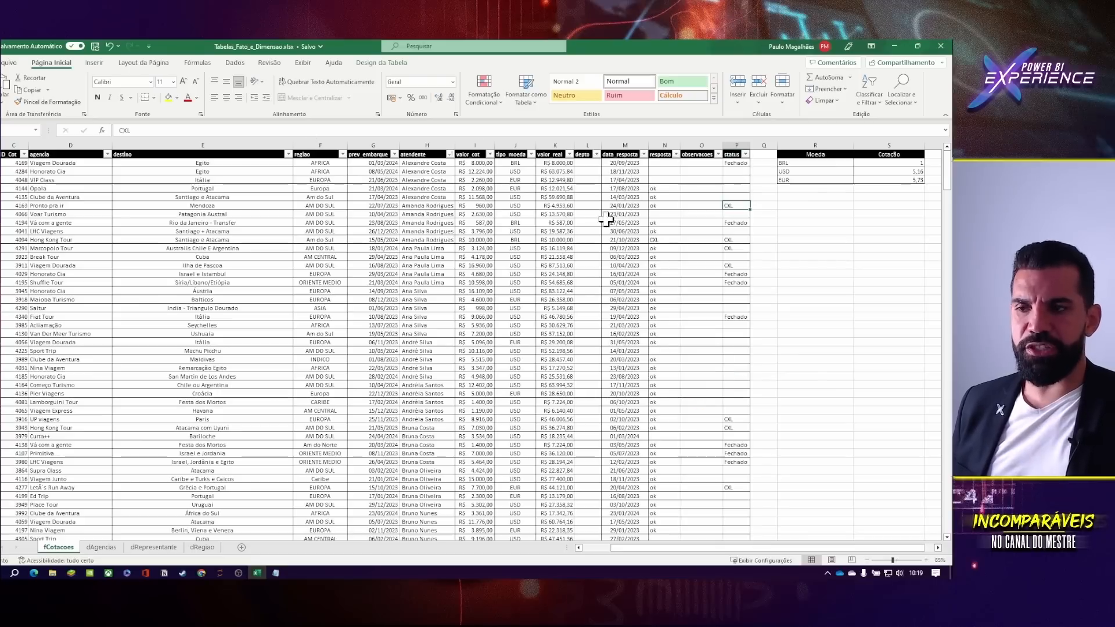
pyautogui.click(744, 222)
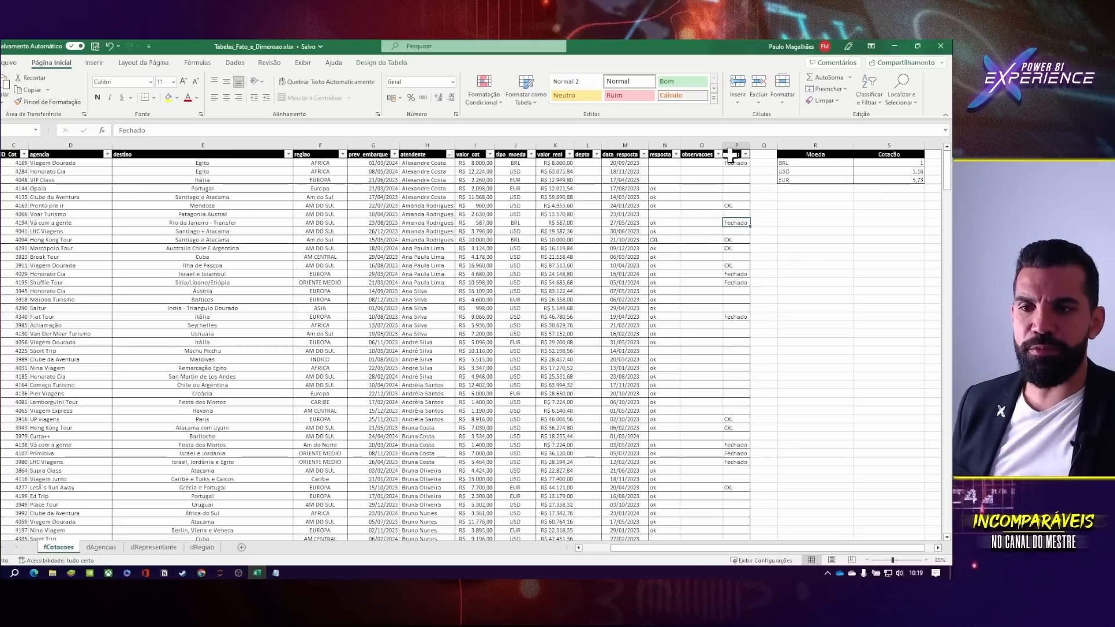
pyautogui.click(726, 163)
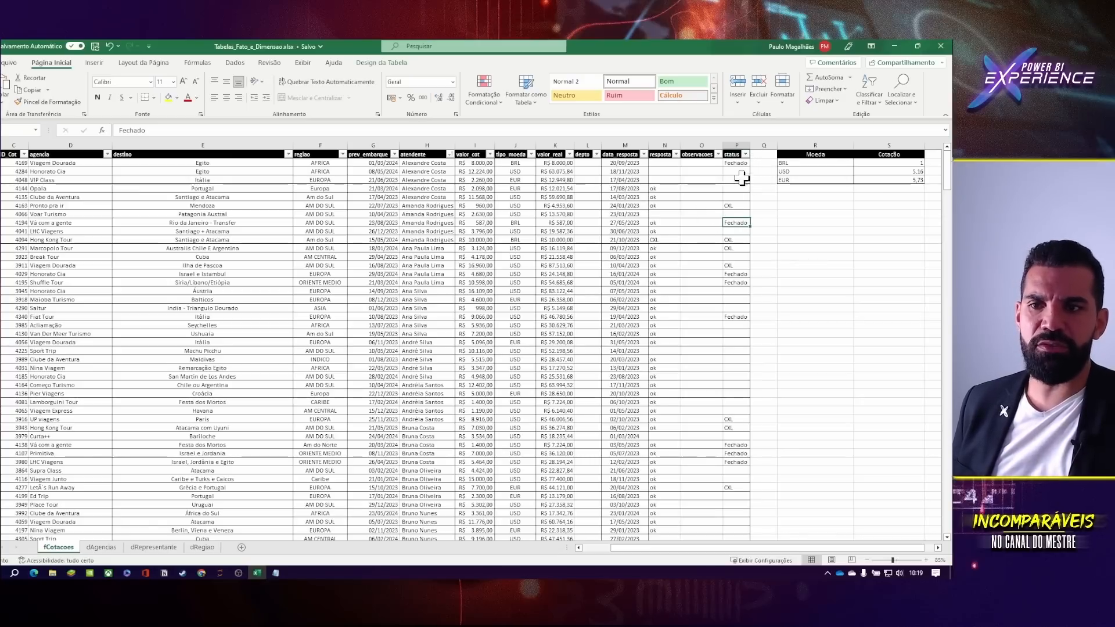
# - Review the Marcopolo Tour quotation row from valor_cot back to its ID
pyautogui.moveTo(683, 548); pyautogui.dragTo(714, 548)
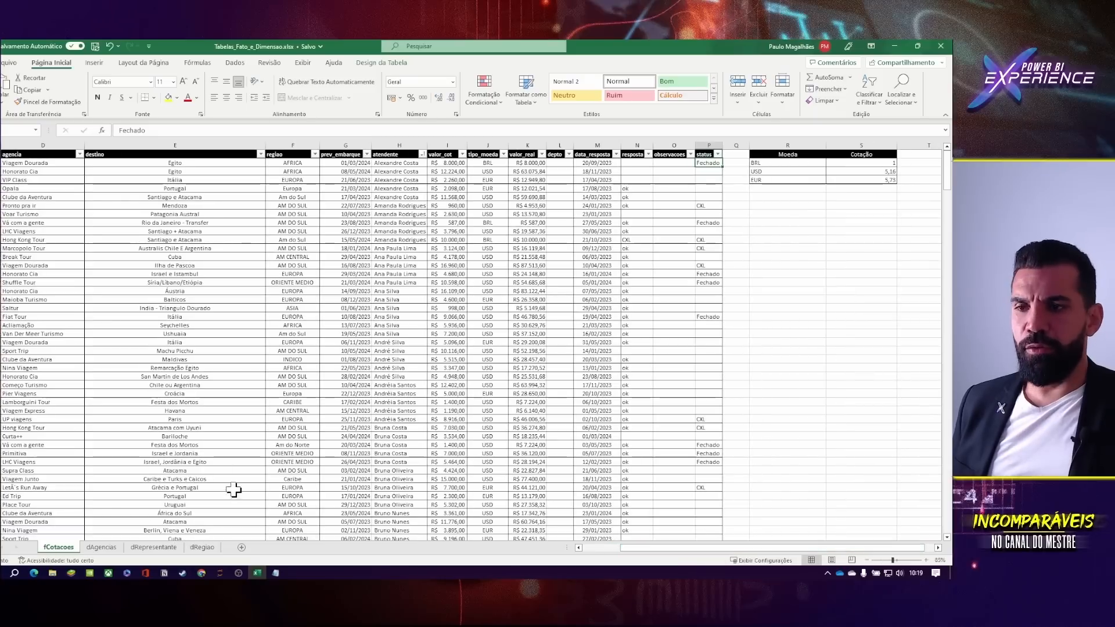
pyautogui.click(195, 190)
pyautogui.click(435, 251)
pyautogui.press('Left')
pyautogui.press('Left')
pyautogui.press('Left')
pyautogui.press('Left')
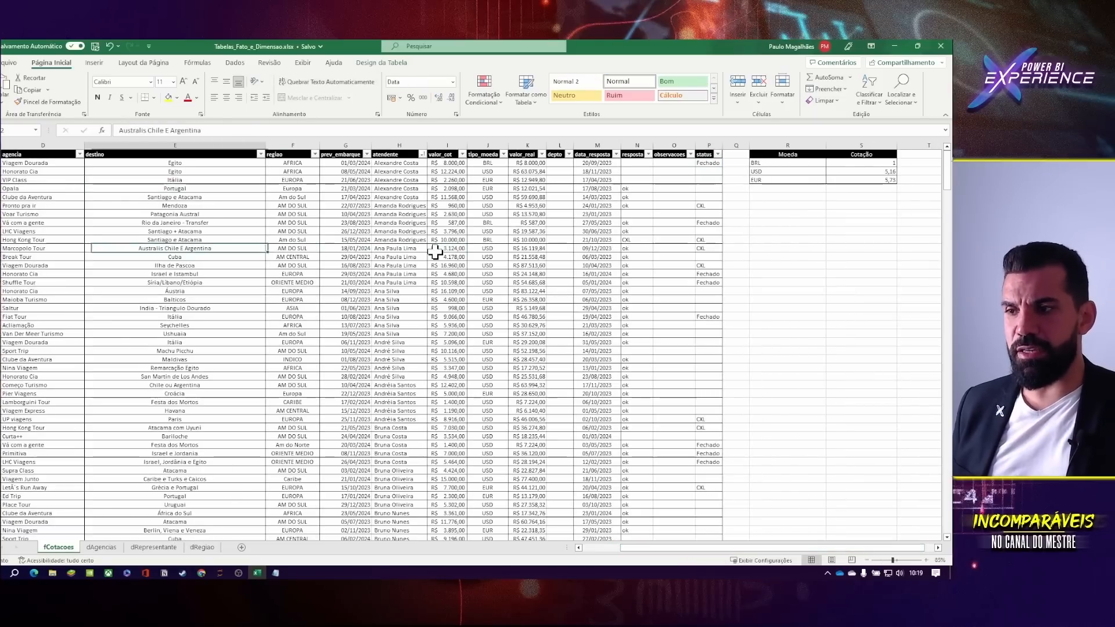
pyautogui.press('Left')
pyautogui.press('Left')
pyautogui.press('Left')
pyautogui.press('Left')
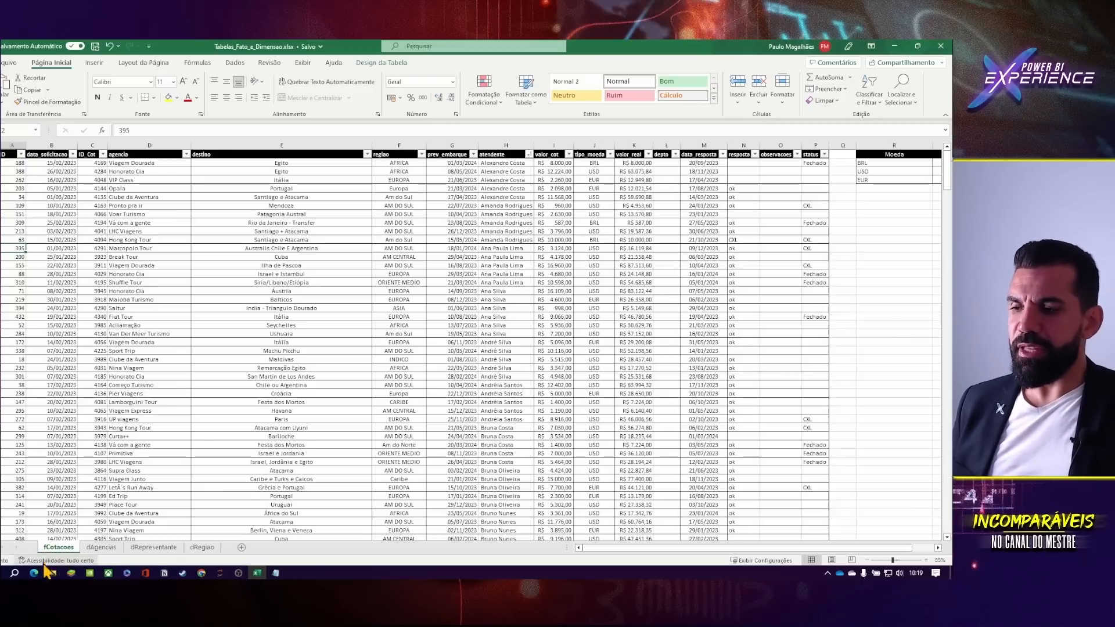
# - Look through the quotation records down to the end of the table, check its last row, and return to the start
pyautogui.click(93, 402)
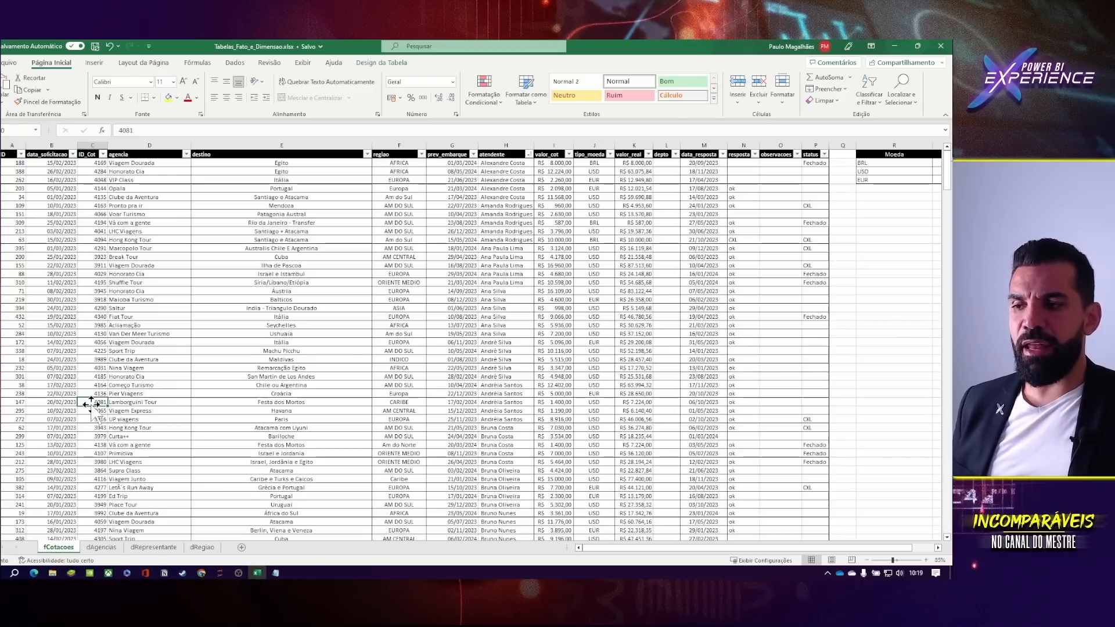
pyautogui.scroll(-12, 267, 386)
pyautogui.scroll(-20, 267, 386)
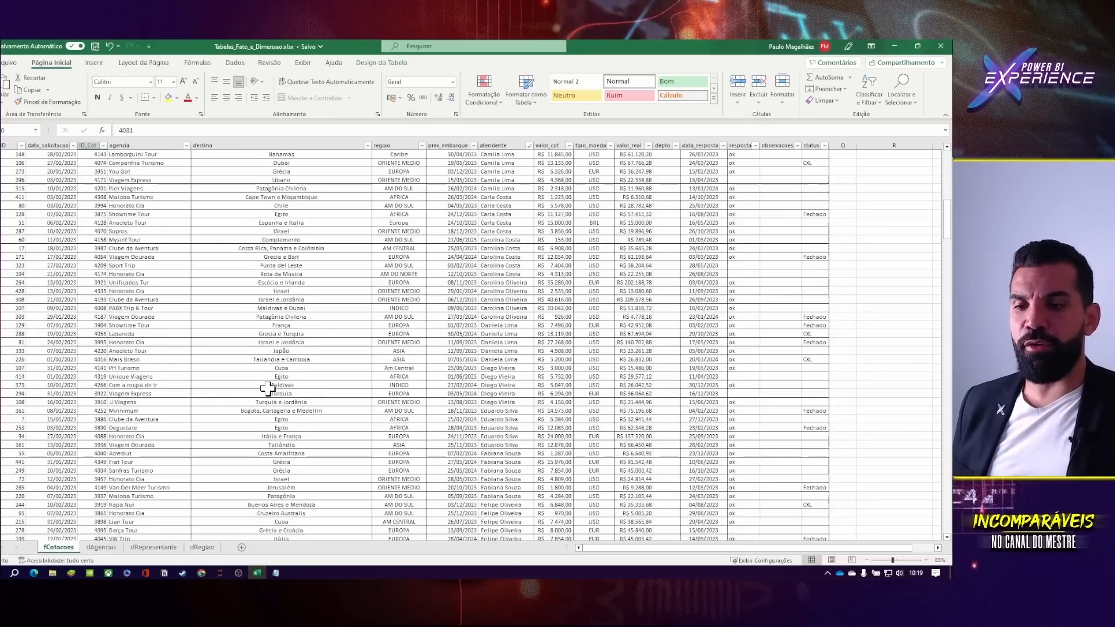
pyautogui.click(268, 392)
pyautogui.scroll(-20, 268, 393)
pyautogui.click(551, 460)
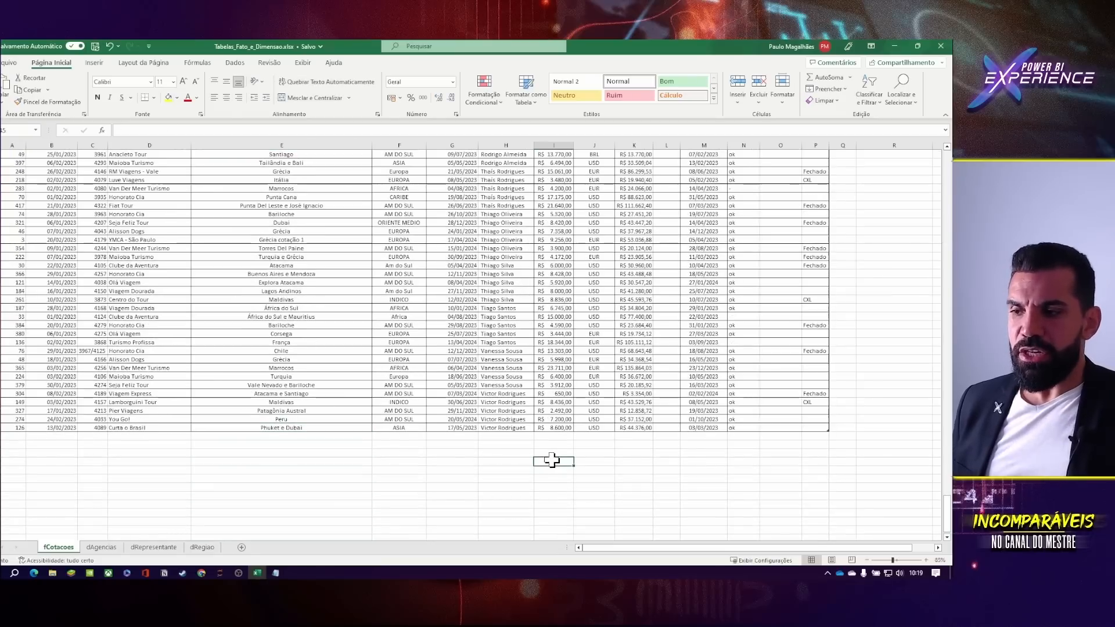
pyautogui.moveTo(14, 436); pyautogui.dragTo(818, 436)
pyautogui.click(817, 426)
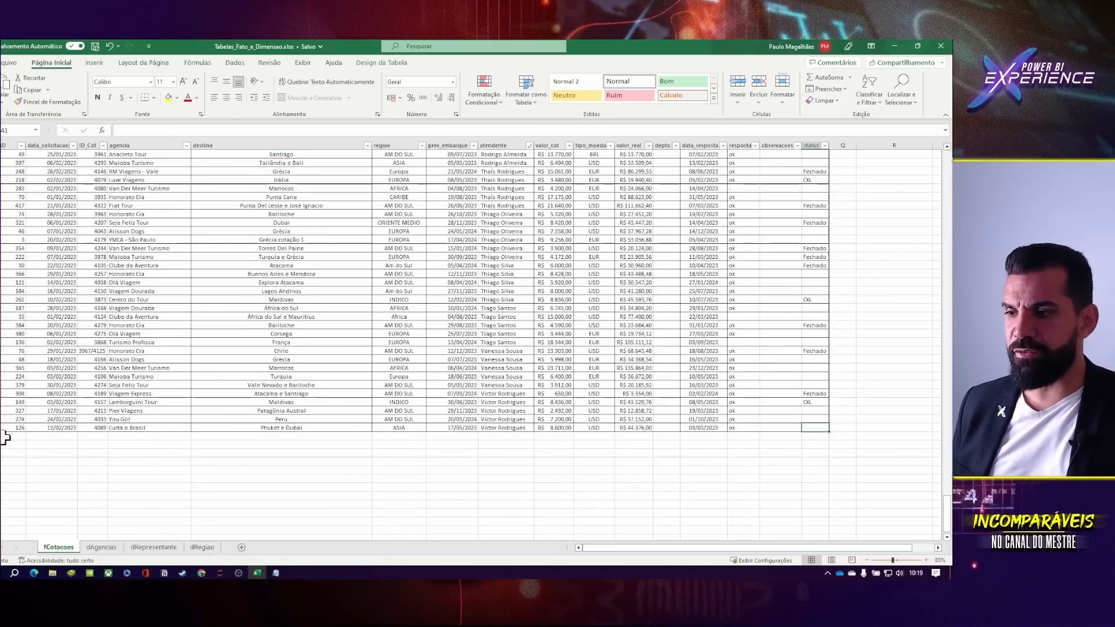
pyautogui.scroll(20, 23, 424)
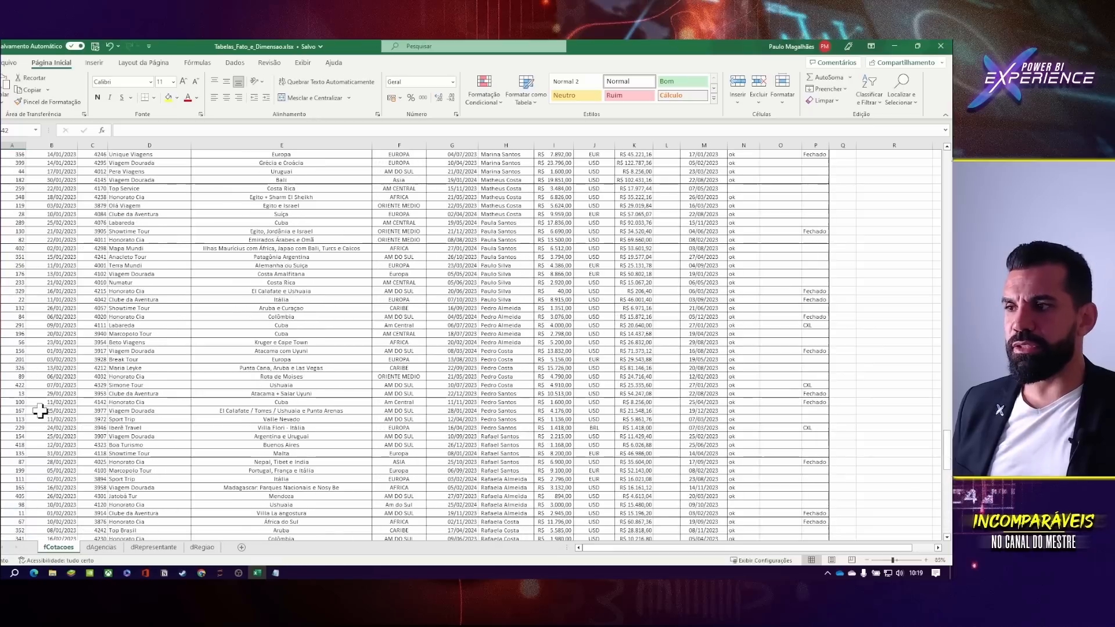
pyautogui.hotkey('ctrl', 'Home')
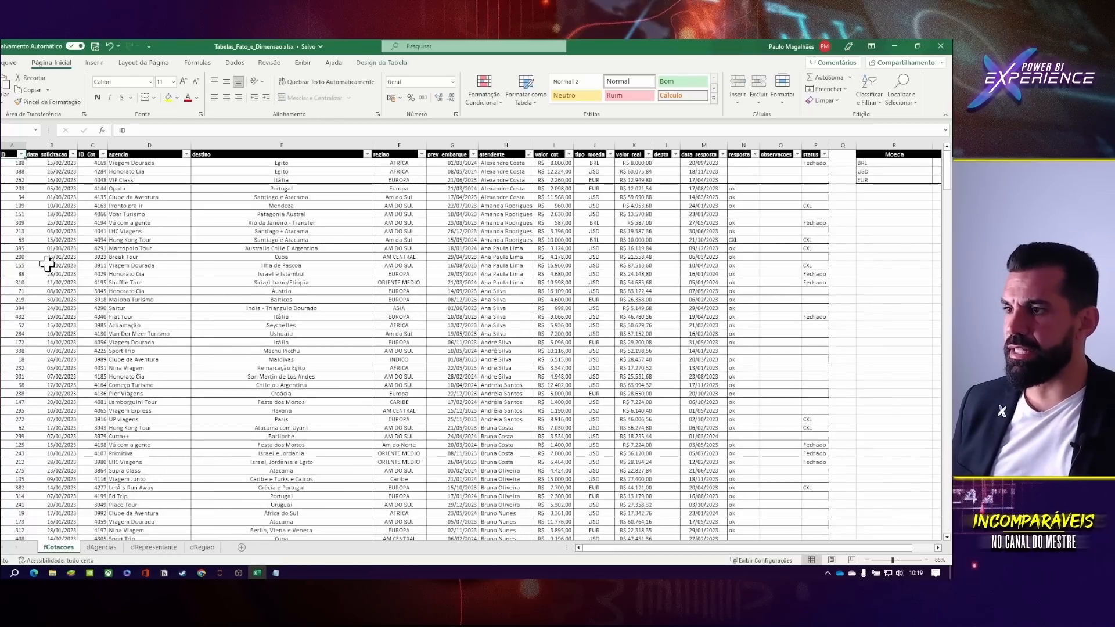
# - Go through the quotations to the table's end again and inspect the valor_cot and valor_real cells of its last rows
pyautogui.click(56, 246)
pyautogui.press('Left')
pyautogui.scroll(-13, 145, 290)
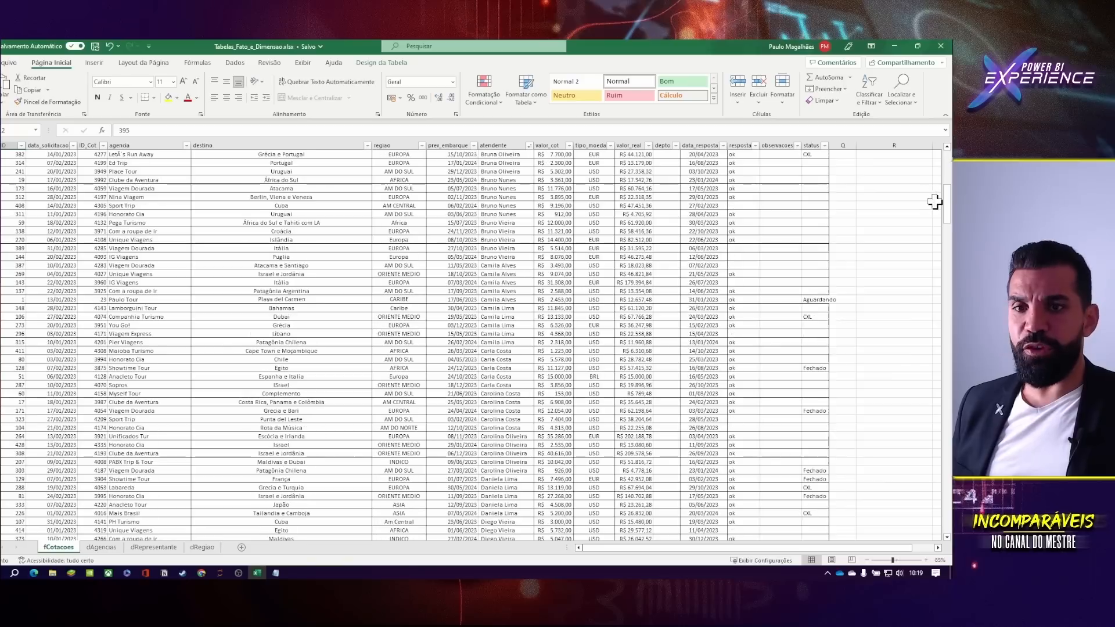
pyautogui.moveTo(949, 206); pyautogui.dragTo(948, 517)
pyautogui.scroll(-2, 728, 387)
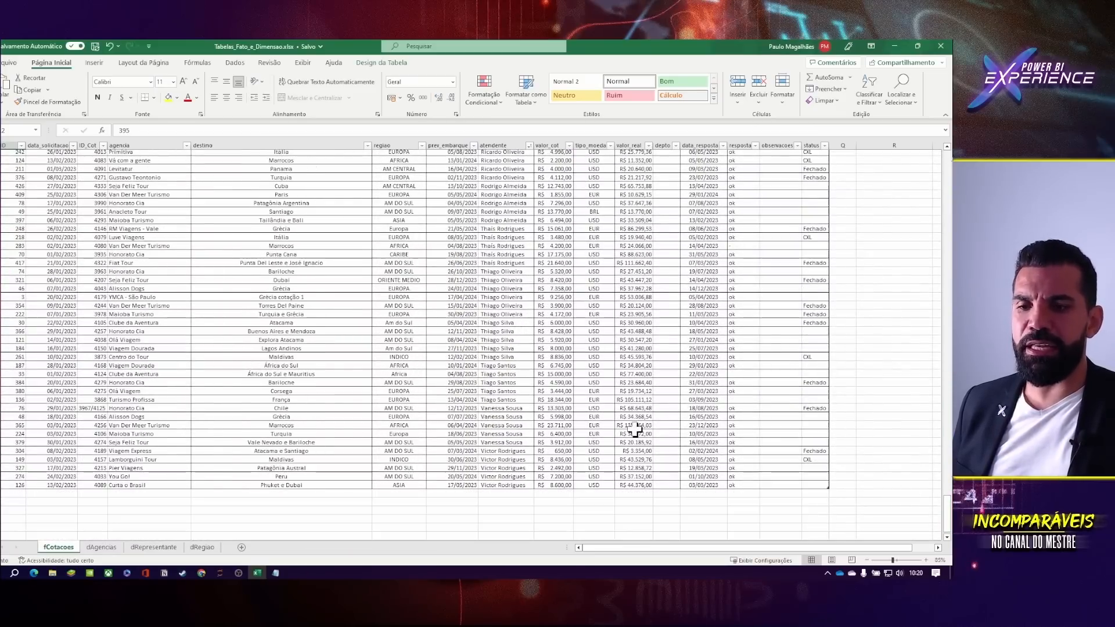
pyautogui.click(554, 459)
pyautogui.click(627, 459)
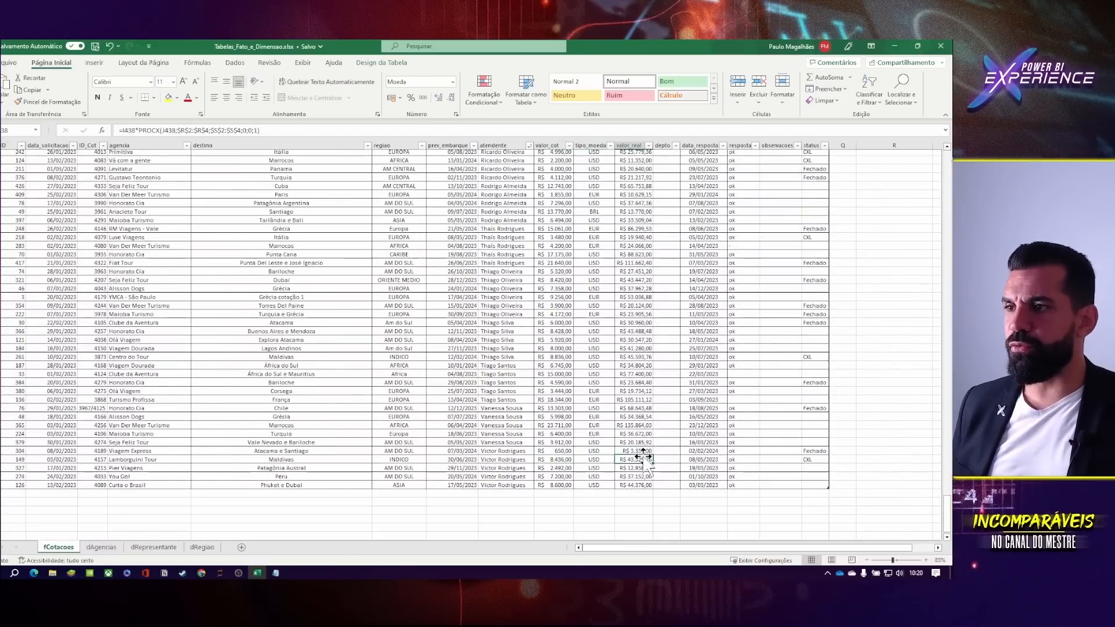
pyautogui.click(639, 484)
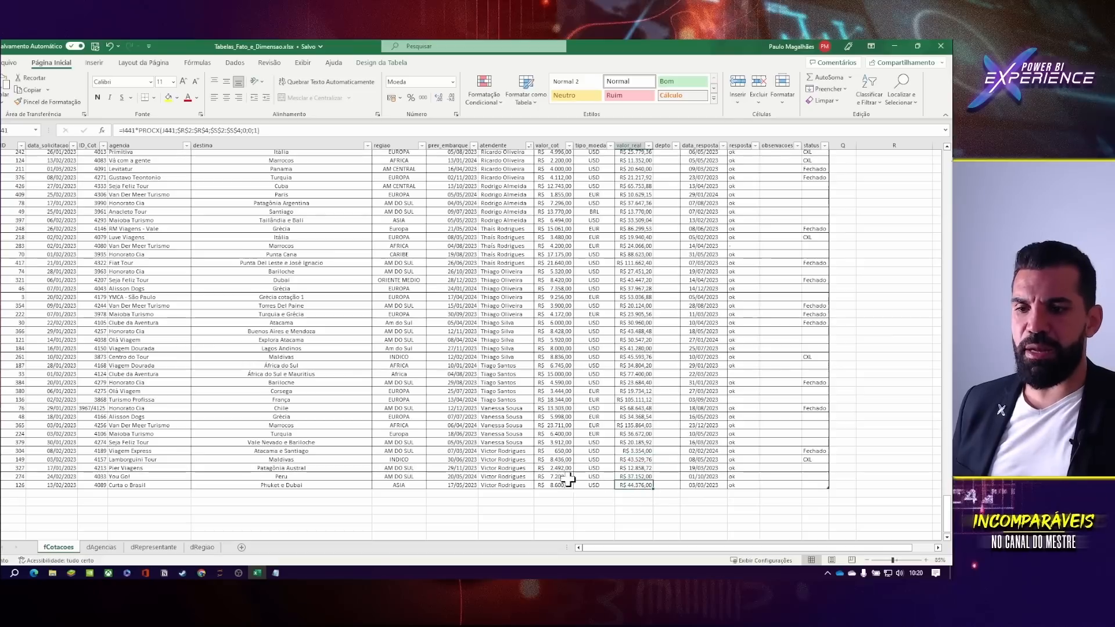
pyautogui.click(639, 468)
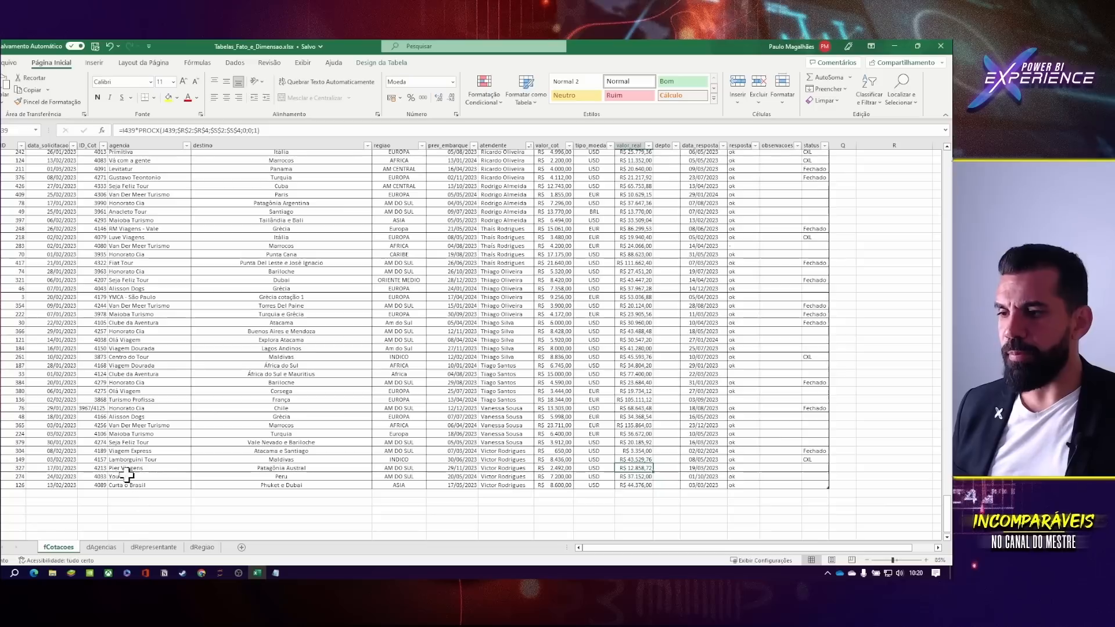
# - View the dAgencias dimension sheet and the dRepresentante dimension sheet
pyautogui.click(109, 549)
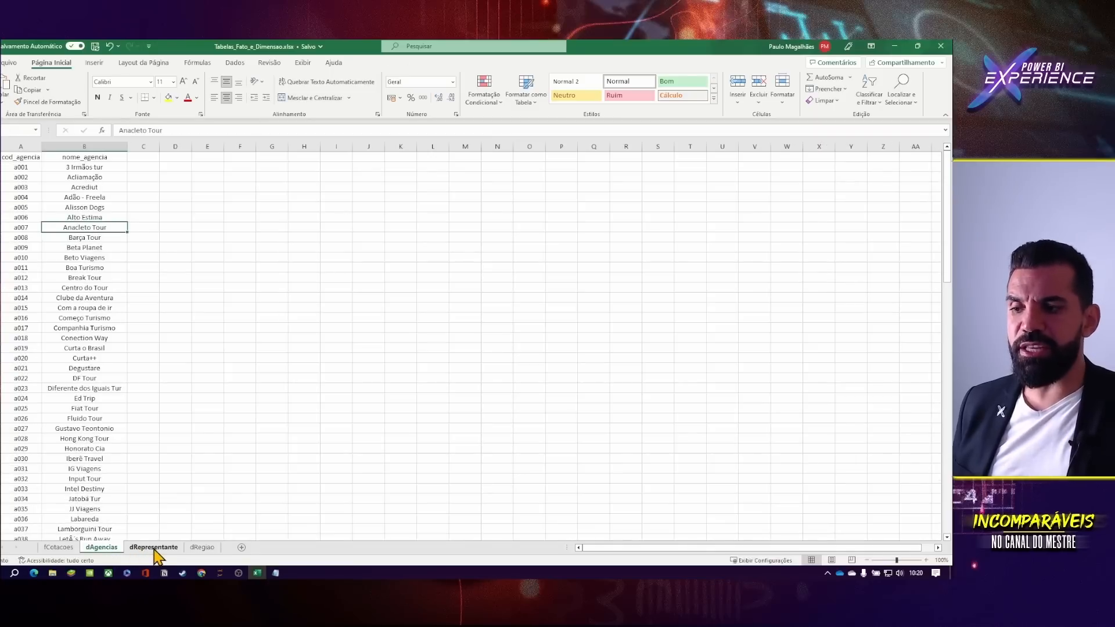
pyautogui.click(155, 549)
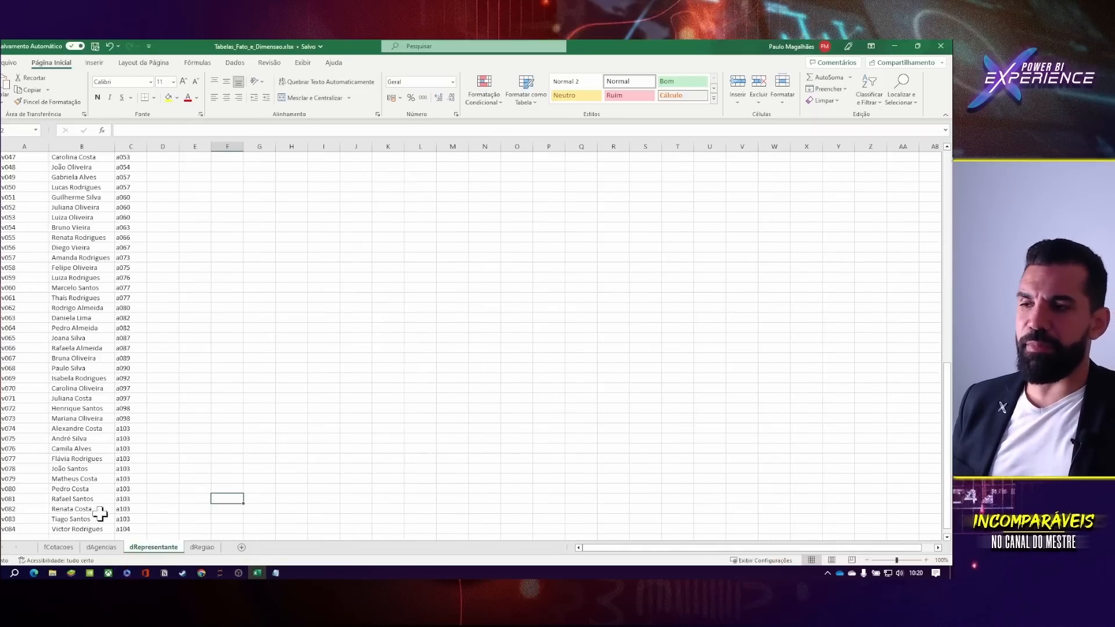
# - Go back to the dAgencias sheet and check its cod_agencia and nome_agencia columns from the first row
pyautogui.scroll(15, 41, 391)
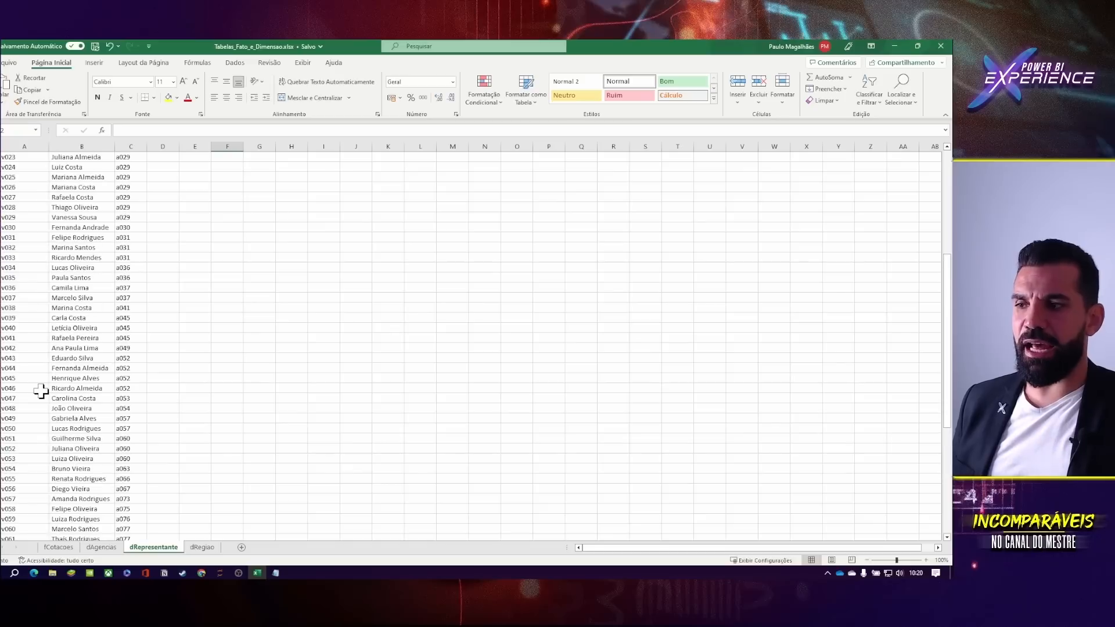
pyautogui.click(101, 547)
pyautogui.click(62, 317)
pyautogui.hotkey('ctrl', 'Up')
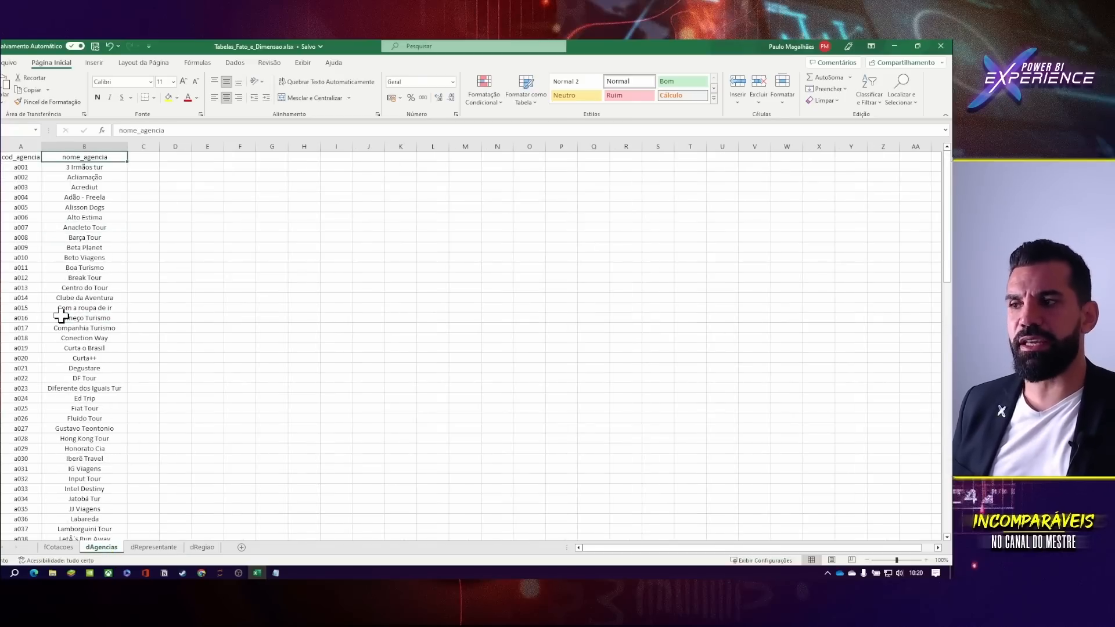
pyautogui.doubleClick(41, 146)
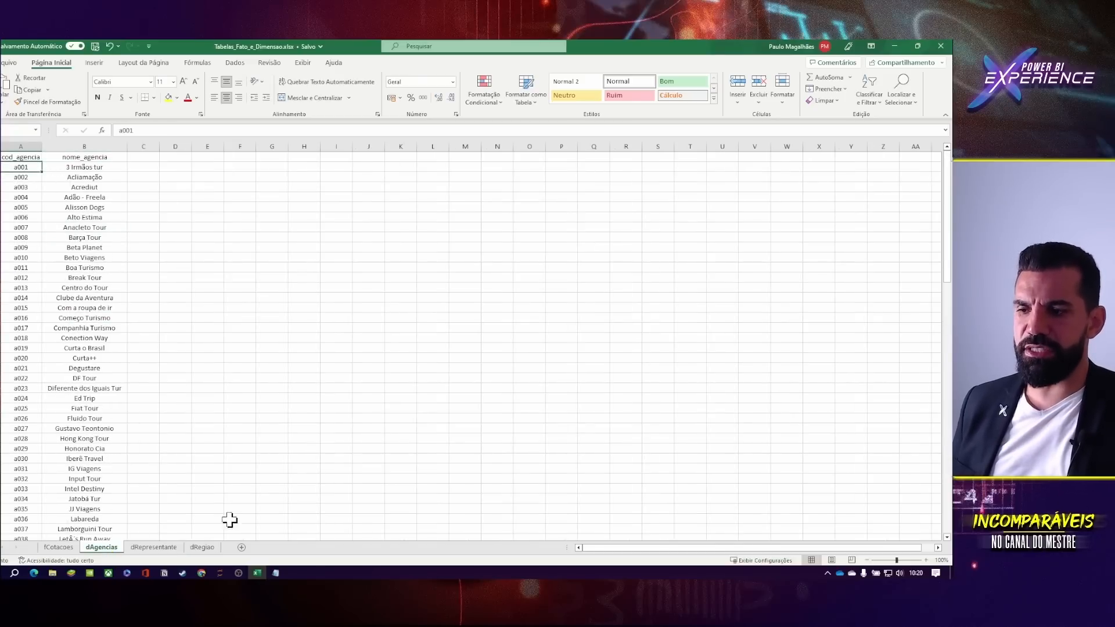
# - Inspect the seller code, seller name and agency code columns in the dRepresentante sheet
pyautogui.click(154, 547)
pyautogui.click(29, 171)
pyautogui.click(93, 170)
pyautogui.moveTo(134, 170); pyautogui.dragTo(149, 391)
# - Examine the dRegiao sheet, including the destination and region of the Azerbaijão, Georgia e Armênia row, and return to dRepresentante
pyautogui.click(202, 547)
pyautogui.click(110, 277)
pyautogui.scroll(6, 214, 325)
pyautogui.scroll(15, 213, 324)
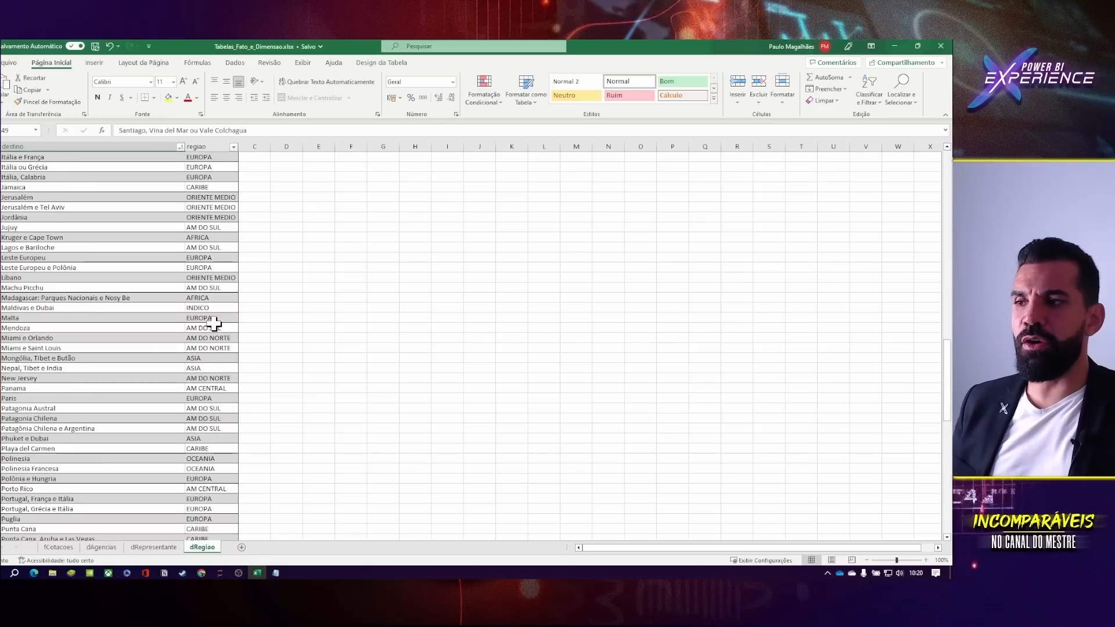
pyautogui.scroll(8, 213, 324)
pyautogui.click(128, 259)
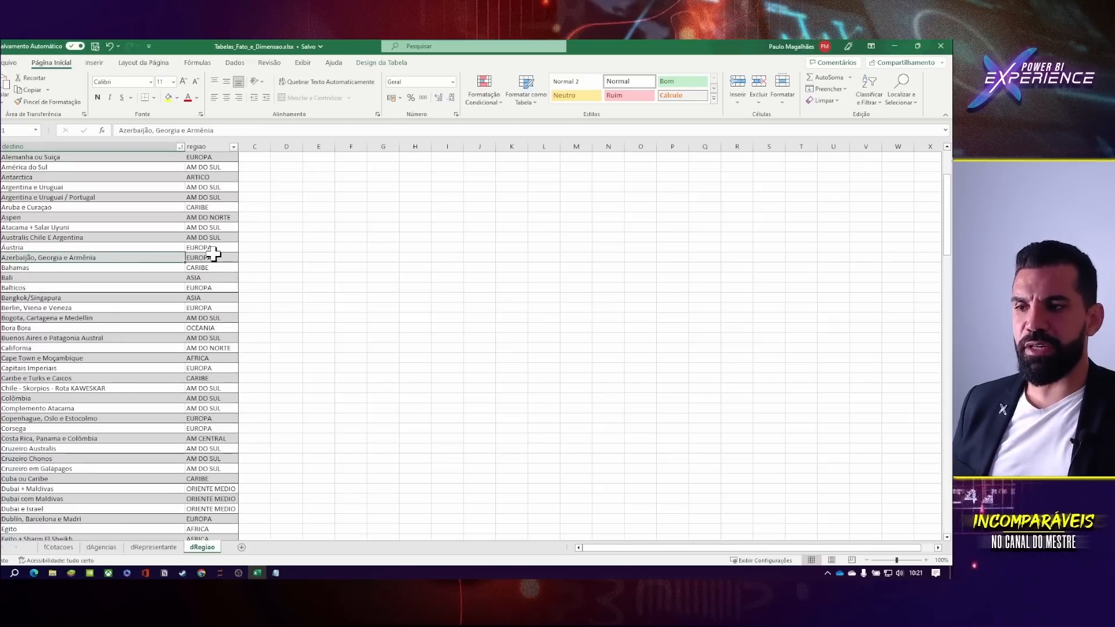
pyautogui.click(212, 257)
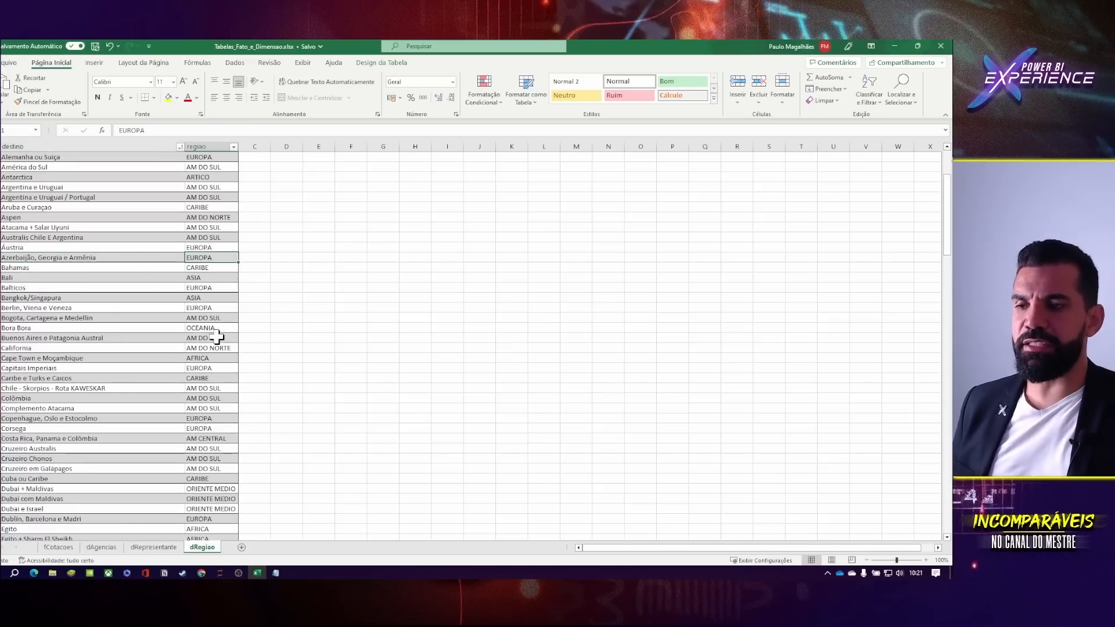
pyautogui.click(173, 549)
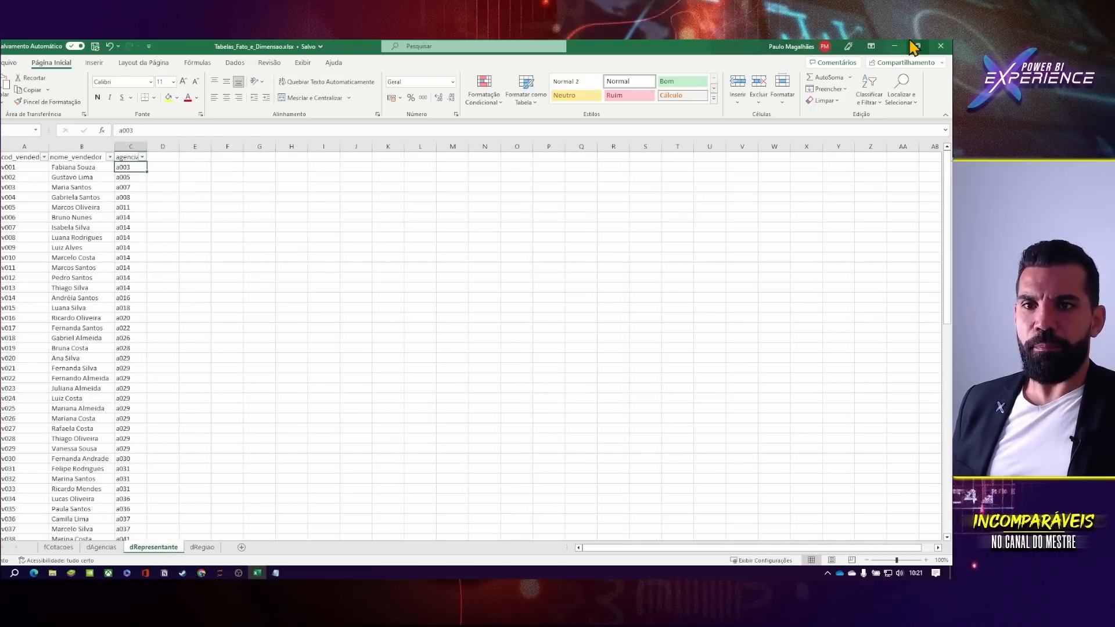
# - Switch to Microsoft 365 in the browser, open the Minha Empresa em Casa site in SharePoint, and expand its Listas section
pyautogui.click(894, 46)
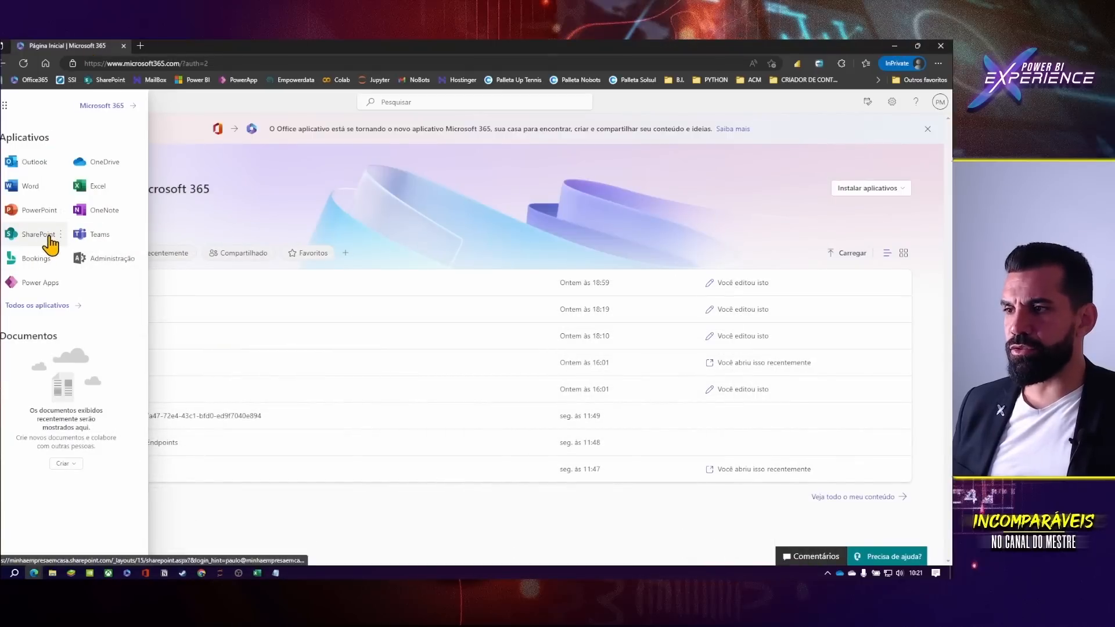
pyautogui.click(47, 236)
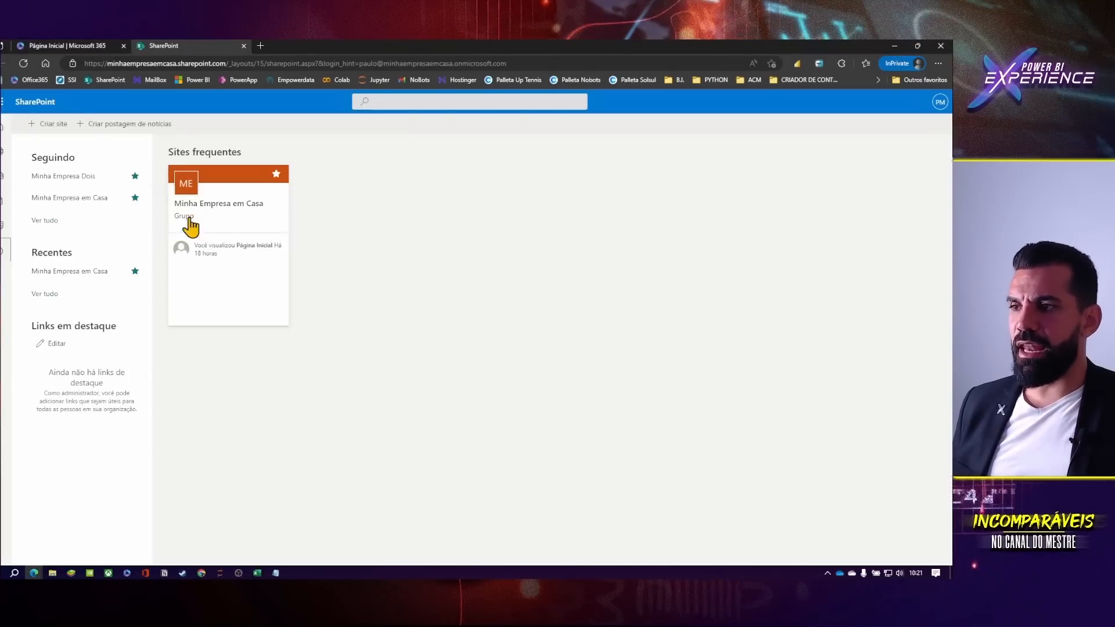
pyautogui.click(219, 206)
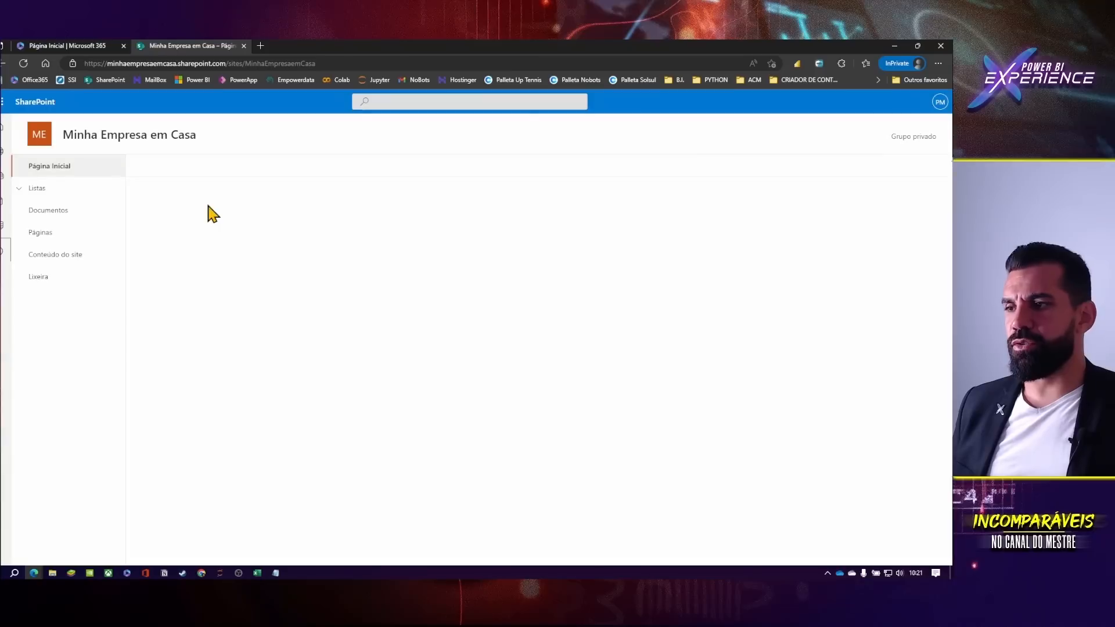
pyautogui.click(20, 188)
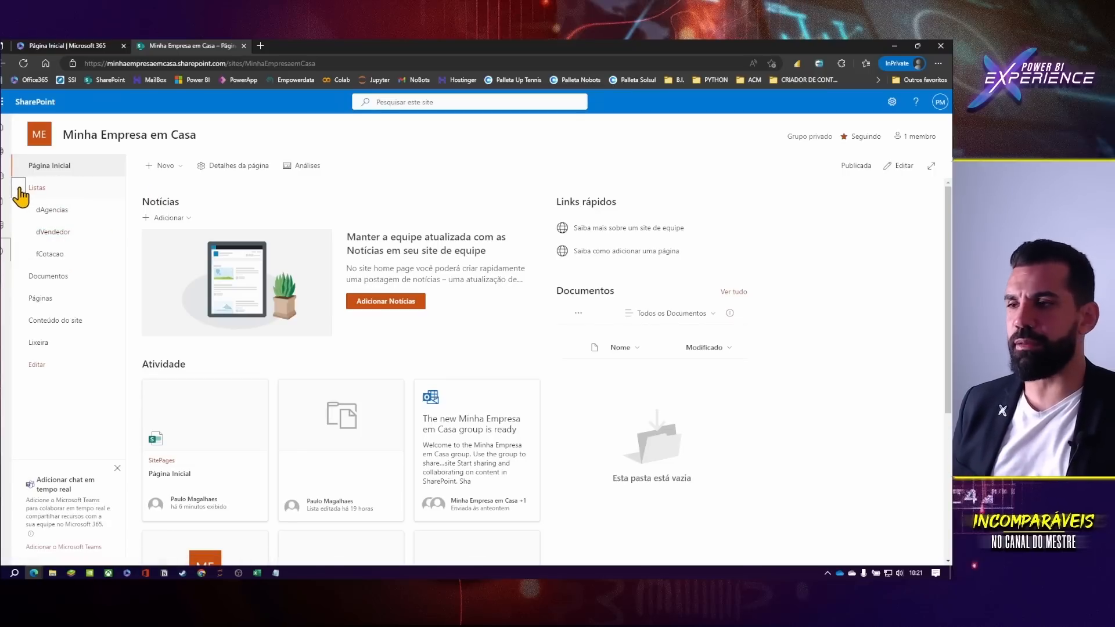
# - Return to the SharePoint start page, view the signed-in account details, and reopen the Minha Empresa em Casa site
pyautogui.click(3, 129)
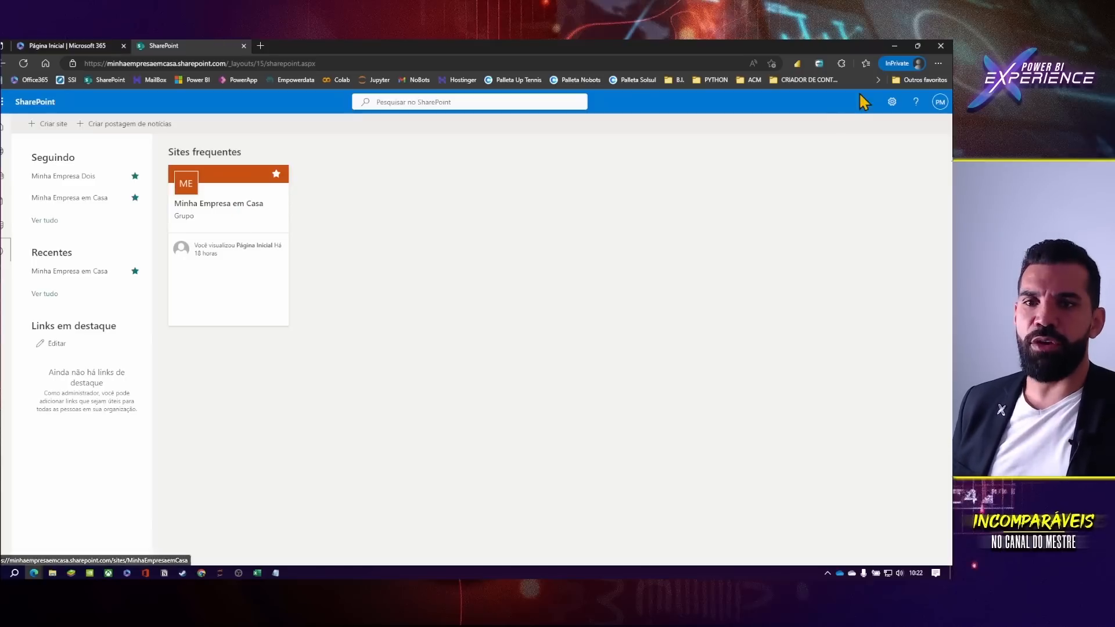
pyautogui.click(940, 102)
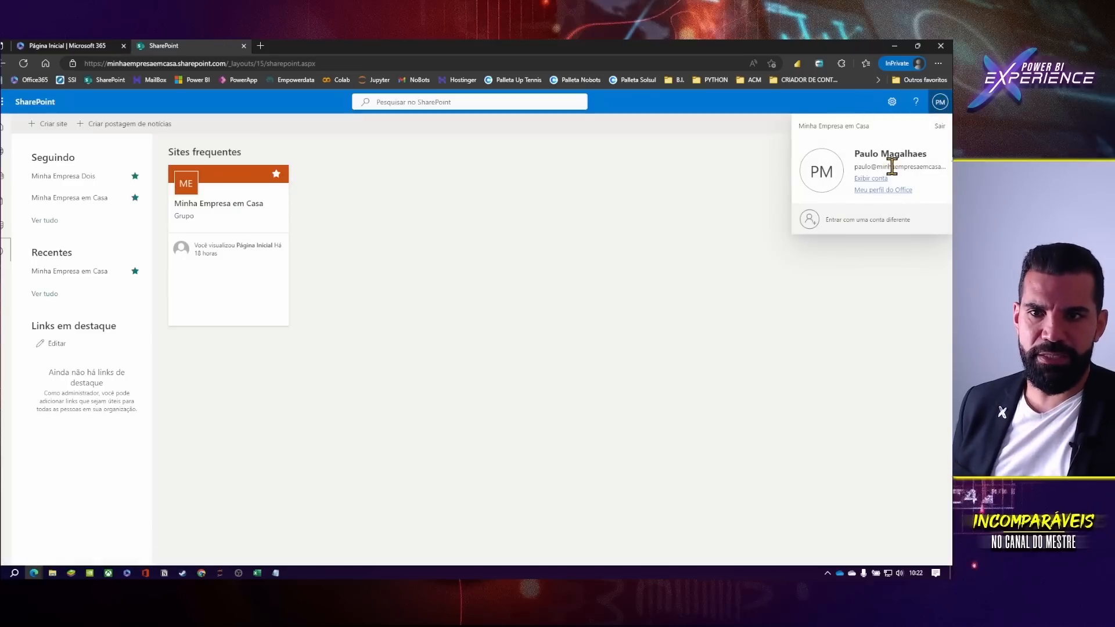
pyautogui.click(592, 207)
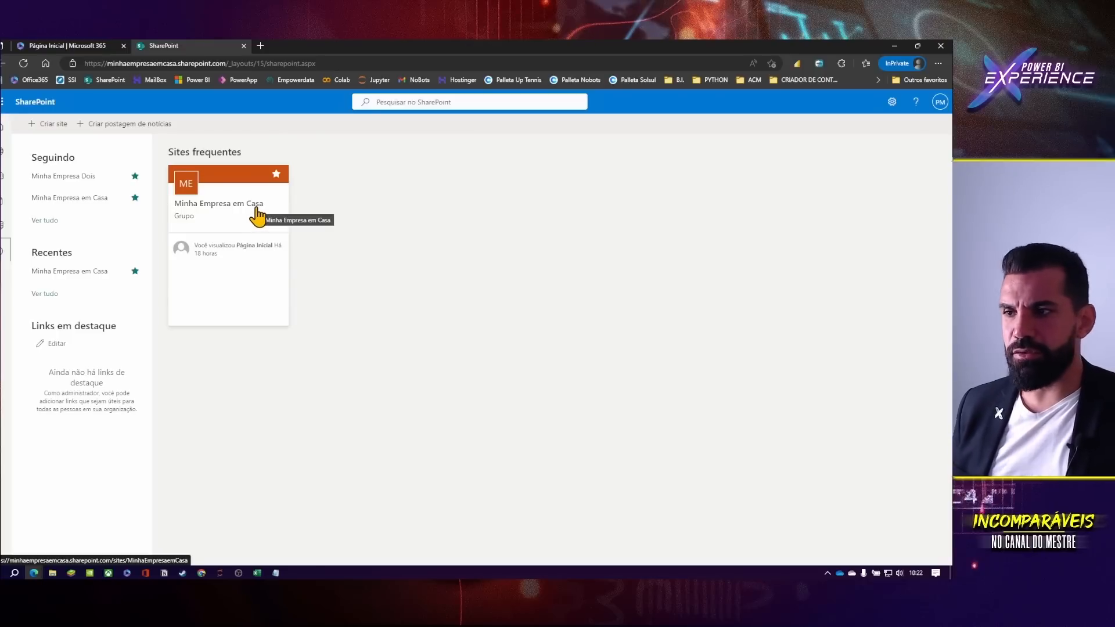
pyautogui.click(258, 217)
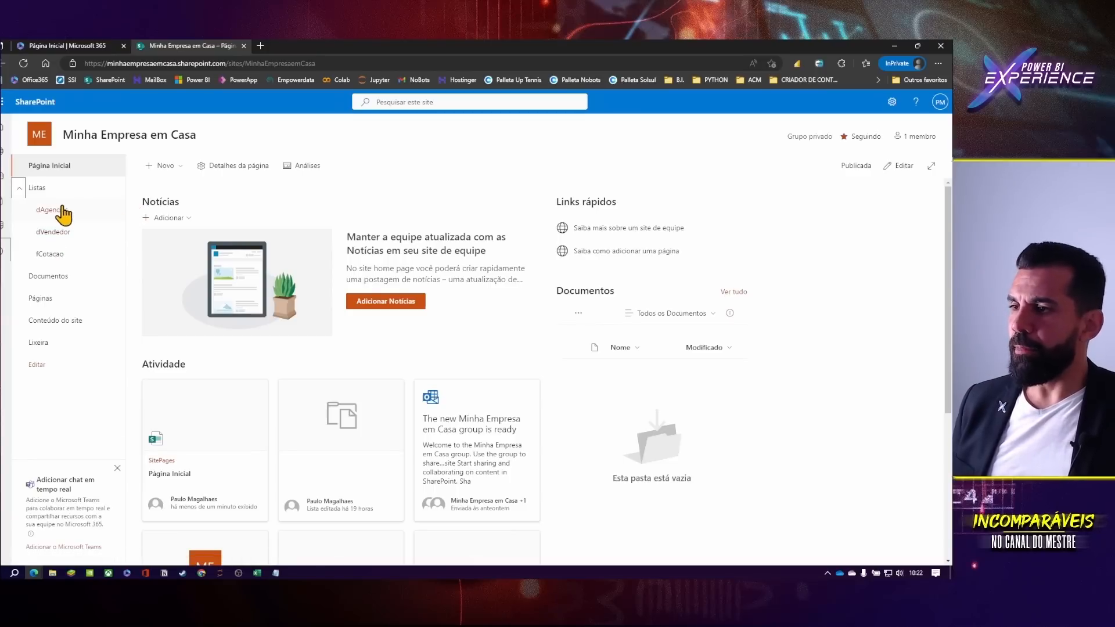
# - Open the fCotacao list and look across its columns, including the options for the Criado column
pyautogui.click(51, 254)
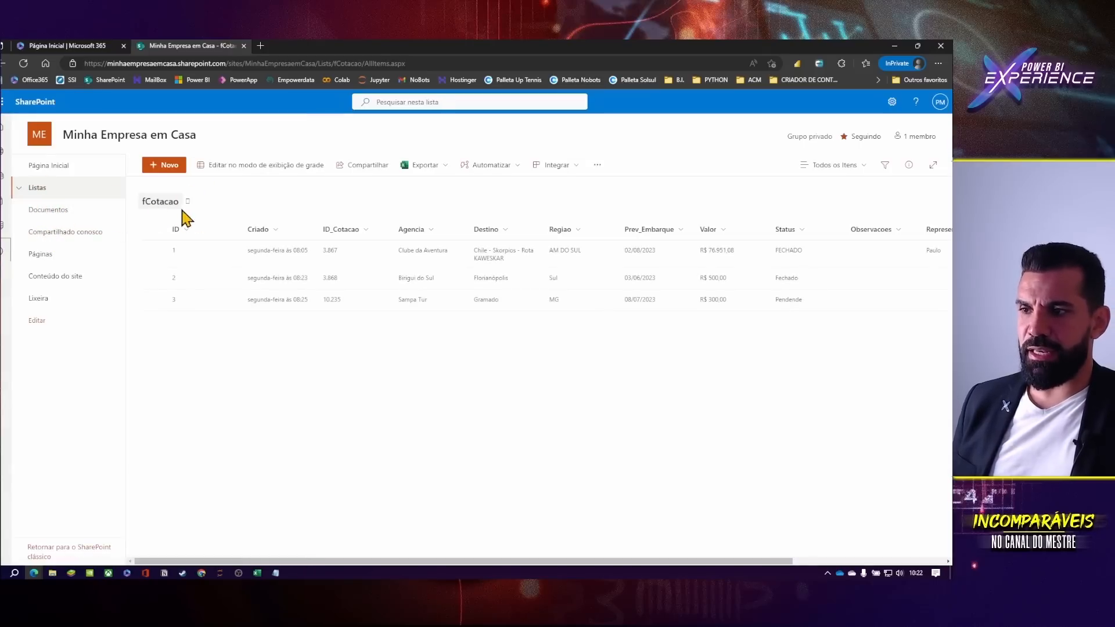
pyautogui.moveTo(248, 562); pyautogui.dragTo(410, 575)
pyautogui.moveTo(503, 563); pyautogui.dragTo(235, 537)
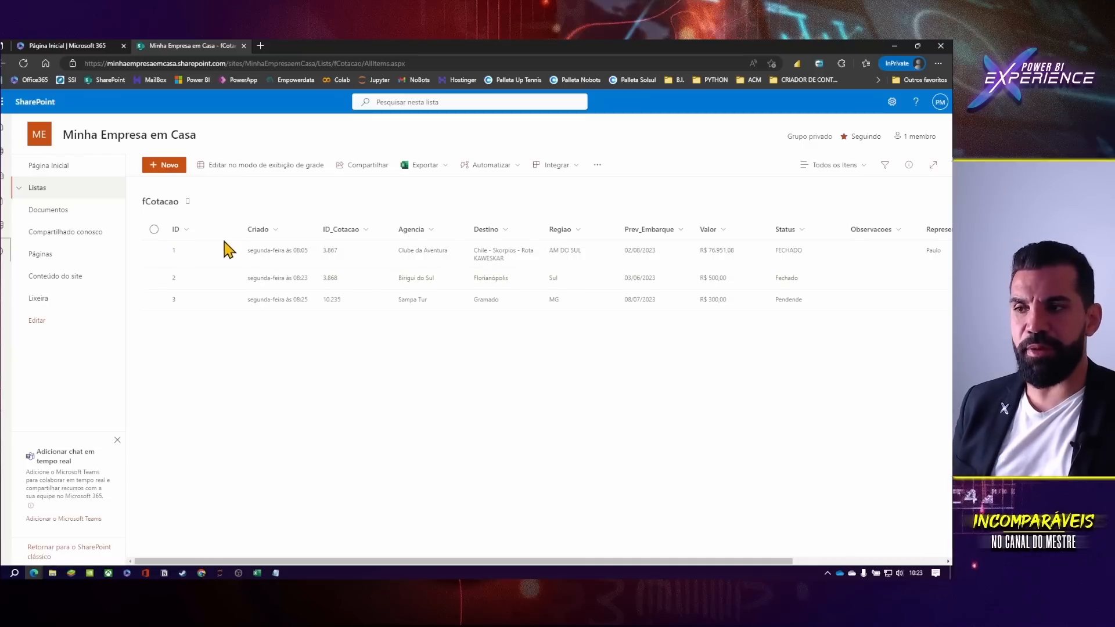
pyautogui.click(276, 233)
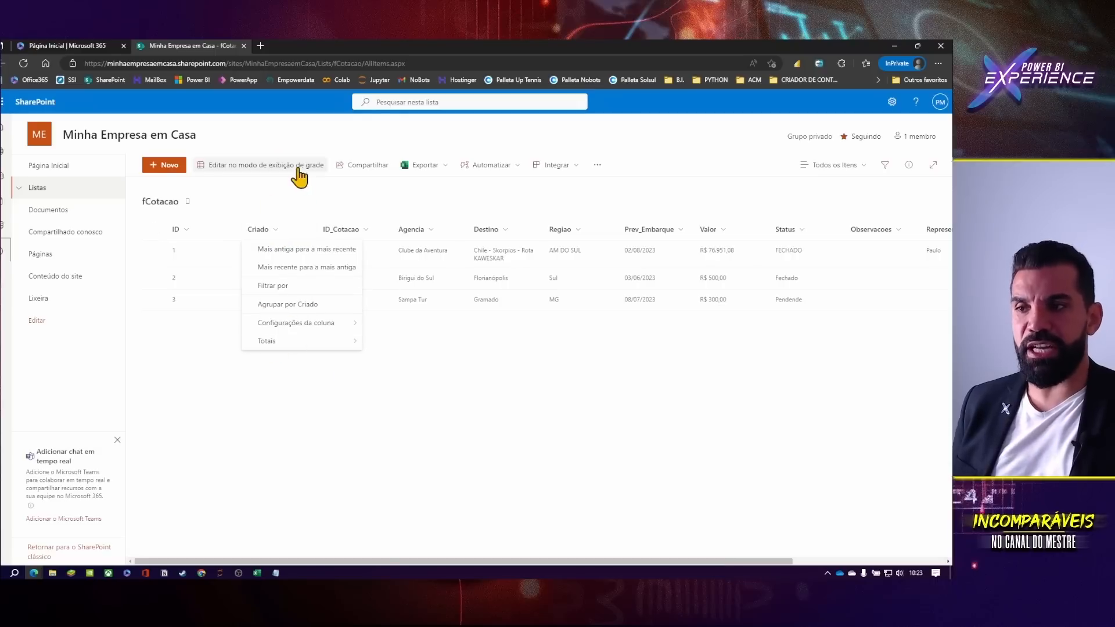
pyautogui.click(301, 209)
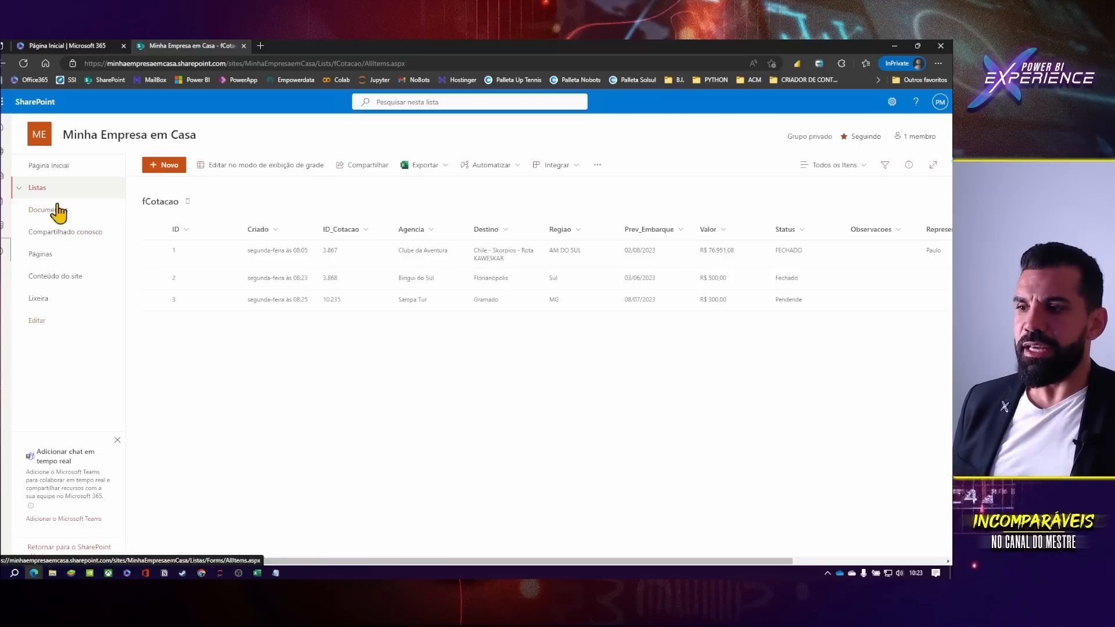
# - Switch to the Excel workbook and review the fCotacoes, dAgencias, dRepresentante and dRegiao sheets in turn
pyautogui.click(258, 573)
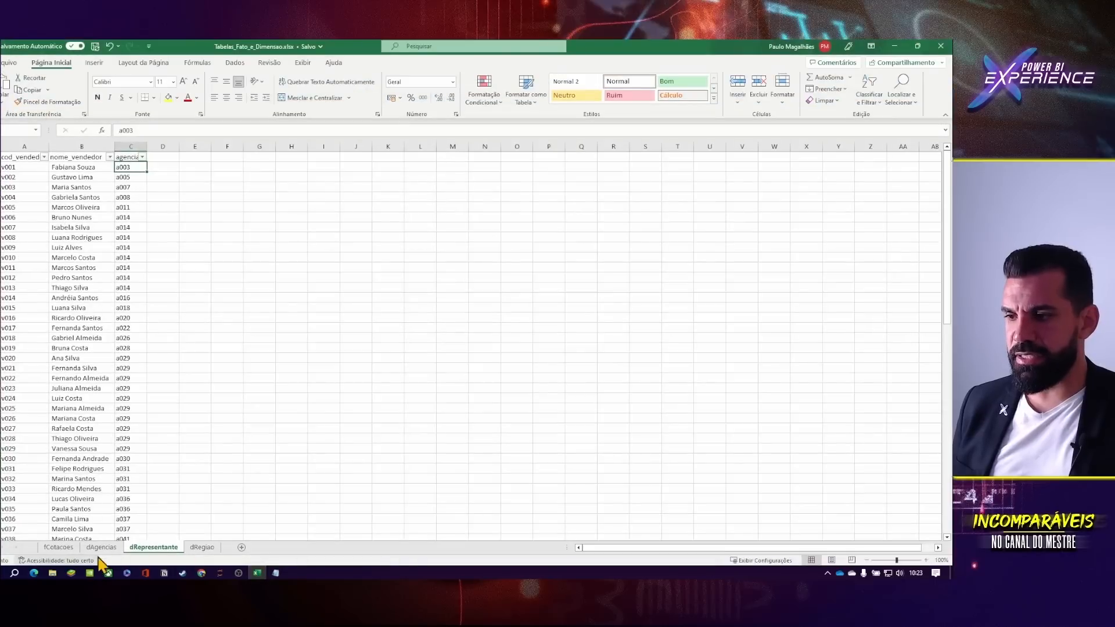
pyautogui.click(63, 549)
pyautogui.click(97, 549)
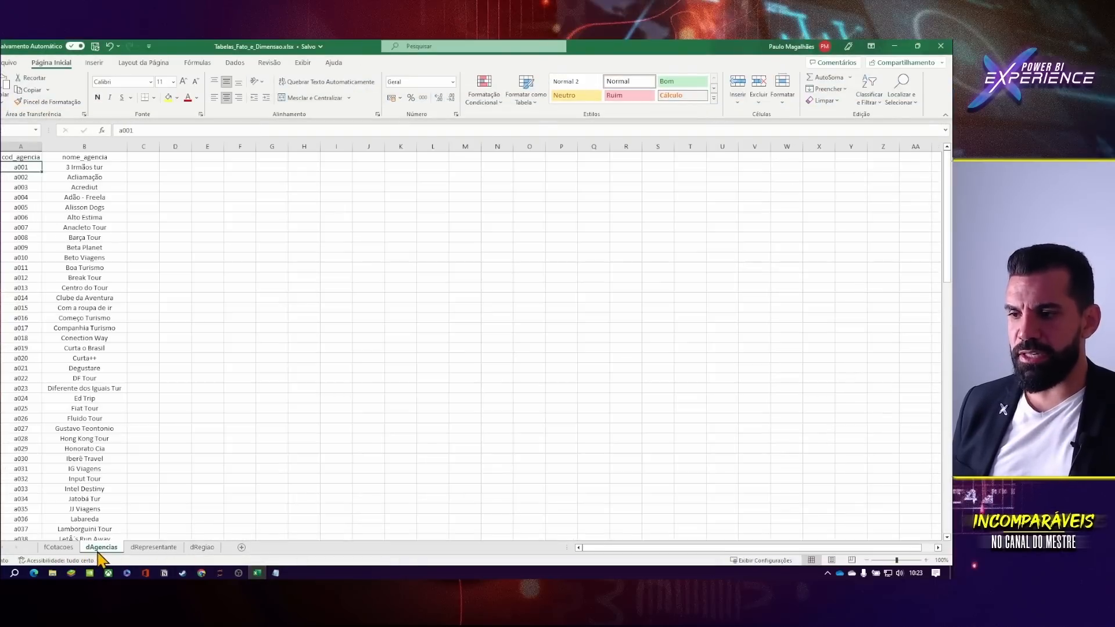
pyautogui.click(168, 548)
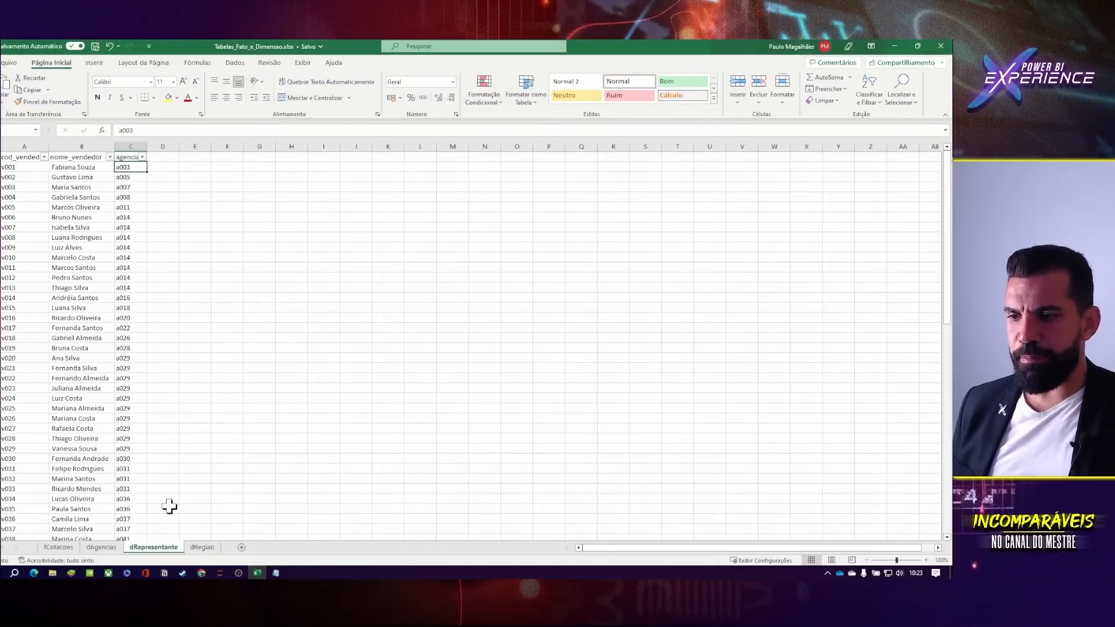
pyautogui.click(199, 548)
pyautogui.scroll(4, 91, 335)
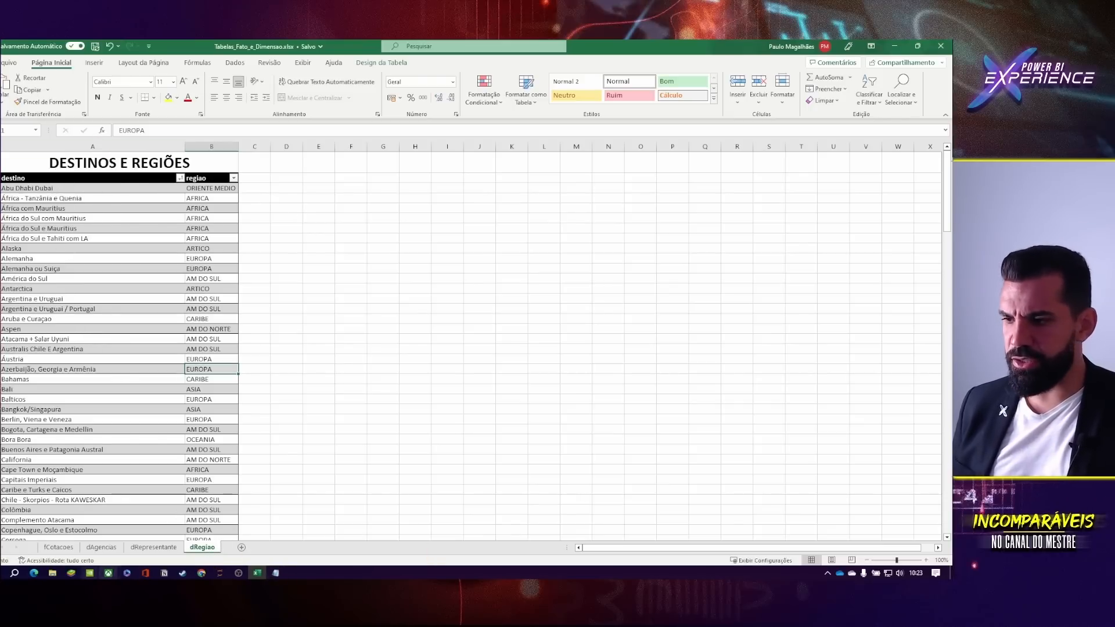
# - Switch back to SharePoint, check which new items the Listas library offers, and return to the site's home page
pyautogui.moveTo(34, 573)
pyautogui.click(109, 551)
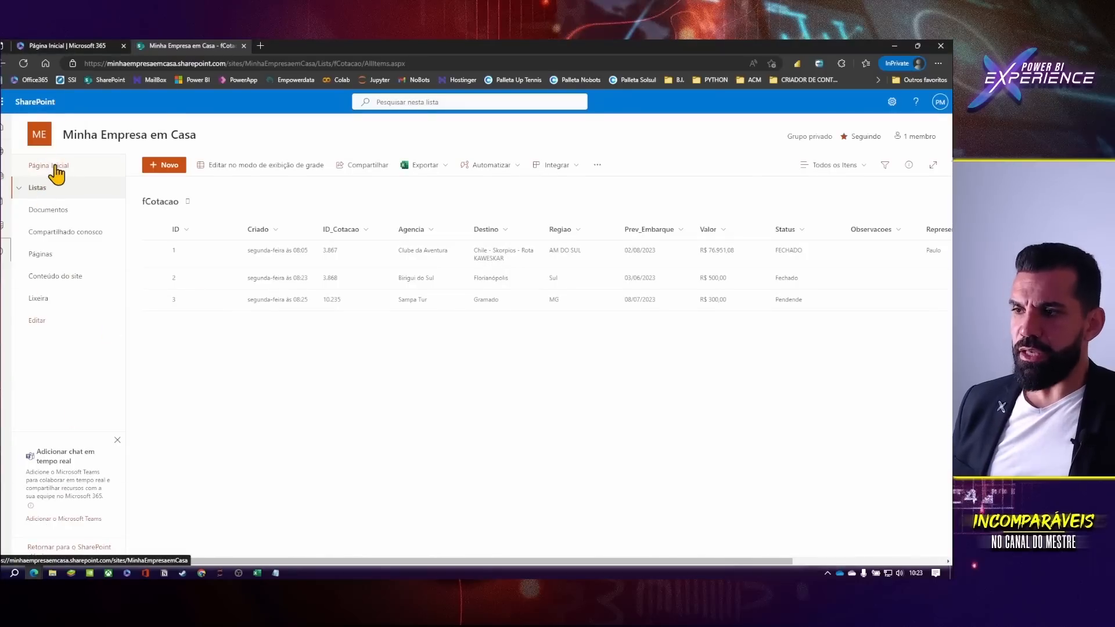
pyautogui.click(36, 197)
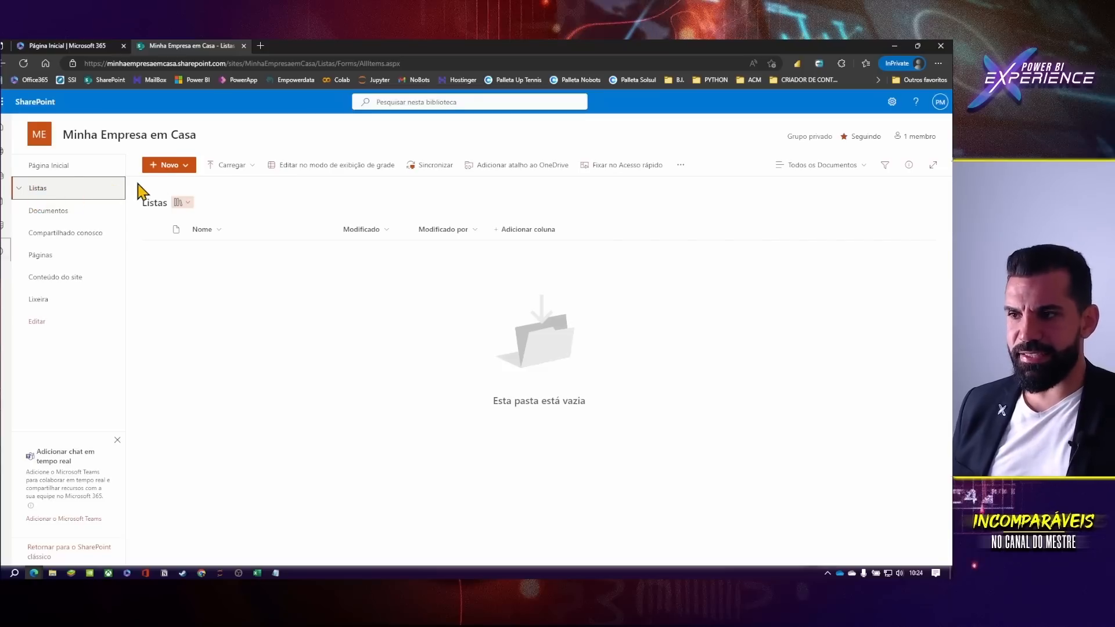
pyautogui.click(185, 168)
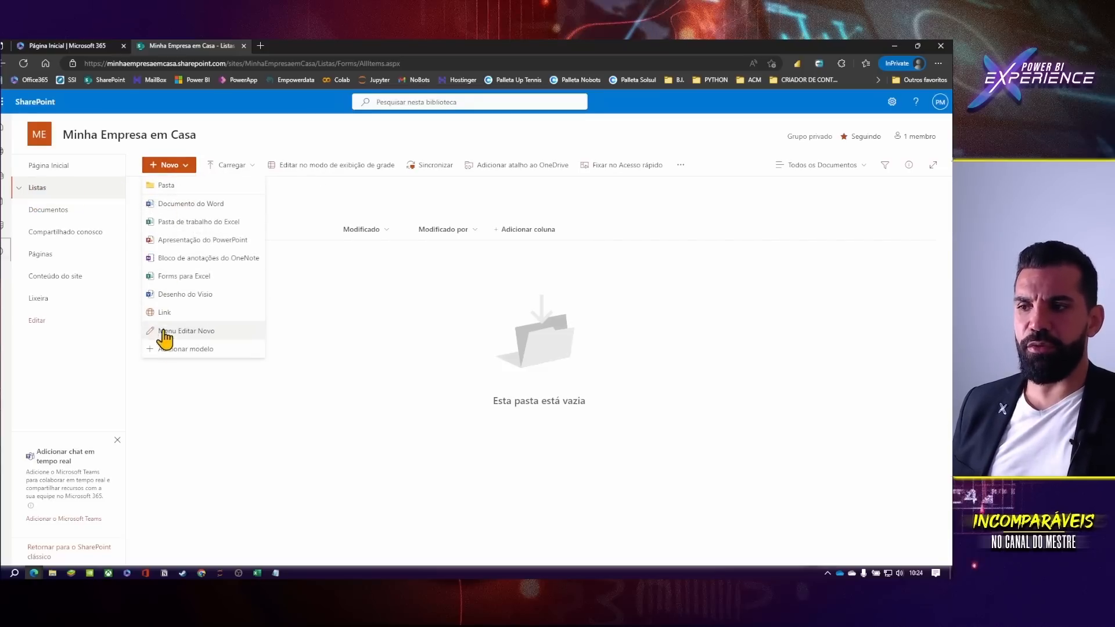
pyautogui.click(216, 376)
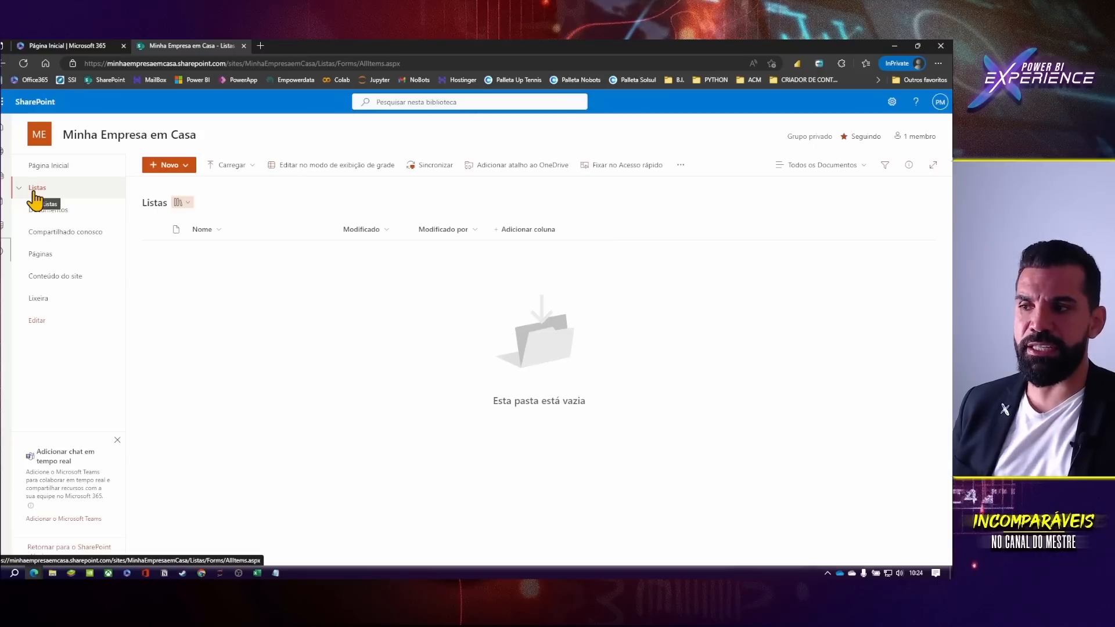
pyautogui.click(55, 169)
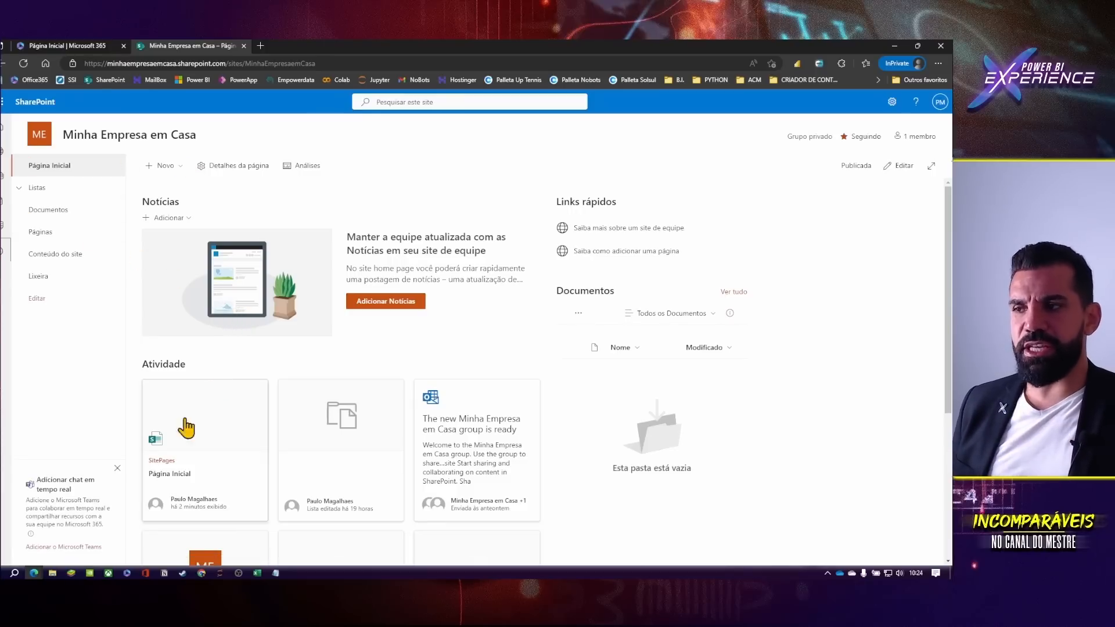
# - Create a team site named Minha Empresa 2 from the SharePoint start page without extra members, and dismiss the template offer
pyautogui.click(17, 102)
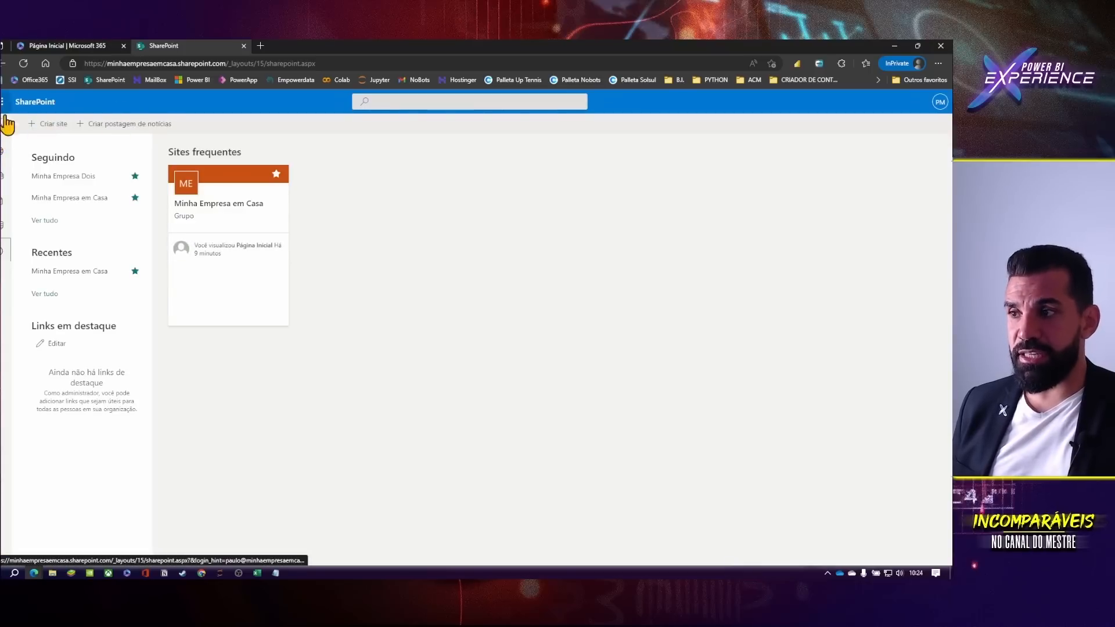
pyautogui.click(49, 125)
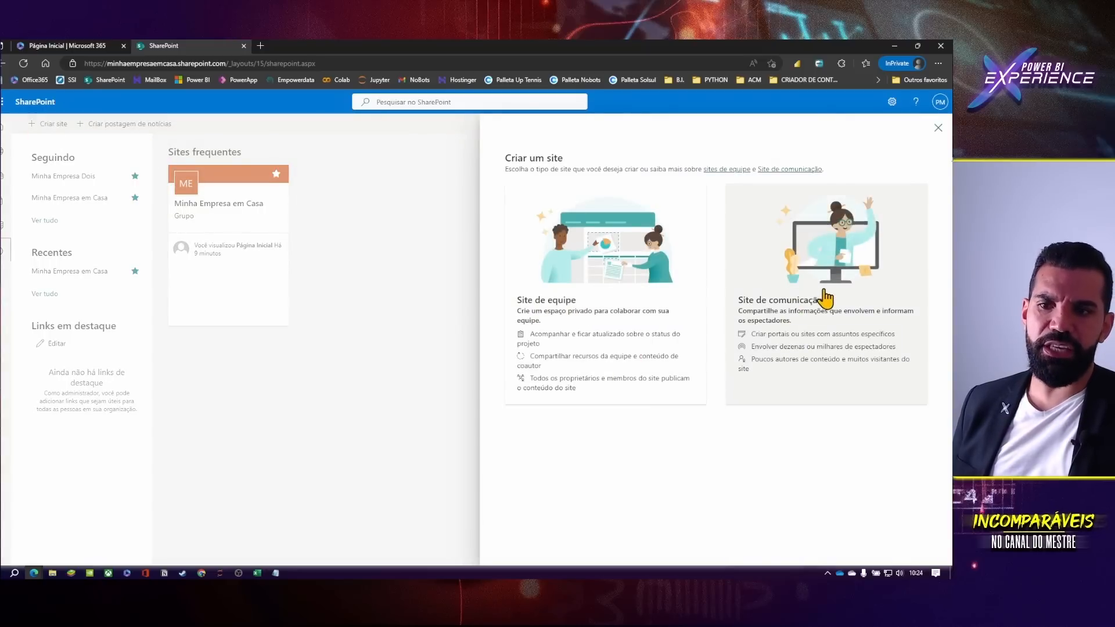
pyautogui.click(597, 267)
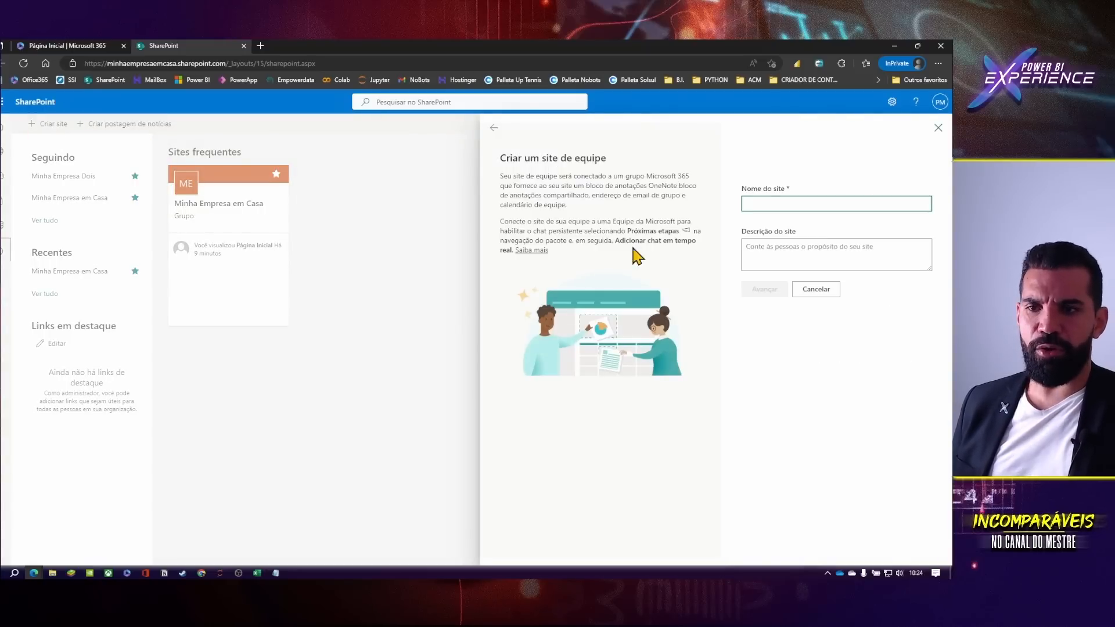
pyautogui.write('Minha Empresa 2')
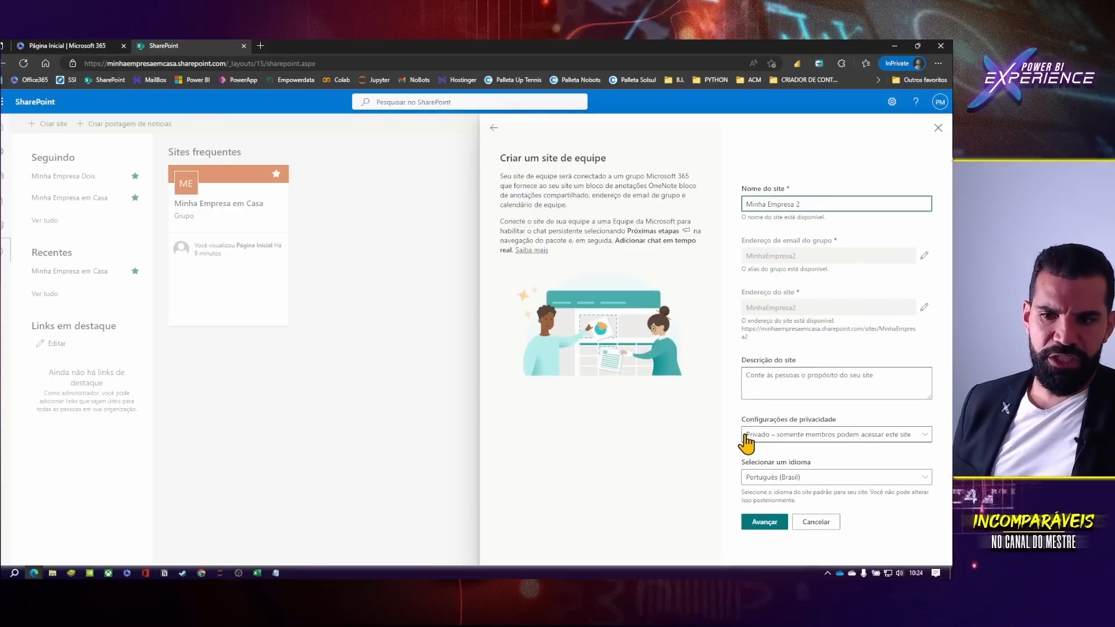
pyautogui.click(765, 522)
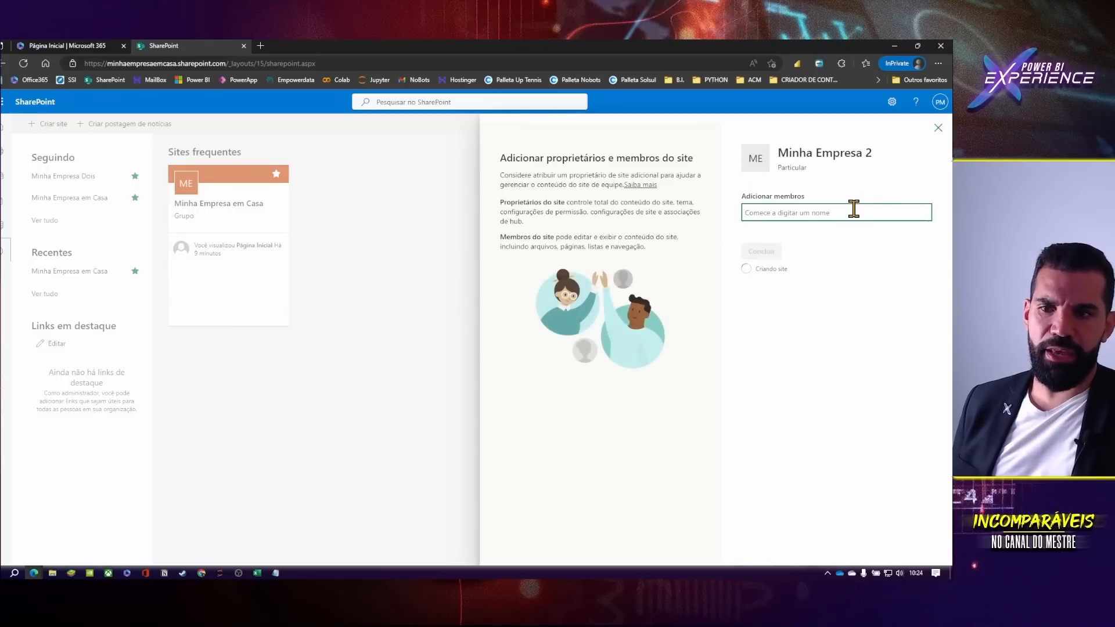
pyautogui.click(763, 253)
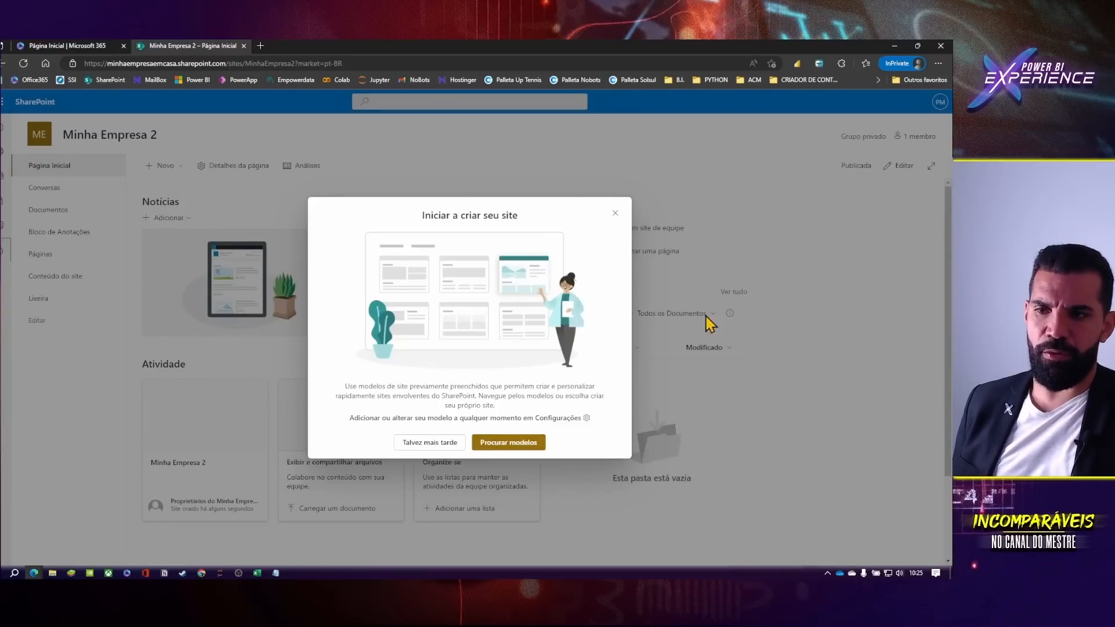
pyautogui.click(615, 213)
# - Check which new items the Minha Empresa 2 site offers, and go back through the SharePoint start page to the Minha Empresa em Casa site
pyautogui.click(180, 170)
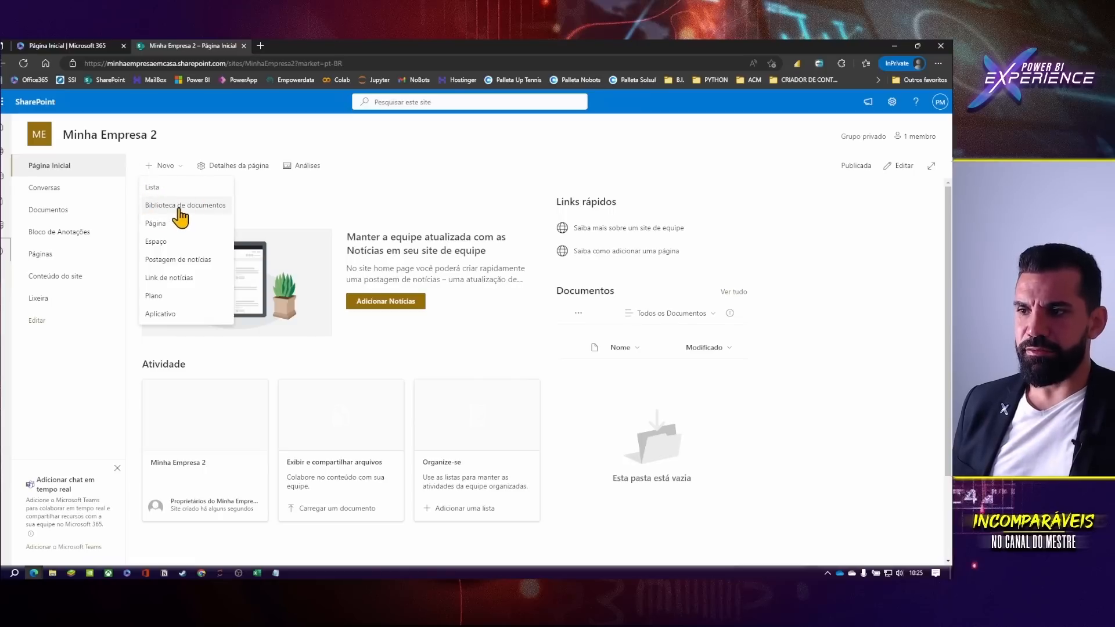
pyautogui.click(170, 169)
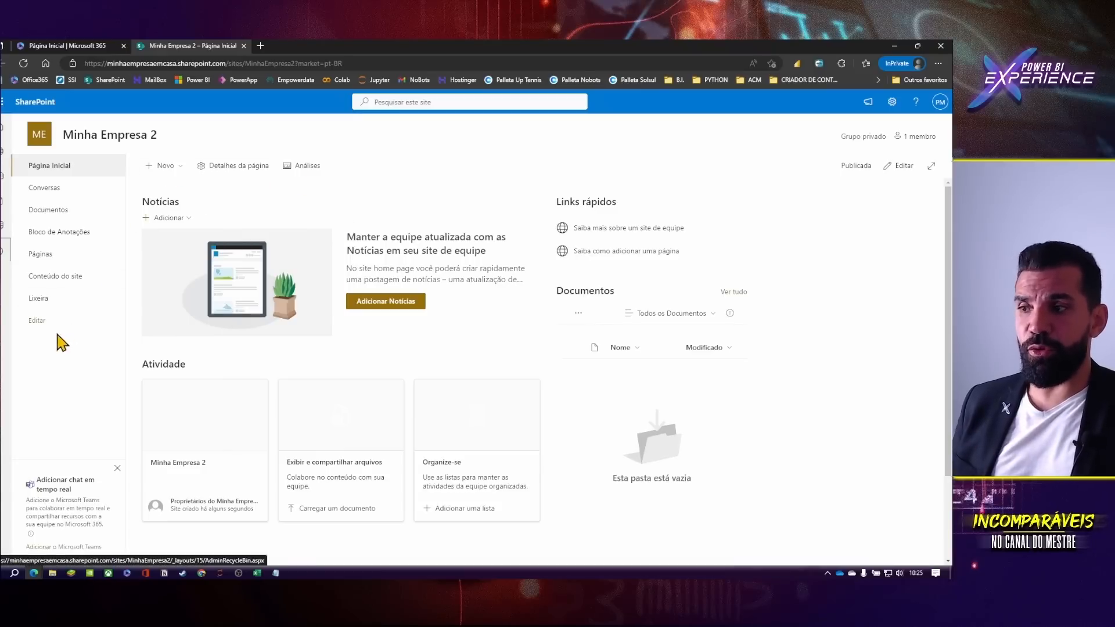
pyautogui.click(12, 226)
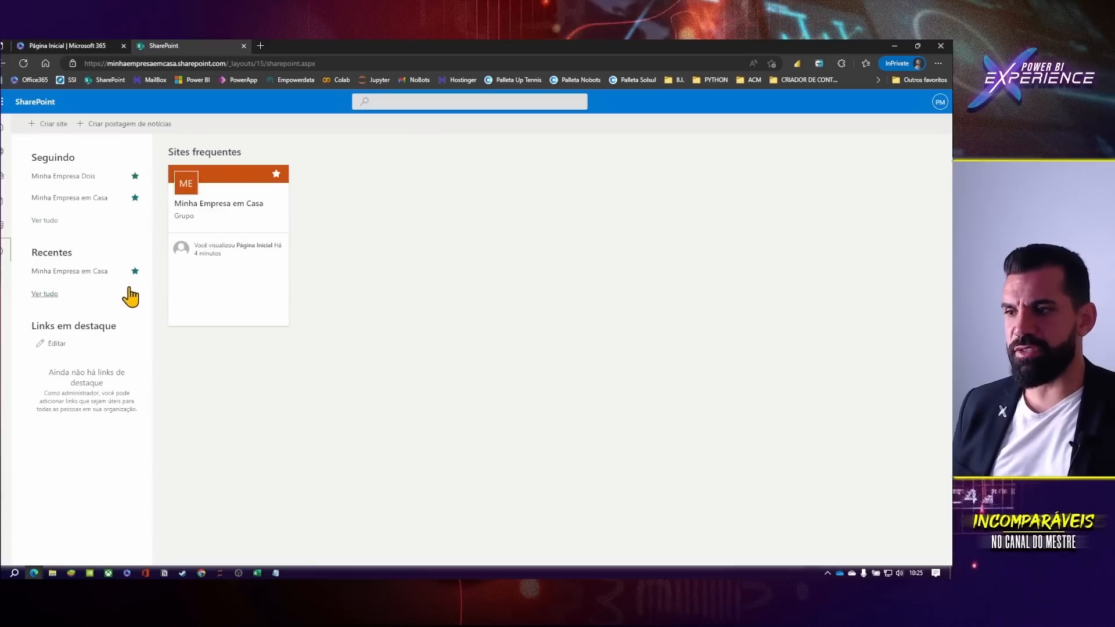
pyautogui.click(219, 213)
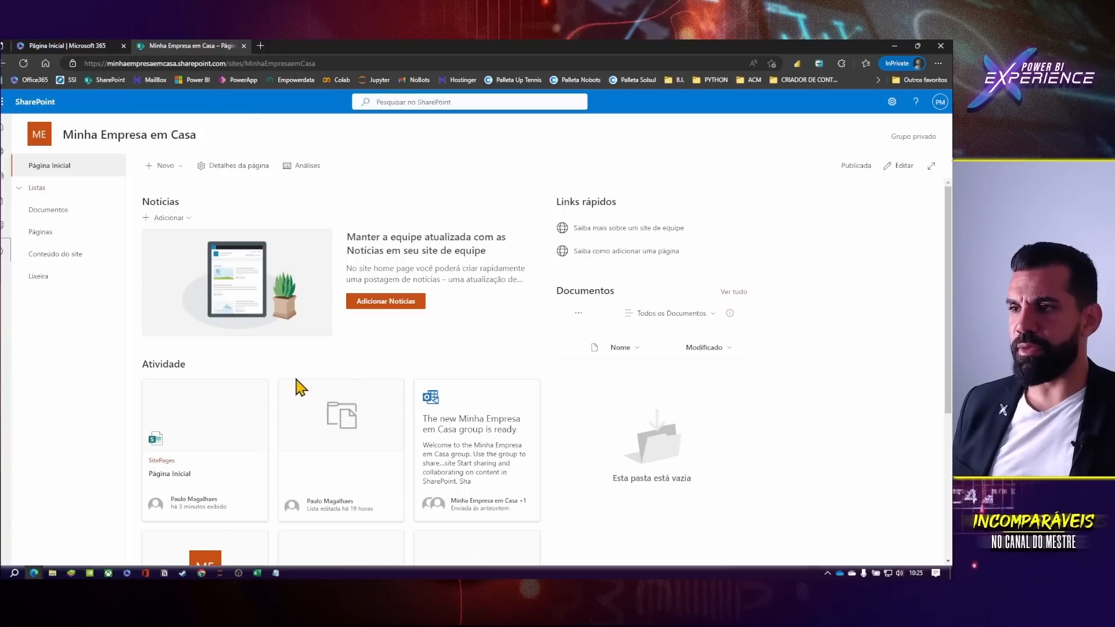
# - Create a blank list named dRegiao on the Minha Empresa em Casa site, shown in the site navigation
pyautogui.click(182, 173)
pyautogui.click(173, 187)
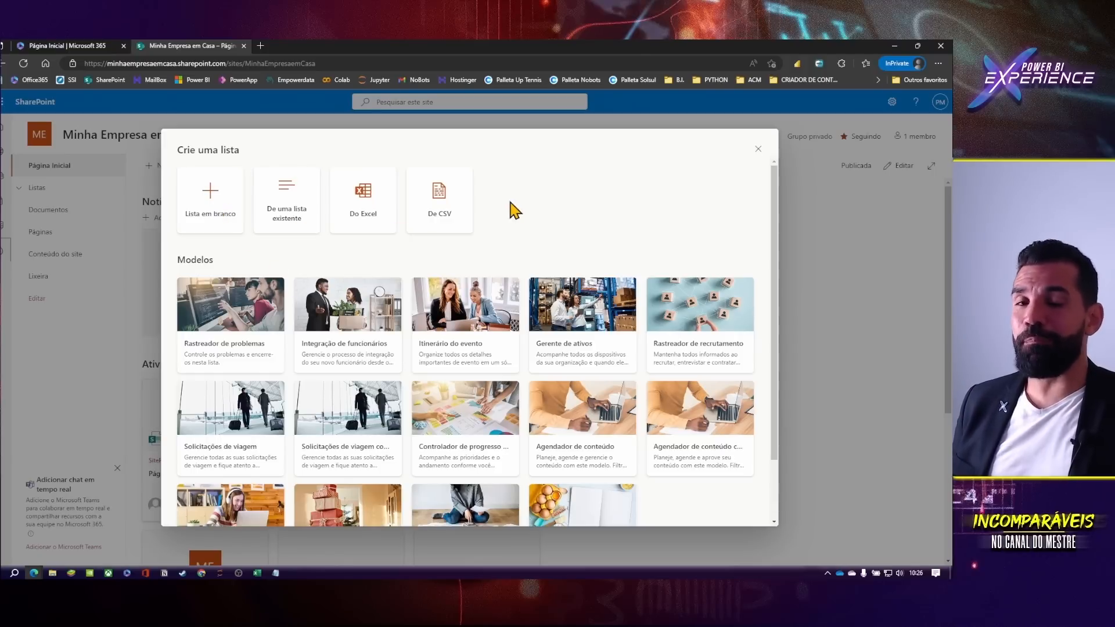
pyautogui.click(217, 216)
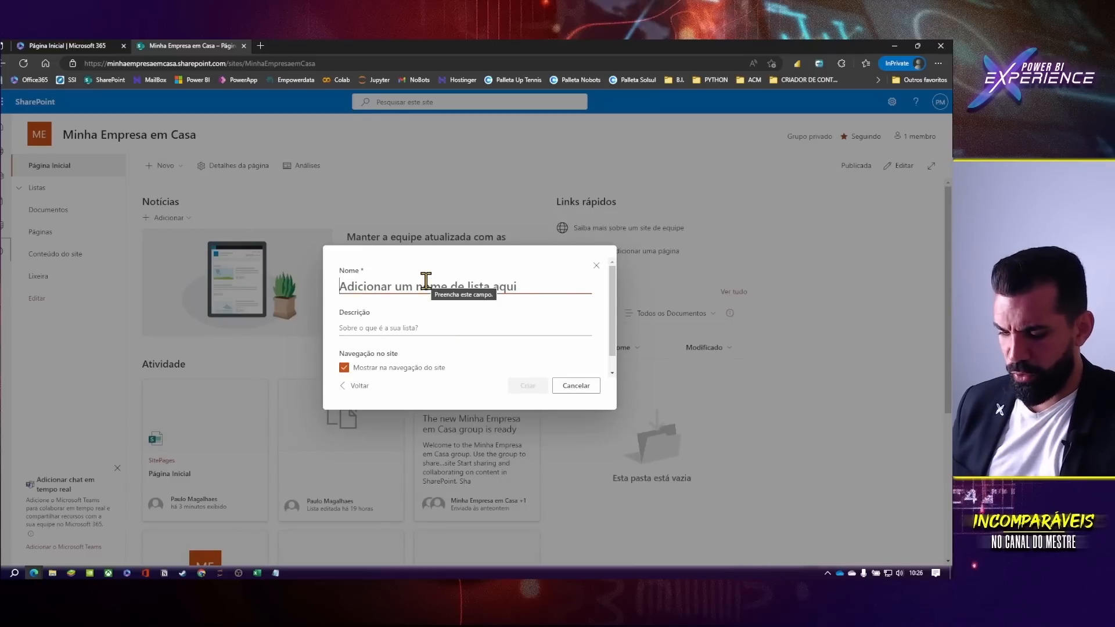
pyautogui.write('dRegiao')
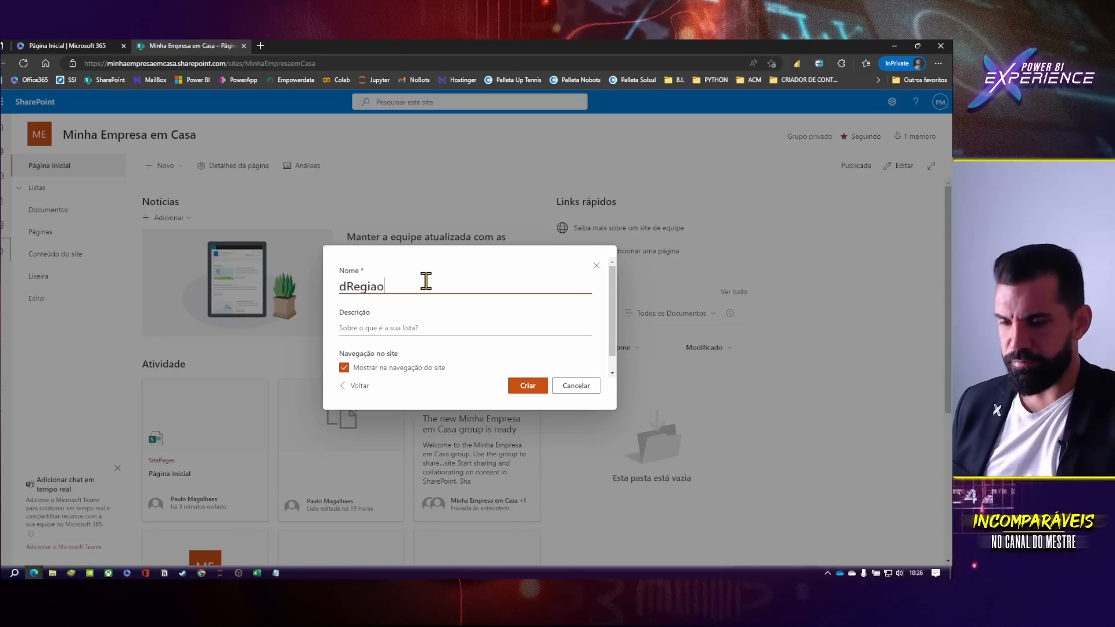
pyautogui.click(519, 385)
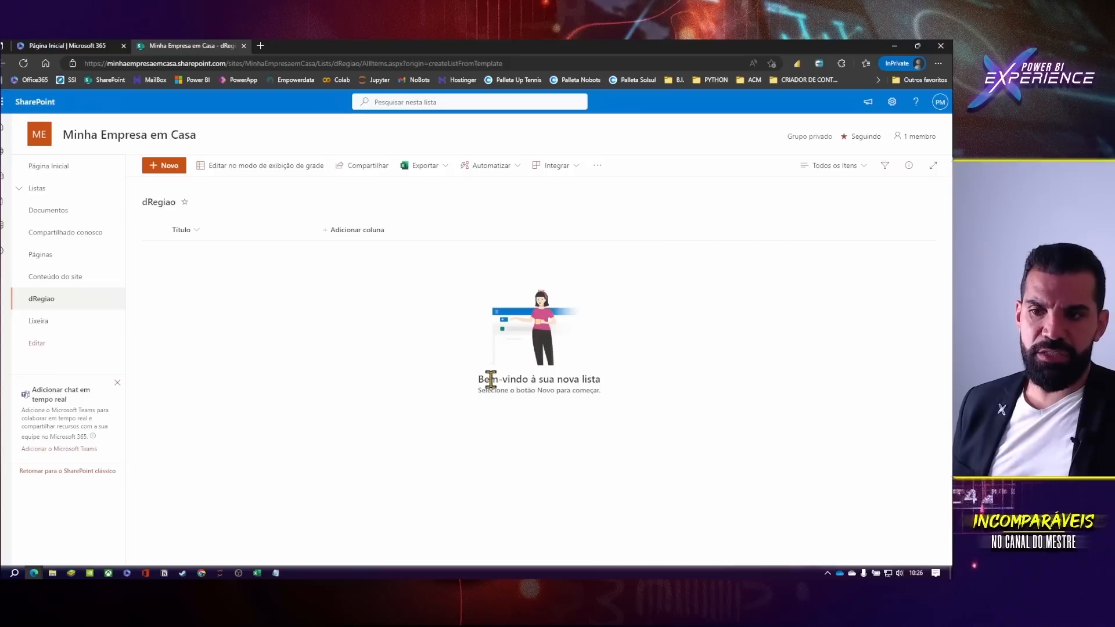
# - Look at the new item form without saving, and rename the Título column to destino after the header in the workbook's dRegiao sheet
pyautogui.click(170, 169)
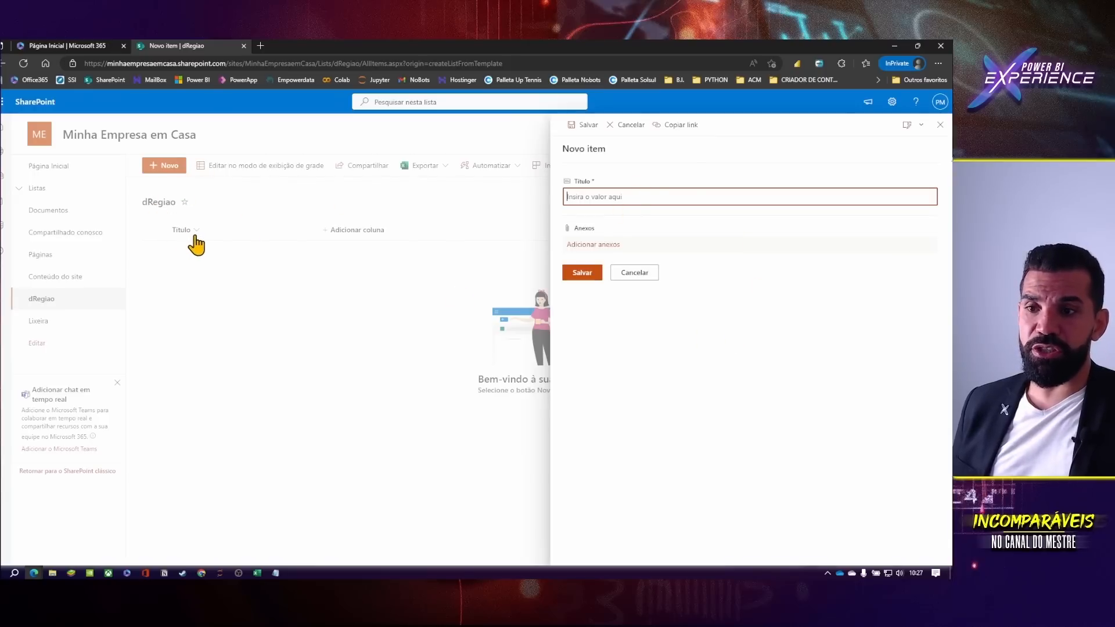
pyautogui.click(635, 274)
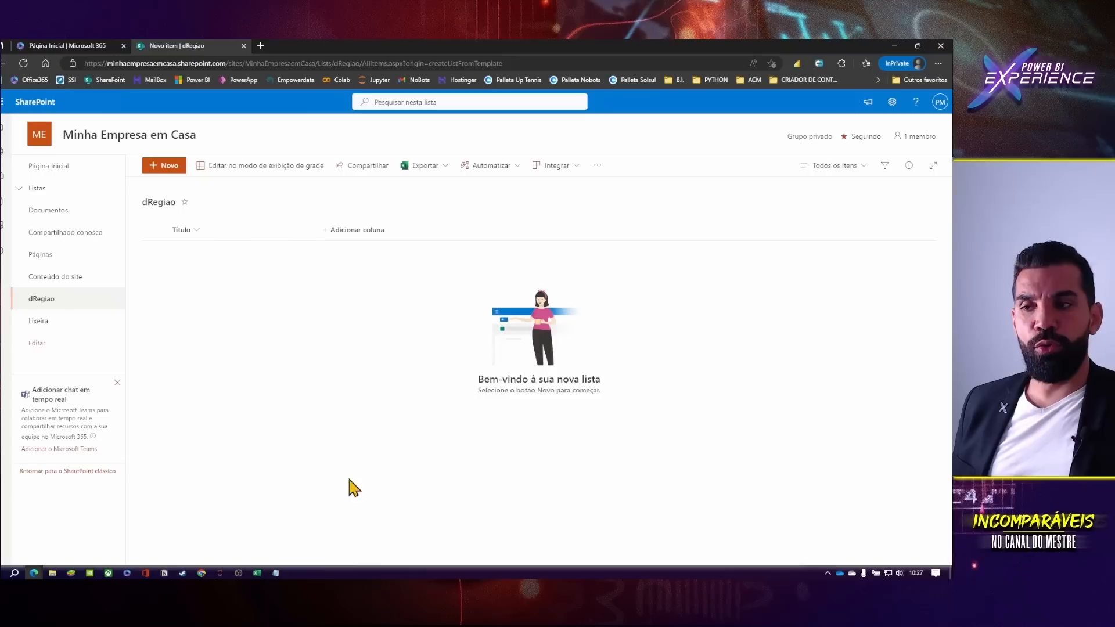
pyautogui.click(197, 231)
pyautogui.moveTo(253, 325)
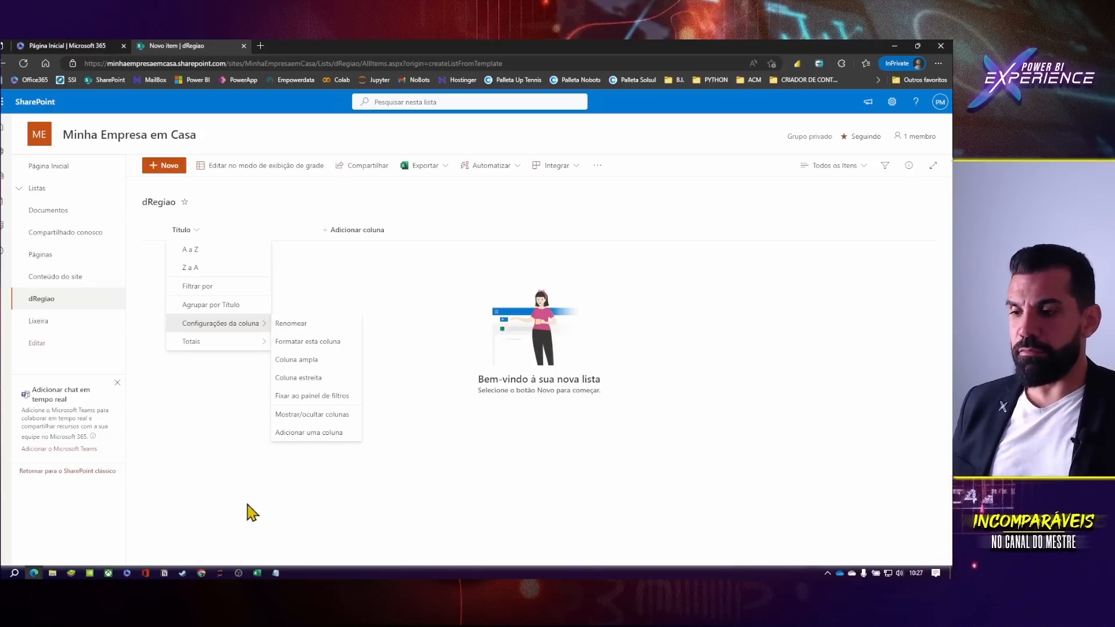
pyautogui.click(258, 573)
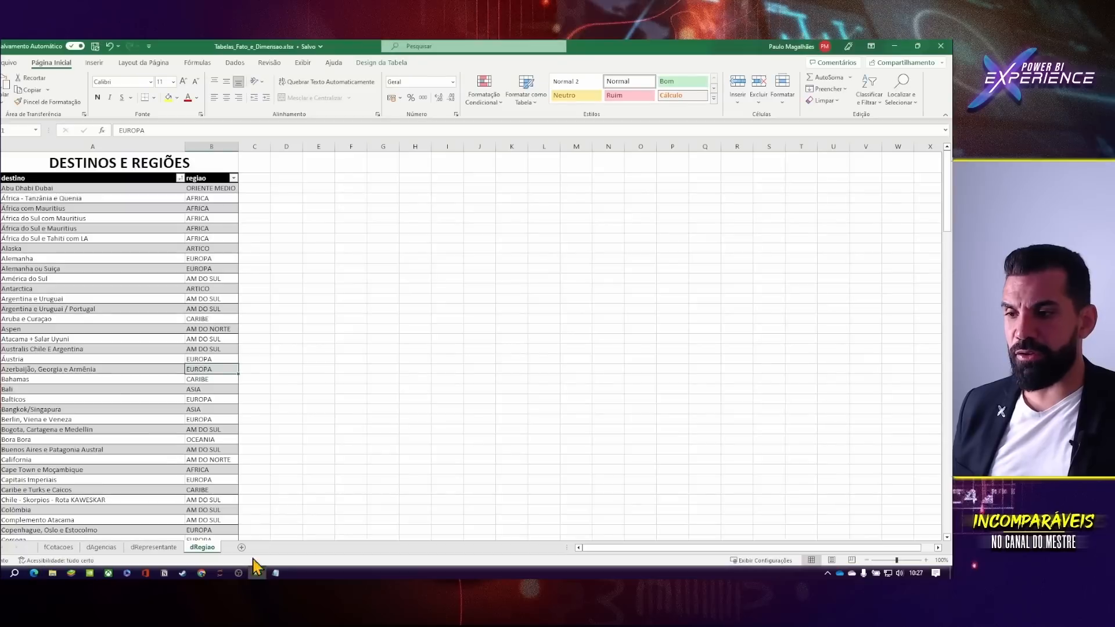
pyautogui.click(57, 173)
pyautogui.hotkey('alt', 'Tab')
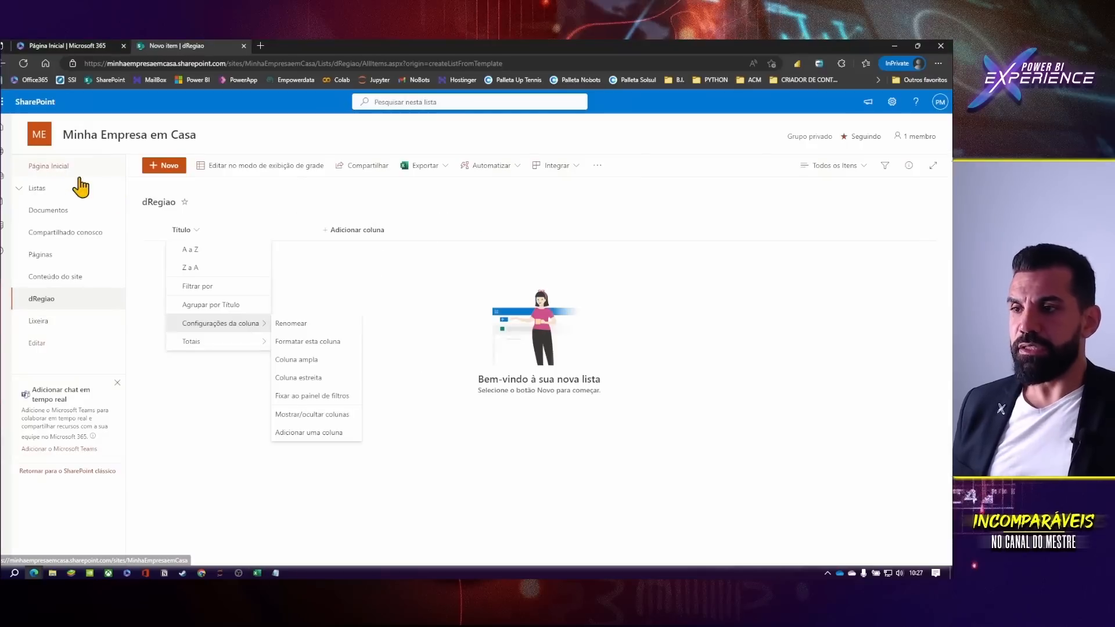
pyautogui.click(295, 325)
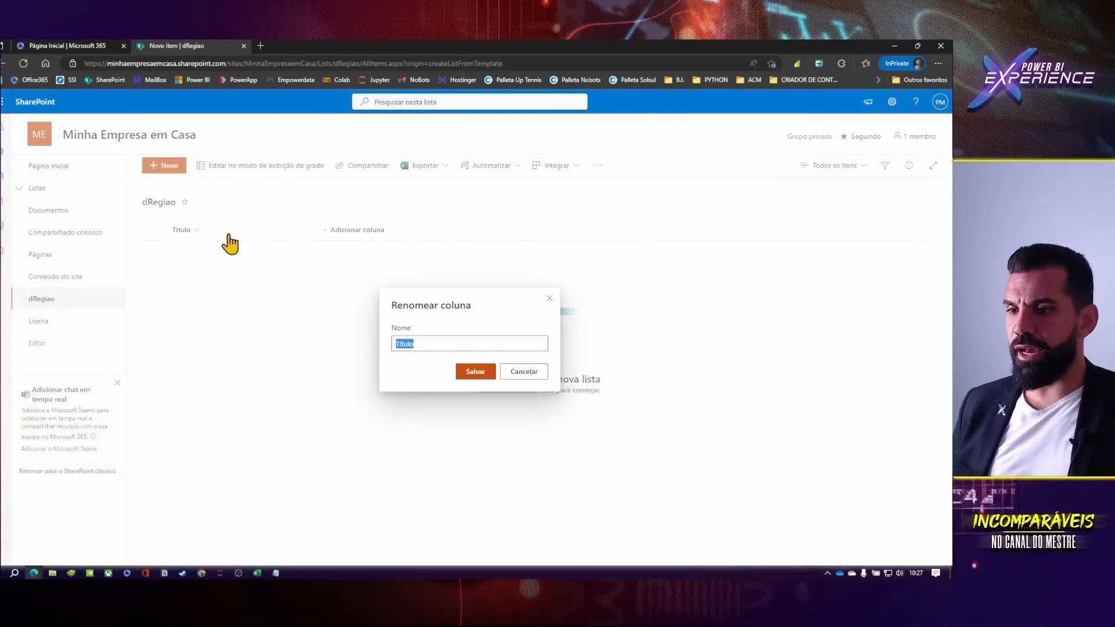
pyautogui.write('destino')
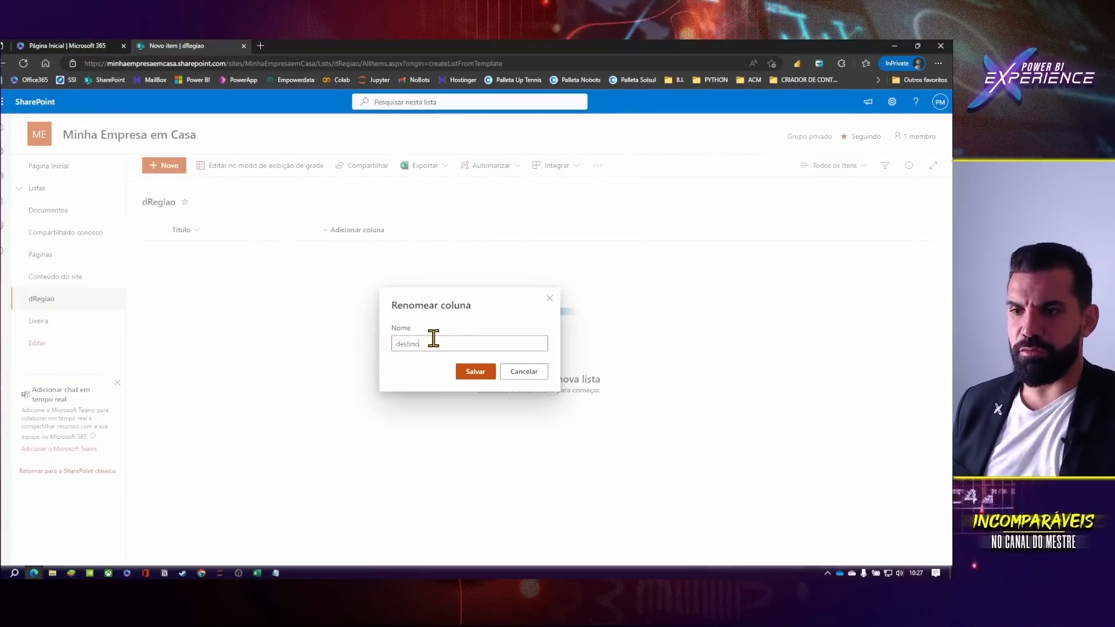
pyautogui.click(487, 375)
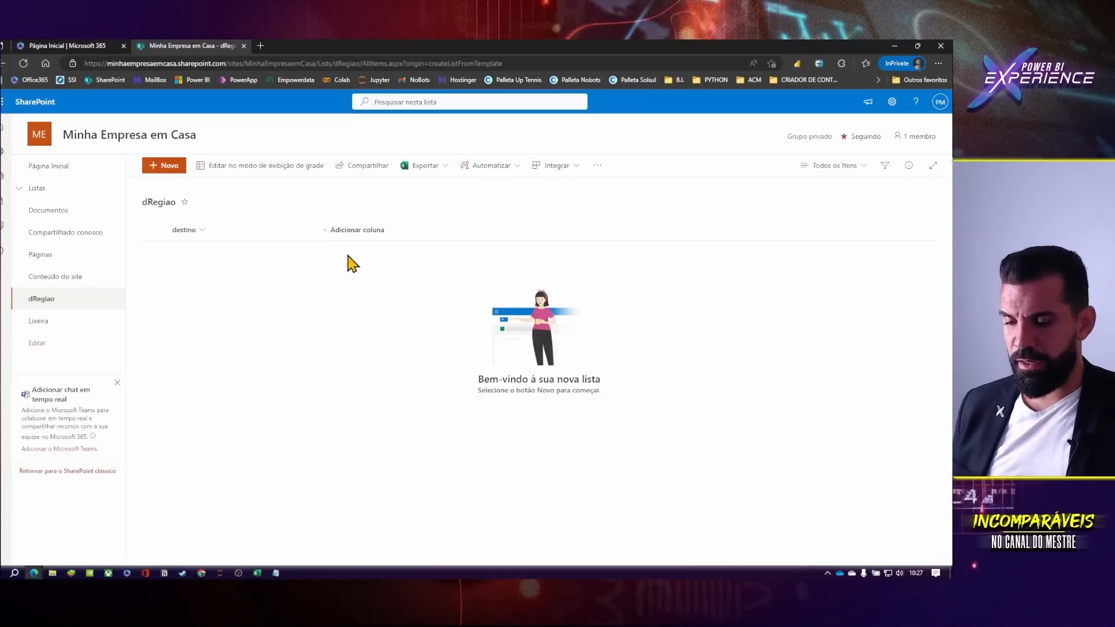
# - Look through the column types offered for a new dRegiao column and check the regiao values in the Excel workbook
pyautogui.click(373, 231)
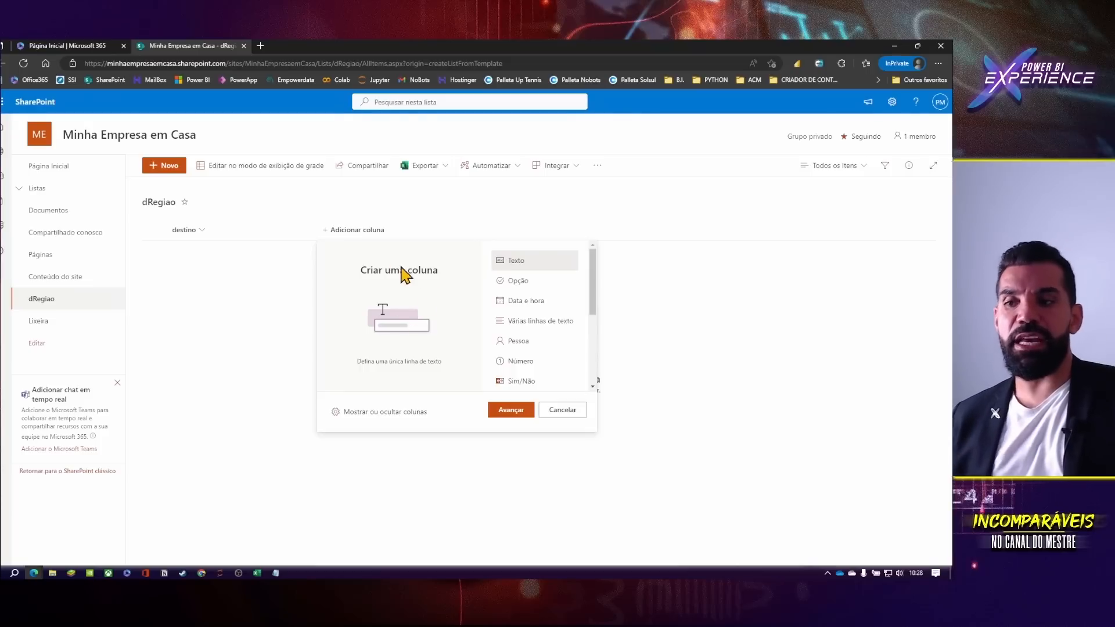
pyautogui.scroll(-1, 530, 281)
pyautogui.scroll(-2, 531, 287)
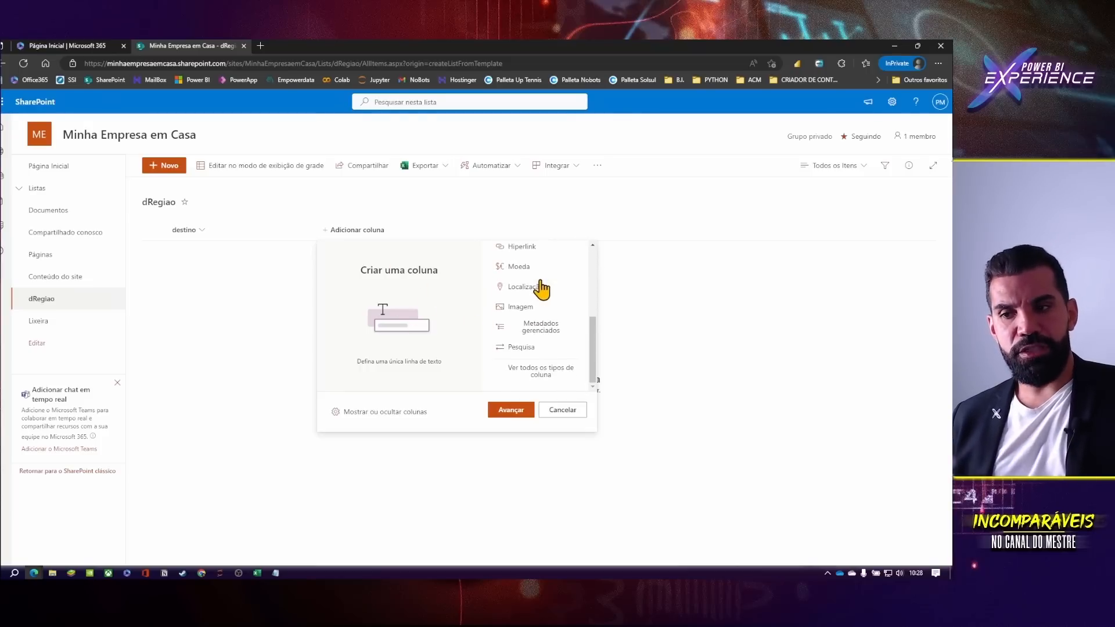
pyautogui.scroll(4, 537, 286)
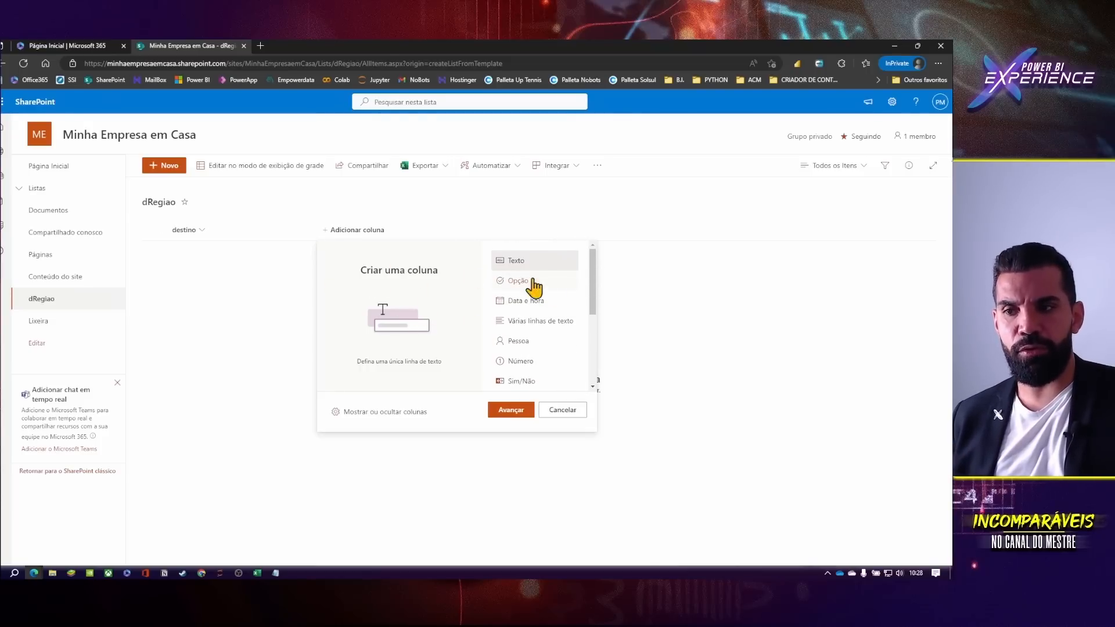
pyautogui.click(257, 573)
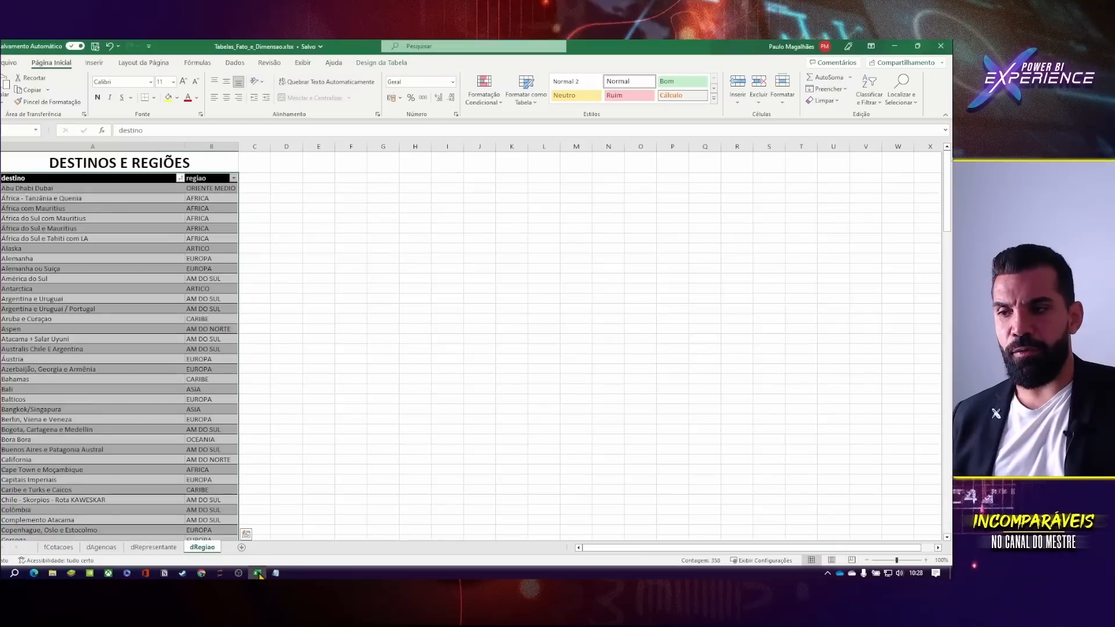
pyautogui.click(222, 216)
pyautogui.click(205, 188)
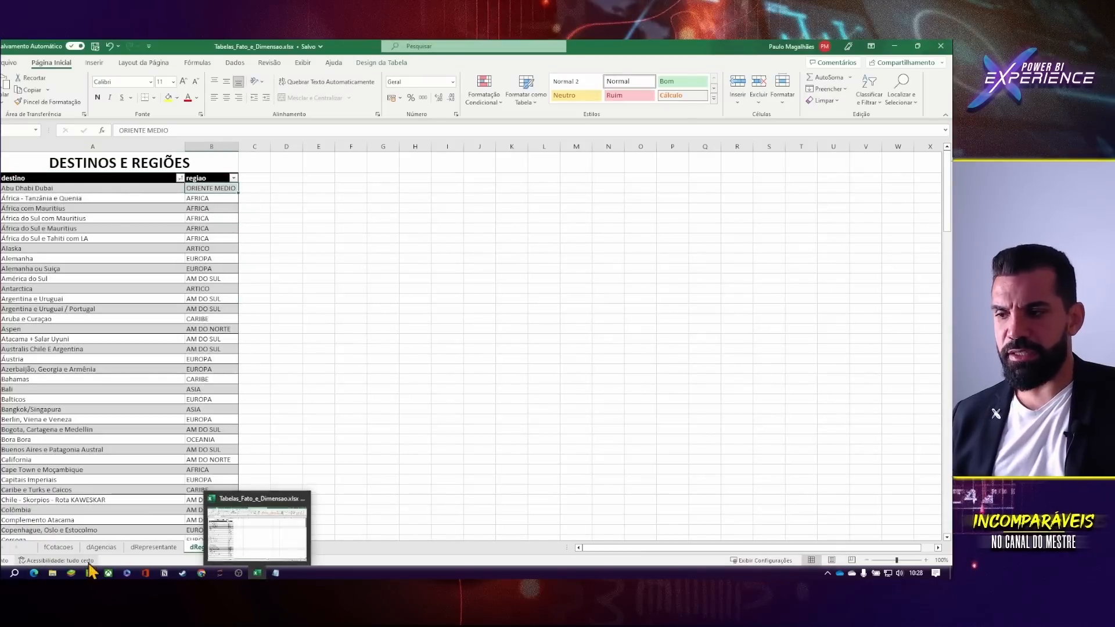
pyautogui.hotkey('alt', 'Tab')
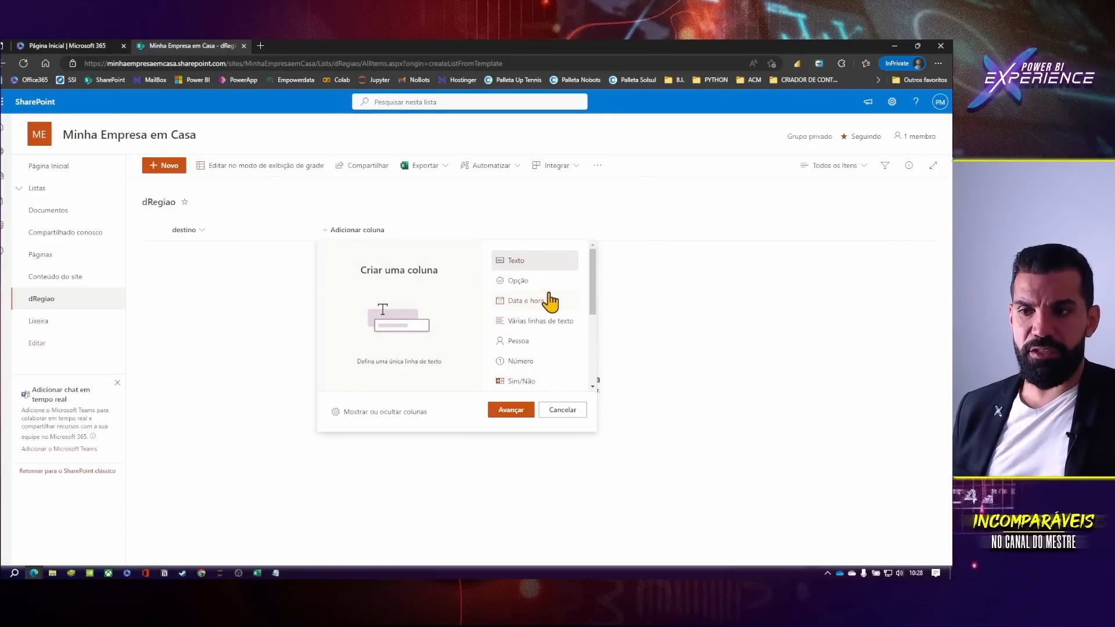
# - Add a single-line text column named regiao to the dRegiao list, reviewing its type choices and additional options before saving
pyautogui.click(510, 410)
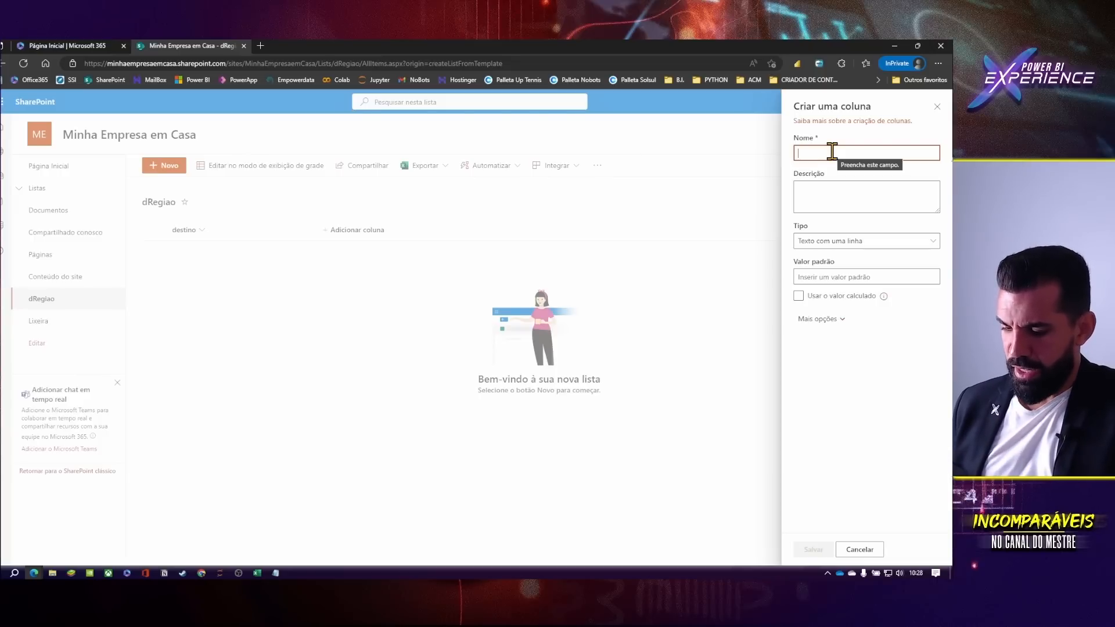
pyautogui.write('regiao')
pyautogui.click(829, 187)
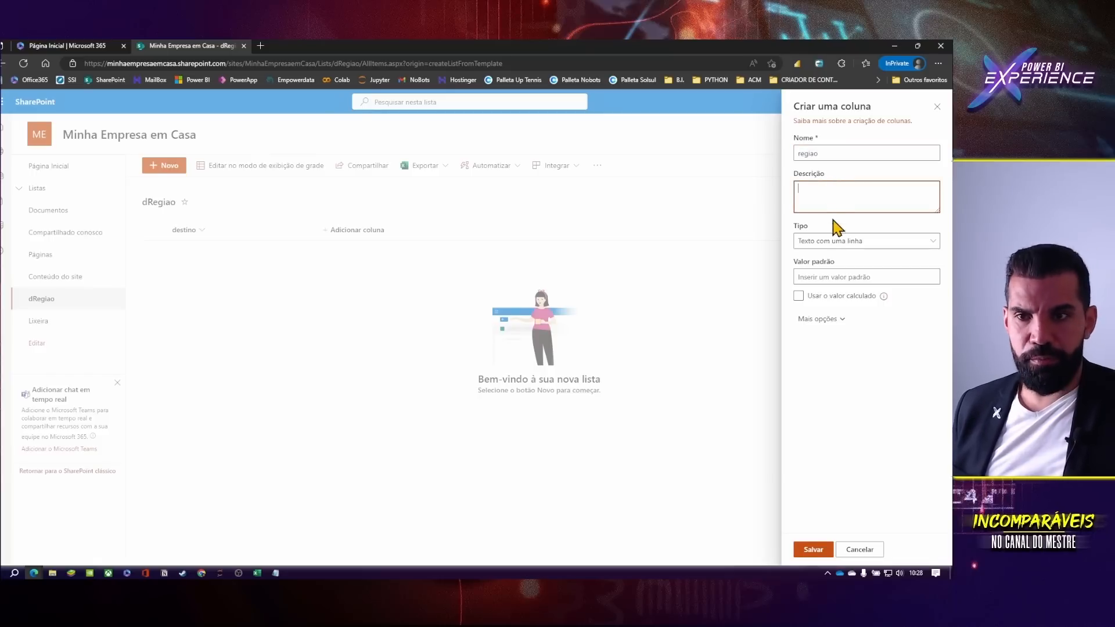
pyautogui.click(845, 244)
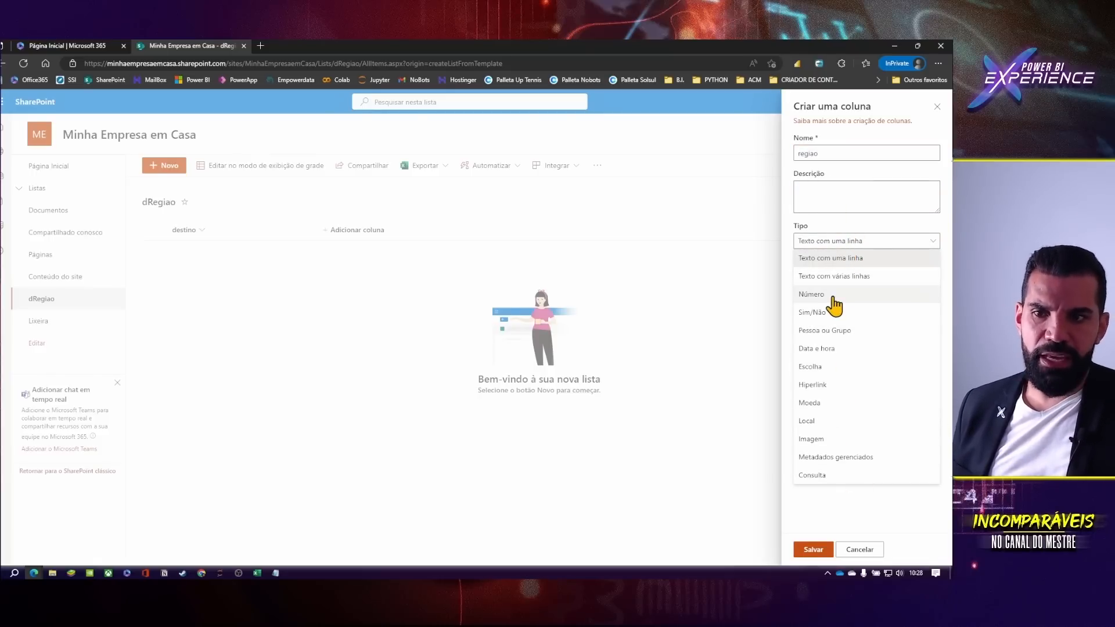
pyautogui.click(851, 236)
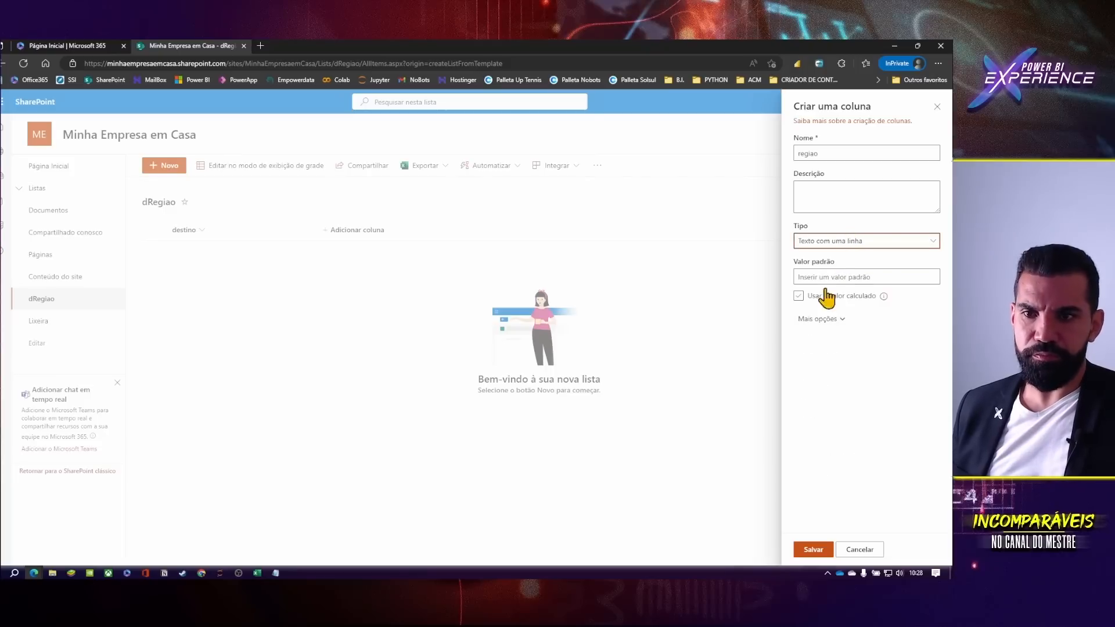
pyautogui.click(840, 274)
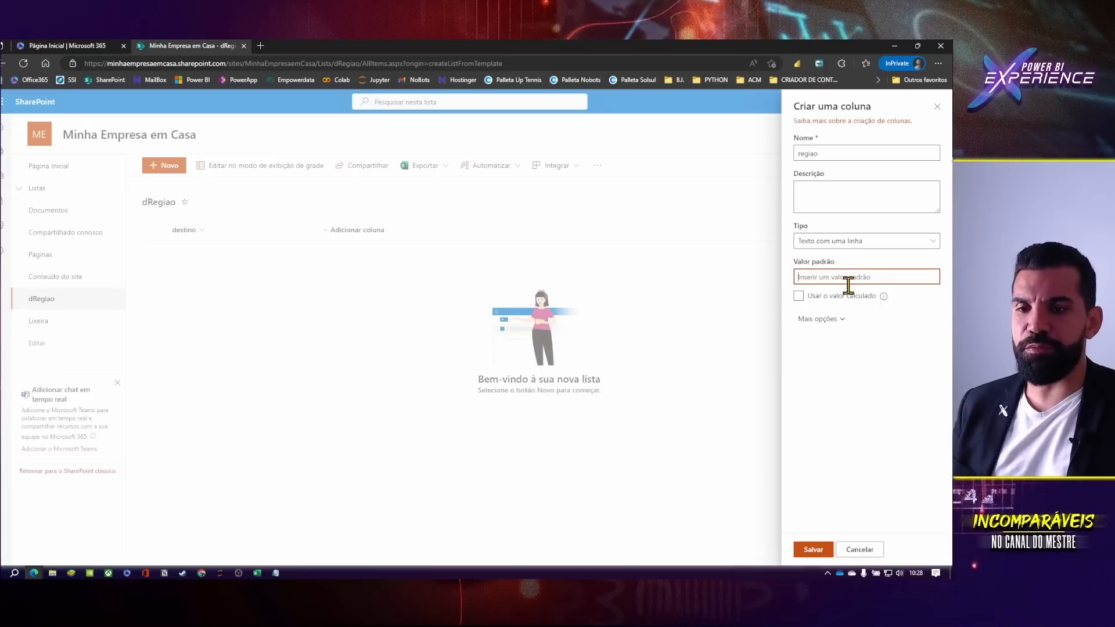
pyautogui.click(831, 323)
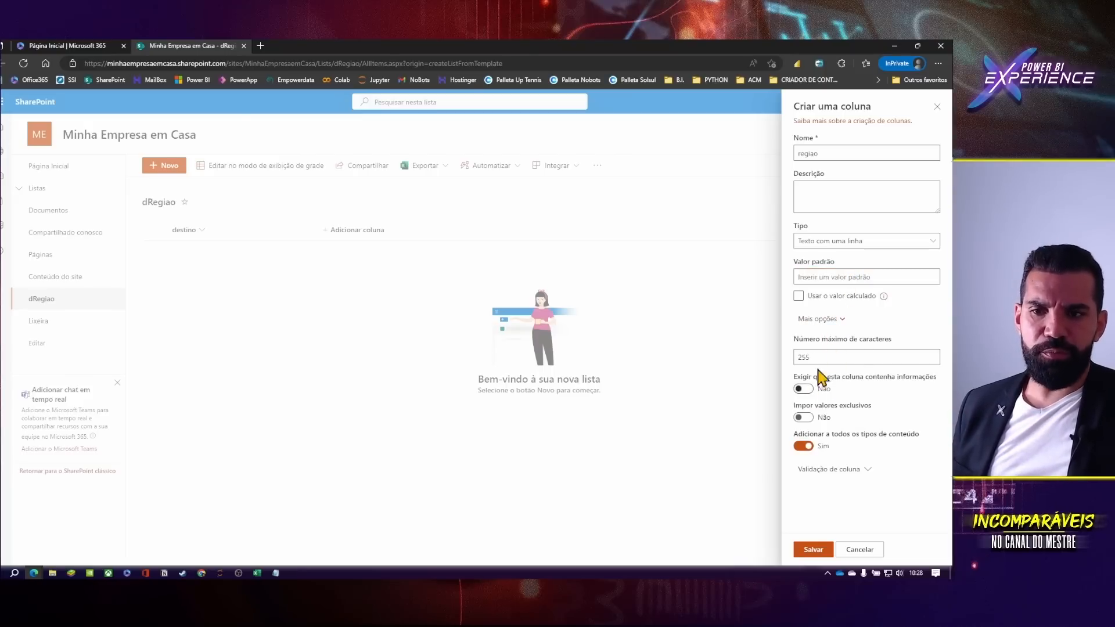
pyautogui.click(915, 357)
pyautogui.moveTo(825, 356); pyautogui.dragTo(779, 363)
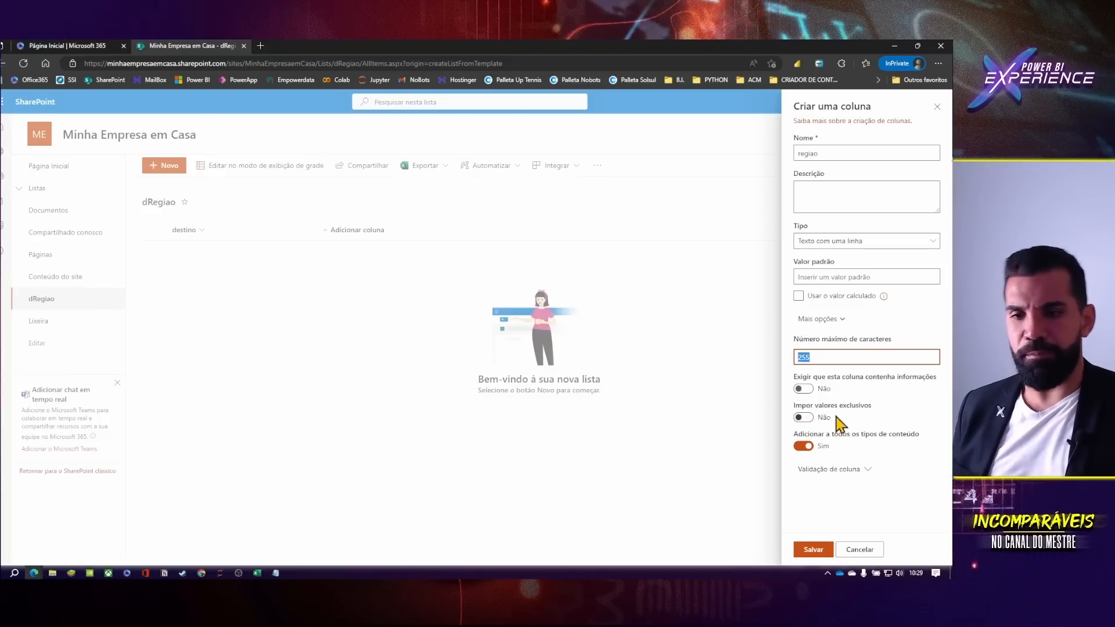
pyautogui.click(812, 549)
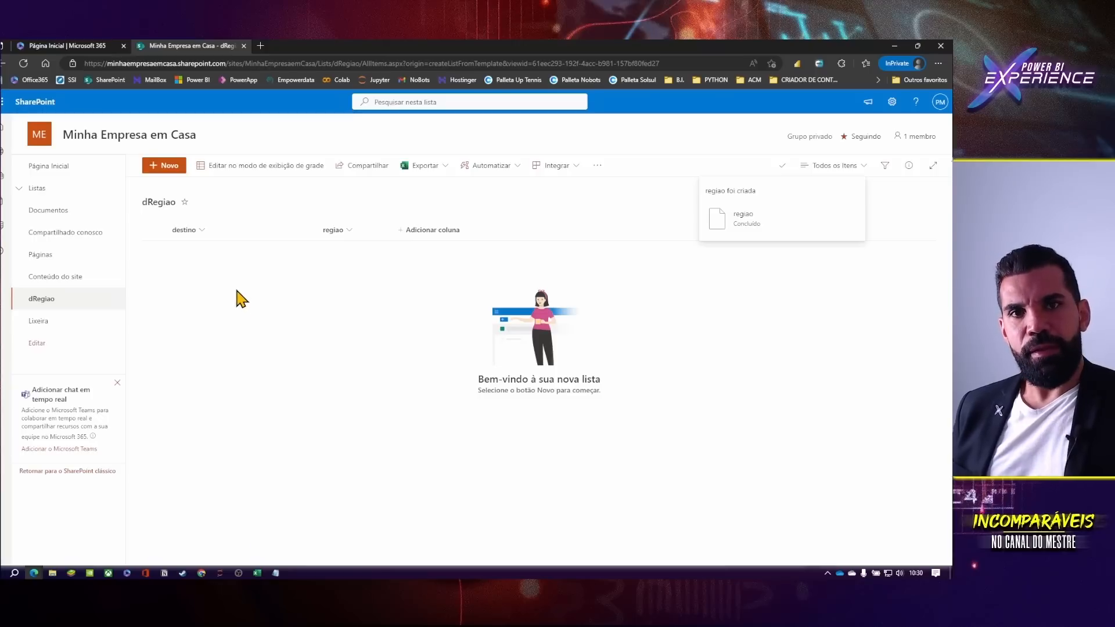
# - Show the ID column in the dRegiao list view and place it before destino and regiao
pyautogui.click(200, 231)
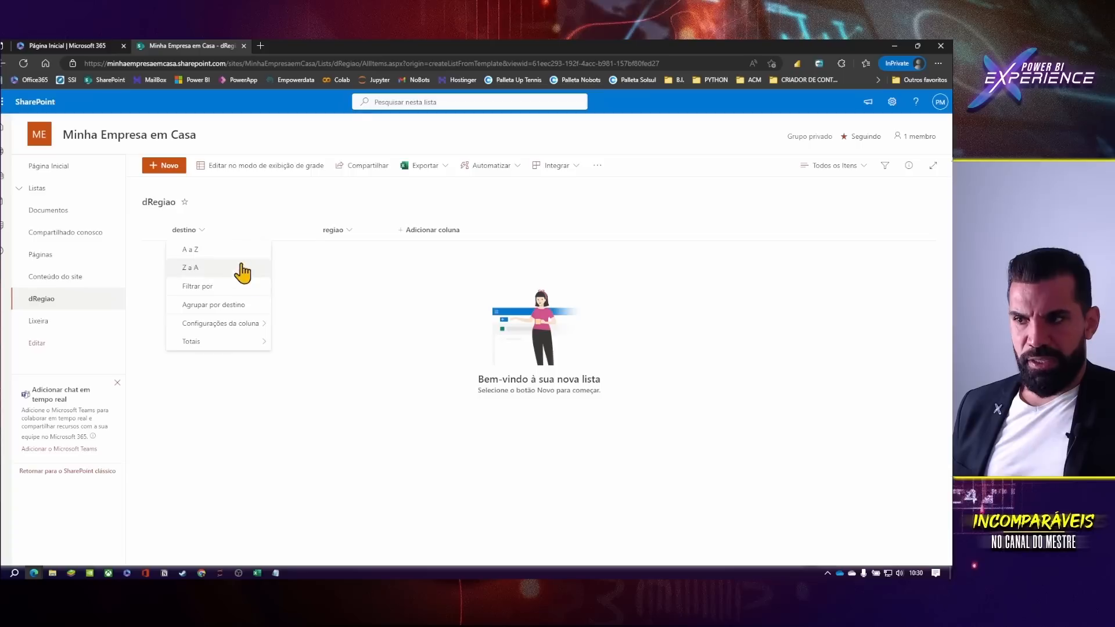
pyautogui.click(412, 292)
pyautogui.click(202, 232)
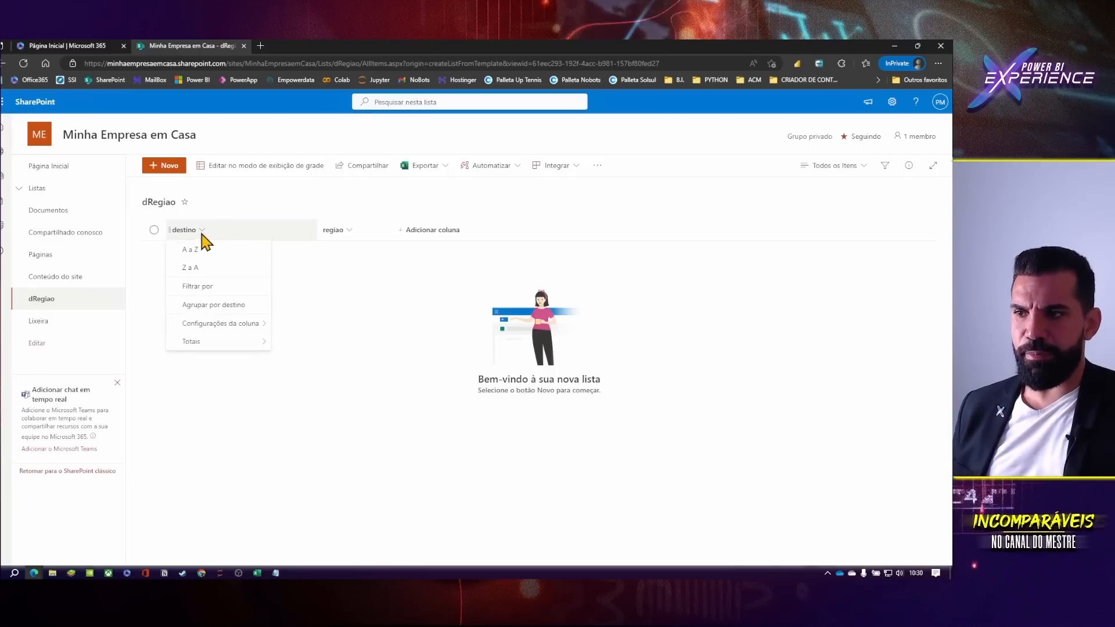
pyautogui.moveTo(232, 330)
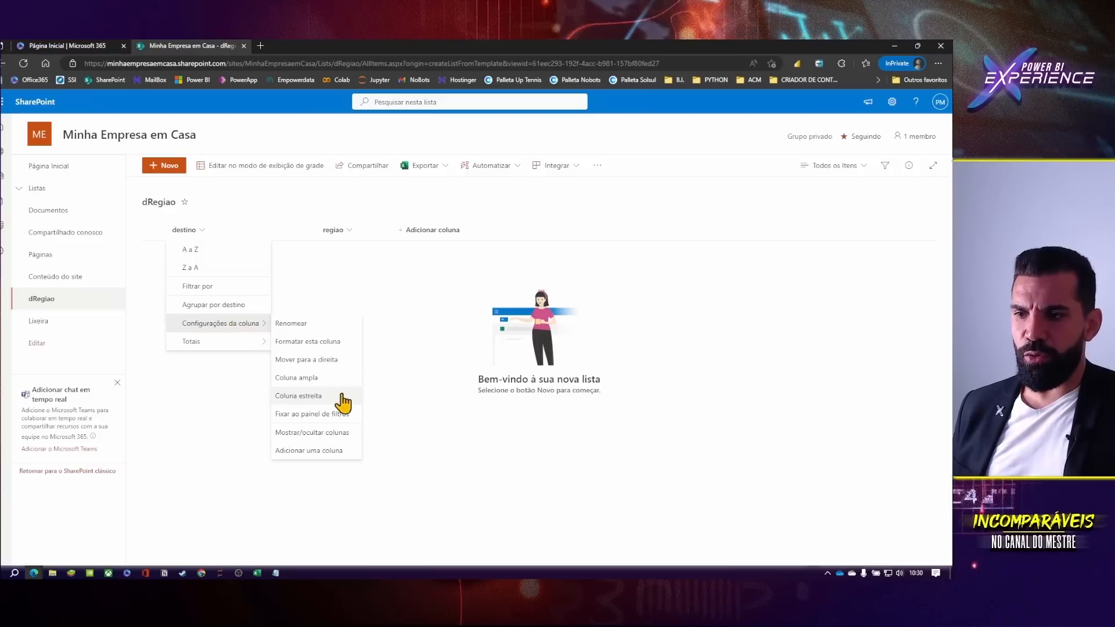
pyautogui.click(285, 434)
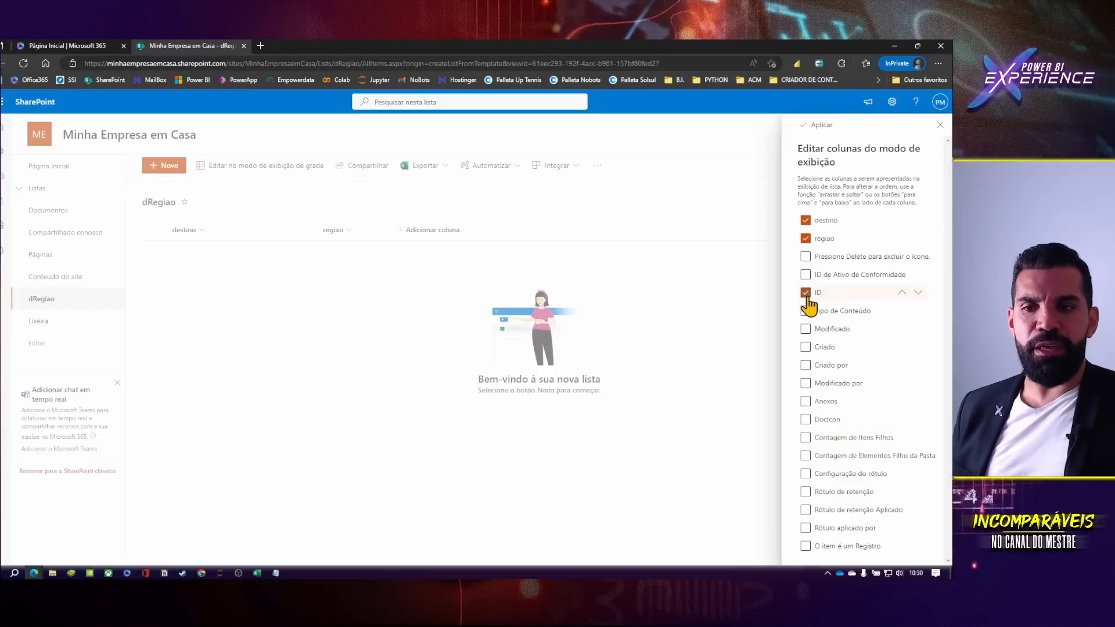
pyautogui.click(901, 292)
pyautogui.click(902, 274)
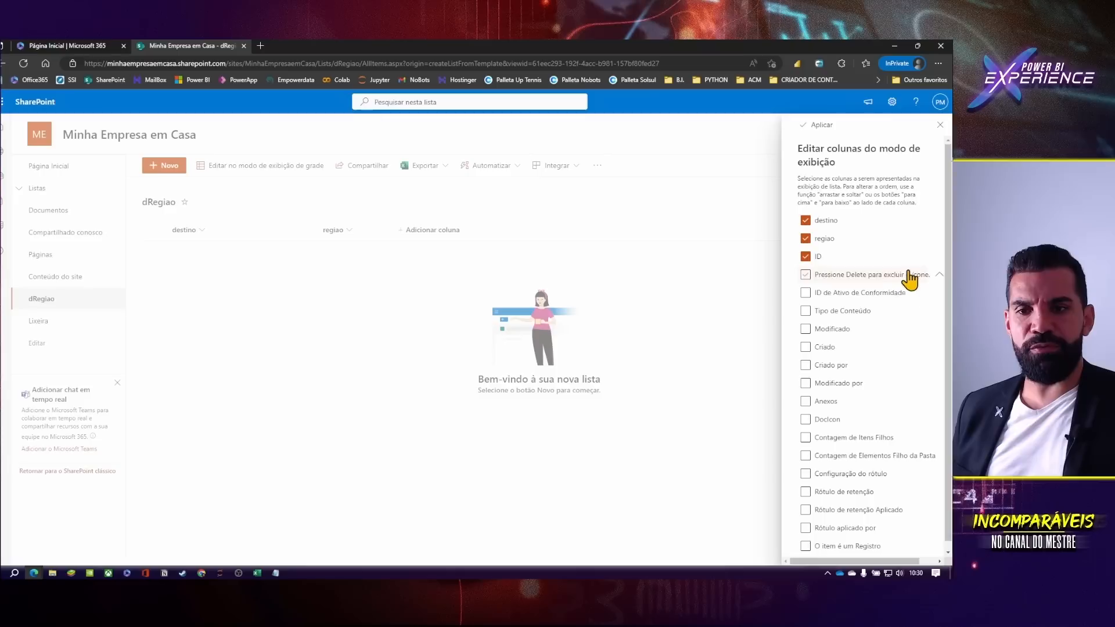
pyautogui.click(901, 256)
pyautogui.click(902, 238)
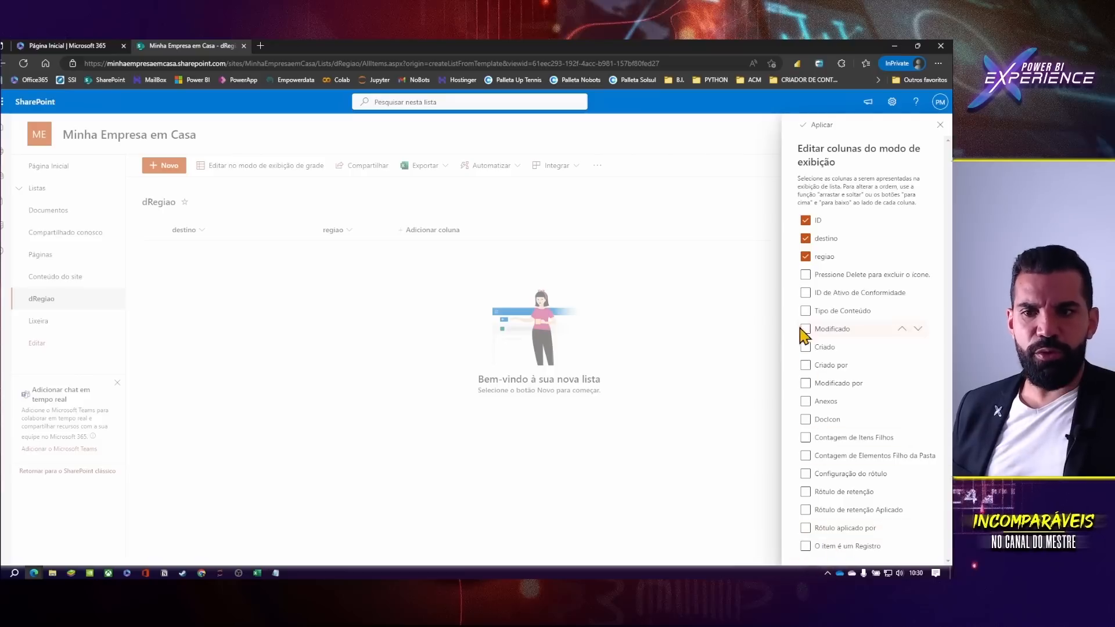
pyautogui.click(819, 126)
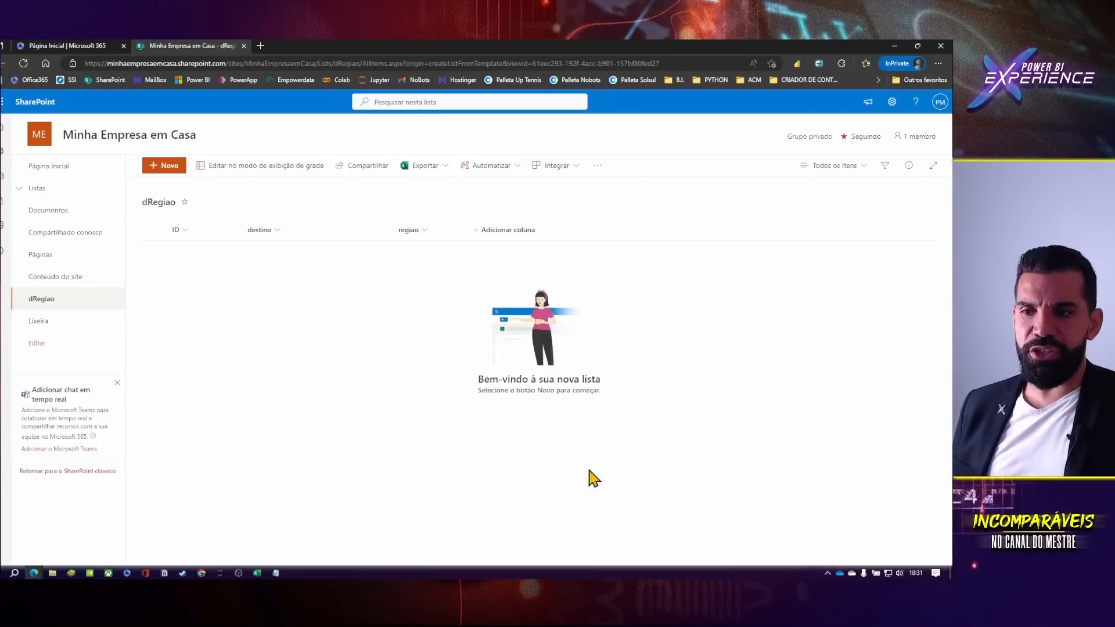
# - Look at the formatting options for the destino column and the view, and at the dRegiao list in grid editing mode
pyautogui.click(277, 232)
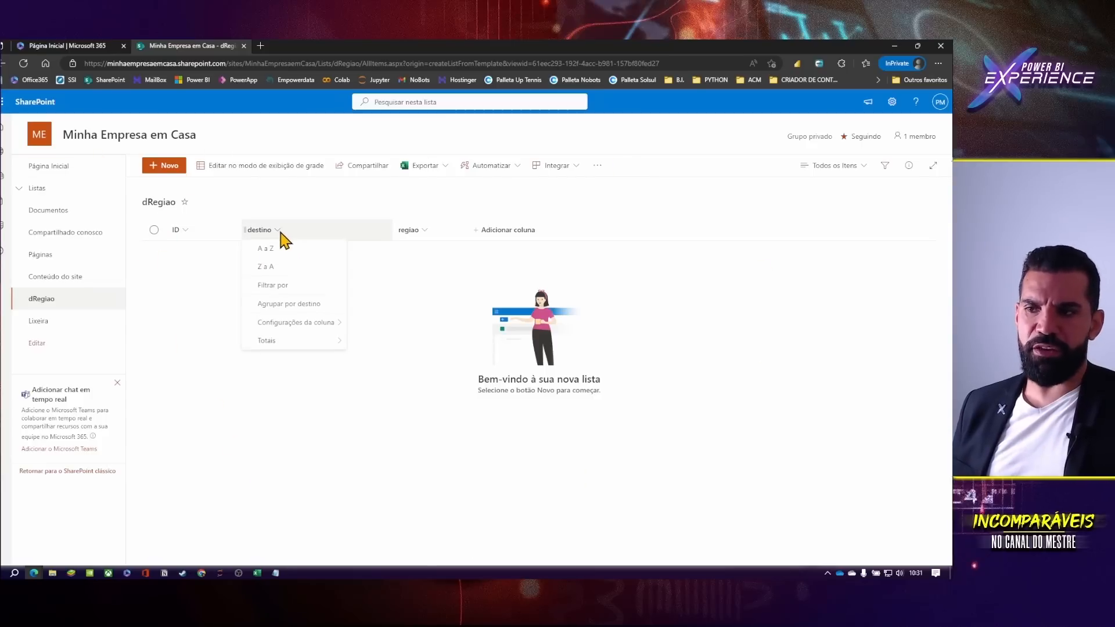
pyautogui.moveTo(300, 324)
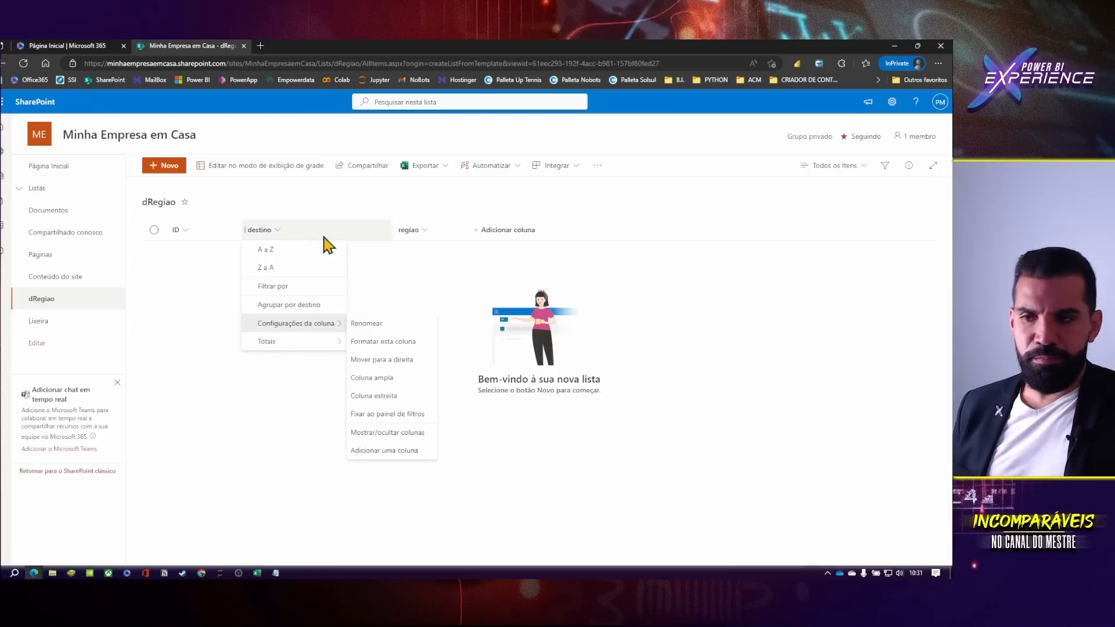
pyautogui.click(375, 343)
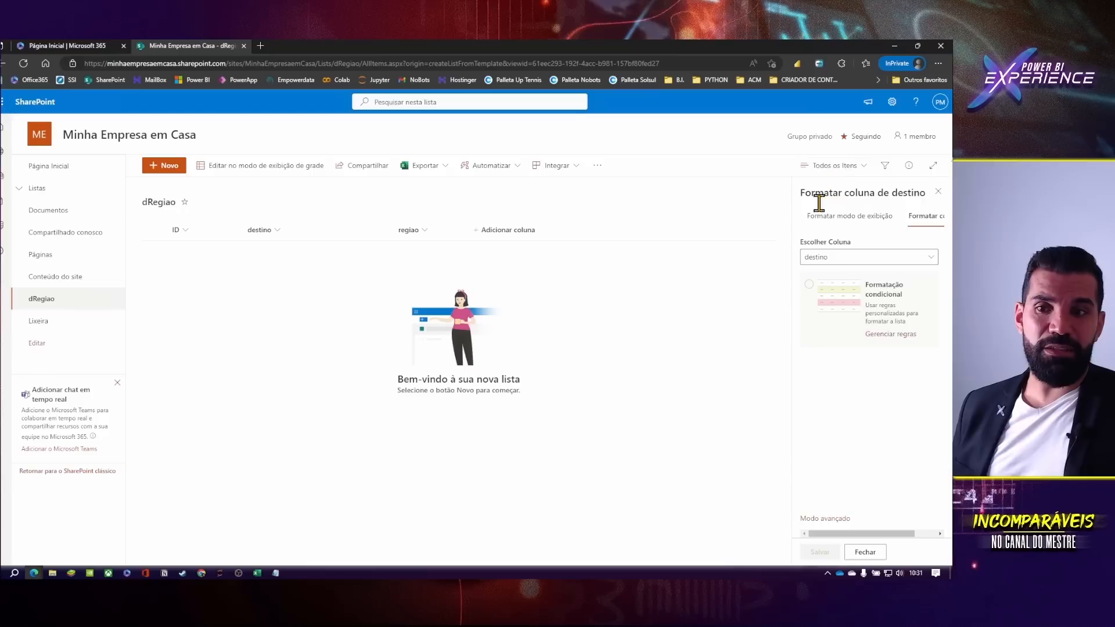
pyautogui.click(885, 223)
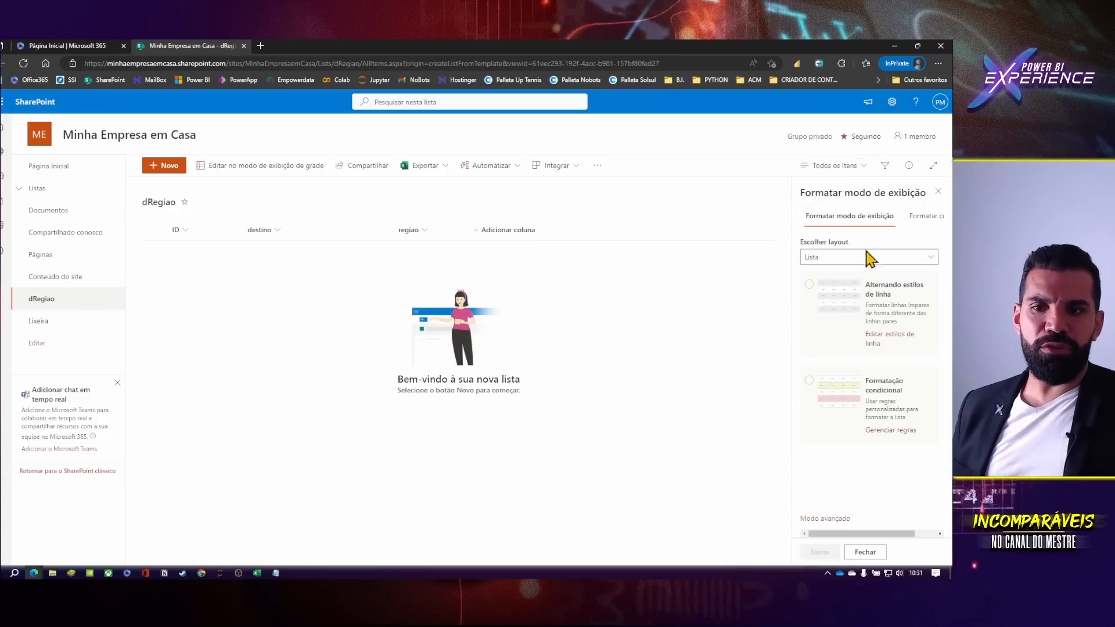
pyautogui.click(939, 193)
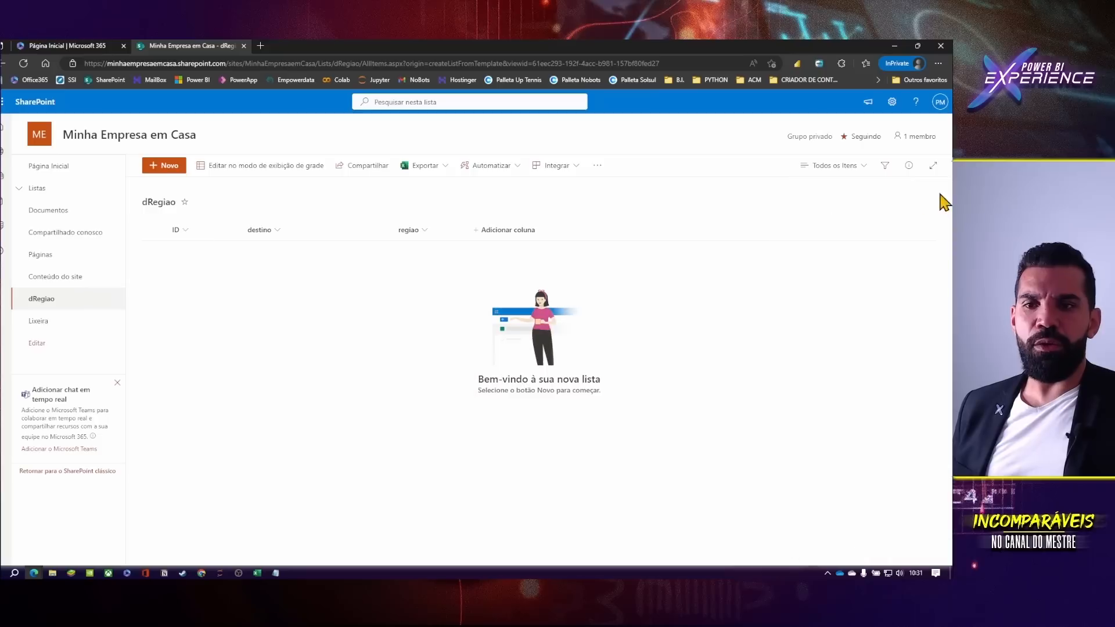
pyautogui.click(270, 166)
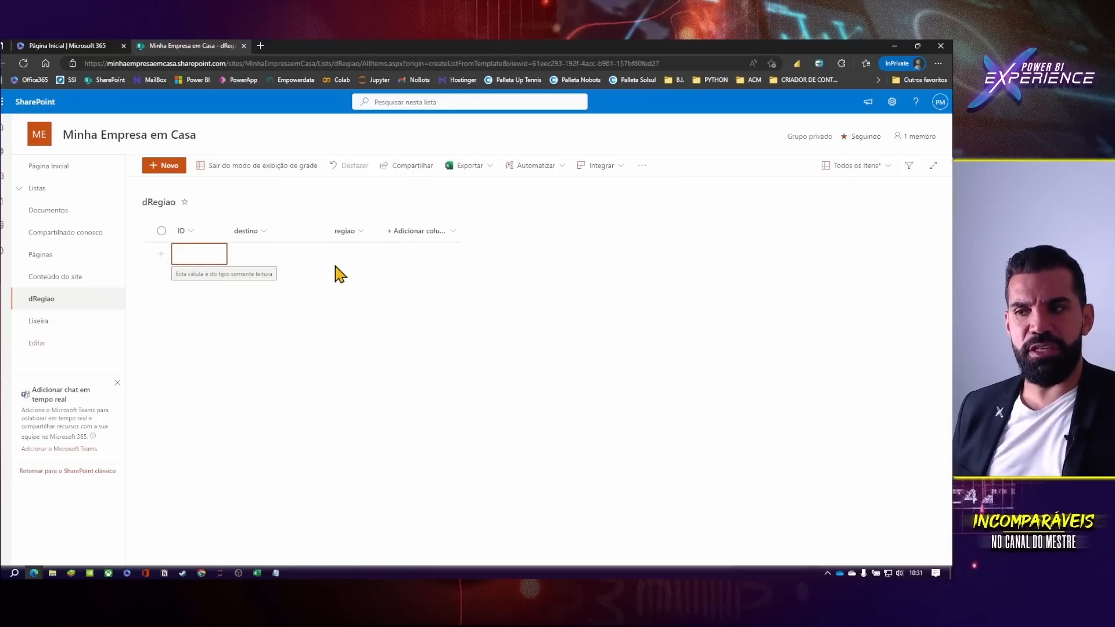
pyautogui.click(256, 165)
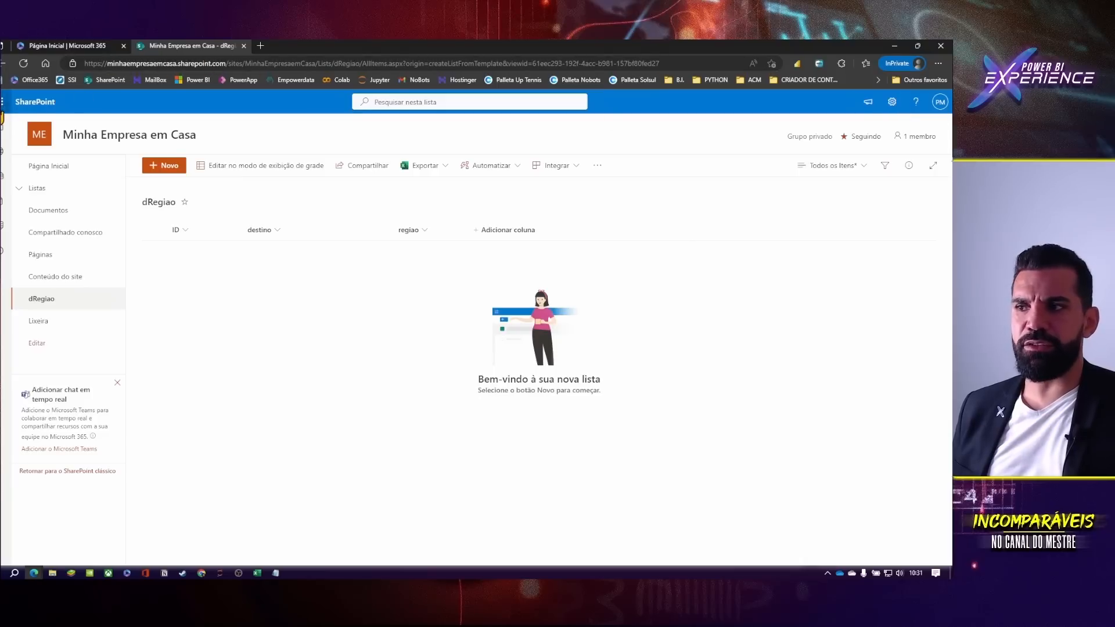
# - Look at the settings available from the dRegiao list and the site home page, and at the signed-in account's details
pyautogui.click(892, 103)
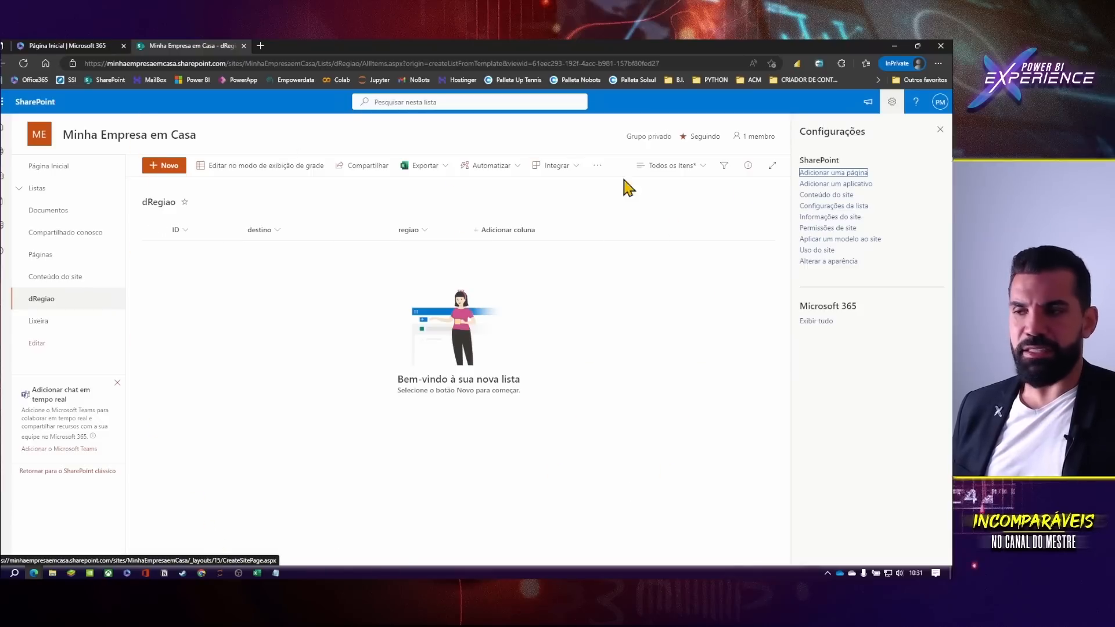
pyautogui.click(47, 167)
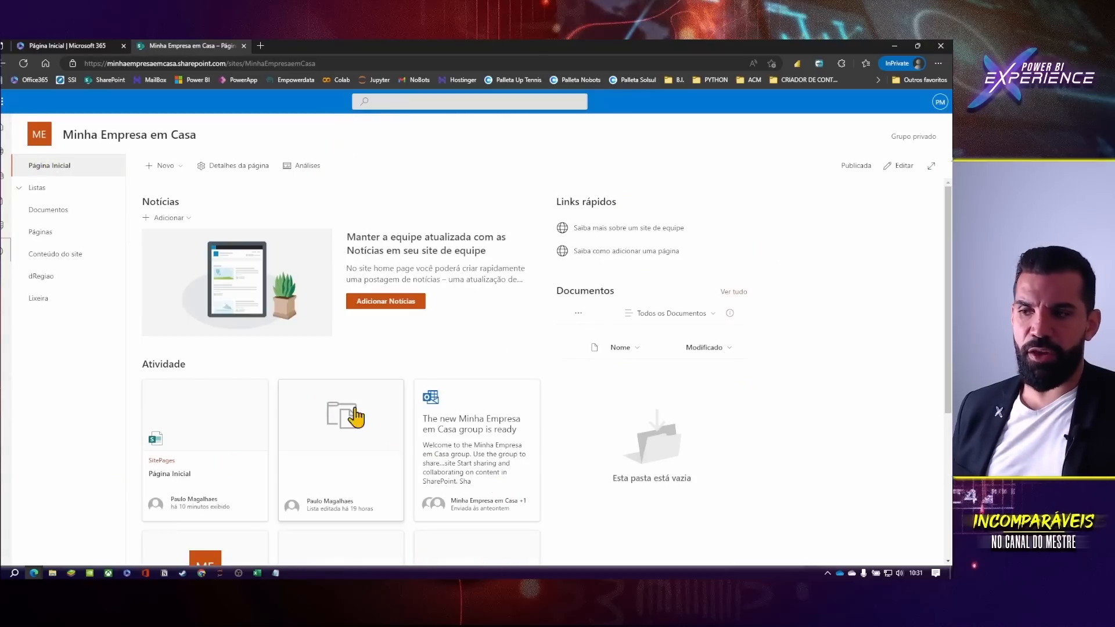
pyautogui.click(940, 103)
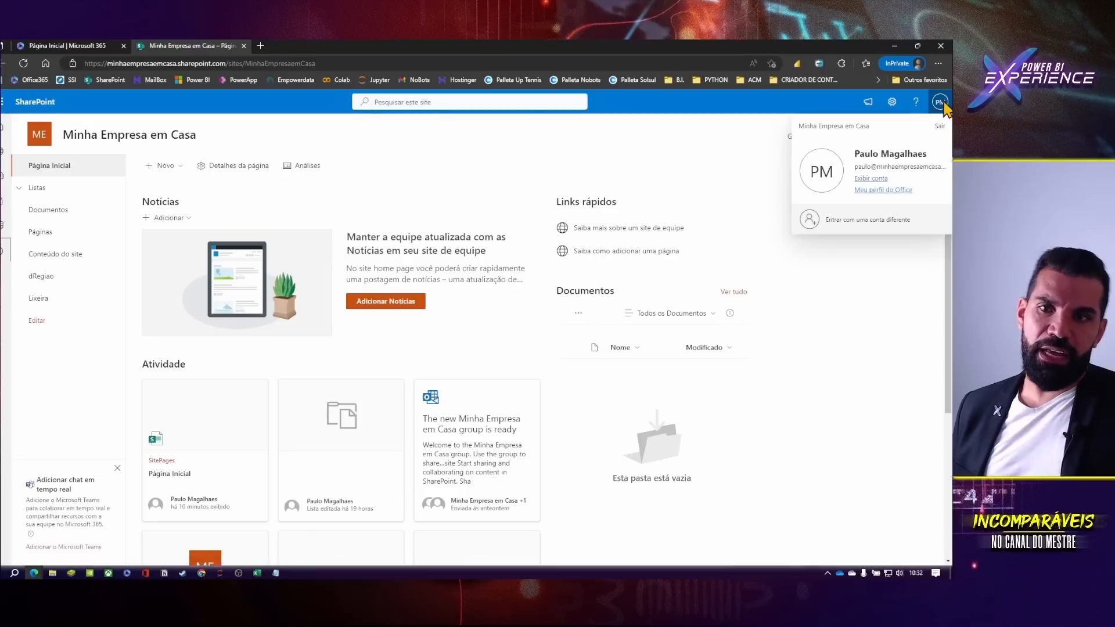
pyautogui.click(892, 101)
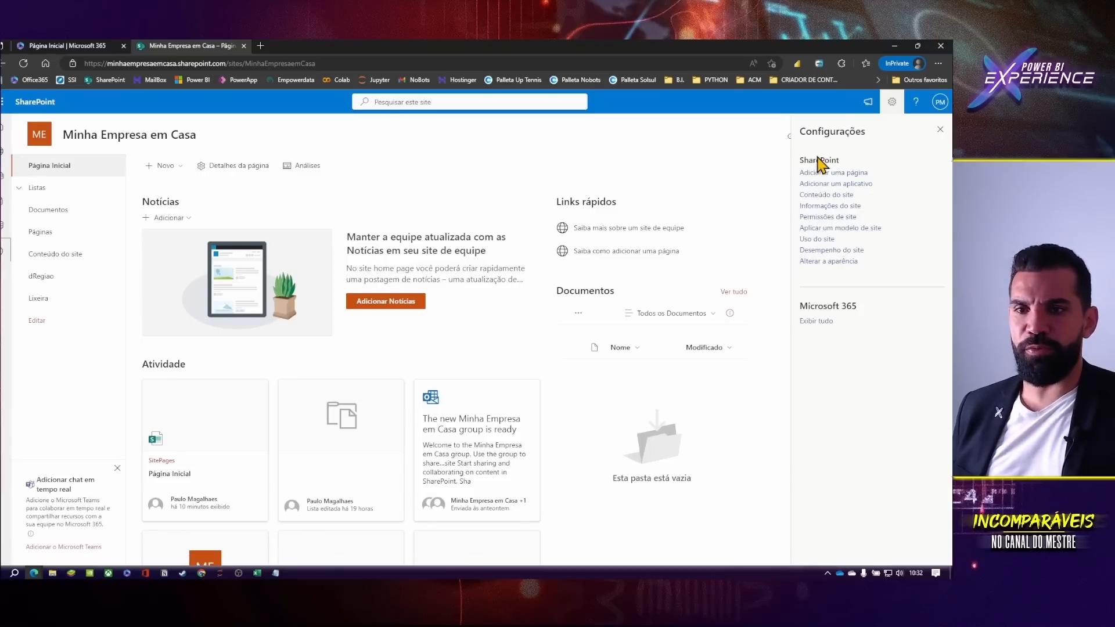
pyautogui.click(891, 102)
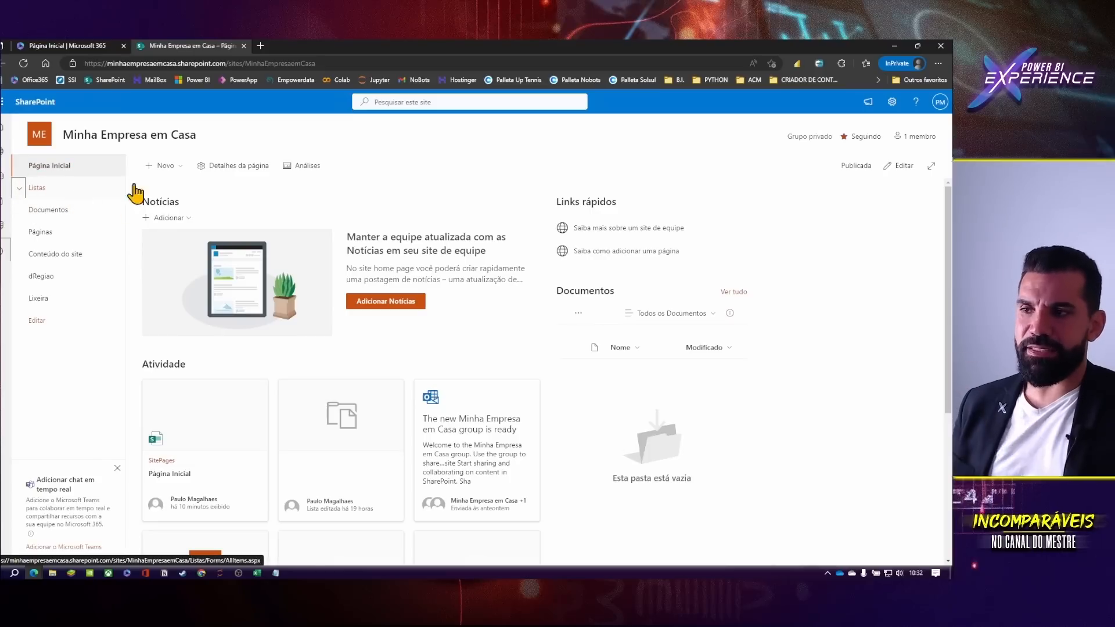
# - Look at what can be created from the site home page and inside the Listas library
pyautogui.click(61, 168)
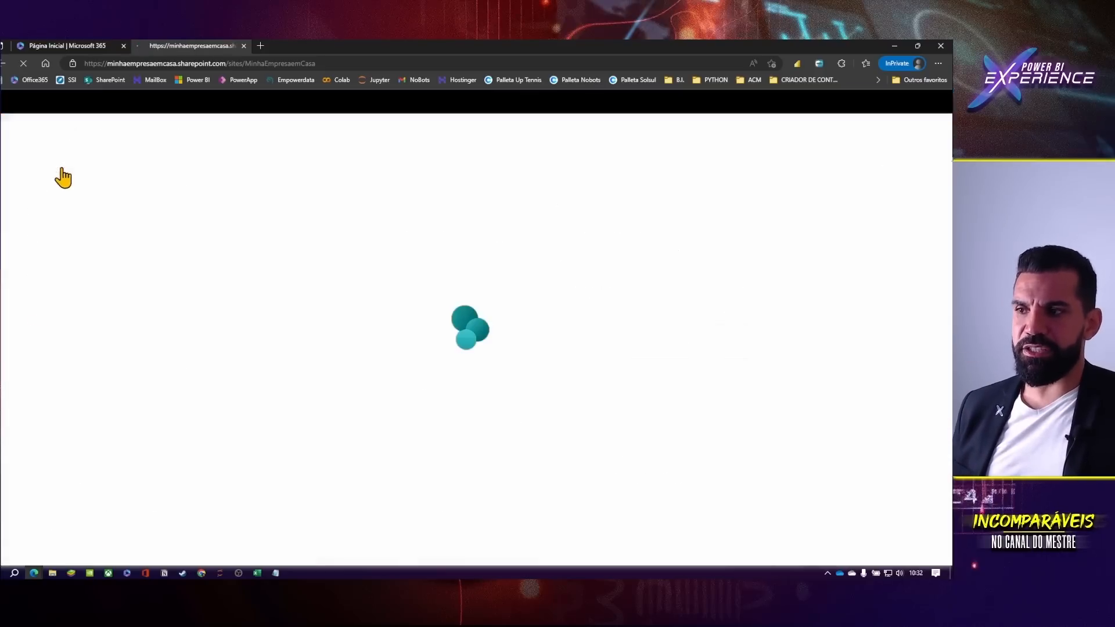
pyautogui.click(166, 166)
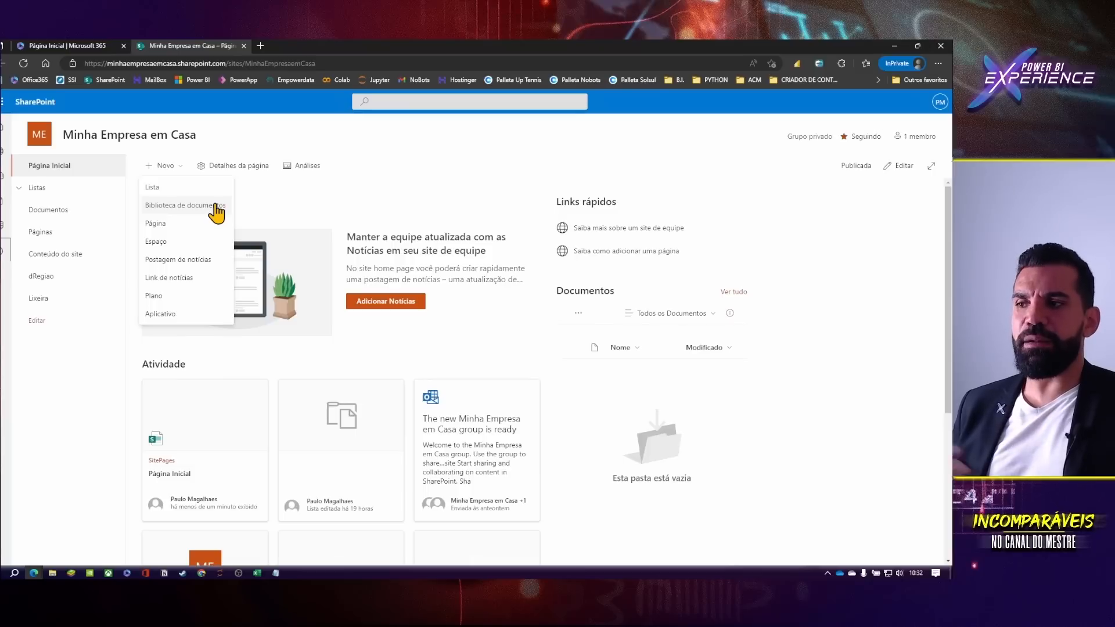
pyautogui.click(46, 195)
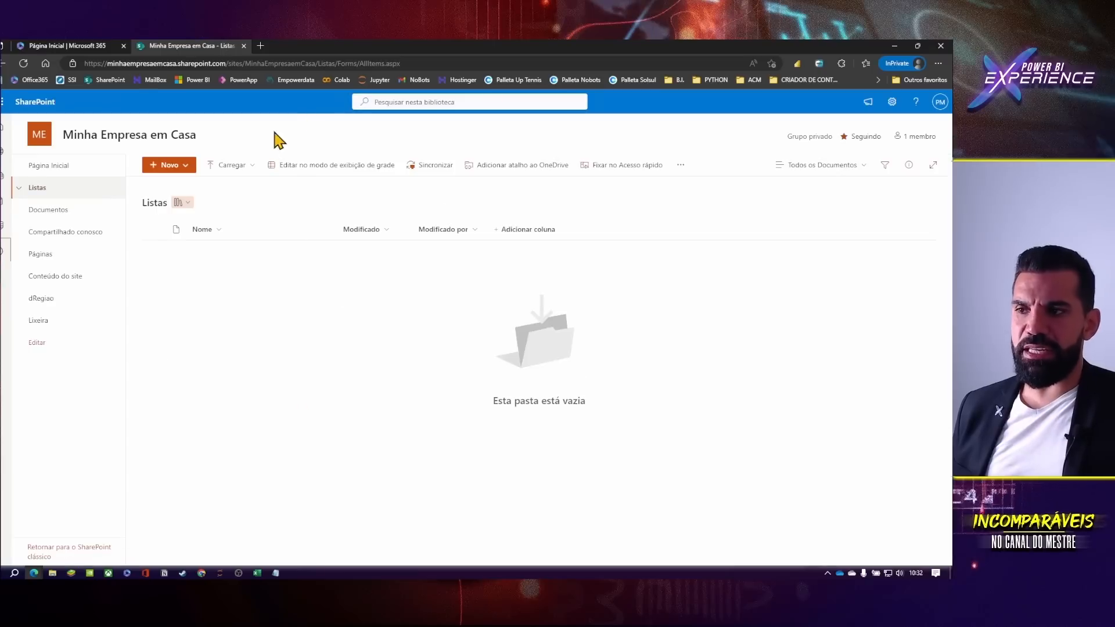
pyautogui.click(185, 165)
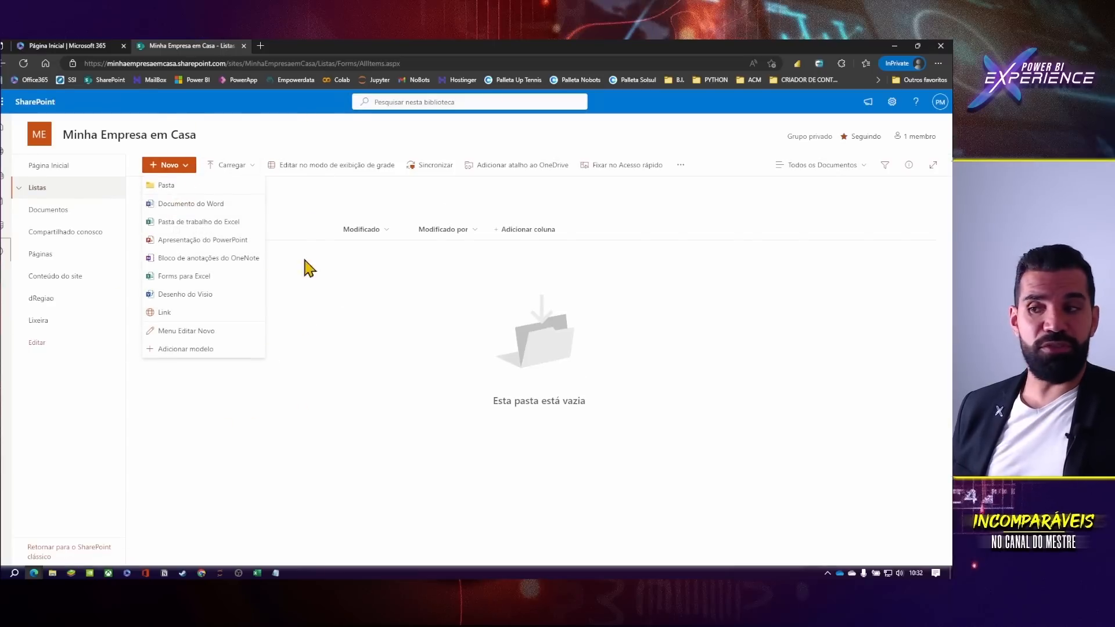
pyautogui.click(345, 255)
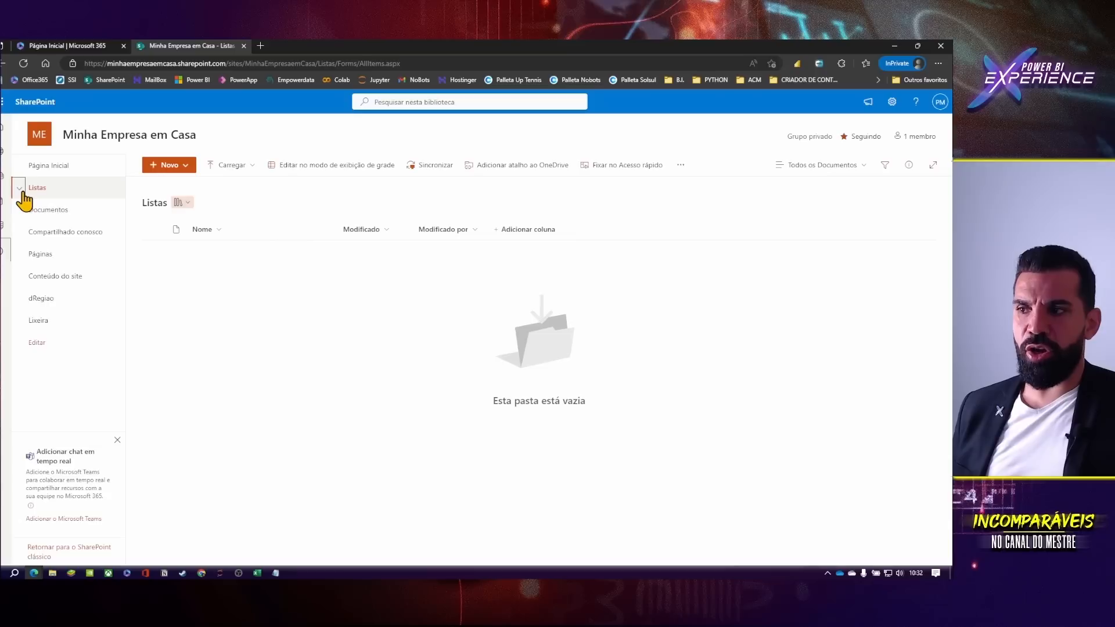
# - Edit the site navigation to nest dRegiao under Listas, between dAgencias and dVendedor
pyautogui.click(21, 189)
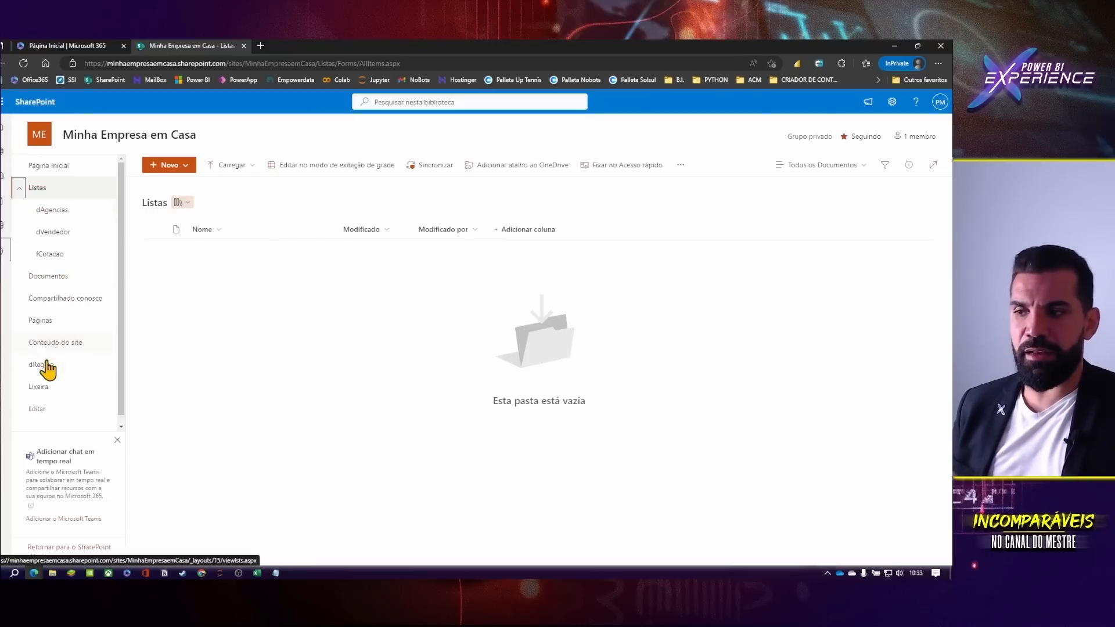
pyautogui.click(38, 410)
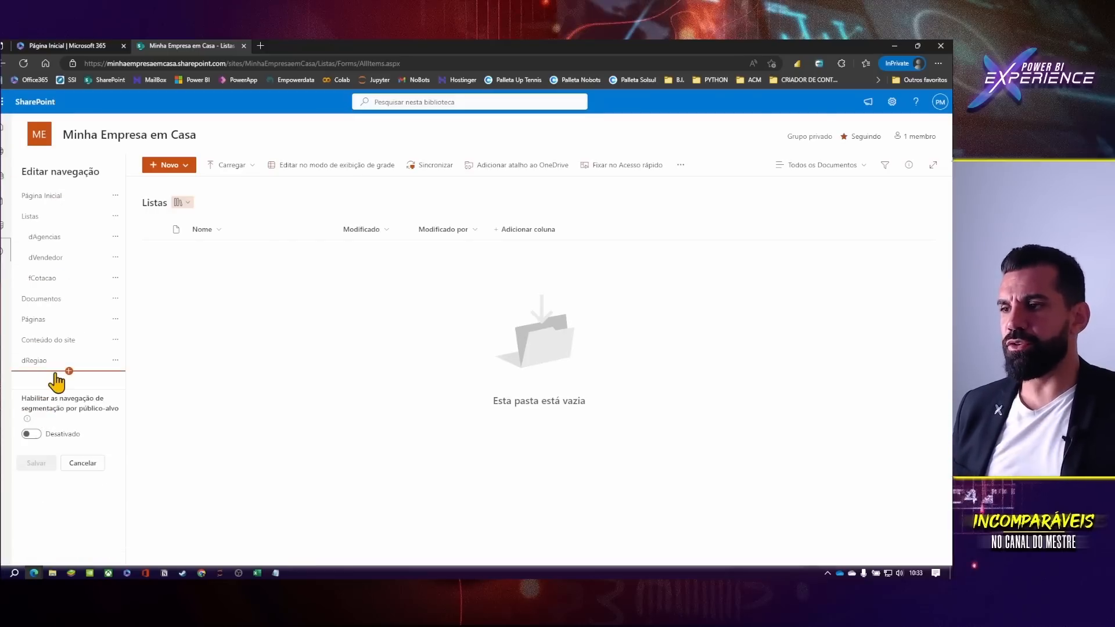
pyautogui.click(86, 464)
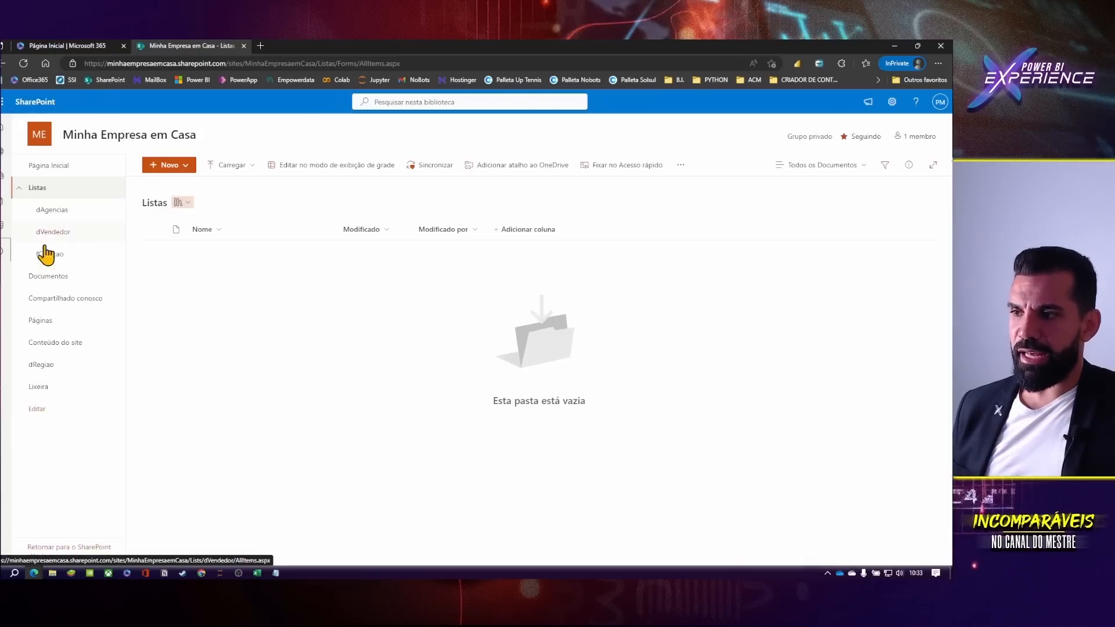
pyautogui.click(39, 410)
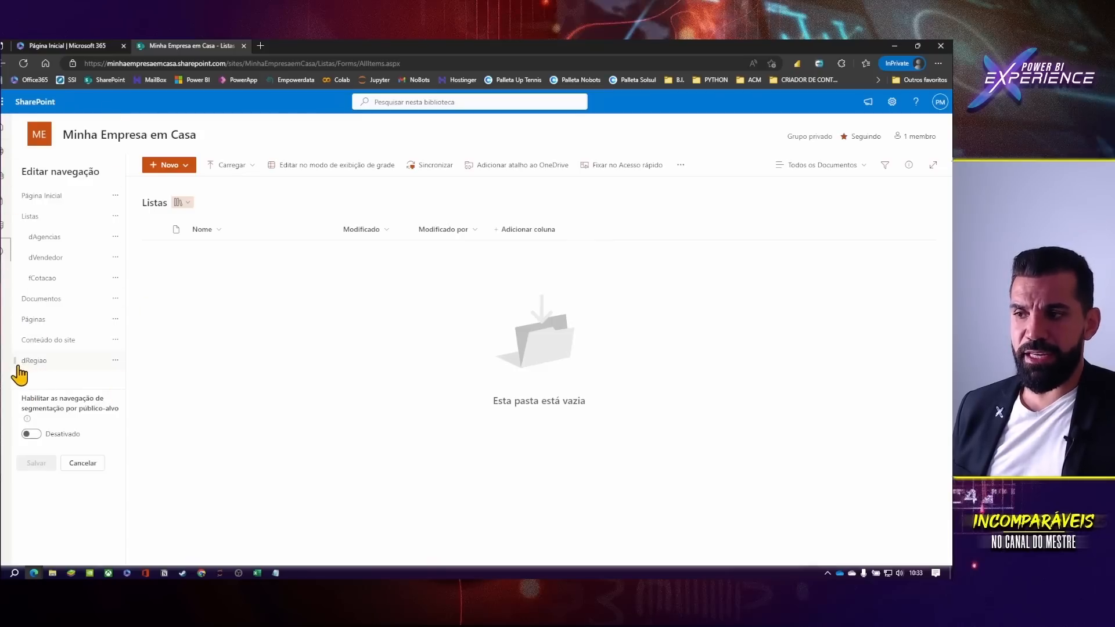
pyautogui.moveTo(15, 365); pyautogui.dragTo(40, 219)
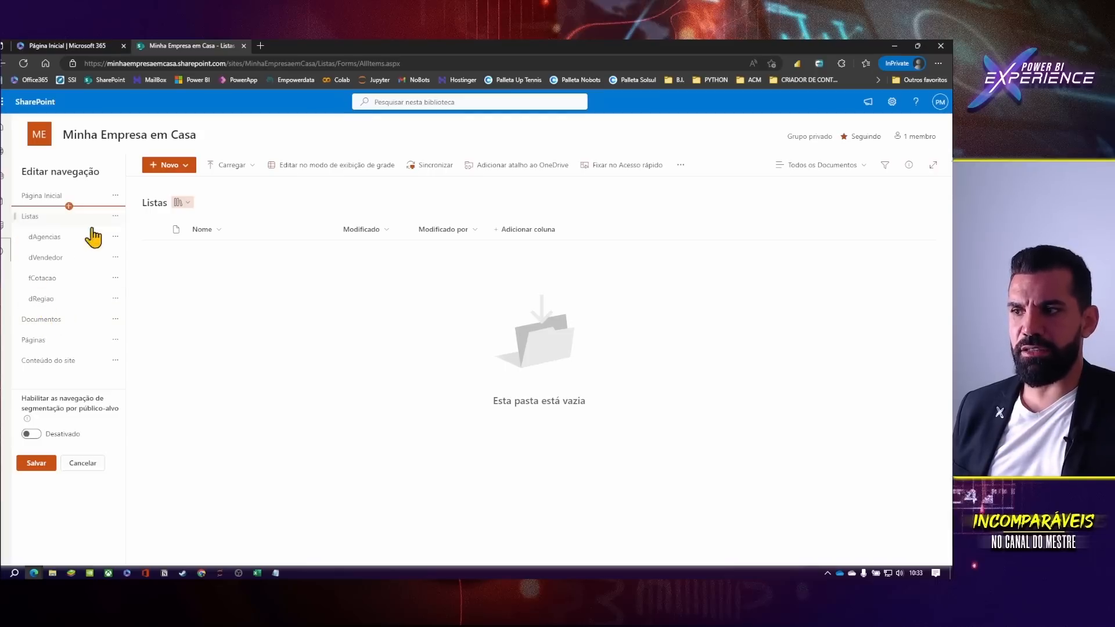
pyautogui.moveTo(44, 303); pyautogui.dragTo(50, 255)
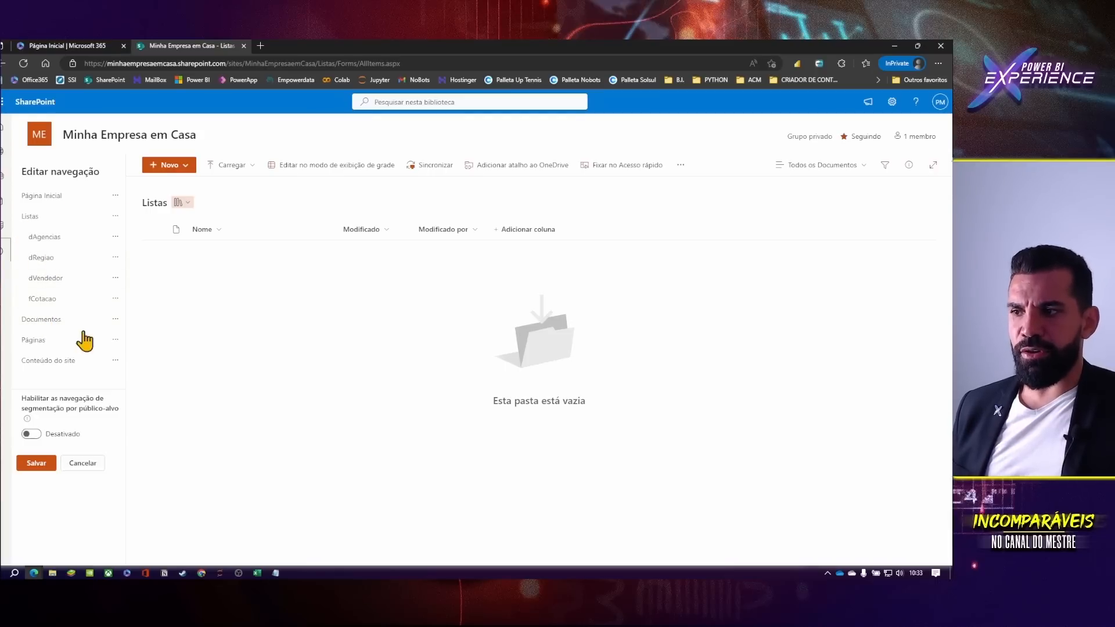
# - Promote the dAgencias sublink out of Listas to the top level of the site navigation
pyautogui.moveTo(93, 333)
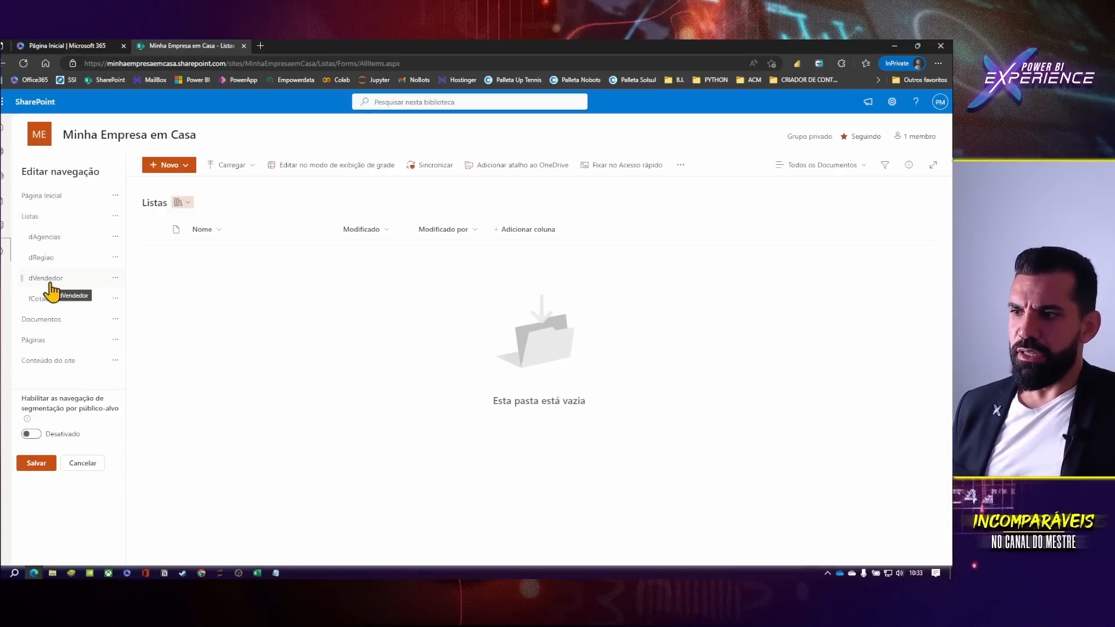
pyautogui.click(115, 236)
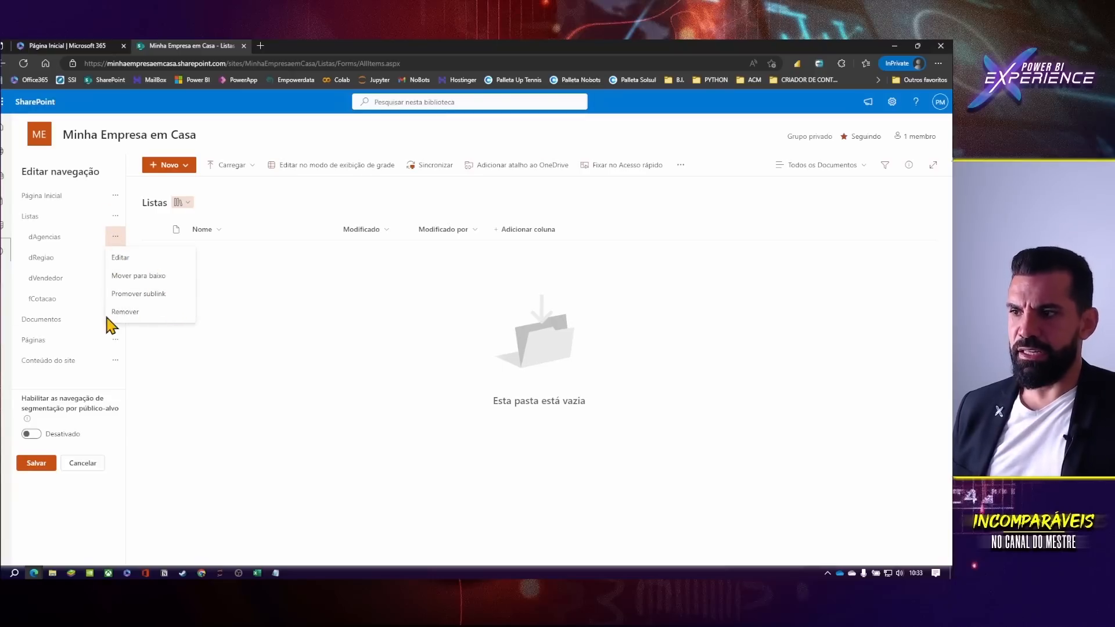
pyautogui.click(165, 295)
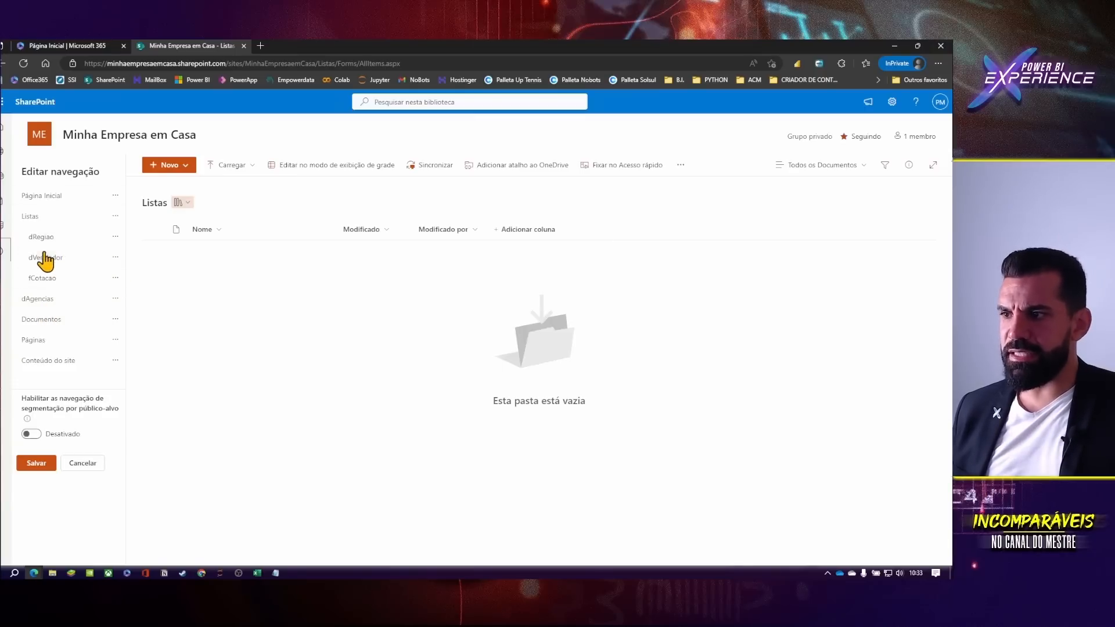
pyautogui.click(115, 257)
pyautogui.click(115, 237)
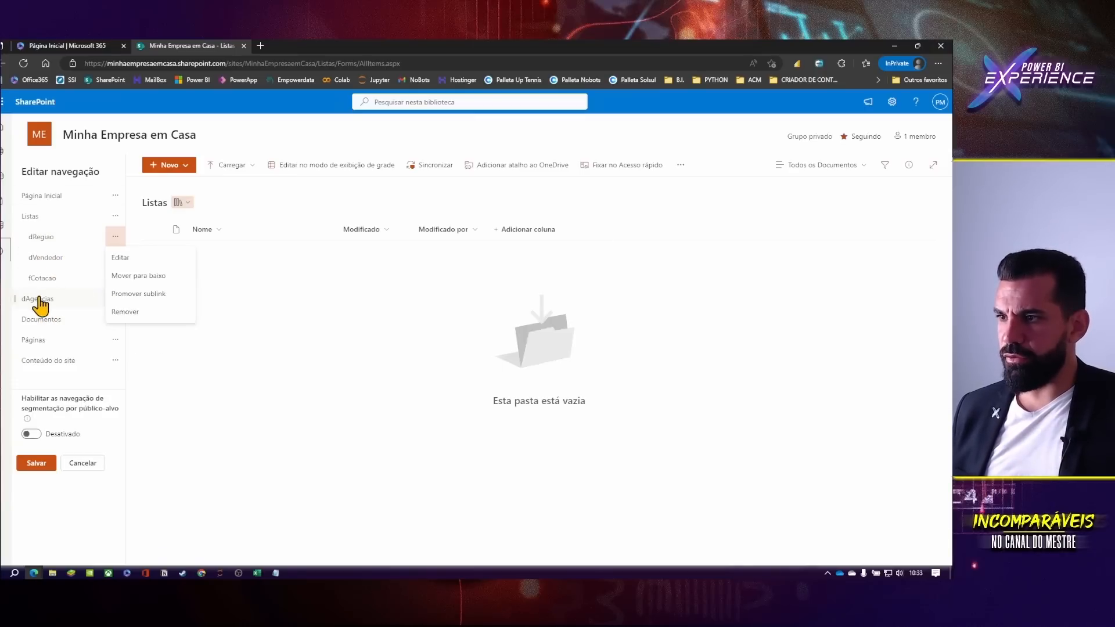
pyautogui.click(39, 298)
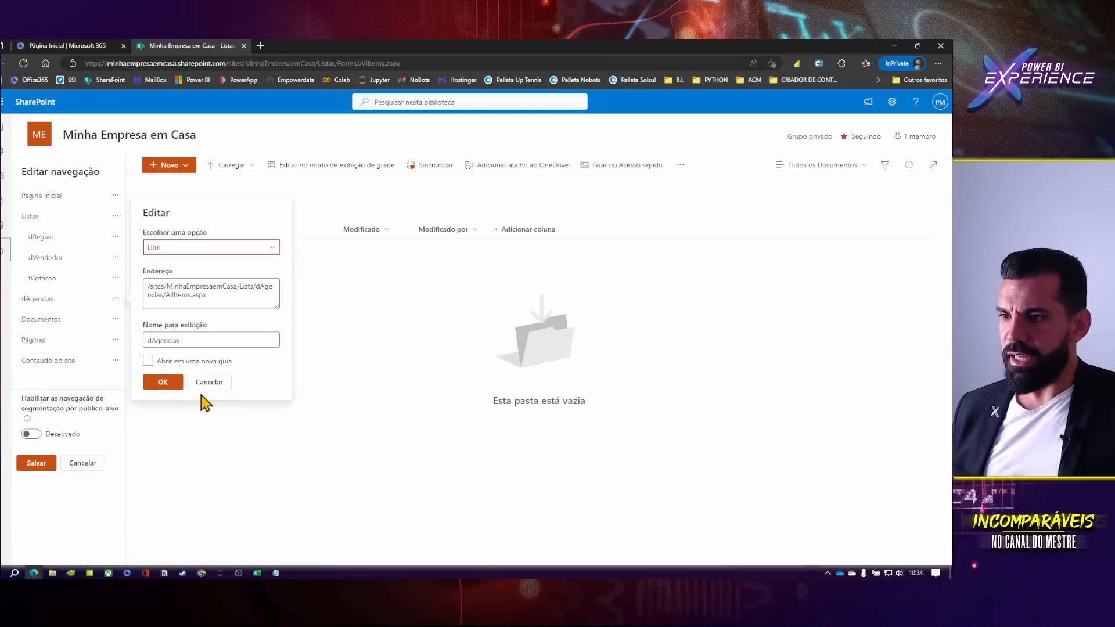
pyautogui.click(218, 383)
pyautogui.click(115, 298)
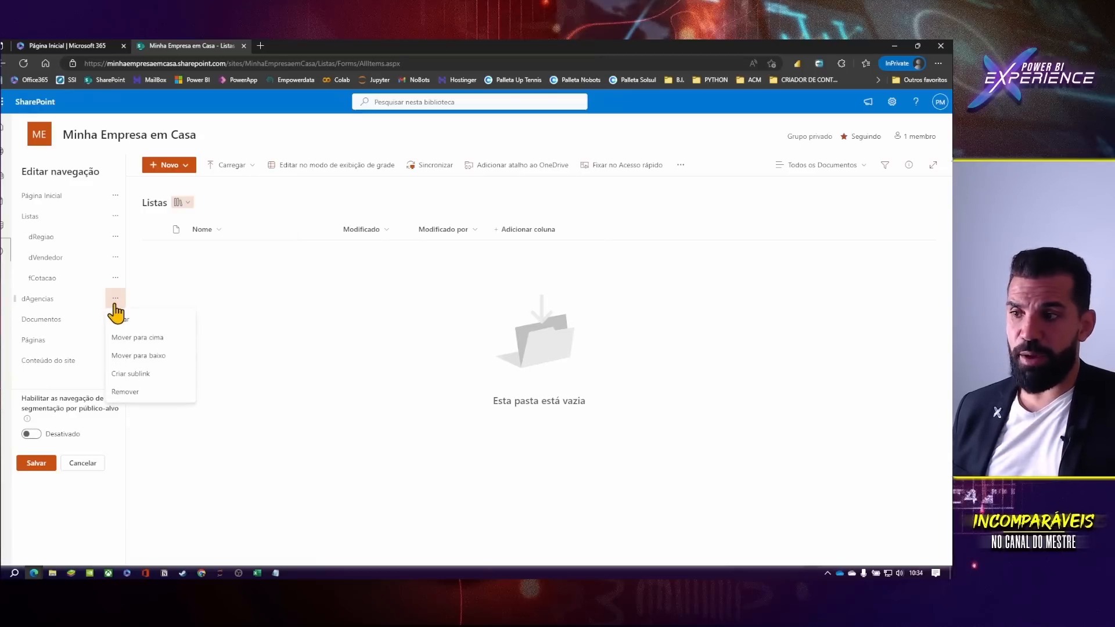
pyautogui.click(120, 320)
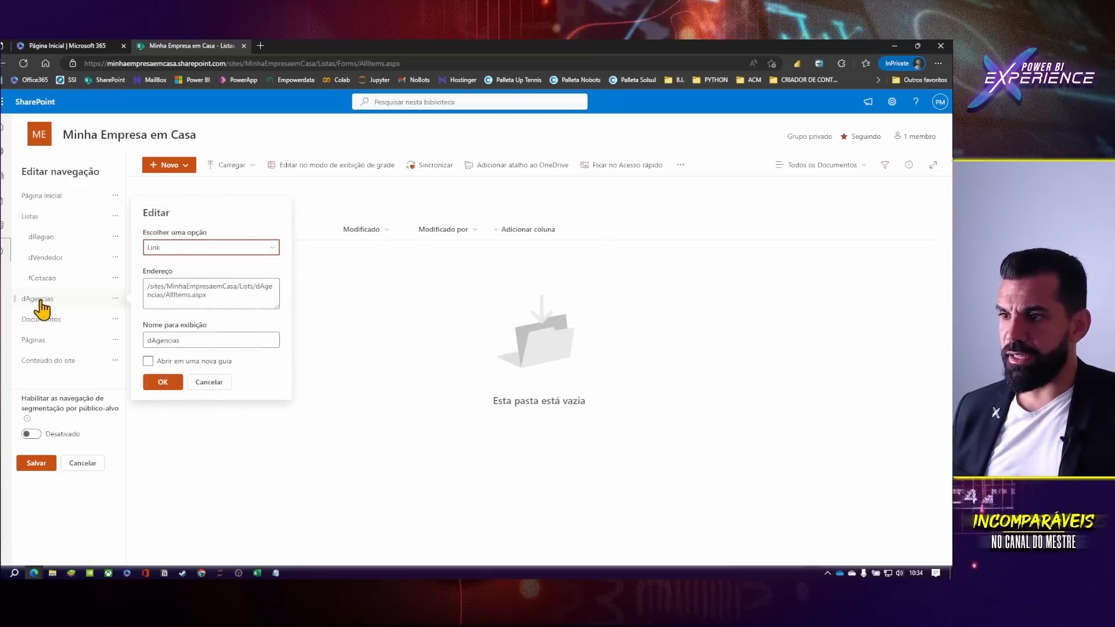
pyautogui.click(211, 382)
# - Nest dAgencias under Listas again, above dRegiao, and save the site navigation
pyautogui.moveTo(39, 299); pyautogui.dragTo(47, 218)
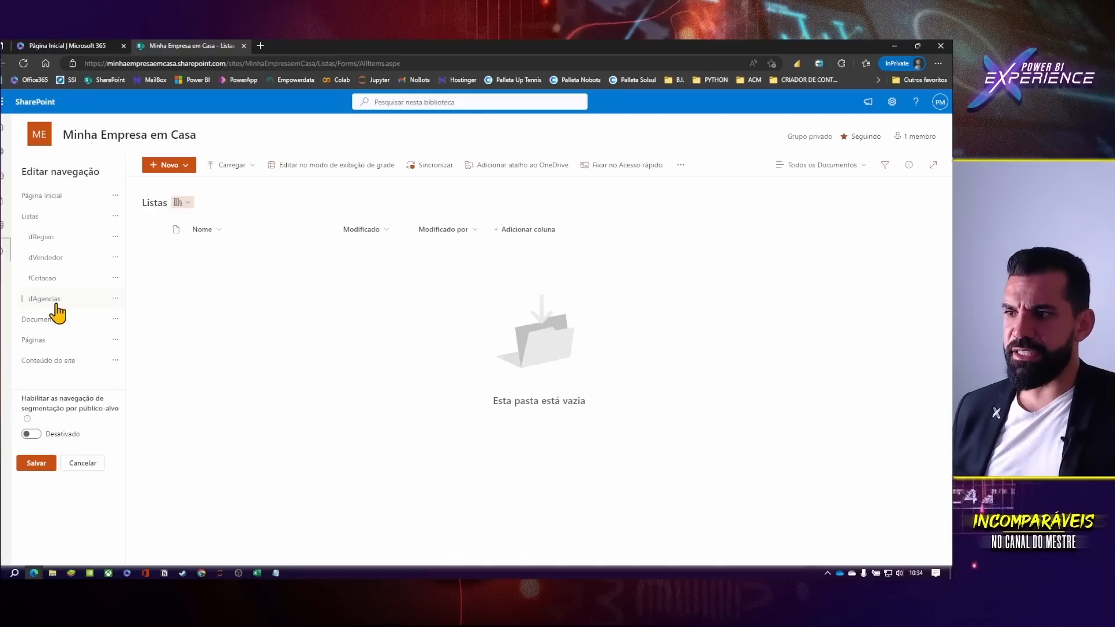
pyautogui.moveTo(57, 306); pyautogui.dragTo(65, 246)
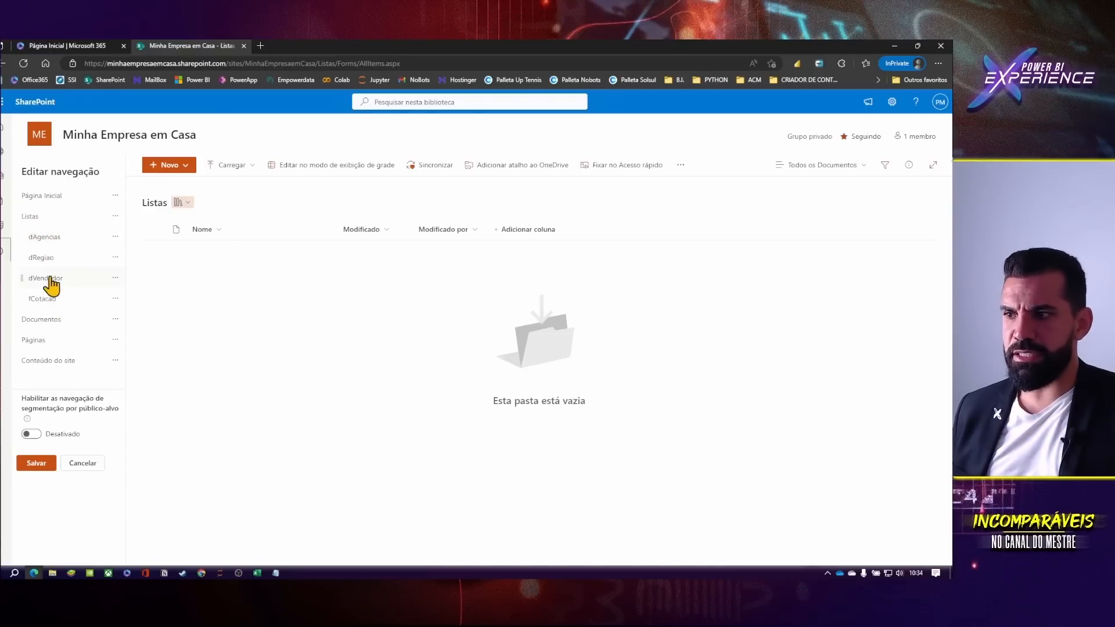
pyautogui.click(29, 467)
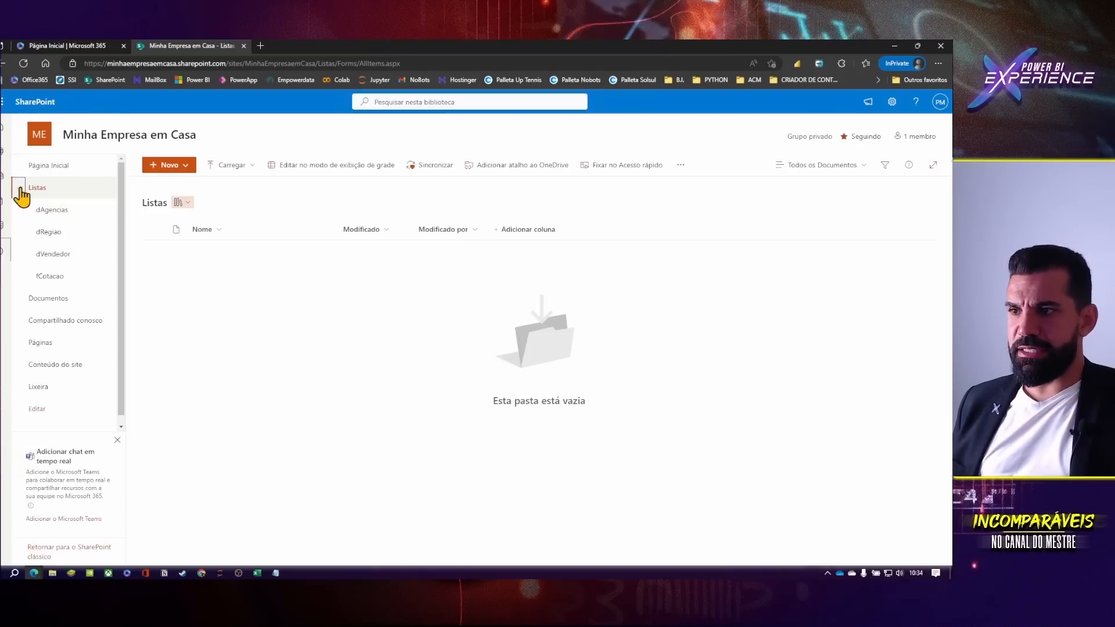
# - Open the dRegiao list's settings page and go to its columns
pyautogui.click(56, 235)
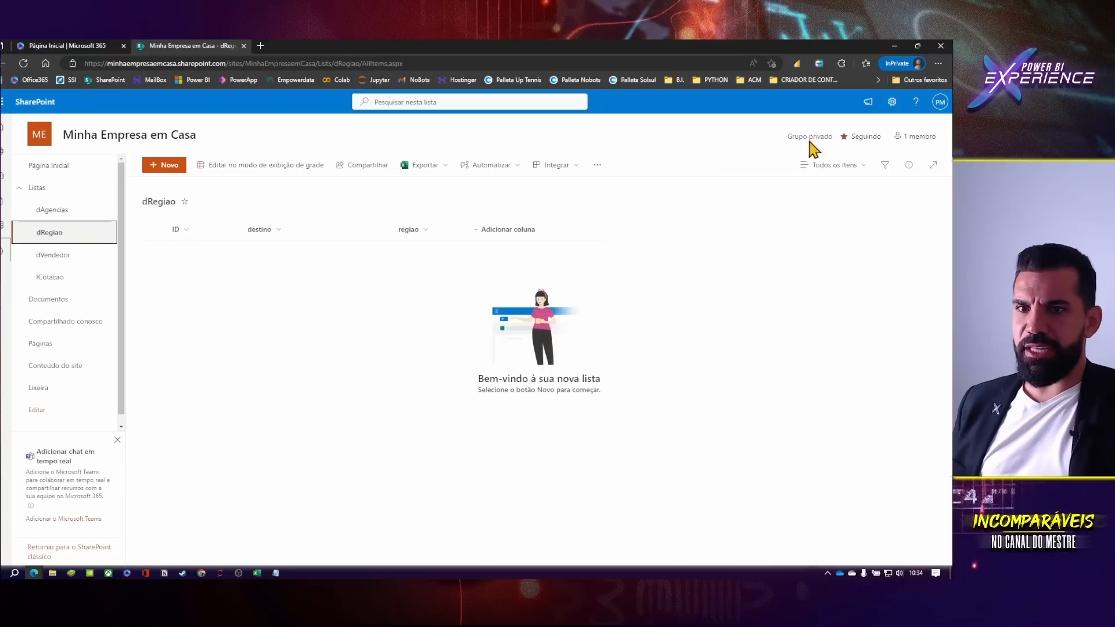
pyautogui.click(892, 102)
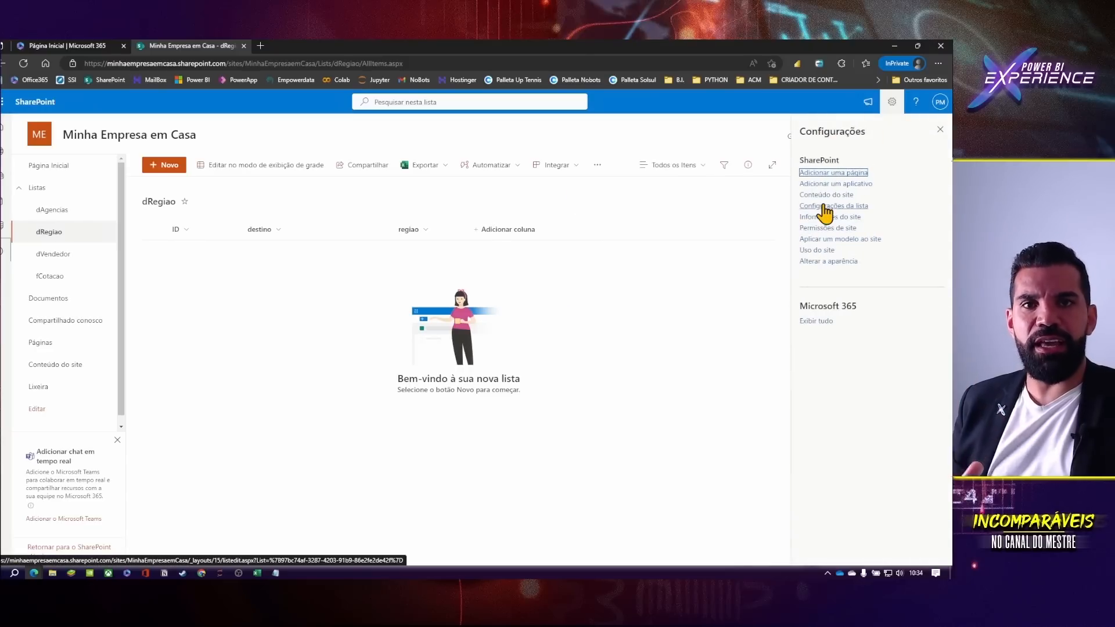
pyautogui.click(823, 206)
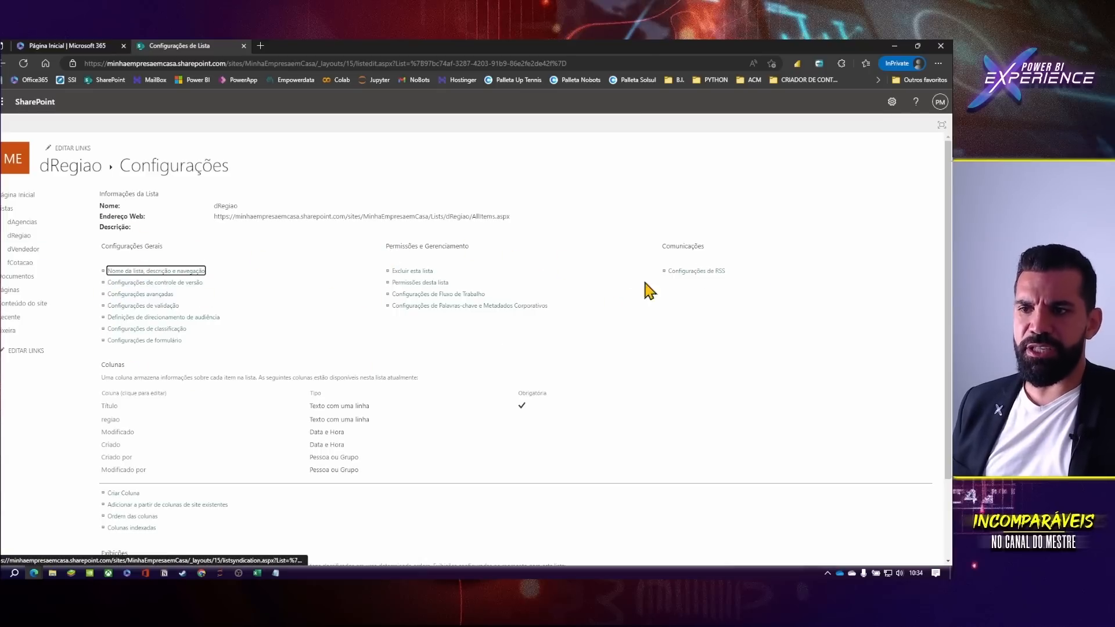
pyautogui.scroll(-1, 99, 351)
pyautogui.scroll(-1, 171, 377)
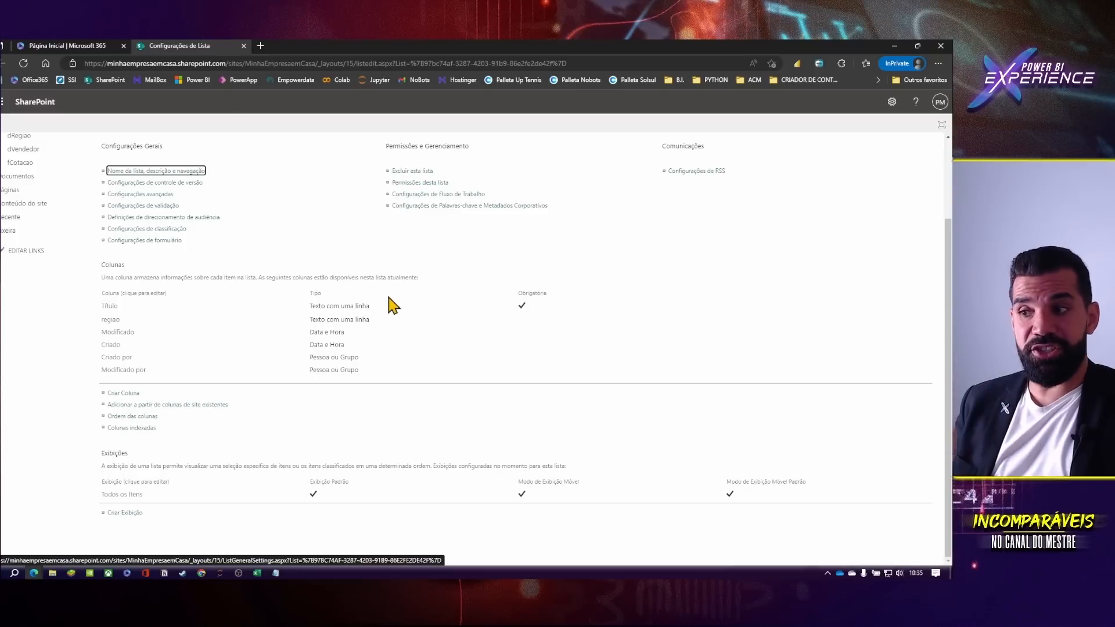
# - Rename the Título column of the dRegiao list as destino
pyautogui.click(110, 306)
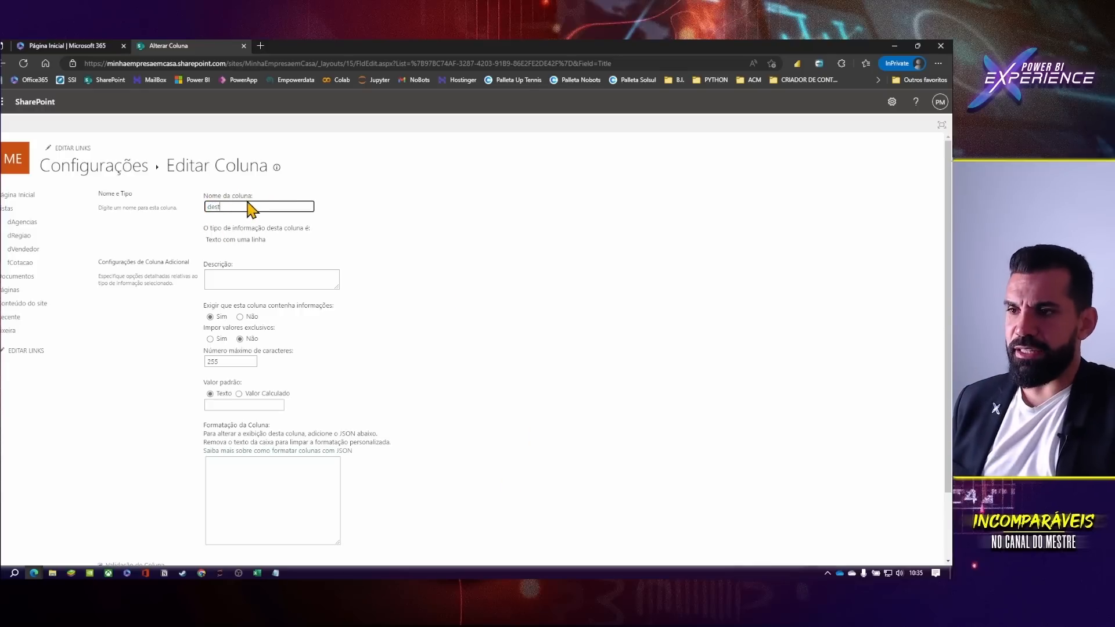
pyautogui.scroll(-2, 421, 339)
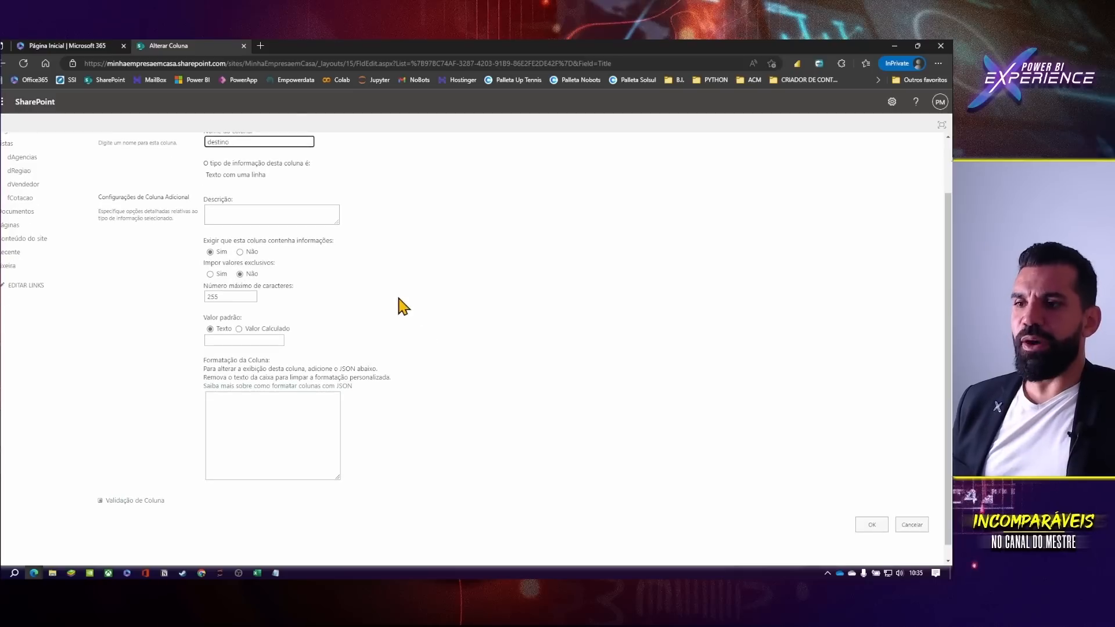
pyautogui.click(869, 526)
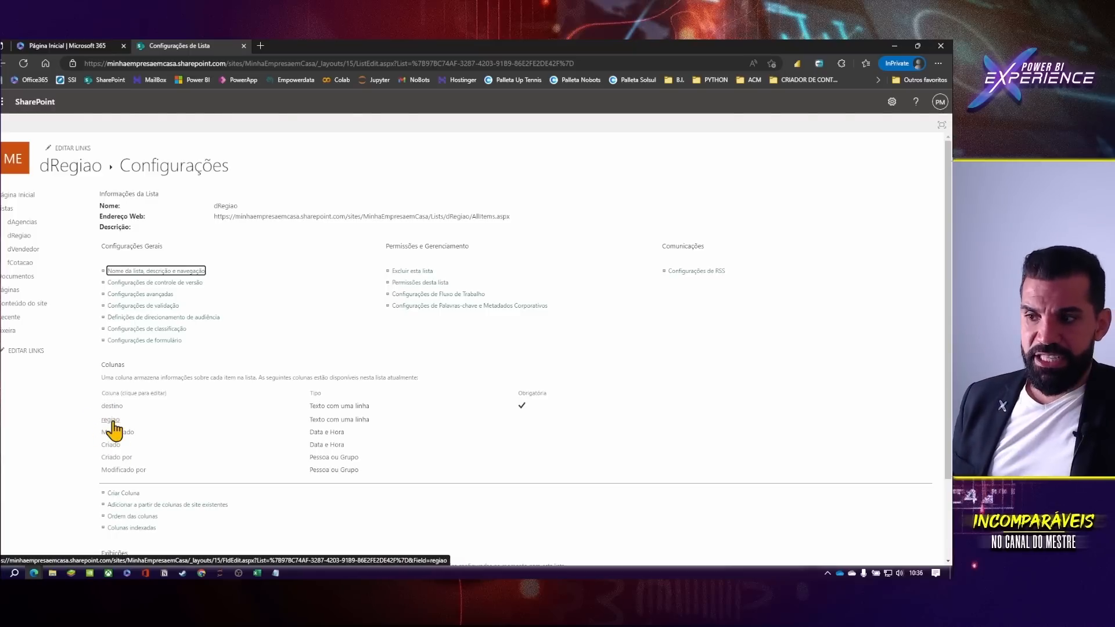
# - Check the regiao column's internal field name in the address of its settings page
pyautogui.click(112, 422)
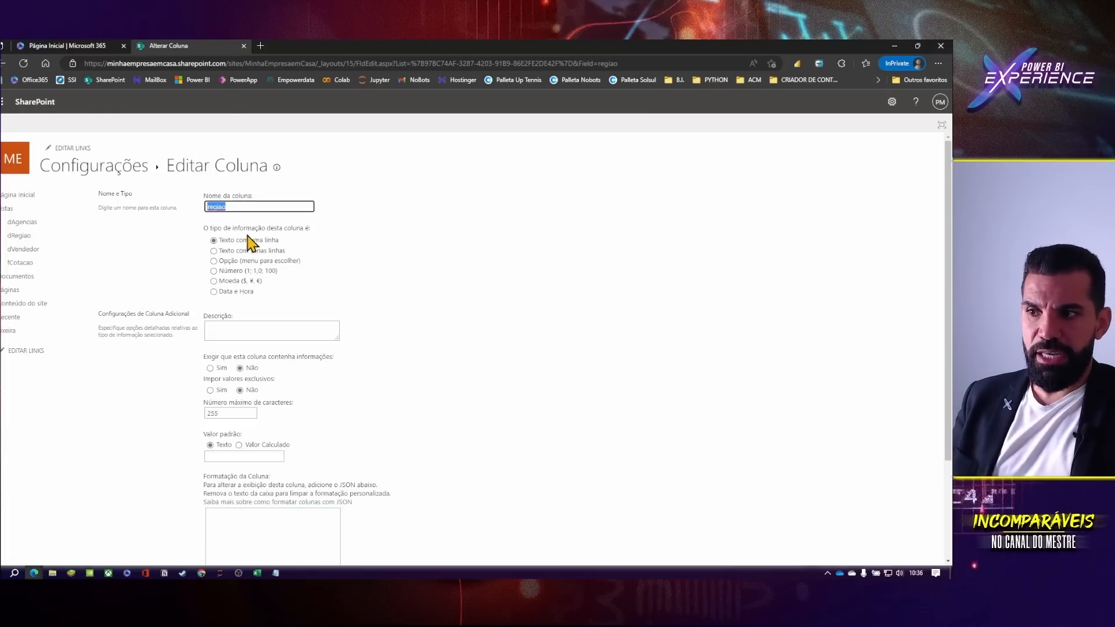
pyautogui.click(643, 65)
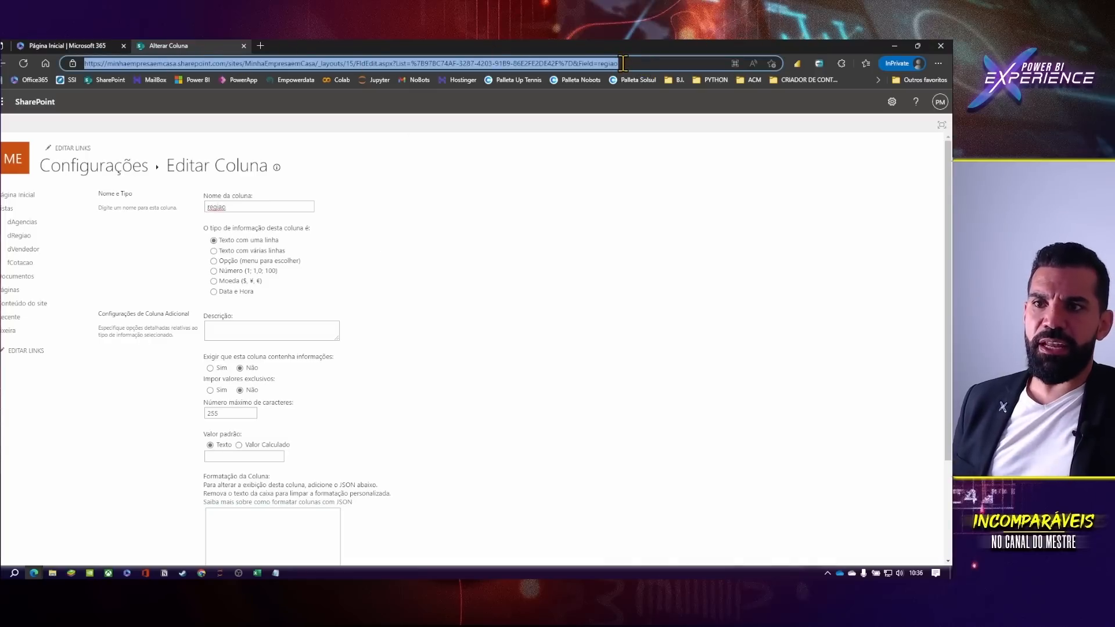
pyautogui.click(623, 63)
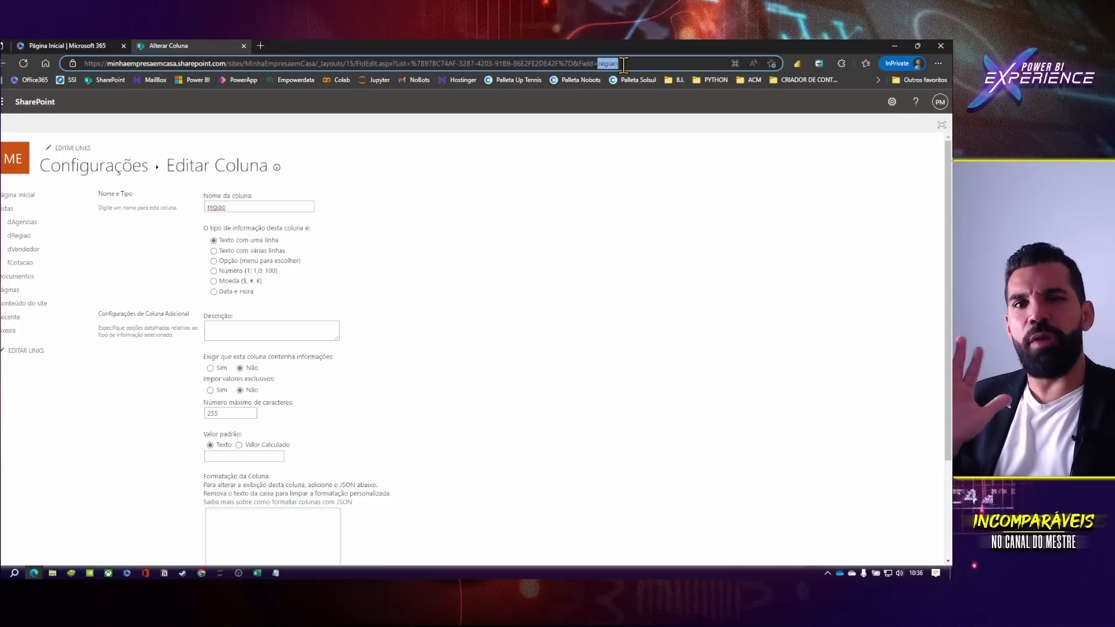
pyautogui.click(390, 229)
pyautogui.click(243, 208)
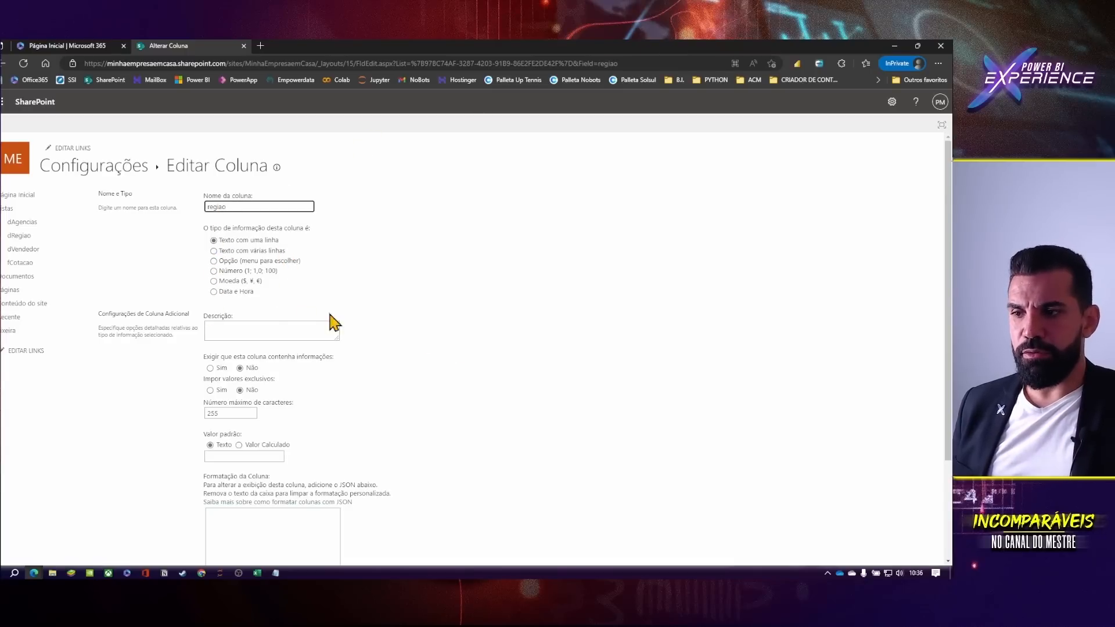
# - Review the regiao column's type, required, unique-value and length options, and close its settings with the current values
pyautogui.scroll(-3, 460, 353)
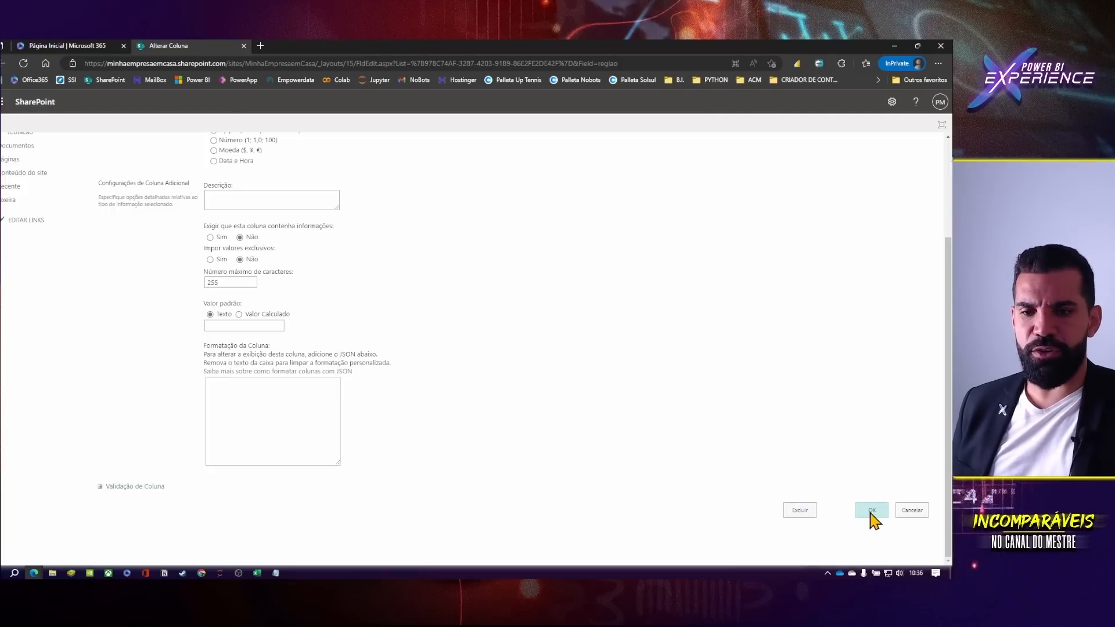
pyautogui.scroll(3, 252, 349)
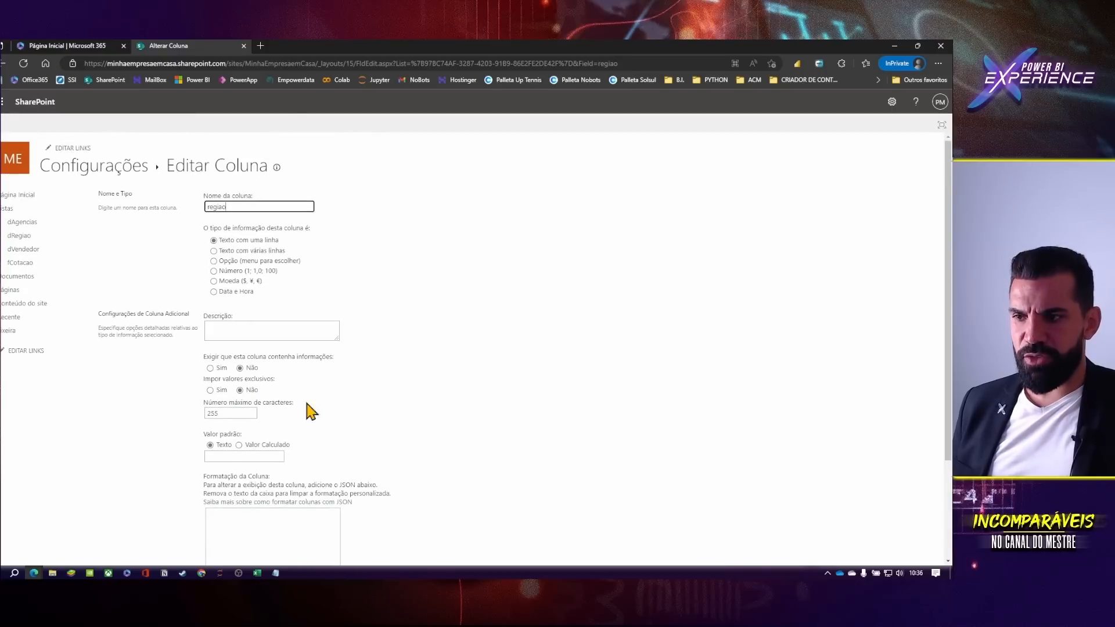
pyautogui.scroll(-2, 252, 325)
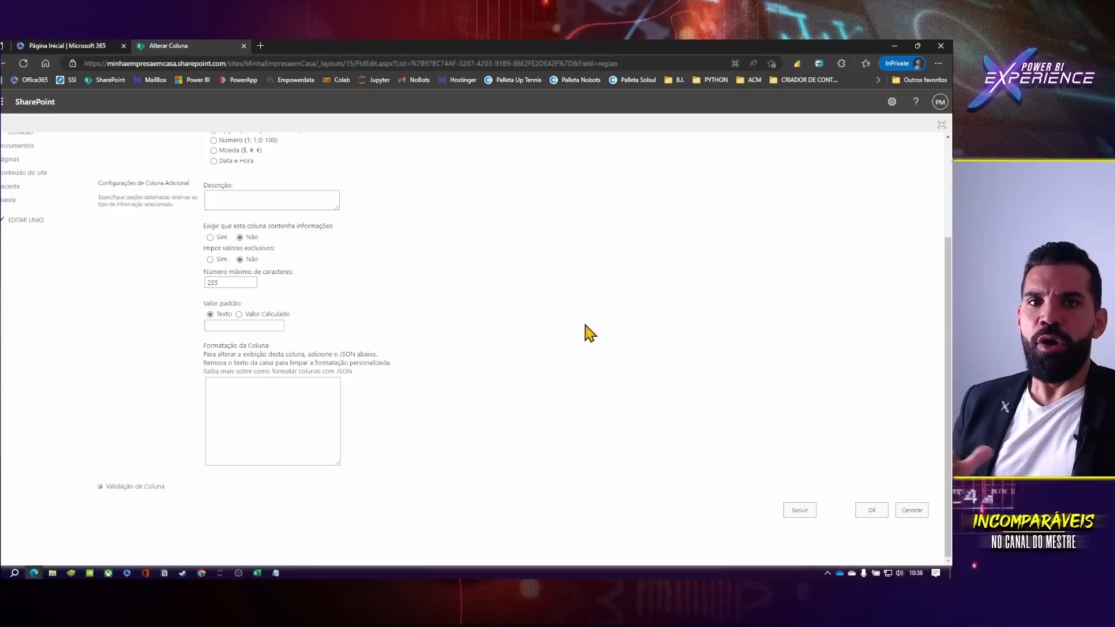
pyautogui.scroll(1, 571, 332)
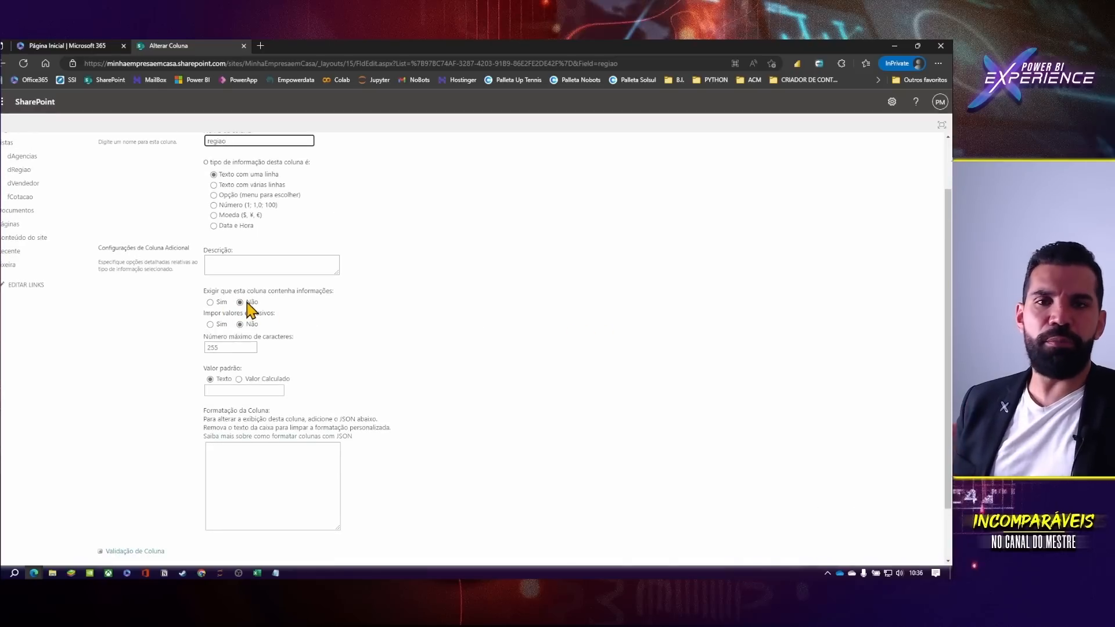
pyautogui.scroll(1, 249, 311)
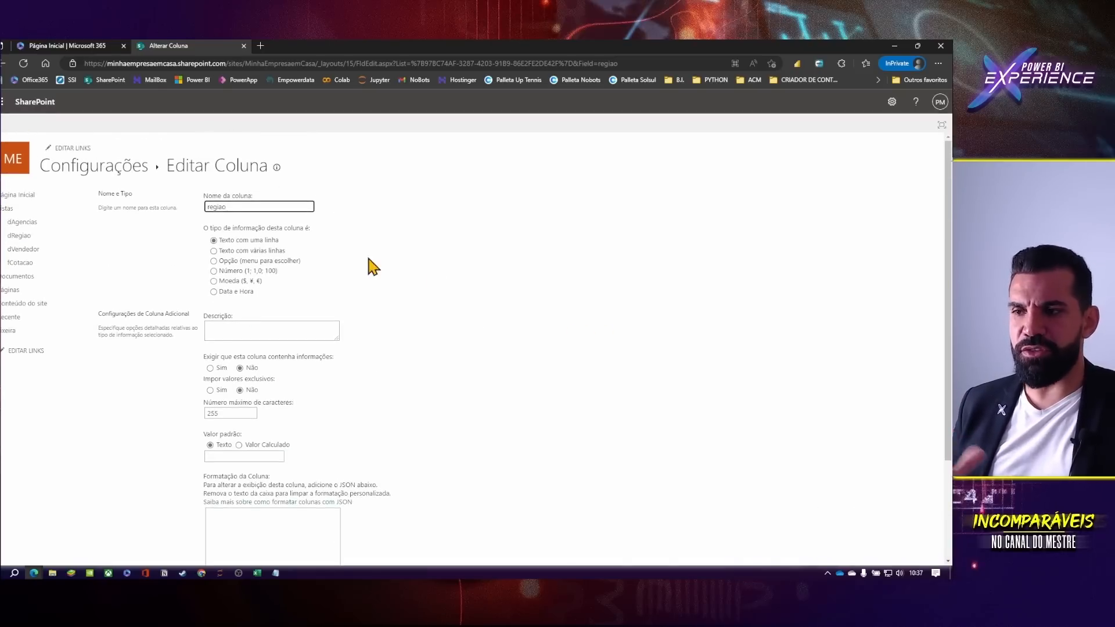
pyautogui.scroll(-2, 820, 406)
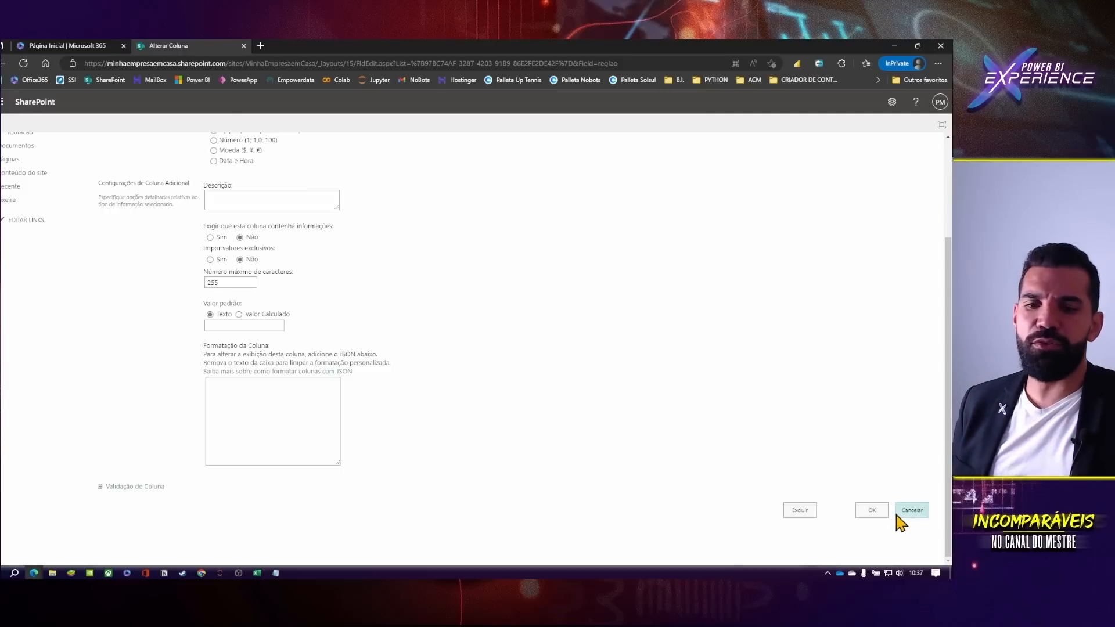
pyautogui.click(872, 511)
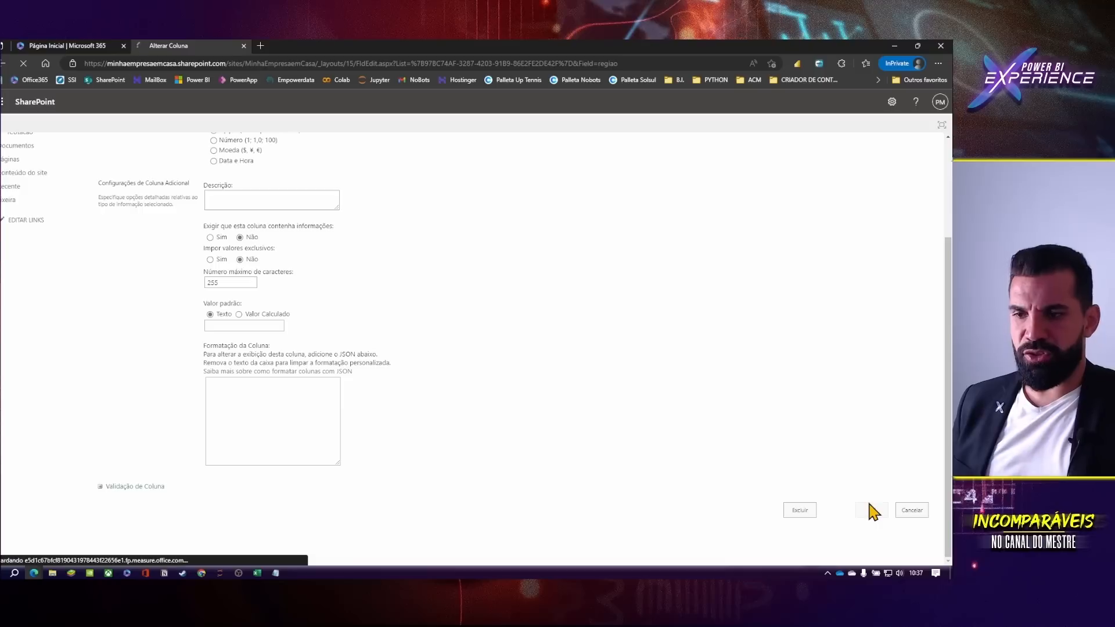
# - Check the destino column's internal field name in the address of its settings page
pyautogui.click(109, 407)
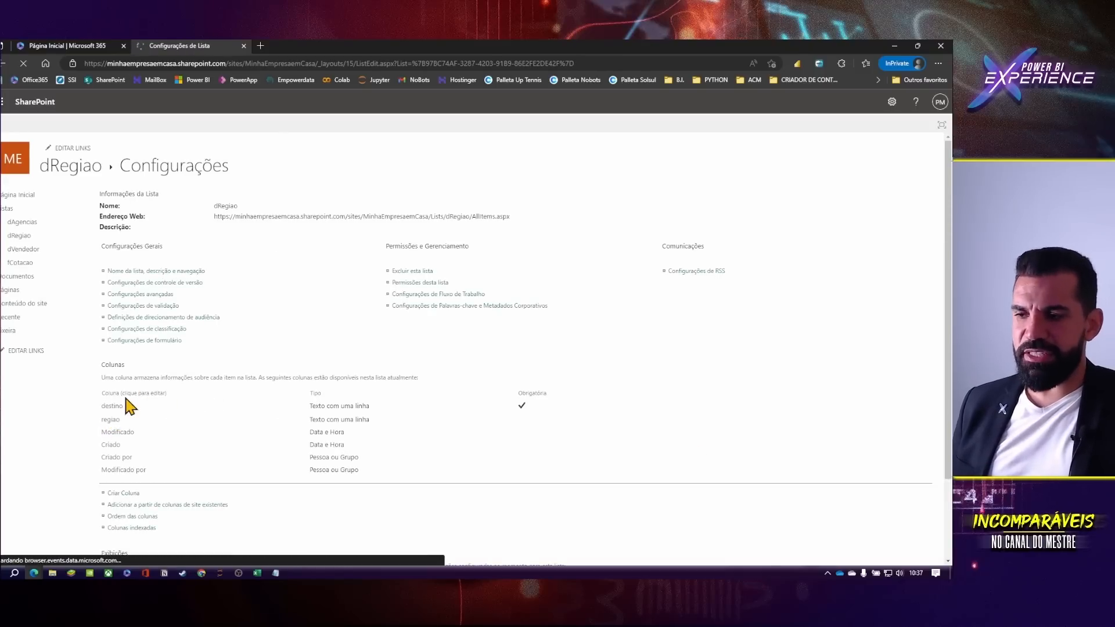
pyautogui.doubleClick(233, 207)
pyautogui.click(235, 207)
pyautogui.click(627, 63)
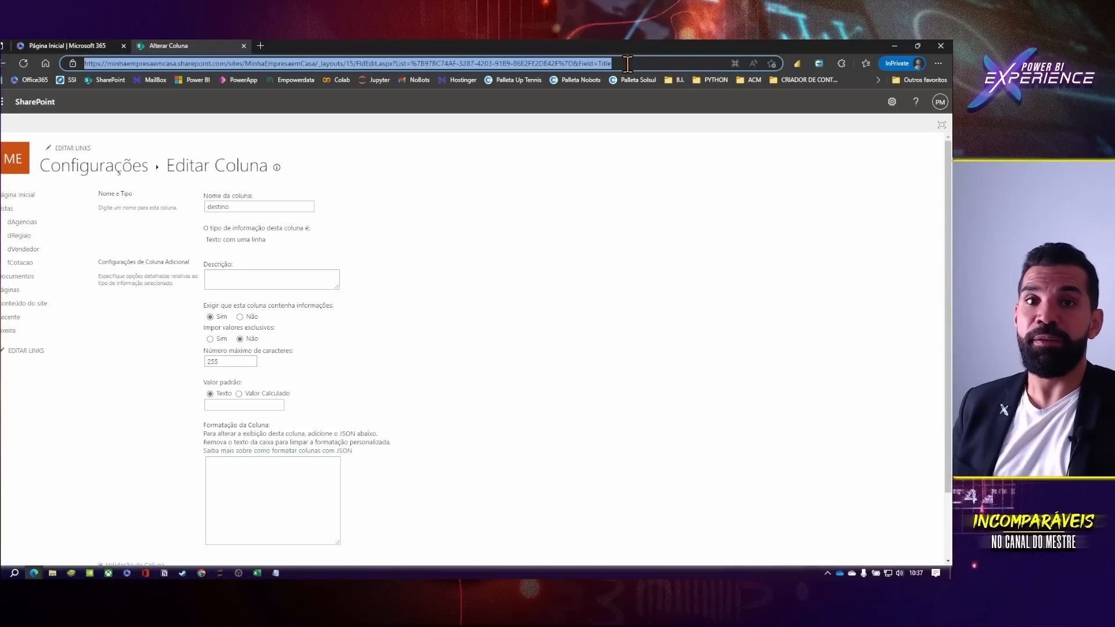
pyautogui.click(627, 63)
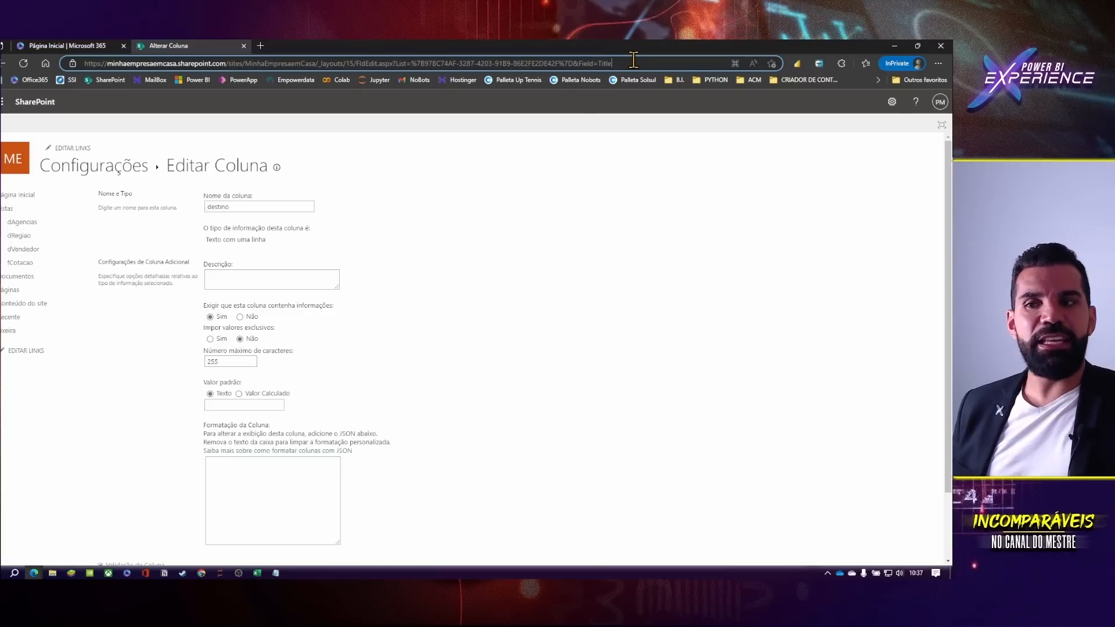
pyautogui.scroll(-2, 808, 306)
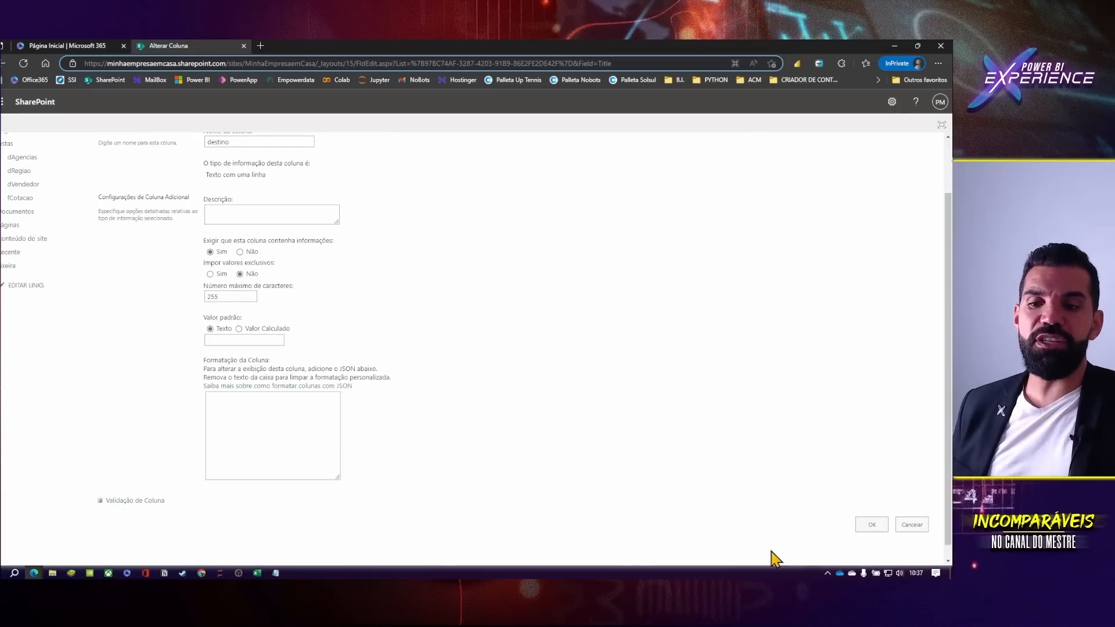
pyautogui.scroll(2, 779, 441)
# - Rename dRegiao's default destino column back to Título, stop requiring it to contain information, and save the column settings
pyautogui.doubleClick(250, 210)
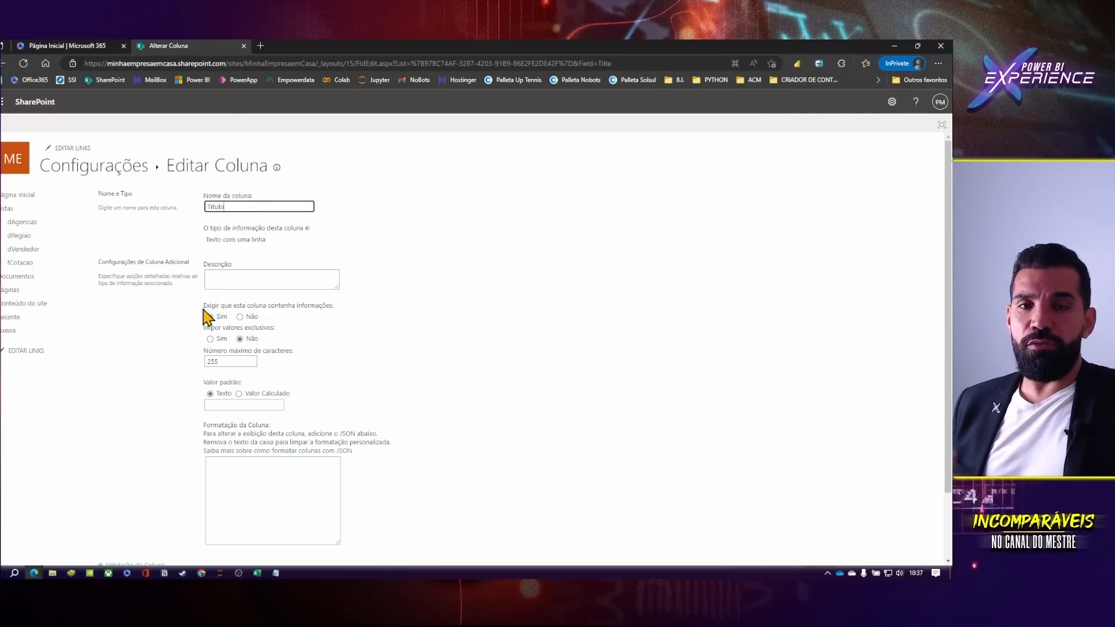
pyautogui.click(240, 317)
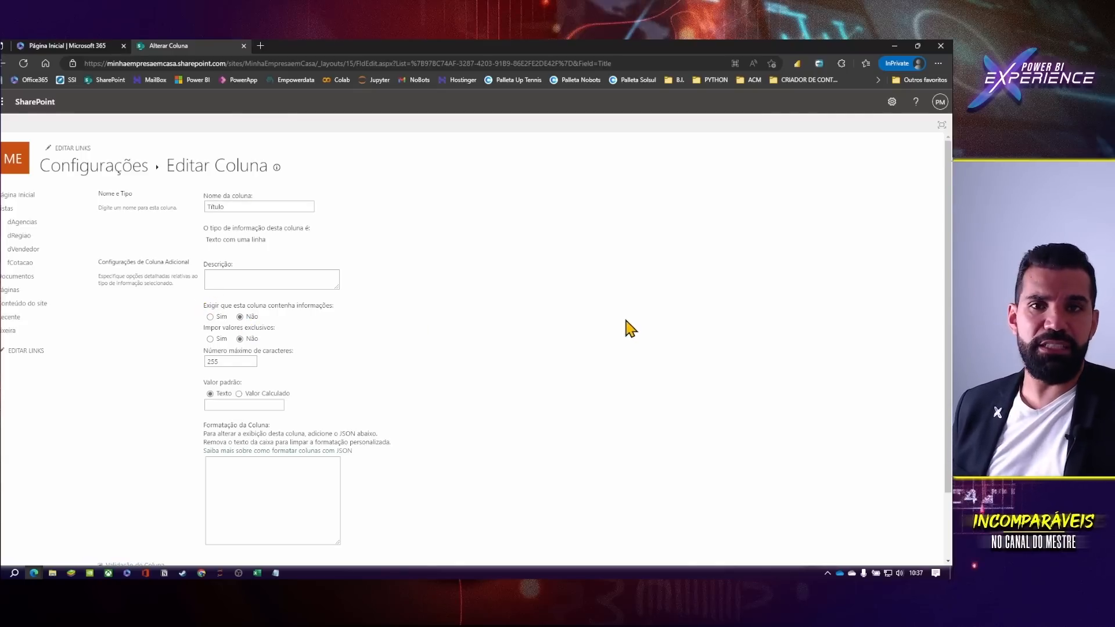
pyautogui.scroll(-2, 631, 329)
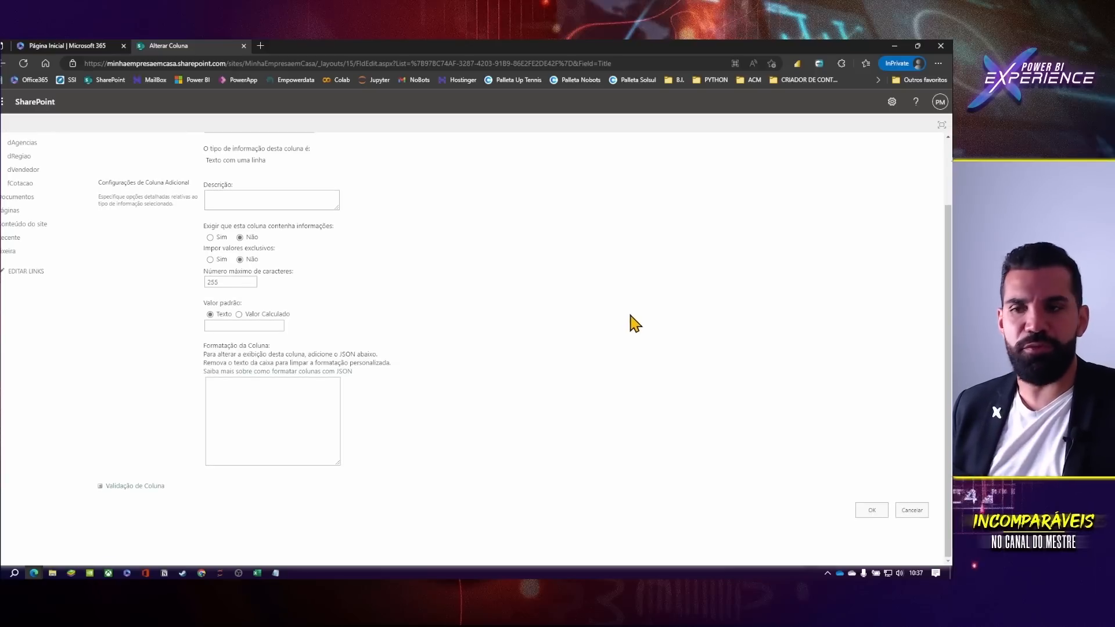
pyautogui.click(871, 510)
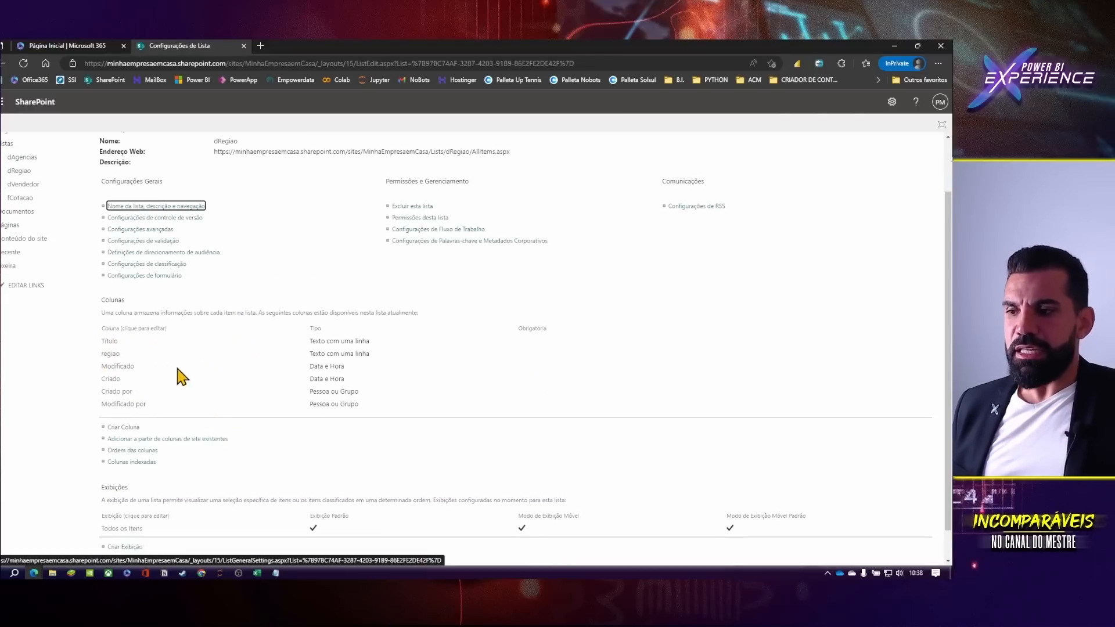
# - Create a non-required column named destino in the dRegiao list, of type Texto com uma linha with a 255-character maximum
pyautogui.scroll(-1, 157, 386)
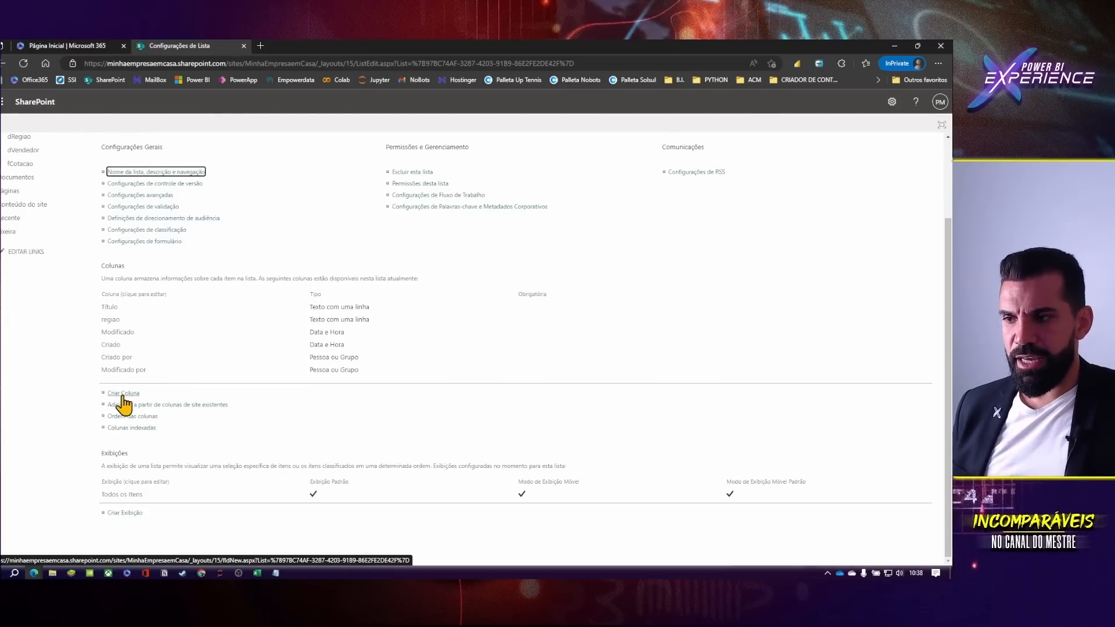
pyautogui.click(123, 395)
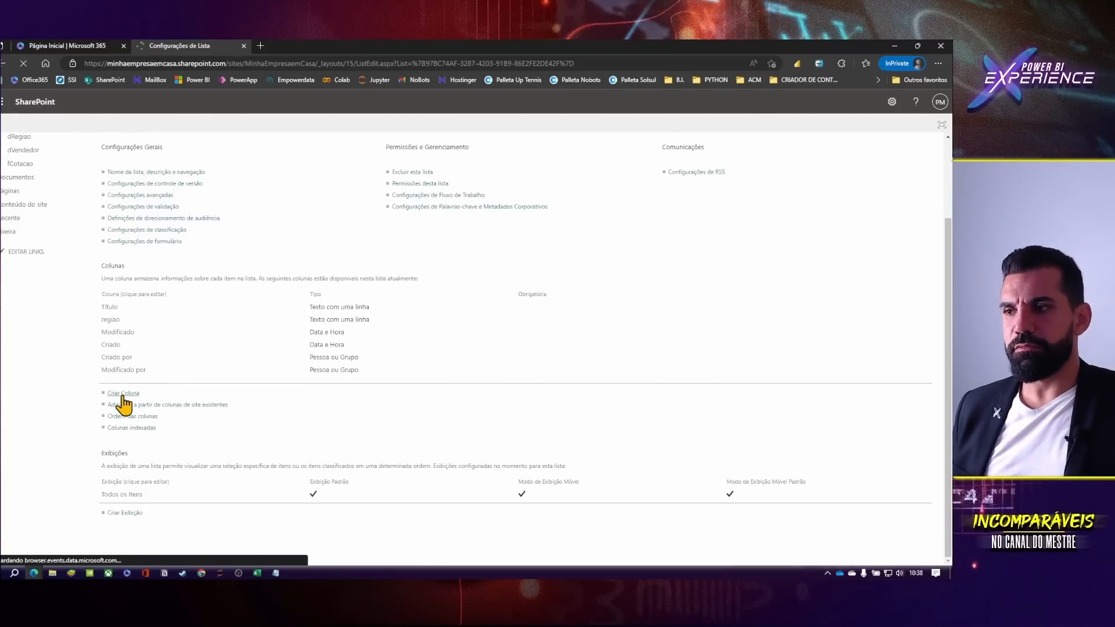
pyautogui.click(247, 206)
pyautogui.write('destino')
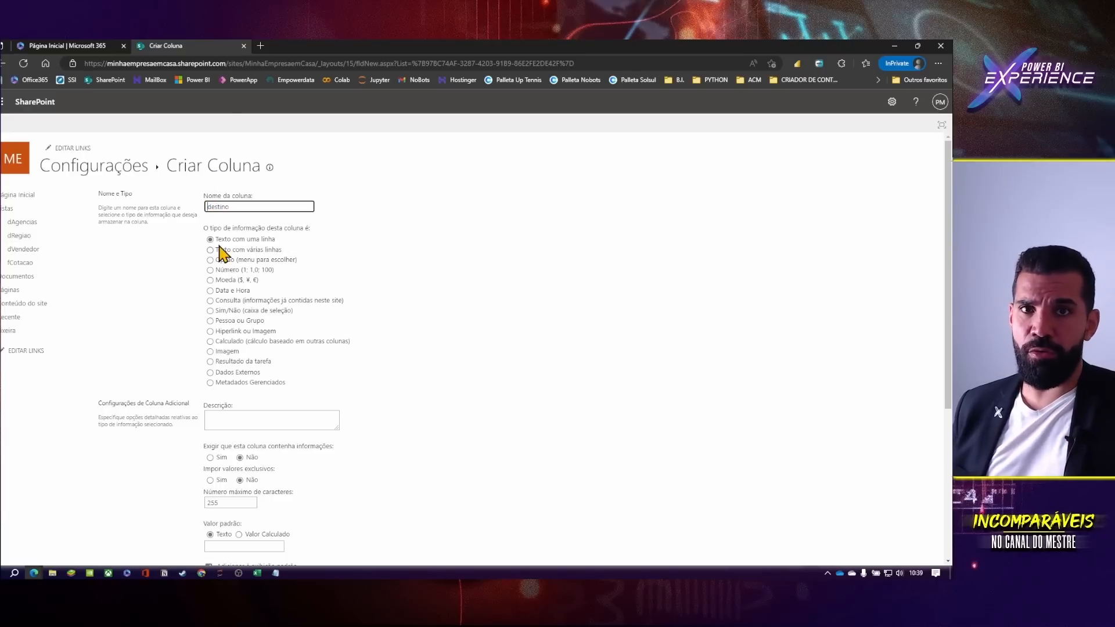
pyautogui.scroll(-2, 220, 252)
pyautogui.scroll(2, 274, 281)
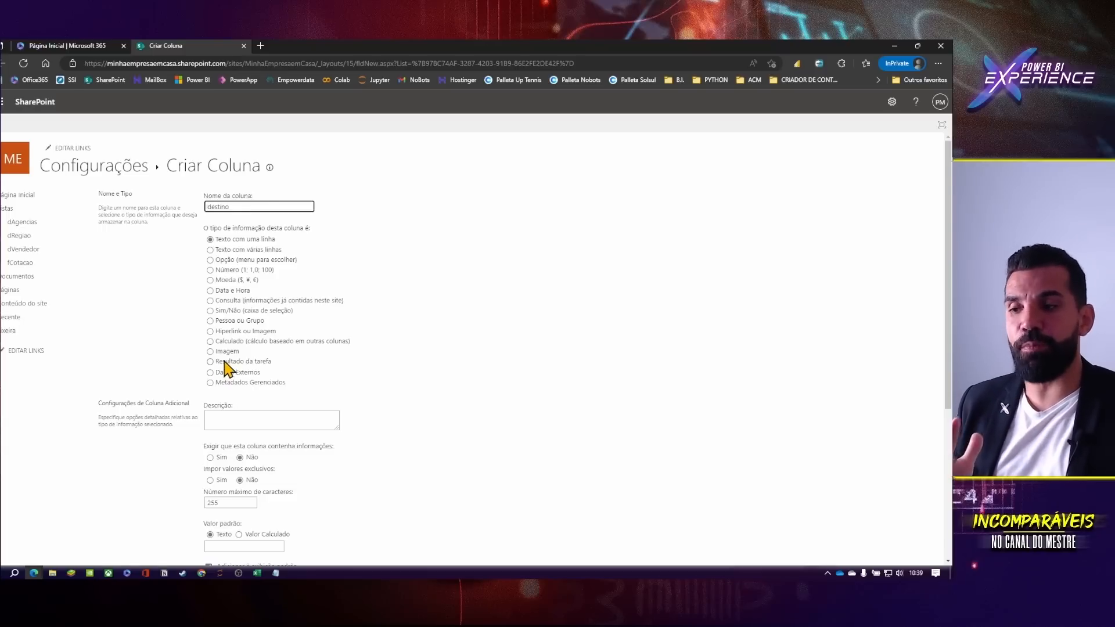
pyautogui.scroll(-3, 329, 392)
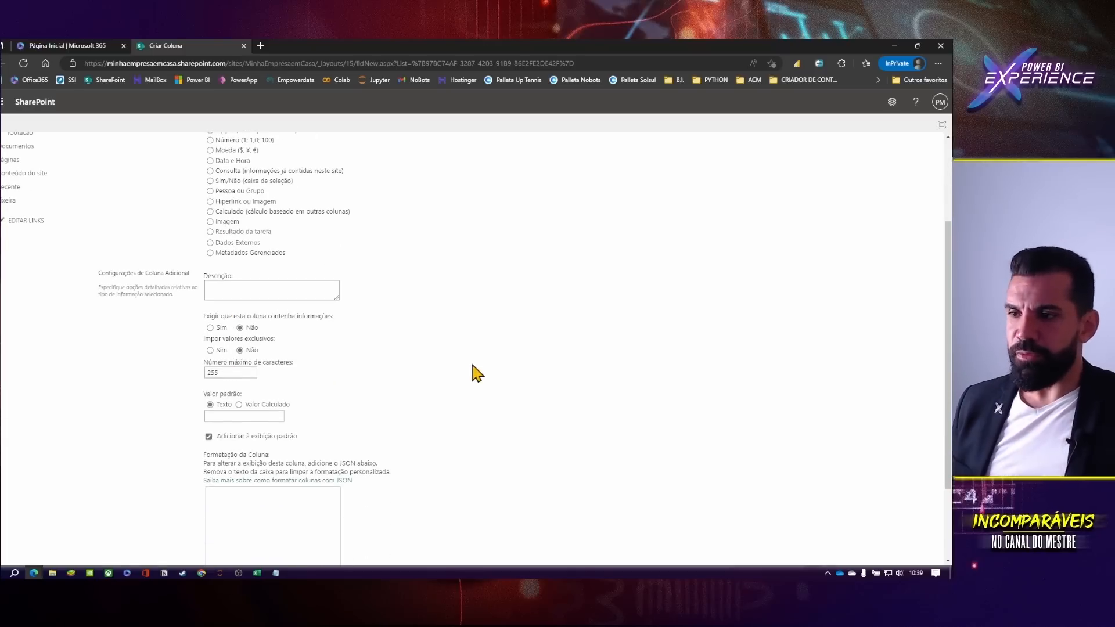
pyautogui.scroll(3, 459, 367)
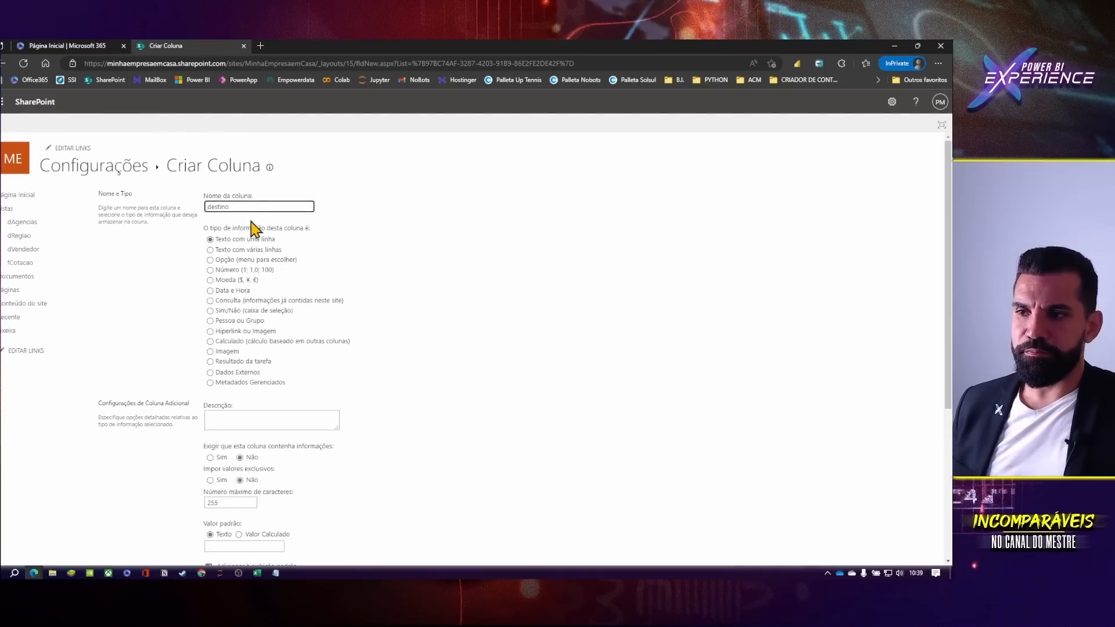
pyautogui.scroll(-5, 460, 360)
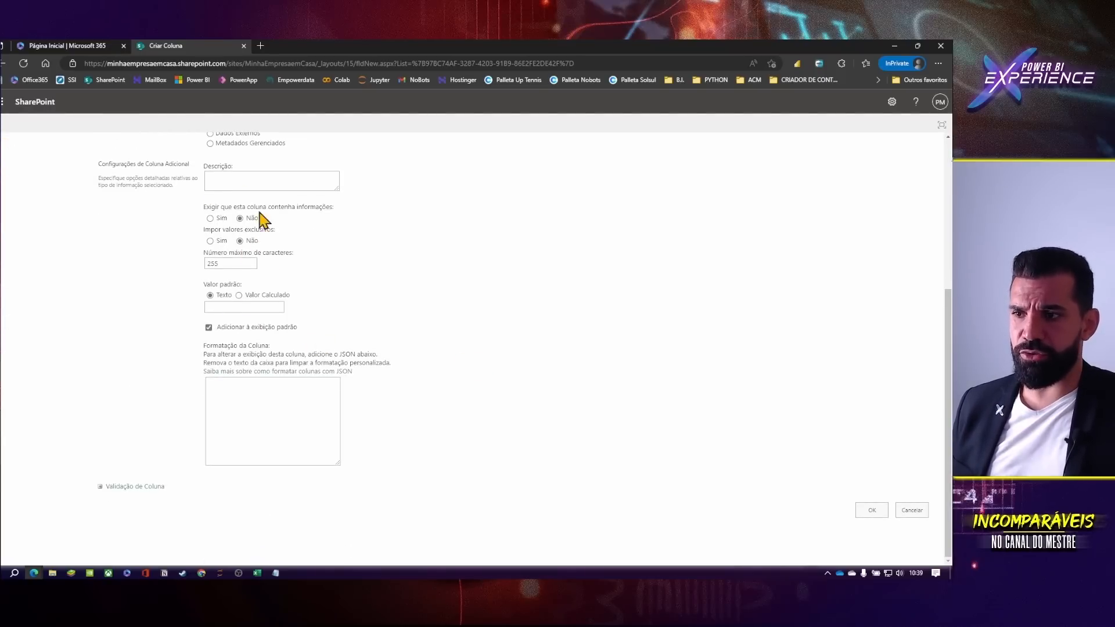
pyautogui.click(877, 514)
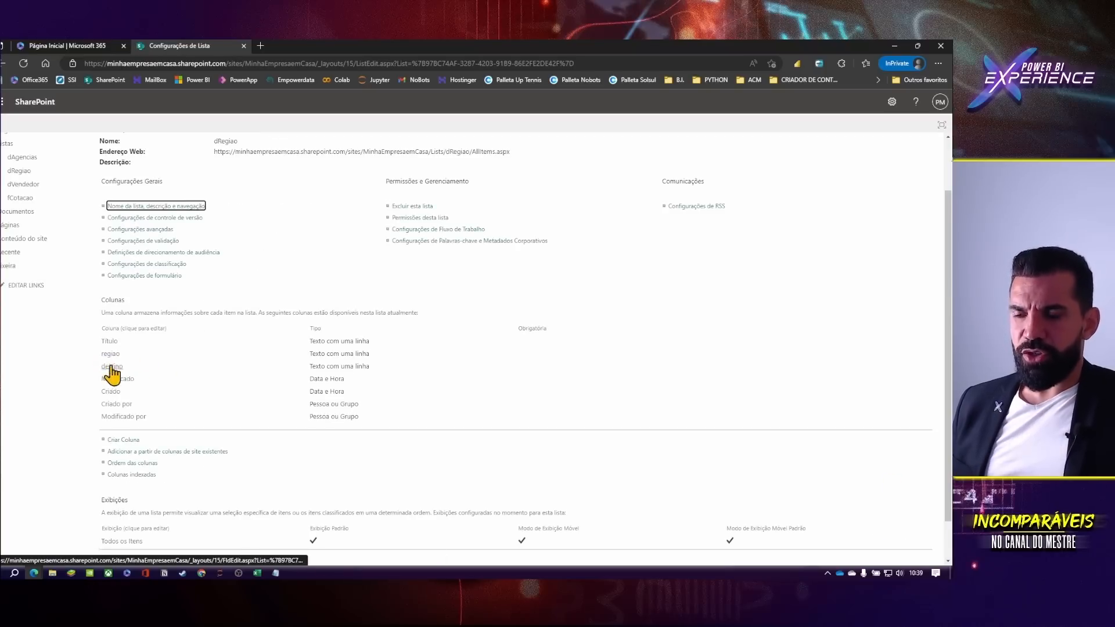
pyautogui.click(257, 573)
pyautogui.click(81, 198)
pyautogui.click(224, 219)
pyautogui.hotkey('alt', 'Tab')
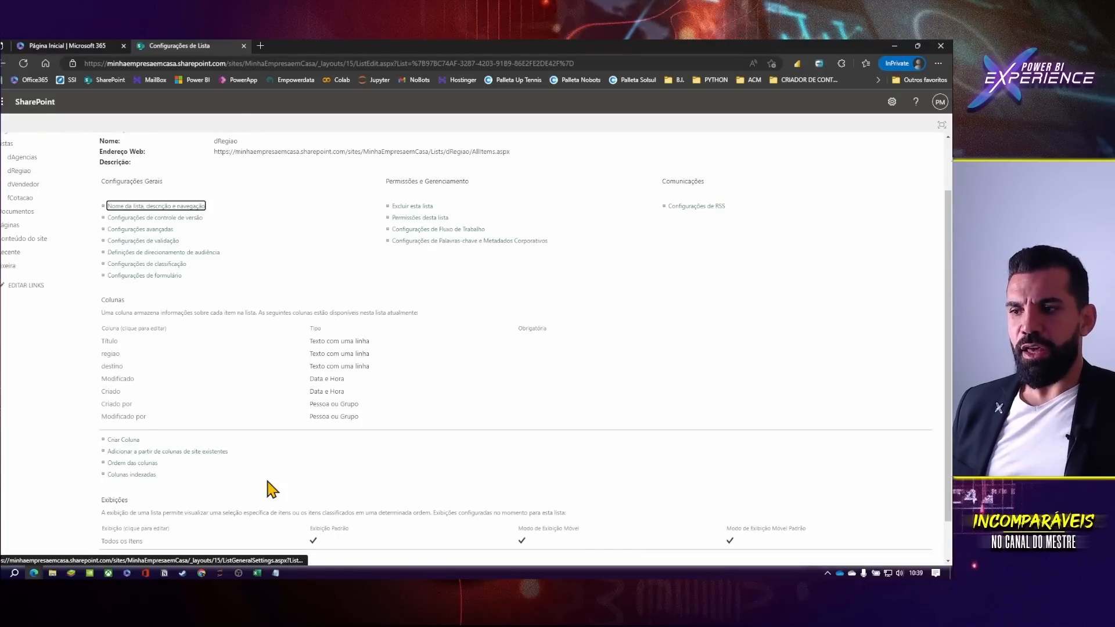
pyautogui.click(141, 464)
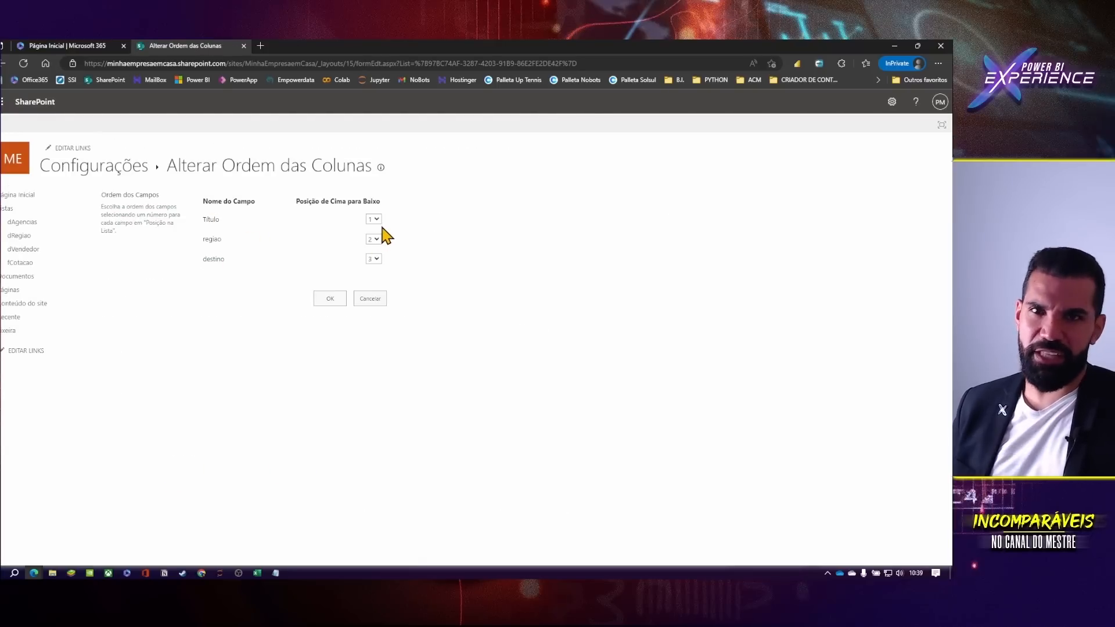
pyautogui.click(376, 260)
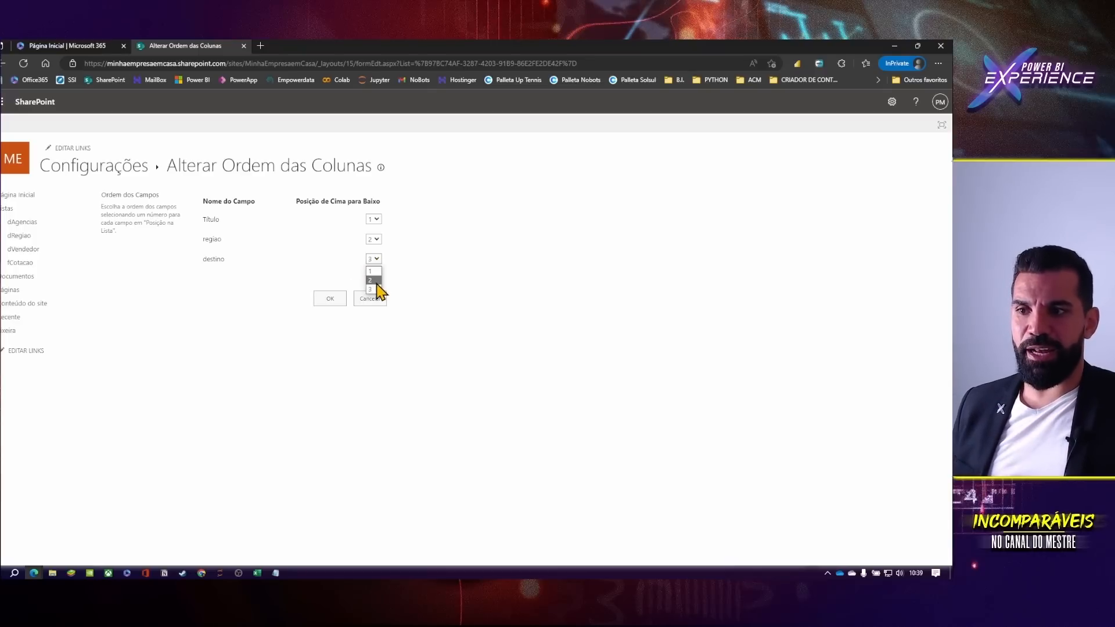
pyautogui.click(373, 281)
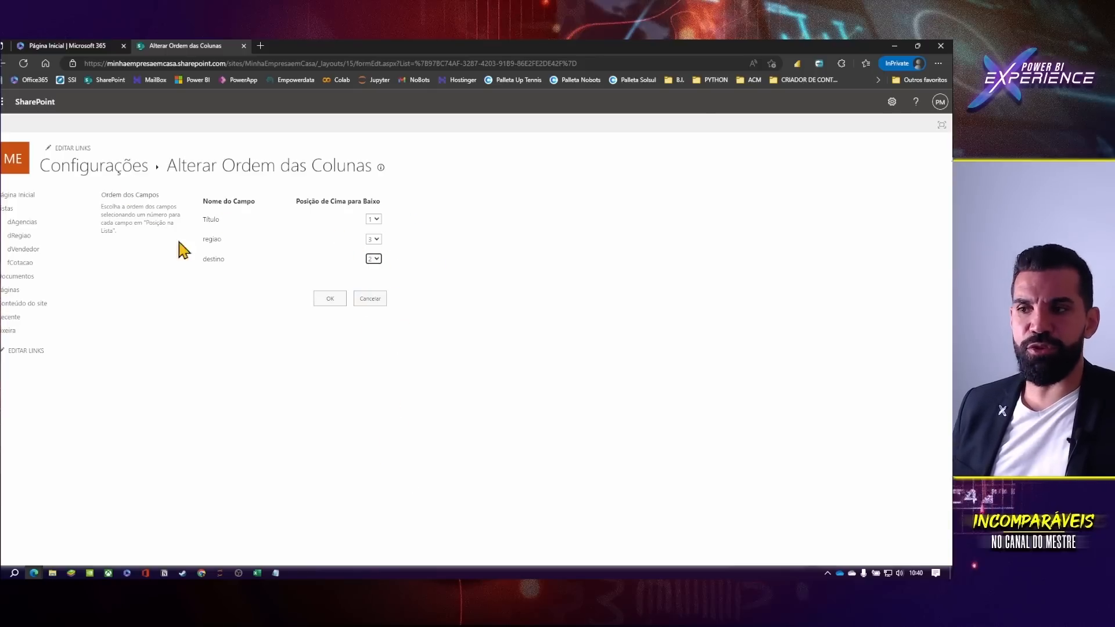
pyautogui.click(370, 298)
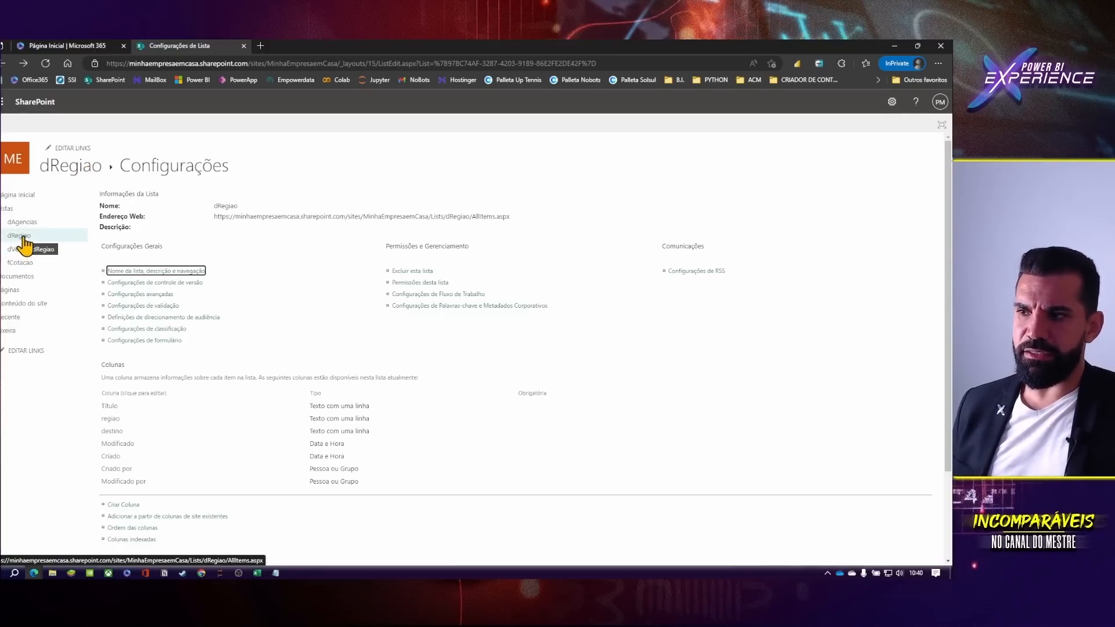
# - Hide the Título column in the dRegiao list view, place destino before regiao, and apply the view changes
pyautogui.click(63, 176)
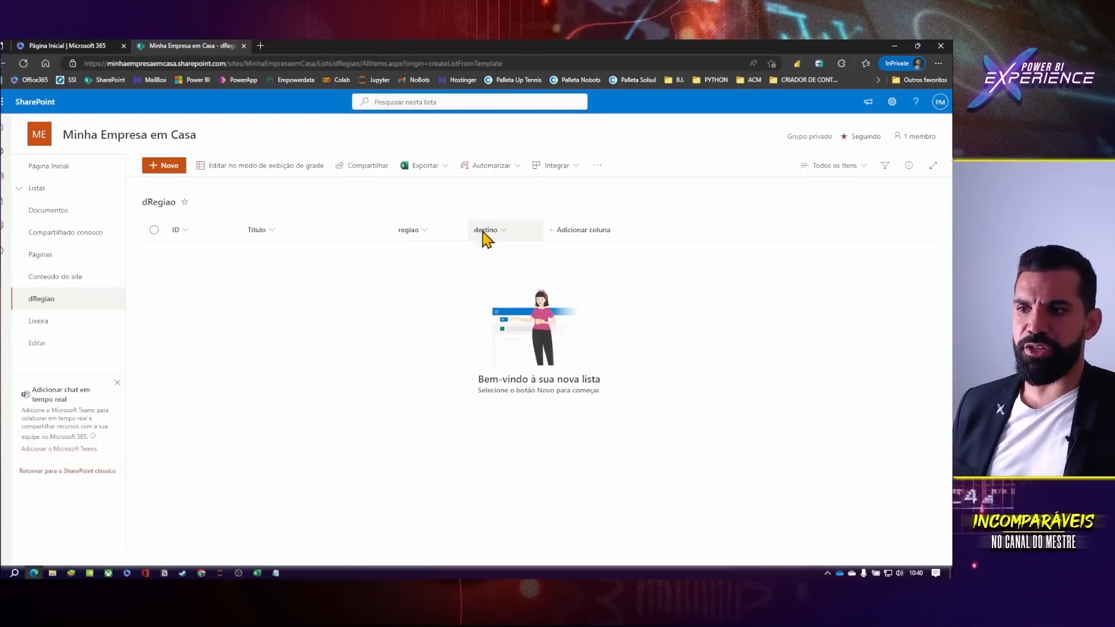
pyautogui.click(272, 234)
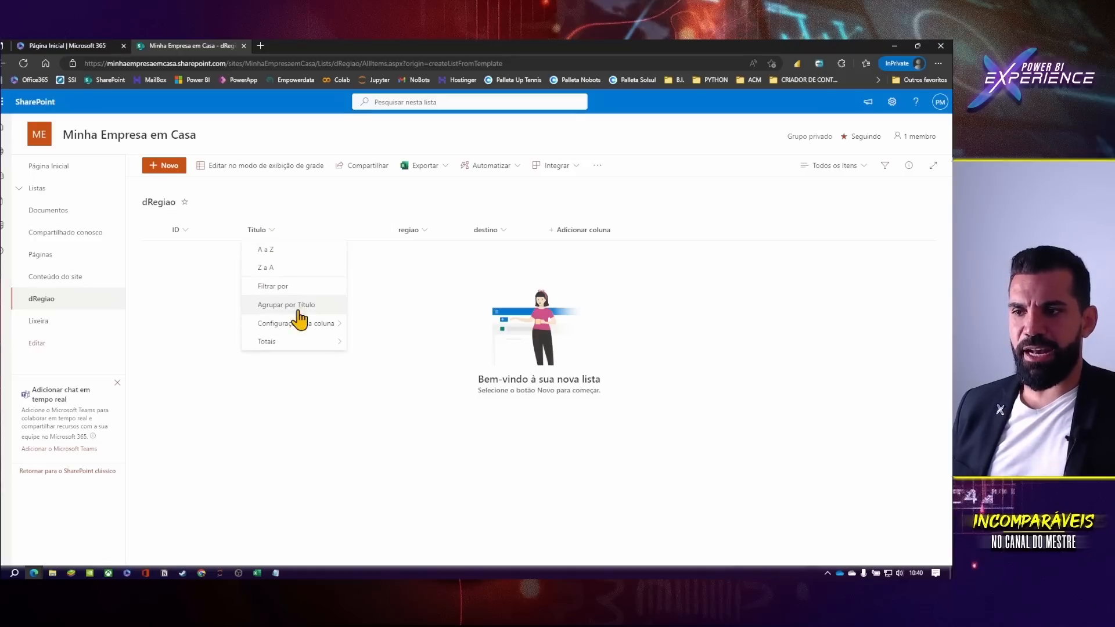
pyautogui.moveTo(325, 323)
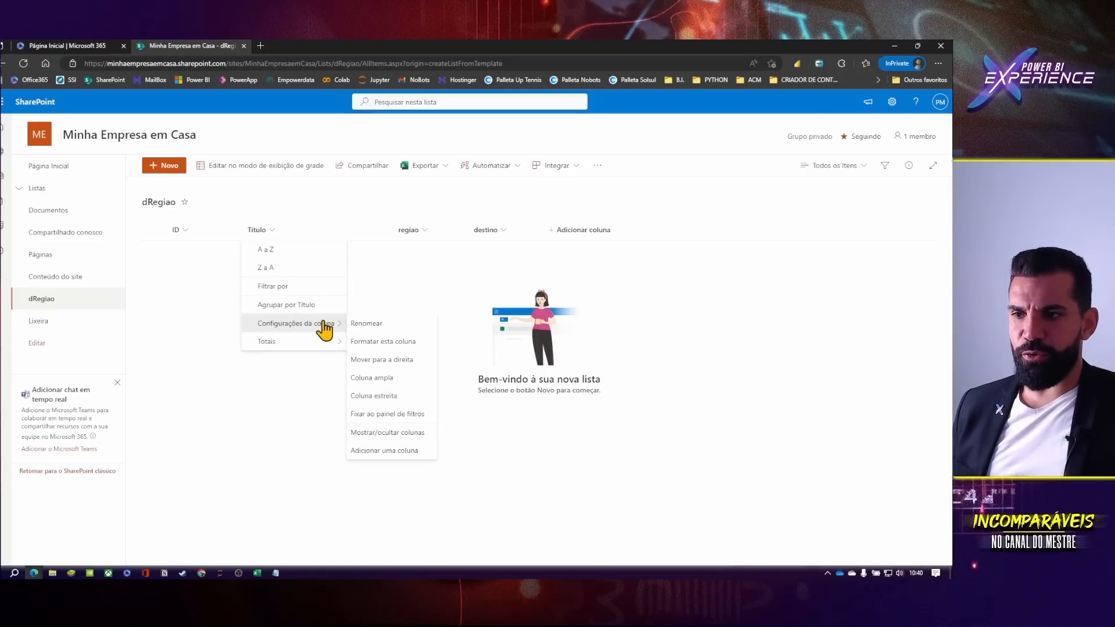
pyautogui.click(403, 436)
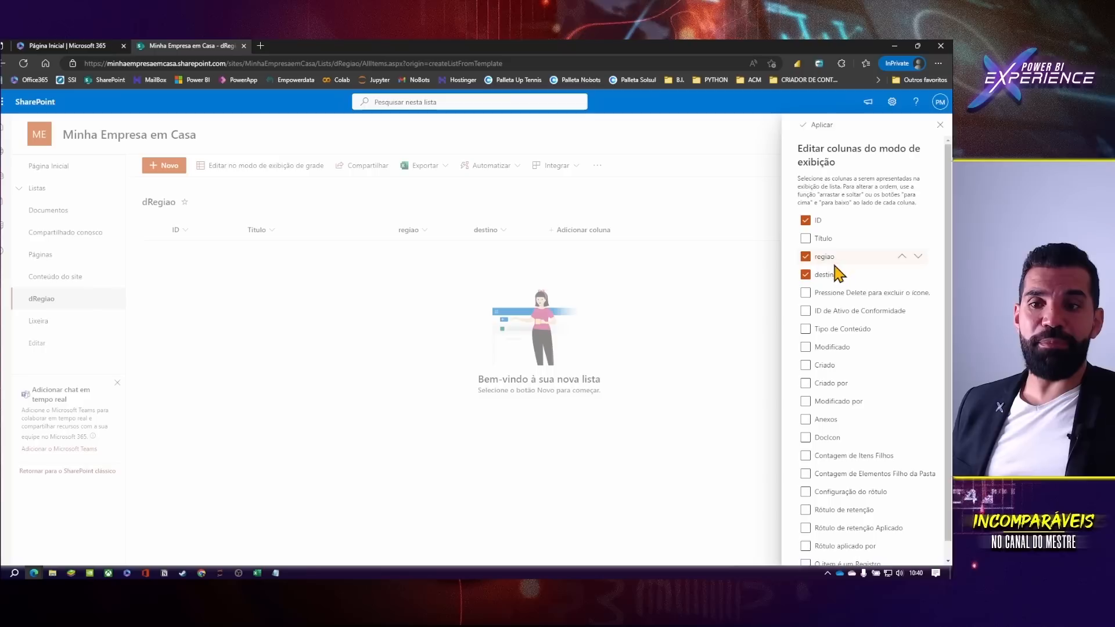
pyautogui.click(903, 277)
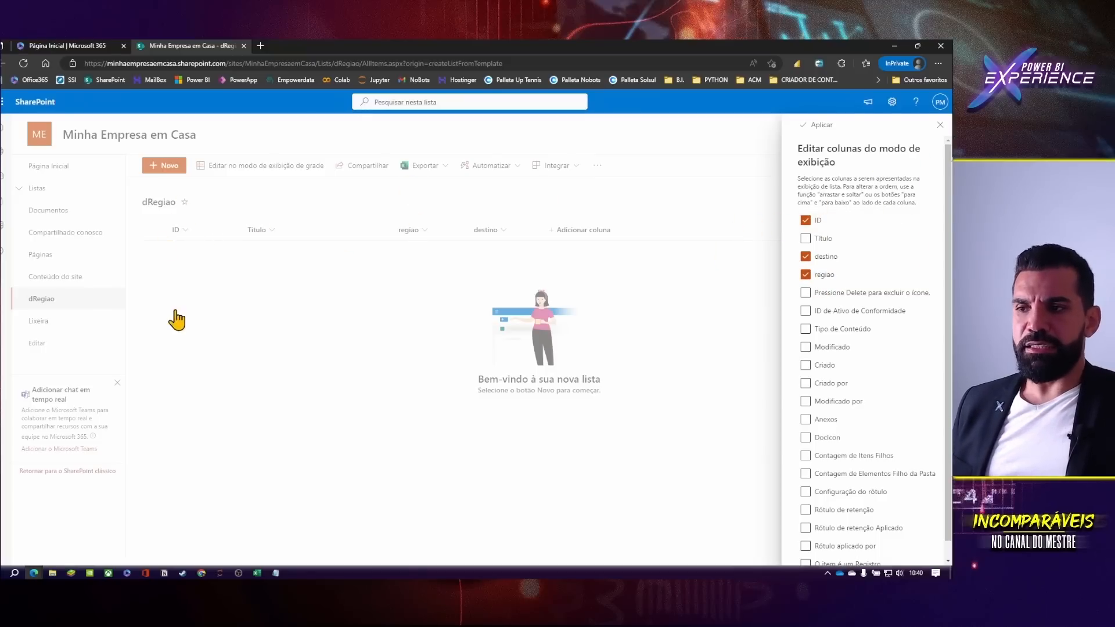
pyautogui.click(824, 125)
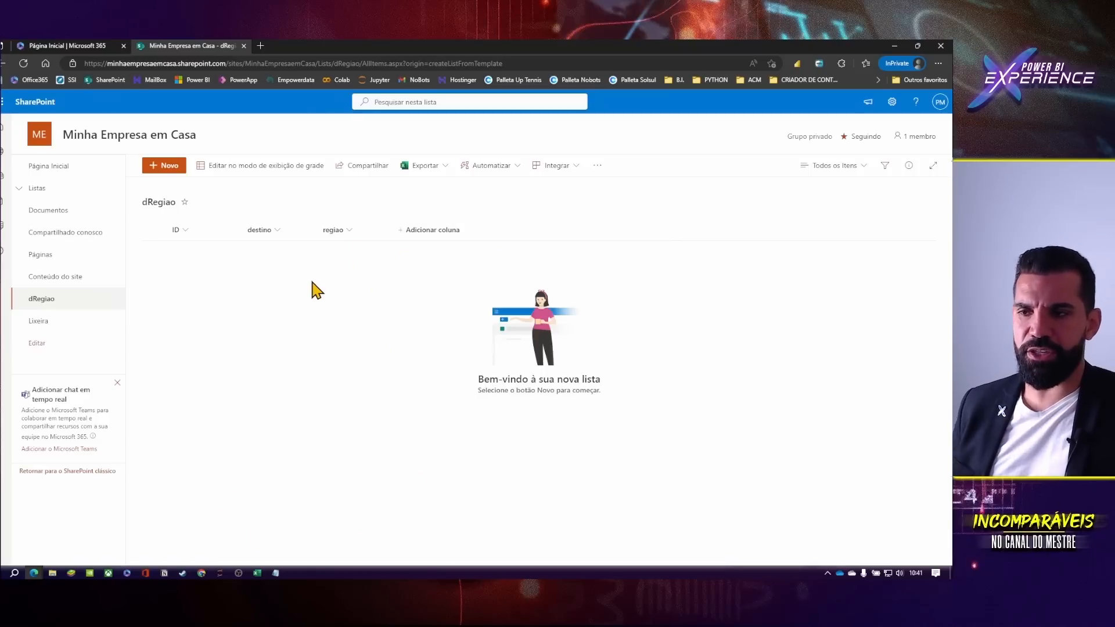
pyautogui.moveTo(258, 238)
pyautogui.mouseDown()
pyautogui.moveTo(354, 243)
pyautogui.moveTo(388, 227)
pyautogui.moveTo(252, 246)
pyautogui.moveTo(243, 228)
pyautogui.mouseUp()
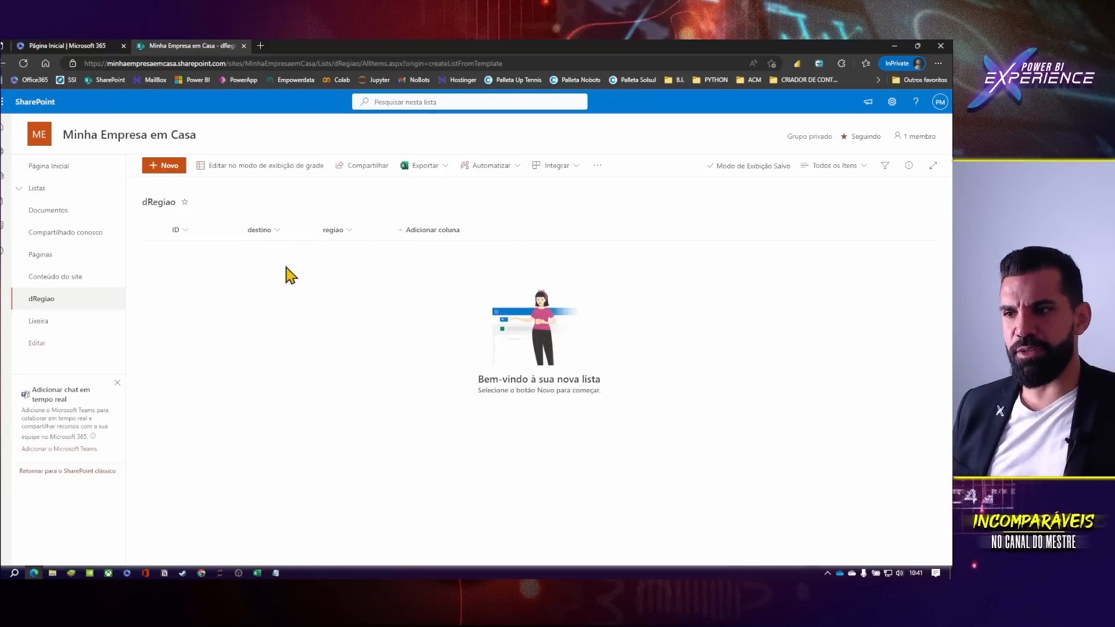
# - Switch to the Excel workbook and copy all destino and regiao data rows from the dRegiao sheet, without the headers
pyautogui.click(256, 574)
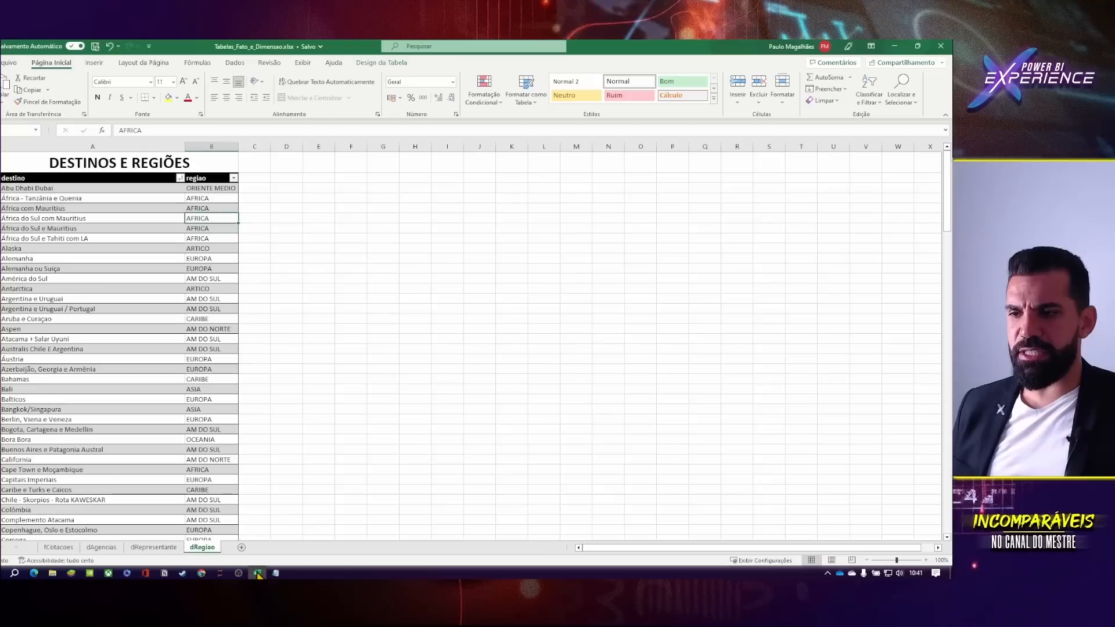
pyautogui.click(61, 187)
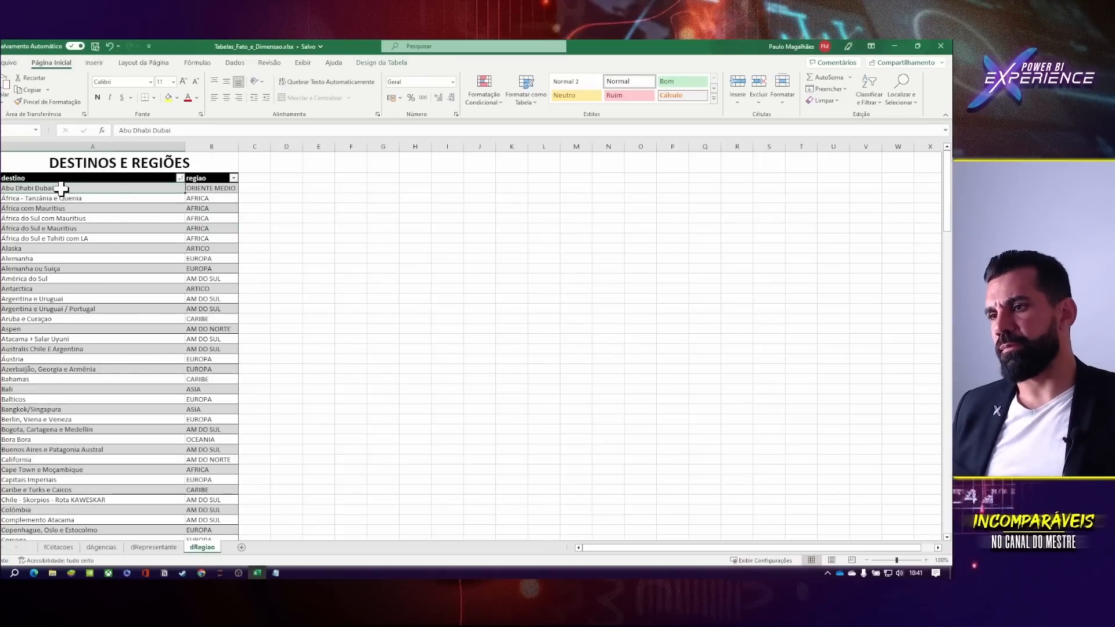
pyautogui.hotkey('shift', 'Right')
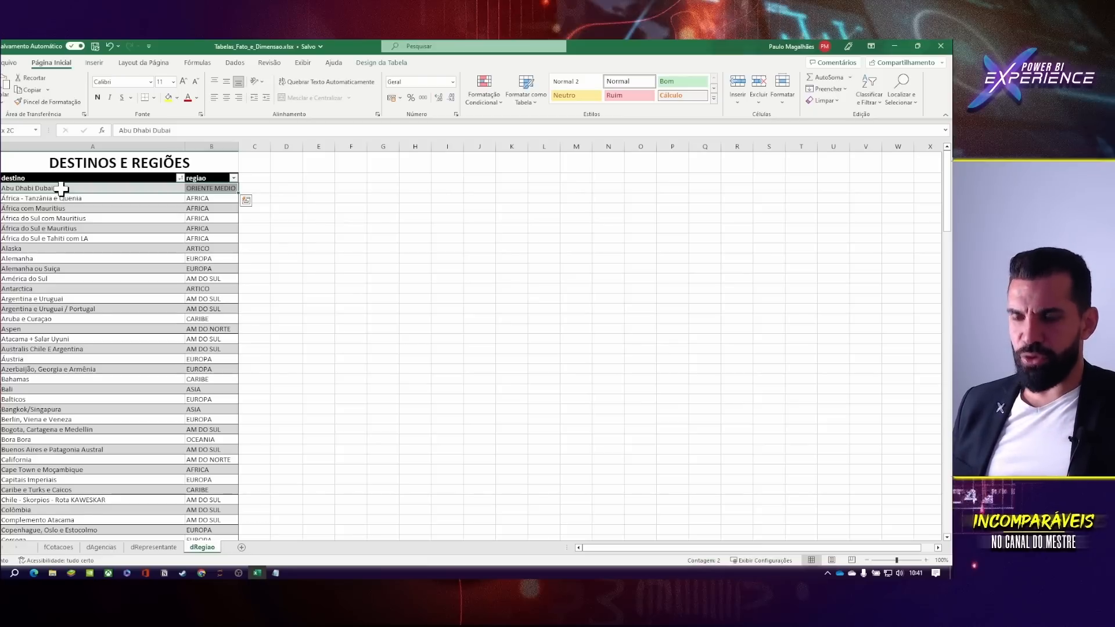
pyautogui.hotkey('ctrl', 'shift', 'Down')
pyautogui.hotkey('ctrl', 'c')
pyautogui.scroll(20, 198, 374)
pyautogui.scroll(20, 198, 374)
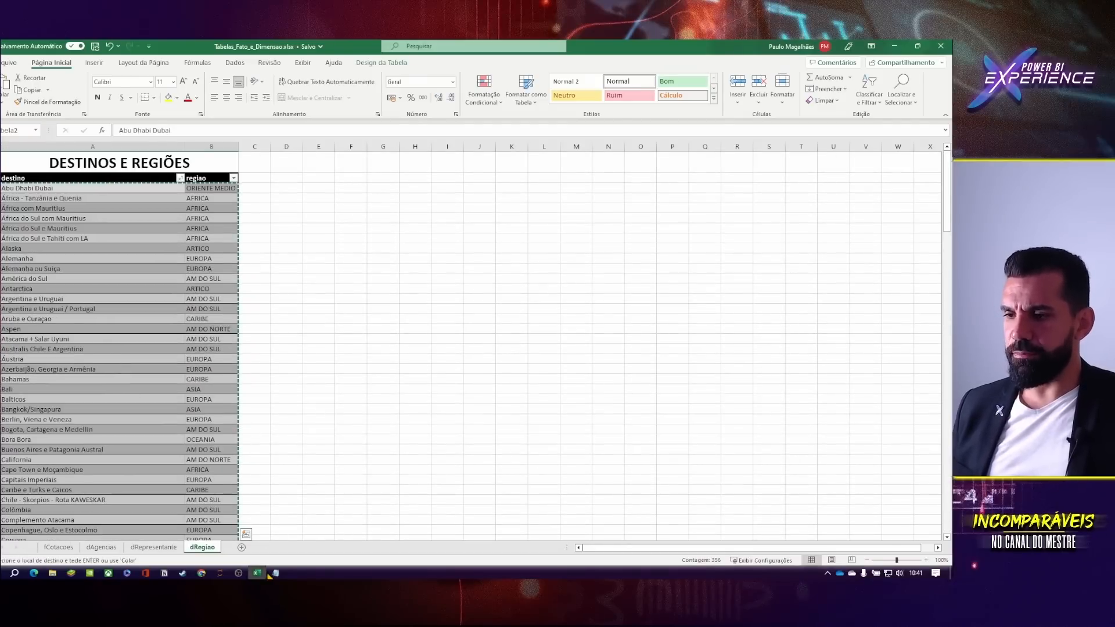
# - Switch back to SharePoint and paste the copied rows into the dRegiao list in grid view, starting at the new item's destino cell
pyautogui.hotkey('alt', 'Tab')
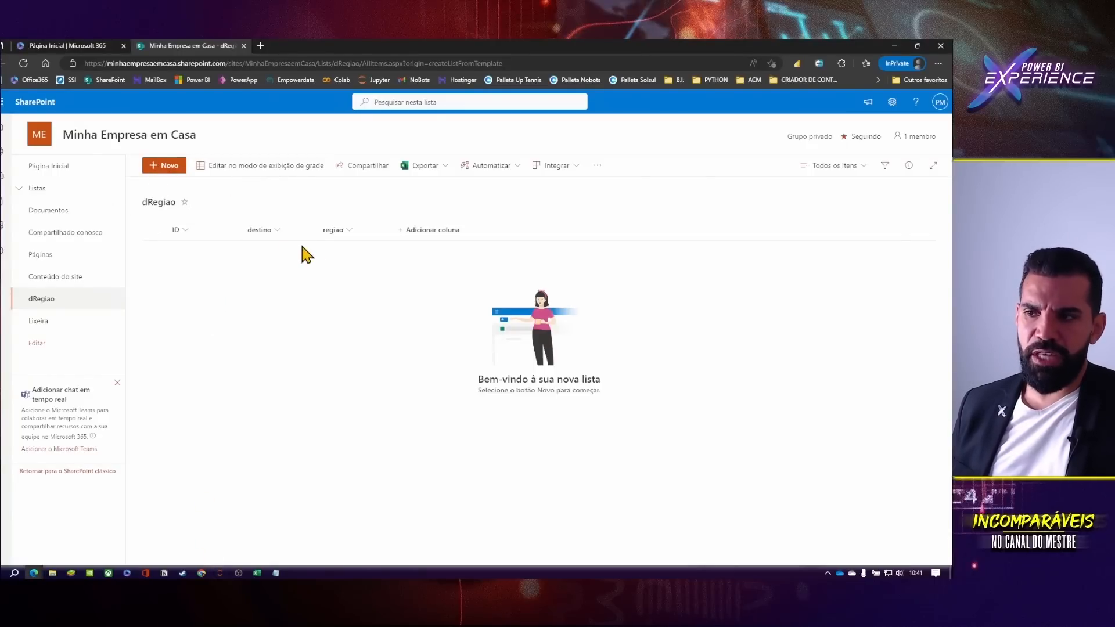
pyautogui.click(266, 169)
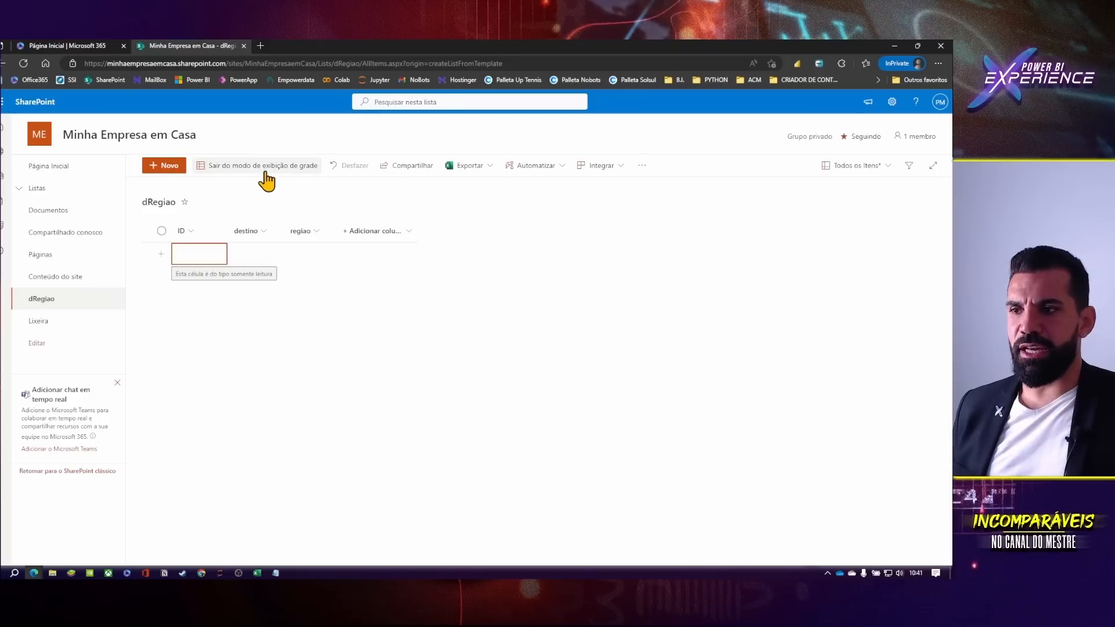
pyautogui.click(241, 253)
pyautogui.click(183, 255)
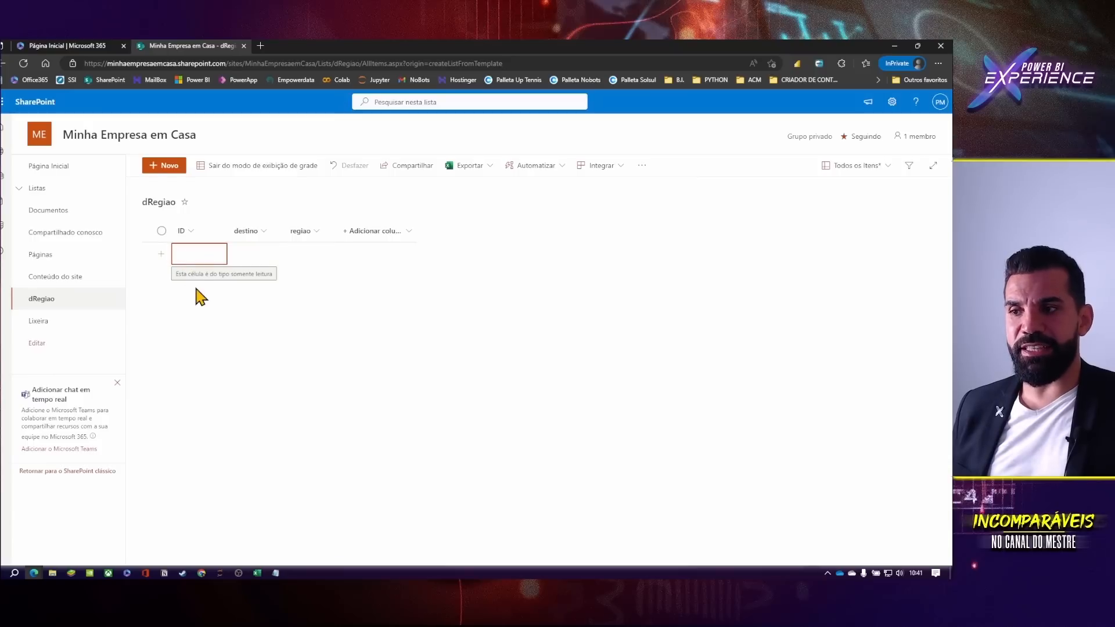
pyautogui.click(253, 256)
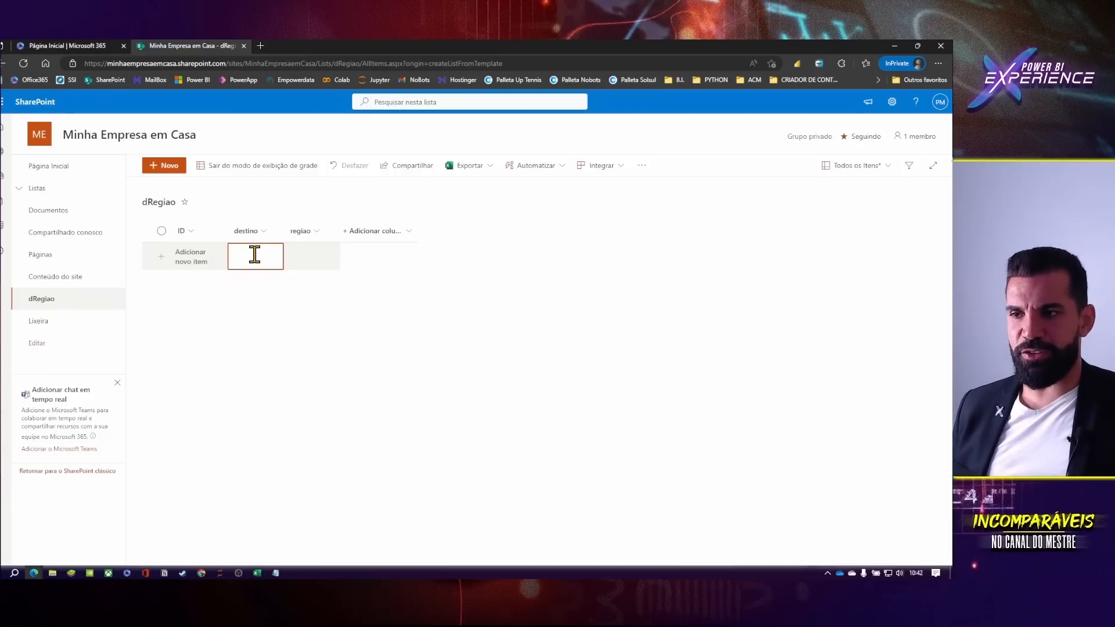
pyautogui.click(254, 254)
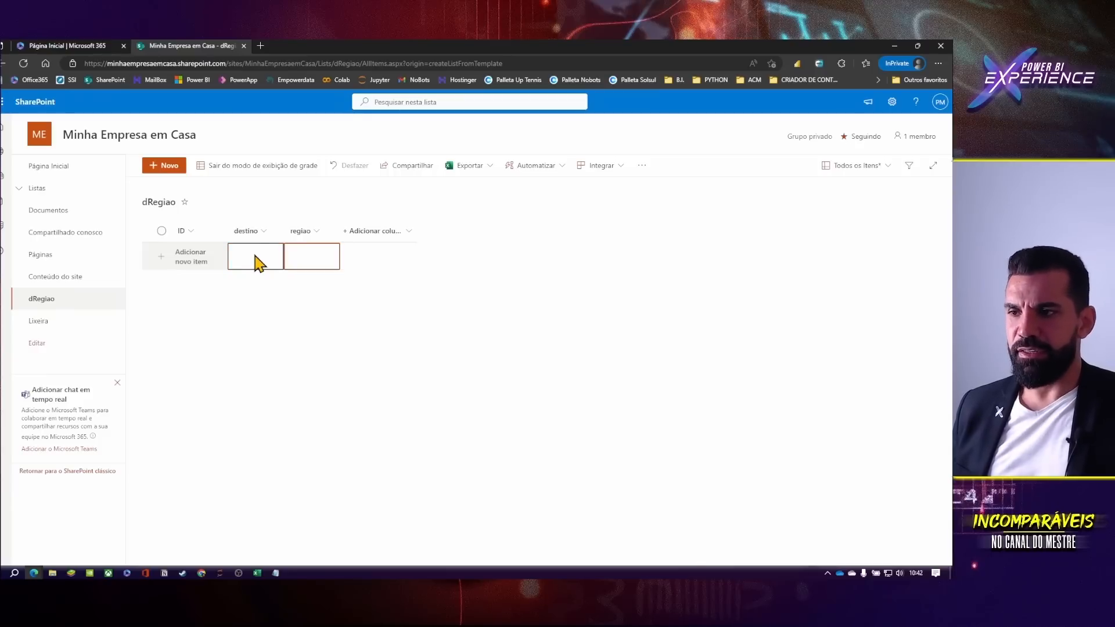
pyautogui.click(254, 254)
pyautogui.hotkey('ctrl', 'v')
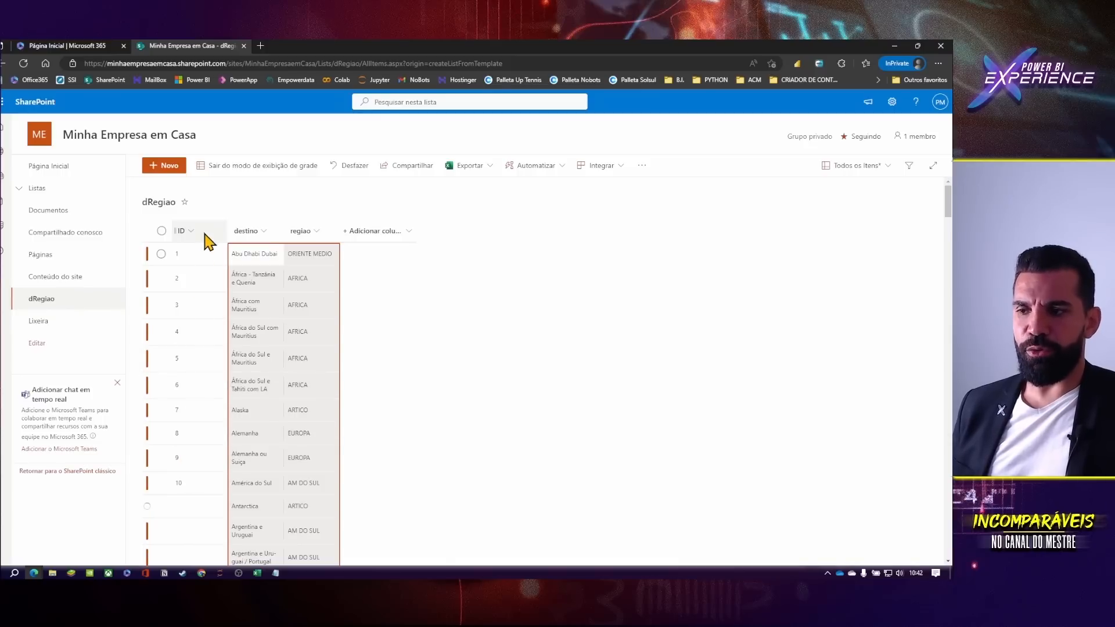
pyautogui.scroll(-2, 191, 442)
pyautogui.scroll(-2, 191, 441)
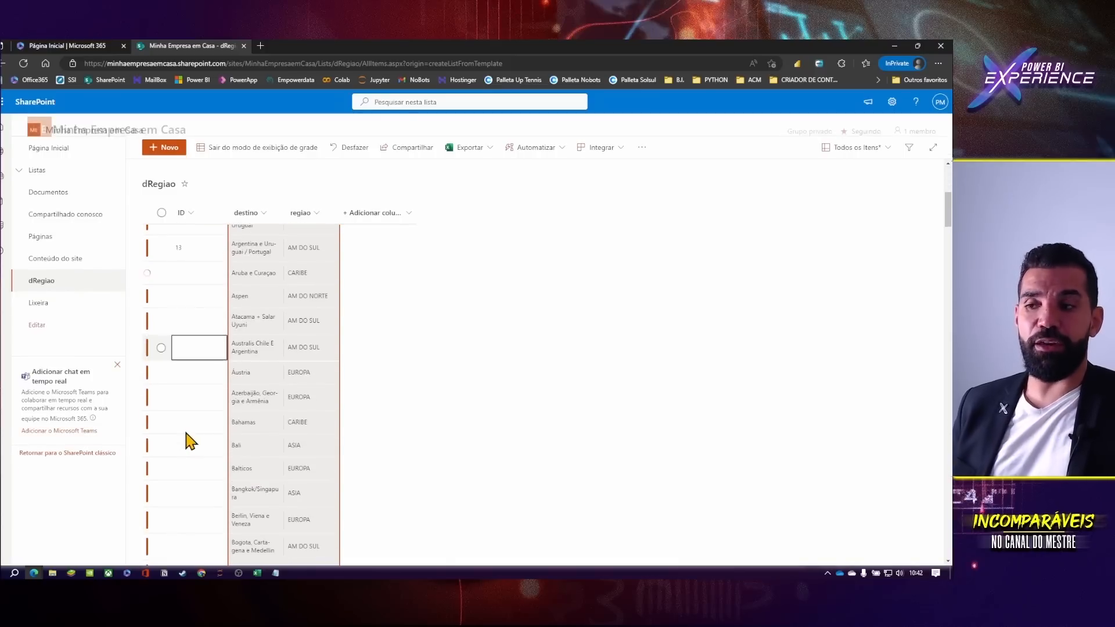
# - Check the first pasted rows of the dRegiao list and their ID values
pyautogui.scroll(3, 191, 441)
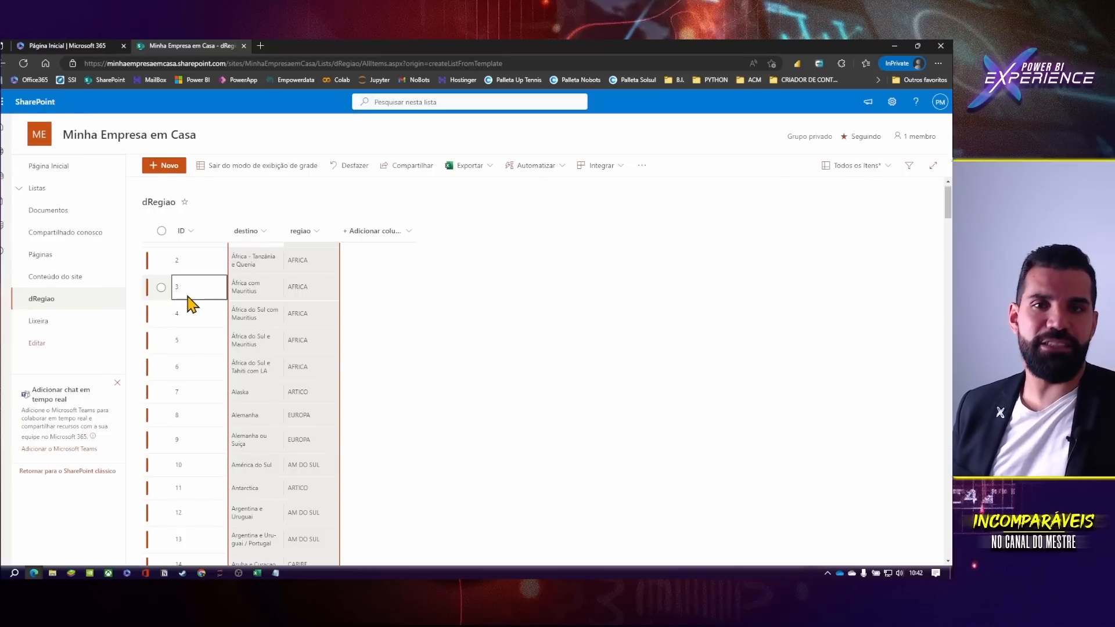
pyautogui.click(251, 314)
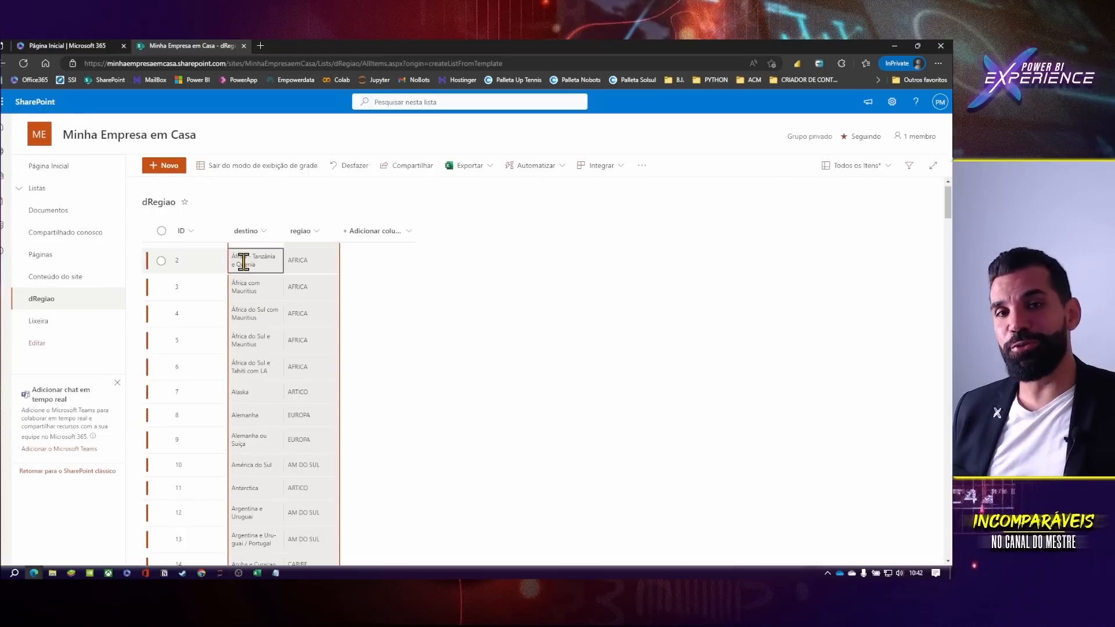
pyautogui.scroll(1, 261, 298)
pyautogui.click(199, 278)
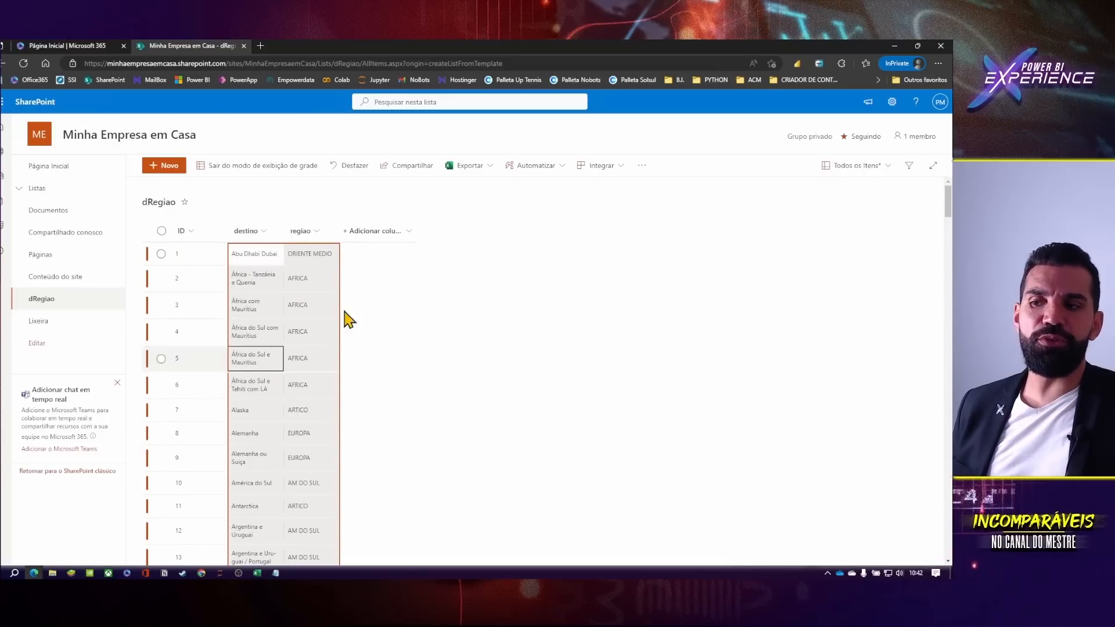
# - Switch to the Excel workbook, clear the copied range on the dRegiao sheet, and return to SharePoint
pyautogui.hotkey('alt', 'Tab')
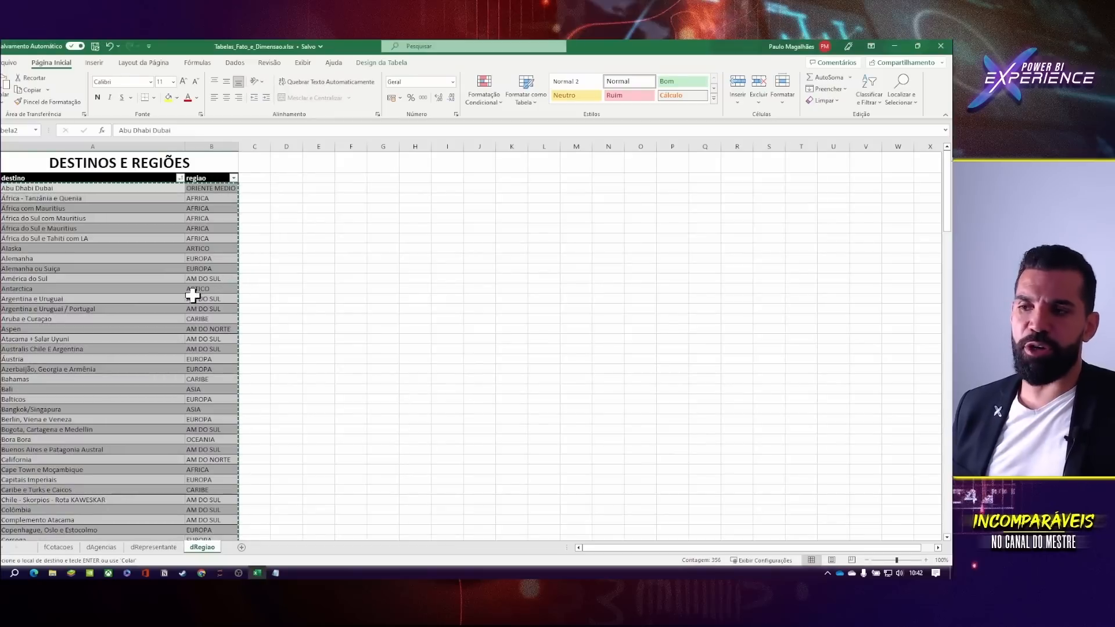
pyautogui.click(177, 288)
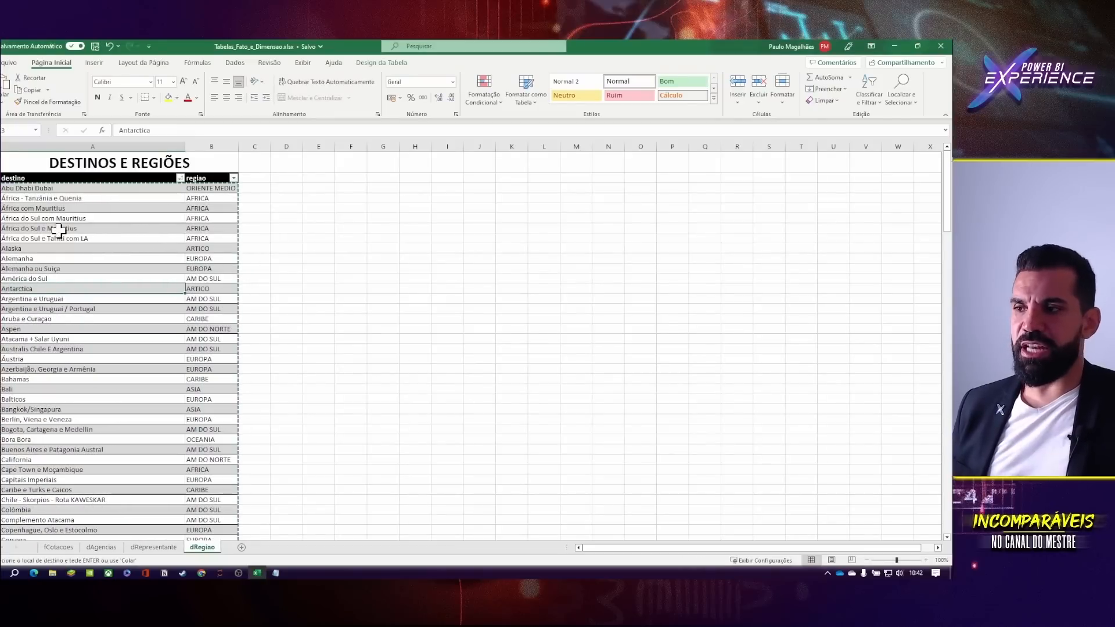
pyautogui.moveTo(71, 252); pyautogui.dragTo(199, 251)
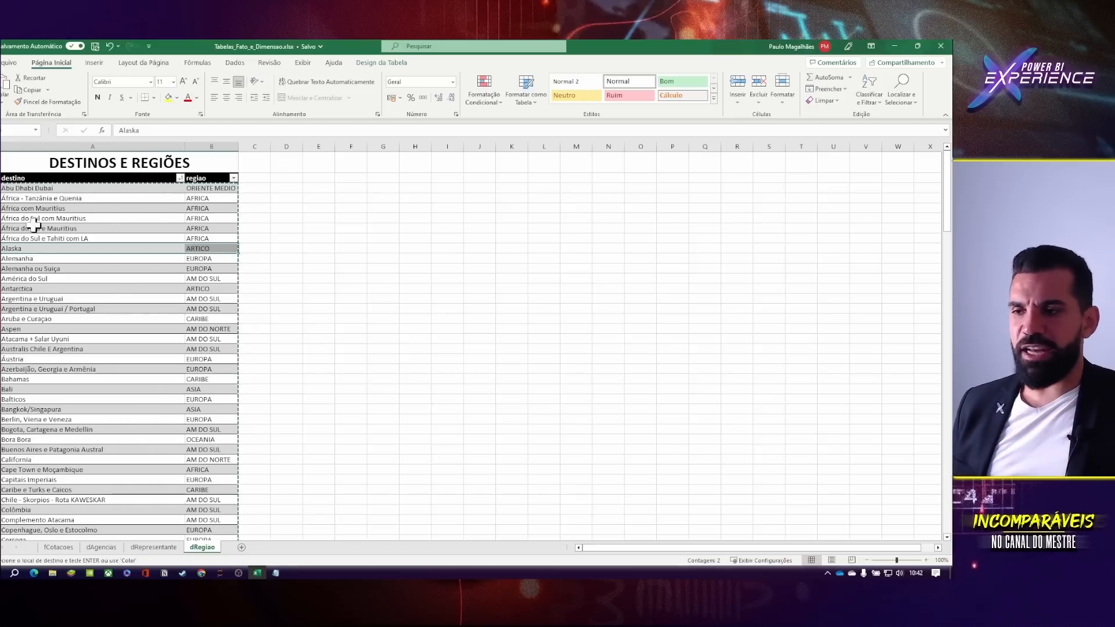
pyautogui.click(145, 331)
pyautogui.press('Escape')
pyautogui.hotkey('alt', 'Tab')
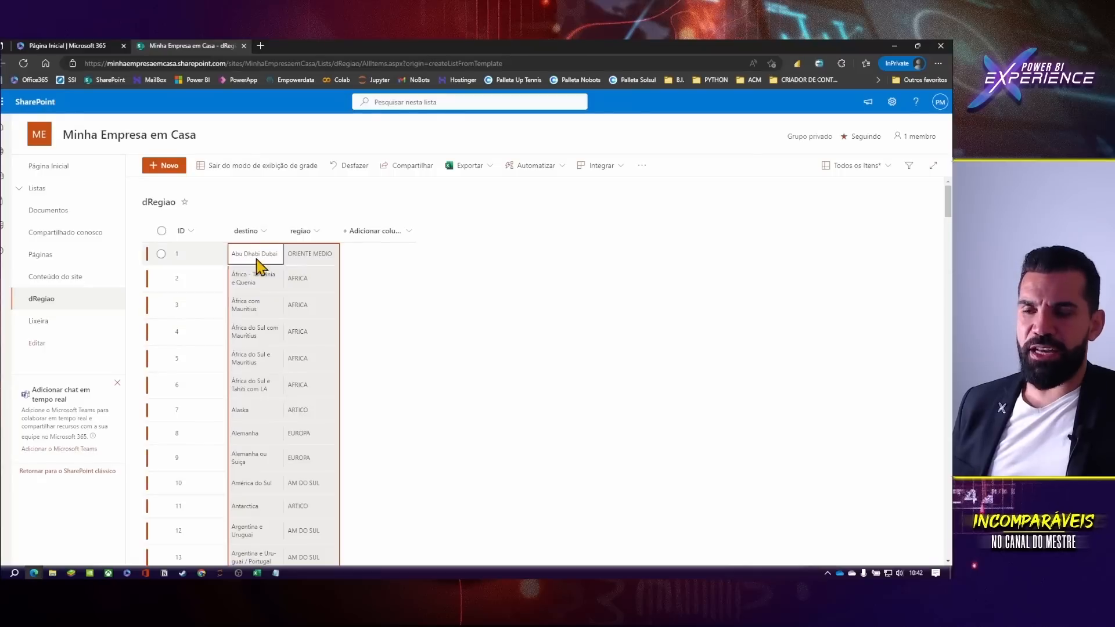
# - Review the pasted destino and regiao rows down the dRegiao list and check how far their IDs are filled in
pyautogui.scroll(-10, 274, 369)
pyautogui.scroll(-10, 275, 372)
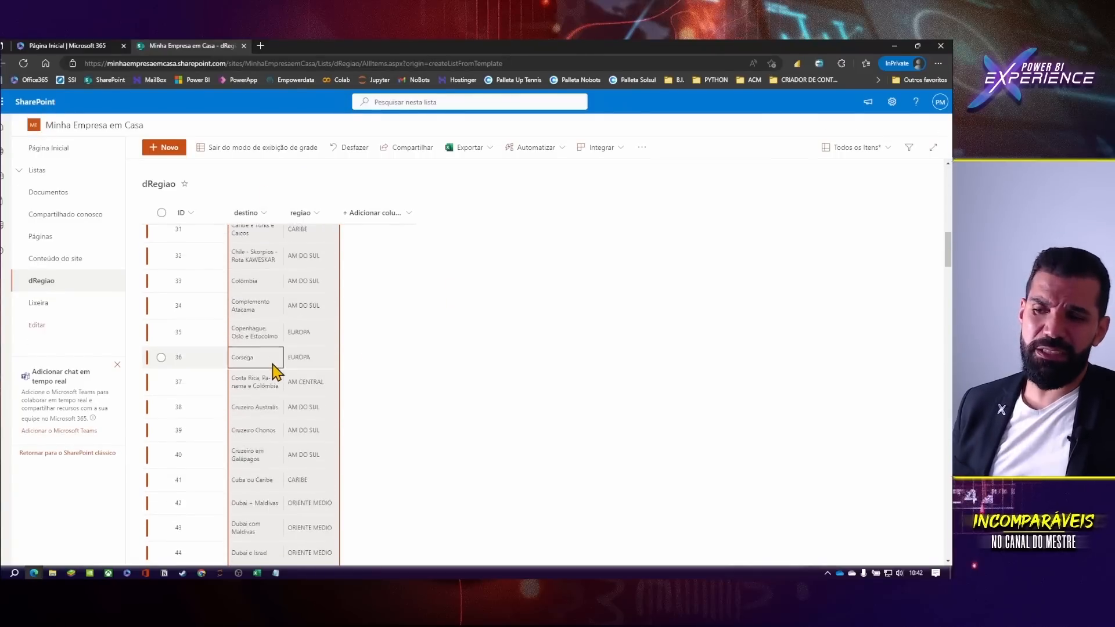
pyautogui.scroll(-1, 273, 377)
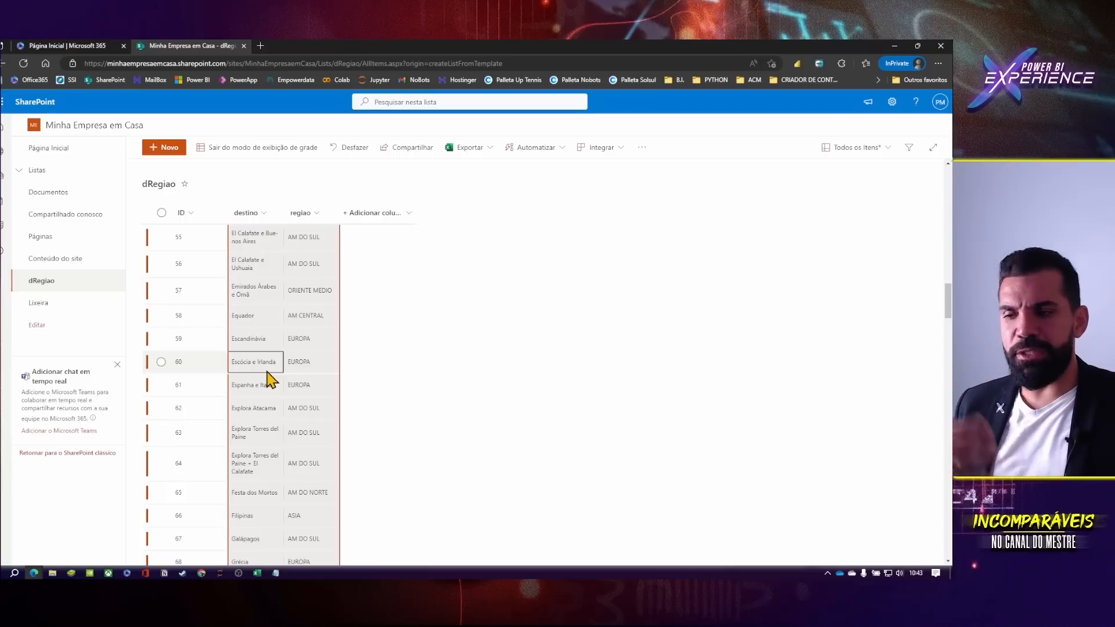
pyautogui.scroll(-10, 270, 383)
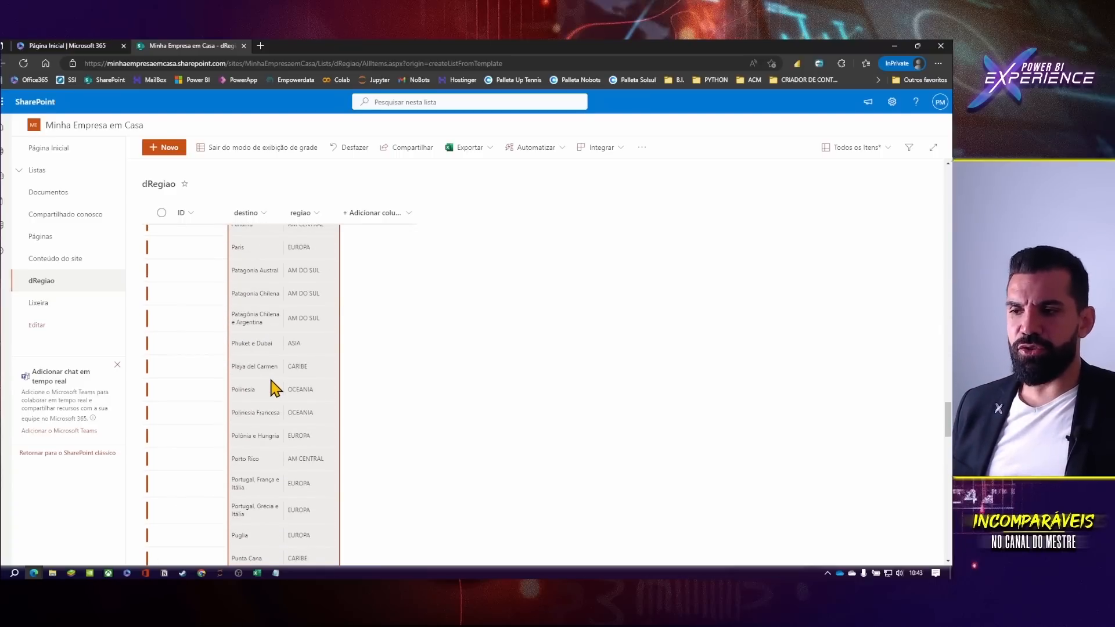
pyautogui.scroll(4, 273, 391)
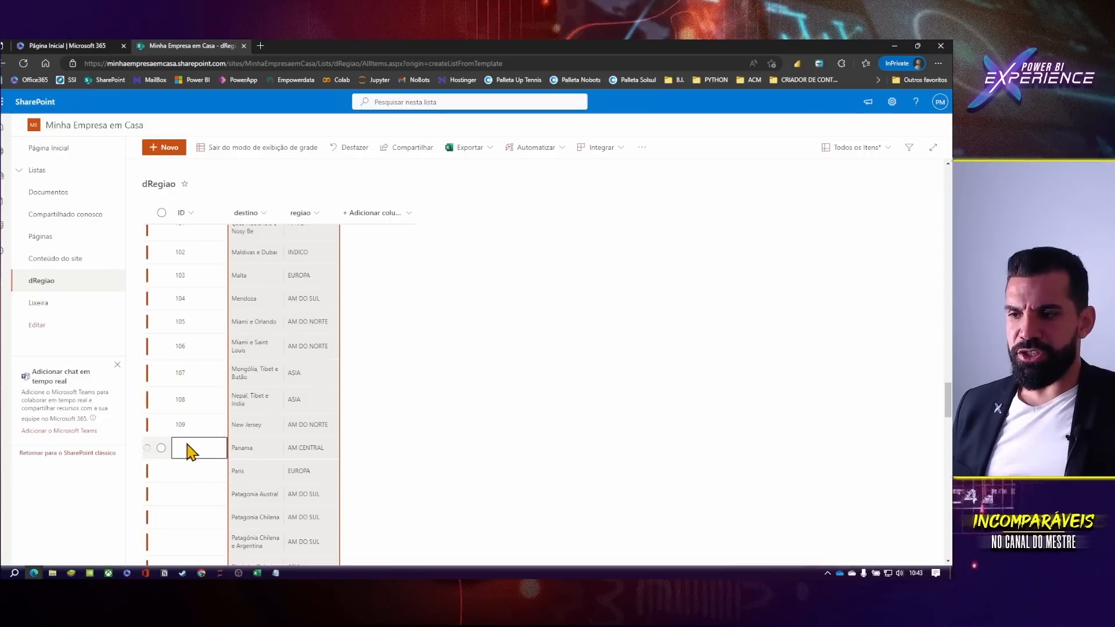
pyautogui.scroll(-1, 267, 459)
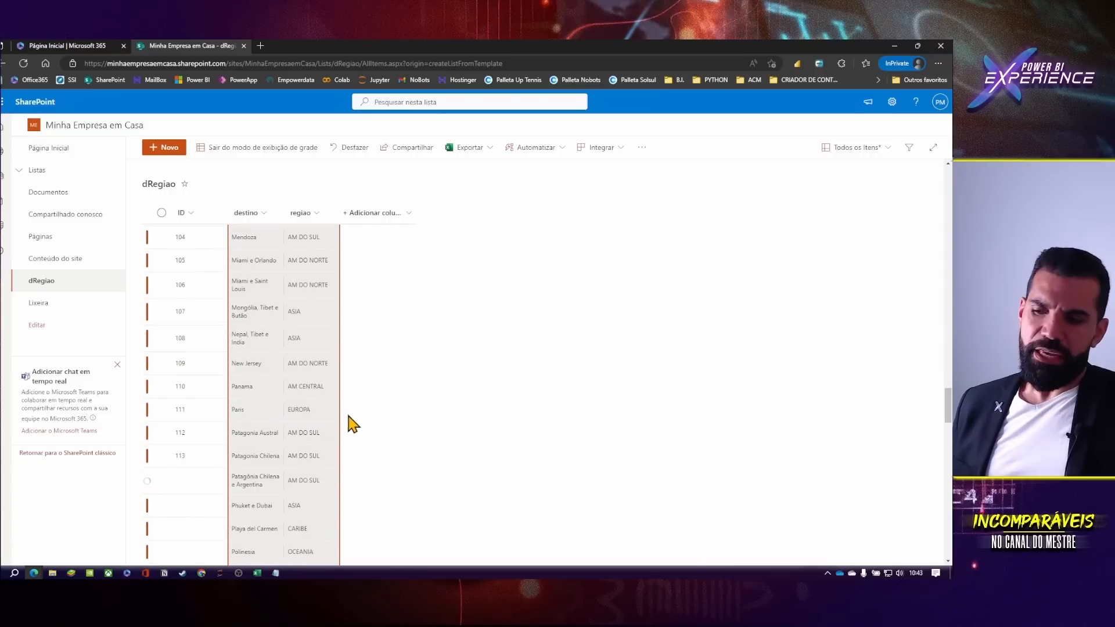
pyautogui.click(337, 287)
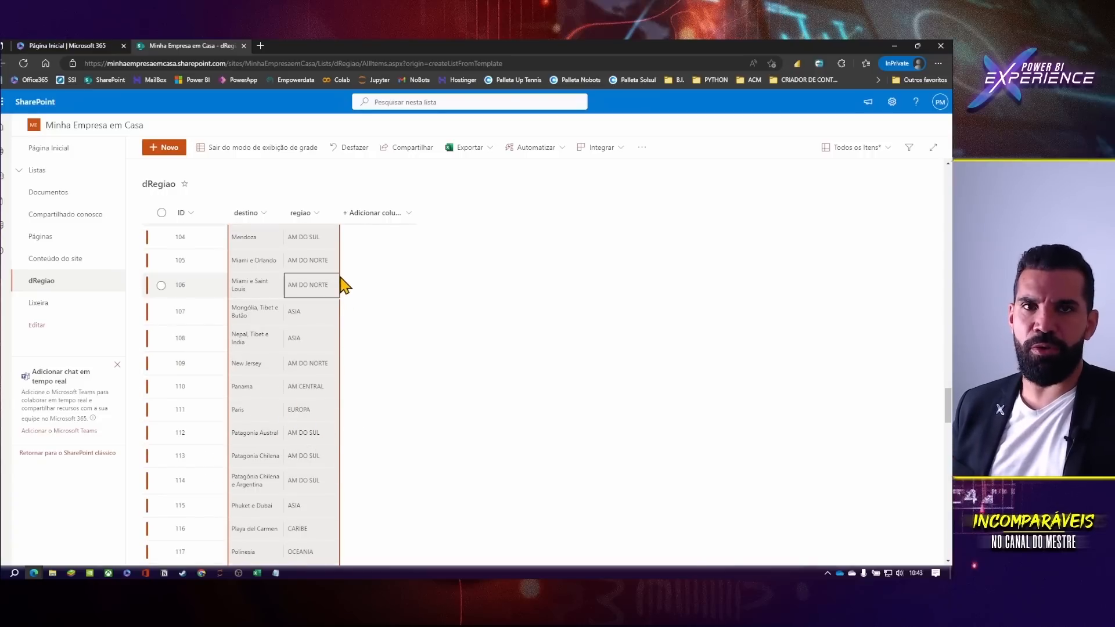
pyautogui.click(893, 104)
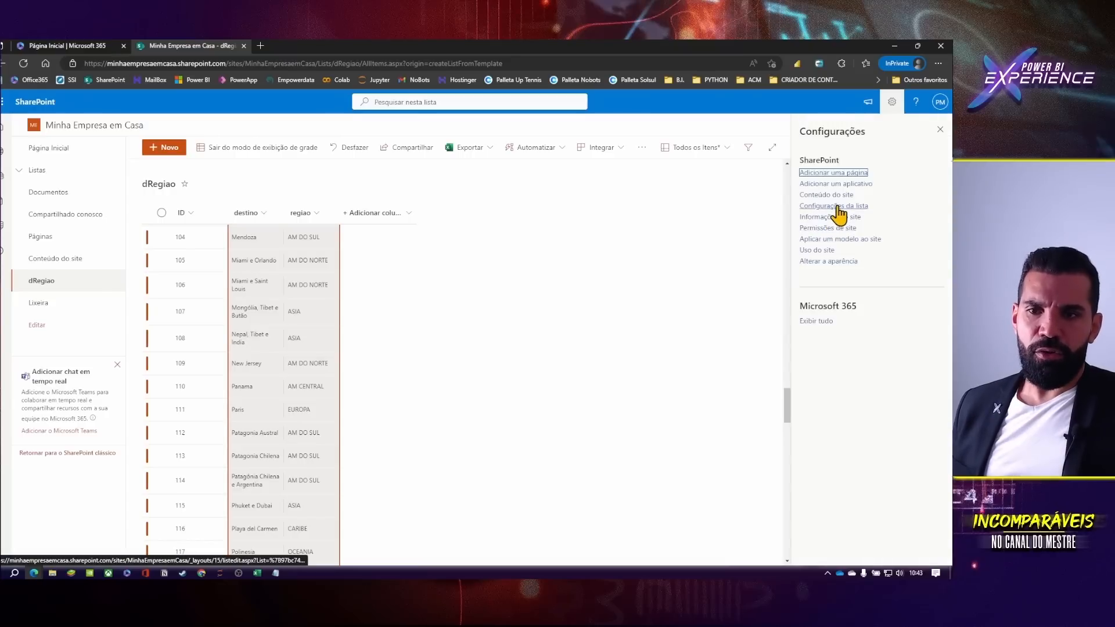
pyautogui.click(894, 105)
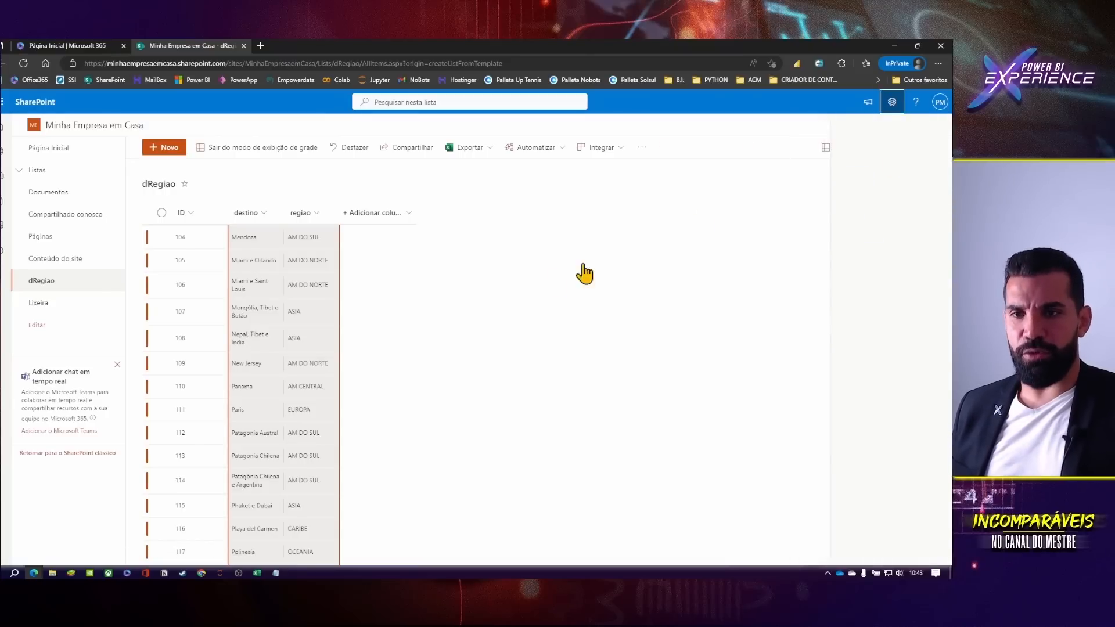
pyautogui.click(200, 435)
pyautogui.scroll(-10, 209, 456)
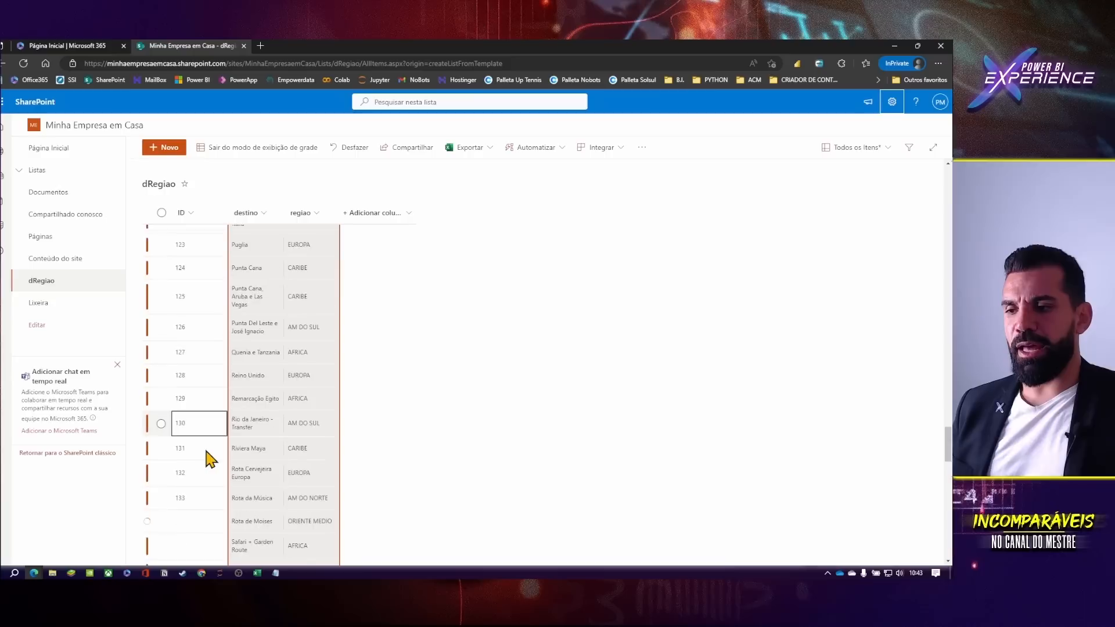
pyautogui.scroll(-1, 209, 455)
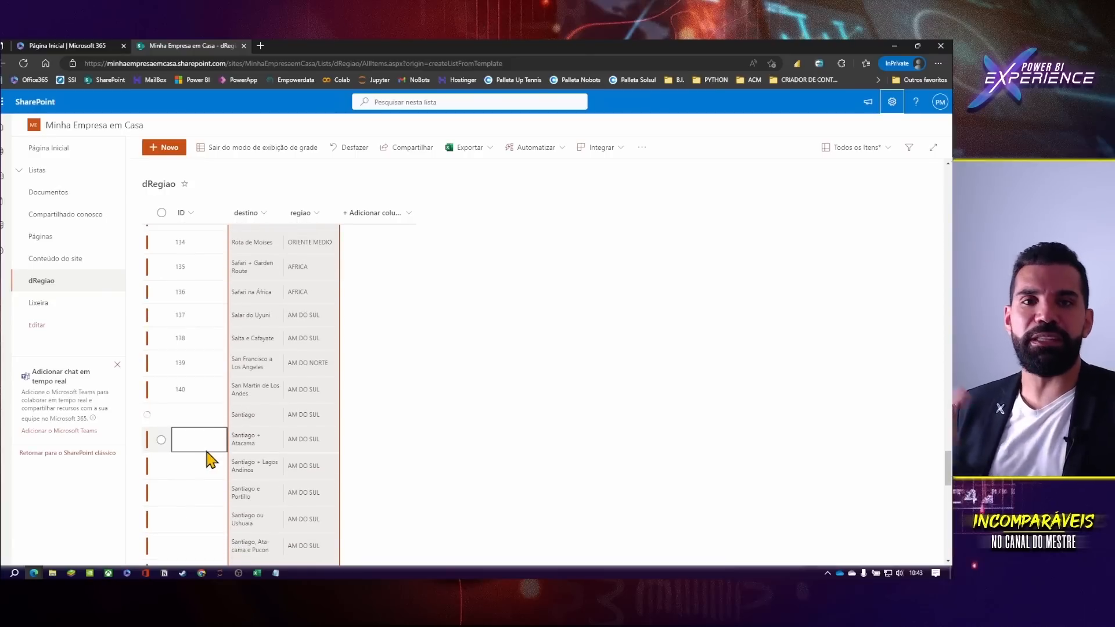
# - Switch to the Excel workbook and examine the dRegiao sheet's title, its destino and regiao headers, and the data rows below
pyautogui.click(256, 573)
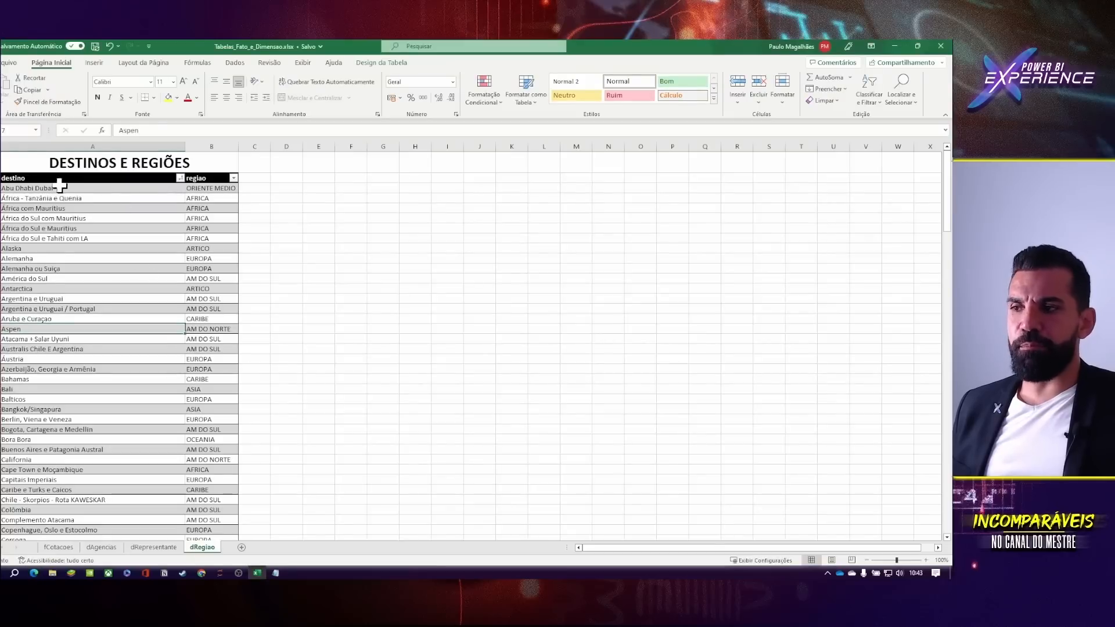
pyautogui.moveTo(110, 178); pyautogui.dragTo(220, 318)
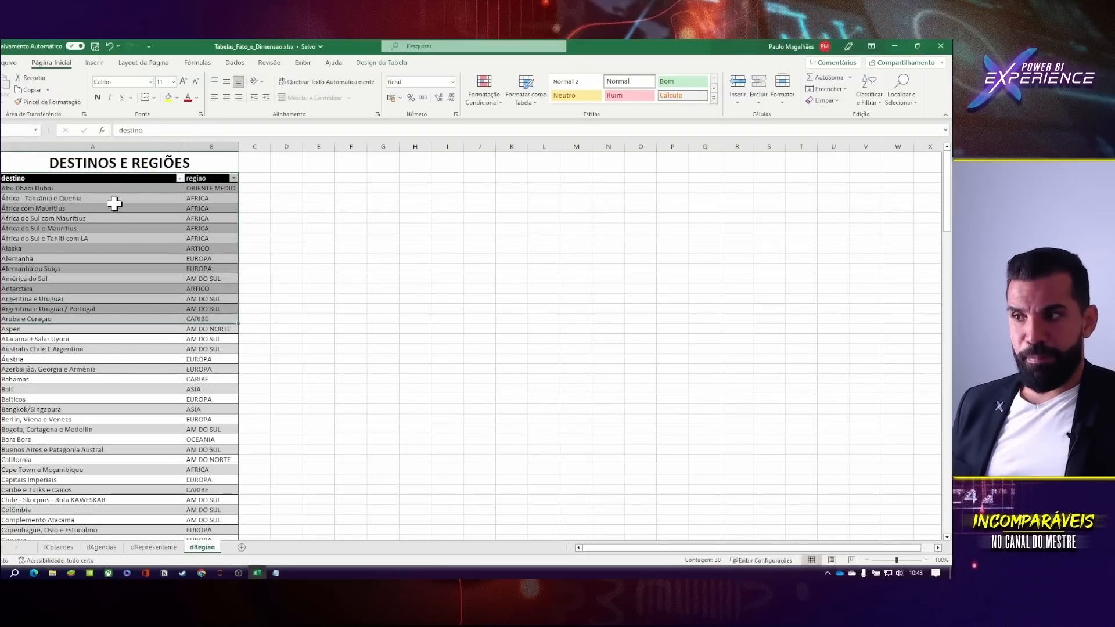
pyautogui.click(114, 215)
pyautogui.moveTo(95, 178); pyautogui.dragTo(127, 249)
pyautogui.click(126, 248)
pyautogui.moveTo(69, 177); pyautogui.dragTo(215, 219)
pyautogui.click(213, 259)
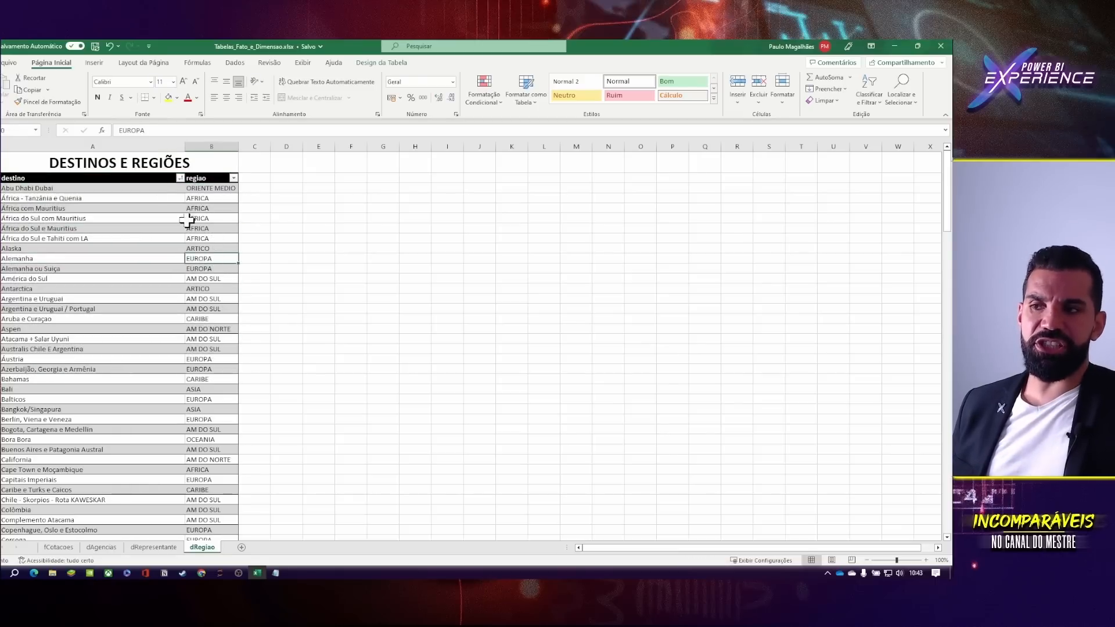
pyautogui.click(124, 166)
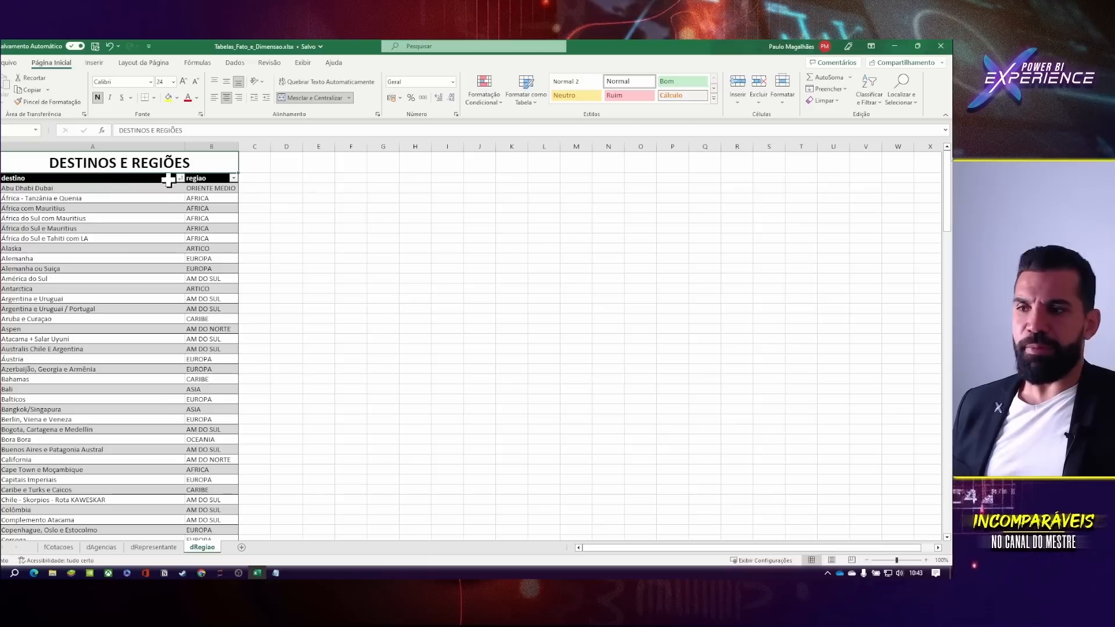
pyautogui.moveTo(134, 179); pyautogui.dragTo(209, 446)
pyautogui.click(152, 329)
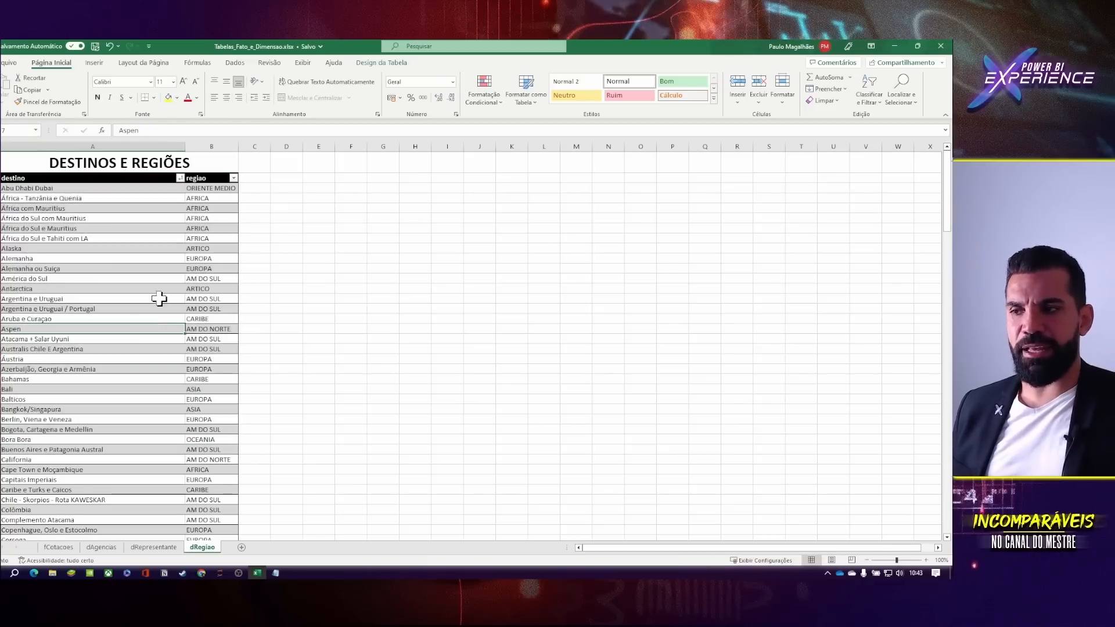
# - Switch back to SharePoint and check the dRegiao list through to its last pasted rows and IDs
pyautogui.hotkey('alt', 'Tab')
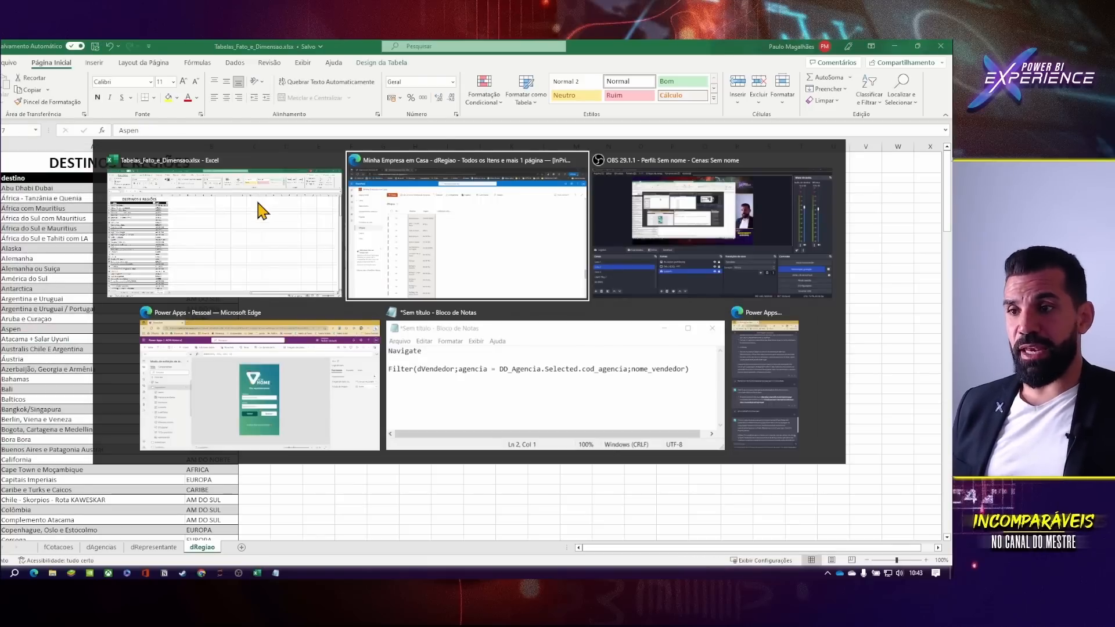
pyautogui.scroll(-15, 247, 380)
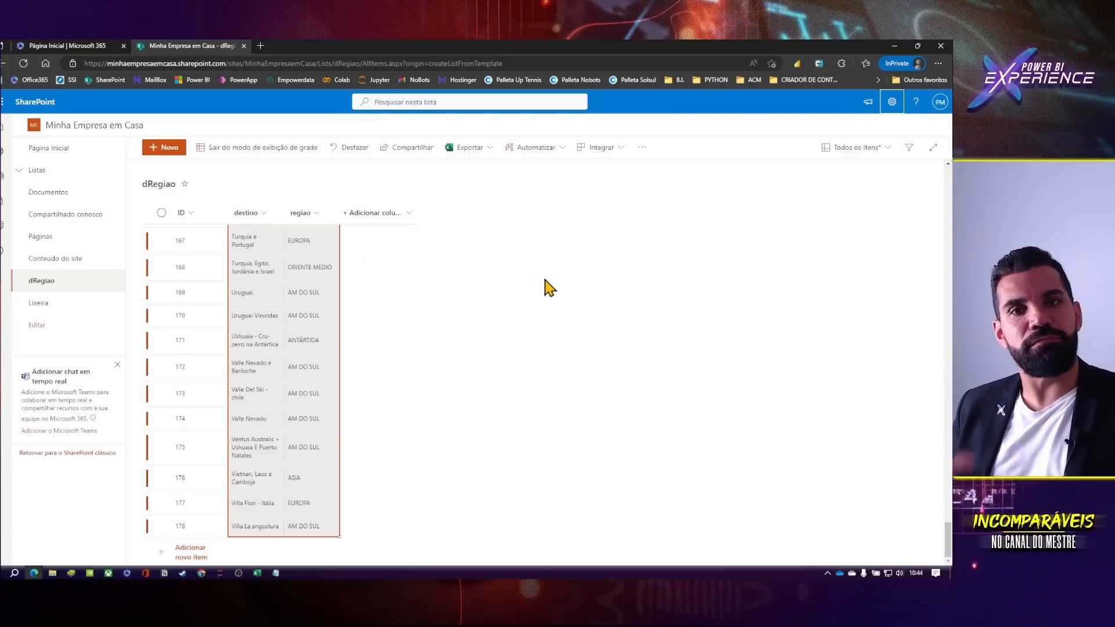
pyautogui.scroll(15, 386, 301)
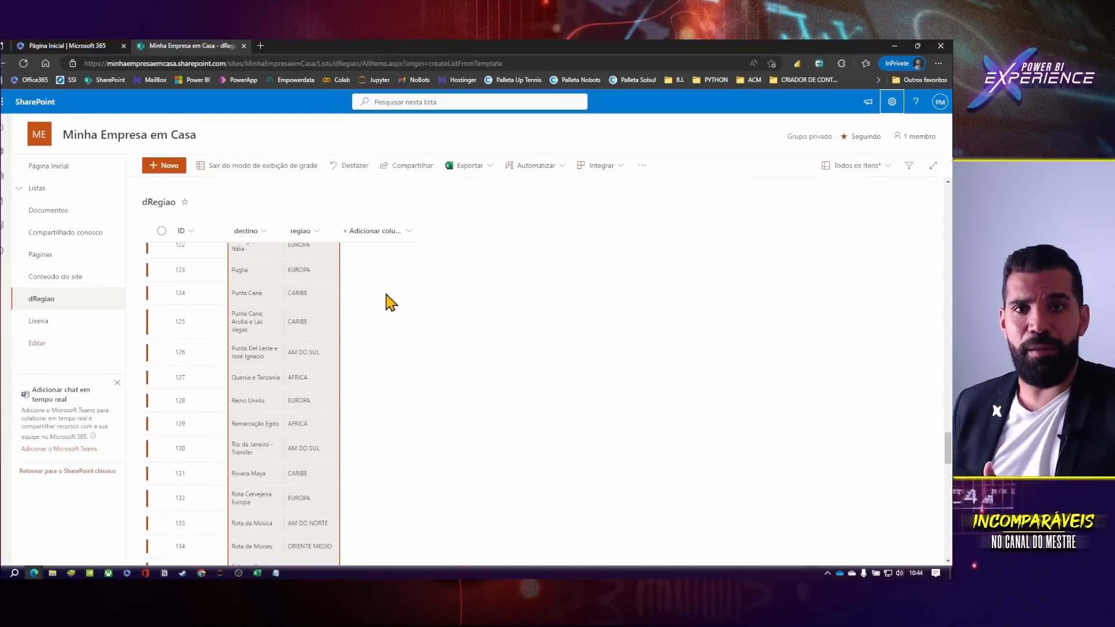
pyautogui.scroll(-5, 346, 316)
pyautogui.scroll(-9, 343, 324)
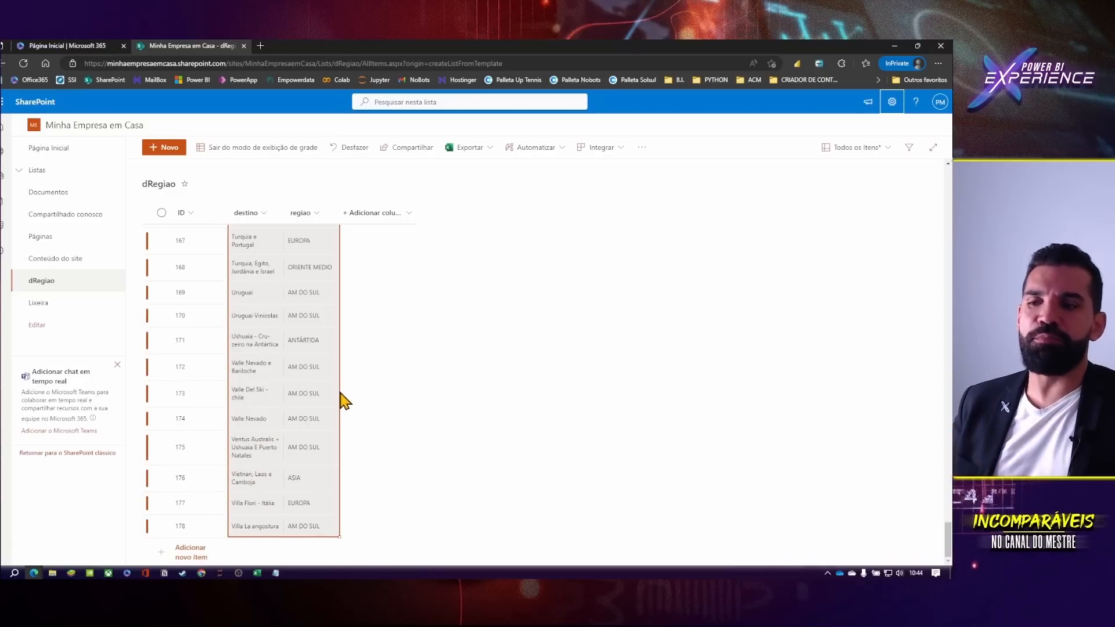
pyautogui.scroll(6, 278, 400)
pyautogui.scroll(-6, 278, 404)
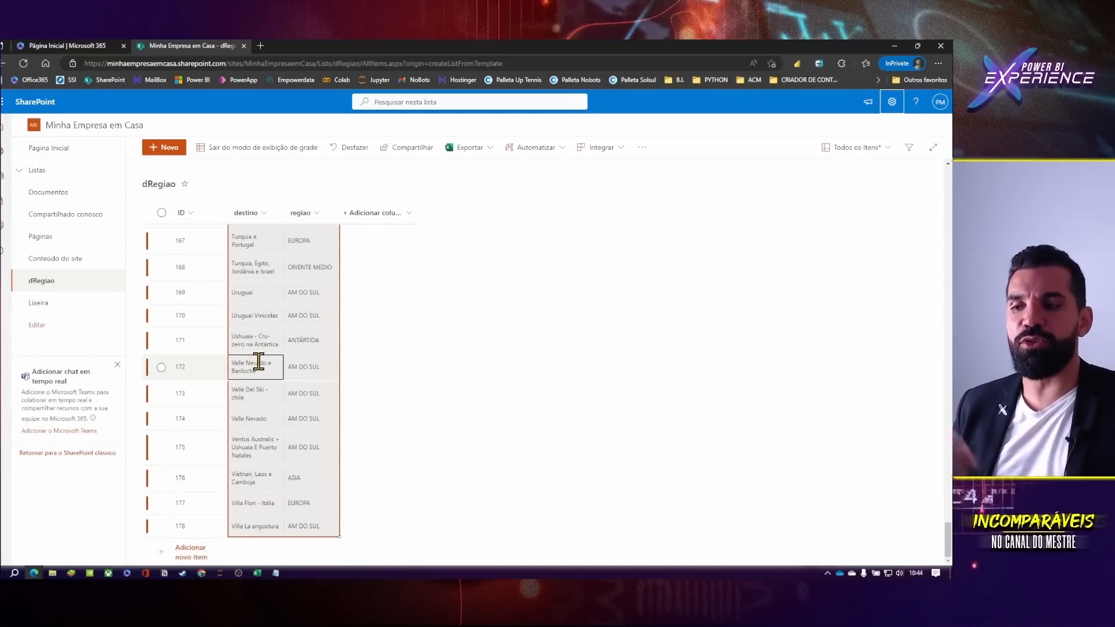
# - Inspect the ID and ID_Cot cells in the last row of the workbook's fCotacoes sheet and return to SharePoint
pyautogui.click(257, 573)
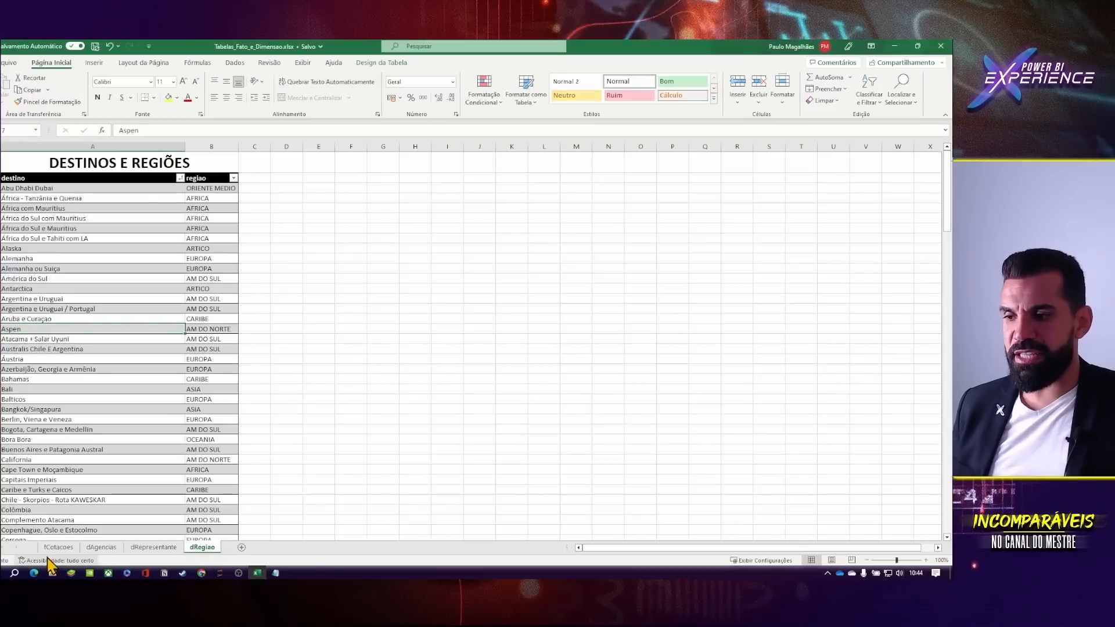
pyautogui.click(58, 547)
pyautogui.click(23, 485)
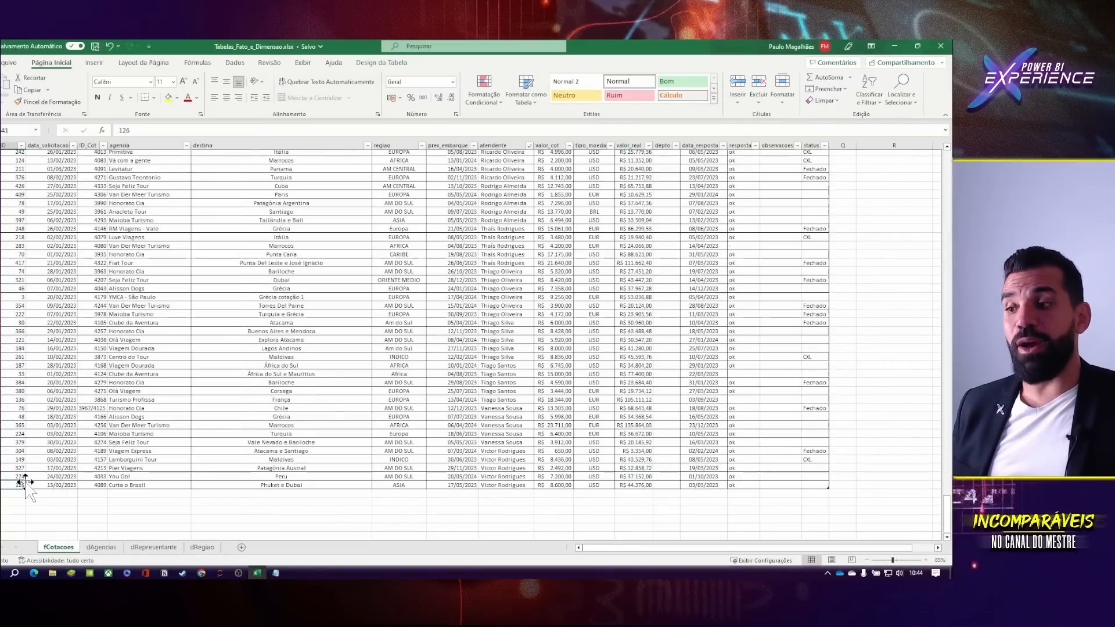
pyautogui.press('Right')
pyautogui.press('Right')
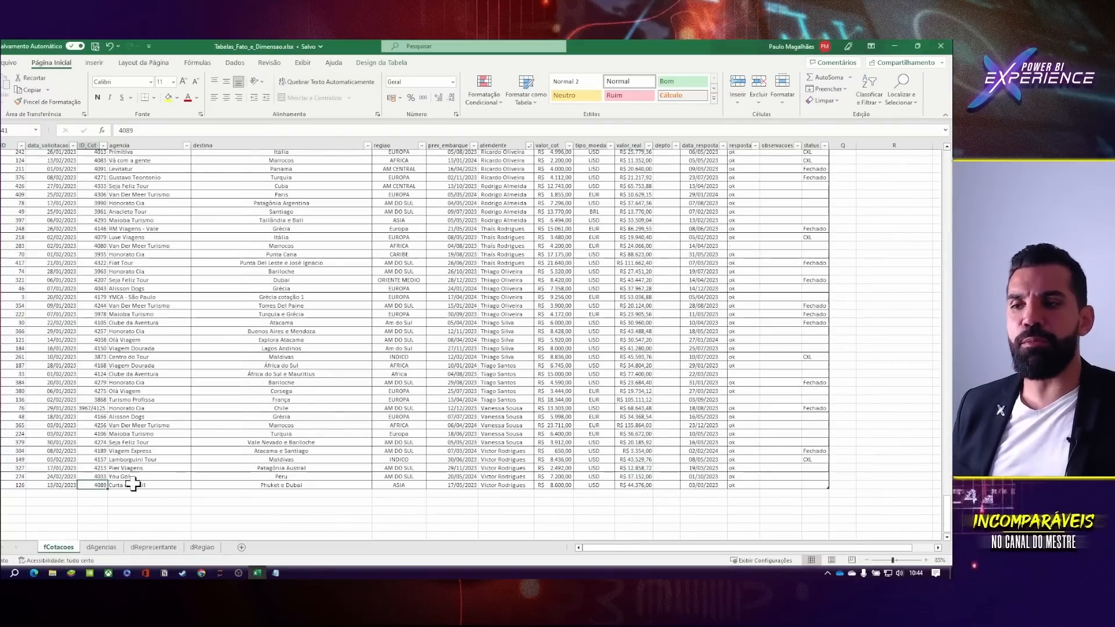
pyautogui.click(894, 46)
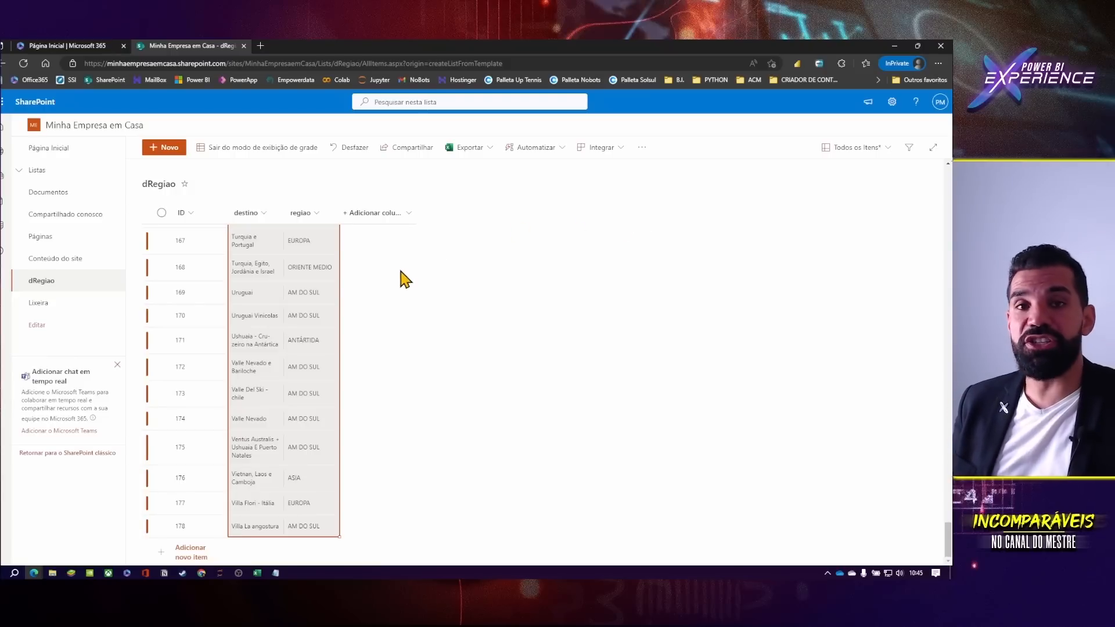
# - Deselect and reselect the ID column in the dRegiao view's column settings and apply the view
pyautogui.click(184, 359)
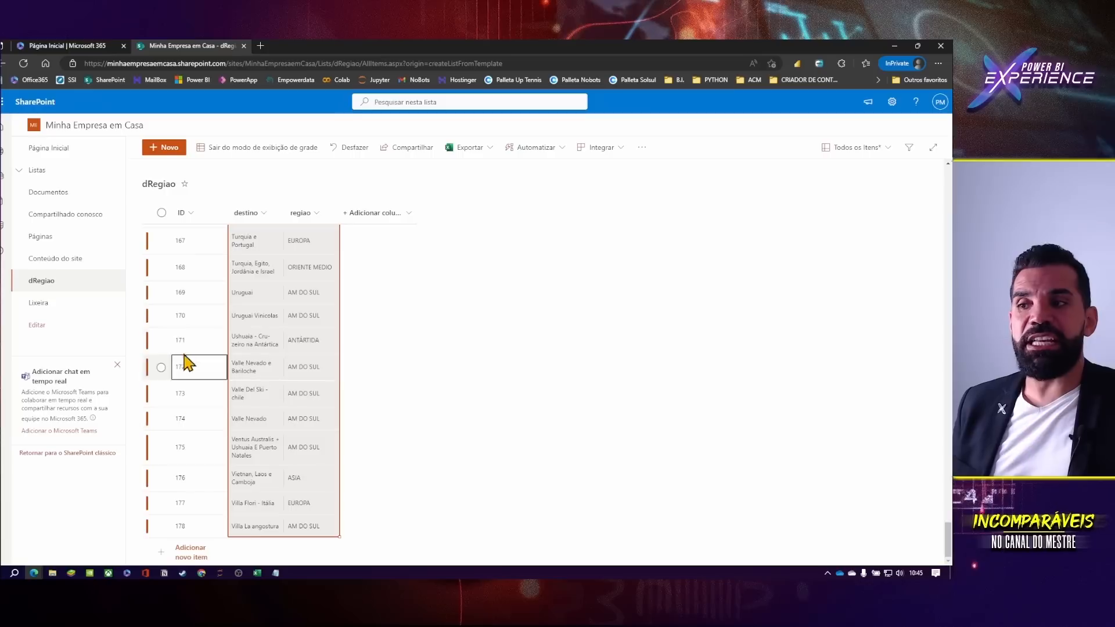
pyautogui.click(192, 213)
pyautogui.moveTo(325, 314)
pyautogui.click(383, 388)
pyautogui.click(806, 221)
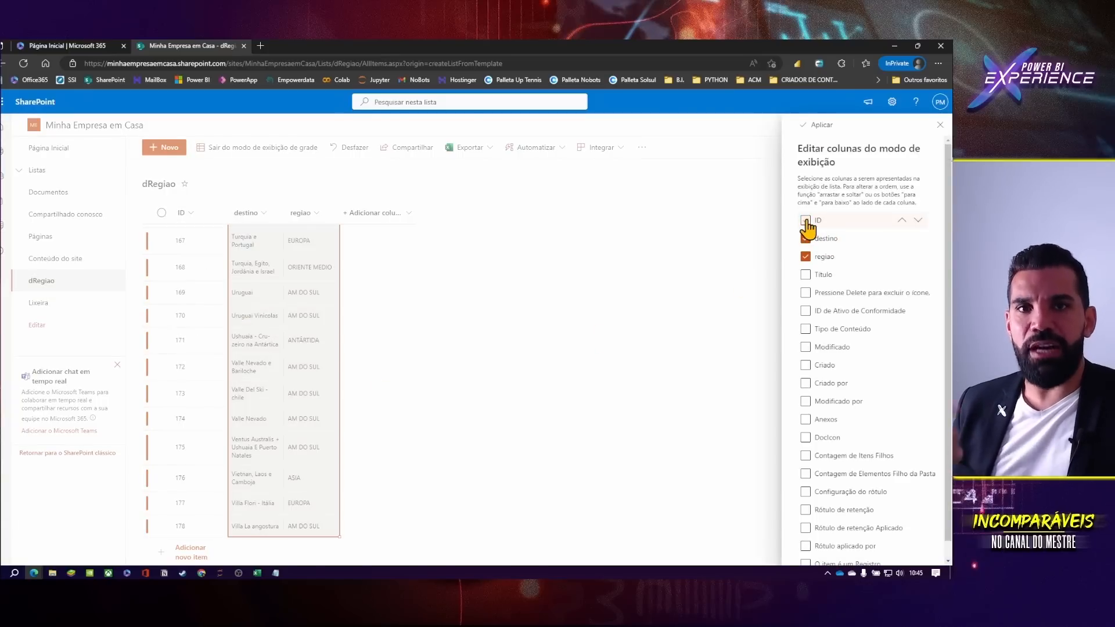
pyautogui.click(806, 221)
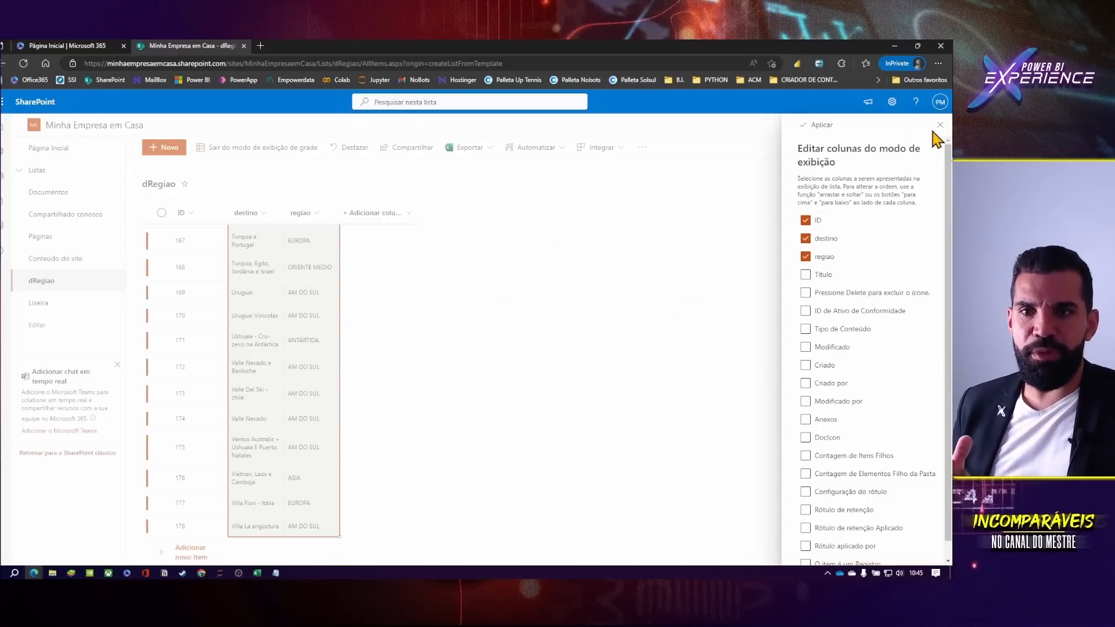
pyautogui.click(819, 124)
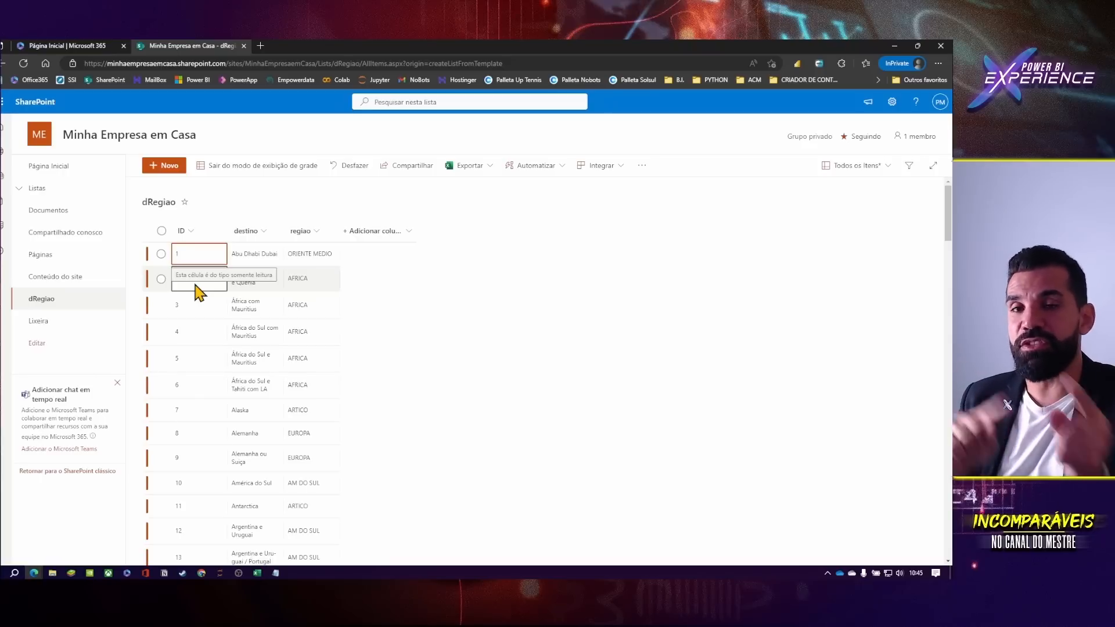
# - Look over the dRegiao rows and exit the list's grid editing view
pyautogui.scroll(-2, 301, 303)
pyautogui.scroll(2, 301, 303)
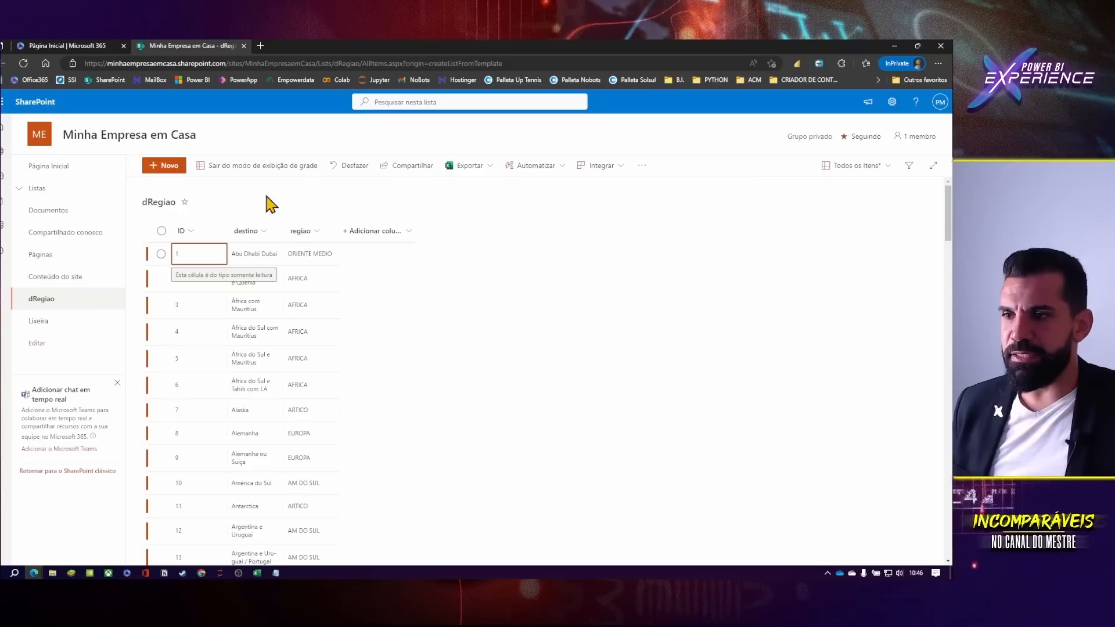
pyautogui.click(279, 182)
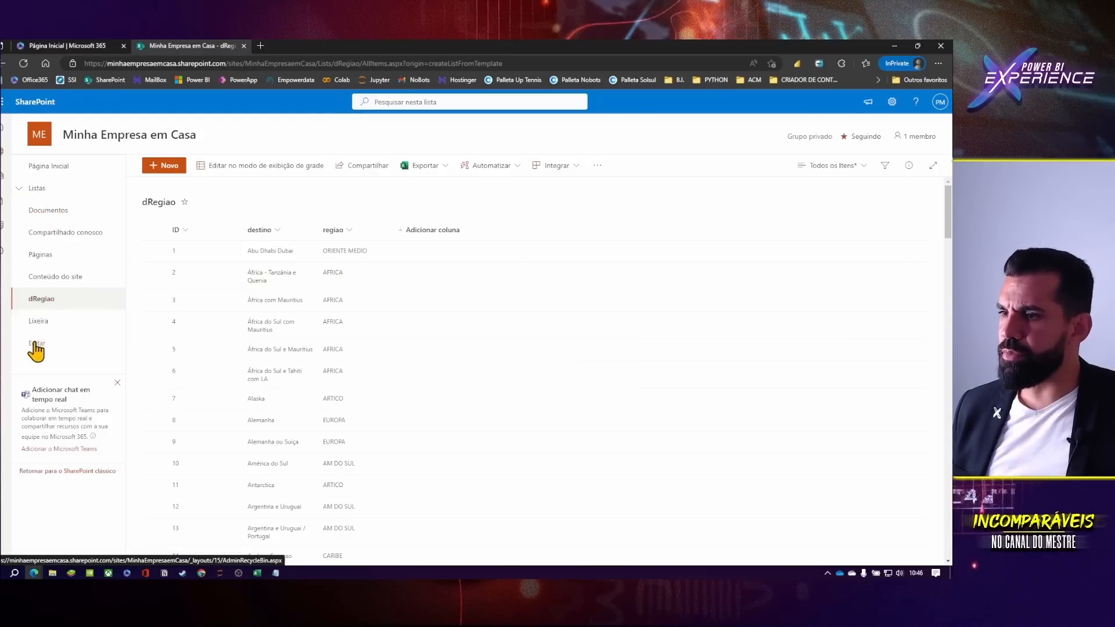
# - Move dRegiao under Listas in the site navigation, save the navigation and check the Listas group's entries
pyautogui.click(19, 188)
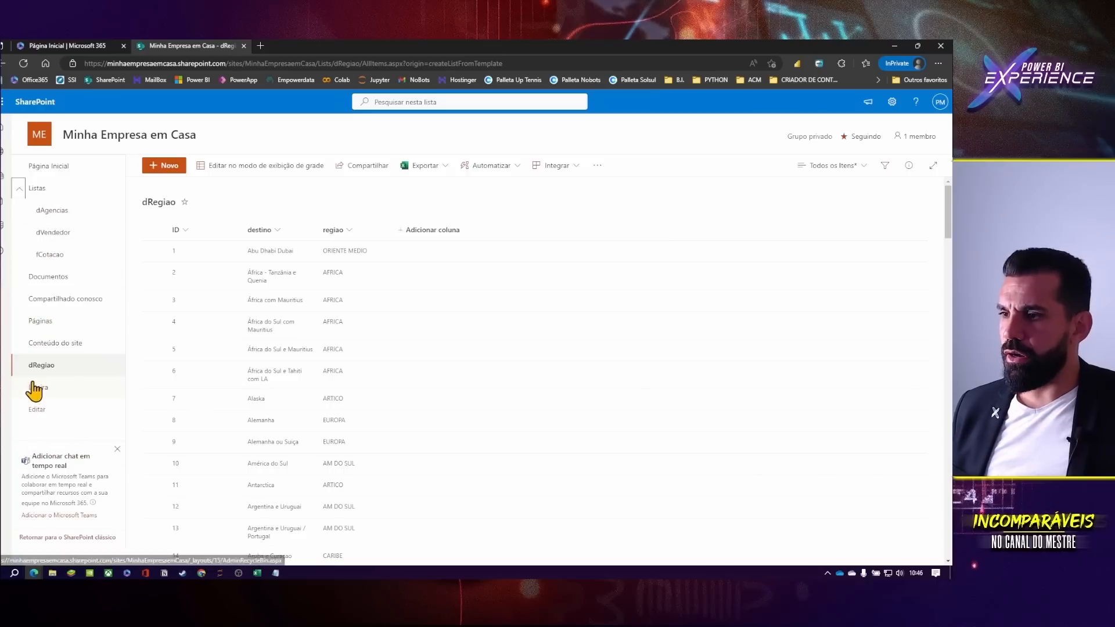
pyautogui.click(37, 410)
pyautogui.moveTo(36, 343); pyautogui.dragTo(54, 227)
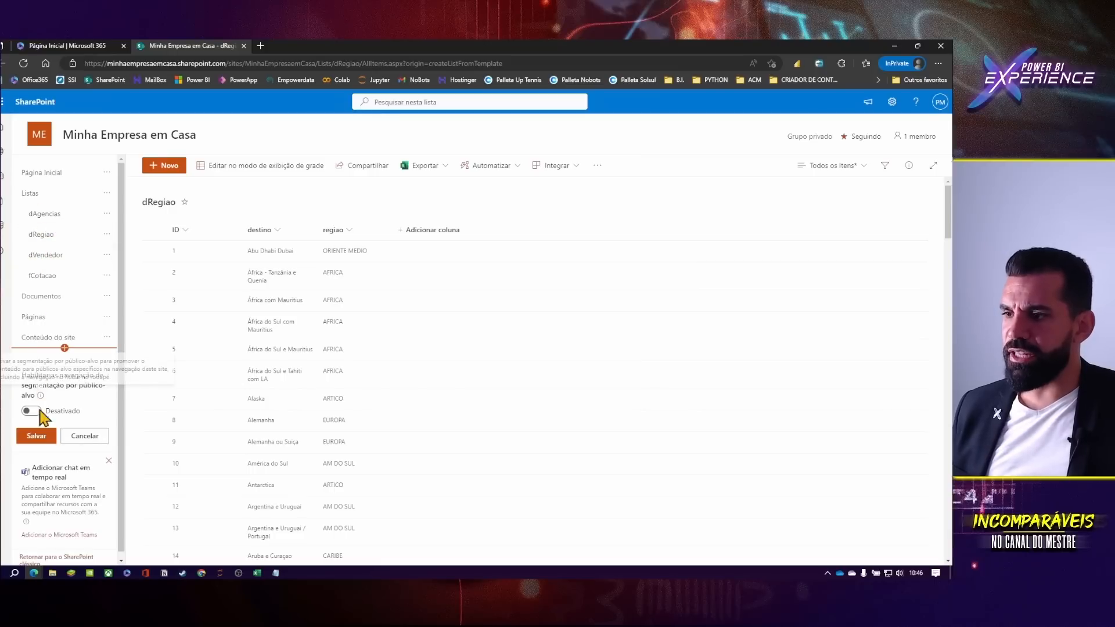
pyautogui.click(36, 435)
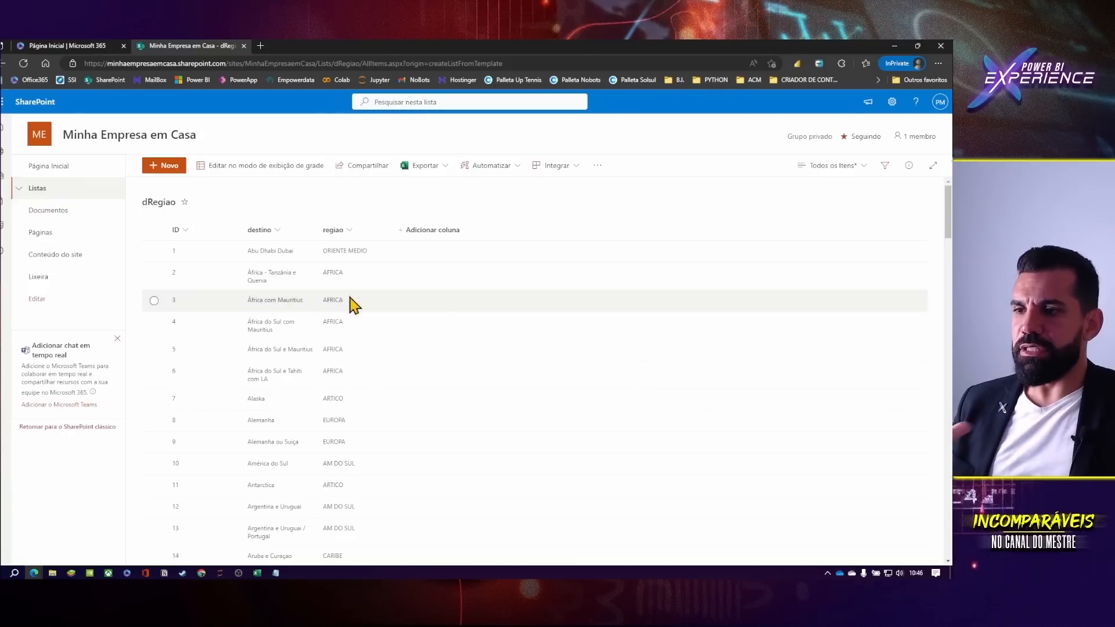
pyautogui.click(19, 190)
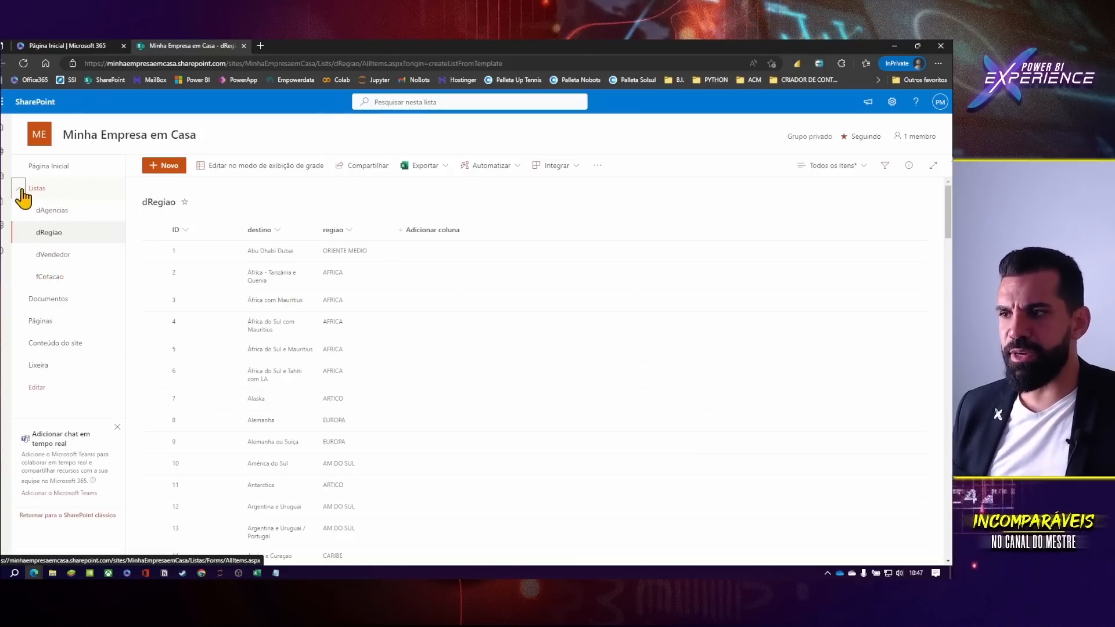
pyautogui.click(20, 192)
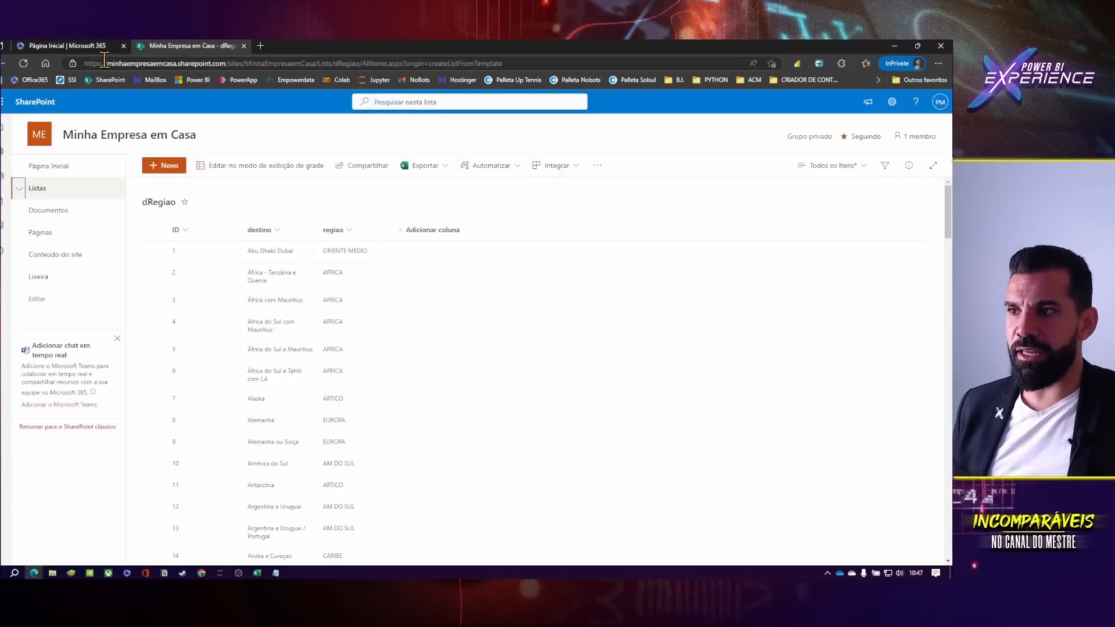
# - Switch to the Microsoft 365 home page and launch Power Apps from its app list
pyautogui.click(77, 49)
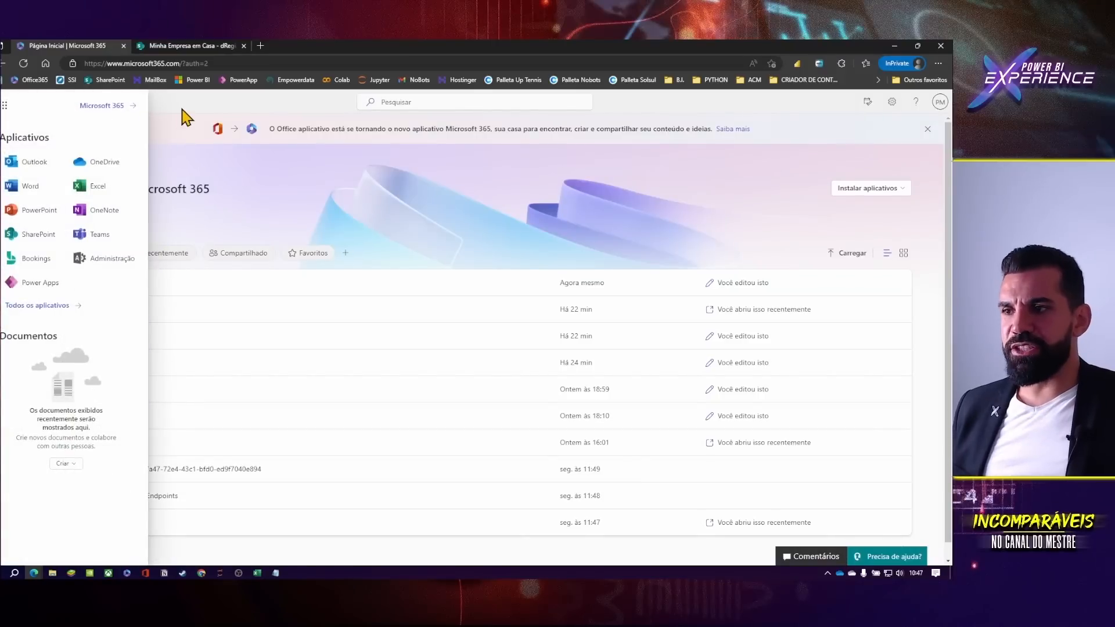
pyautogui.click(5, 103)
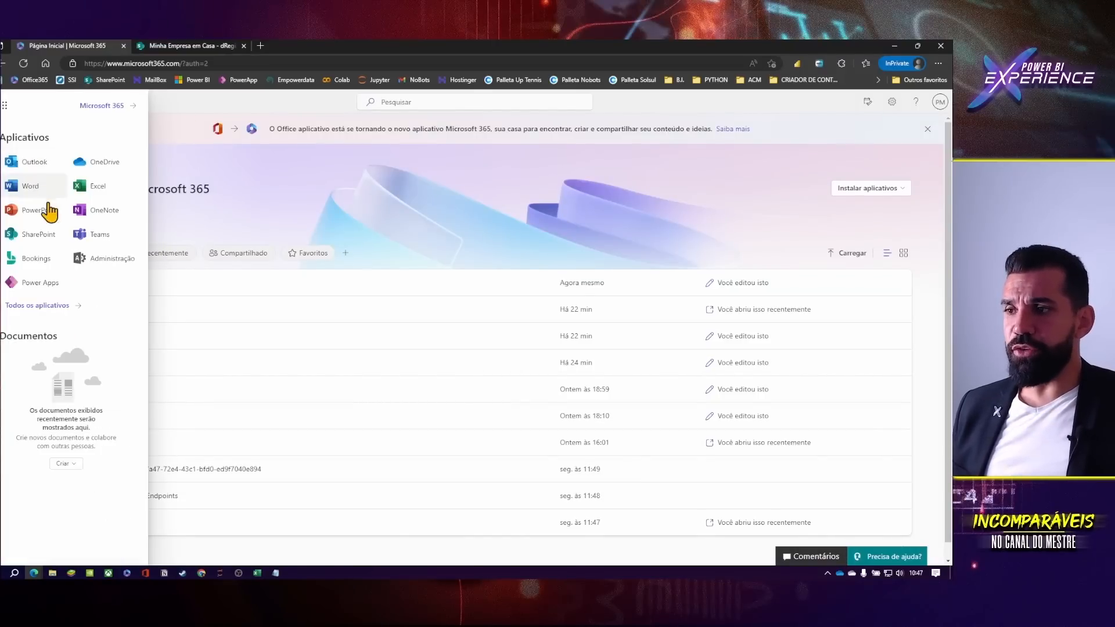
pyautogui.click(37, 284)
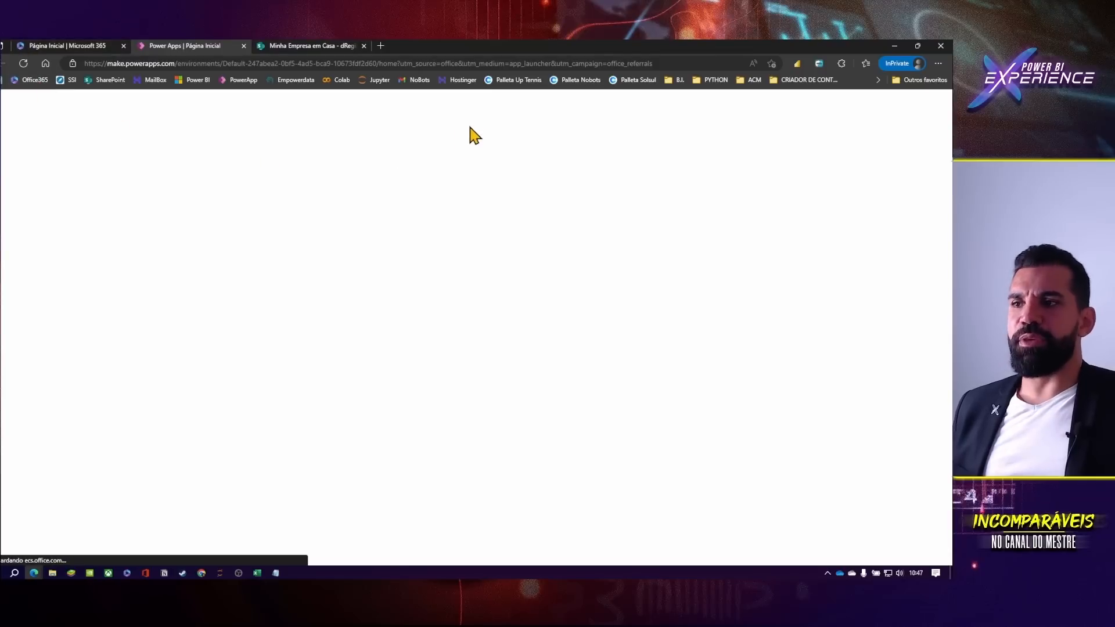
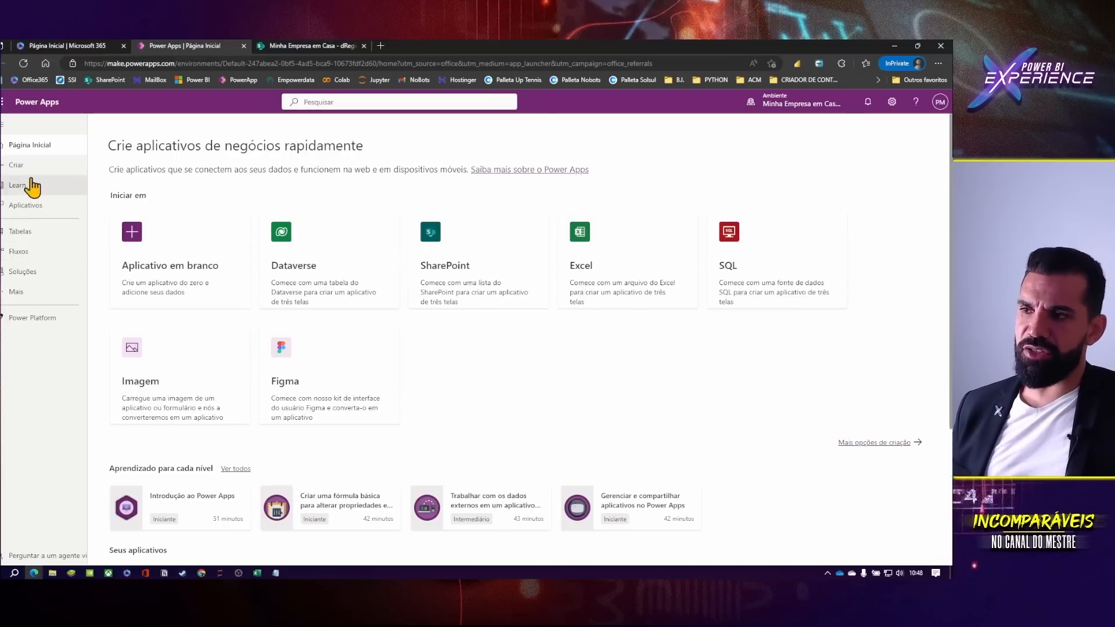
# - Examine the Power Apps Aplicativos, Learn, Criar and home pages and the additional navigation items
pyautogui.click(39, 214)
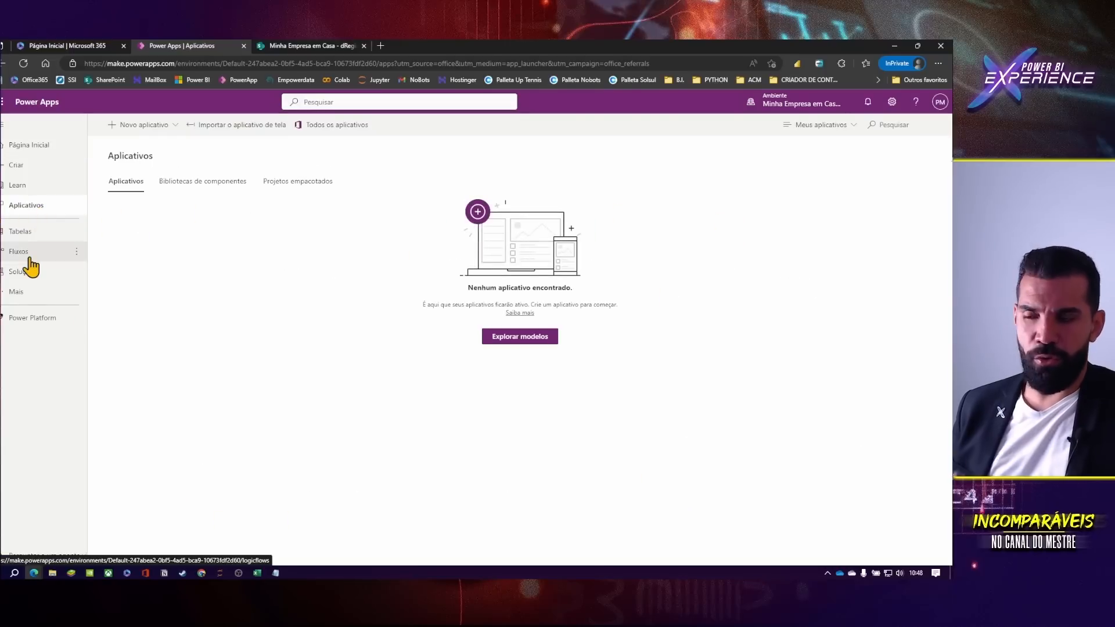
pyautogui.click(36, 186)
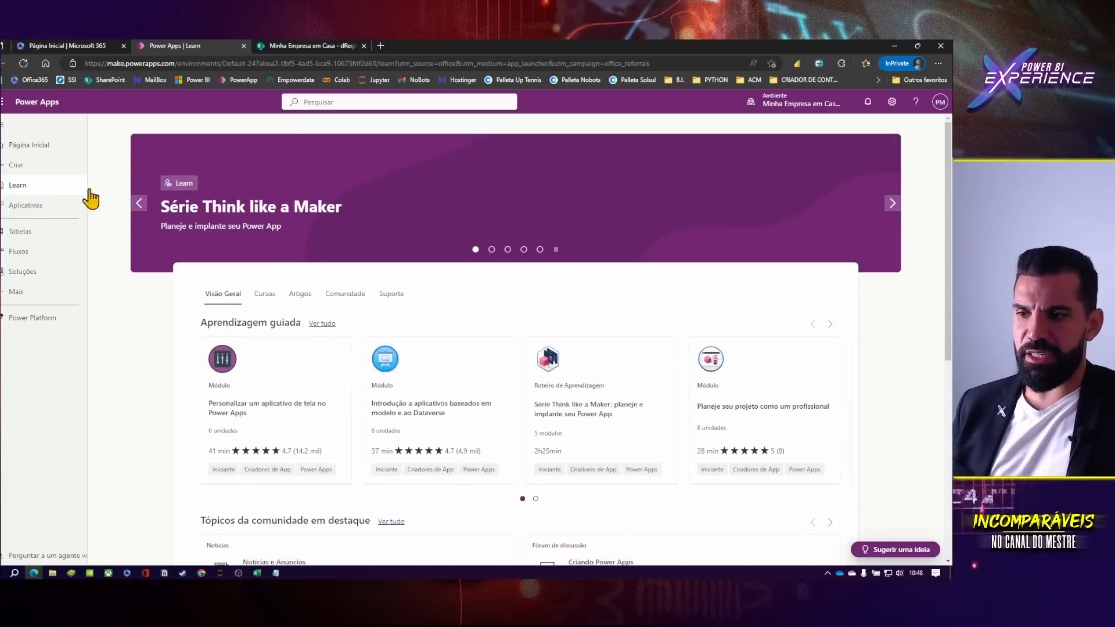
pyautogui.click(26, 164)
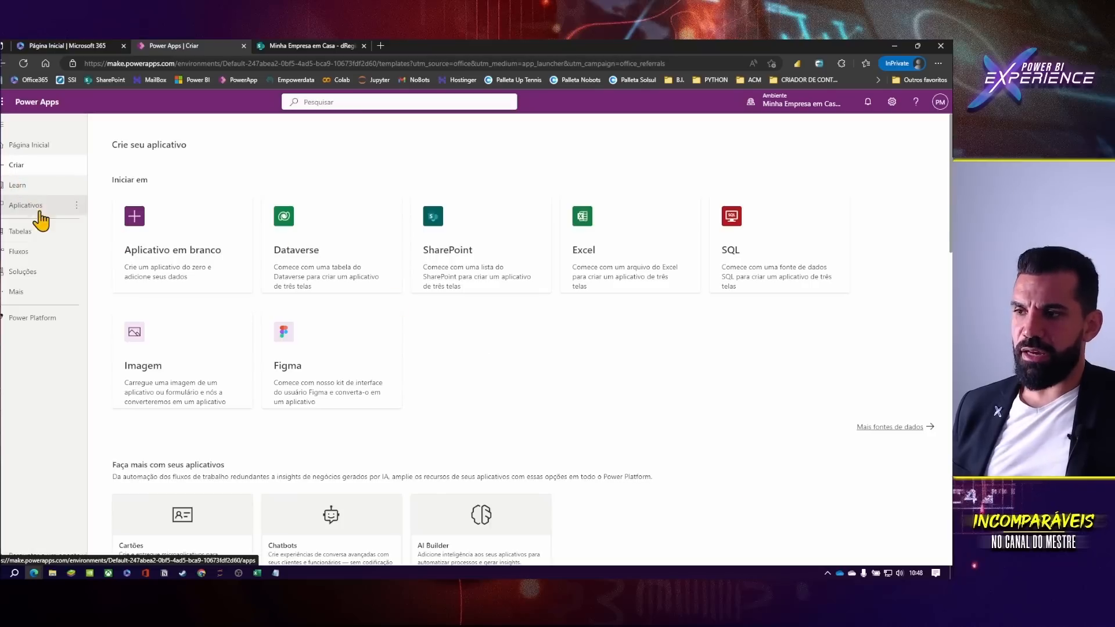
pyautogui.click(15, 150)
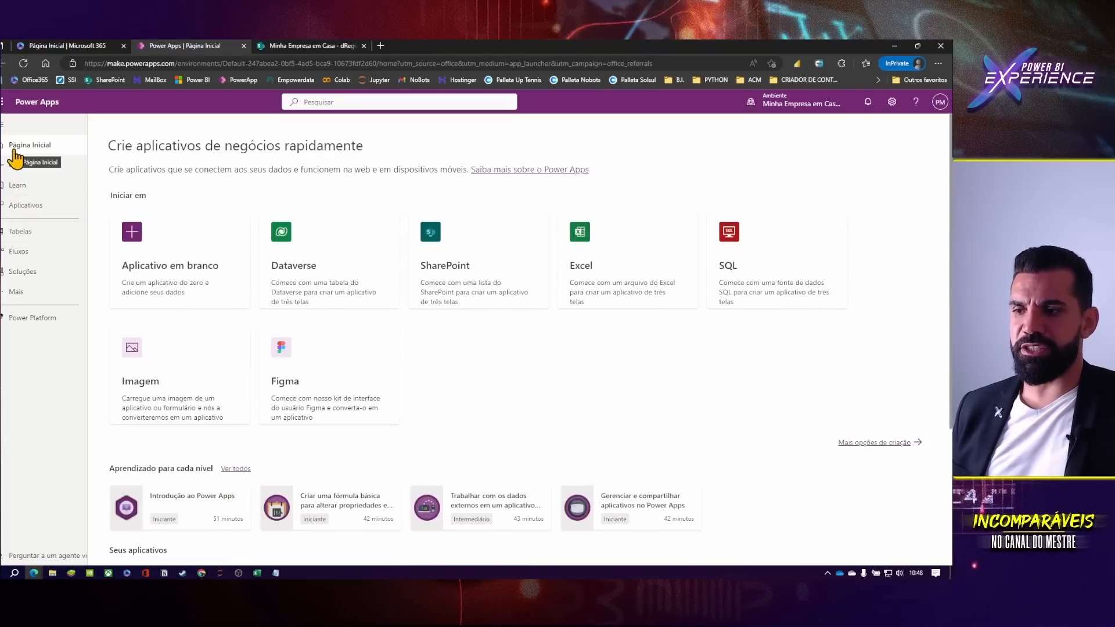
pyautogui.click(16, 293)
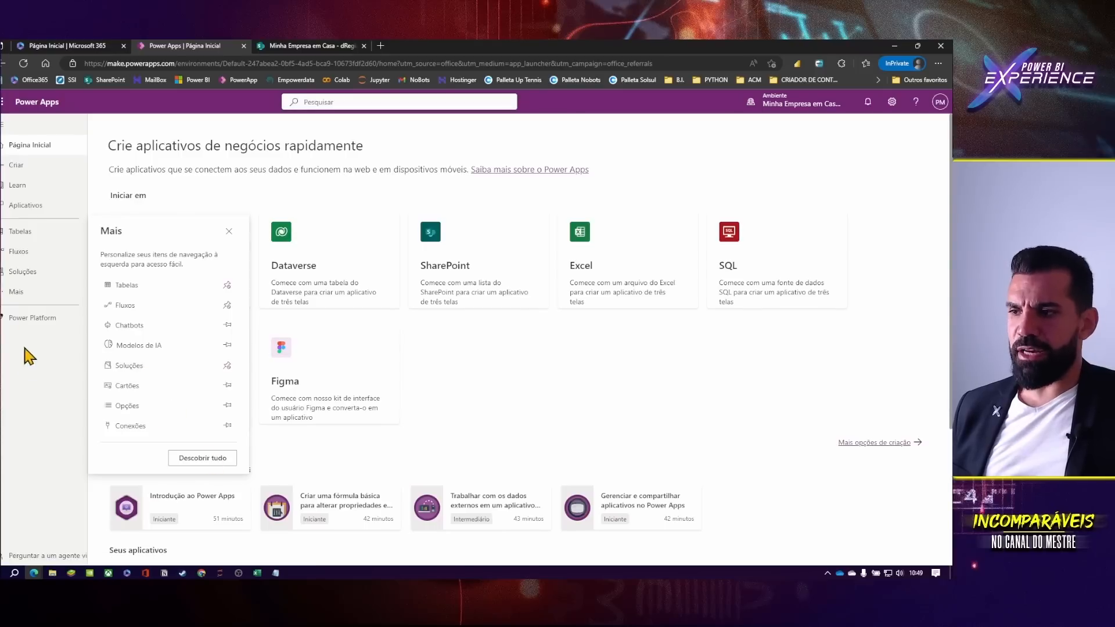
# - Create a blank canvas app named Maga Tour Operadora in the Telefone format
pyautogui.click(9, 167)
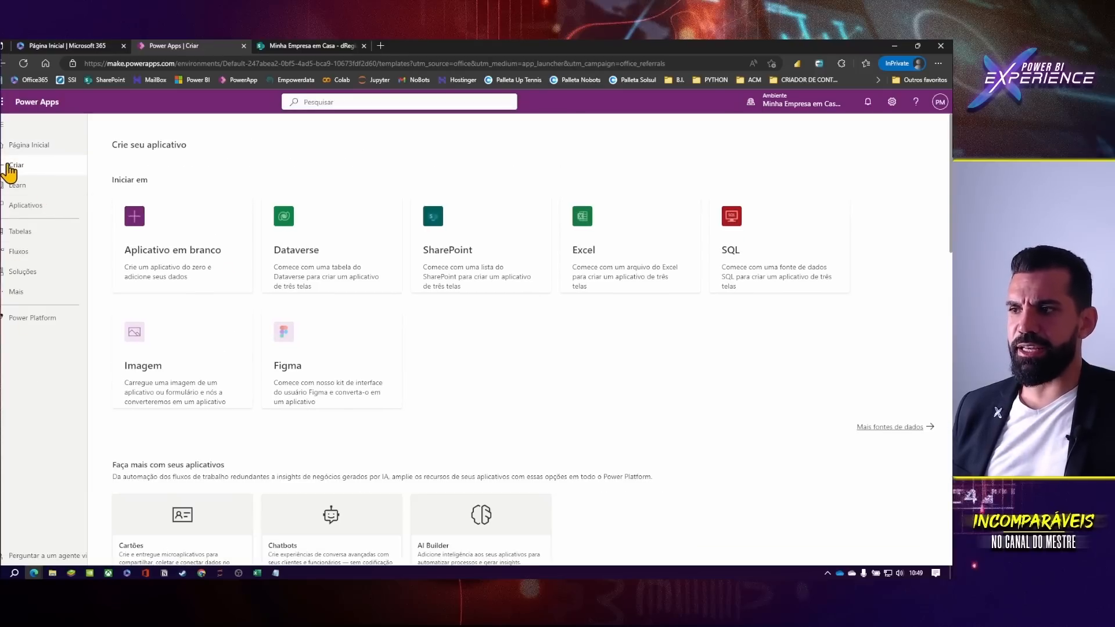
pyautogui.click(148, 256)
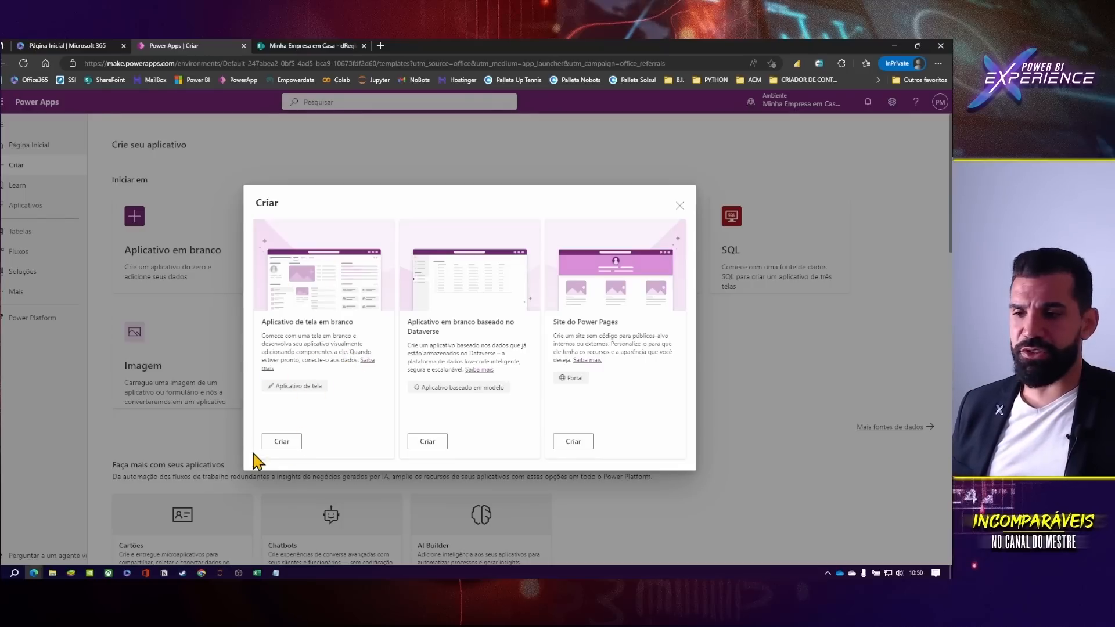
pyautogui.click(281, 442)
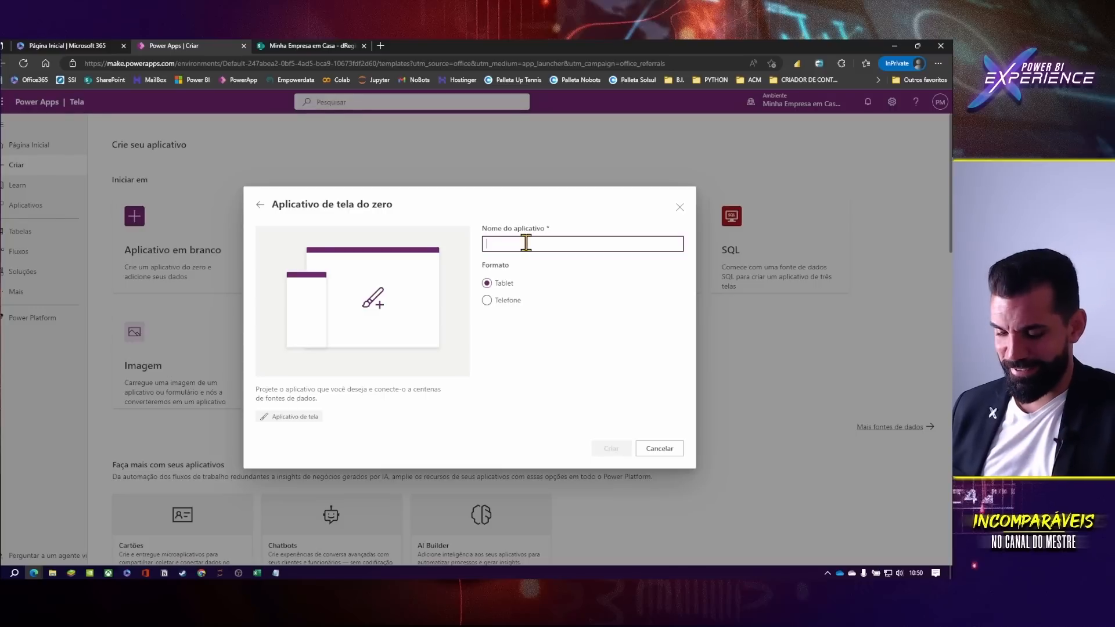
pyautogui.write('Maga Tour')
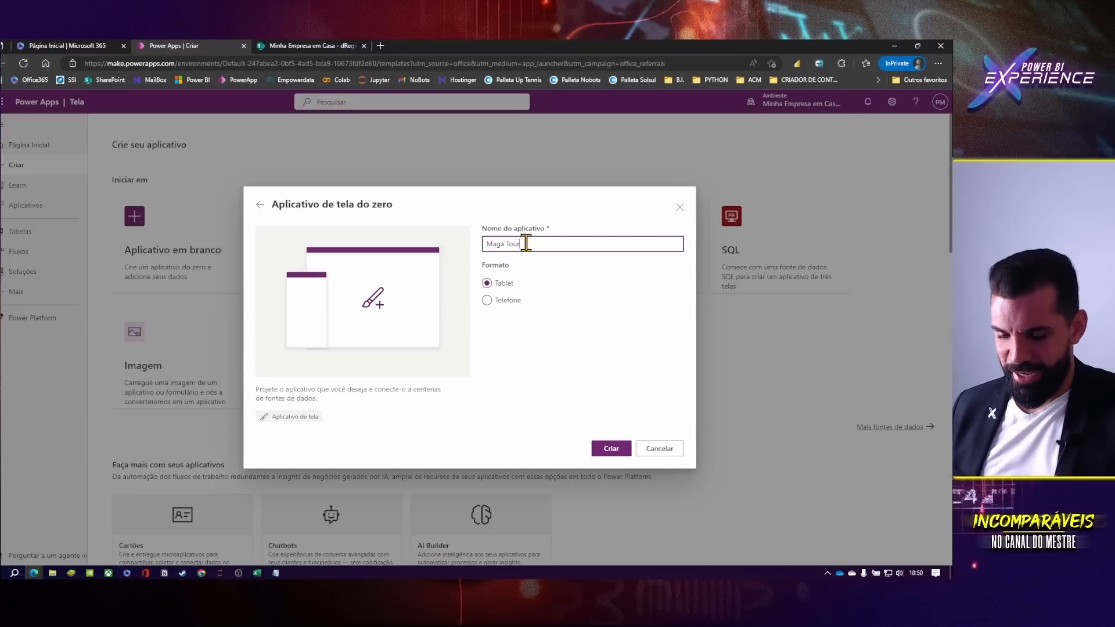
pyautogui.write(' Operadora')
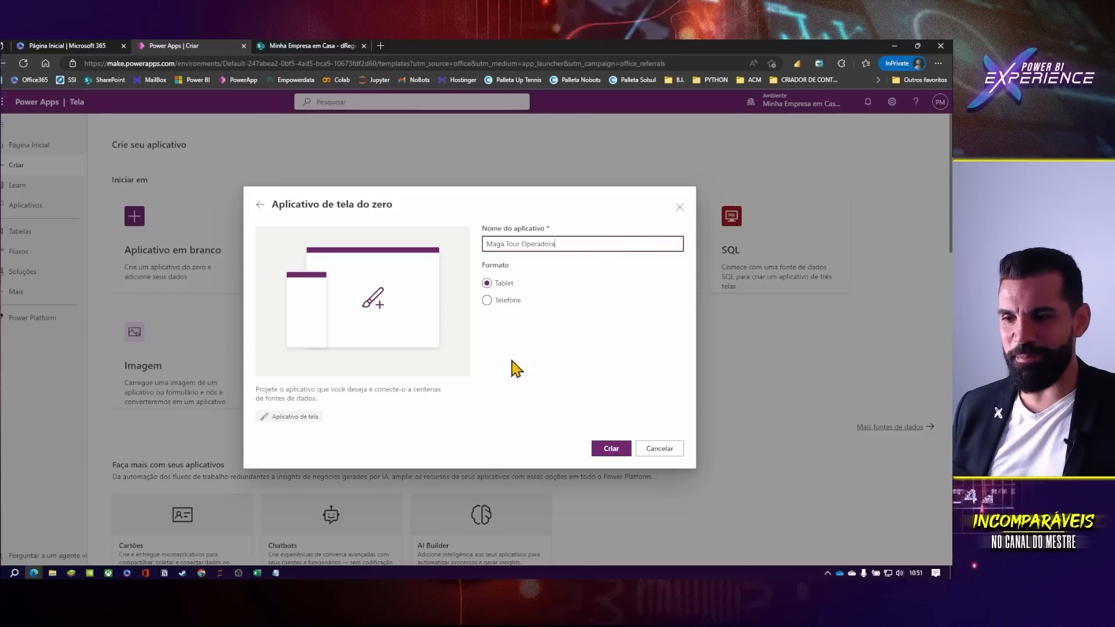
pyautogui.click(486, 300)
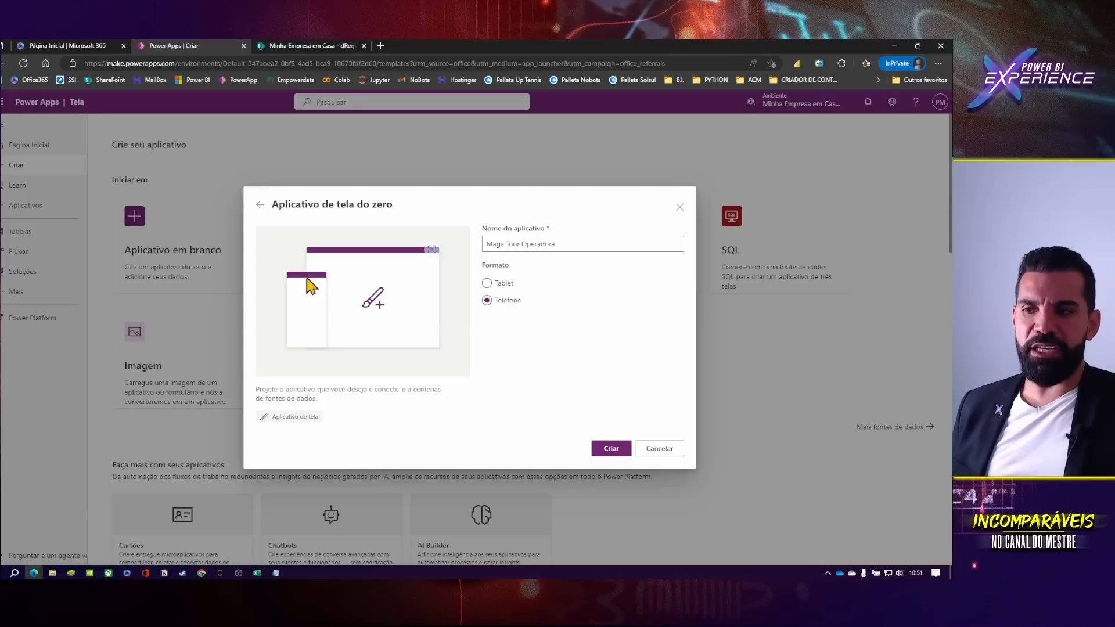
pyautogui.click(609, 450)
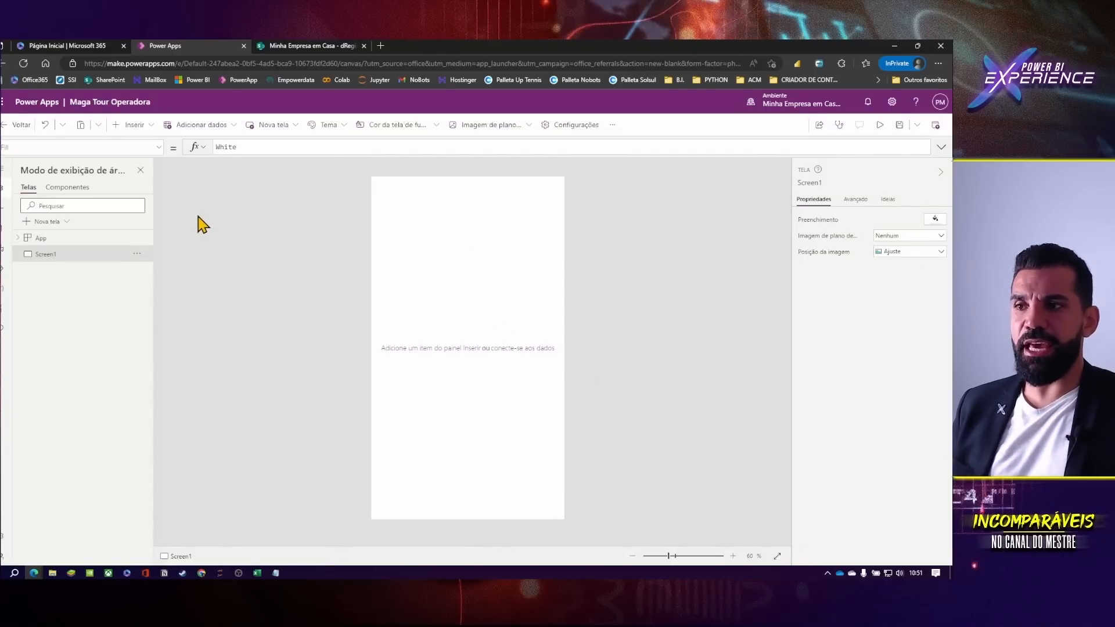
# - Show the app editor full screen with its side navigation expanded, and inspect the App object and Screen1 properties
pyautogui.press('F11')
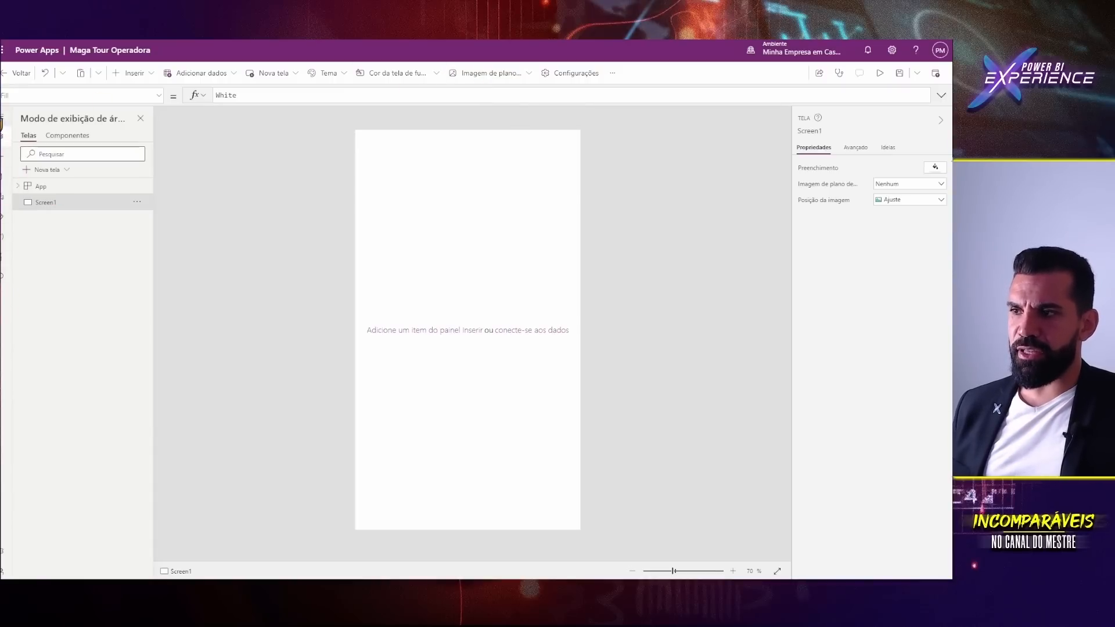
pyautogui.click(3, 122)
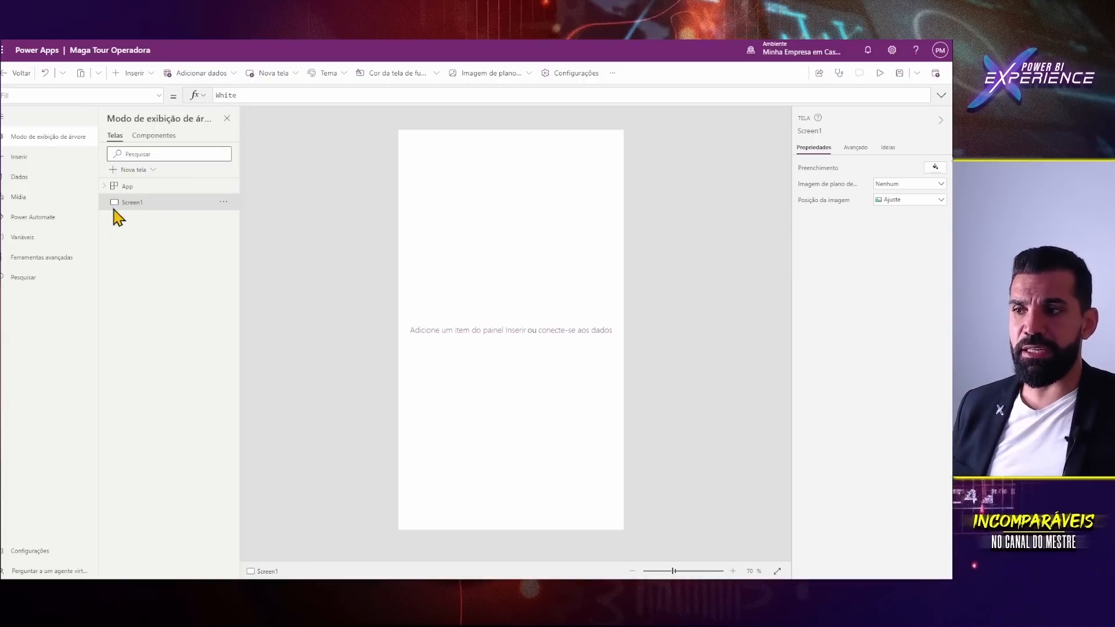
pyautogui.click(143, 188)
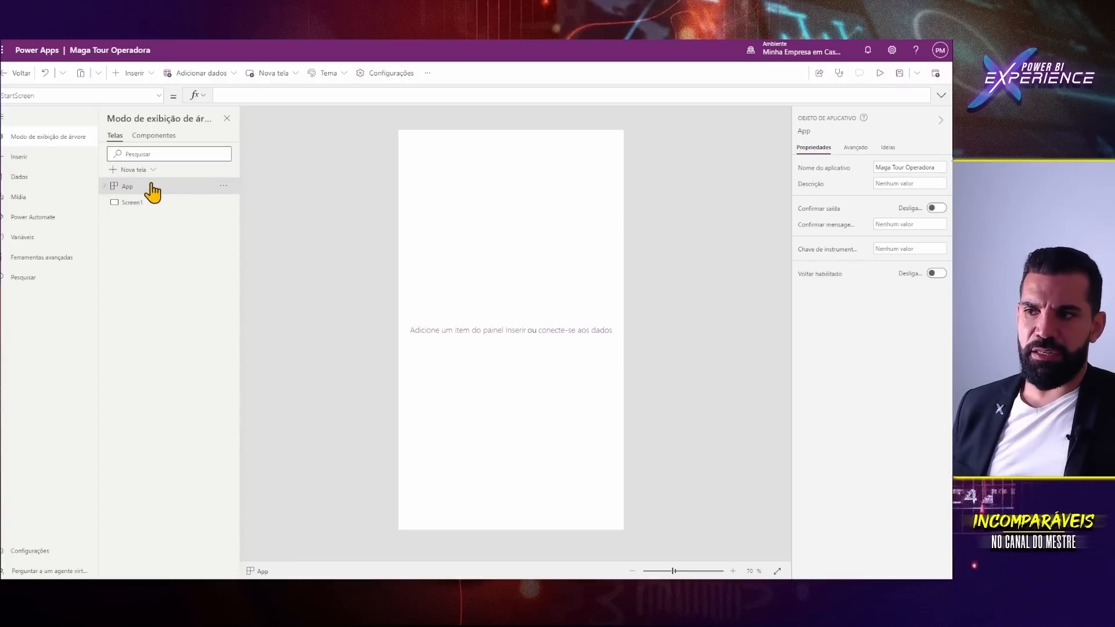
pyautogui.click(131, 204)
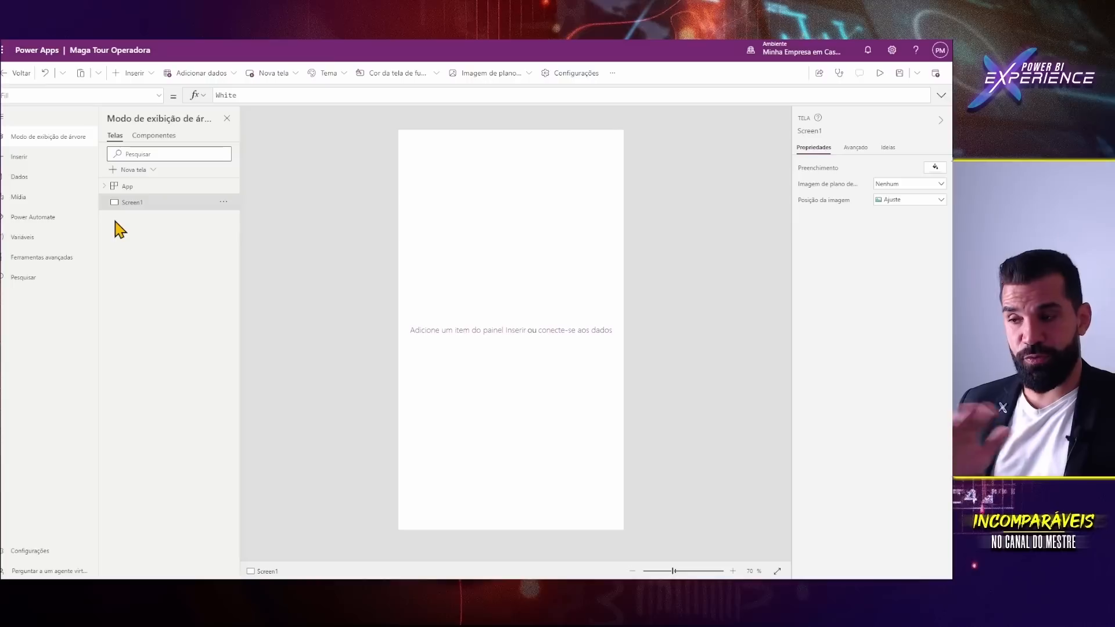
# - Rename Screen1 to RequestScreen in the tree view
pyautogui.doubleClick(137, 202)
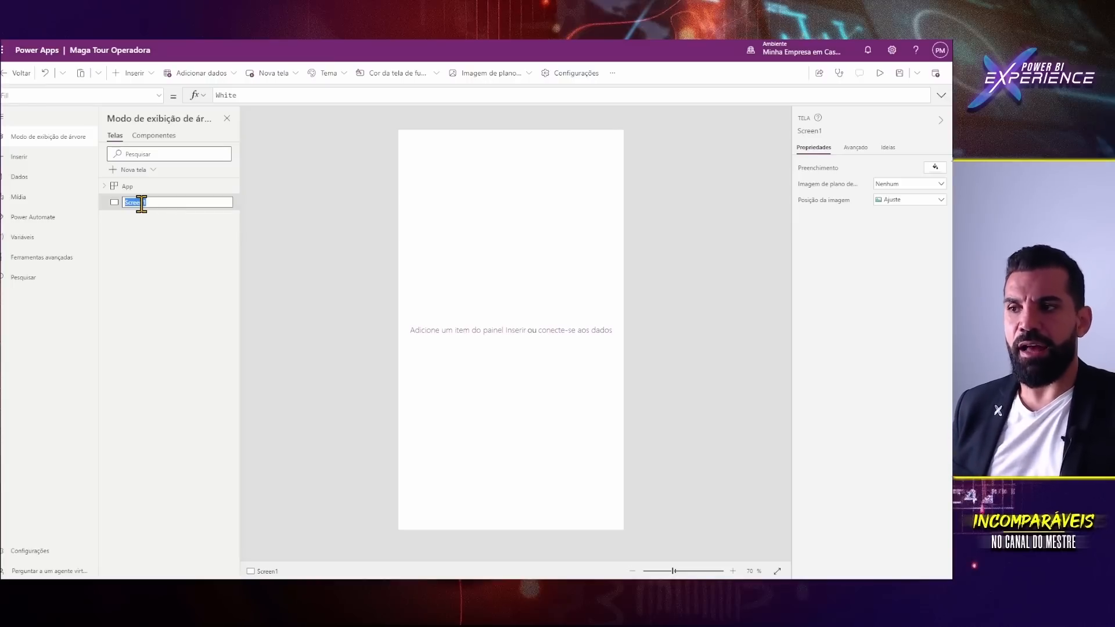
pyautogui.click(159, 202)
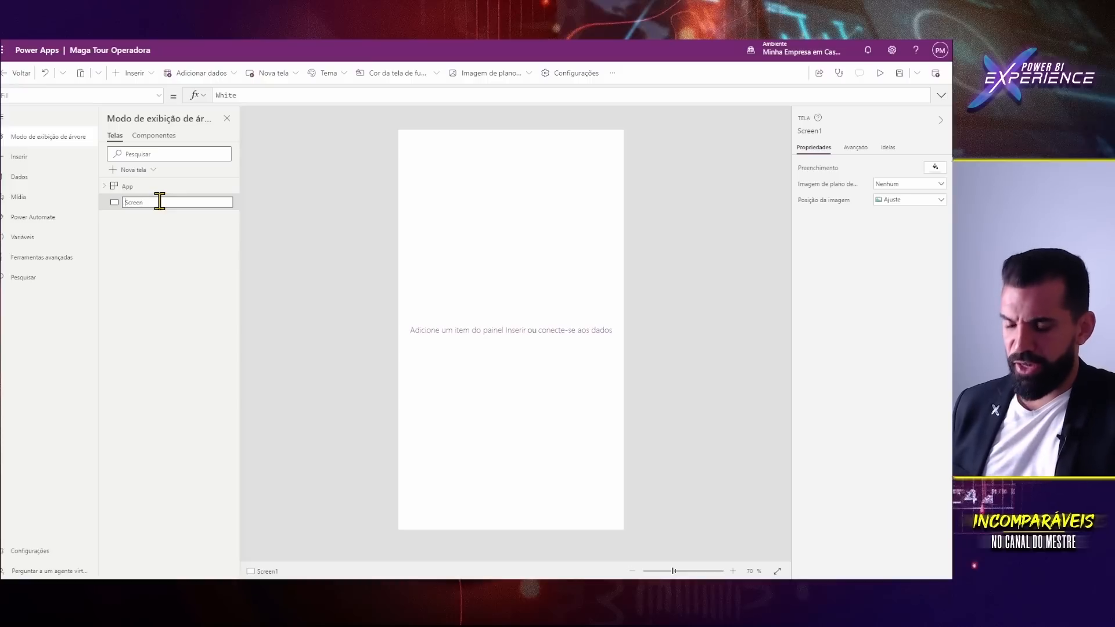
pyautogui.write('Re')
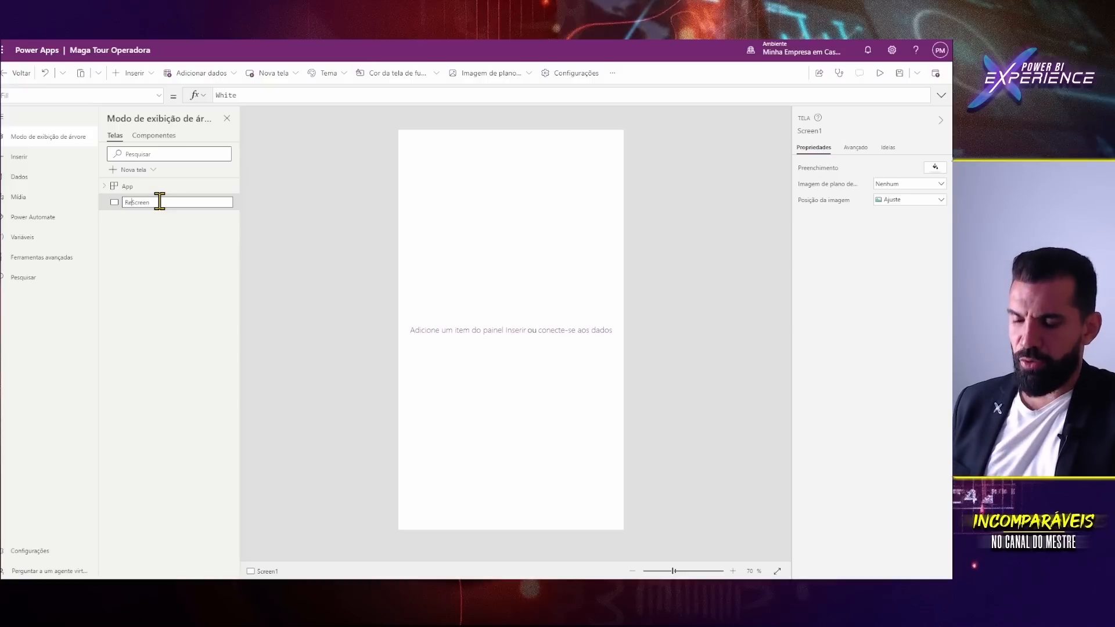
pyautogui.write('quest')
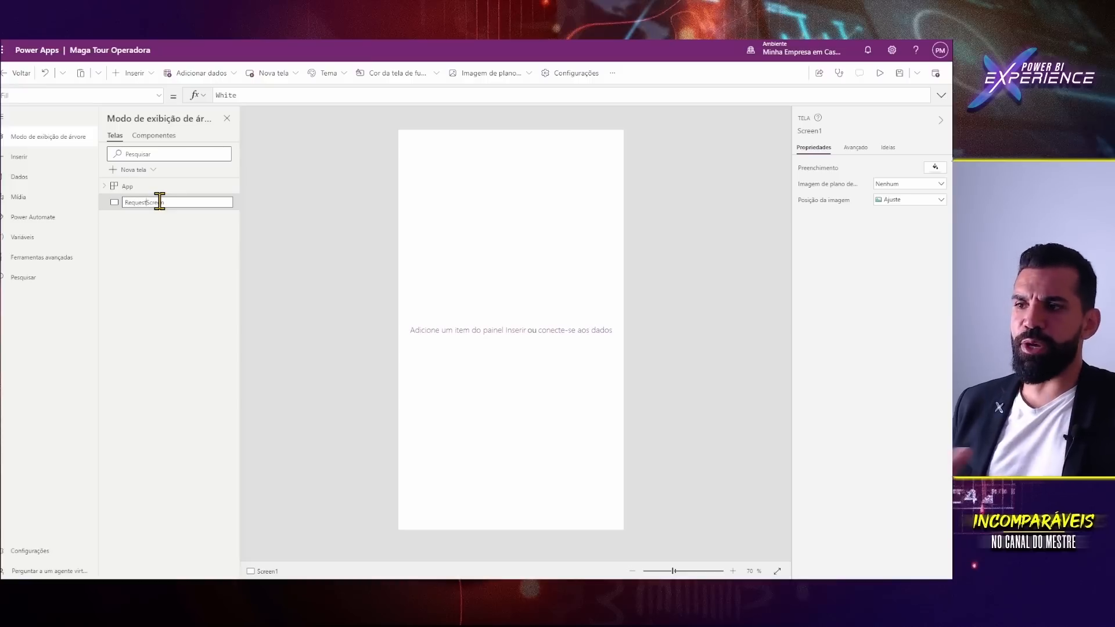
pyautogui.press('Return')
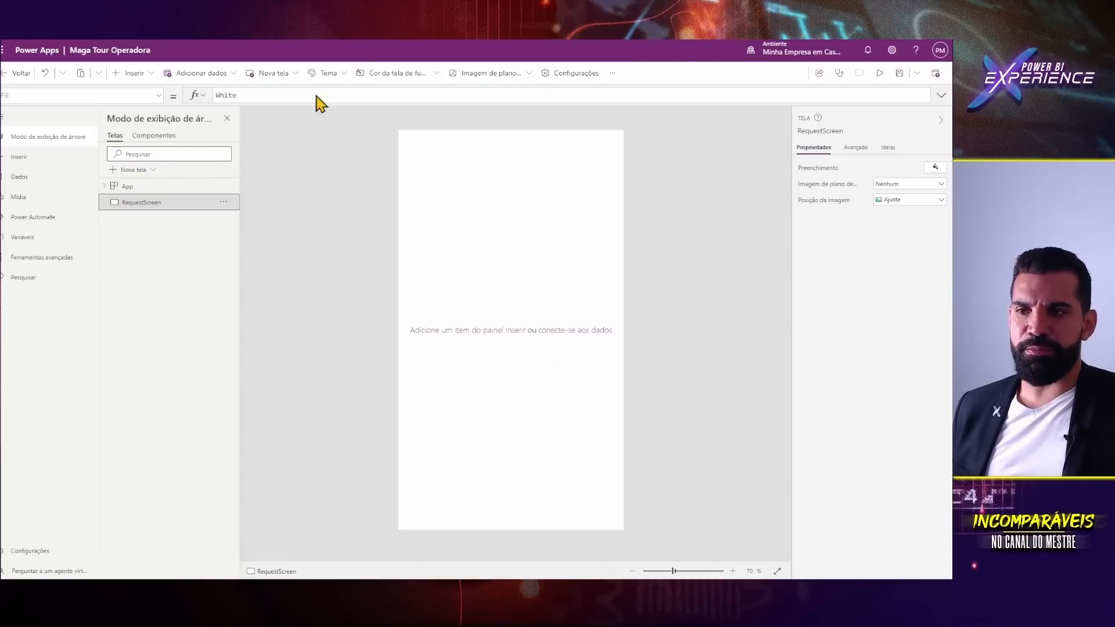
# - Add a new blank component to the app and return to the list of screens
pyautogui.click(146, 137)
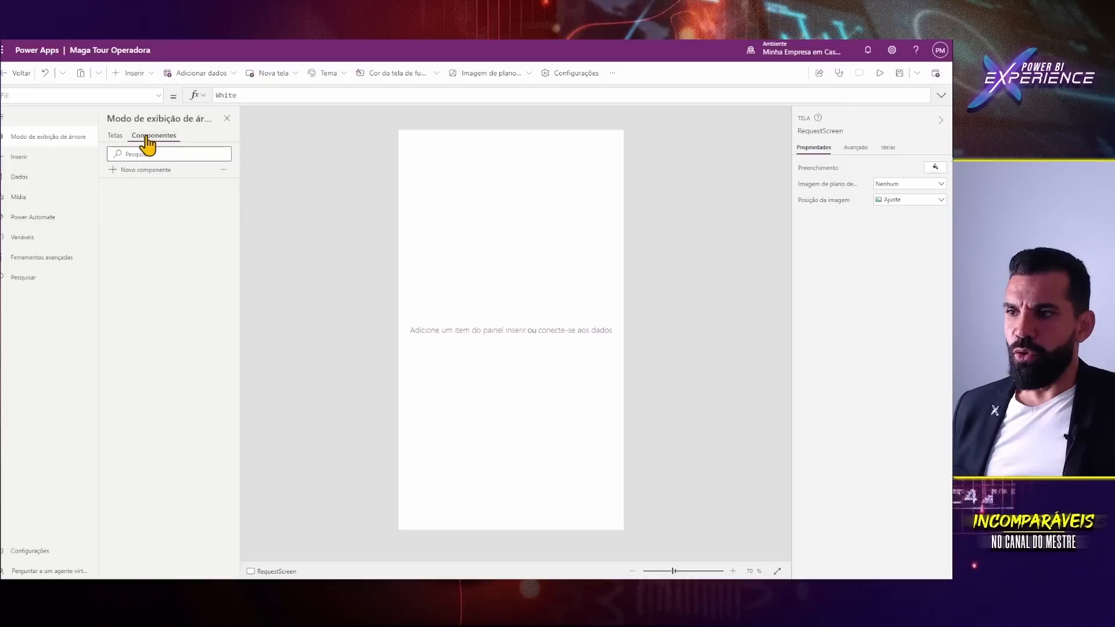
pyautogui.click(142, 169)
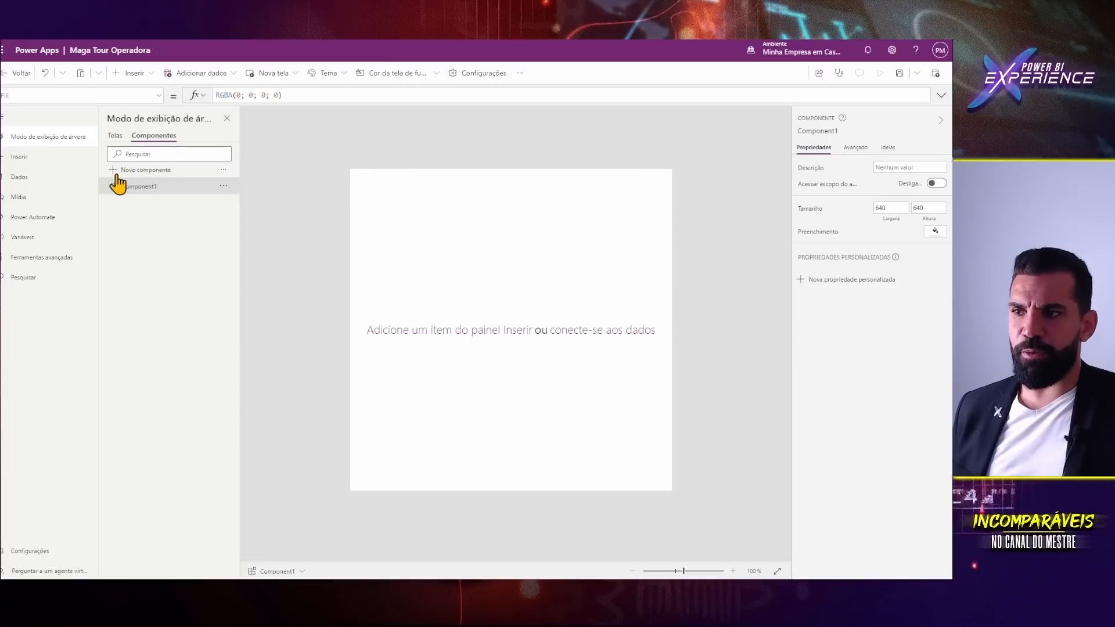
pyautogui.click(115, 136)
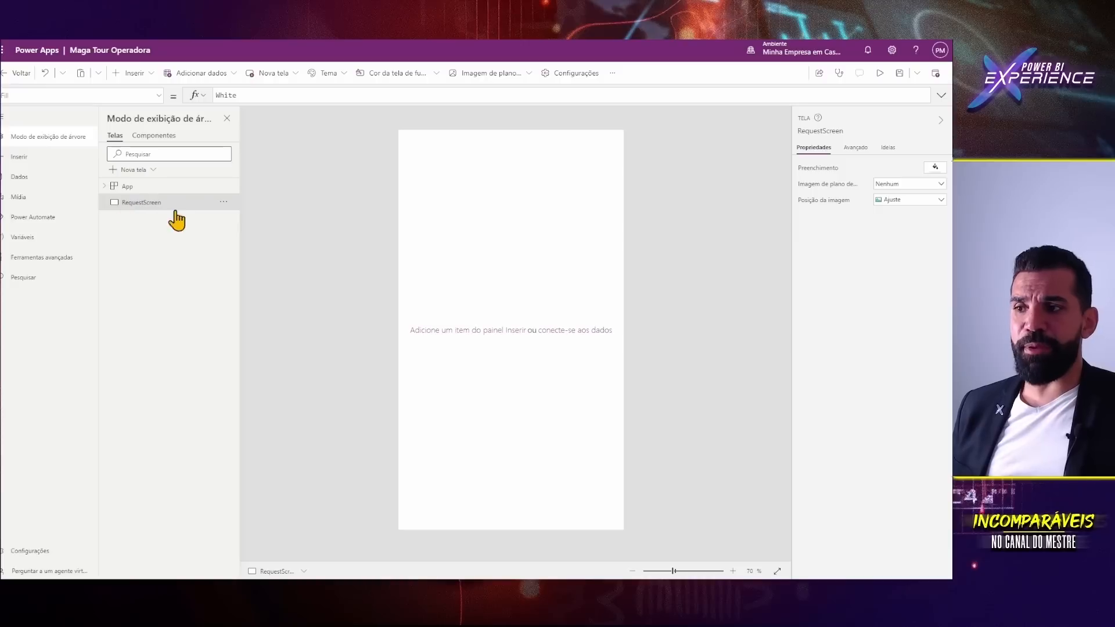
pyautogui.click(224, 202)
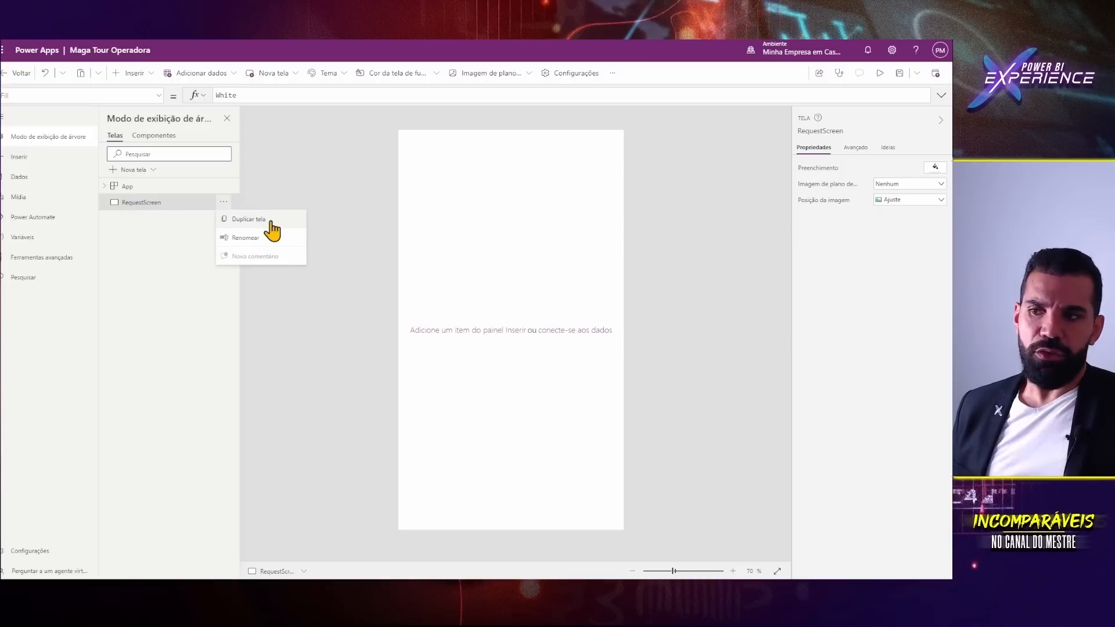
pyautogui.click(152, 255)
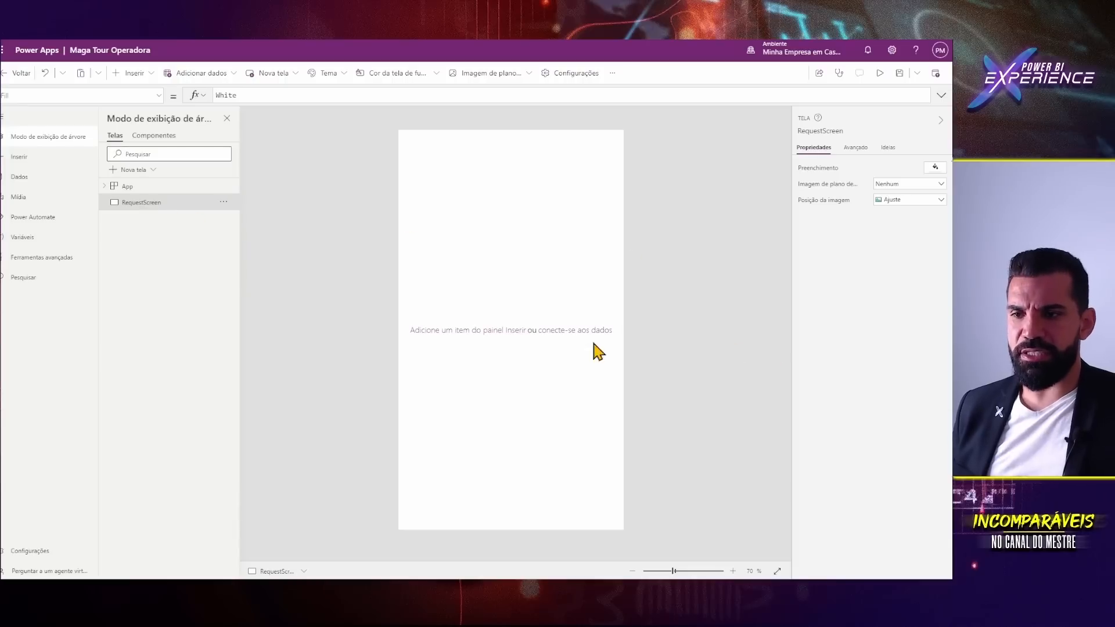
pyautogui.scroll(4, 474, 336)
pyautogui.scroll(1, 473, 337)
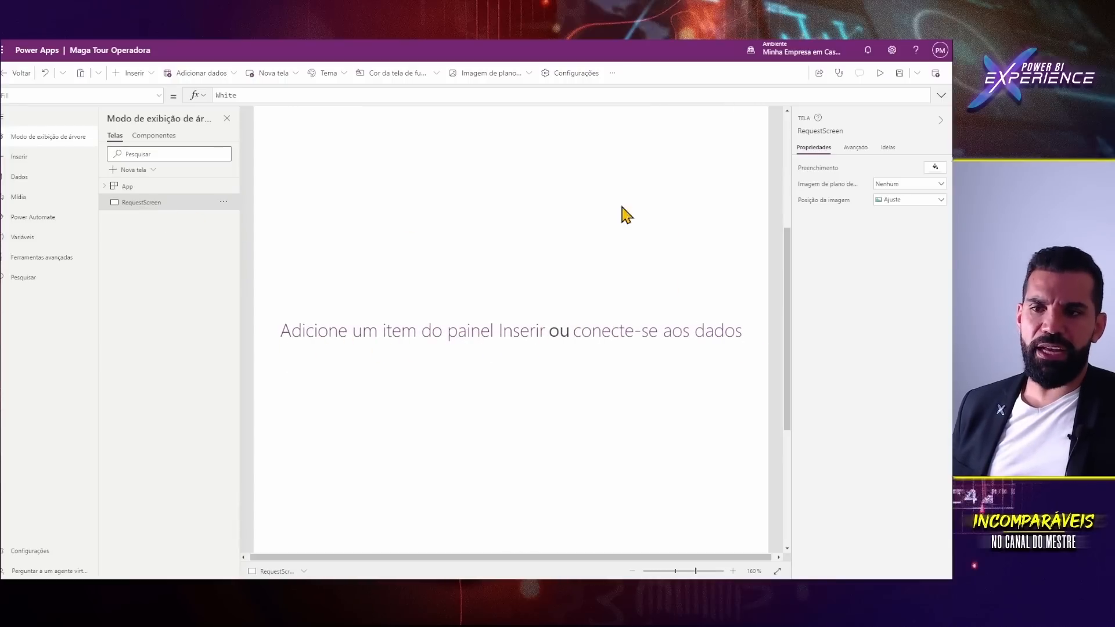
pyautogui.scroll(-4, 531, 276)
pyautogui.scroll(-3, 532, 273)
pyautogui.scroll(2, 531, 273)
pyautogui.scroll(-1, 531, 273)
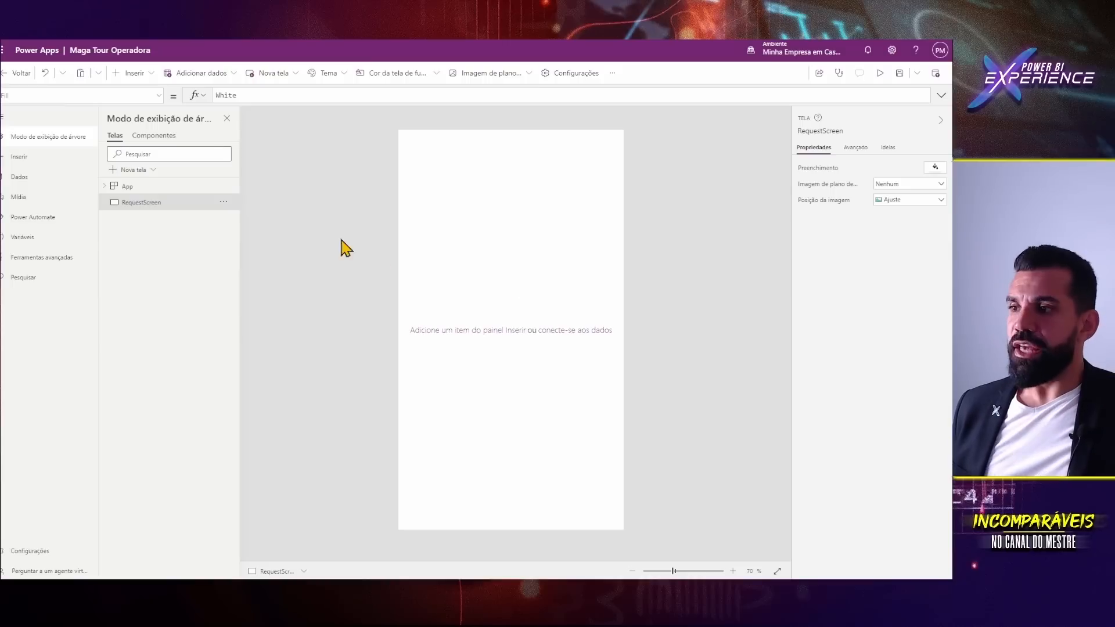
# - Examine the controls that can be inserted into the app, including those in the Mídia category
pyautogui.click(41, 164)
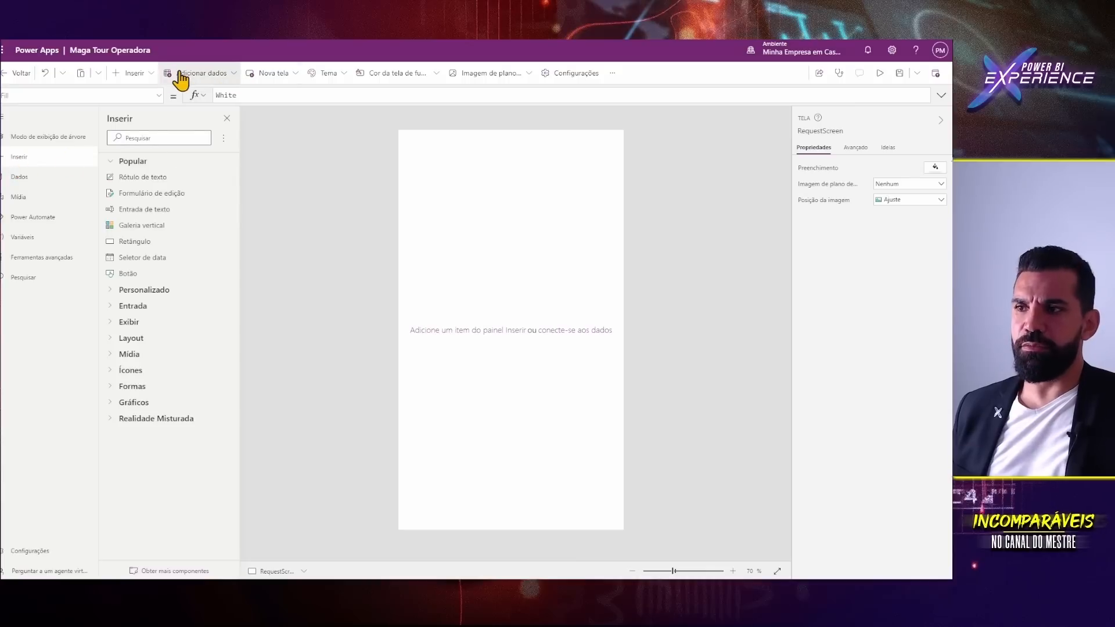
pyautogui.click(150, 74)
pyautogui.click(149, 74)
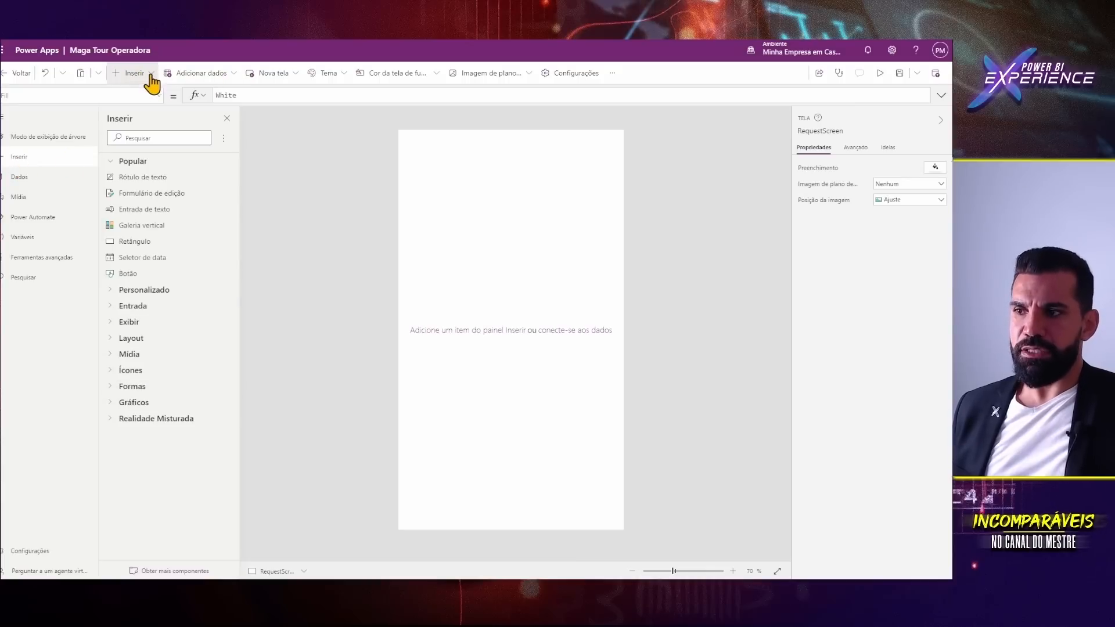
pyautogui.click(149, 73)
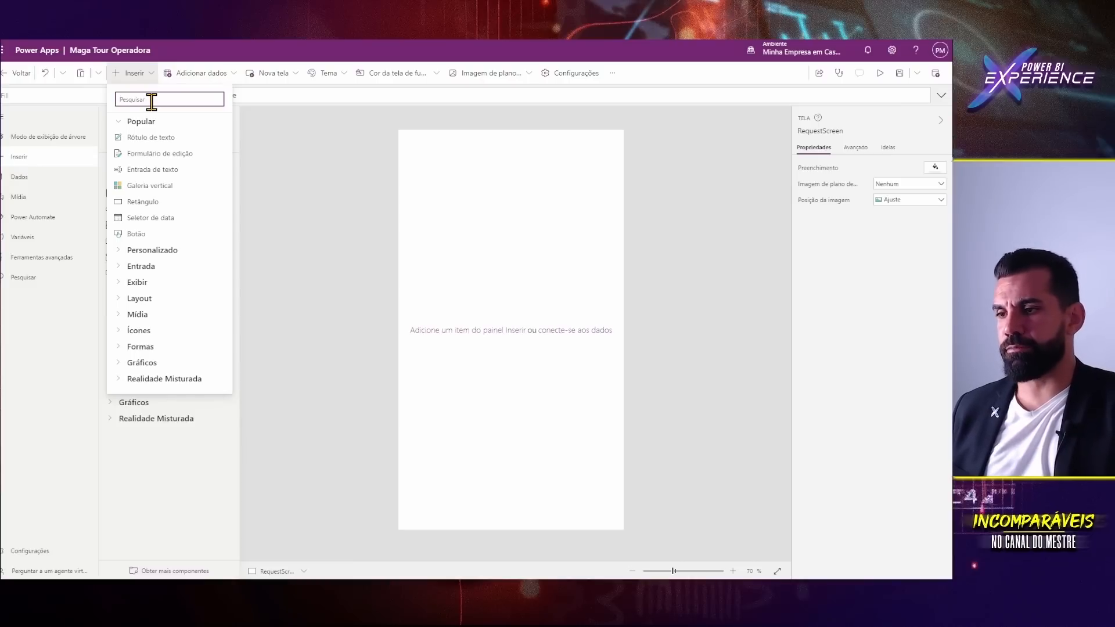
pyautogui.write('For')
pyautogui.press('BackSpace')
pyautogui.press('BackSpace')
pyautogui.press('BackSpace')
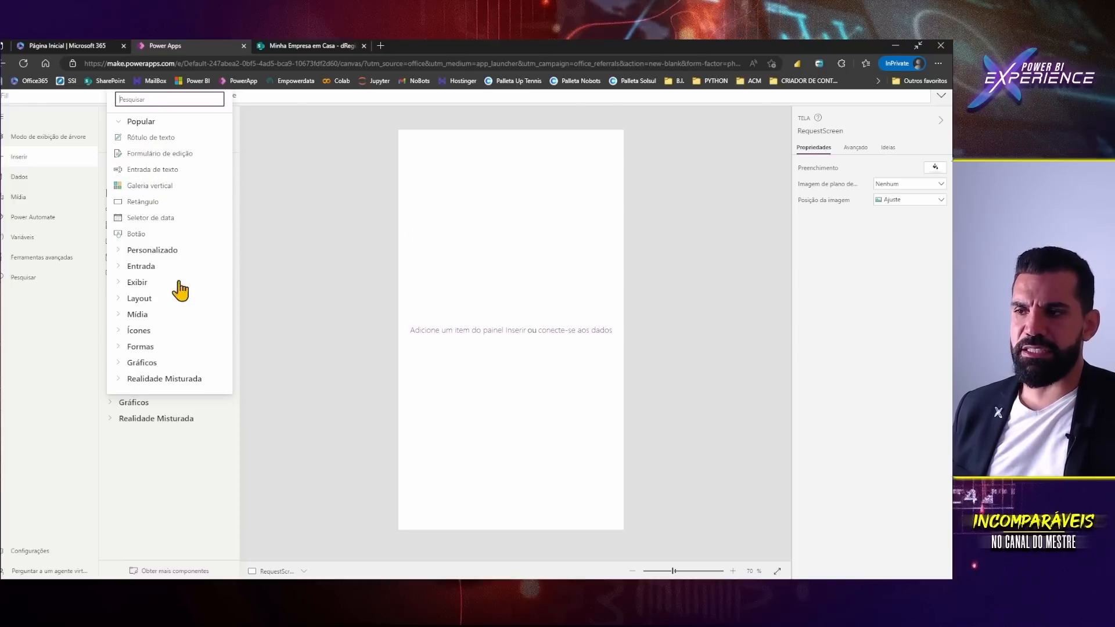
pyautogui.click(129, 316)
pyautogui.scroll(-2, 200, 361)
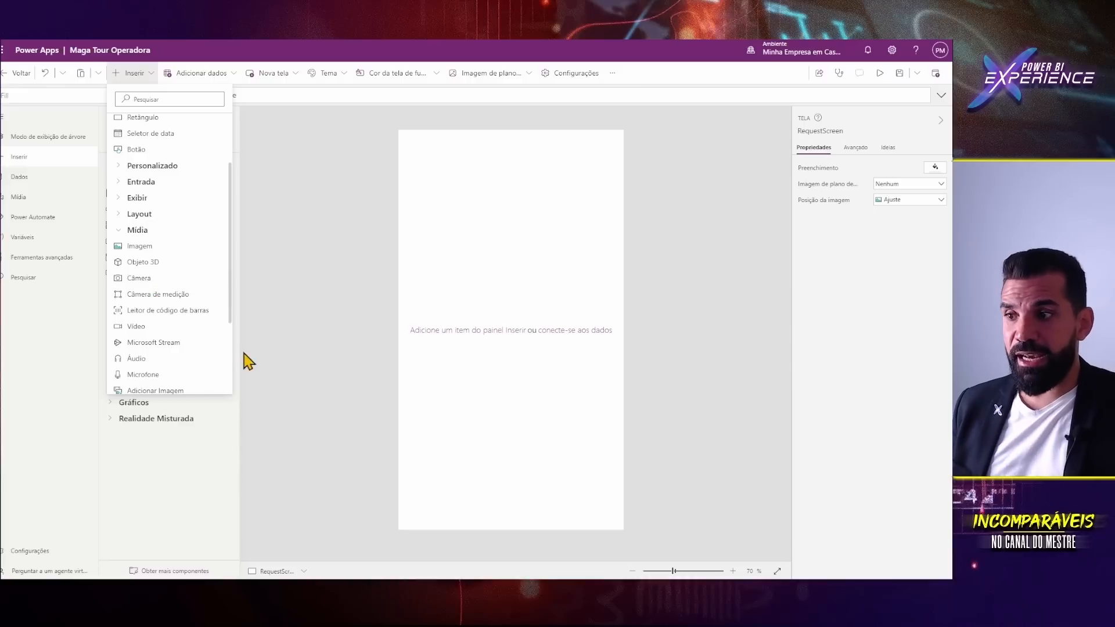
pyautogui.scroll(-3, 176, 277)
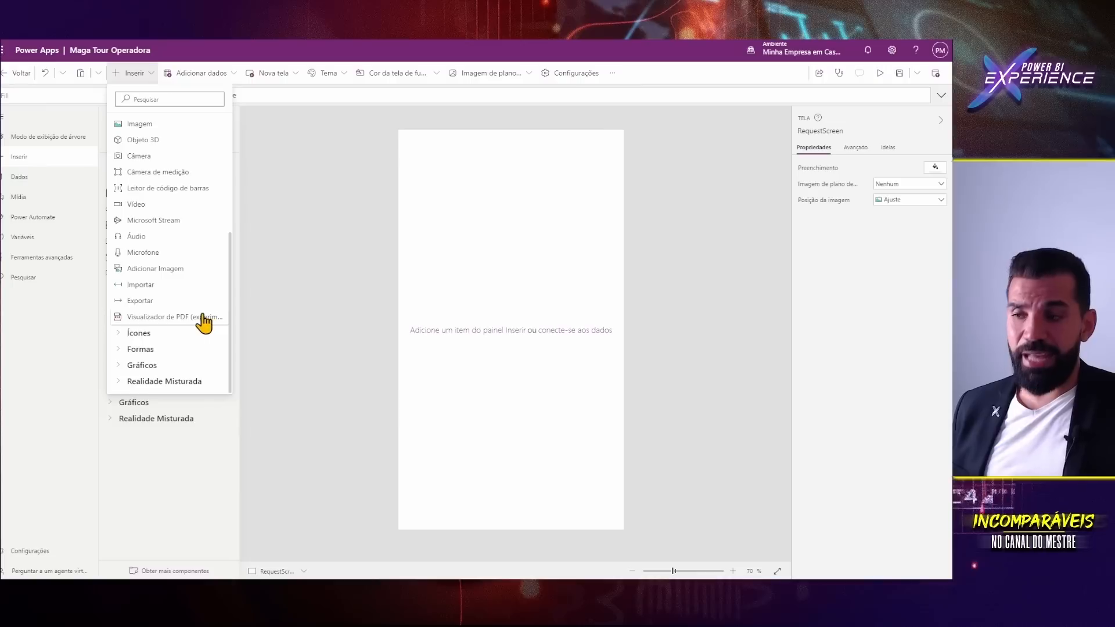
pyautogui.scroll(5, 186, 322)
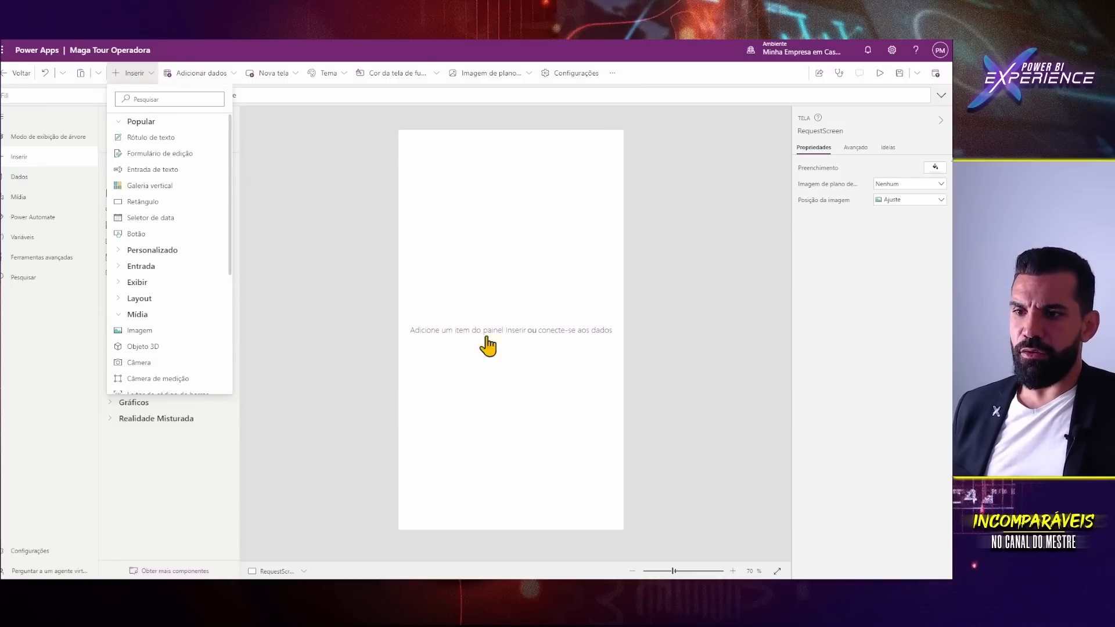
# - Try a Retângulo shape on RequestScreen, found by searching "ret" and enlarged to about 574 by 221, and delete it
pyautogui.click(159, 100)
pyautogui.write('re')
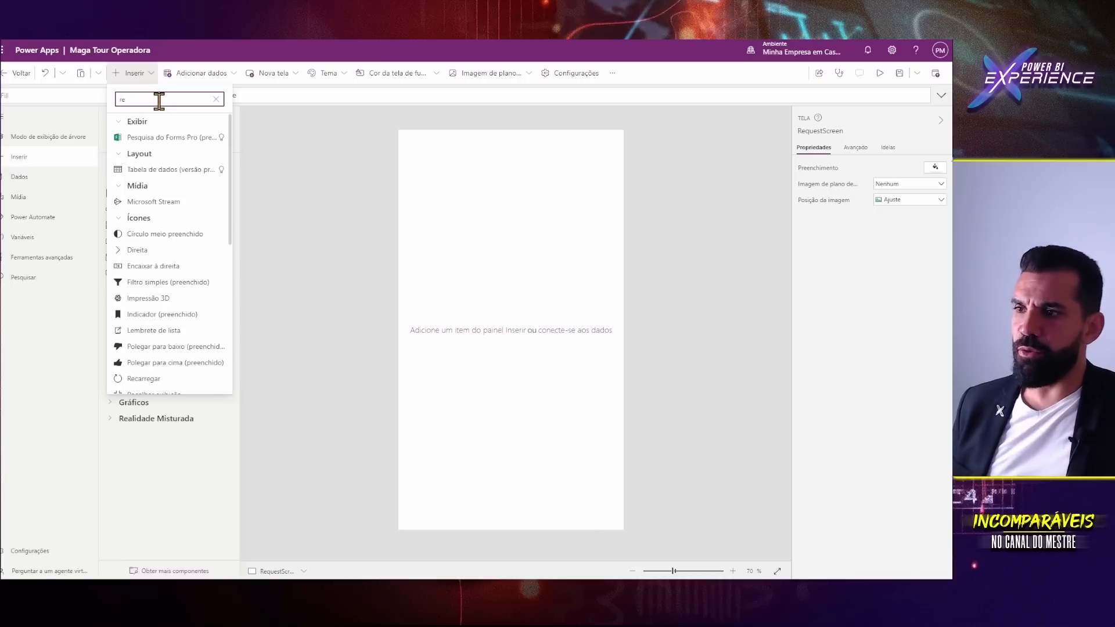
pyautogui.write('t')
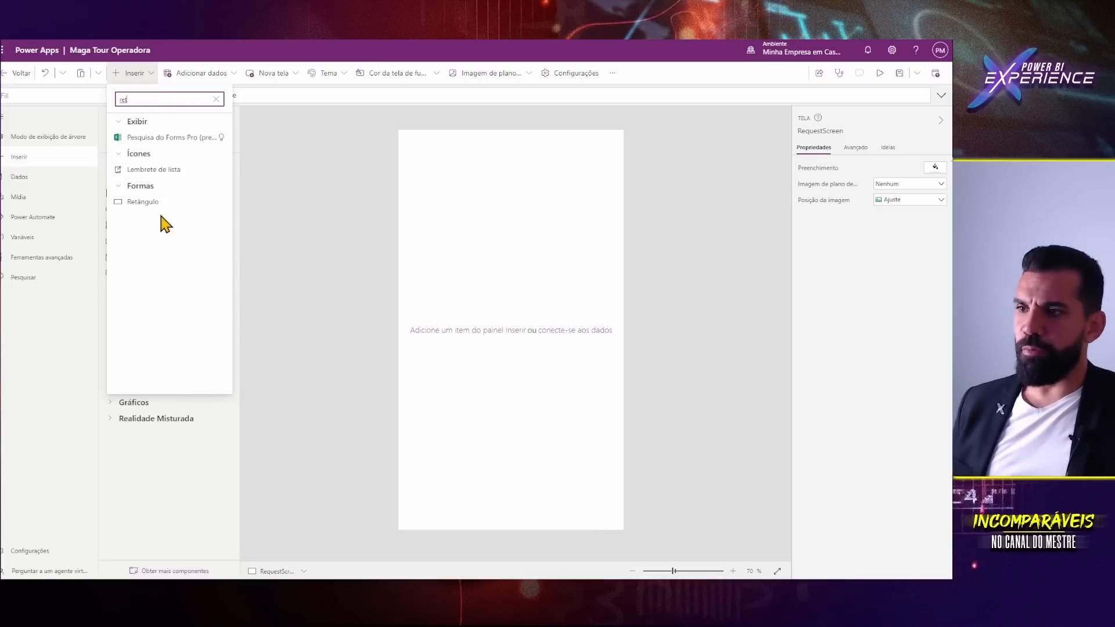
pyautogui.click(152, 203)
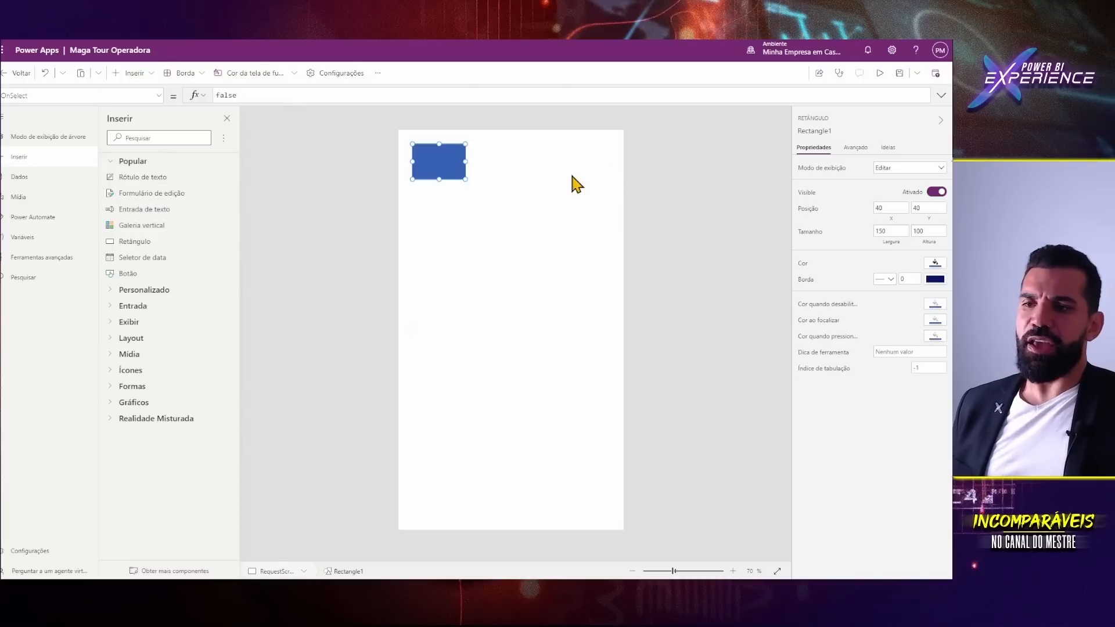
pyautogui.moveTo(464, 179); pyautogui.dragTo(615, 204)
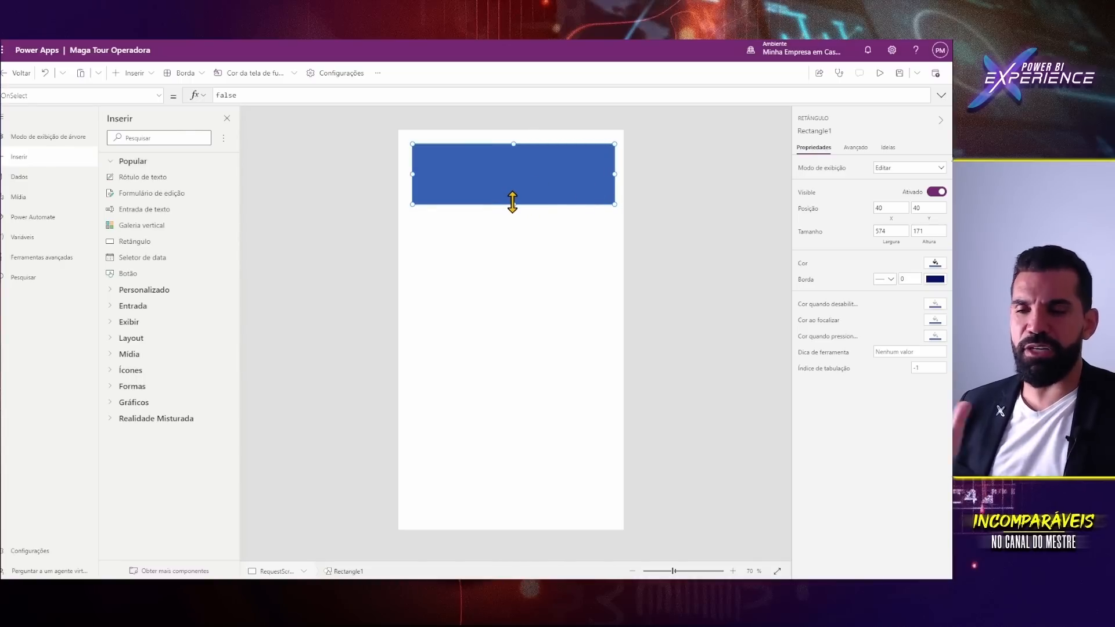
pyautogui.moveTo(512, 201)
pyautogui.mouseDown()
pyautogui.moveTo(524, 282)
pyautogui.moveTo(518, 198)
pyautogui.moveTo(519, 221)
pyautogui.mouseUp()
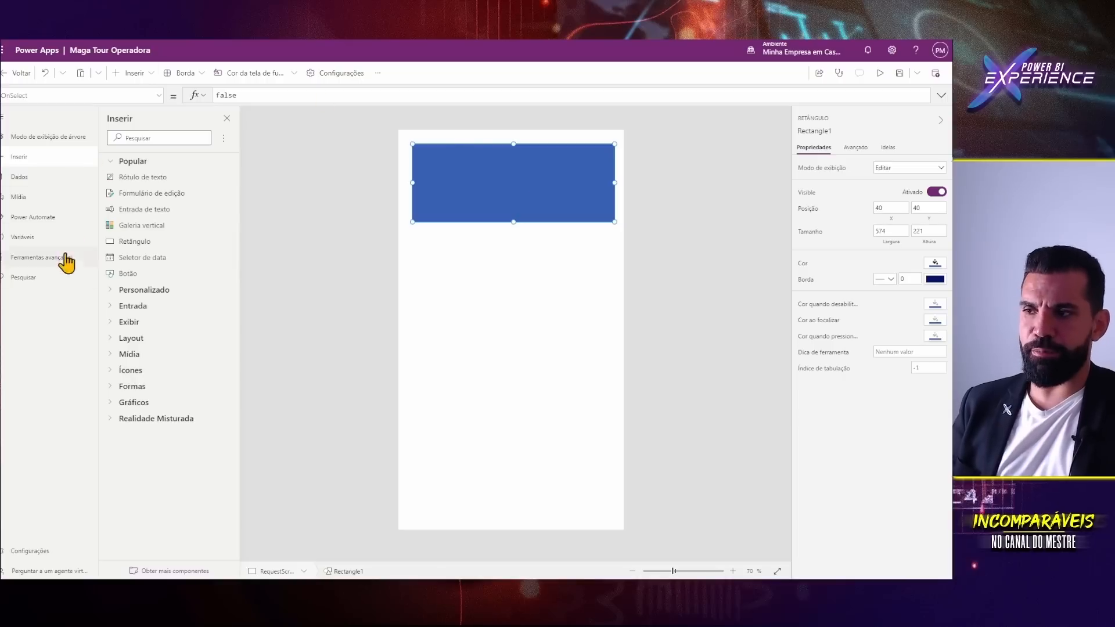
pyautogui.press('Delete')
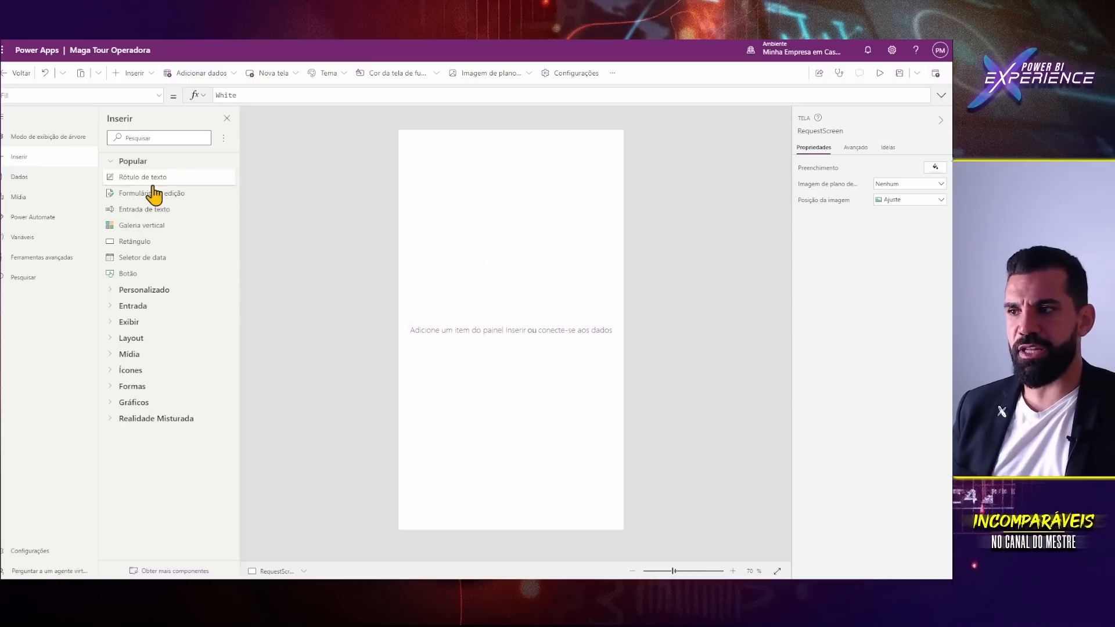
# - Start adding a data source to the app and expand the suggested connectors to examine the SQL Server one
pyautogui.click(48, 177)
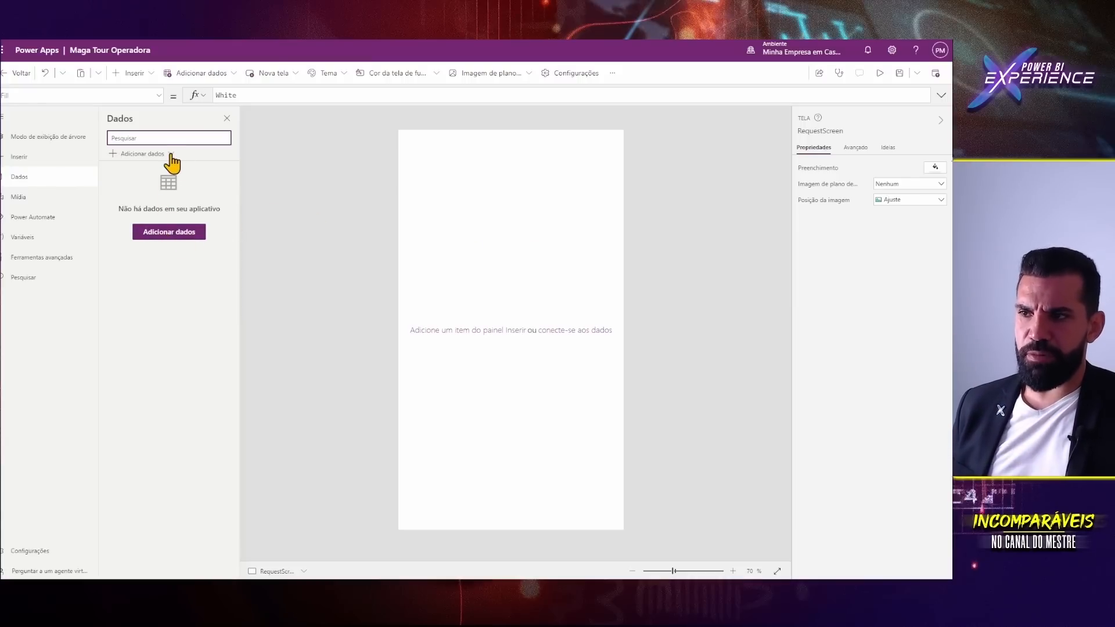
pyautogui.click(174, 235)
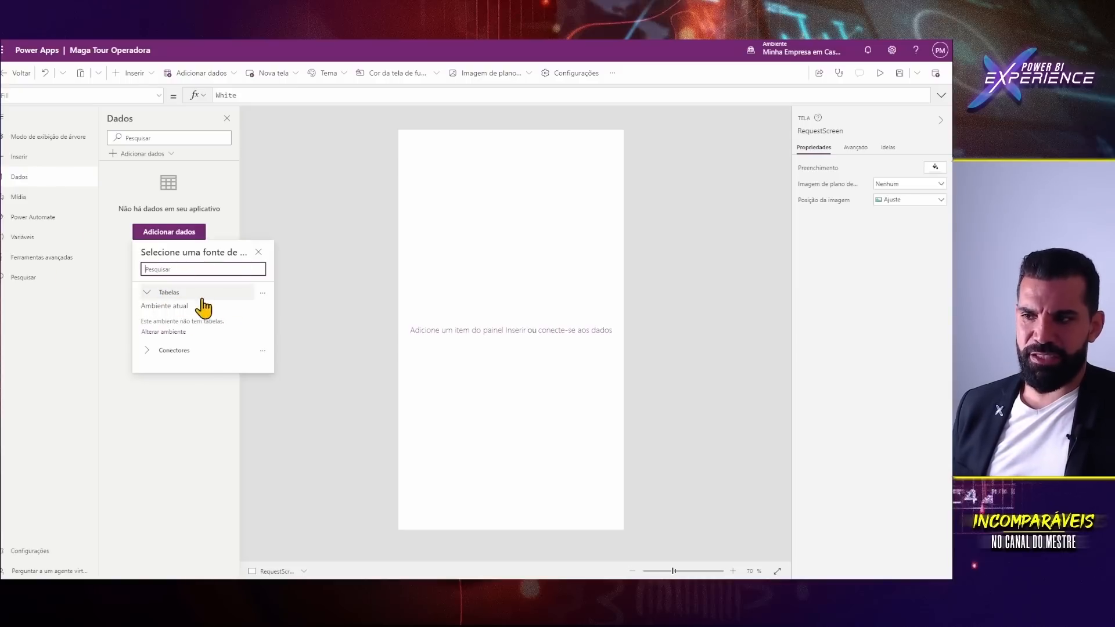
pyautogui.click(147, 353)
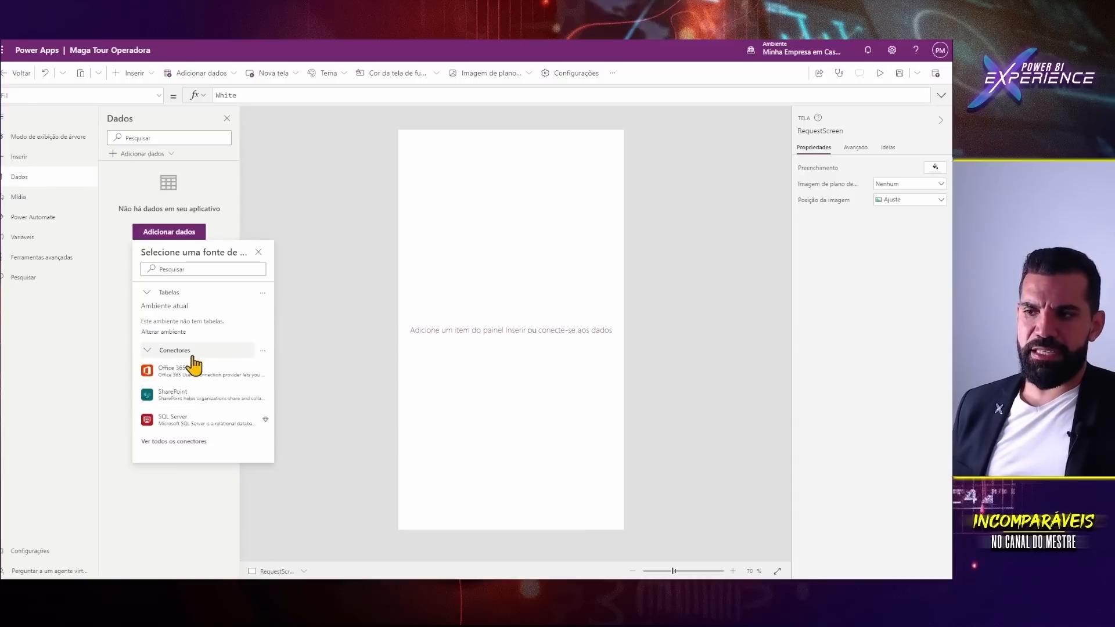
pyautogui.moveTo(268, 433)
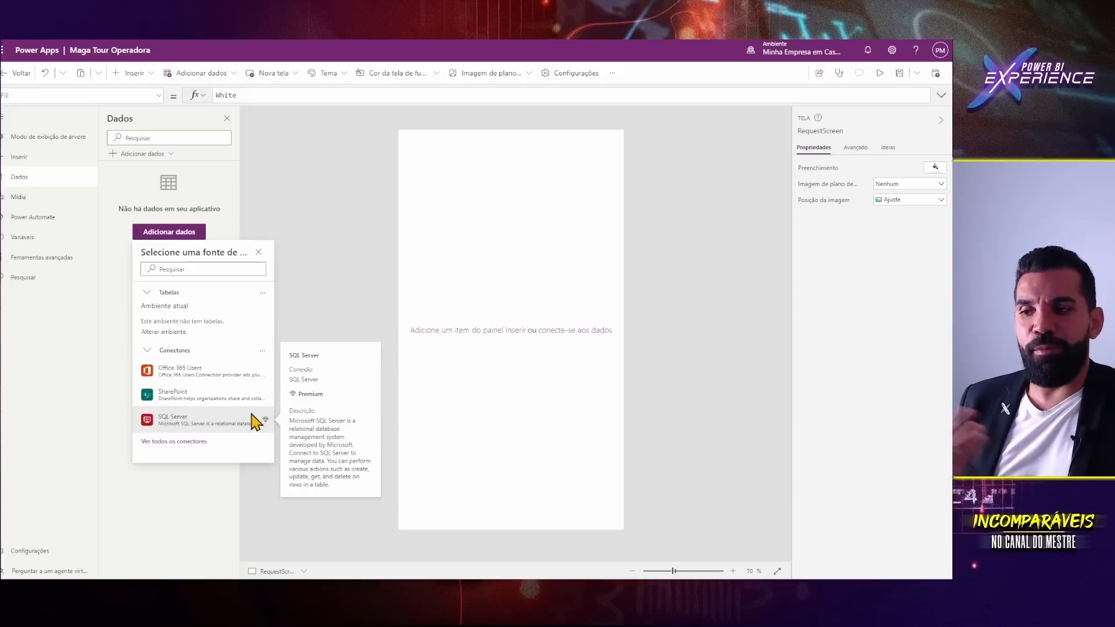
pyautogui.moveTo(243, 405)
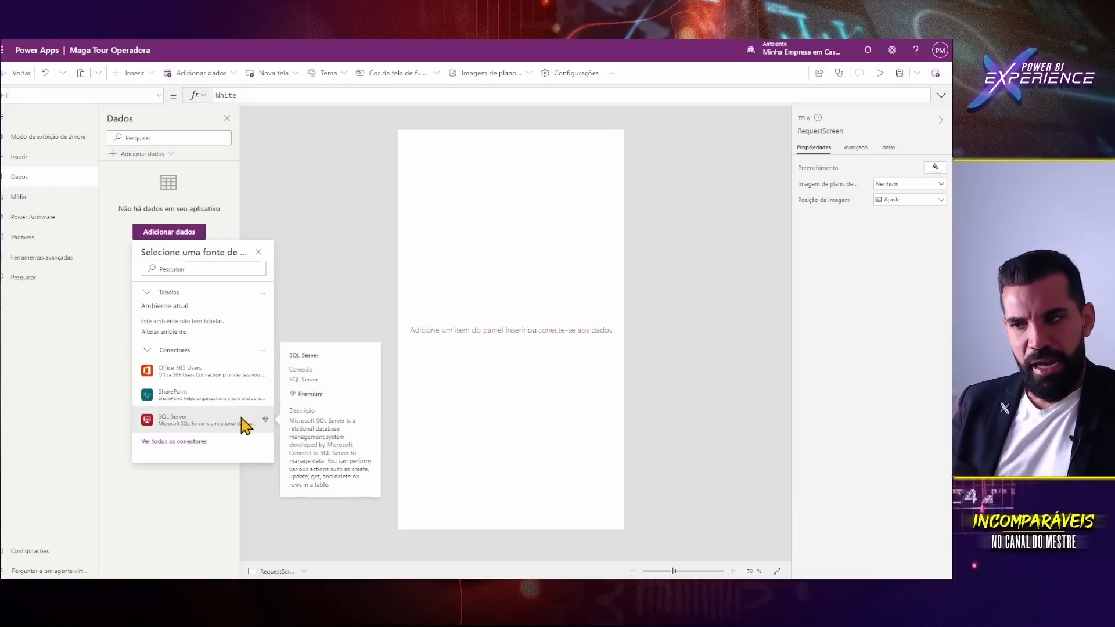
# - Show all available connectors and look through the complete list, including Importar do Excel
pyautogui.click(176, 442)
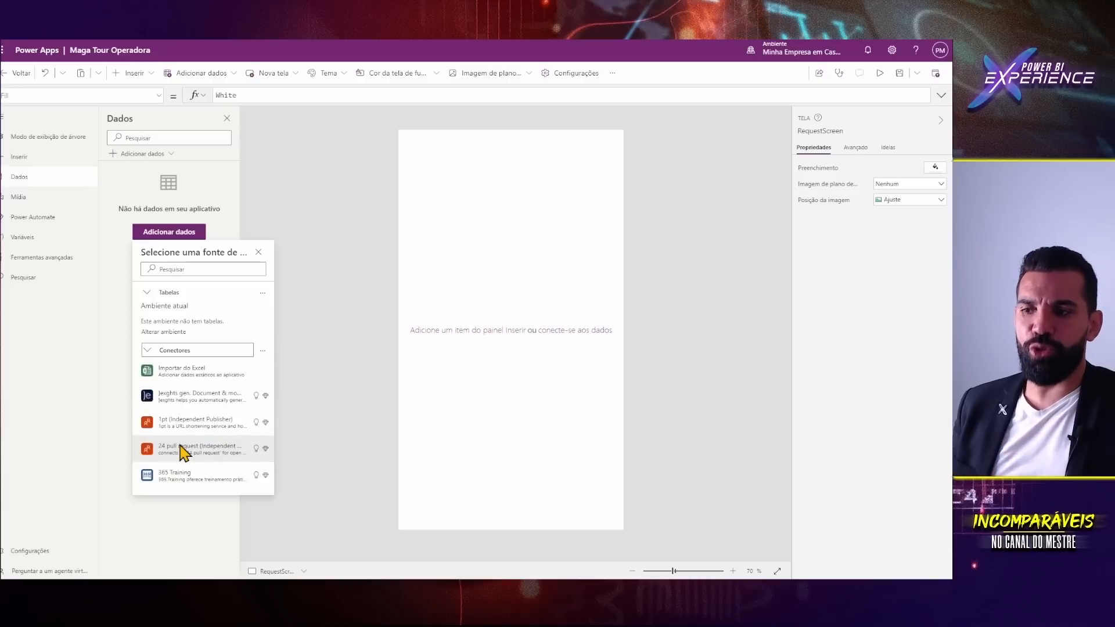
pyautogui.moveTo(197, 395)
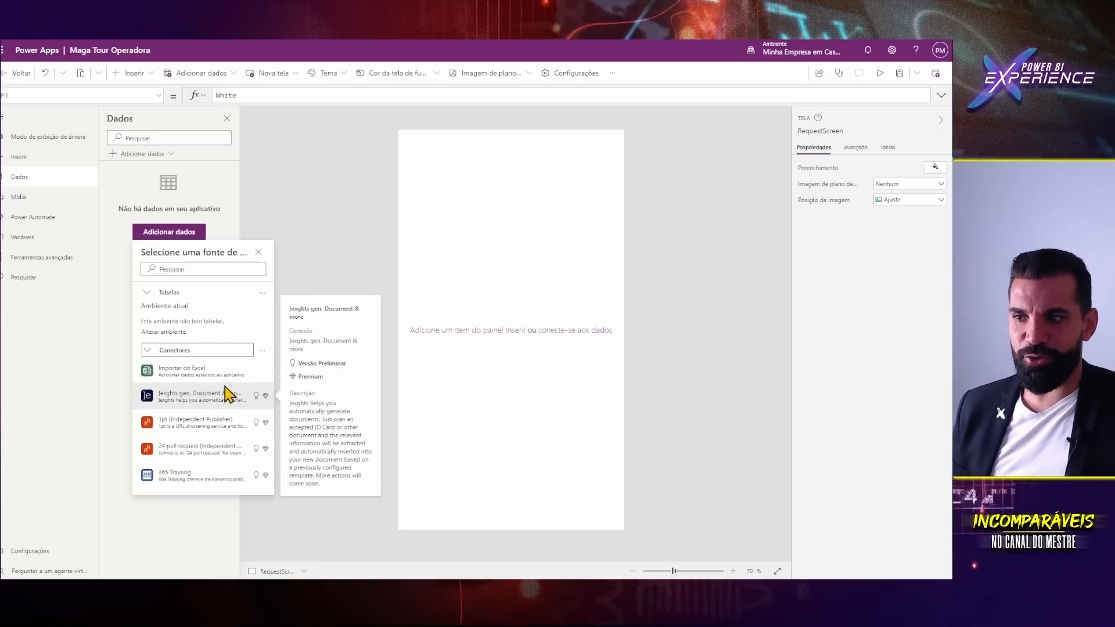
pyautogui.moveTo(203, 374)
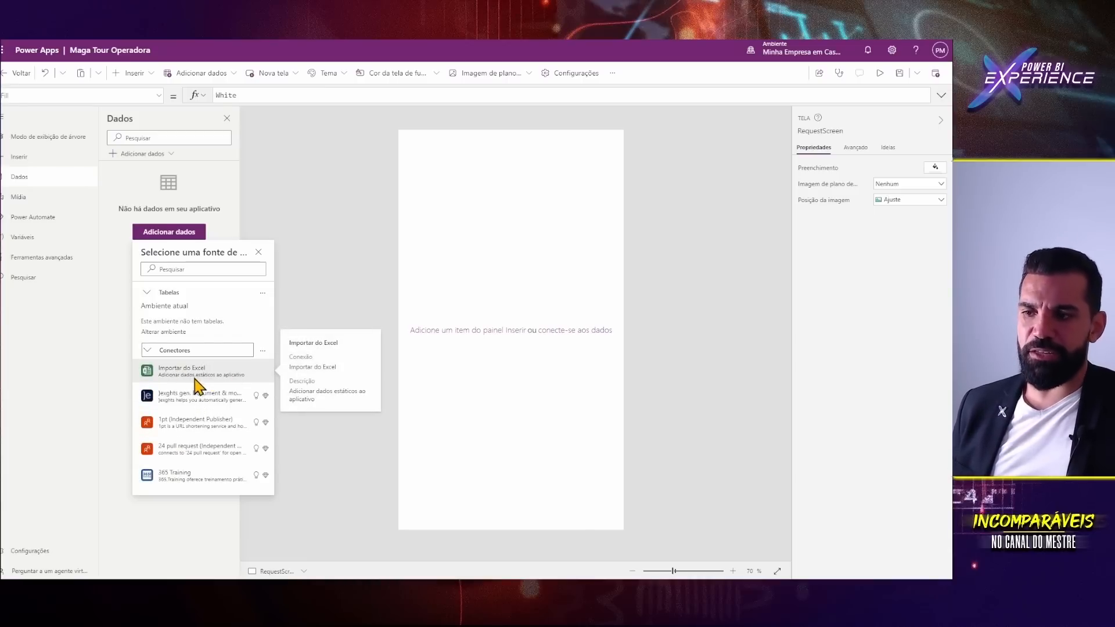
pyautogui.scroll(-10, 197, 389)
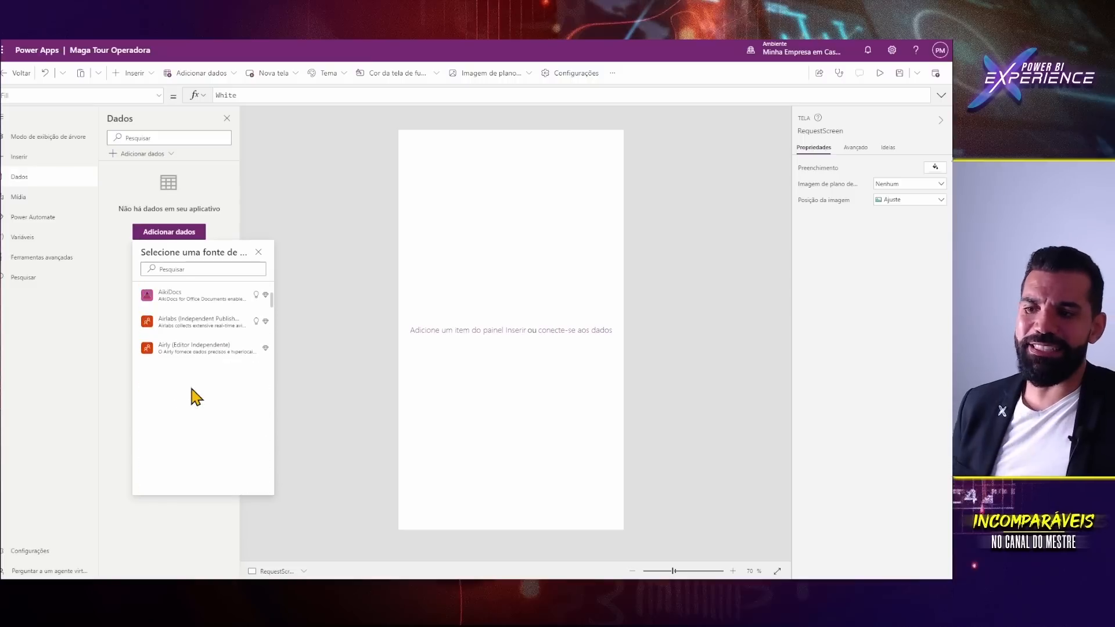
pyautogui.scroll(-10, 196, 397)
pyautogui.scroll(-10, 196, 397)
# - Search the connectors for "google" and look through the Google services such as Google Drive and Google Sheets
pyautogui.click(207, 269)
pyautogui.write('google')
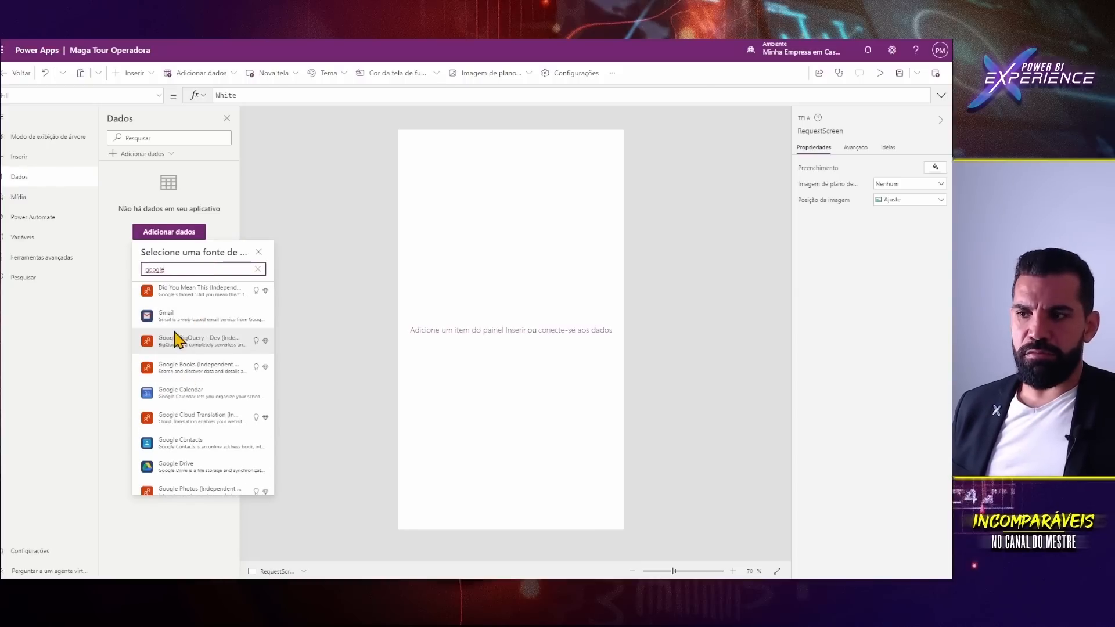
pyautogui.scroll(-1, 215, 400)
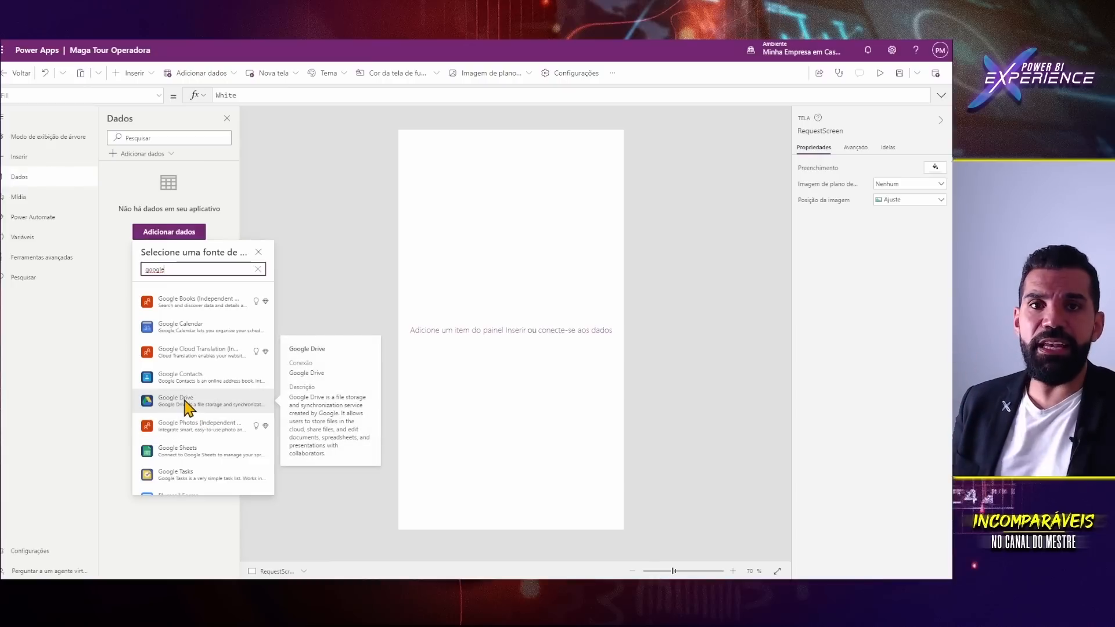
pyautogui.scroll(-1, 186, 407)
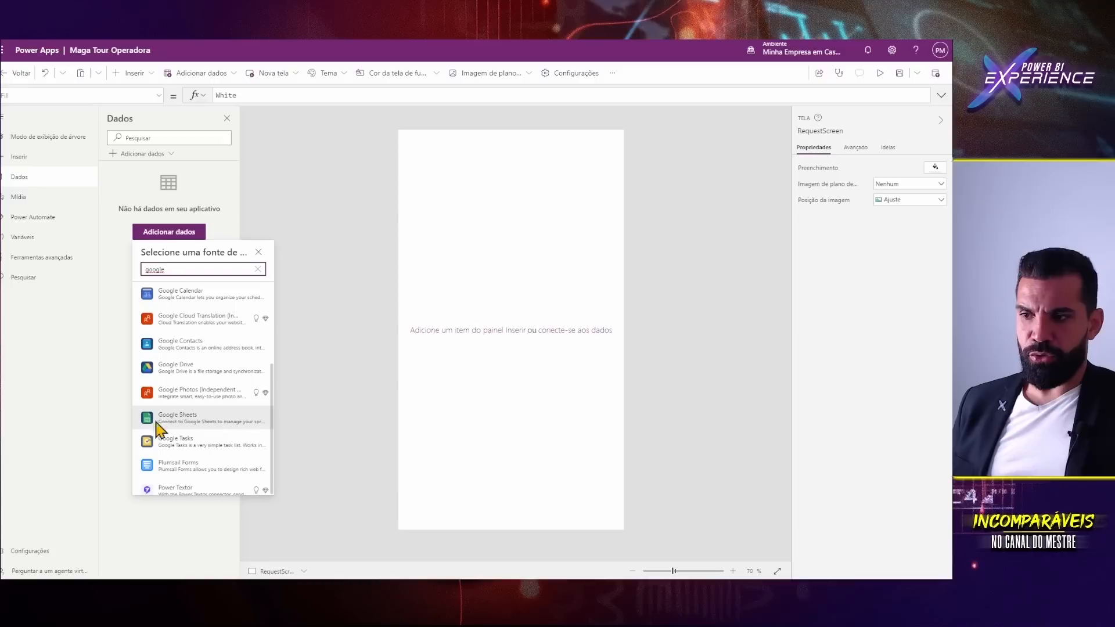
# - Search the connectors for "sharepoint", choose SharePoint, and use the first existing SharePoint connection
pyautogui.doubleClick(168, 270)
pyautogui.write('sh')
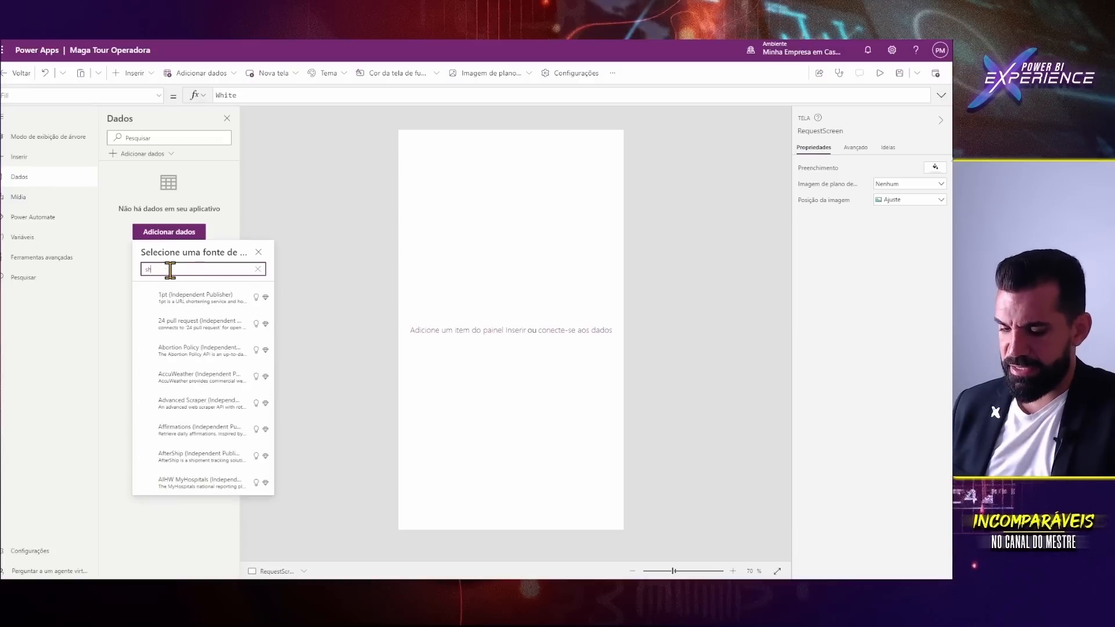
pyautogui.write('arepoint')
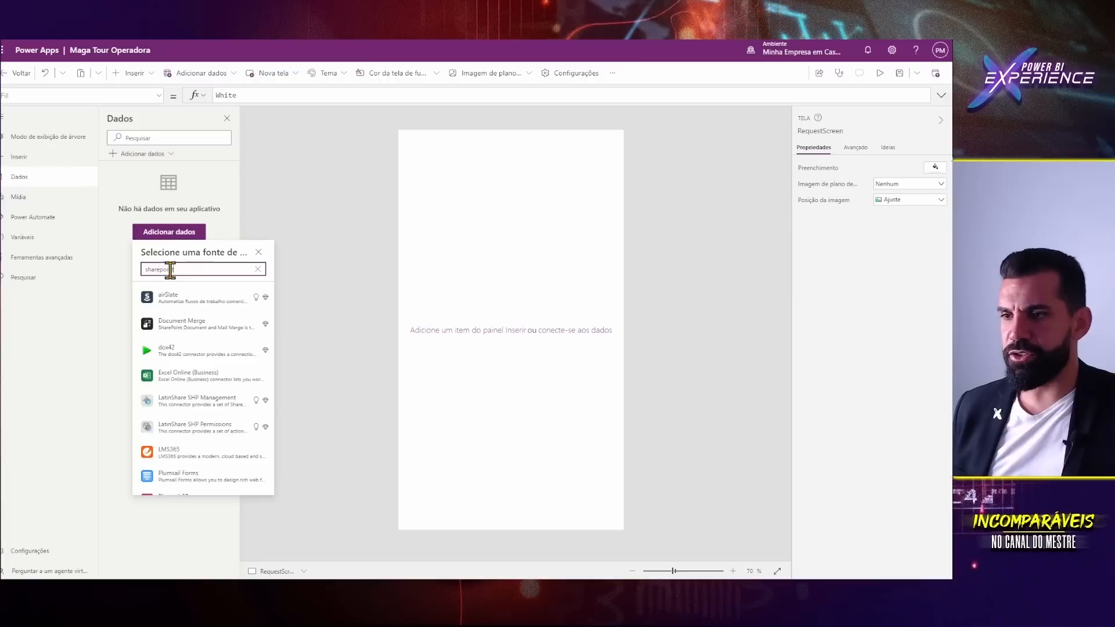
pyautogui.scroll(-3, 197, 395)
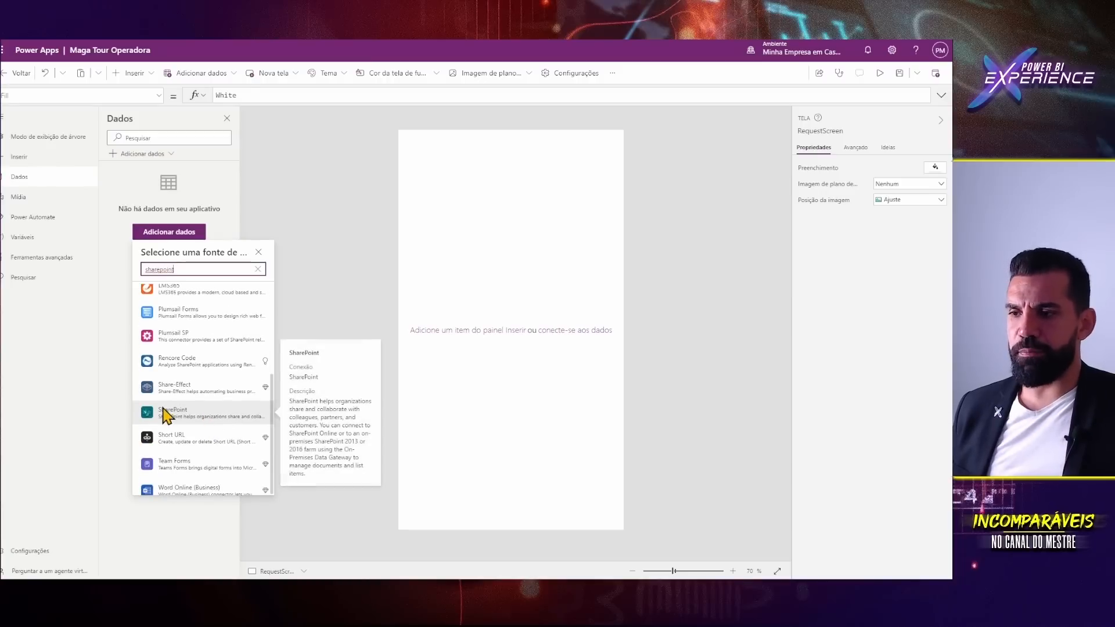
pyautogui.click(234, 414)
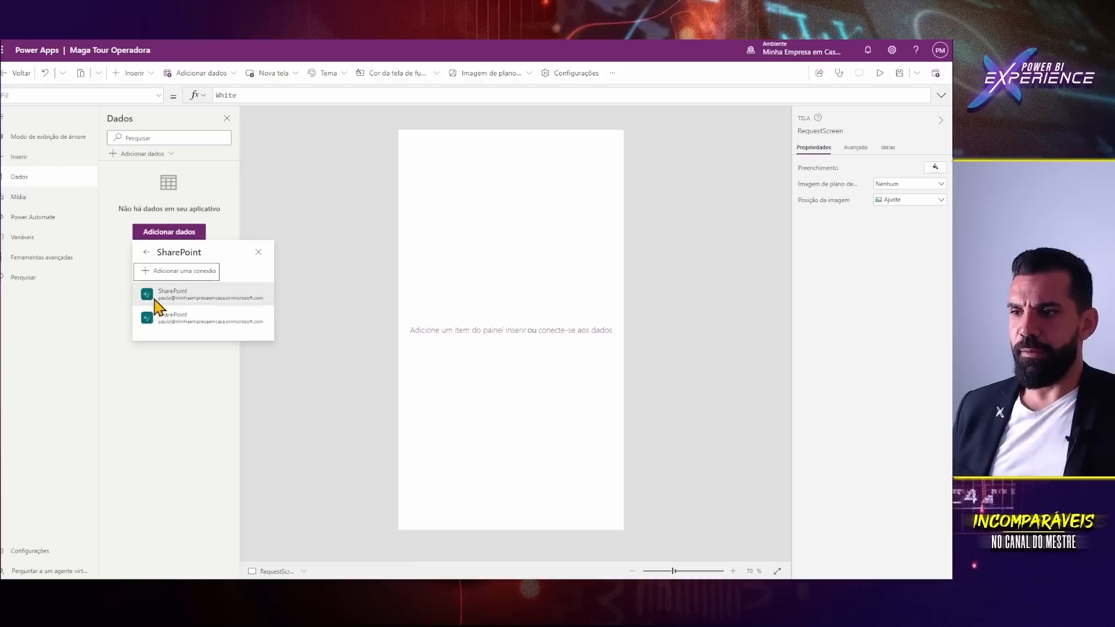
pyautogui.moveTo(237, 302)
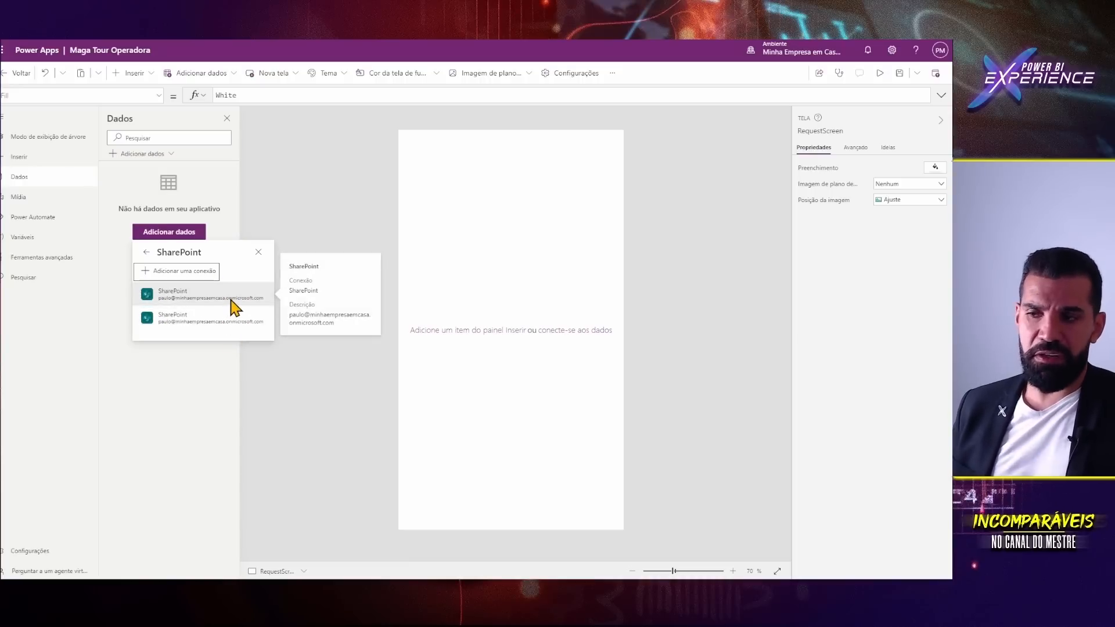
pyautogui.click(232, 302)
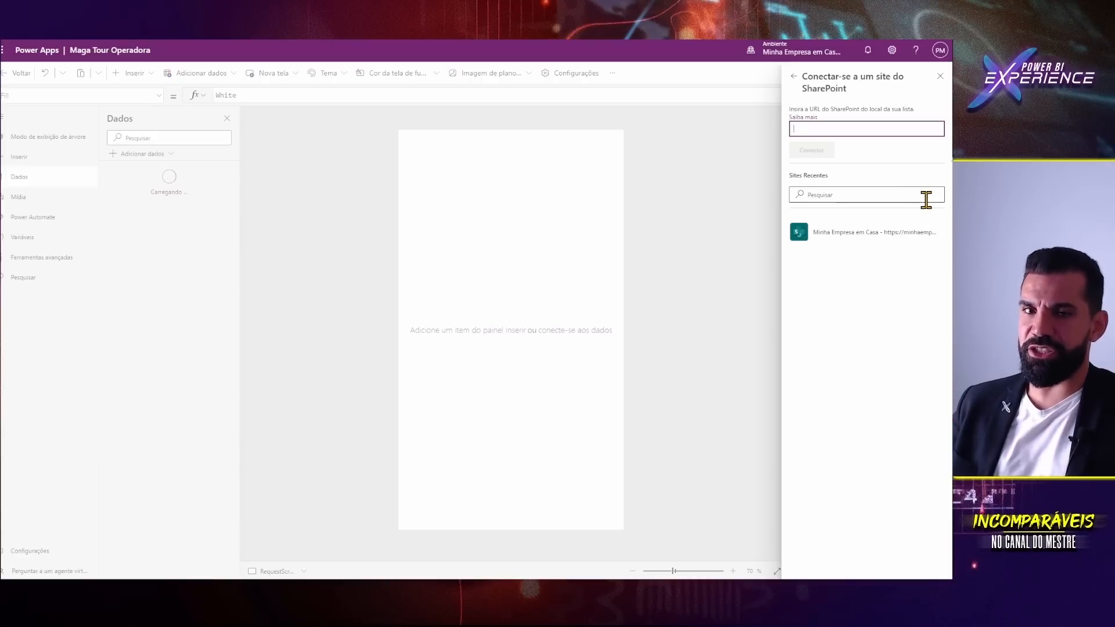
# - Connect to the Minha Empresa em Casa SharePoint site and add the lists dAgencias, dRegiao, dVendedor and fCotacao as data sources
pyautogui.click(839, 242)
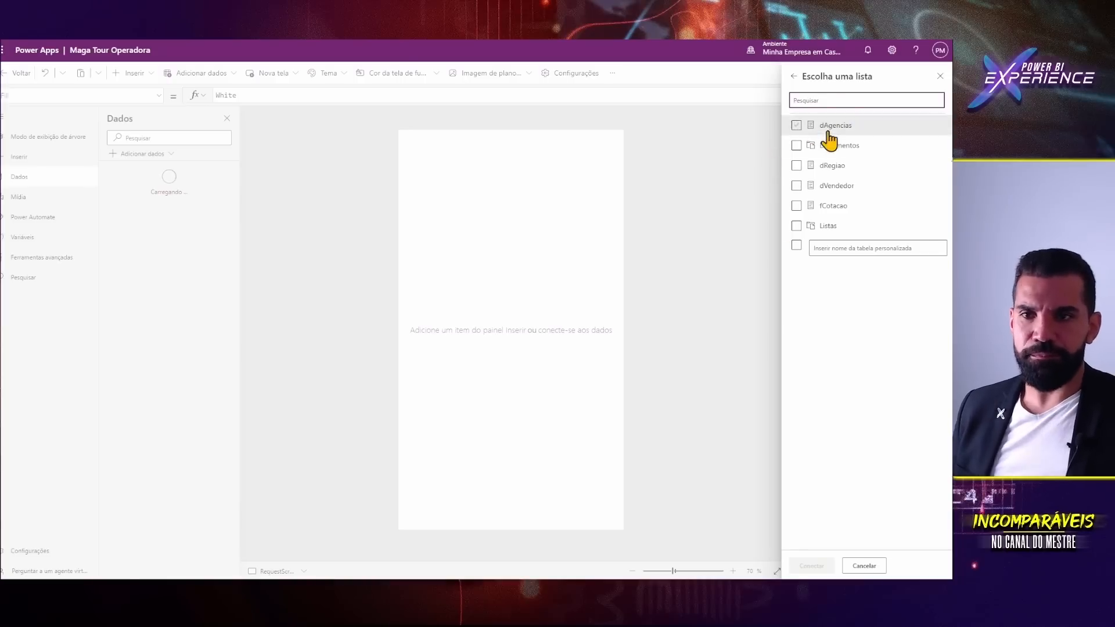
pyautogui.click(796, 206)
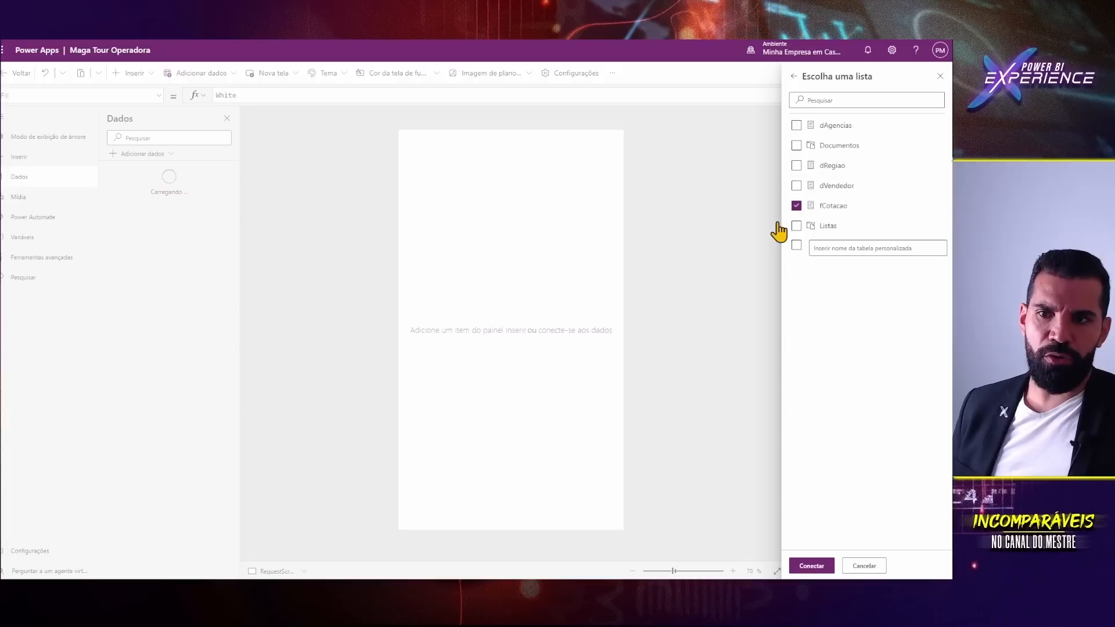
pyautogui.click(796, 206)
pyautogui.click(796, 126)
pyautogui.click(795, 166)
pyautogui.click(796, 185)
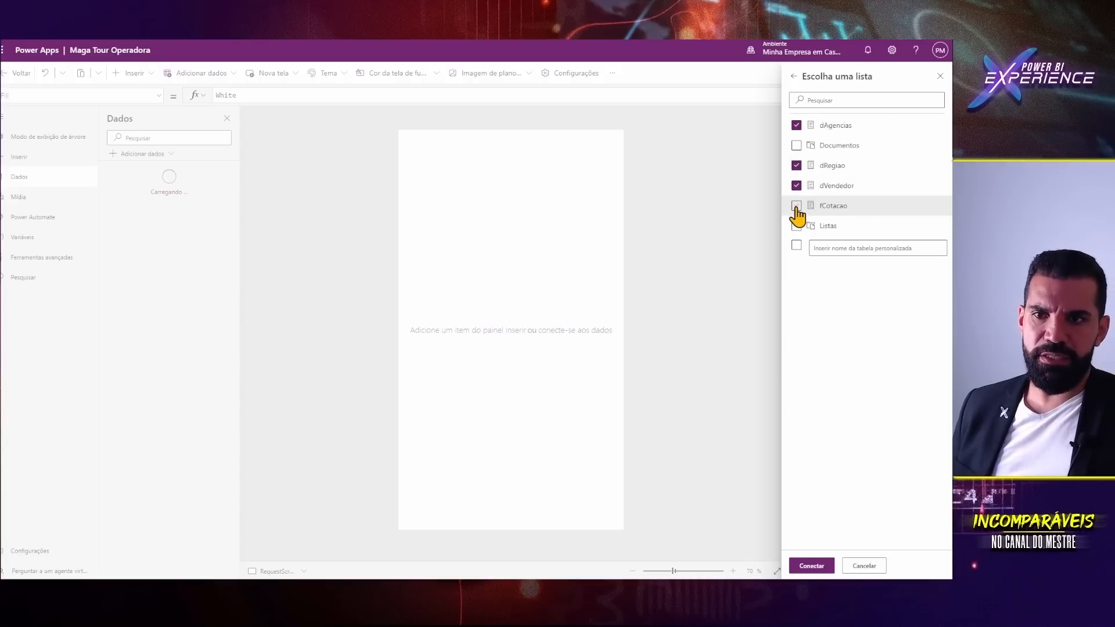
pyautogui.click(796, 206)
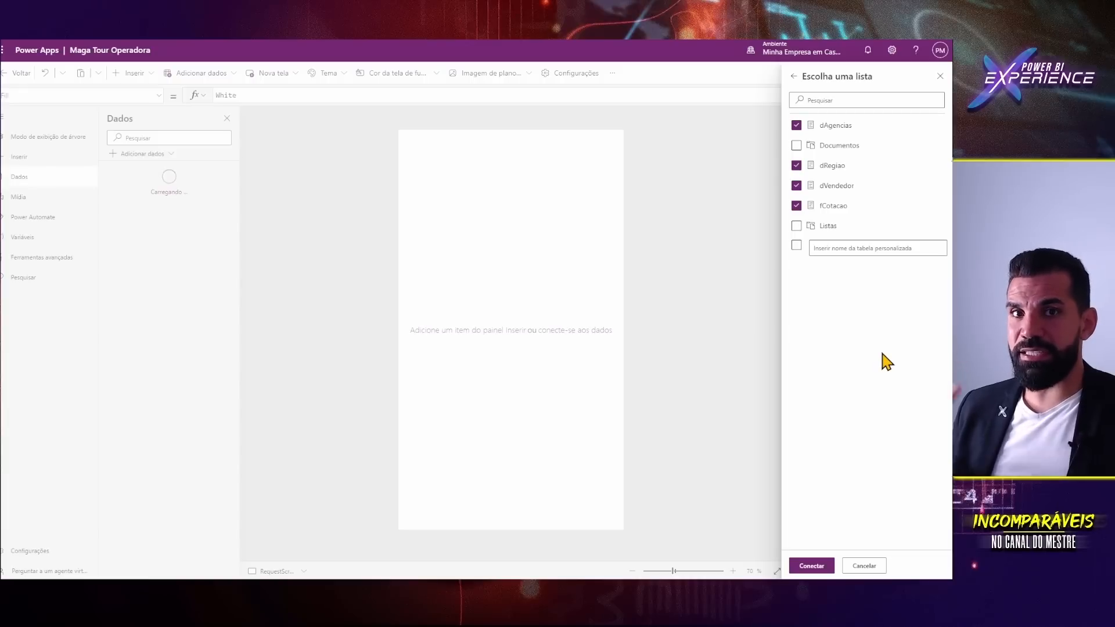
pyautogui.click(810, 566)
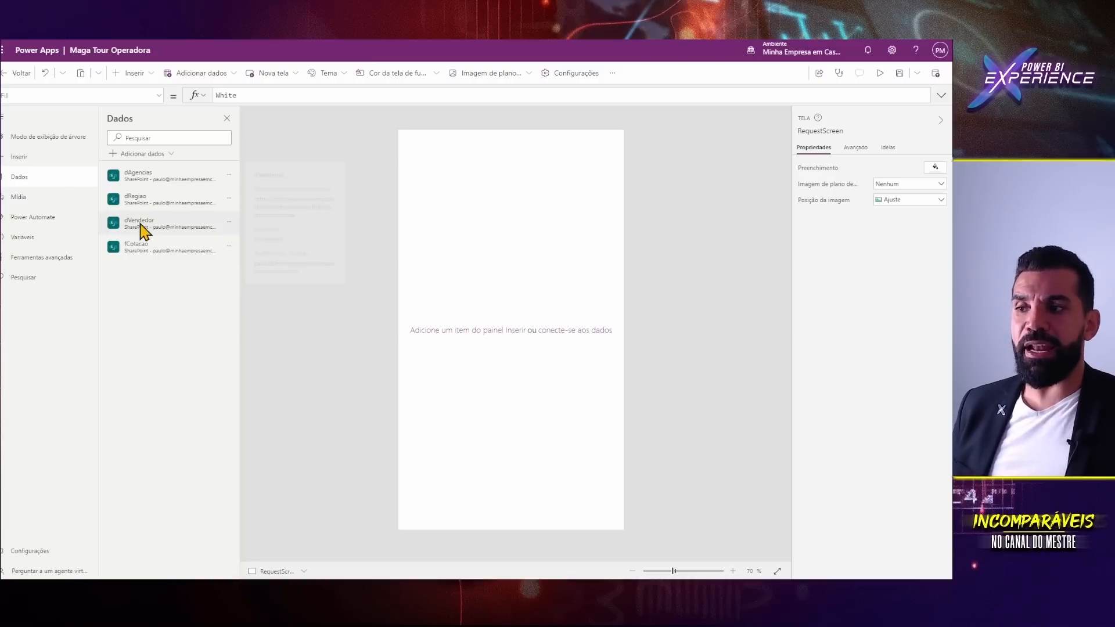
pyautogui.moveTo(143, 231)
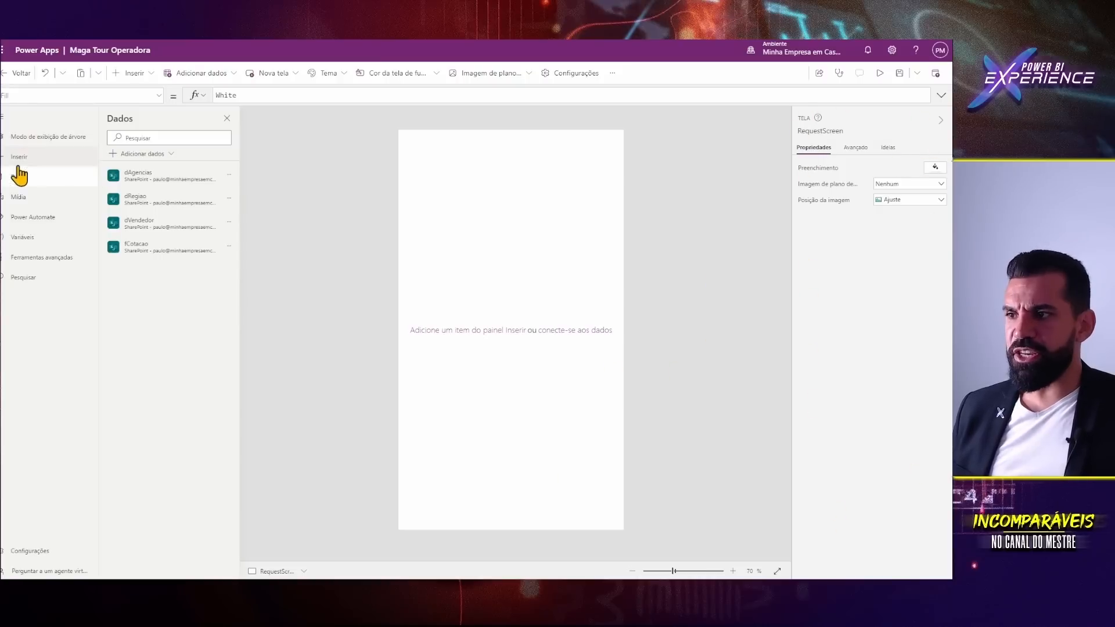
# - Add the image file BG_Maga-Tour02 as the background image of RequestScreen and check the available fill colours
pyautogui.click(2, 120)
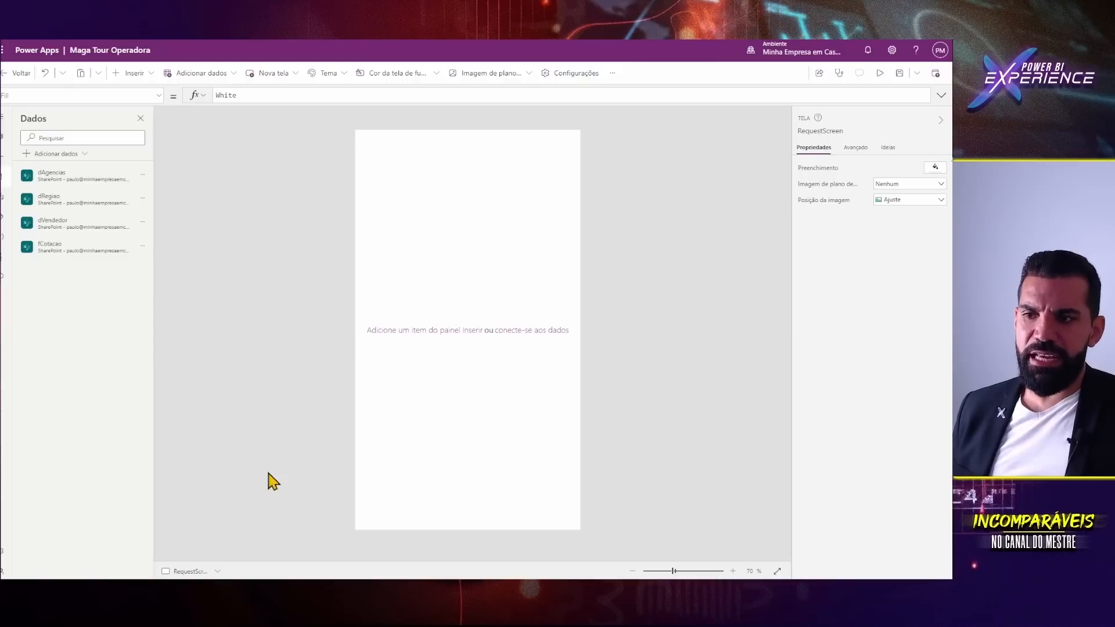
pyautogui.click(895, 185)
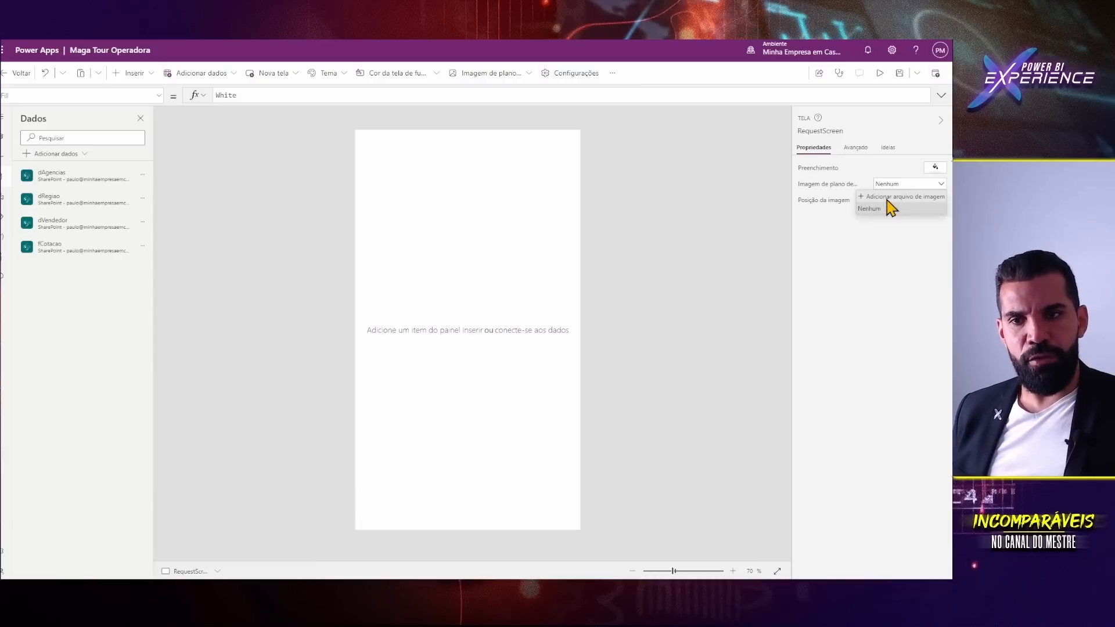
pyautogui.click(888, 207)
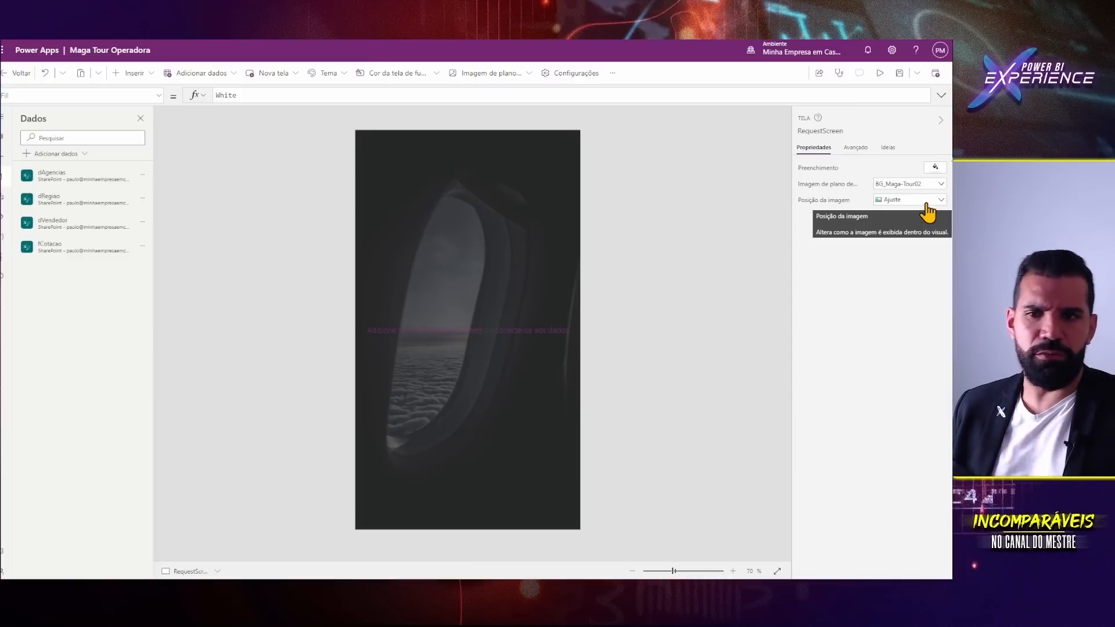
pyautogui.click(935, 167)
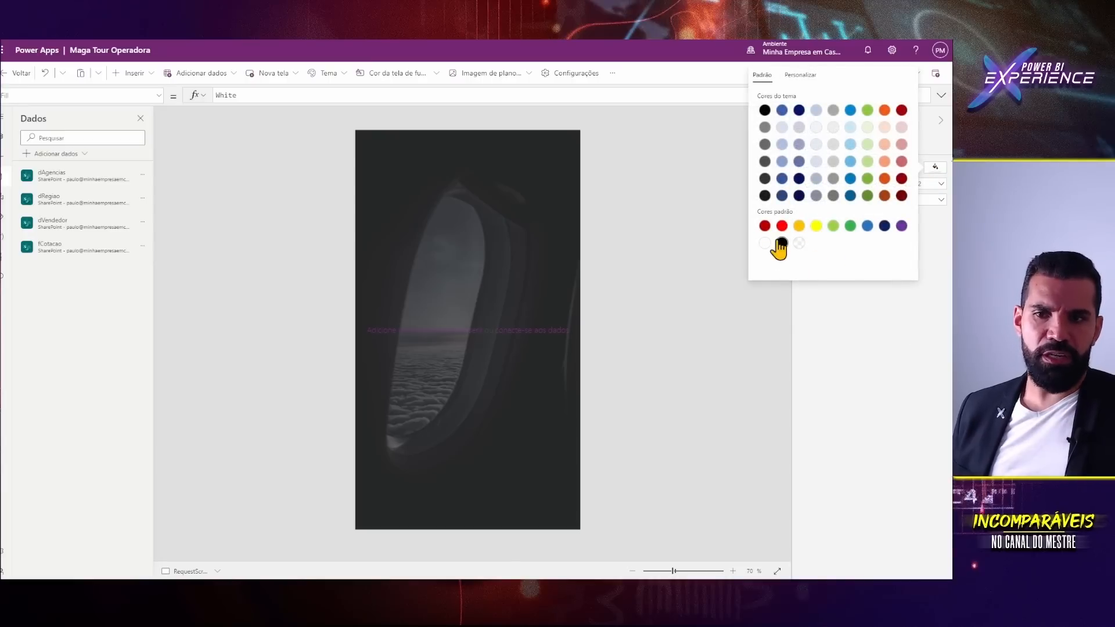
pyautogui.click(846, 309)
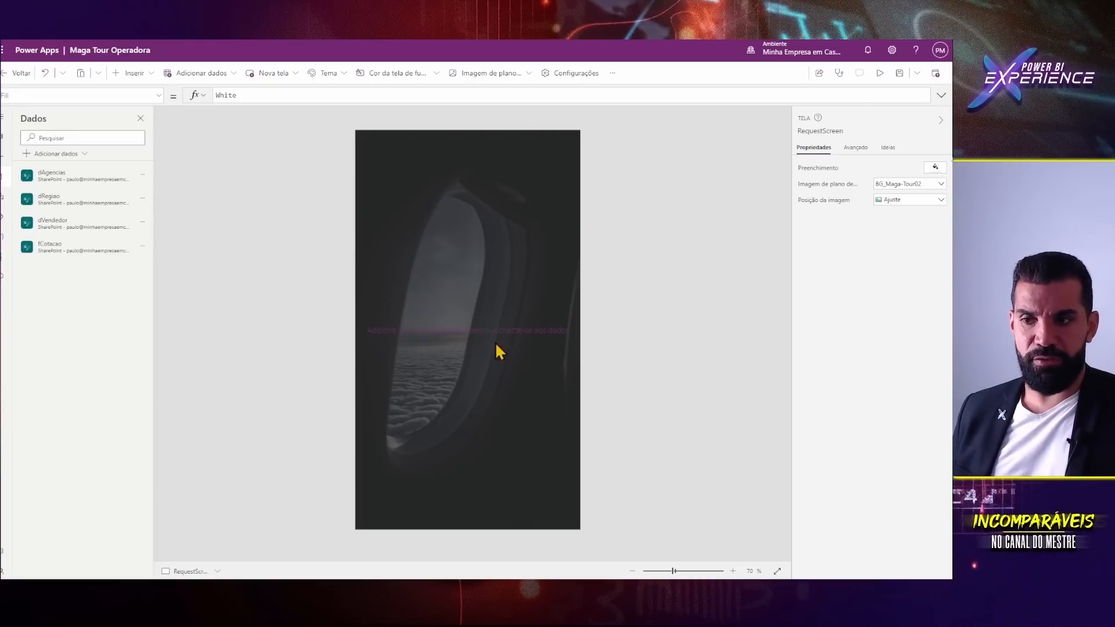
# - Upload the images Logo_Maga-Tour.png and BG_Maga-Tour01.png to the app's media
pyautogui.click(3, 116)
pyautogui.click(47, 198)
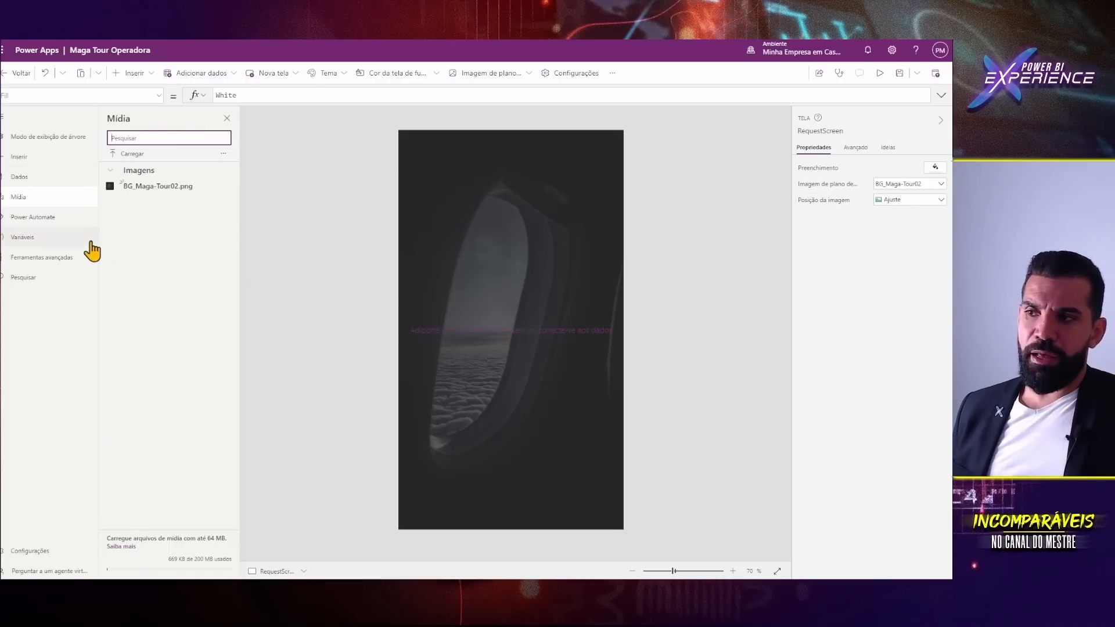
pyautogui.click(131, 154)
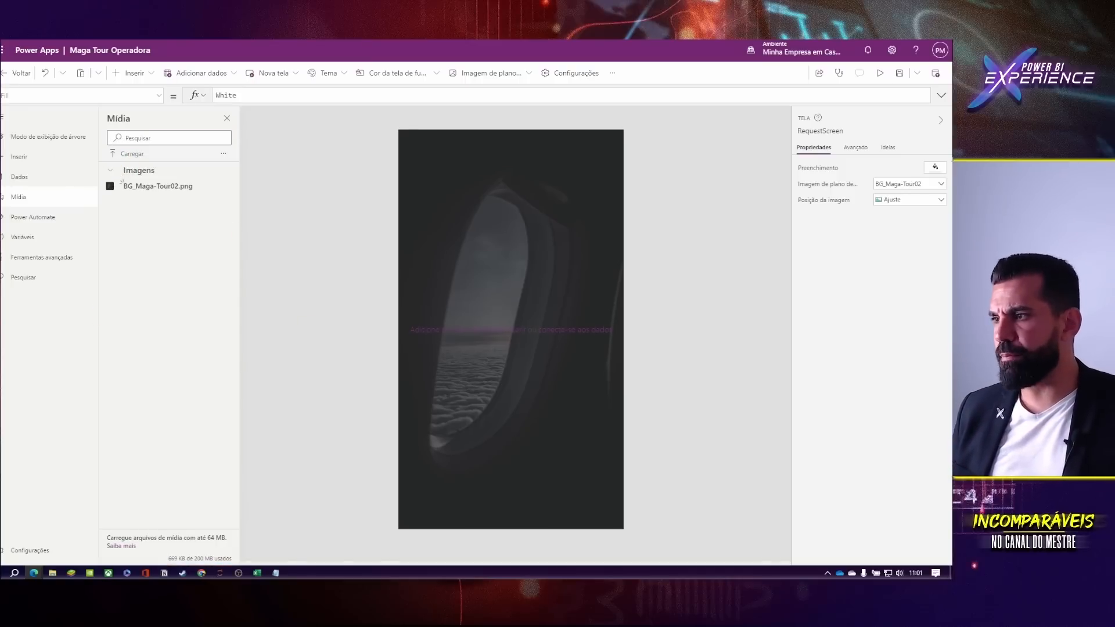
pyautogui.click(528, 337)
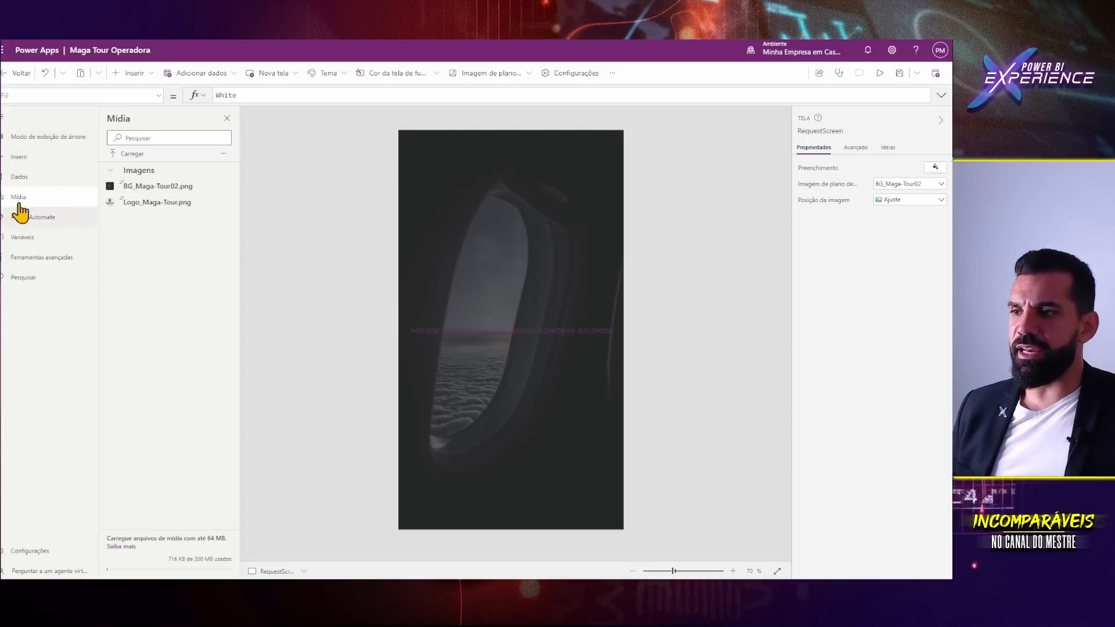
pyautogui.click(145, 155)
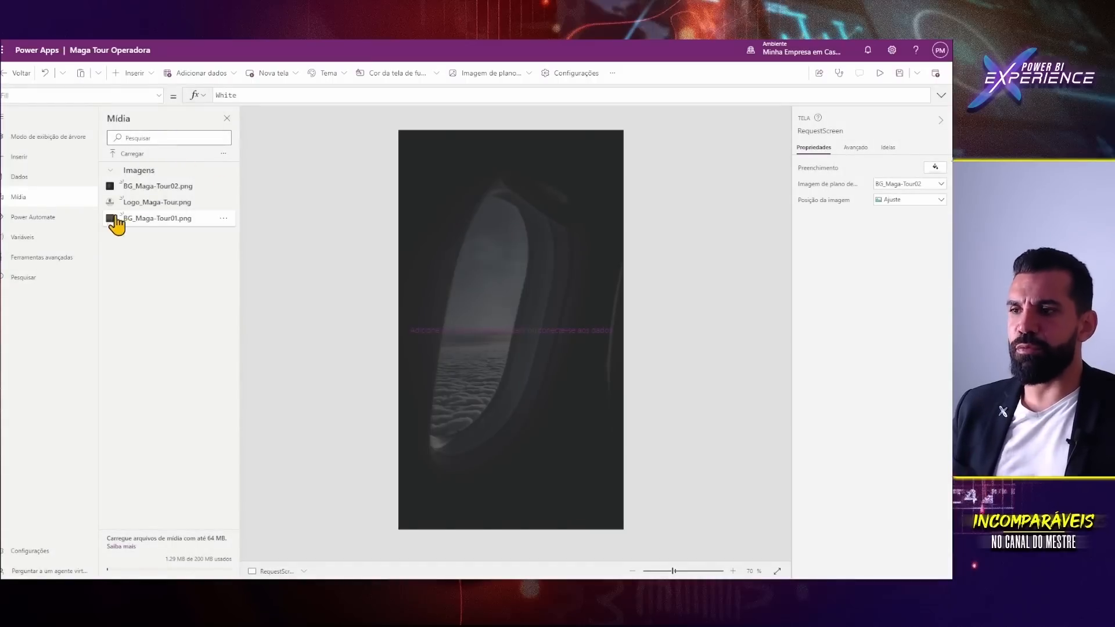
# - Examine the app's Power Automate flows, variables, formula bar, advanced tools and screen tree
pyautogui.click(35, 218)
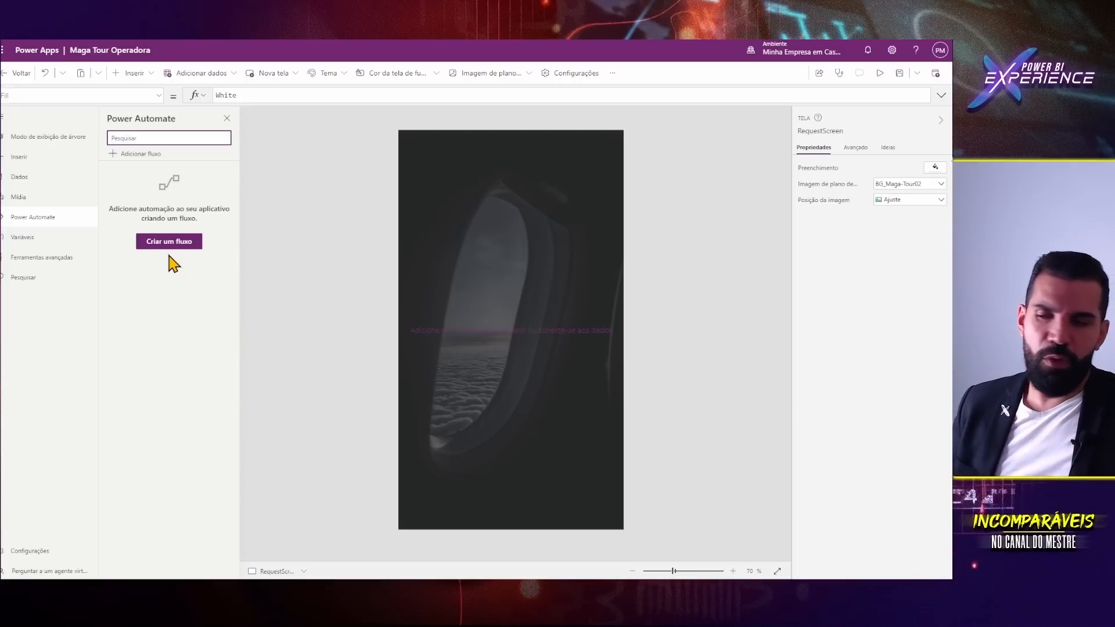
pyautogui.click(35, 238)
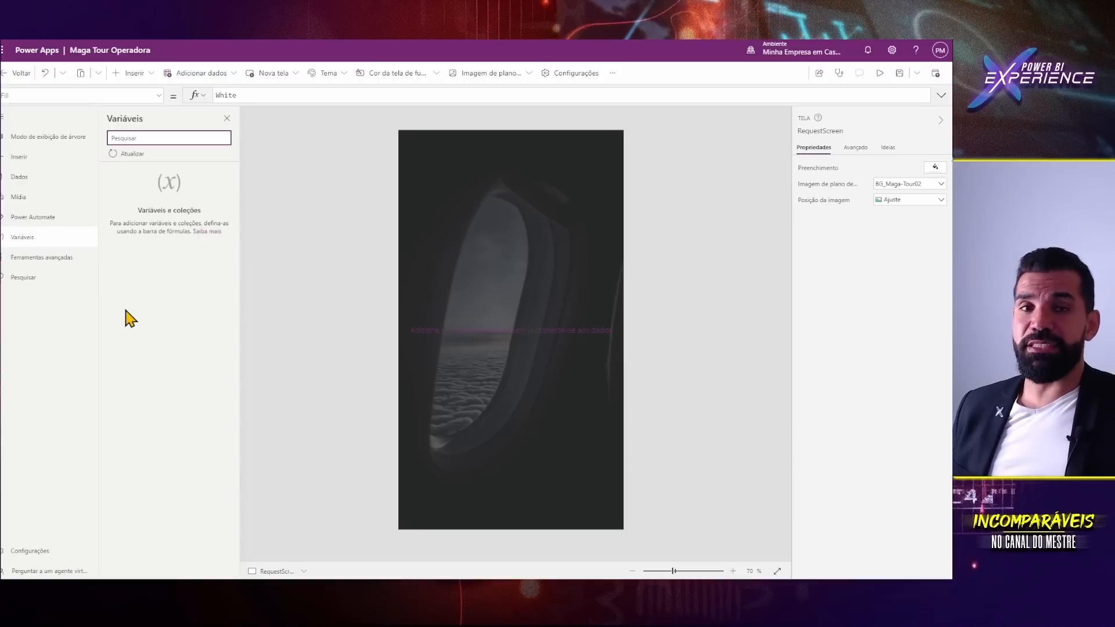
pyautogui.click(357, 93)
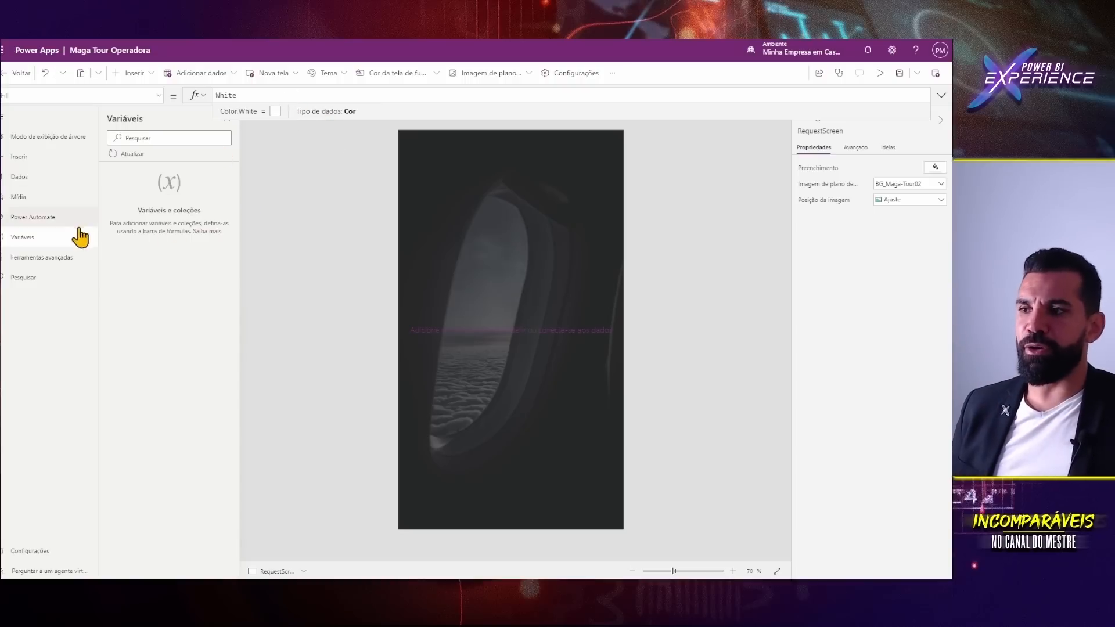
pyautogui.click(42, 259)
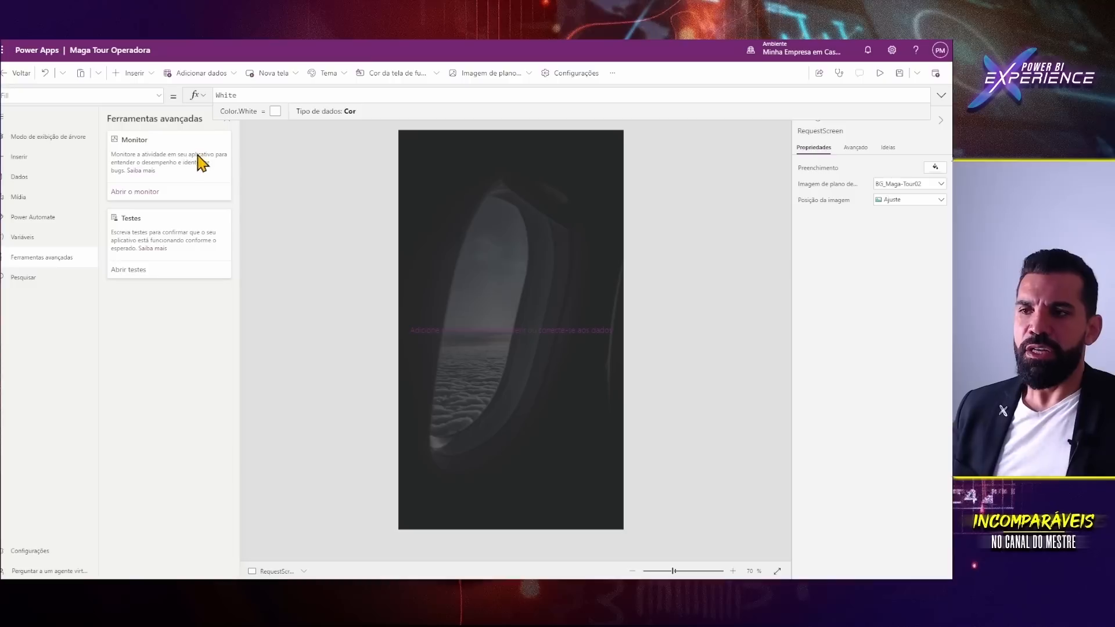
pyautogui.click(35, 138)
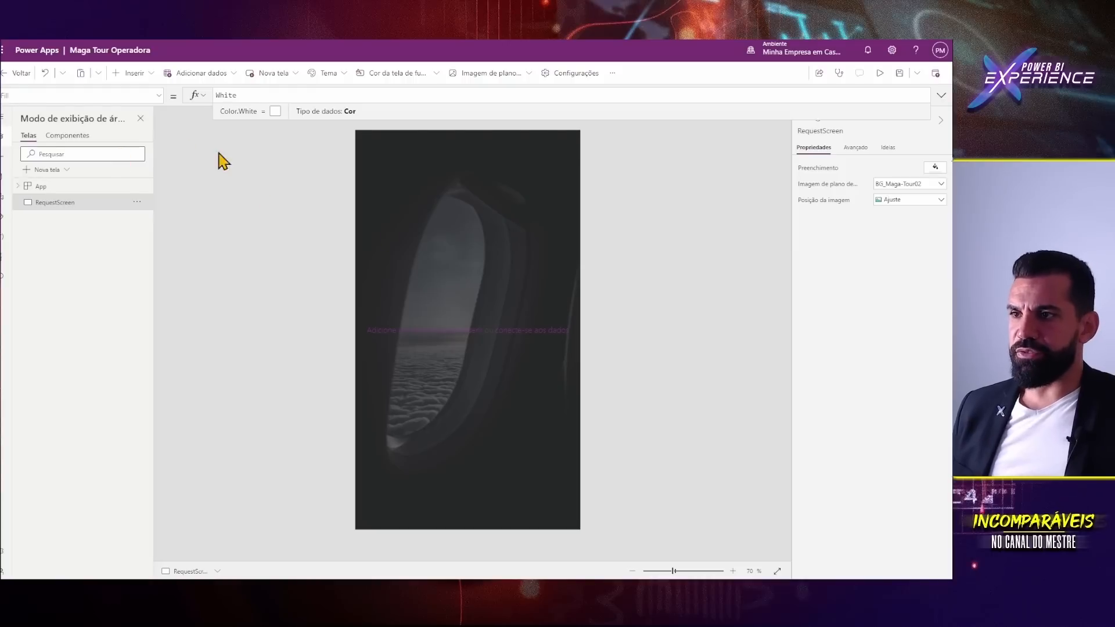
# - Insert an edit form on RequestScreen, move it down to about Y 110 and stretch its height to about 901
pyautogui.click(135, 74)
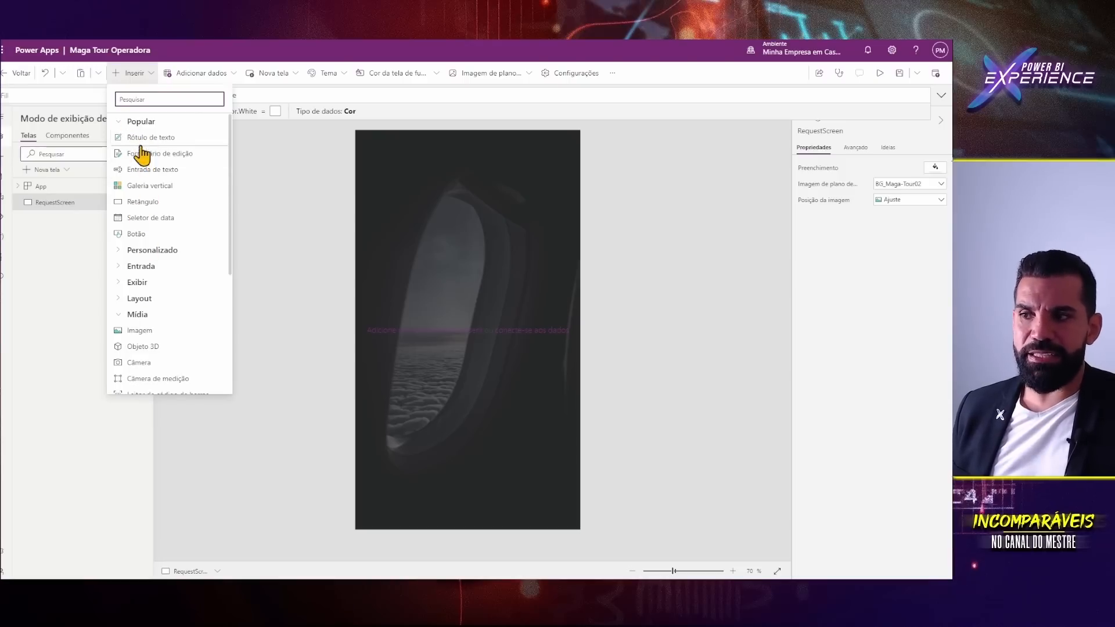
pyautogui.click(121, 121)
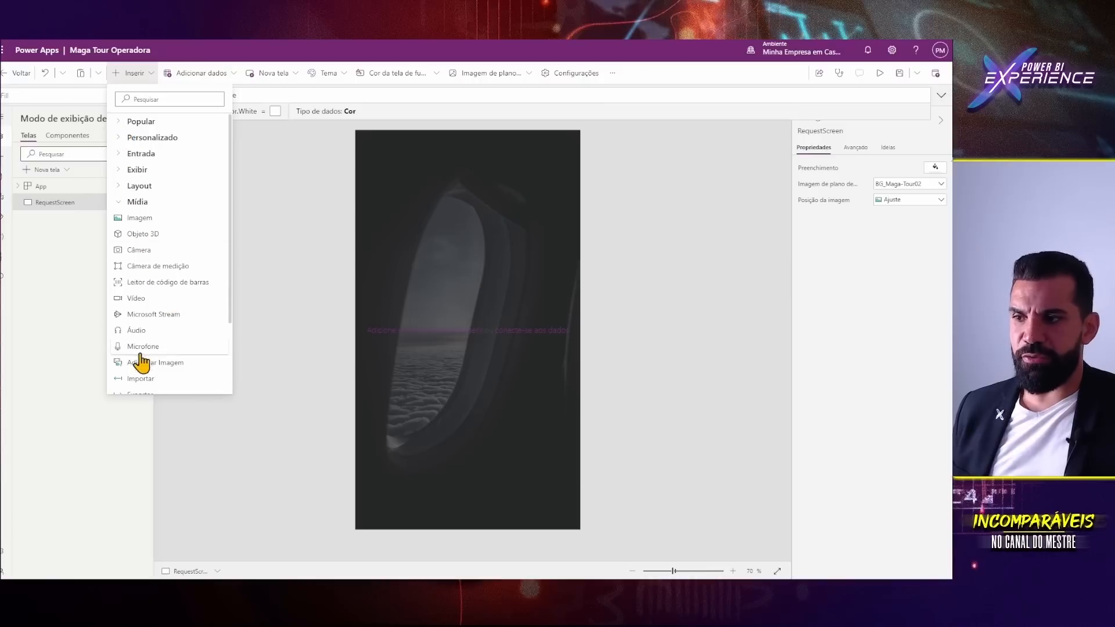
pyautogui.scroll(-2, 151, 354)
pyautogui.scroll(2, 156, 377)
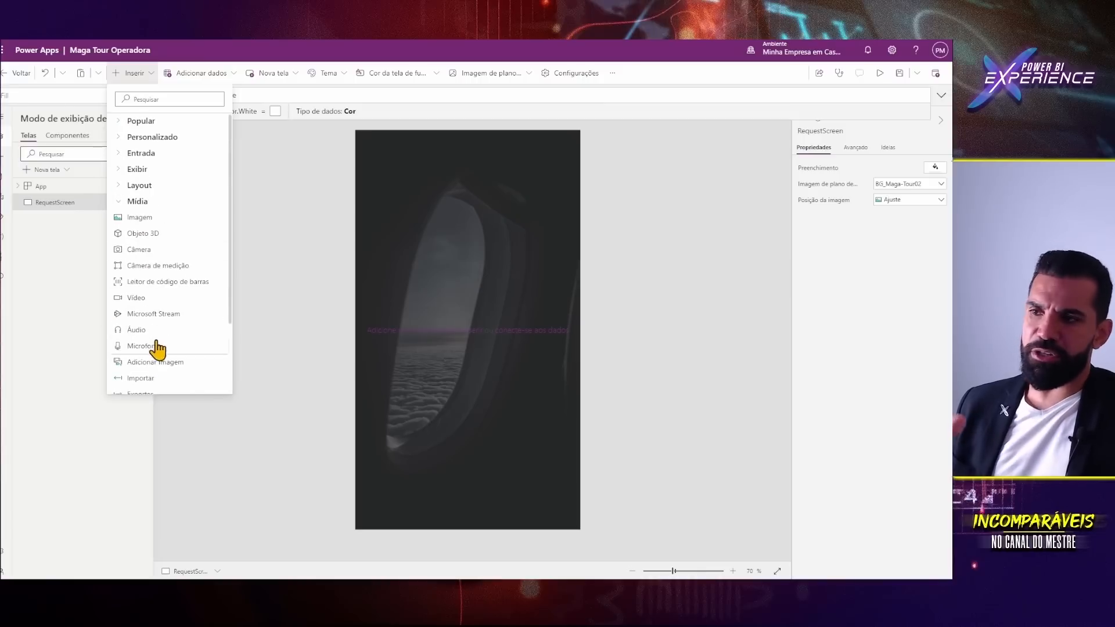
pyautogui.click(120, 203)
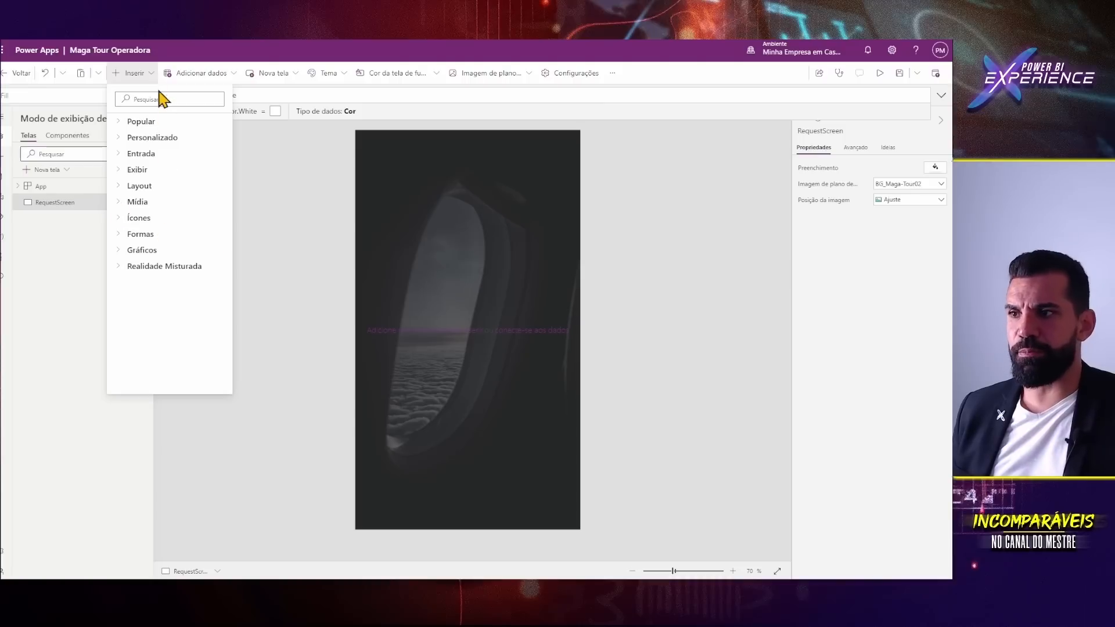
pyautogui.click(119, 122)
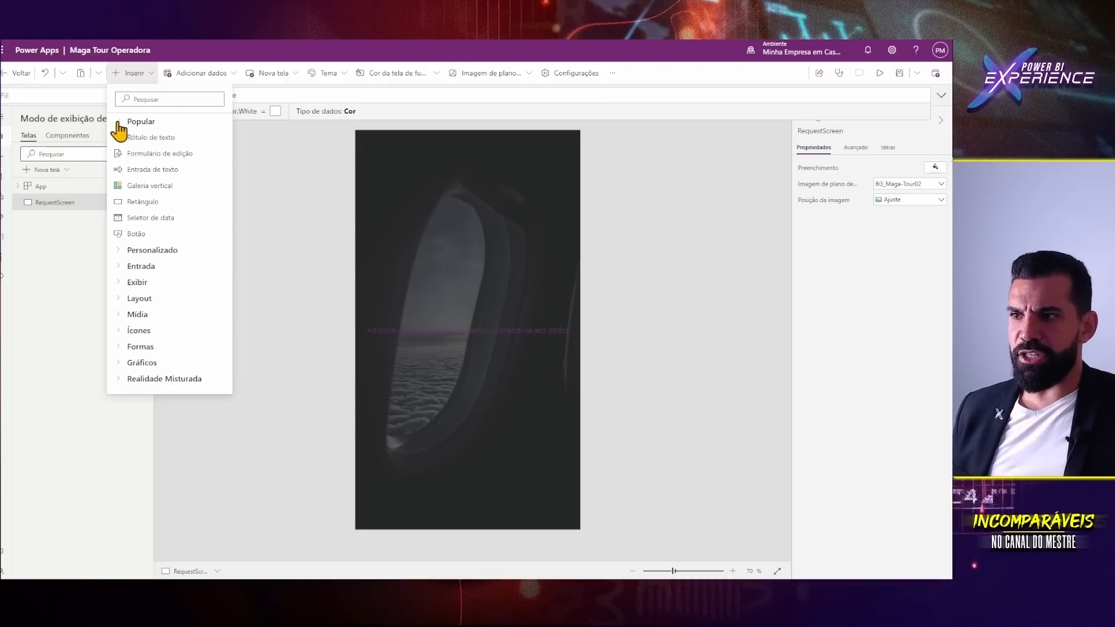
pyautogui.click(159, 154)
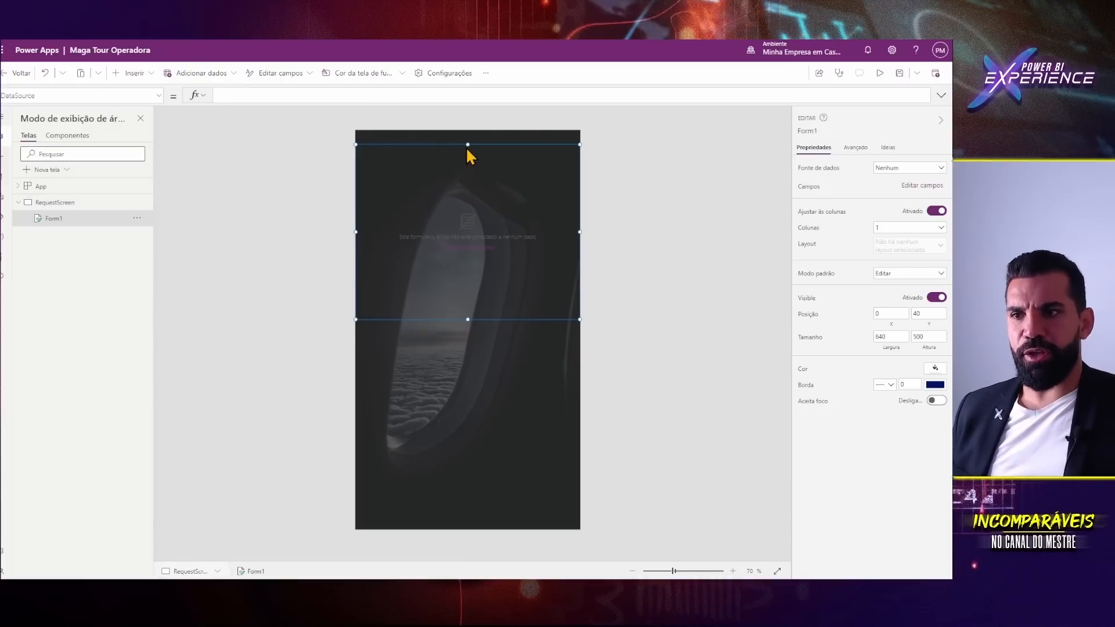
pyautogui.moveTo(460, 144); pyautogui.dragTo(454, 169)
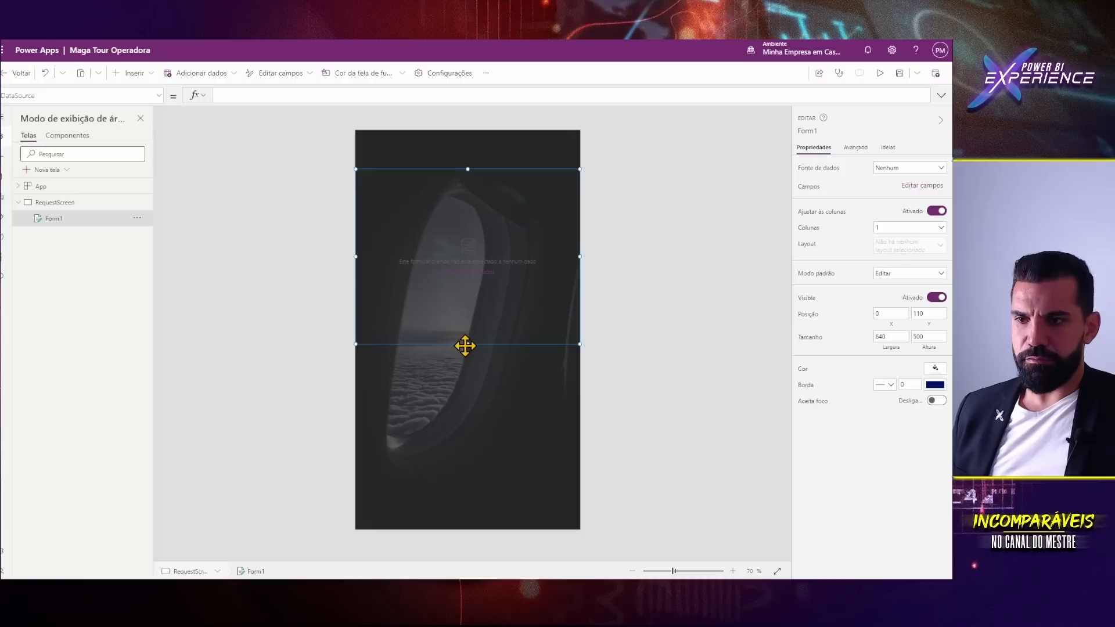
pyautogui.moveTo(468, 347); pyautogui.dragTo(462, 485)
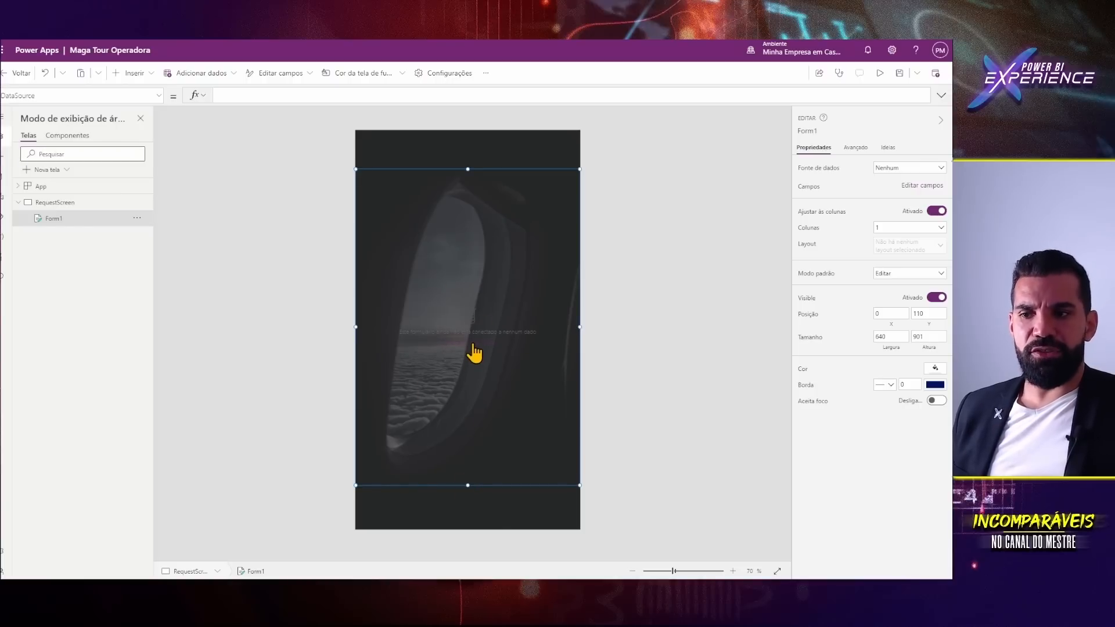
# - Follow the empty form's prompt to connect to data and examine the options offered for the fCotacao source
pyautogui.scroll(6, 473, 348)
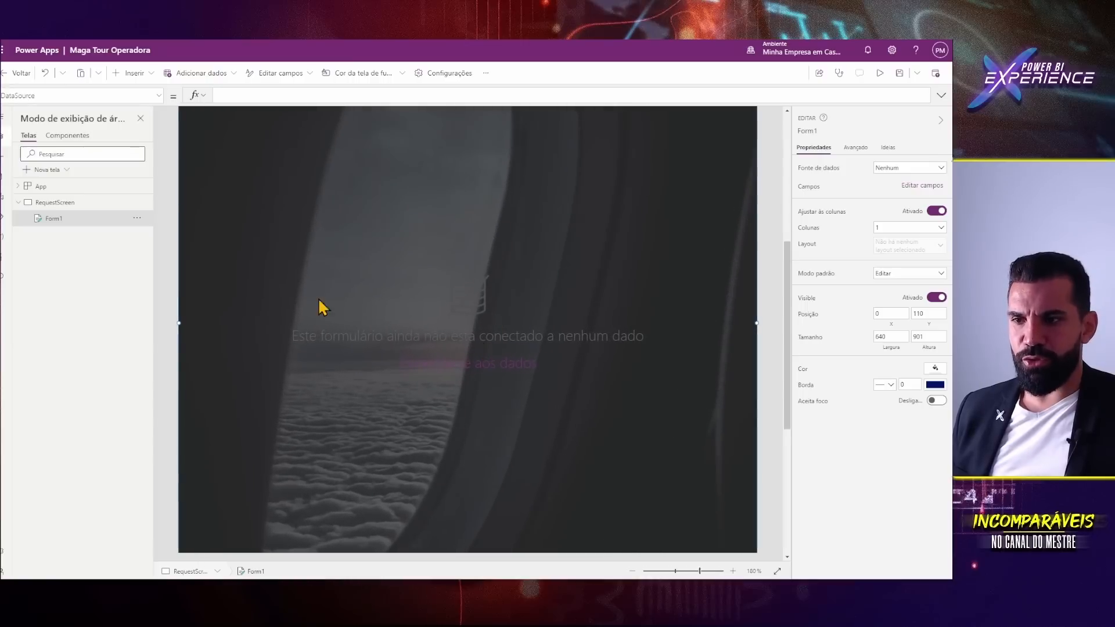
pyautogui.scroll(3, 482, 339)
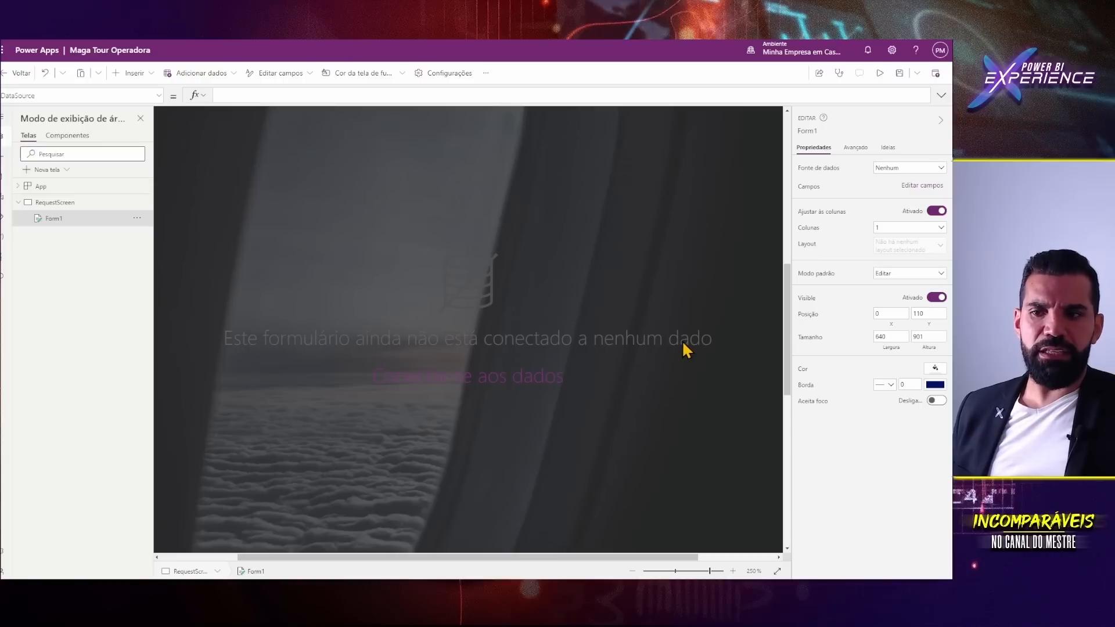
pyautogui.click(460, 380)
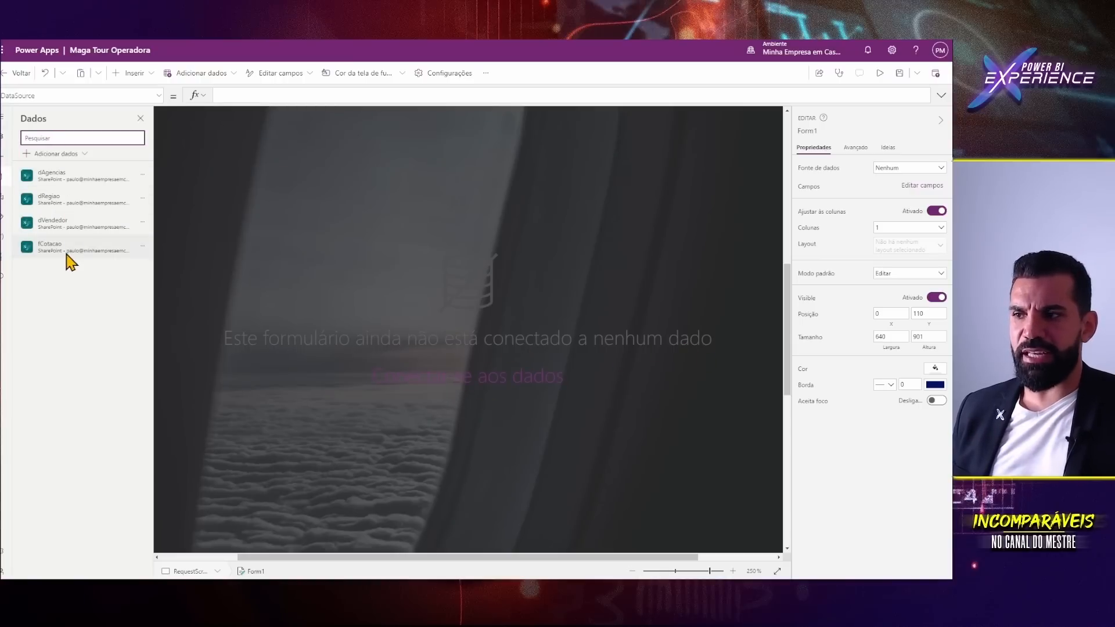
pyautogui.moveTo(55, 249)
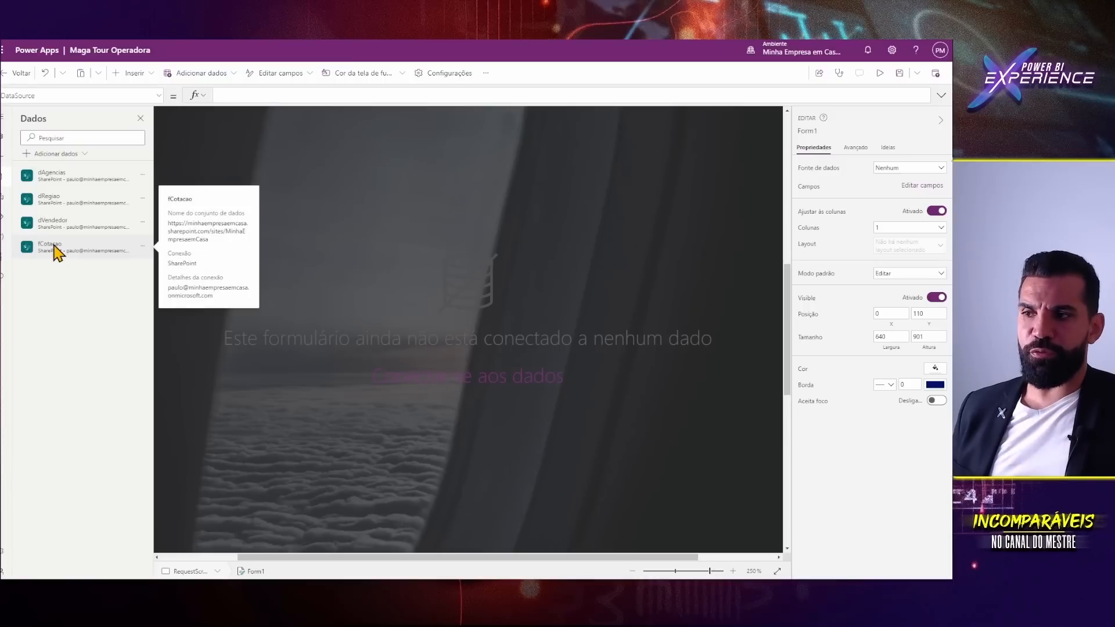
pyautogui.click(142, 245)
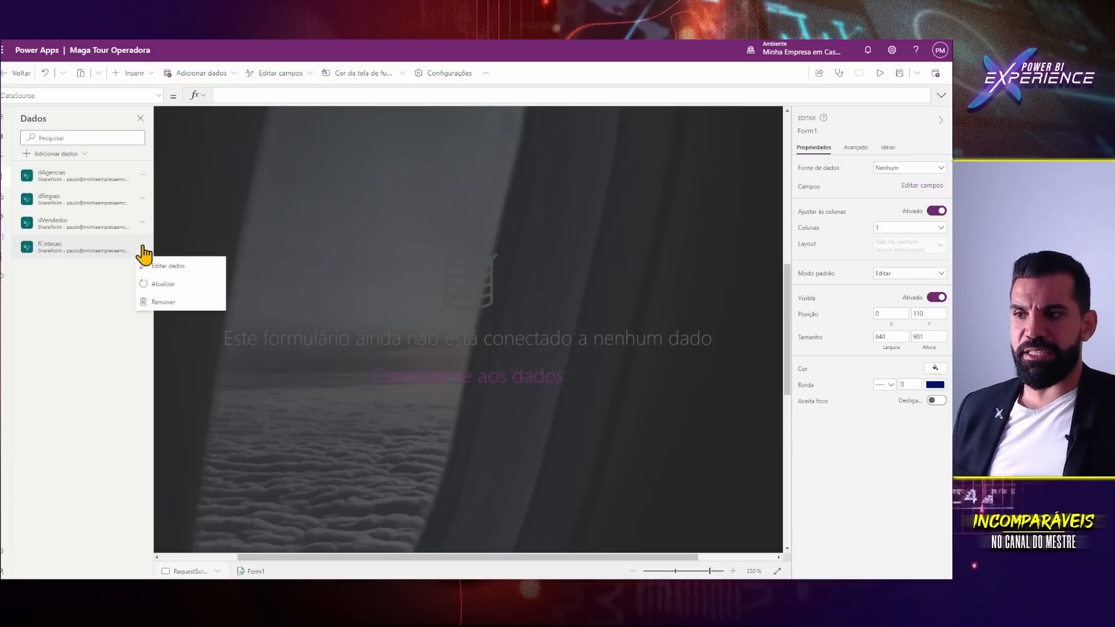
pyautogui.click(72, 405)
pyautogui.scroll(-15, 403, 235)
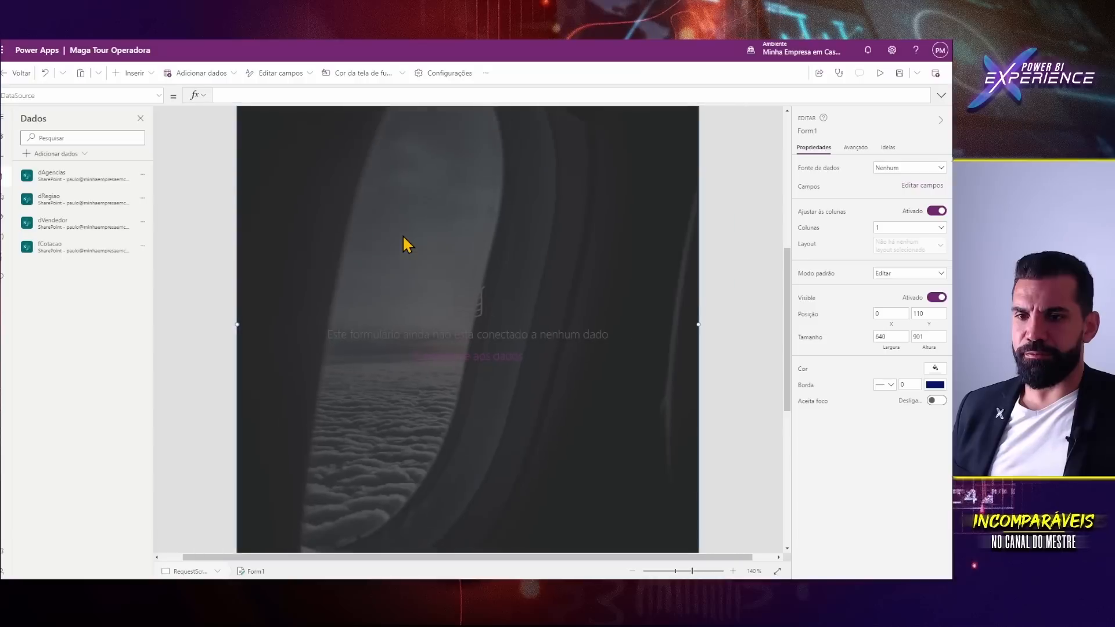
pyautogui.scroll(-2, 403, 235)
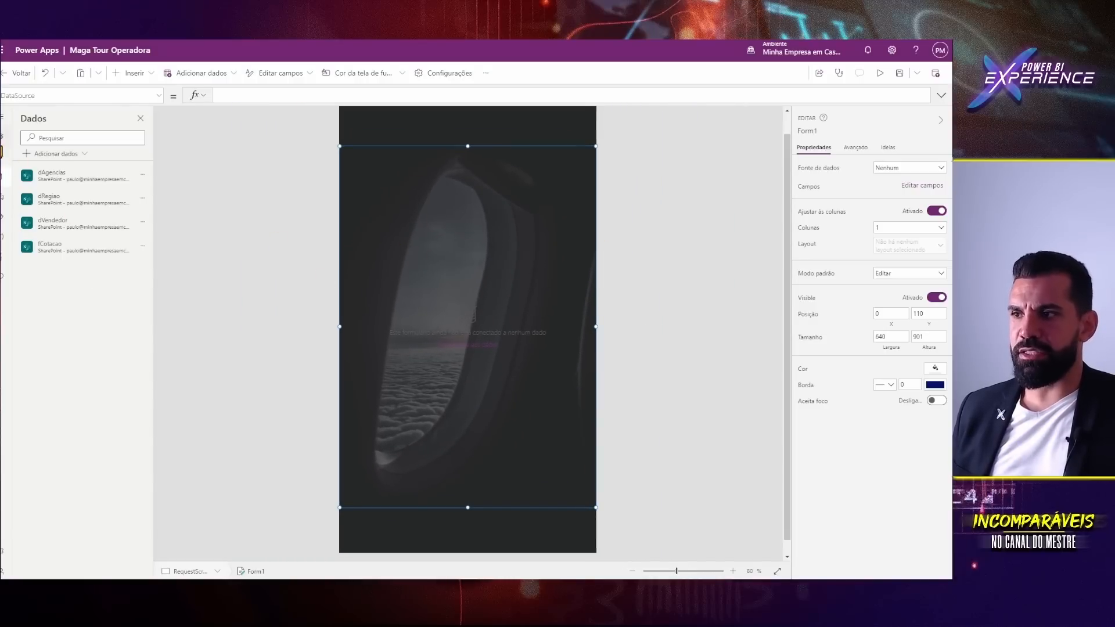
# - Select the edit form in RequestScreen's tree view and set its data source to fCotacao
pyautogui.click(3, 150)
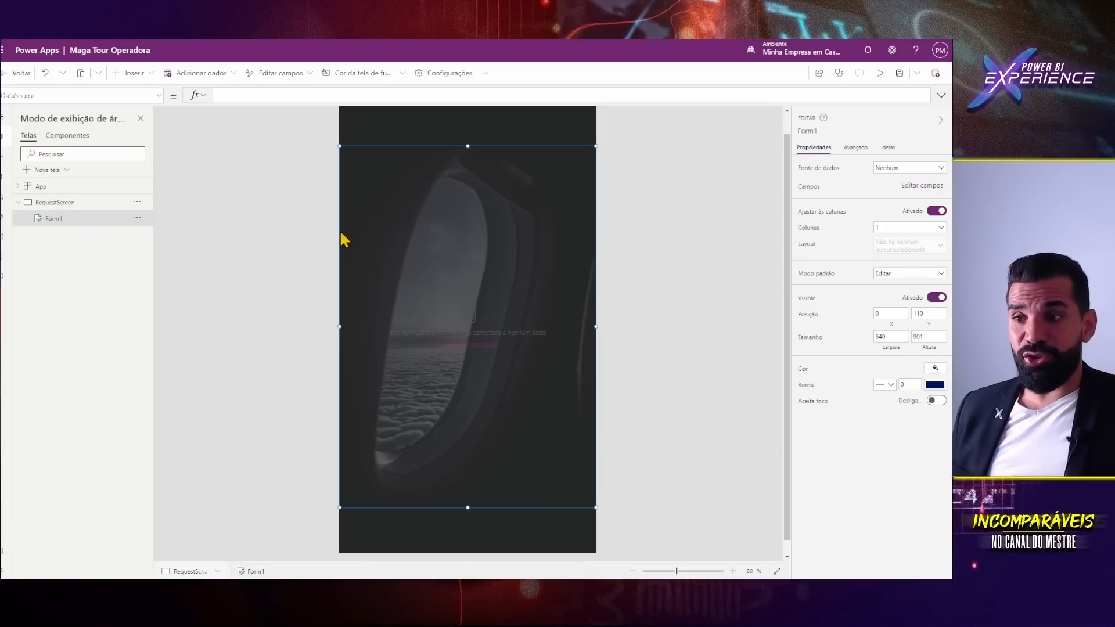
pyautogui.click(47, 202)
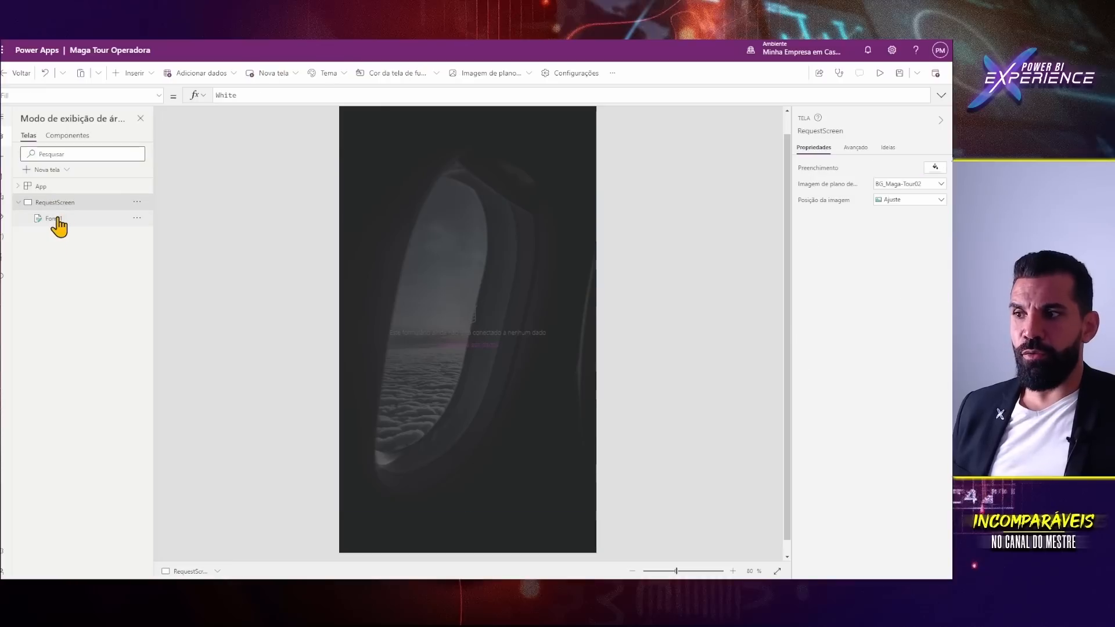
pyautogui.click(69, 220)
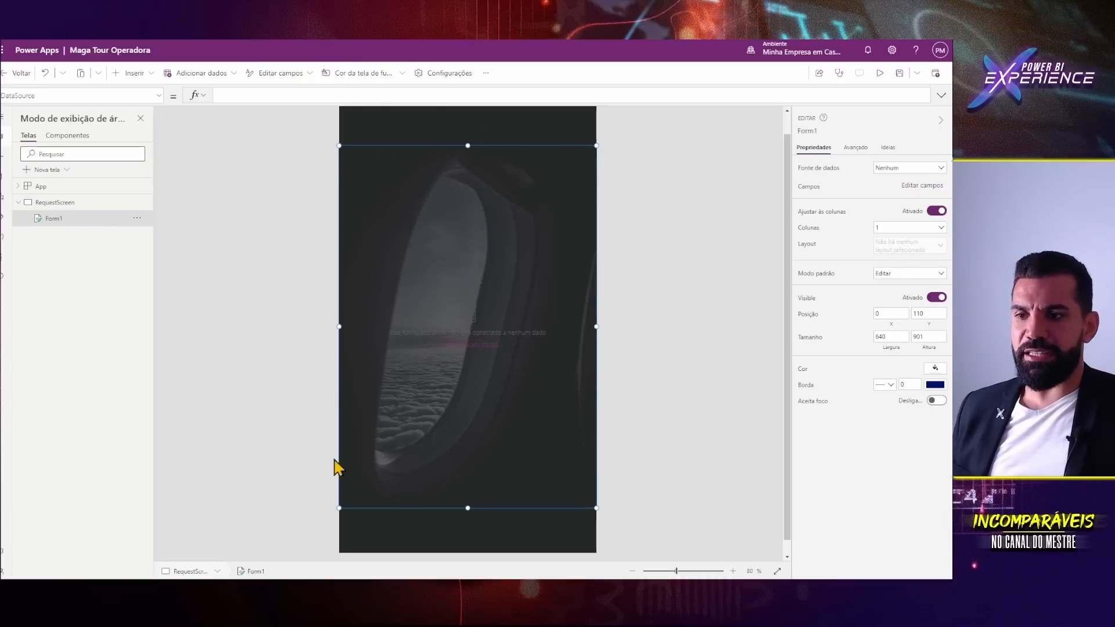
pyautogui.click(61, 203)
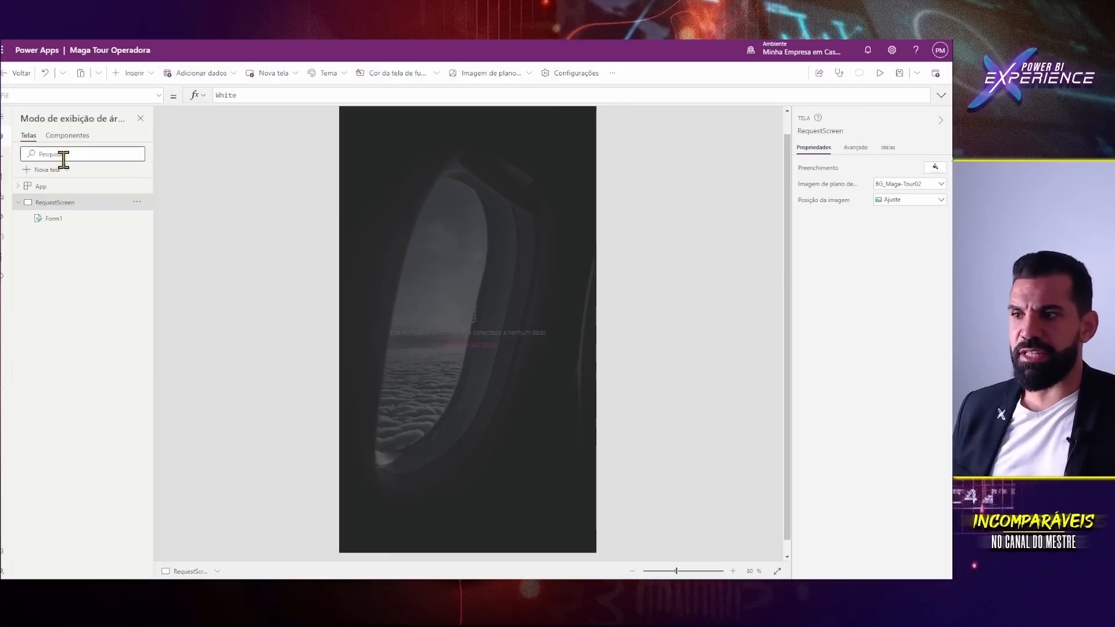
pyautogui.click(49, 219)
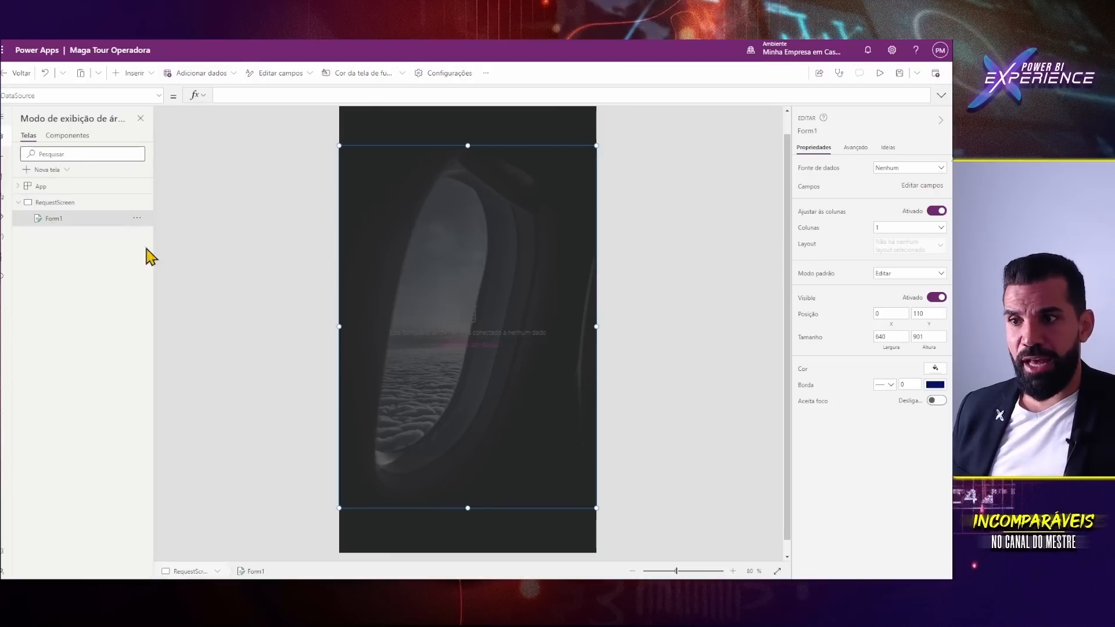
pyautogui.click(839, 170)
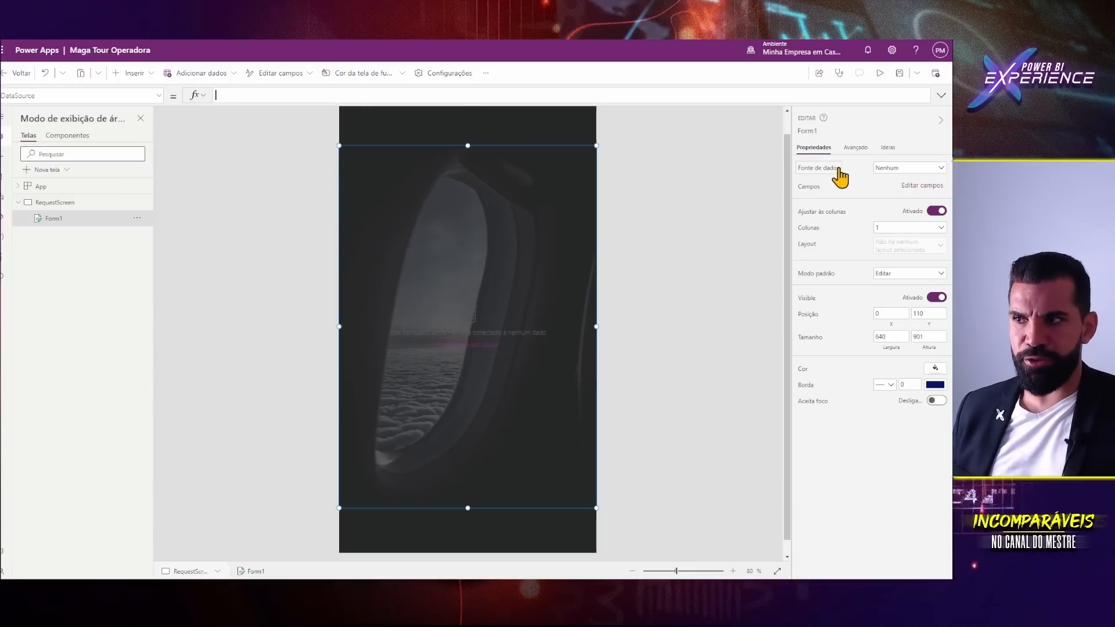
pyautogui.click(902, 170)
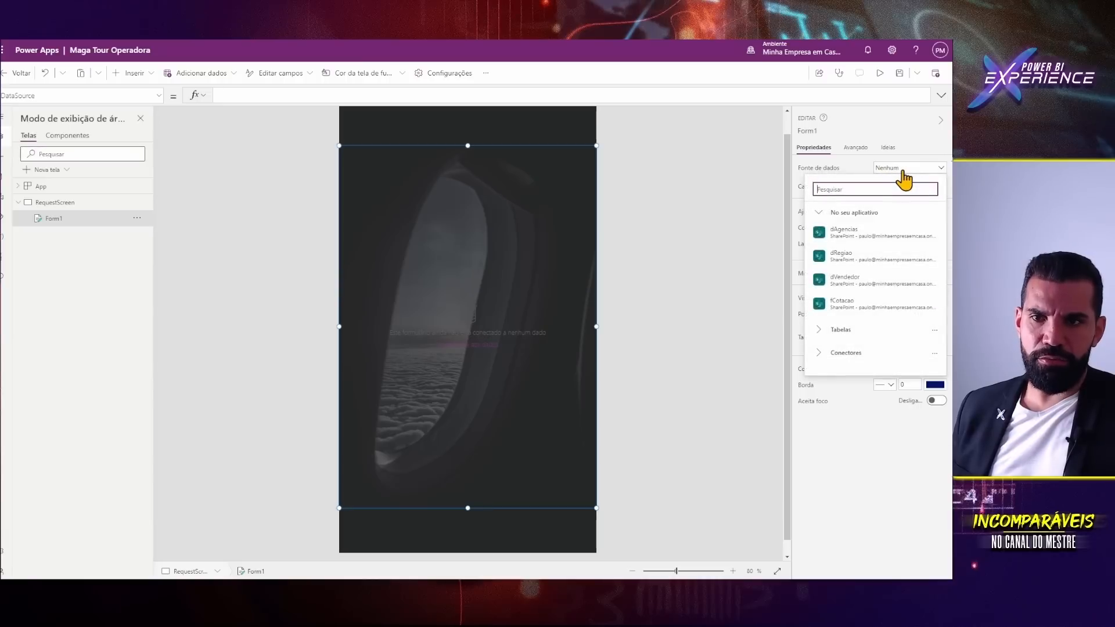
pyautogui.moveTo(838, 306)
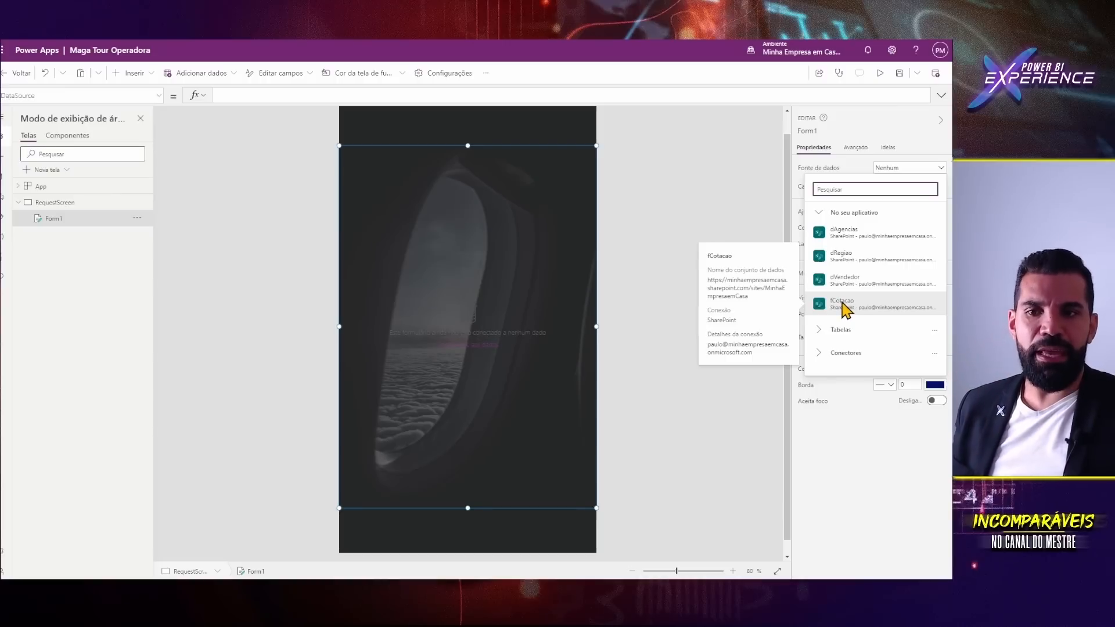
pyautogui.click(842, 304)
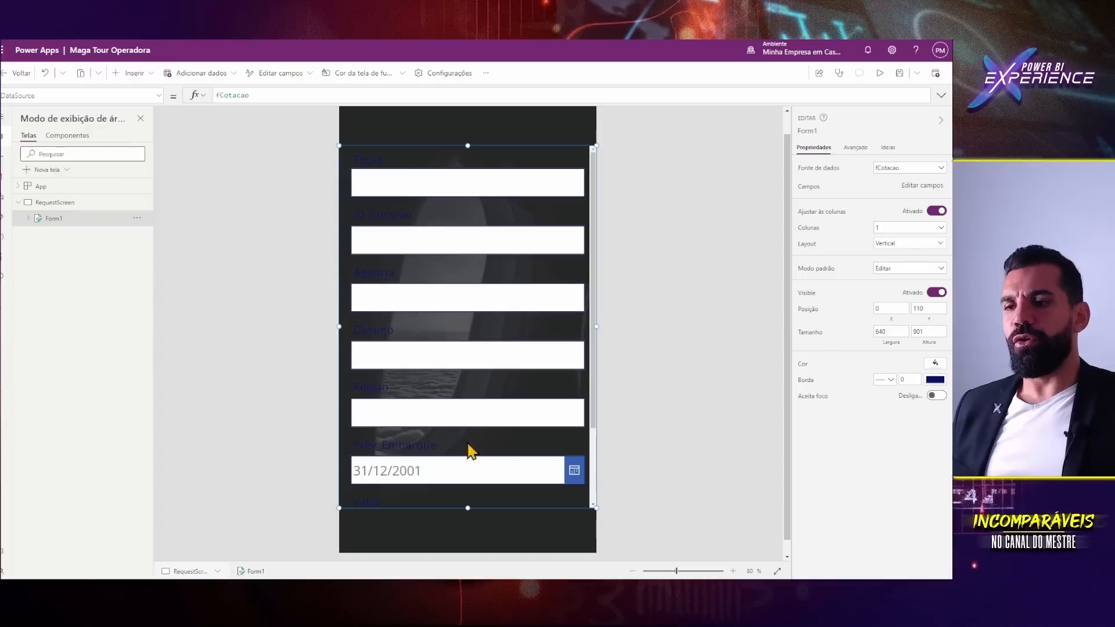
# - Look over the form's fields for fCotacao and inspect the Título and ID_Cotacao cards
pyautogui.scroll(1, 349, 407)
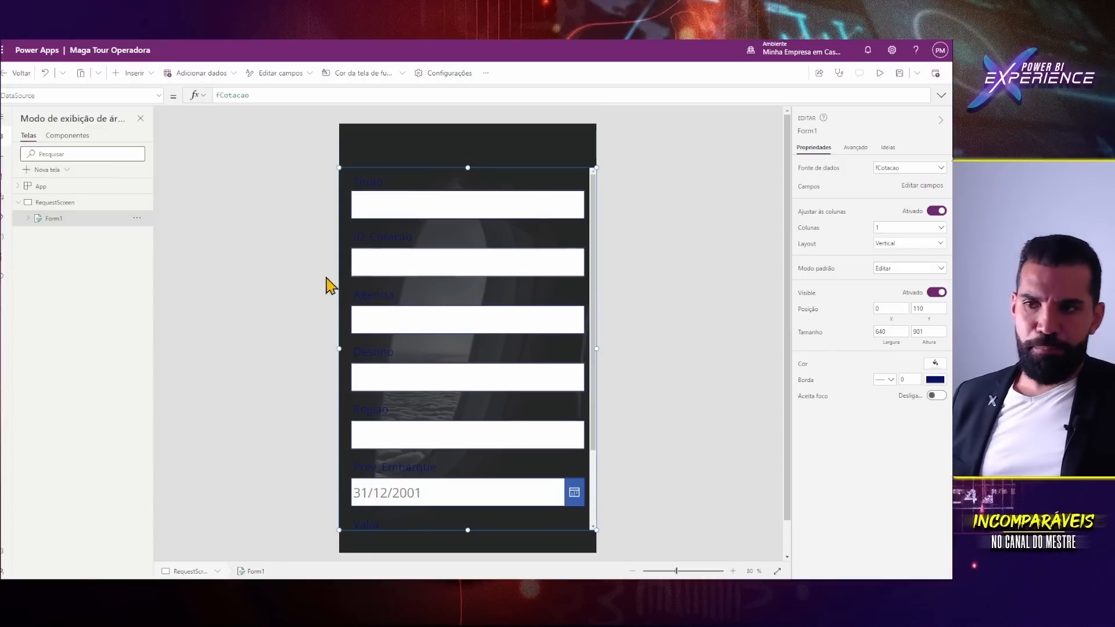
pyautogui.scroll(-3, 524, 376)
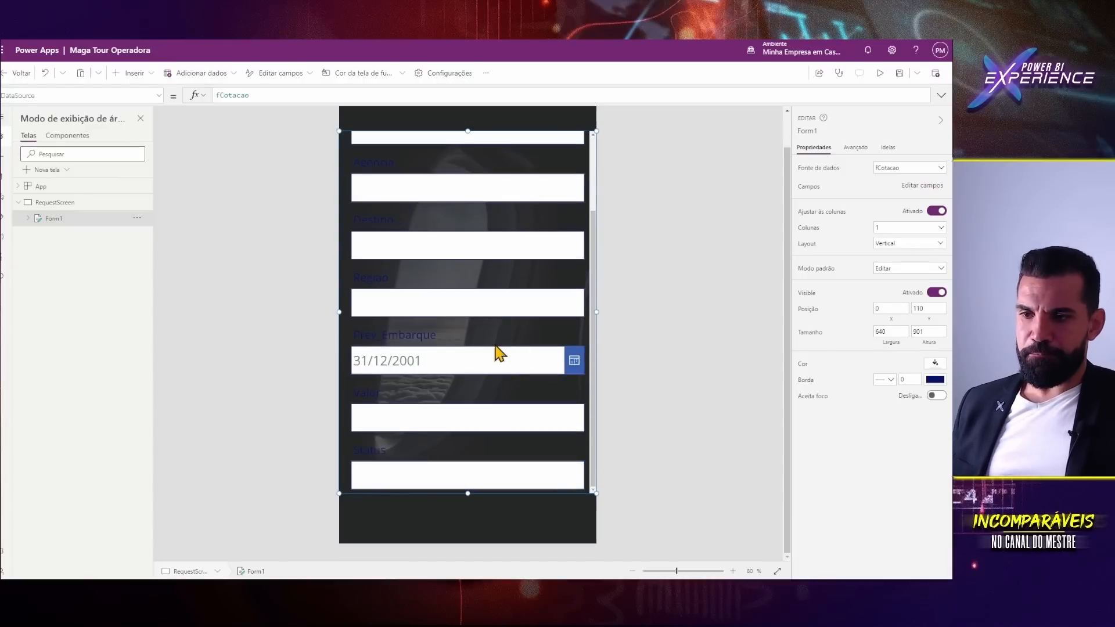
pyautogui.scroll(3, 511, 349)
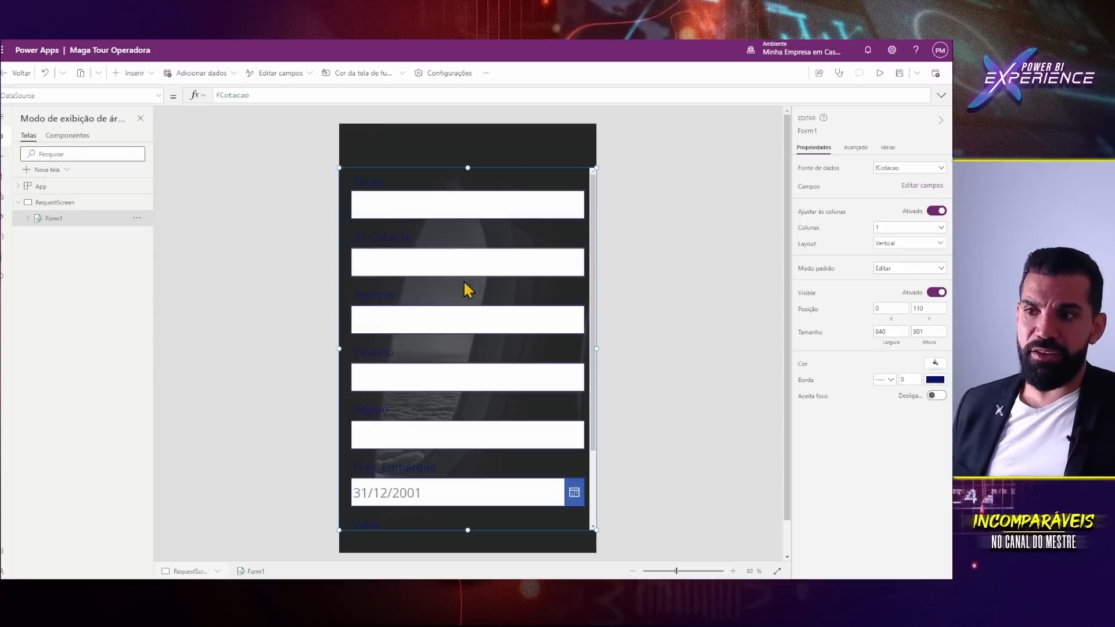
pyautogui.click(455, 187)
pyautogui.click(442, 228)
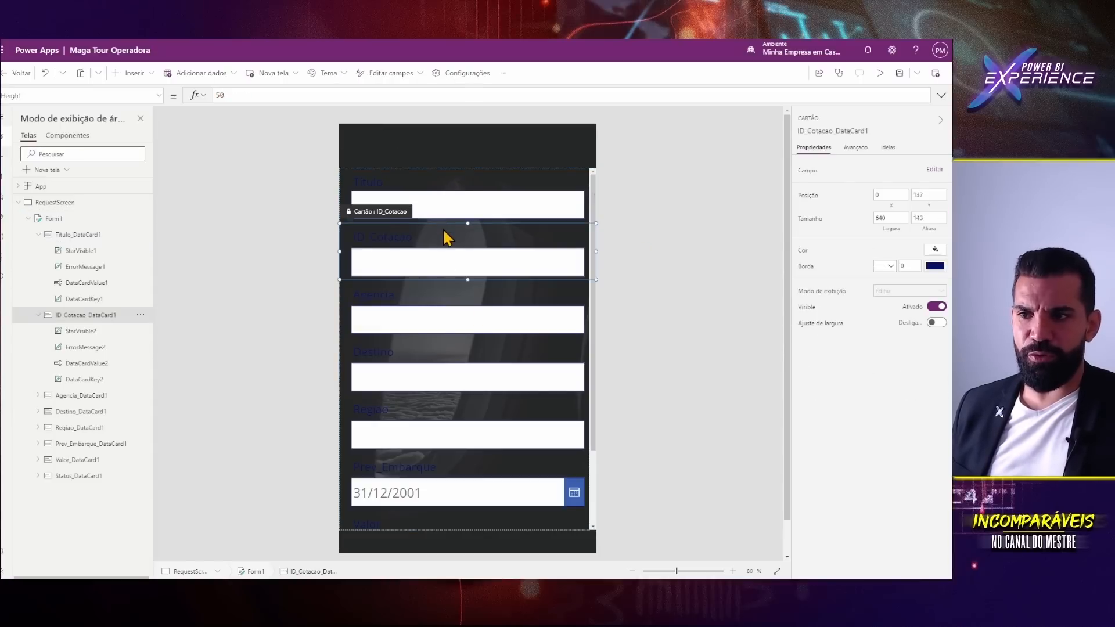
# - Apply the Office theme Amarelo-escuro to the app
pyautogui.click(462, 138)
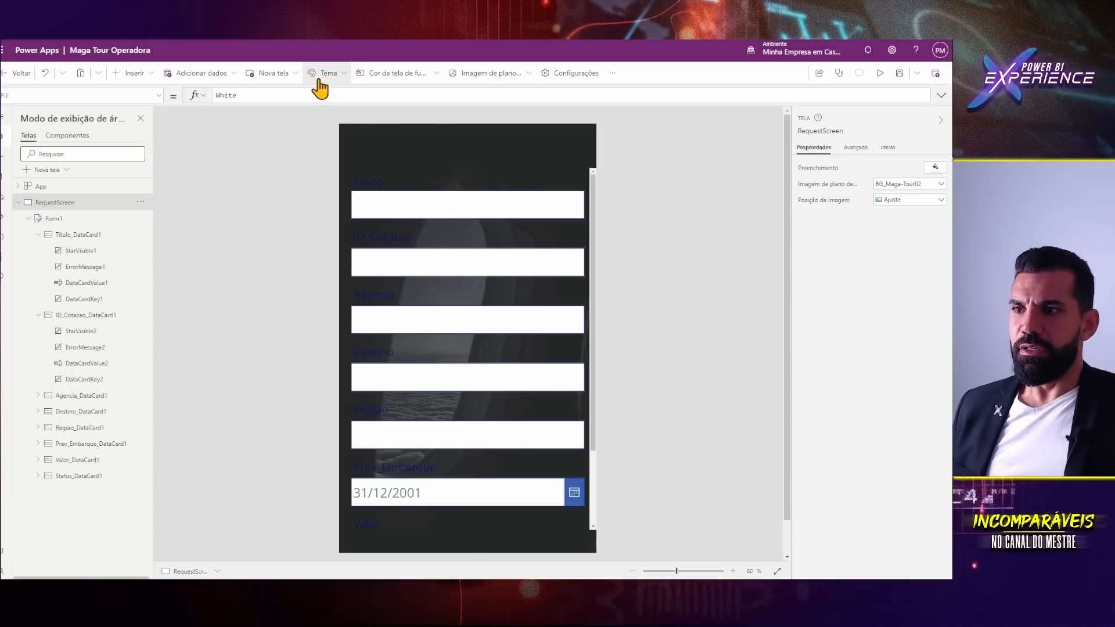
pyautogui.click(346, 76)
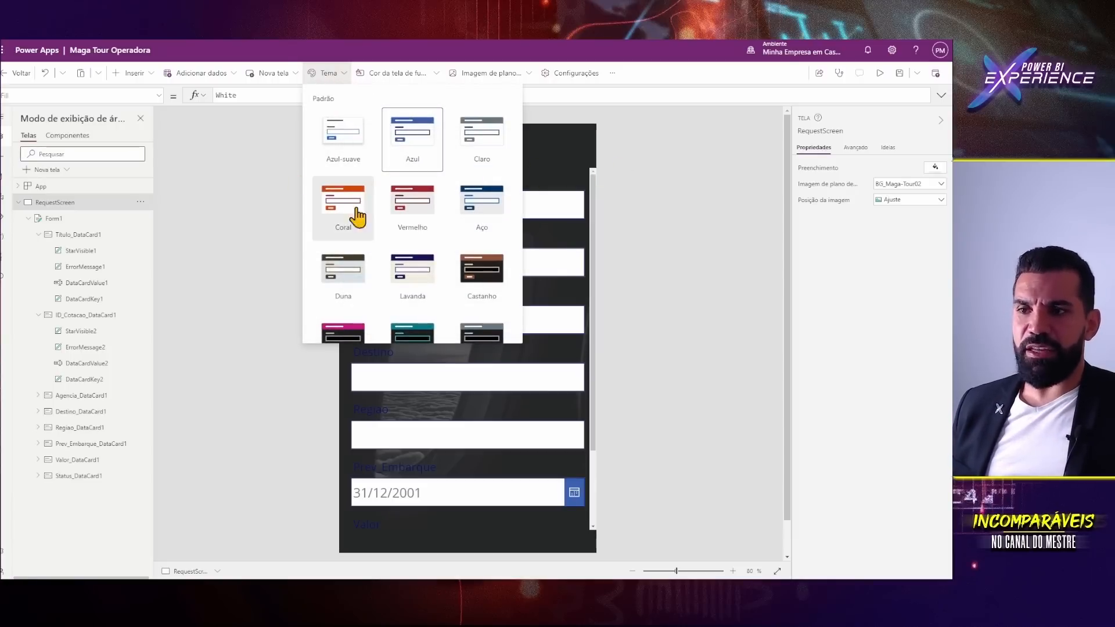
pyautogui.scroll(-4, 349, 261)
pyautogui.scroll(-2, 354, 258)
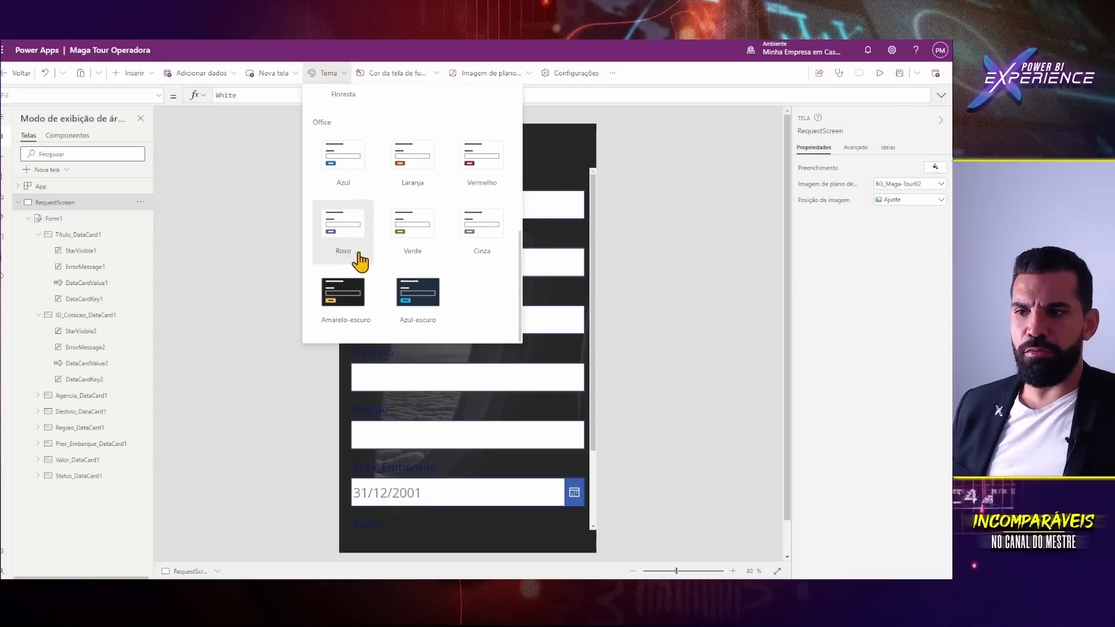
pyautogui.click(329, 295)
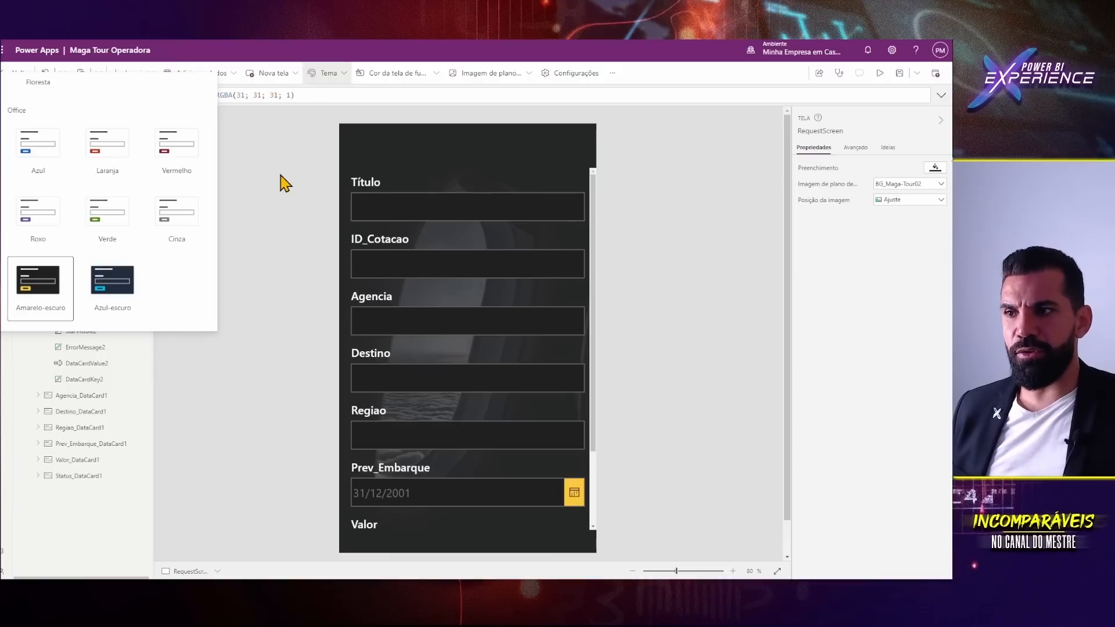
# - Review the available themes again and check how the form's fields look with the applied theme
pyautogui.click(329, 74)
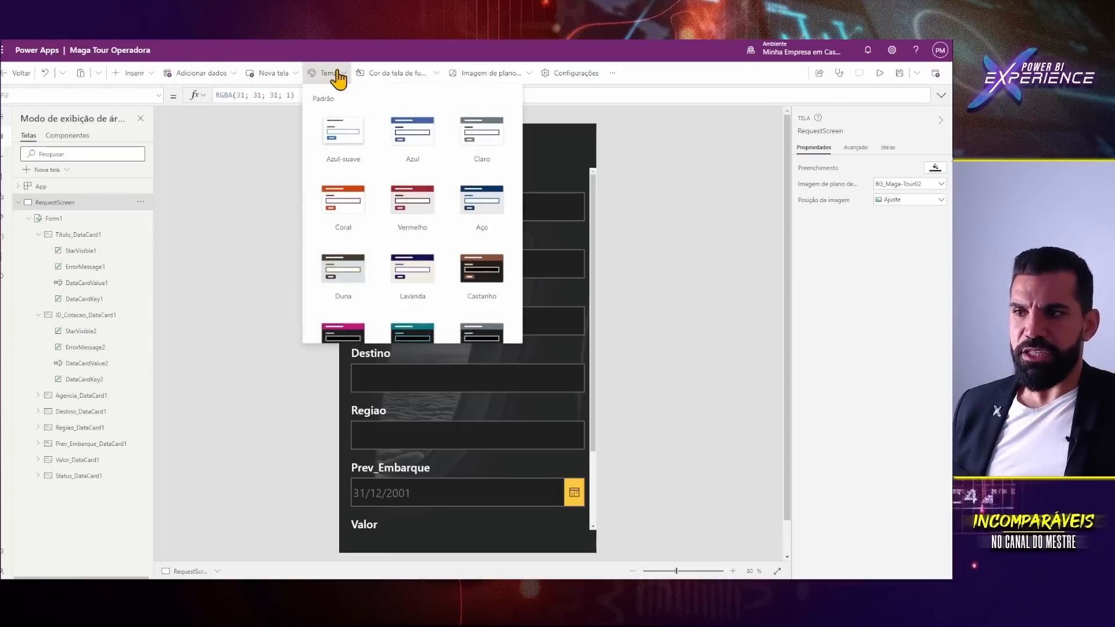
pyautogui.click(332, 74)
pyautogui.scroll(-1, 514, 429)
pyautogui.scroll(-2, 515, 432)
pyautogui.scroll(4, 517, 416)
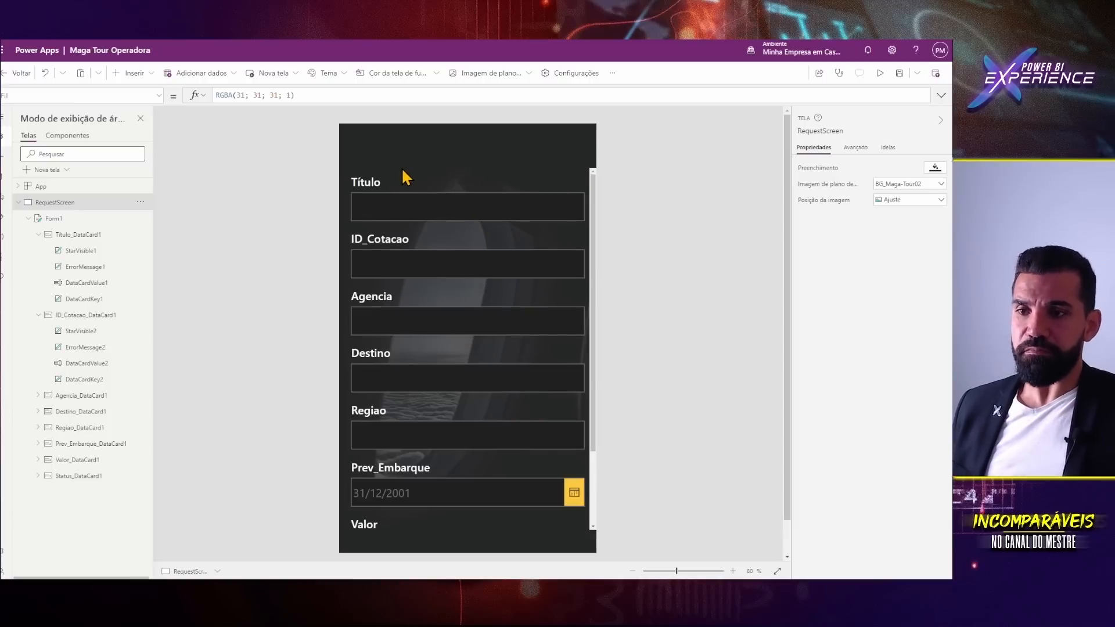
pyautogui.click(593, 180)
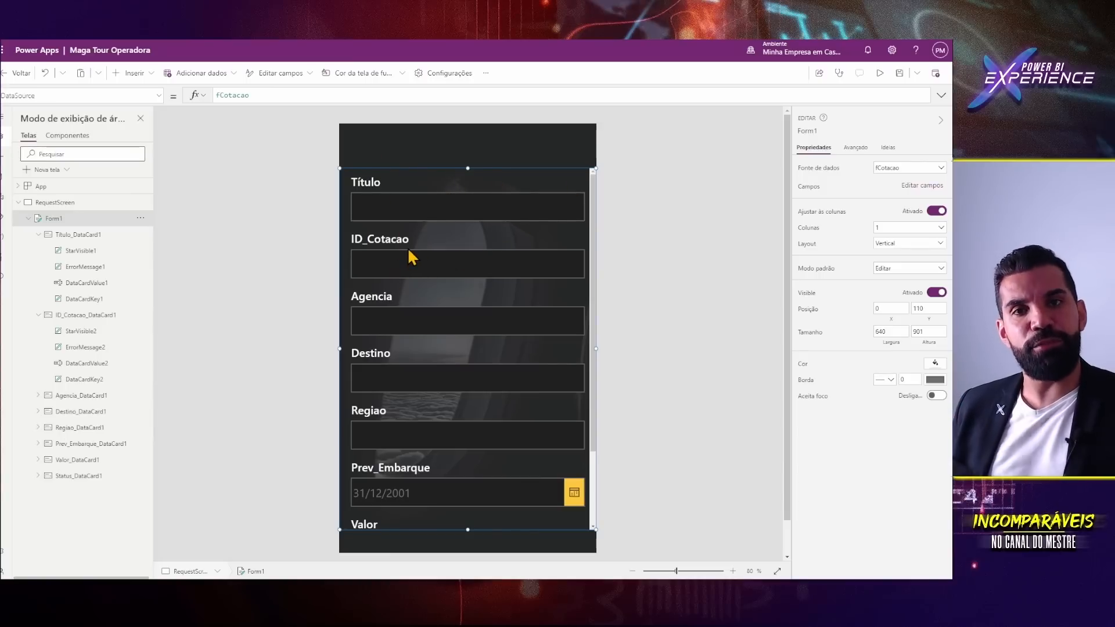
pyautogui.scroll(-2, 408, 250)
pyautogui.scroll(2, 410, 251)
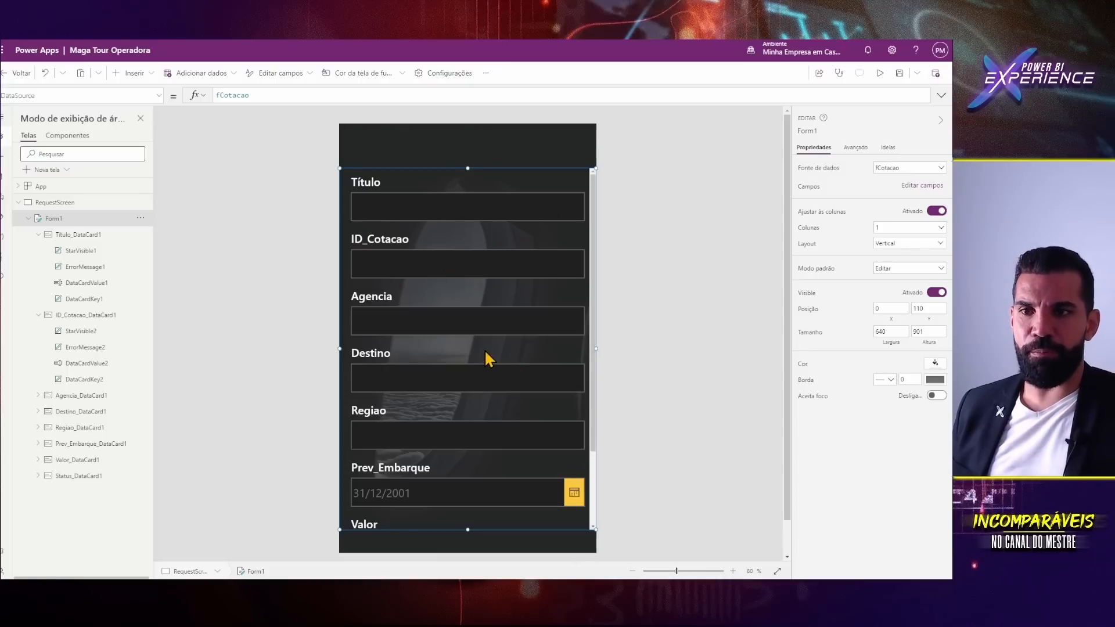
# - Preview the app, return to editing and look through the form's fields from Título to Status
pyautogui.click(880, 75)
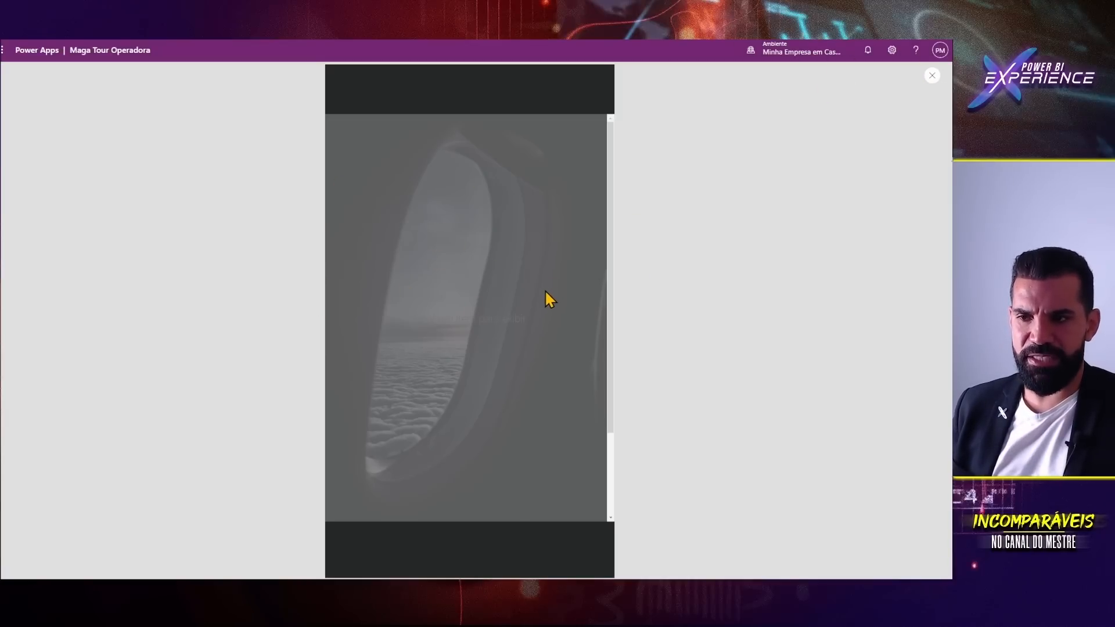
pyautogui.press('Escape')
pyautogui.press('F5')
pyautogui.press('Escape')
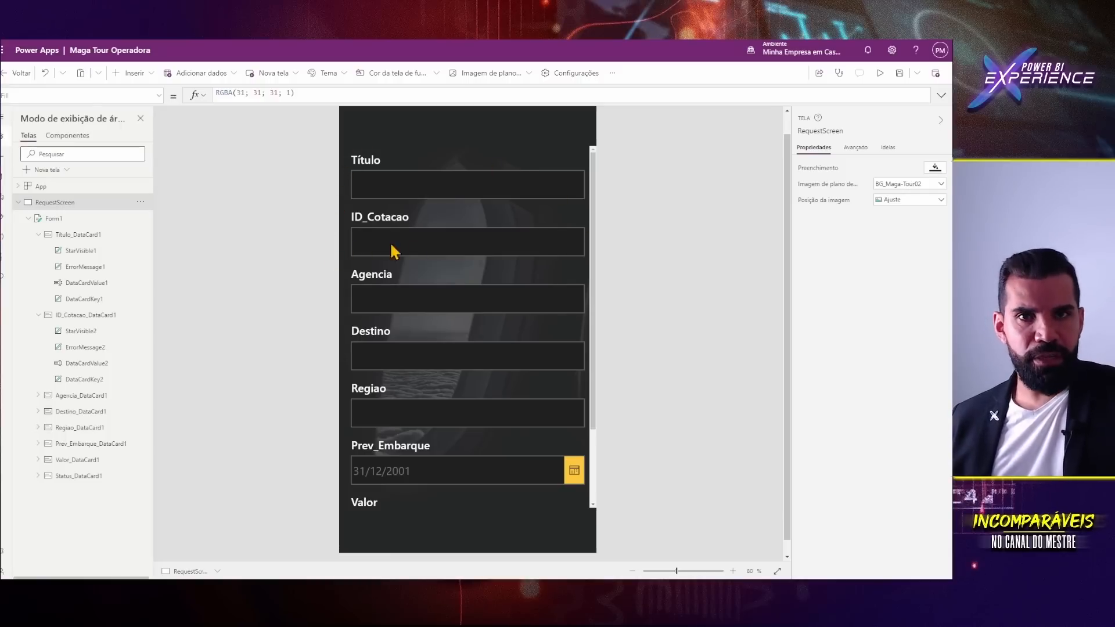
pyautogui.scroll(-3, 509, 302)
pyautogui.scroll(4, 507, 299)
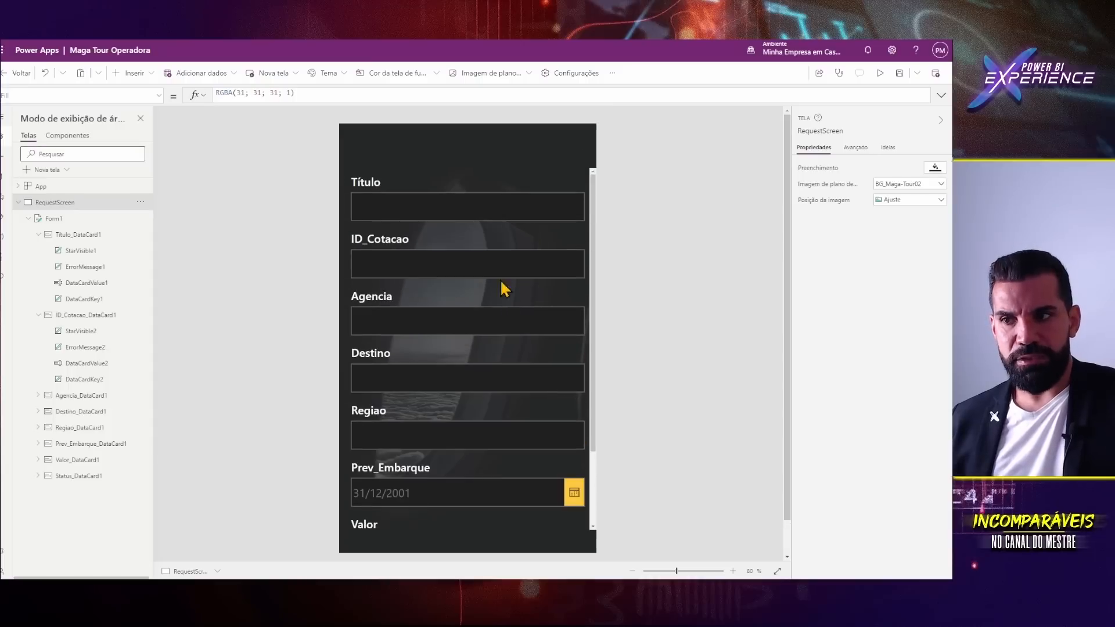
pyautogui.scroll(-1, 685, 312)
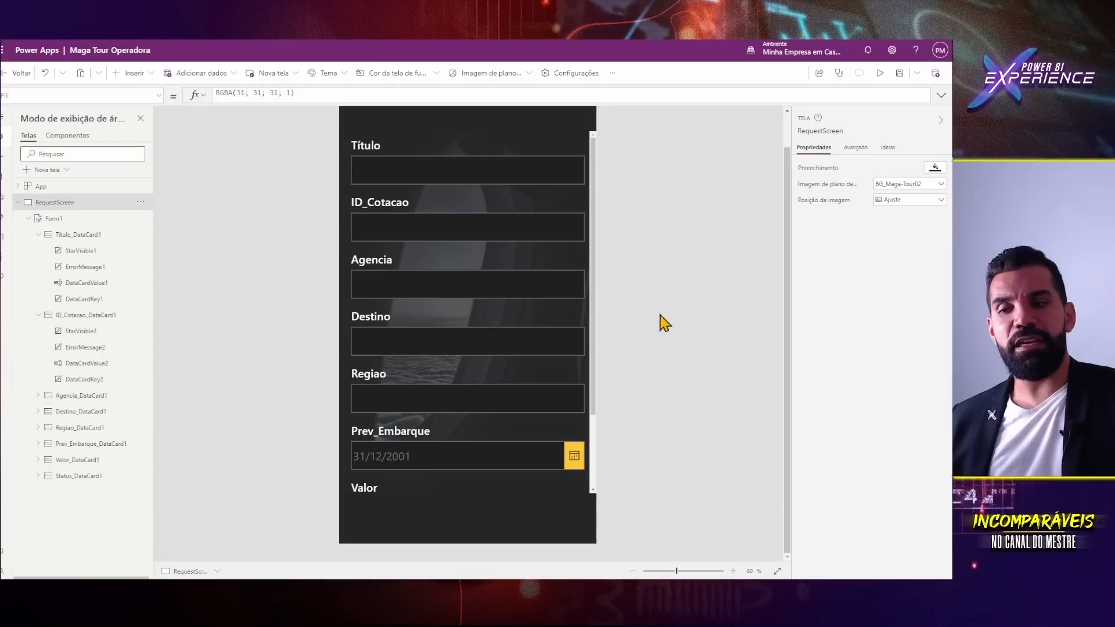
pyautogui.scroll(-3, 592, 318)
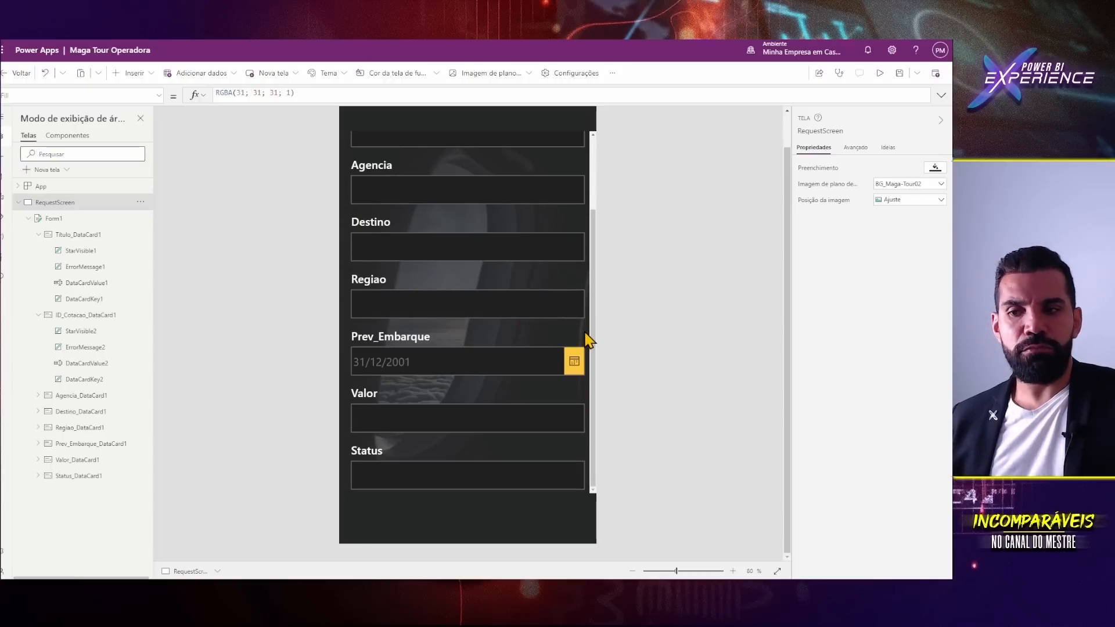
pyautogui.scroll(4, 461, 287)
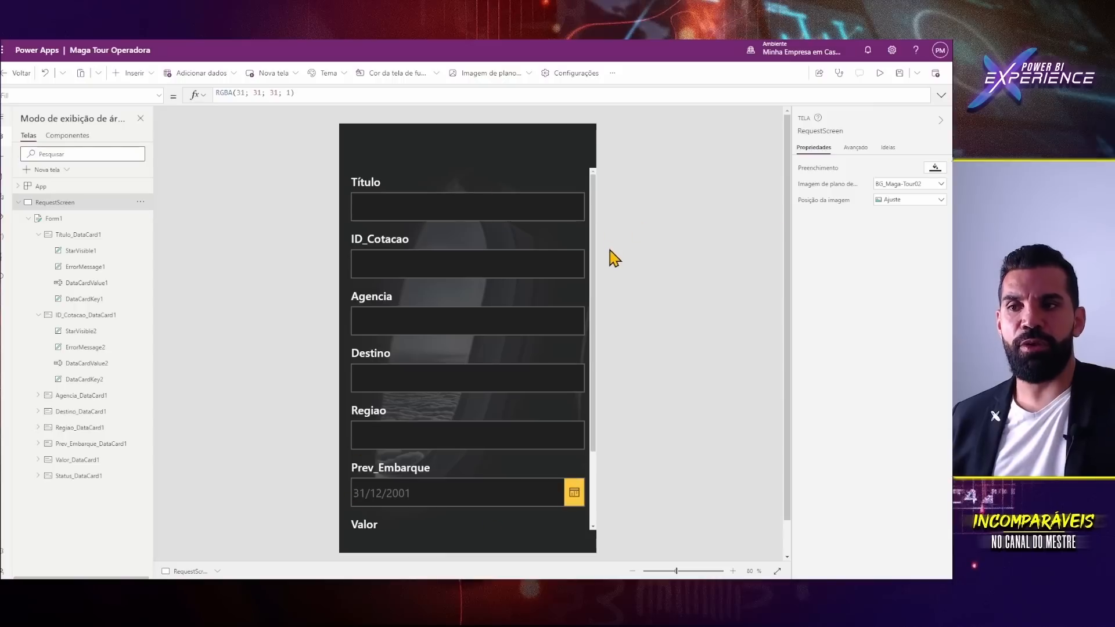
pyautogui.scroll(-1, 609, 254)
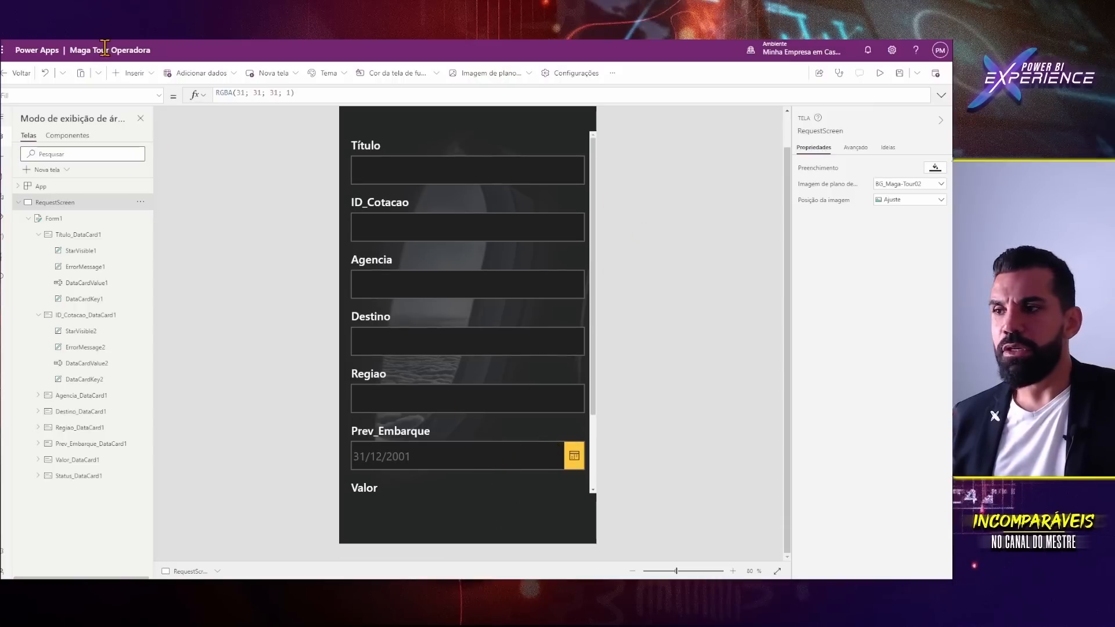
pyautogui.scroll(1, 624, 215)
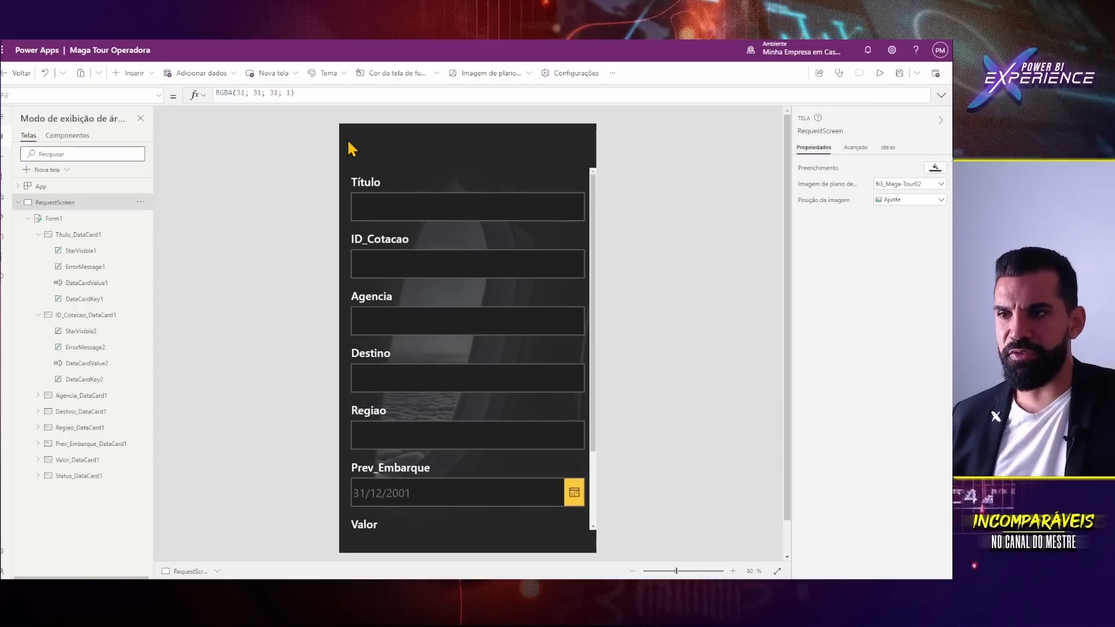
# - Insert a button above the form on RequestScreen and move it to about X 32, Y 28
pyautogui.click(148, 73)
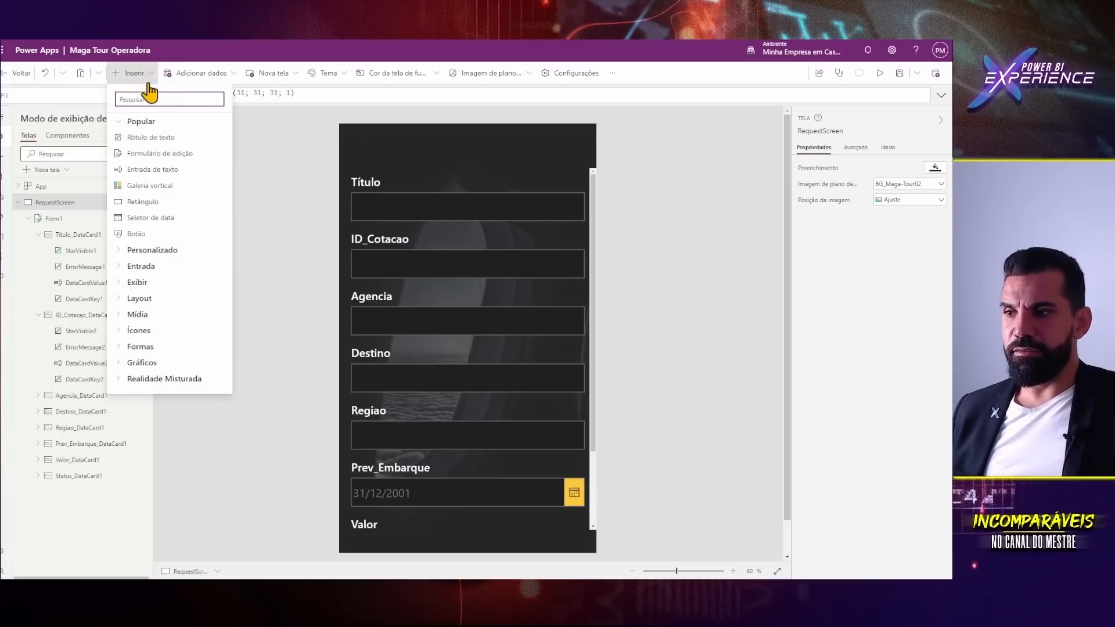
pyautogui.click(144, 239)
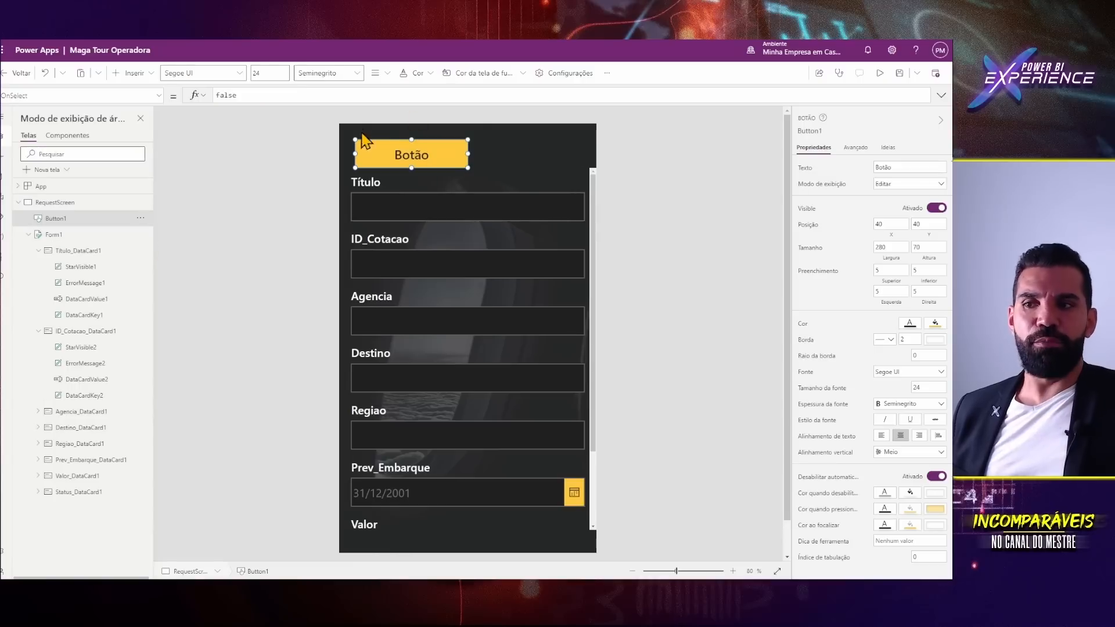
pyautogui.click(271, 187)
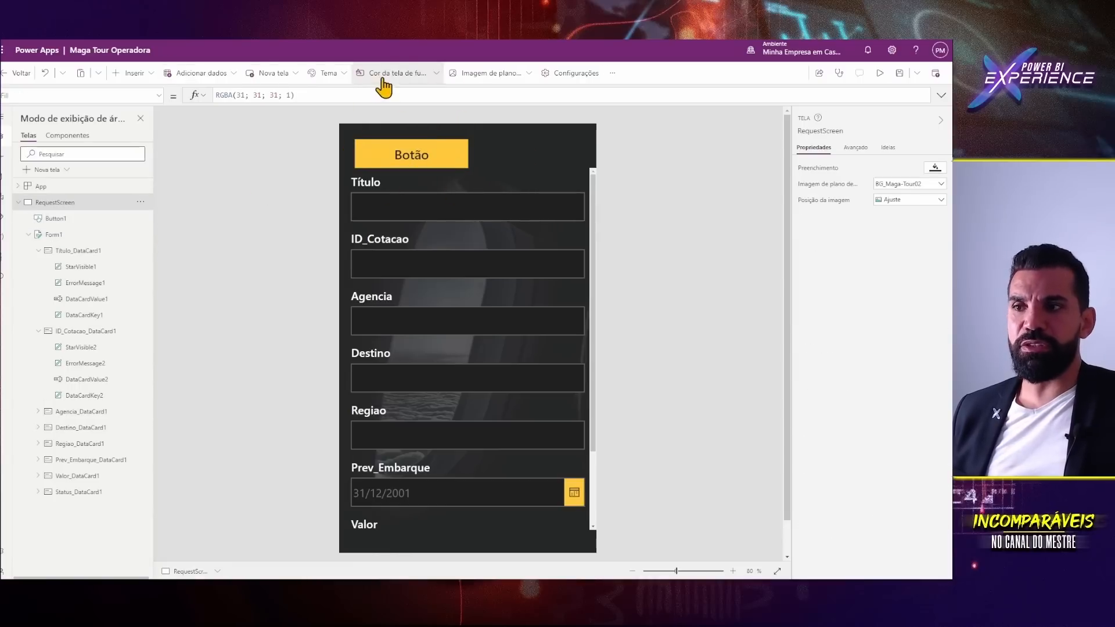
pyautogui.click(338, 75)
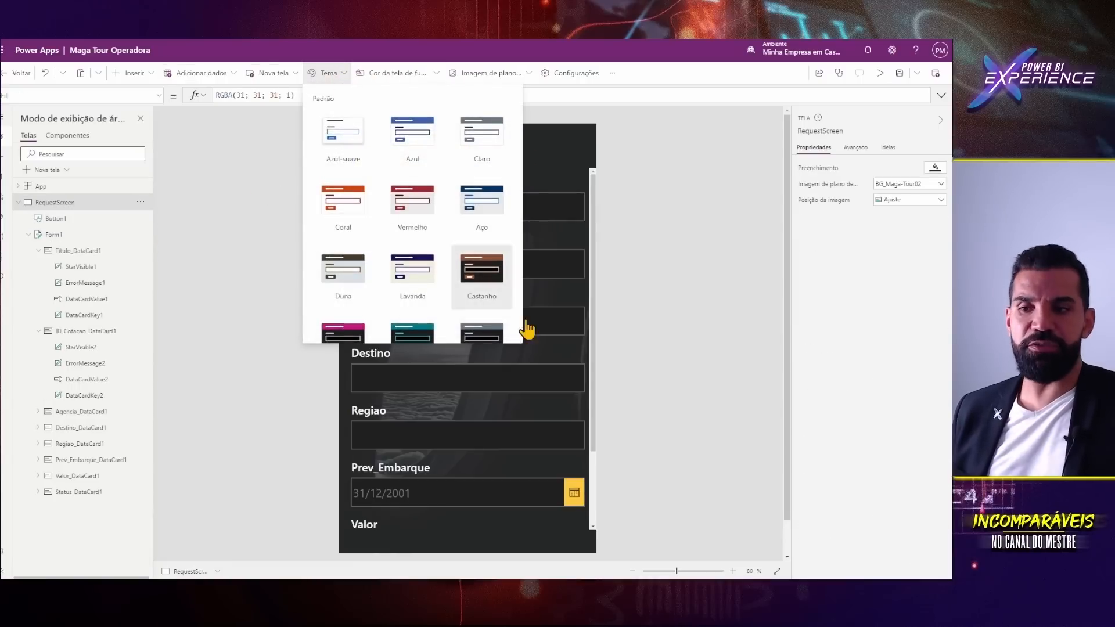
pyautogui.click(689, 182)
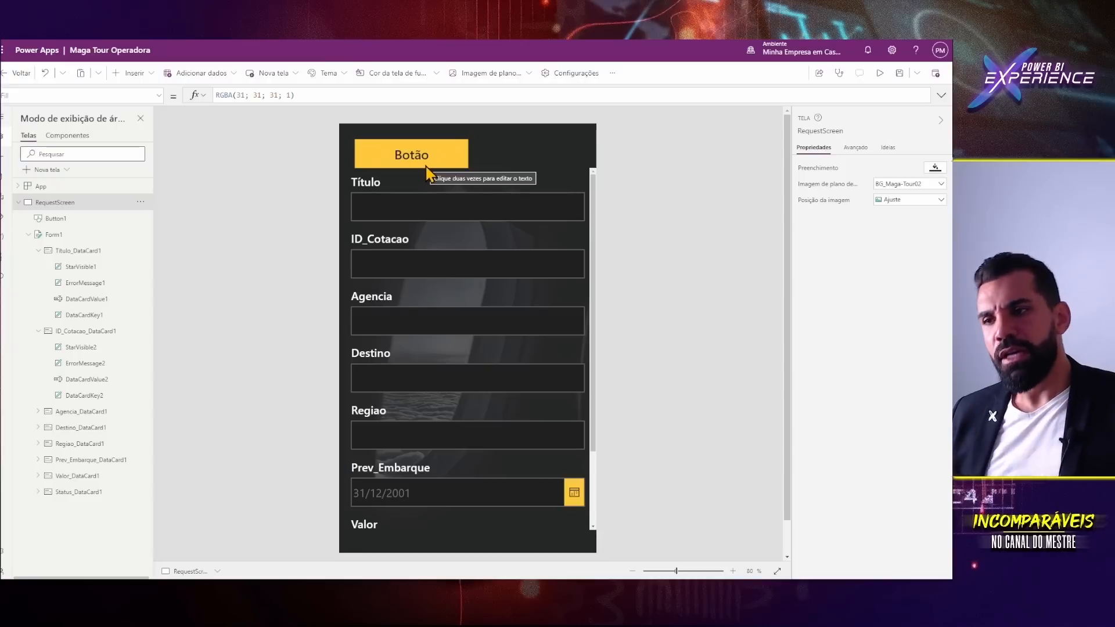
pyautogui.click(441, 156)
pyautogui.moveTo(441, 156)
pyautogui.mouseDown()
pyautogui.moveTo(504, 155)
pyautogui.moveTo(439, 151)
pyautogui.mouseUp()
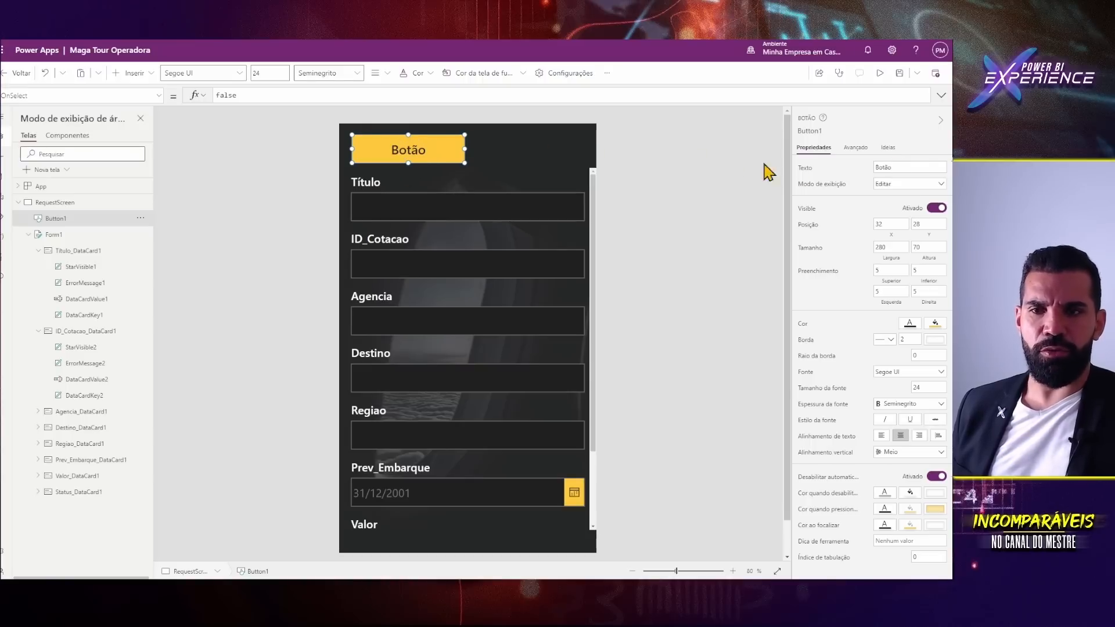
# - Examine the button's Text property formula and the list of its other editable properties
pyautogui.click(902, 168)
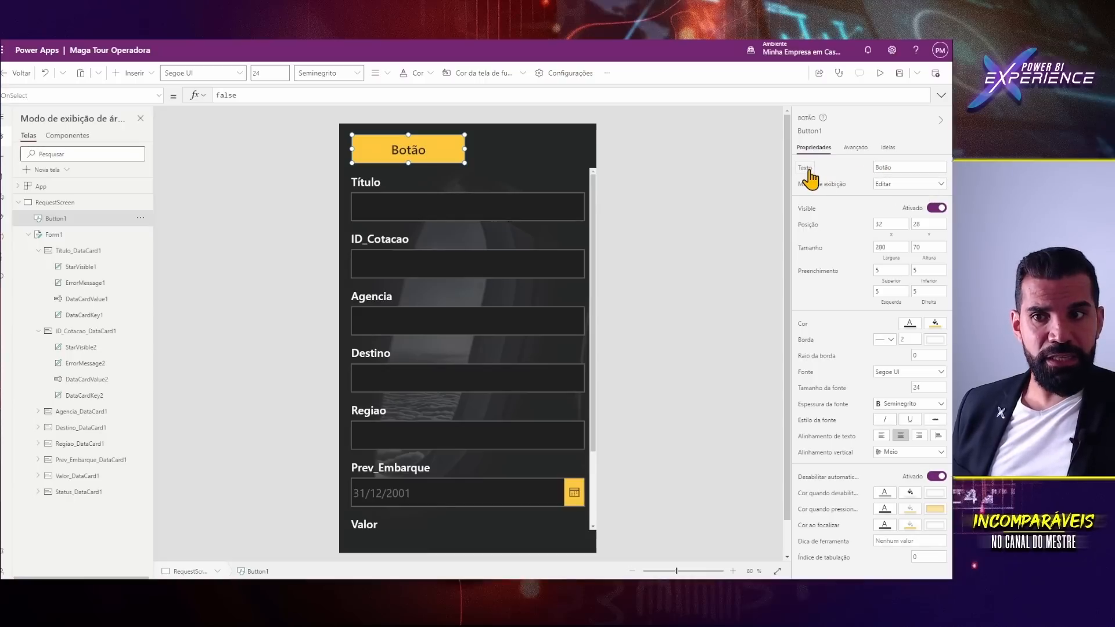
pyautogui.click(807, 172)
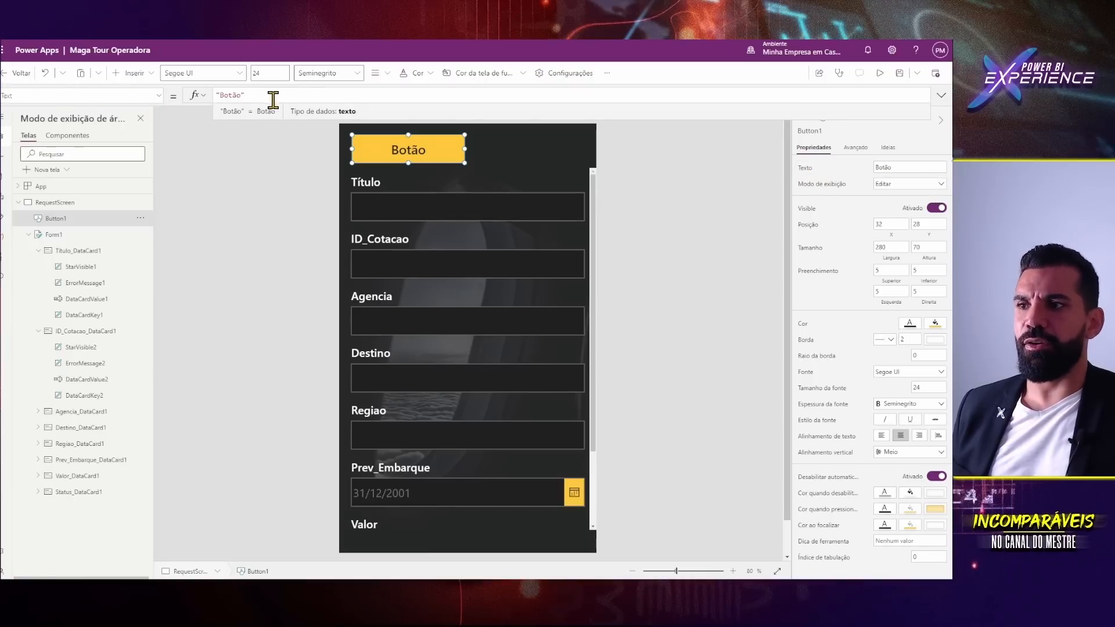
pyautogui.click(159, 98)
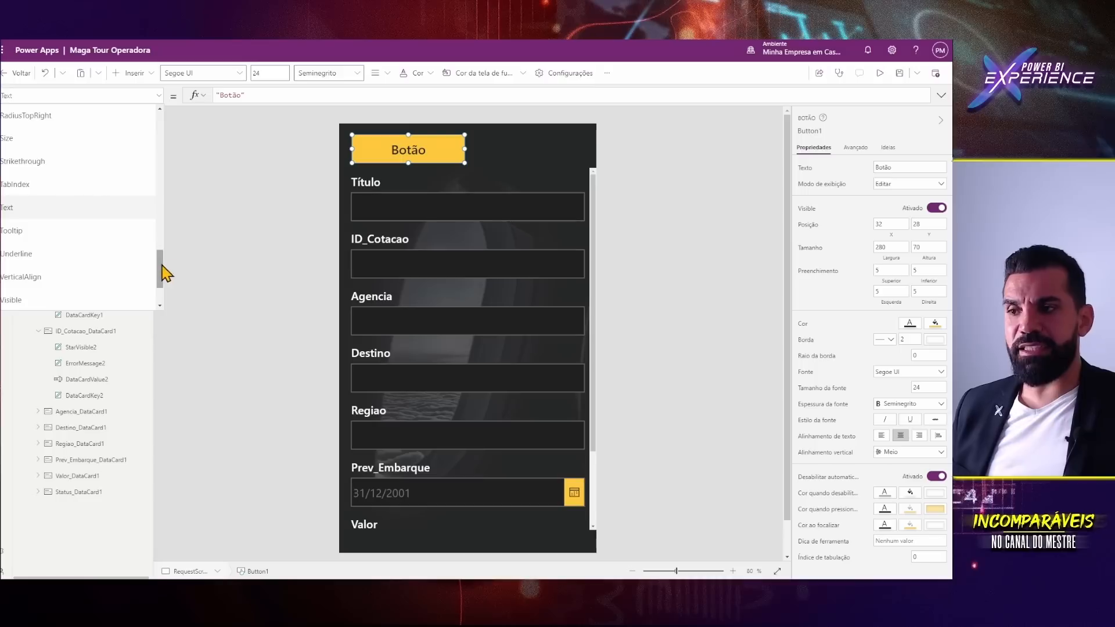
pyautogui.moveTo(161, 273); pyautogui.dragTo(154, 136)
pyautogui.scroll(-2, 95, 162)
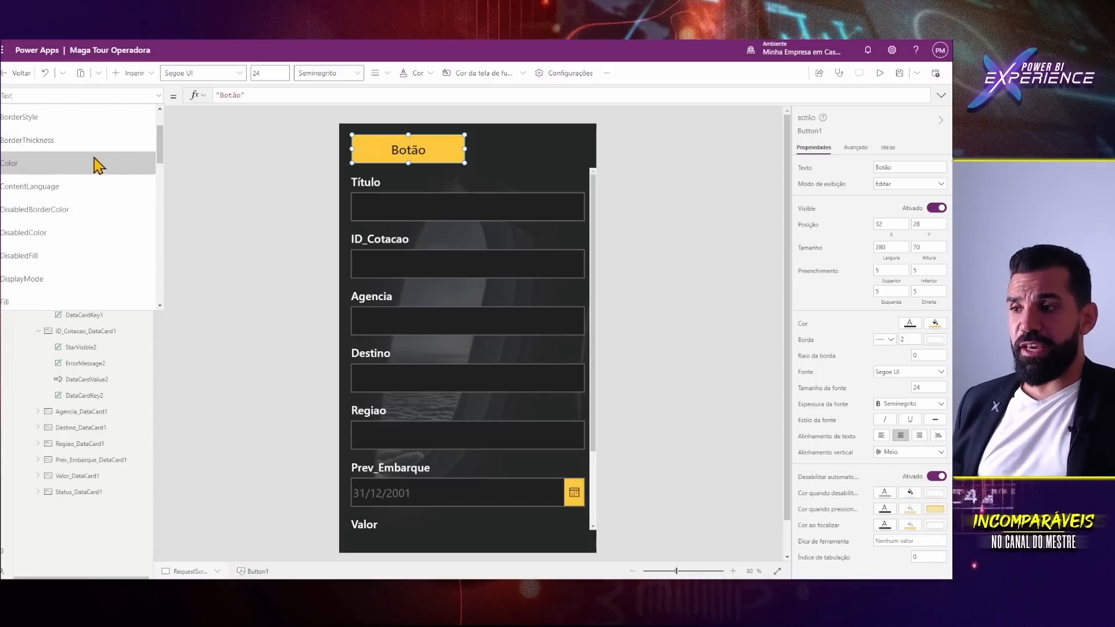
pyautogui.scroll(-6, 95, 200)
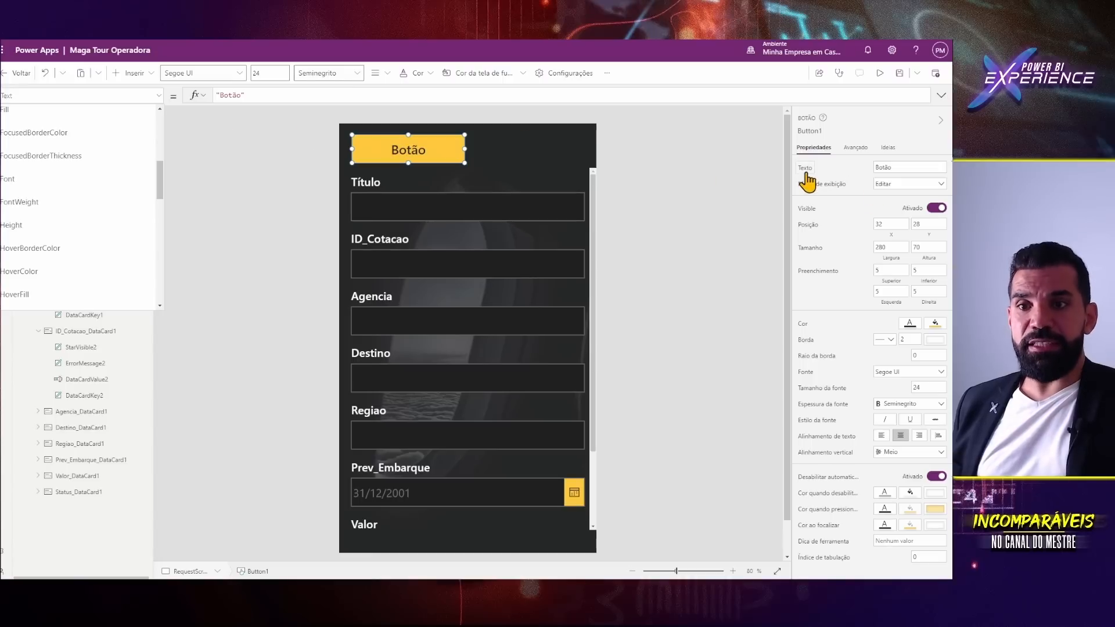
# - Set the text of the yellow button above the form to "Novo Formulário"
pyautogui.click(805, 174)
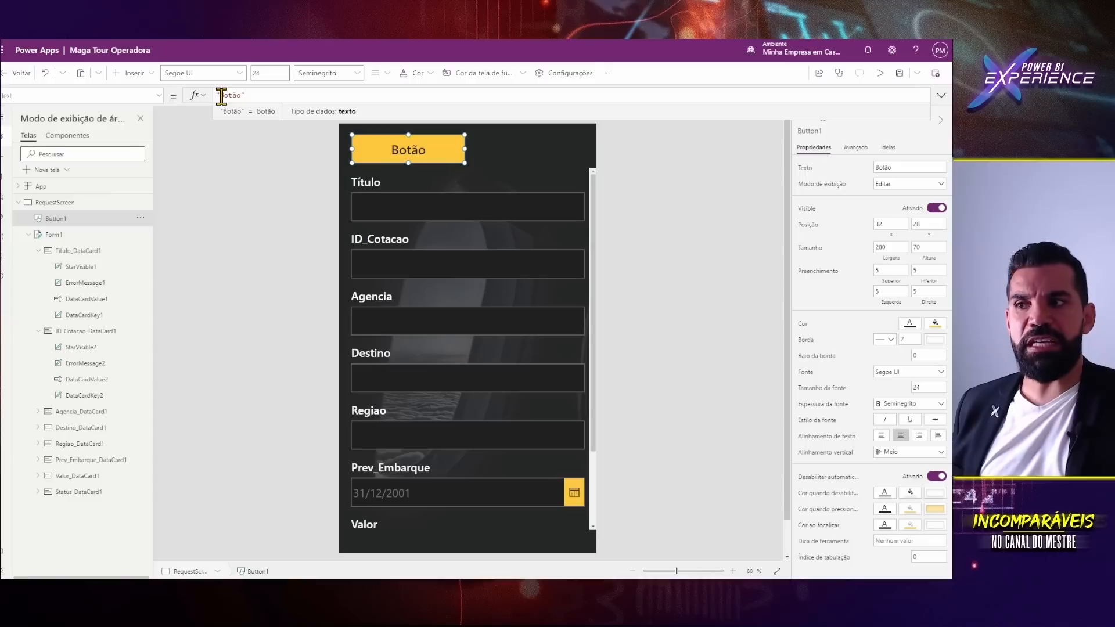
pyautogui.moveTo(221, 95); pyautogui.dragTo(244, 96)
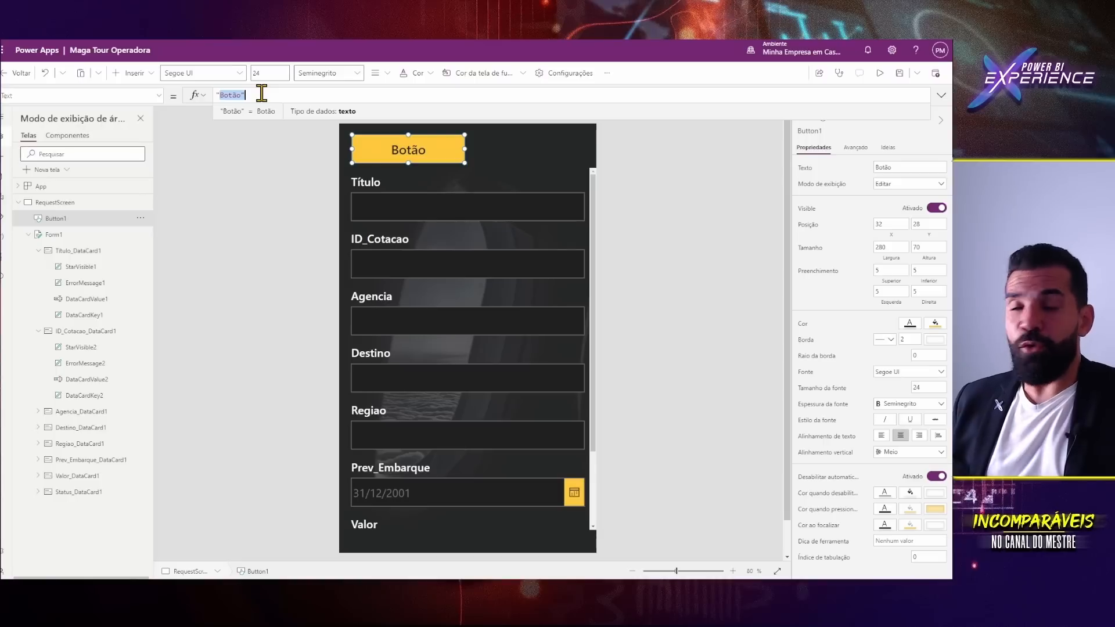
pyautogui.click(230, 101)
pyautogui.doubleClick(231, 95)
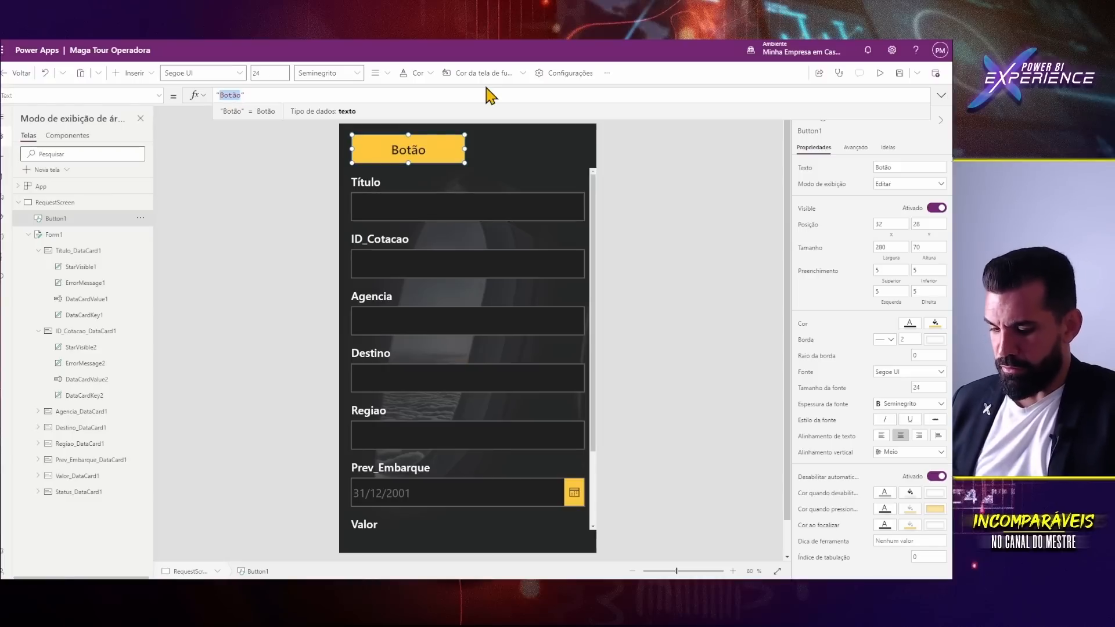
pyautogui.write('Novo')
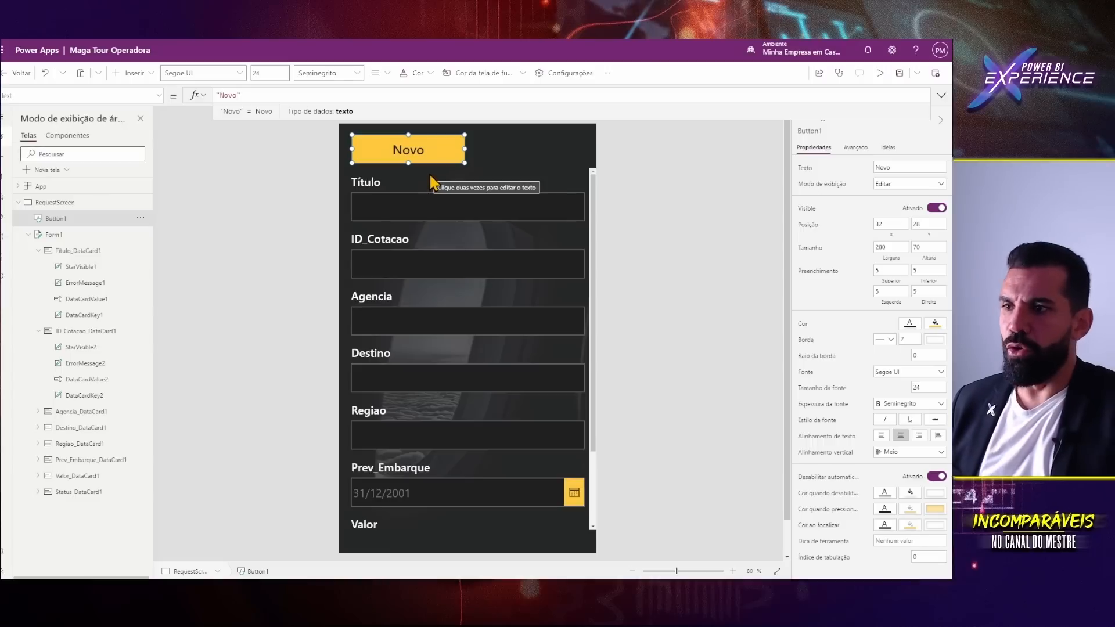
pyautogui.write(' Formul')
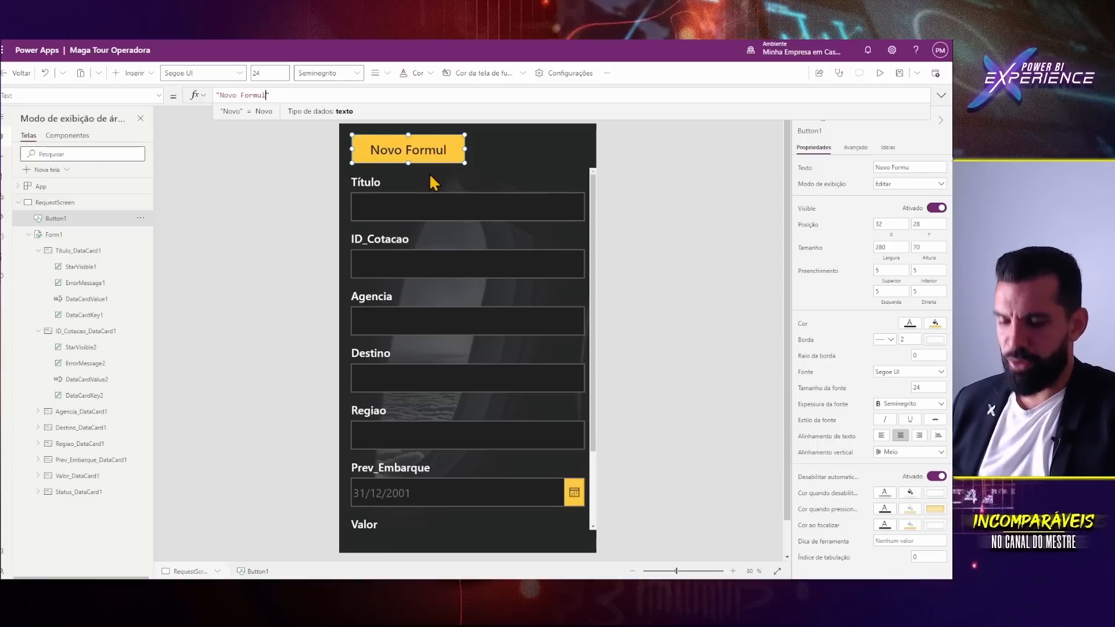
pyautogui.write('ário')
# - Replace the yellow button's text with "Nova Cotação"
pyautogui.hotkey('ctrl', 'shift', 'Left')
pyautogui.hotkey('ctrl', 'shift', 'Left')
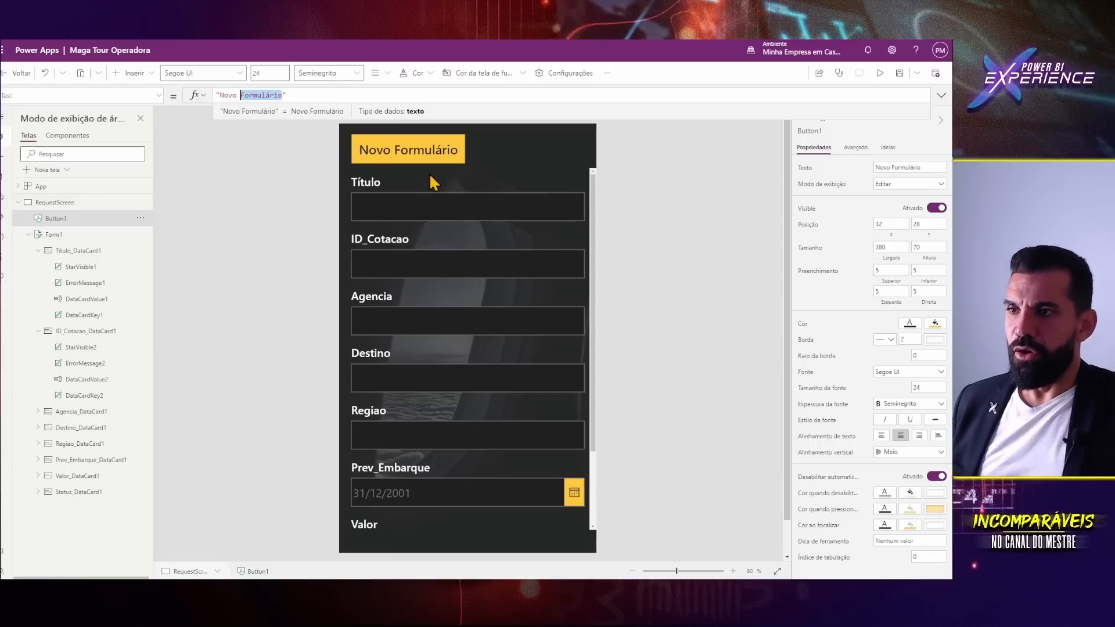
pyautogui.write('Nova Cota')
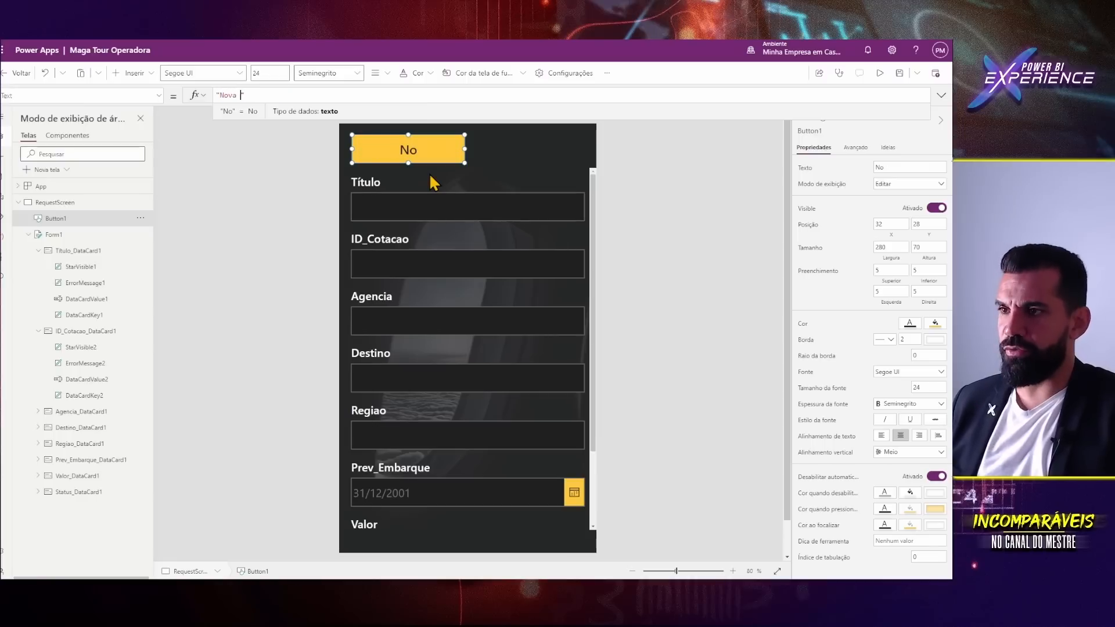
pyautogui.write('ç')
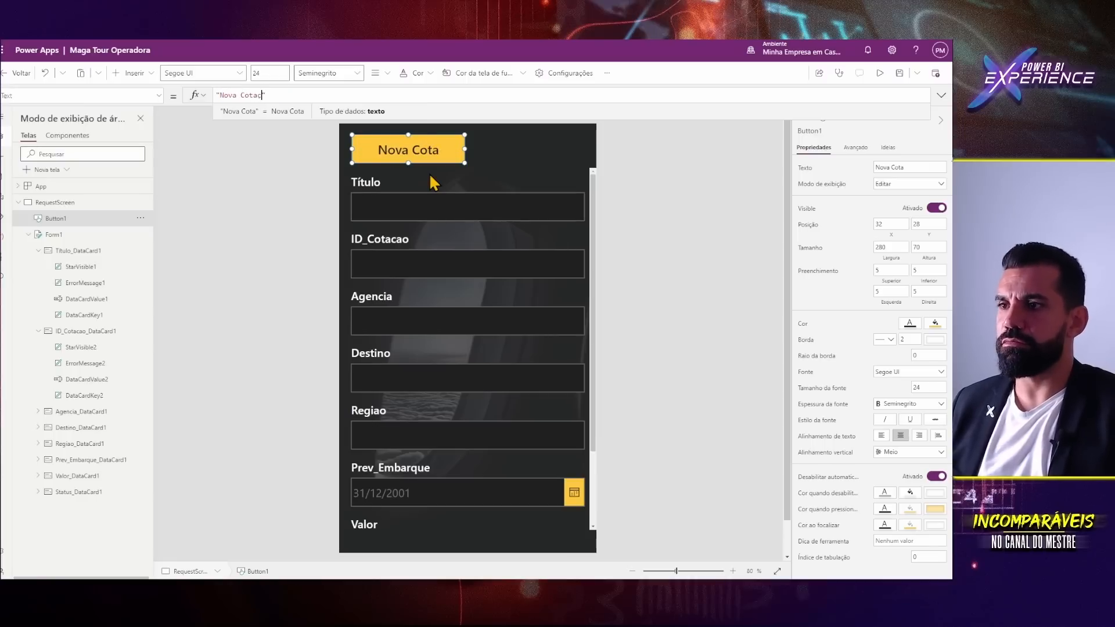
pyautogui.write('ão')
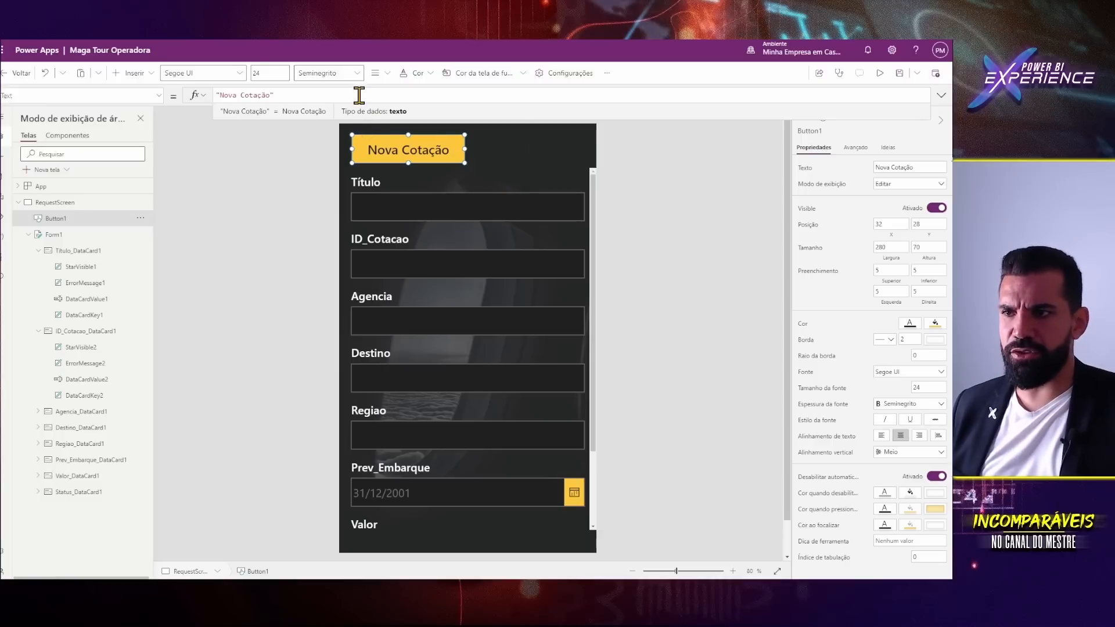
# - Set the Nova Cotação button's border radius to 10
pyautogui.click(348, 180)
pyautogui.click(435, 142)
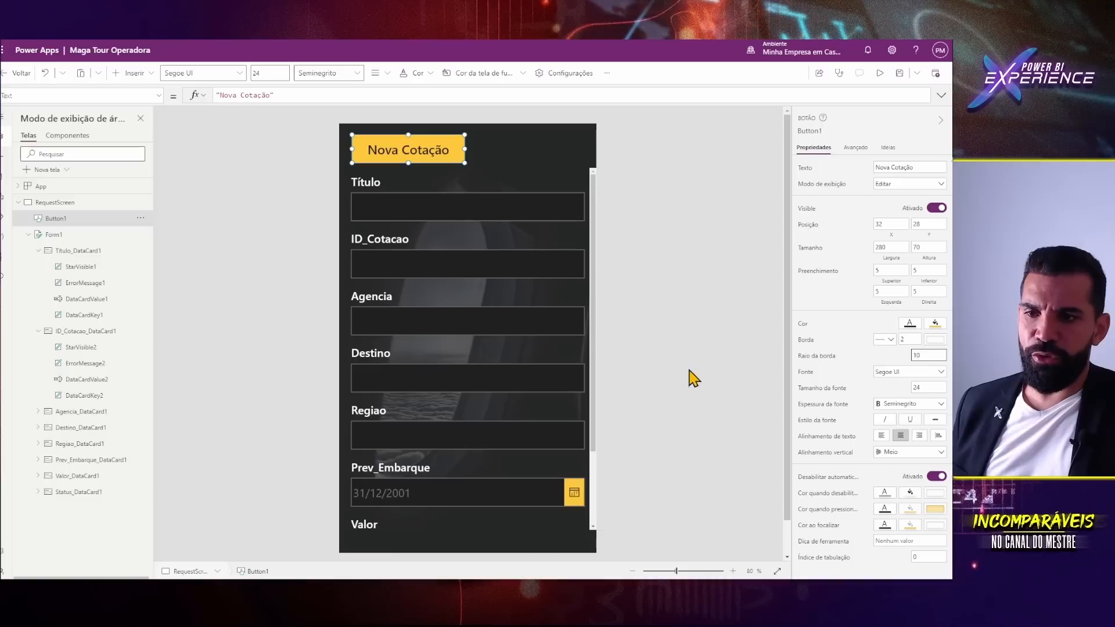
pyautogui.click(689, 391)
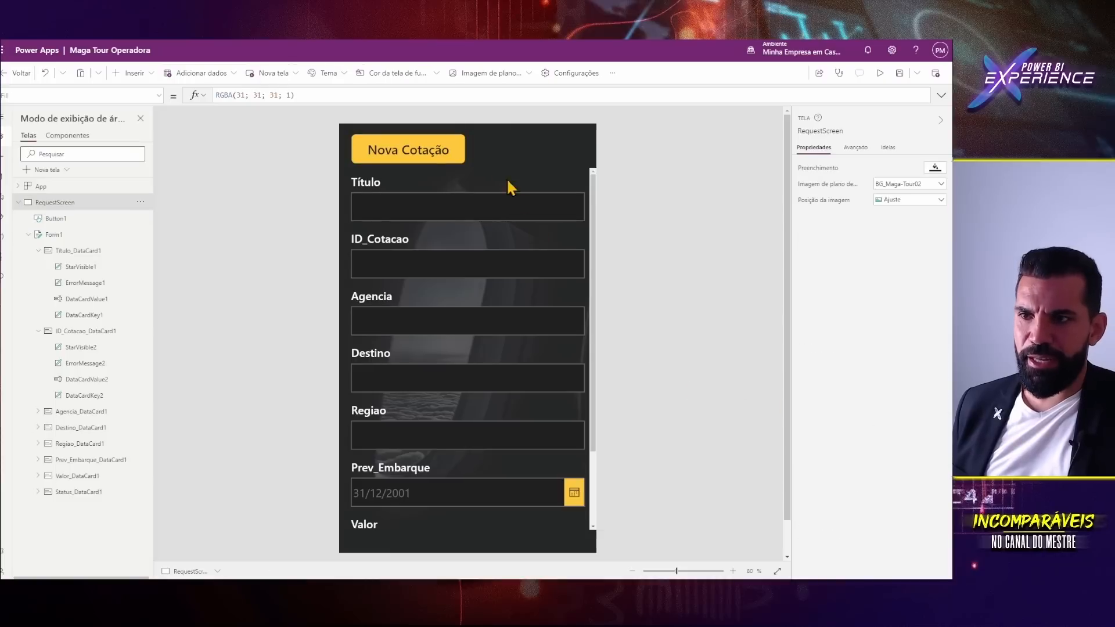
# - Examine the formula properties behind the Nova Cotação button's border radius and font, including RadiusTopLeft and RadiusBottomLeft
pyautogui.click(454, 158)
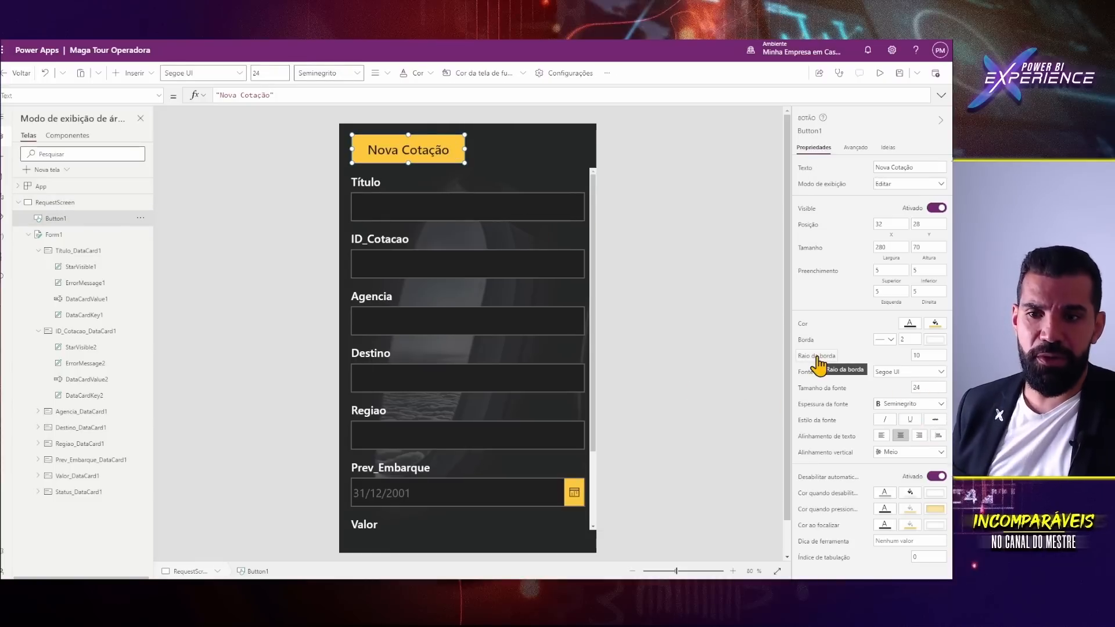
pyautogui.click(817, 362)
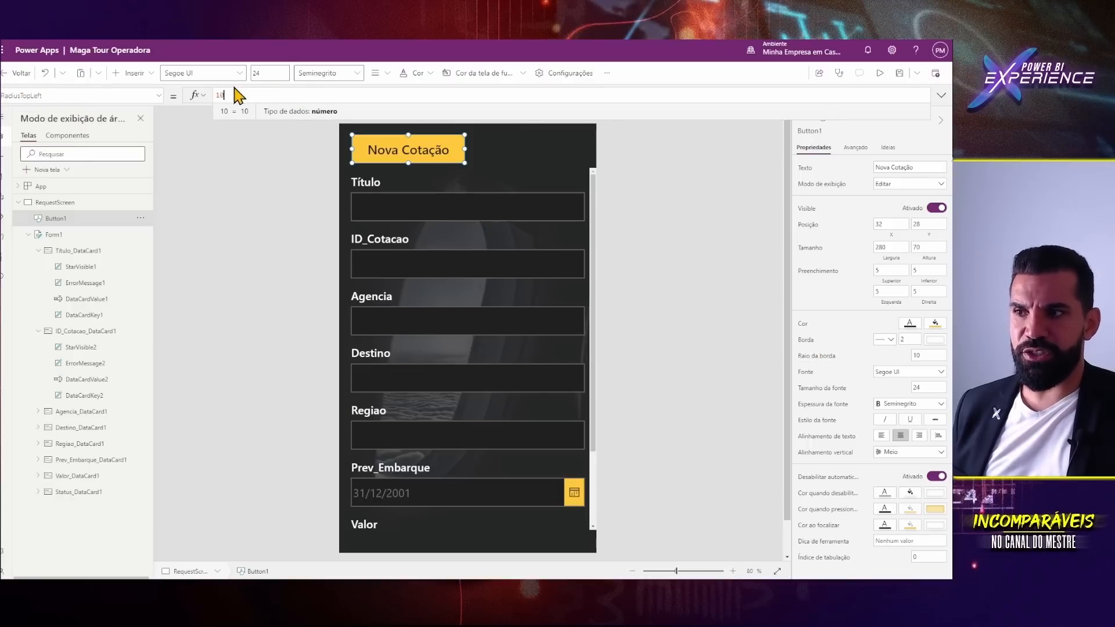
pyautogui.click(156, 96)
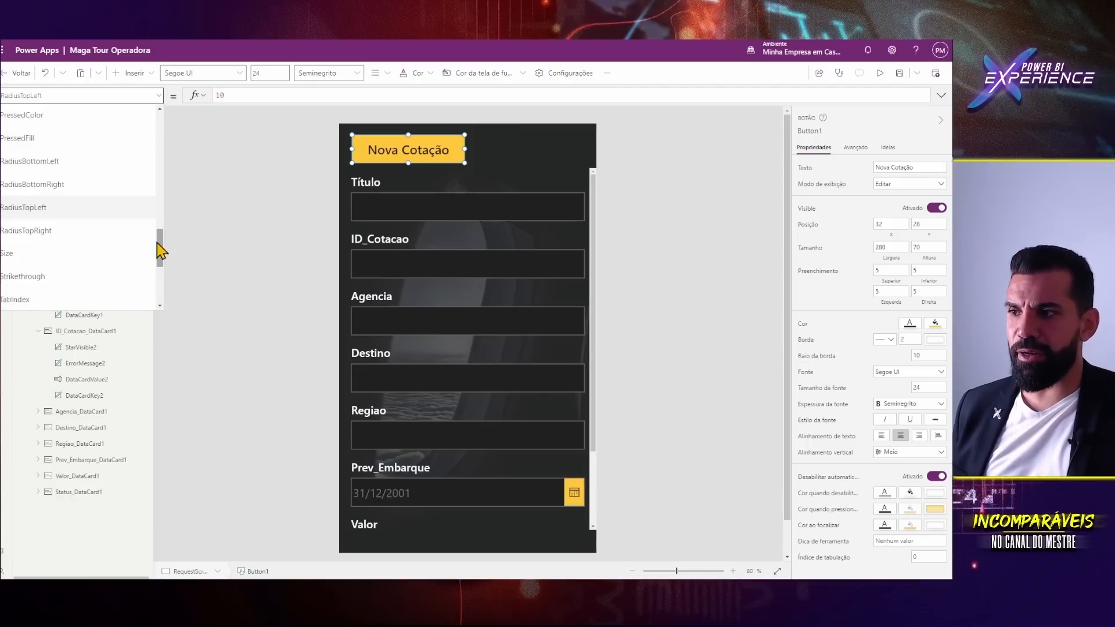
pyautogui.click(70, 162)
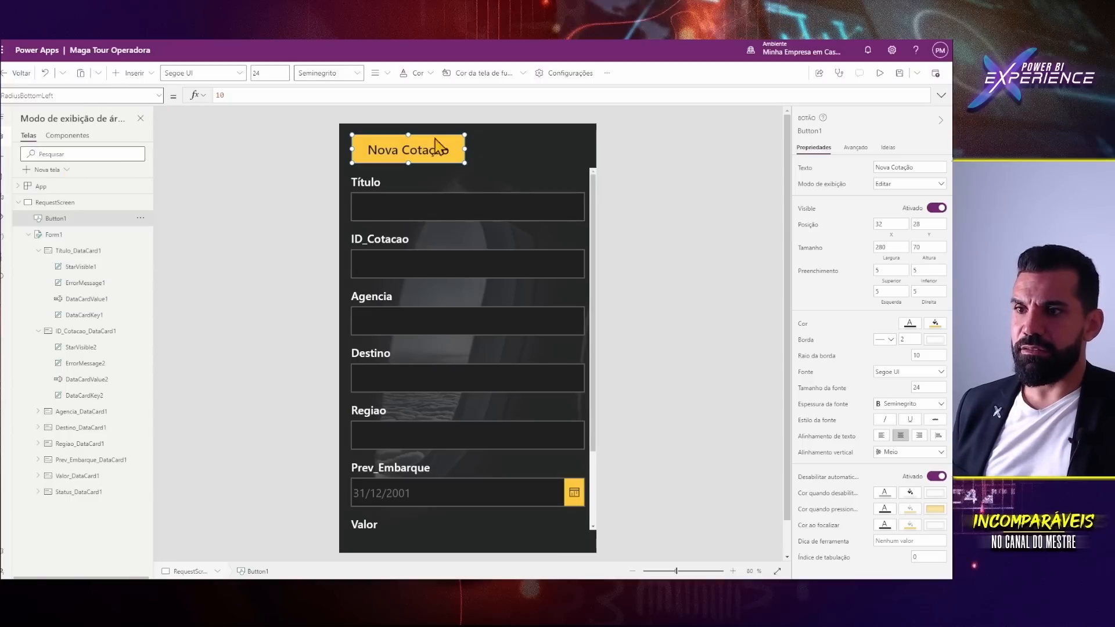
pyautogui.click(158, 96)
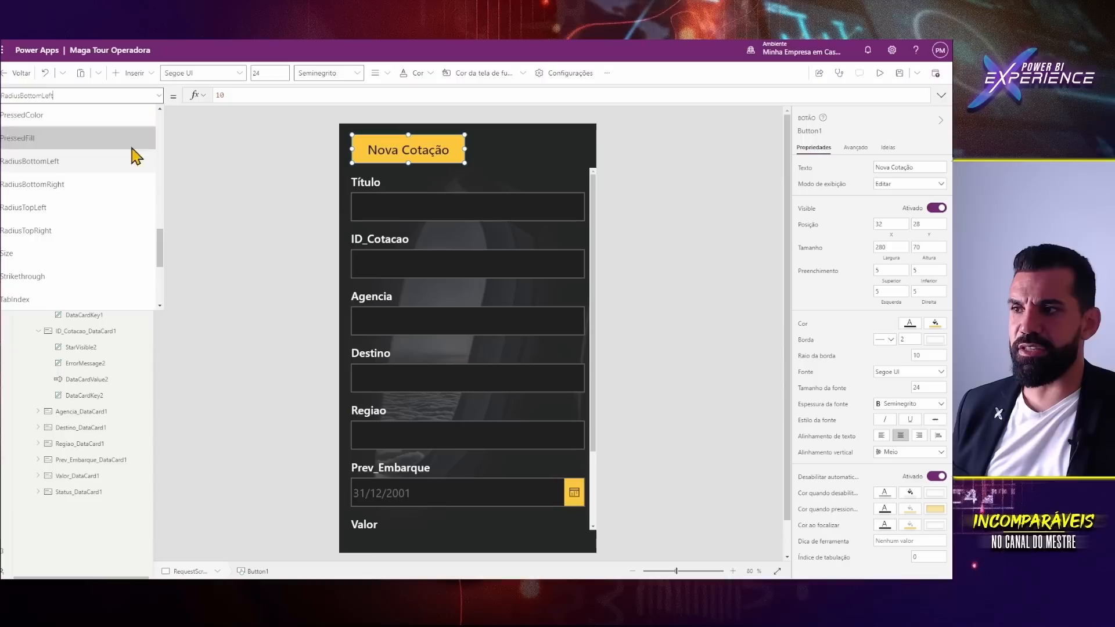
pyautogui.click(279, 133)
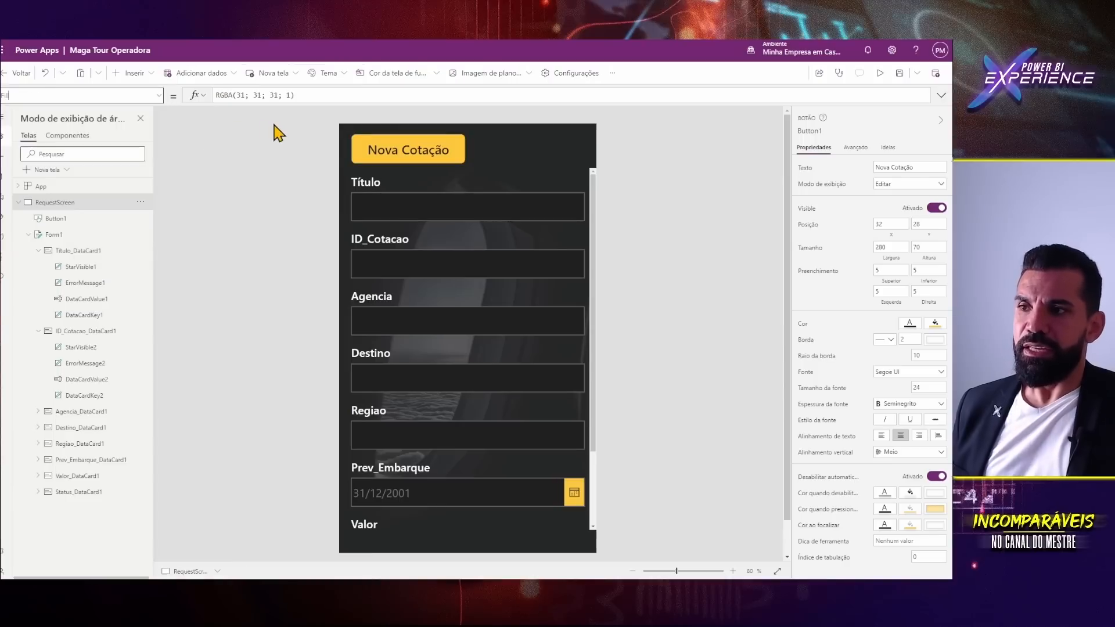
pyautogui.click(404, 156)
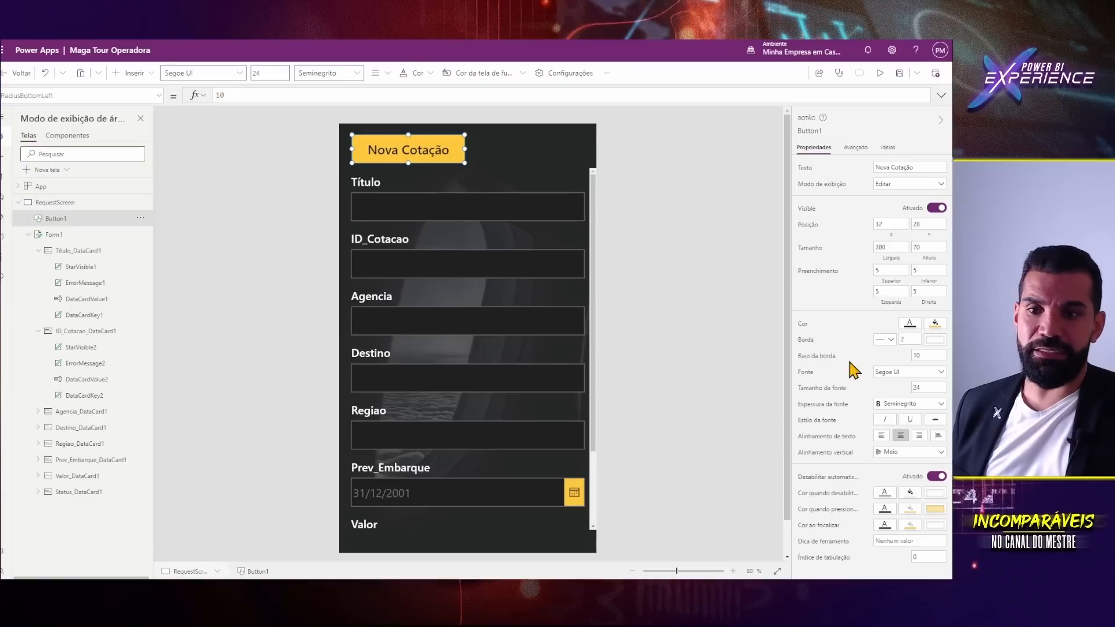
pyautogui.click(812, 355)
pyautogui.click(808, 374)
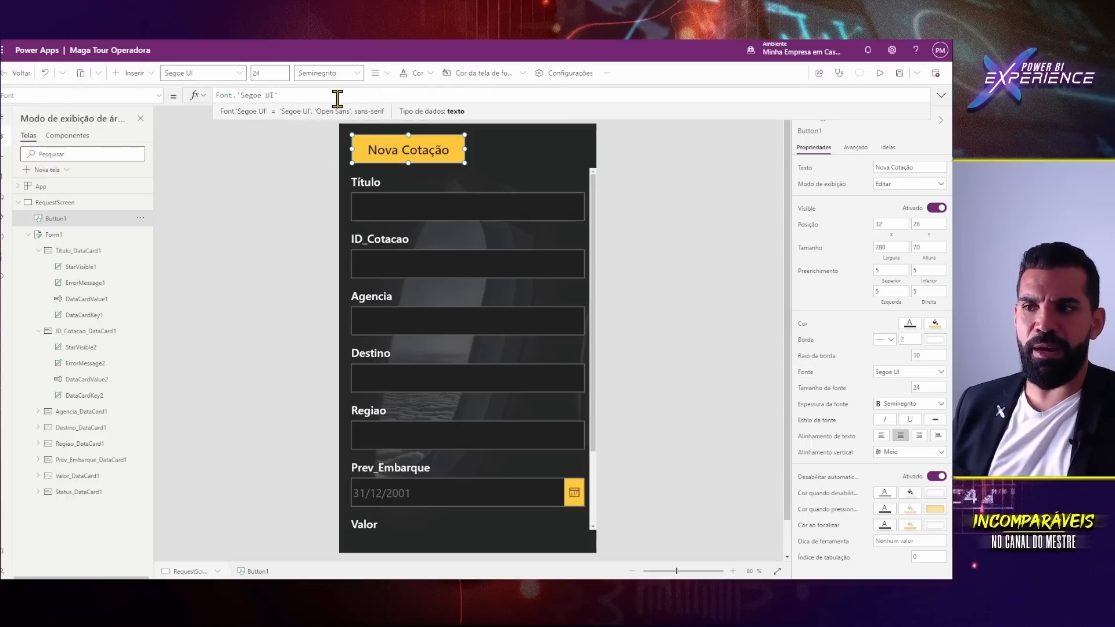
# - Preview the app, test the Nova Cotação button, and return to editing
pyautogui.click(667, 233)
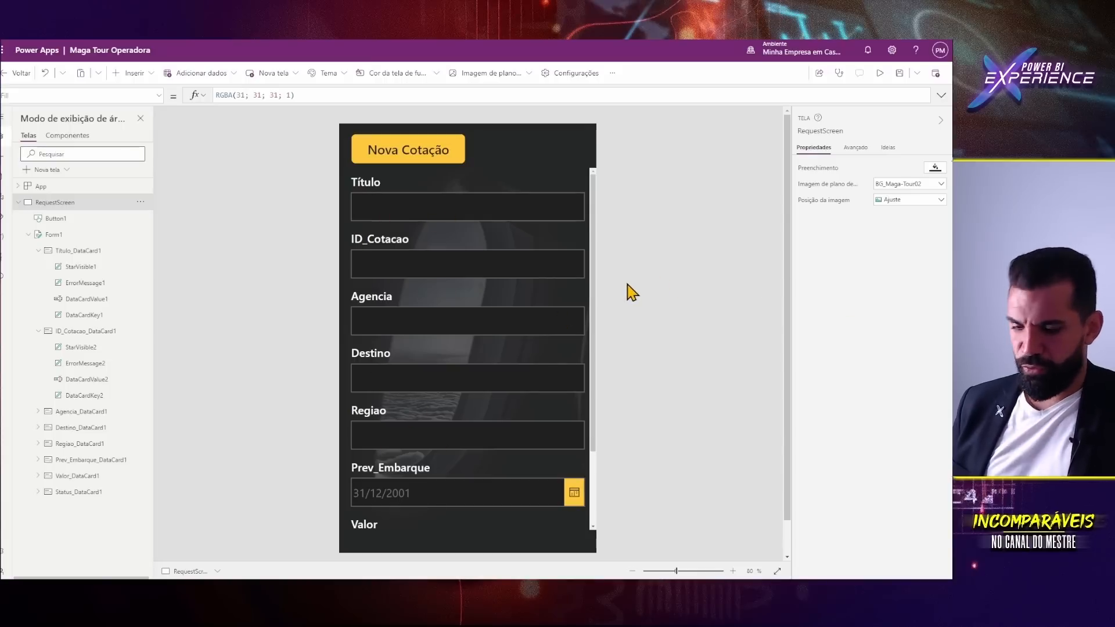
pyautogui.press('F5')
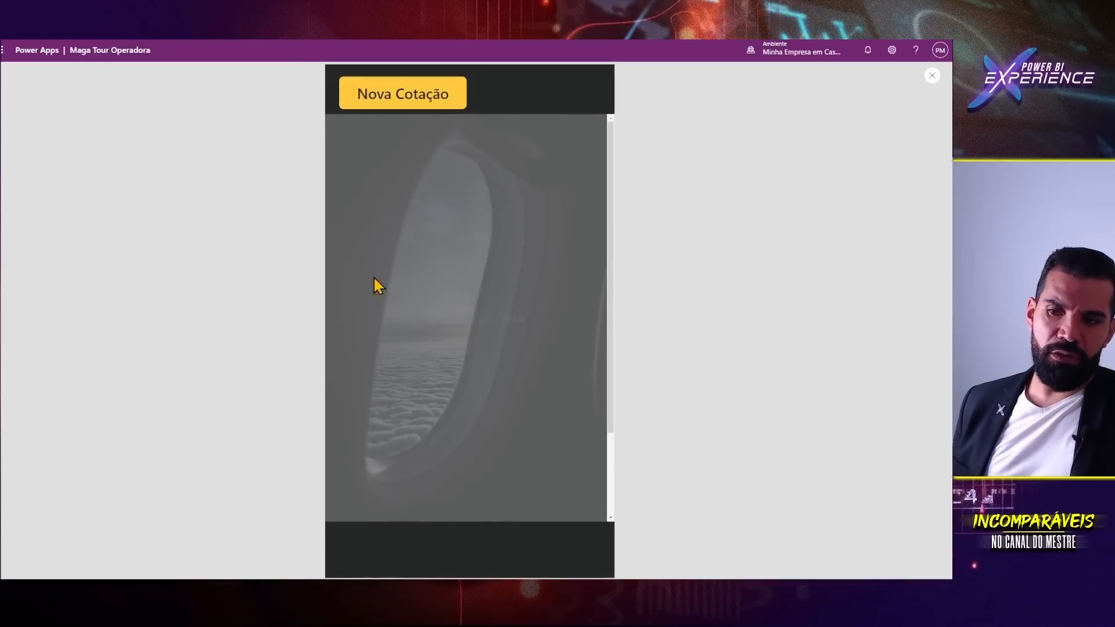
pyautogui.click(408, 99)
pyautogui.click(407, 99)
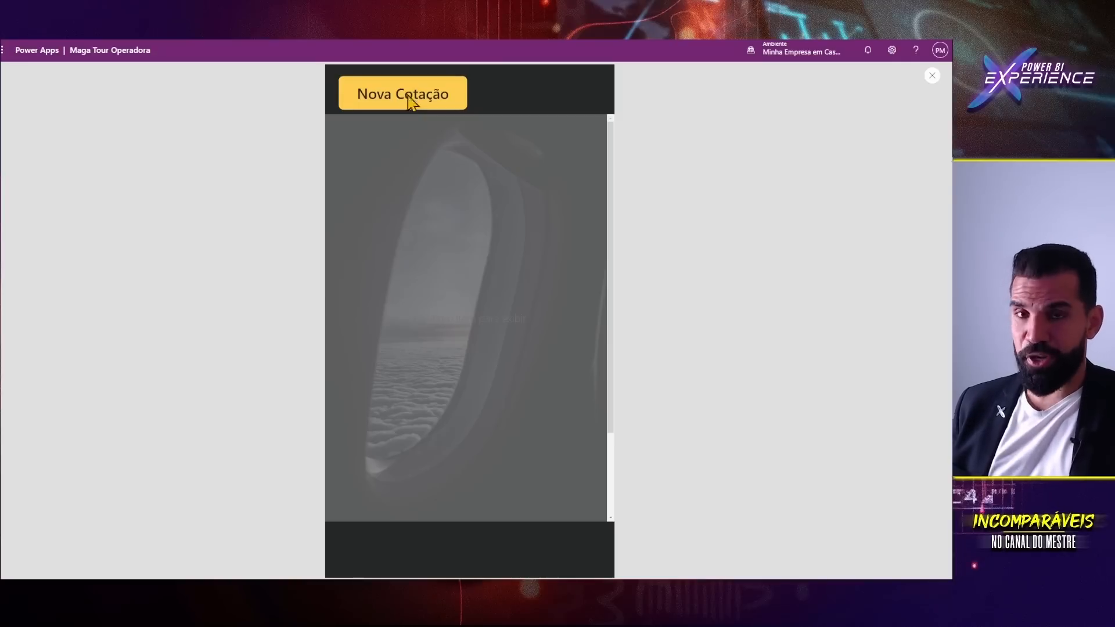
pyautogui.press('Escape')
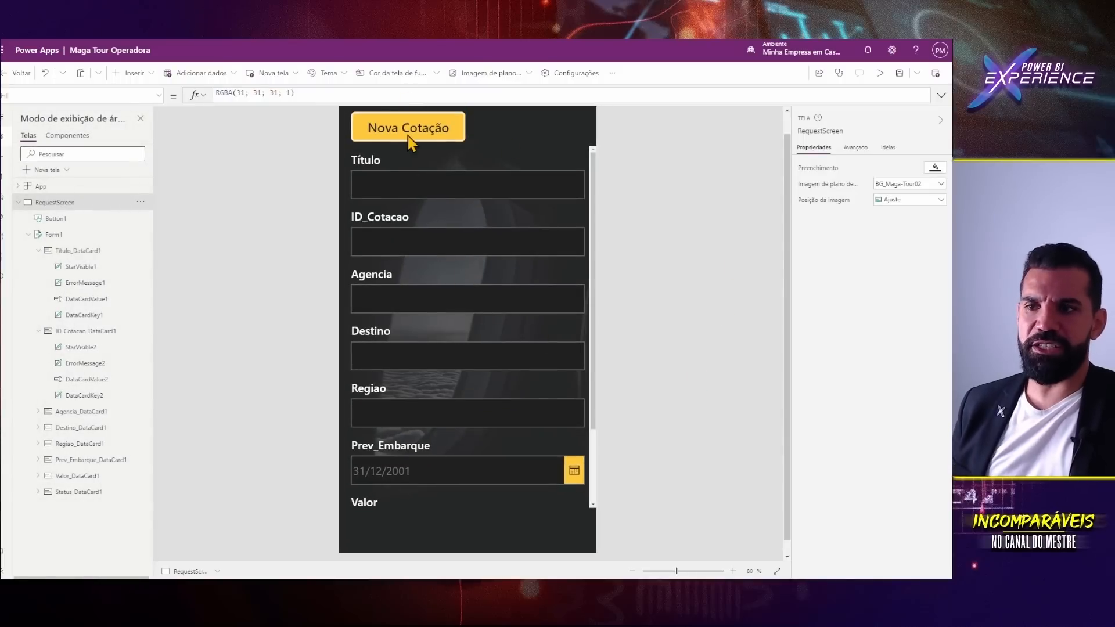
pyautogui.scroll(1, 464, 372)
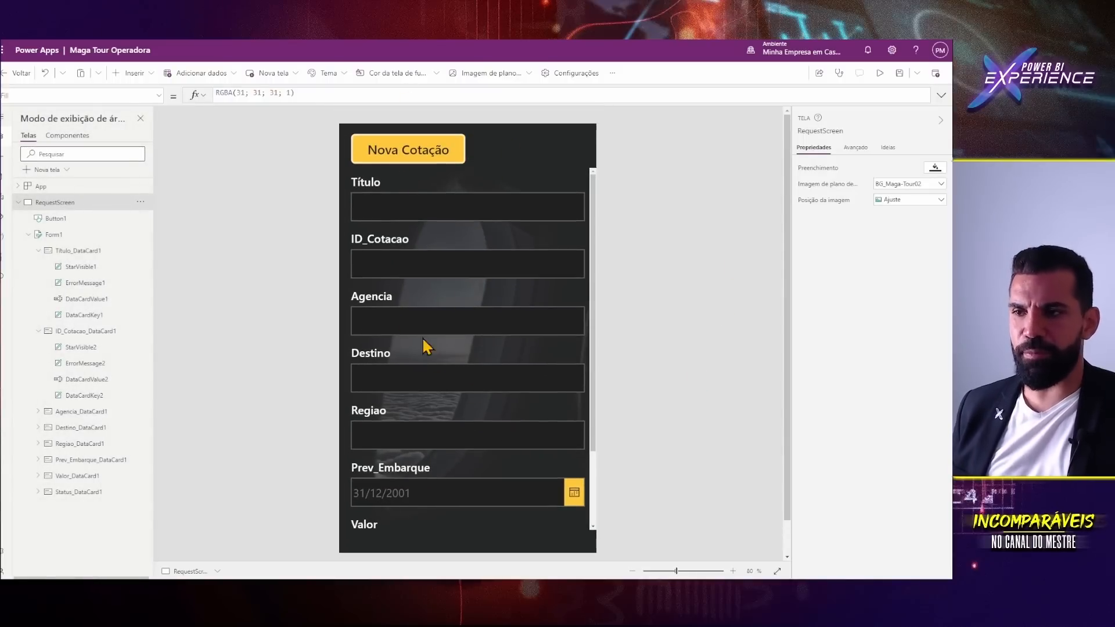
# - Set the OnSelect property of the Nova Cotação button to true
pyautogui.click(421, 144)
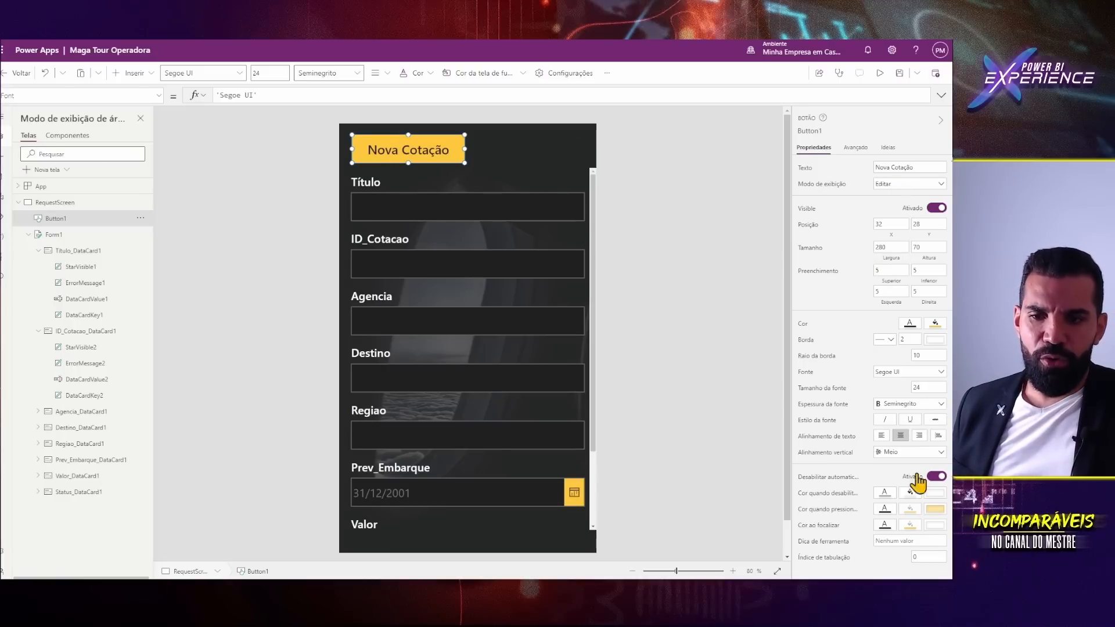
pyautogui.click(158, 96)
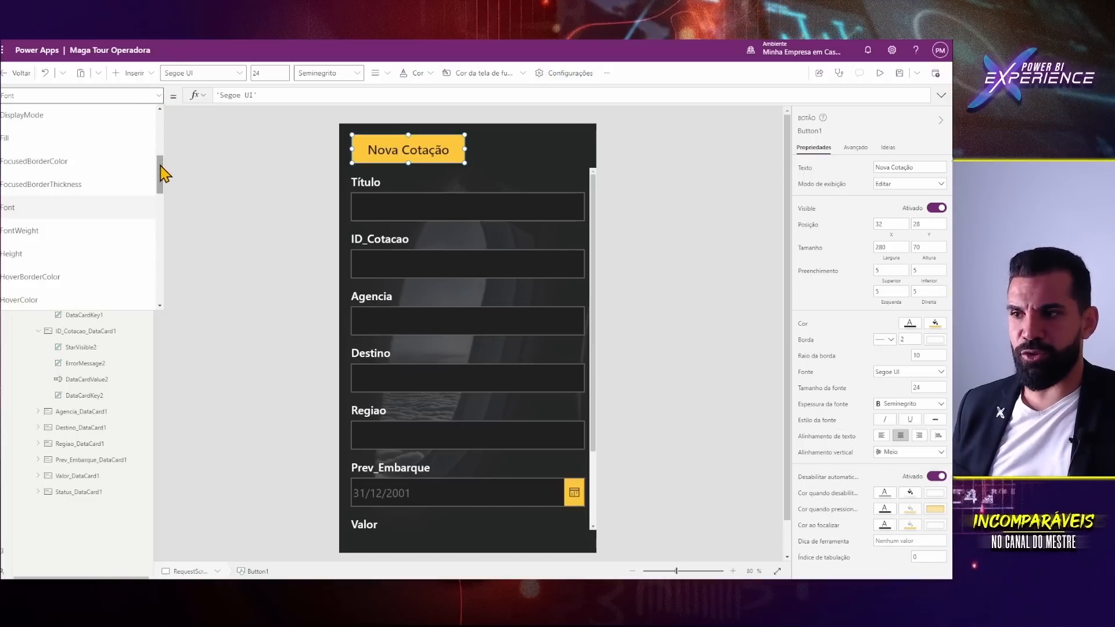
pyautogui.moveTo(163, 174); pyautogui.dragTo(160, 229)
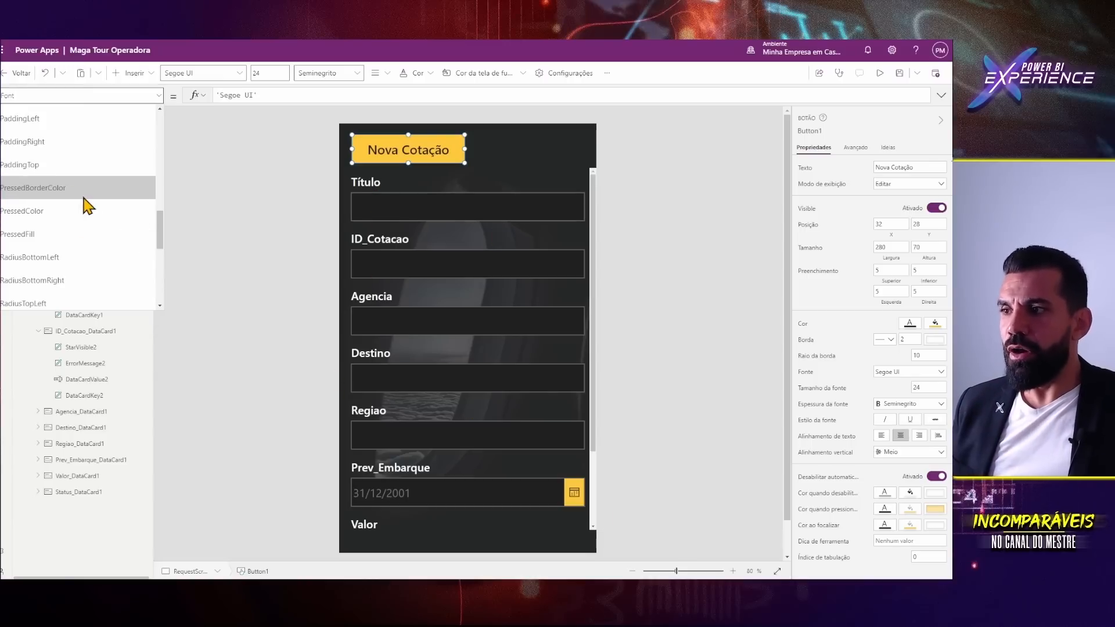
pyautogui.scroll(-1, 90, 206)
pyautogui.scroll(3, 98, 214)
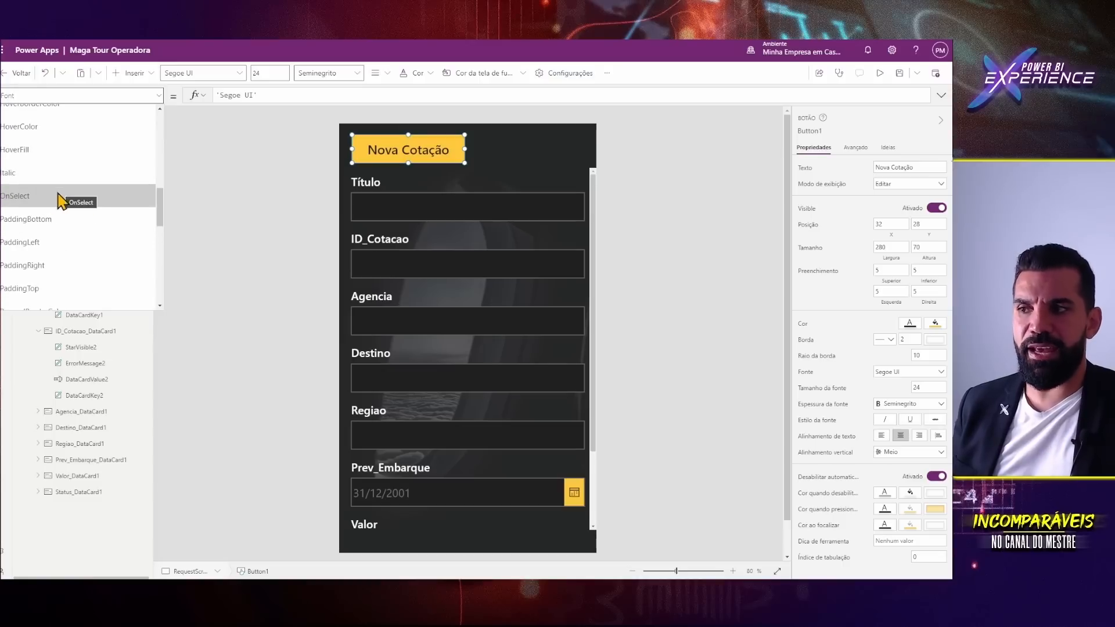
pyautogui.click(21, 201)
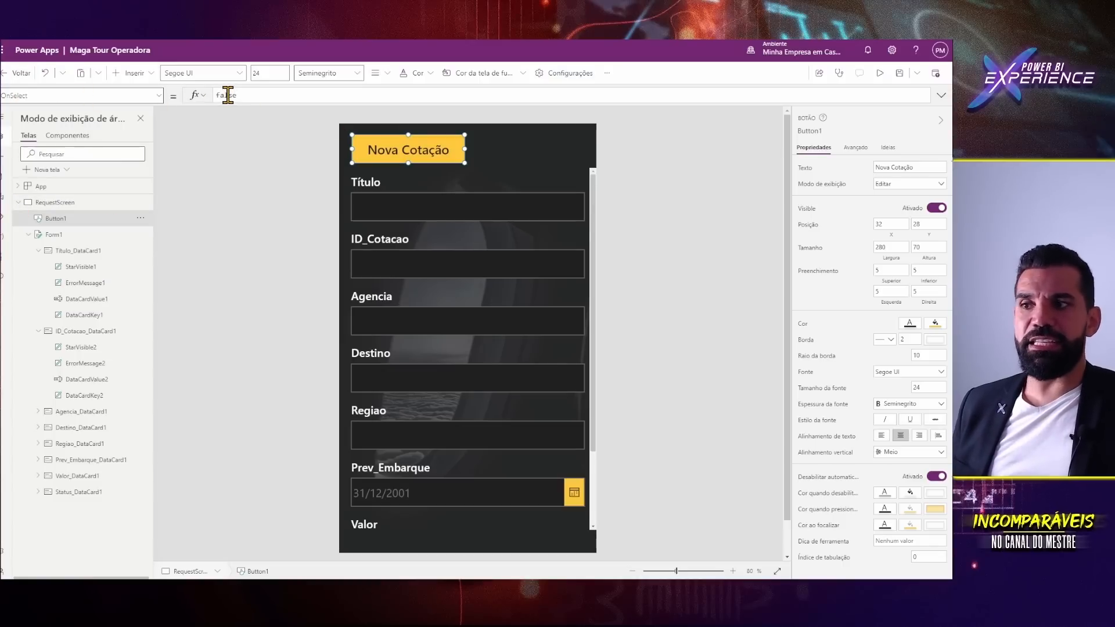
pyautogui.doubleClick(232, 95)
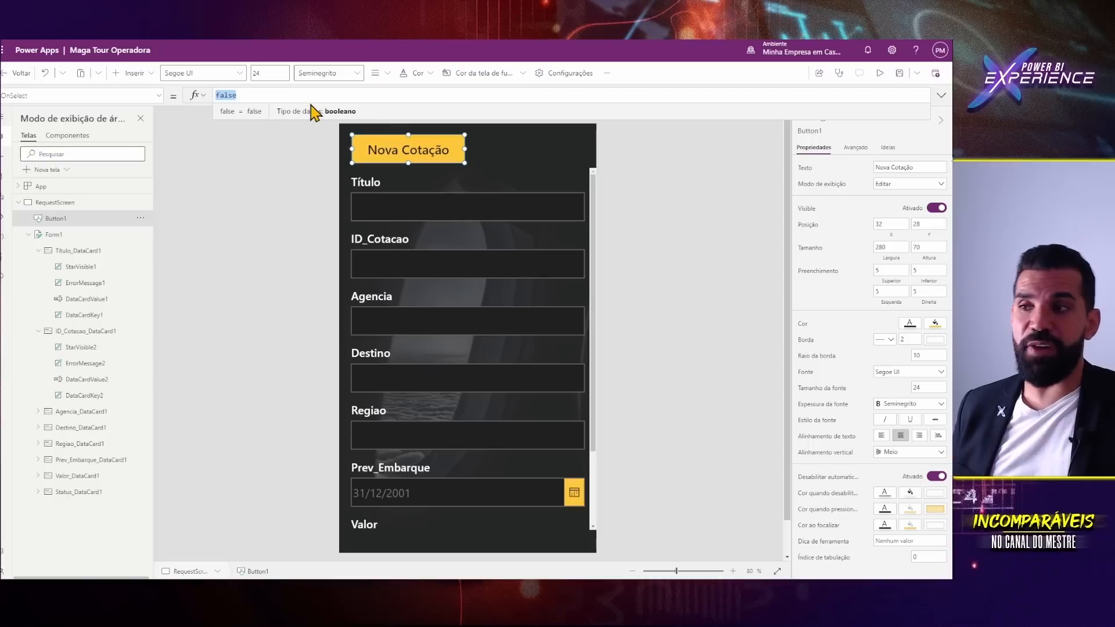
pyautogui.write('true')
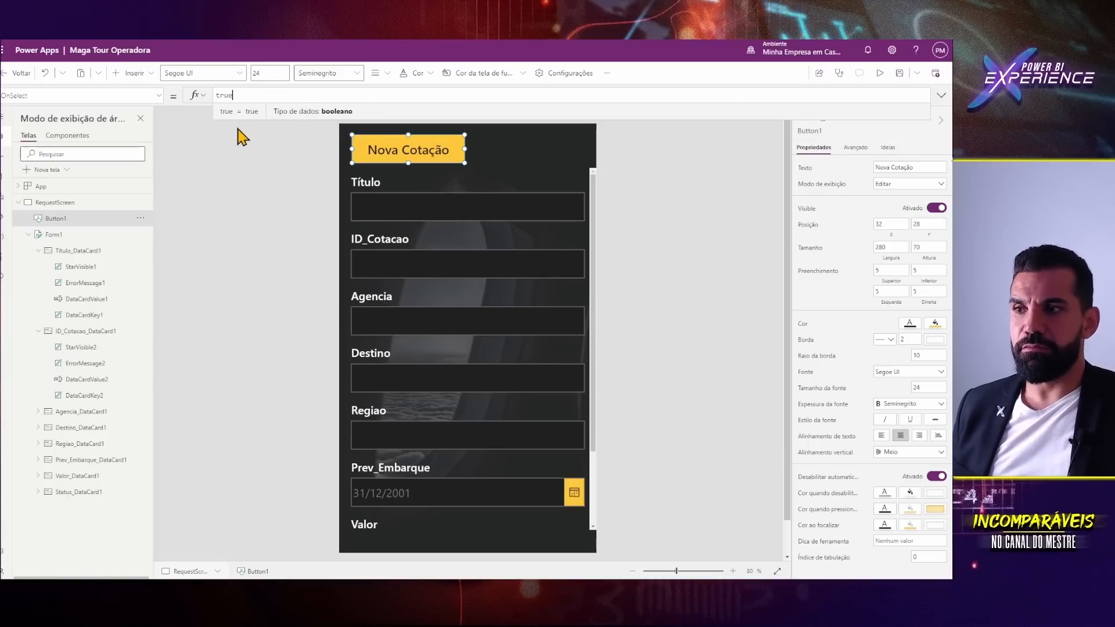
# - Run the app preview to check the button with its new OnSelect value, and return to the editor
pyautogui.click(300, 214)
pyautogui.press('F5')
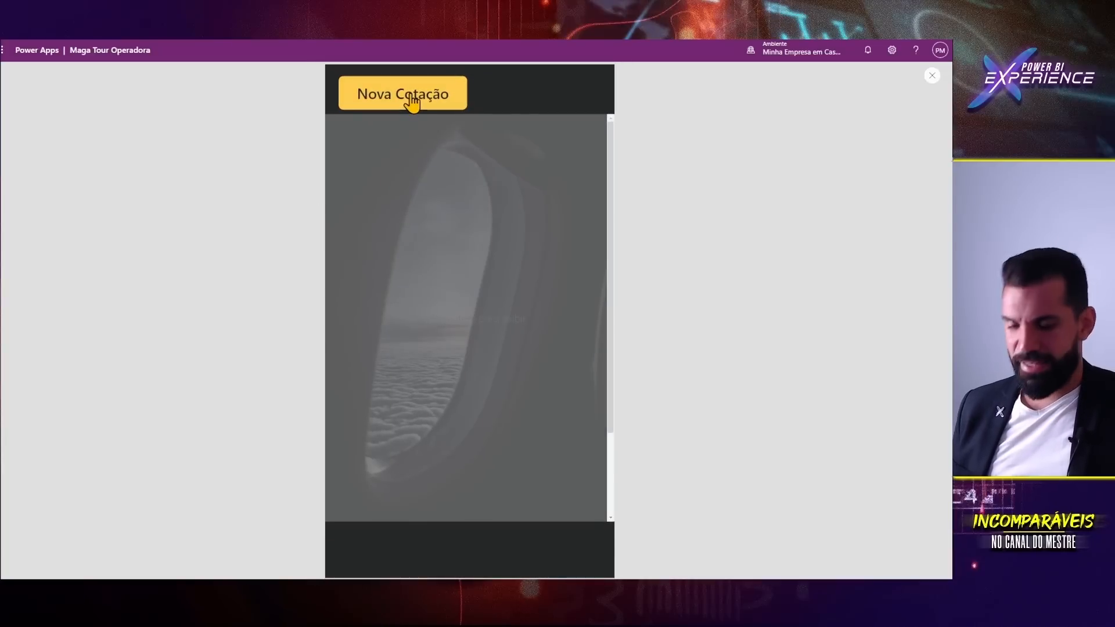
pyautogui.press('Escape')
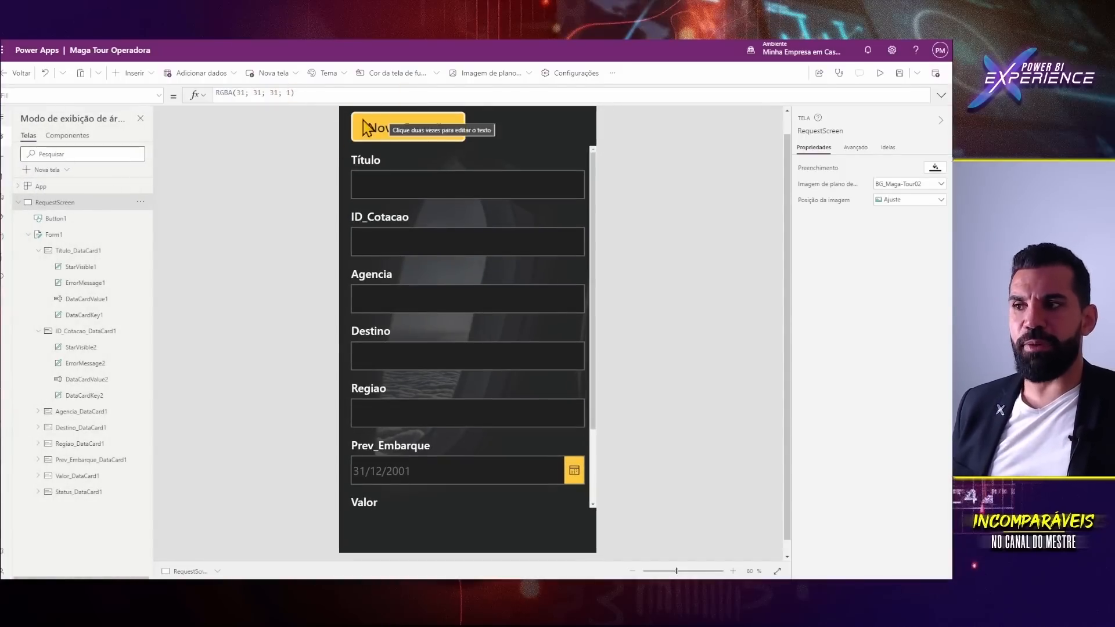
# - Replace the Nova Cotação button's OnSelect formula with NewForm(Form1)
pyautogui.click(422, 136)
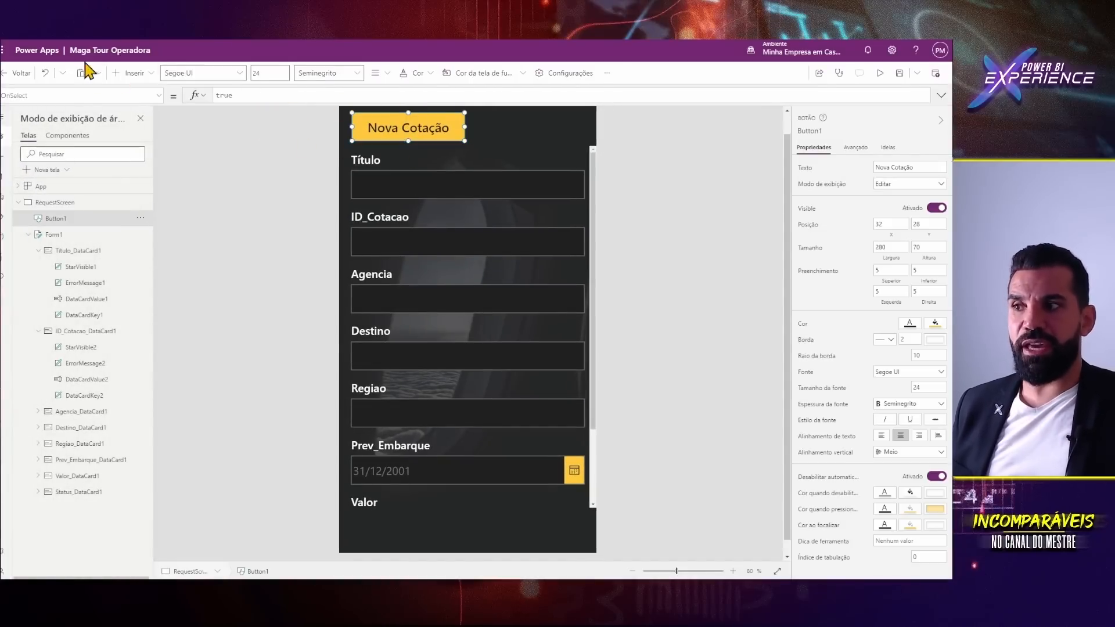
pyautogui.hotkey('ctrl', 'a')
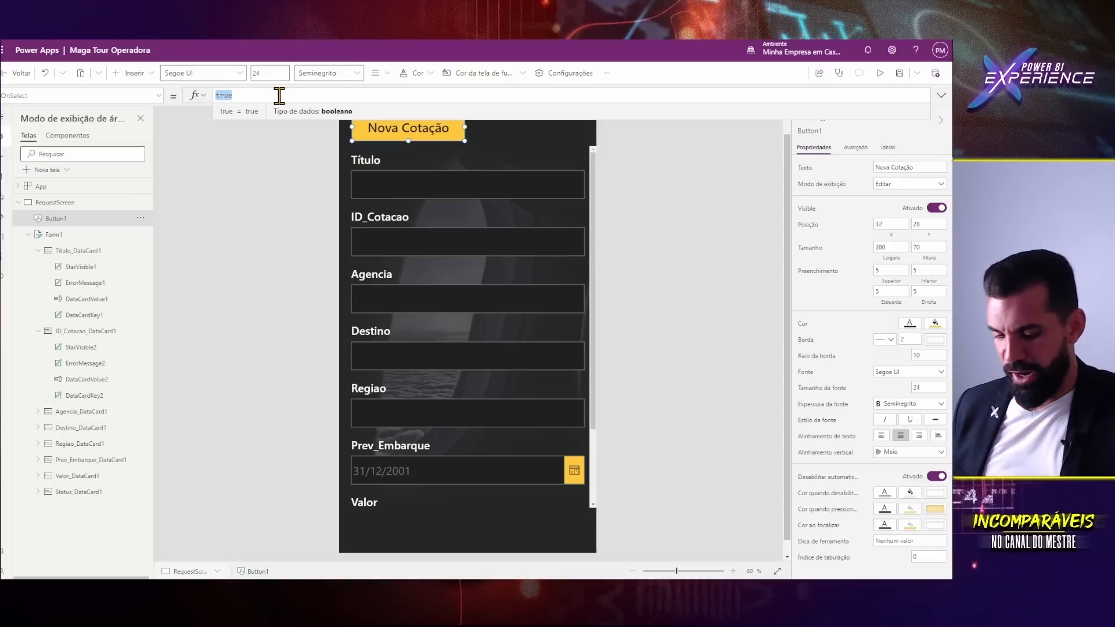
pyautogui.write('New')
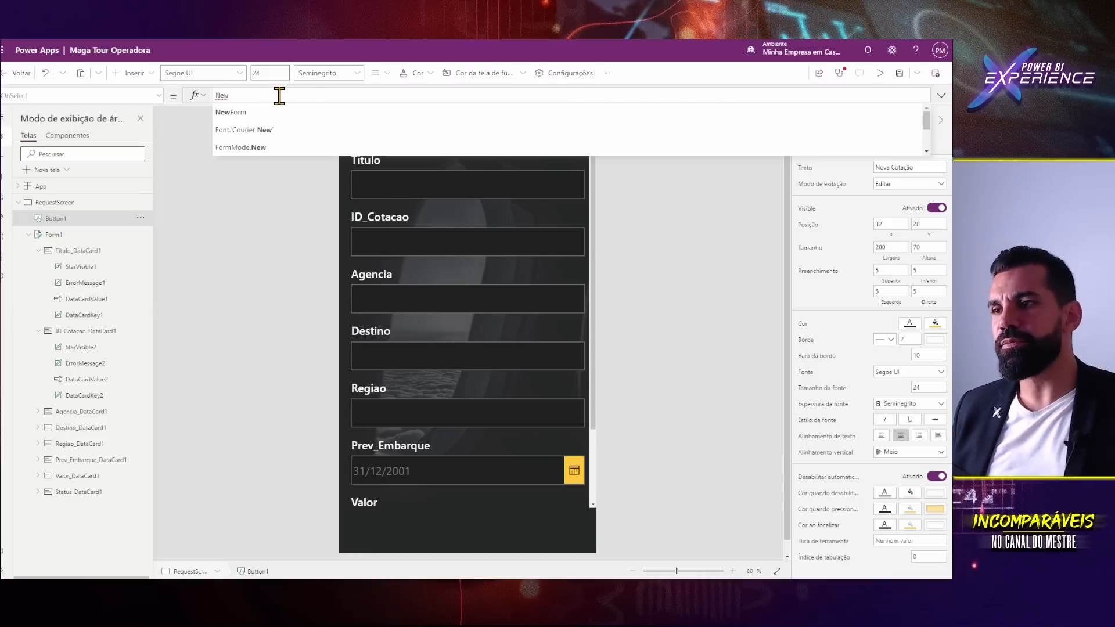
pyautogui.click(246, 116)
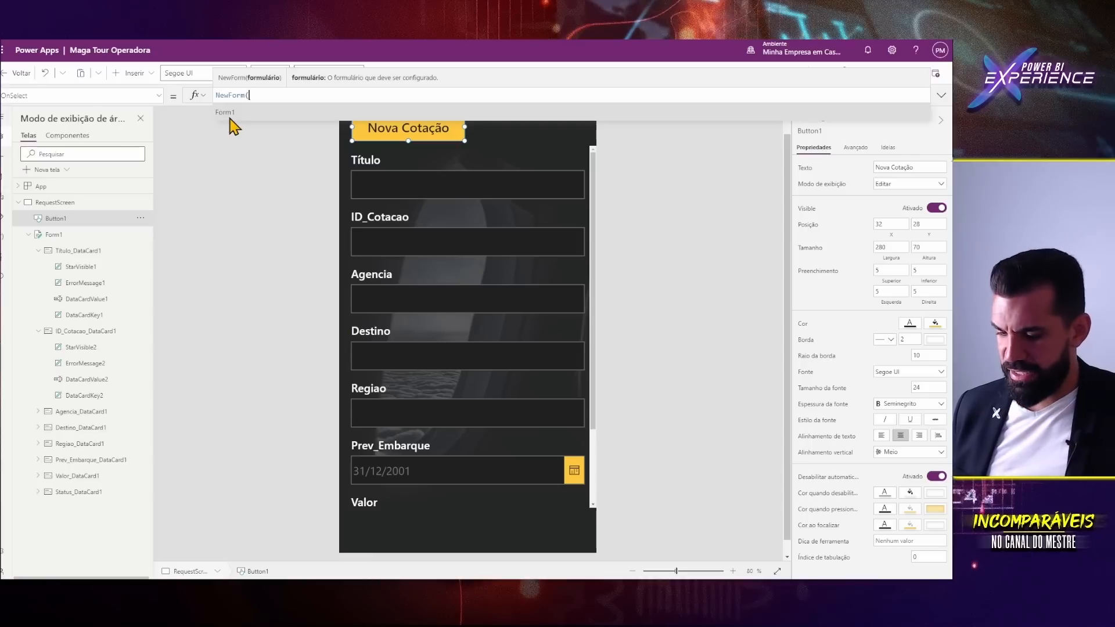
pyautogui.press('Down')
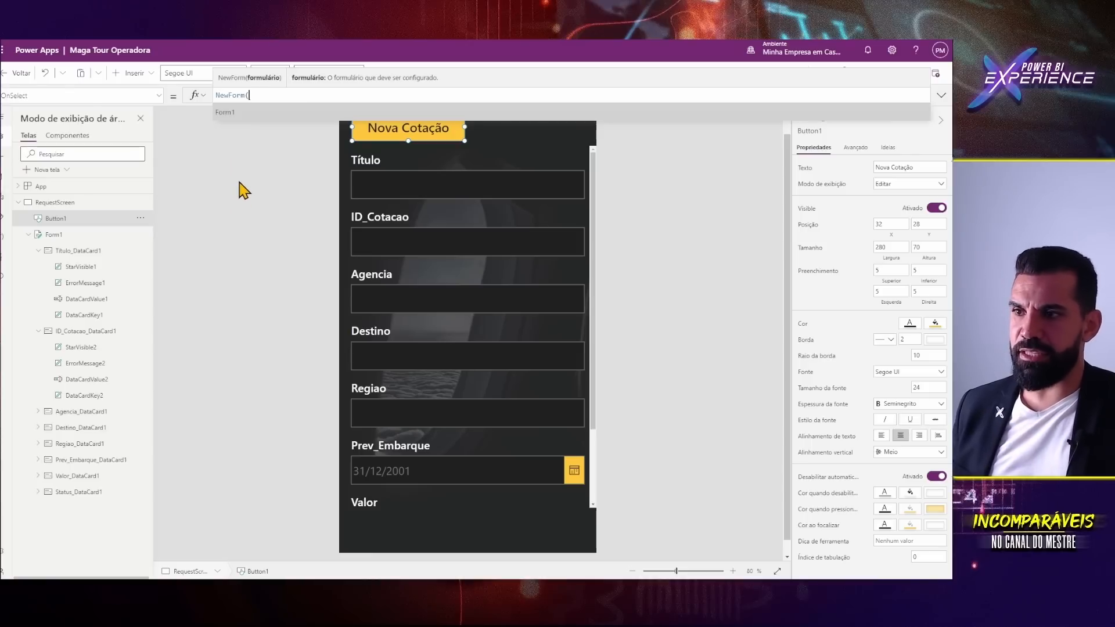
pyautogui.click(250, 114)
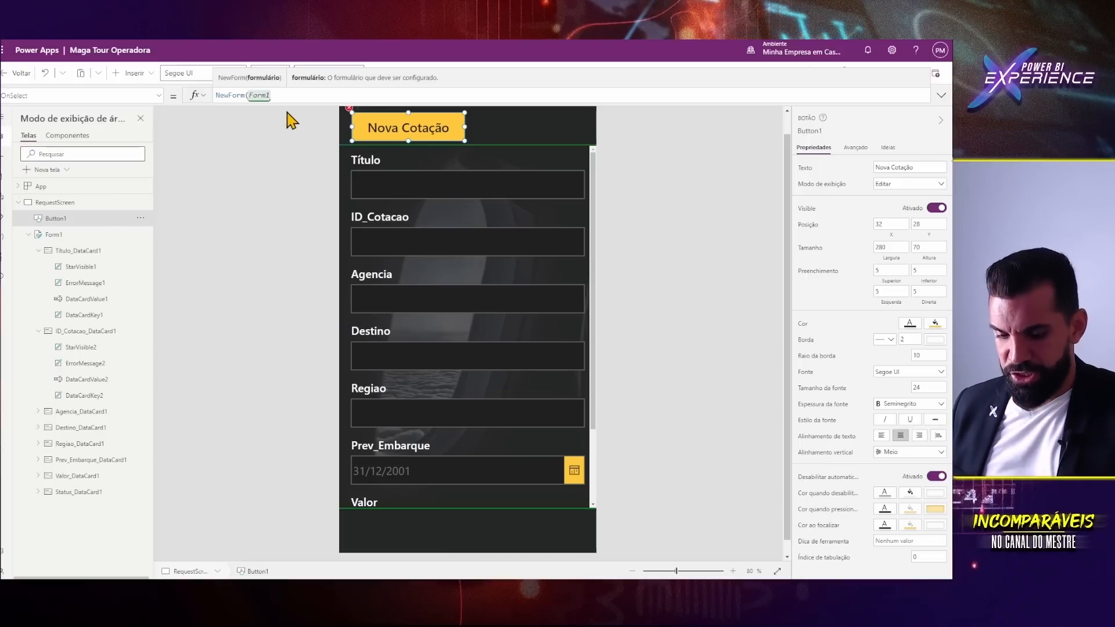
pyautogui.write(')')
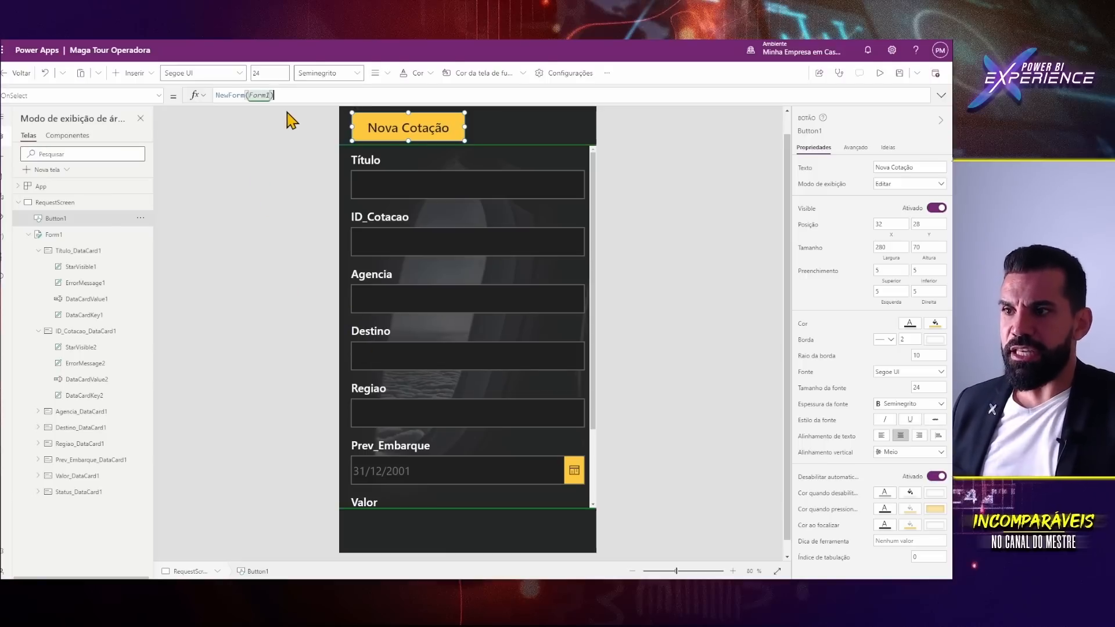
pyautogui.press('BackSpace')
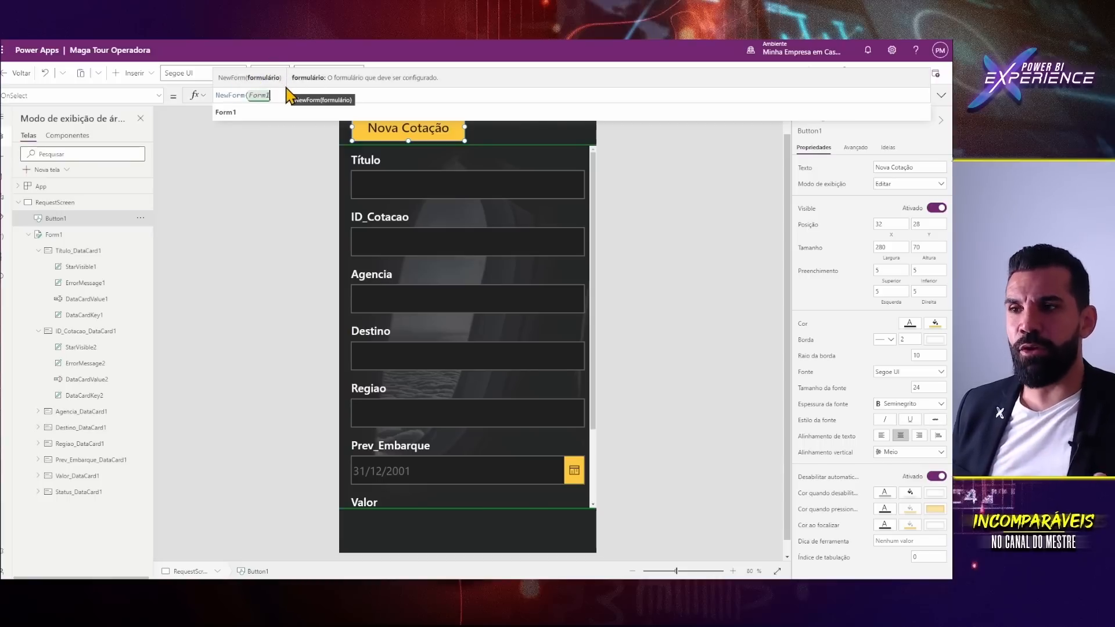
pyautogui.write(';')
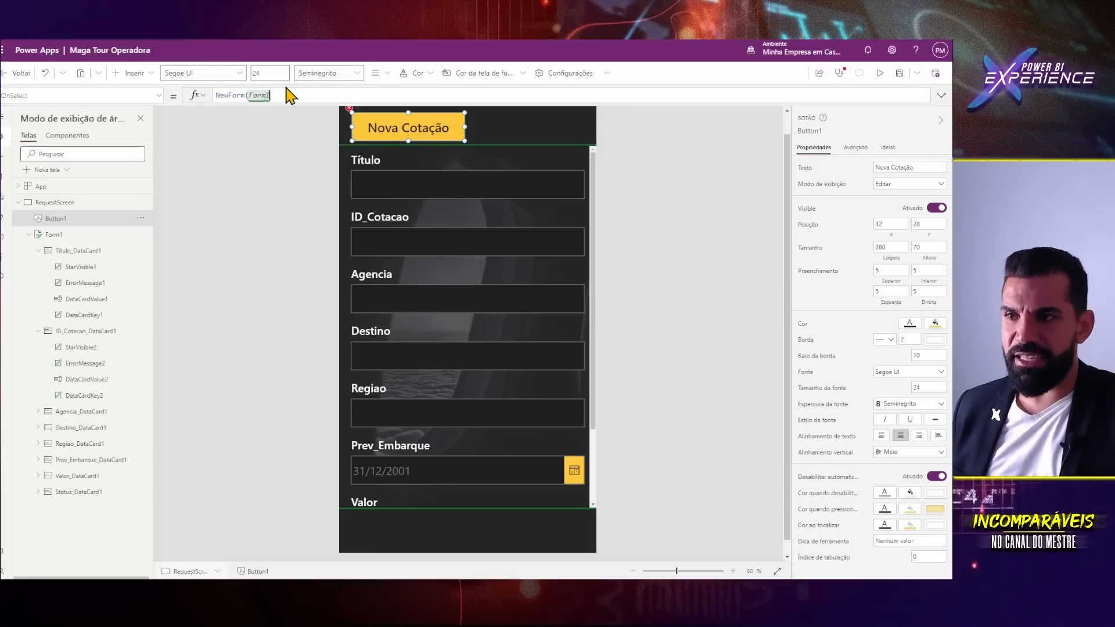
pyautogui.write(')')
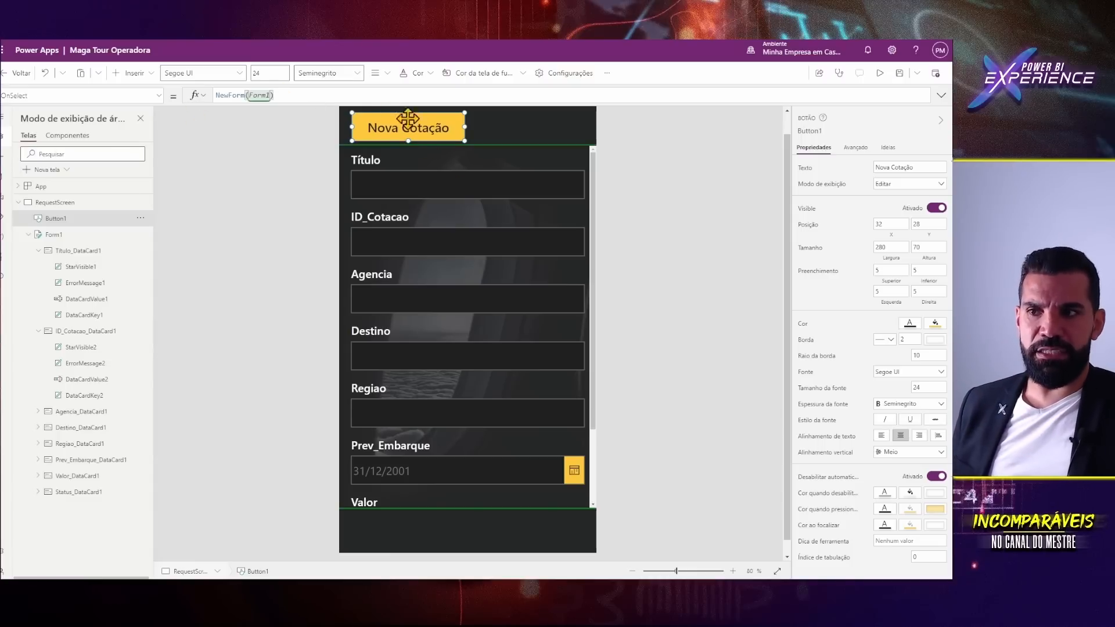
pyautogui.click(88, 203)
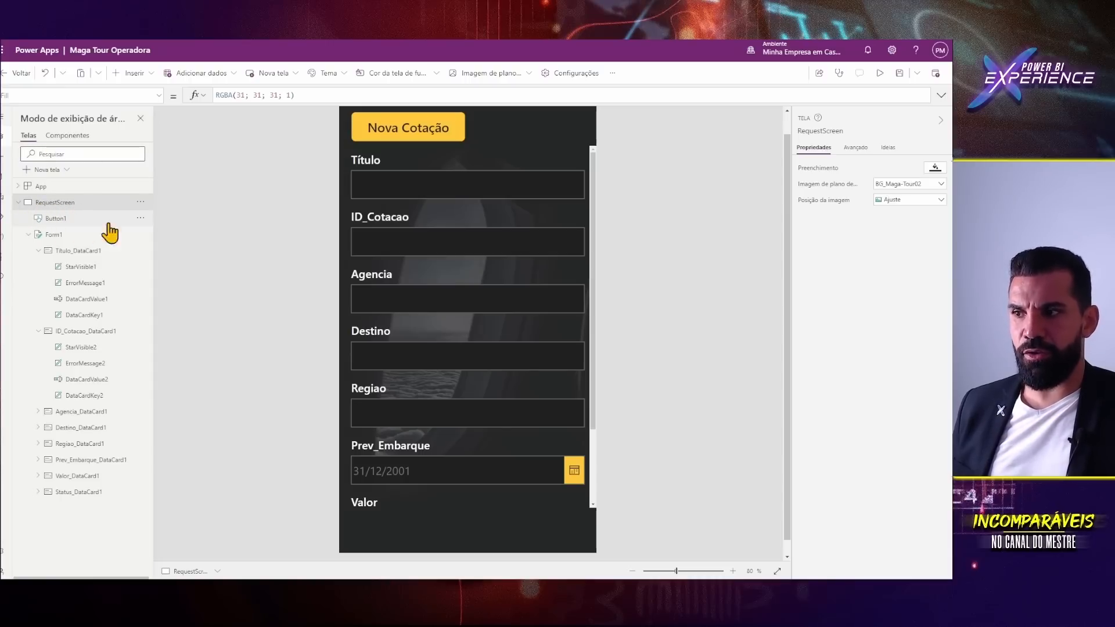
# - Check the button's OnSelect formula and the form it refers to, collapsing Form1's data cards in the screen hierarchy
pyautogui.click(64, 224)
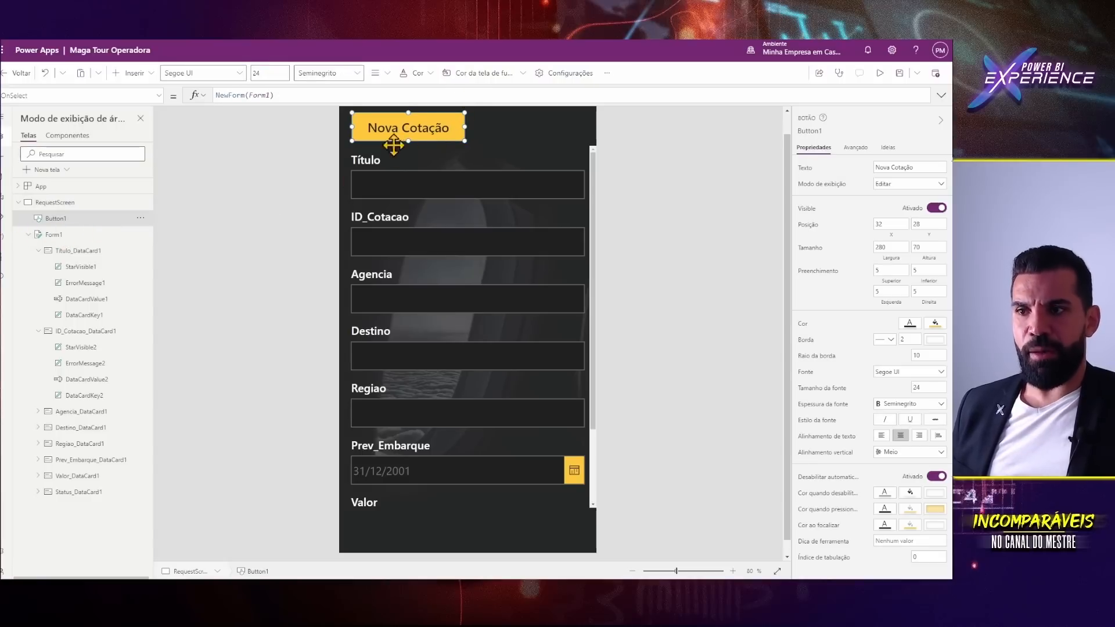
pyautogui.click(53, 235)
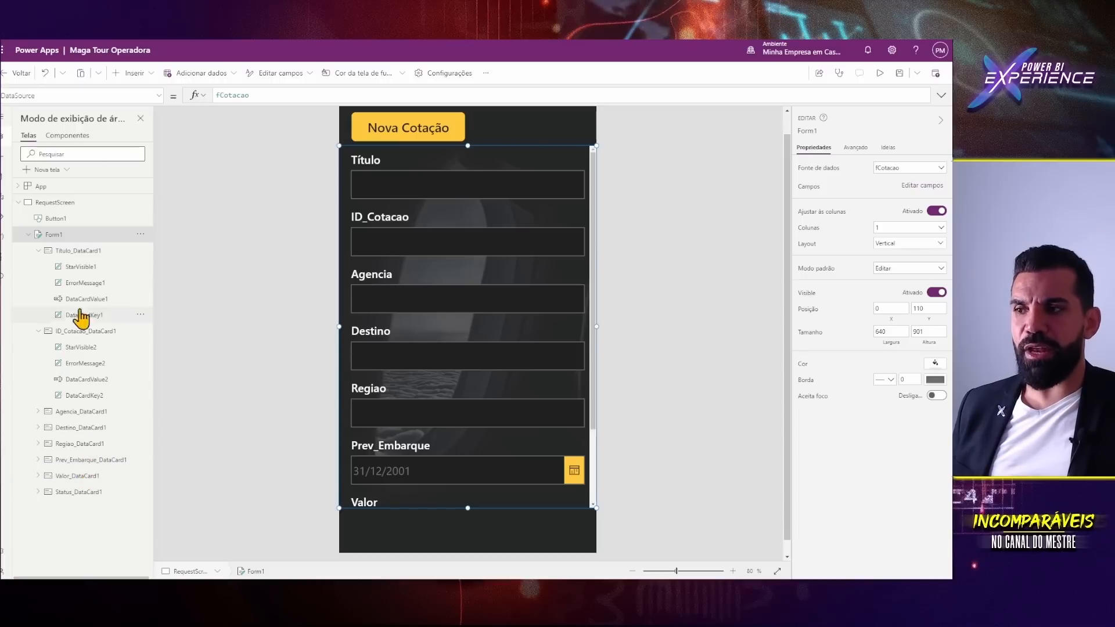
pyautogui.click(28, 234)
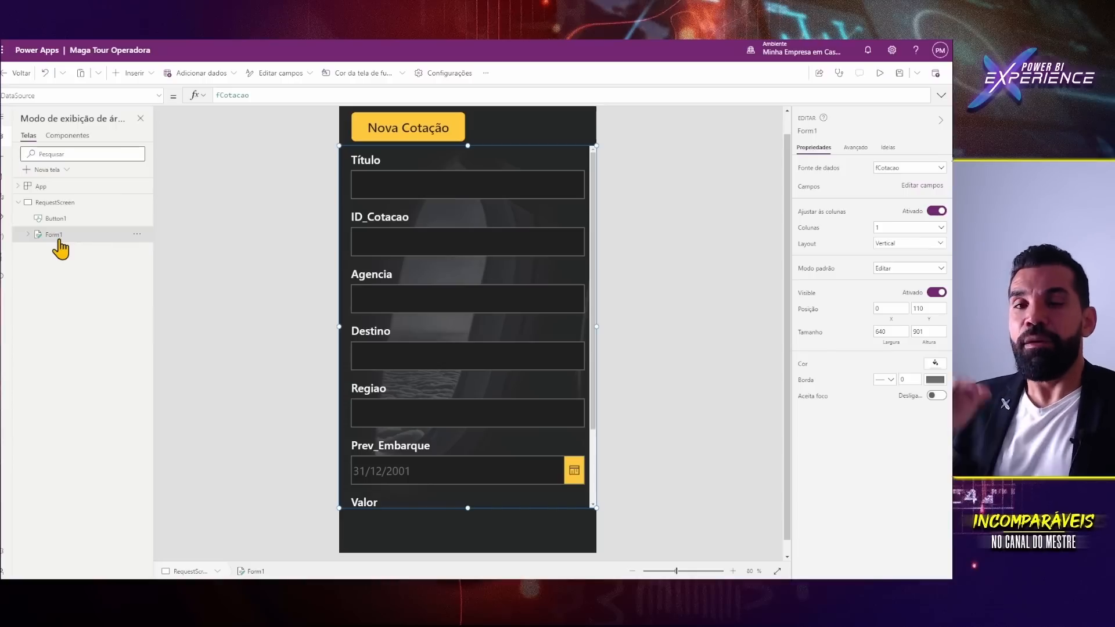
# - Rename the Nova Cotação button control as btNewForm
pyautogui.click(55, 219)
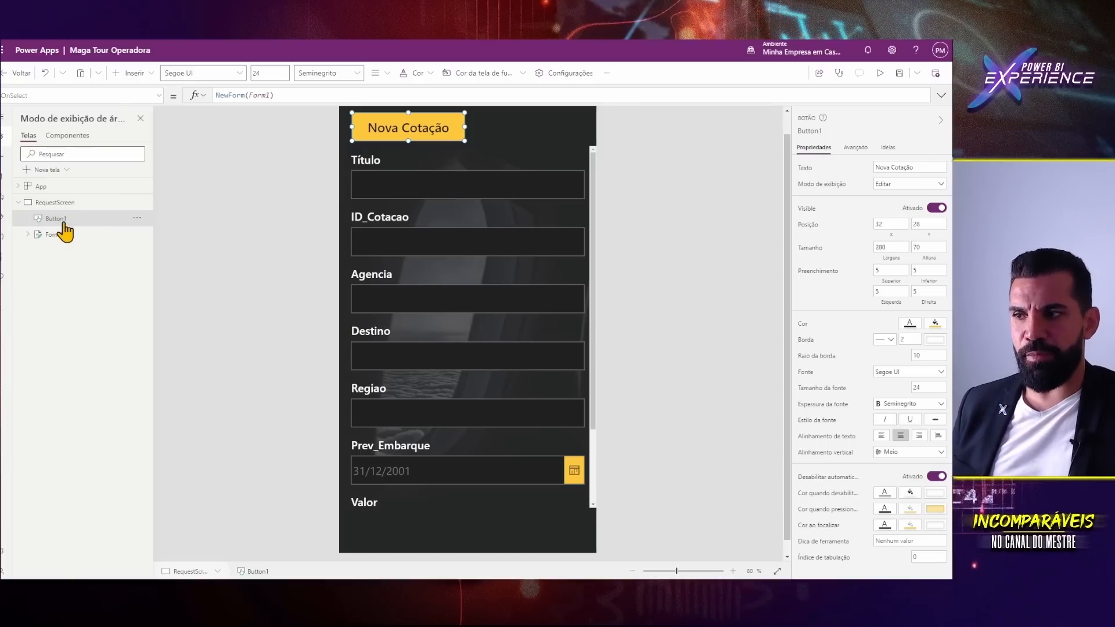
pyautogui.doubleClick(61, 218)
pyautogui.click(186, 246)
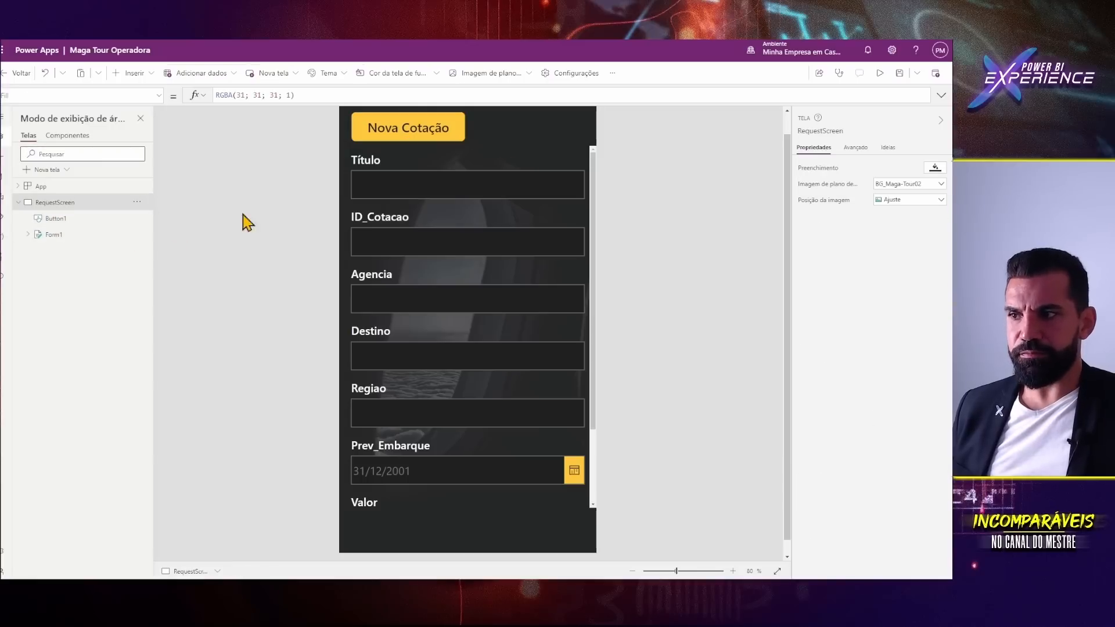
pyautogui.click(101, 223)
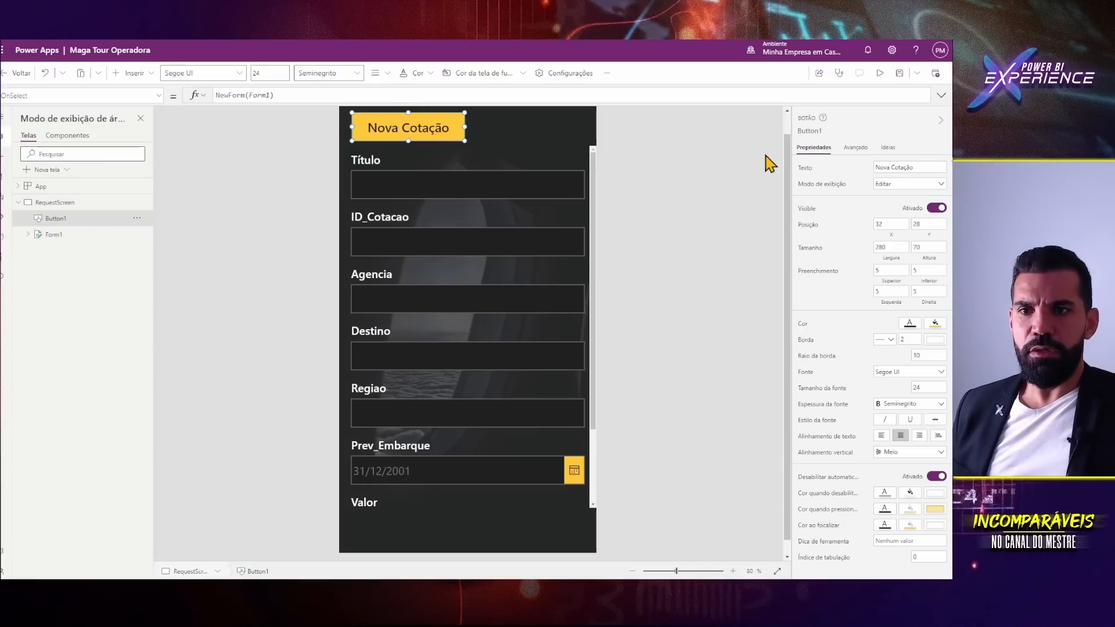
pyautogui.click(811, 132)
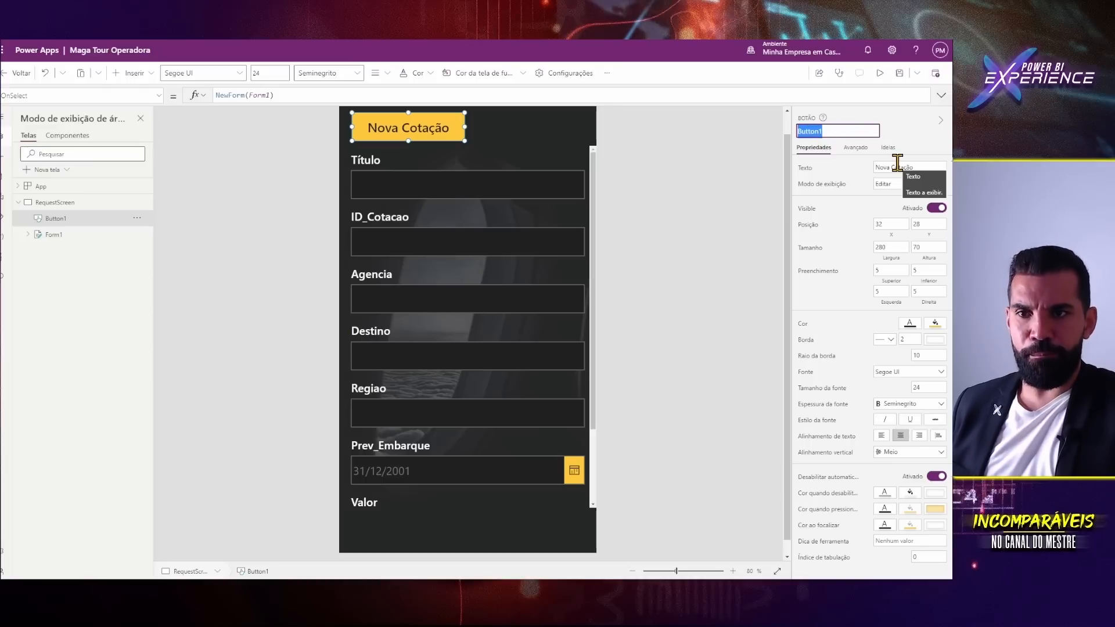
pyautogui.write('bt')
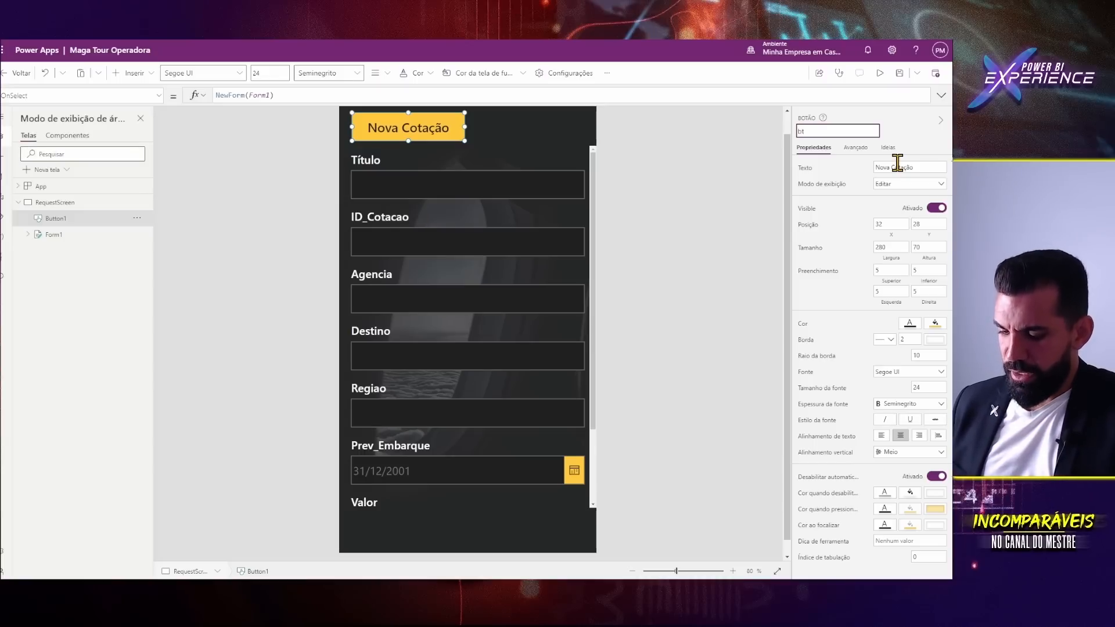
pyautogui.write('New')
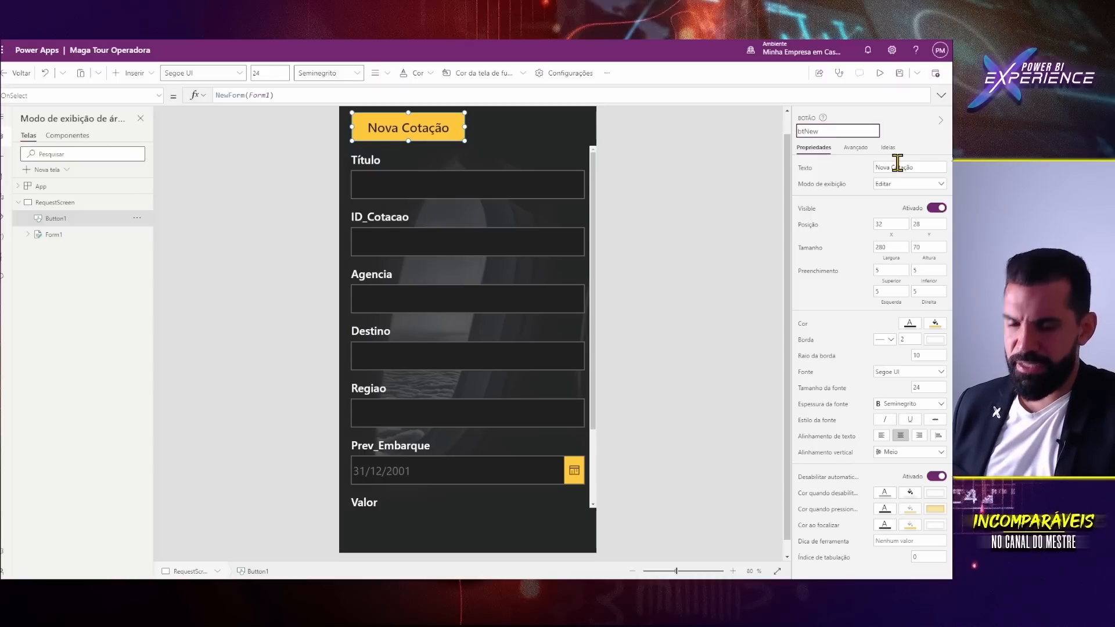
pyautogui.write('Form')
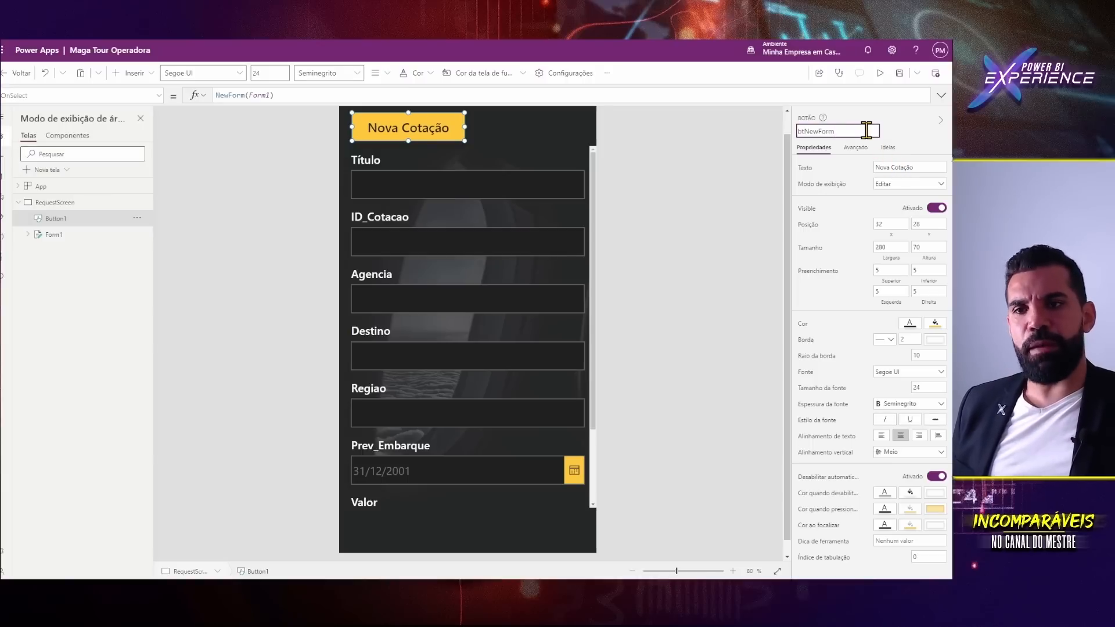
pyautogui.press('Return')
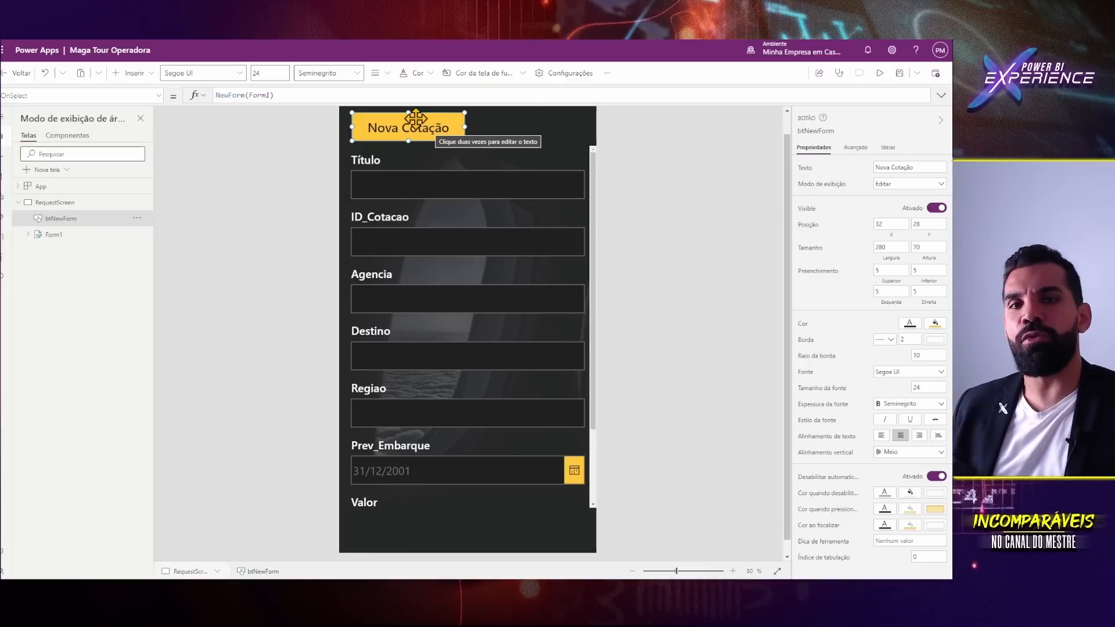
# - Rename the Form1 control as formCotacao
pyautogui.click(58, 234)
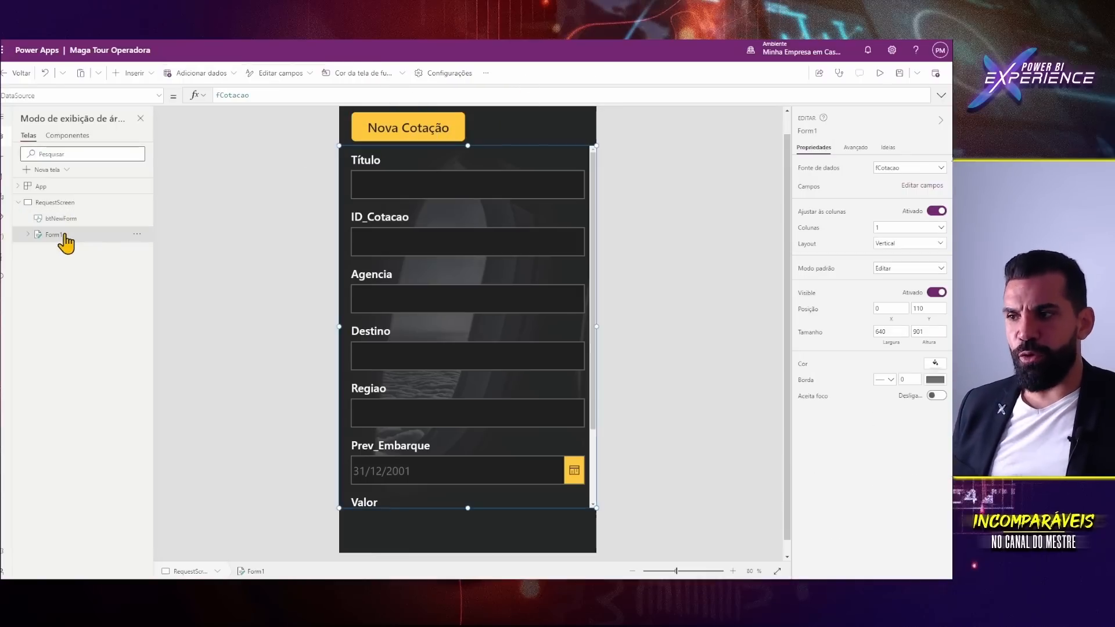
pyautogui.click(806, 131)
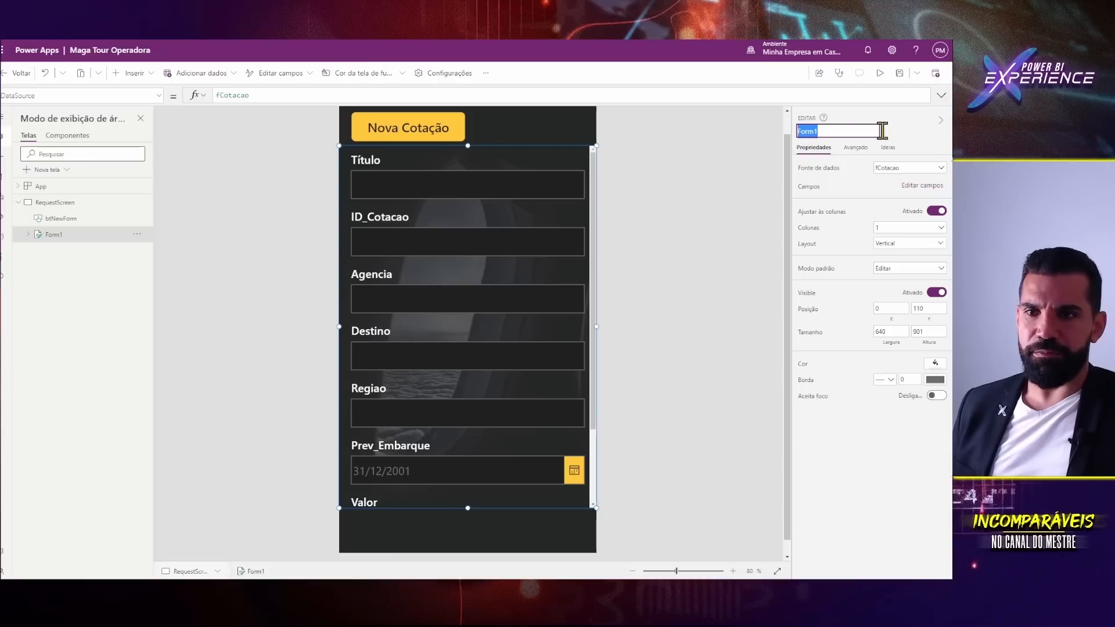
pyautogui.write('form')
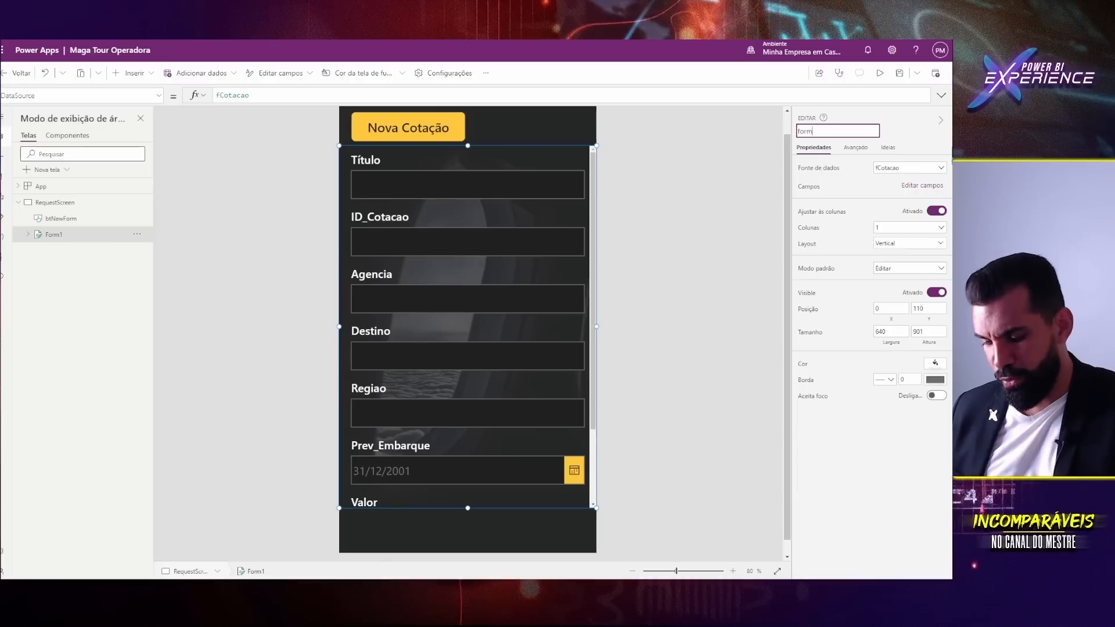
pyautogui.write('Cotacao')
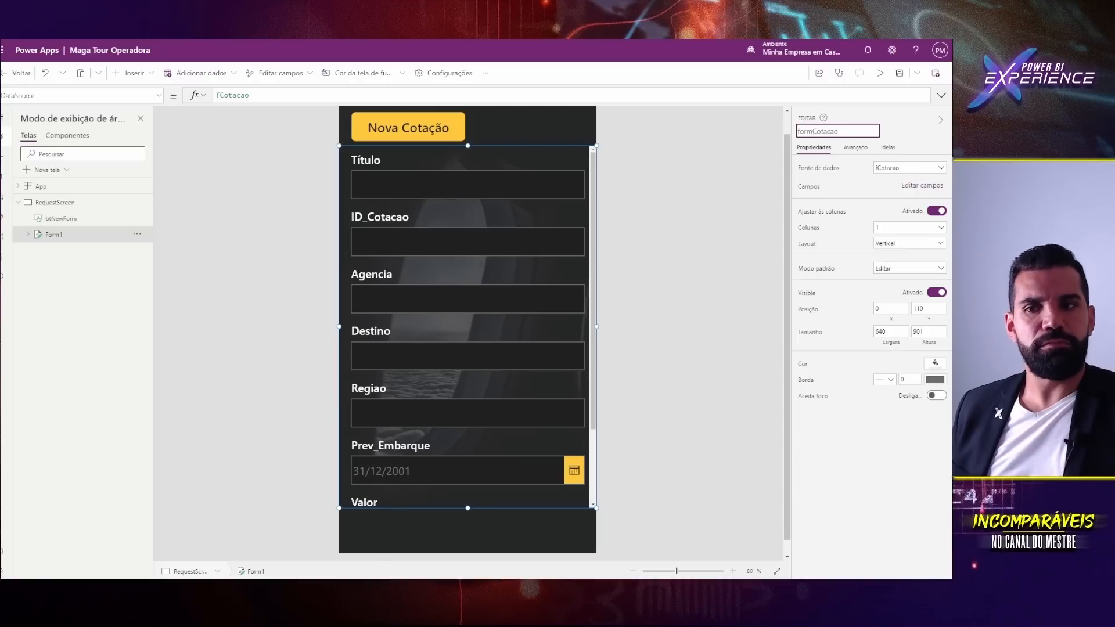
pyautogui.press('Return')
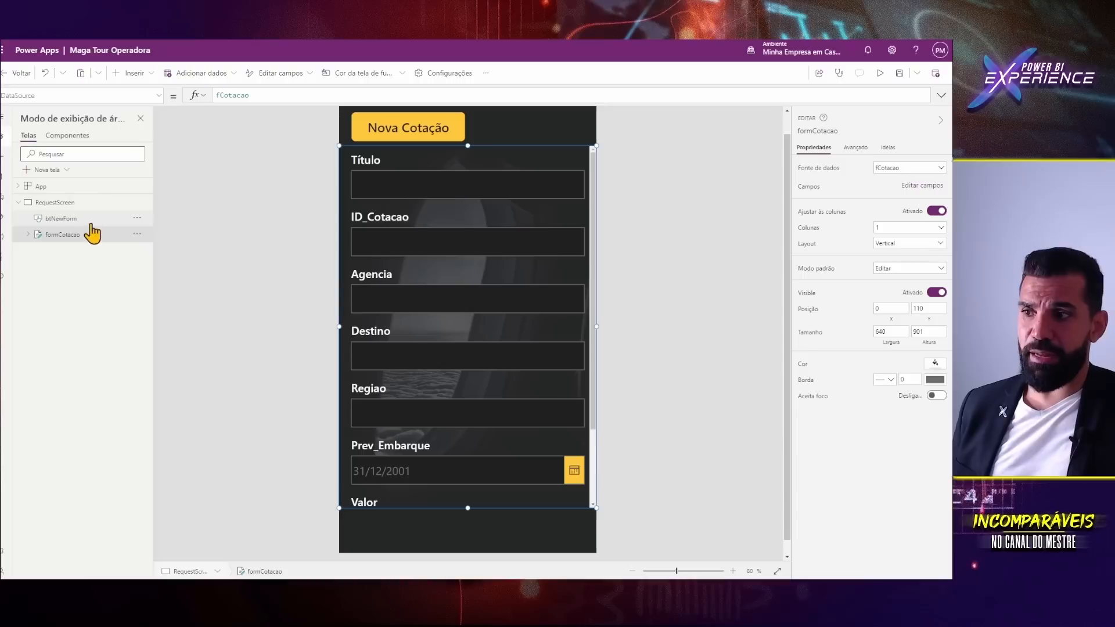
# - Review the data cards inside formCotacao and check which form name the btNewForm button's OnSelect formula uses
pyautogui.click(28, 234)
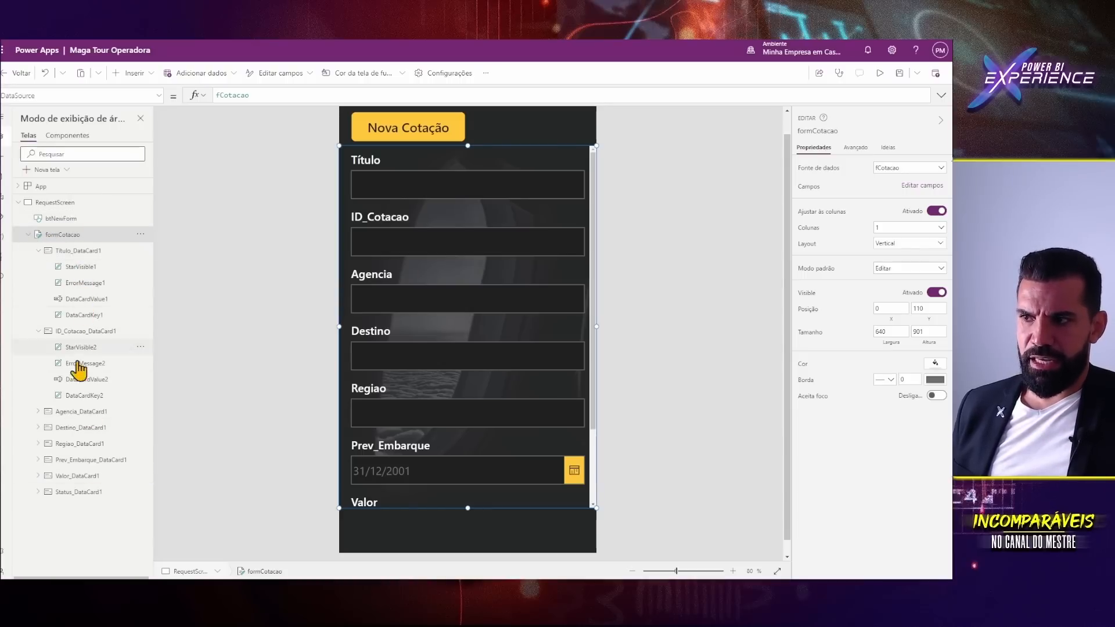
pyautogui.click(28, 235)
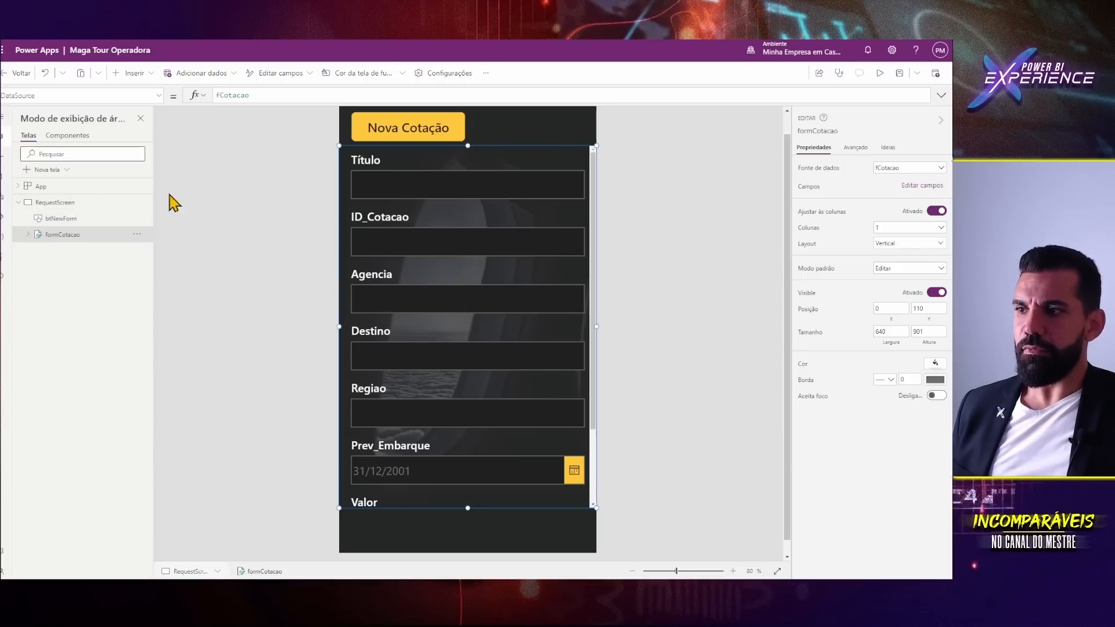
pyautogui.click(74, 218)
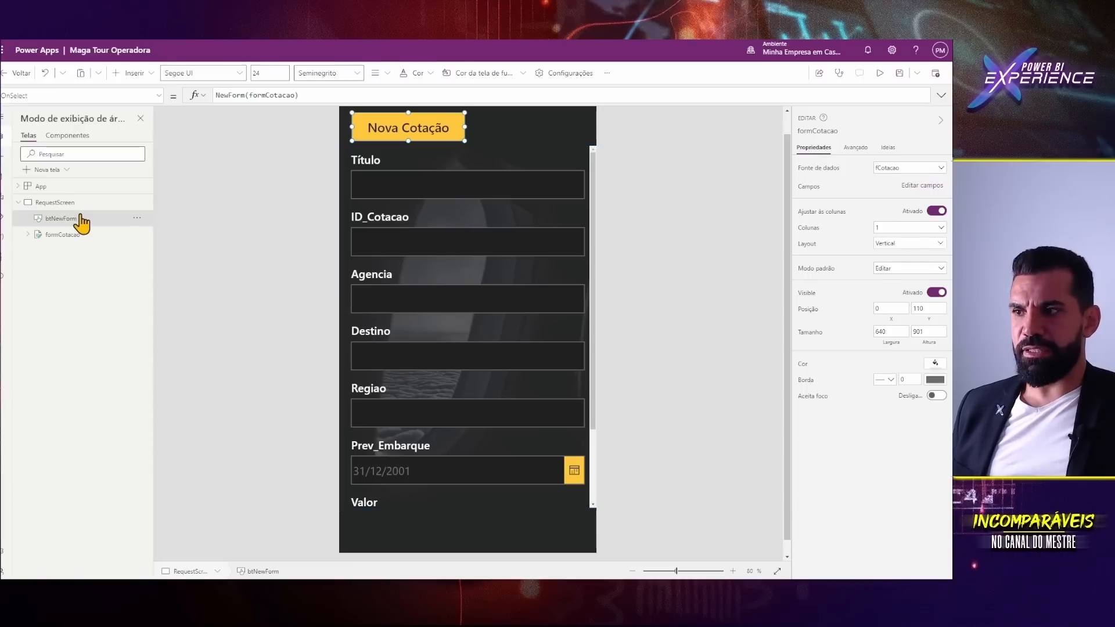
pyautogui.click(73, 203)
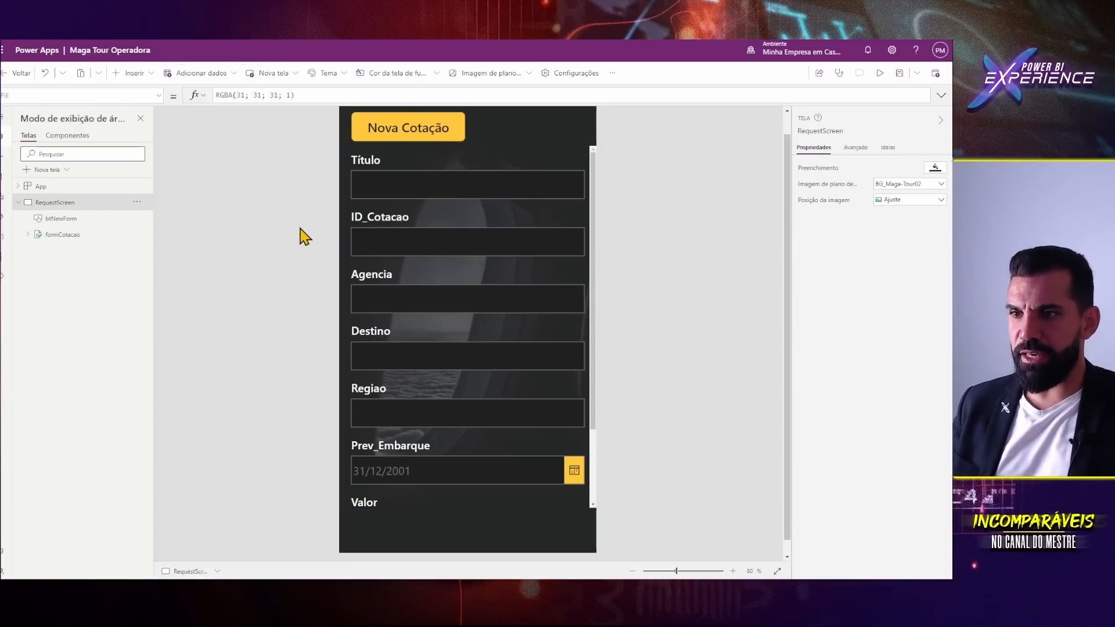
# - Preview the app, open a new quotation form, and enter 56465 as Título and 231132 as ID_Cotacao
pyautogui.press('F5')
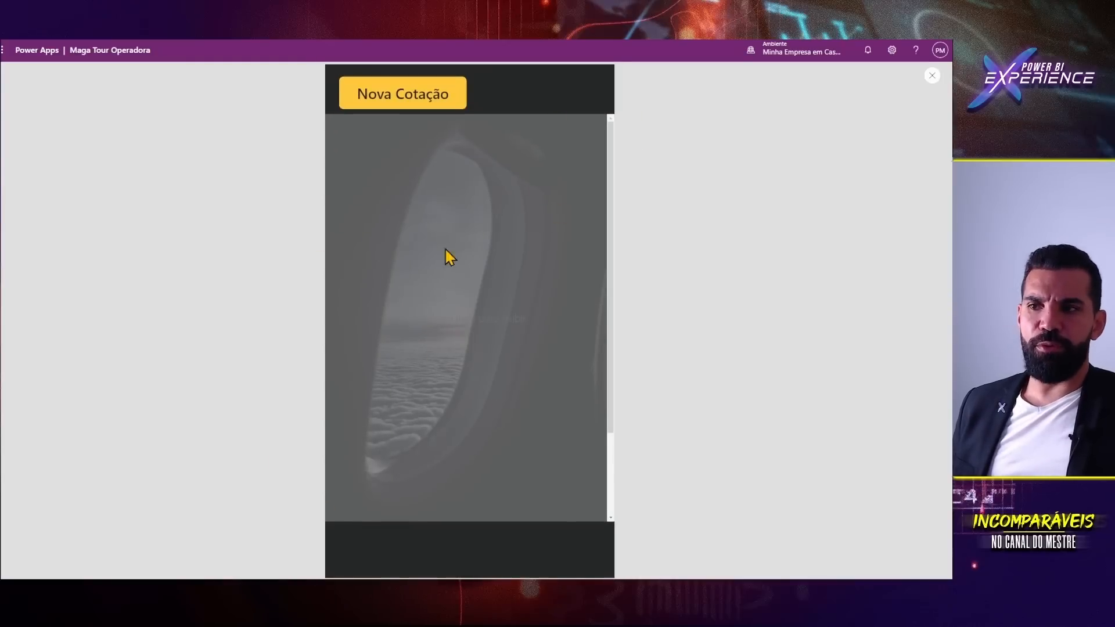
pyautogui.click(383, 108)
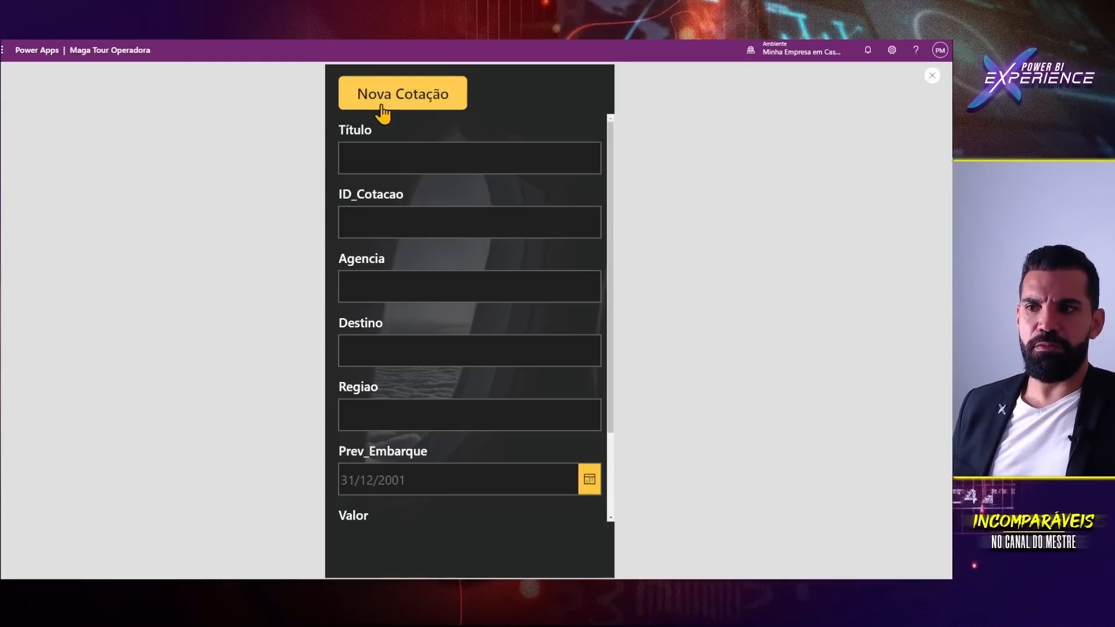
pyautogui.click(396, 157)
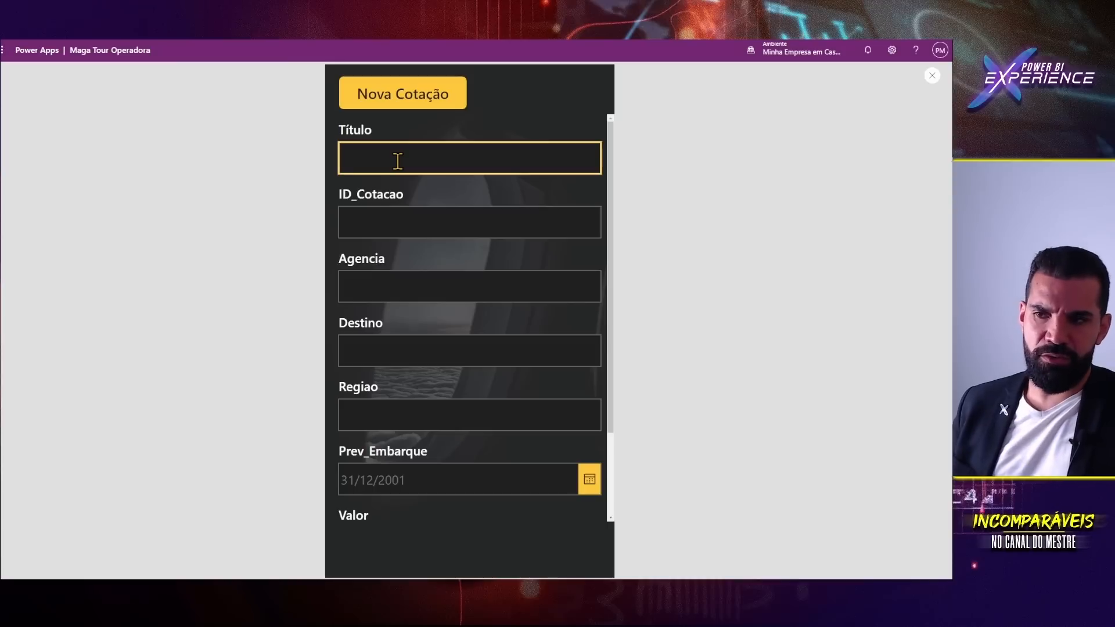
pyautogui.write('56465')
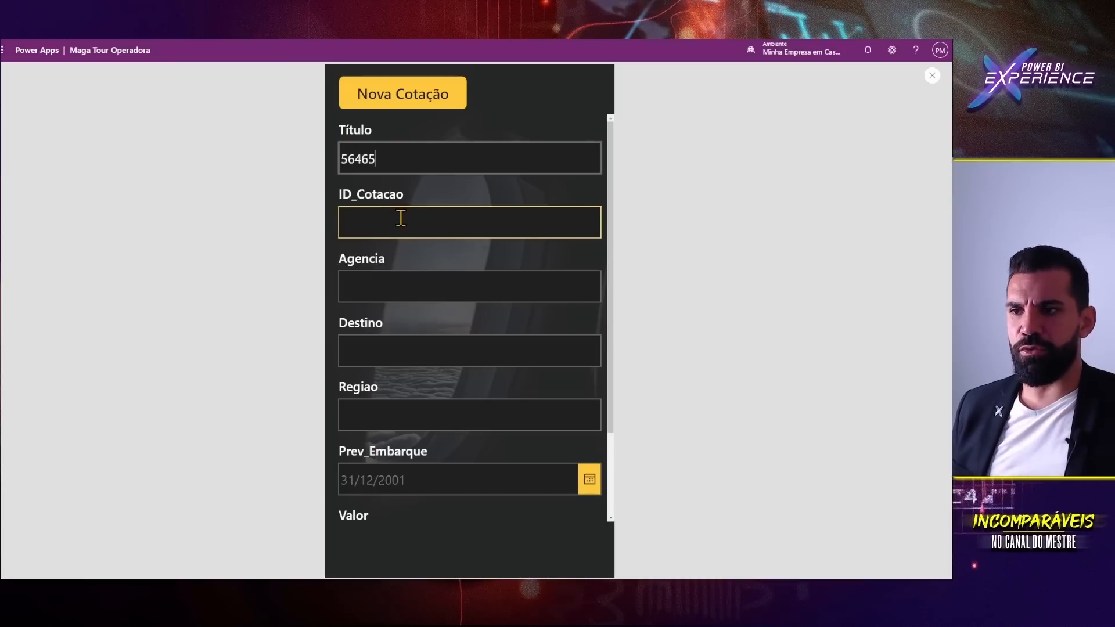
pyautogui.click(401, 218)
pyautogui.write('231132')
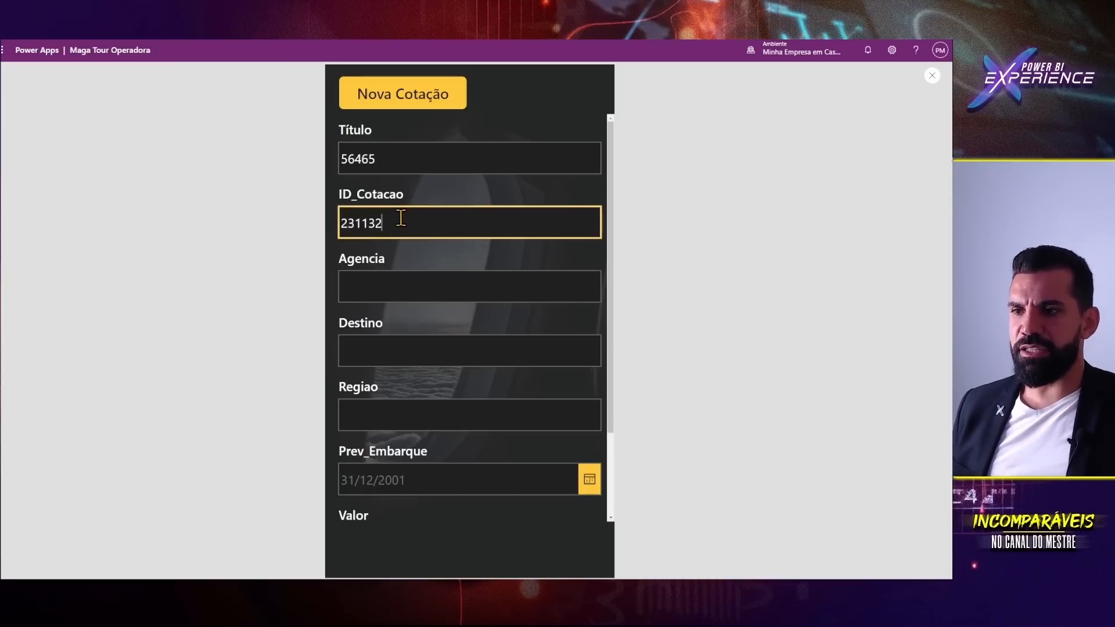
pyautogui.press('Tab')
# - Fill in the quotation's Agencia as sdafasdf, Destino as dsafs and Regiao as asdfas
pyautogui.click(395, 277)
pyautogui.write('sdafasdf')
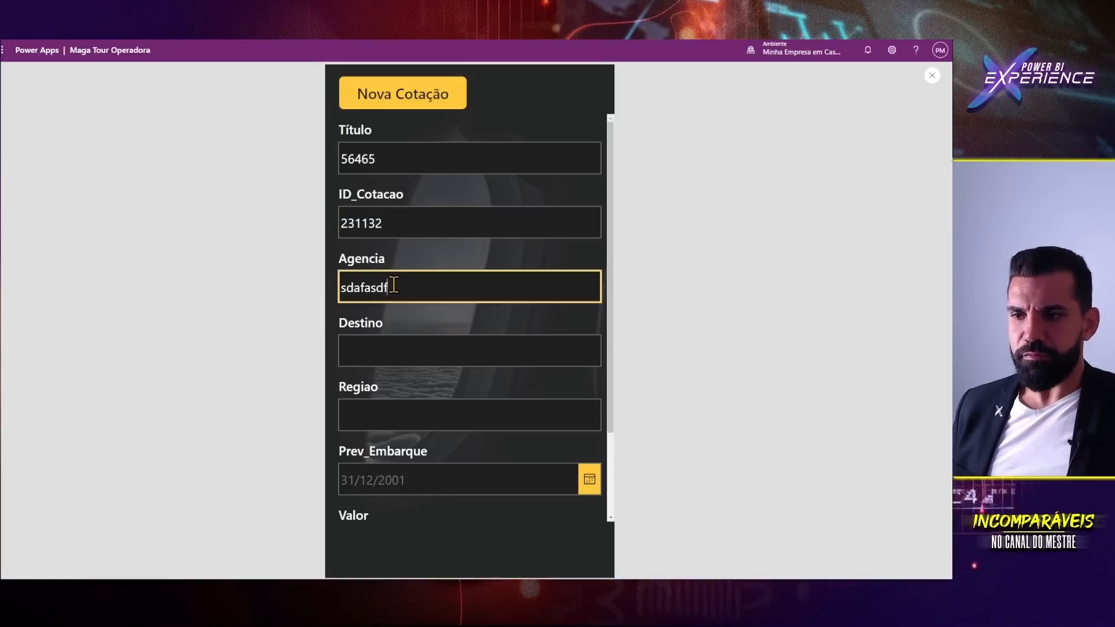
pyautogui.click(391, 355)
pyautogui.write('dsafs')
pyautogui.click(381, 412)
pyautogui.write('asdfas')
# - Set Prev_Embarque to 18/05/2023, Valor to 120 and Status to fechado in the quotation form
pyautogui.scroll(-2, 398, 378)
pyautogui.click(588, 373)
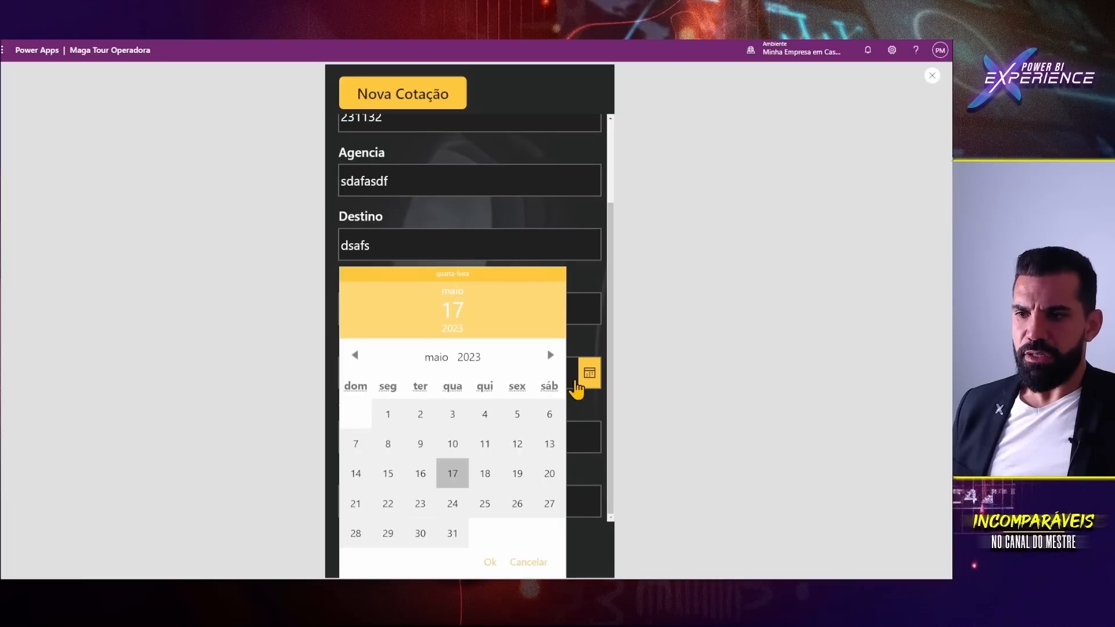
pyautogui.click(485, 473)
pyautogui.click(490, 562)
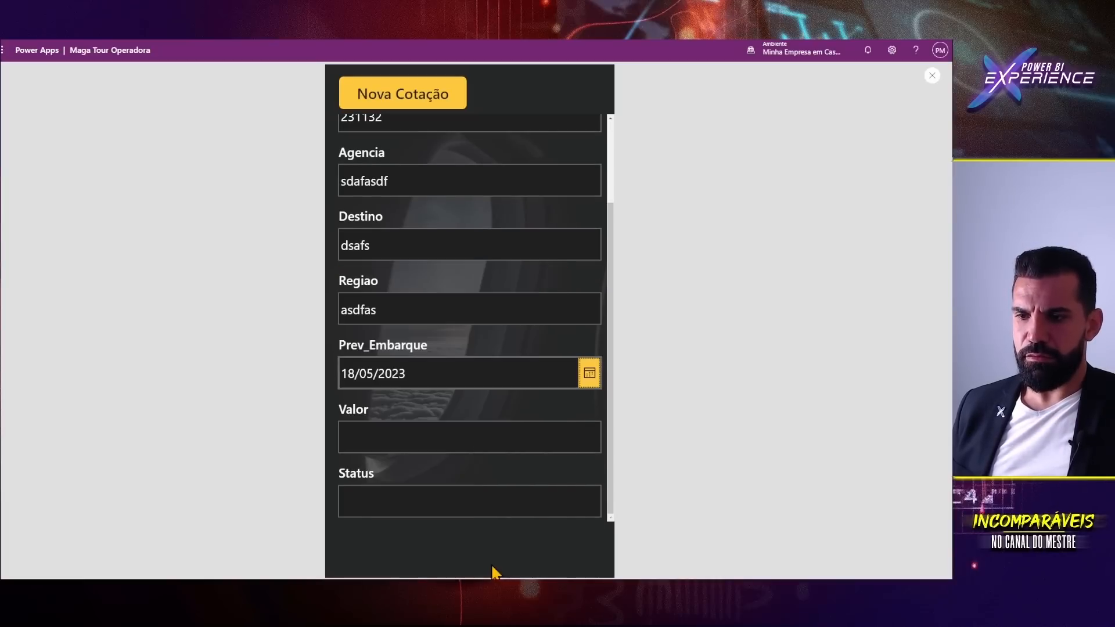
pyautogui.click(472, 438)
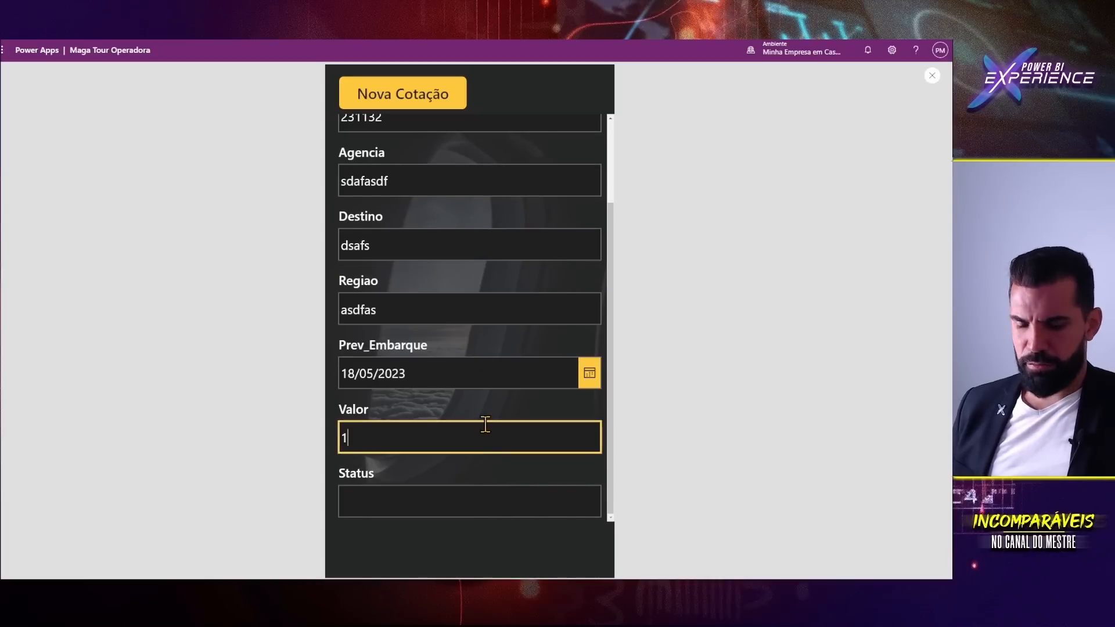
pyautogui.click(369, 502)
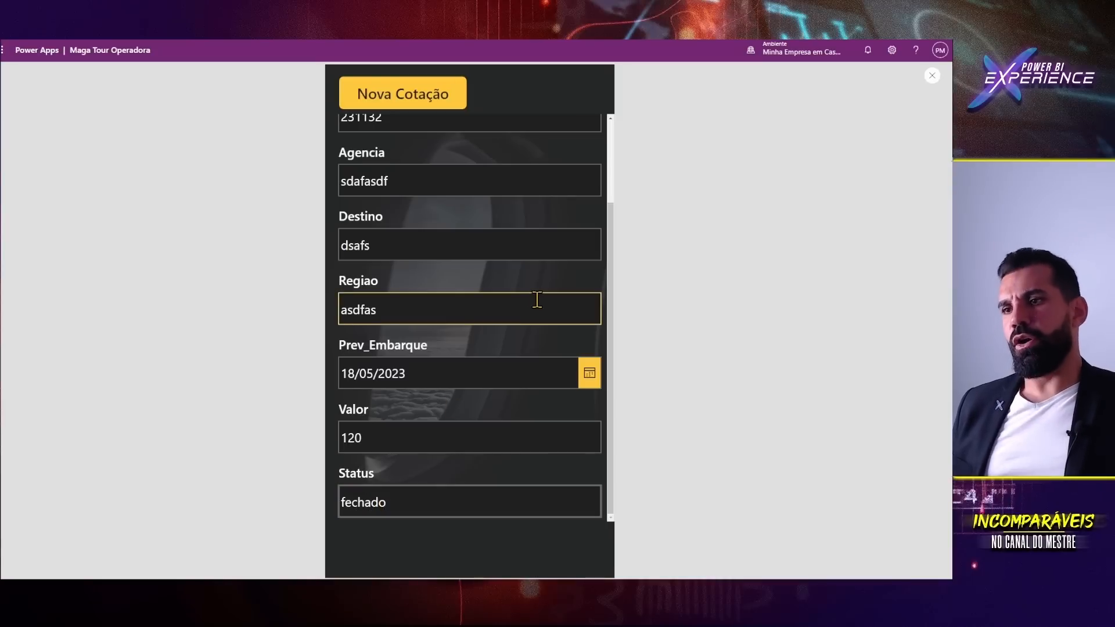
# - Review the filled-in quotation fields in the preview, close it, and look through formCotacao's fields on the editing canvas
pyautogui.scroll(2, 534, 299)
pyautogui.scroll(-2, 485, 412)
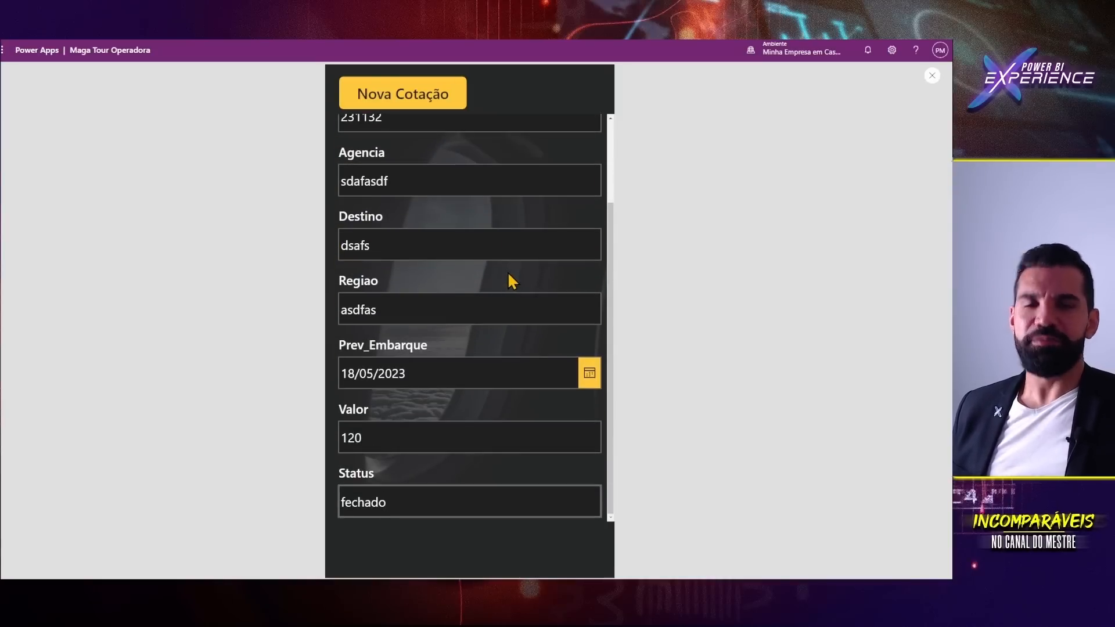
pyautogui.scroll(2, 498, 273)
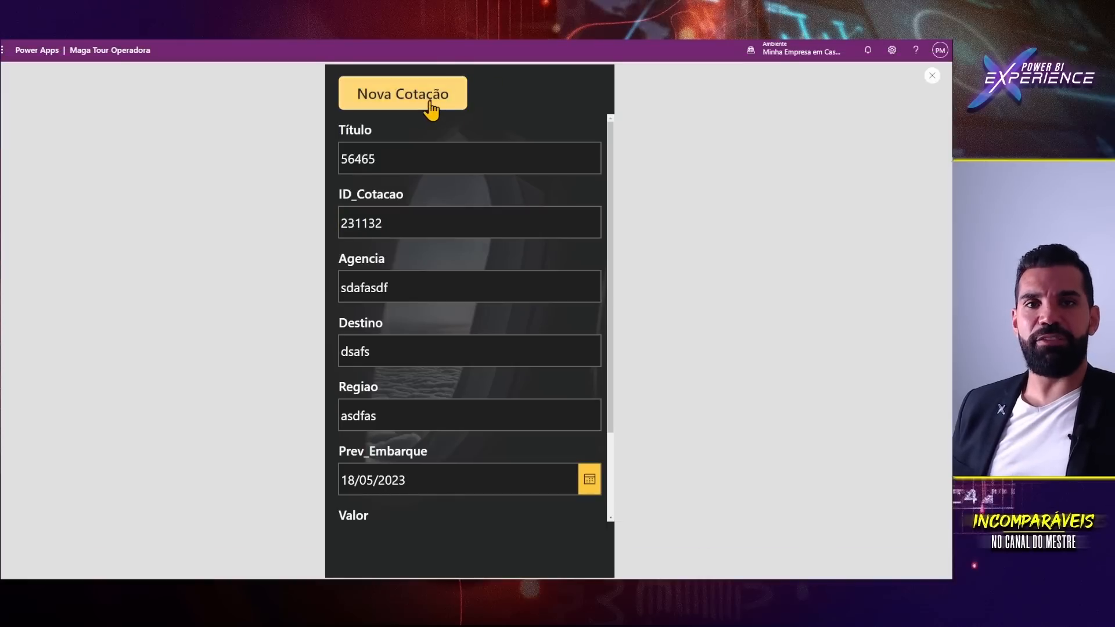
pyautogui.click(367, 158)
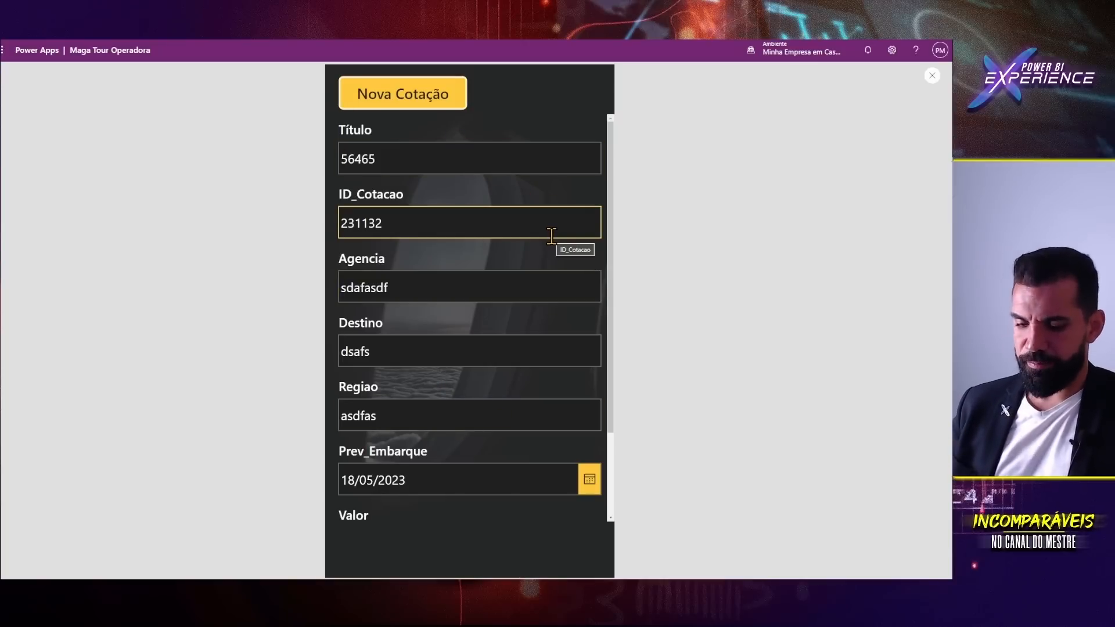
pyautogui.press('Escape')
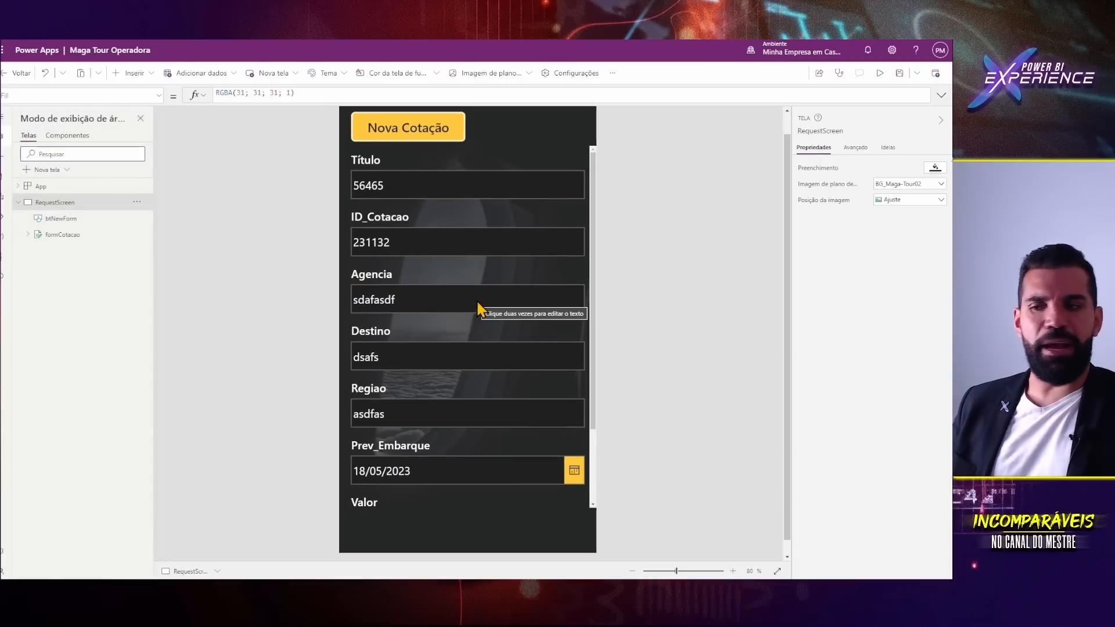
pyautogui.click(593, 164)
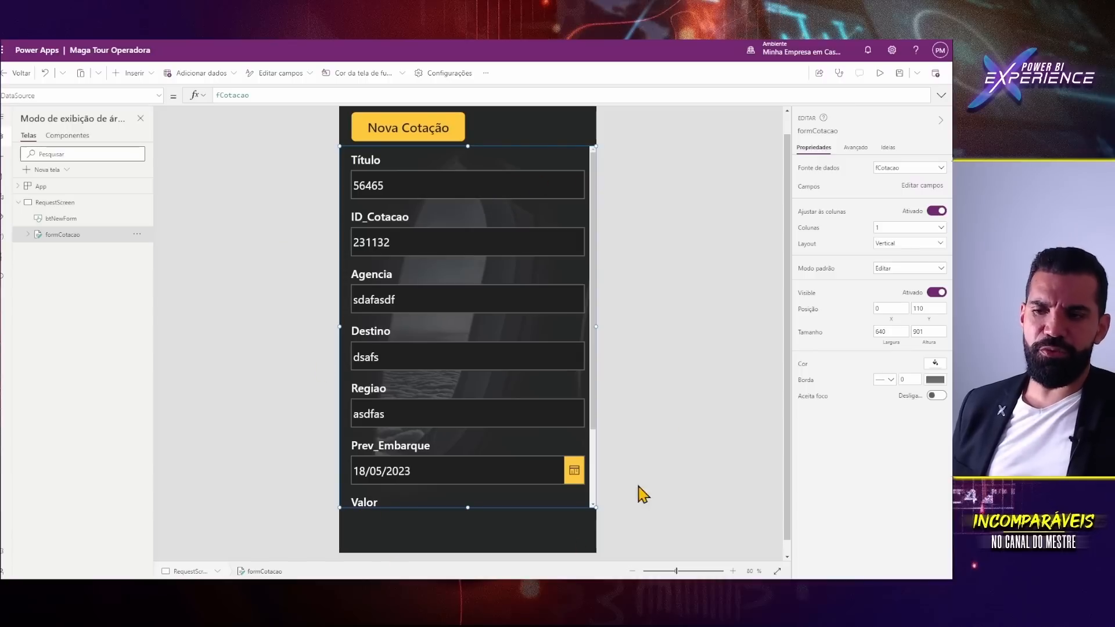
pyautogui.scroll(-4, 445, 321)
pyautogui.scroll(5, 446, 311)
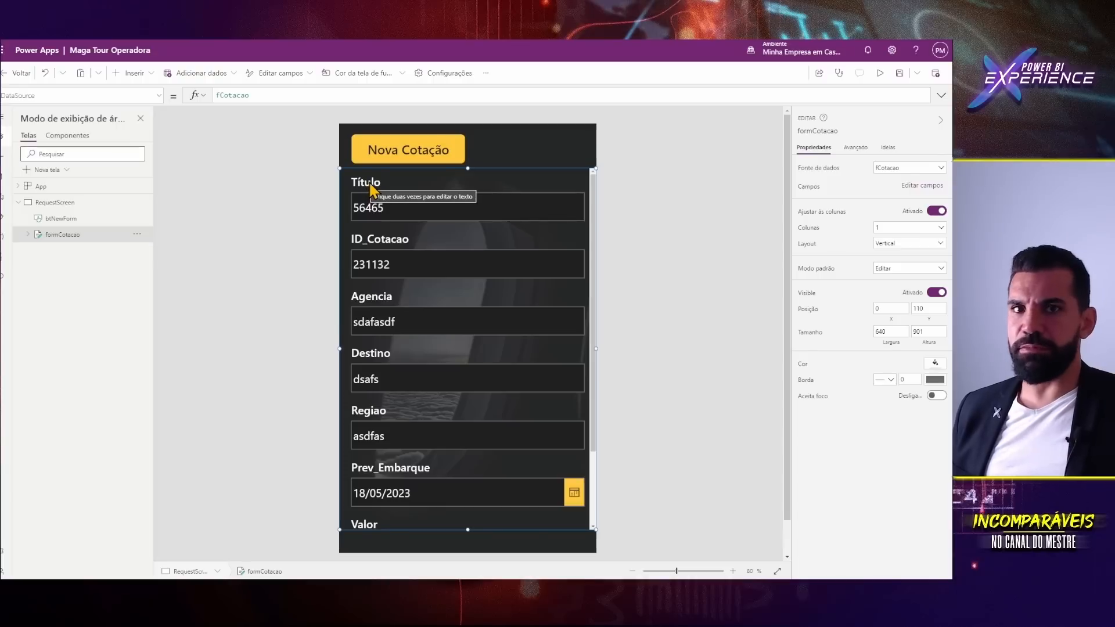
pyautogui.scroll(-4, 458, 333)
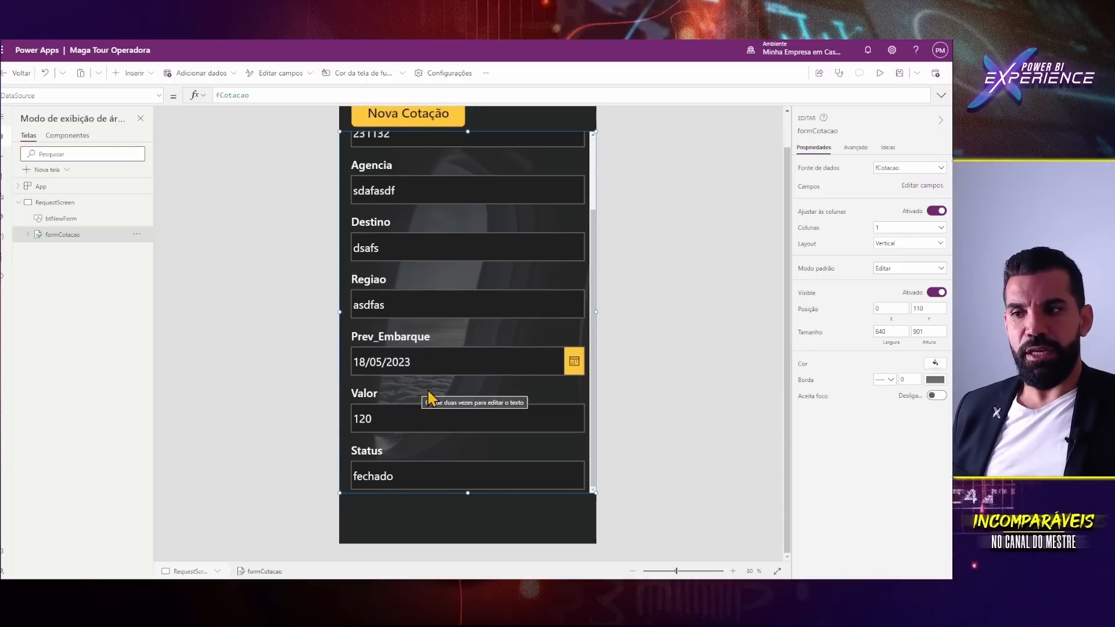
pyautogui.scroll(5, 497, 329)
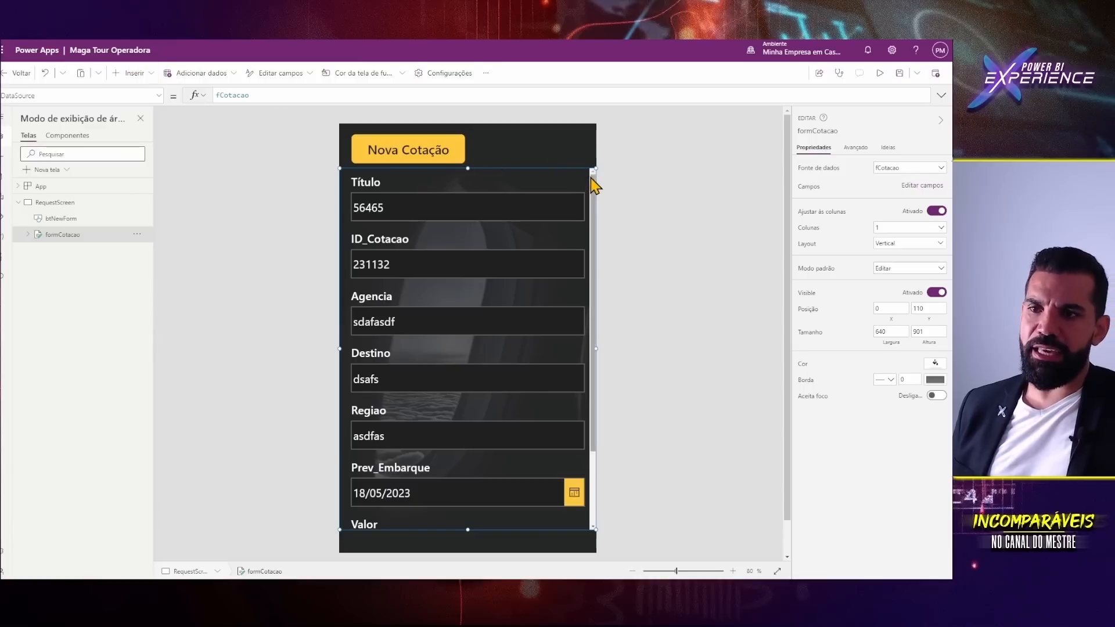
# - Insert a text input control over formCotacao, place it near the ID_Cotacao label, and delete it
pyautogui.click(151, 75)
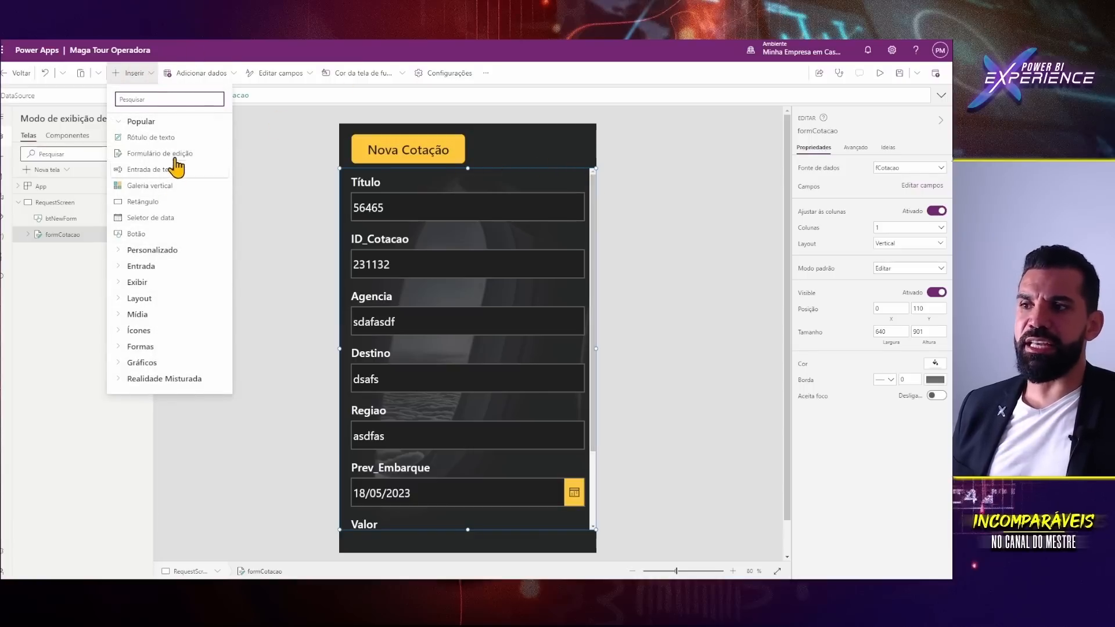
pyautogui.click(163, 175)
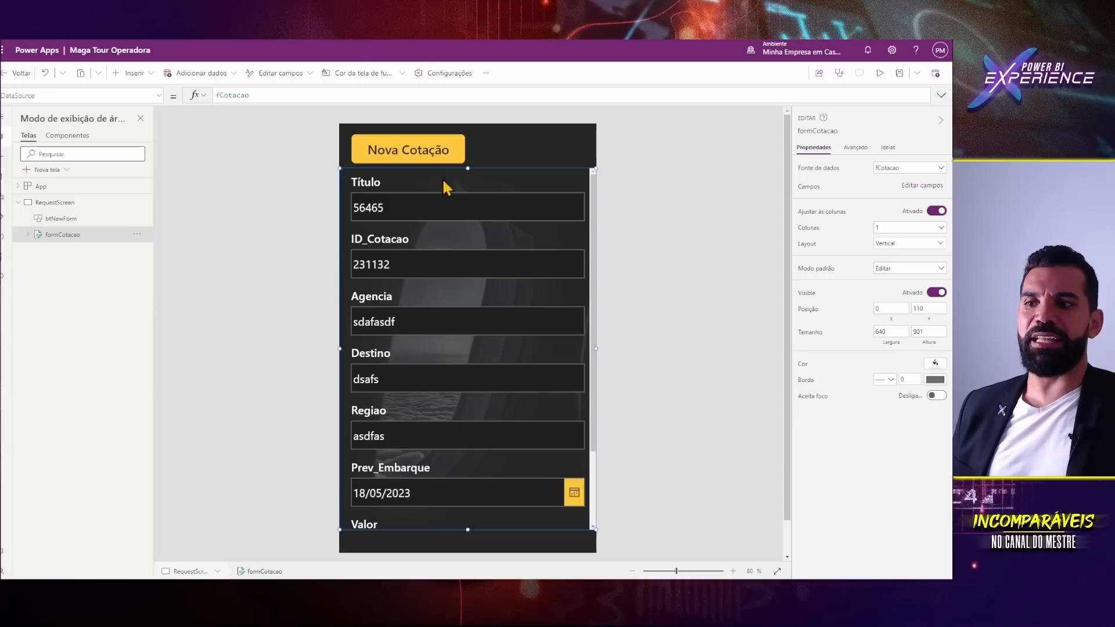
pyautogui.moveTo(482, 154); pyautogui.dragTo(490, 225)
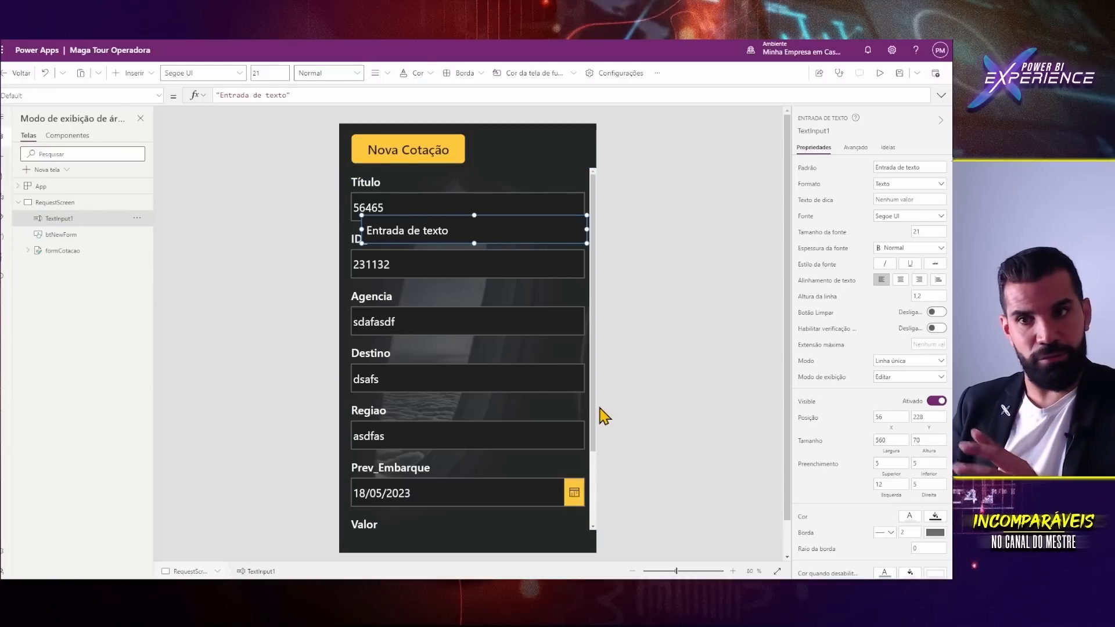
pyautogui.press('Delete')
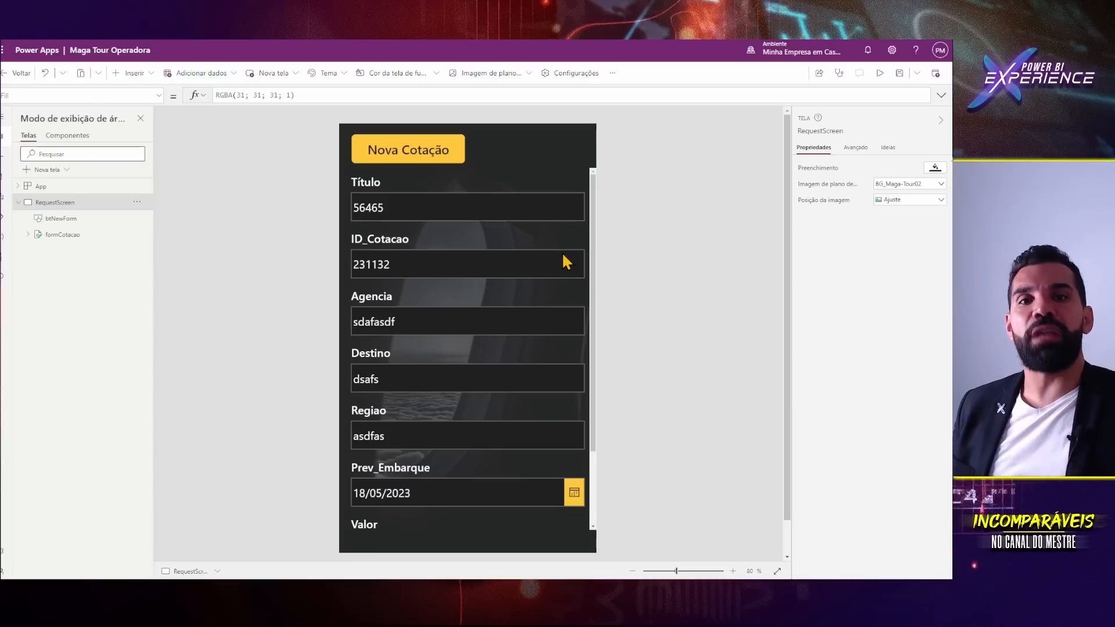
# - Remove the Título field from formCotacao
pyautogui.click(592, 198)
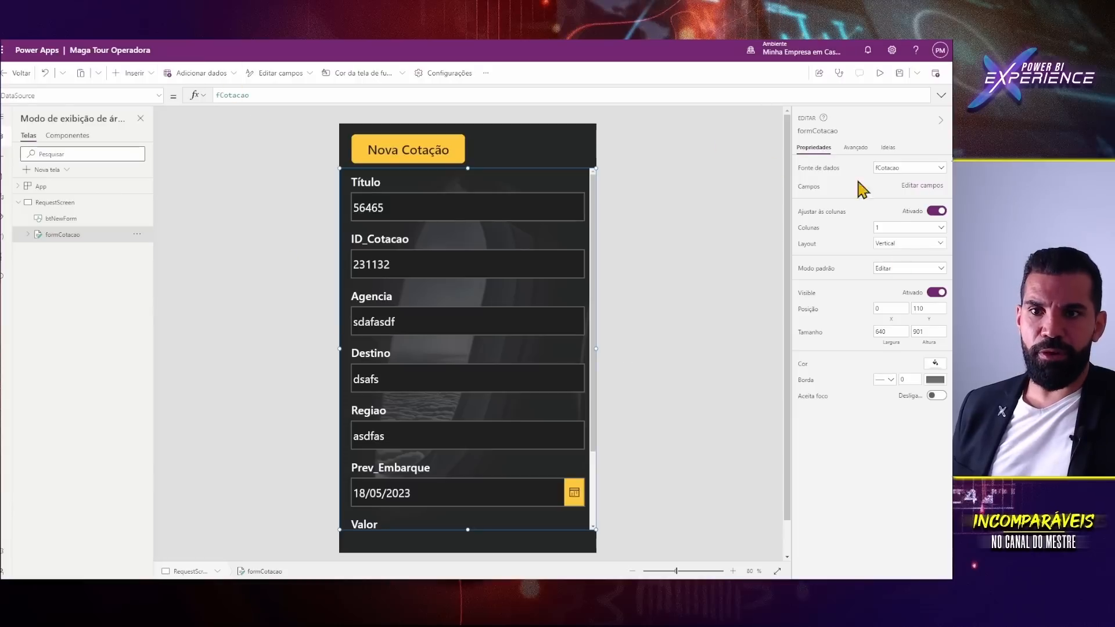
pyautogui.click(927, 186)
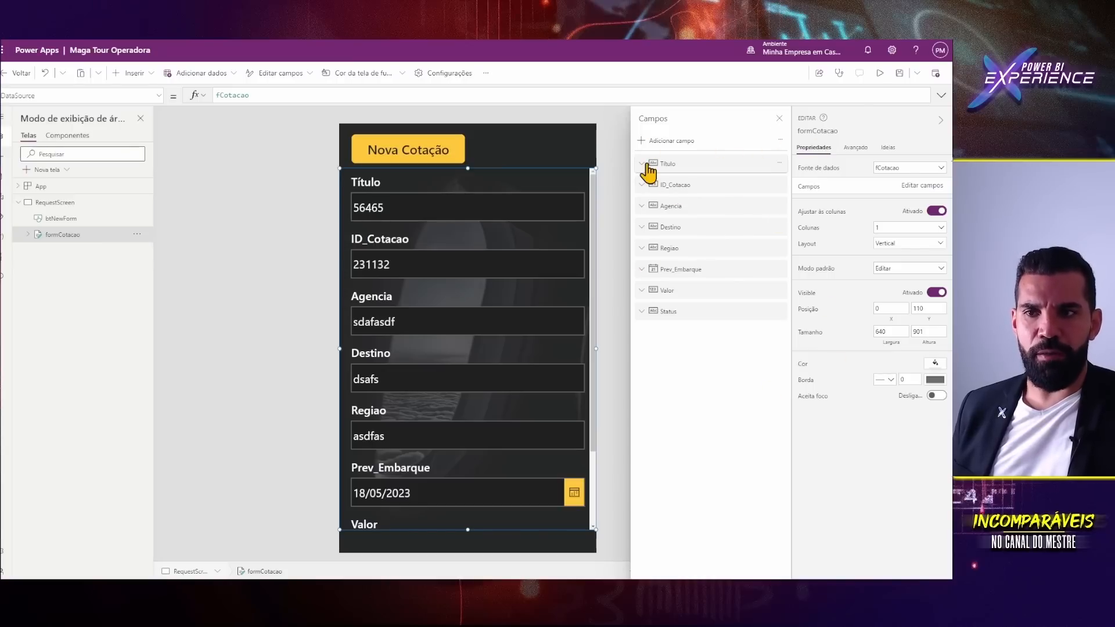
pyautogui.click(779, 165)
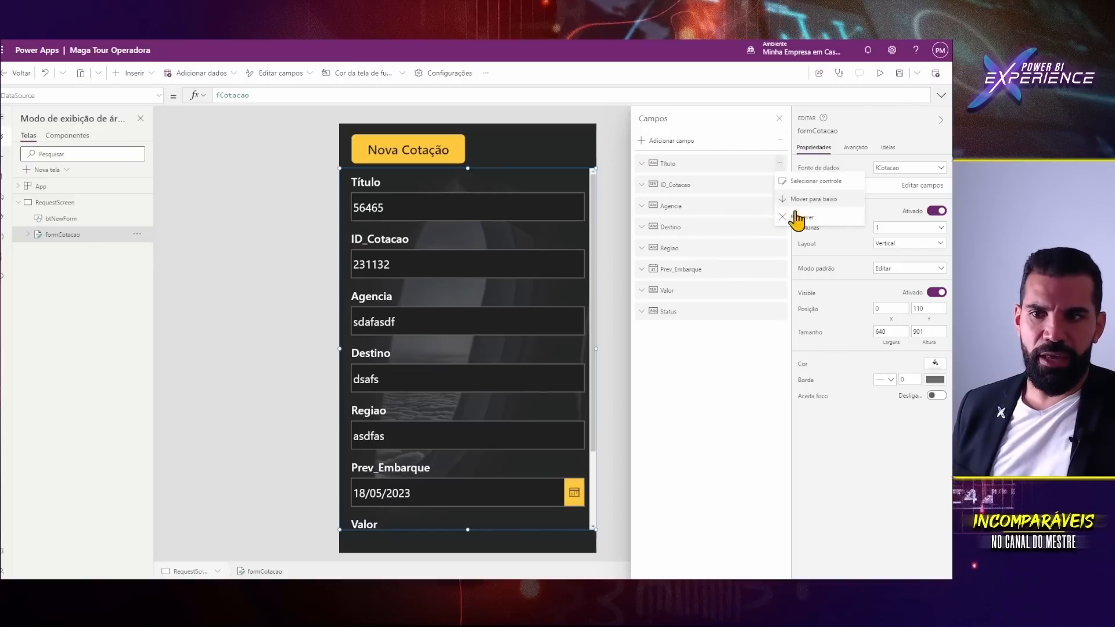
pyautogui.click(800, 232)
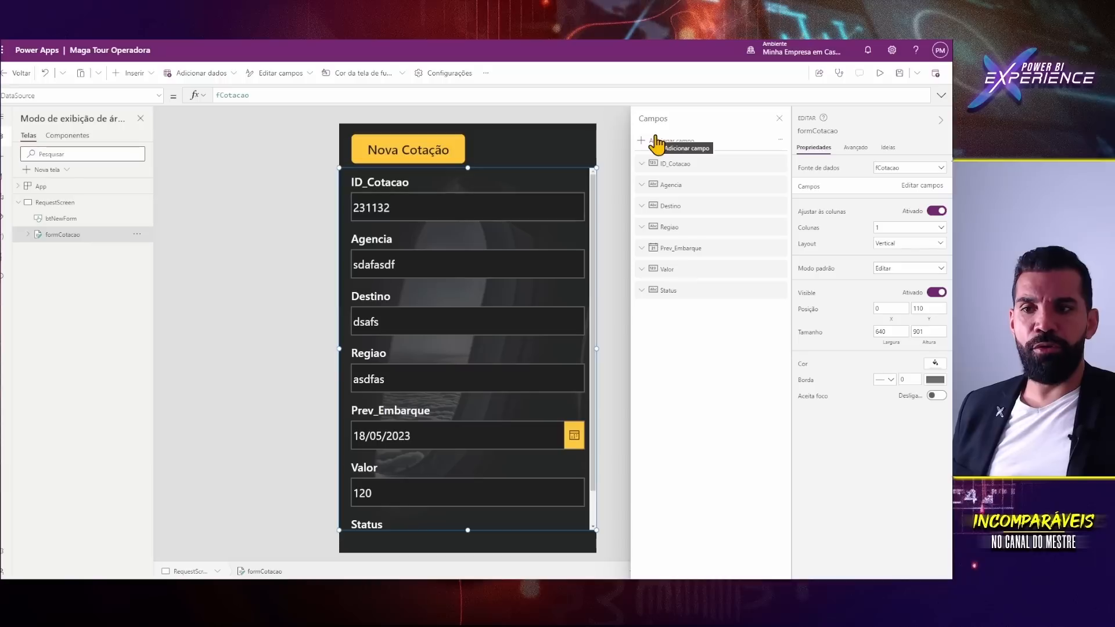
# - Add the Representante field from the data source to formCotacao
pyautogui.click(658, 143)
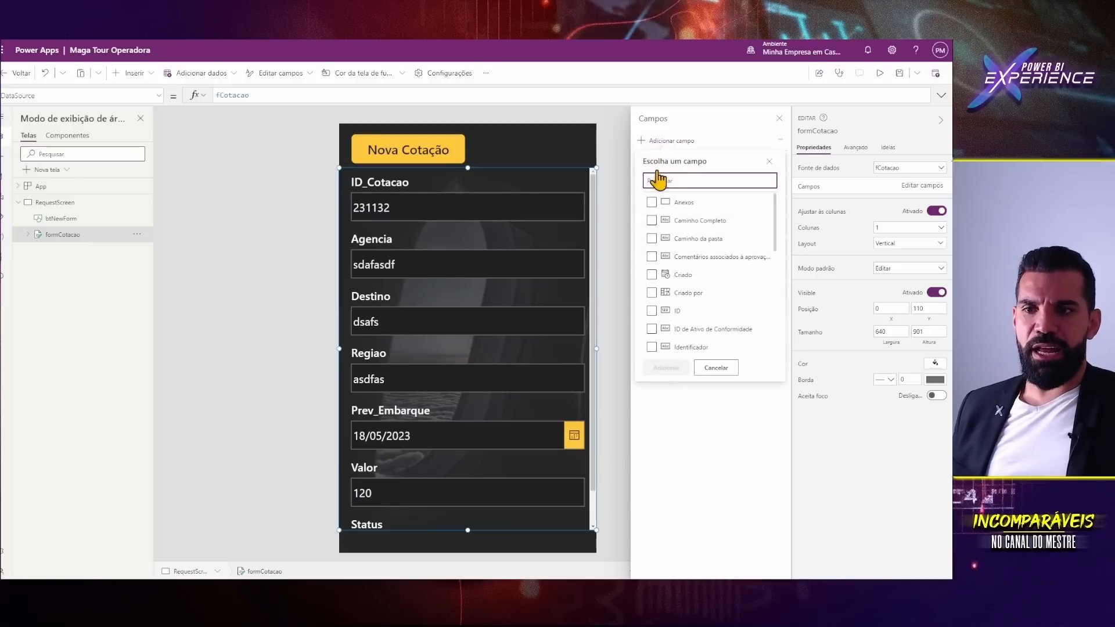
pyautogui.scroll(5, 710, 267)
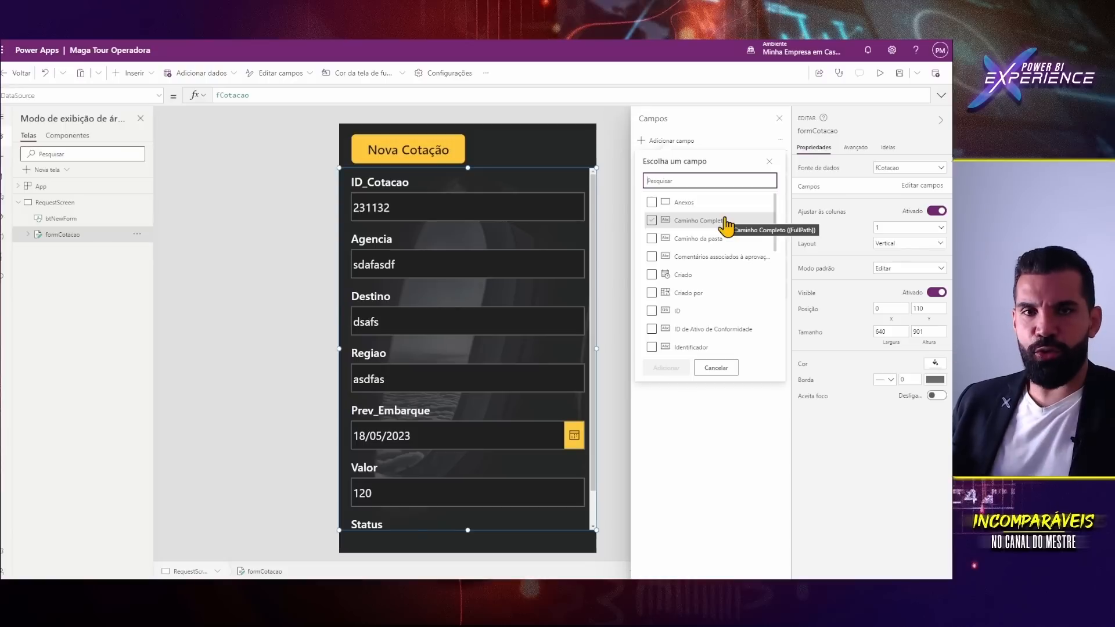
pyautogui.scroll(-5, 725, 225)
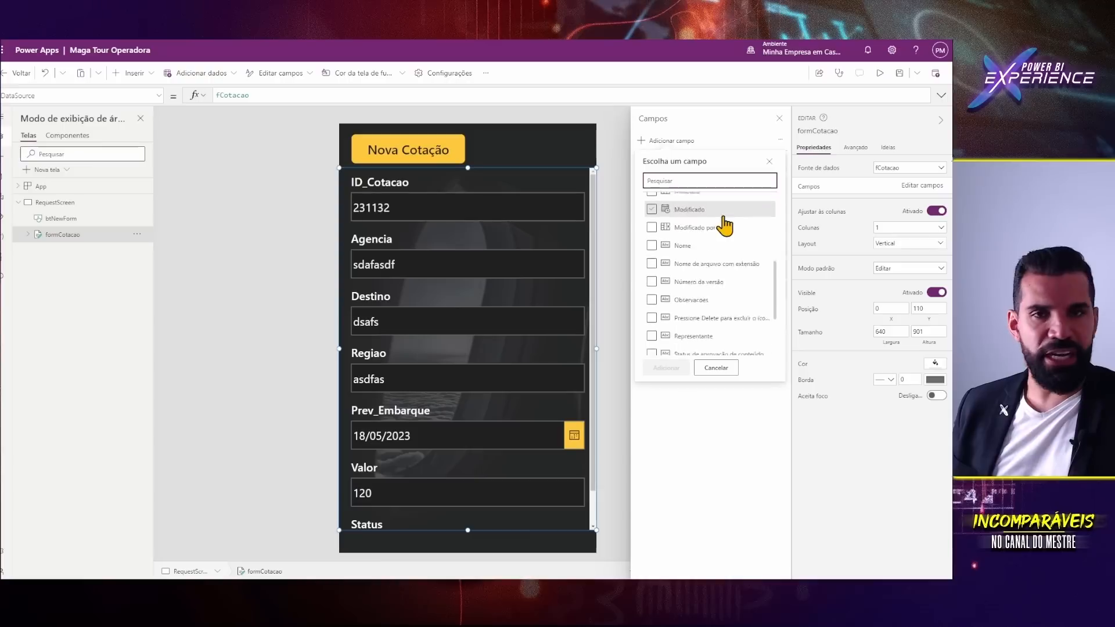
pyautogui.scroll(5, 725, 225)
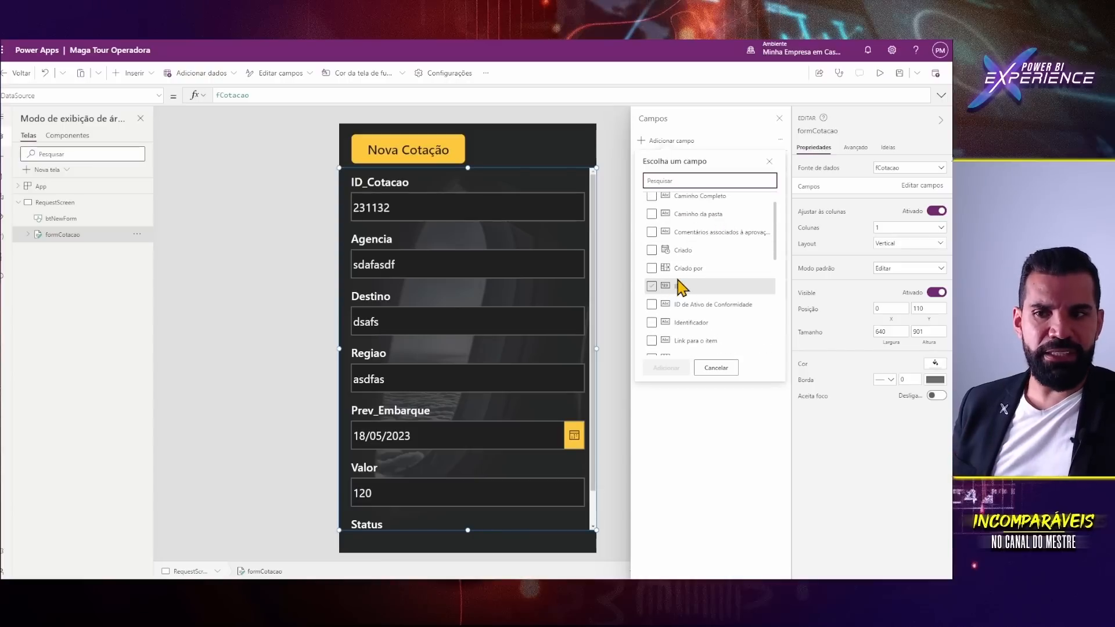
pyautogui.scroll(2, 681, 286)
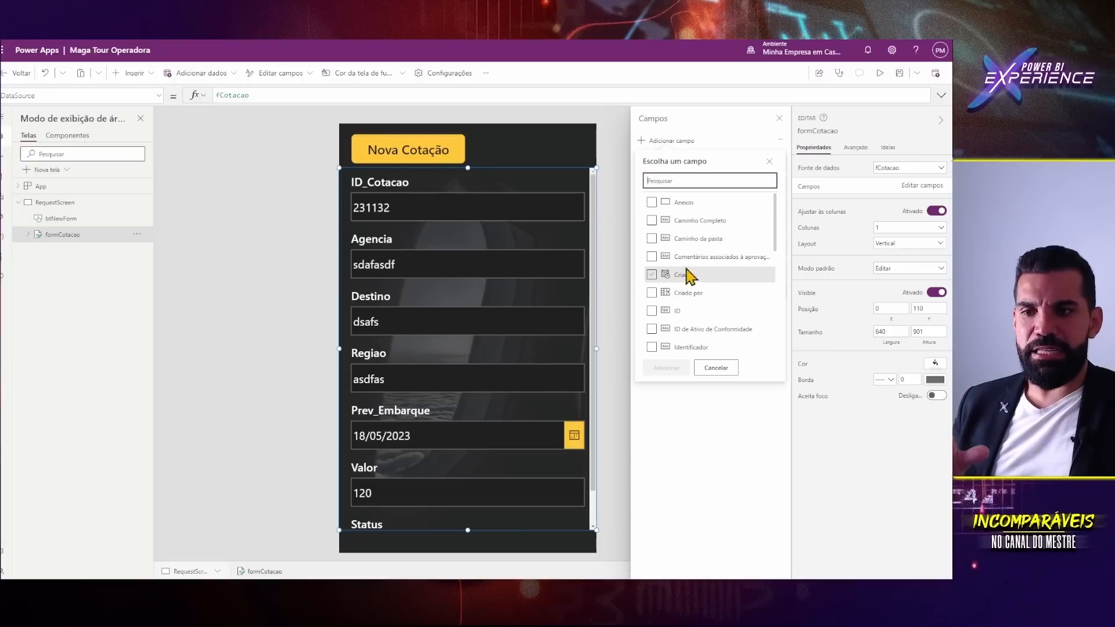
pyautogui.scroll(-1, 685, 278)
pyautogui.scroll(-3, 688, 278)
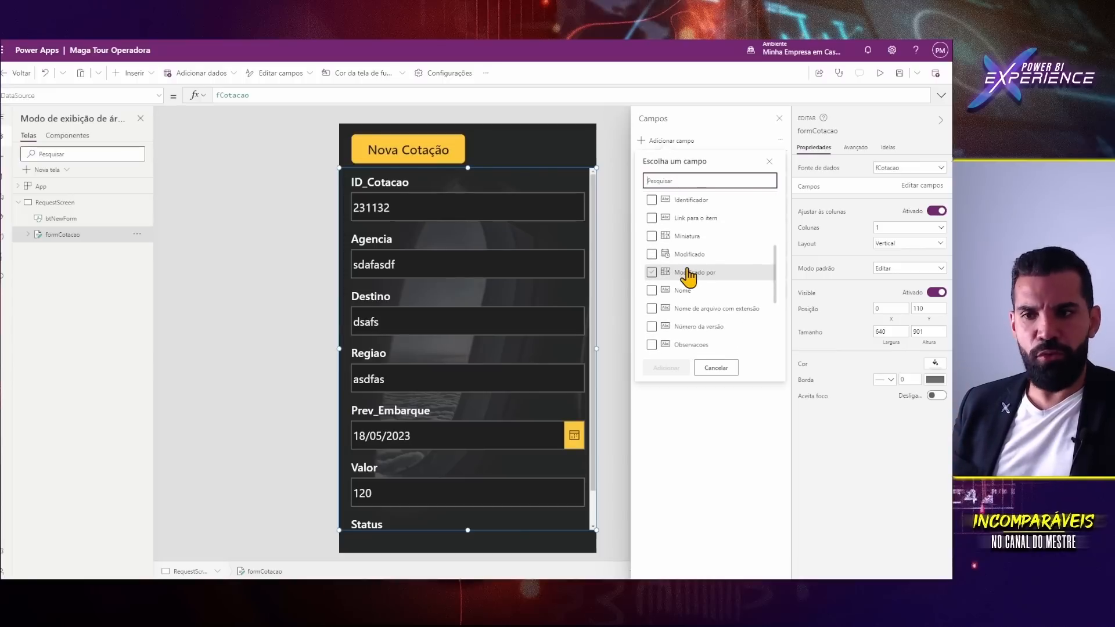
pyautogui.scroll(-1, 734, 301)
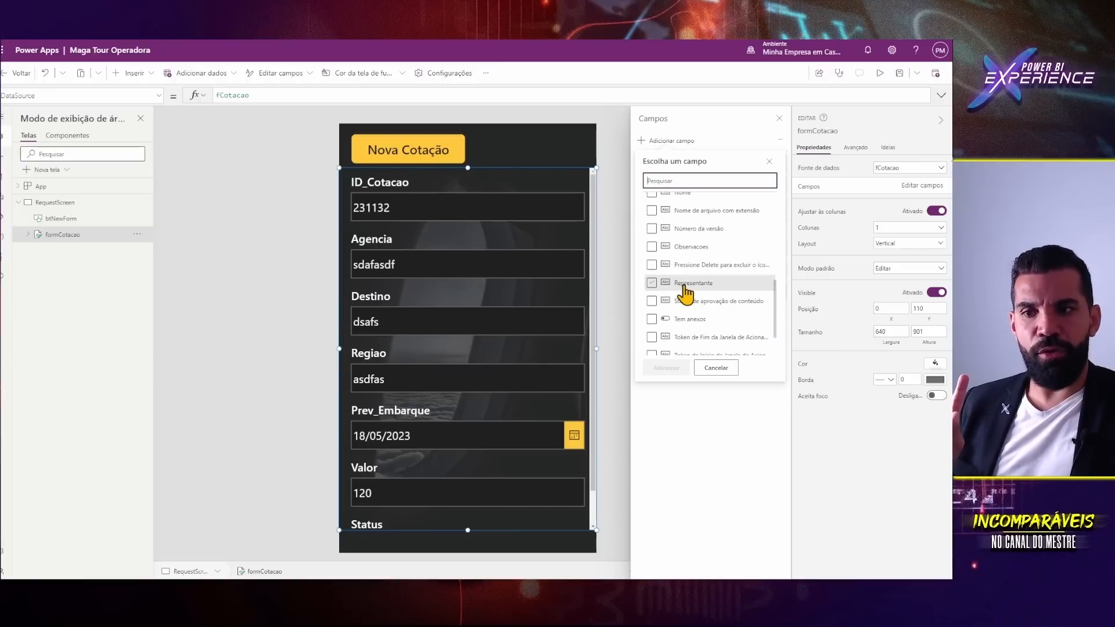
pyautogui.click(651, 284)
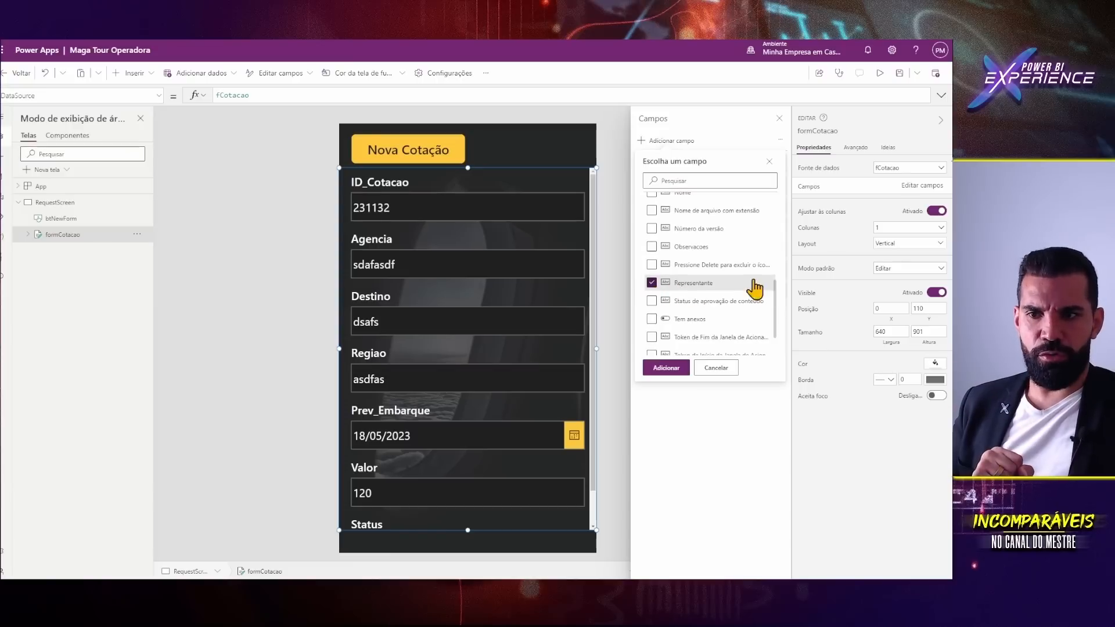
pyautogui.click(664, 369)
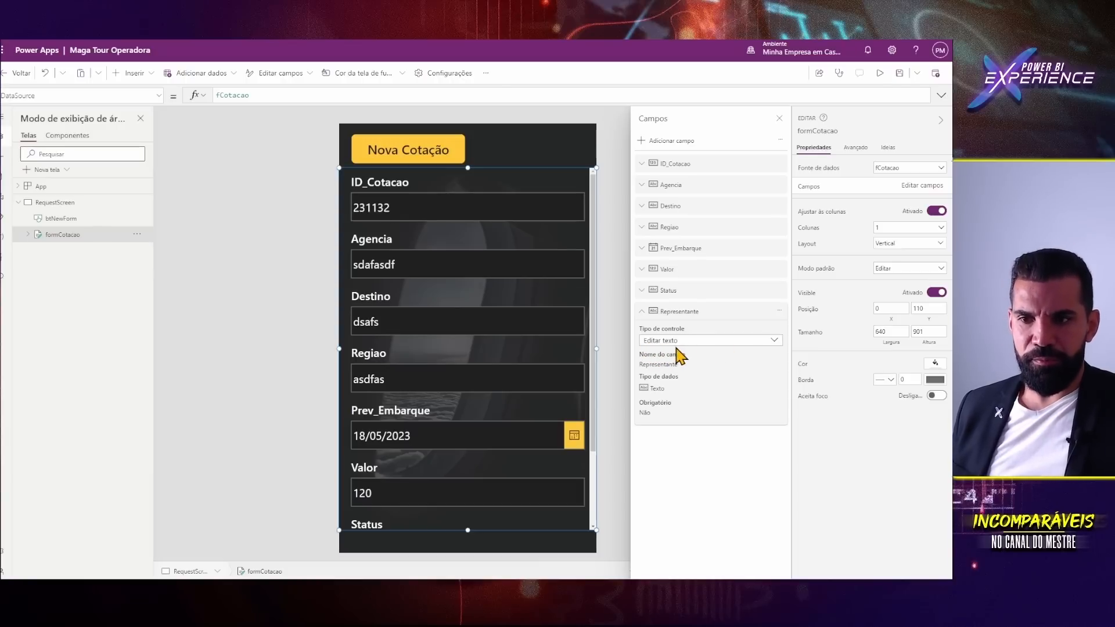
# - Look through the control types offered for the Representante field of formCotacao
pyautogui.click(775, 342)
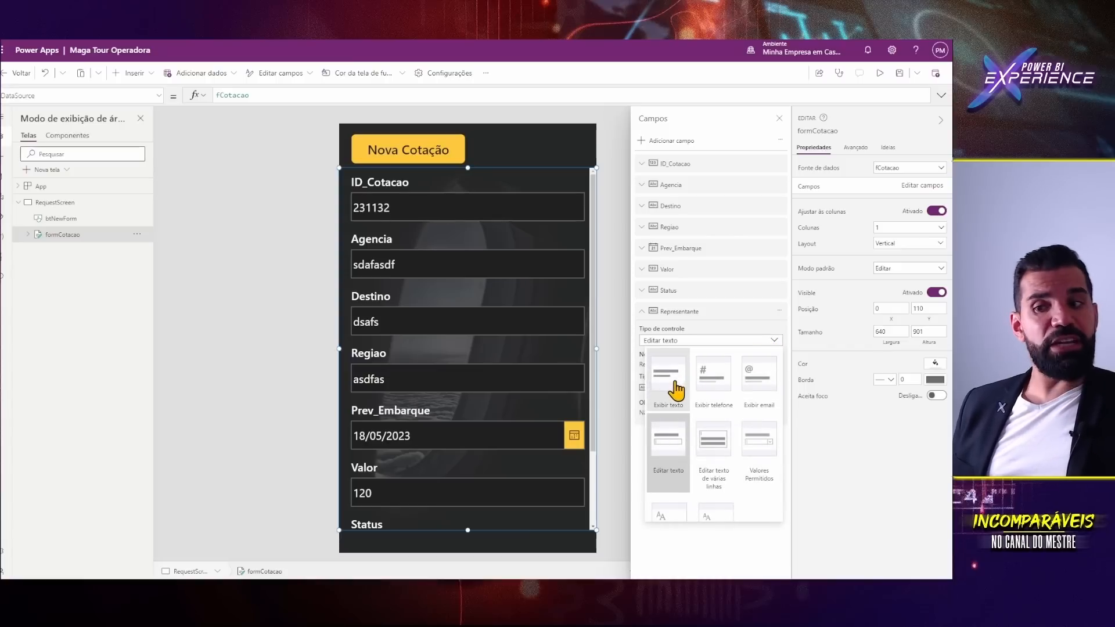
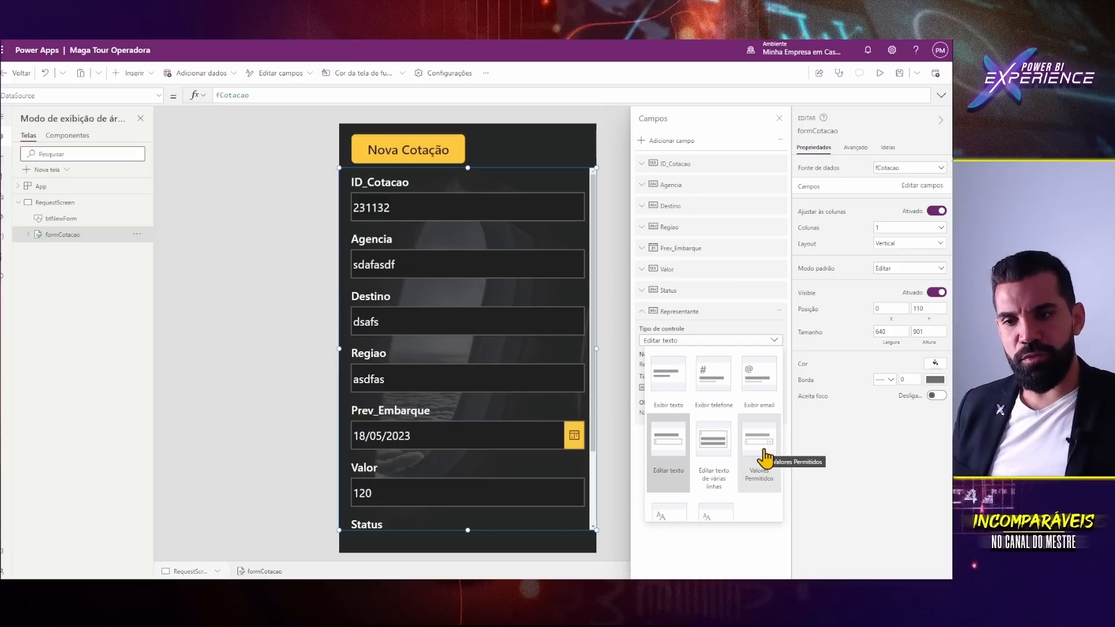
pyautogui.scroll(-1, 765, 458)
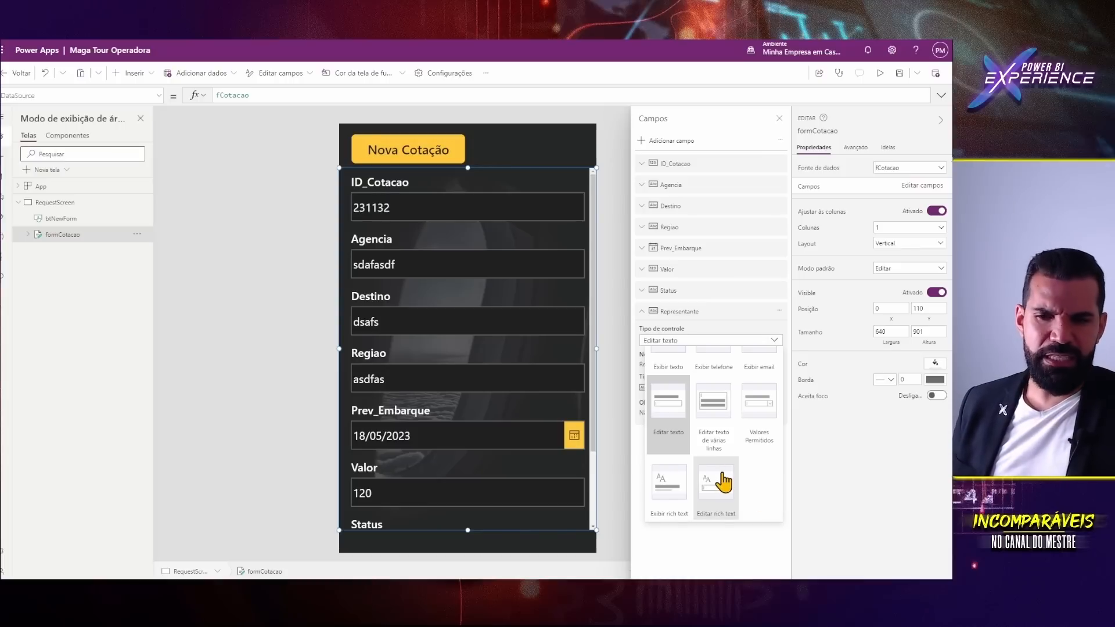
pyautogui.scroll(1, 726, 478)
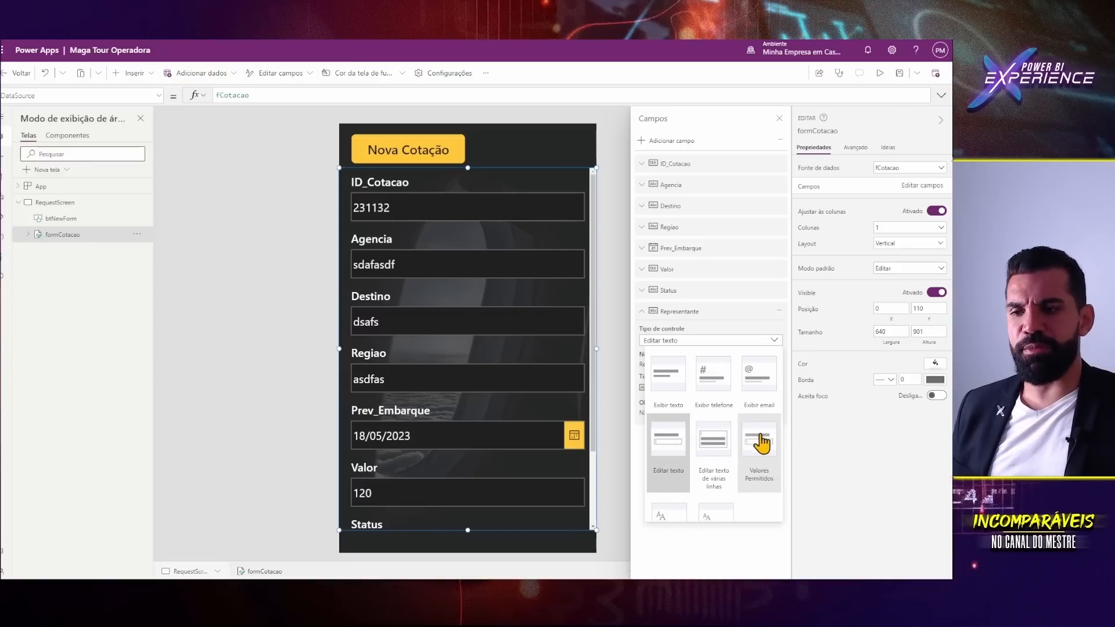
pyautogui.scroll(-3, 542, 428)
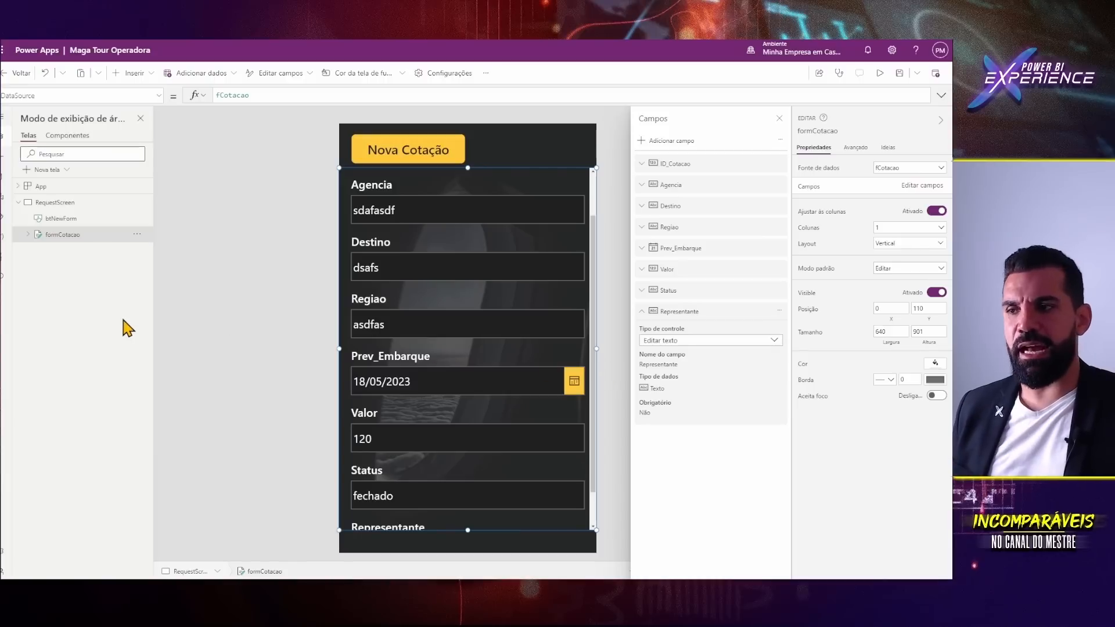
# - Switch to the Tabelas_Fato_e_Dimensao.xlsx workbook in Excel and examine the nome_vendedor entries on the dRepresentante sheet
pyautogui.hotkey('alt', 'Tab')
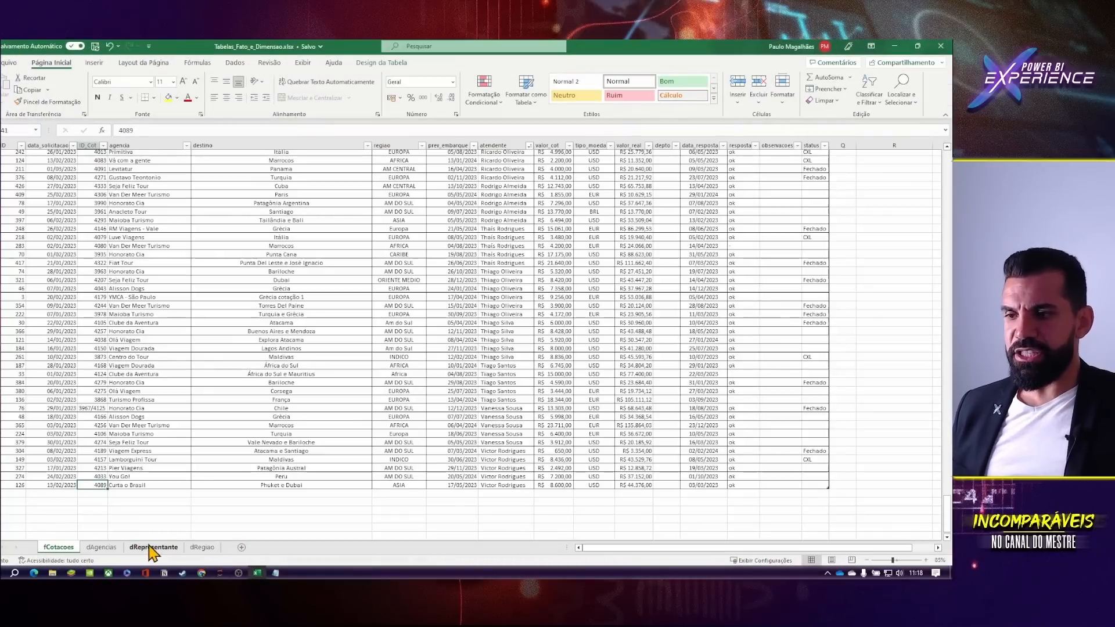
pyautogui.click(153, 547)
pyautogui.click(104, 197)
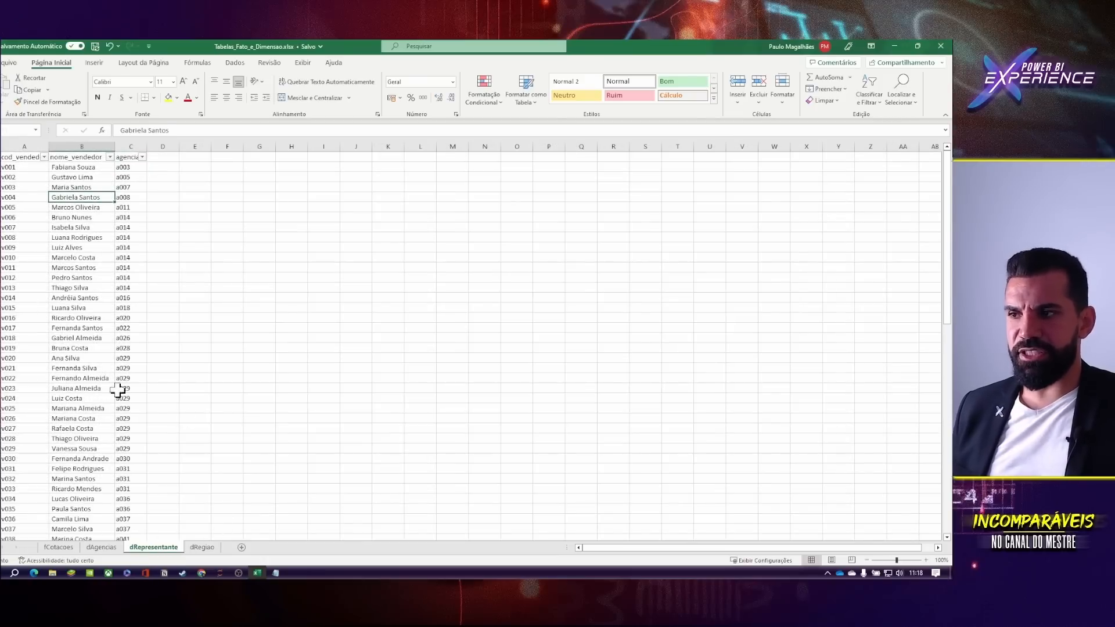
# - Switch to the SharePoint site in the browser, open the dVendedor list, and review its seller names and agency codes
pyautogui.hotkey('alt', 'Tab')
pyautogui.hotkey('alt', 'Tab')
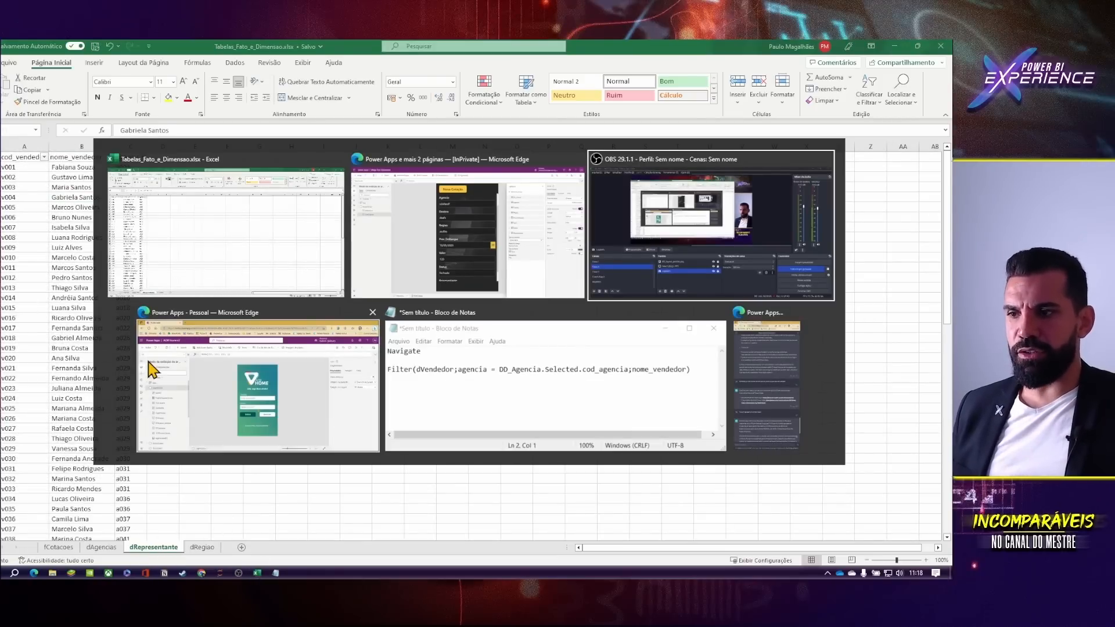
pyautogui.hotkey('alt', 'shift', 'Tab')
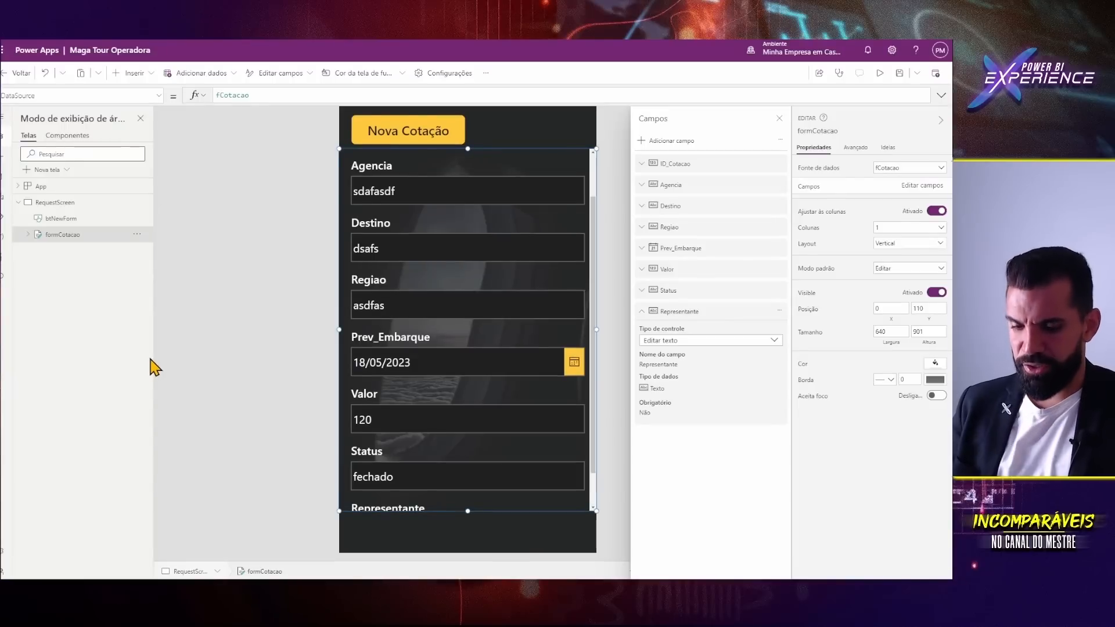
pyautogui.press('F11')
pyautogui.click(308, 46)
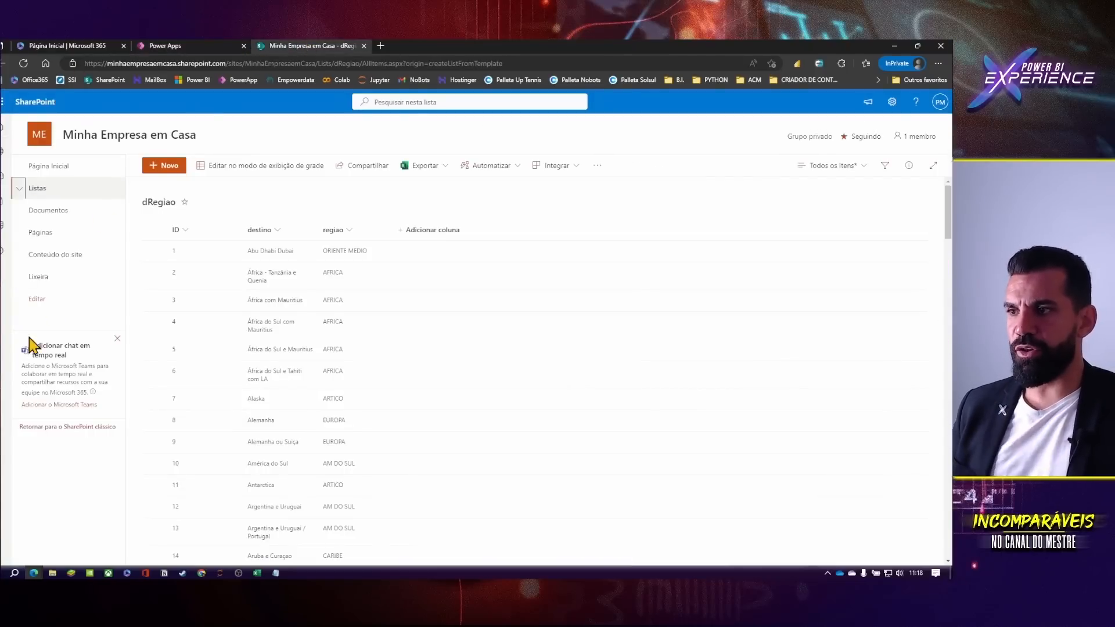
pyautogui.click(19, 192)
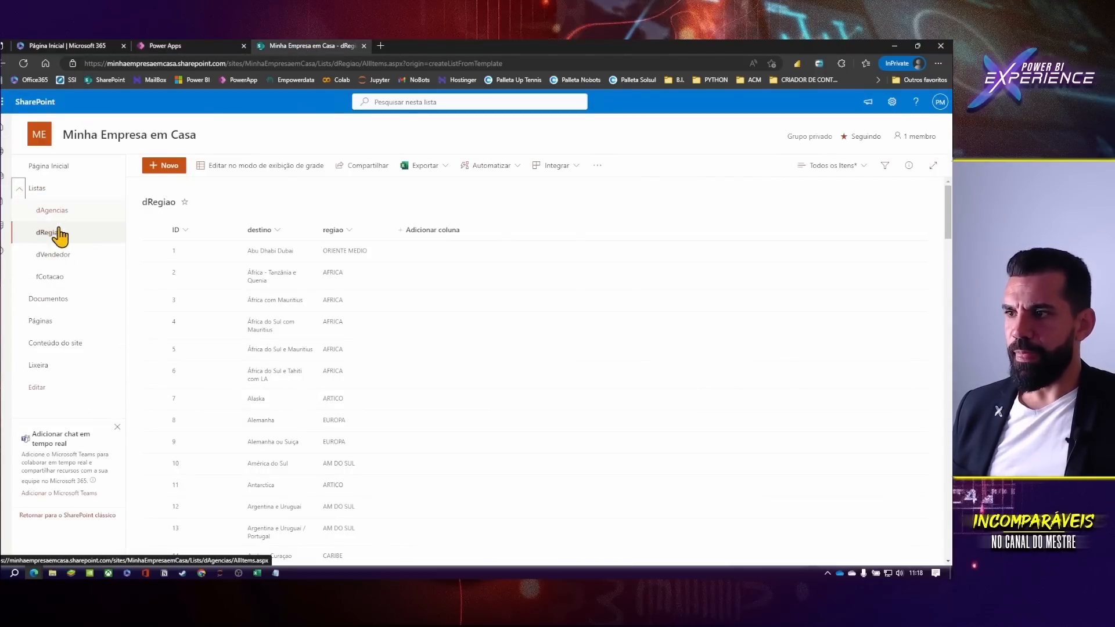
pyautogui.click(52, 257)
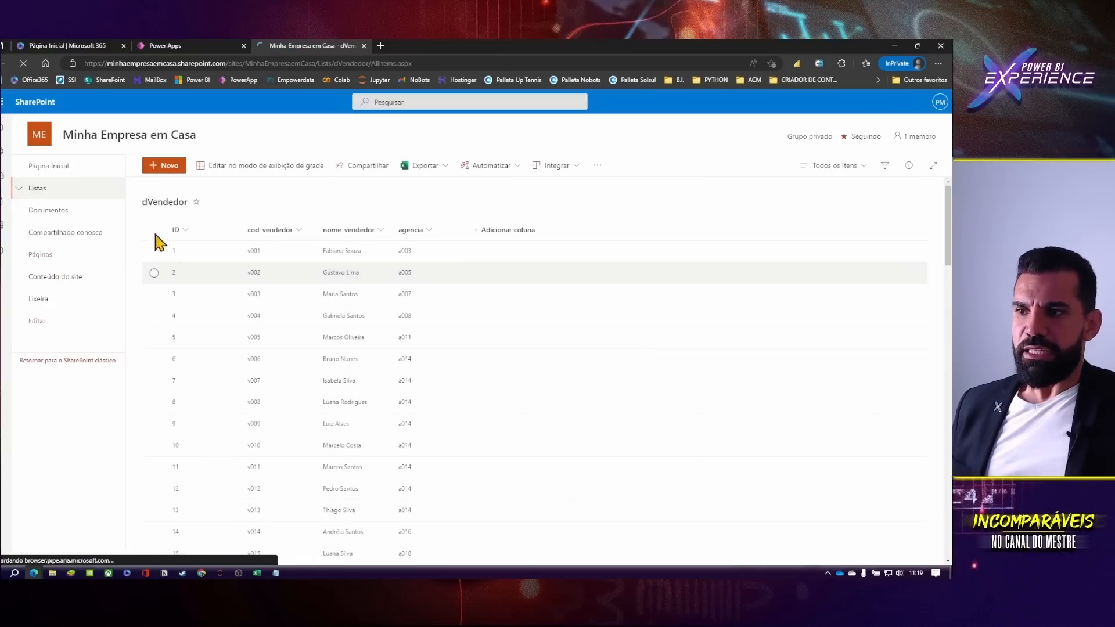
pyautogui.scroll(-10, 184, 286)
pyautogui.scroll(10, 184, 286)
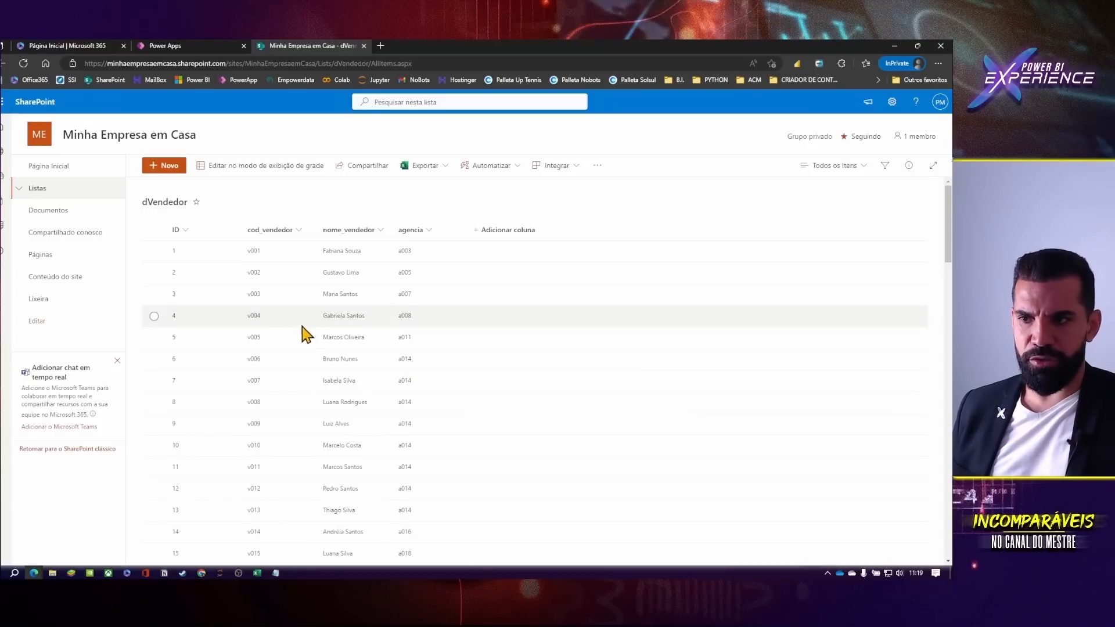
pyautogui.scroll(-5, 367, 321)
pyautogui.scroll(5, 368, 322)
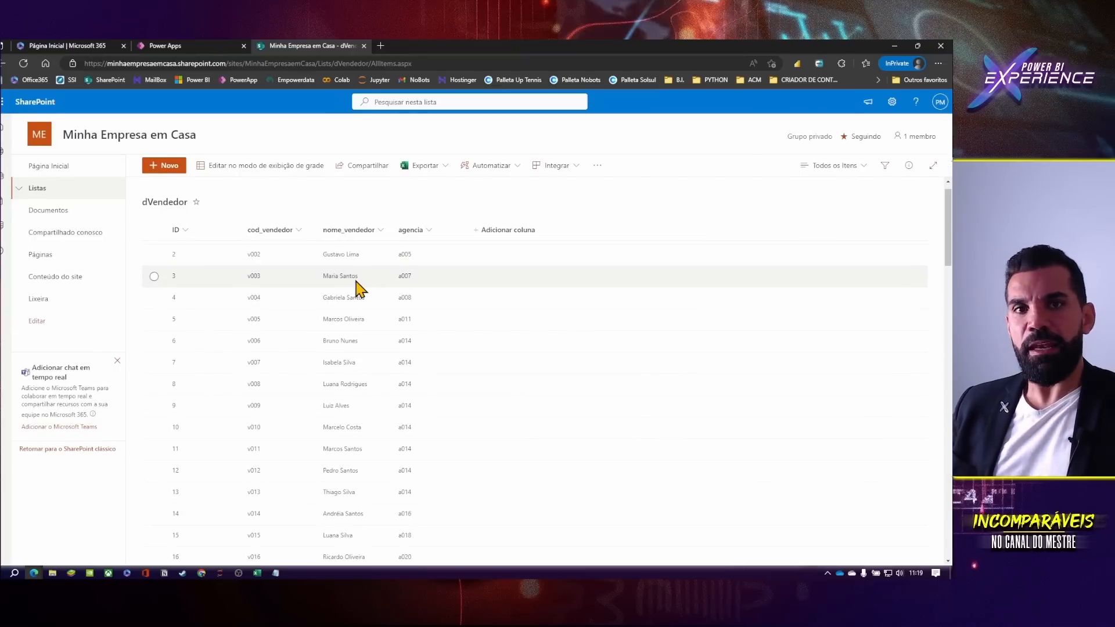
pyautogui.hotkey('alt', 'Tab')
pyautogui.hotkey('alt', 'Tab')
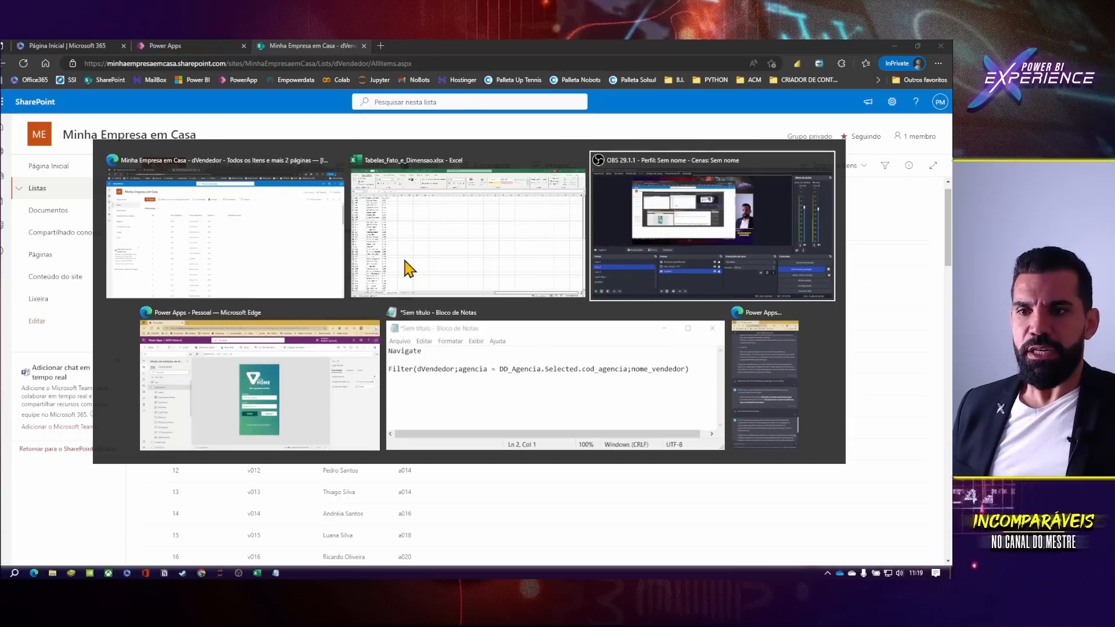
pyautogui.hotkey('alt', 'Tab')
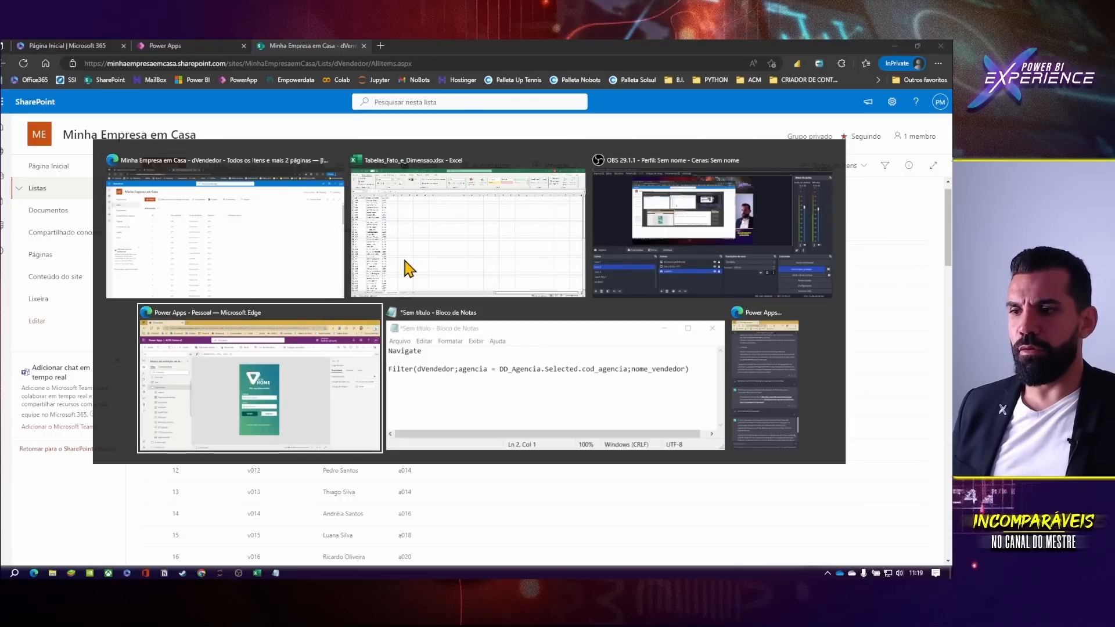
pyautogui.hotkey('alt', 'Tab')
pyautogui.hotkey('alt', 'Tab')
pyautogui.hotkey('alt', 'Tab')
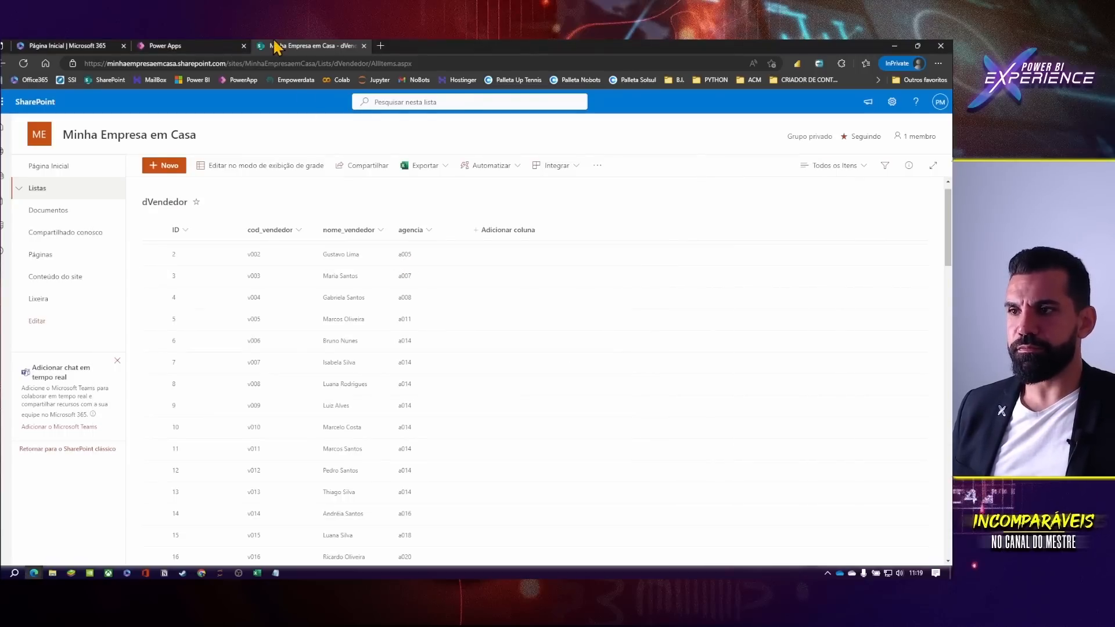
# - Switch to Power Apps, change the Representante field's control type to Valores Permitidos, and close formCotacao's field settings
pyautogui.click(174, 47)
pyautogui.click(755, 362)
pyautogui.click(729, 395)
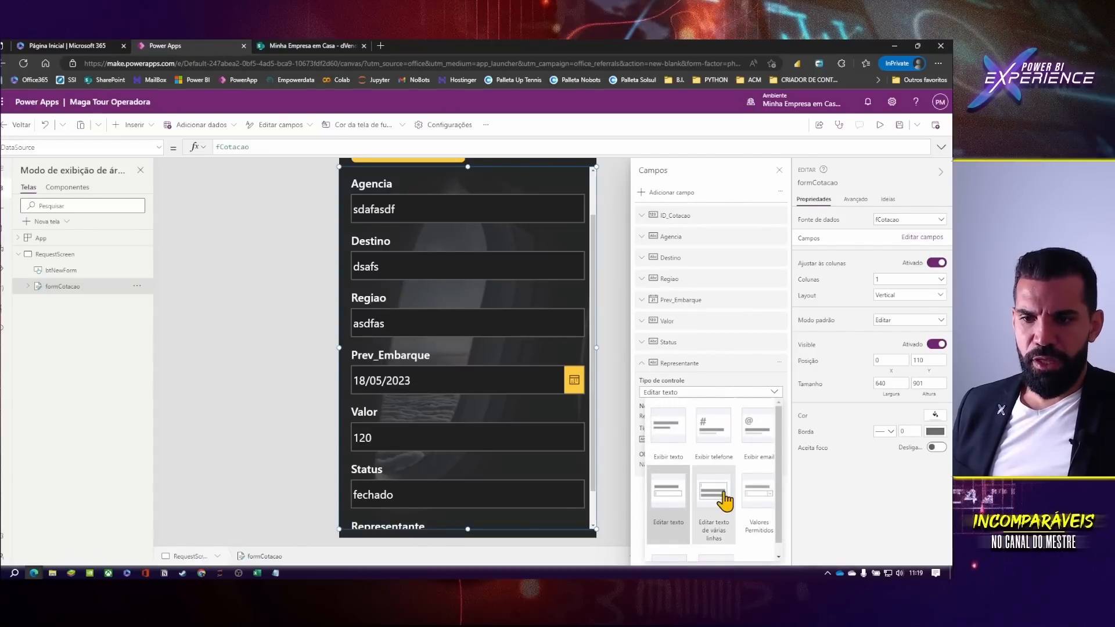
pyautogui.scroll(-3, 511, 491)
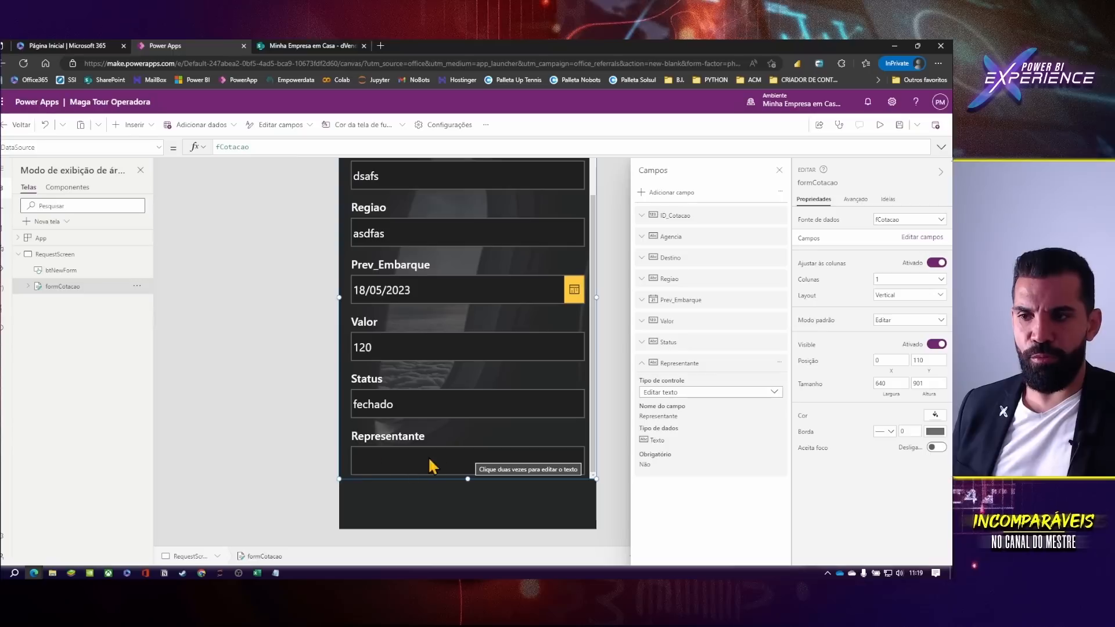
pyautogui.click(754, 393)
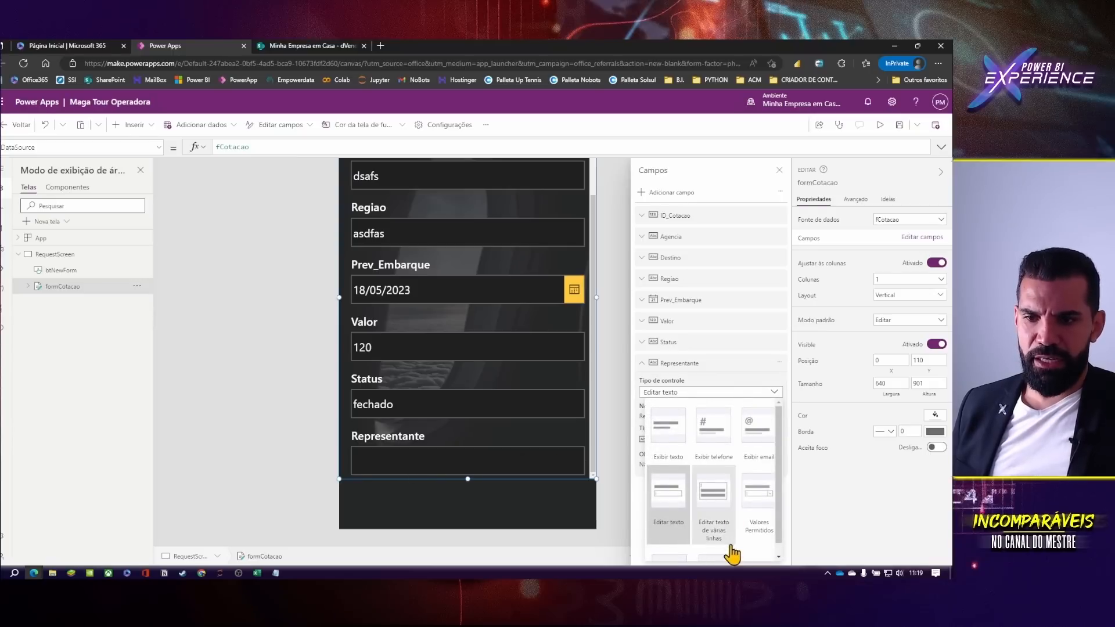
pyautogui.click(757, 501)
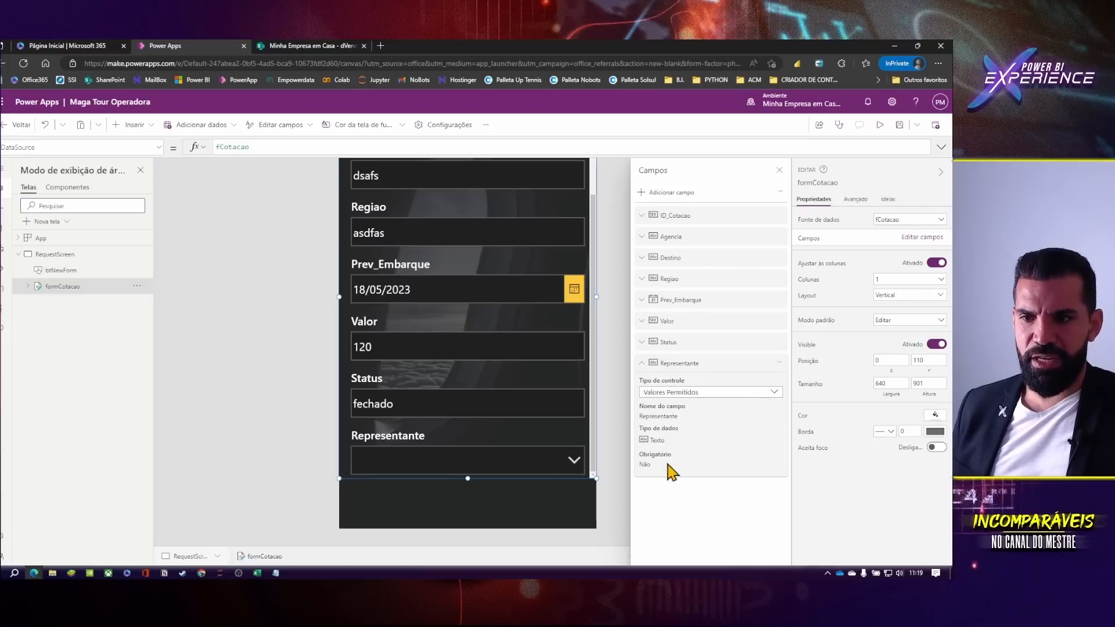
pyautogui.click(642, 363)
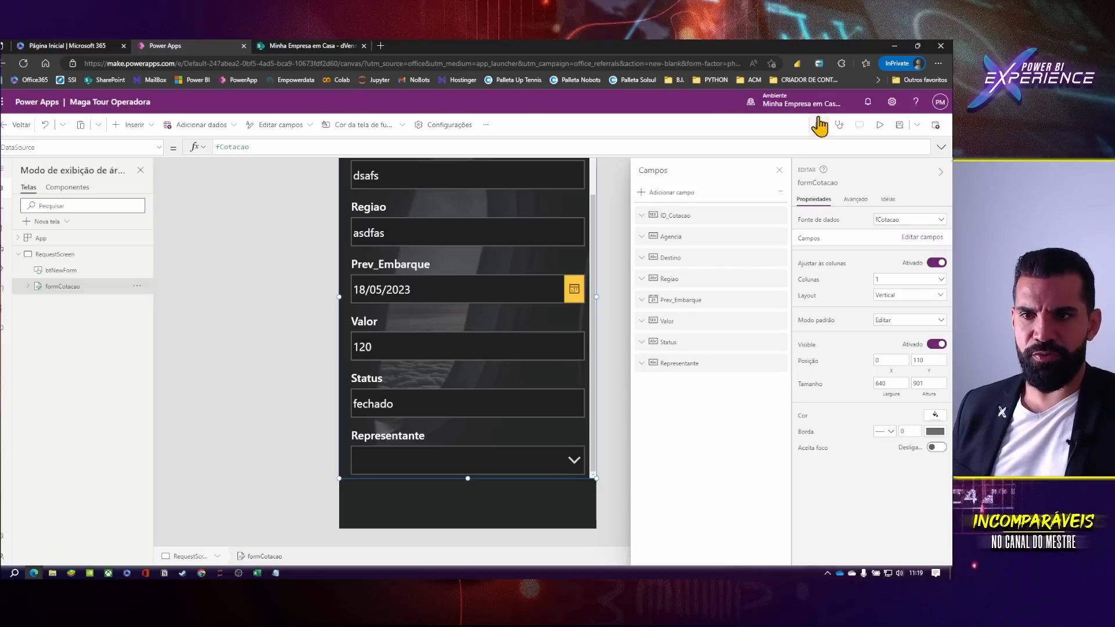
pyautogui.click(779, 170)
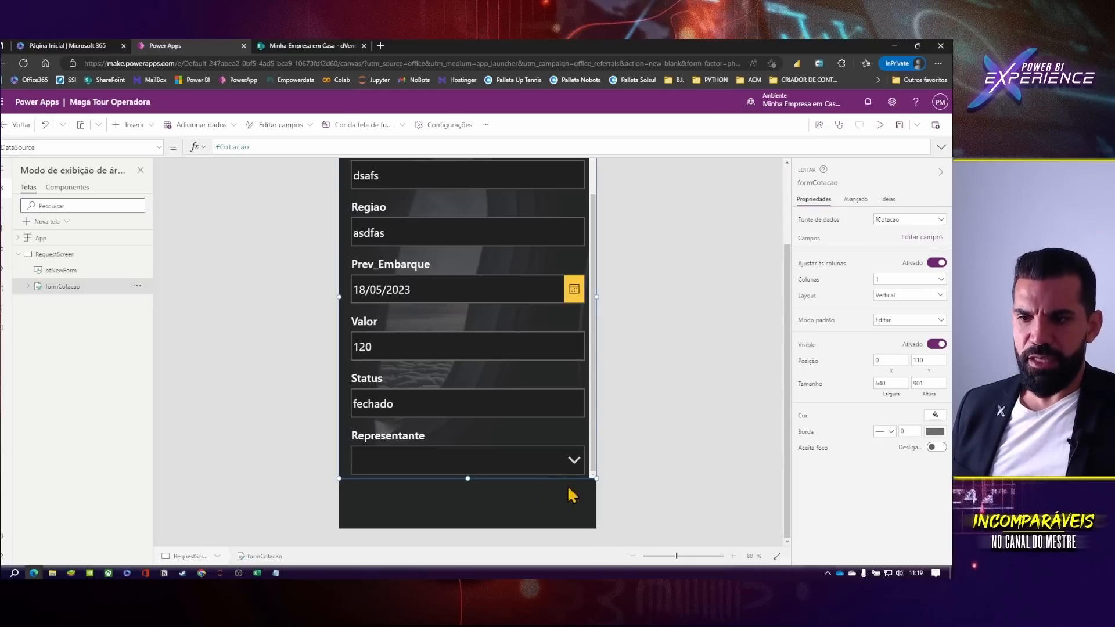
# - Preview the app, check the choices in the Representante dropdown, and return to editing
pyautogui.press('F5')
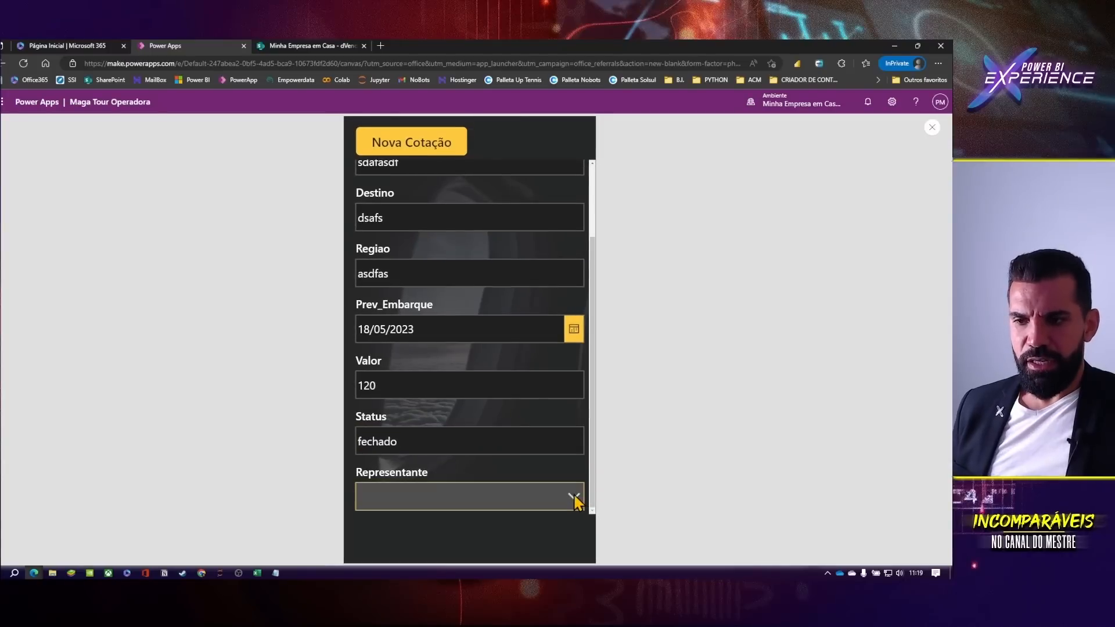
pyautogui.click(573, 496)
pyautogui.click(574, 495)
pyautogui.press('Escape')
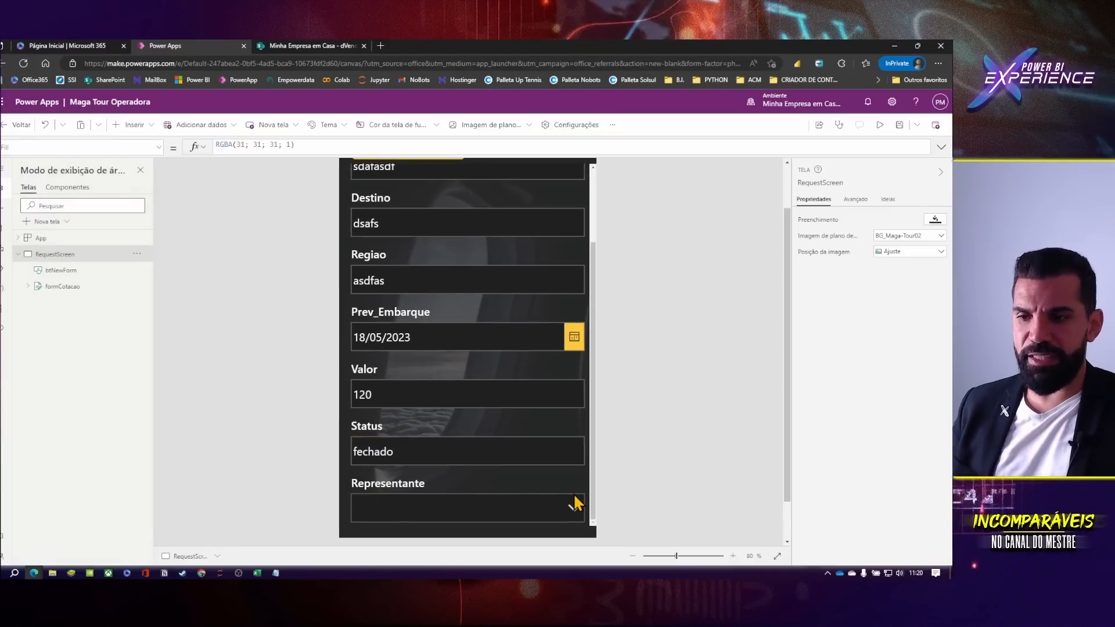
# - Review formCotacao's fields on the canvas from ID_Cotacao to Representante, and look at the controls available for insertion
pyautogui.scroll(-1, 503, 460)
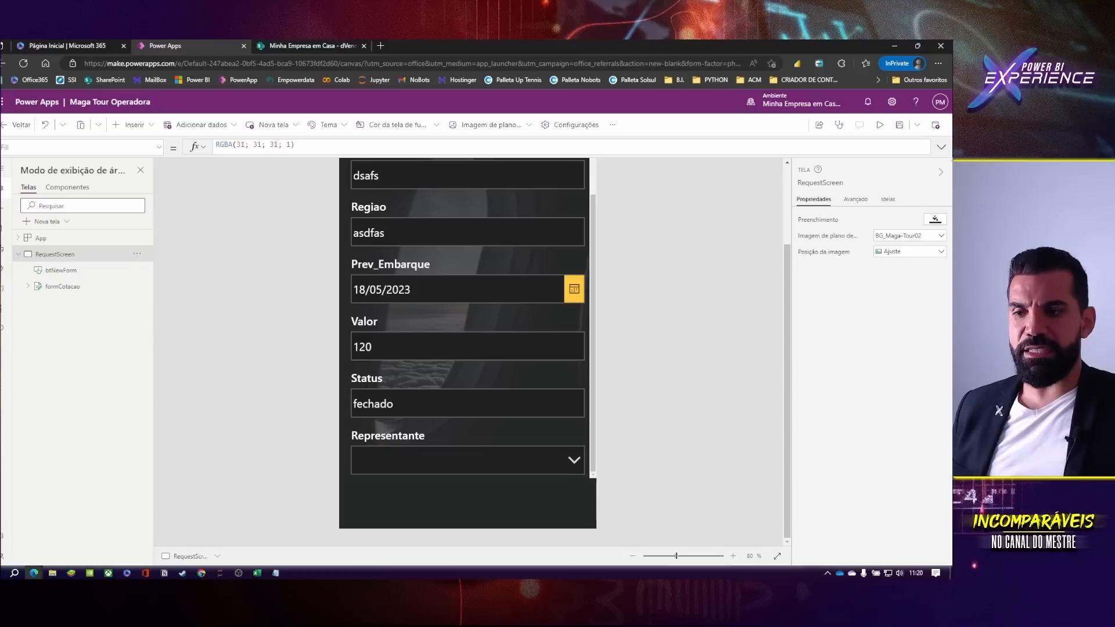
pyautogui.scroll(3, 478, 353)
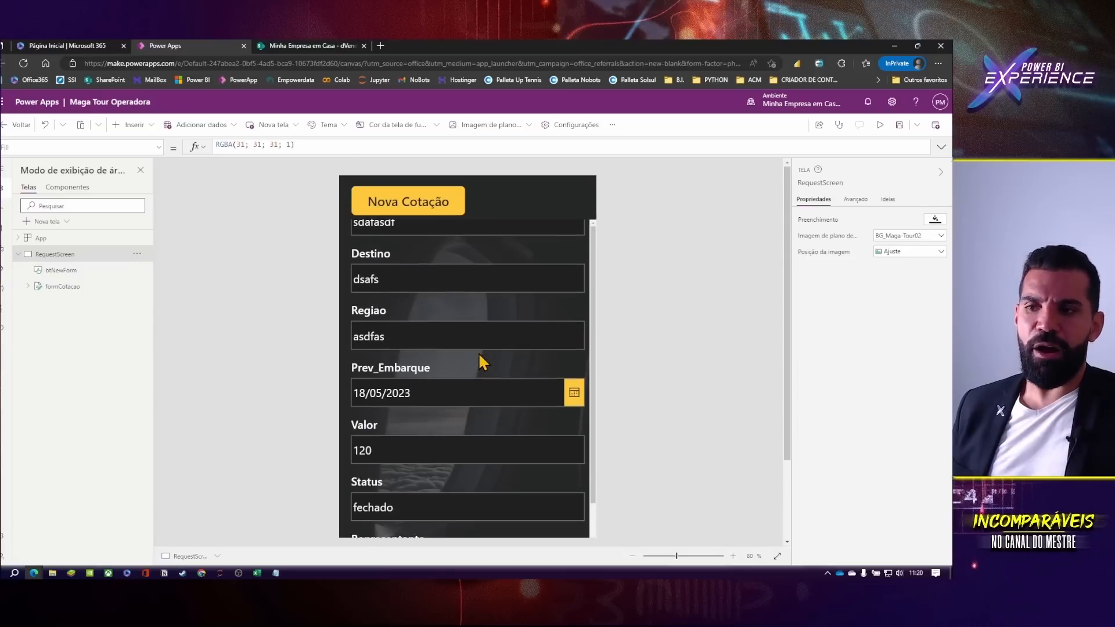
pyautogui.scroll(3, 479, 352)
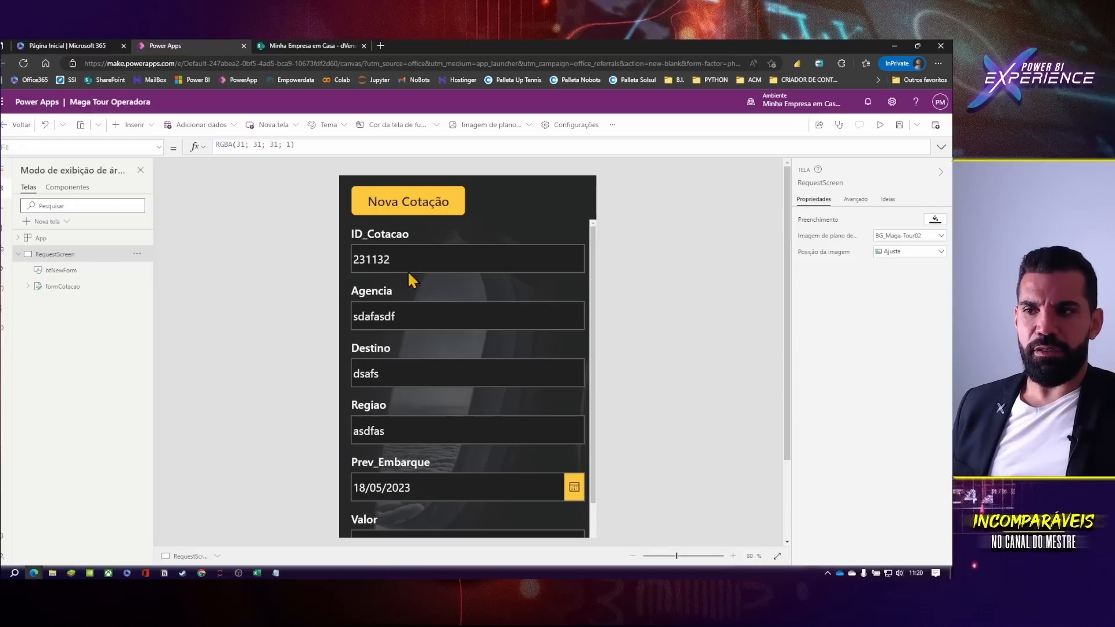
pyautogui.scroll(-3, 441, 418)
pyautogui.scroll(3, 388, 435)
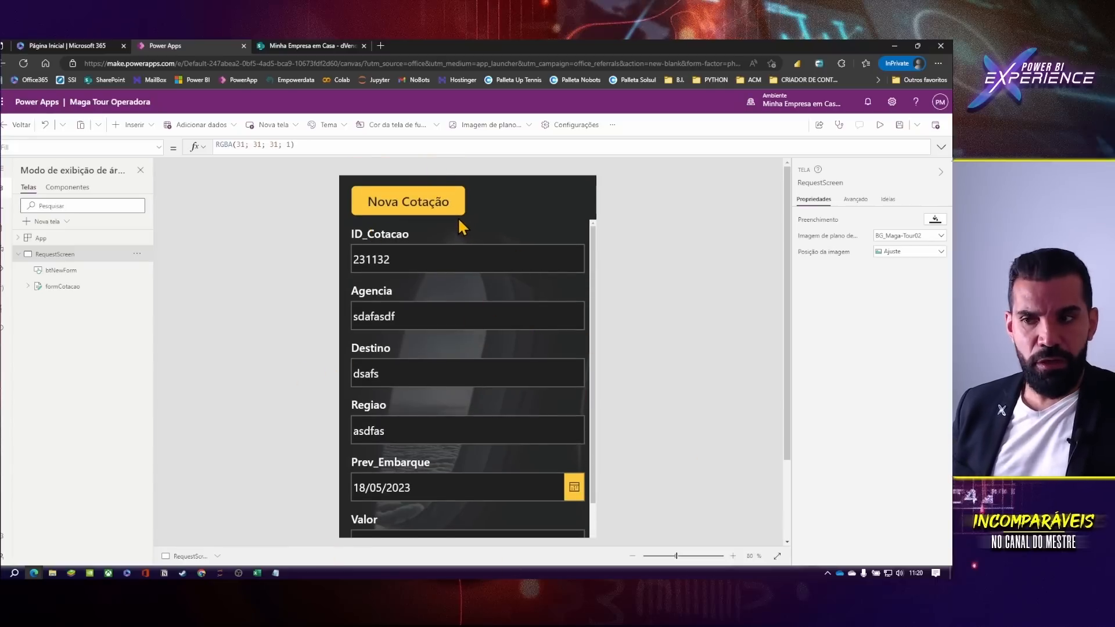
pyautogui.scroll(-5, 459, 220)
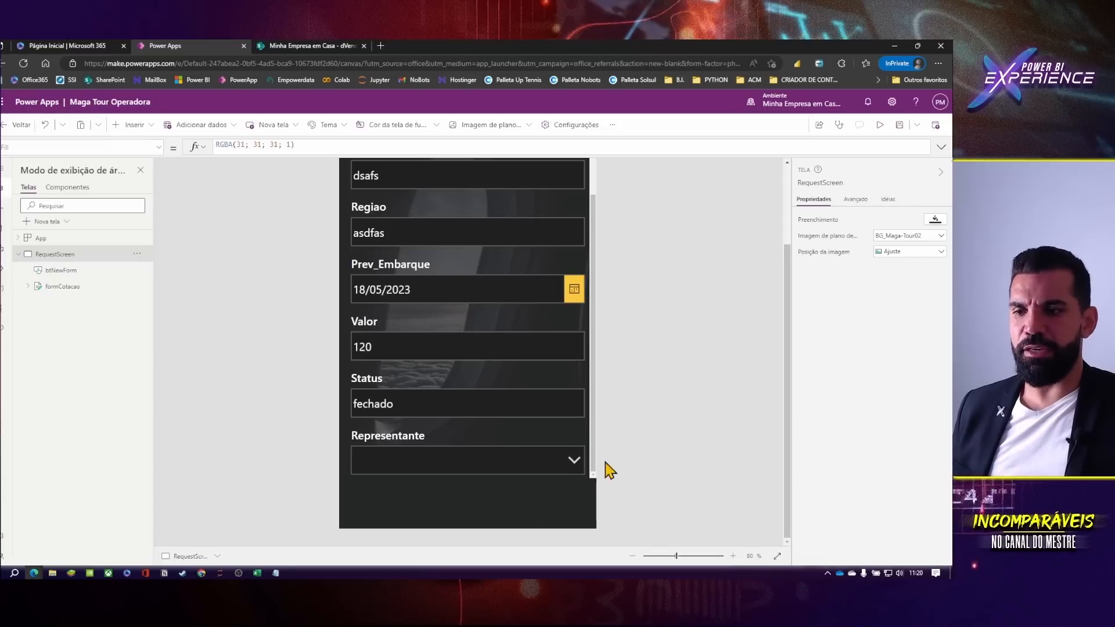
pyautogui.scroll(5, 406, 351)
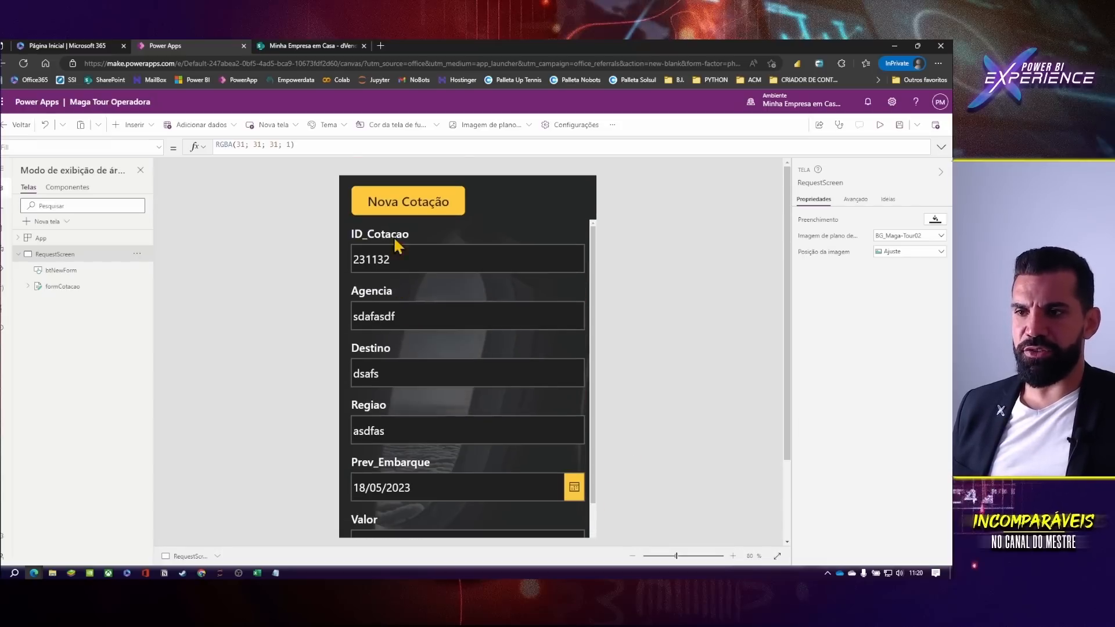
pyautogui.scroll(-5, 388, 467)
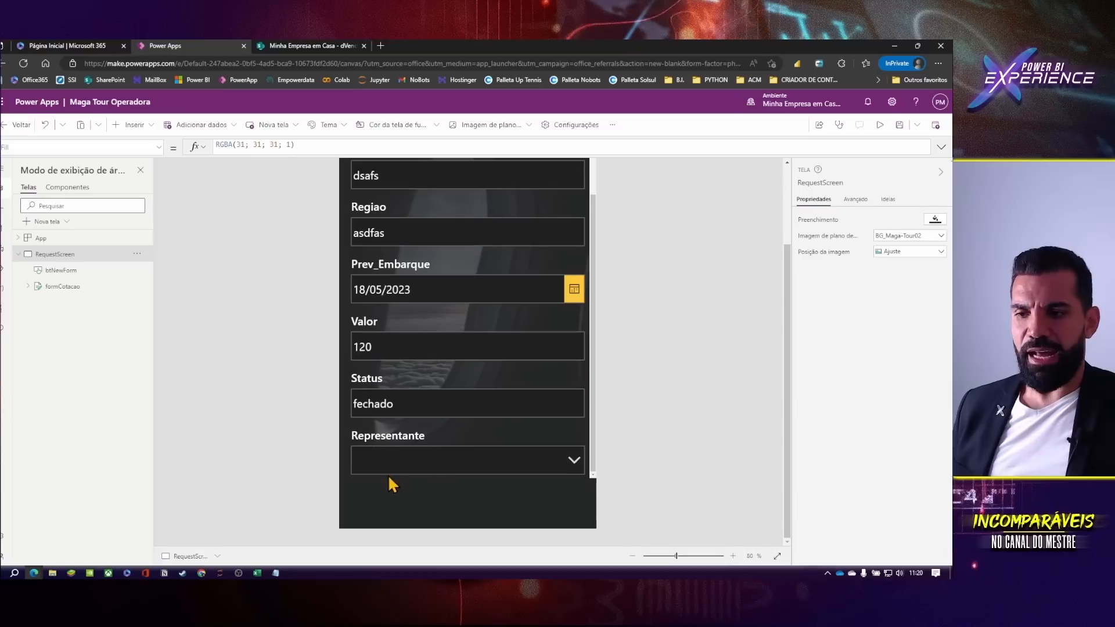
pyautogui.scroll(5, 520, 291)
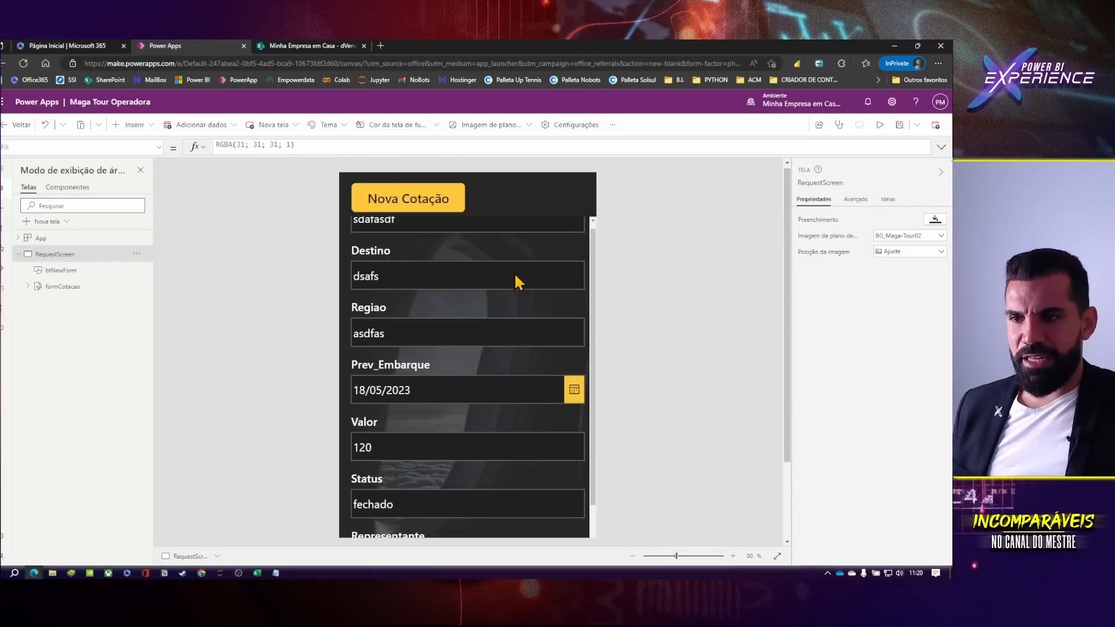
pyautogui.click(130, 125)
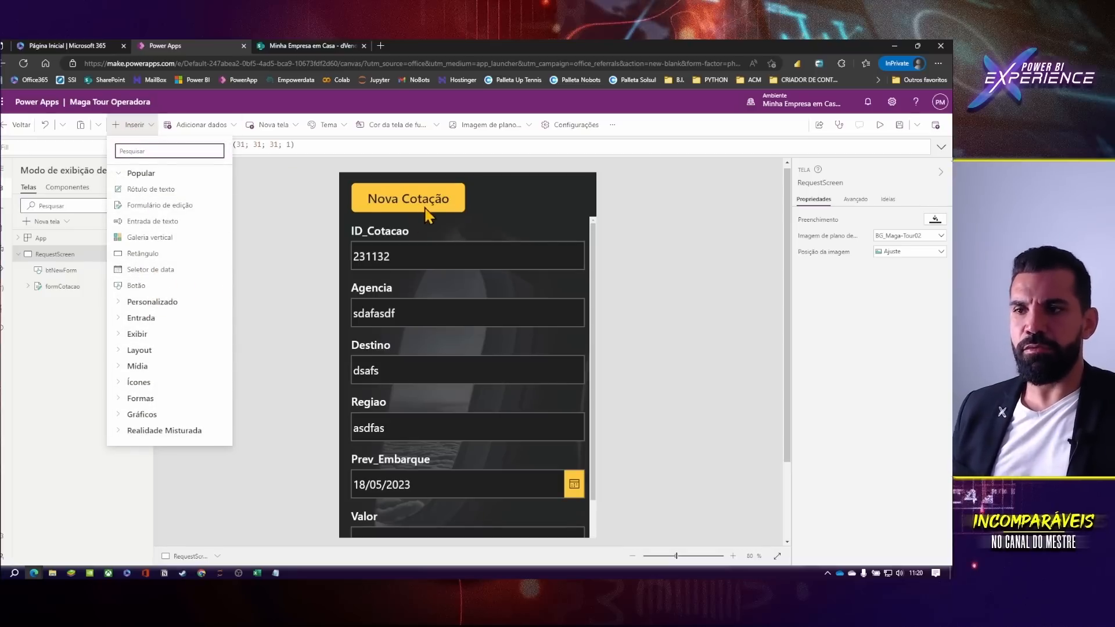
pyautogui.click(321, 218)
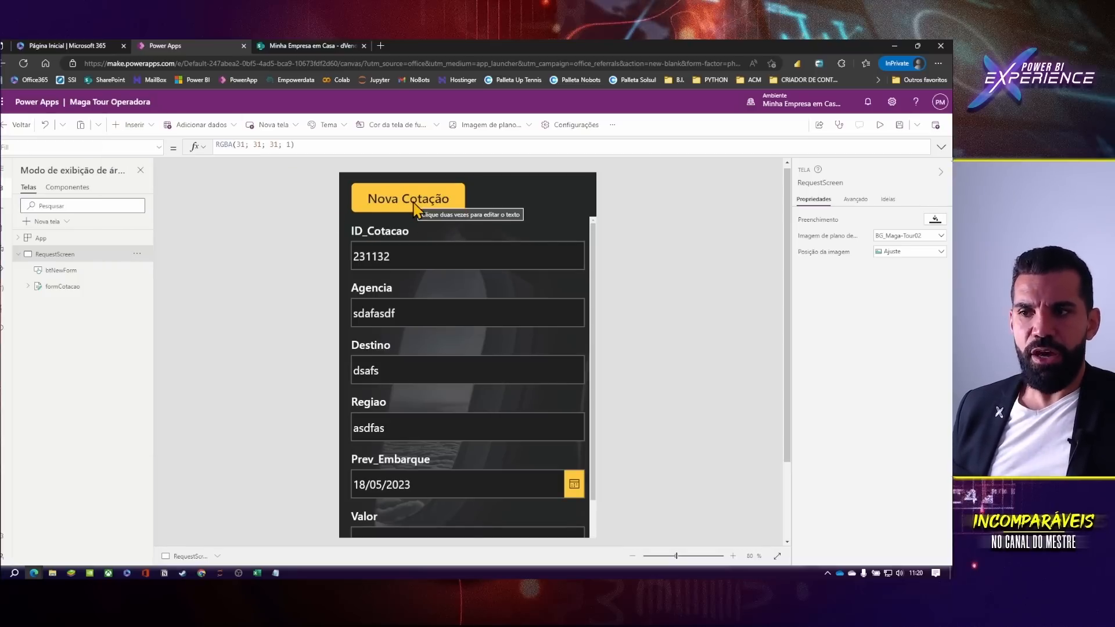
# - Duplicate the Nova Cotação button, place the copy below formCotacao at X 32, Y 1045, and change its text to Limpar
pyautogui.click(416, 209)
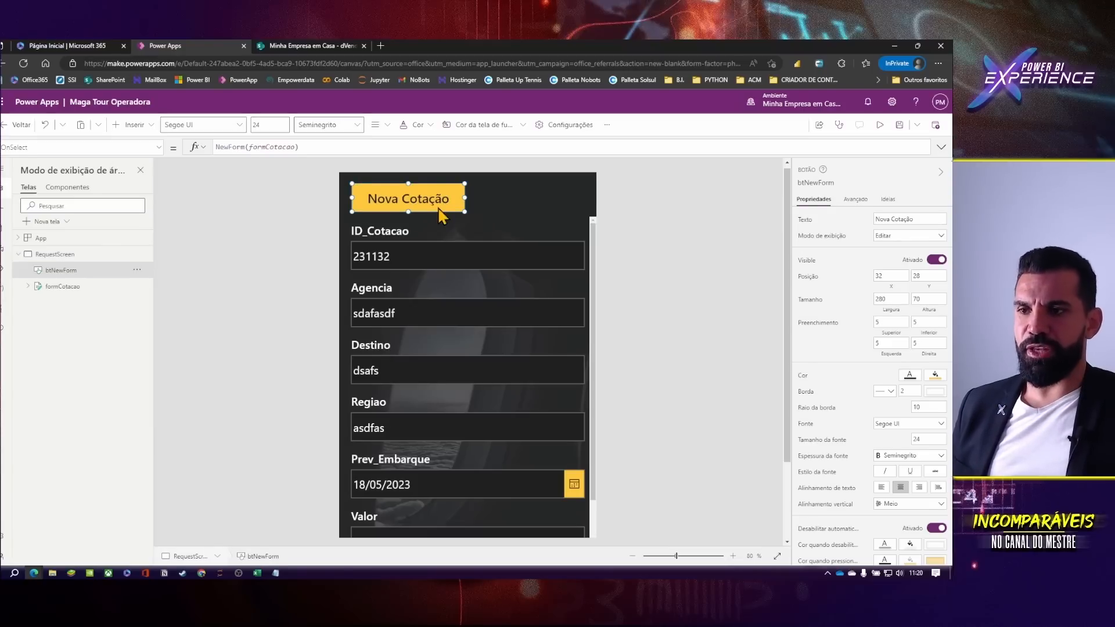
pyautogui.hotkey('ctrl', 'c')
pyautogui.hotkey('ctrl', 'v')
pyautogui.moveTo(444, 210); pyautogui.dragTo(445, 506)
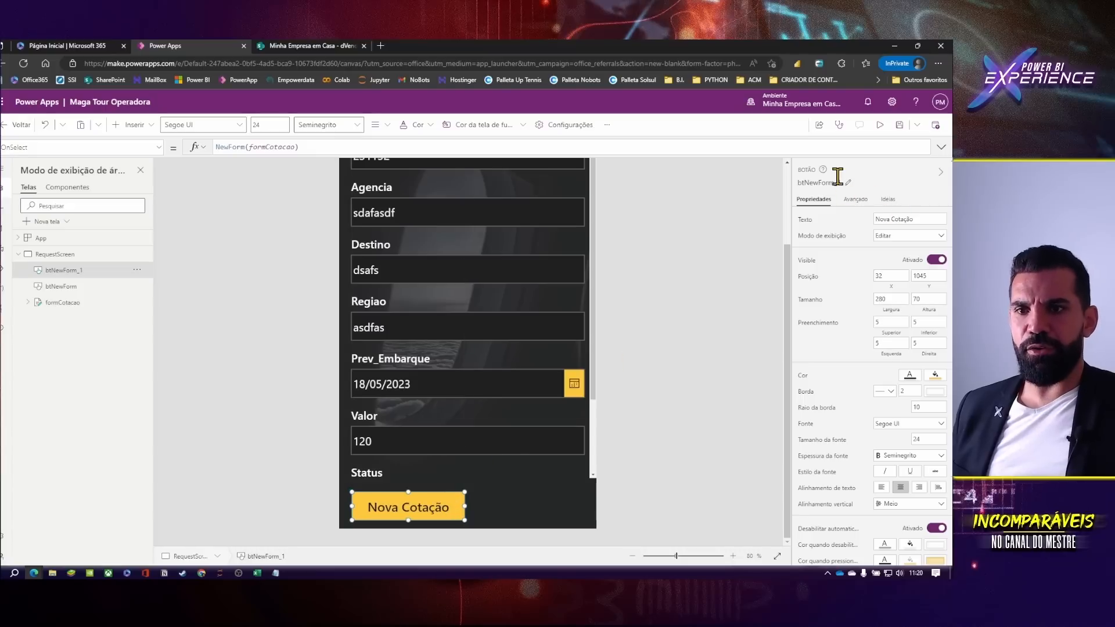
pyautogui.click(922, 218)
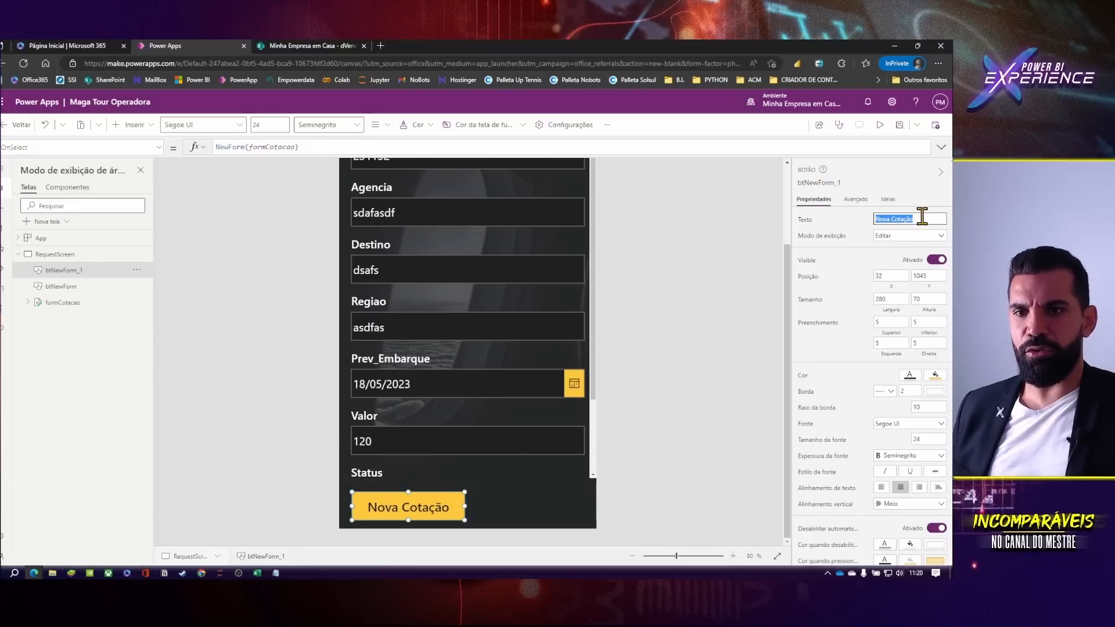
pyautogui.write('Limpar')
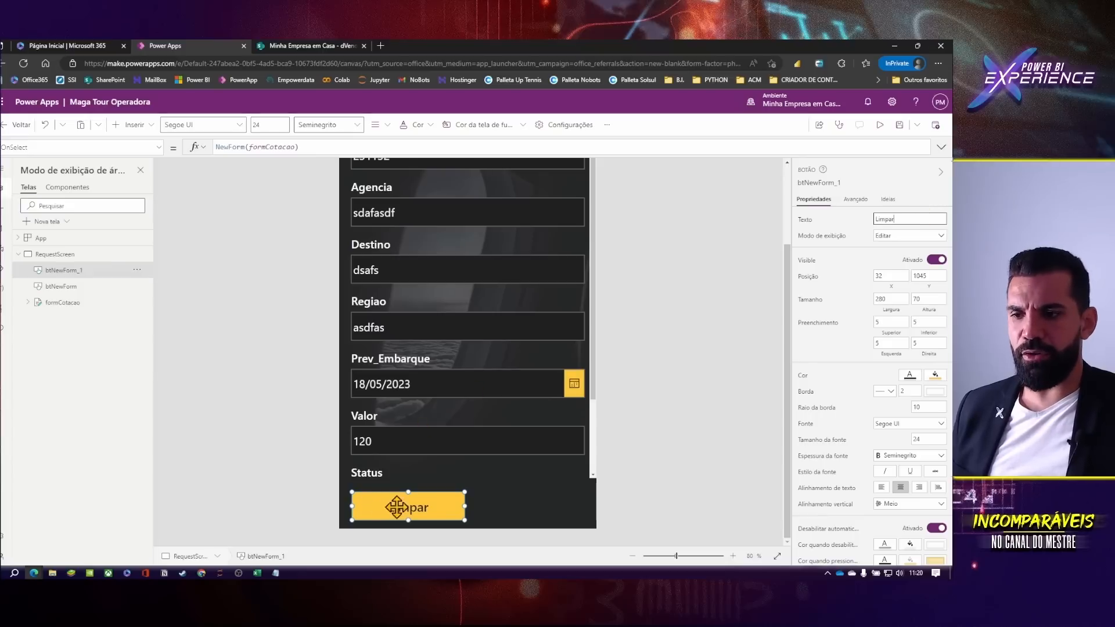
pyautogui.click(808, 182)
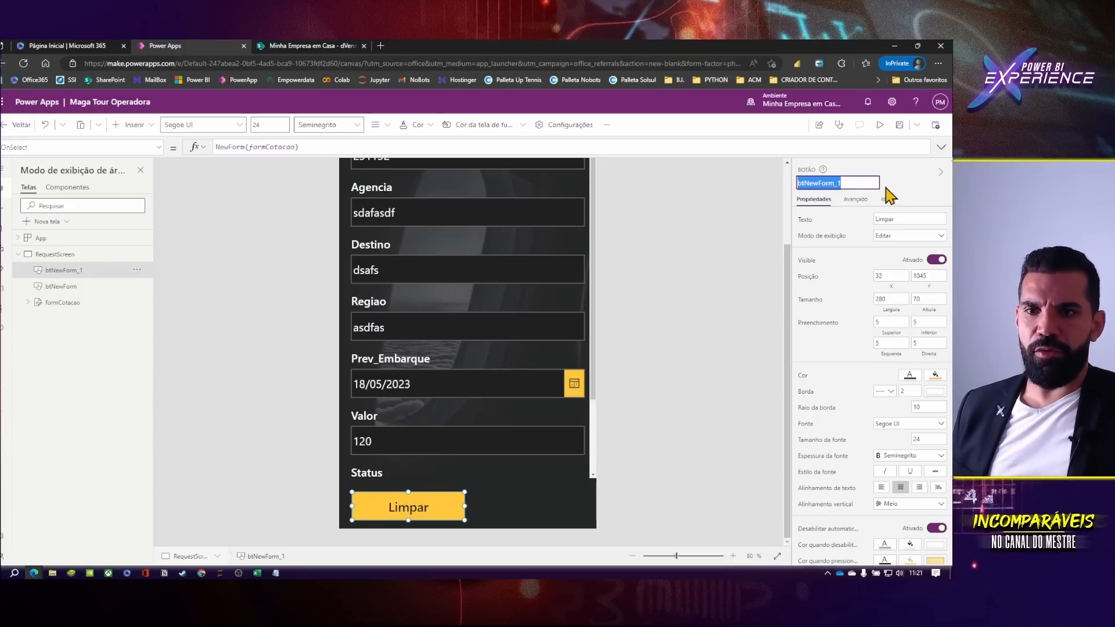
pyautogui.click(811, 184)
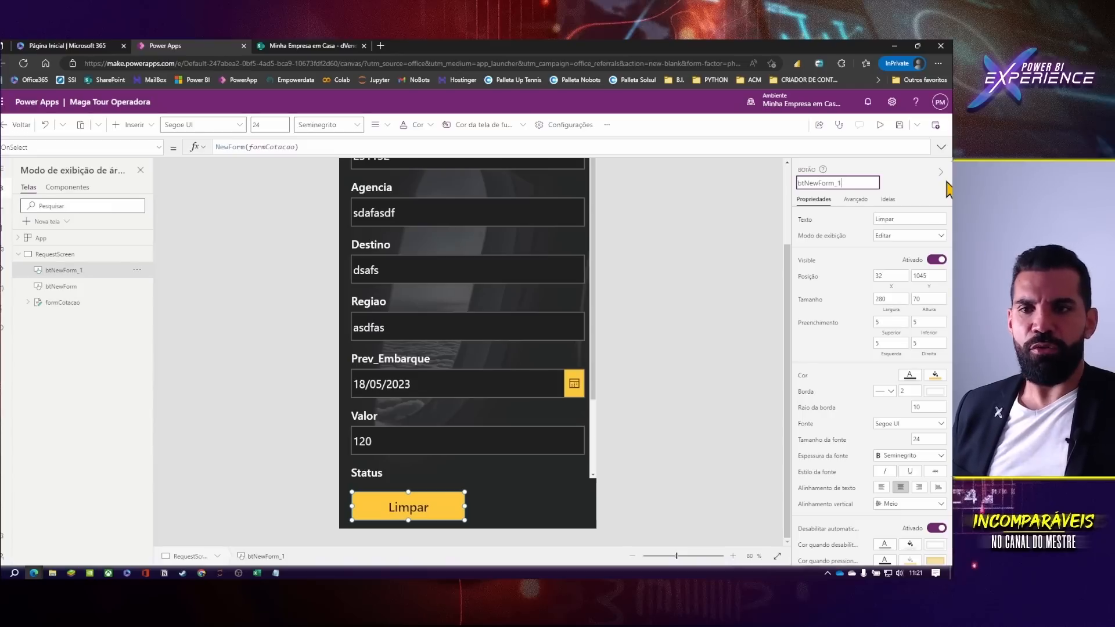
pyautogui.click(888, 187)
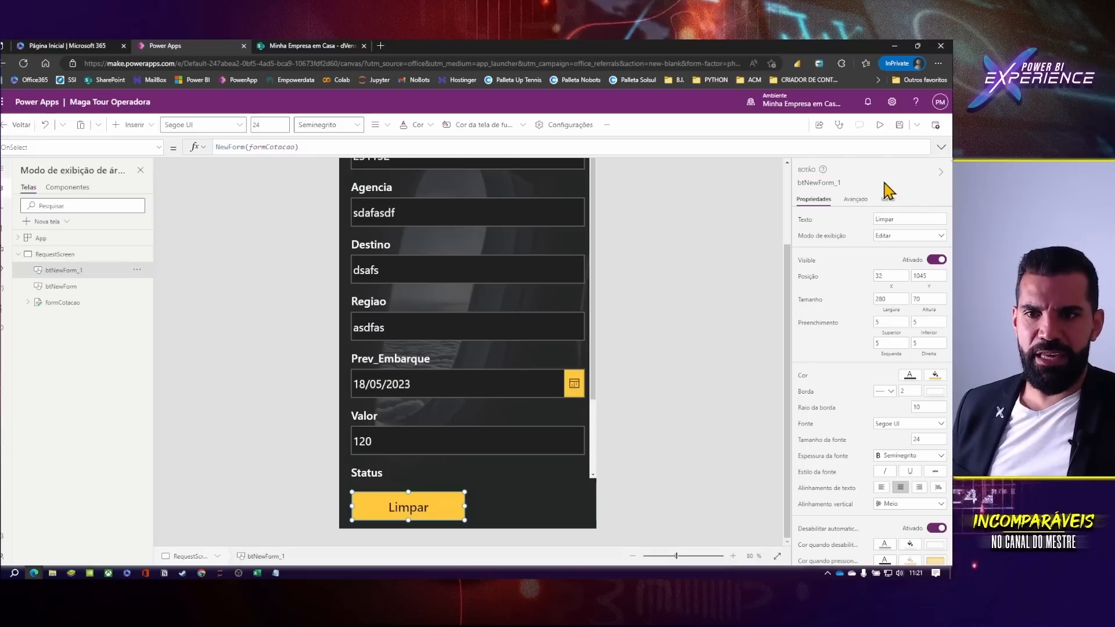
# - Change the Limpar button's OnSelect formula to ResetForm(formCotacao)
pyautogui.click(53, 287)
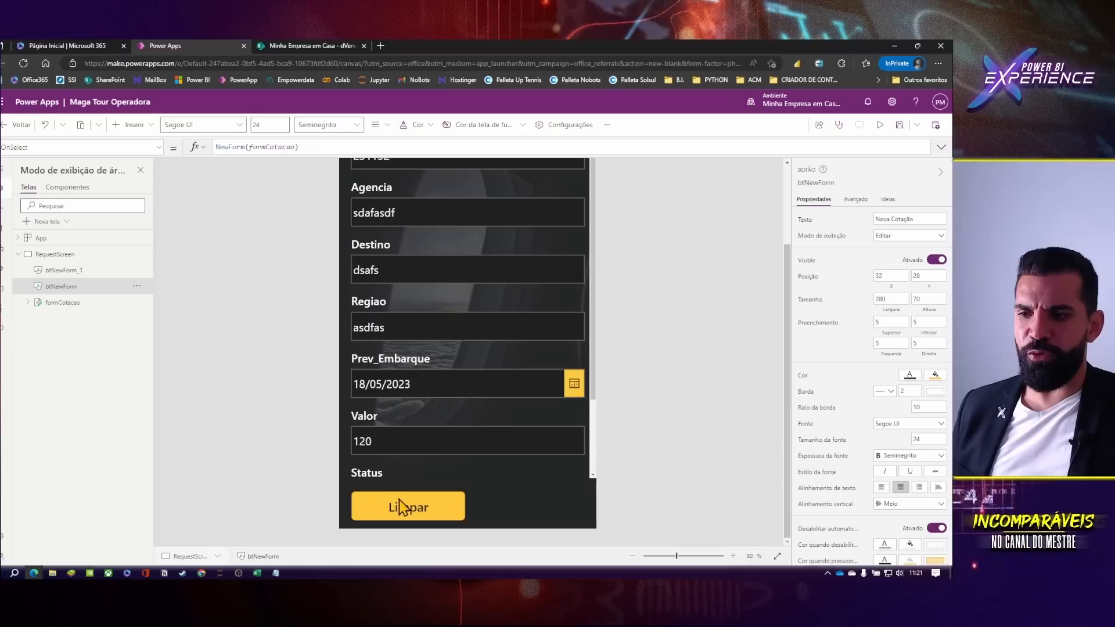
pyautogui.click(65, 270)
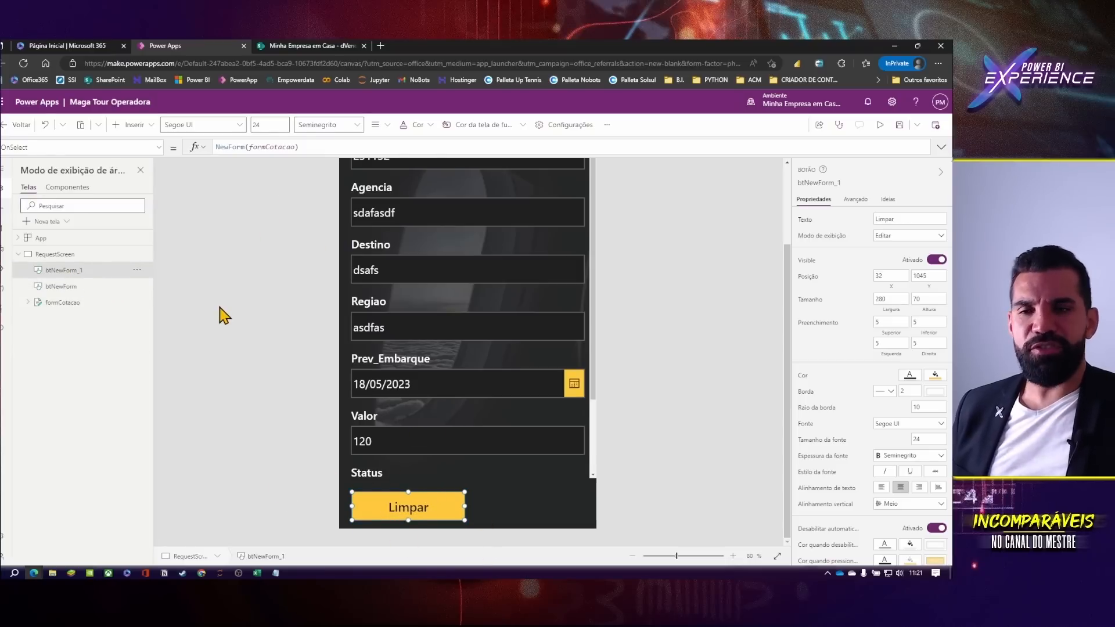
pyautogui.click(229, 147)
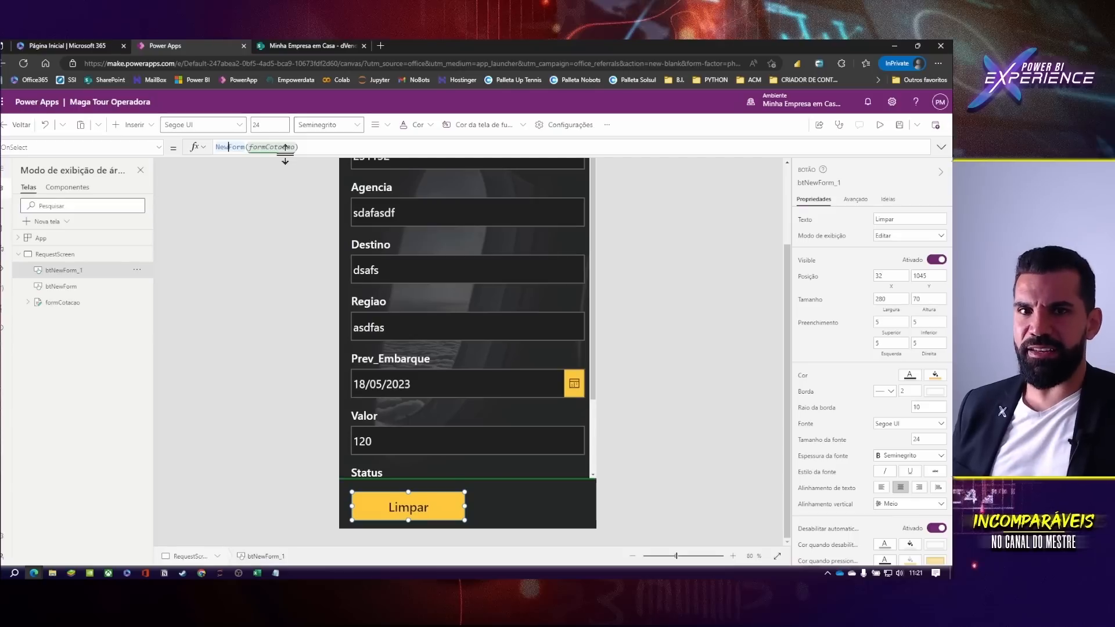
pyautogui.write('Res')
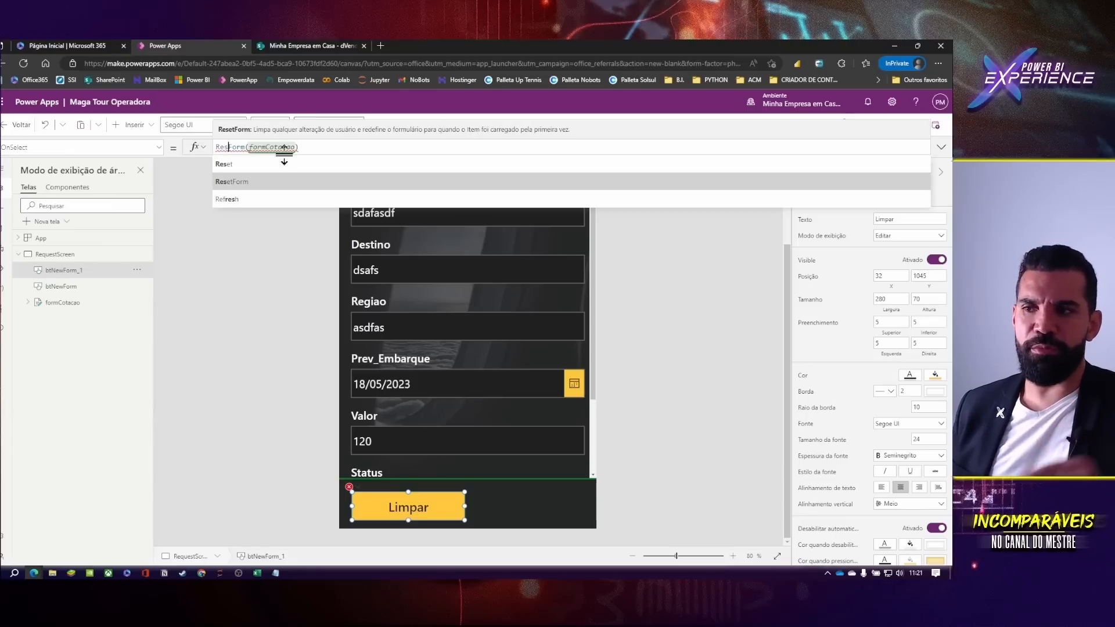
pyautogui.click(244, 183)
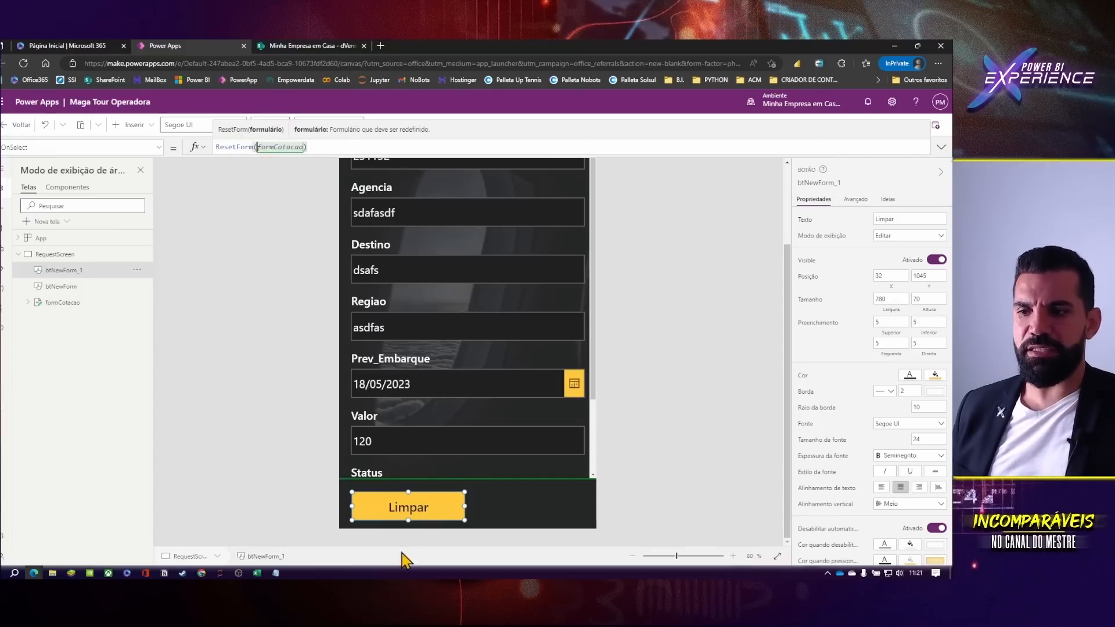
pyautogui.click(642, 514)
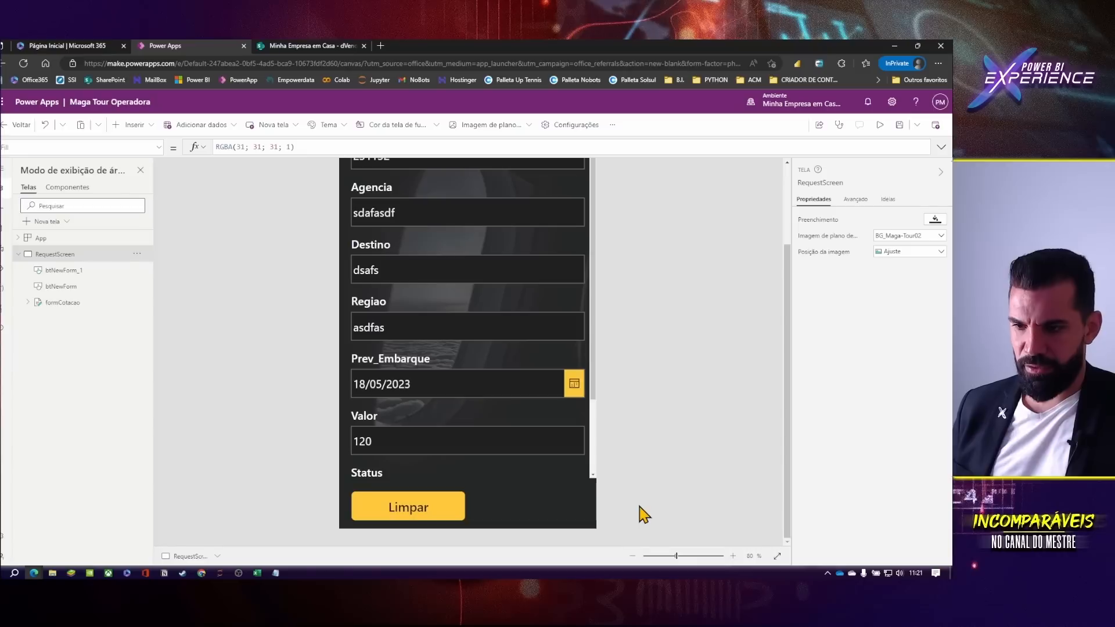
# - Preview the app, test the Limpar button and the Nova Cotação button, and return to editing
pyautogui.press('F5')
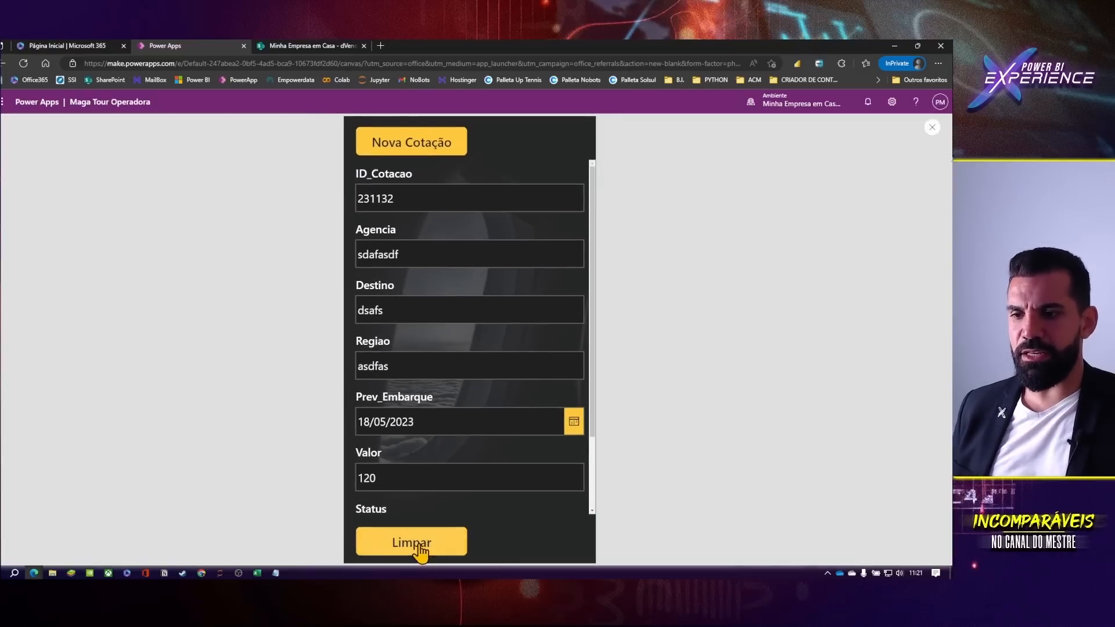
pyautogui.click(418, 545)
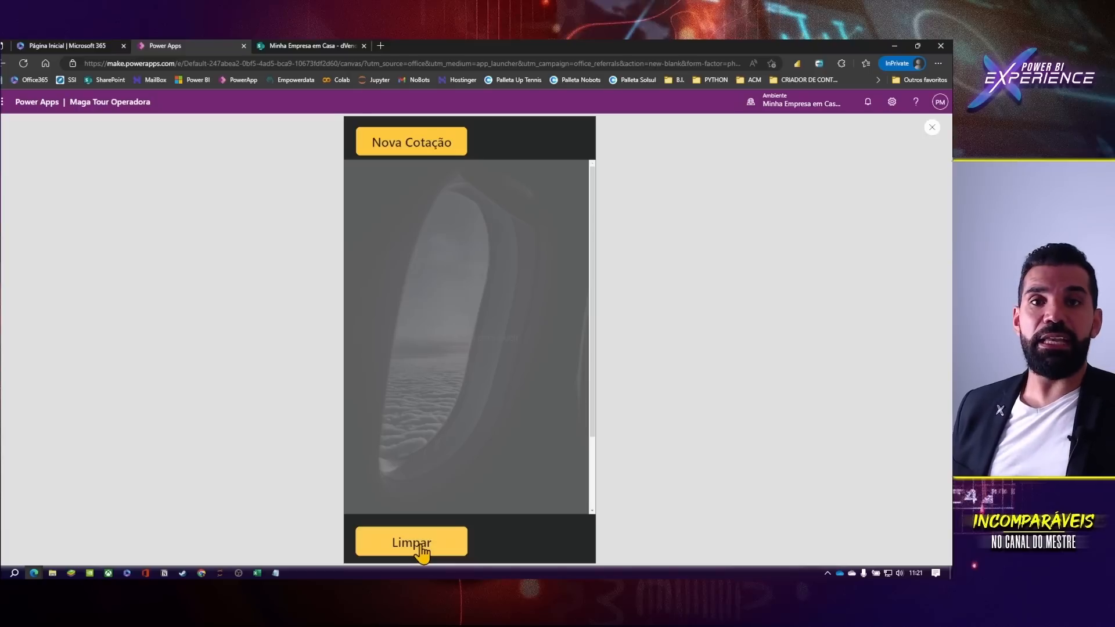
pyautogui.click(458, 151)
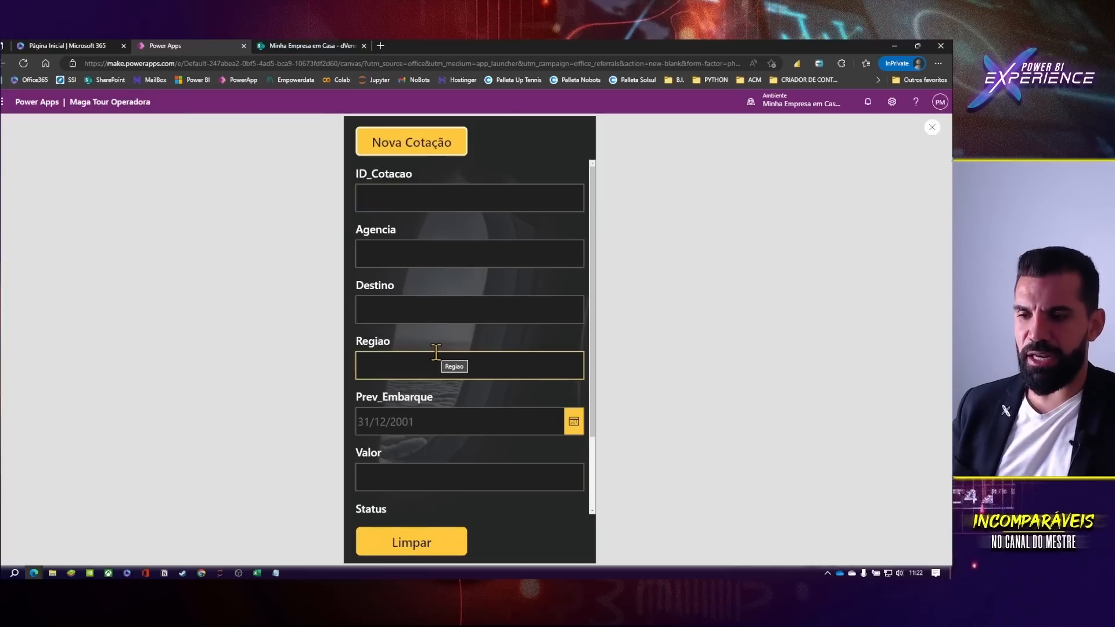
pyautogui.press('Escape')
# - Narrow the Limpar button to a width of 235 and position it at X 54, Y 1040
pyautogui.click(455, 505)
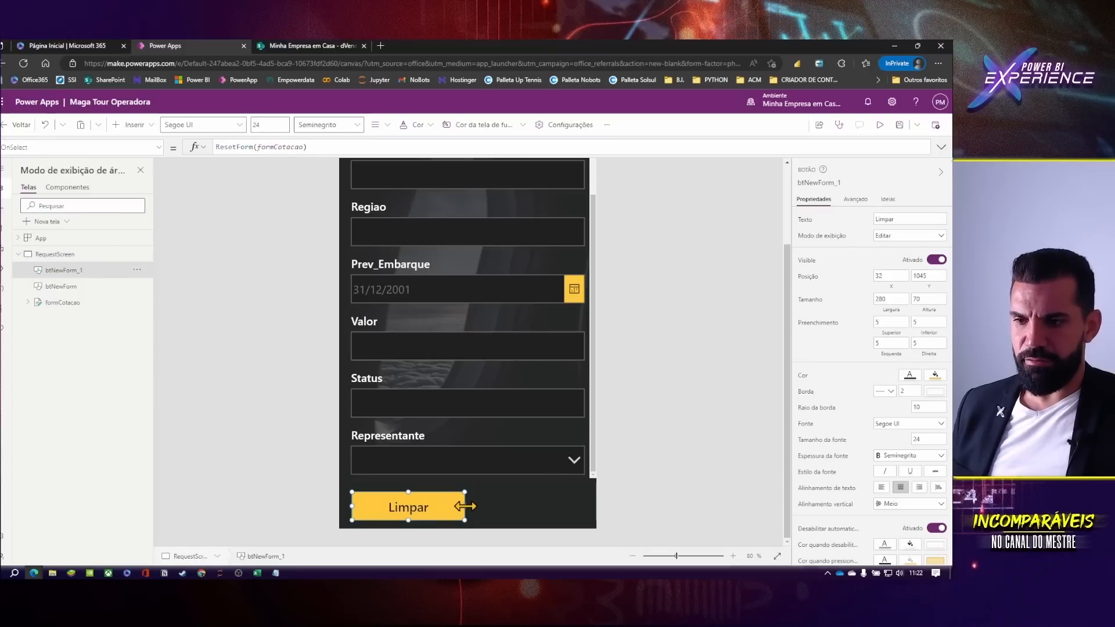
pyautogui.moveTo(458, 506); pyautogui.dragTo(425, 506)
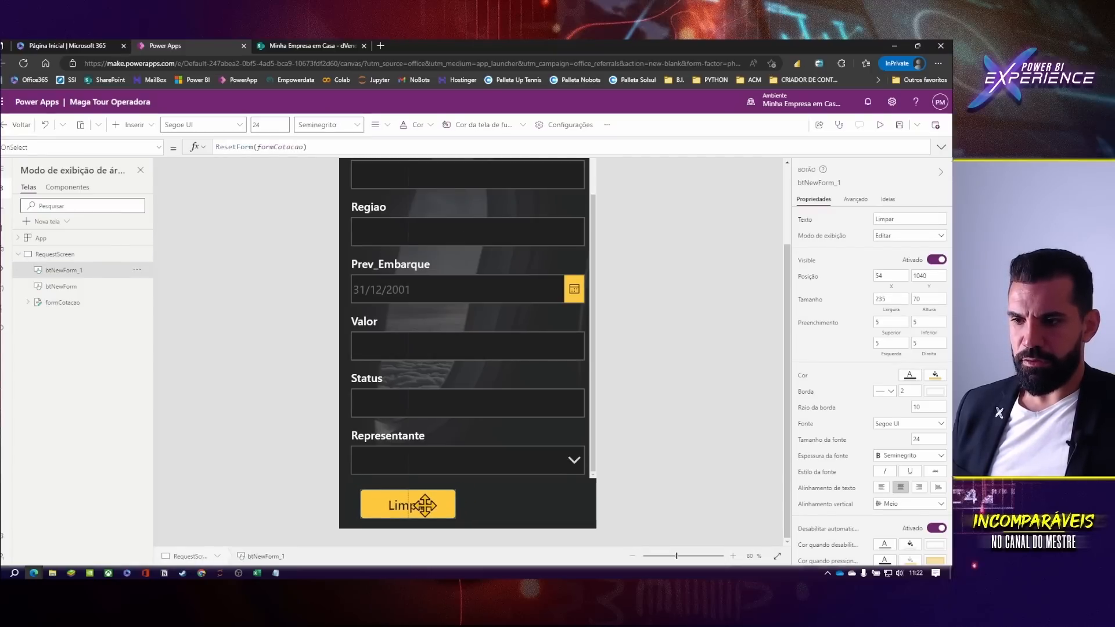
pyautogui.scroll(3, 691, 401)
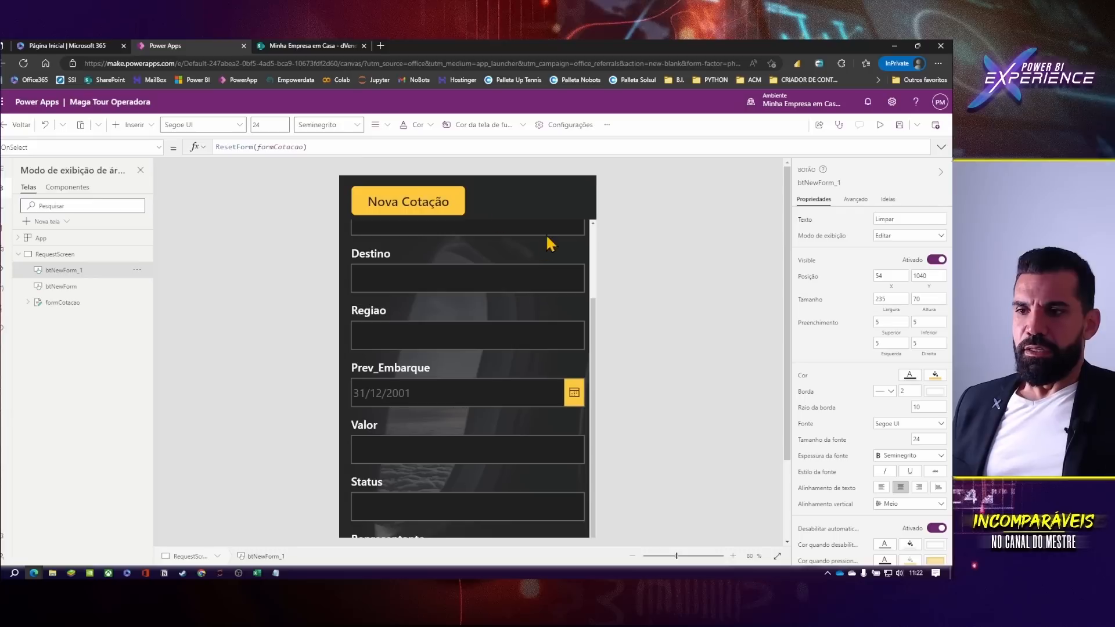
pyautogui.scroll(2, 452, 462)
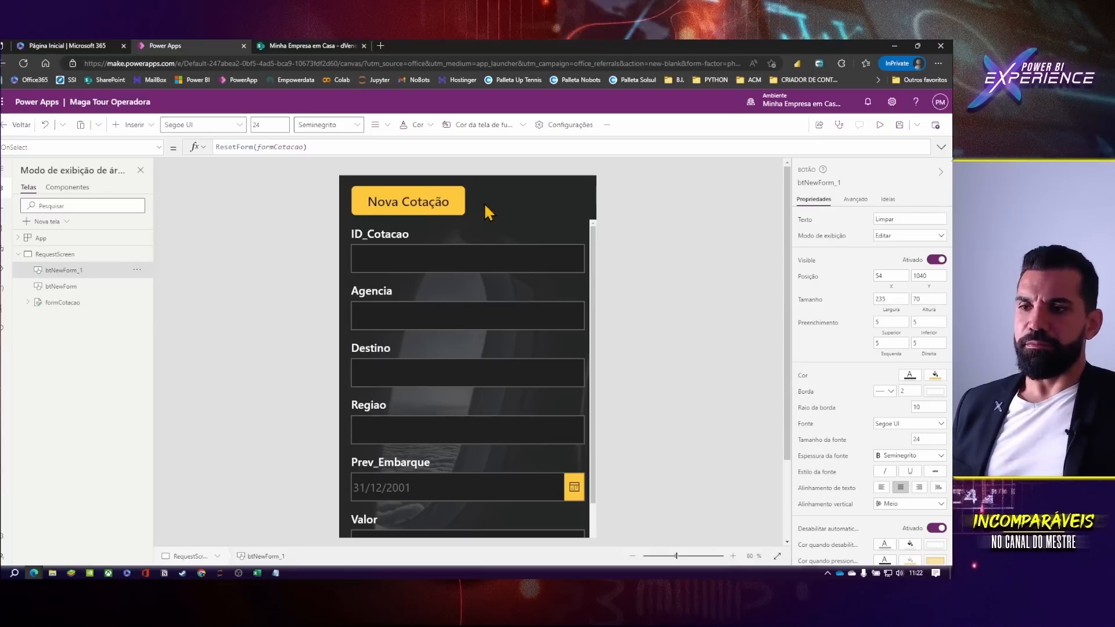
# - Rename the Limpar button's control as btResetForm
pyautogui.scroll(-4, 436, 372)
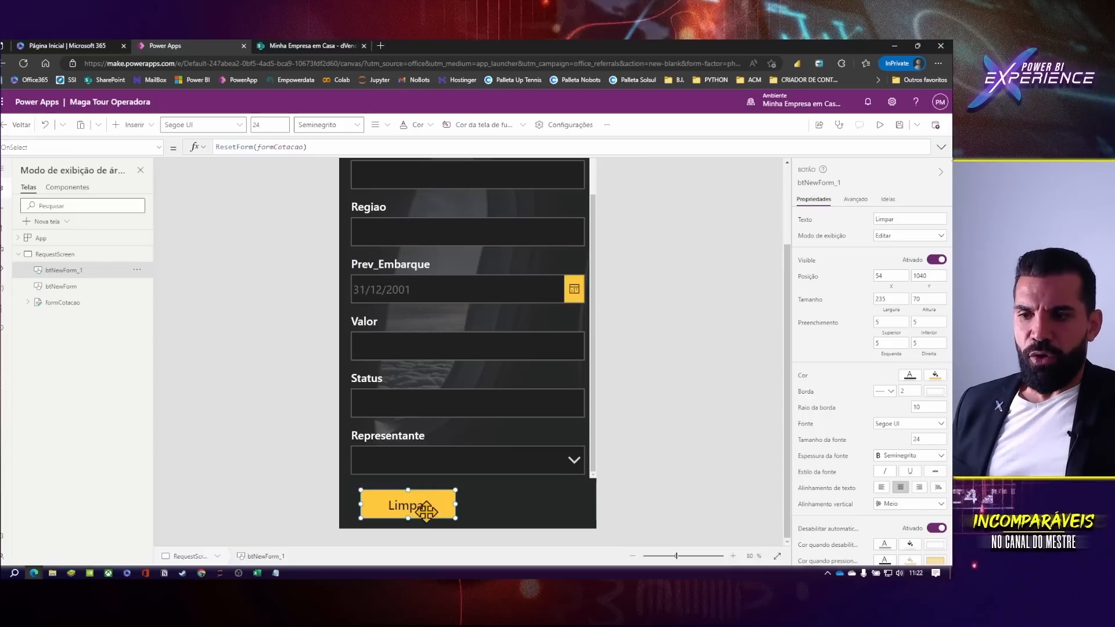
pyautogui.click(812, 184)
pyautogui.click(812, 184)
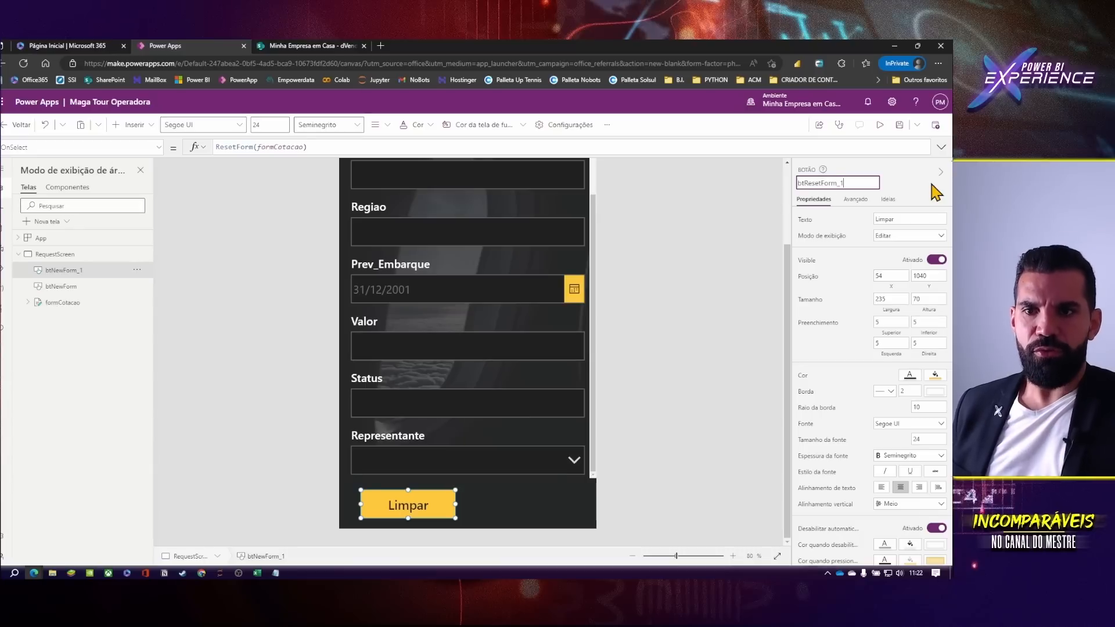
pyautogui.press('Return')
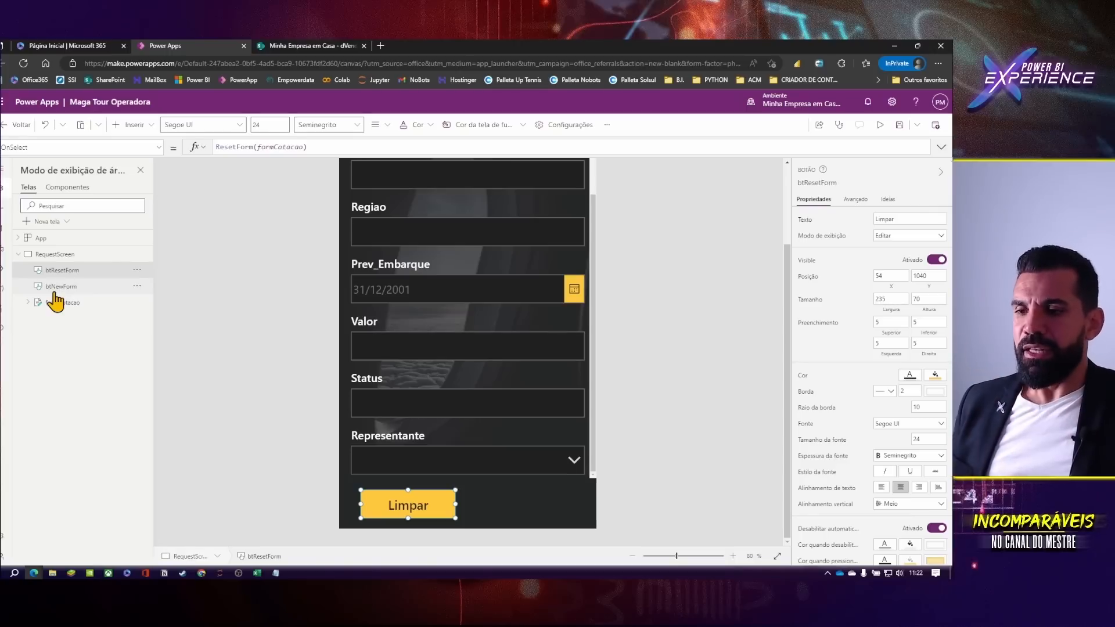
# - Move the Limpar button up over the Representante field to Y 941 and send it to the back
pyautogui.moveTo(414, 499); pyautogui.dragTo(413, 460)
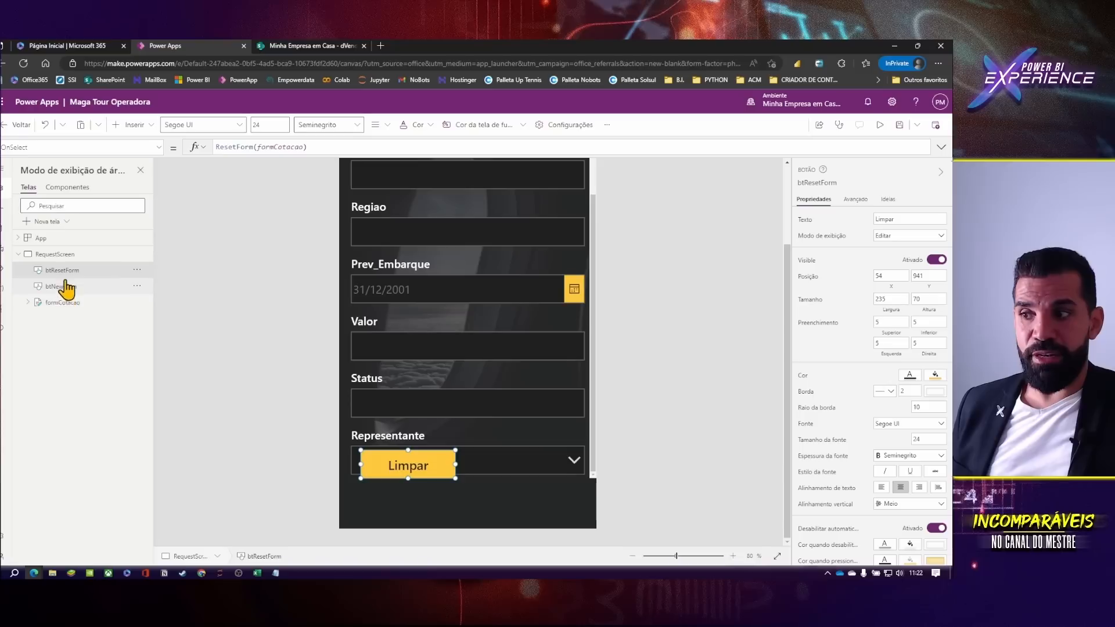
pyautogui.click(138, 270)
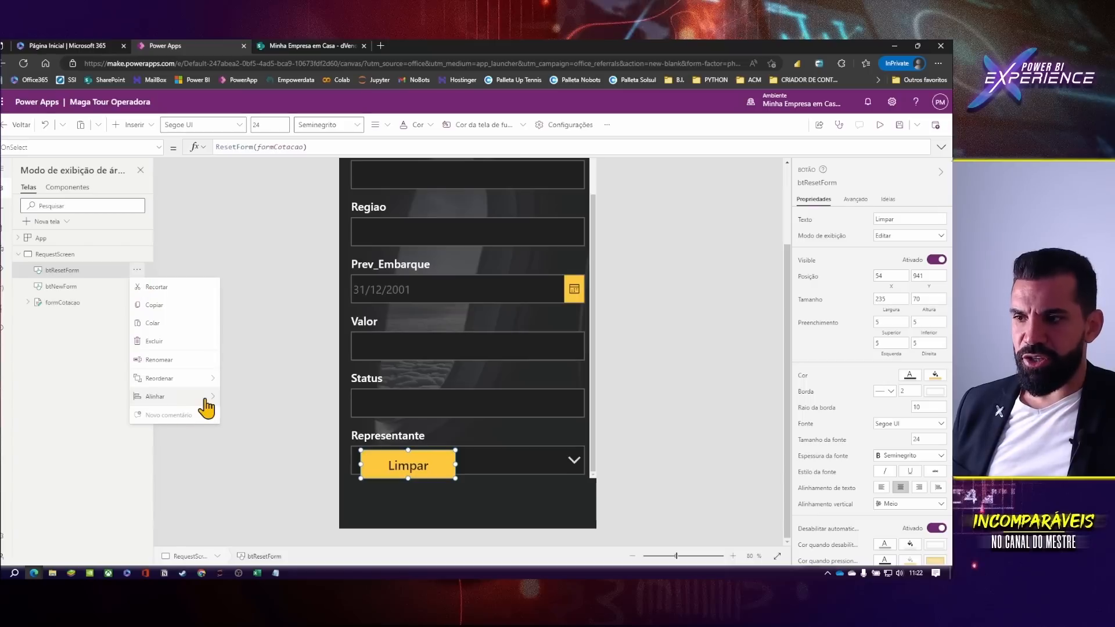
pyautogui.moveTo(207, 384)
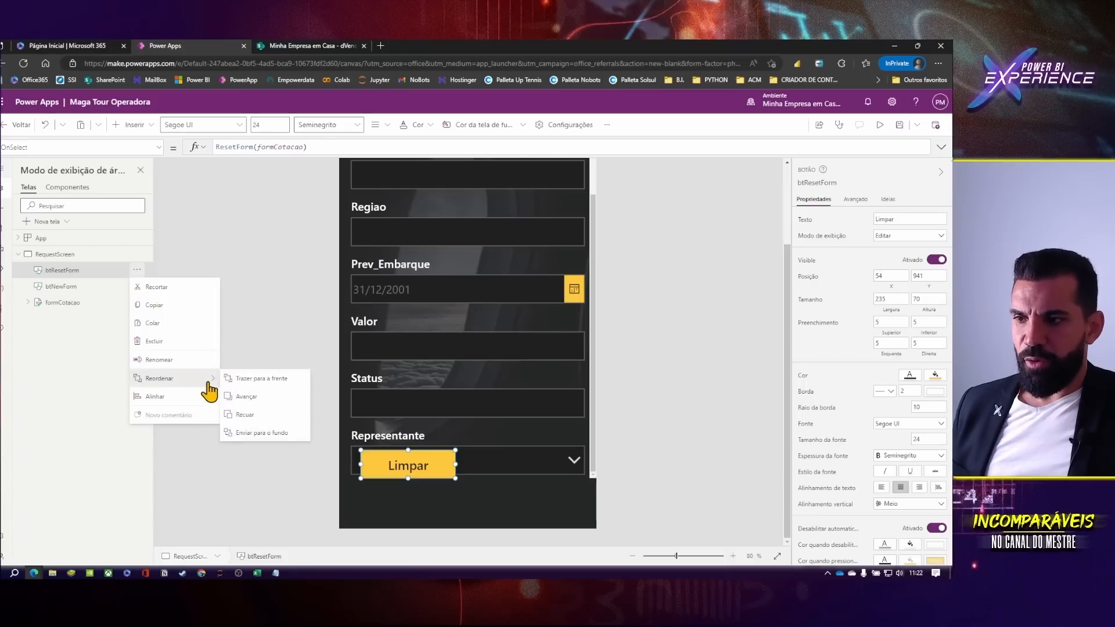
pyautogui.click(261, 434)
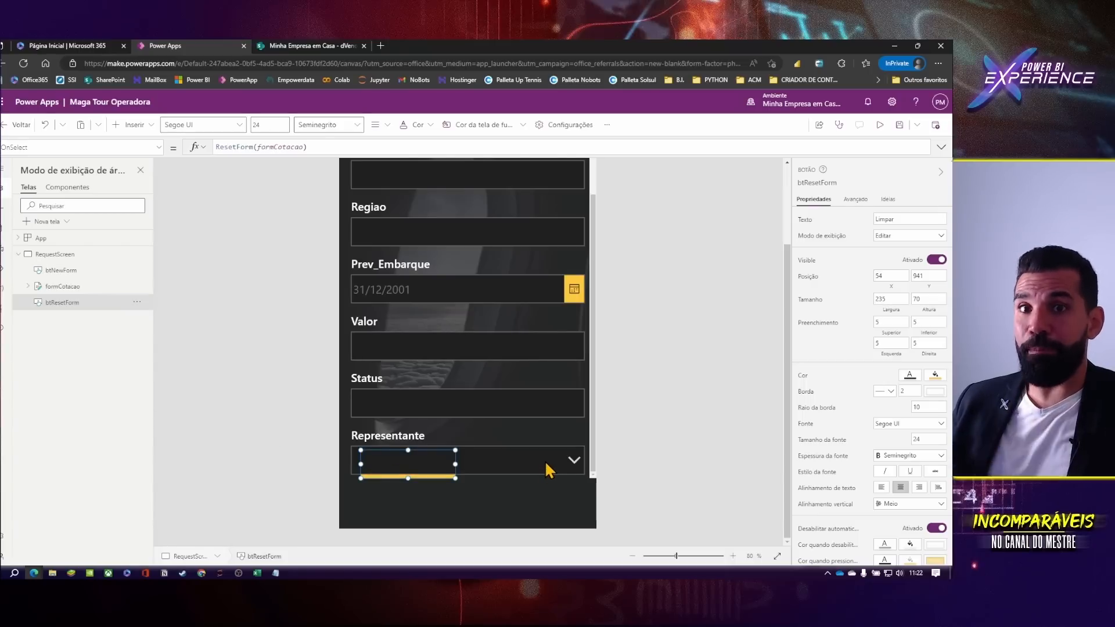
# - Bring the Limpar button to the front and move it back below the form to Y 1036
pyautogui.click(137, 302)
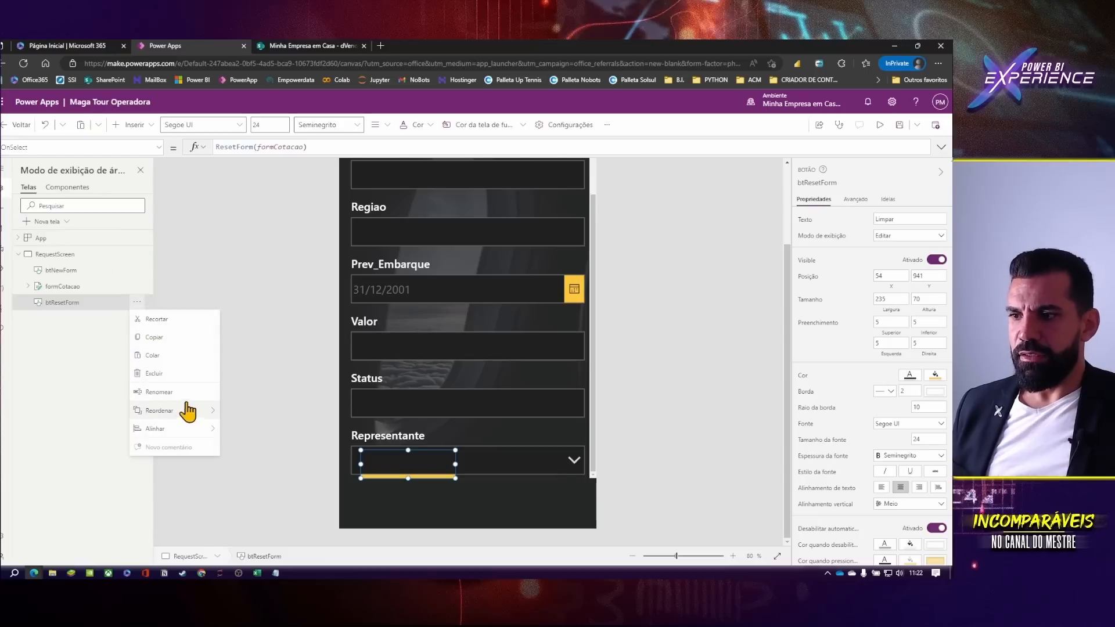
pyautogui.moveTo(206, 413)
pyautogui.click(256, 426)
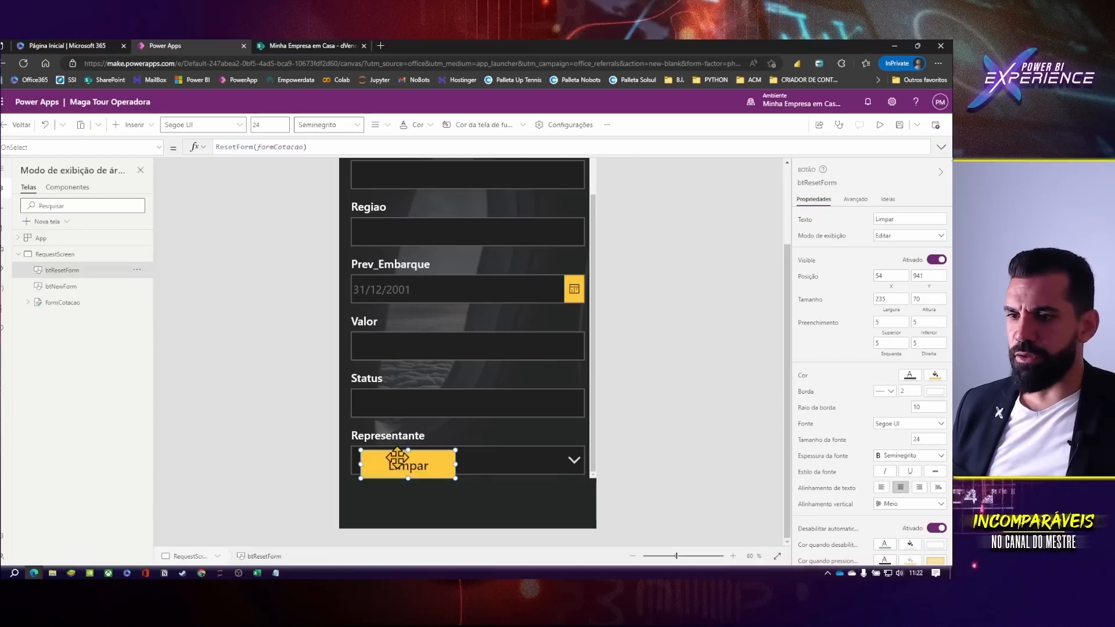
pyautogui.moveTo(393, 468); pyautogui.dragTo(398, 504)
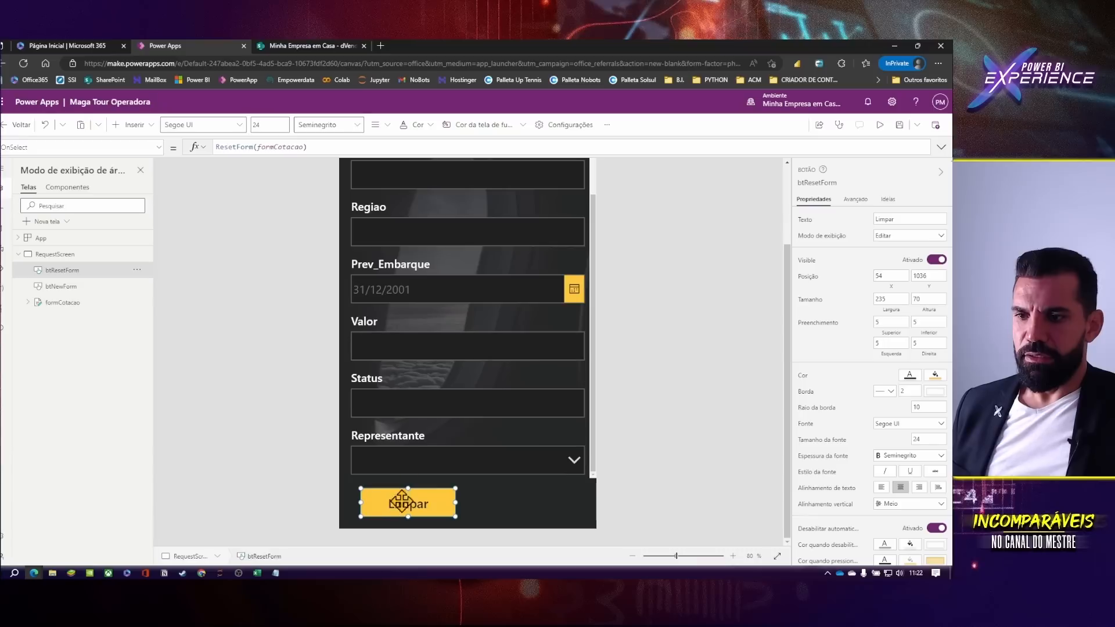
# - Select formCotacao and check which data sources can be chosen for it, leaving fCotacao in place
pyautogui.scroll(5, 547, 343)
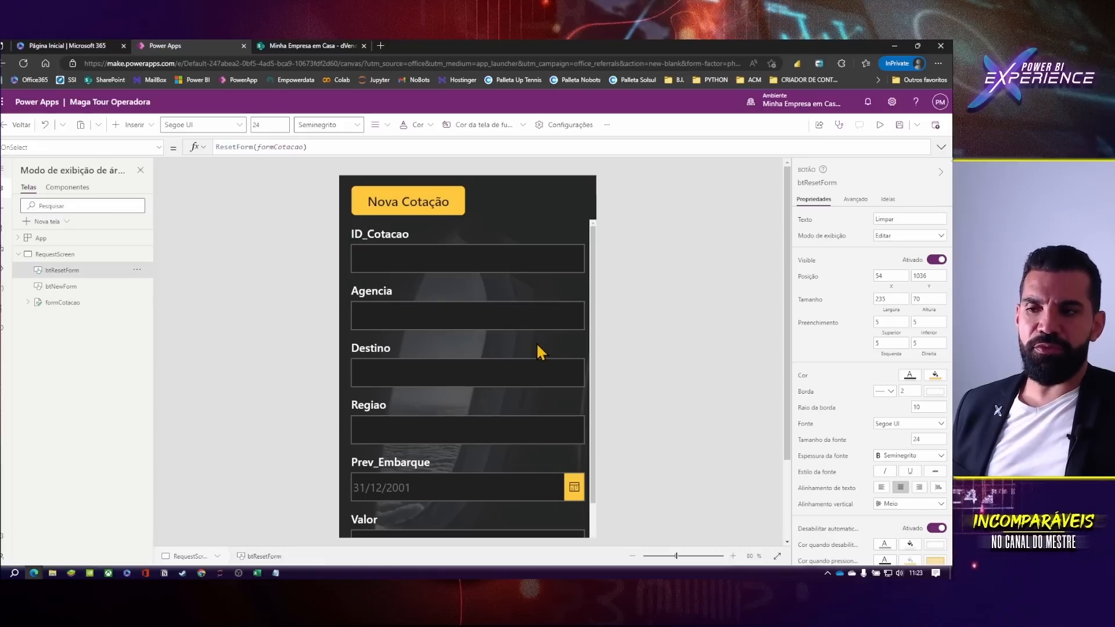
pyautogui.click(593, 242)
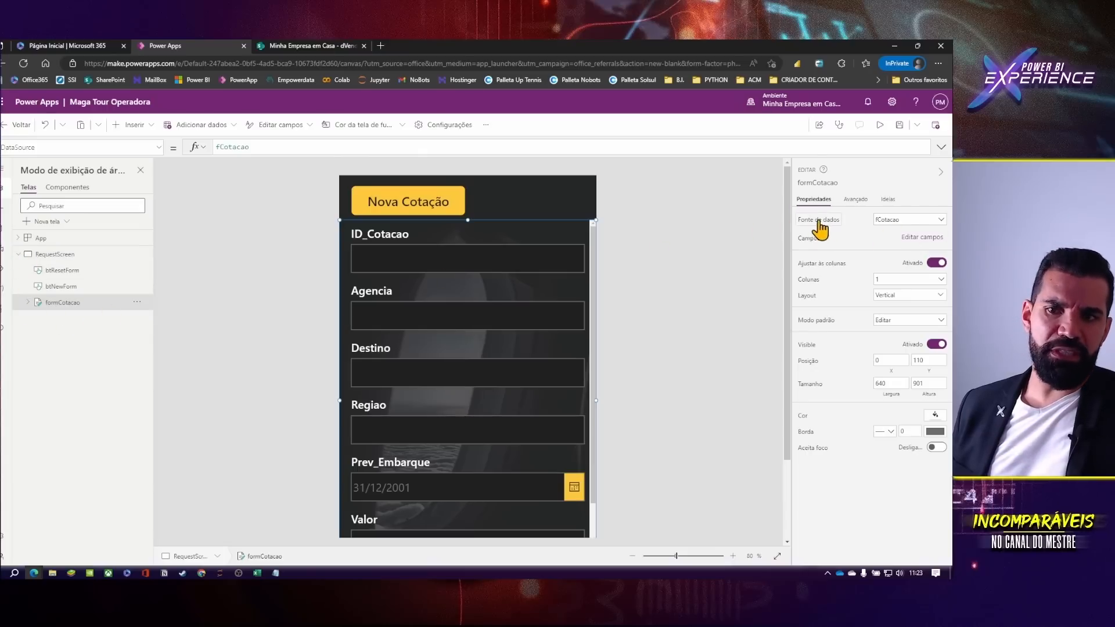
pyautogui.click(940, 221)
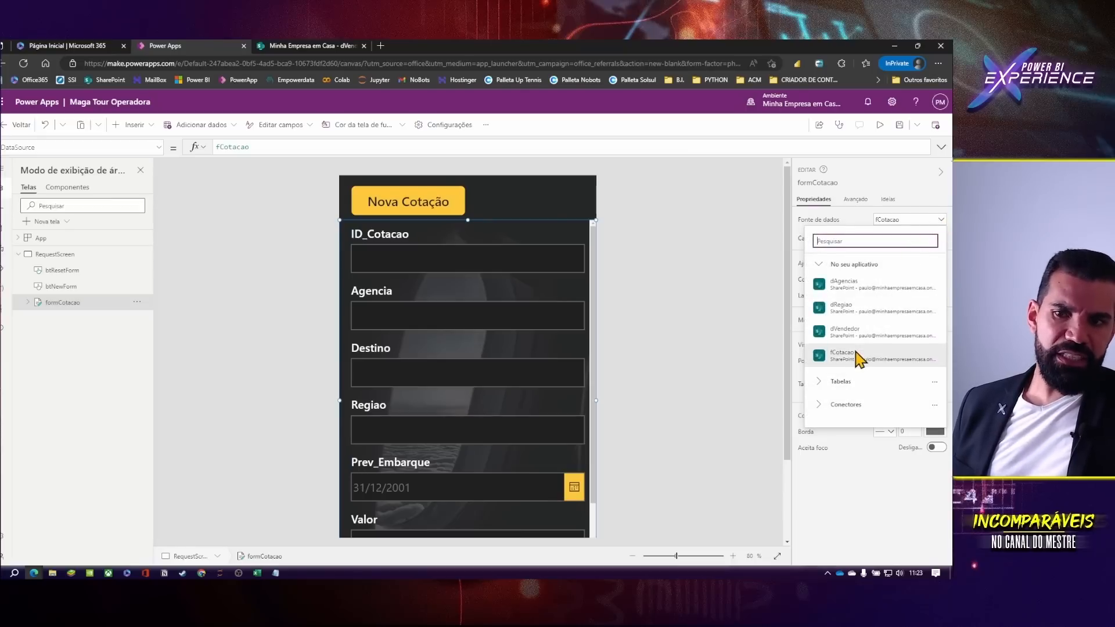
pyautogui.moveTo(858, 343)
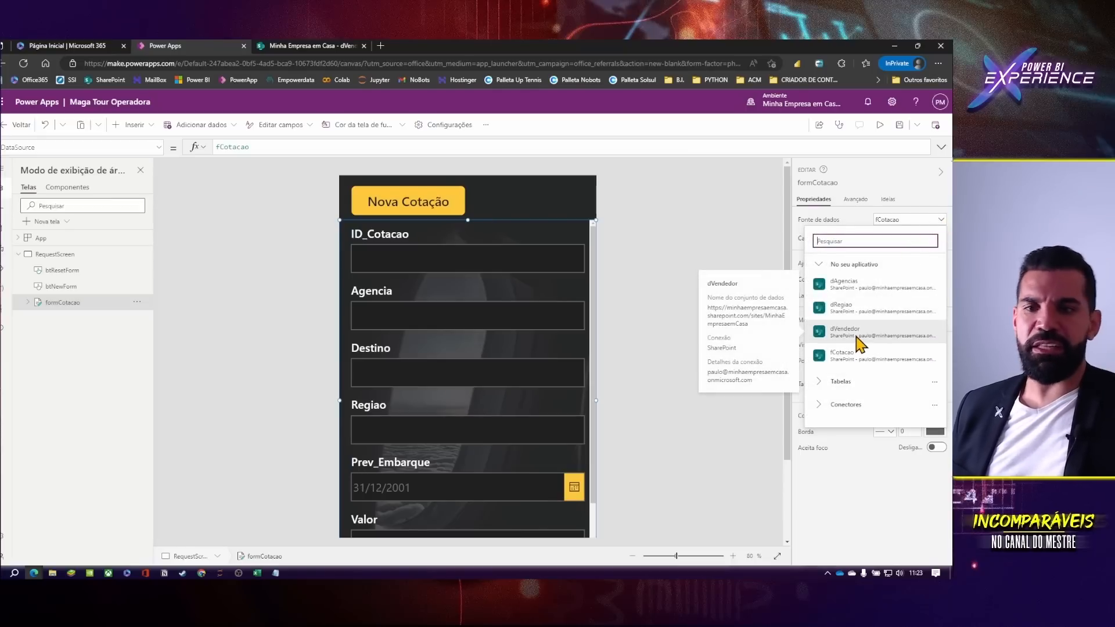
pyautogui.click(720, 223)
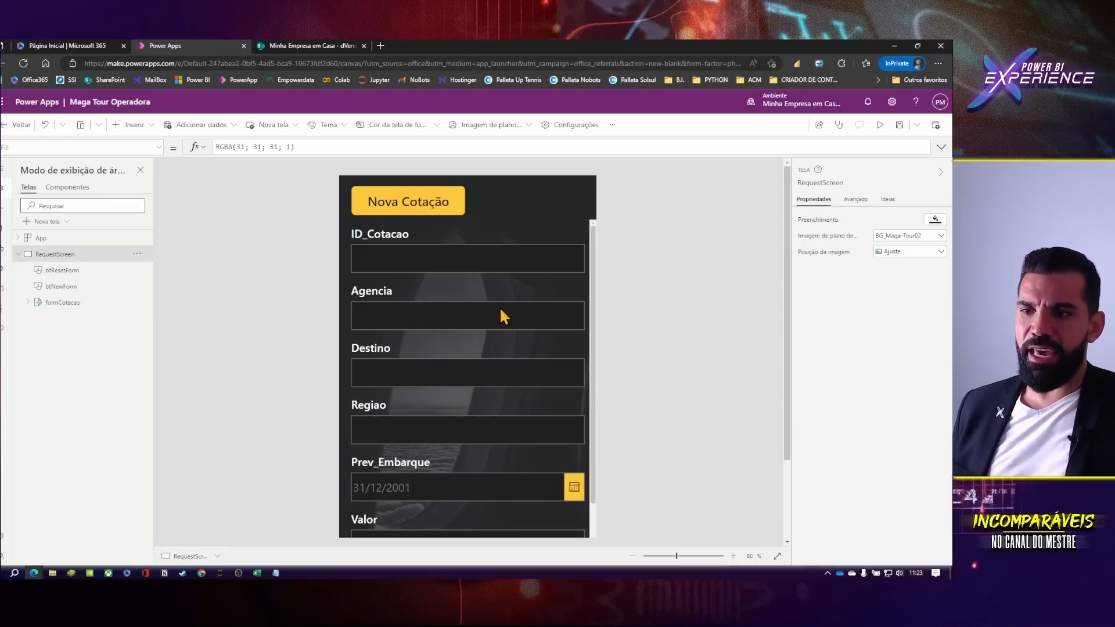
# - Select the Representante card at the end of formCotacao
pyautogui.click(594, 277)
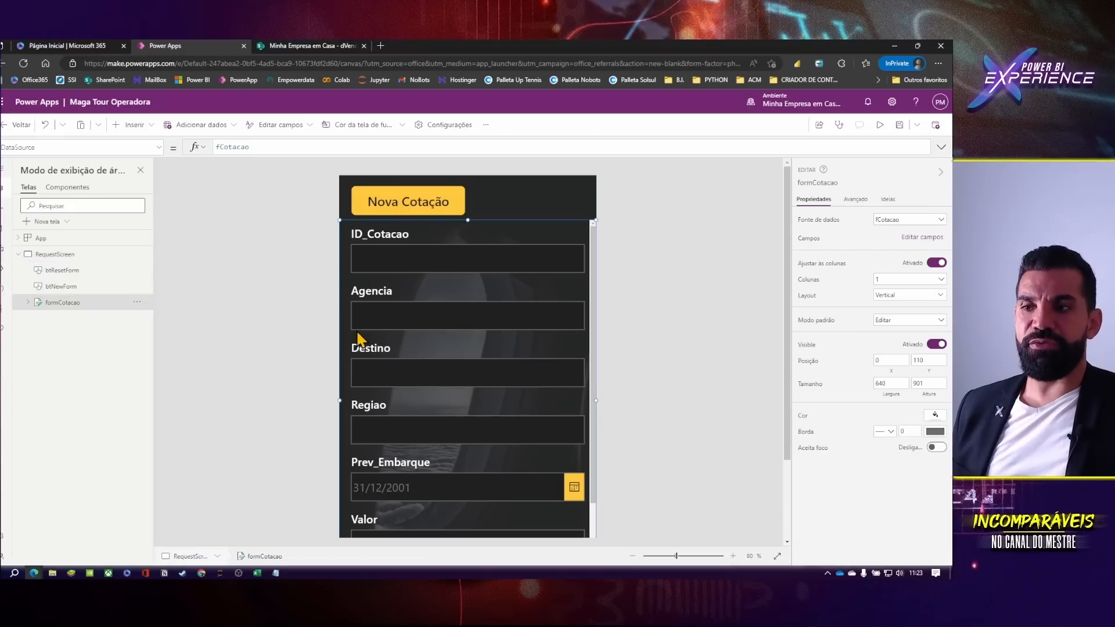
pyautogui.scroll(-5, 411, 324)
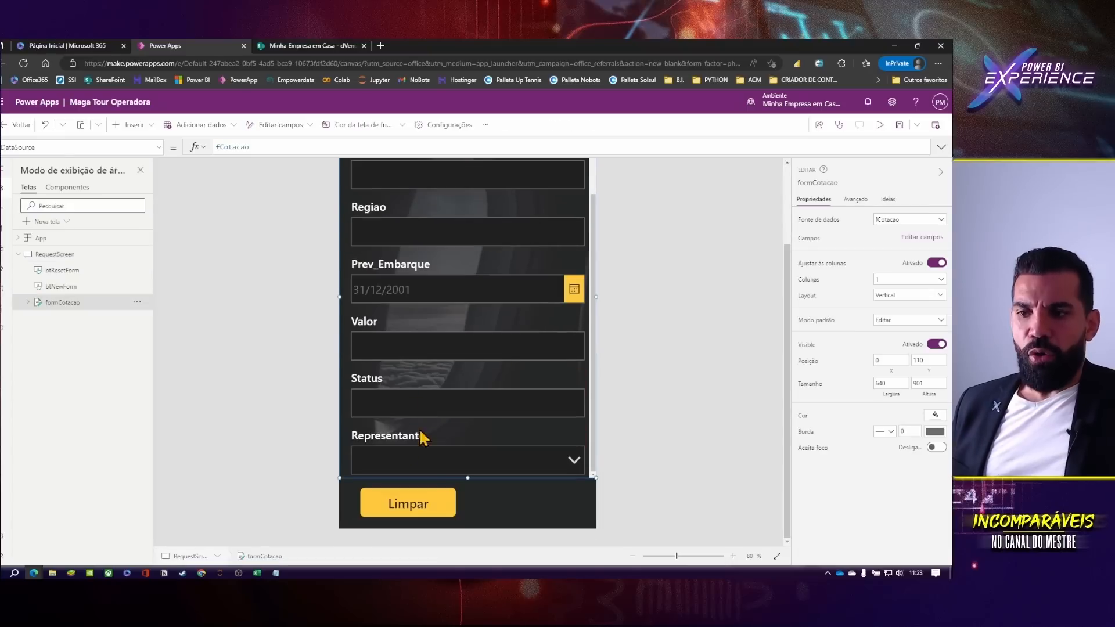
pyautogui.click(480, 434)
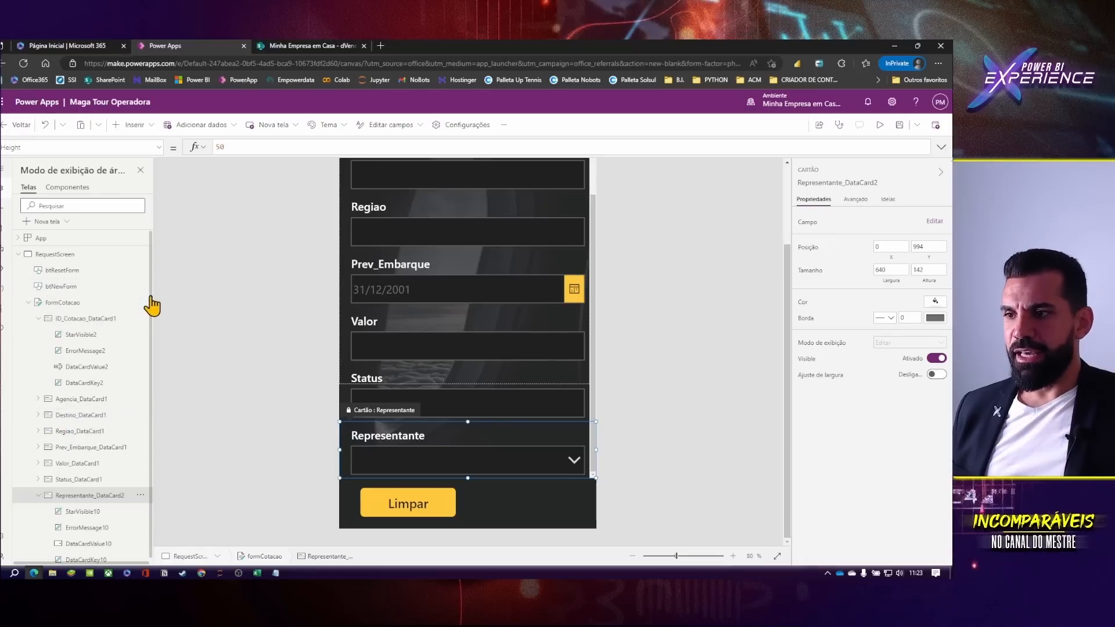
# - Examine how formCotacao is divided into data cards, including the label and value controls inside the ID_Cotacao card
pyautogui.moveTo(155, 297); pyautogui.dragTo(187, 296)
pyautogui.hotkey('ctrl', '+')
pyautogui.hotkey('ctrl', '+')
pyautogui.hotkey('ctrl', '+')
pyautogui.hotkey('ctrl', '+')
pyautogui.scroll(-3, 168, 372)
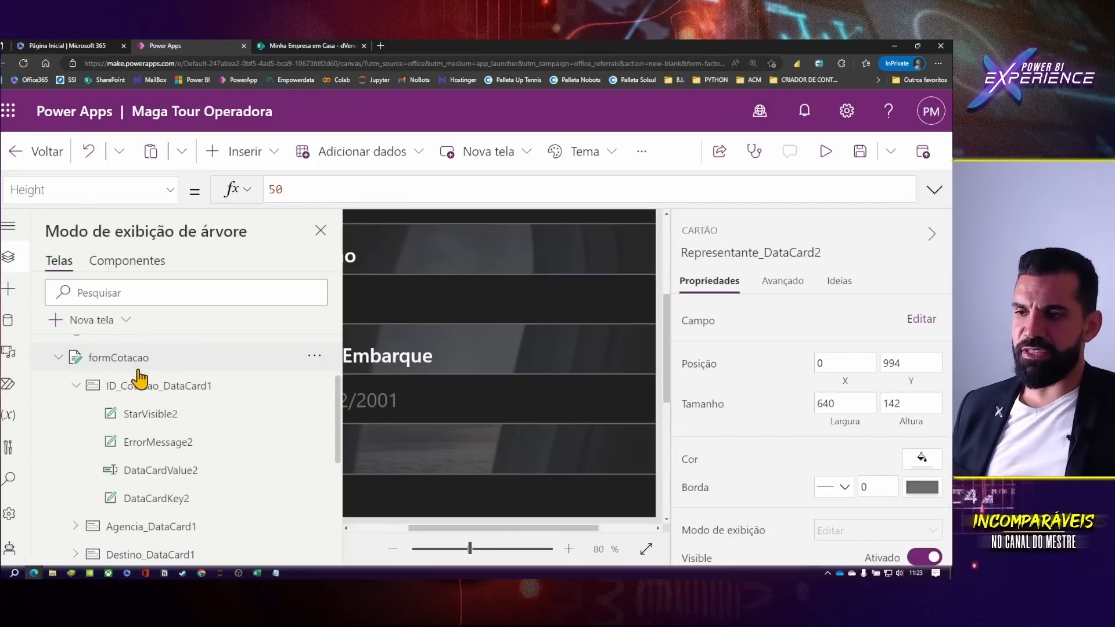
pyautogui.click(131, 361)
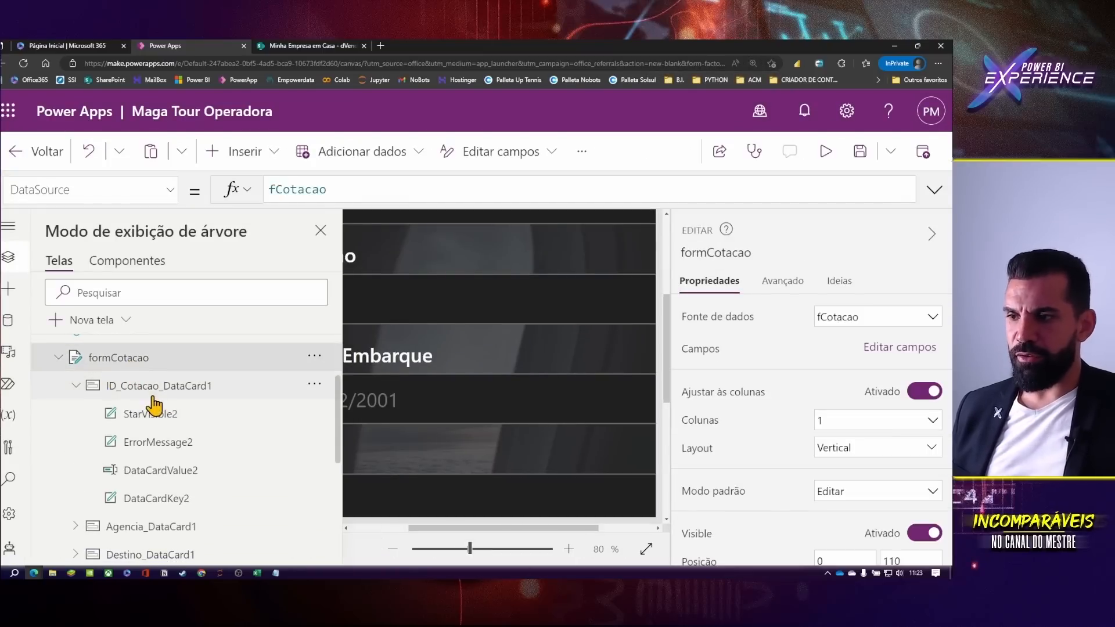
pyautogui.click(76, 385)
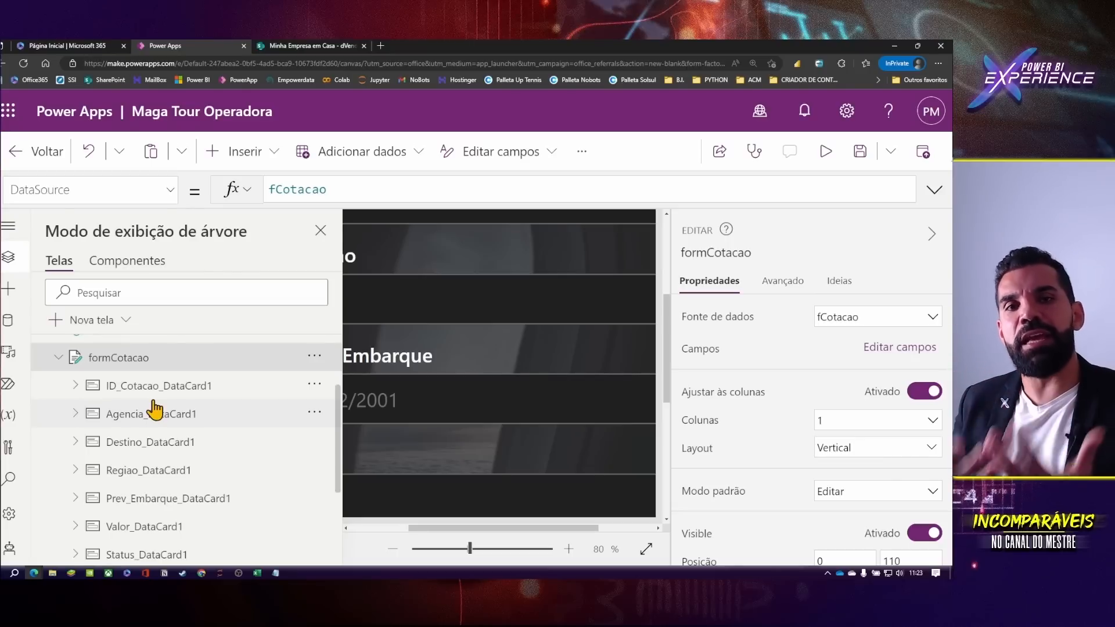
pyautogui.click(127, 387)
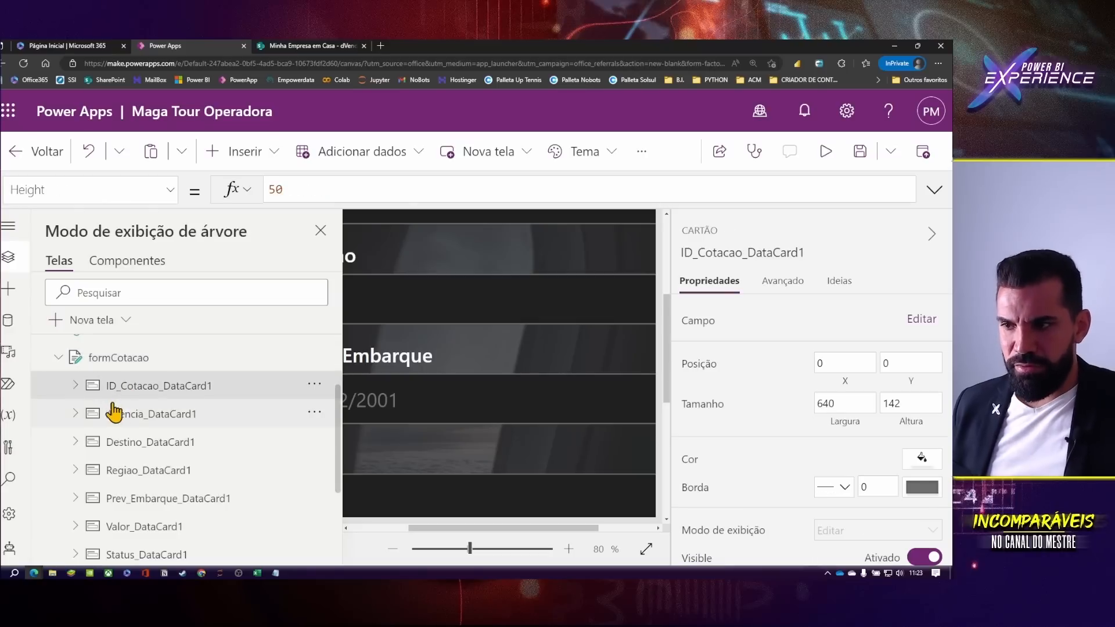
pyautogui.click(74, 387)
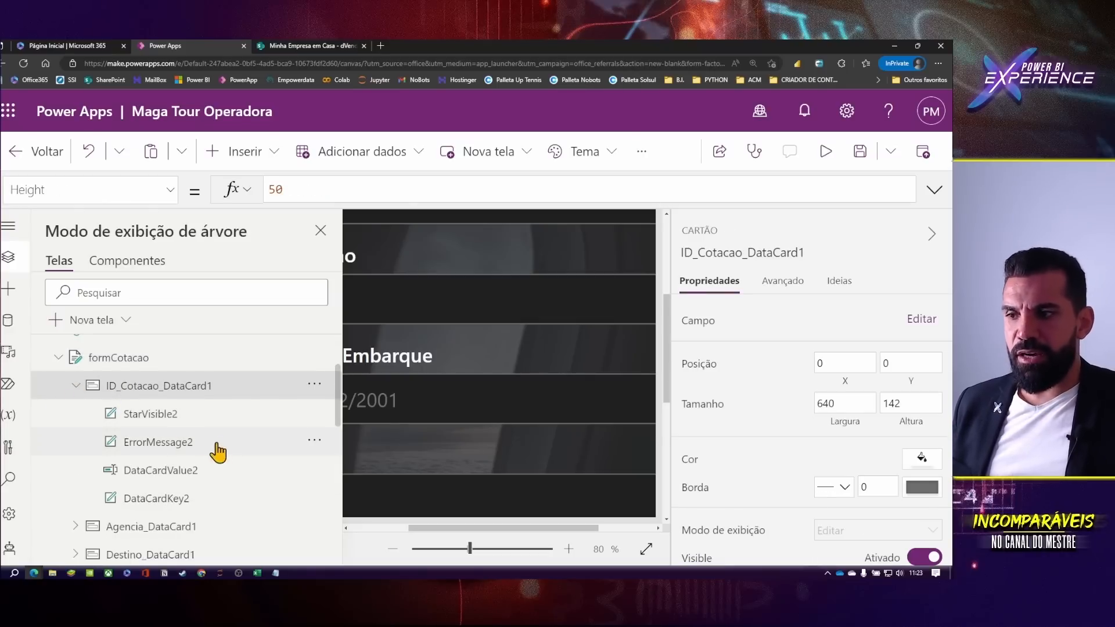
pyautogui.click(149, 497)
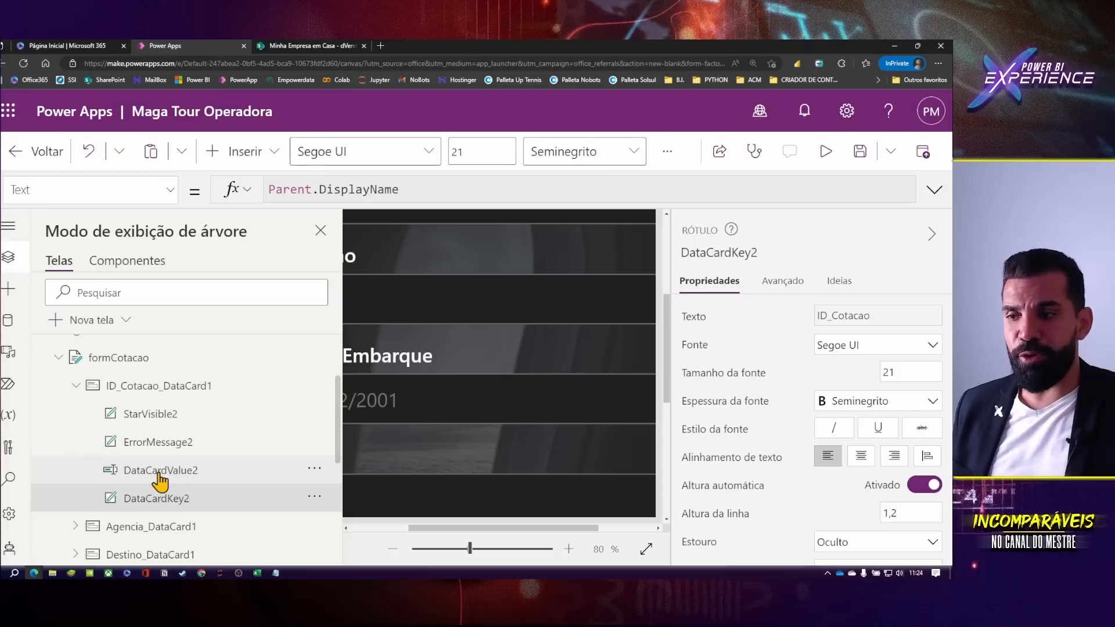
pyautogui.click(155, 471)
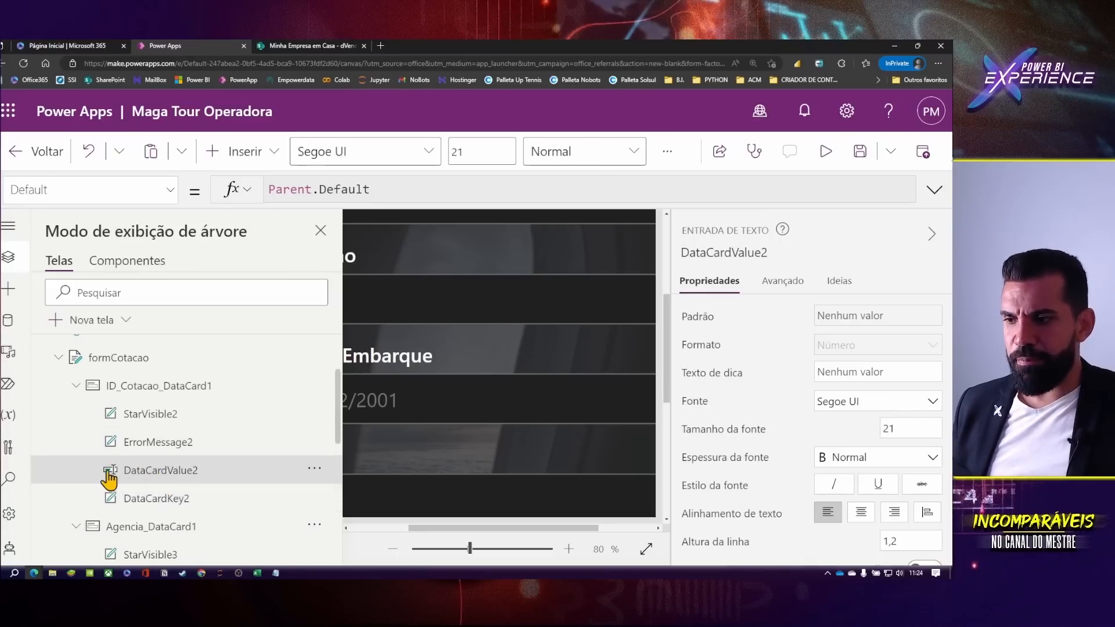
# - Examine the value input controls inside the Agencia and Destino cards
pyautogui.click(75, 525)
pyautogui.click(145, 515)
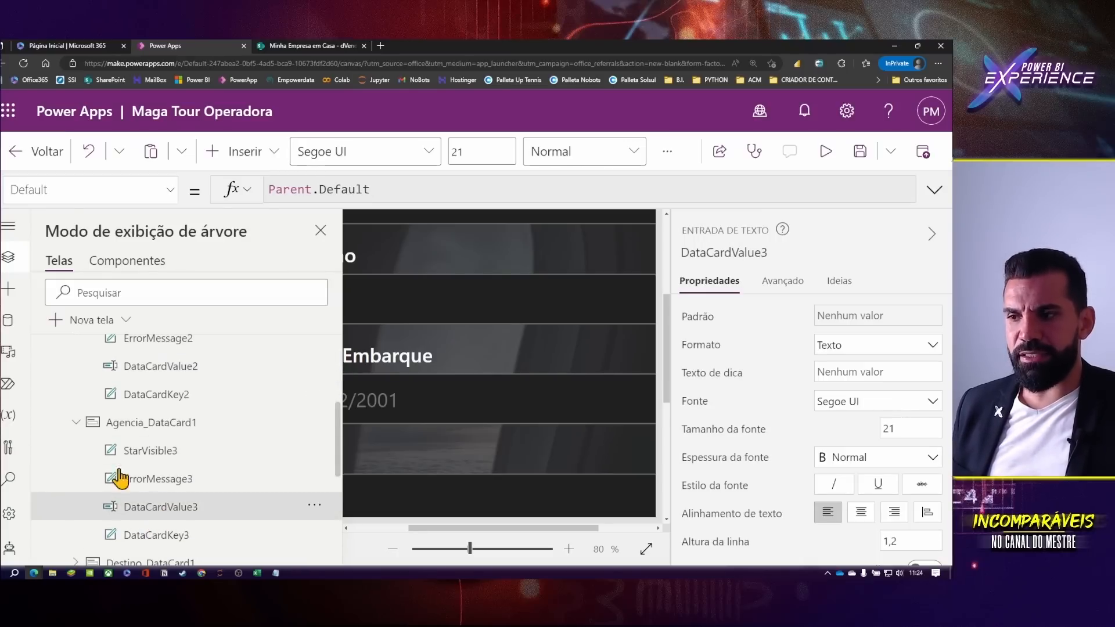
pyautogui.scroll(-1, 116, 420)
pyautogui.scroll(-1, 116, 422)
pyautogui.click(75, 423)
pyautogui.scroll(-2, 167, 467)
pyautogui.click(156, 407)
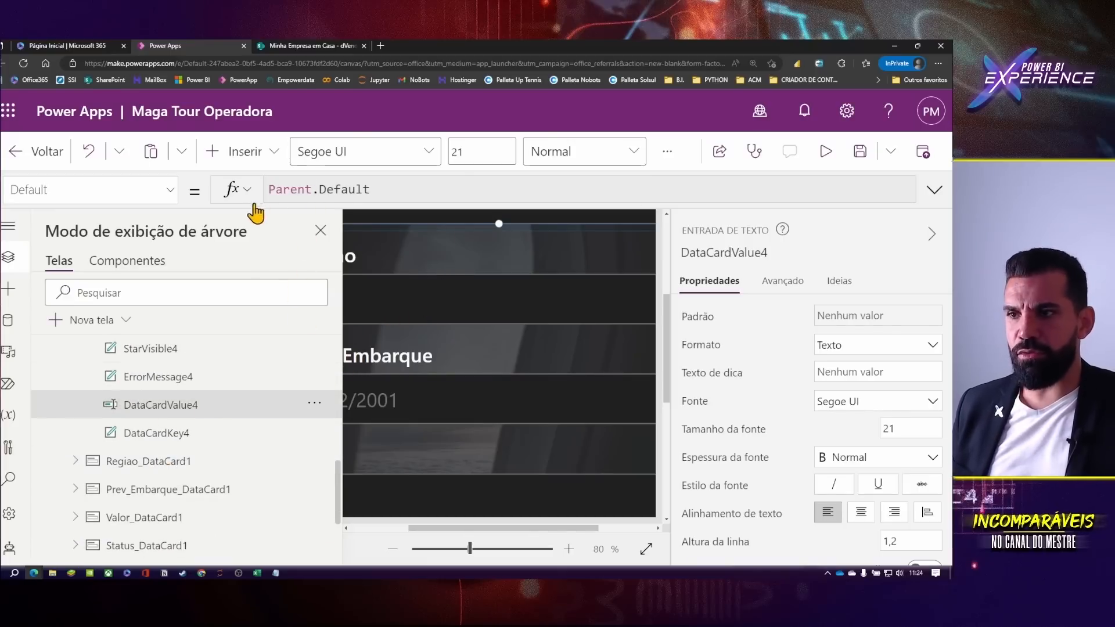
# - Inspect the Agencia card's value, error message and required-star controls, and the card itself
pyautogui.hotkey('ctrl', '-')
pyautogui.hotkey('ctrl', '-')
pyautogui.hotkey('ctrl', '-')
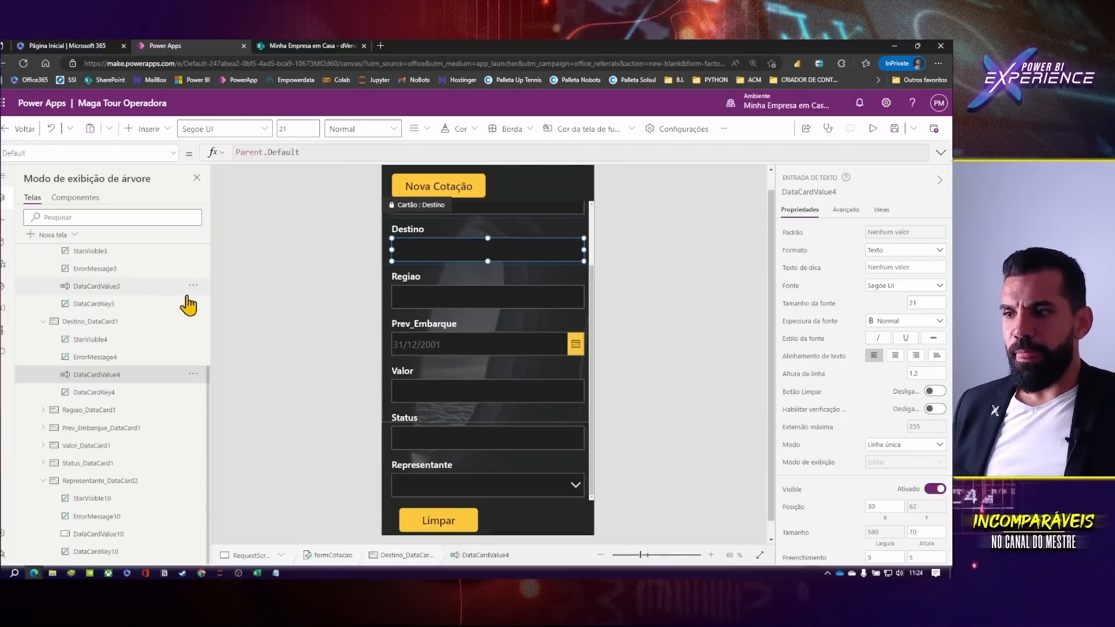
pyautogui.click(96, 287)
pyautogui.scroll(2, 491, 313)
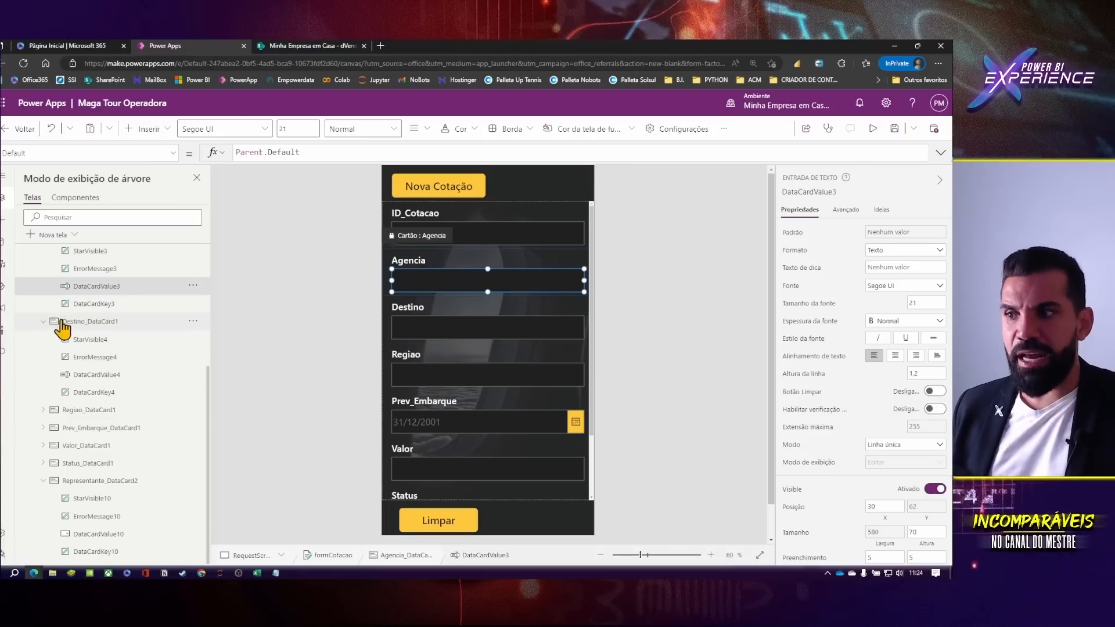
pyautogui.click(96, 269)
pyautogui.click(98, 254)
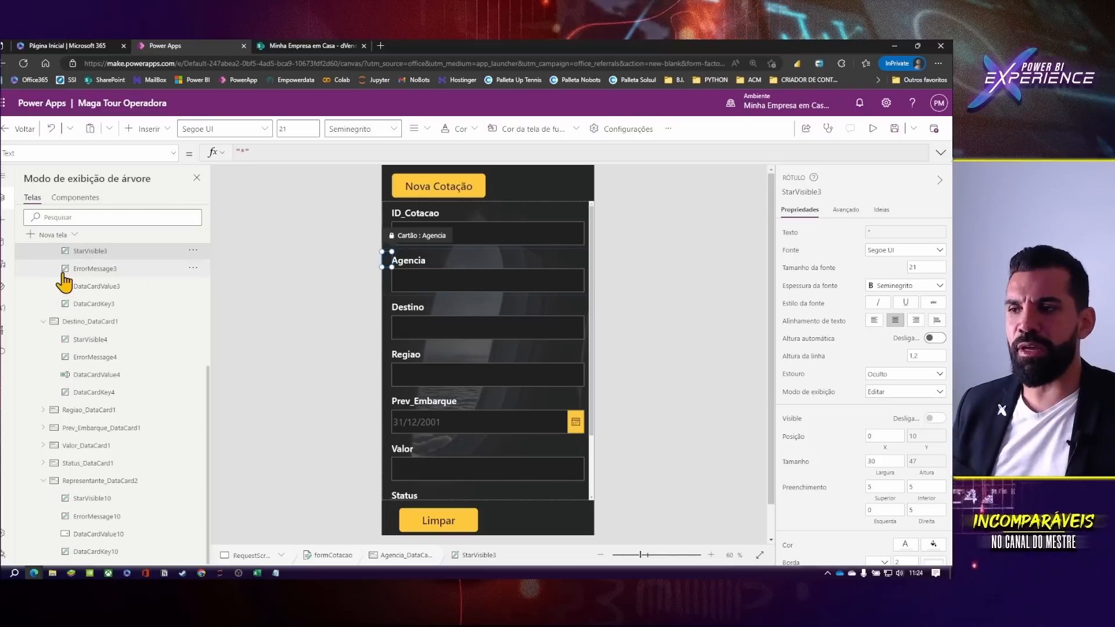
pyautogui.scroll(3, 63, 273)
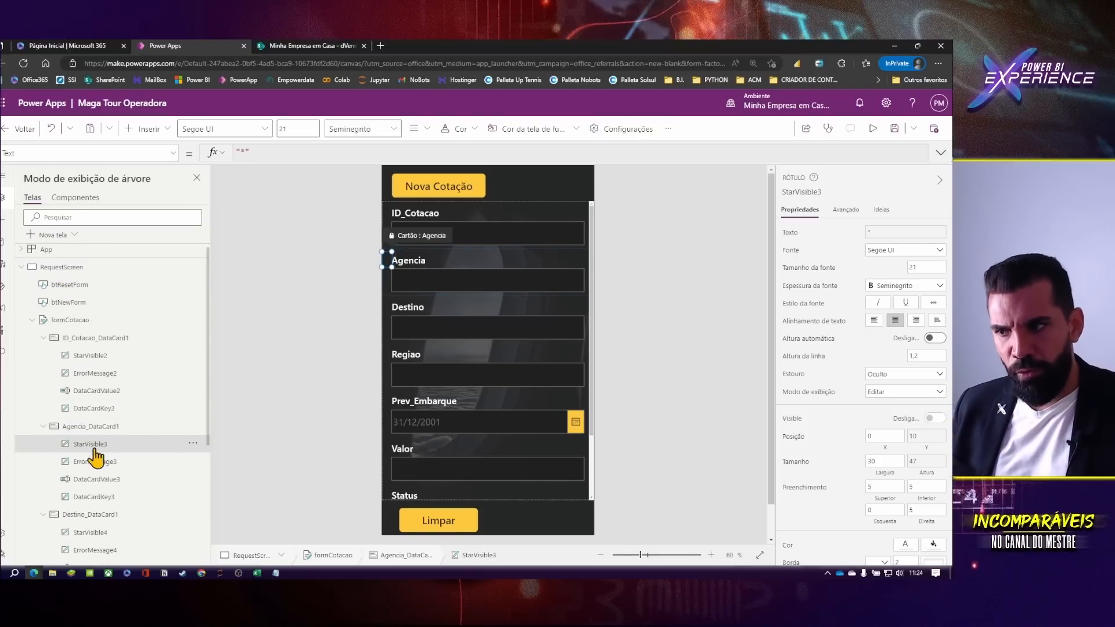
pyautogui.click(74, 428)
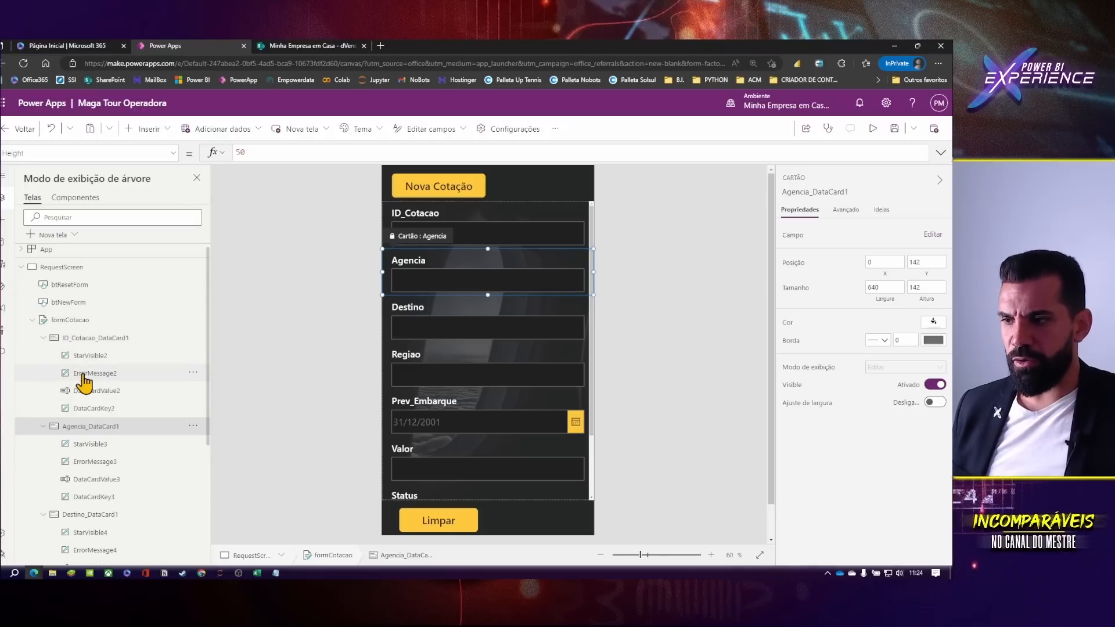
# - Select the dropdown control inside the Representante card
pyautogui.scroll(-3, 90, 386)
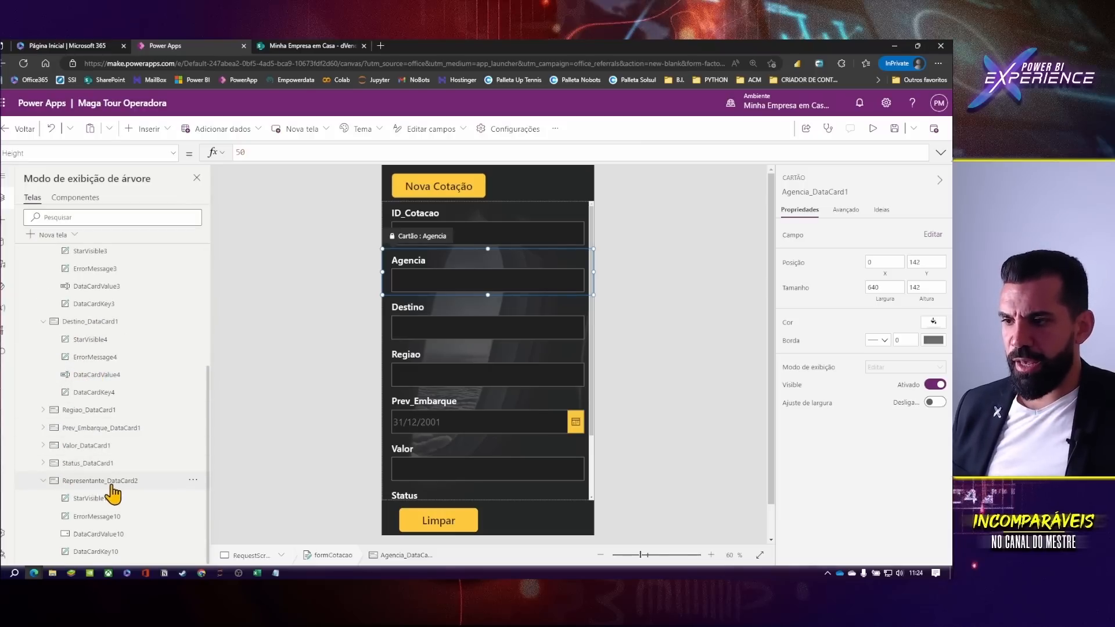
pyautogui.click(99, 534)
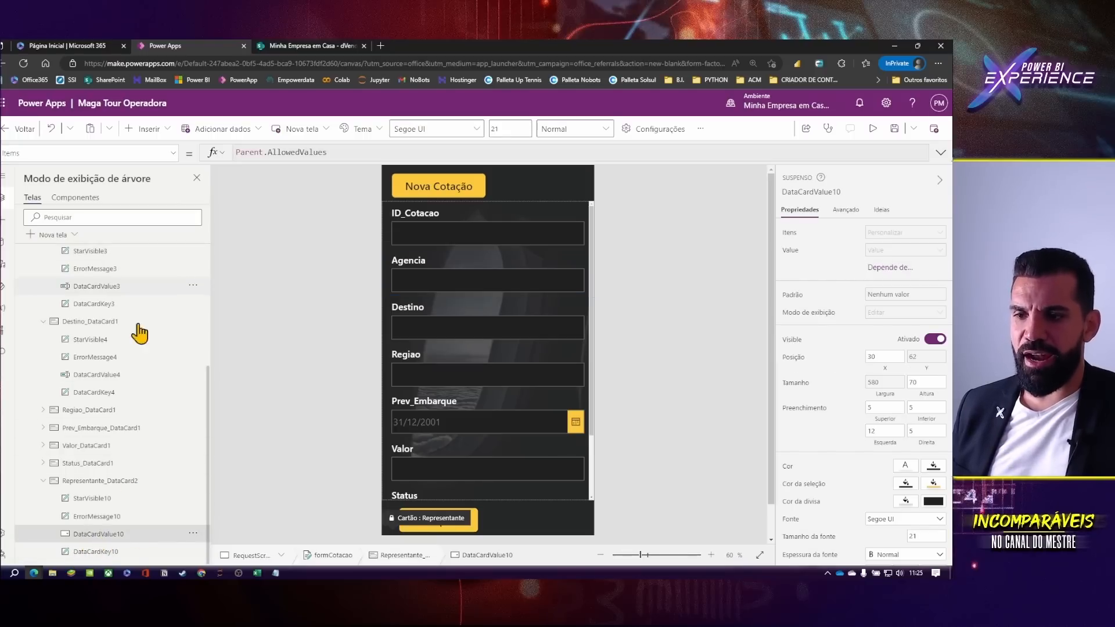
pyautogui.scroll(-3, 510, 435)
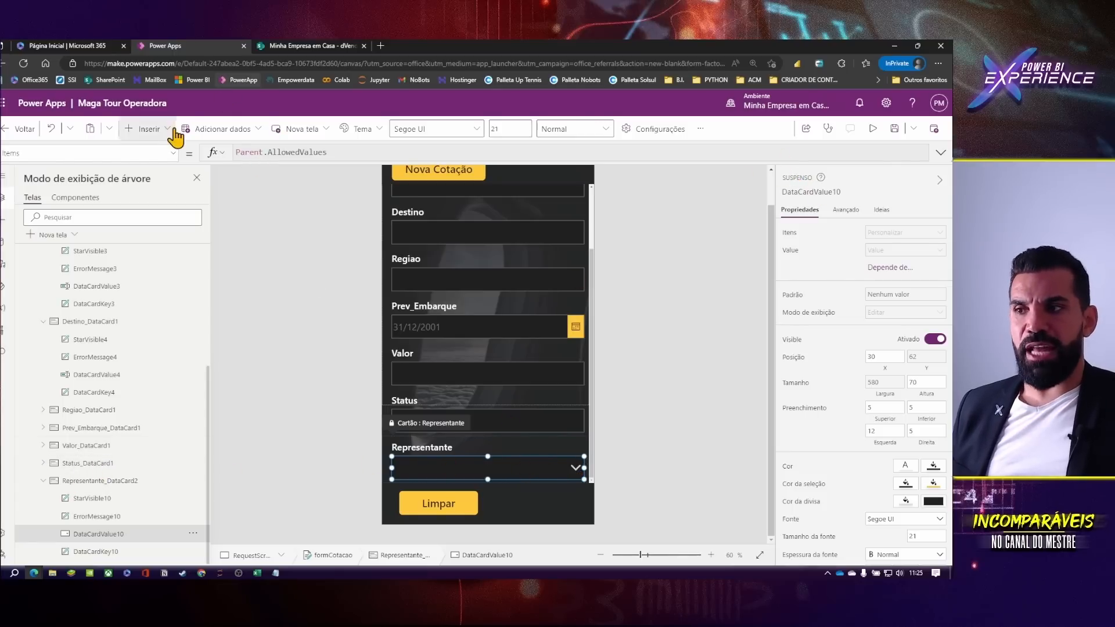
# - Insert an extra Suspenso dropdown into the Representante card, unlocking the card, and place it over the existing field at Y 25
pyautogui.click(148, 130)
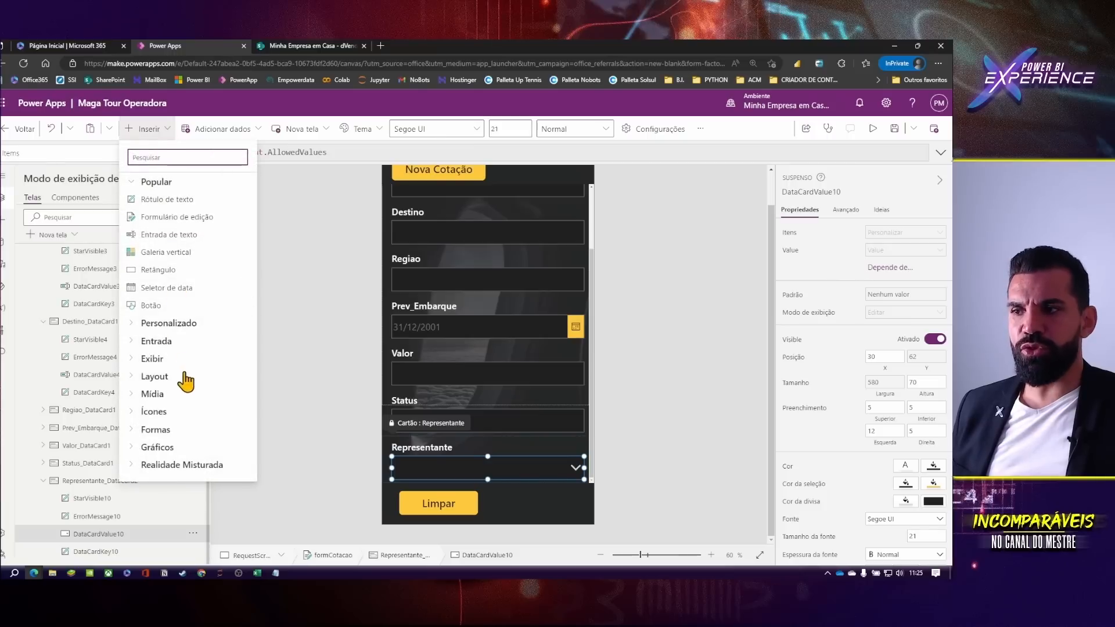
pyautogui.write('sus')
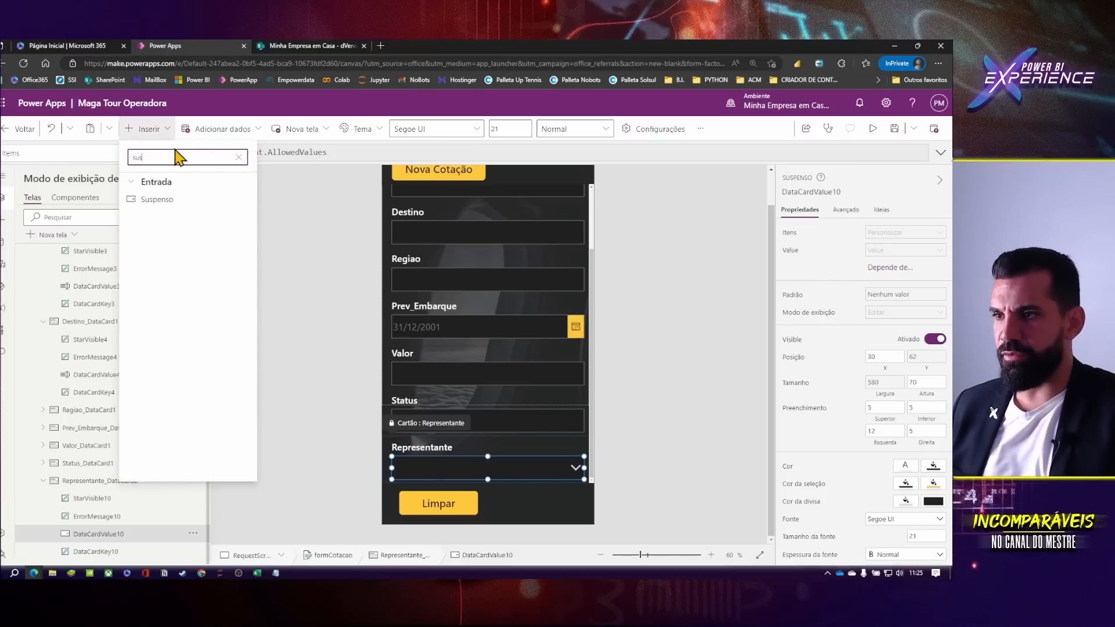
pyautogui.click(174, 218)
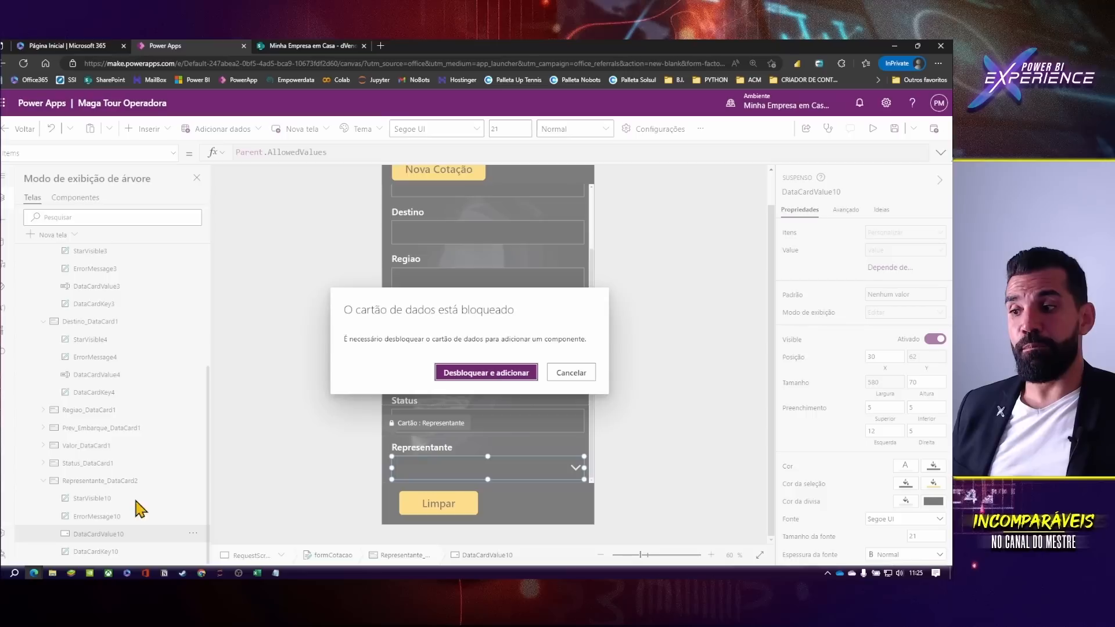
pyautogui.click(493, 374)
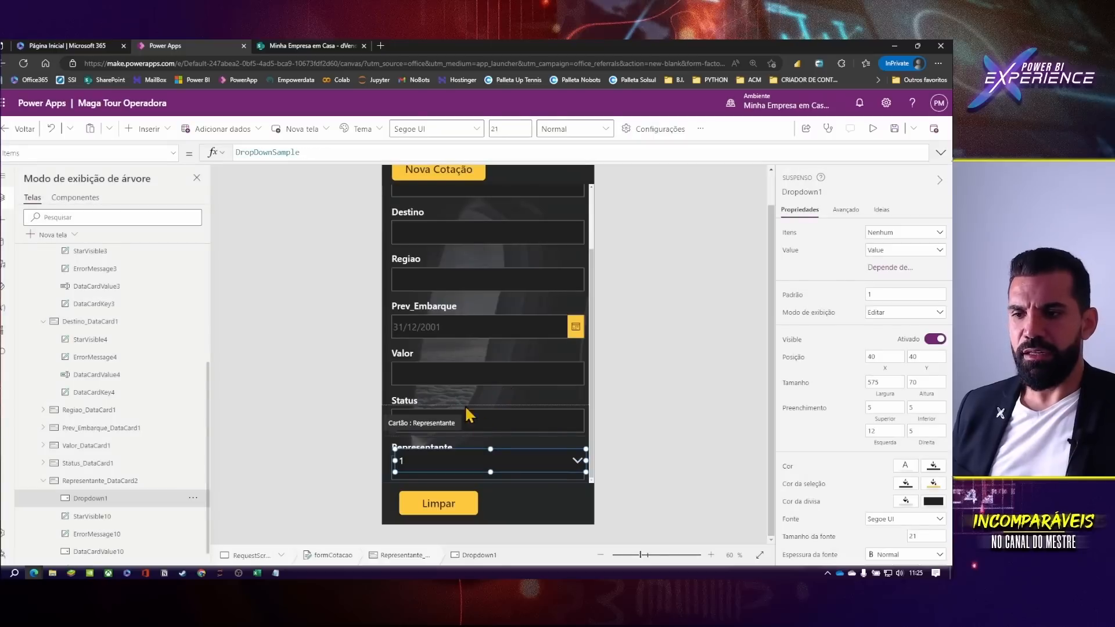
pyautogui.moveTo(485, 470); pyautogui.dragTo(484, 464)
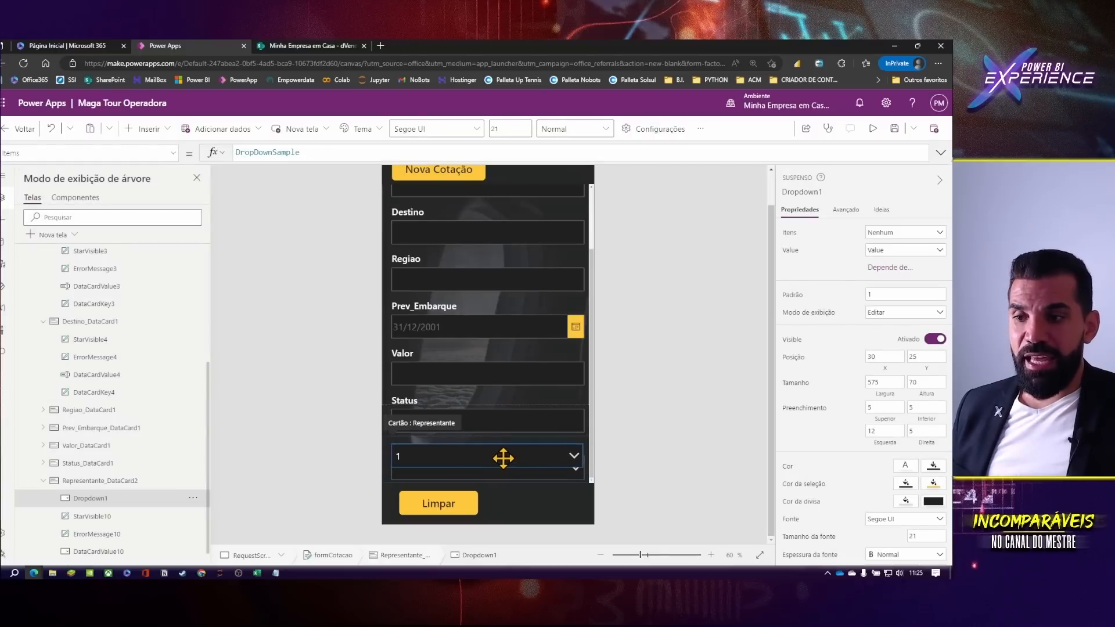
# - Compare the extra dropdown with the card's original dropdown and delete the extra one
pyautogui.click(93, 481)
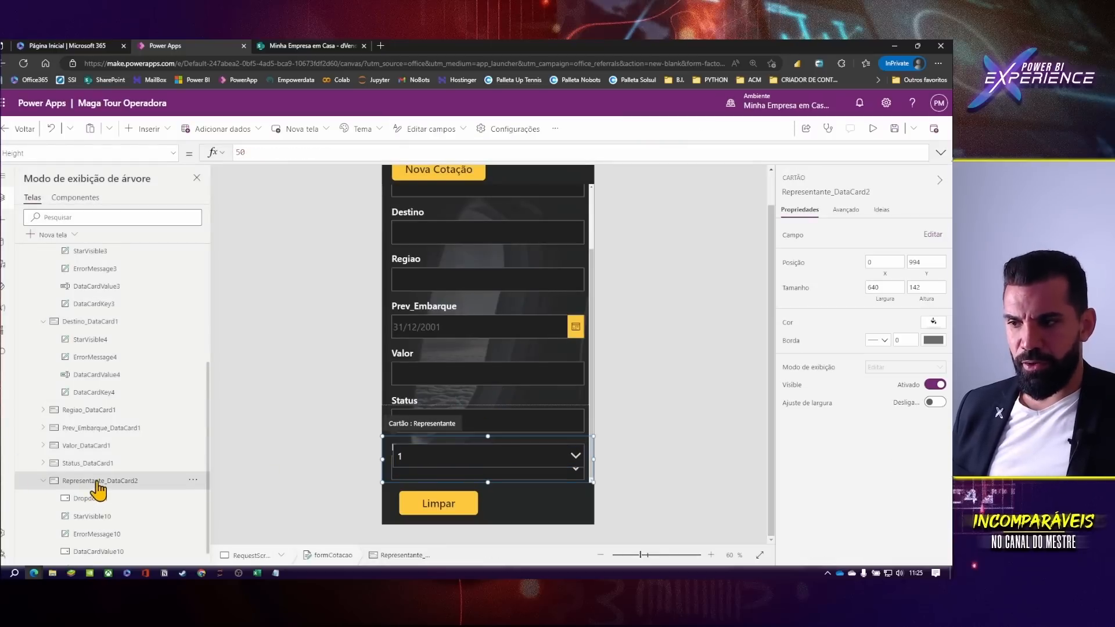
pyautogui.click(90, 481)
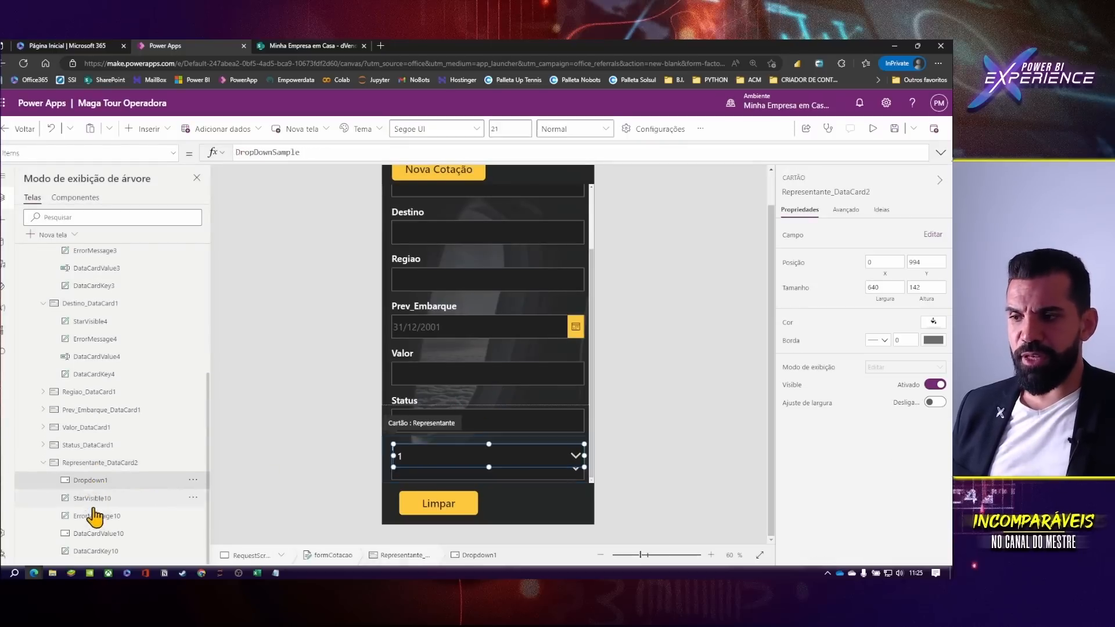
pyautogui.click(97, 534)
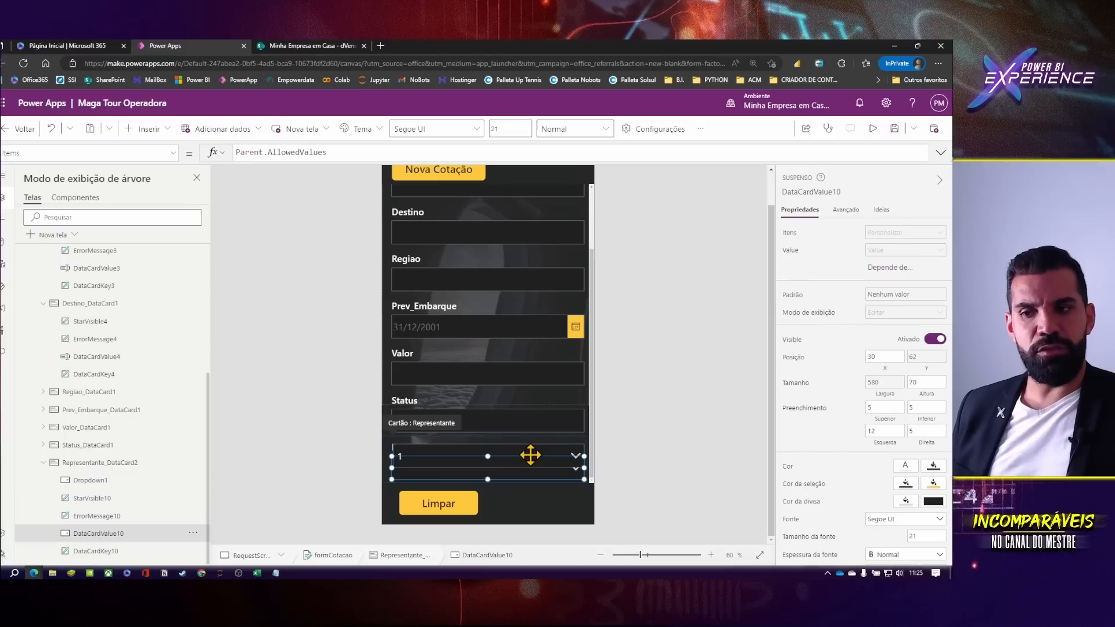
pyautogui.click(90, 482)
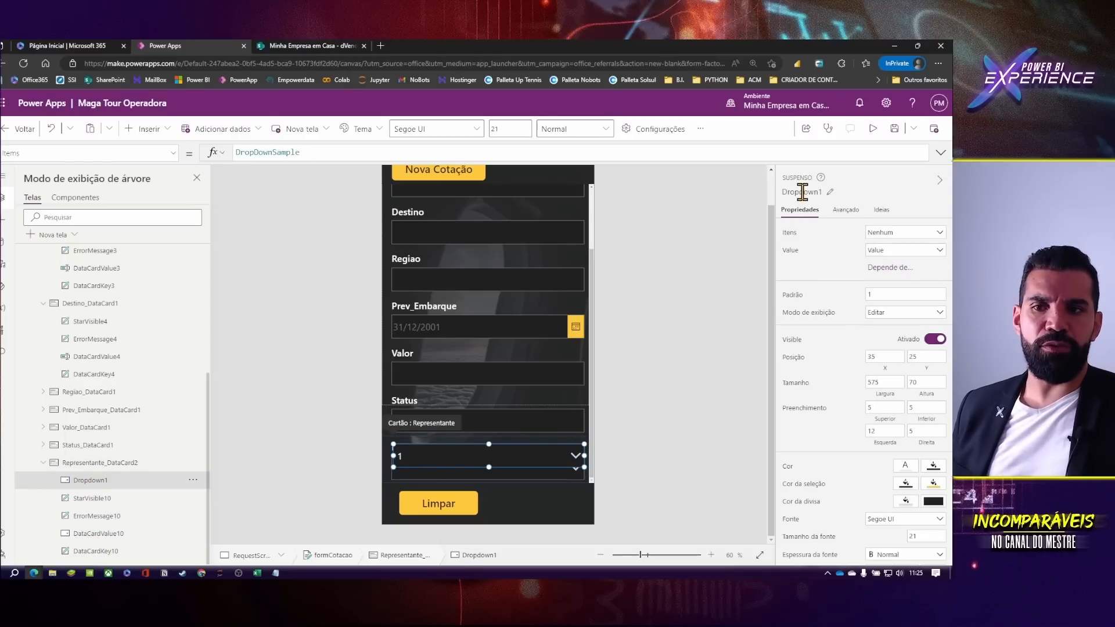
pyautogui.press('Delete')
# - Select the Representante card's original dropdown, check its editable control name without changing it, and reselect the card
pyautogui.click(477, 467)
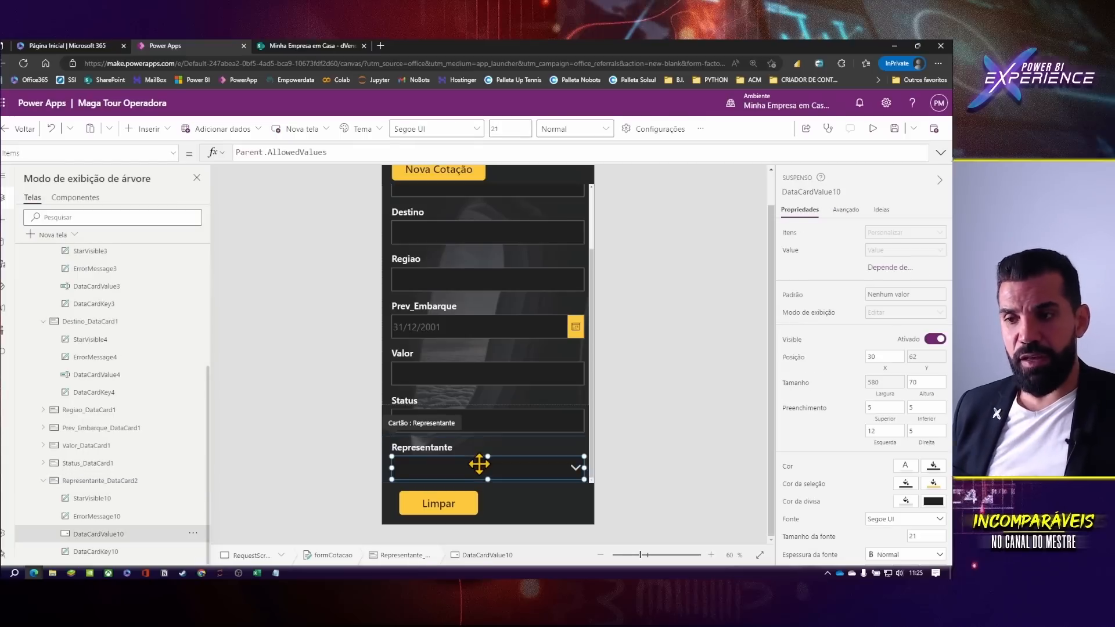
pyautogui.click(821, 193)
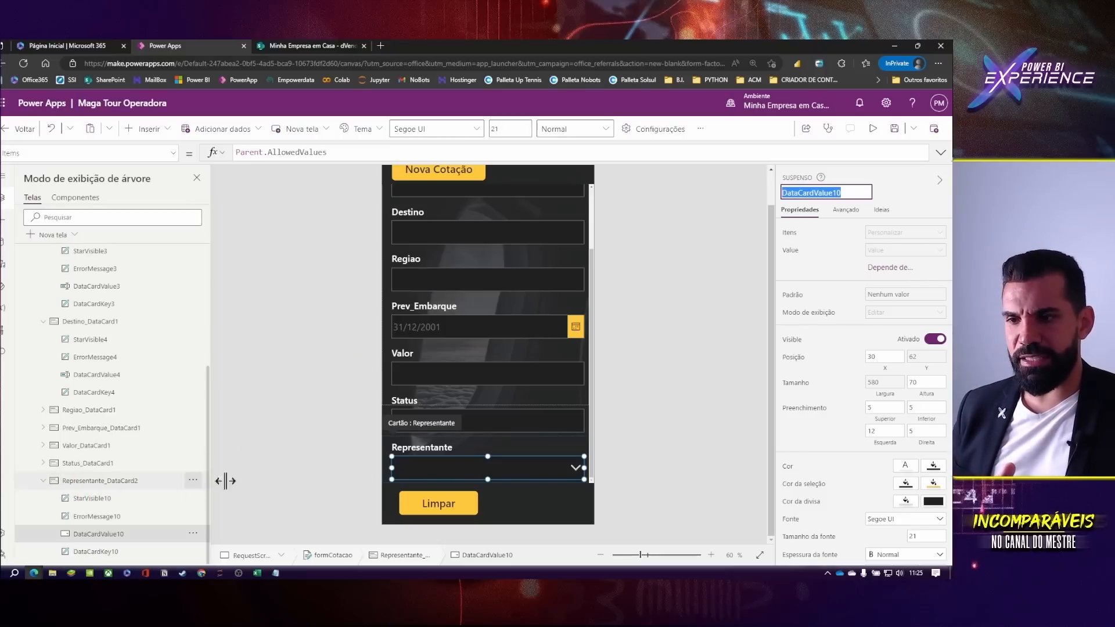
pyautogui.click(668, 444)
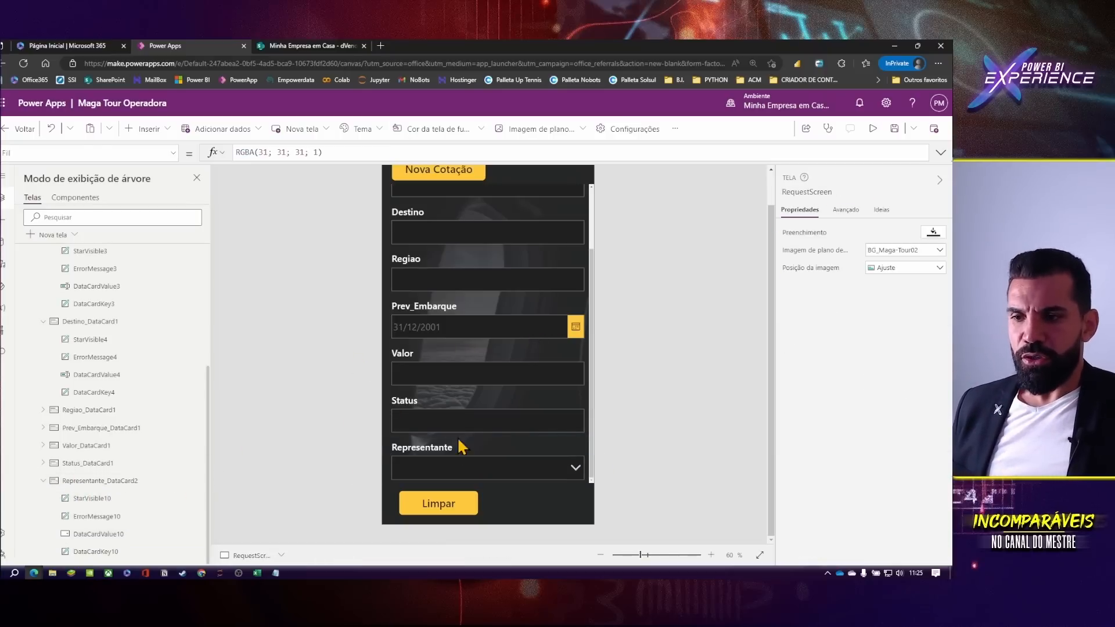
pyautogui.click(568, 455)
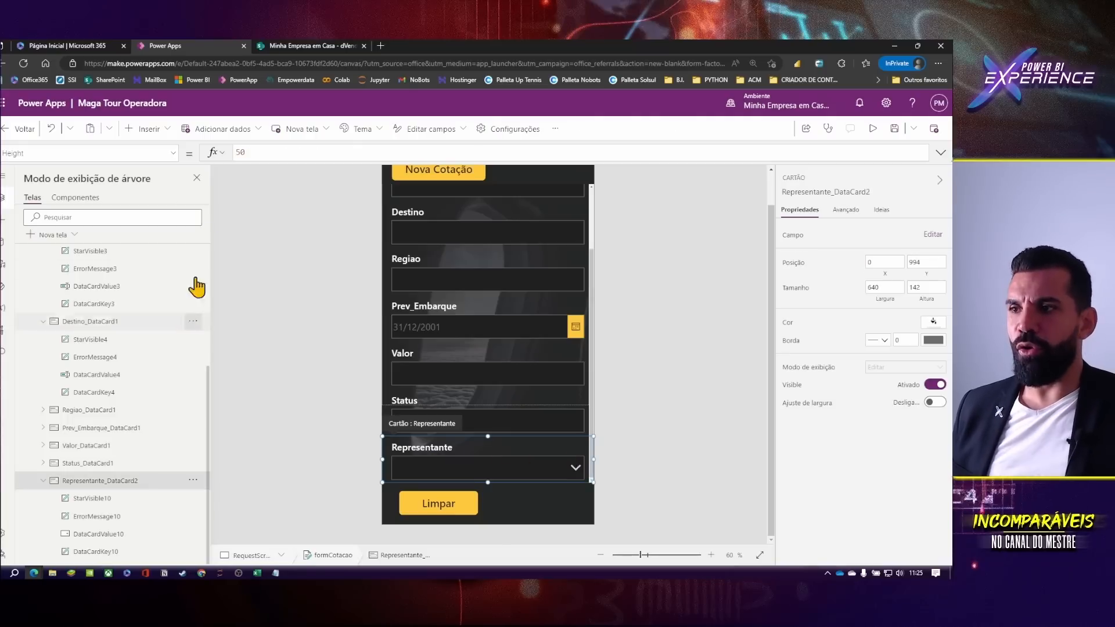
# - Switch to SharePoint and open the fCotacao list to view its columns
pyautogui.click(323, 46)
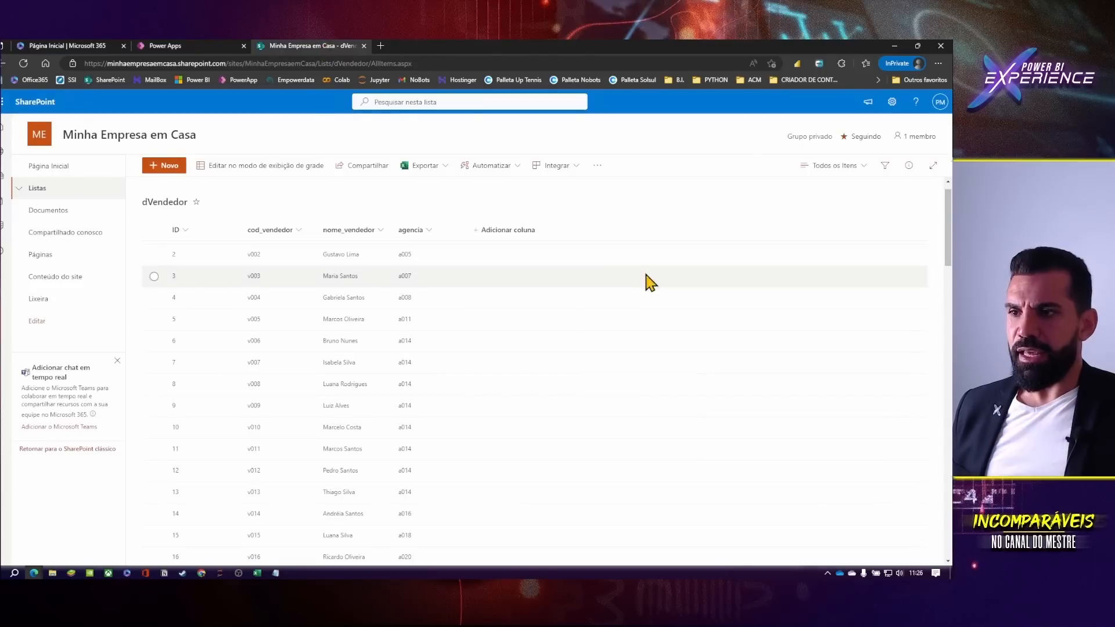
pyautogui.click(19, 189)
pyautogui.click(57, 277)
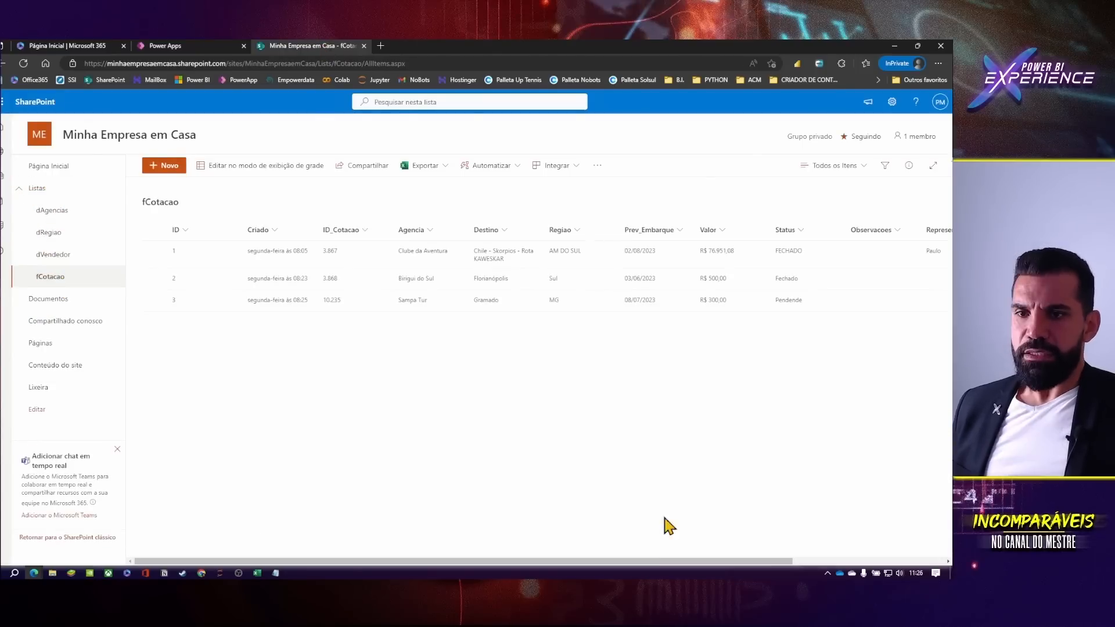
# - Check the remaining fCotacao columns, switch back to Power Apps, and rename the Representante card as cardRepresentante
pyautogui.moveTo(574, 560); pyautogui.dragTo(727, 559)
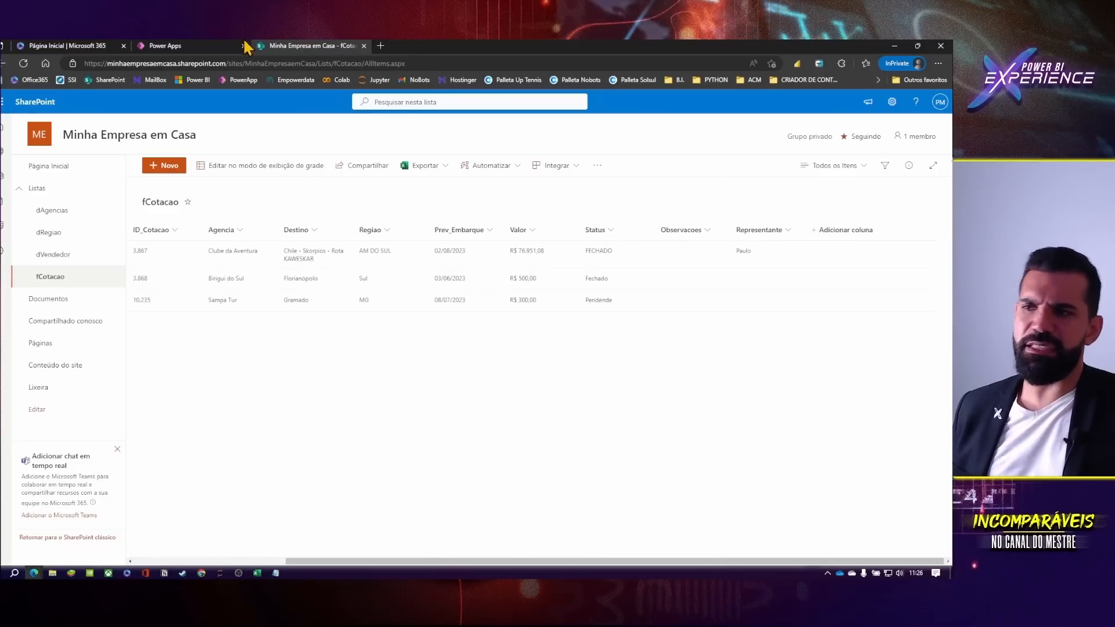
pyautogui.click(176, 47)
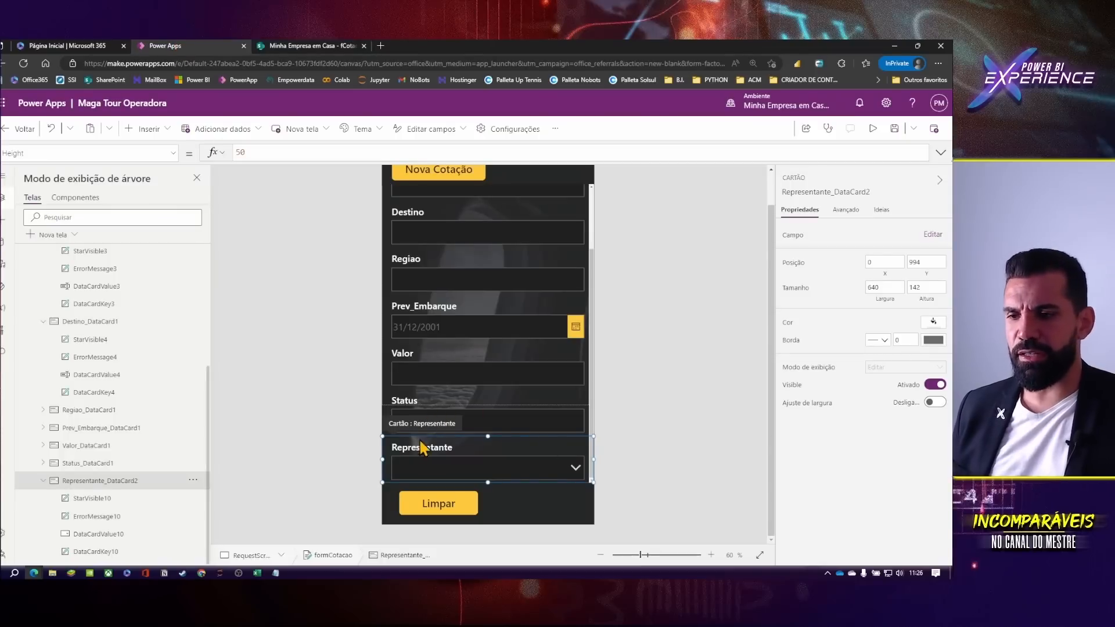
pyautogui.click(192, 480)
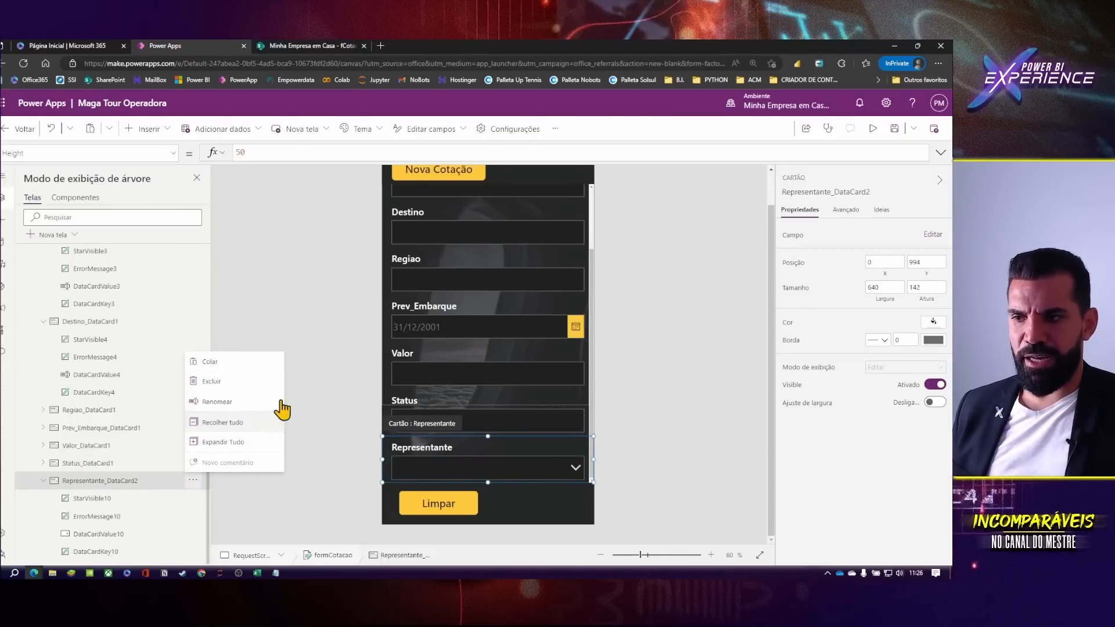
pyautogui.click(360, 492)
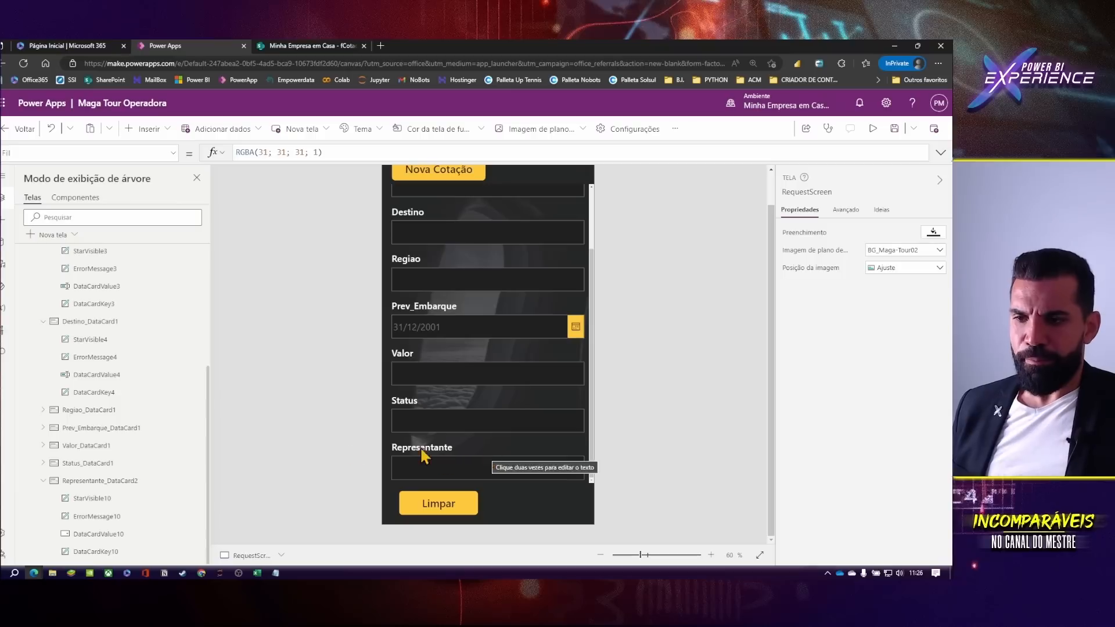
pyautogui.click(88, 483)
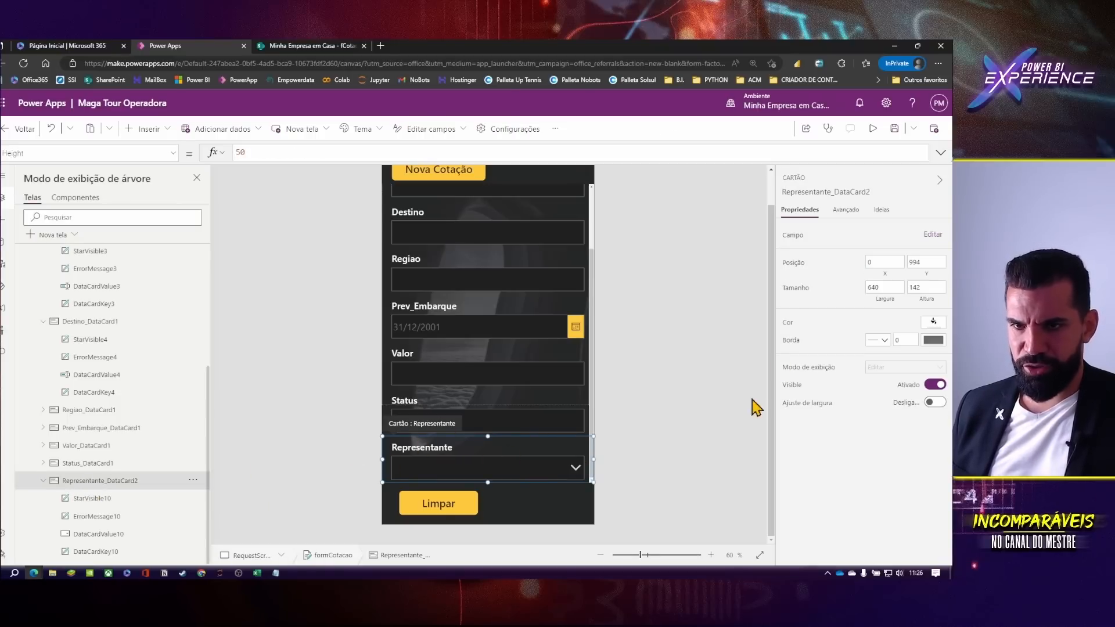
pyautogui.click(824, 193)
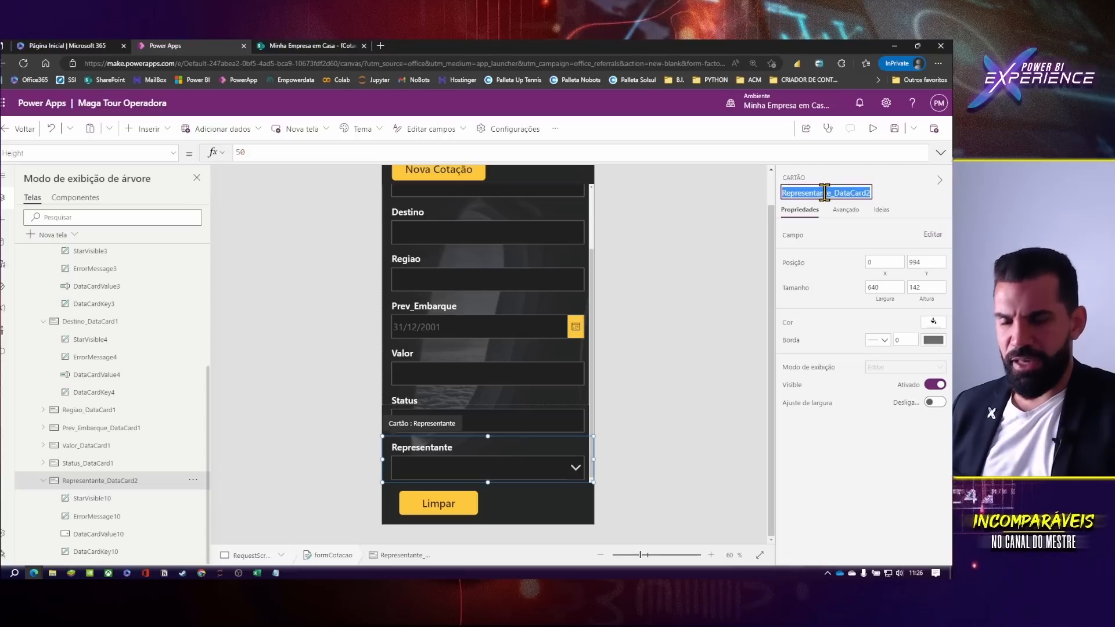
pyautogui.write('card')
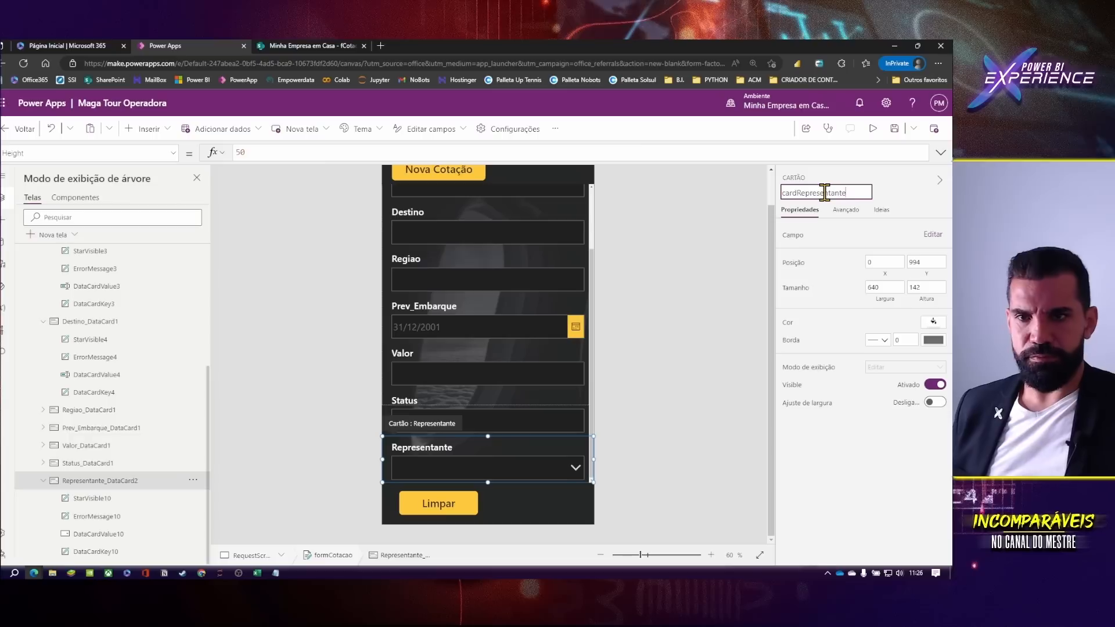
pyautogui.write('Representante')
pyautogui.press('Return')
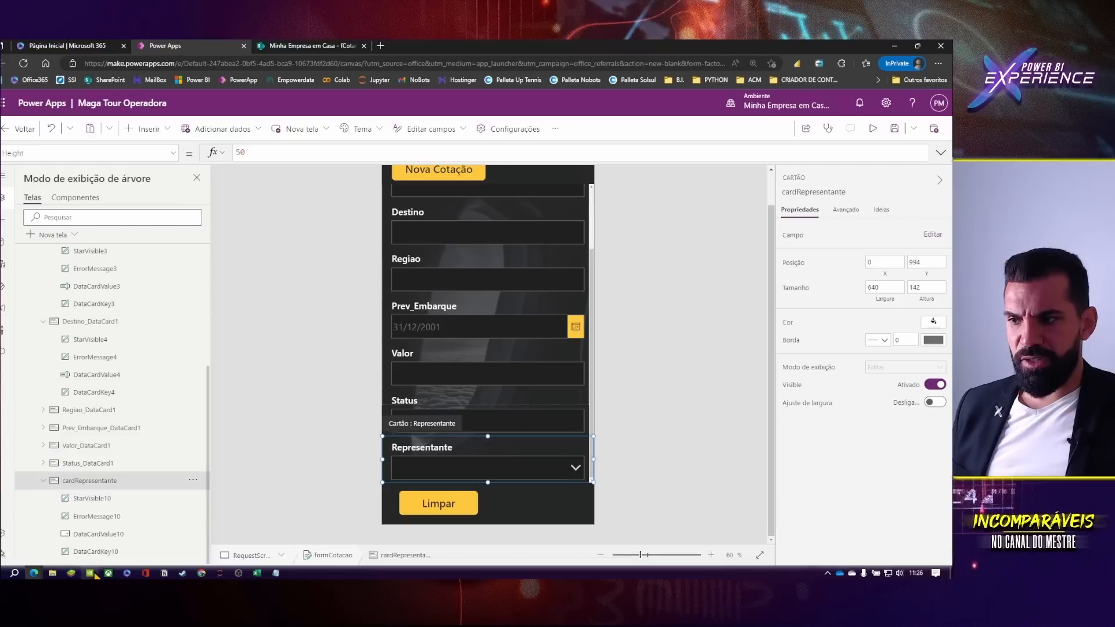
# - Rename the Representante card's dropdown control as ddRepresentante and collapse the card in the tree
pyautogui.click(92, 534)
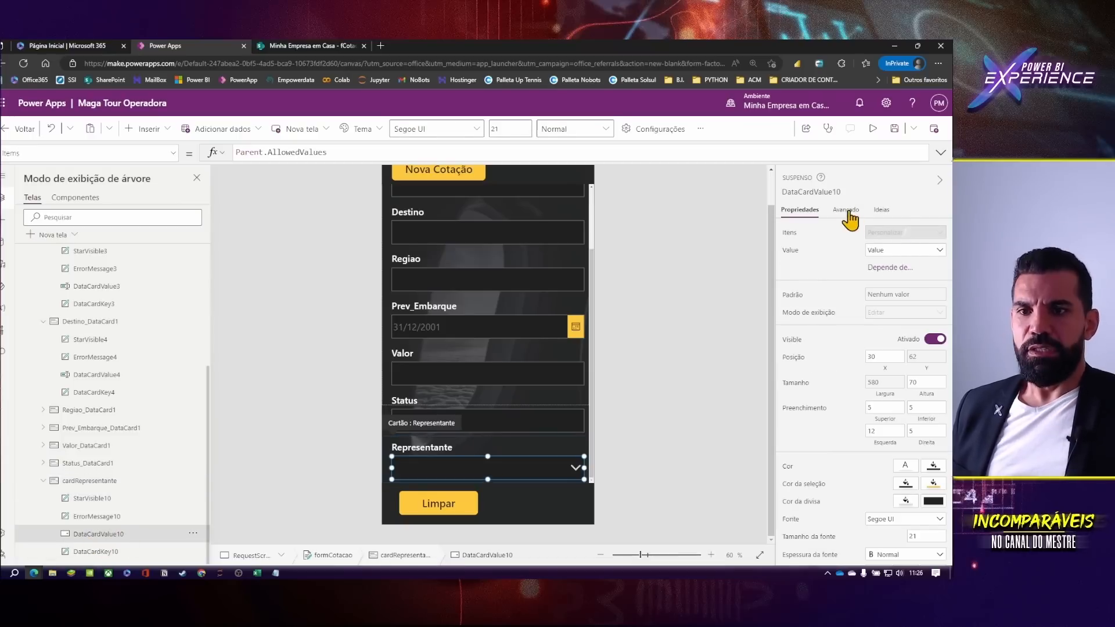
pyautogui.click(810, 193)
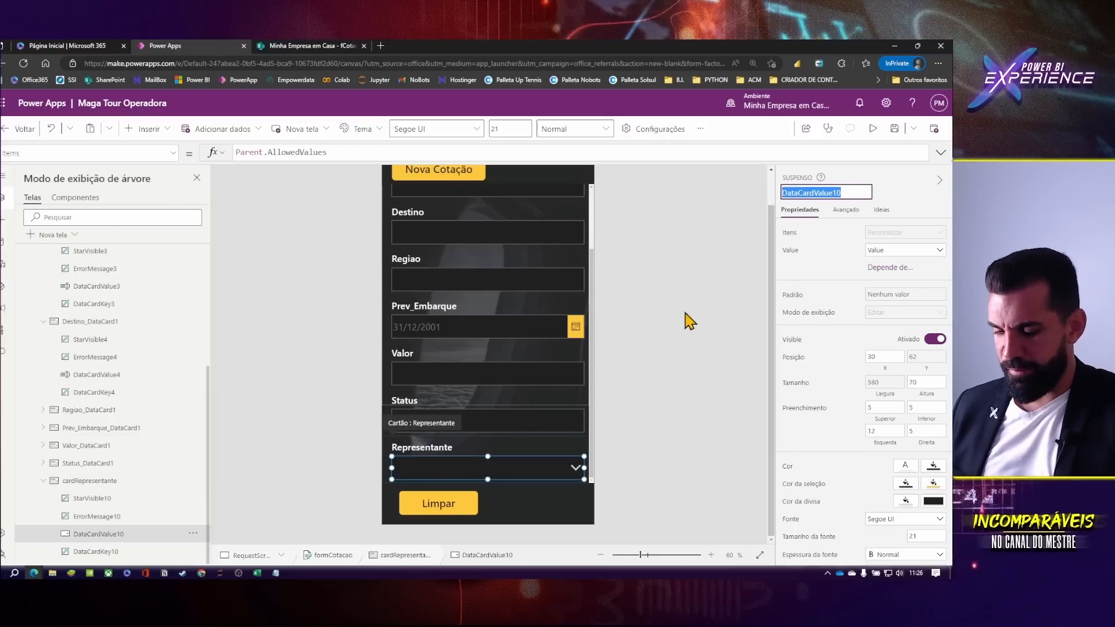
pyautogui.write('ddRepres')
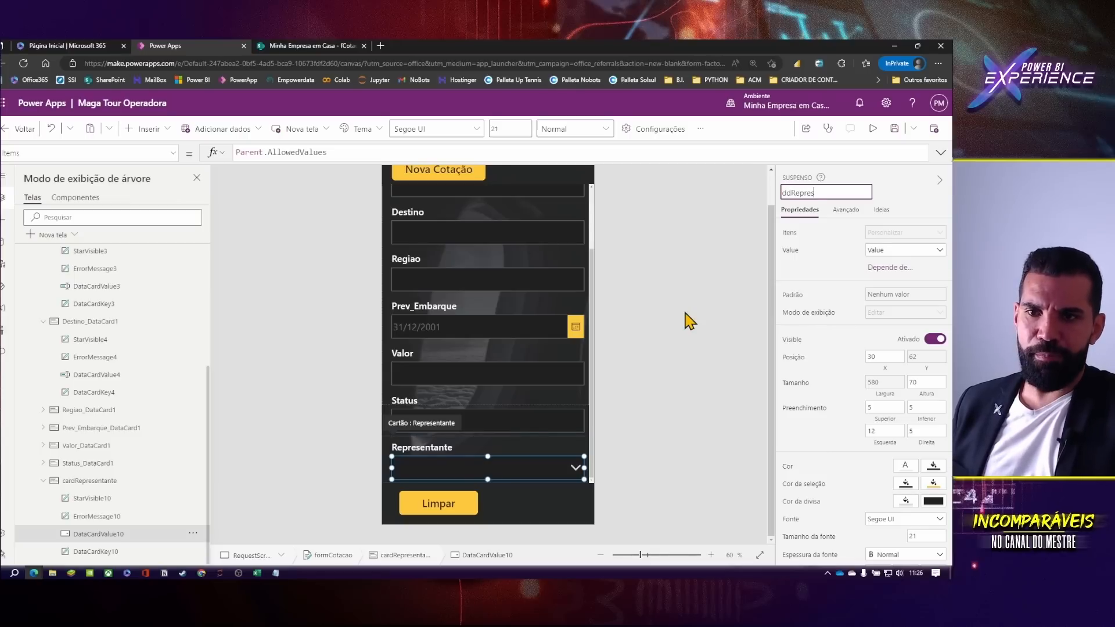
pyautogui.write('entante')
pyautogui.press('Return')
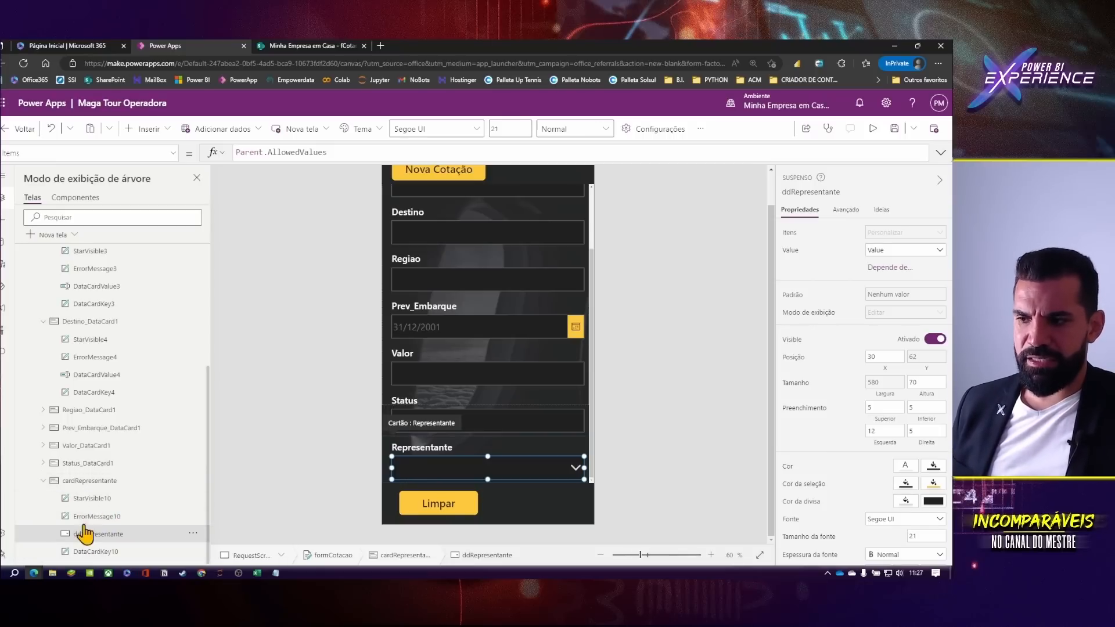
pyautogui.click(43, 480)
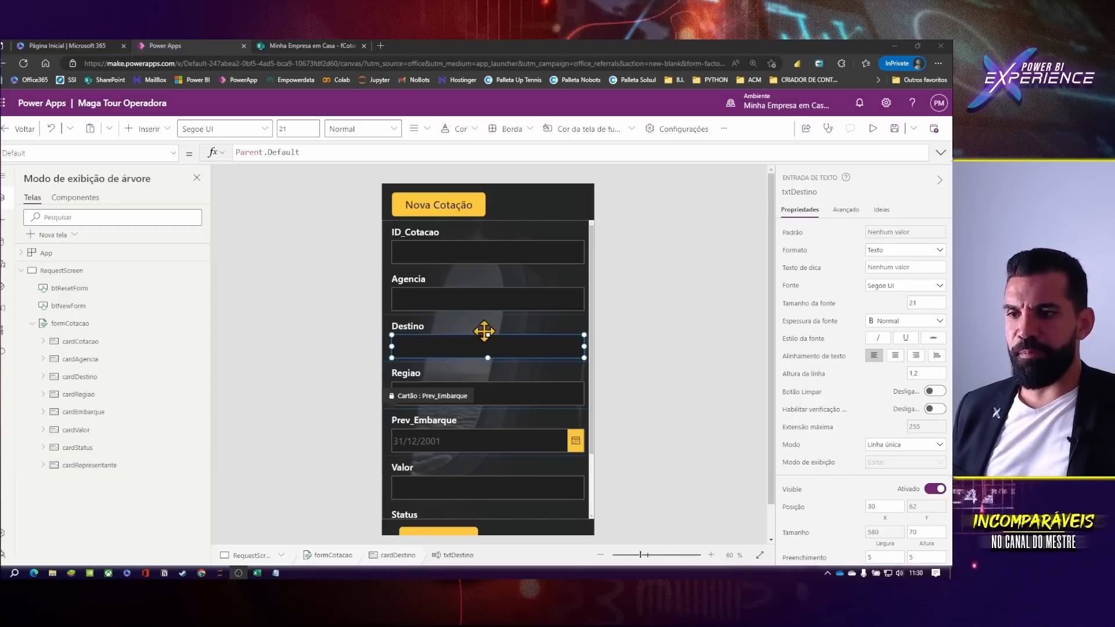
# - Try the Horizontal layout on formCotacao and switch it back to Vertical
pyautogui.scroll(-3, 487, 336)
pyautogui.scroll(3, 470, 349)
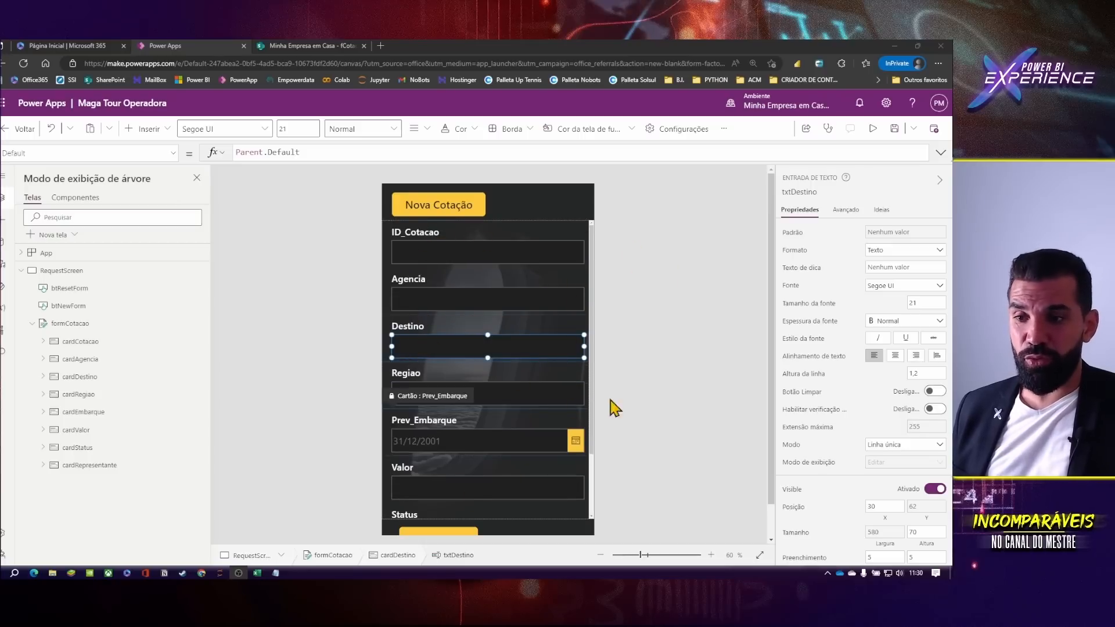
pyautogui.click(92, 324)
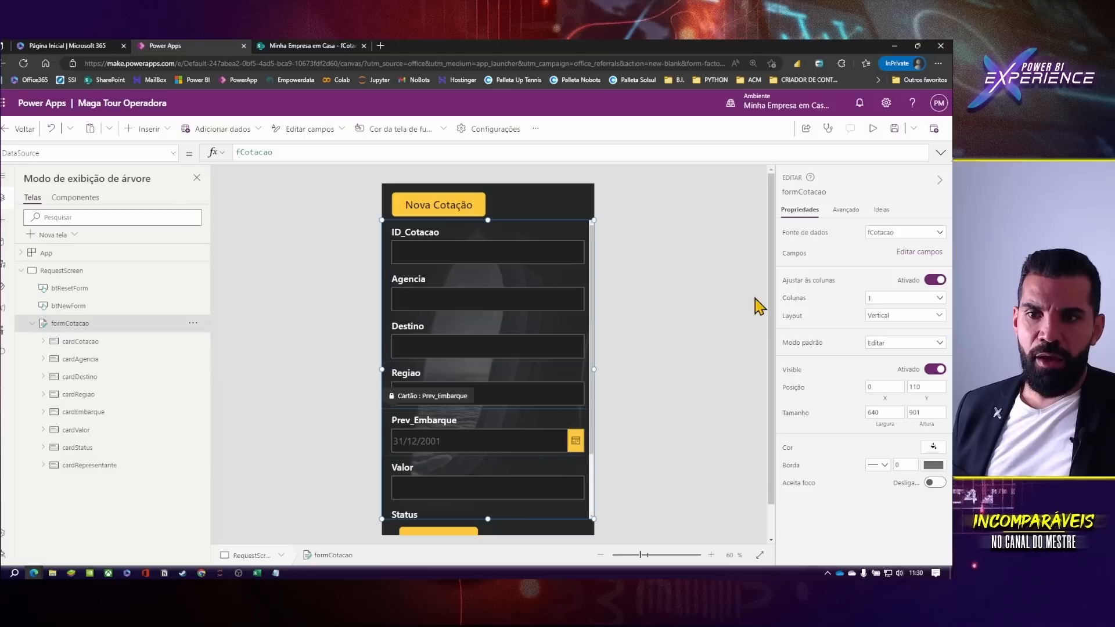
pyautogui.click(914, 319)
pyautogui.click(907, 380)
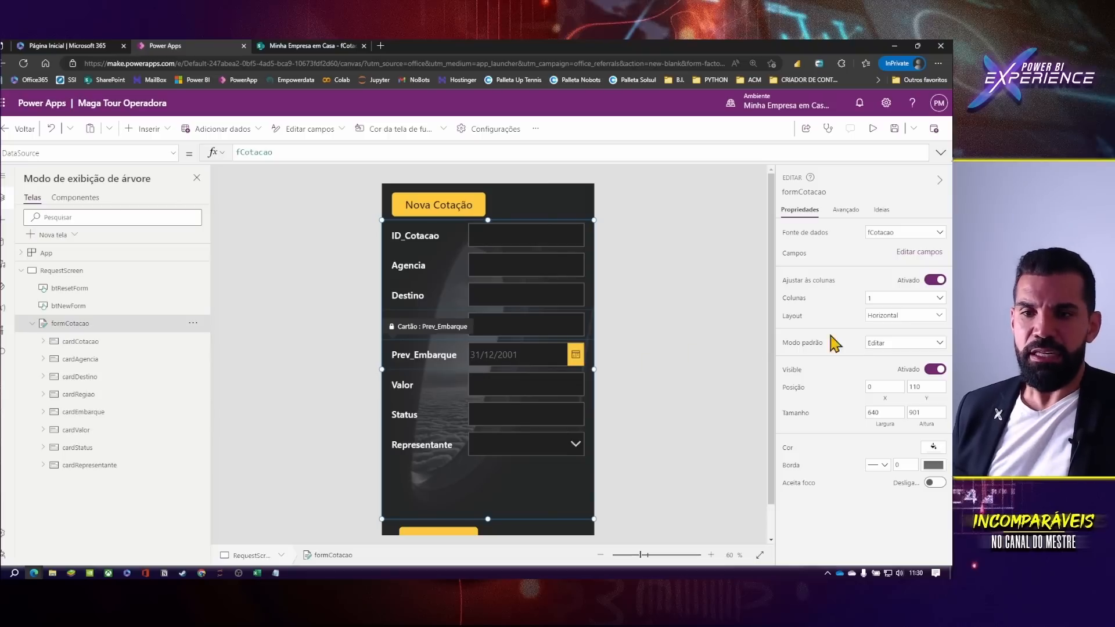
pyautogui.click(898, 323)
pyautogui.click(829, 390)
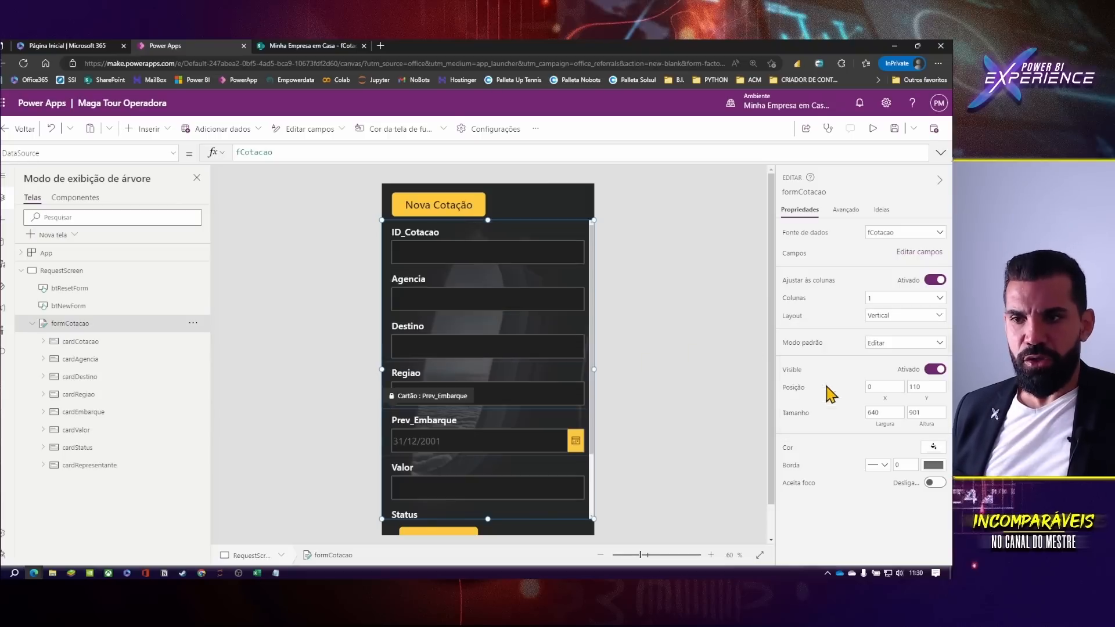
# - Set formCotacao to 12 columns, deselect the form, and display the browser in full screen
pyautogui.click(911, 306)
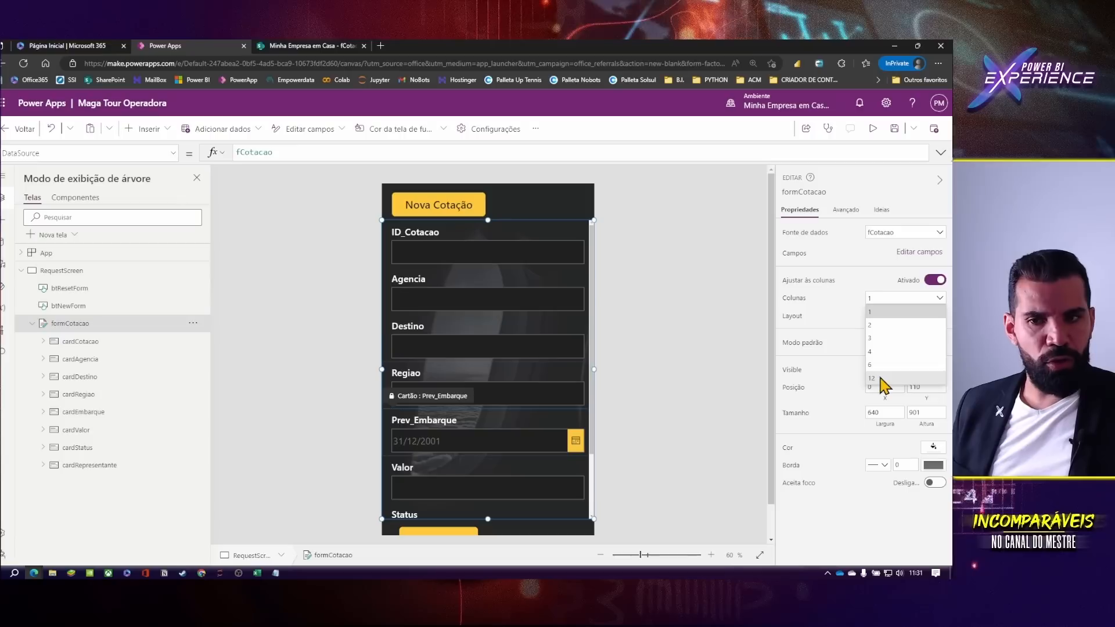
pyautogui.click(883, 379)
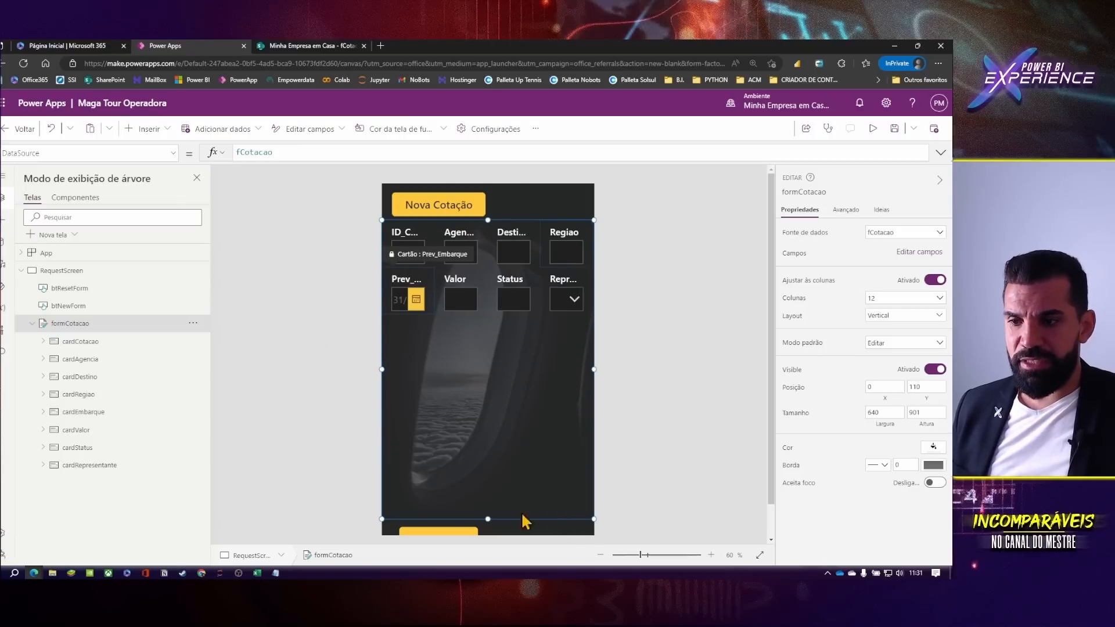
pyautogui.click(707, 330)
pyautogui.press('F11')
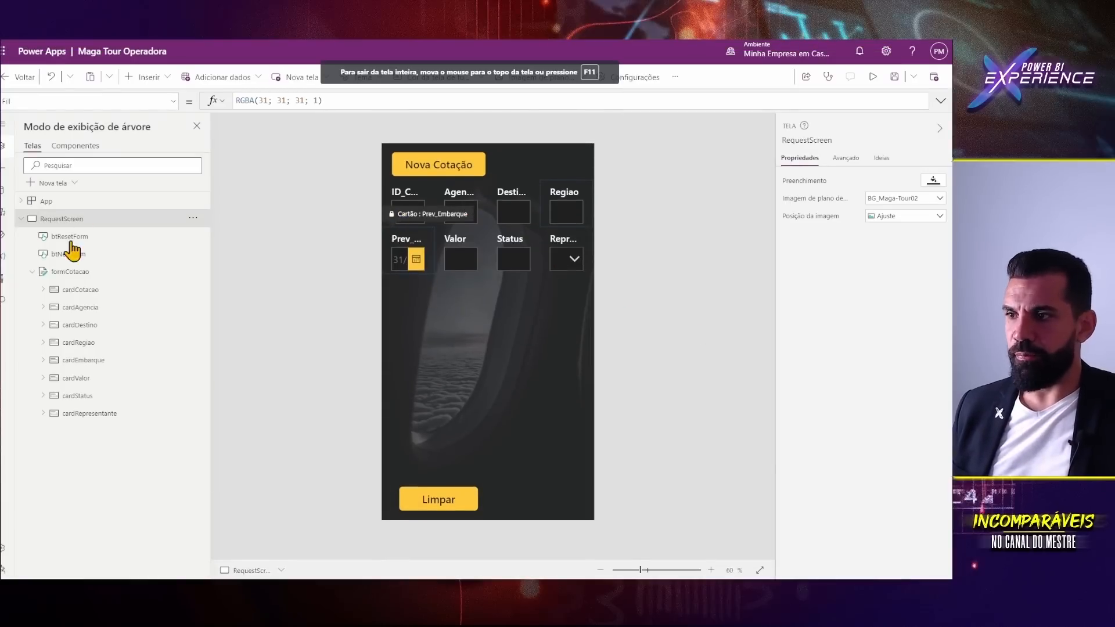
# - Unlock the cardCotacao, cardAgencia and cardDestino cards of formCotacao
pyautogui.click(192, 290)
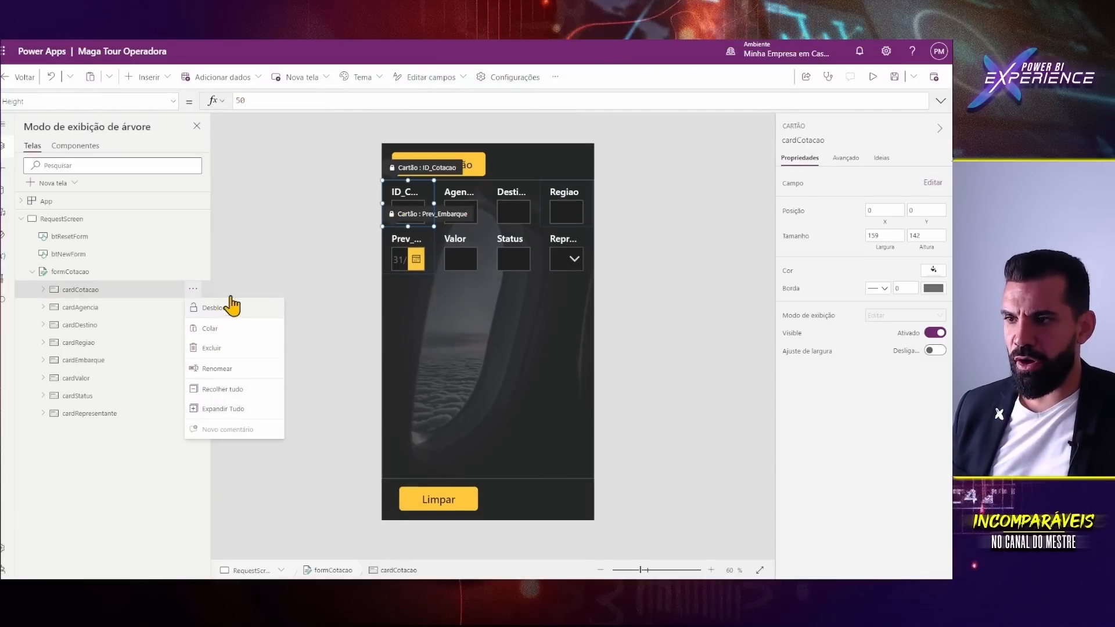
pyautogui.click(220, 308)
pyautogui.click(107, 293)
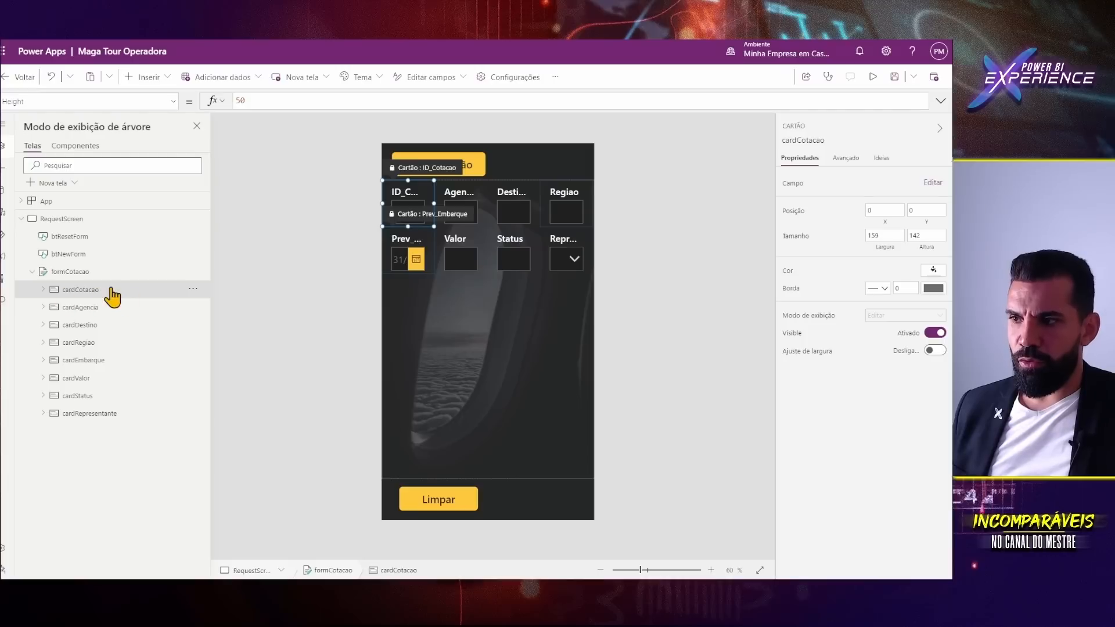
pyautogui.click(193, 289)
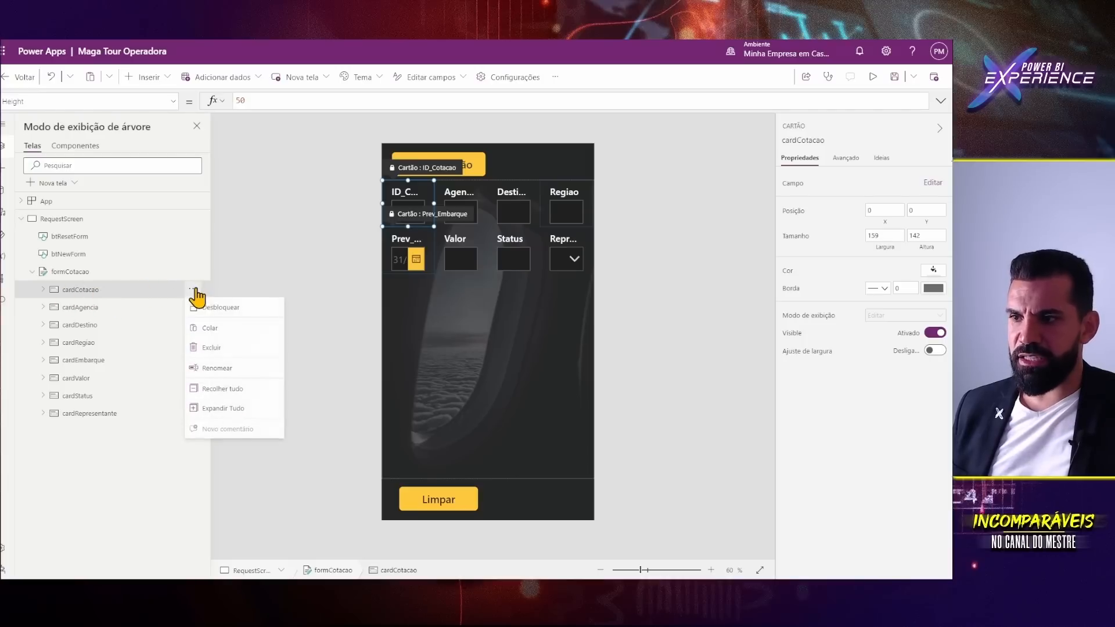
pyautogui.click(214, 312)
pyautogui.click(192, 307)
pyautogui.click(206, 326)
pyautogui.click(193, 324)
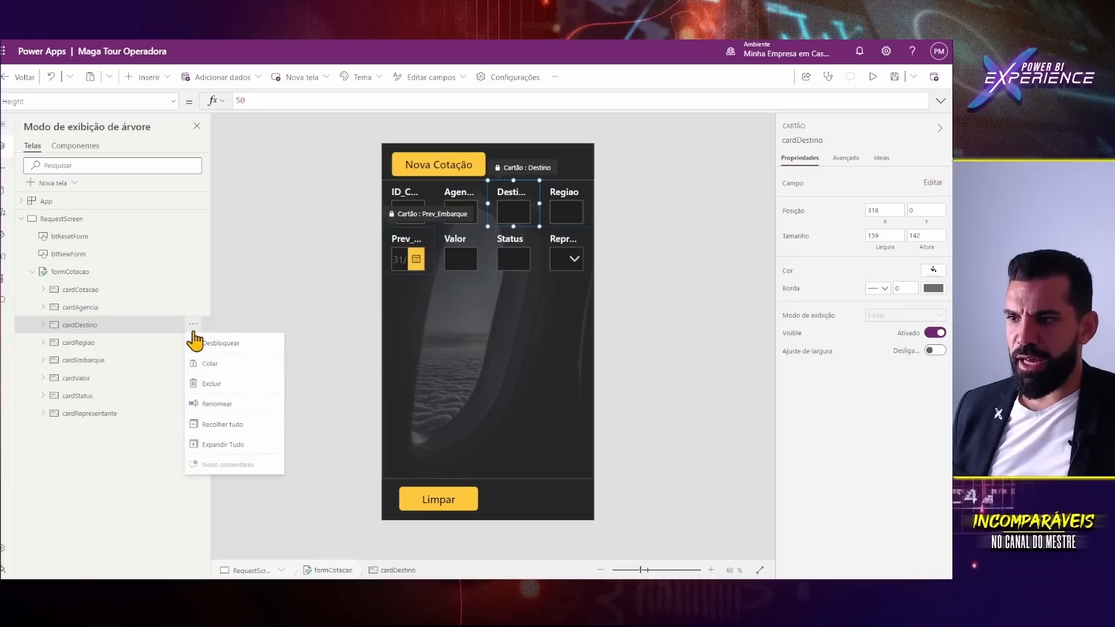
pyautogui.click(219, 346)
# - Unlock the cardRegiao, cardEmbarque, cardValor and cardStatus cards, and check cardRepresentante's options
pyautogui.click(193, 342)
pyautogui.click(205, 361)
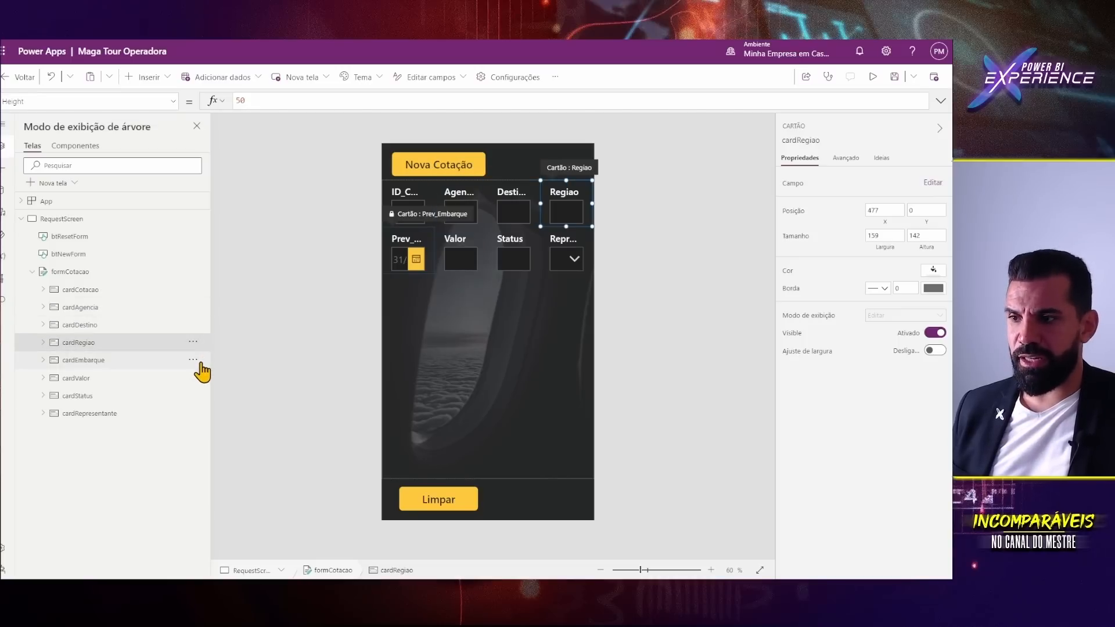
pyautogui.click(193, 359)
pyautogui.click(216, 380)
pyautogui.click(191, 378)
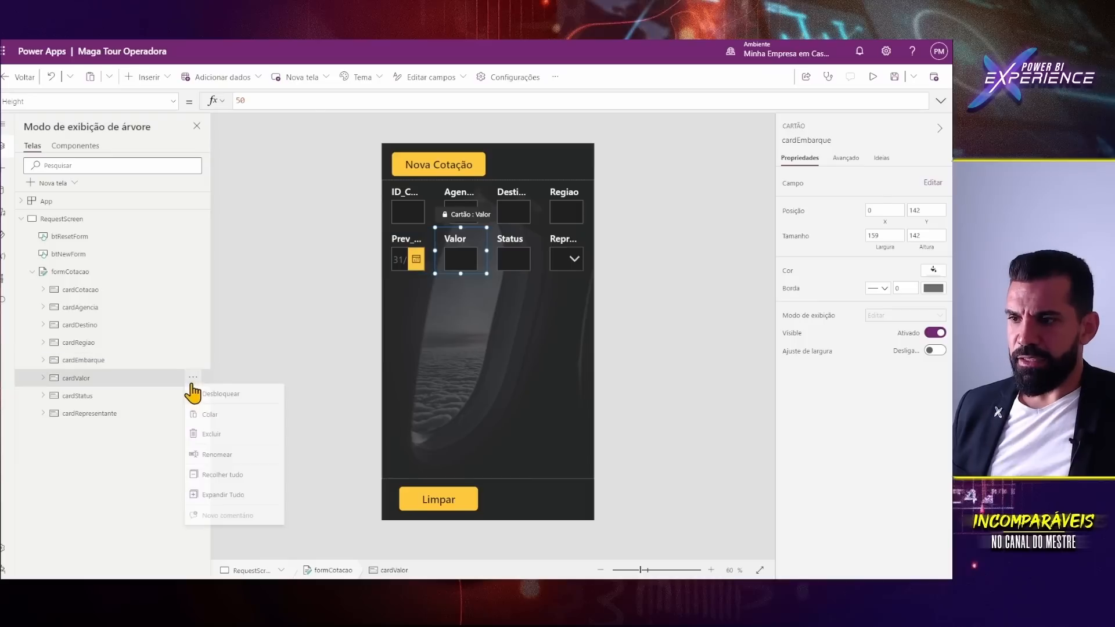
pyautogui.click(204, 396)
pyautogui.click(193, 394)
pyautogui.click(219, 414)
pyautogui.click(193, 413)
pyautogui.click(283, 347)
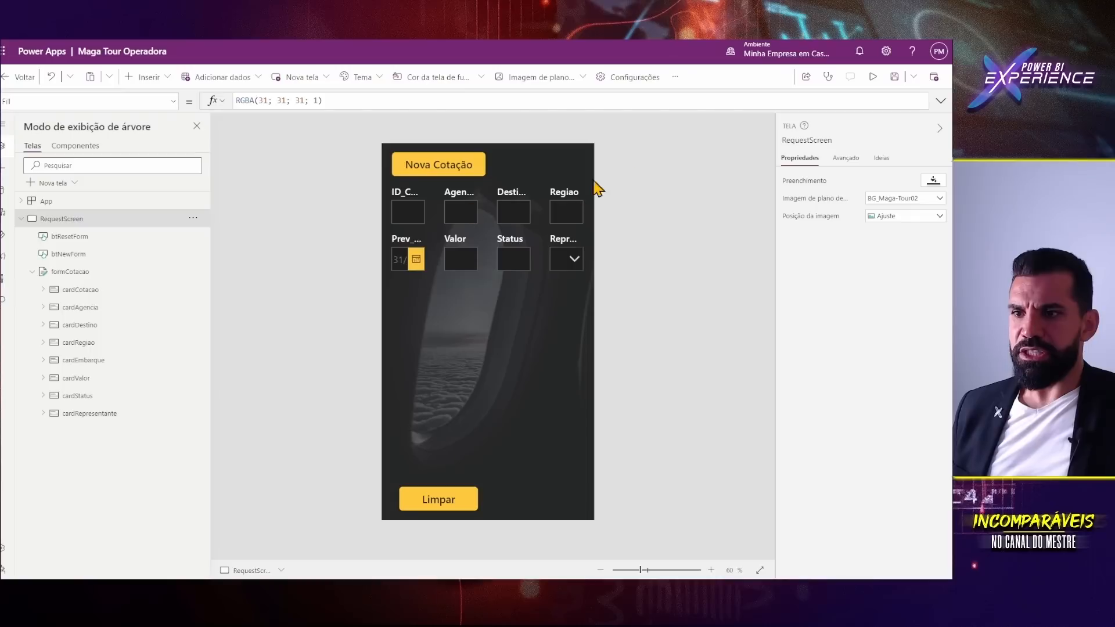
# - Examine cardCotacao and the available options of cardRepresentante to check that the cards are unlocked
pyautogui.click(94, 290)
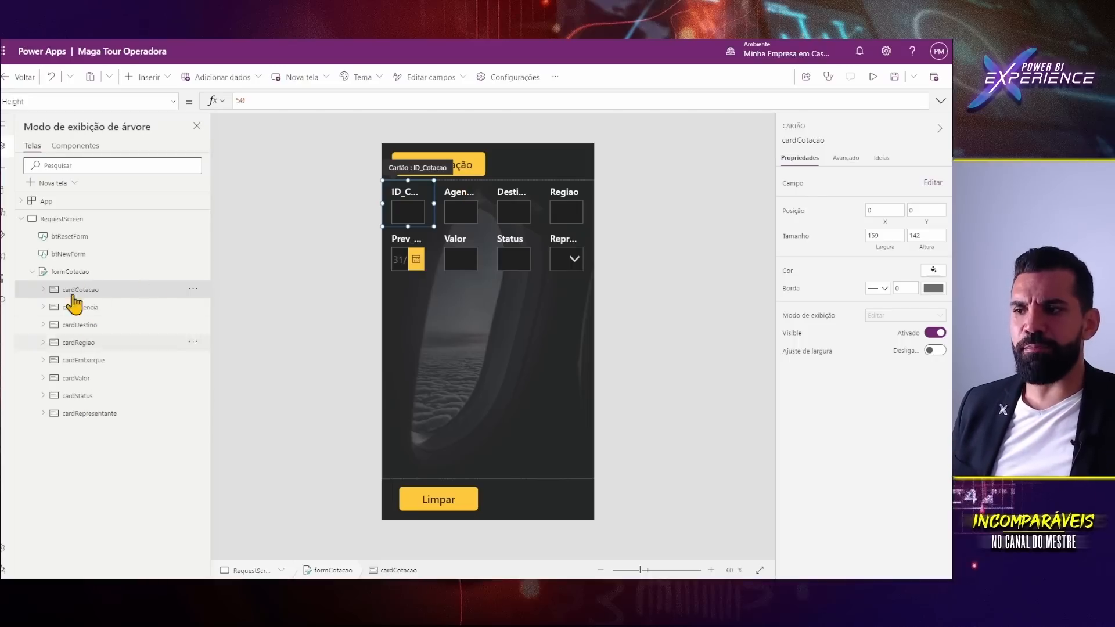
pyautogui.click(193, 413)
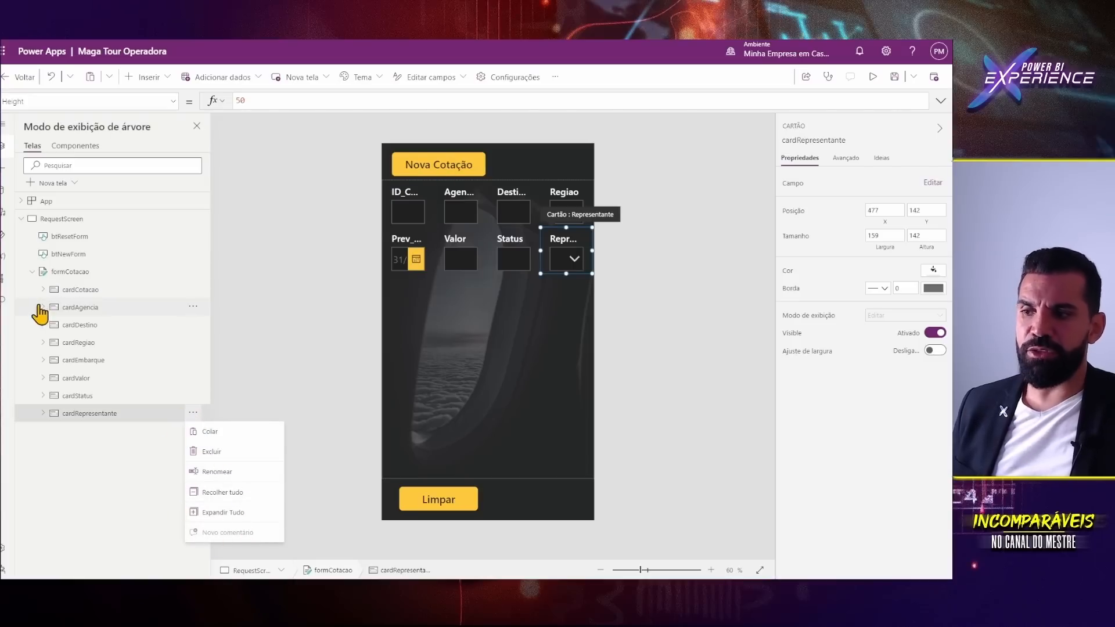
pyautogui.click(91, 445)
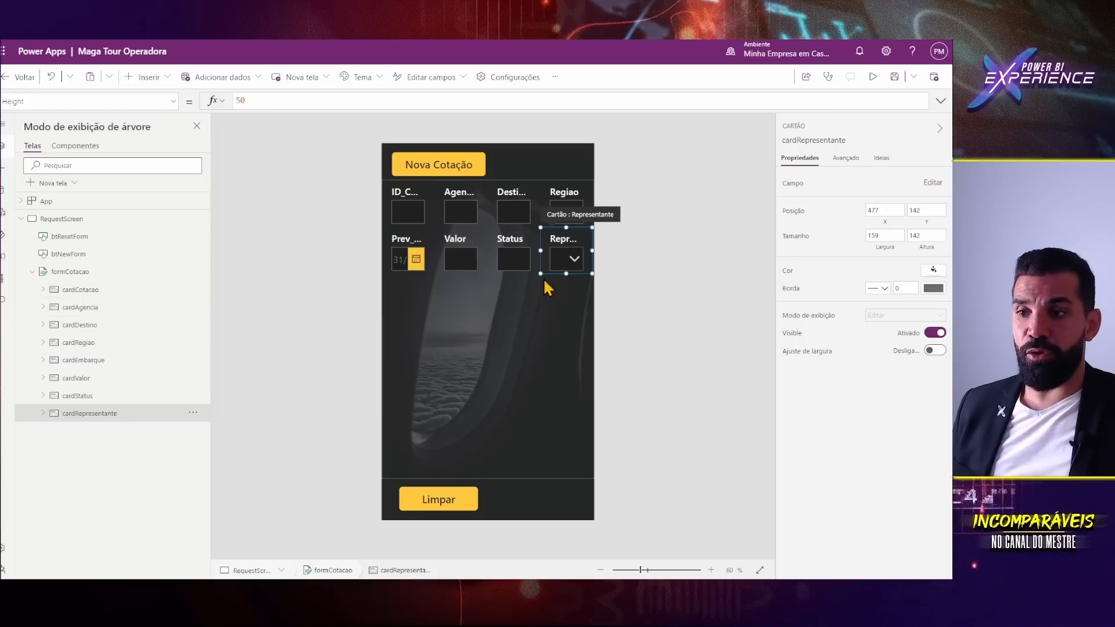
# - Reorder formCotacao's fields so that cardRepresentante comes directly after cardAgencia
pyautogui.click(68, 275)
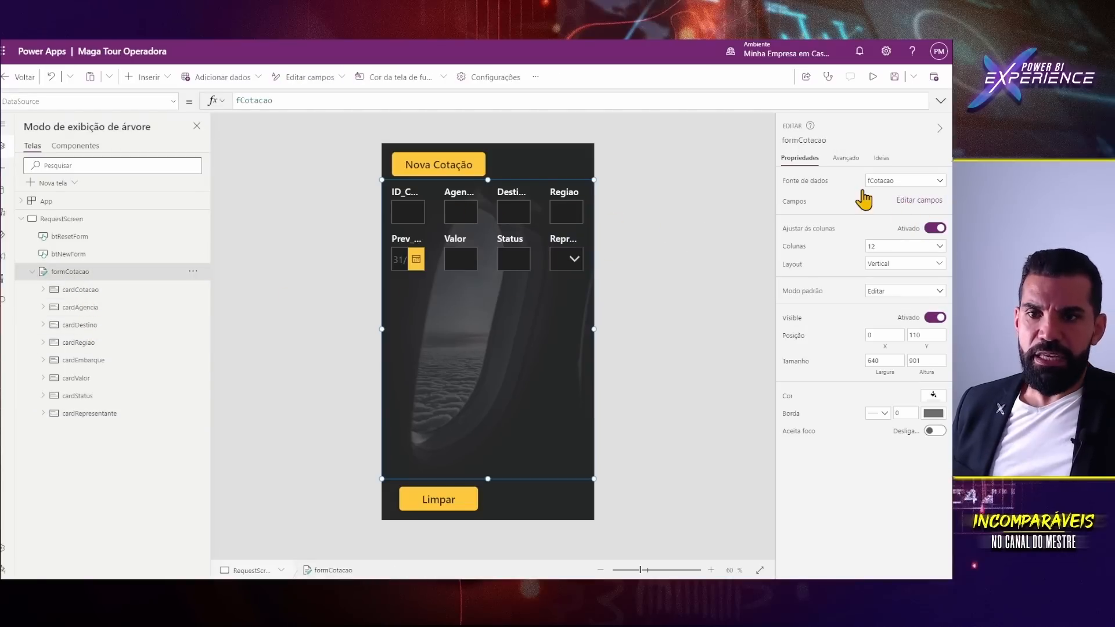
pyautogui.click(916, 201)
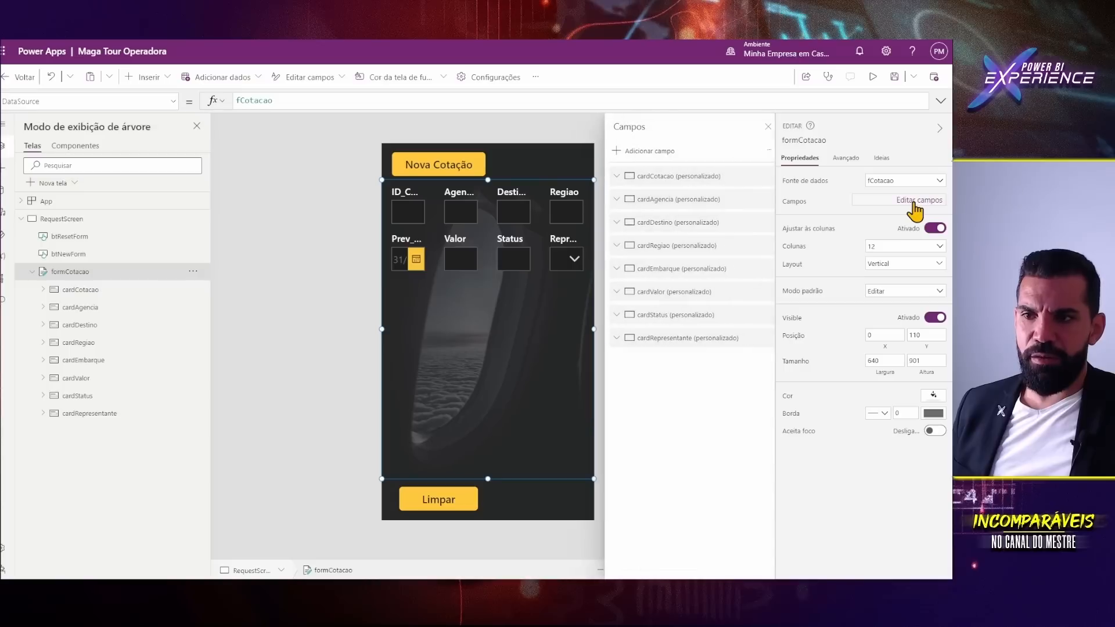
pyautogui.moveTo(670, 341); pyautogui.dragTo(667, 218)
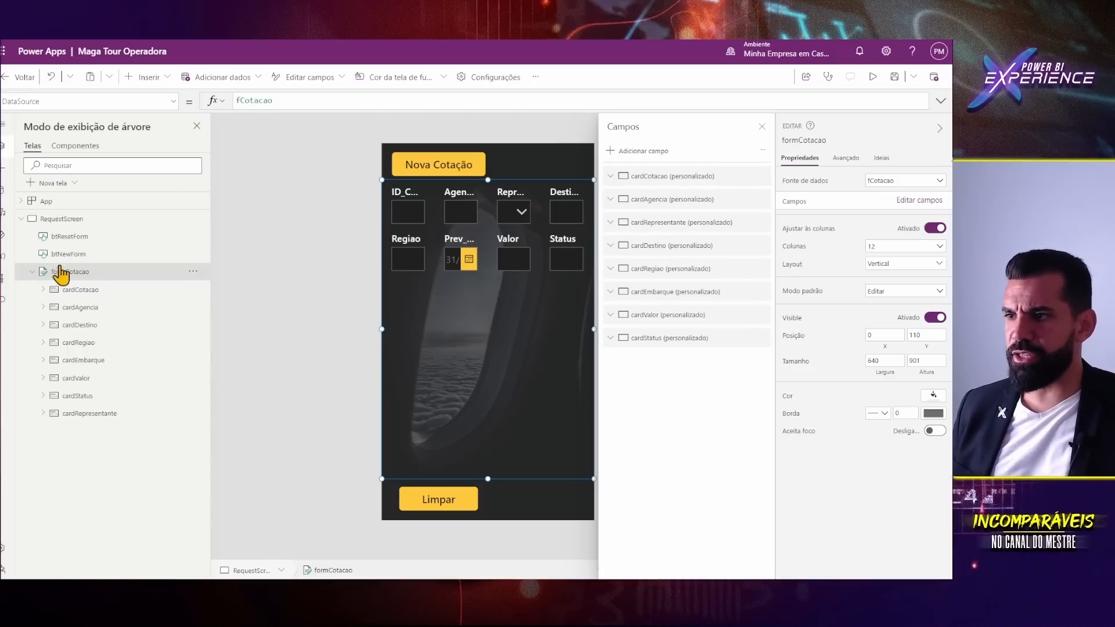
# - Widen cardCotacao on the form to a width of about 265
pyautogui.click(80, 289)
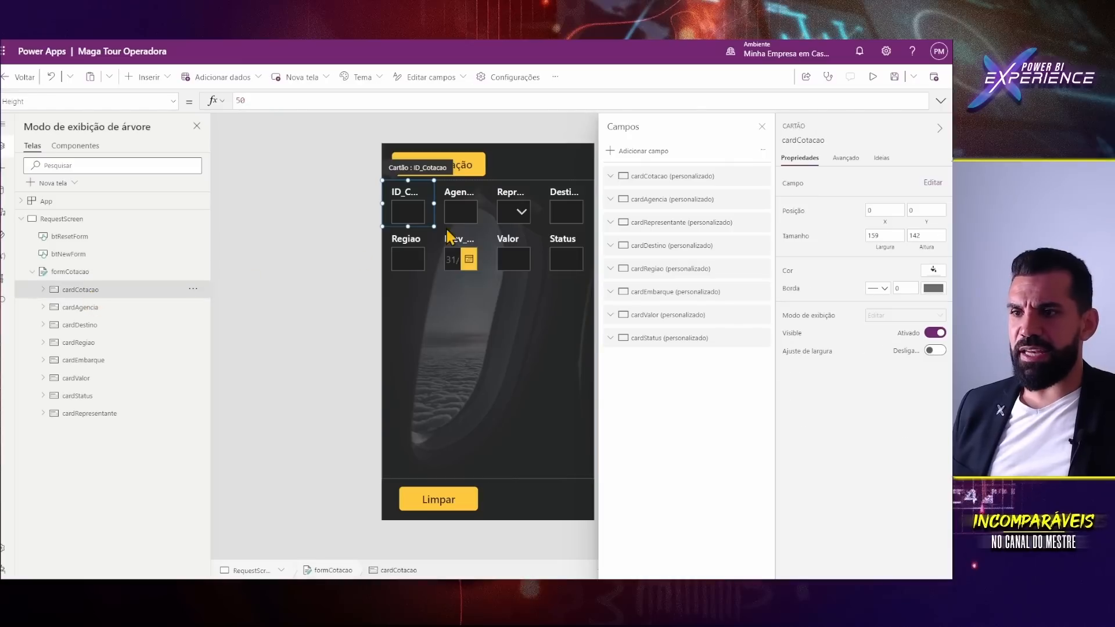
pyautogui.moveTo(434, 201); pyautogui.dragTo(461, 203)
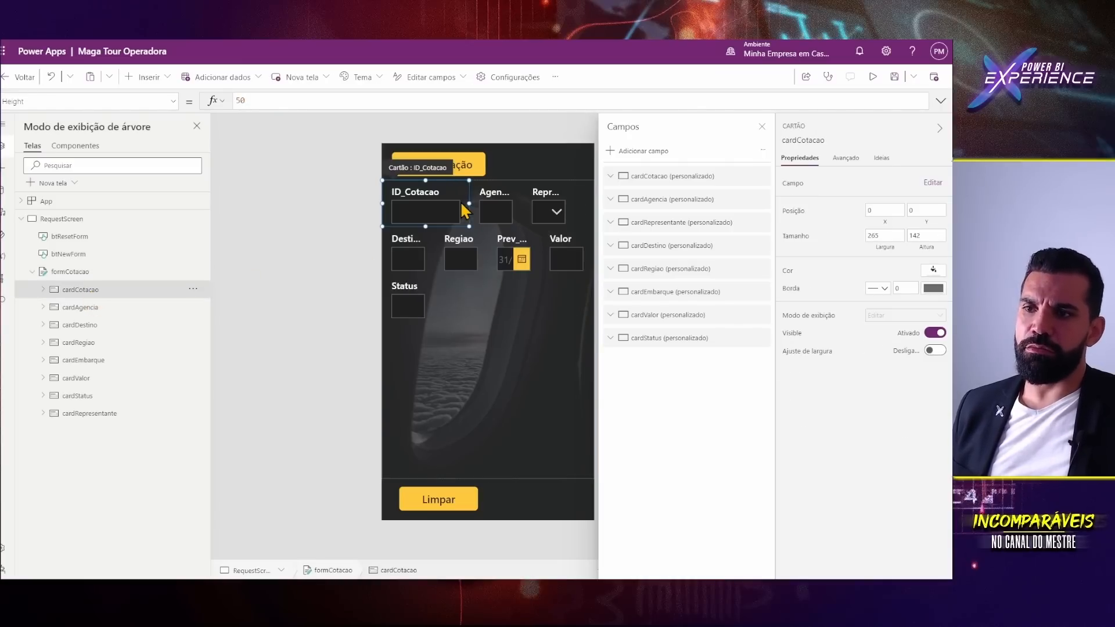
# - Widen cardAgencia to about 371 and stretch cardRepresentante across its full row, about 636 wide
pyautogui.click(516, 202)
pyautogui.moveTo(523, 202); pyautogui.dragTo(590, 208)
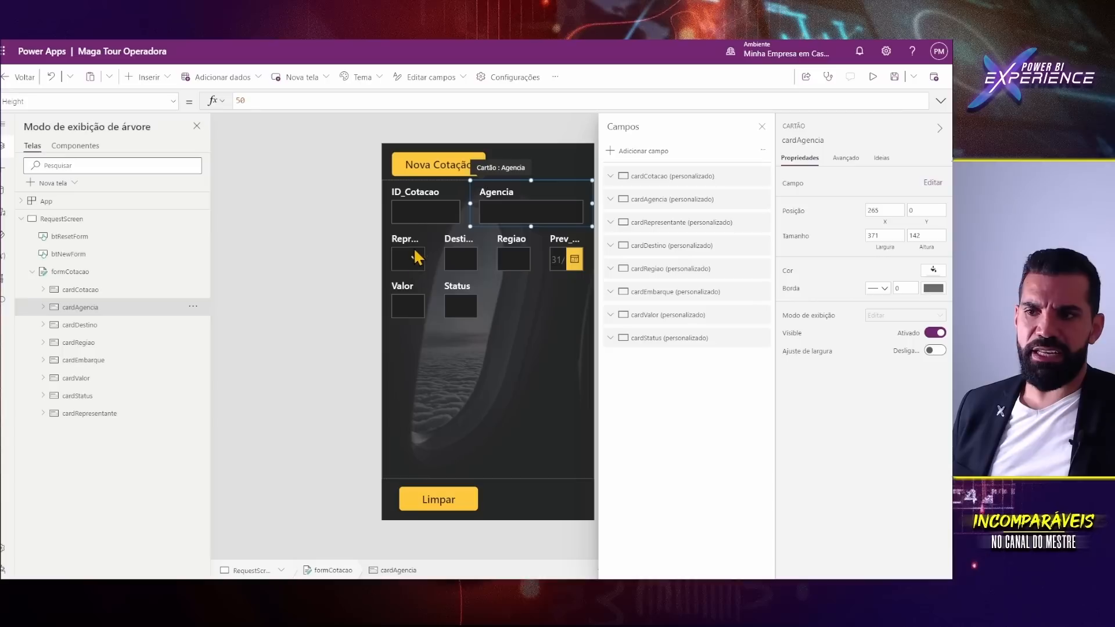
pyautogui.click(433, 255)
pyautogui.moveTo(432, 255); pyautogui.dragTo(591, 251)
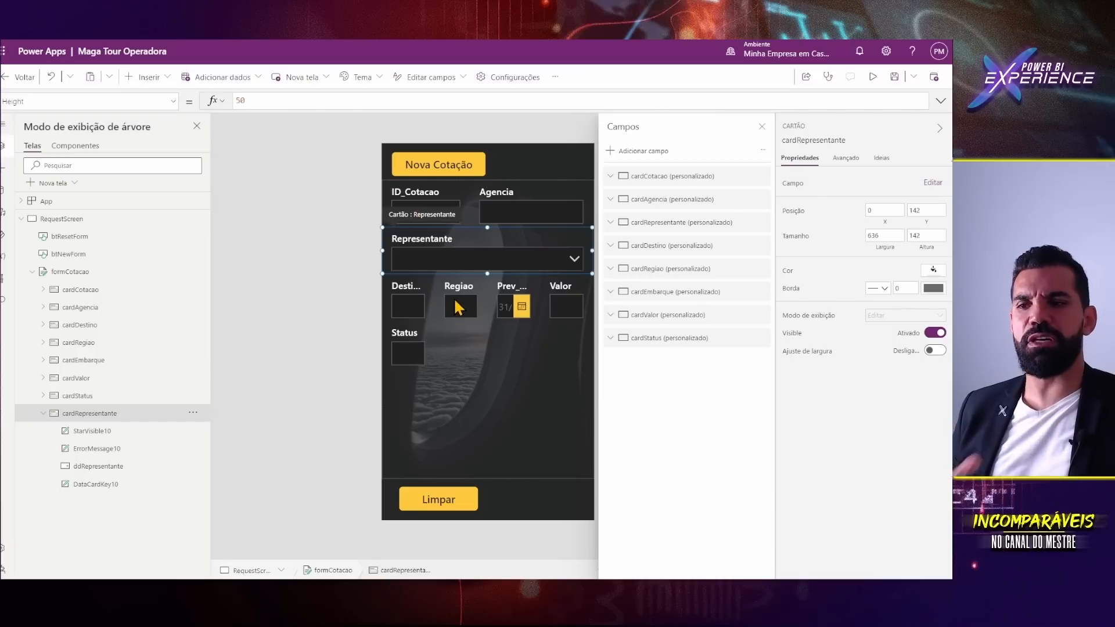
# - Place cardDestino and cardRegiao side by side, resizing each to a width of about 318
pyautogui.click(419, 297)
pyautogui.moveTo(434, 298); pyautogui.dragTo(604, 305)
pyautogui.click(535, 290)
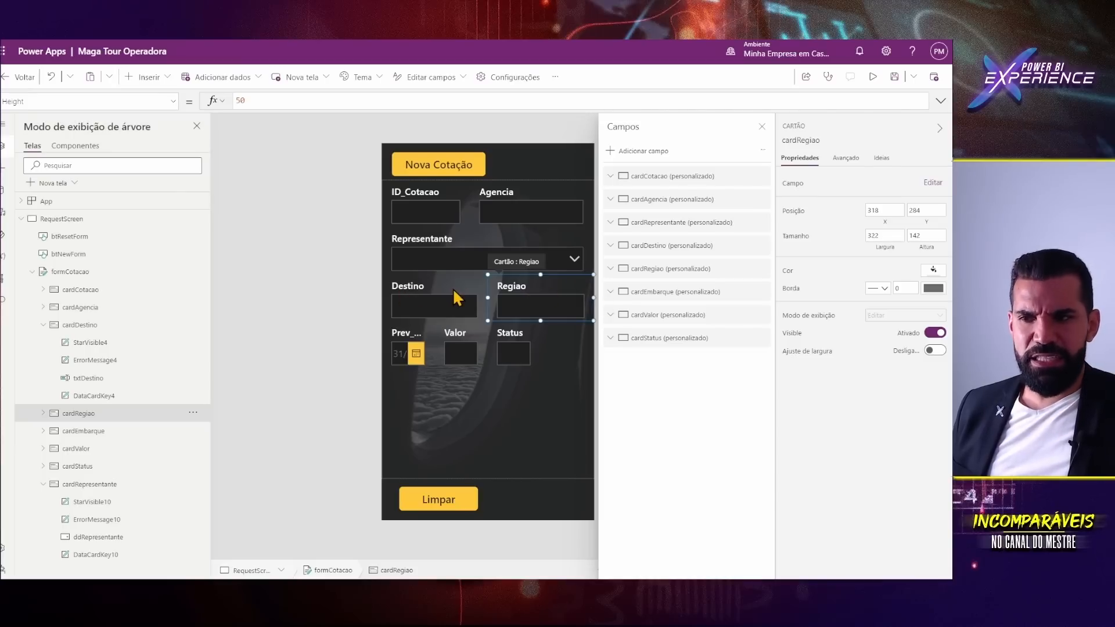
pyautogui.moveTo(592, 299)
pyautogui.mouseDown()
pyautogui.moveTo(543, 305)
pyautogui.moveTo(590, 303)
pyautogui.mouseUp()
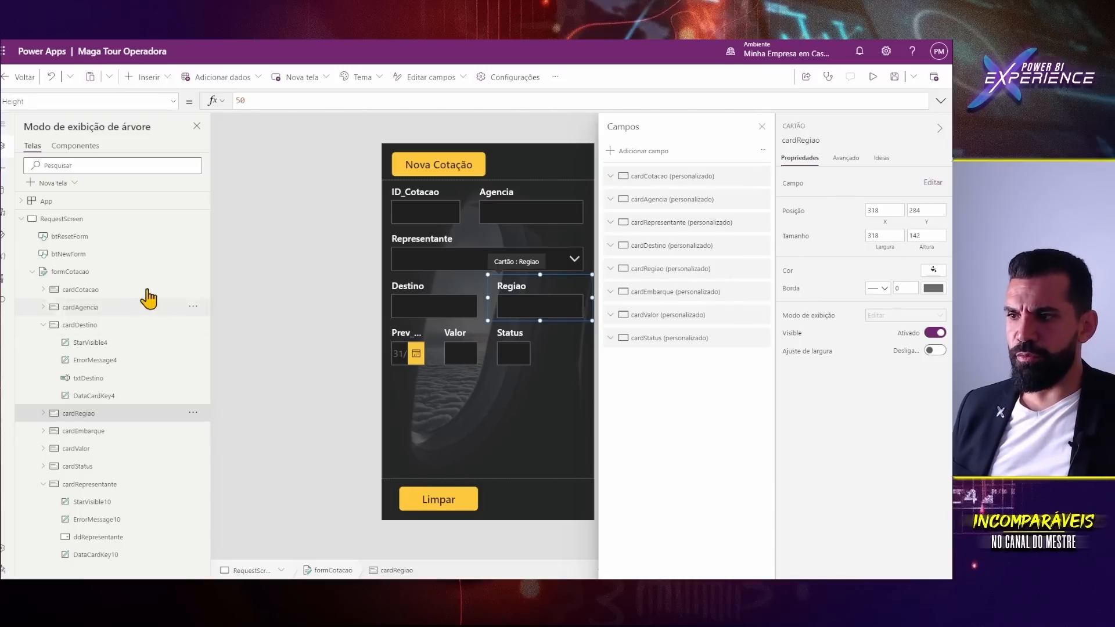
# - Check formCotacao's column settings, and resize cardDestino to about 371 wide with a narrower cardRegiao filling the rest of the row
pyautogui.click(65, 280)
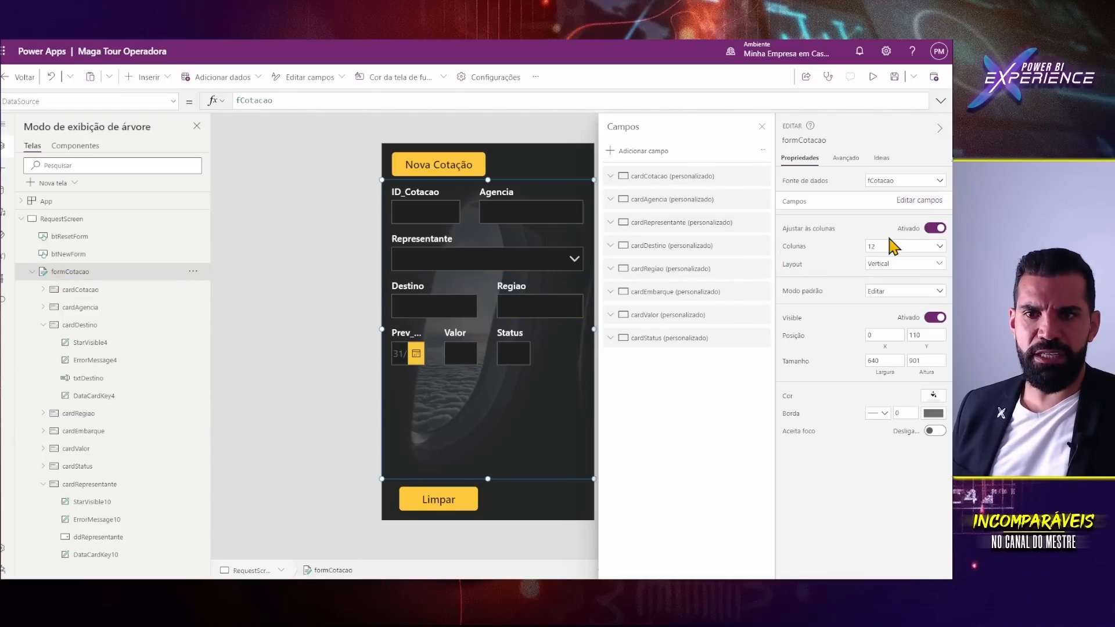
pyautogui.click(482, 287)
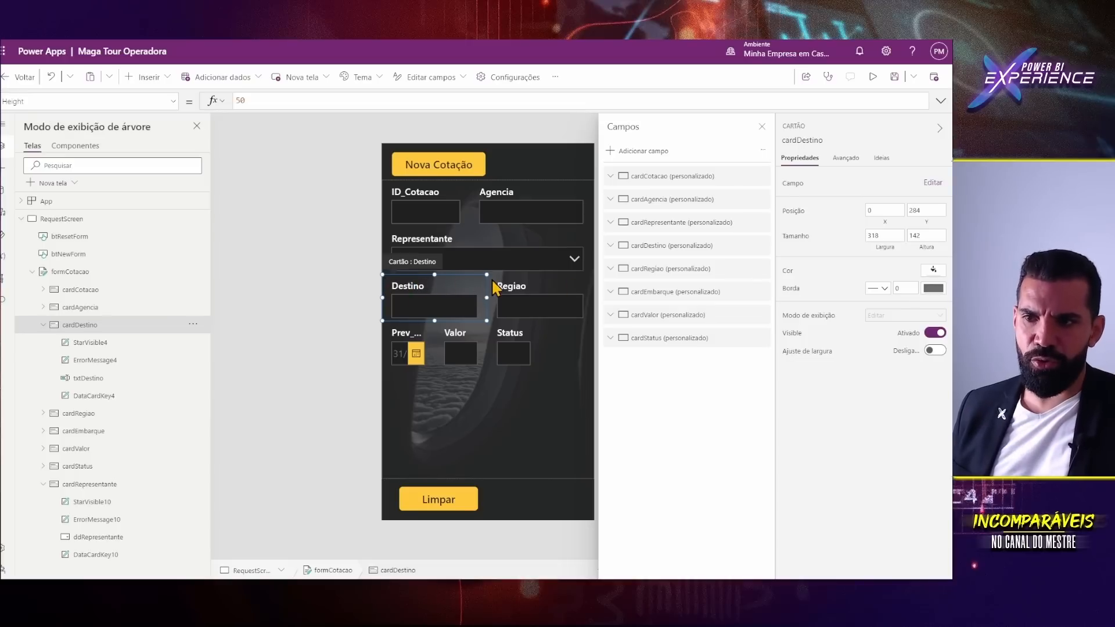
pyautogui.click(581, 281)
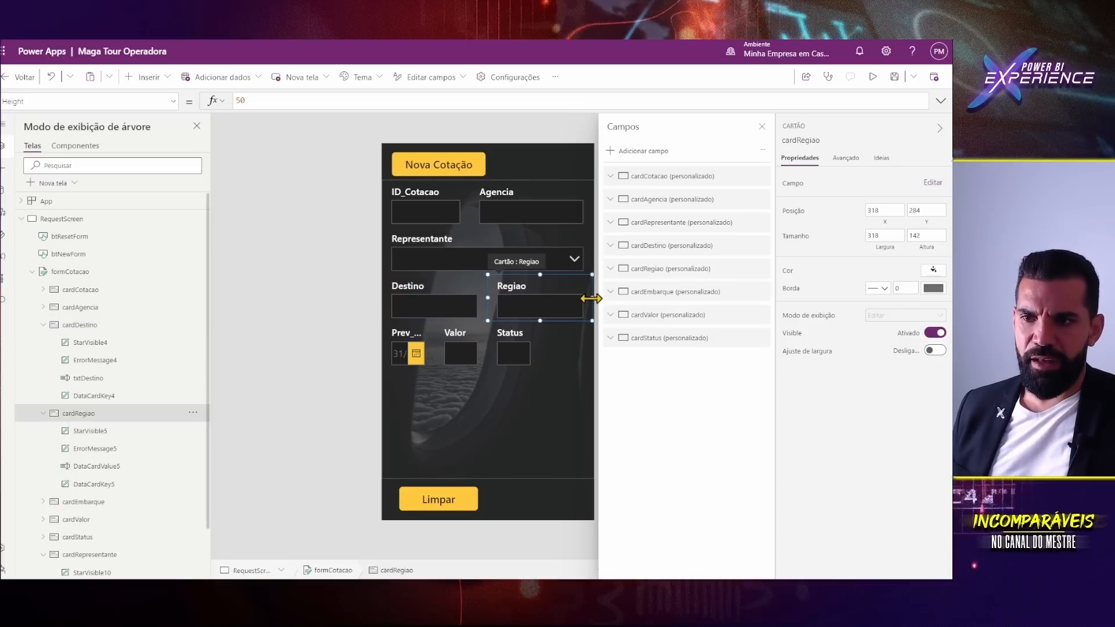
pyautogui.moveTo(591, 298)
pyautogui.mouseDown()
pyautogui.moveTo(503, 301)
pyautogui.moveTo(592, 303)
pyautogui.mouseUp()
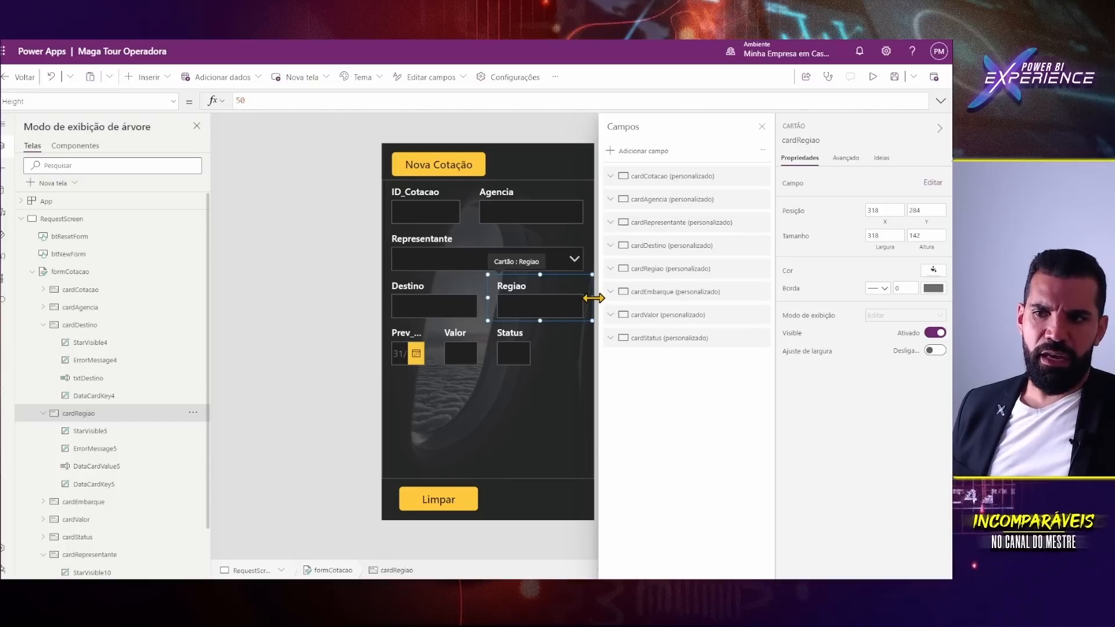
pyautogui.moveTo(593, 298); pyautogui.dragTo(576, 298)
pyautogui.click(447, 289)
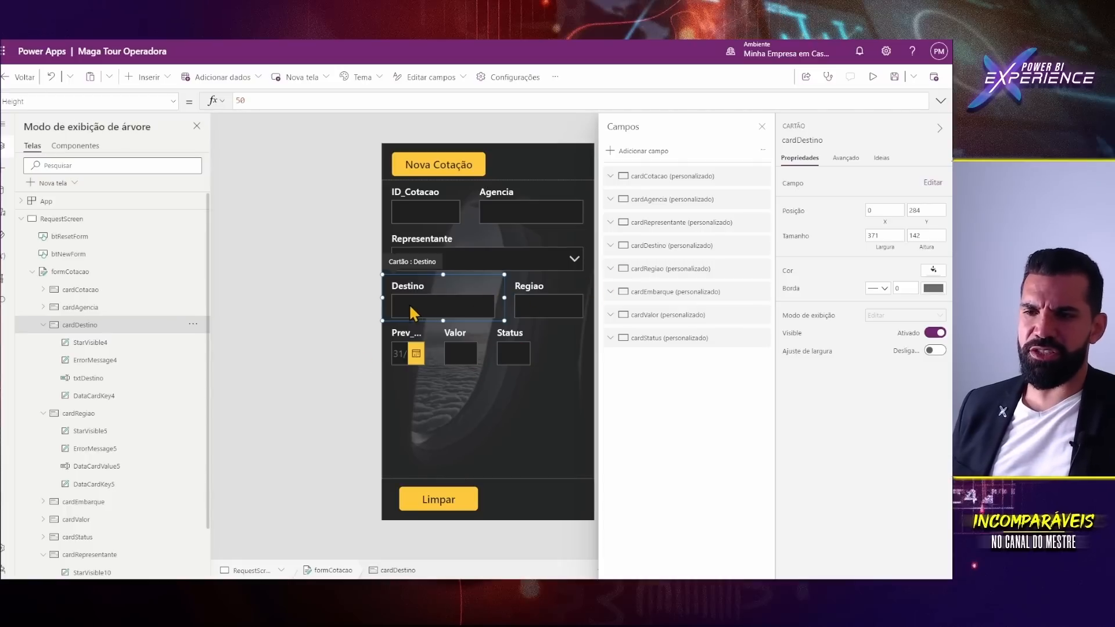
# - Widen cardEmbarque to match cardDestino, fit cardValor beside it, and widen cardStatus to about 371
pyautogui.click(414, 354)
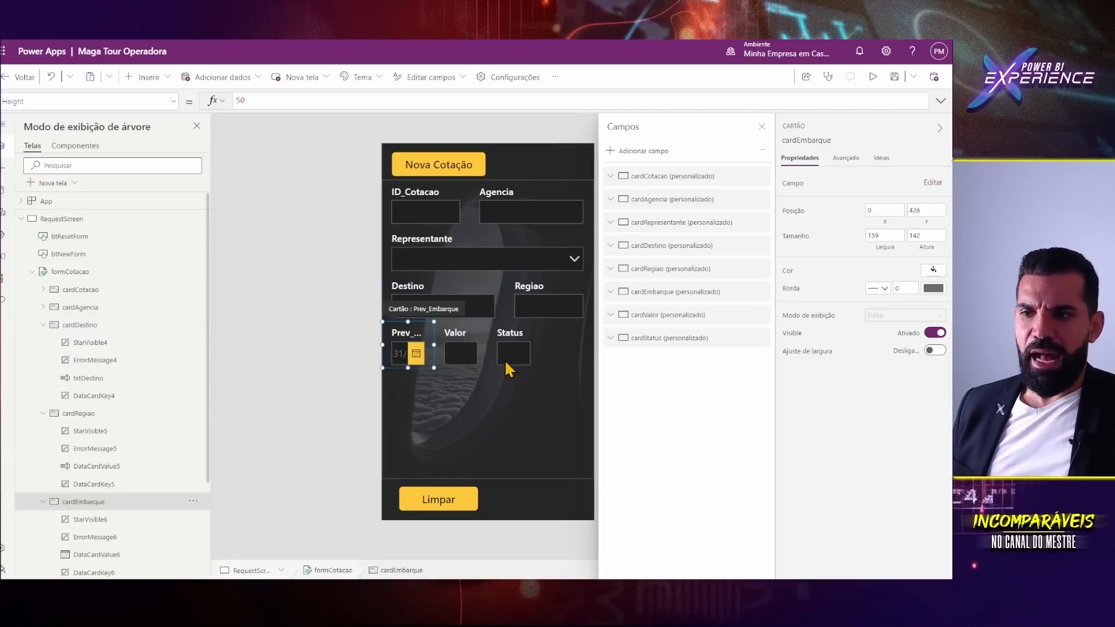
pyautogui.moveTo(434, 346); pyautogui.dragTo(597, 343)
pyautogui.click(541, 350)
pyautogui.click(430, 395)
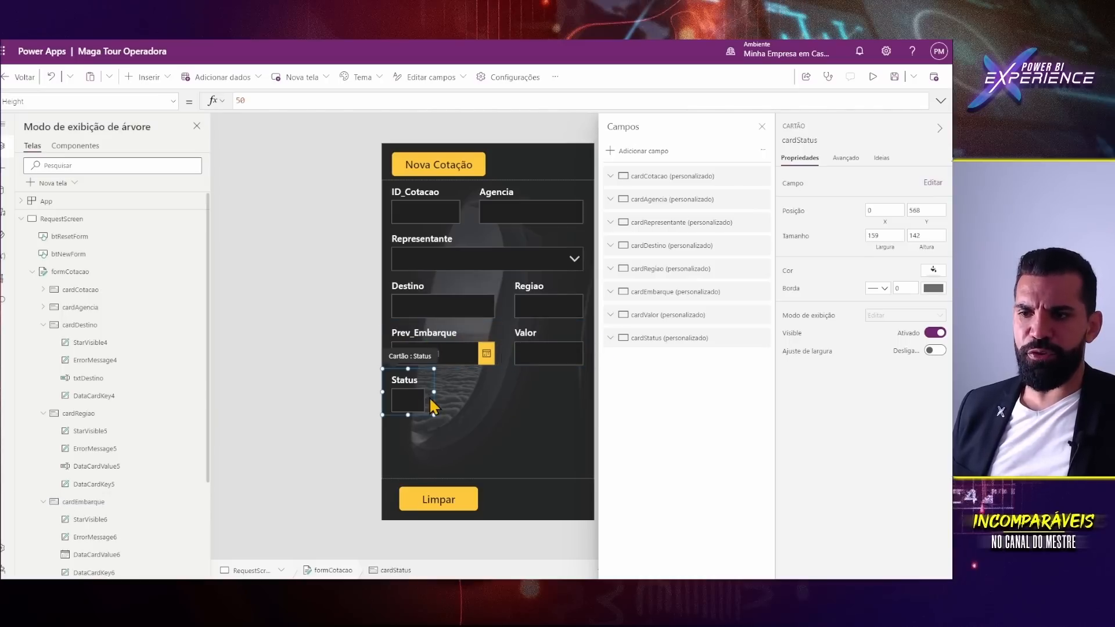
pyautogui.moveTo(432, 392); pyautogui.dragTo(498, 397)
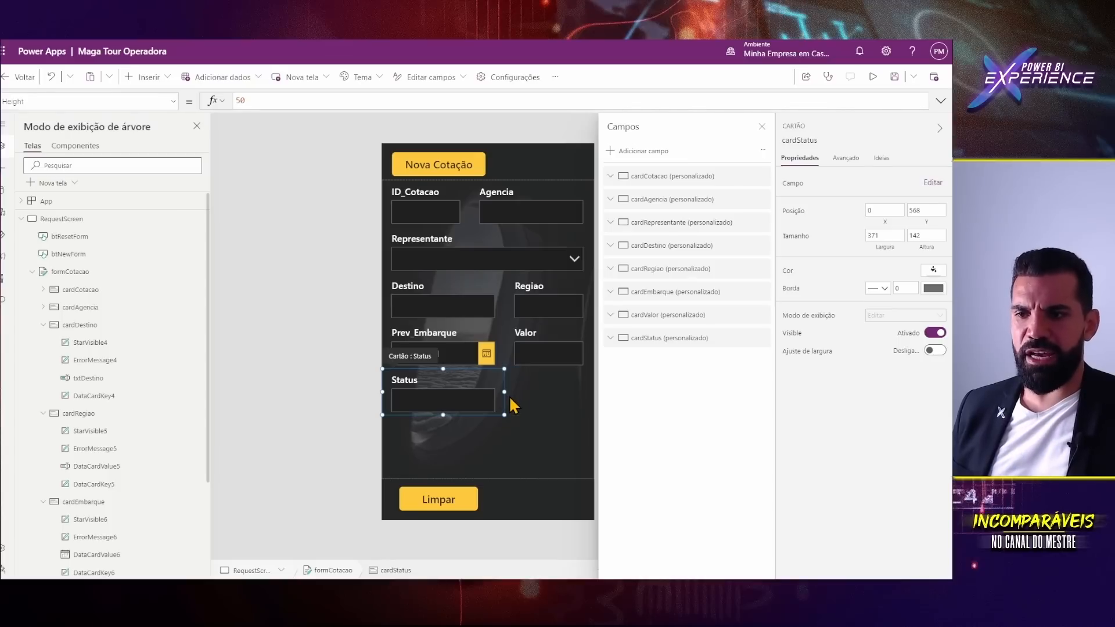
# - Close the field list and shrink formCotacao to about 776 high, starting at a Y position of about 173
pyautogui.click(530, 462)
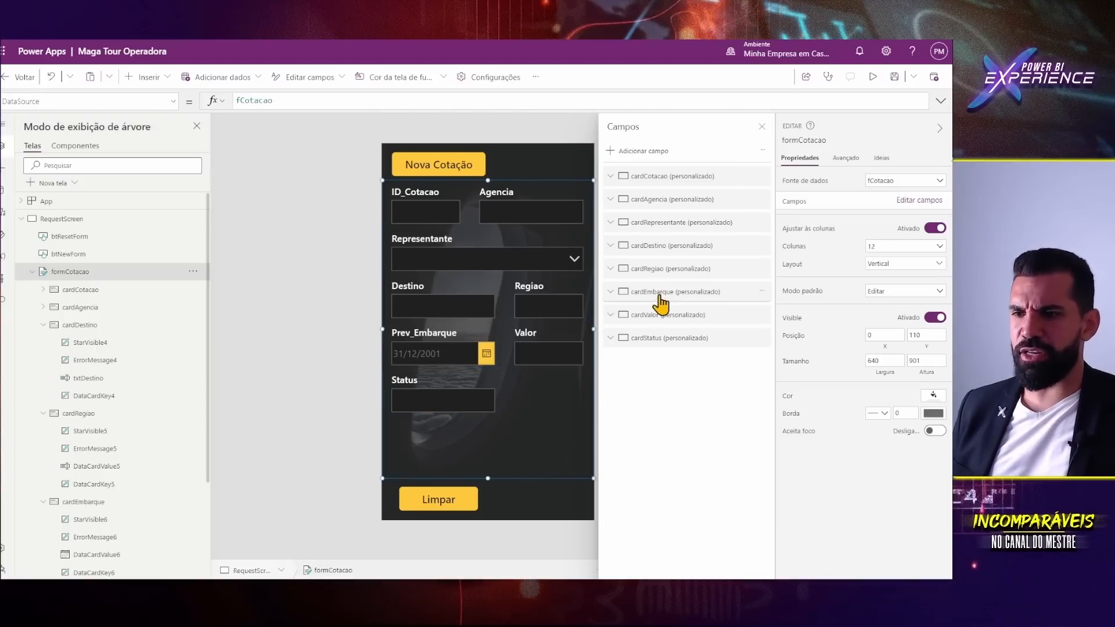
pyautogui.click(761, 127)
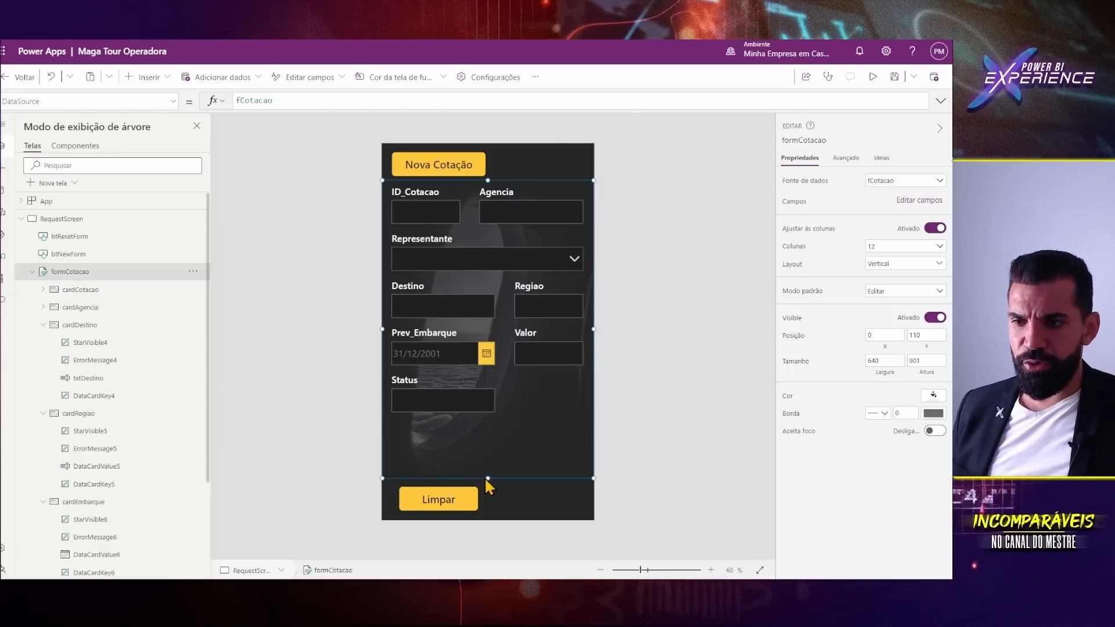
pyautogui.moveTo(487, 478); pyautogui.dragTo(540, 458)
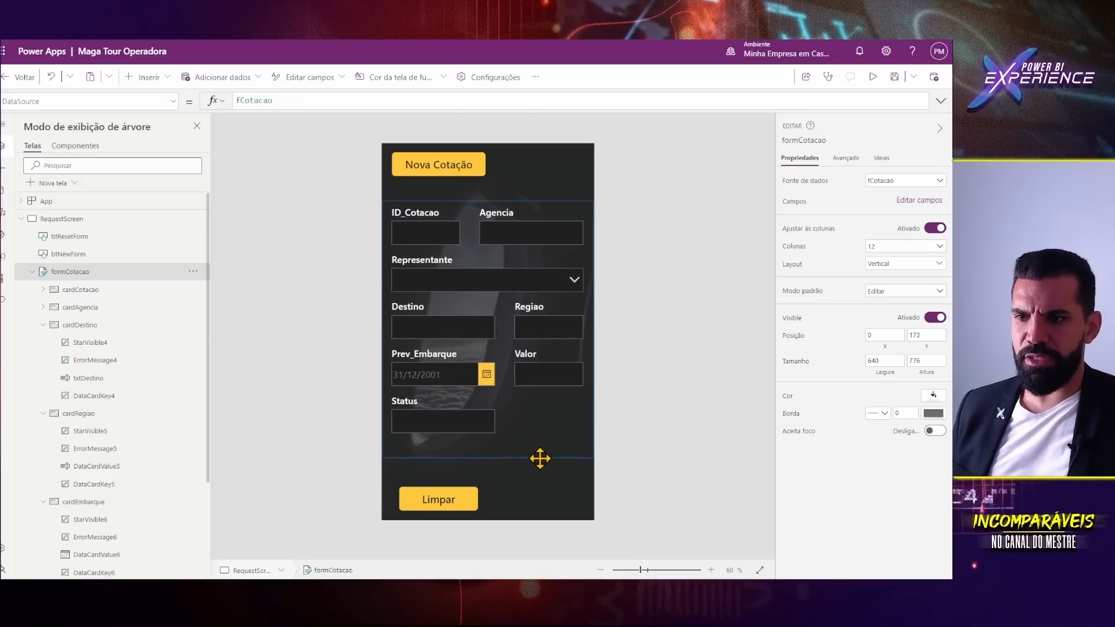
# - Move the Limpar button up to about Y 996 and the Nova Cotação button down to about Y 64
pyautogui.moveTo(458, 498); pyautogui.dragTo(449, 480)
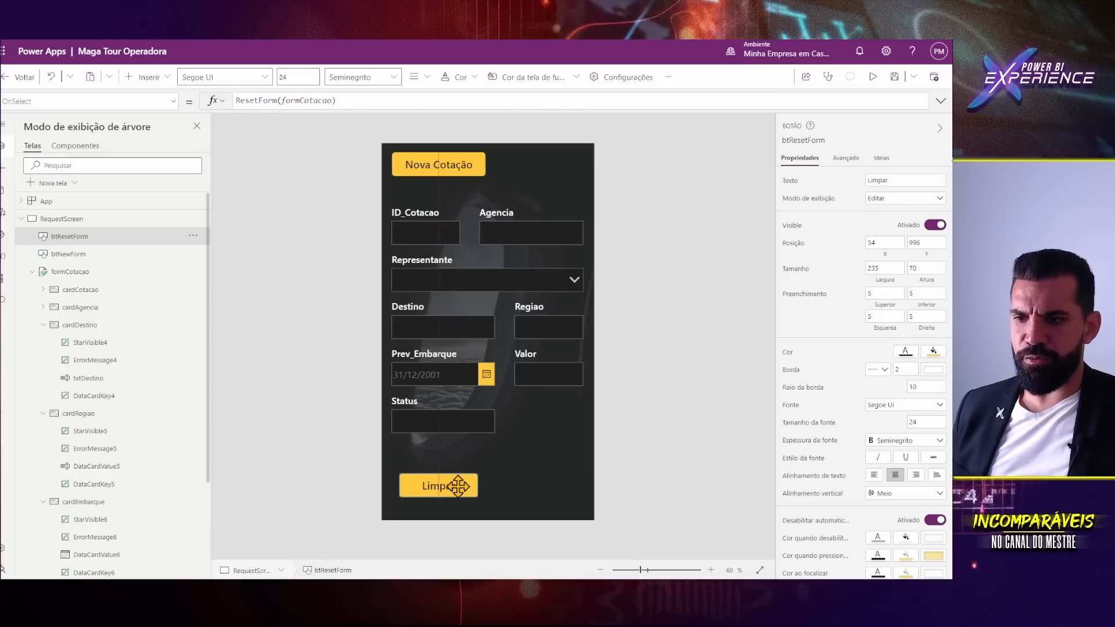
pyautogui.moveTo(439, 169); pyautogui.dragTo(440, 178)
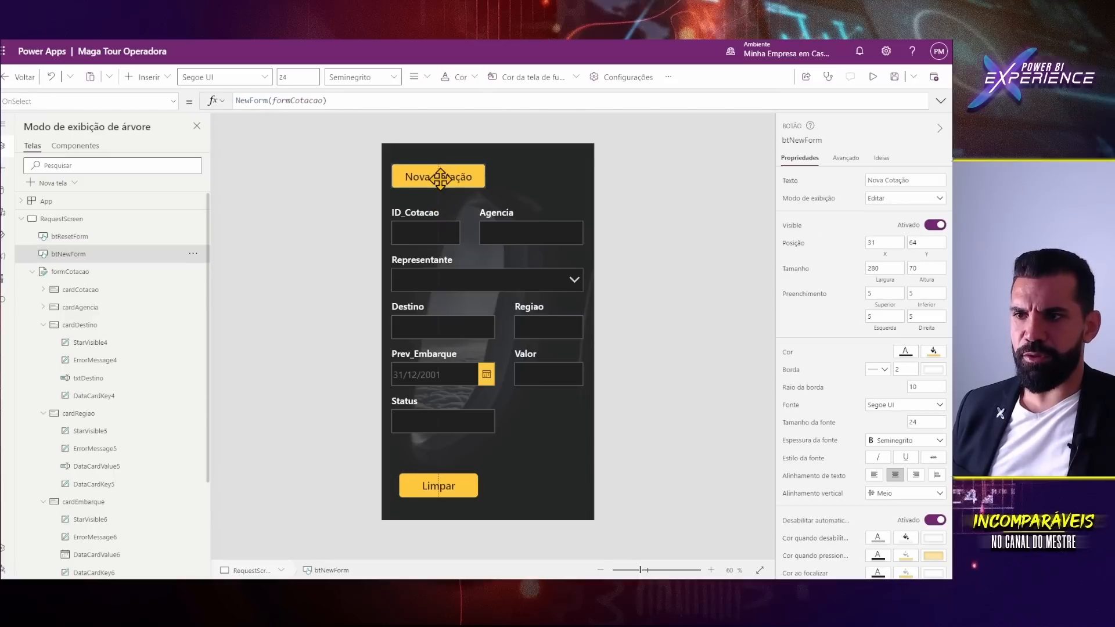
pyautogui.click(421, 251)
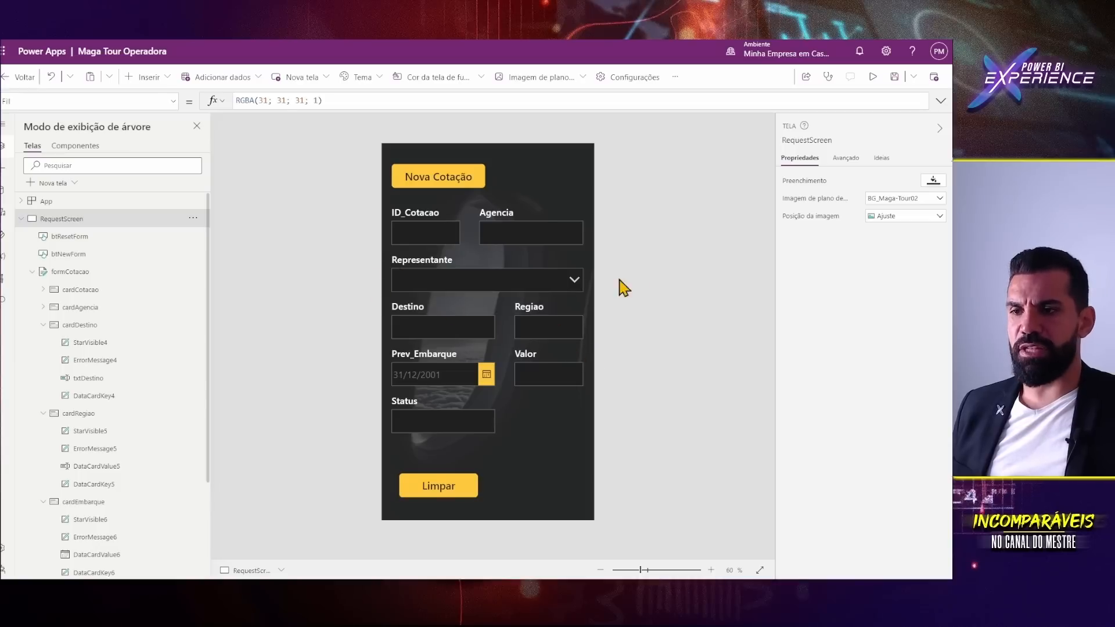
pyautogui.click(387, 284)
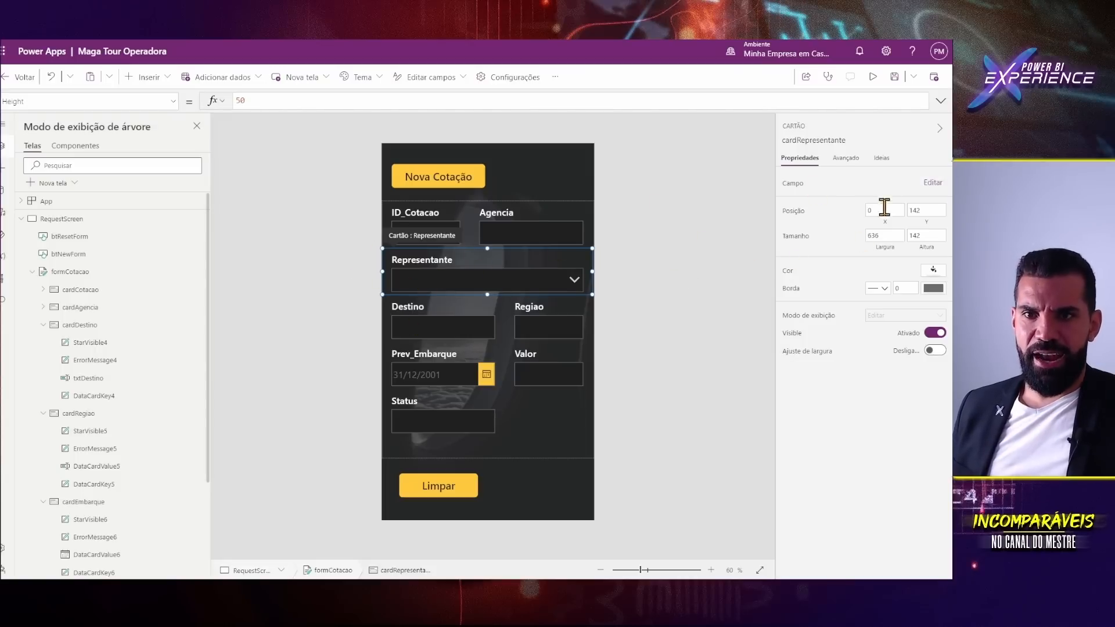
pyautogui.click(933, 184)
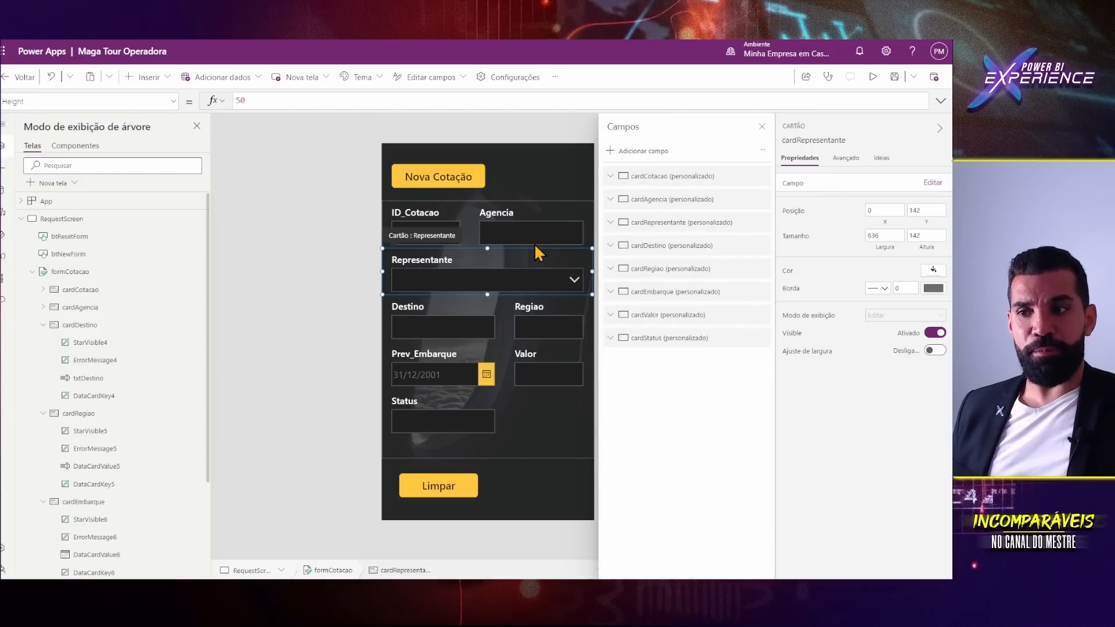
pyautogui.click(541, 260)
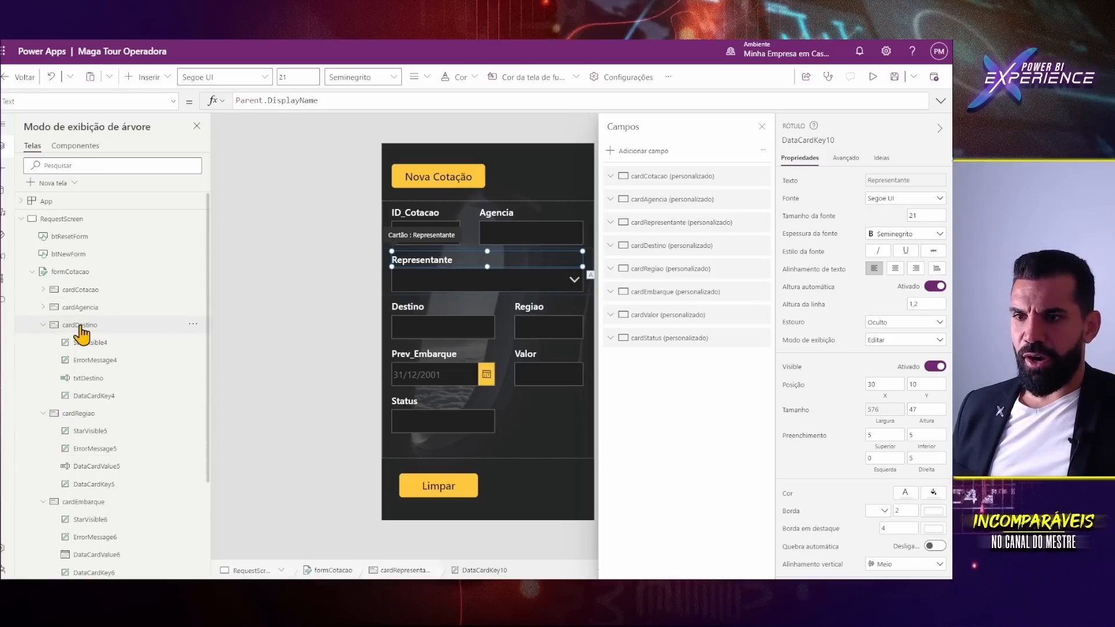
pyautogui.click(761, 127)
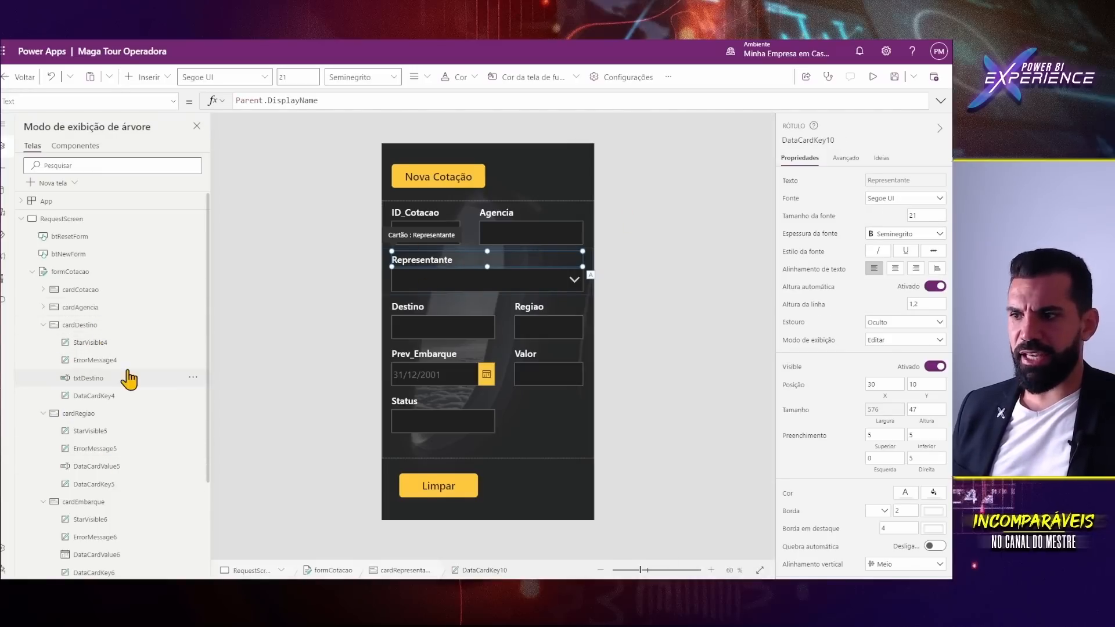
# - Collapse cardDestino, cardRegiao and cardEmbarque in the control tree and select cardRepresentante
pyautogui.click(74, 331)
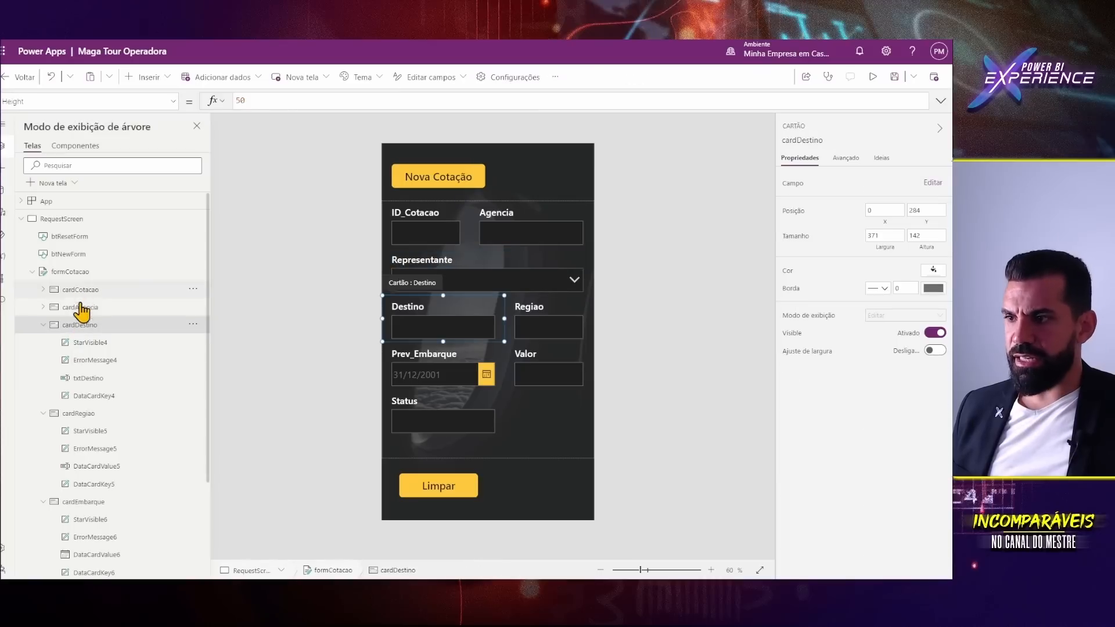
pyautogui.click(43, 326)
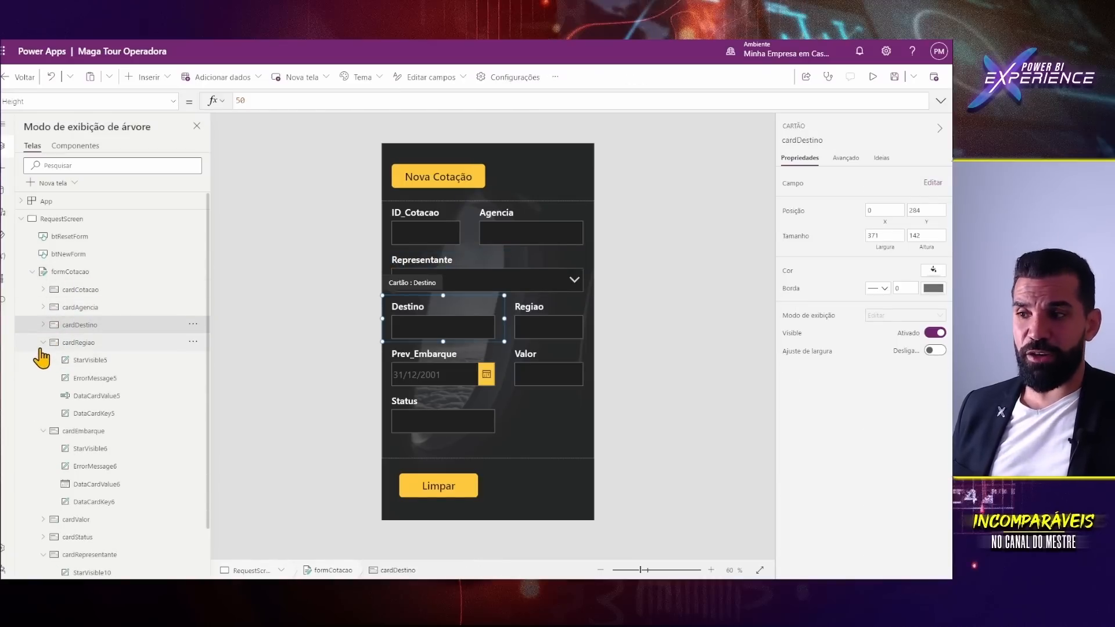
pyautogui.click(43, 343)
pyautogui.click(43, 360)
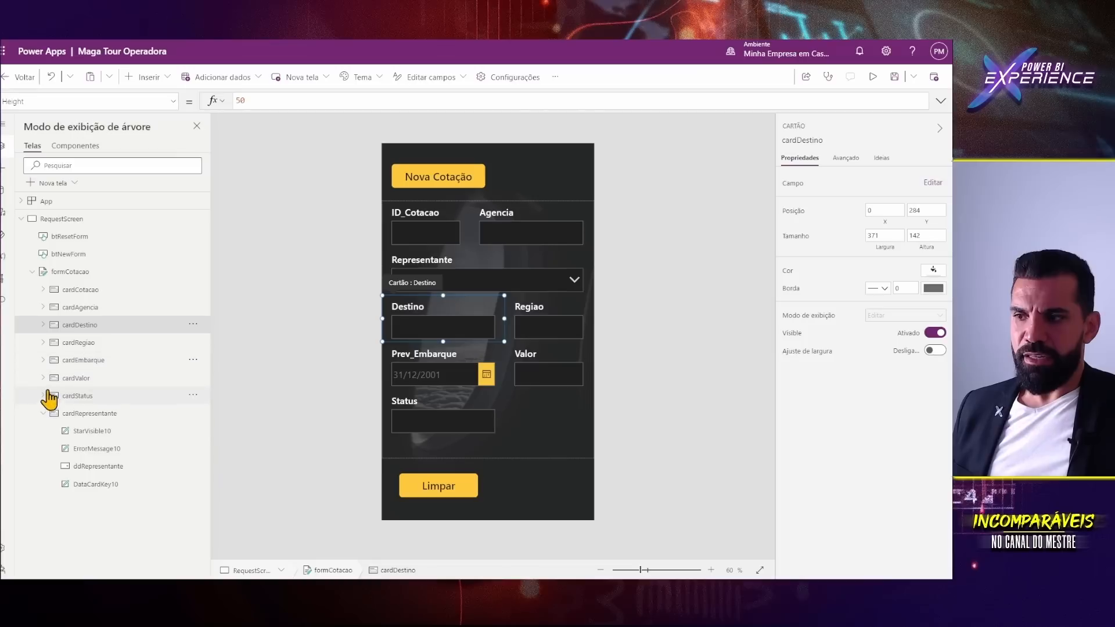
pyautogui.click(104, 414)
pyautogui.click(193, 418)
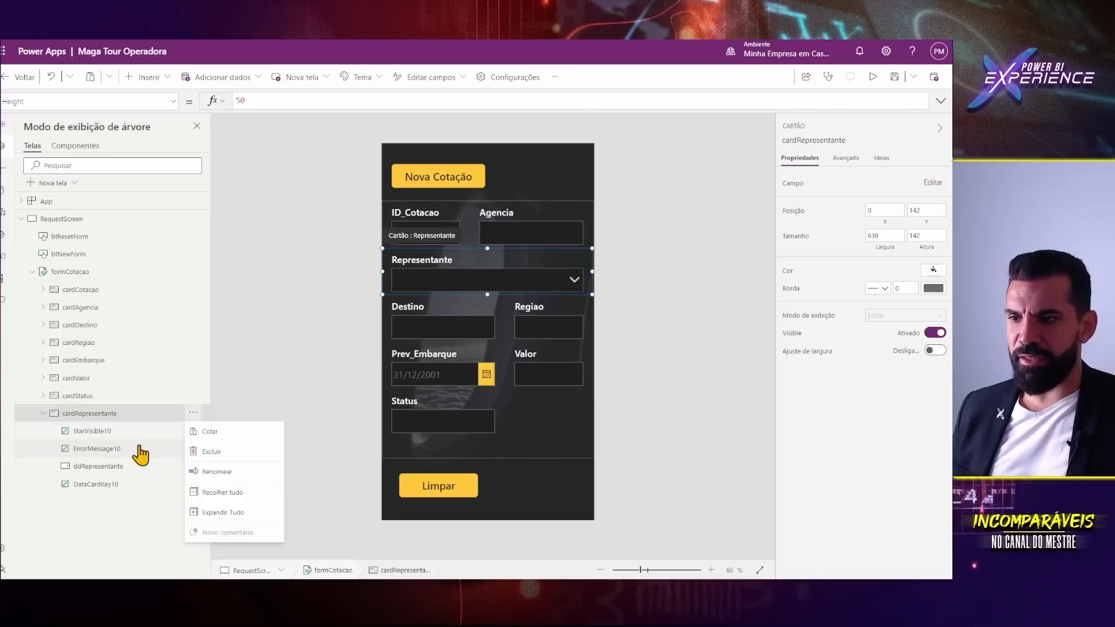
pyautogui.click(138, 424)
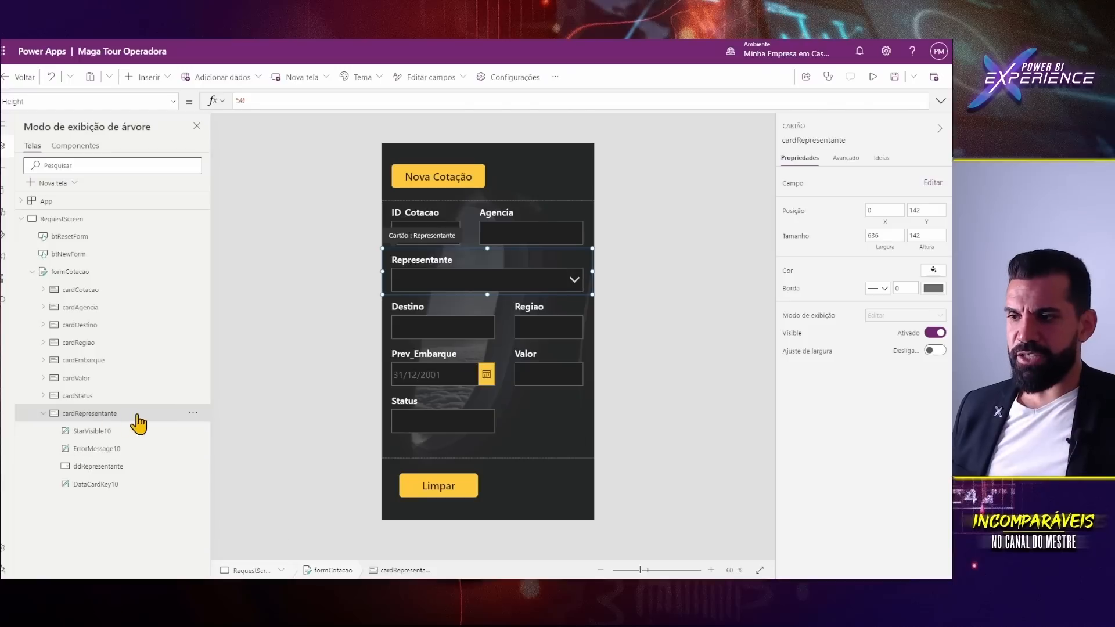
# - Set the Items property of cardRepresentante's ddRepresentante dropdown to the dVendedor table and preview the app
pyautogui.click(97, 467)
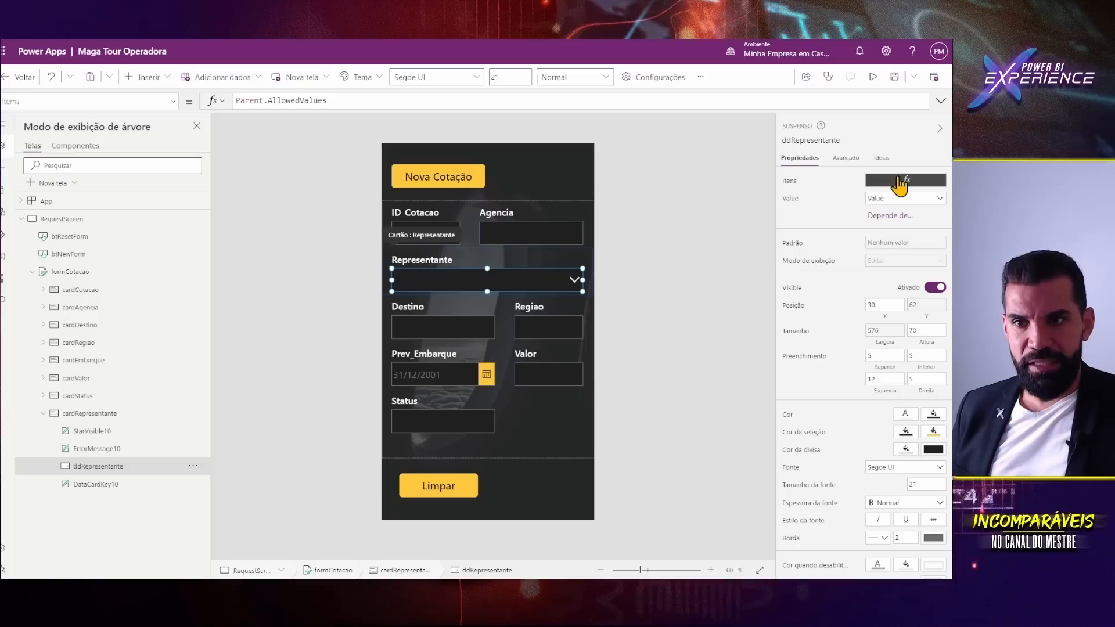
pyautogui.click(793, 188)
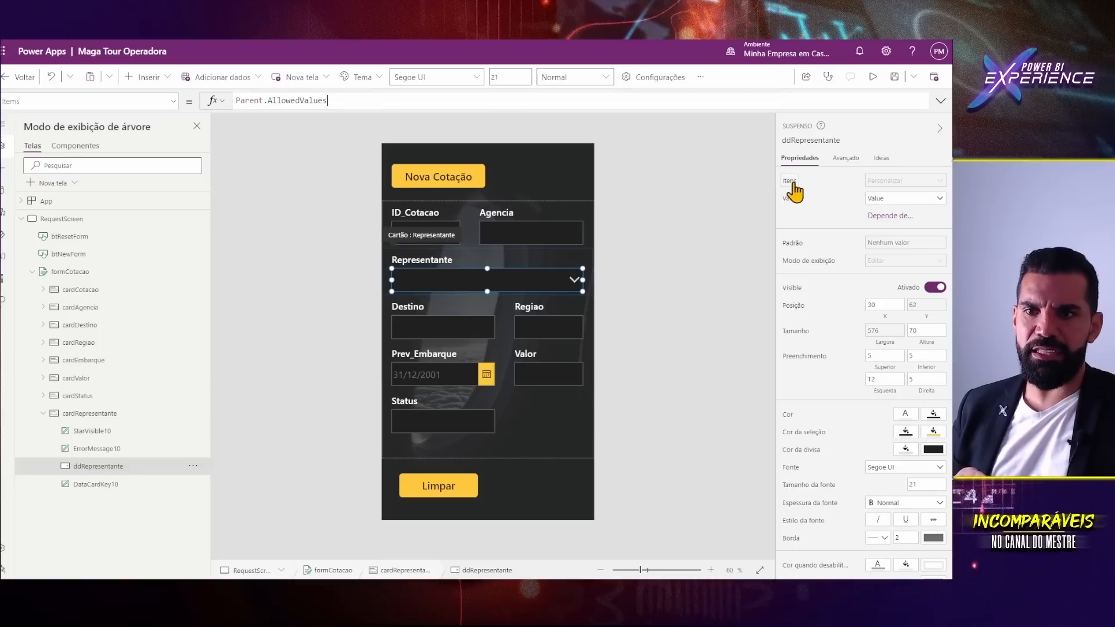
pyautogui.moveTo(343, 100); pyautogui.dragTo(236, 106)
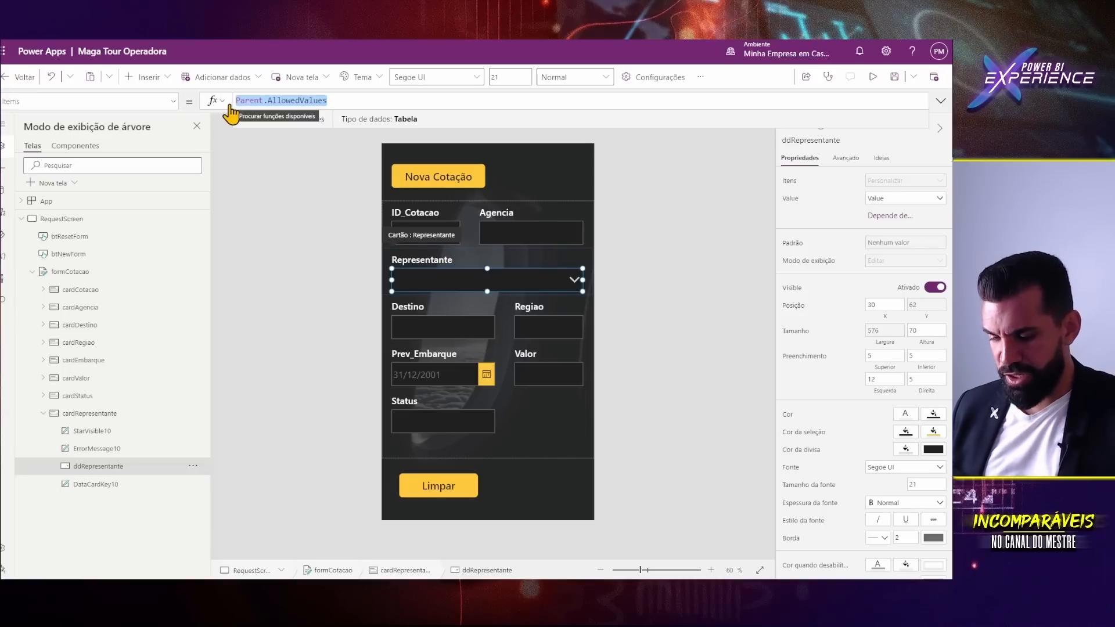
pyautogui.write('d')
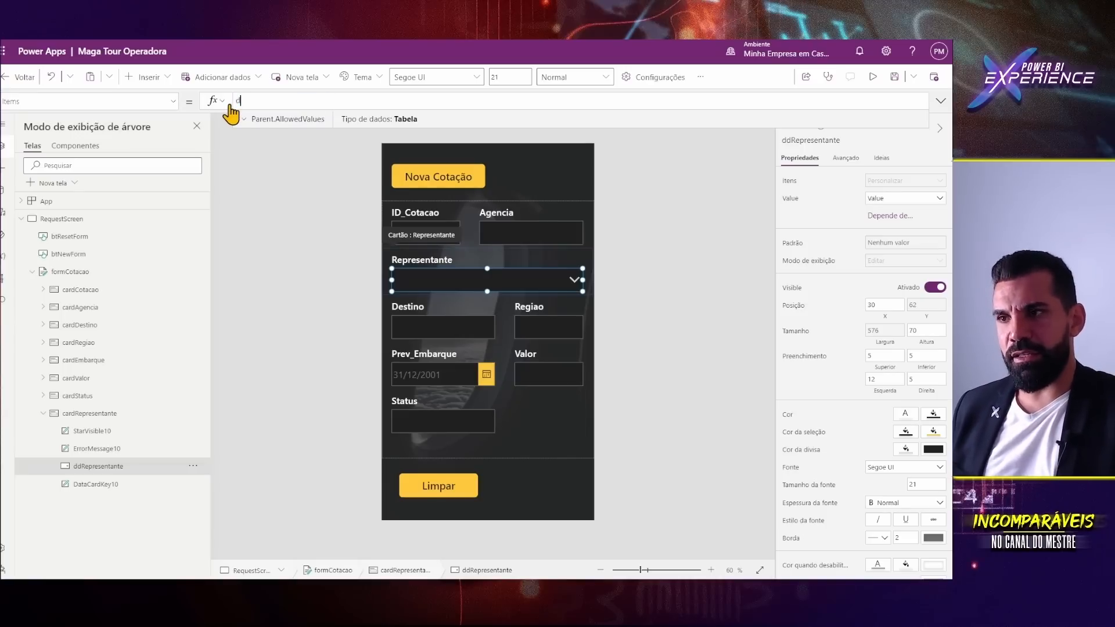
pyautogui.write('V')
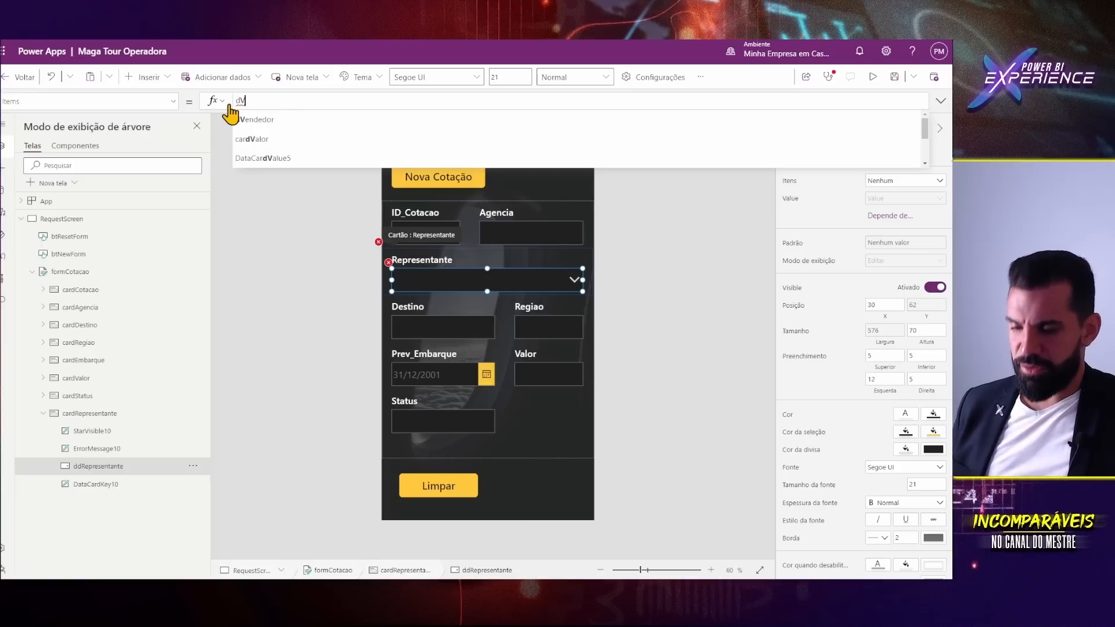
pyautogui.write('en')
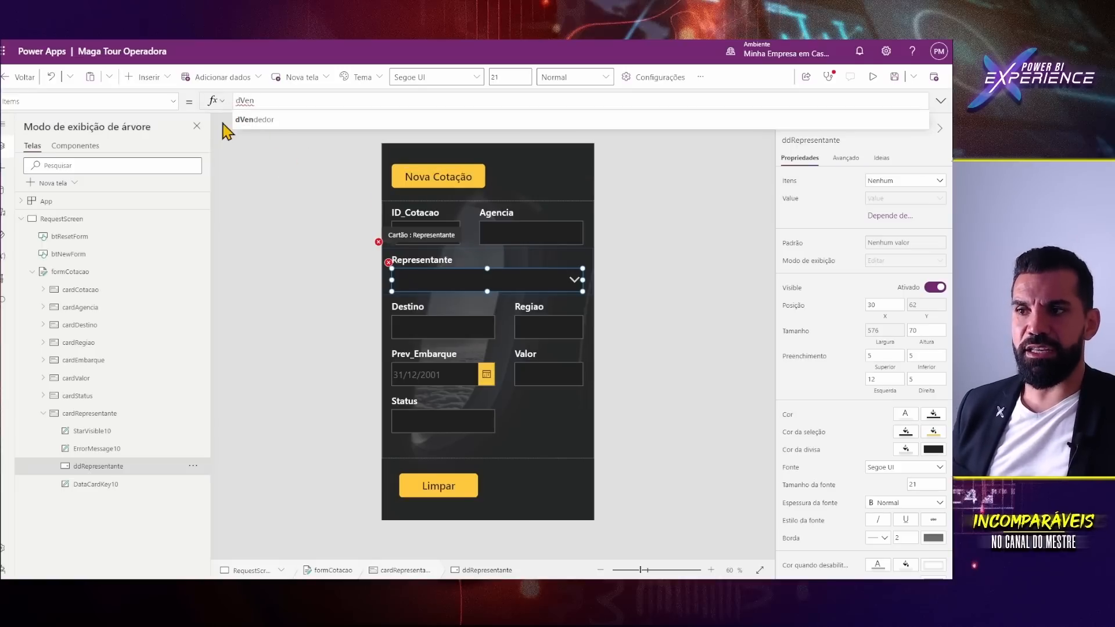
pyautogui.click(271, 125)
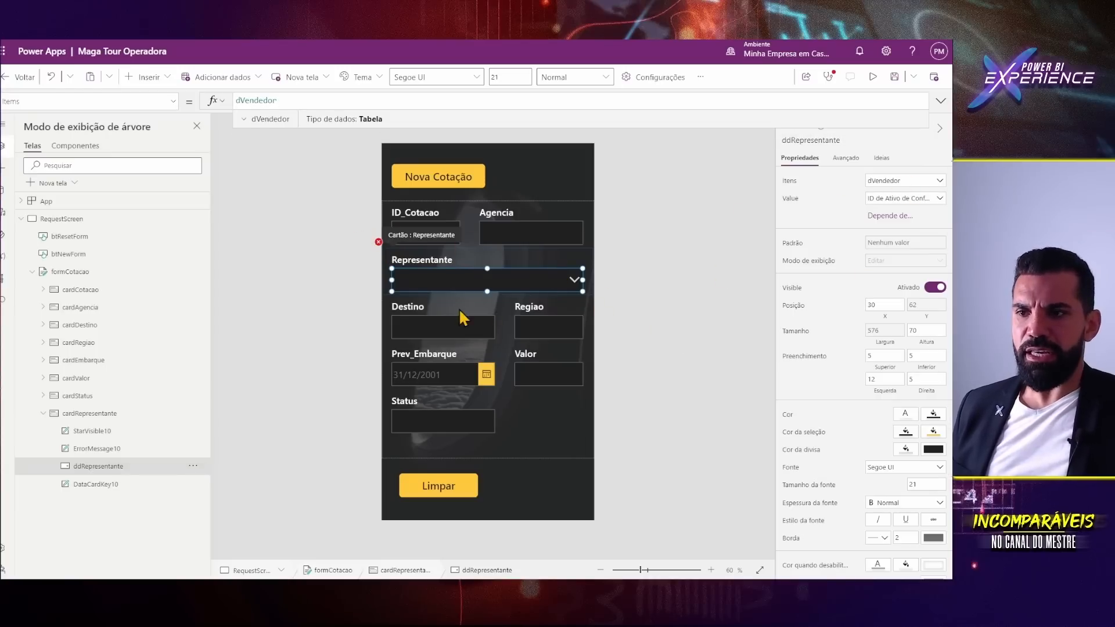
pyautogui.press('F5')
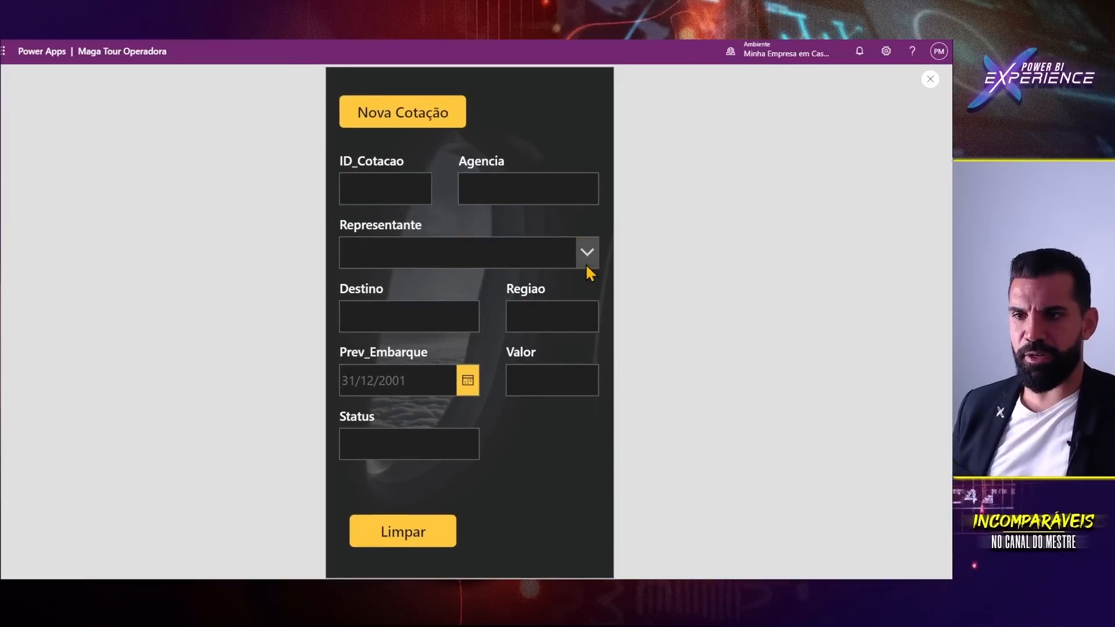
# - Check the Representante list in the preview, return to editing and set the ddRepresentante dropdown's Value field to nome_vendedor
pyautogui.click(587, 251)
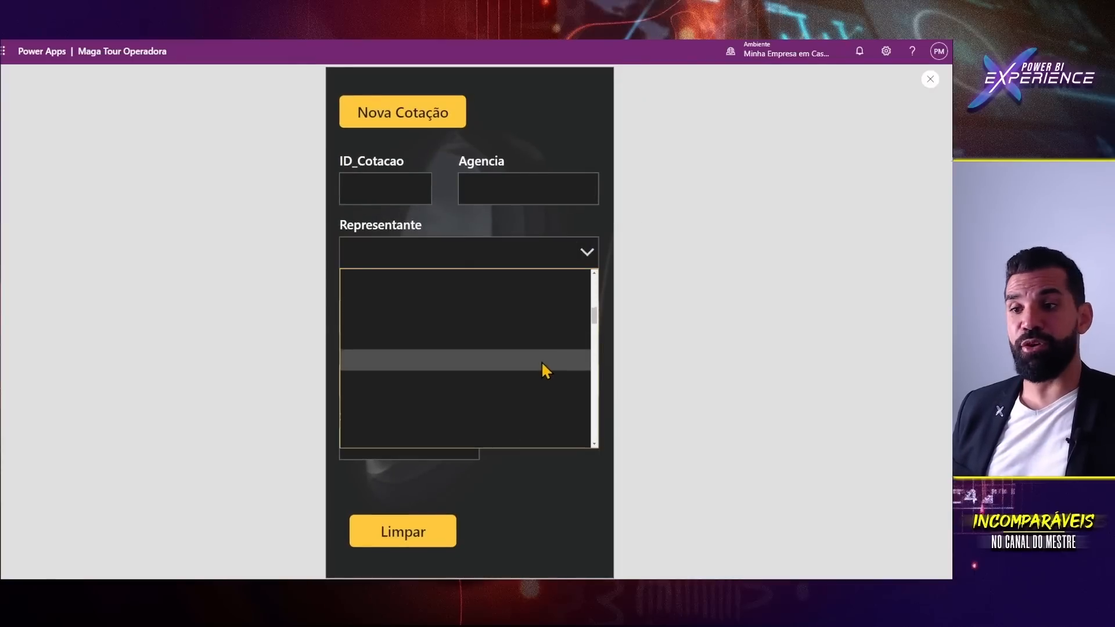
pyautogui.press('Escape')
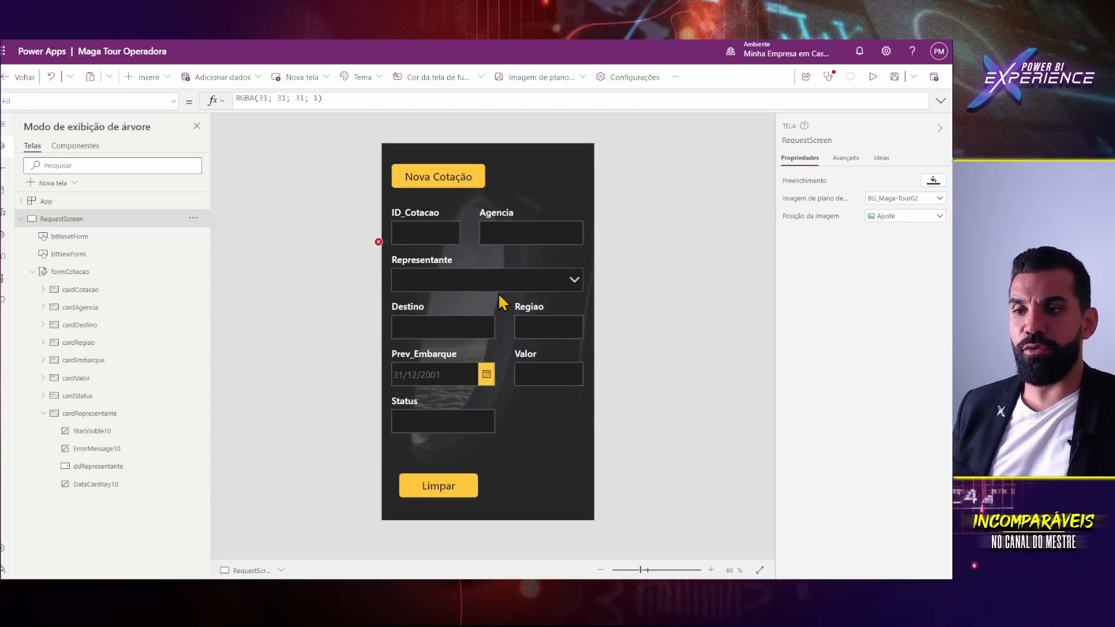
pyautogui.click(516, 283)
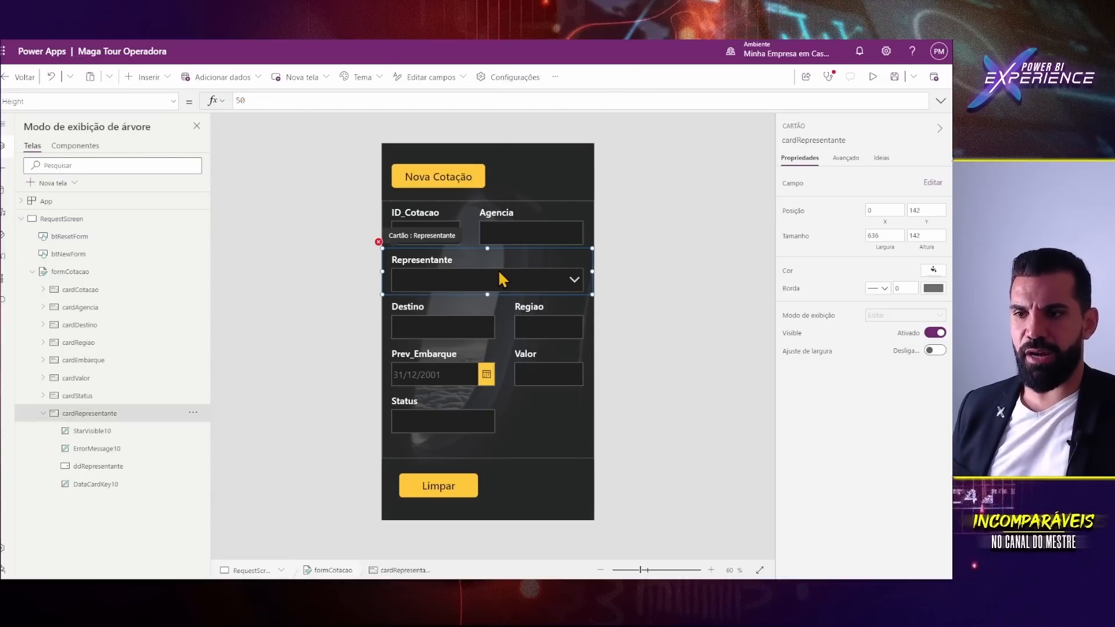
pyautogui.click(502, 281)
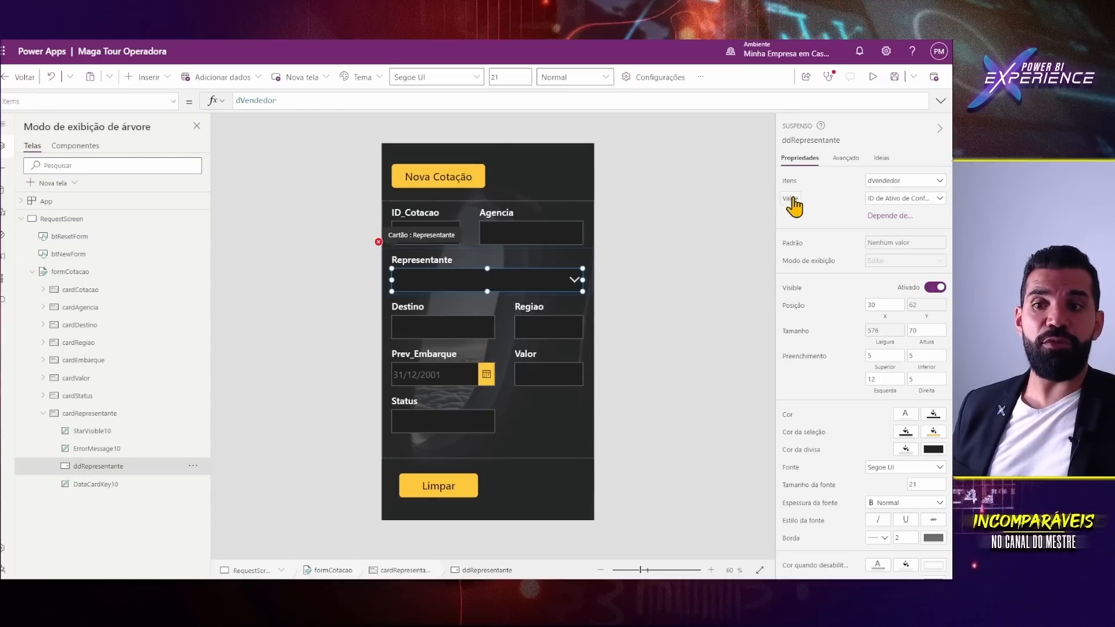
pyautogui.click(924, 200)
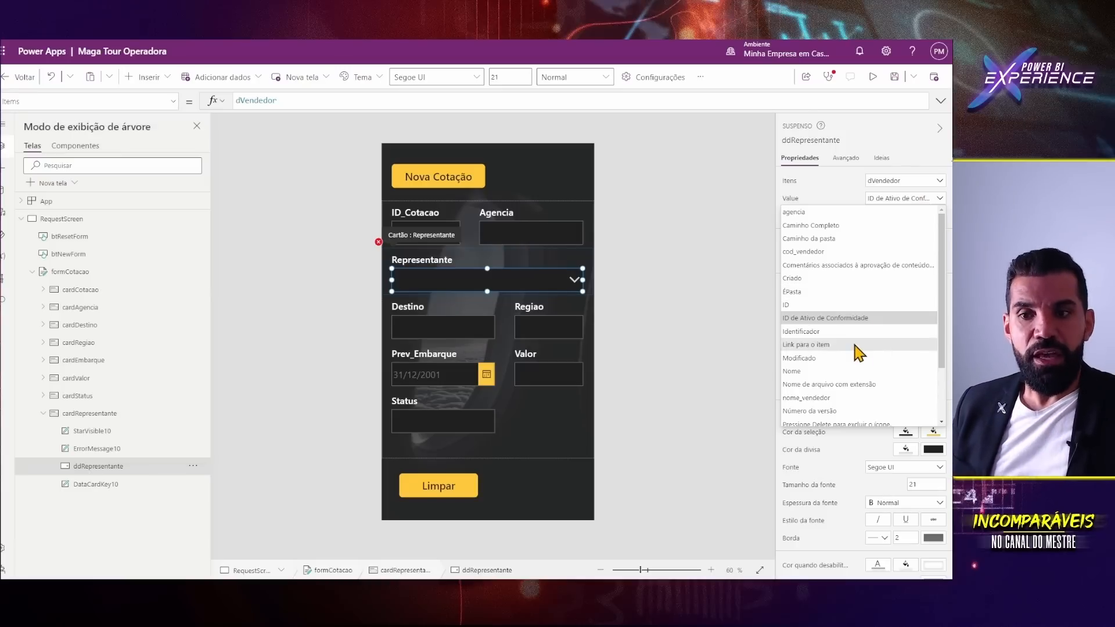
pyautogui.scroll(-1, 858, 348)
pyautogui.scroll(1, 827, 342)
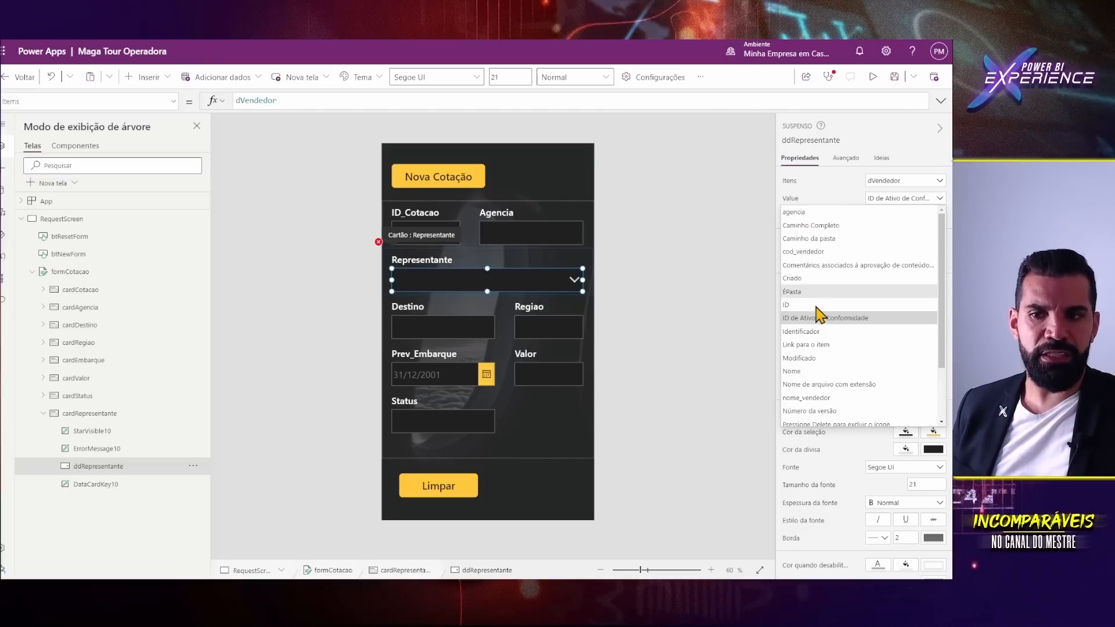
pyautogui.click(836, 398)
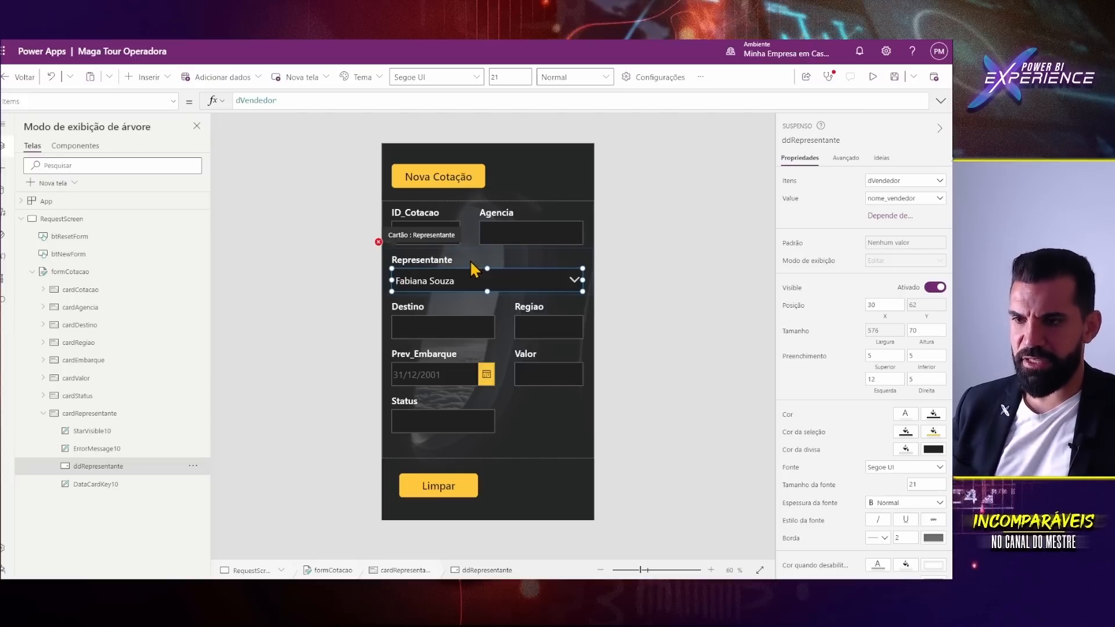
# - Preview the app, look through the names in the Representante dropdown and return to editing
pyautogui.press('F5')
pyautogui.click(587, 255)
pyautogui.scroll(-1, 592, 308)
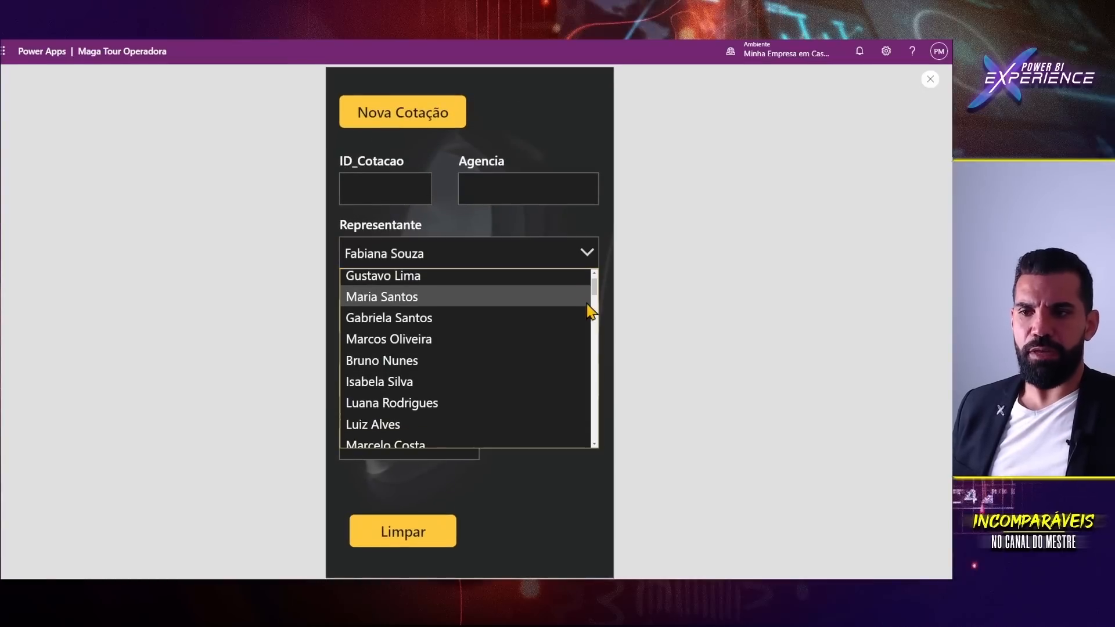
pyautogui.moveTo(598, 299); pyautogui.dragTo(604, 269)
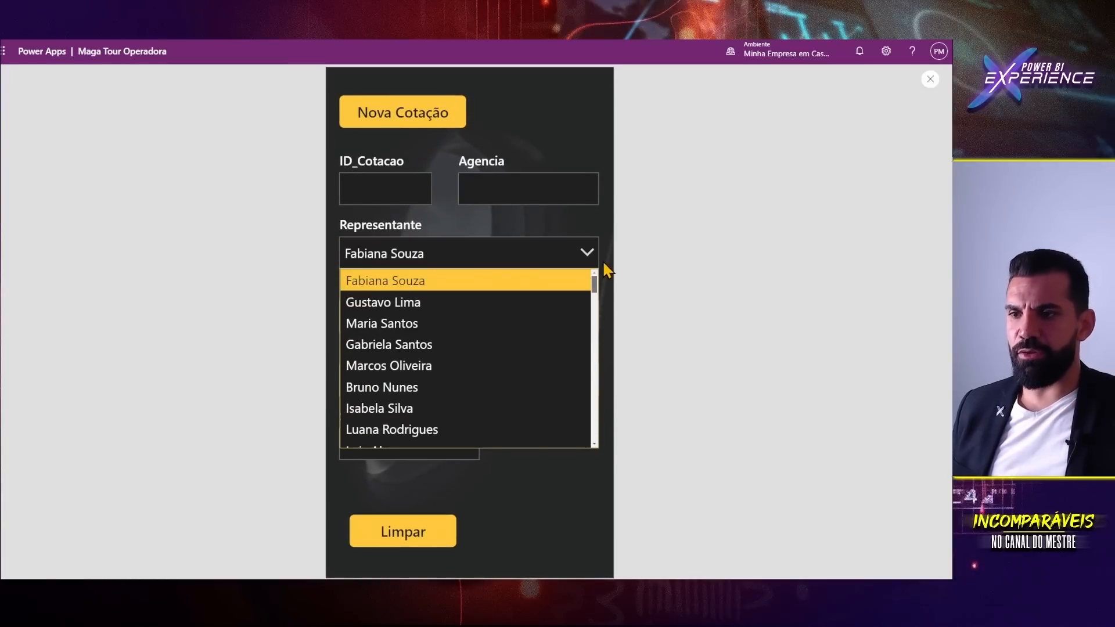
pyautogui.click(604, 254)
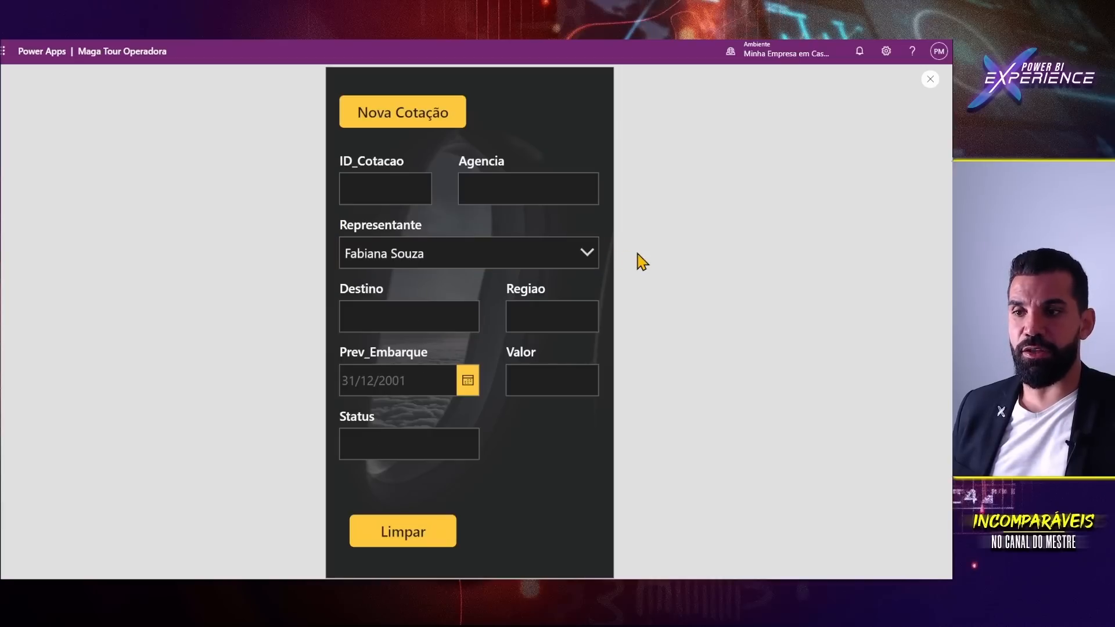
pyautogui.press('Escape')
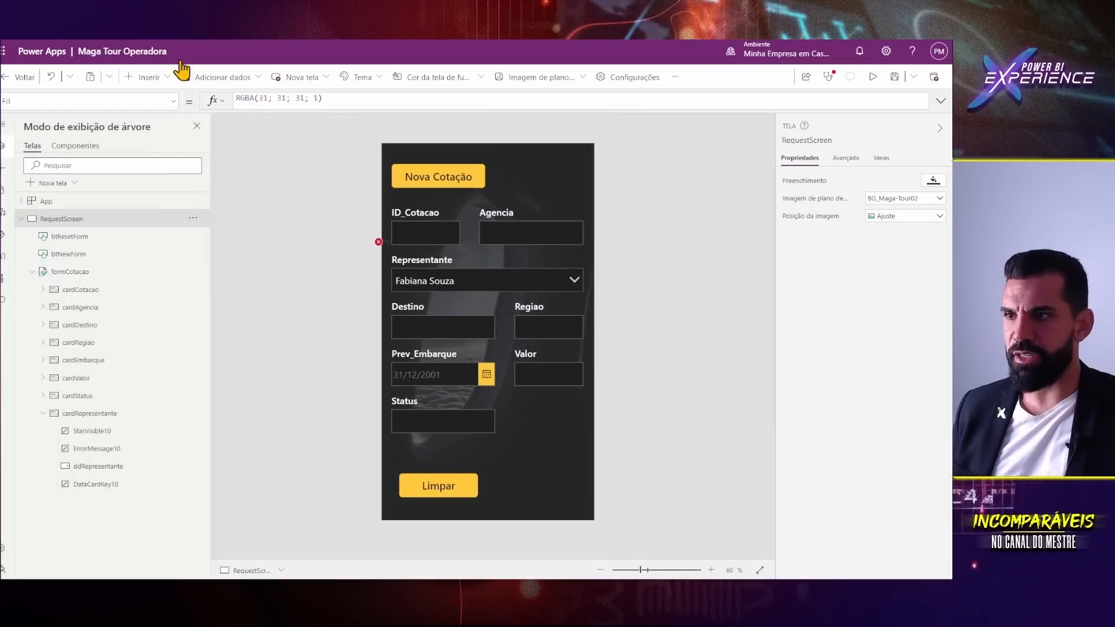
# - Switch to SharePoint, view the dVendedor list sorted ascending by nome_vendedor and reload the list in its default order
pyautogui.click(331, 46)
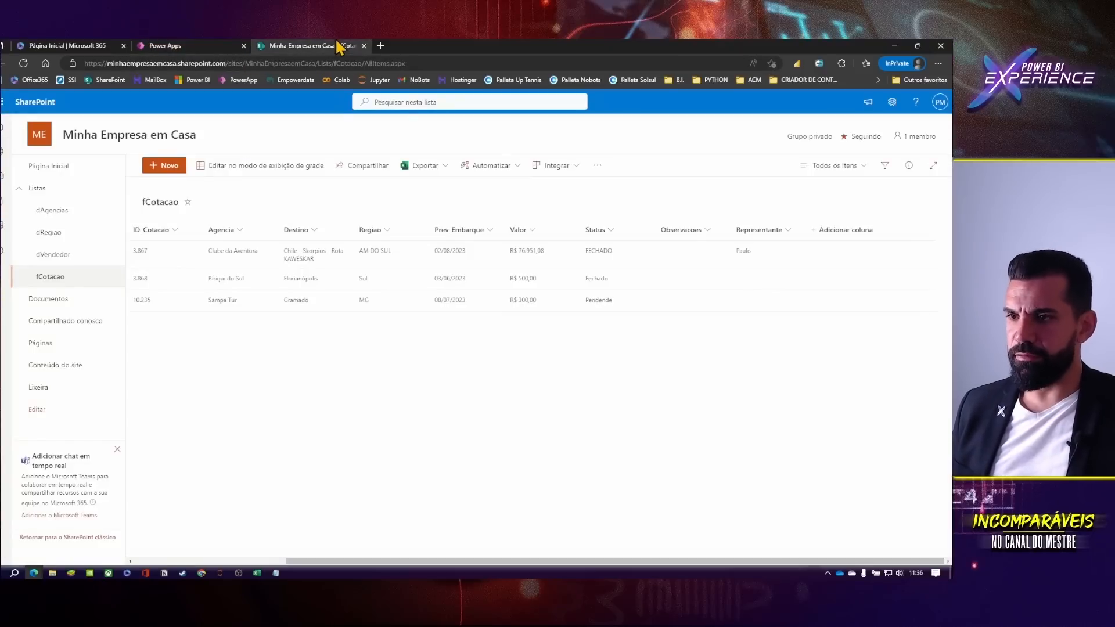
pyautogui.click(54, 255)
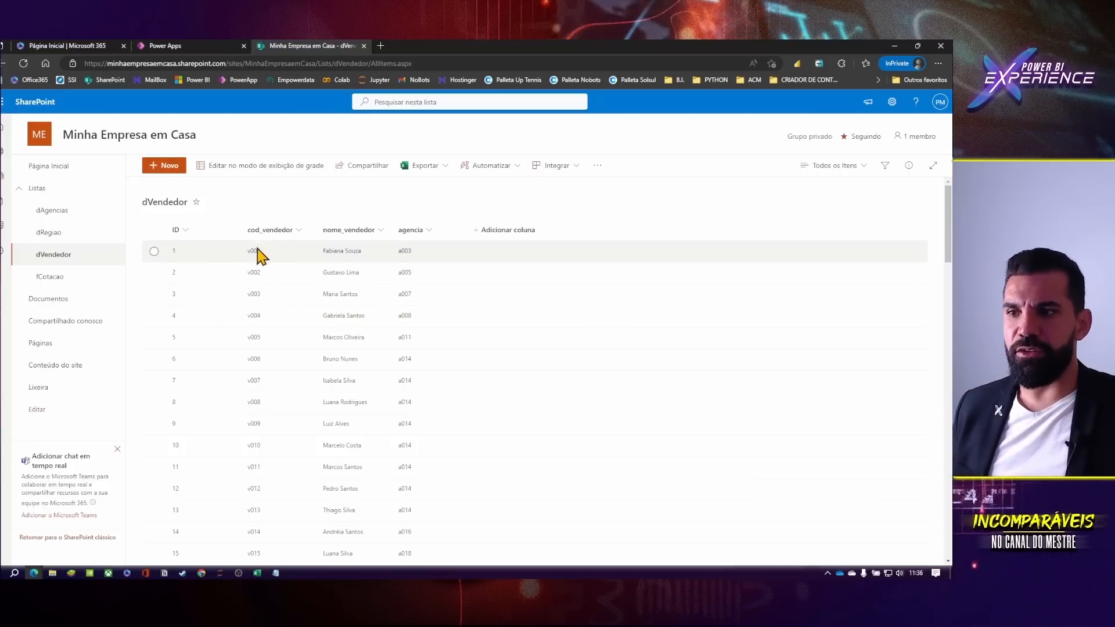
pyautogui.click(383, 232)
pyautogui.click(348, 252)
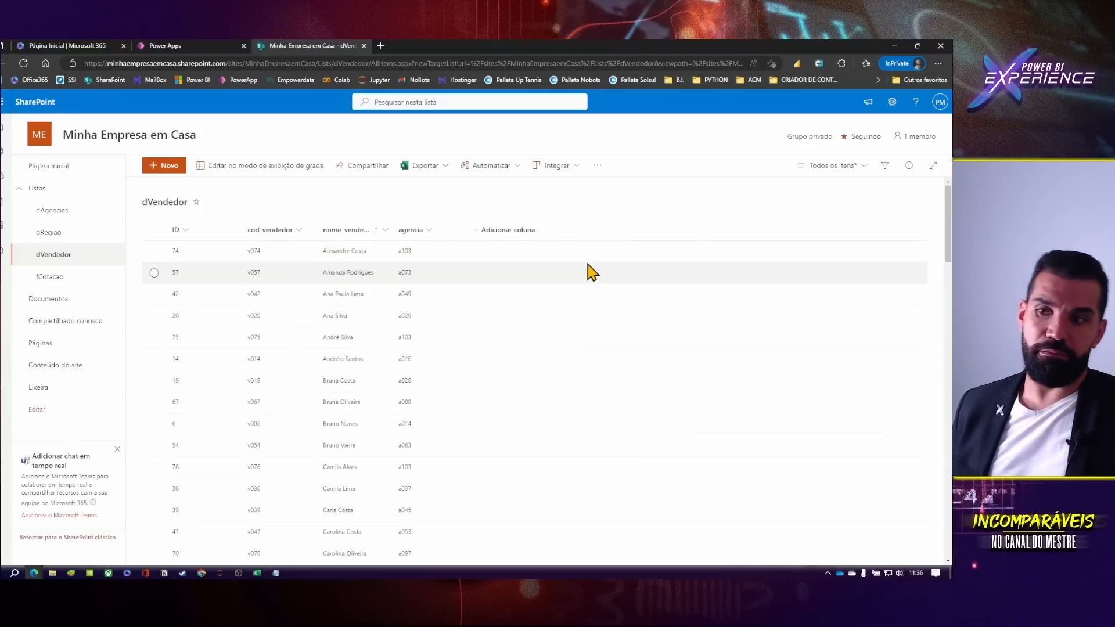
pyautogui.click(58, 255)
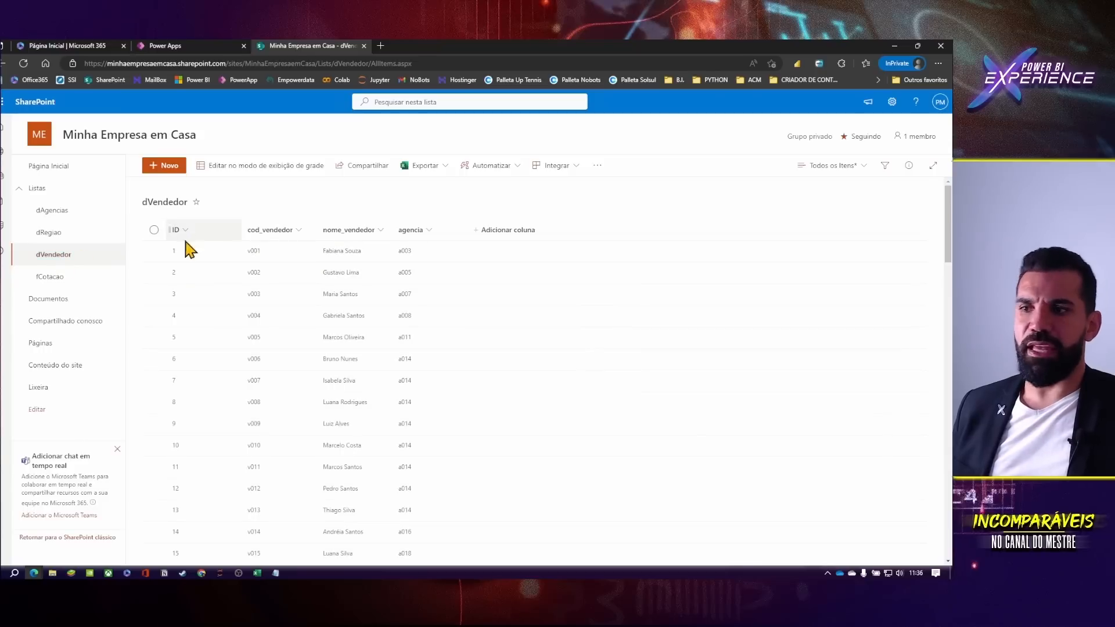
# - Switch back to Power Apps and put the SortByColumns function before dVendedor in the ddRepresentante dropdown's Items formula
pyautogui.click(227, 45)
pyautogui.click(562, 307)
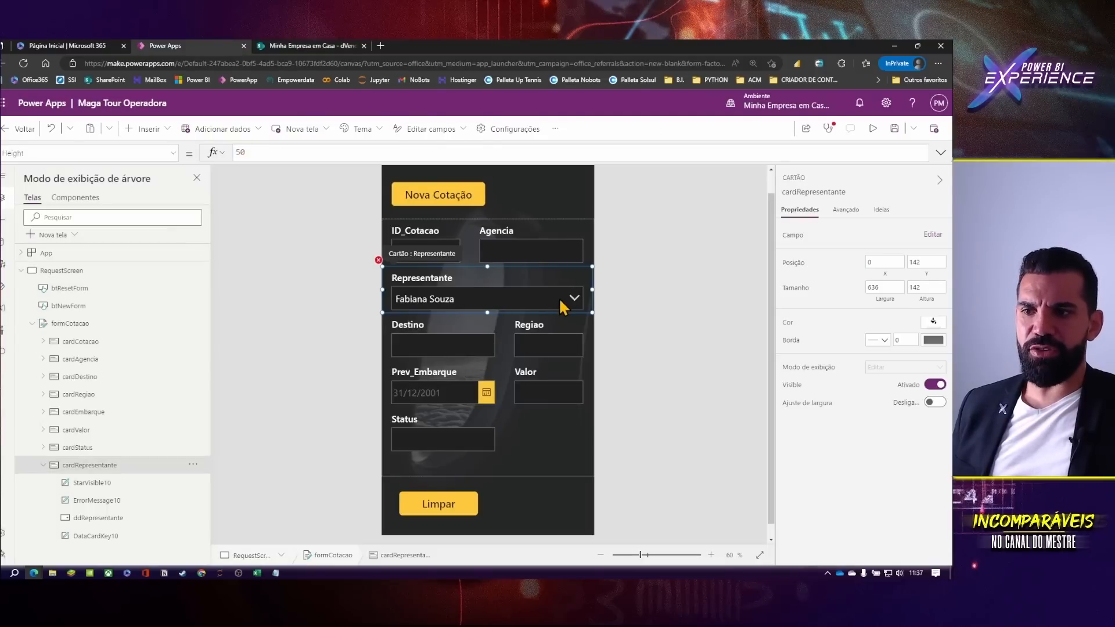
pyautogui.click(563, 302)
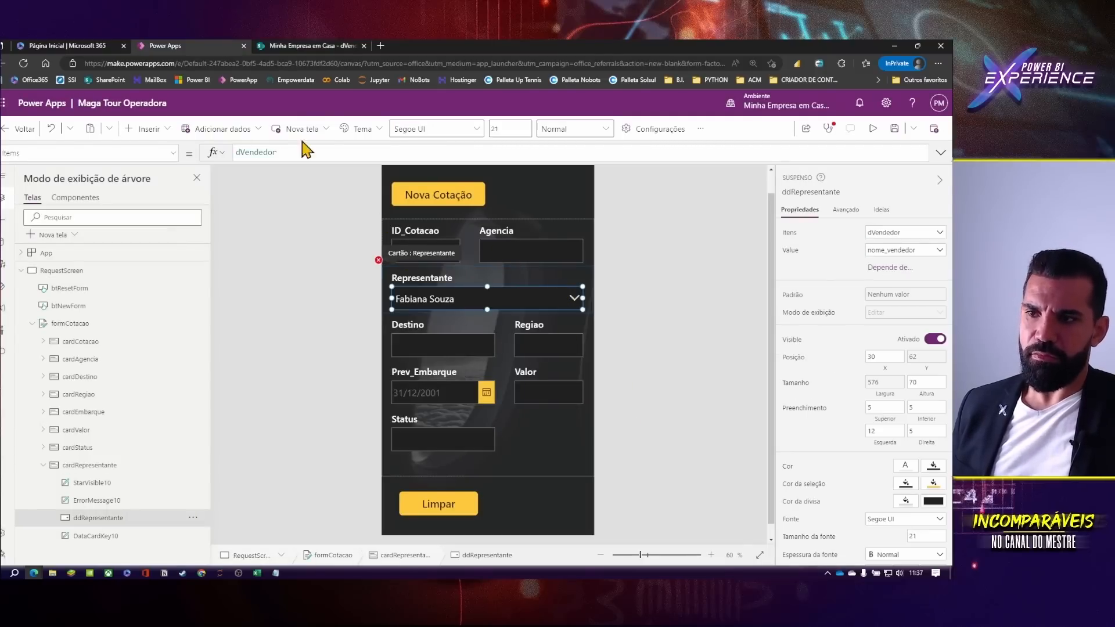
pyautogui.click(307, 153)
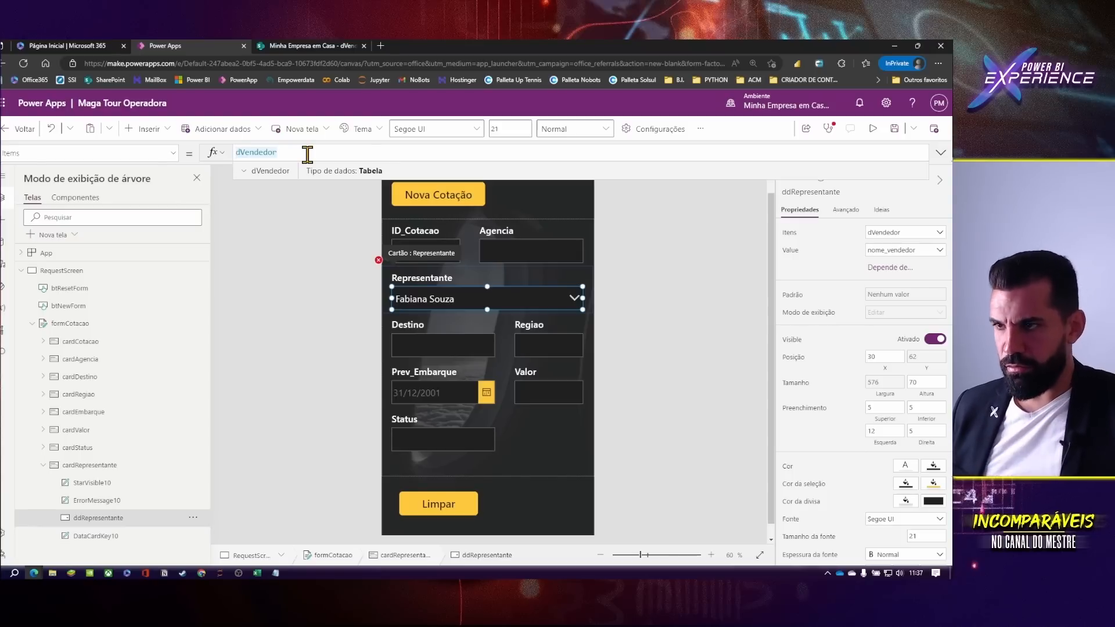
pyautogui.write('Sort')
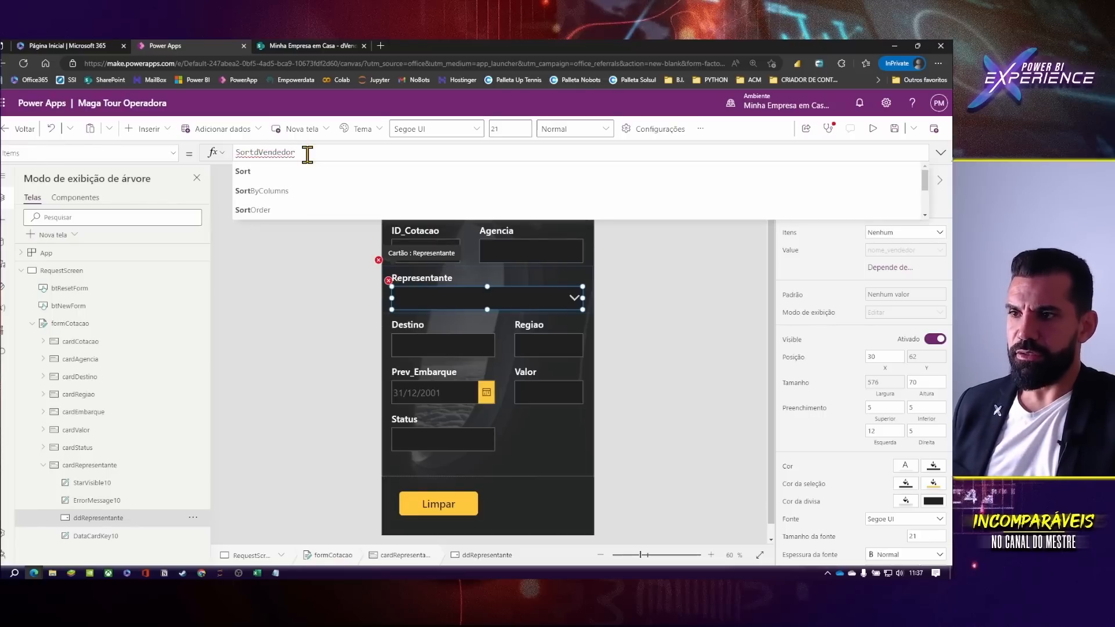
pyautogui.press('Down')
pyautogui.press('Down')
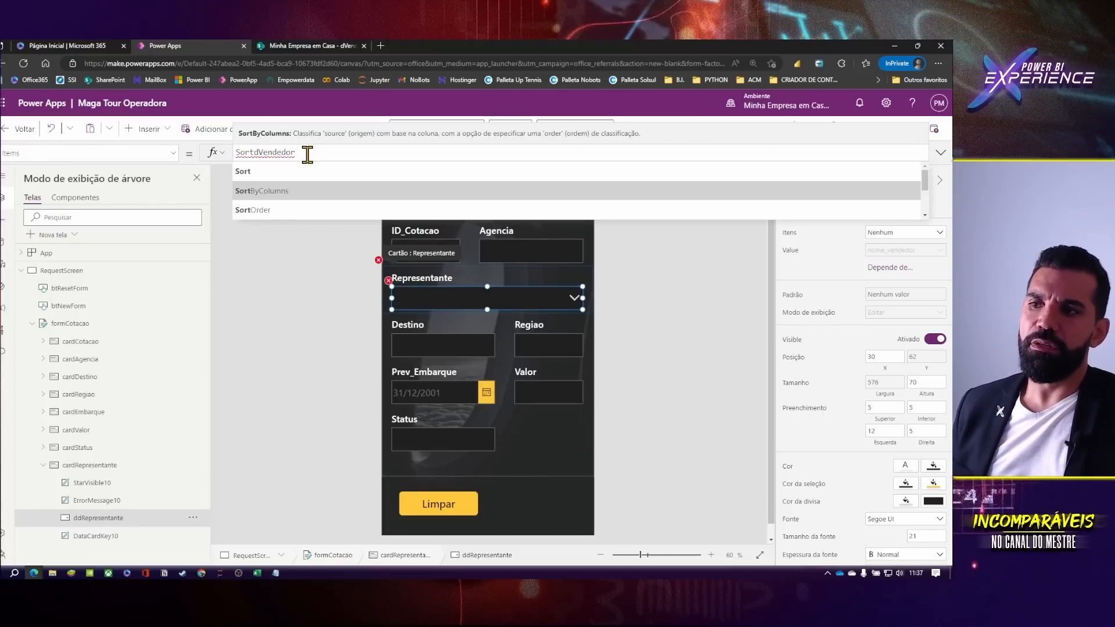
pyautogui.write('rt')
pyautogui.click(266, 192)
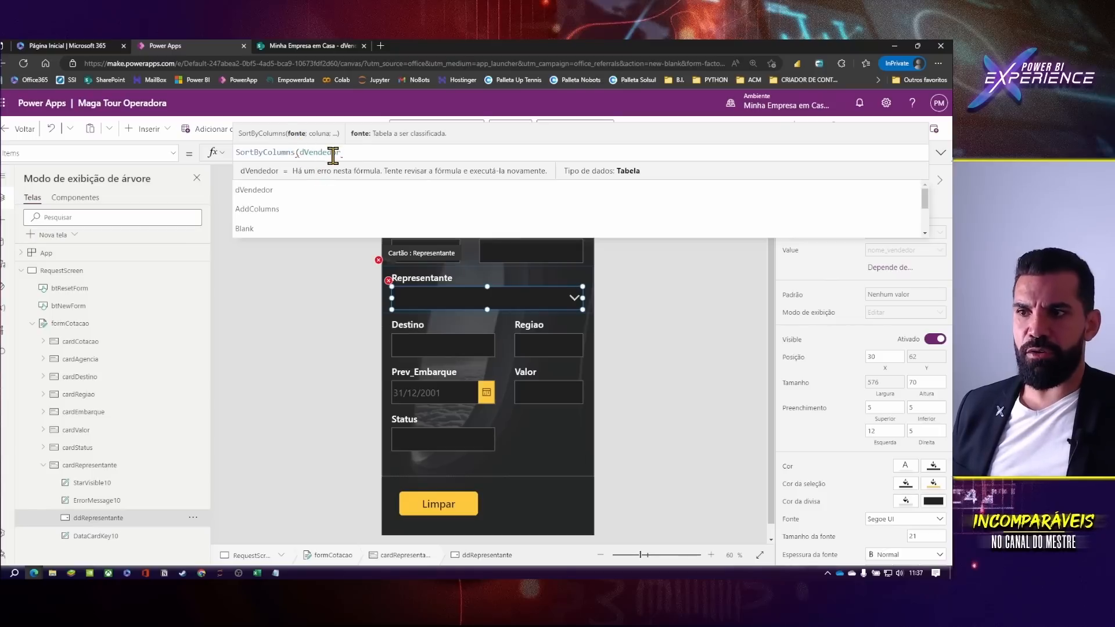
# - Complete the Items formula as SortByColumns(dVendedor;"nome_vendedor"), leaving out the sort order argument
pyautogui.click(347, 152)
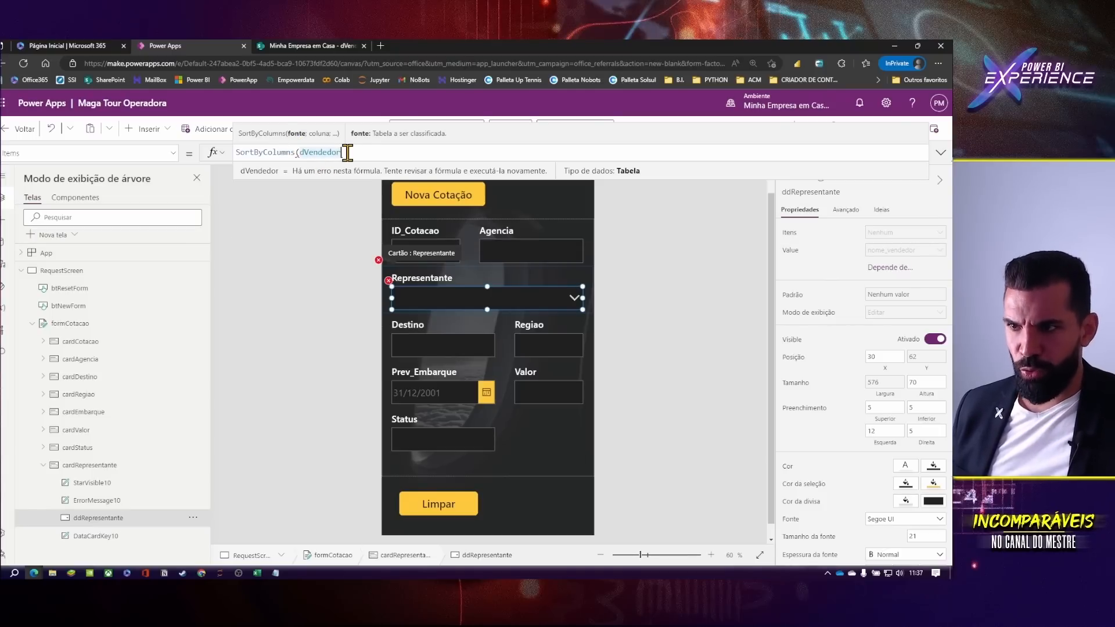
pyautogui.write(';')
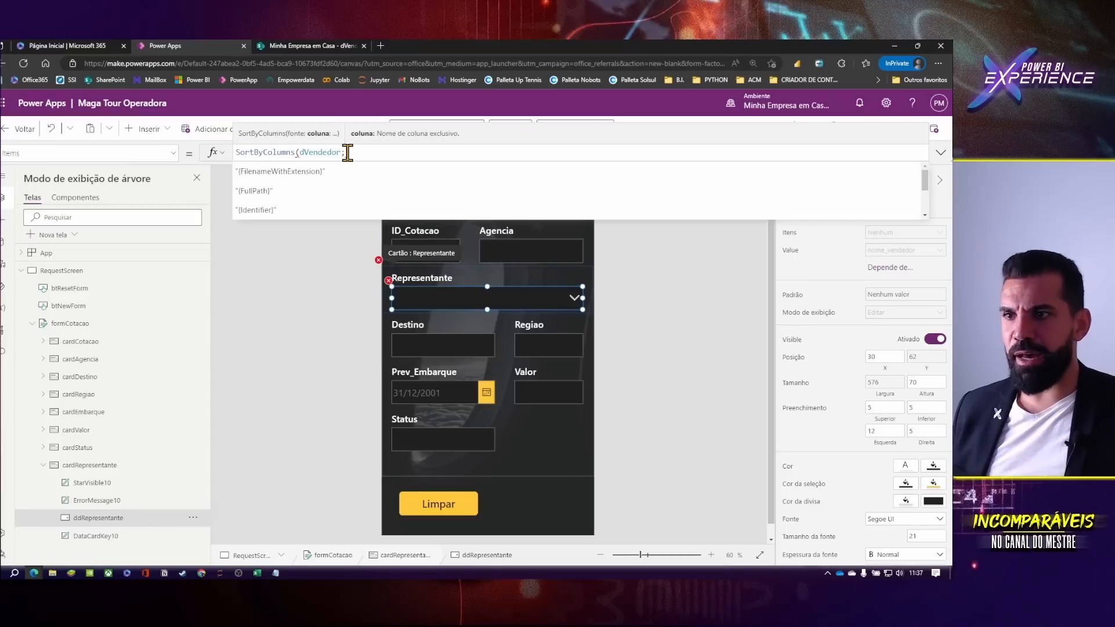
pyautogui.scroll(-2, 316, 186)
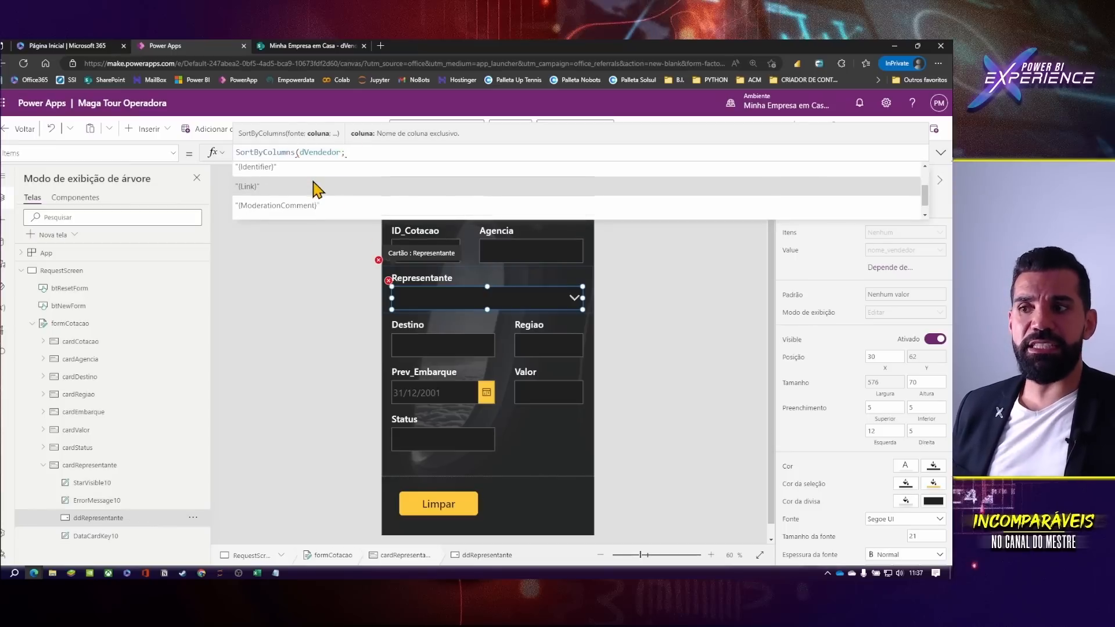
pyautogui.scroll(-4, 316, 185)
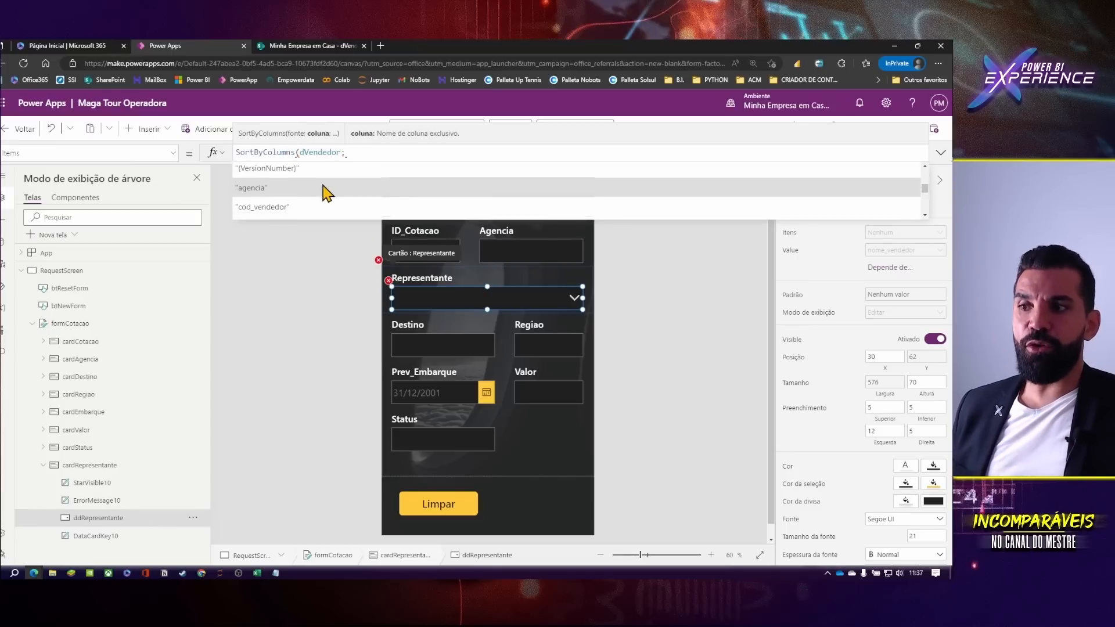
pyautogui.scroll(-3, 330, 196)
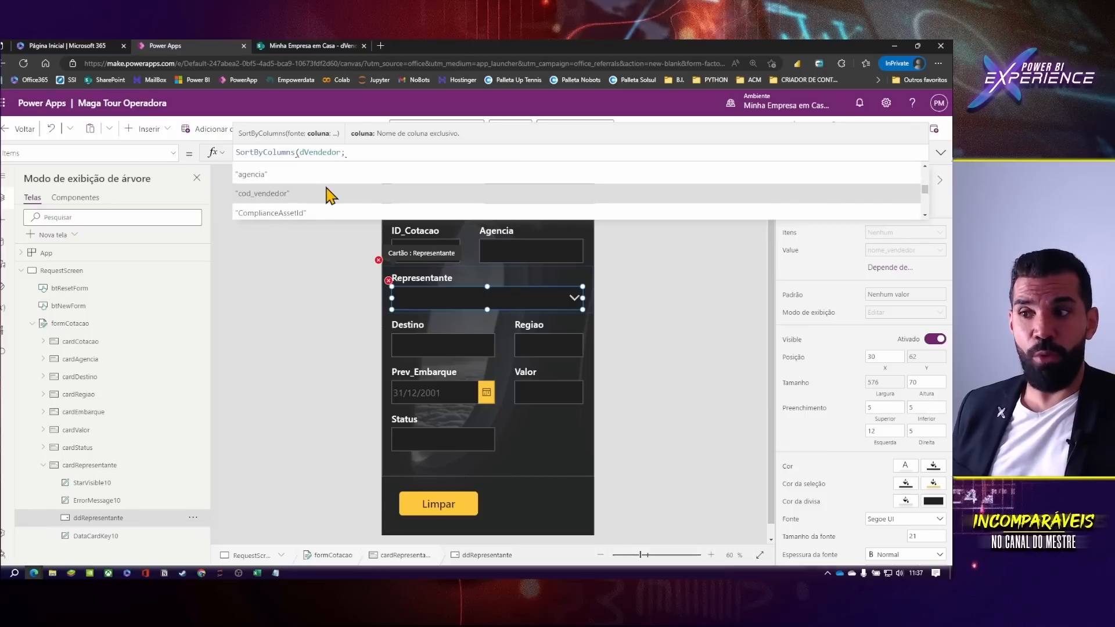
pyautogui.scroll(2, 331, 196)
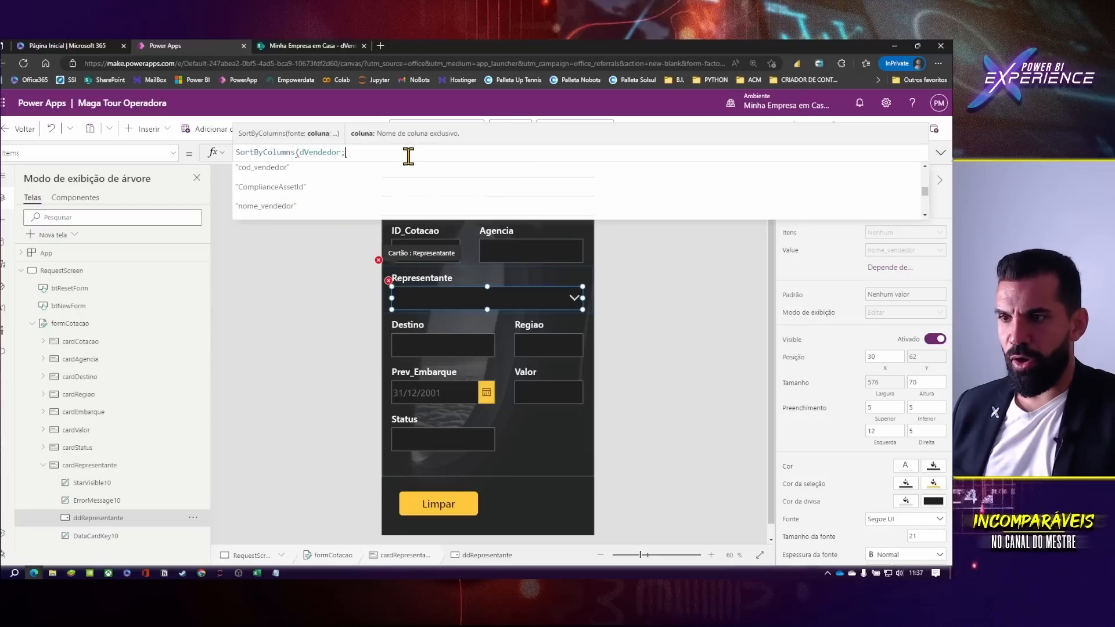
pyautogui.write('nome')
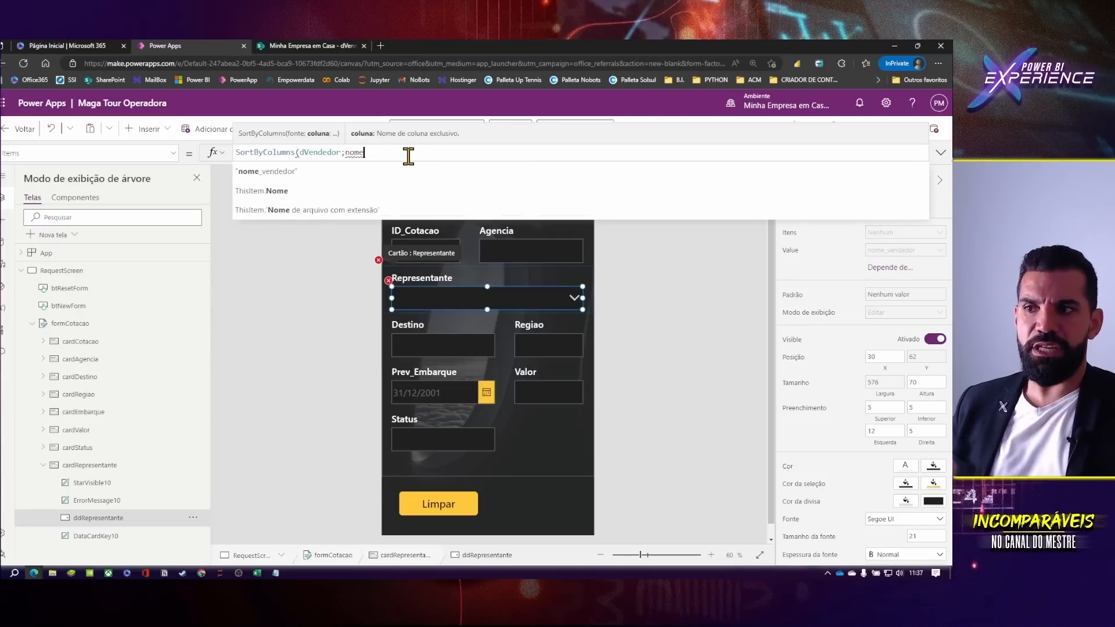
pyautogui.press('Down')
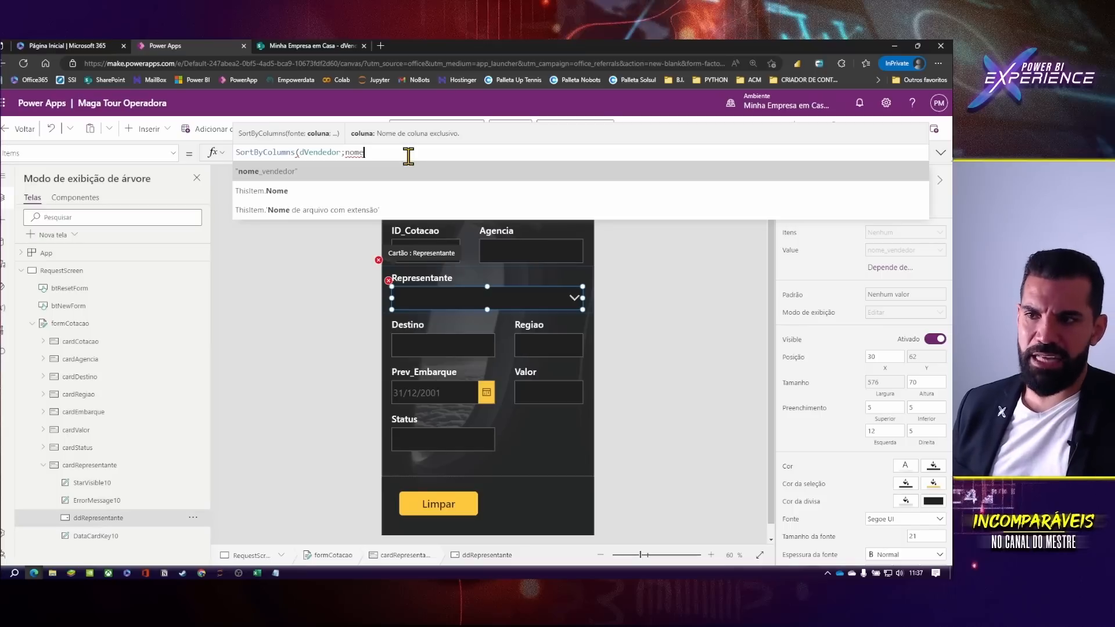
pyautogui.press('Tab')
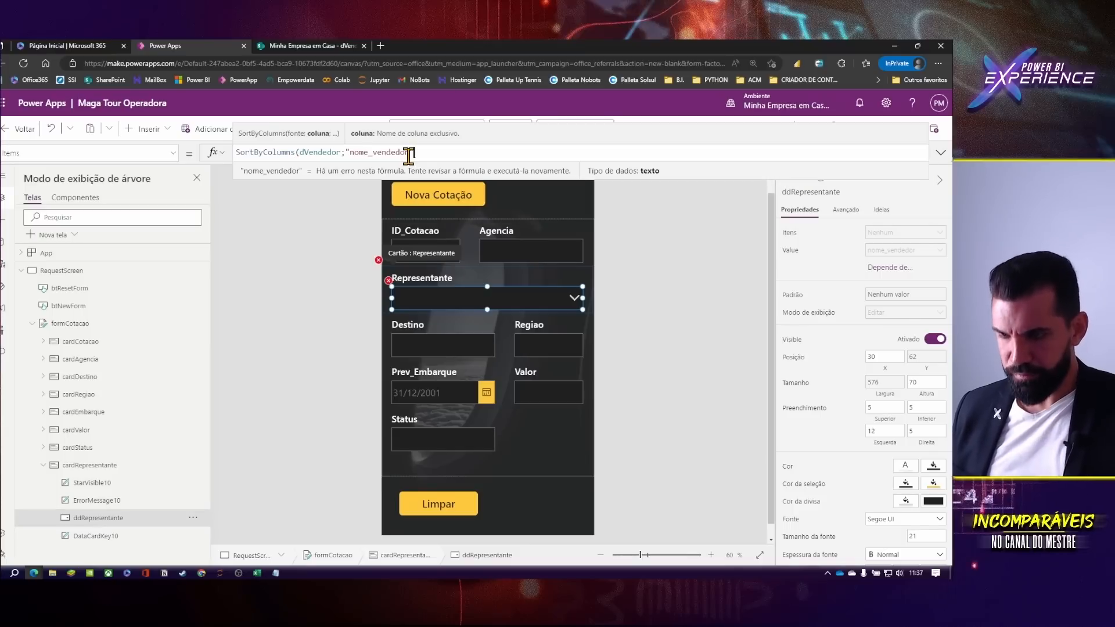
pyautogui.write(';')
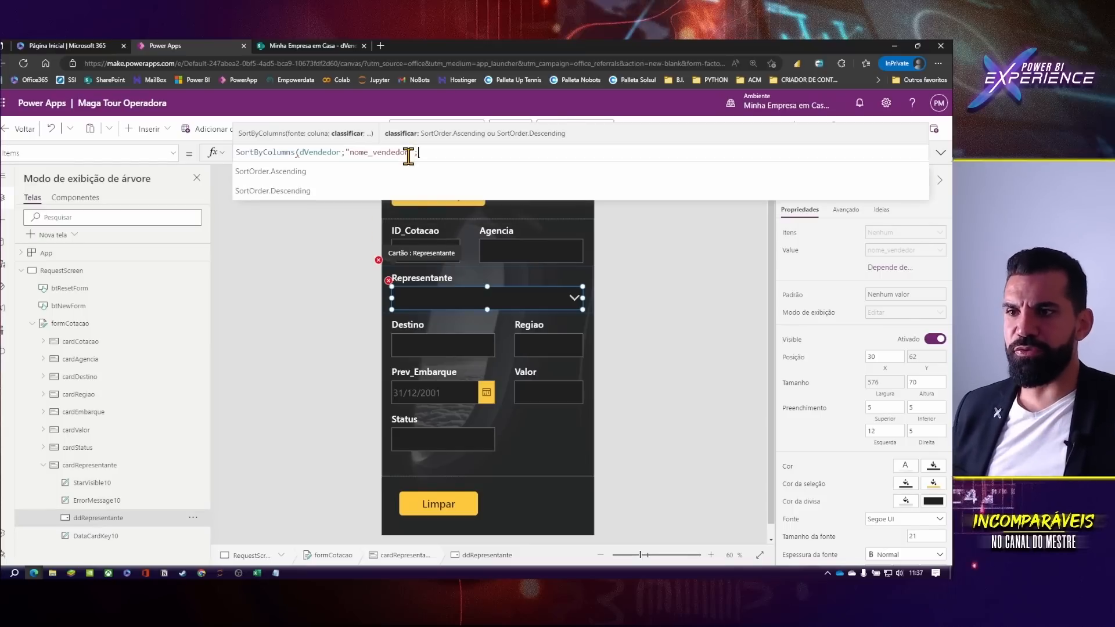
pyautogui.press('BackSpace')
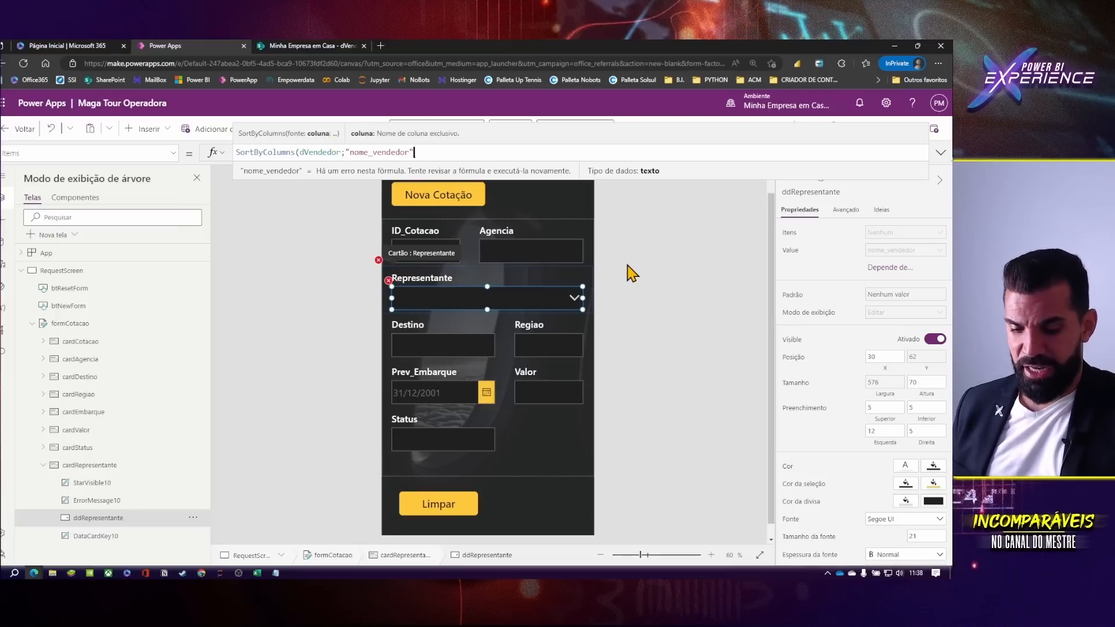
pyautogui.write(')')
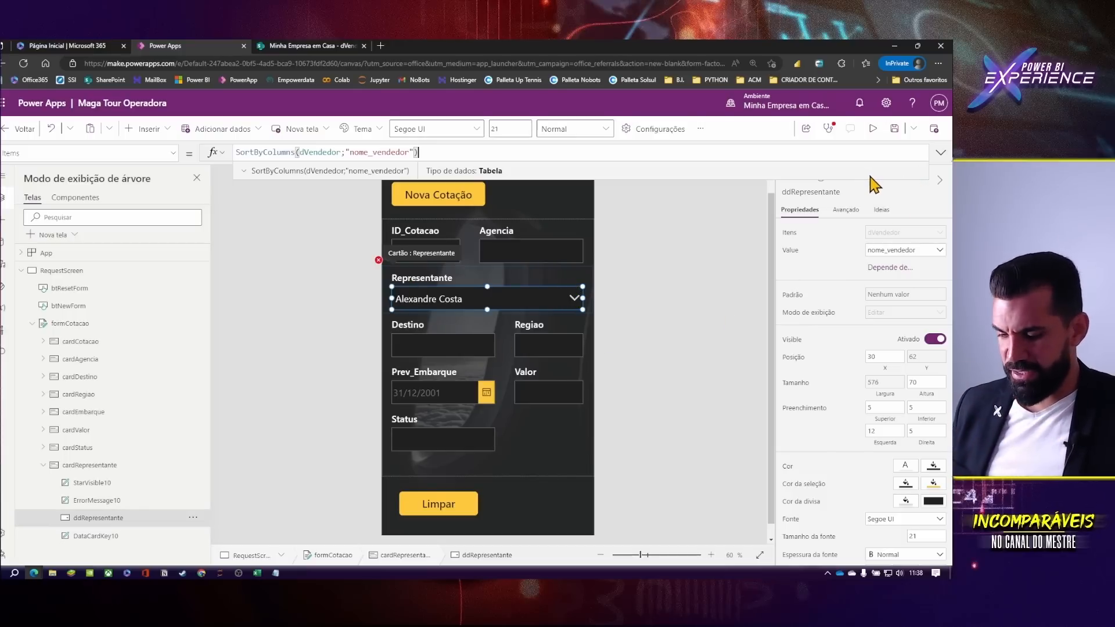
# - Open the Representante dropdown on the canvas and look through its names to check the alphabetical order
pyautogui.press('alt')
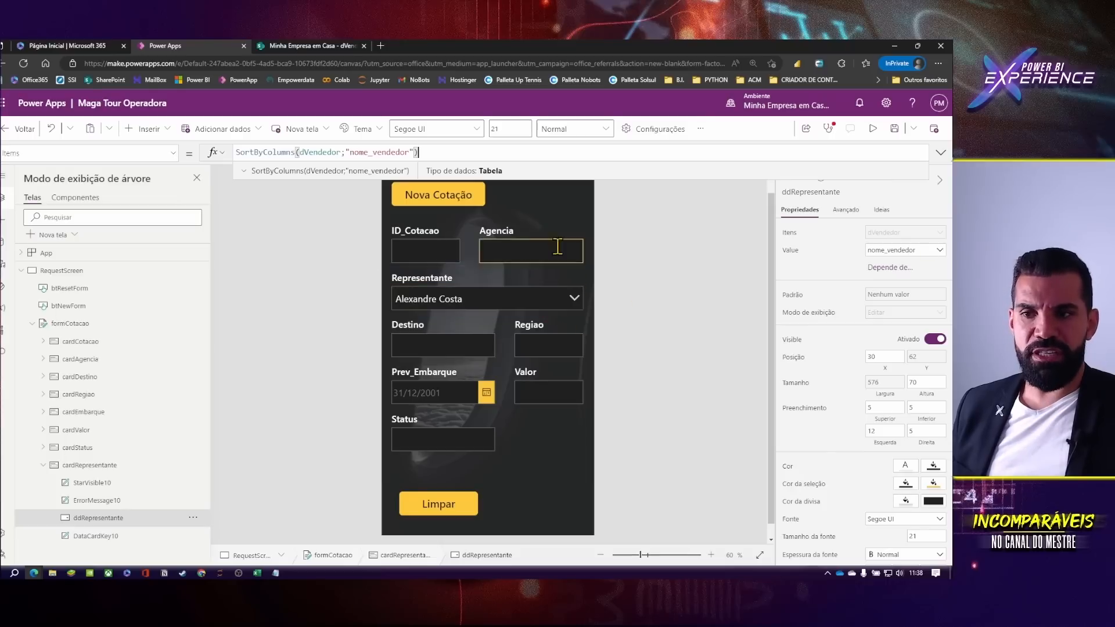
pyautogui.click(577, 302)
pyautogui.scroll(-2, 522, 368)
pyautogui.scroll(2, 523, 368)
pyautogui.scroll(-3, 522, 368)
pyautogui.scroll(-4, 523, 368)
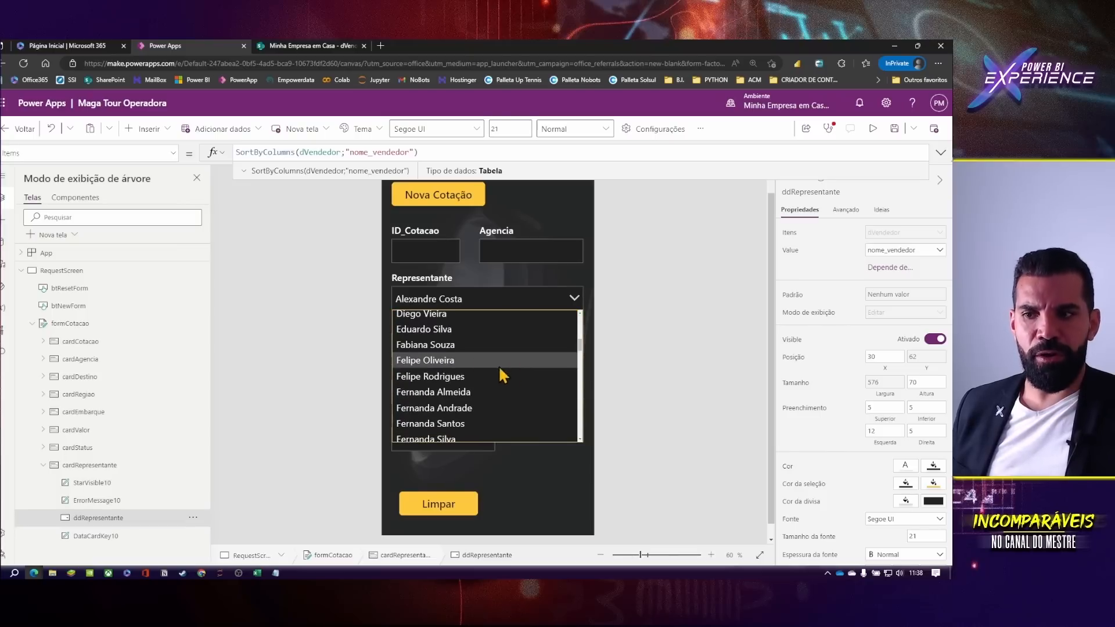
# - Add SortOrder.Ascending as the third argument of the SortByColumns formula in ddRepresentante's Items and close the parenthesis
pyautogui.click(573, 299)
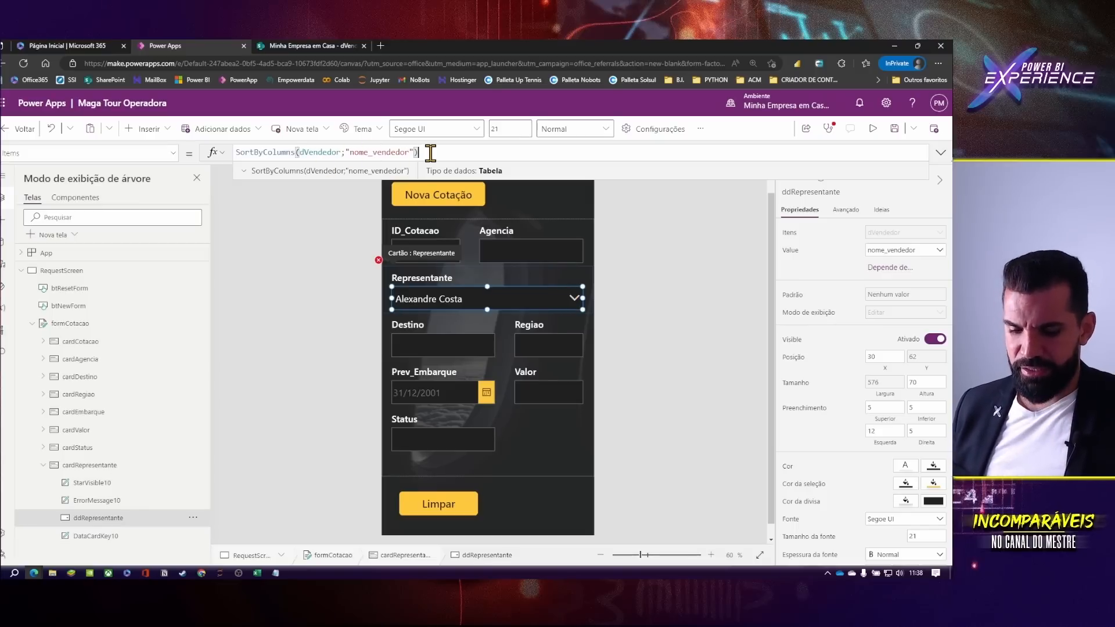
pyautogui.press('BackSpace')
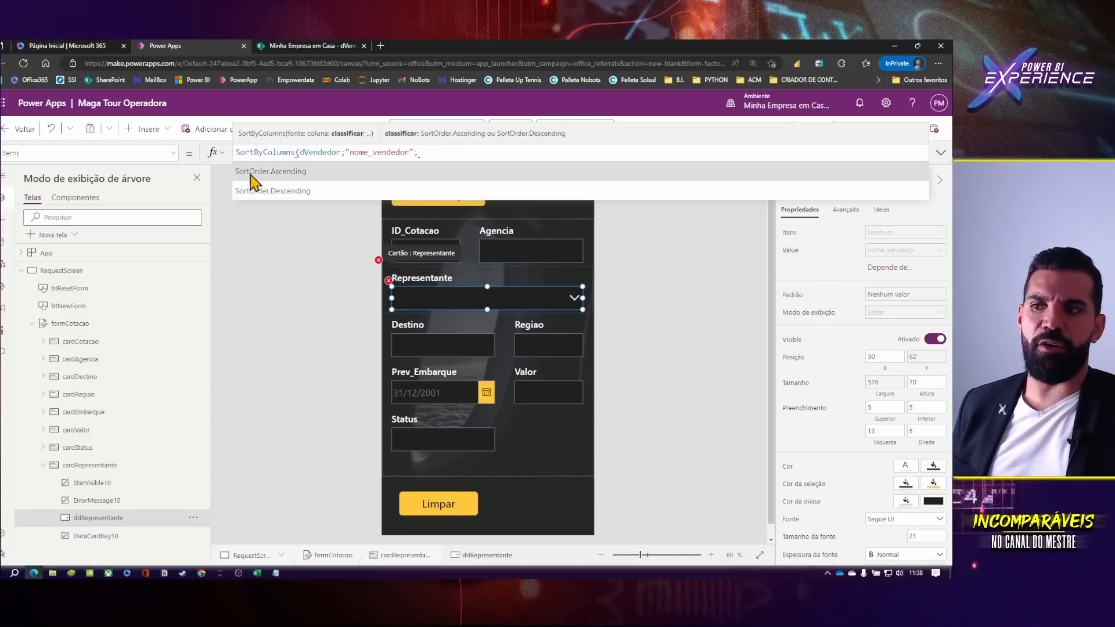
pyautogui.click(300, 181)
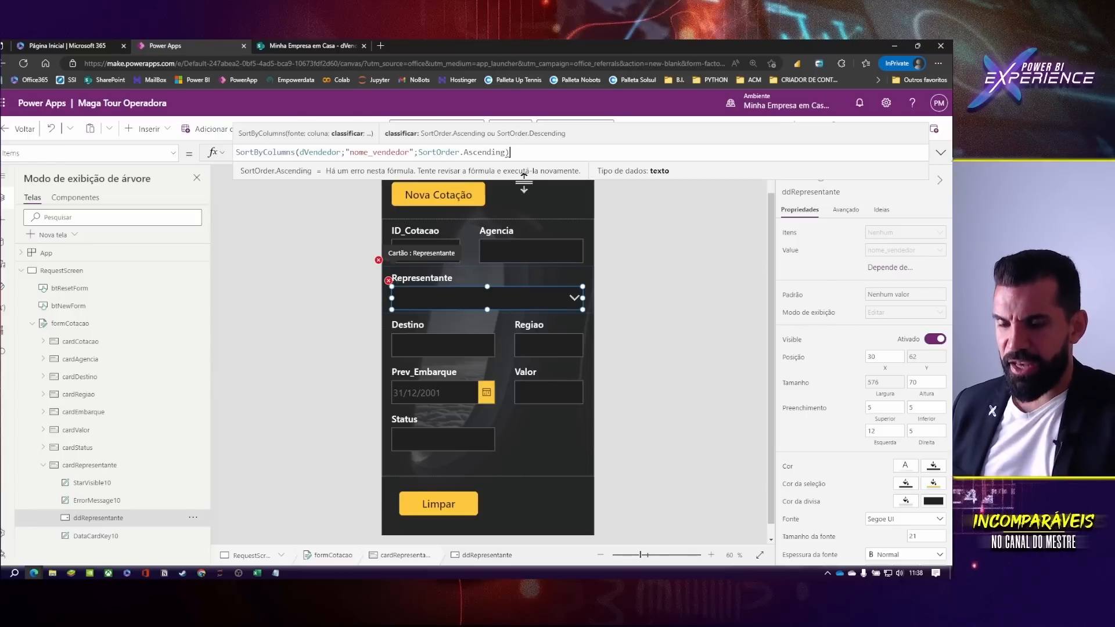
pyautogui.write(')')
# - Check the name order in the Representante dropdown on the canvas and look over the ddRepresentante control's properties
pyautogui.click(577, 305)
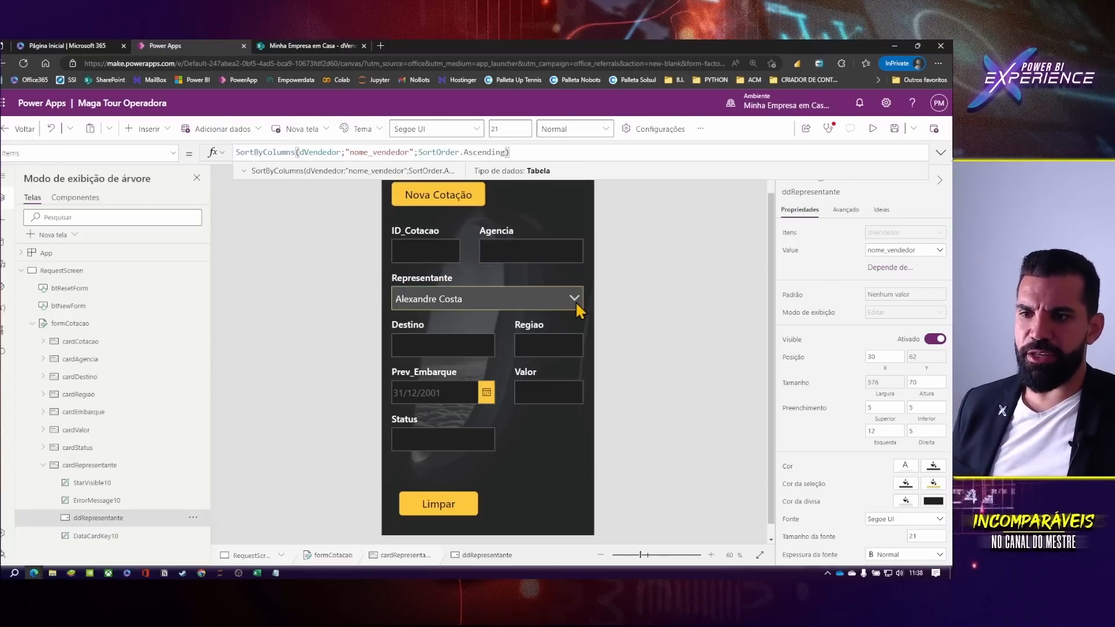
pyautogui.scroll(-2, 514, 388)
pyautogui.scroll(2, 514, 389)
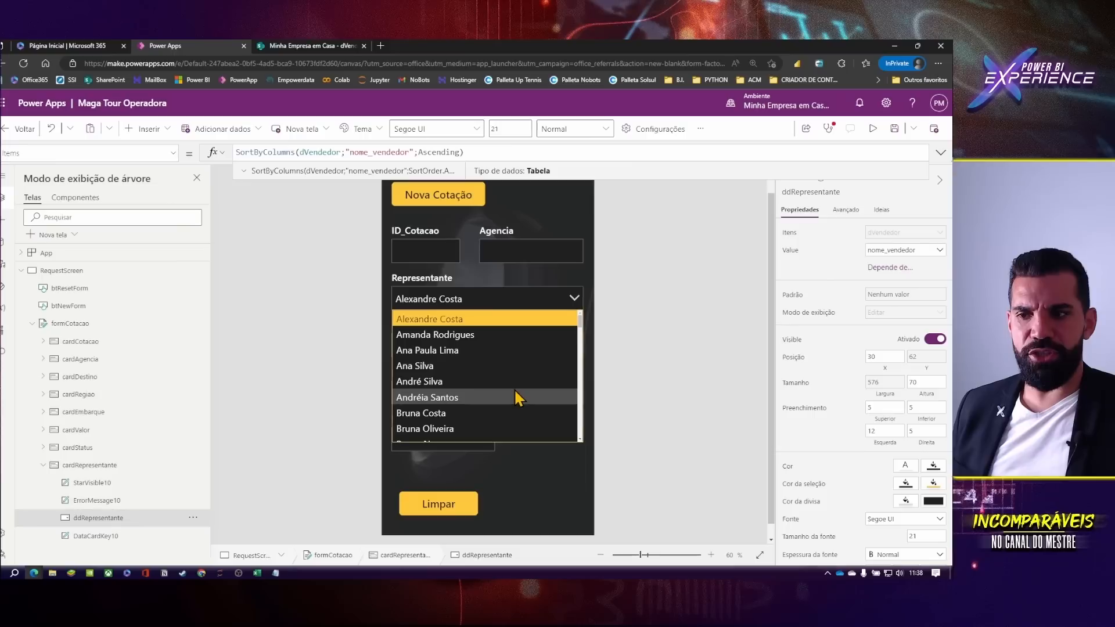
pyautogui.click(710, 298)
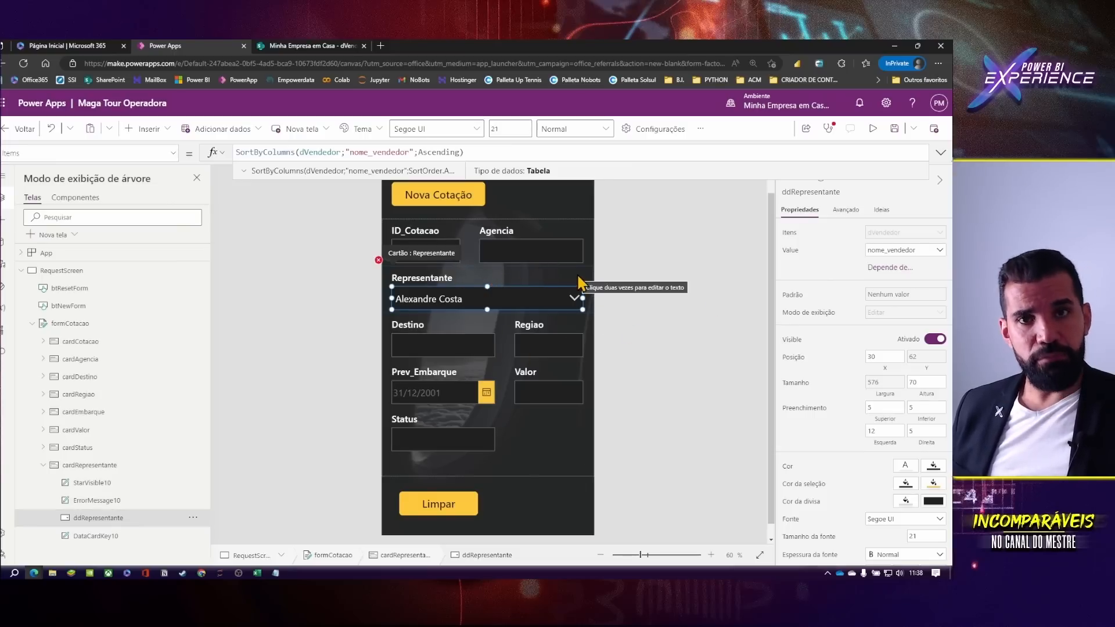
pyautogui.scroll(-3, 853, 380)
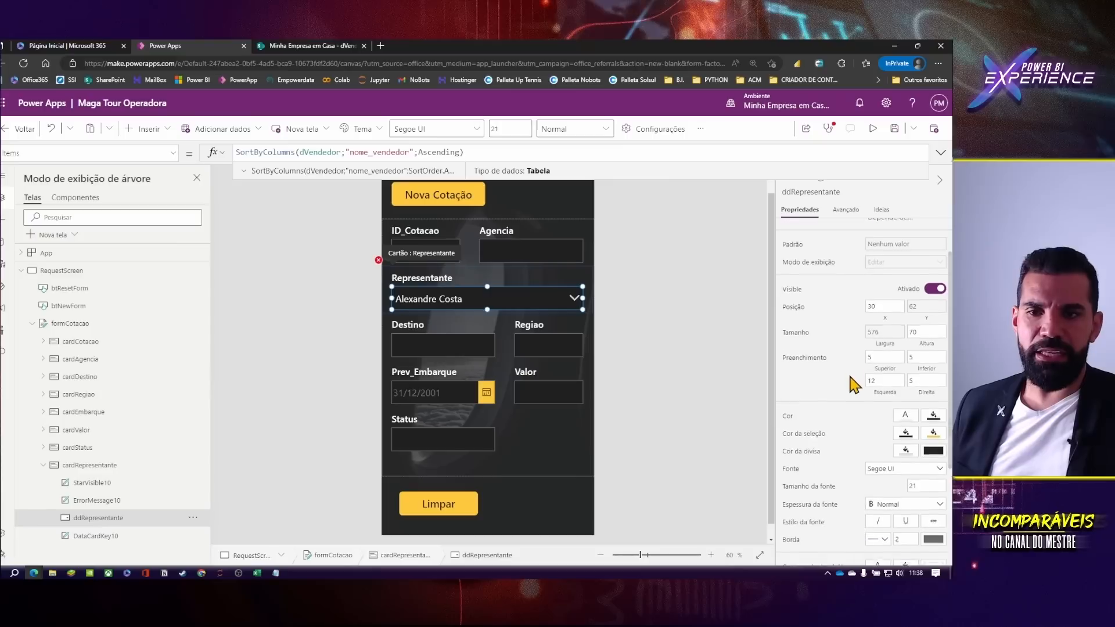
pyautogui.scroll(-2, 911, 465)
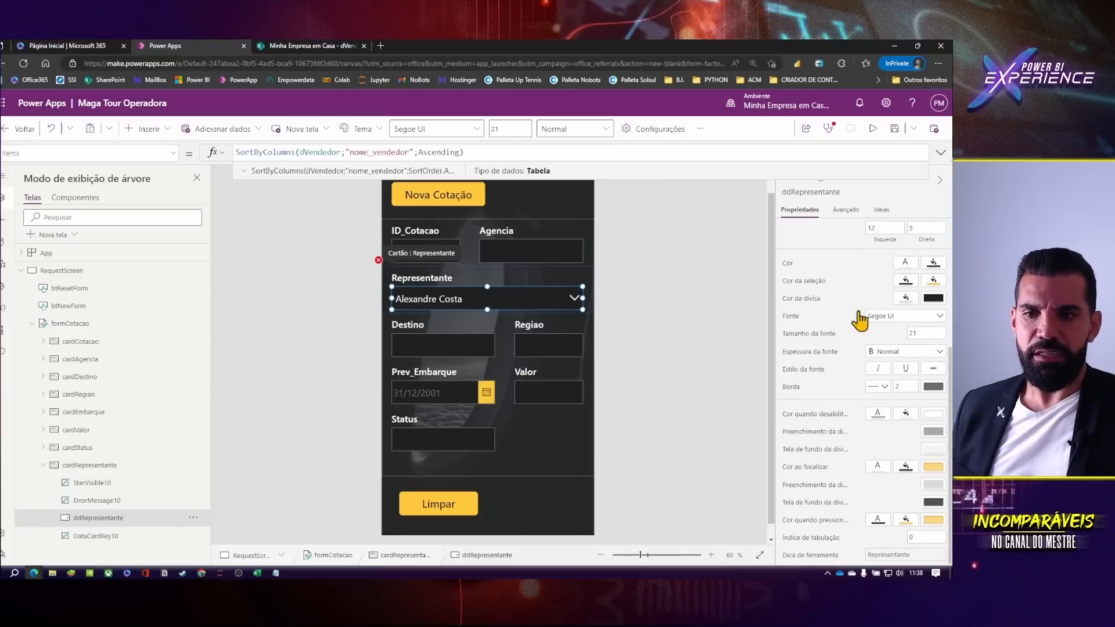
pyautogui.scroll(3, 843, 464)
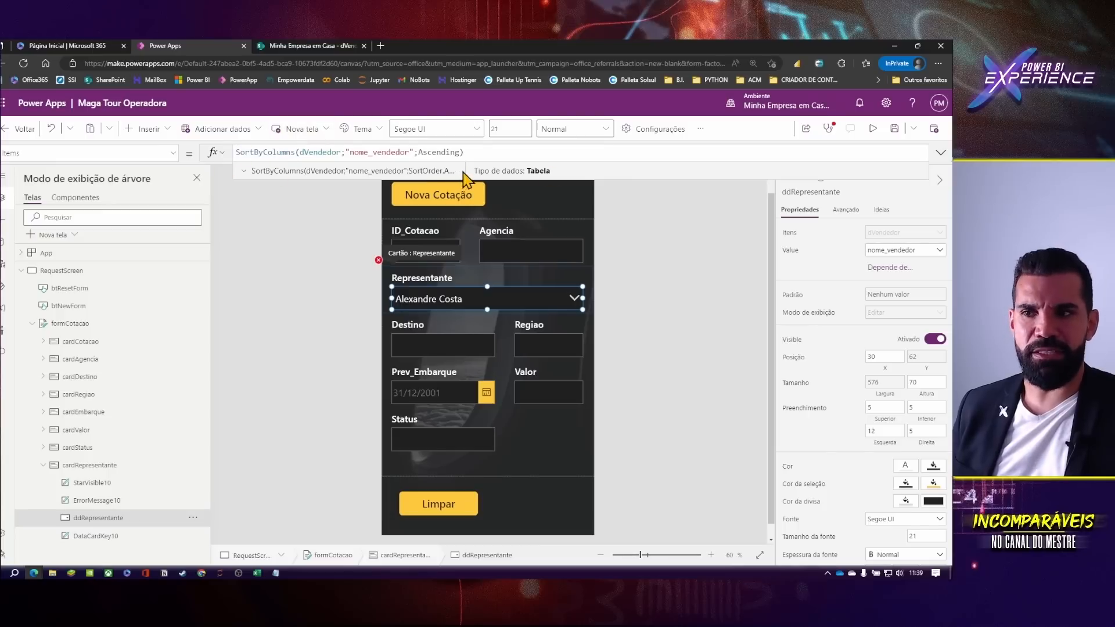
# - Open the Update formula behind the error flagged on cardRepresentante and compare it with the ddRepresentante dropdown's Items formula
pyautogui.click(387, 263)
pyautogui.click(387, 263)
pyautogui.click(355, 278)
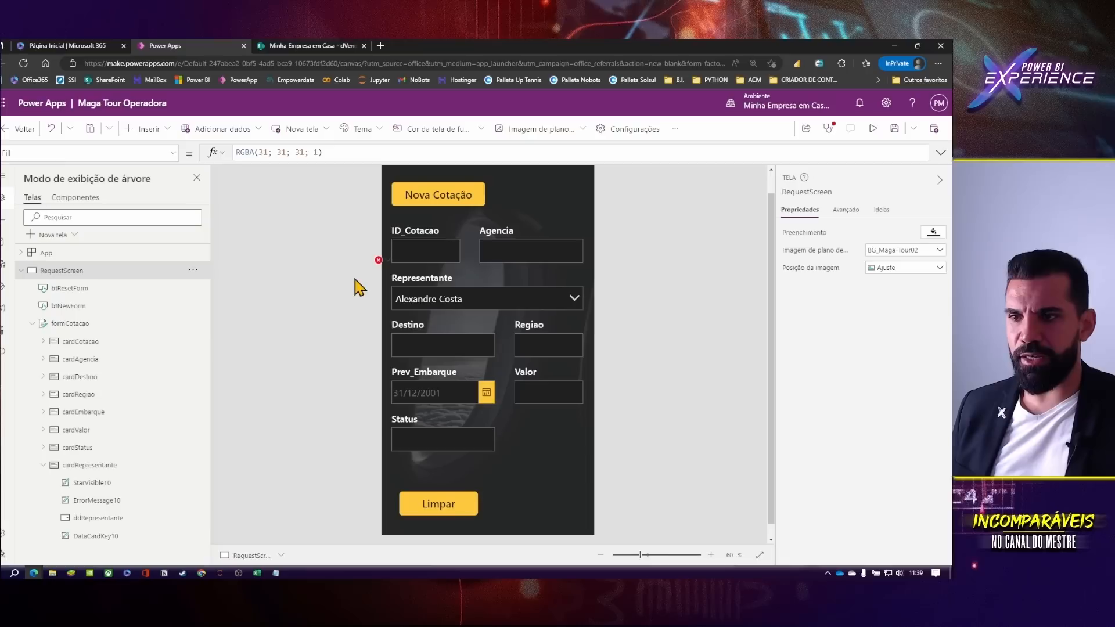
pyautogui.scroll(8, 365, 269)
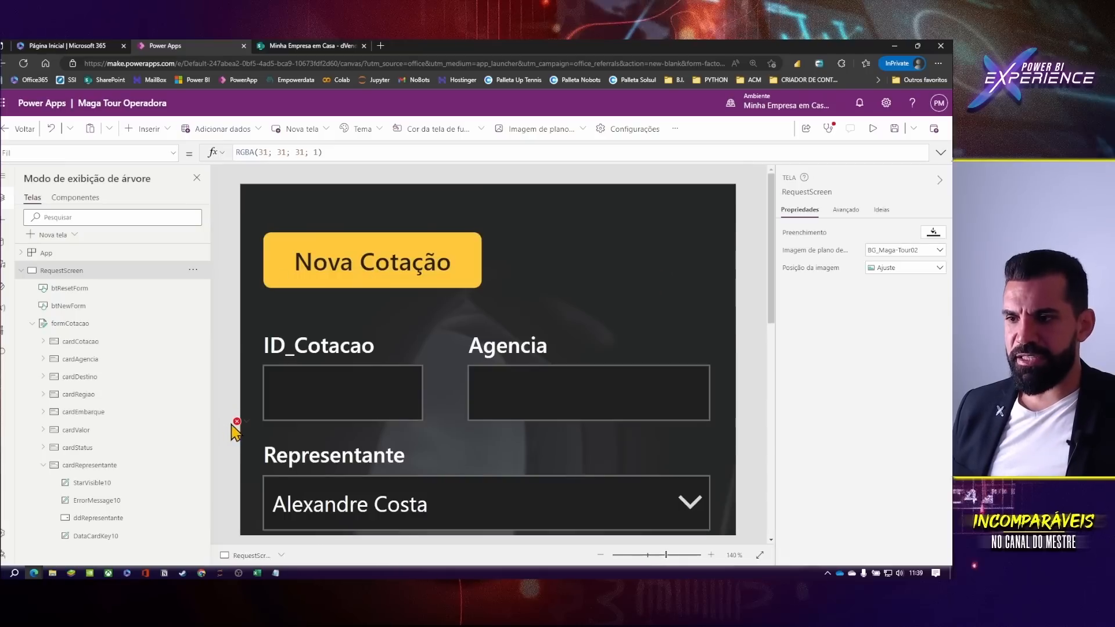
pyautogui.click(254, 482)
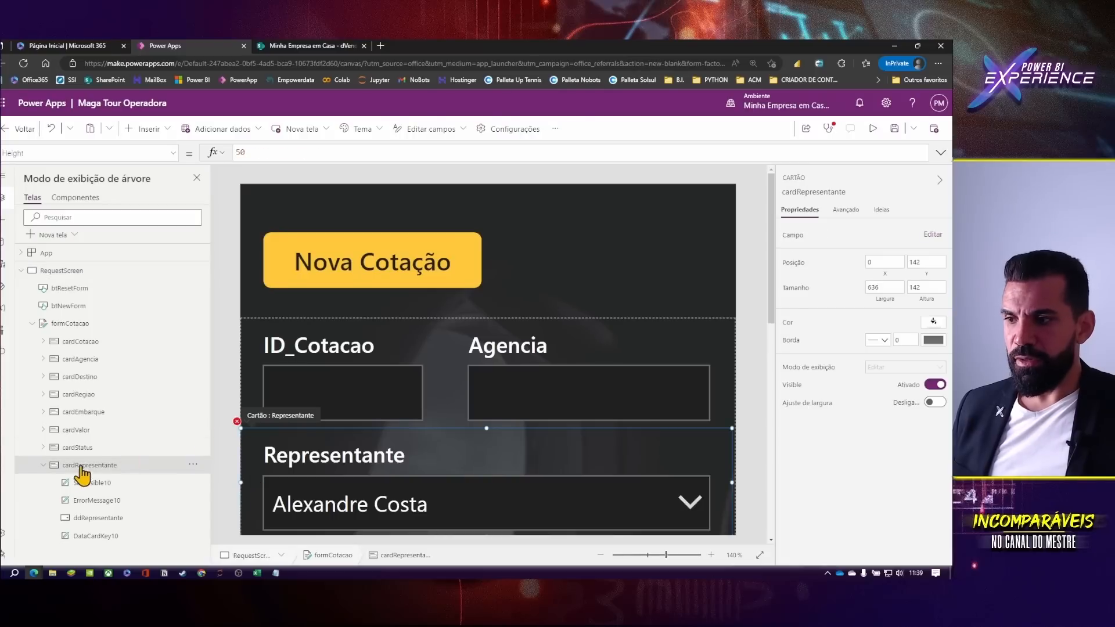
pyautogui.click(238, 422)
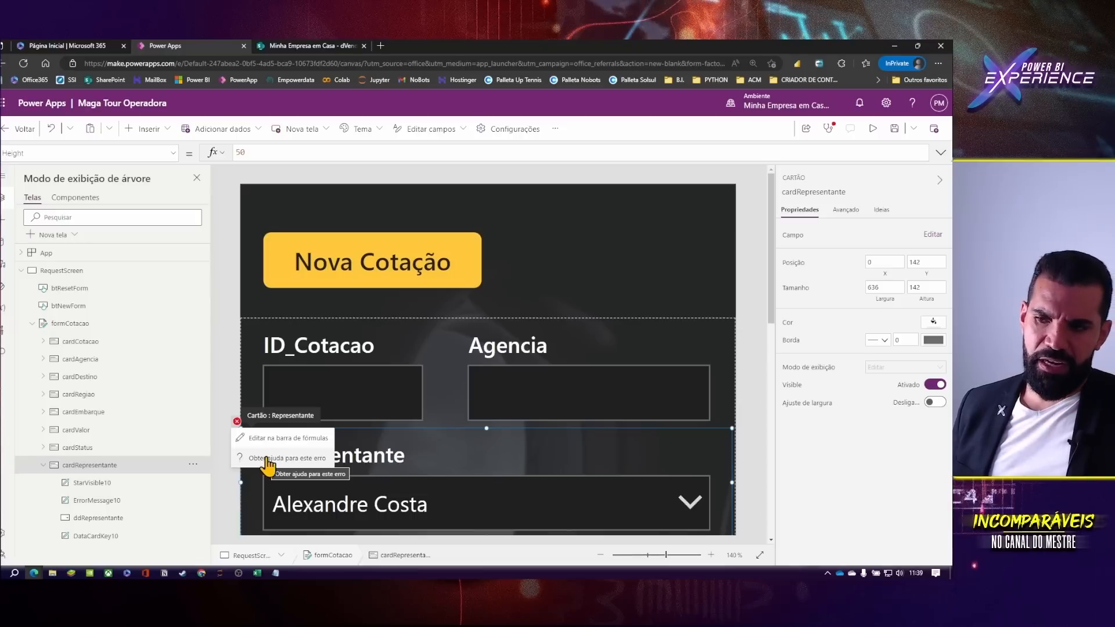
pyautogui.click(243, 447)
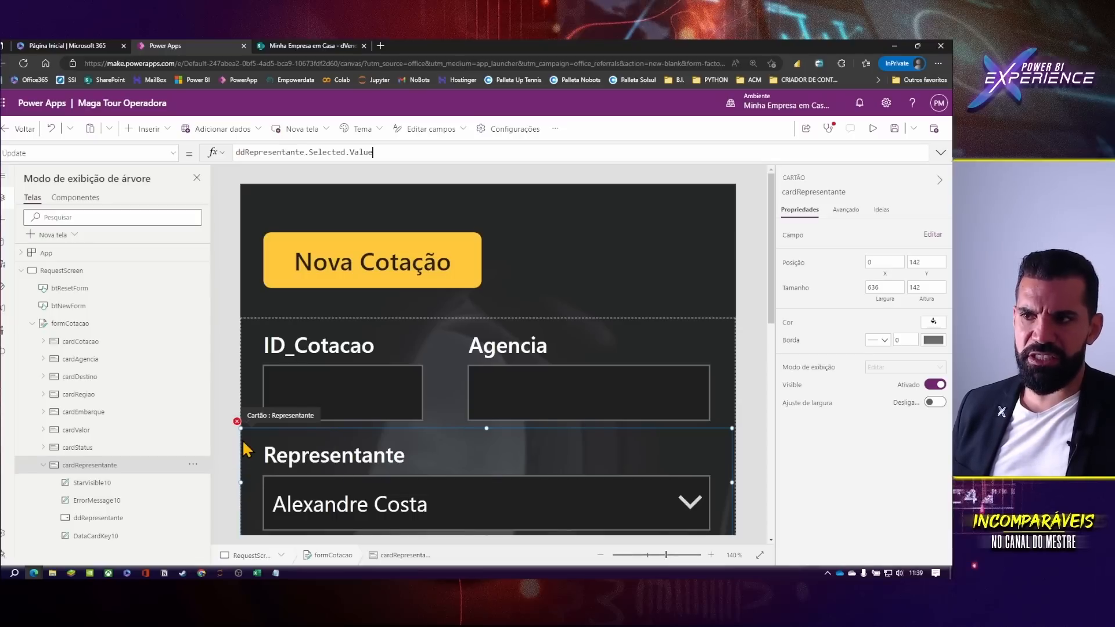
pyautogui.scroll(-3, 378, 441)
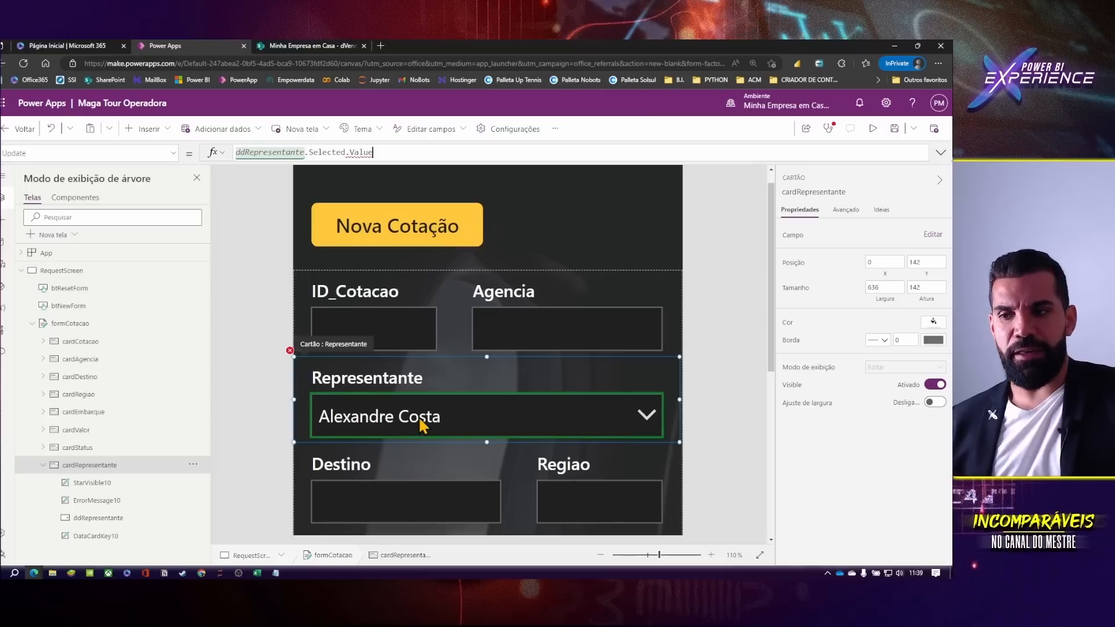
pyautogui.click(458, 419)
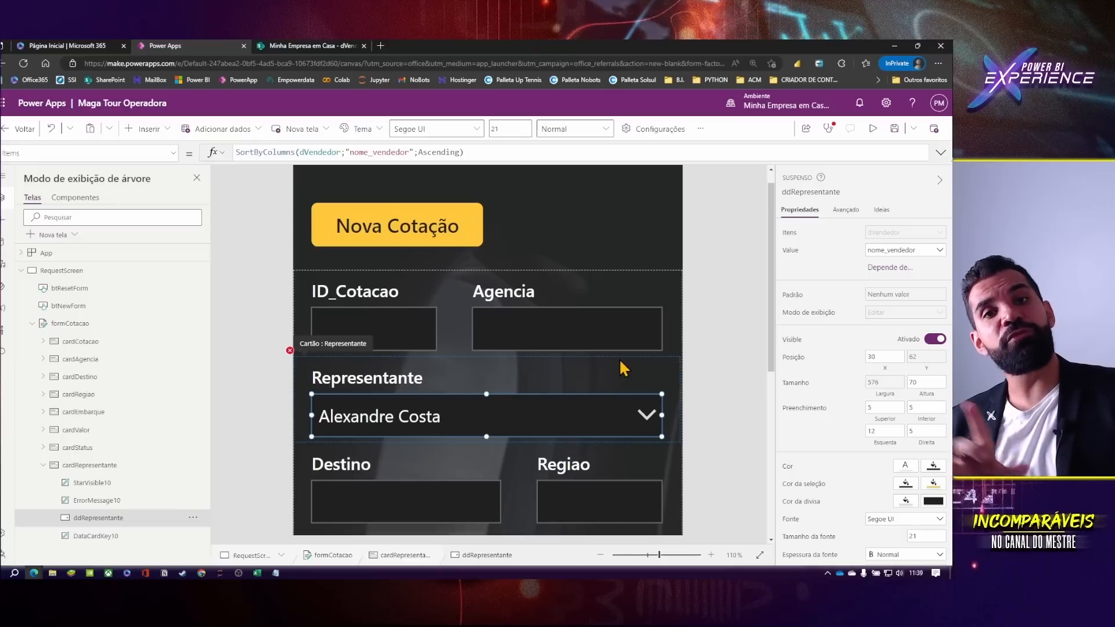
pyautogui.scroll(-3, 441, 323)
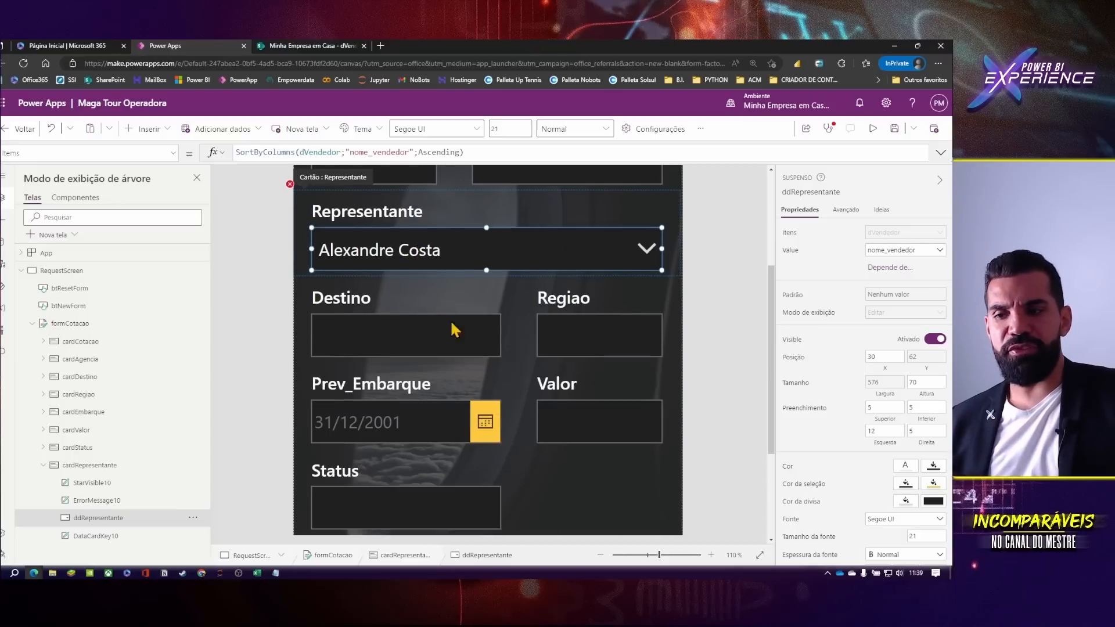
pyautogui.scroll(1, 593, 446)
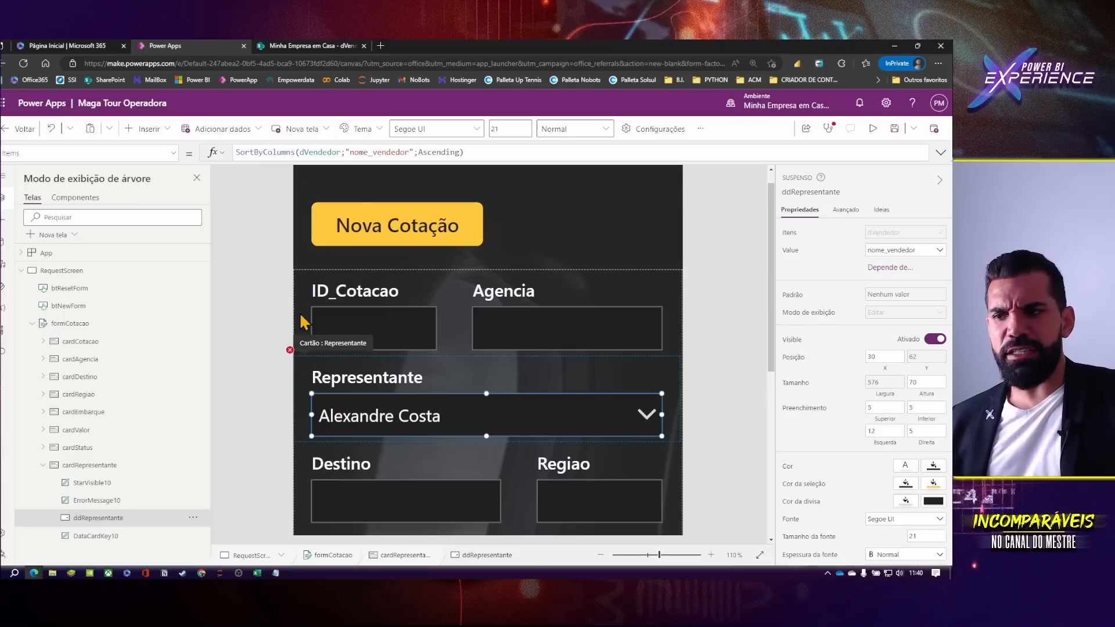
# - Delete Value from the end of cardRepresentante's Update formula, leaving ddRepresentante.Selected followed by a dot
pyautogui.click(297, 375)
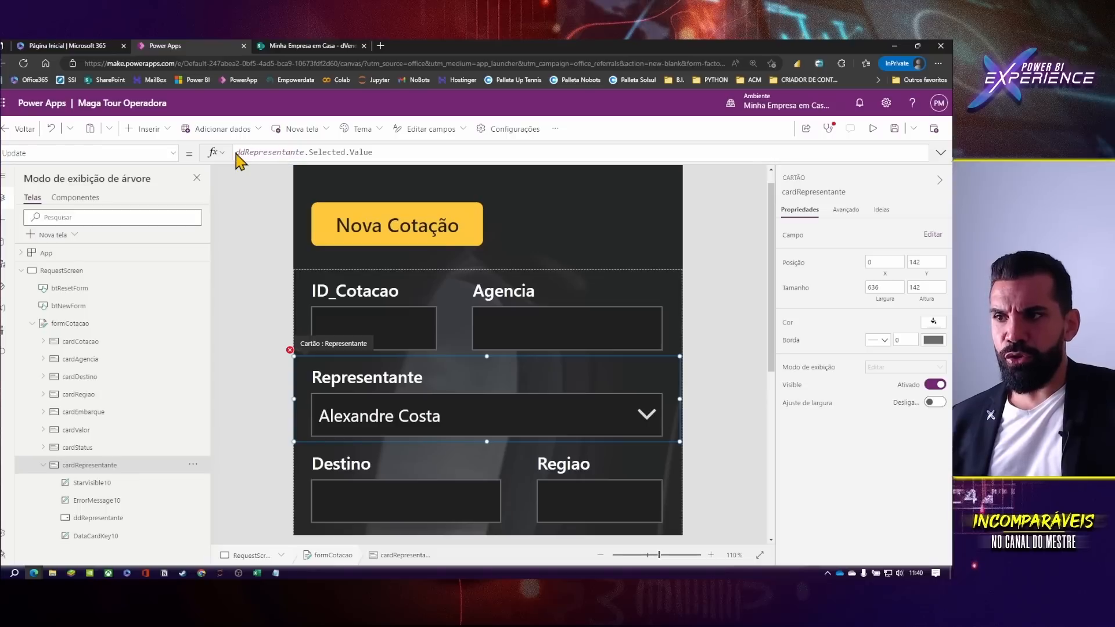
pyautogui.moveTo(235, 153); pyautogui.dragTo(302, 153)
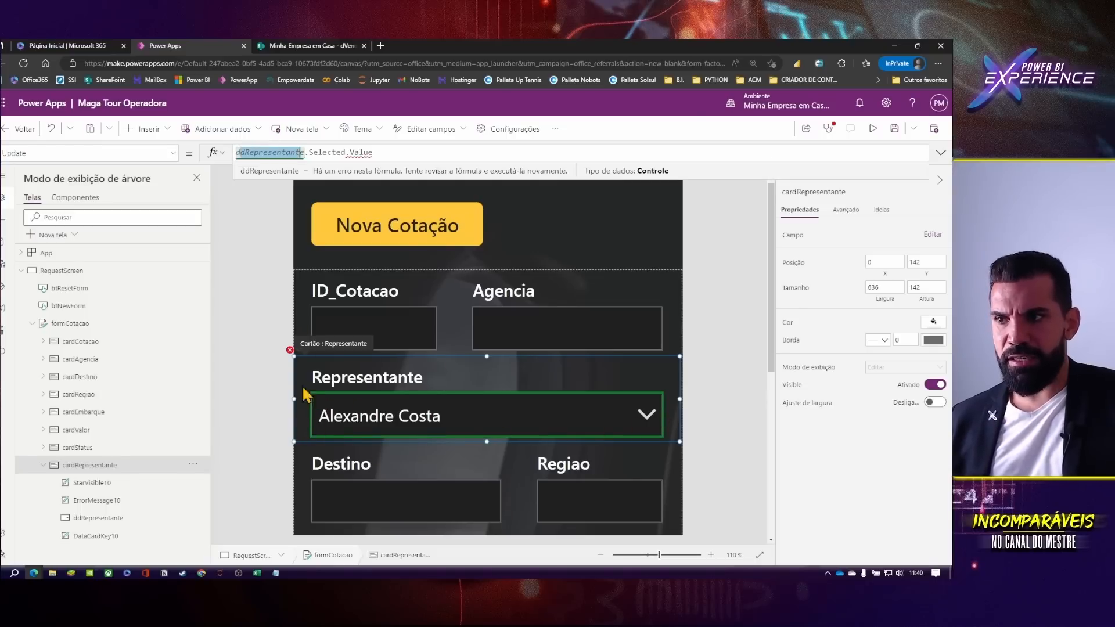
pyautogui.click(326, 154)
pyautogui.moveTo(367, 153)
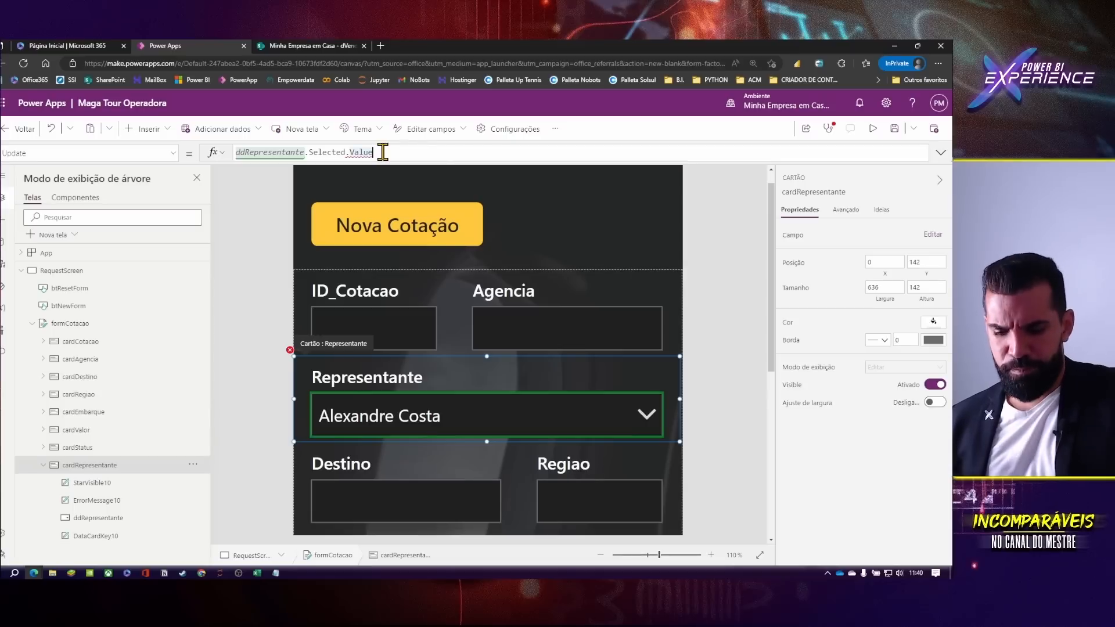
pyautogui.press('BackSpace')
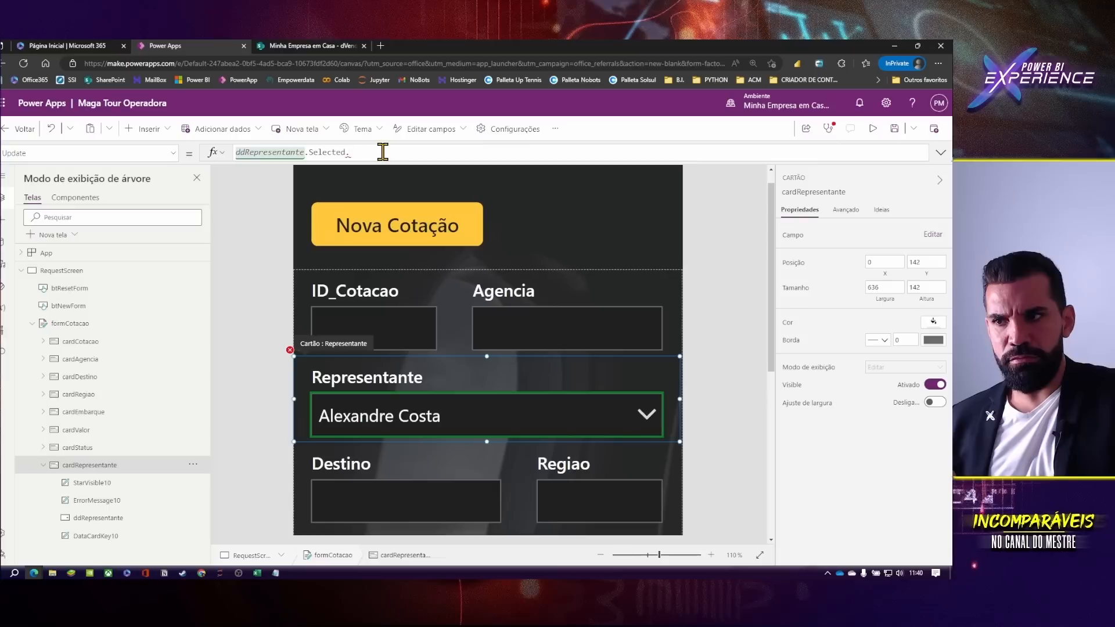
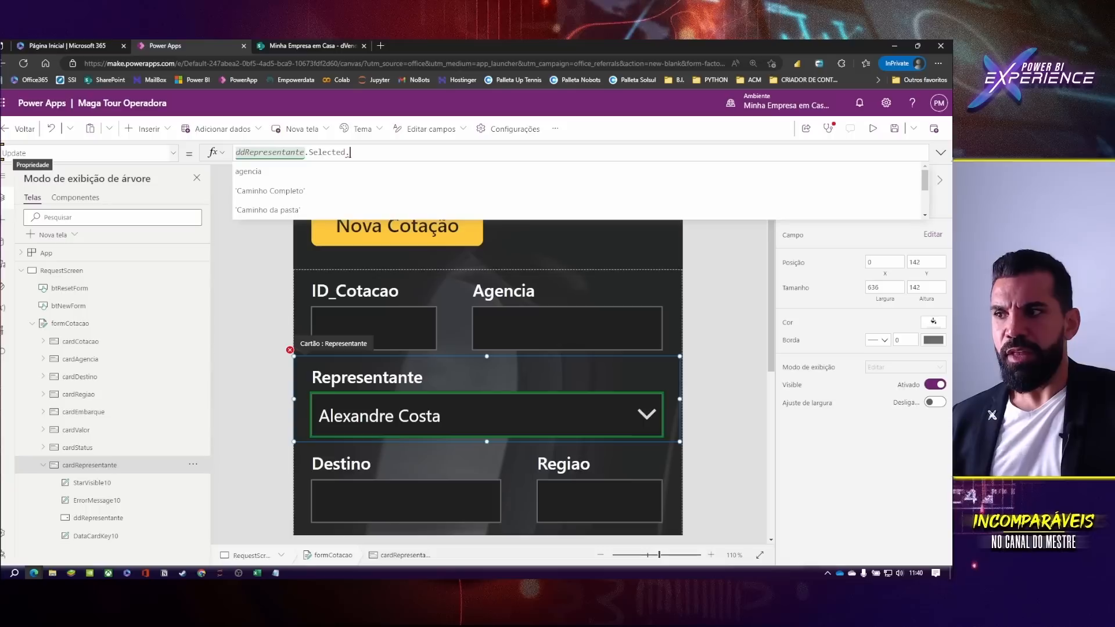
# - Replace Selected with SelectedText after ddRepresentante in the card's Update formula
pyautogui.click(41, 152)
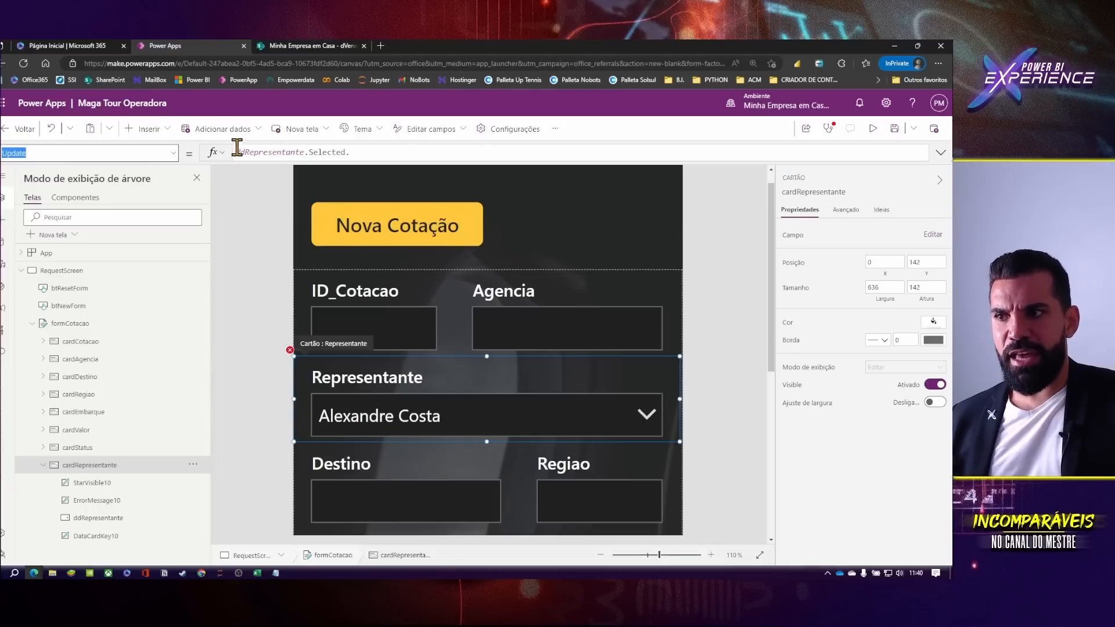
pyautogui.moveTo(236, 153); pyautogui.dragTo(305, 151)
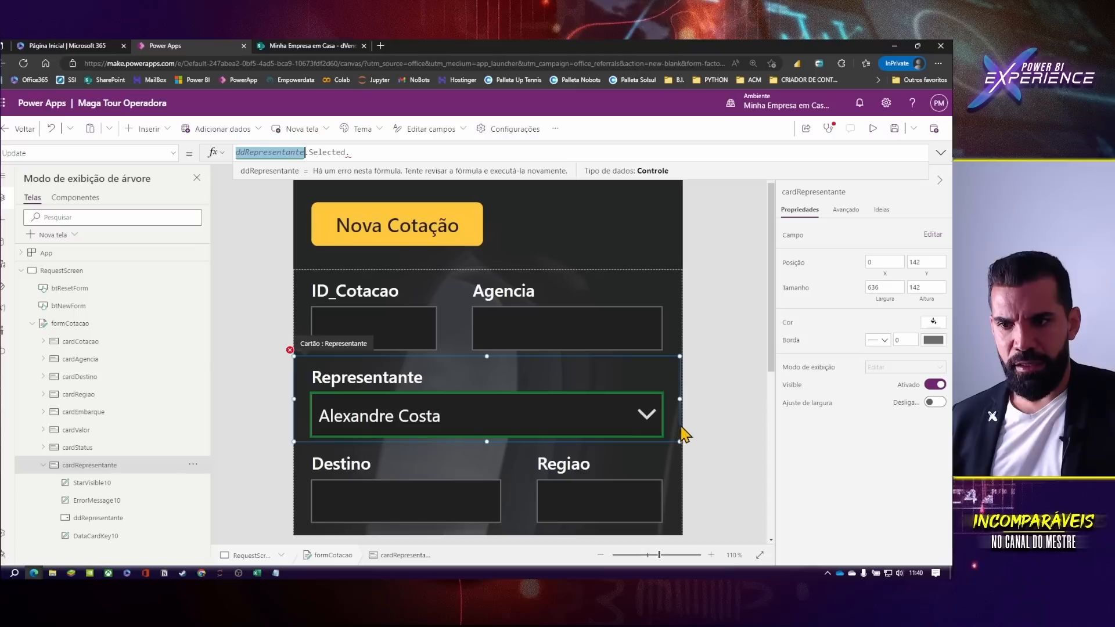
pyautogui.doubleClick(321, 152)
pyautogui.moveTo(360, 152); pyautogui.dragTo(308, 152)
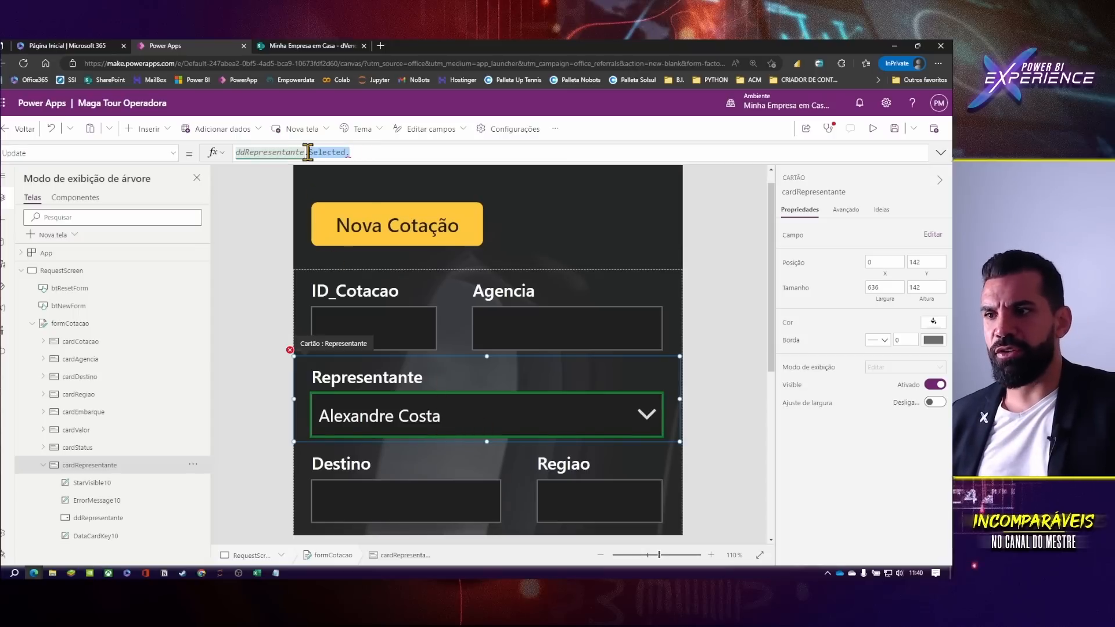
pyautogui.press('BackSpace')
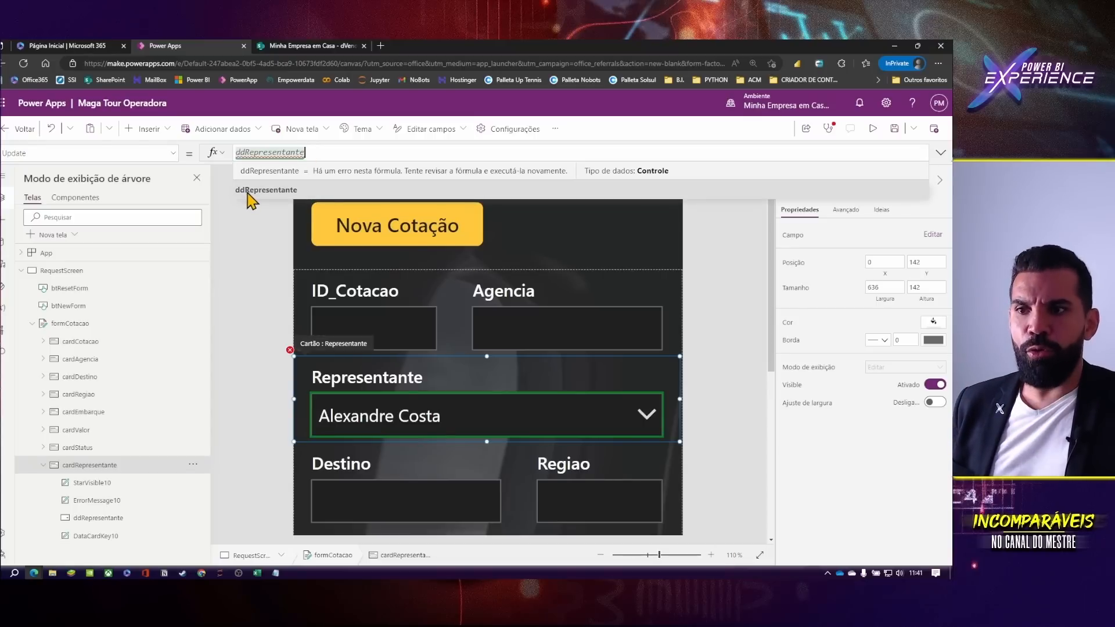
pyautogui.write('.')
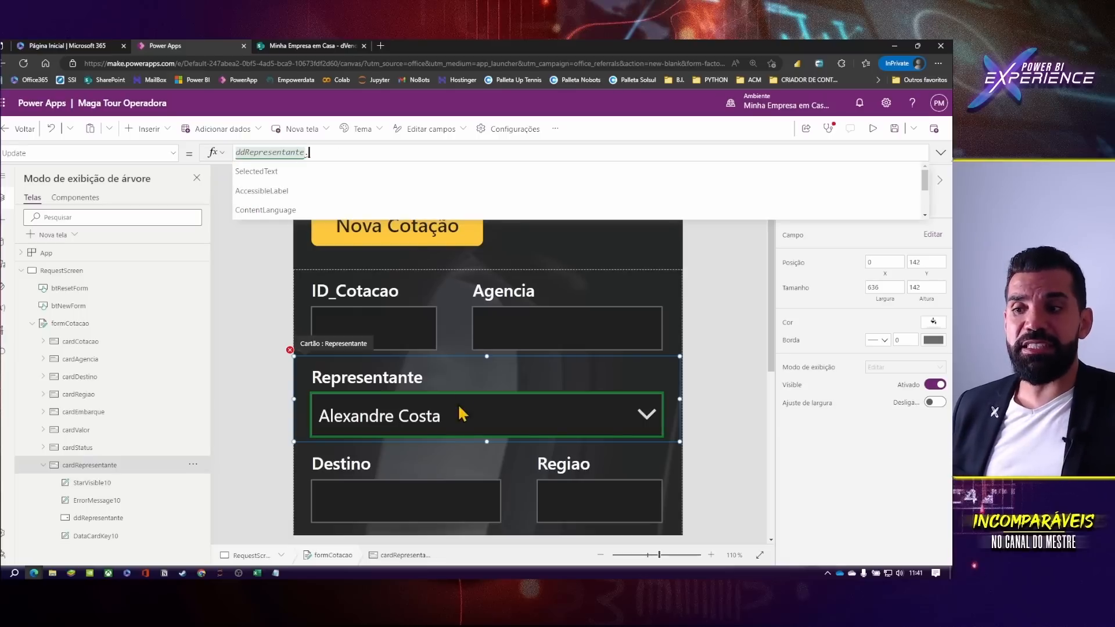
pyautogui.scroll(-3, 301, 194)
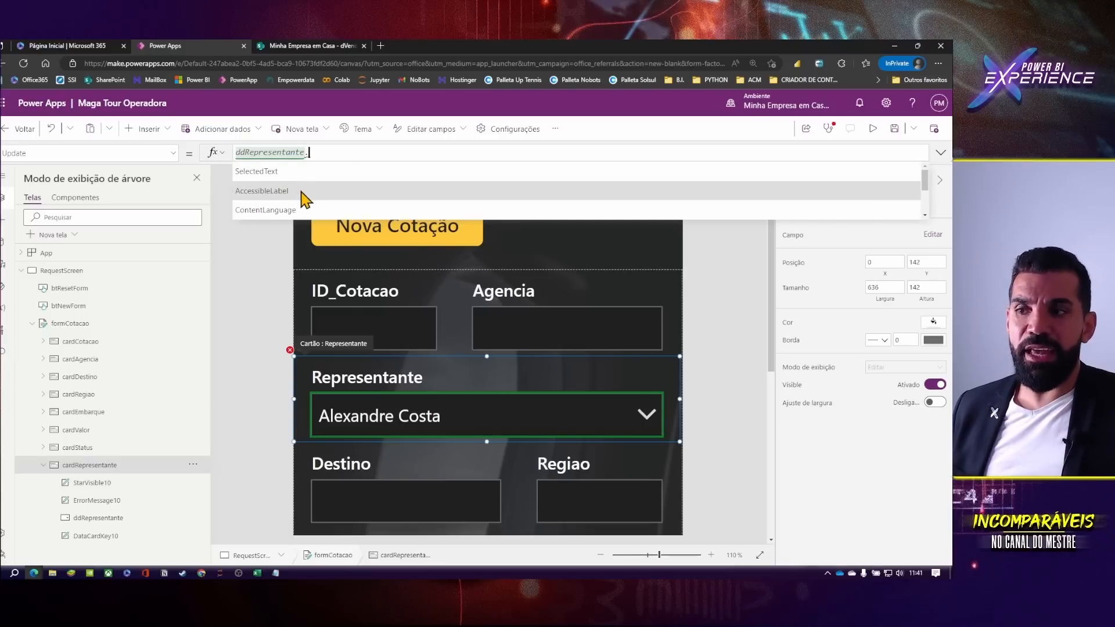
pyautogui.scroll(3, 296, 182)
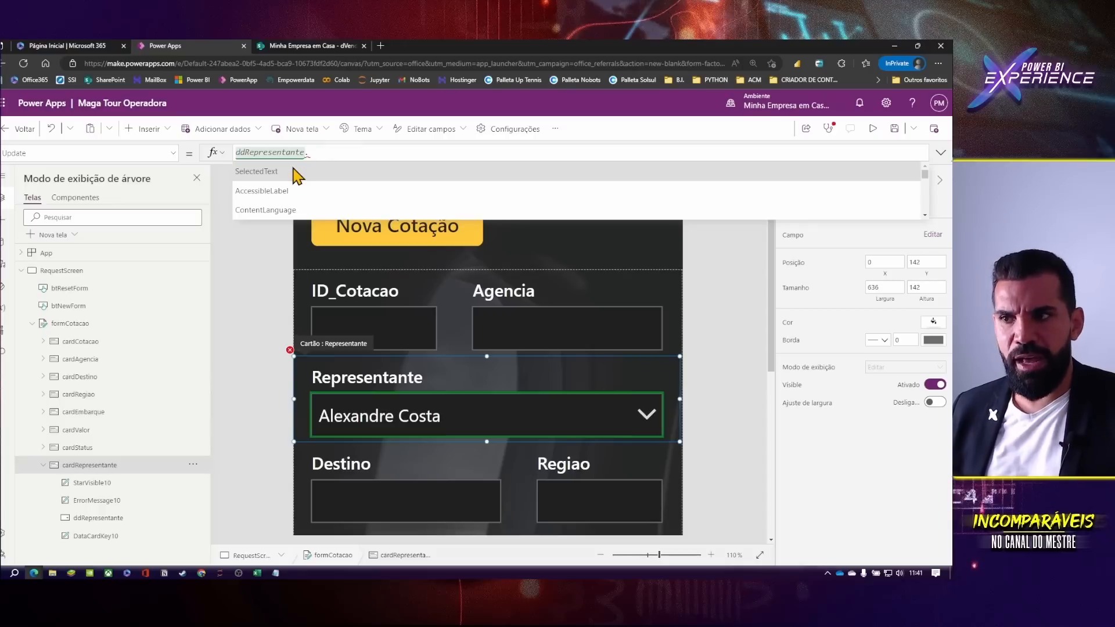
pyautogui.click(297, 174)
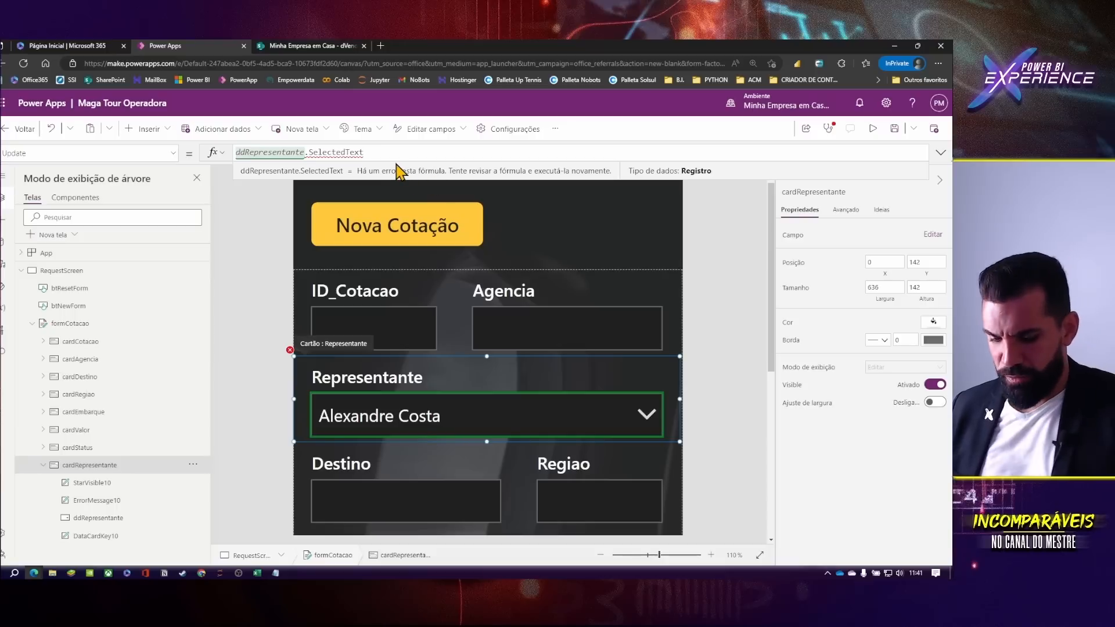
# - Complete cardRepresentante's Update formula as ddRepresentante.SelectedText.nome_vendedor
pyautogui.write('.')
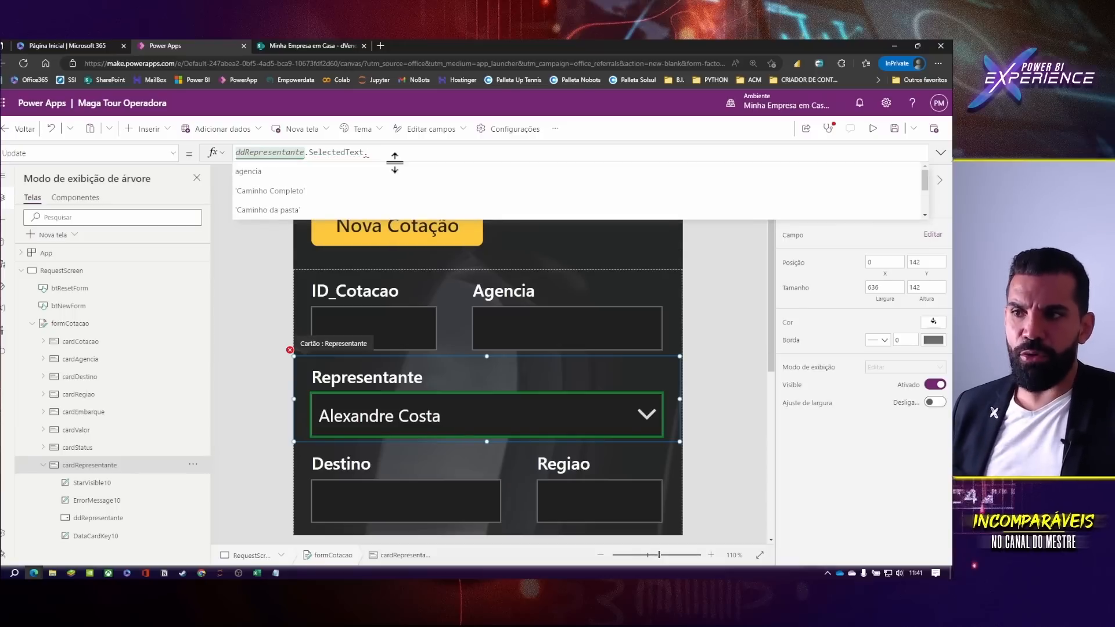
pyautogui.press('Down')
pyautogui.press('Down')
pyautogui.press('Down')
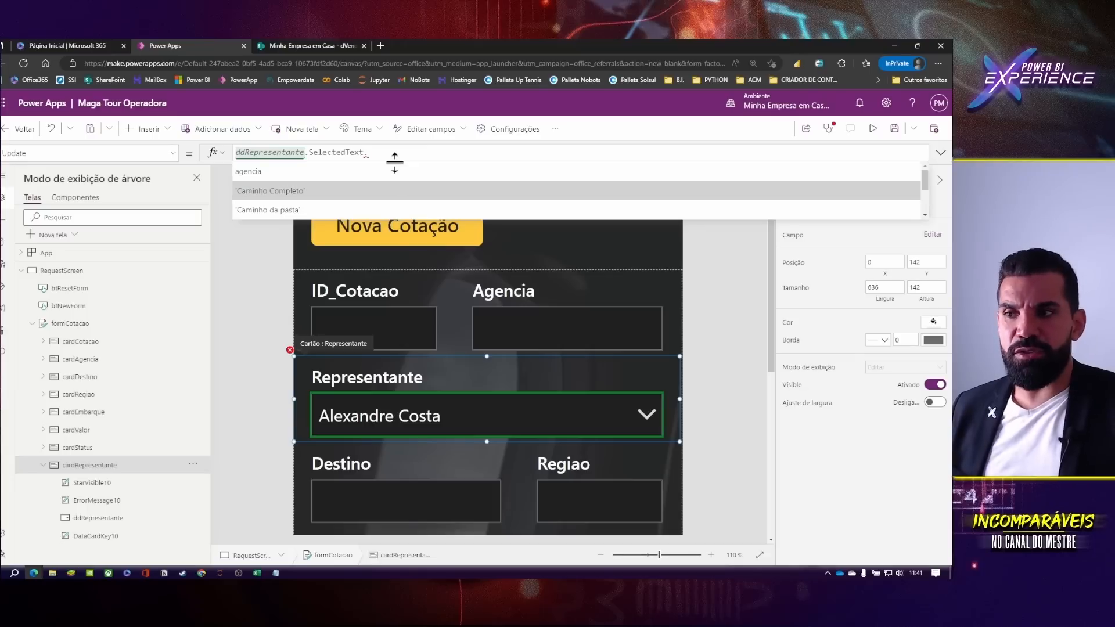
pyautogui.press('Down')
pyautogui.press('Down')
pyautogui.press('Down')
pyautogui.press('Down')
pyautogui.press('Down')
pyautogui.press('Down')
pyautogui.press('Down')
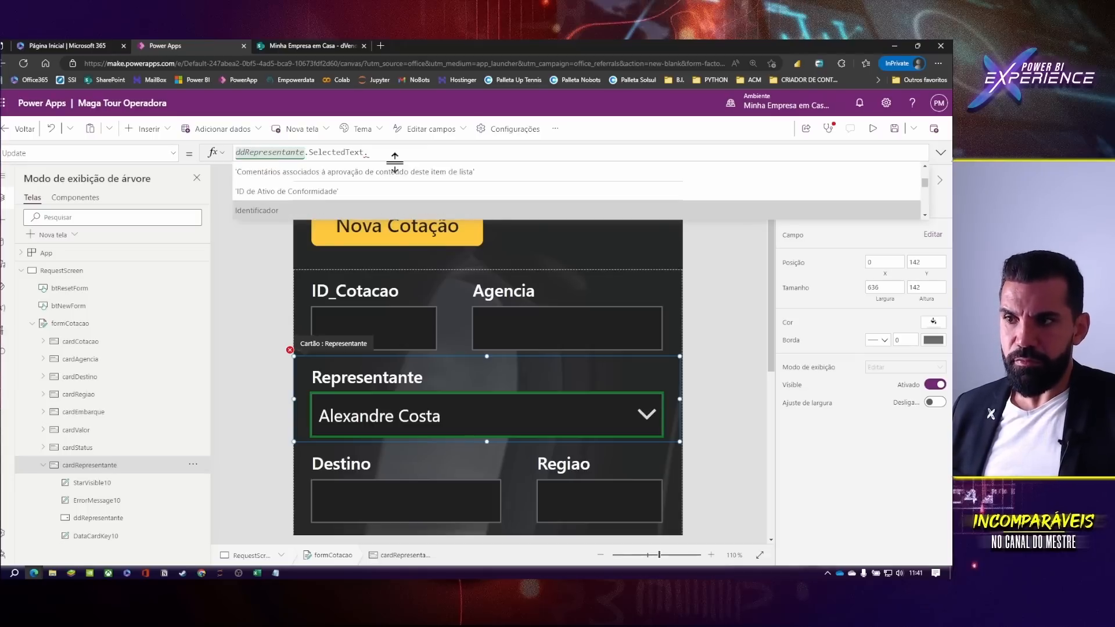
pyautogui.press('Down')
pyautogui.press('Down')
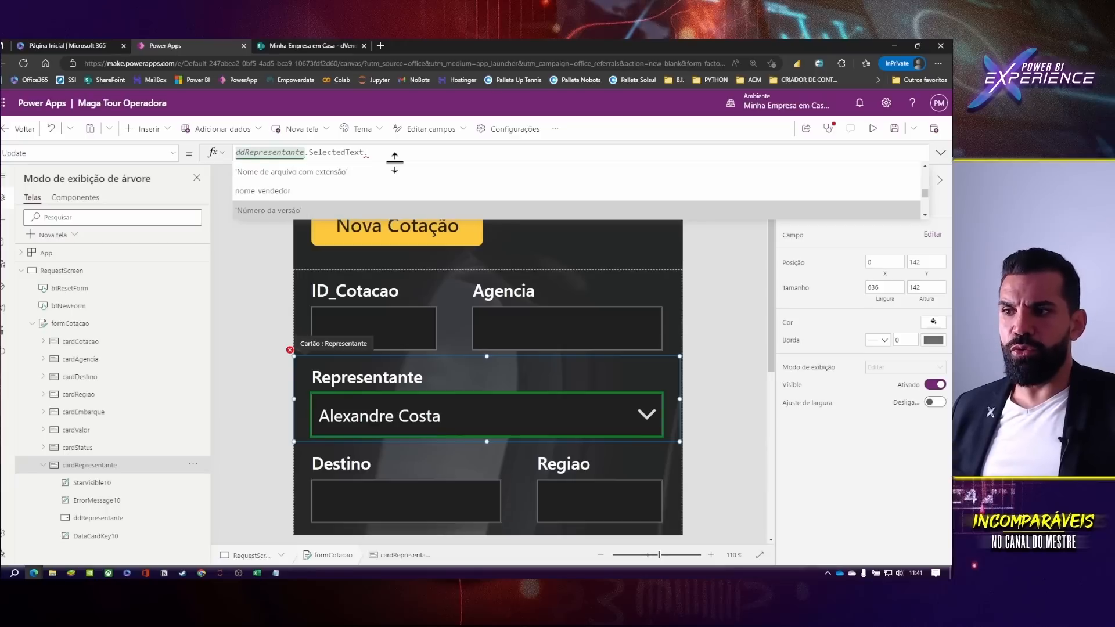
pyautogui.press('Up')
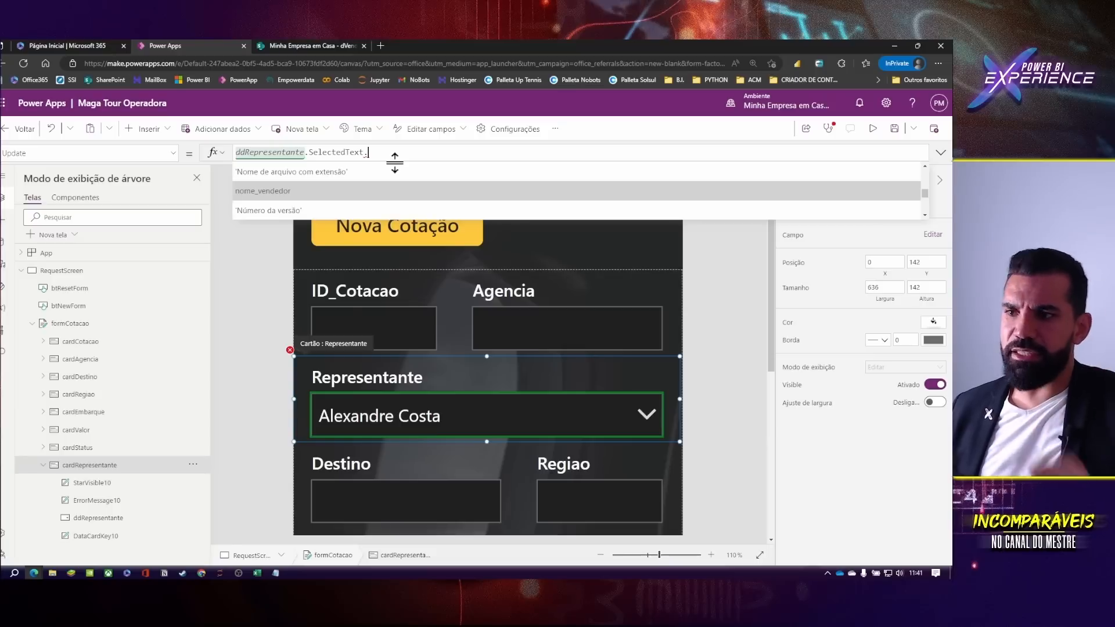
pyautogui.press('Tab')
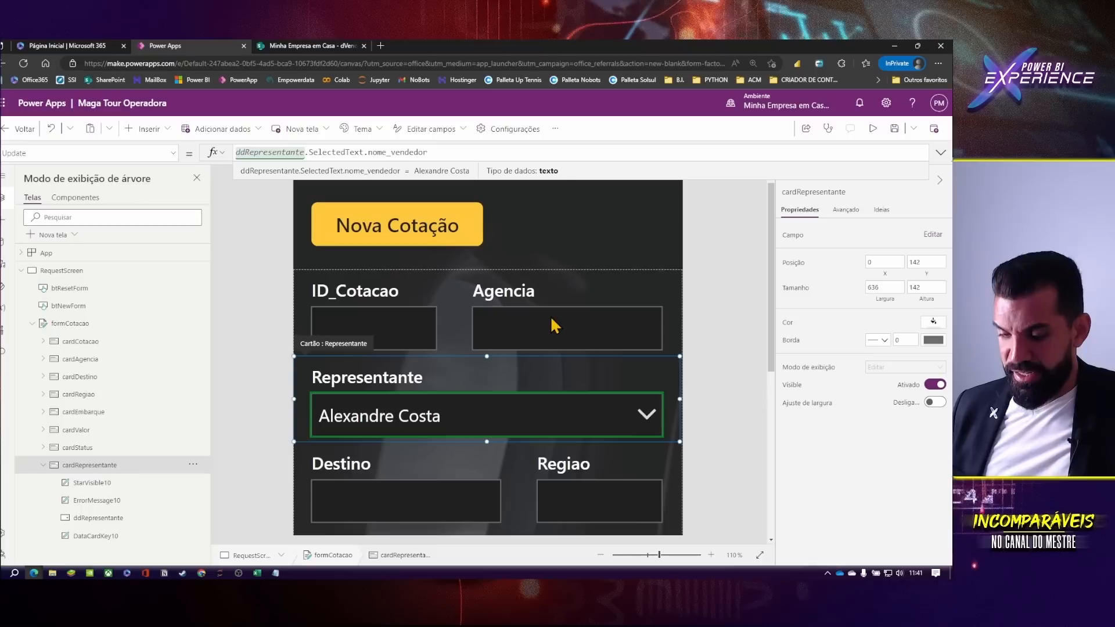
# - Choose a different seller in the Representante dropdown and check what cardRepresentante's Update formula returns
pyautogui.keyDown('alt'); pyautogui.click(642, 412); pyautogui.keyUp('alt')
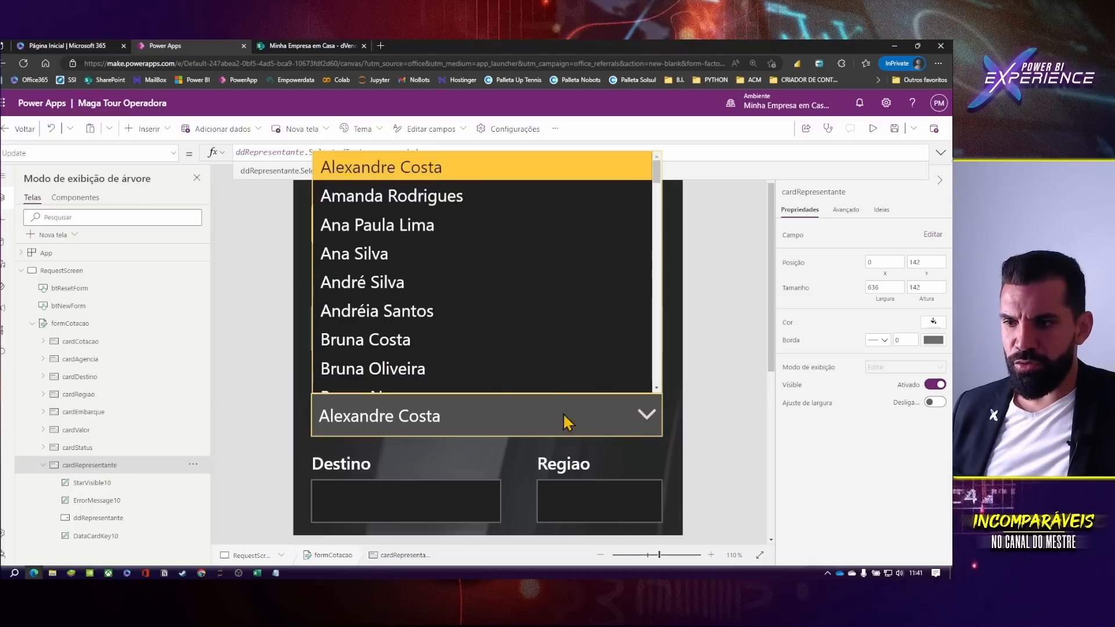
pyautogui.keyDown('alt'); pyautogui.click(427, 370); pyautogui.keyUp('alt')
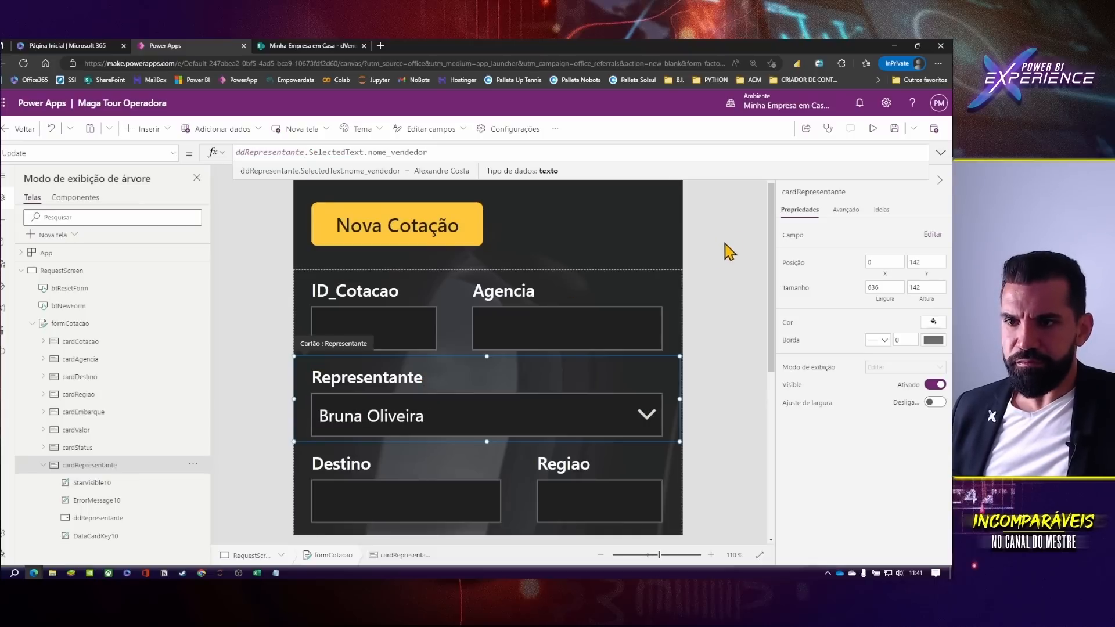
pyautogui.click(725, 407)
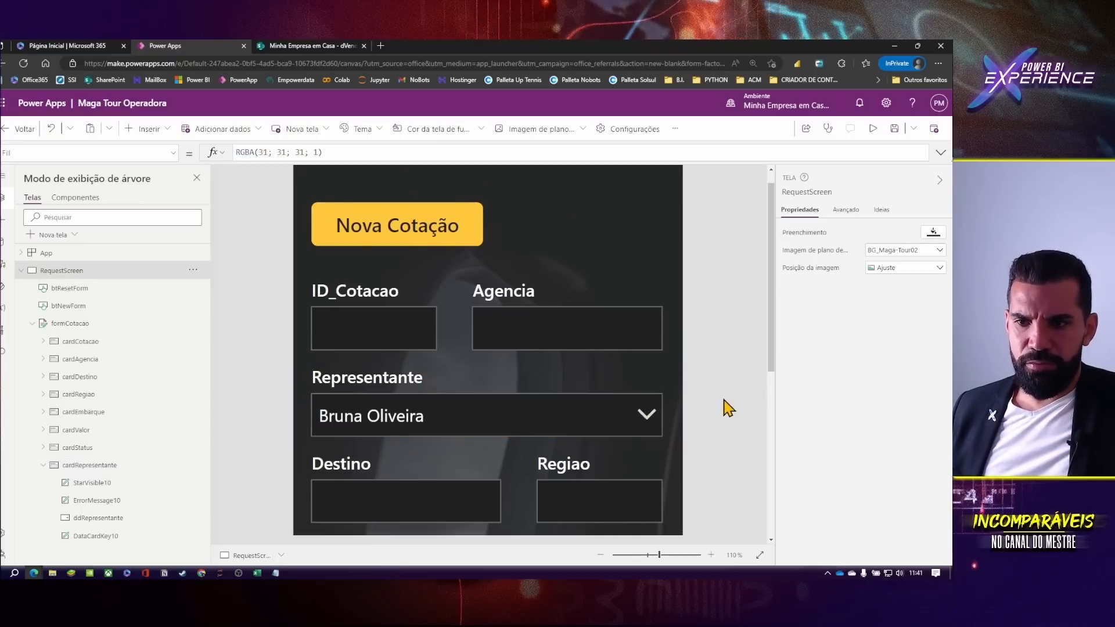
pyautogui.click(626, 375)
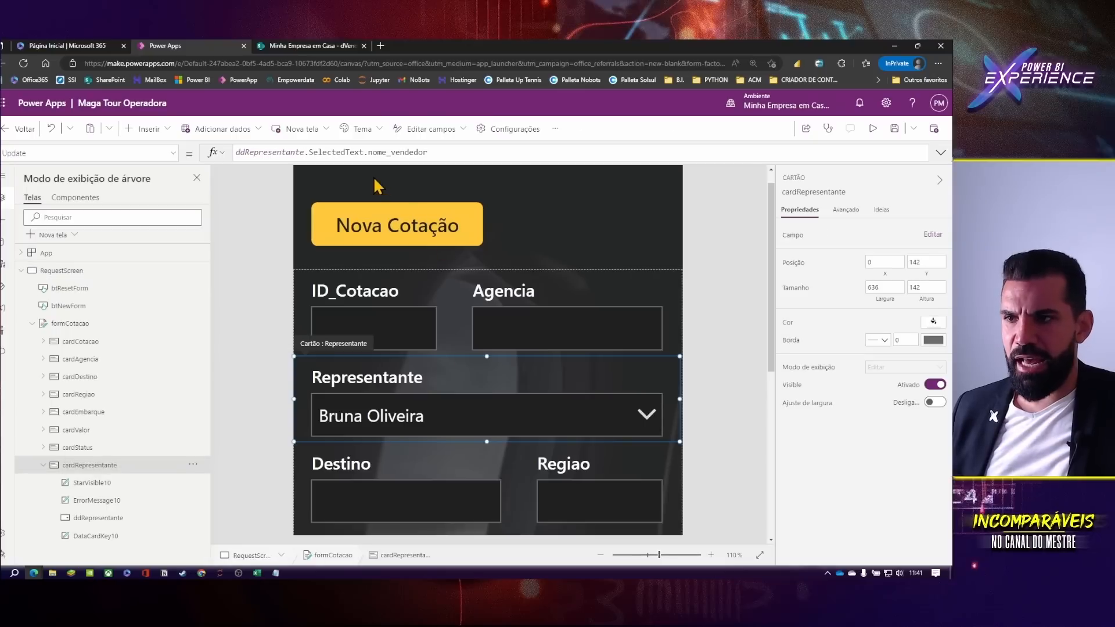
pyautogui.click(440, 152)
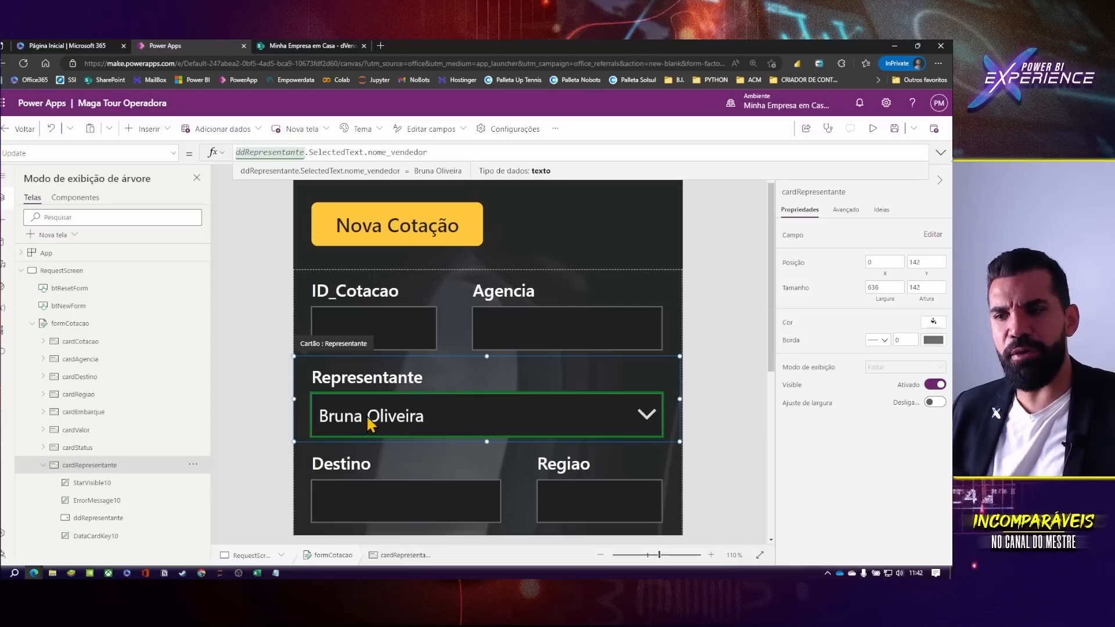
# - Preview the app, test the ID_Cotacao field by entering 56465, clear the entry and exit the preview
pyautogui.scroll(1, 367, 424)
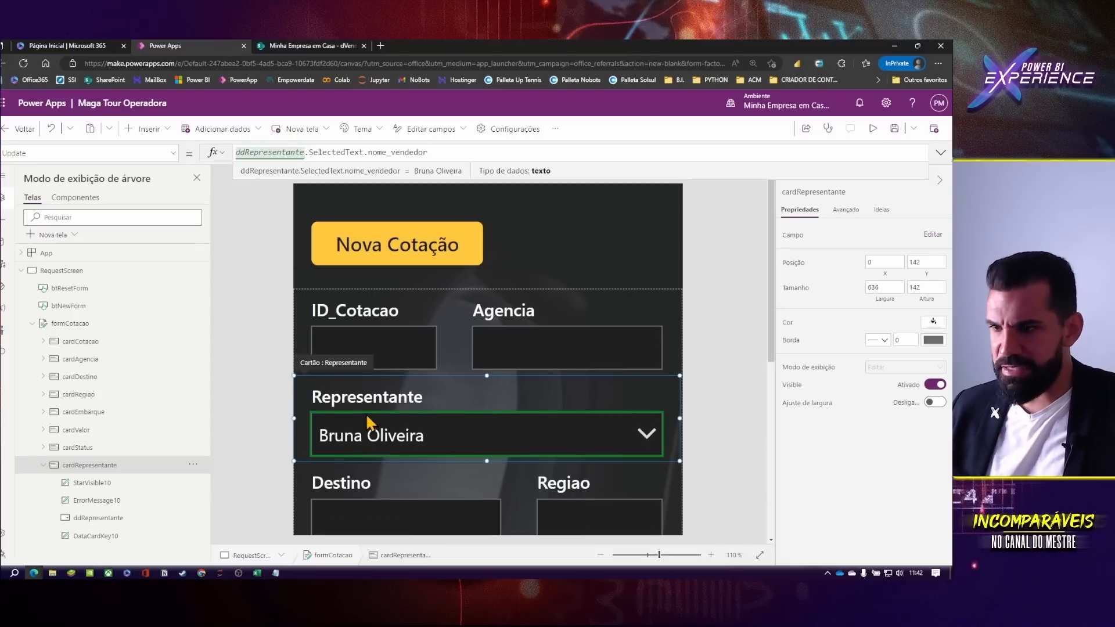
pyautogui.click(403, 343)
pyautogui.click(405, 342)
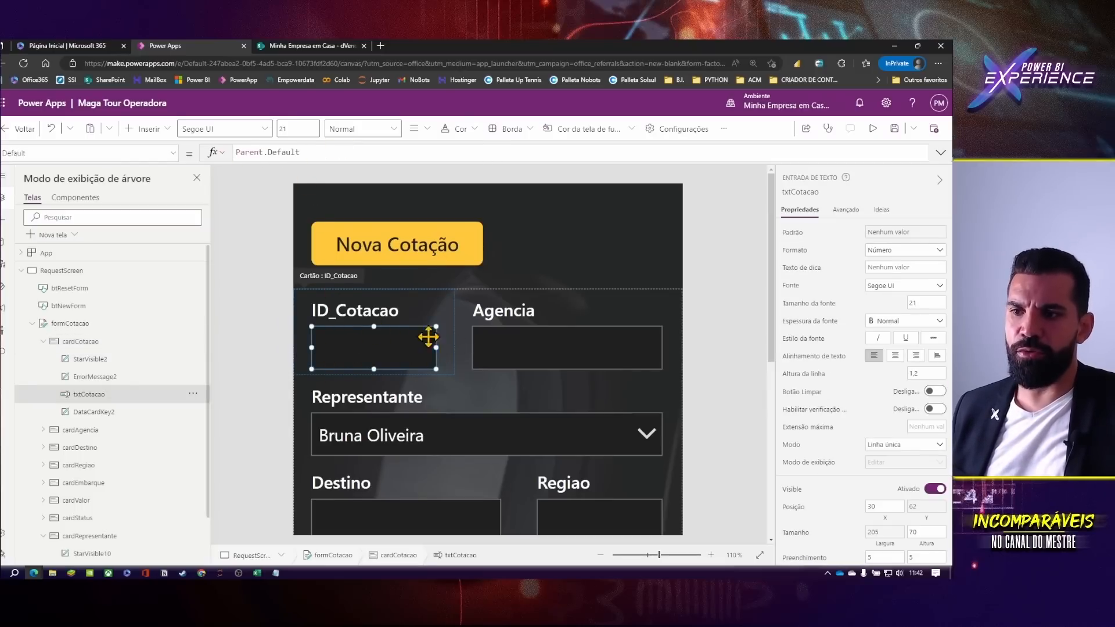
pyautogui.doubleClick(346, 349)
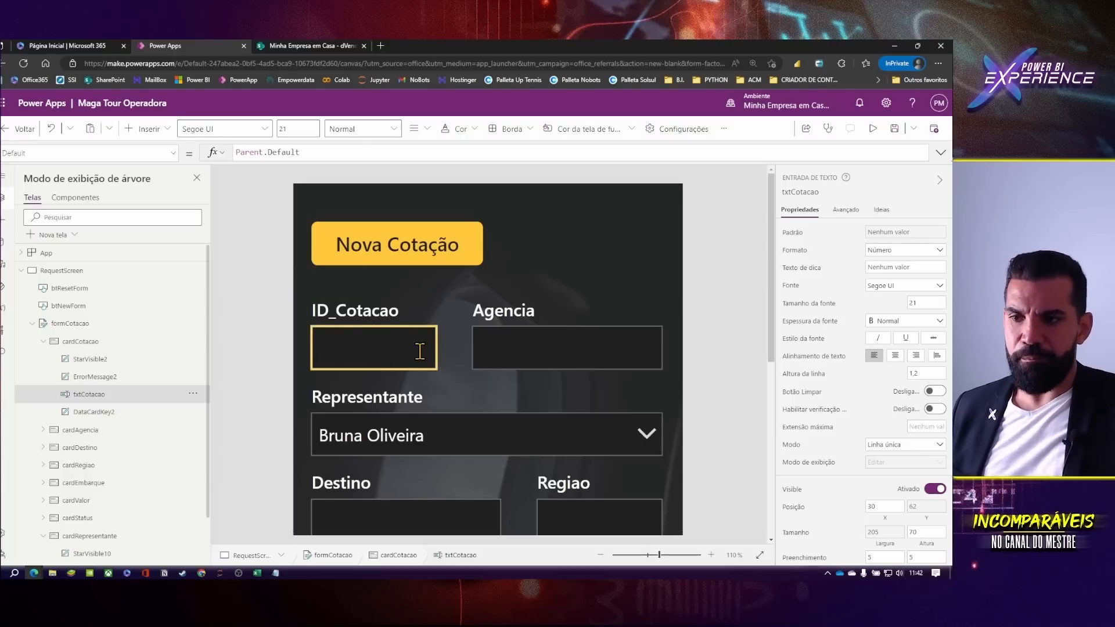
pyautogui.press('F5')
pyautogui.click(416, 221)
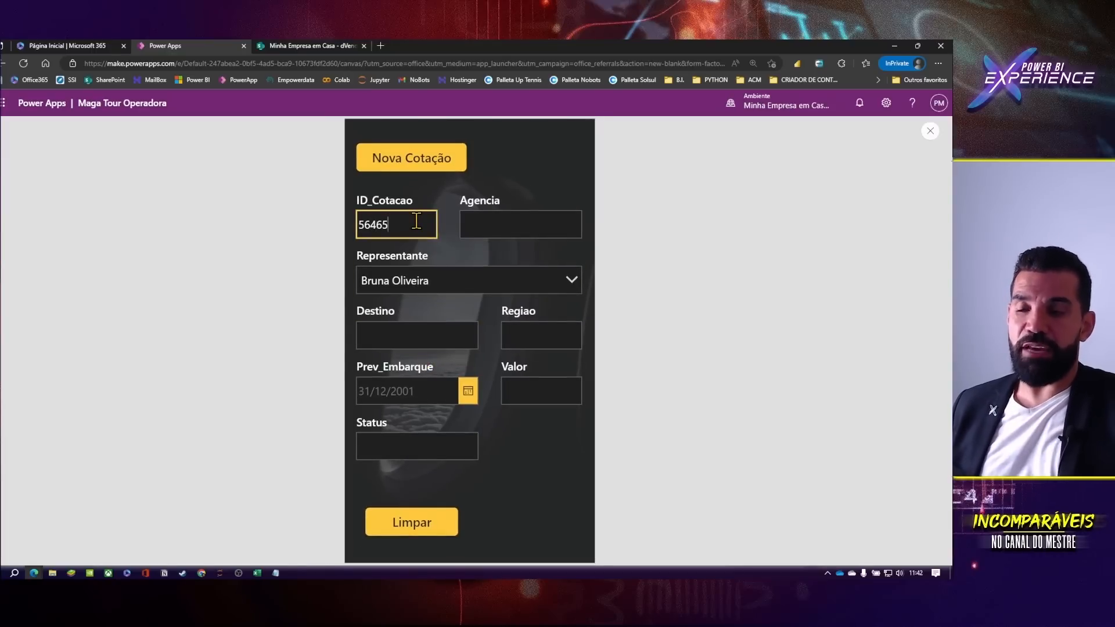
pyautogui.press('BackSpace')
pyautogui.press('BackSpace')
pyautogui.press('BackSpace')
pyautogui.press('BackSpace')
pyautogui.press('Escape')
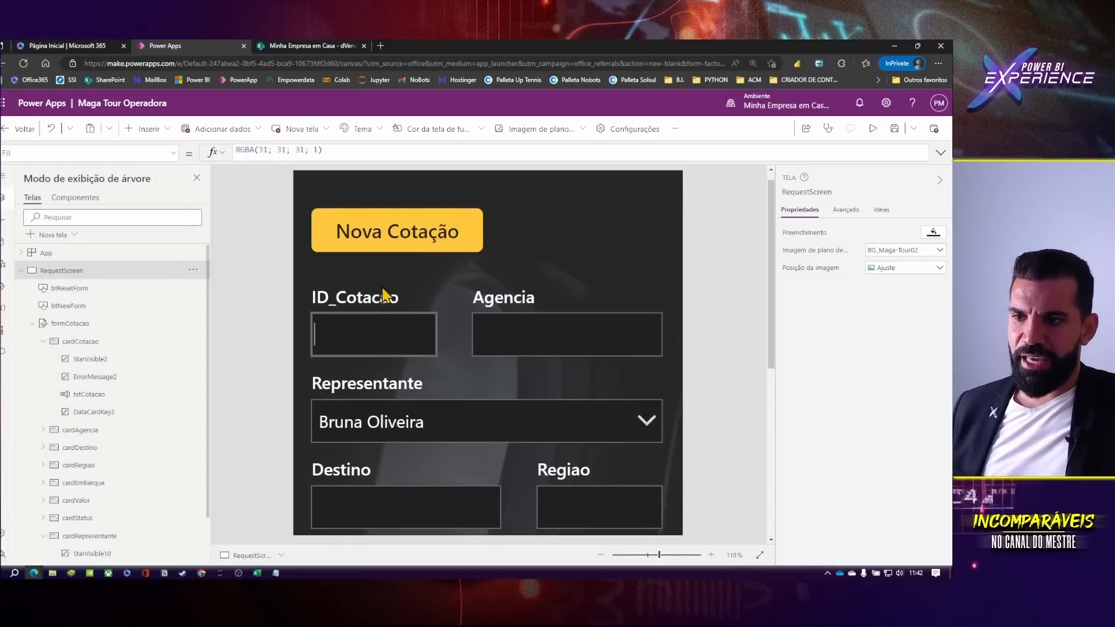
# - Switch the format of the ID_Cotacao text input to Texto and back to Número
pyautogui.click(373, 340)
pyautogui.click(407, 339)
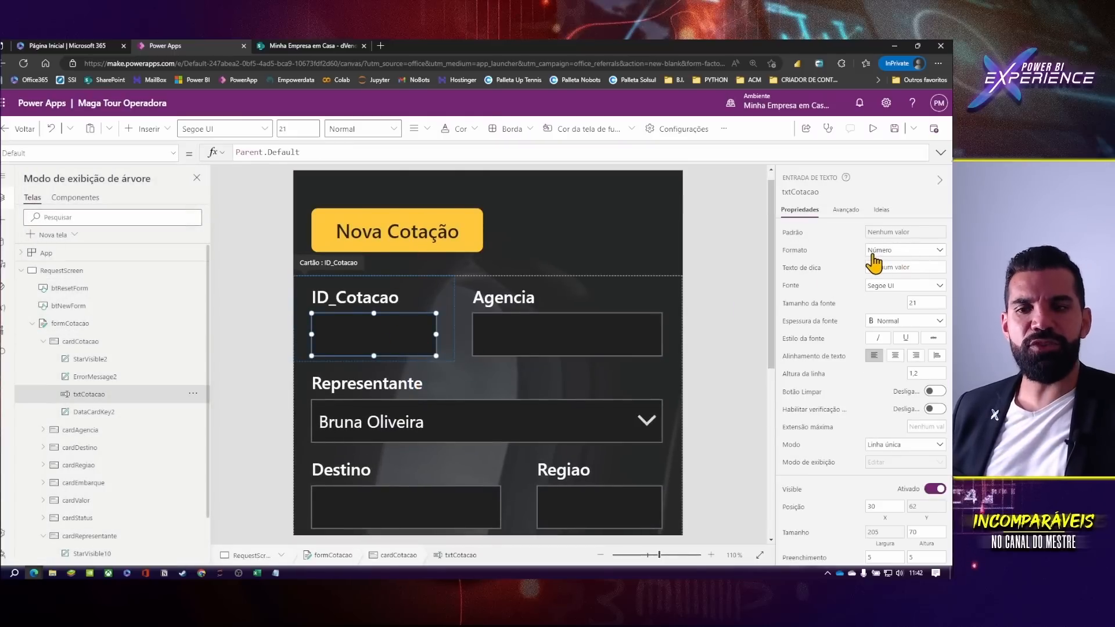
pyautogui.click(939, 250)
pyautogui.click(888, 278)
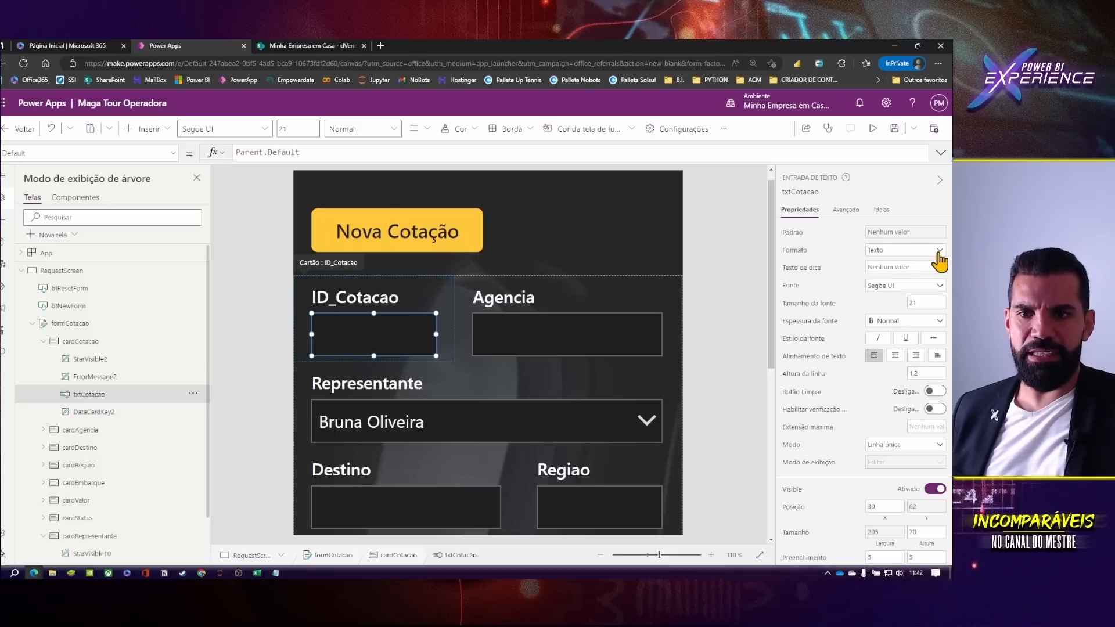
pyautogui.click(937, 252)
pyautogui.click(880, 264)
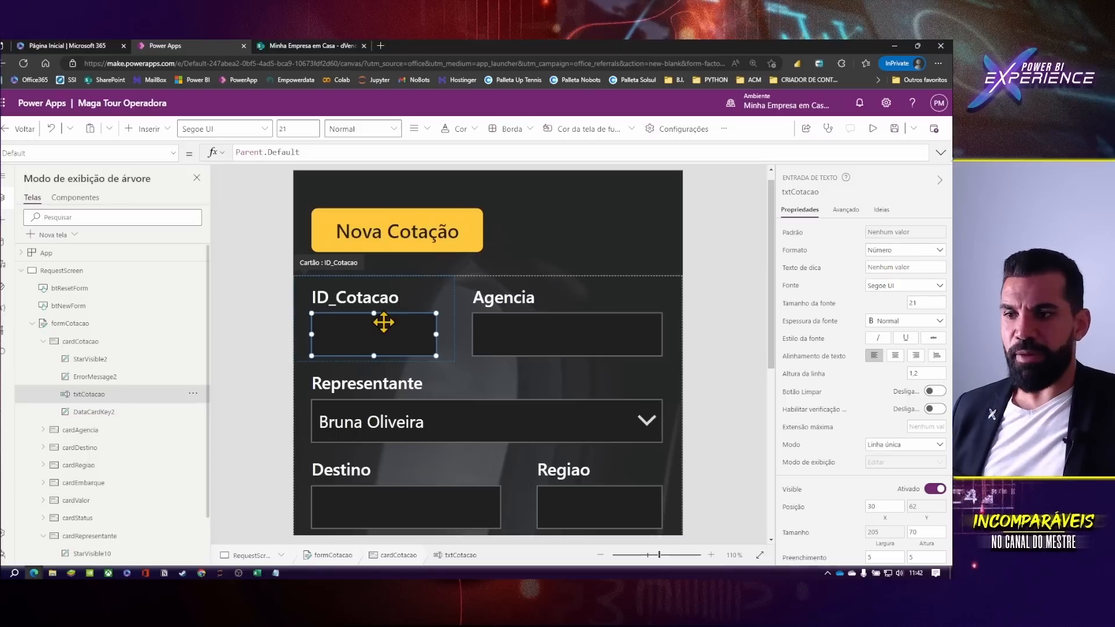
# - Preview the app again to check the ID_Cotacao field and return to the editor
pyautogui.press('F5')
pyautogui.click(407, 230)
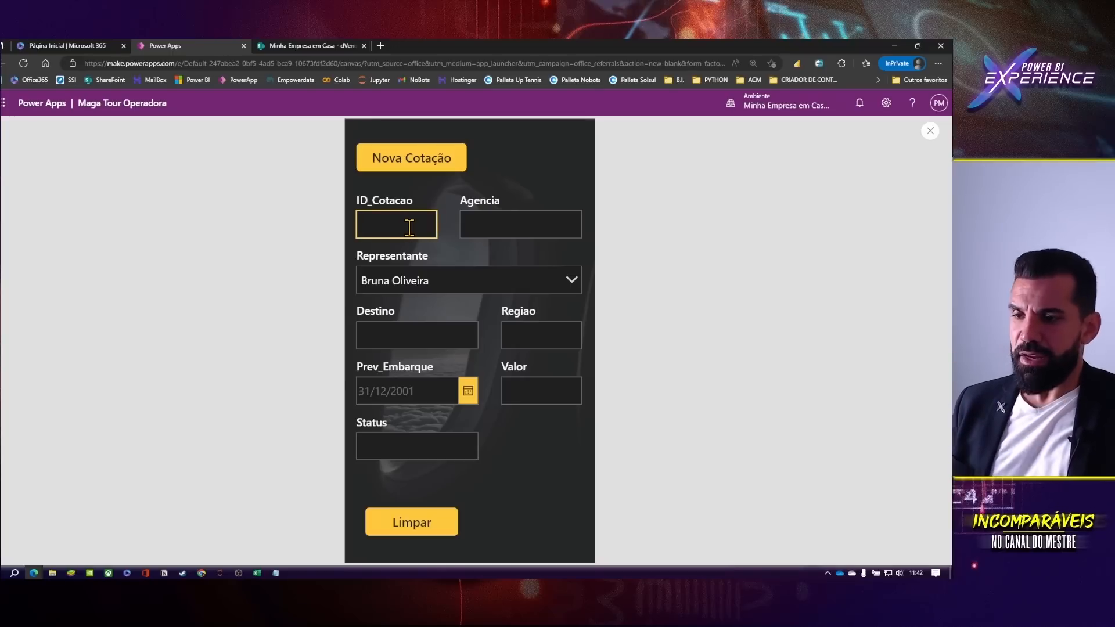
pyautogui.press('Escape')
pyautogui.scroll(3, 370, 260)
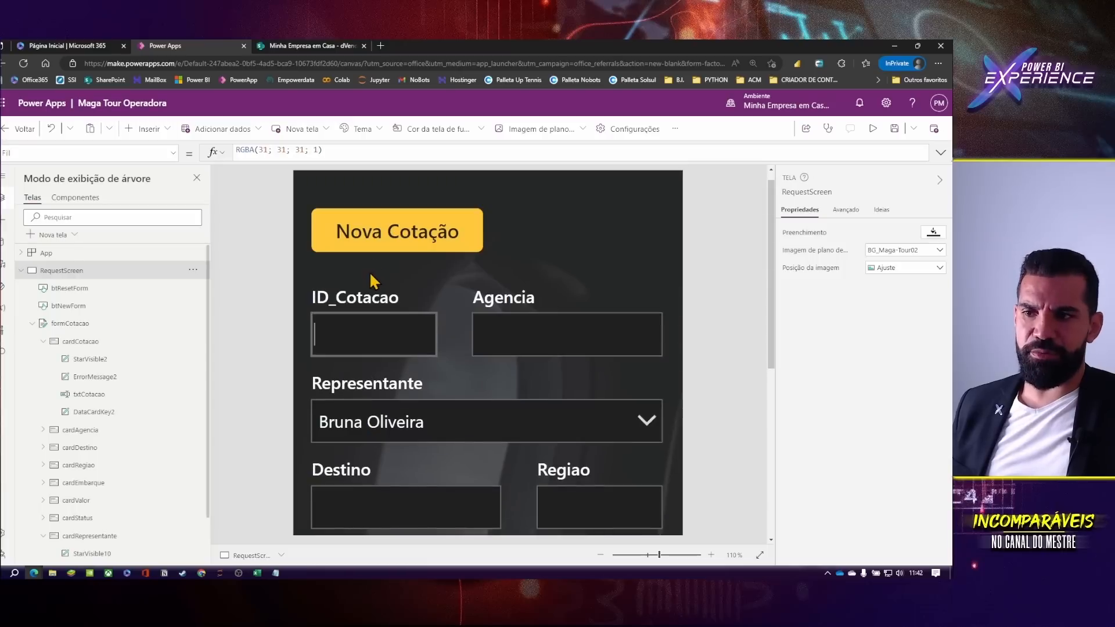
# - Look over the properties of the Agencia card, its text input and its label
pyautogui.click(428, 298)
pyautogui.click(550, 336)
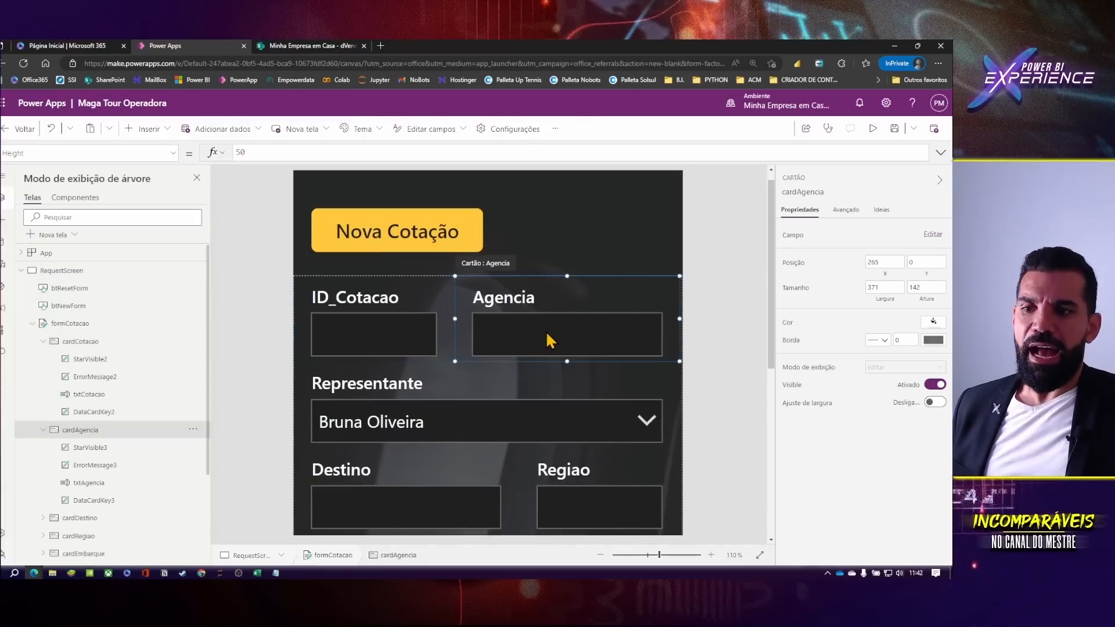
pyautogui.click(545, 332)
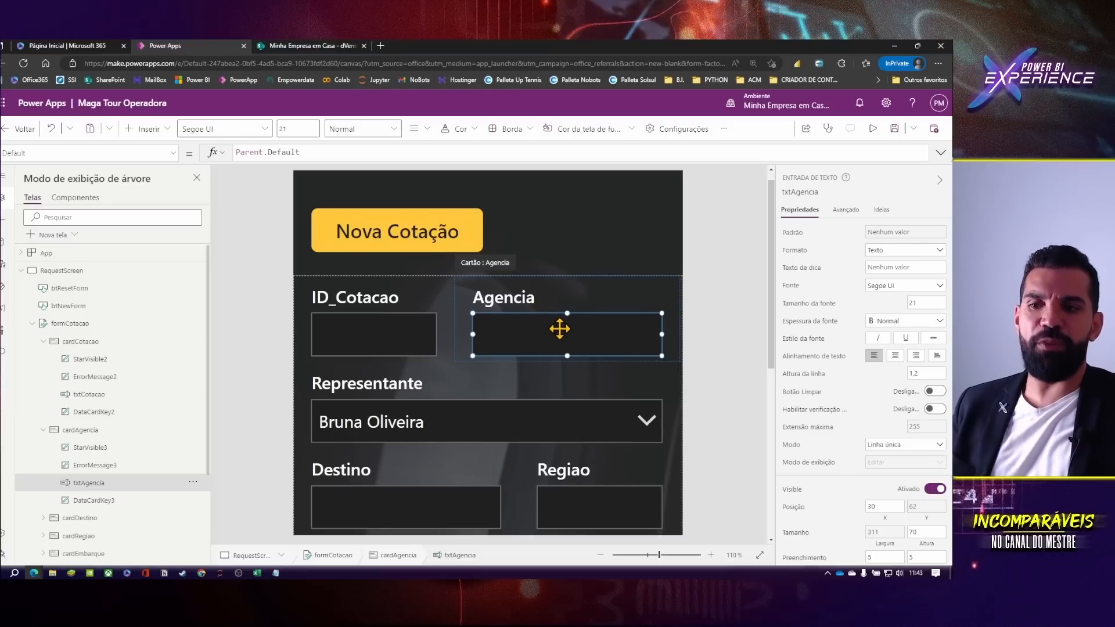
pyautogui.click(597, 291)
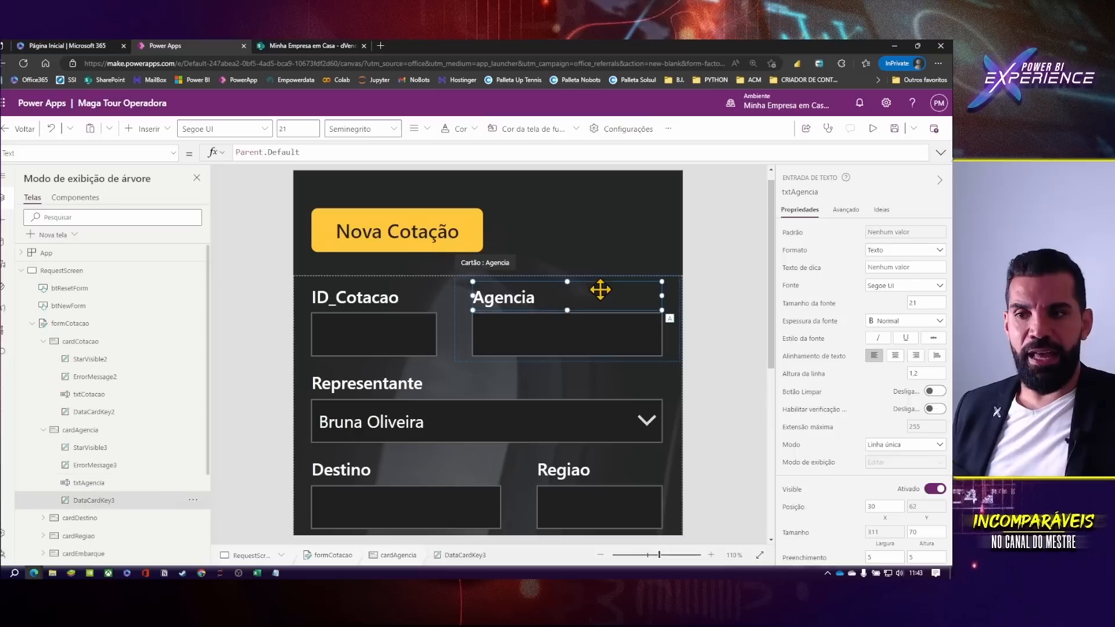
pyautogui.click(465, 342)
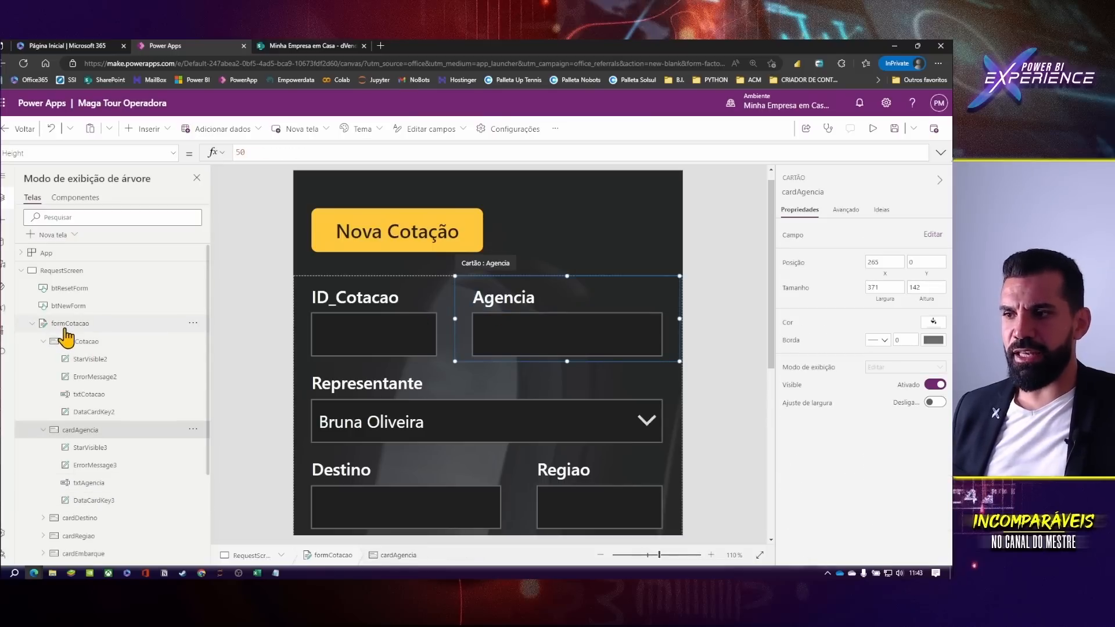
# - Open formCotacao's field list, examine the options available for cardAgencia and its text input, and close the list
pyautogui.click(66, 326)
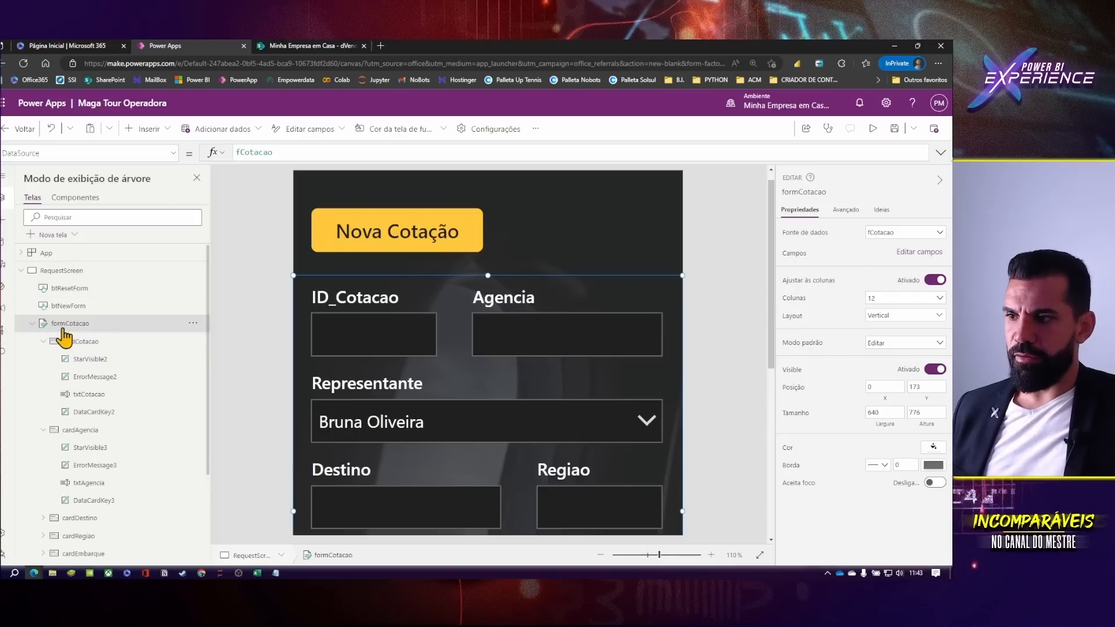
pyautogui.click(917, 253)
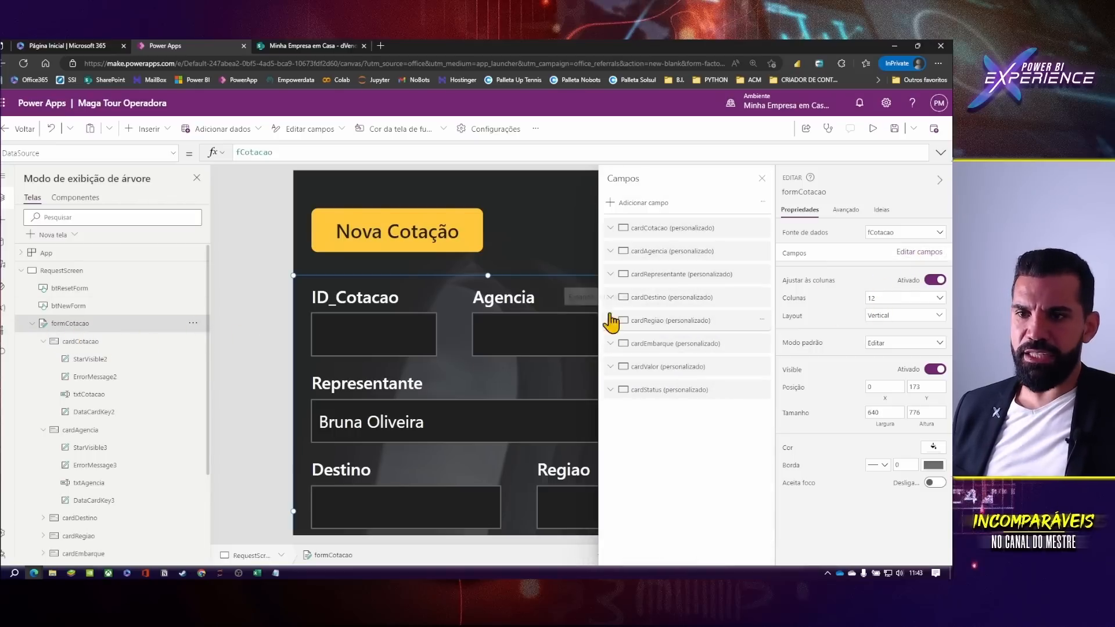
pyautogui.click(611, 252)
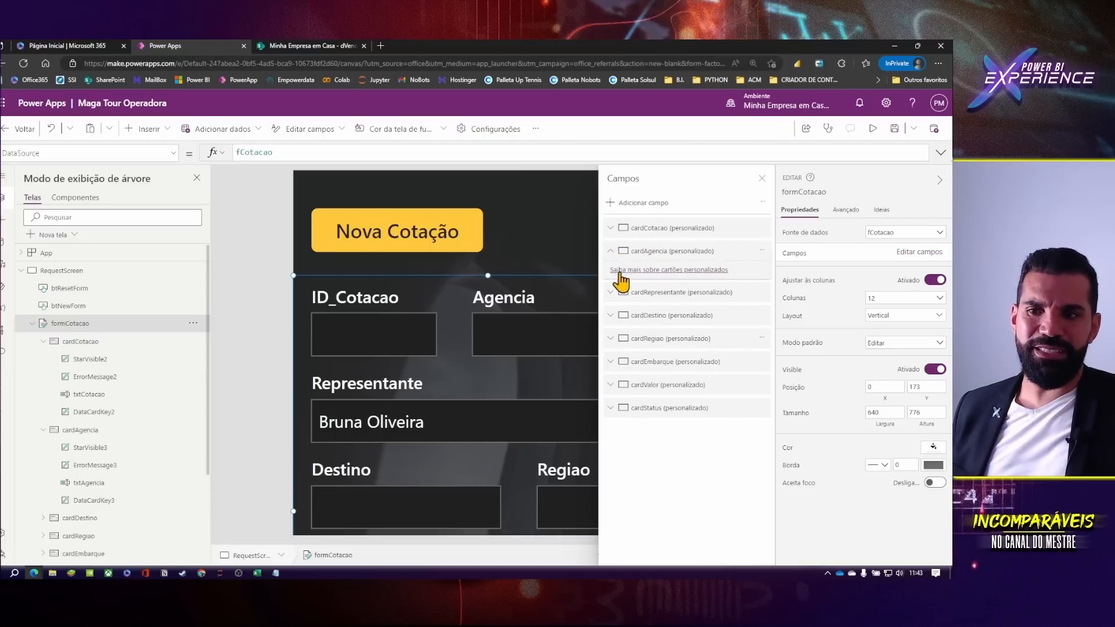
pyautogui.click(762, 251)
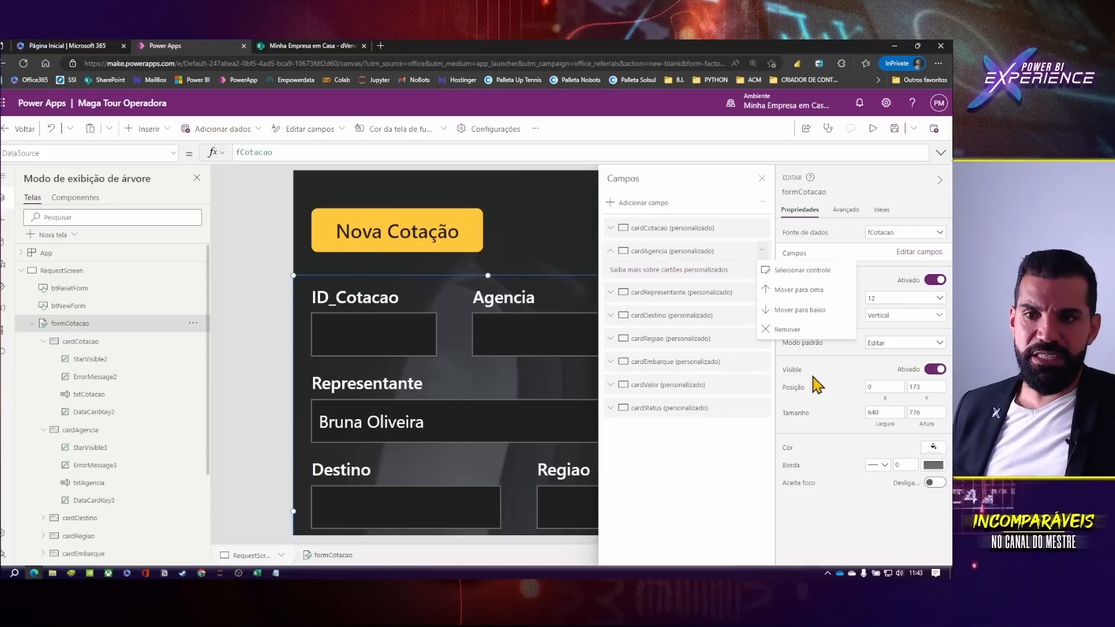
pyautogui.click(795, 273)
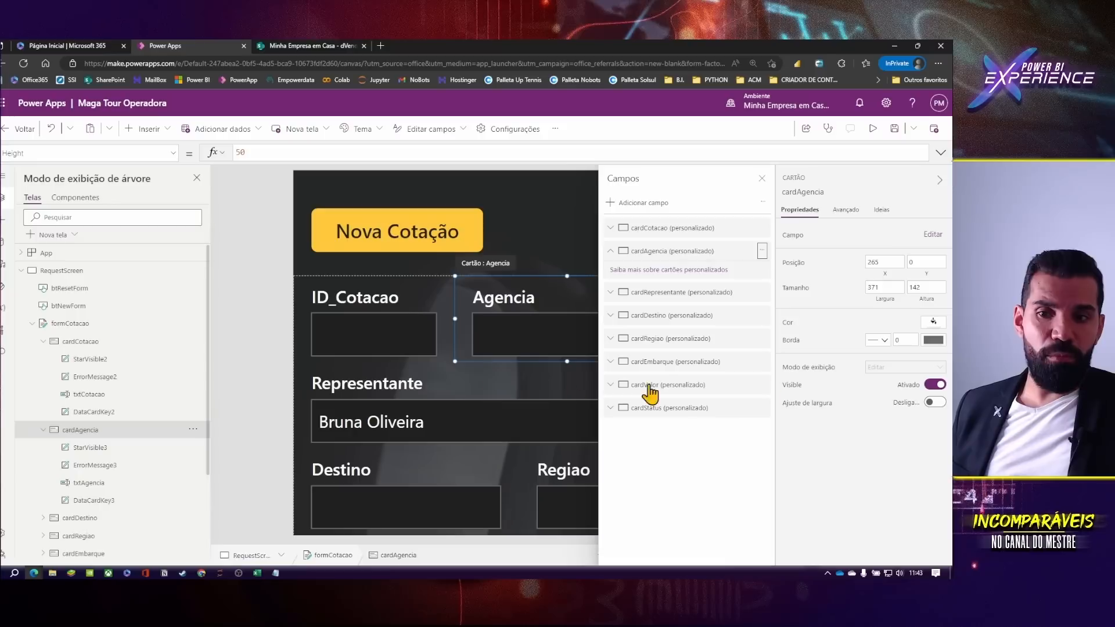
pyautogui.click(515, 335)
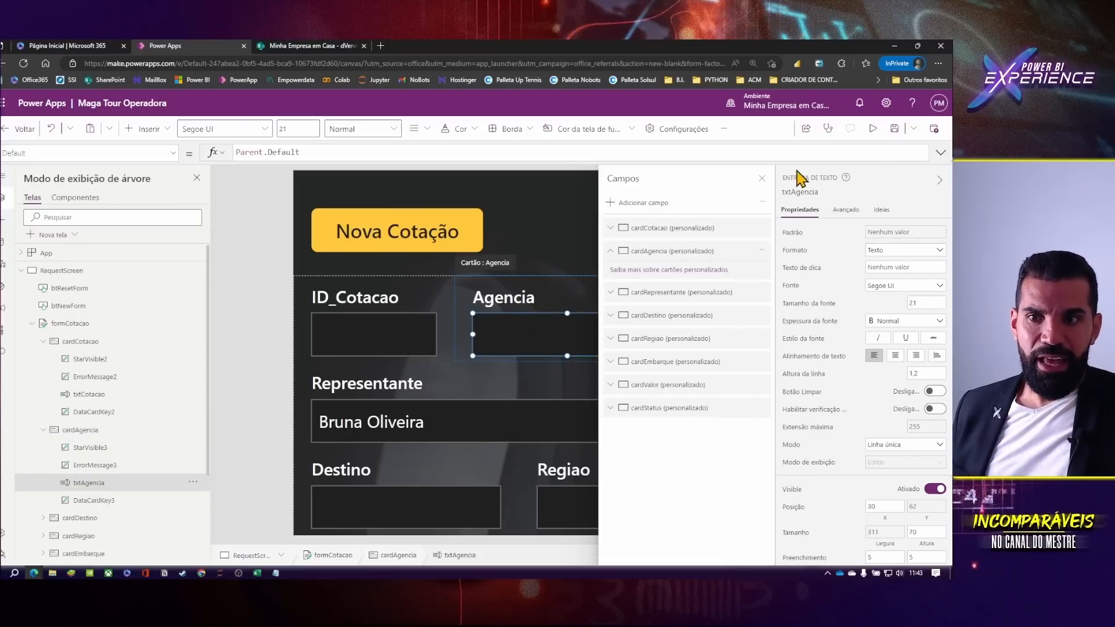
pyautogui.click(764, 180)
# - Select cardAgencia and search the insertable controls for "sus" to find the Suspenso control
pyautogui.click(514, 313)
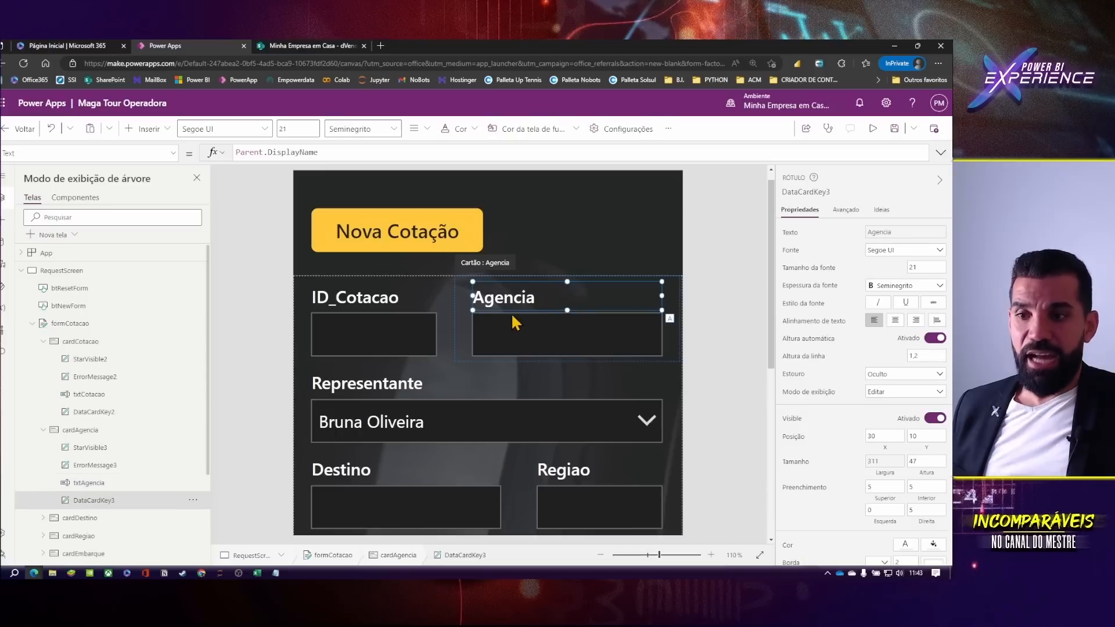
pyautogui.click(462, 295)
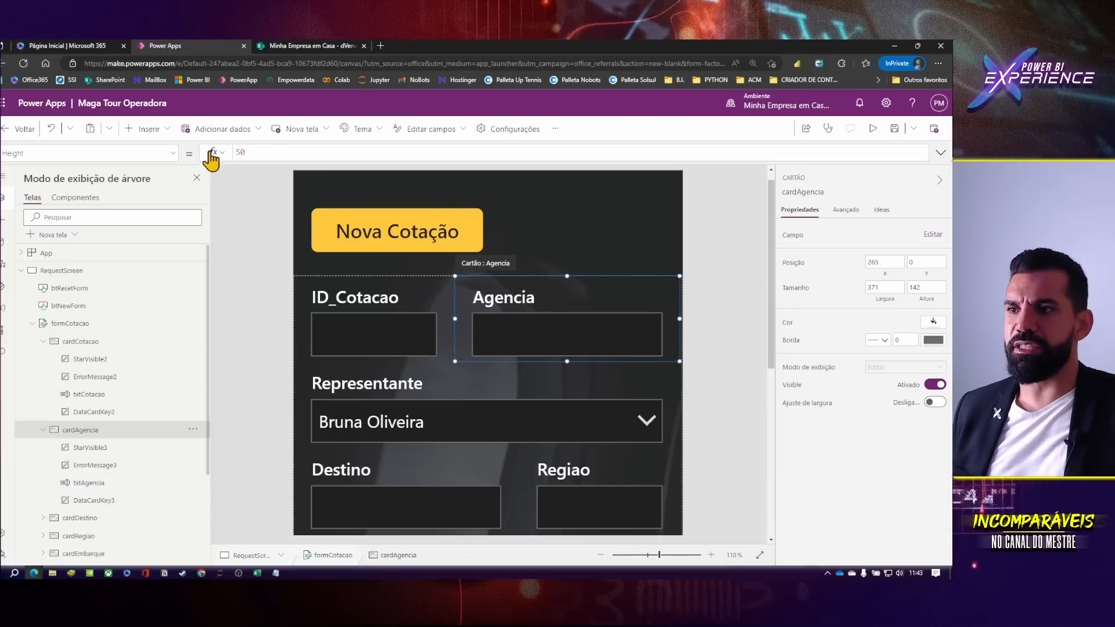
pyautogui.click(156, 128)
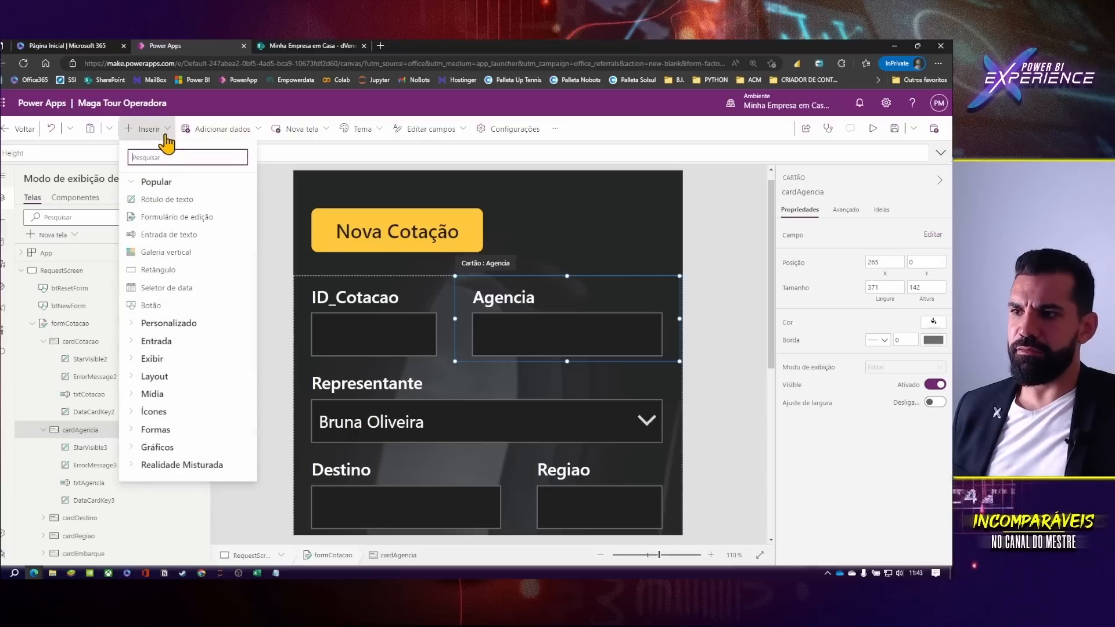
pyautogui.write('sus')
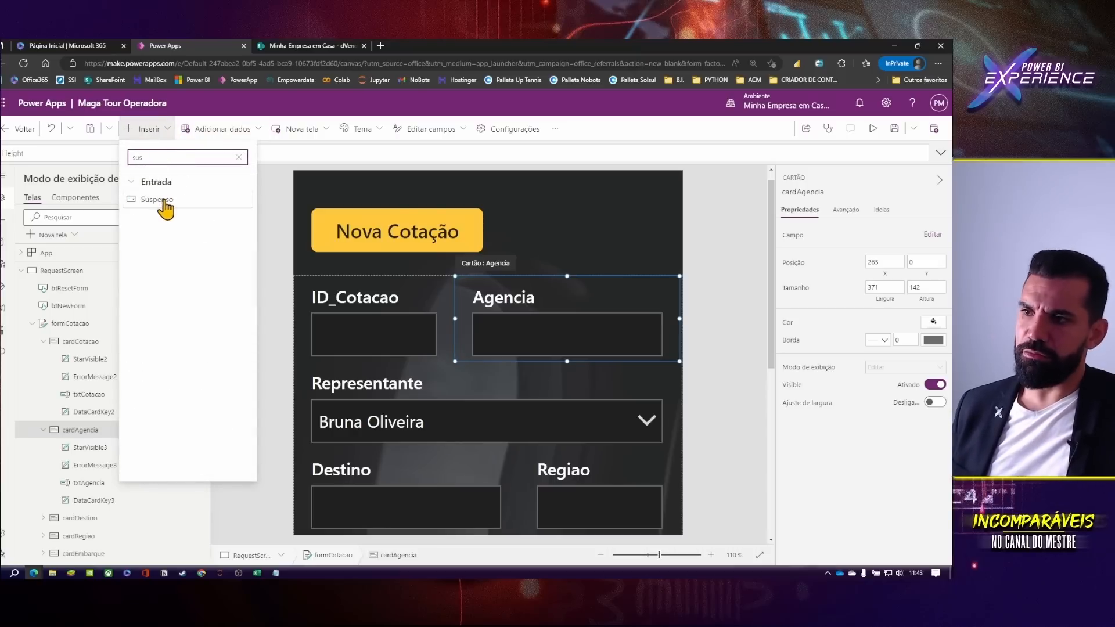
# - Insert a dropdown into the Agencia card, resize it to 311 wide, and place it over the text box at X 30, Y 62
pyautogui.click(165, 200)
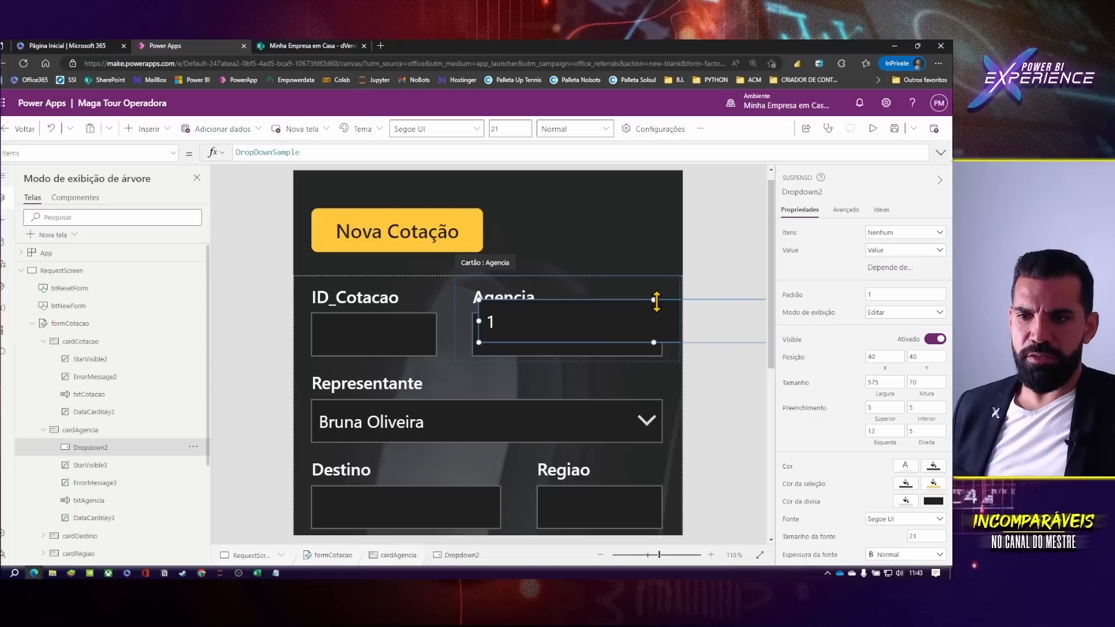
pyautogui.scroll(-2, 657, 302)
pyautogui.scroll(-2, 656, 305)
pyautogui.moveTo(705, 261); pyautogui.dragTo(596, 258)
pyautogui.scroll(4, 514, 254)
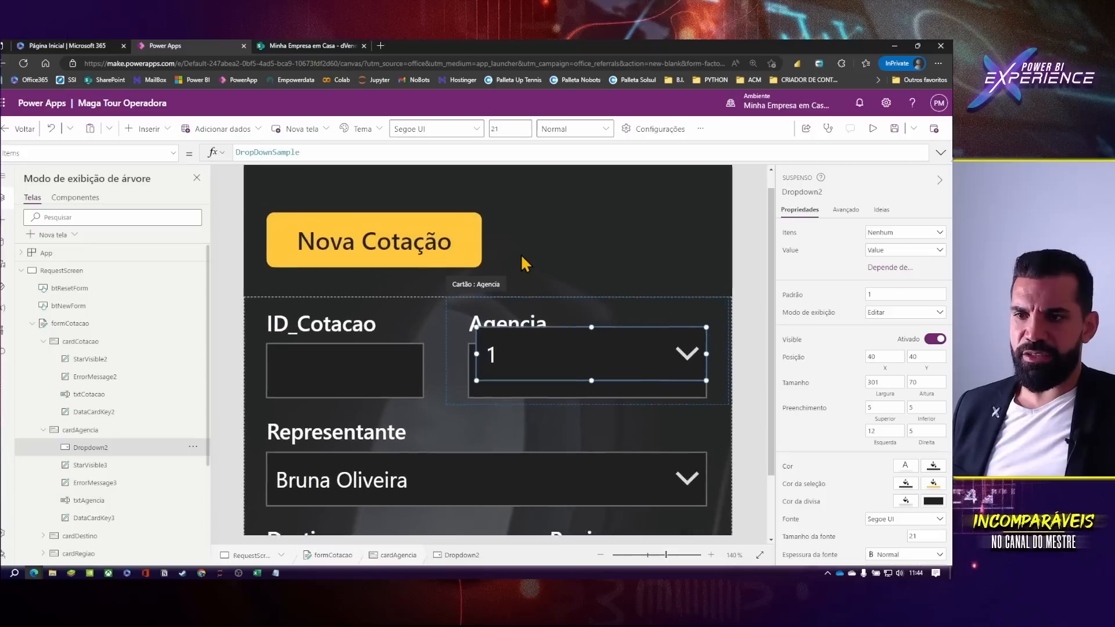
pyautogui.moveTo(475, 351); pyautogui.dragTo(469, 357)
pyautogui.moveTo(549, 356); pyautogui.dragTo(550, 373)
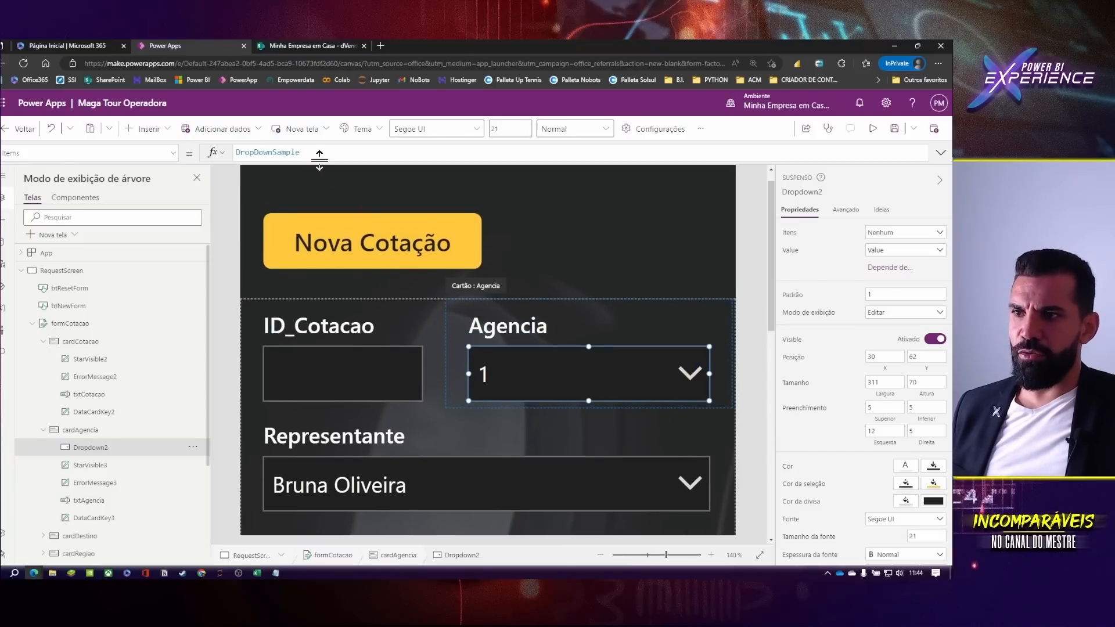
# - Inspect the new Agencia dropdown's default items formula and its sample option list
pyautogui.doubleClick(281, 154)
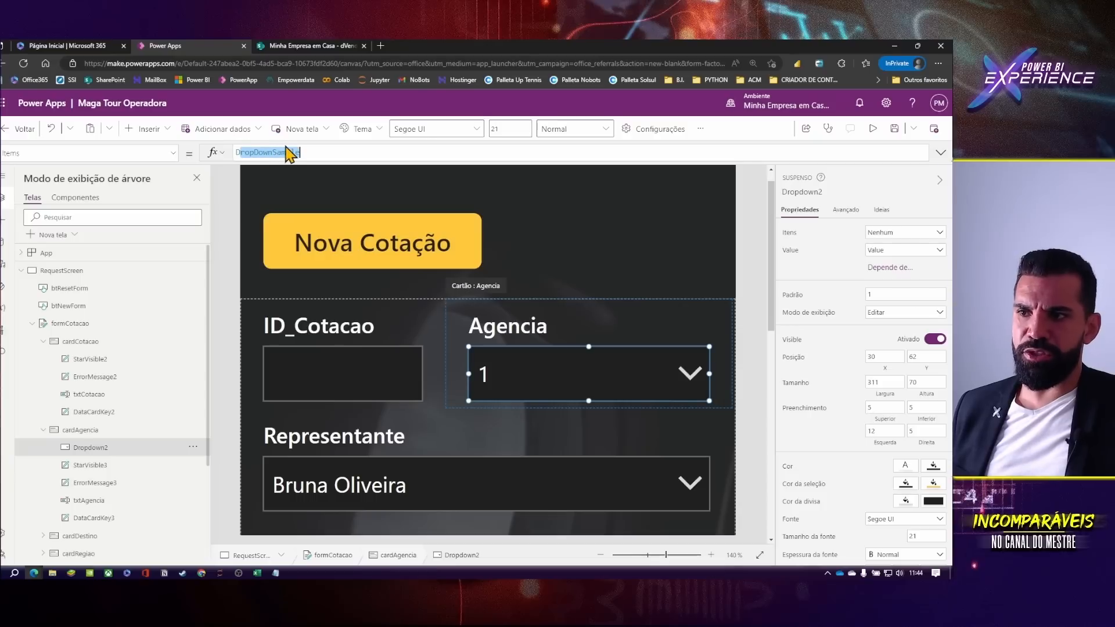
pyautogui.click(580, 371)
pyautogui.press('alt')
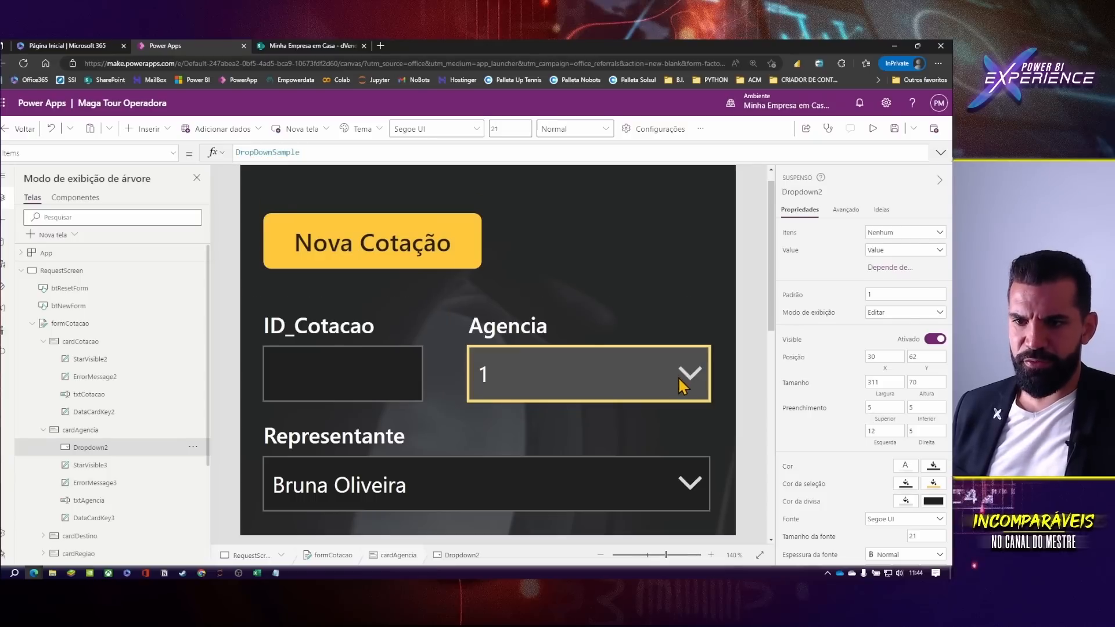
pyautogui.click(692, 377)
pyautogui.click(600, 385)
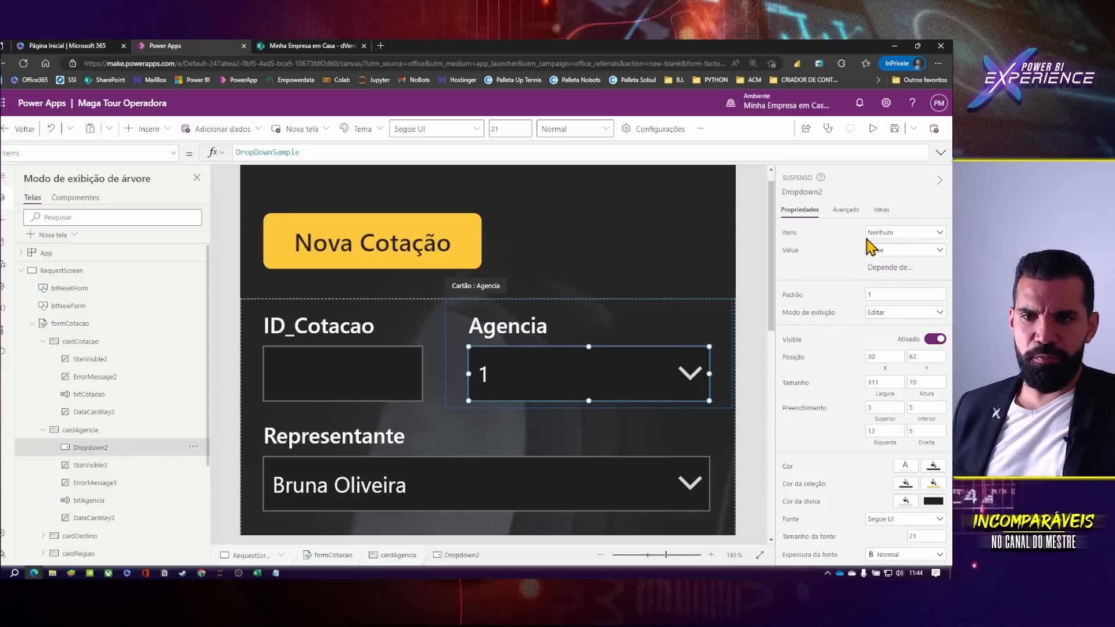
# - Set the Agencia dropdown's items source to dAgencias and its value column to nome_agencia
pyautogui.click(936, 234)
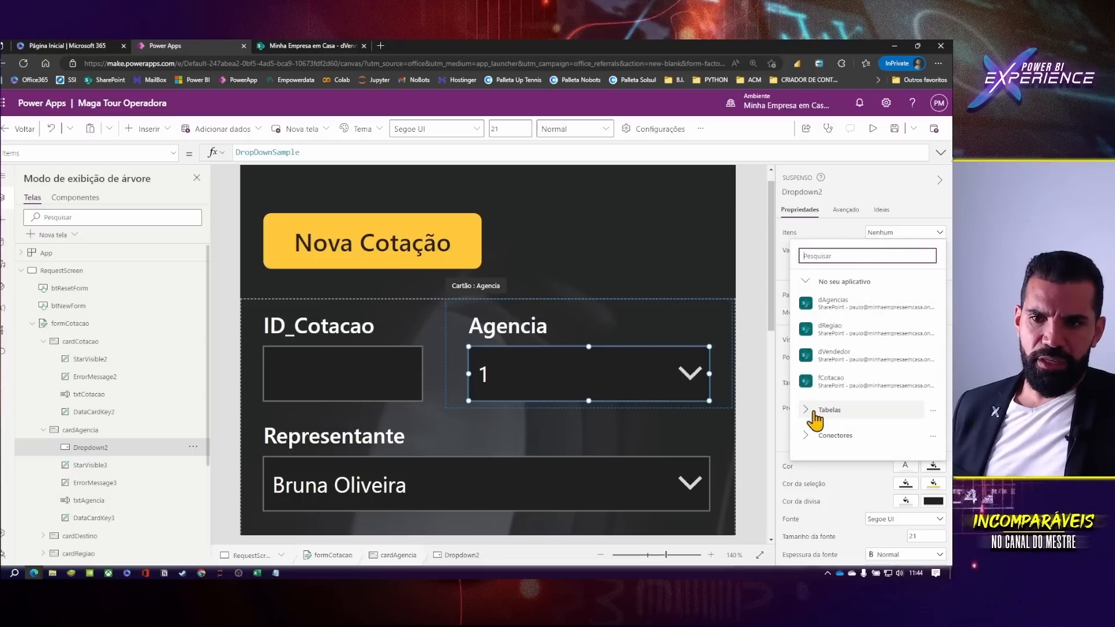
pyautogui.click(865, 315)
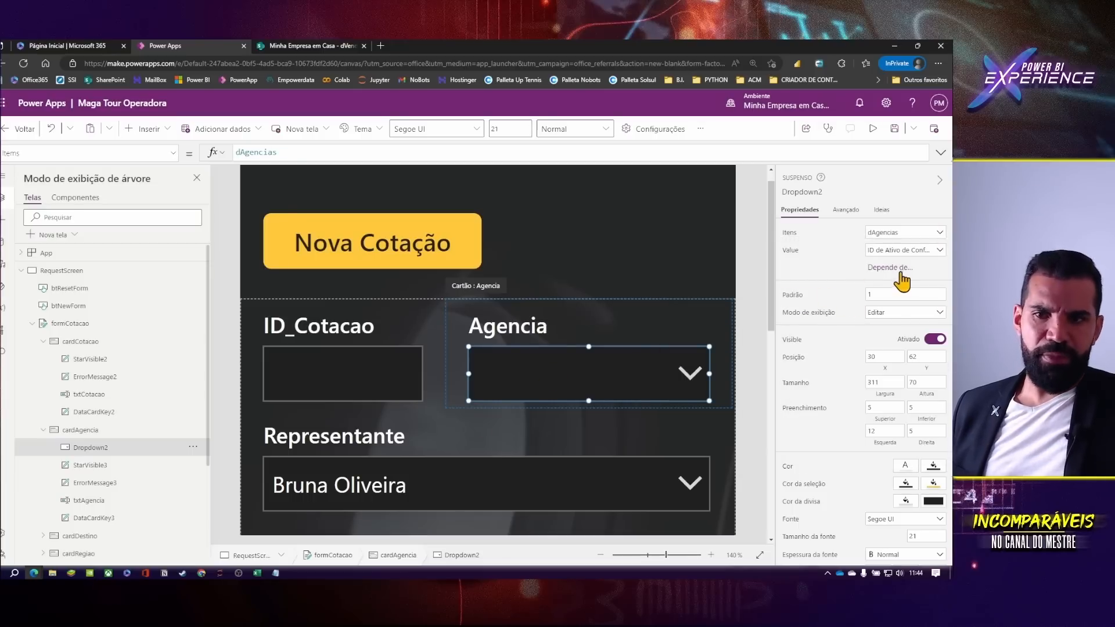
pyautogui.click(921, 254)
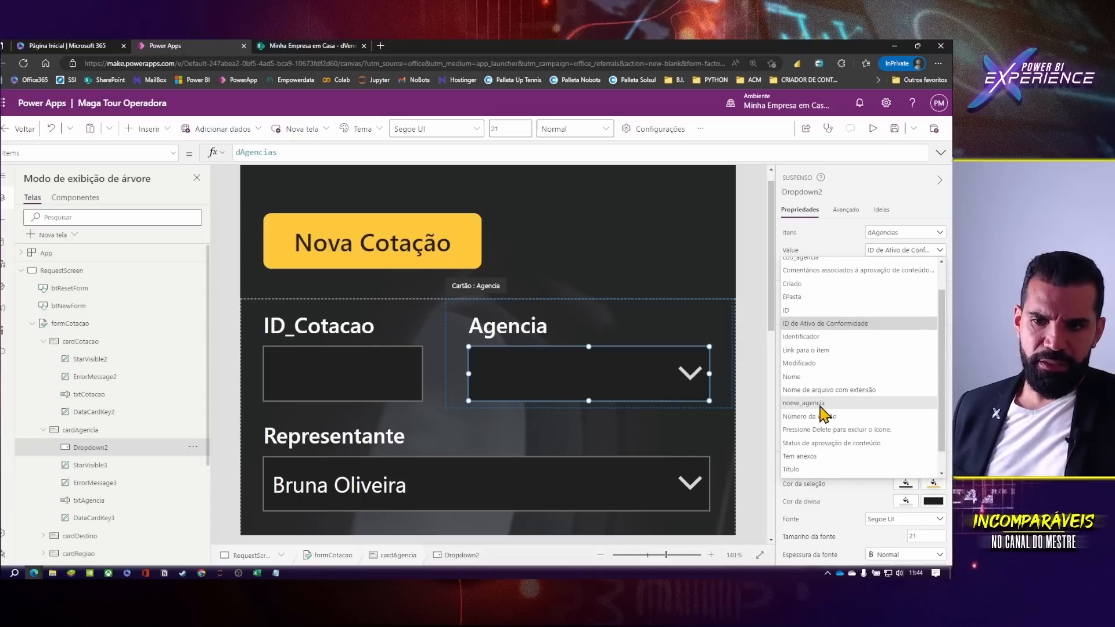
pyautogui.click(809, 403)
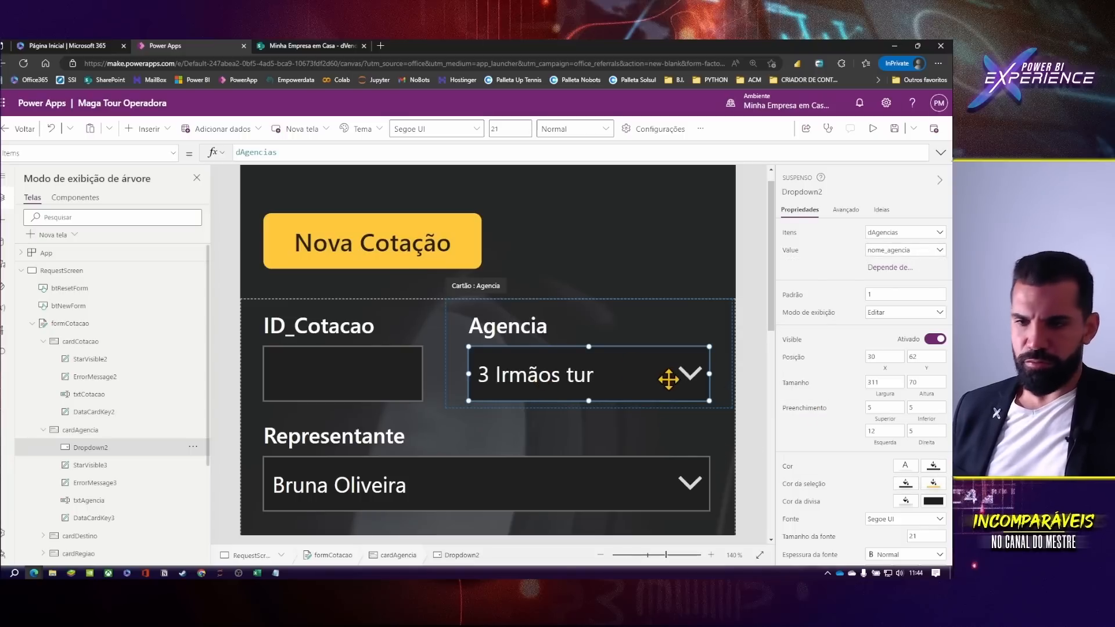
# - Preview the app, look through the Agencia dropdown's option list, and return to the editor
pyautogui.press('F5')
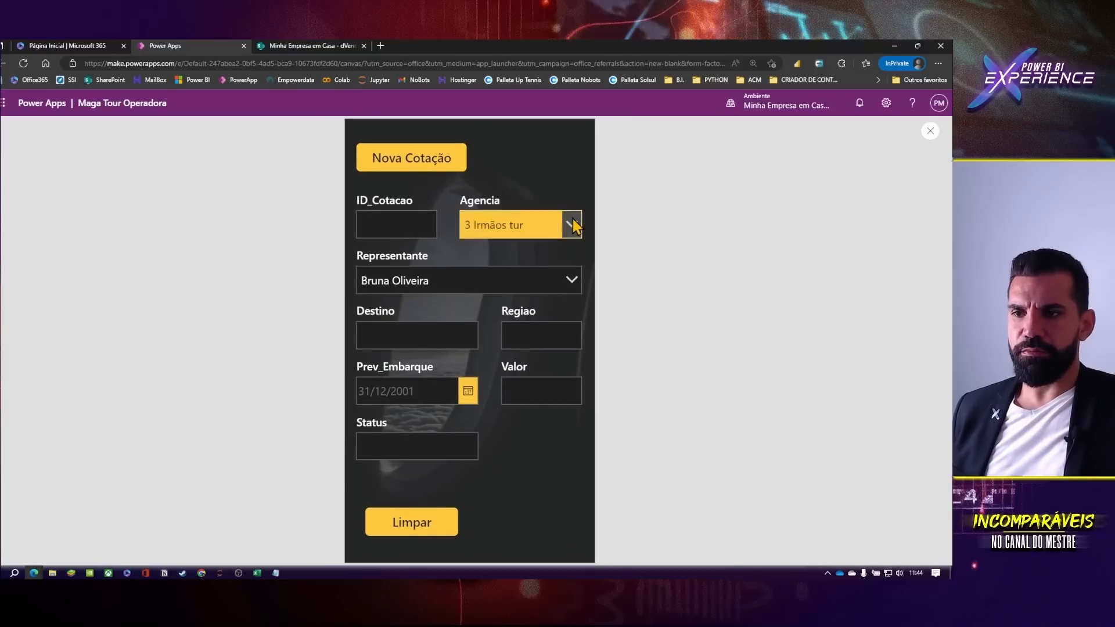
pyautogui.click(571, 224)
pyautogui.scroll(-3, 496, 348)
pyautogui.scroll(3, 495, 346)
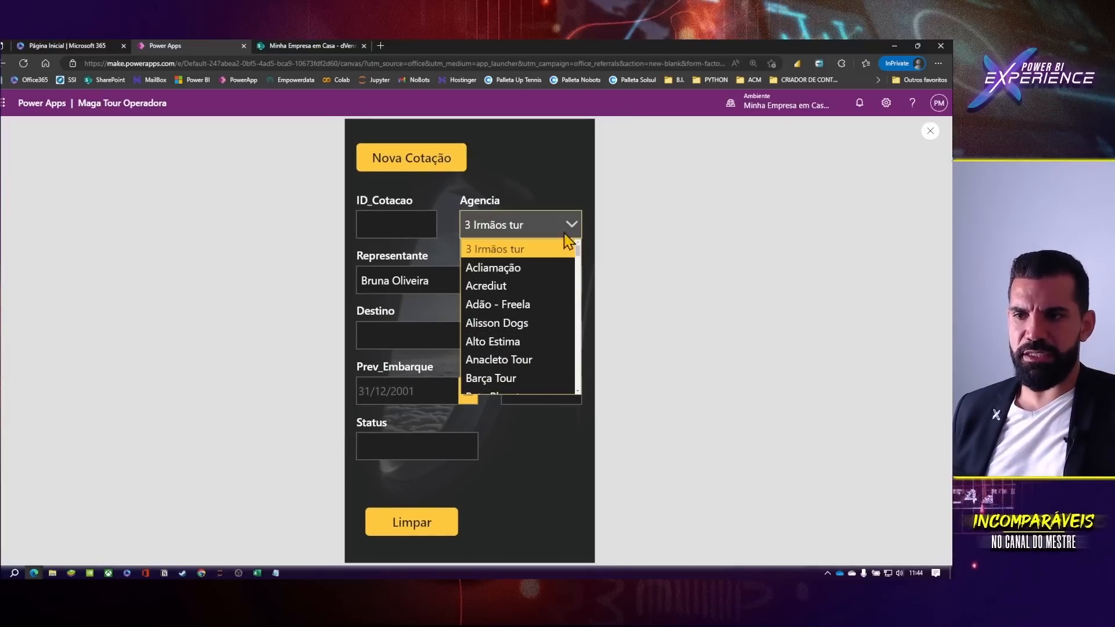
pyautogui.moveTo(580, 252)
pyautogui.mouseDown()
pyautogui.moveTo(584, 385)
pyautogui.moveTo(584, 233)
pyautogui.mouseUp()
pyautogui.click(652, 224)
pyautogui.press('Escape')
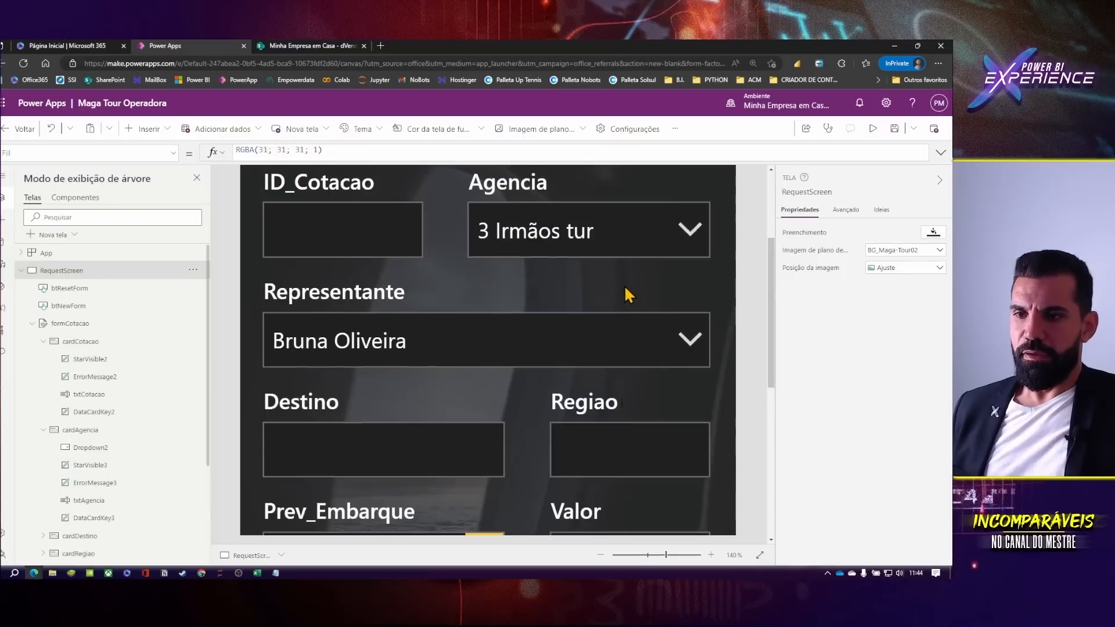
# - Bring the txtAgencia text input to the front of the Agencia card and move it up to Y 10, above the dropdown
pyautogui.scroll(1, 624, 287)
pyautogui.click(583, 281)
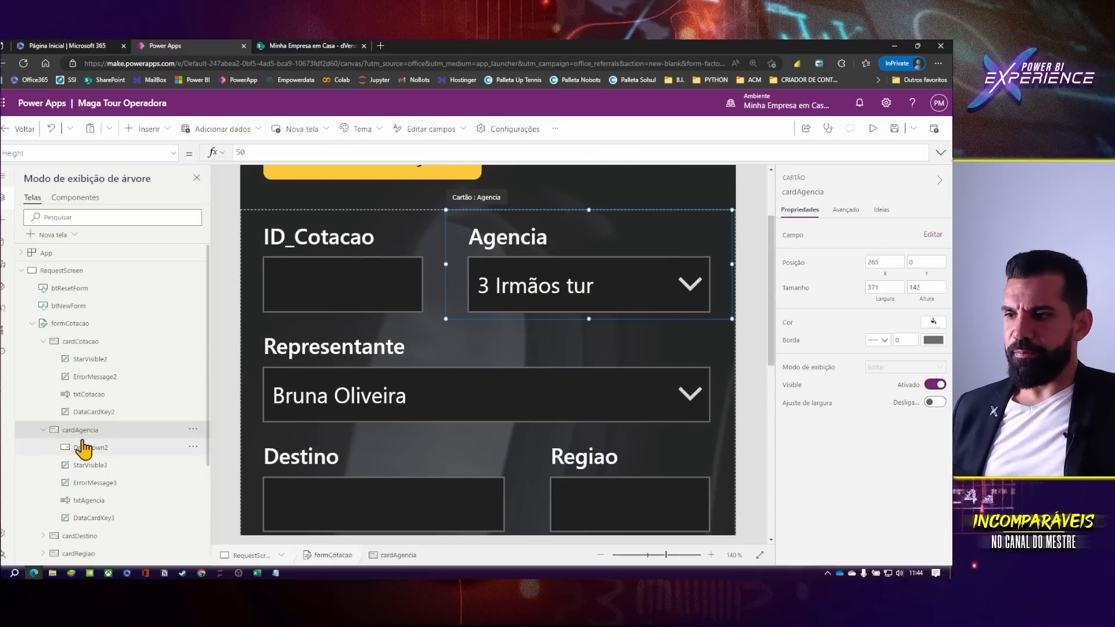
pyautogui.click(42, 342)
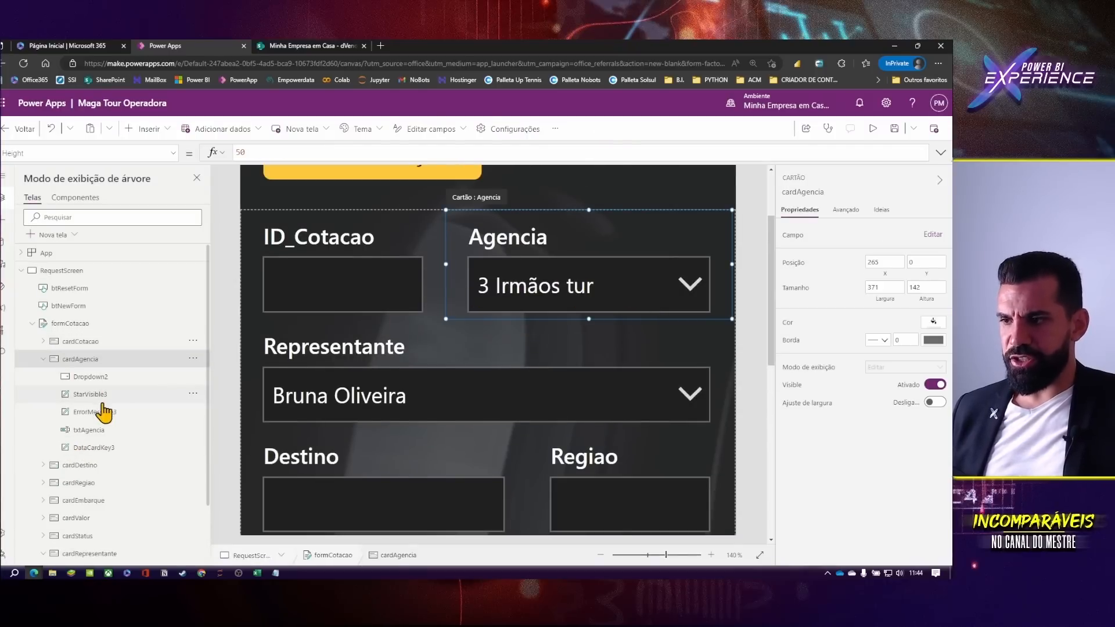
pyautogui.click(85, 432)
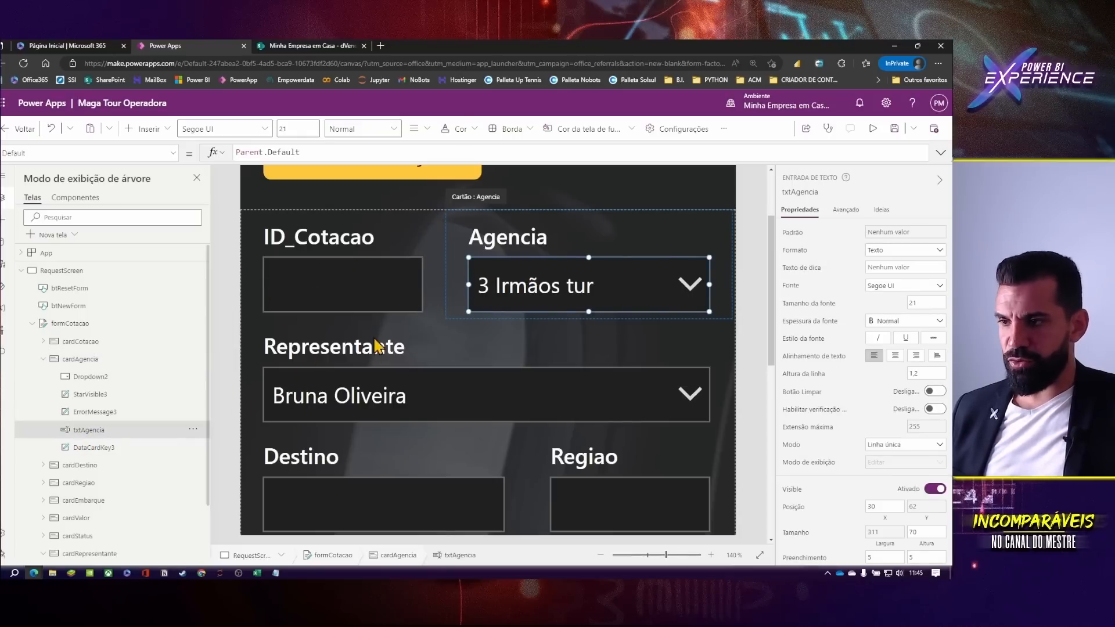
pyautogui.click(91, 377)
pyautogui.click(108, 430)
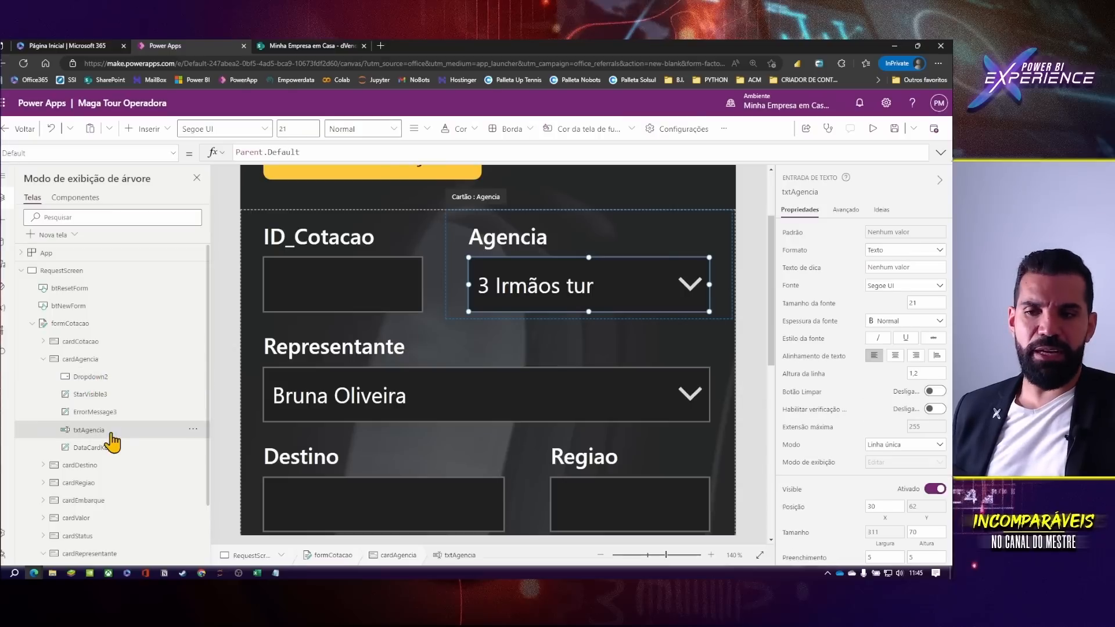
pyautogui.click(195, 429)
pyautogui.moveTo(226, 371)
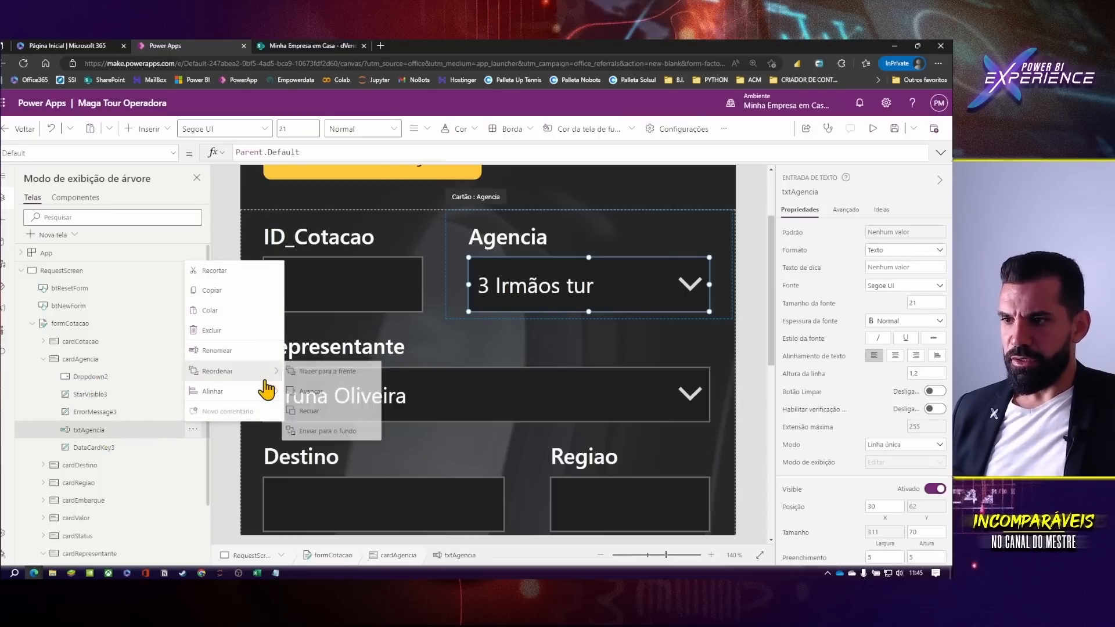
pyautogui.click(306, 371)
pyautogui.moveTo(563, 256)
pyautogui.mouseDown()
pyautogui.moveTo(570, 249)
pyautogui.moveTo(550, 254)
pyautogui.mouseUp()
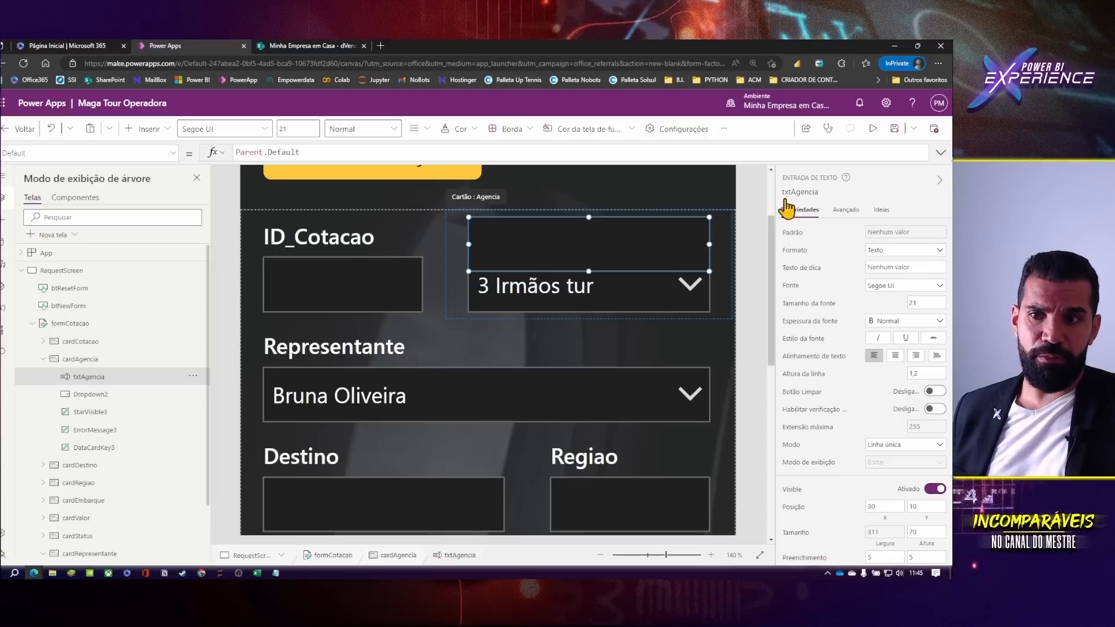
# - Rename the agency dropdown to ddAgencia and delete the txtAgencia text input from the card
pyautogui.click(659, 297)
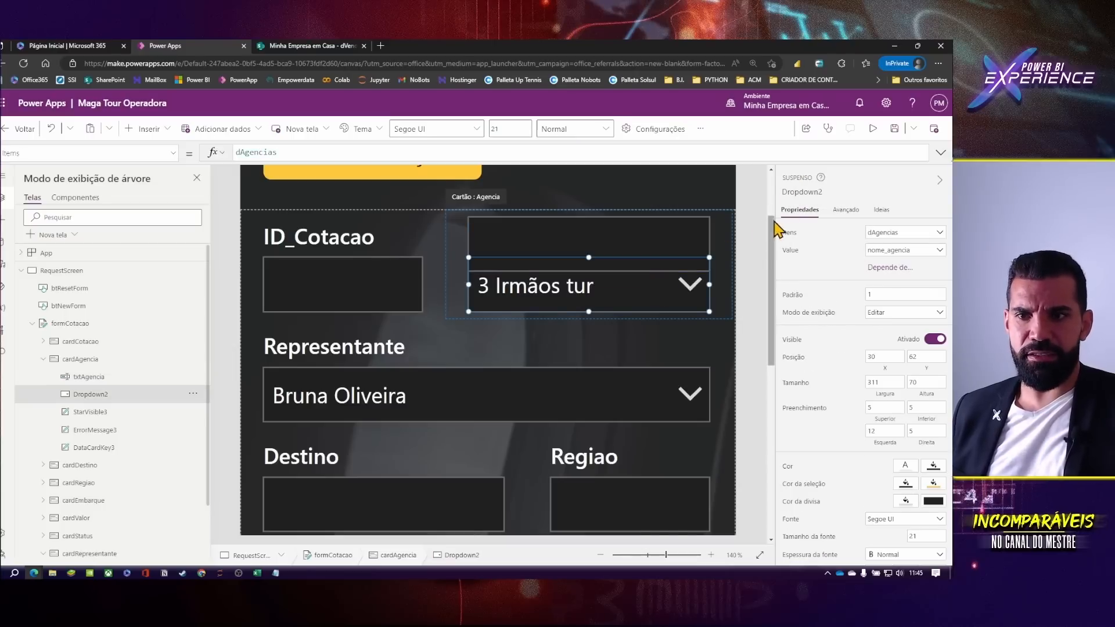
pyautogui.click(791, 194)
pyautogui.write('dd')
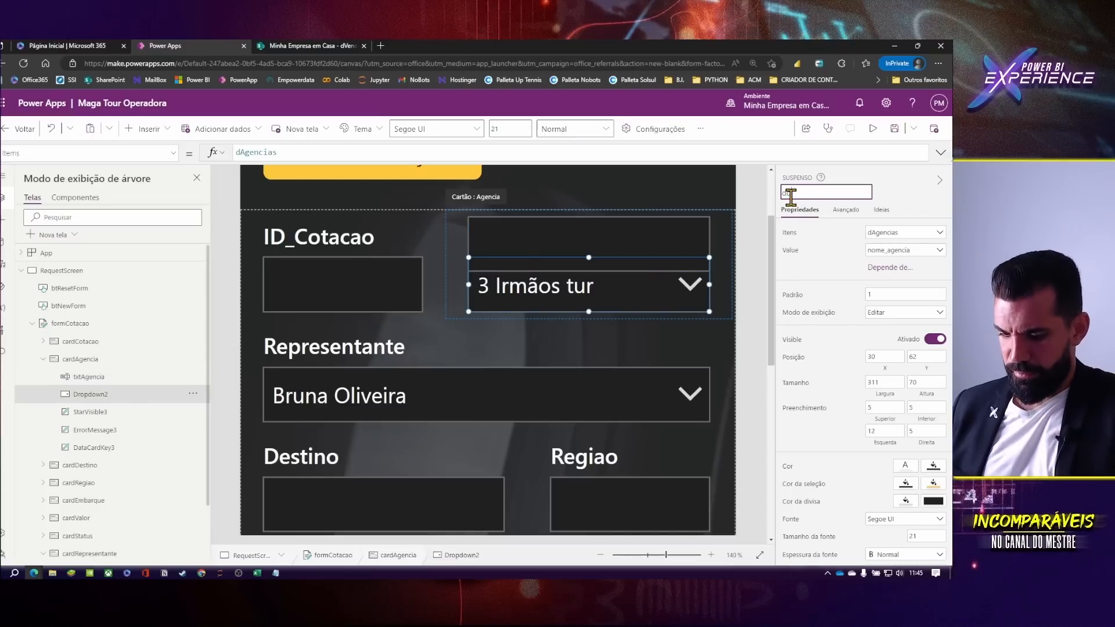
pyautogui.click(645, 227)
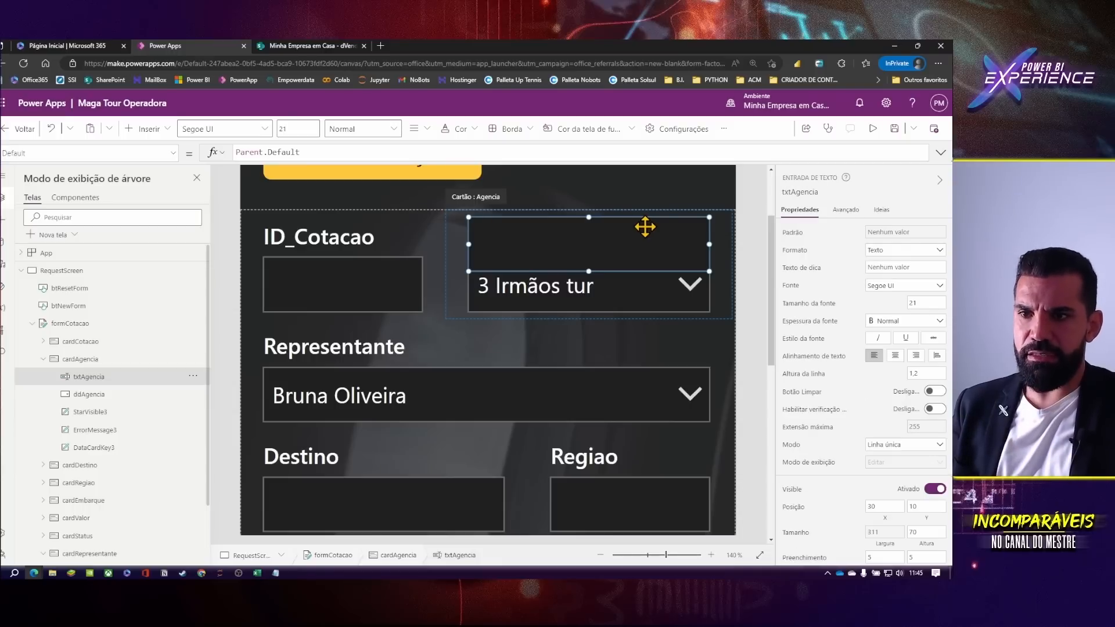
pyautogui.press('Delete')
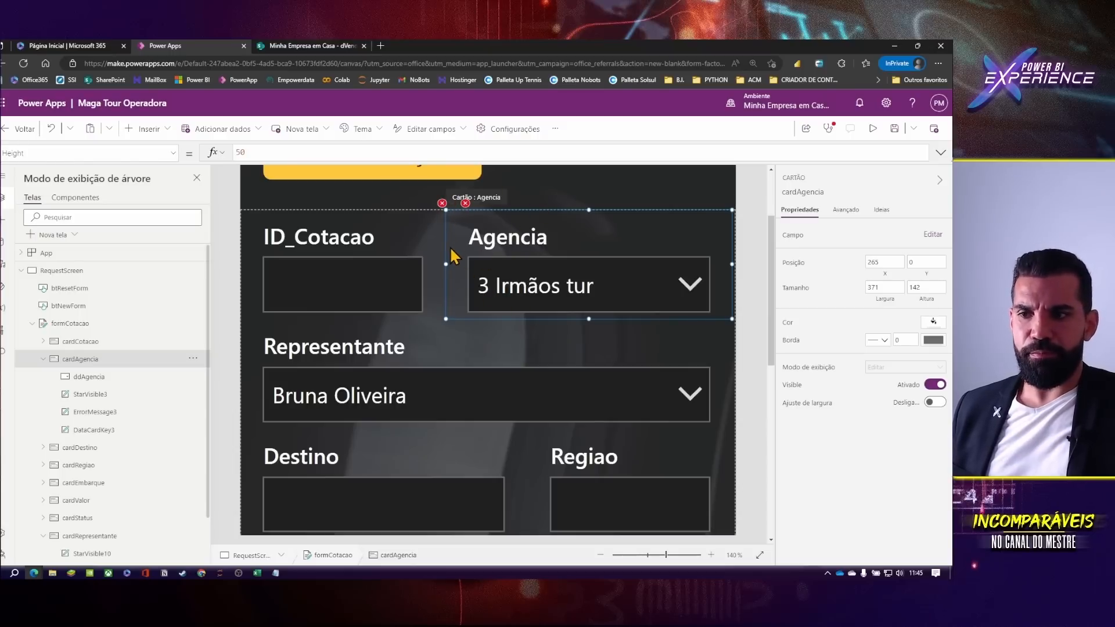
# - Fix the Y formula of ErrorMessage3 in the Agencia card to ddAgencia.Y + ddAgencia.Height
pyautogui.click(473, 209)
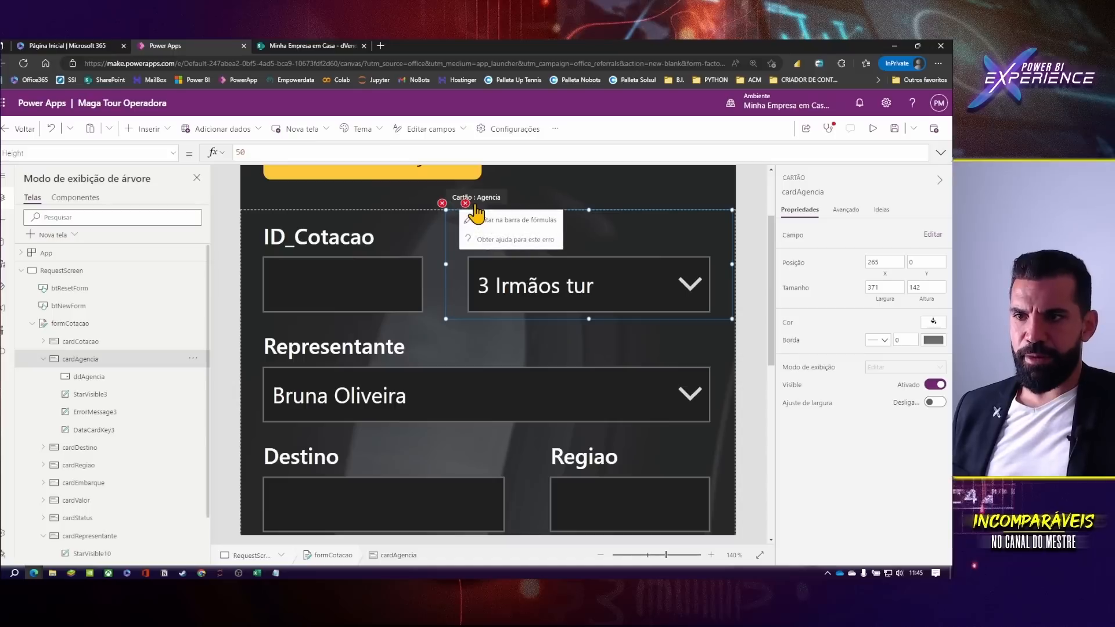
pyautogui.click(472, 220)
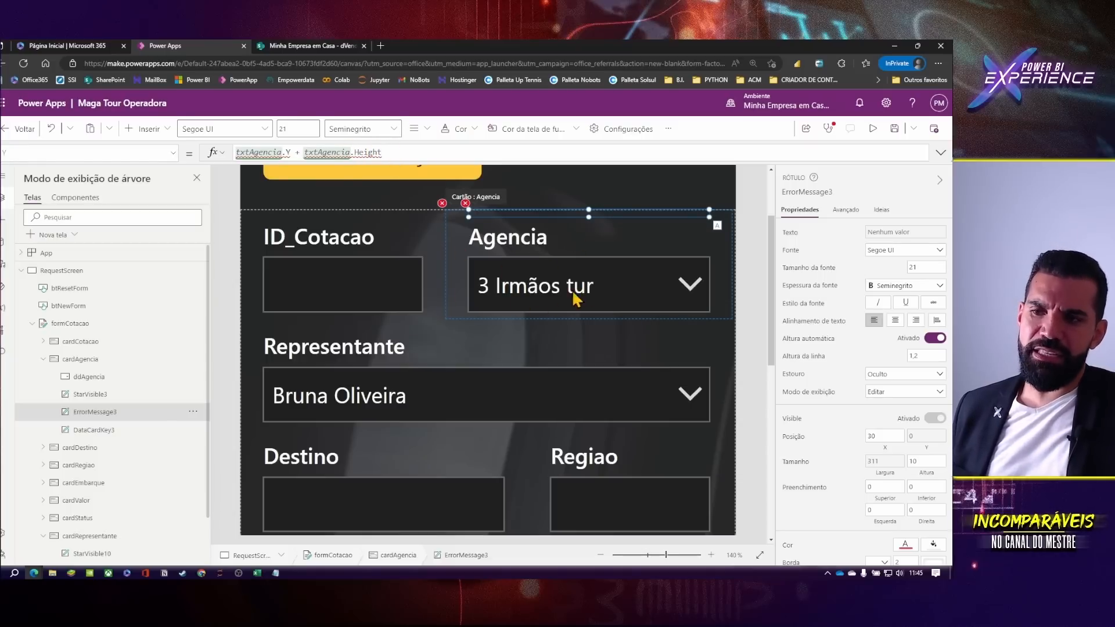
pyautogui.click(673, 289)
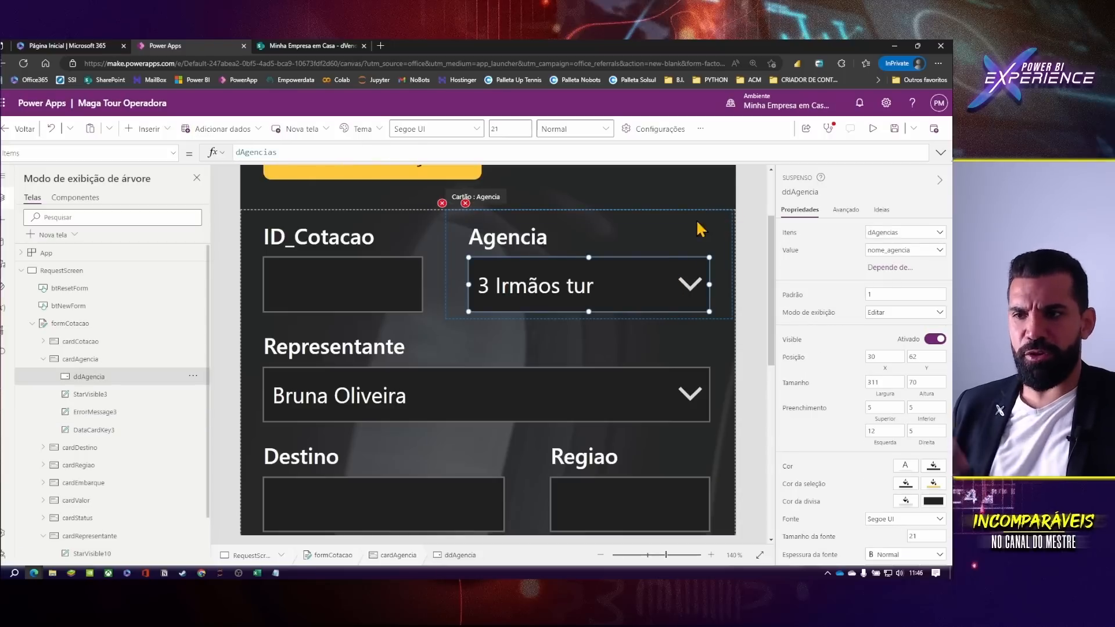
pyautogui.click(800, 192)
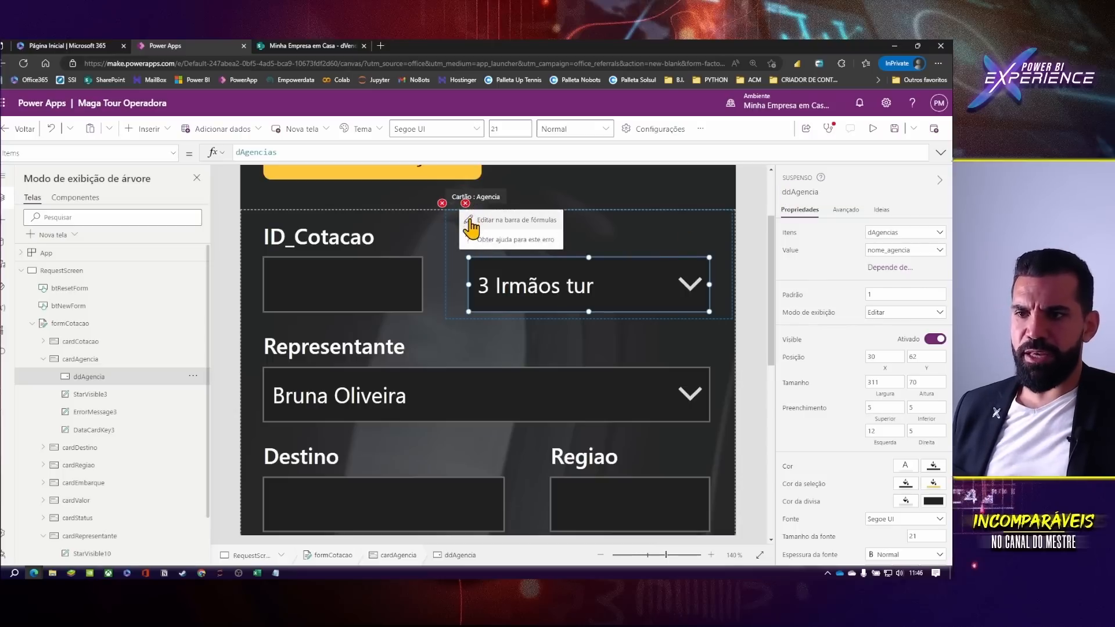
pyautogui.click(465, 214)
pyautogui.doubleClick(264, 152)
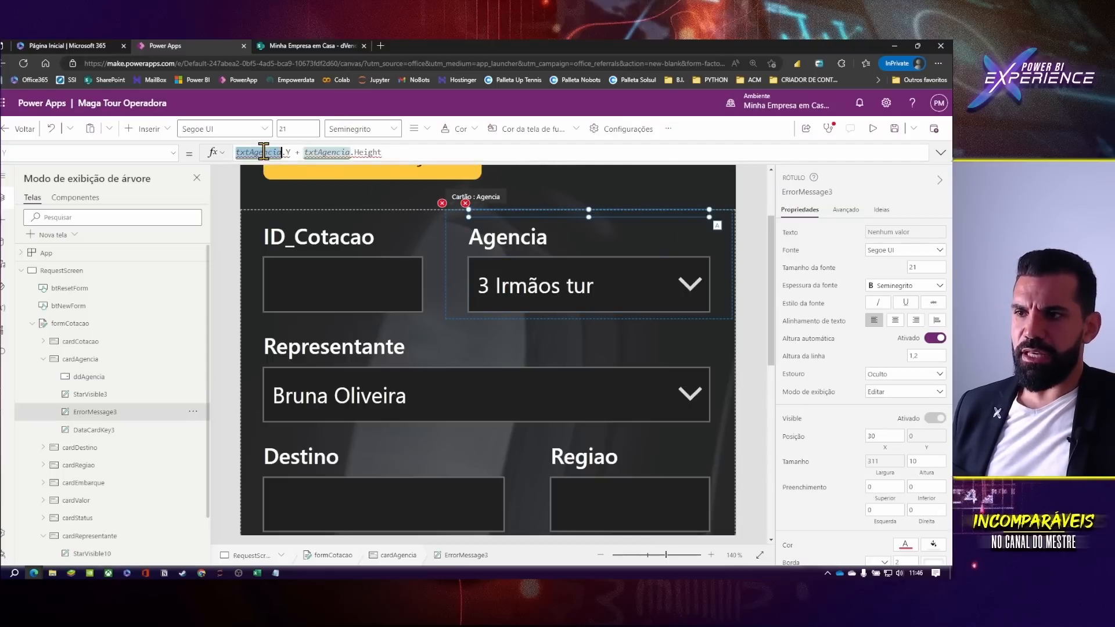
pyautogui.write('ddAgencia')
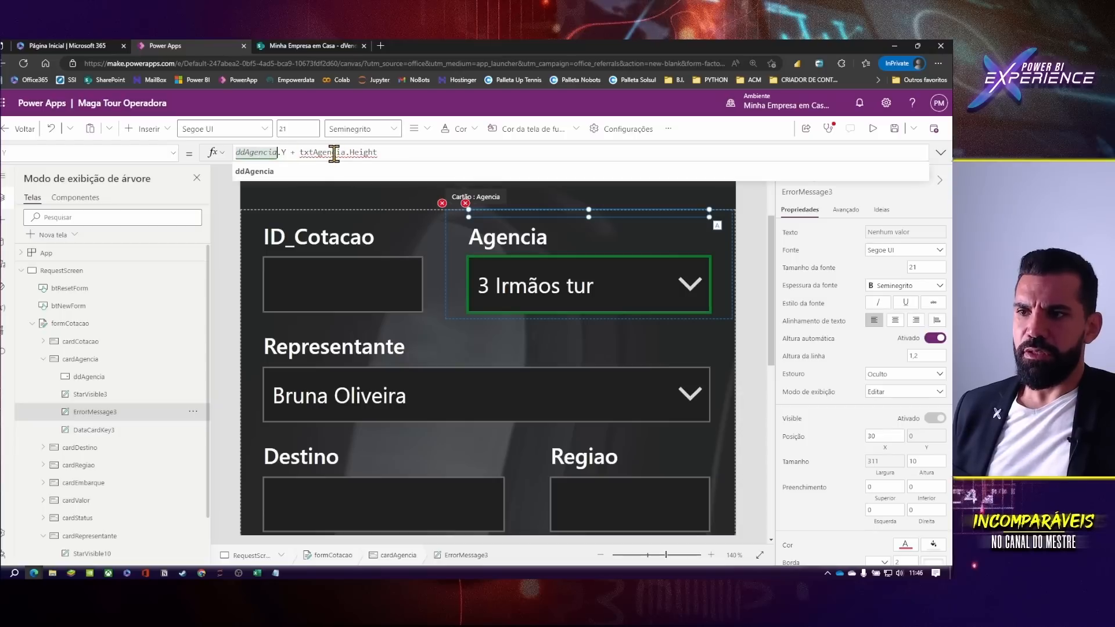
pyautogui.doubleClick(326, 152)
pyautogui.write('ddAgencia')
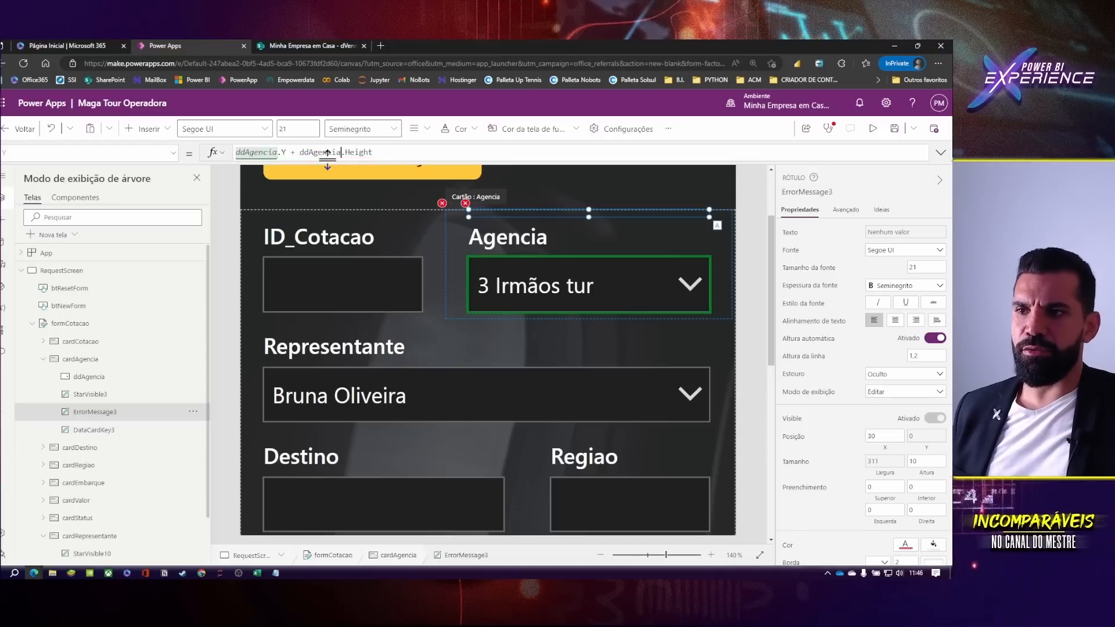
# - Fix the broken Update formula of cardAgencia by replacing it with ddAgencia.SelectedText.nome_agencia
pyautogui.click(442, 204)
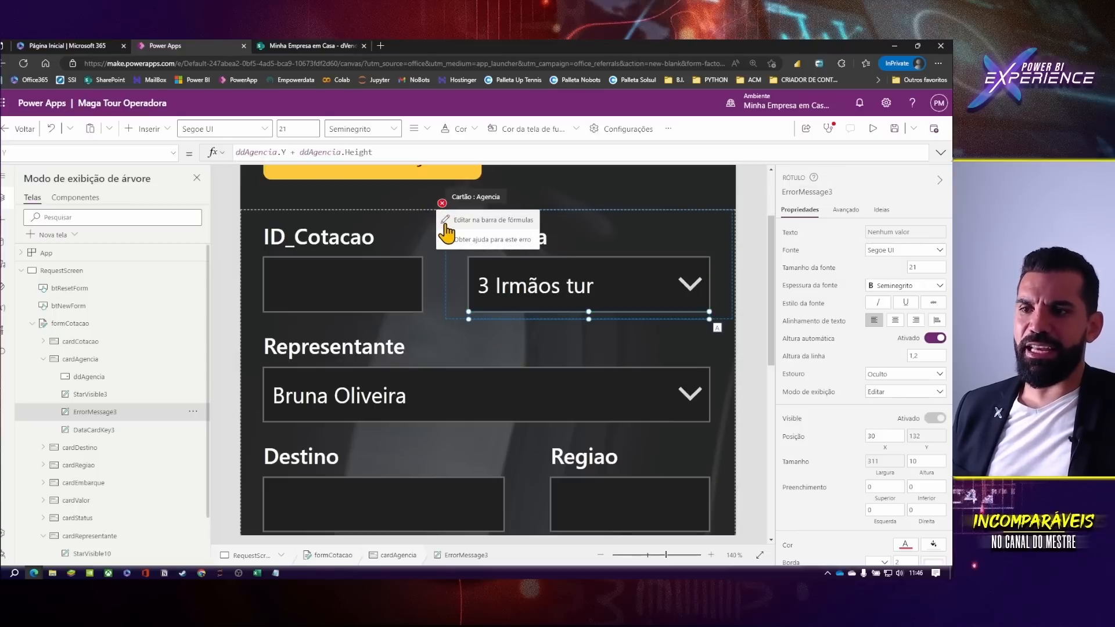
pyautogui.click(446, 224)
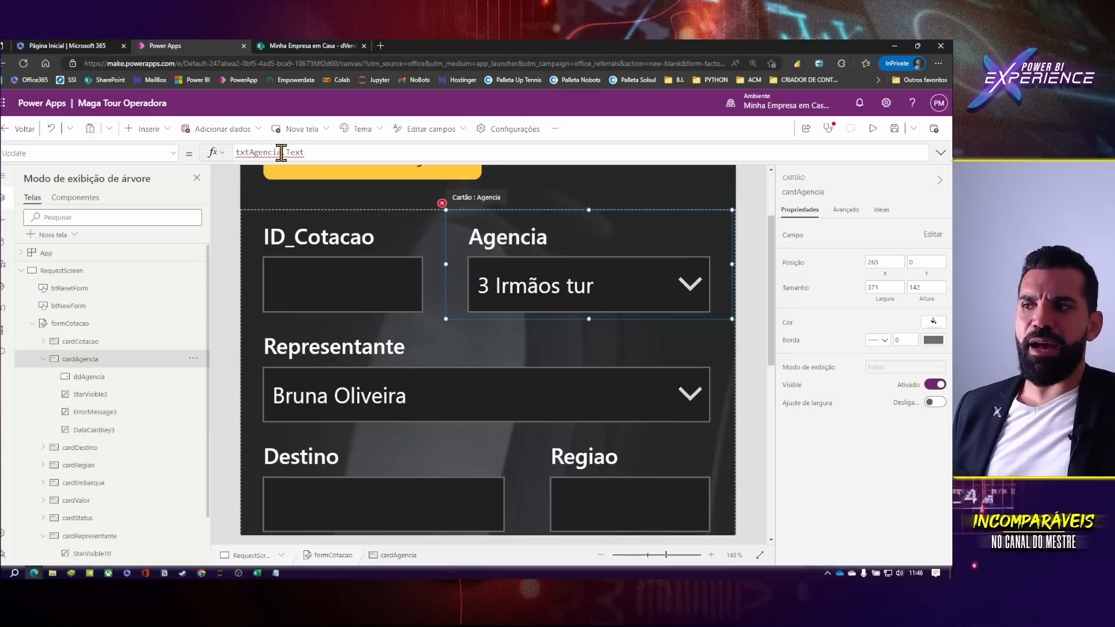
pyautogui.tripleClick(323, 154)
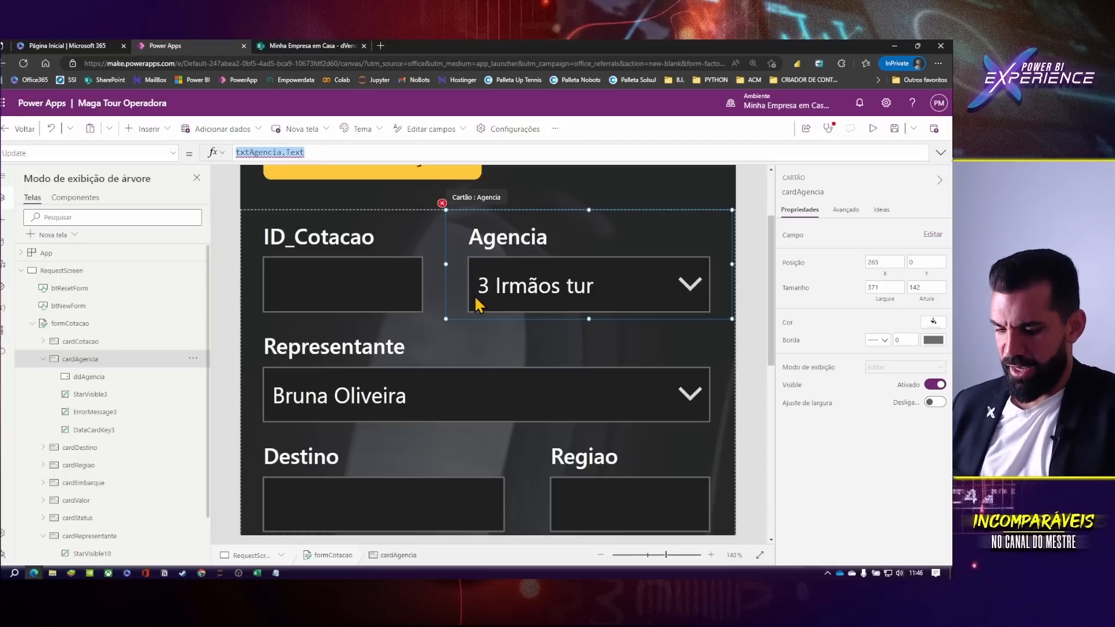
pyautogui.write('ddA')
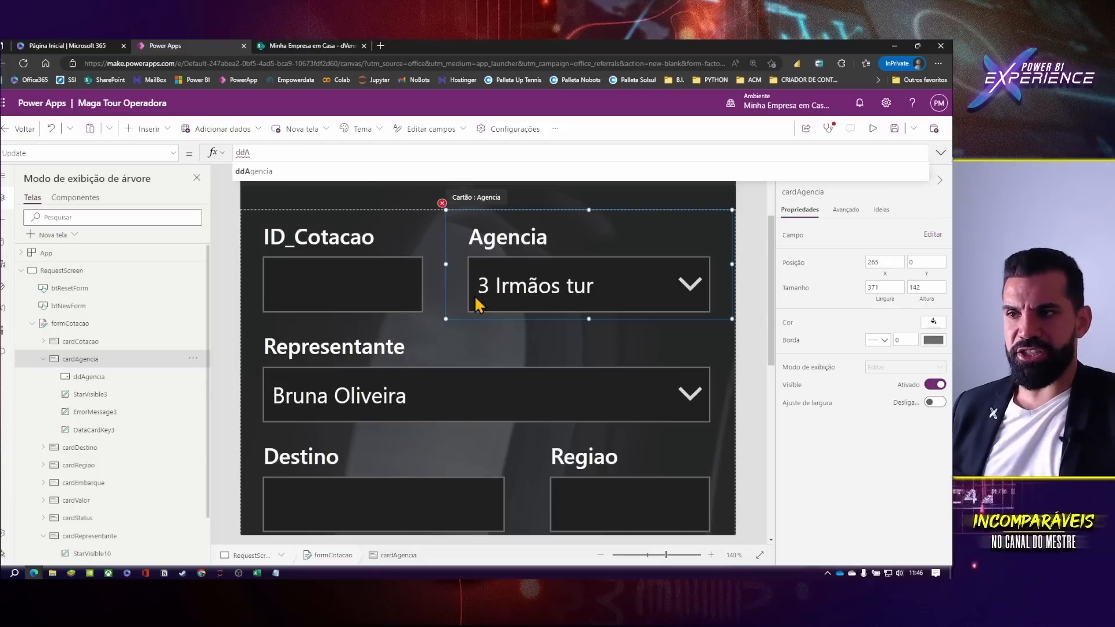
pyautogui.press('Tab')
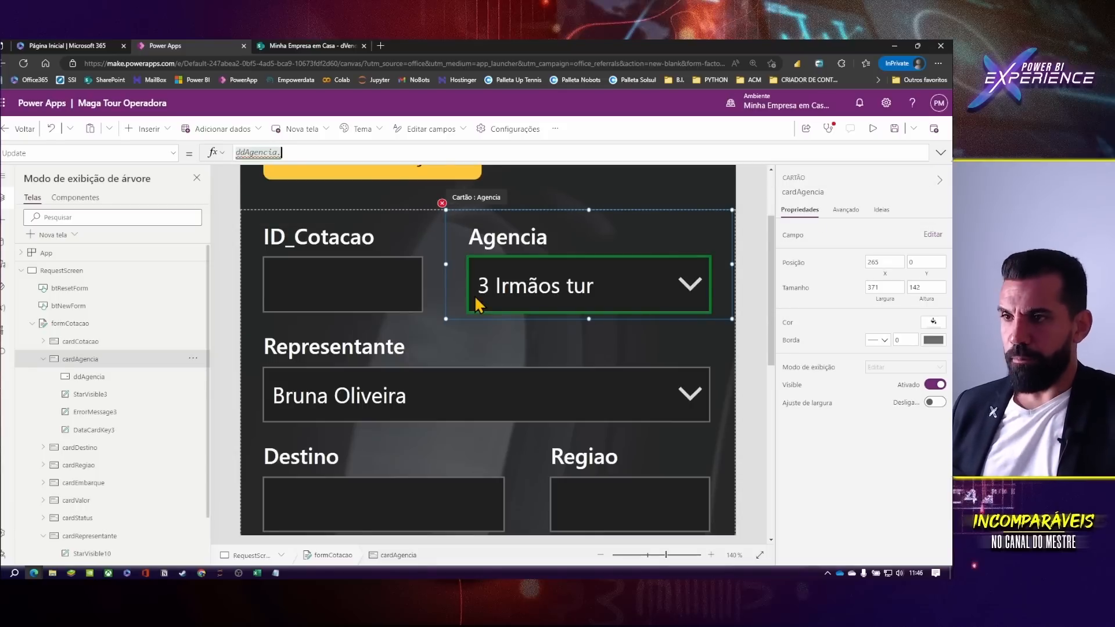
pyautogui.write('.')
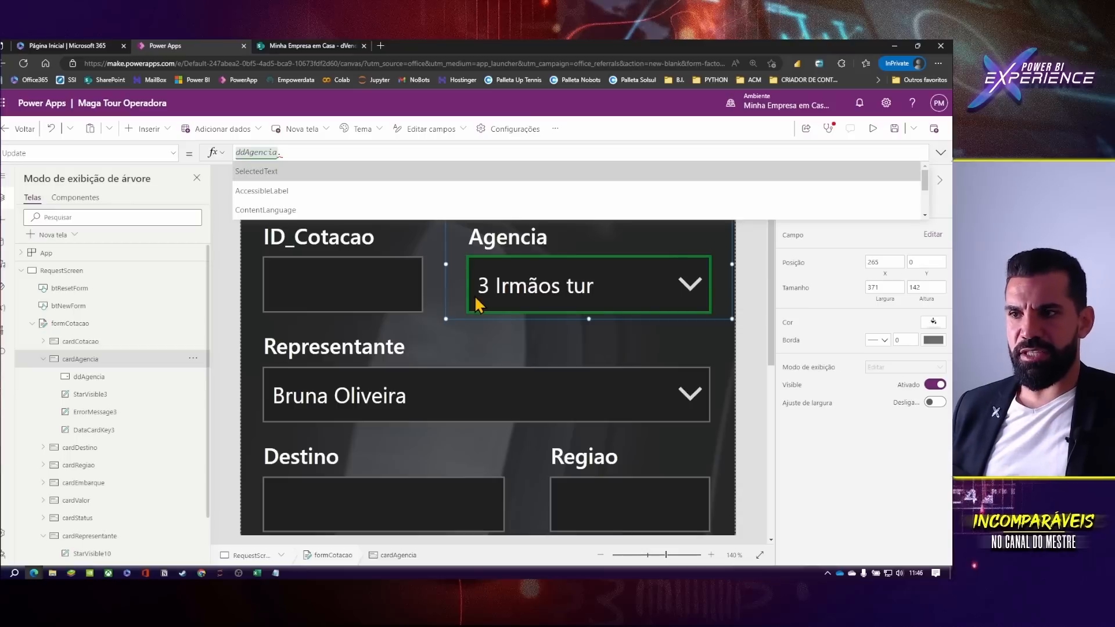
pyautogui.press('Tab')
pyautogui.write('.')
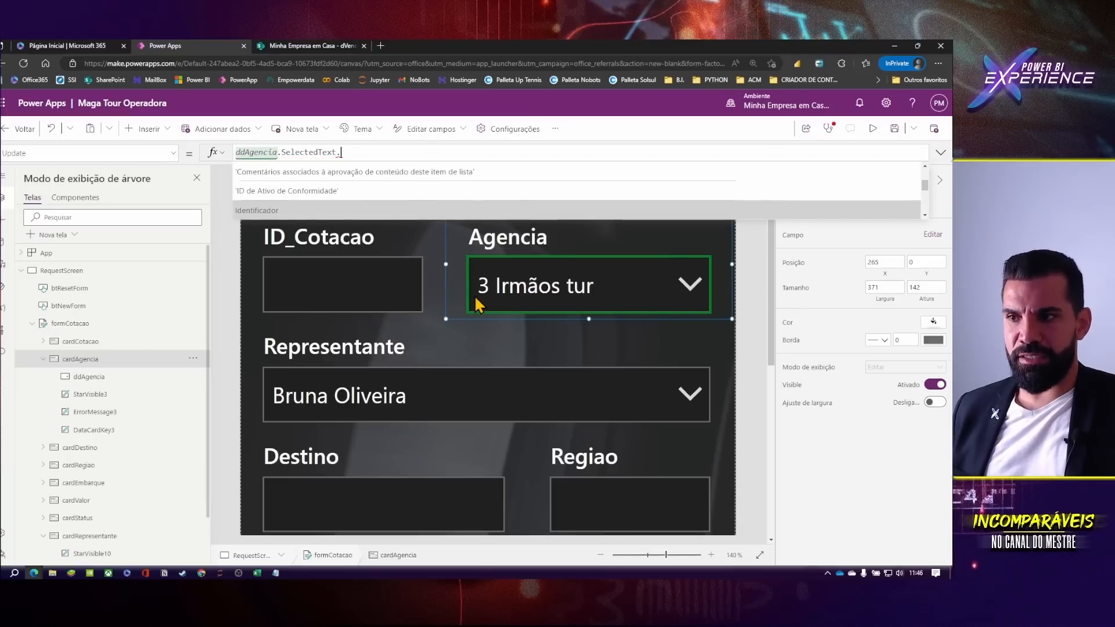
pyautogui.press('Up')
pyautogui.press('Up')
pyautogui.press('Down')
pyautogui.press('Down')
pyautogui.press('Down')
pyautogui.press('Down')
pyautogui.press('Down')
pyautogui.press('Down')
pyautogui.press('Down')
pyautogui.press('Down')
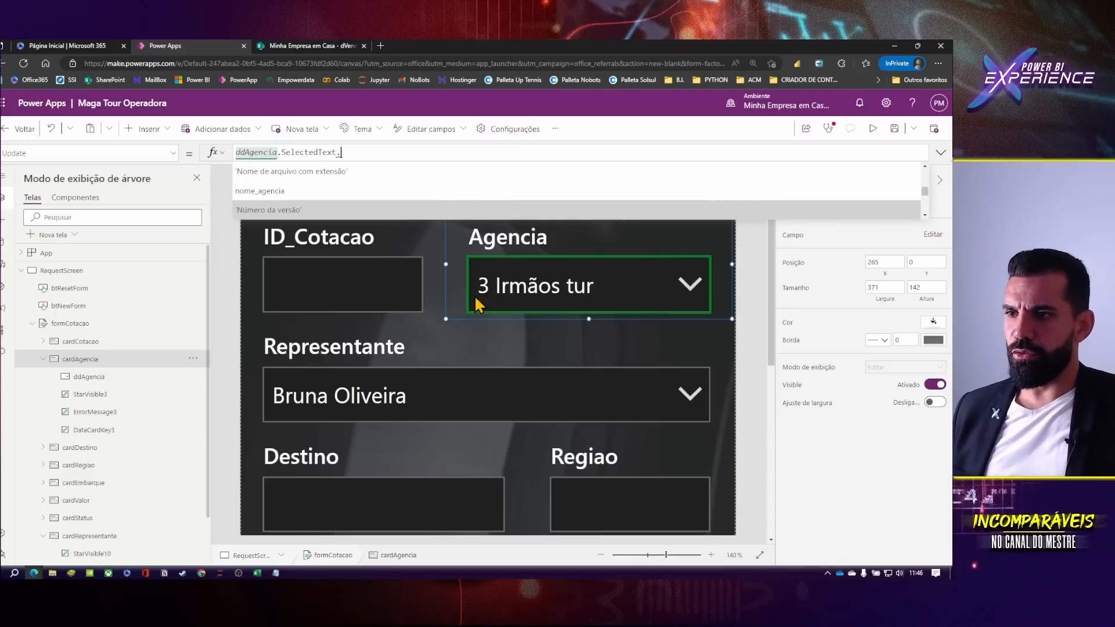
pyautogui.press('Tab')
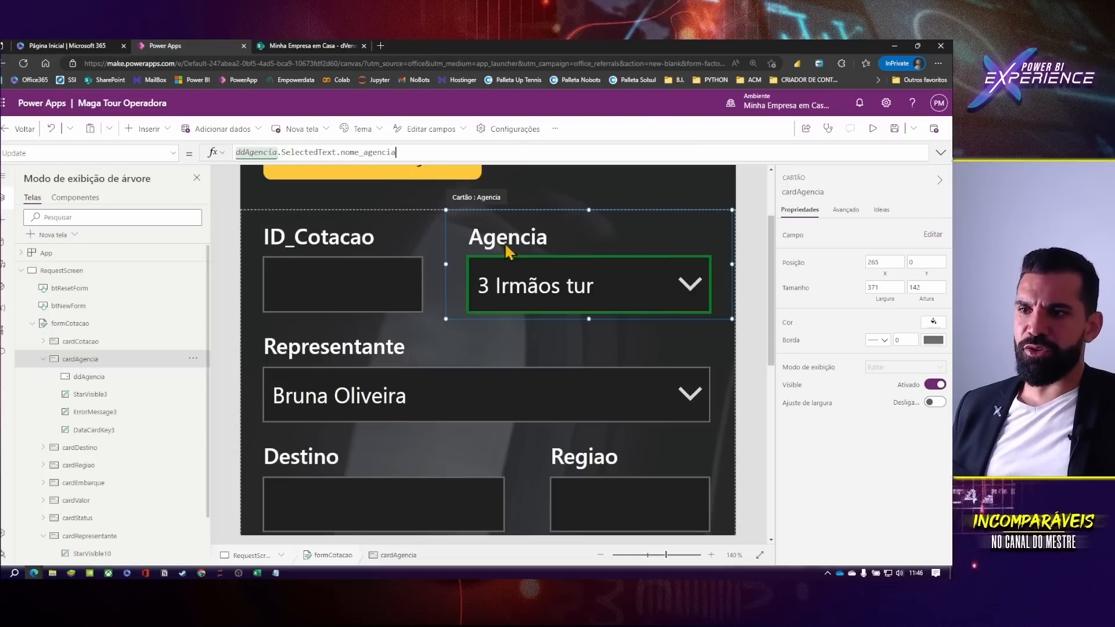
# - Choose Anacleto Tour in the Agencia dropdown to test the option list
pyautogui.click(689, 287)
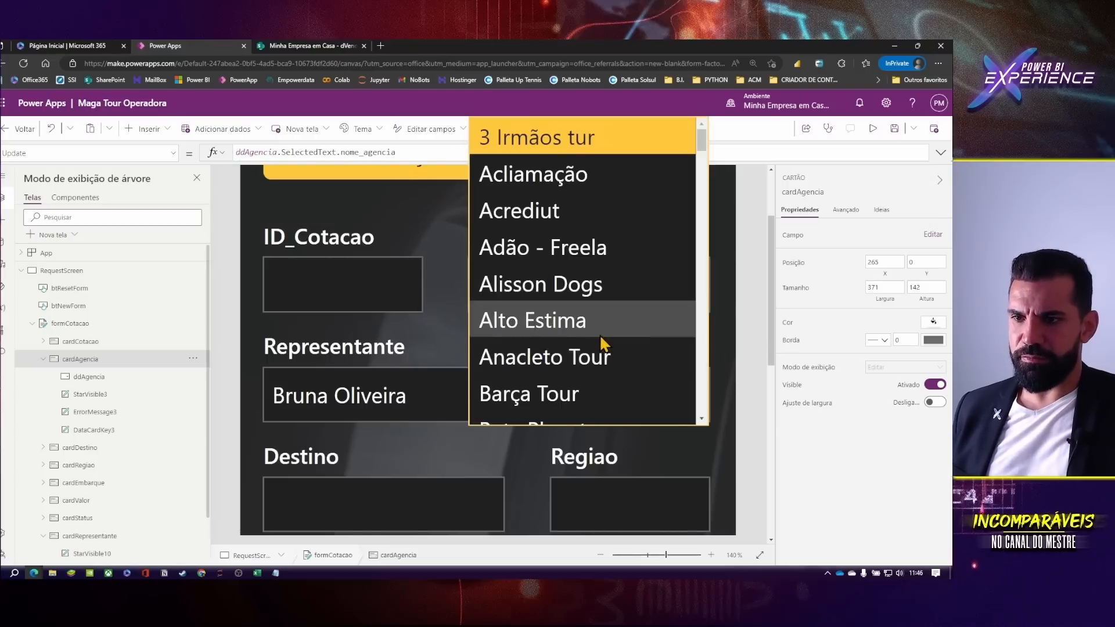
pyautogui.click(598, 356)
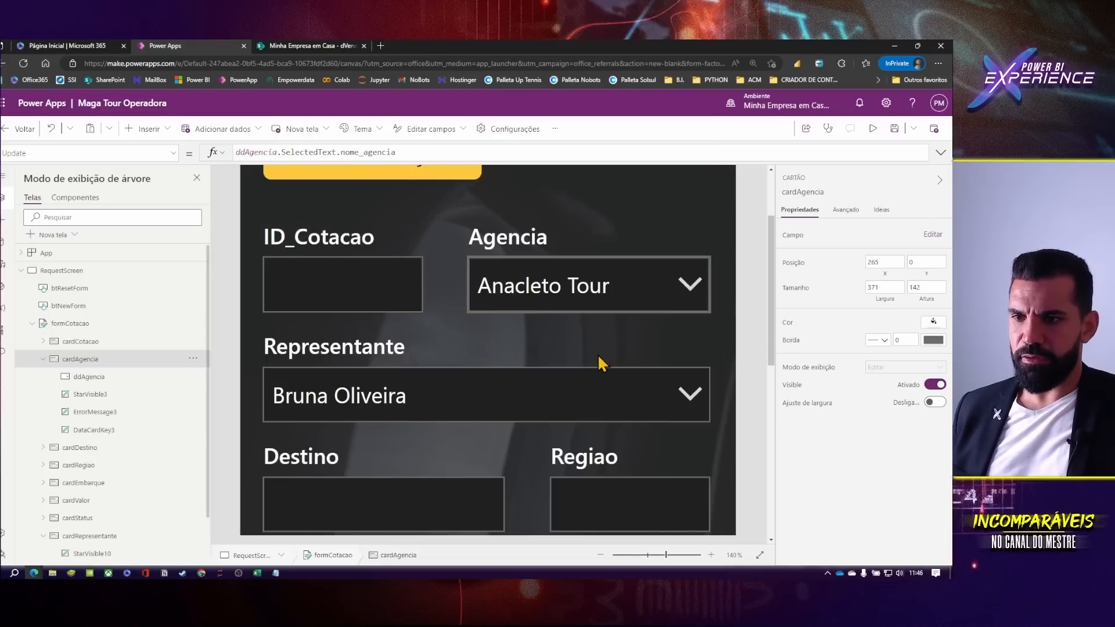
pyautogui.click(416, 153)
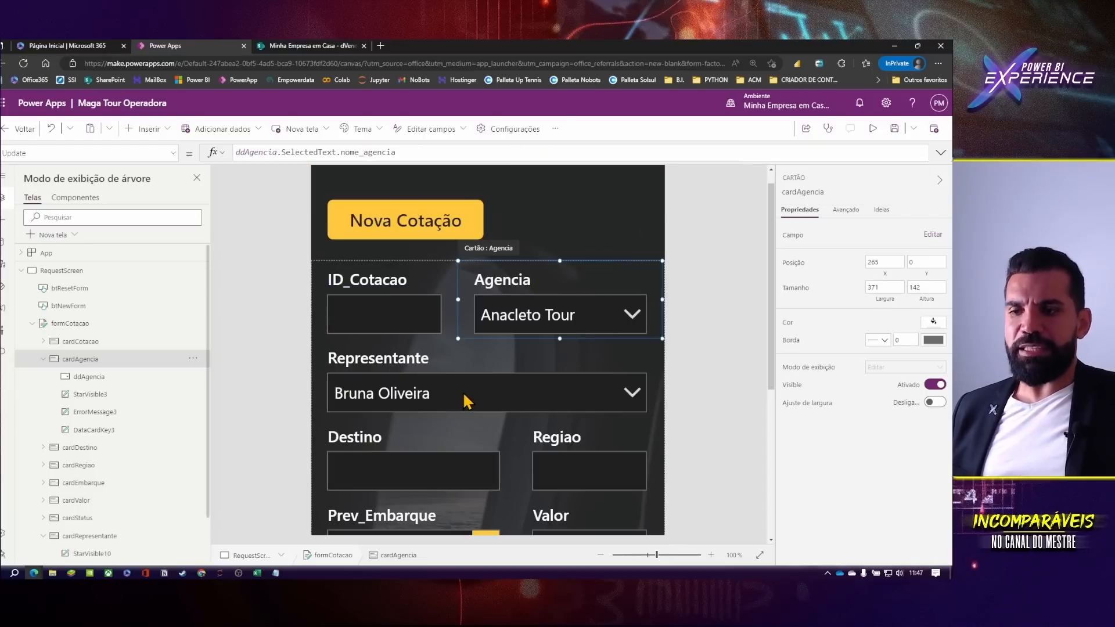
# - Try another representative in the Representante dropdown and examine the Update formulas of the Representante and Agencia cards
pyautogui.click(463, 393)
pyautogui.click(463, 392)
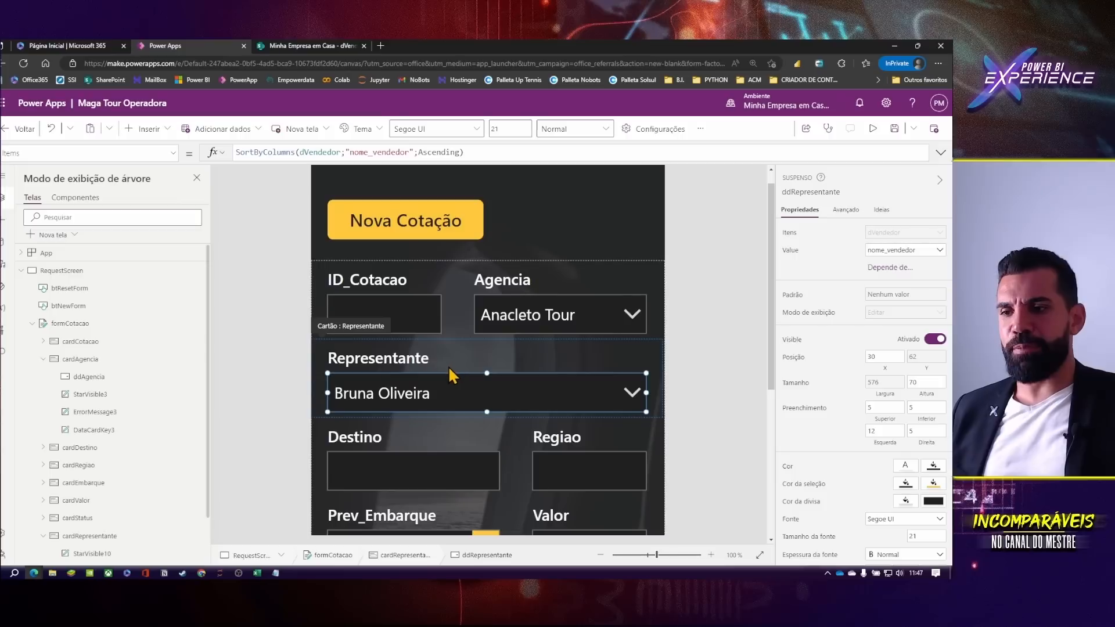
pyautogui.scroll(-1, 453, 376)
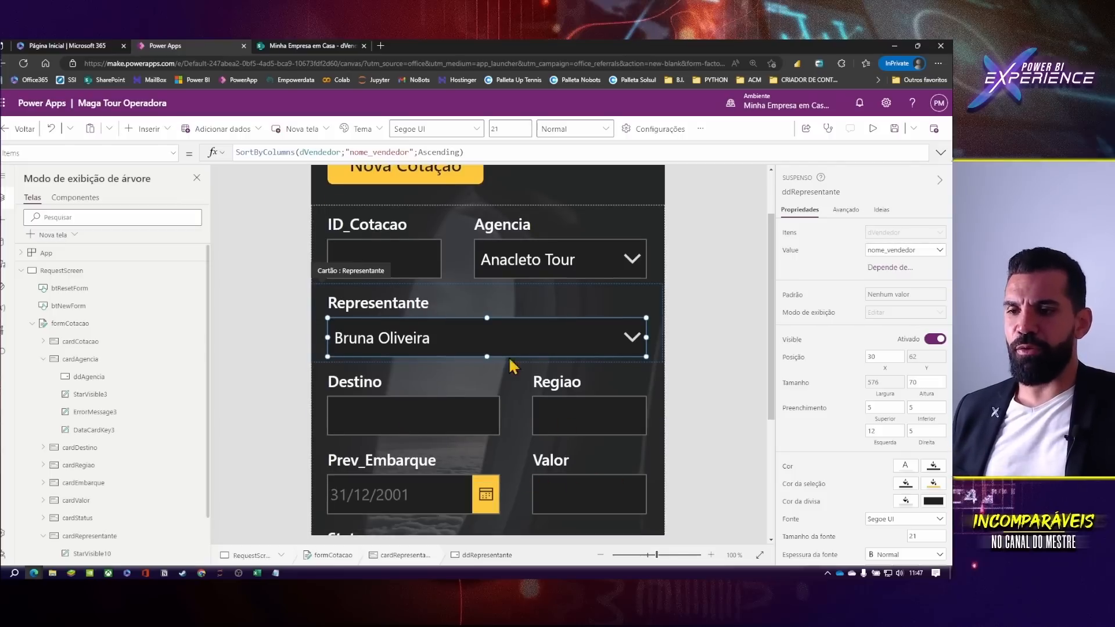
pyautogui.scroll(1, 523, 388)
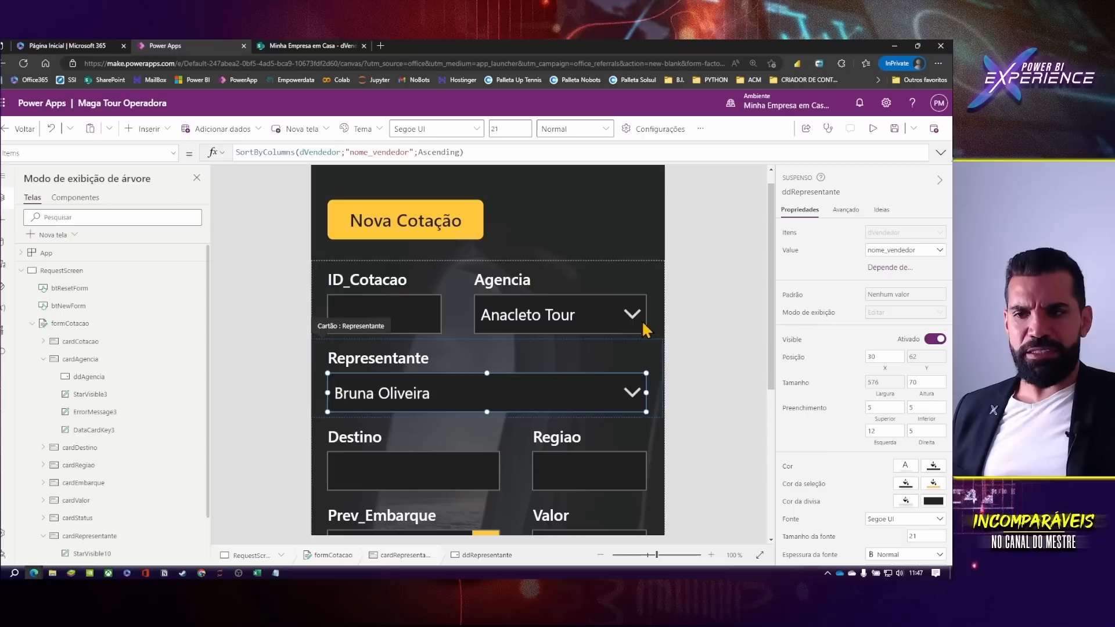
pyautogui.click(615, 403)
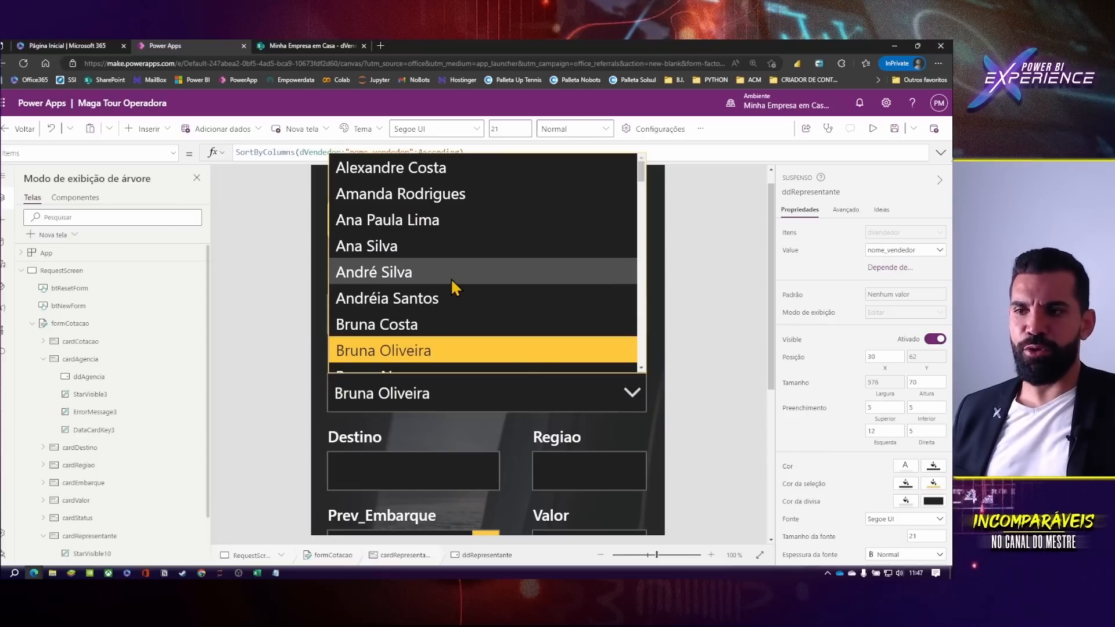
pyautogui.click(406, 246)
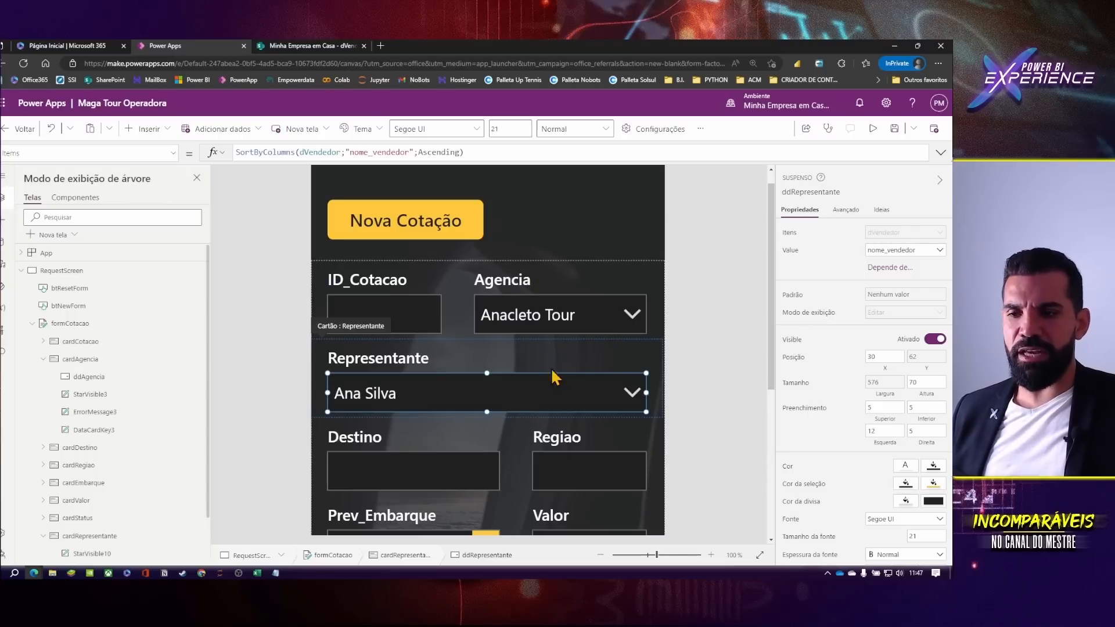
pyautogui.click(413, 381)
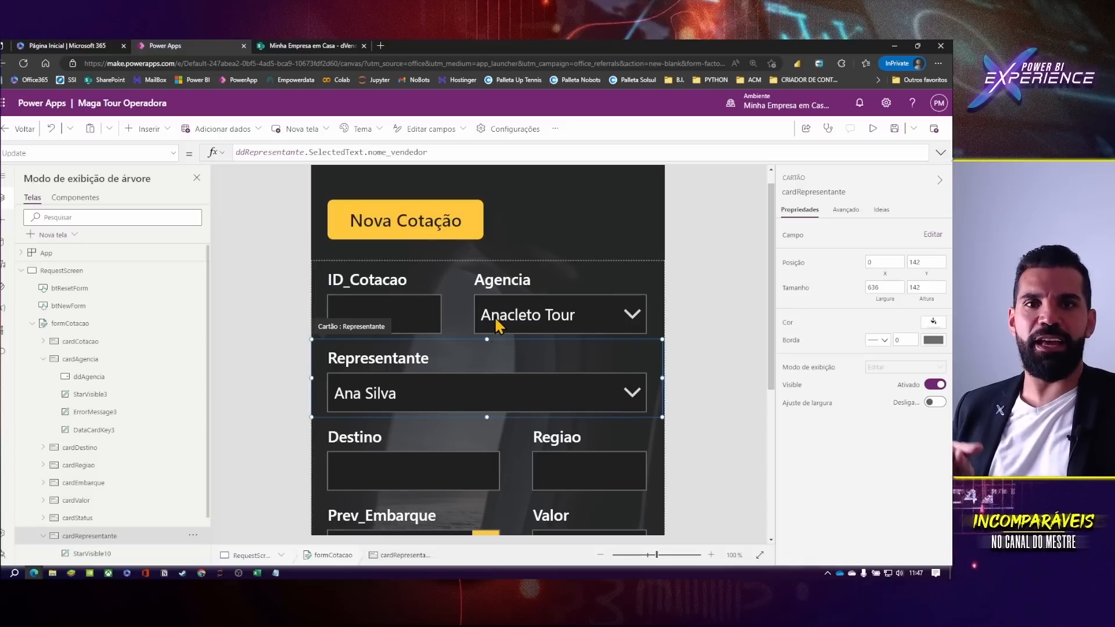
pyautogui.click(539, 325)
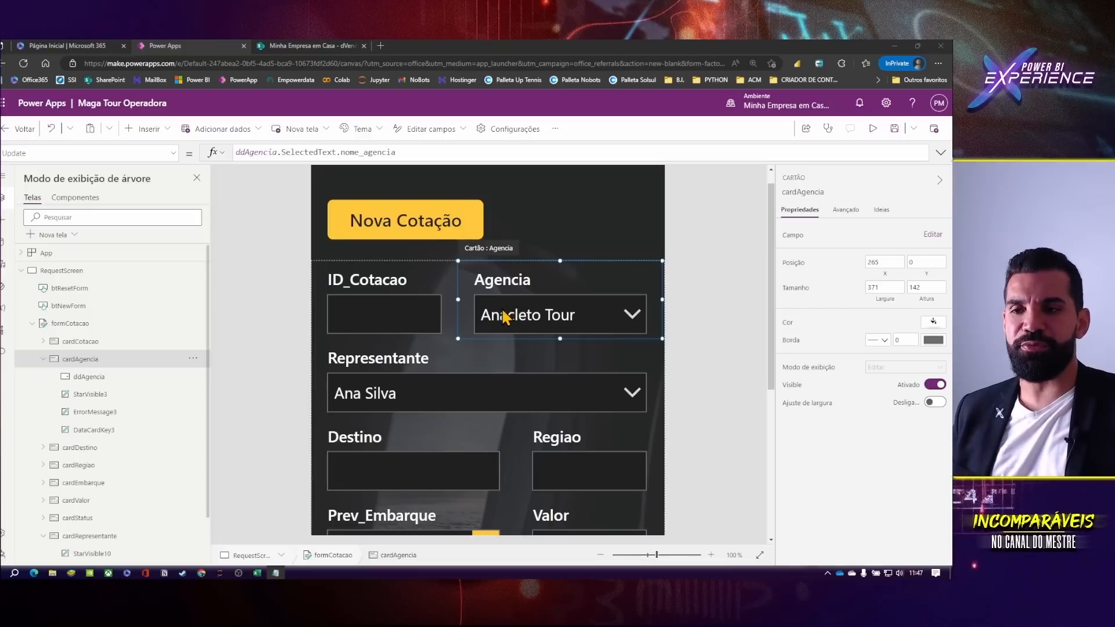
# - Compare the agency code columns of the dAgencias and dVendedor lists in SharePoint and return to the Power Apps editor
pyautogui.click(275, 47)
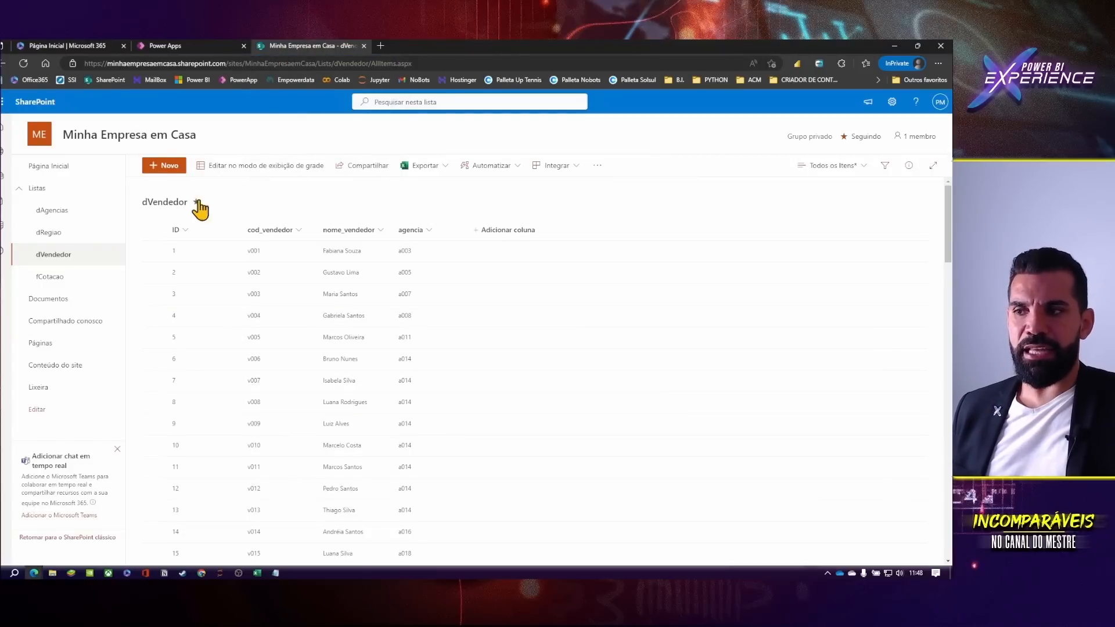
pyautogui.click(62, 217)
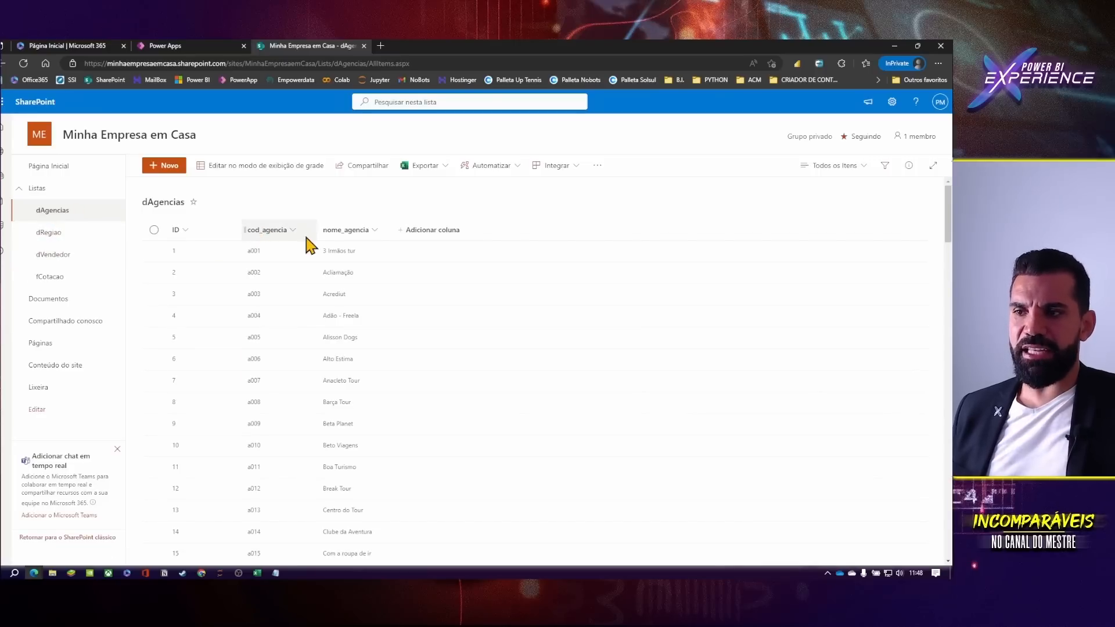
pyautogui.click(92, 251)
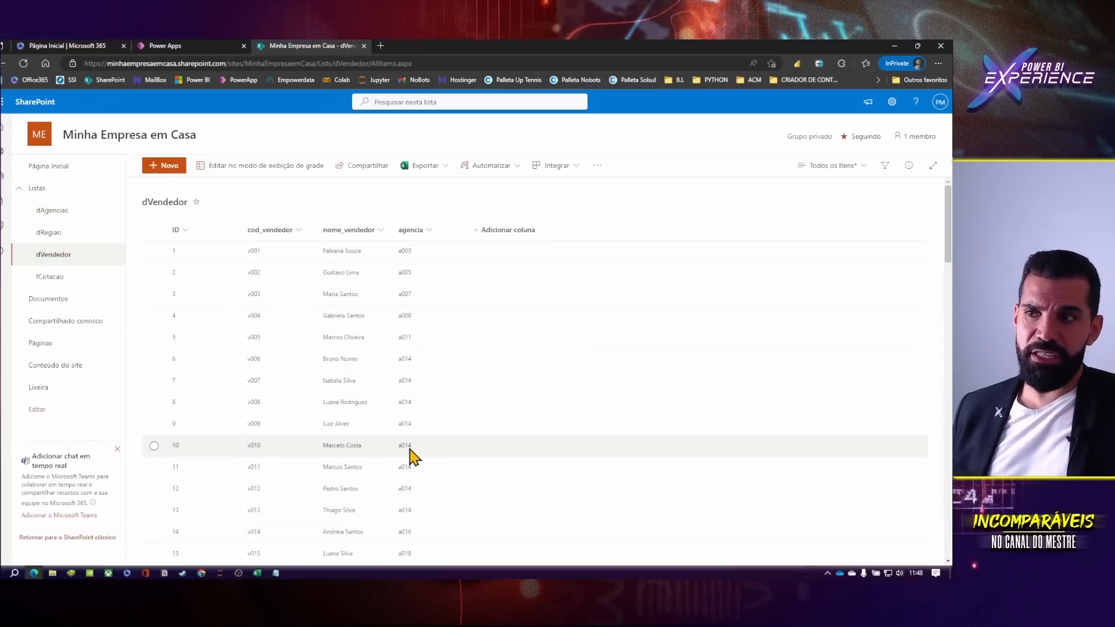
pyautogui.click(185, 48)
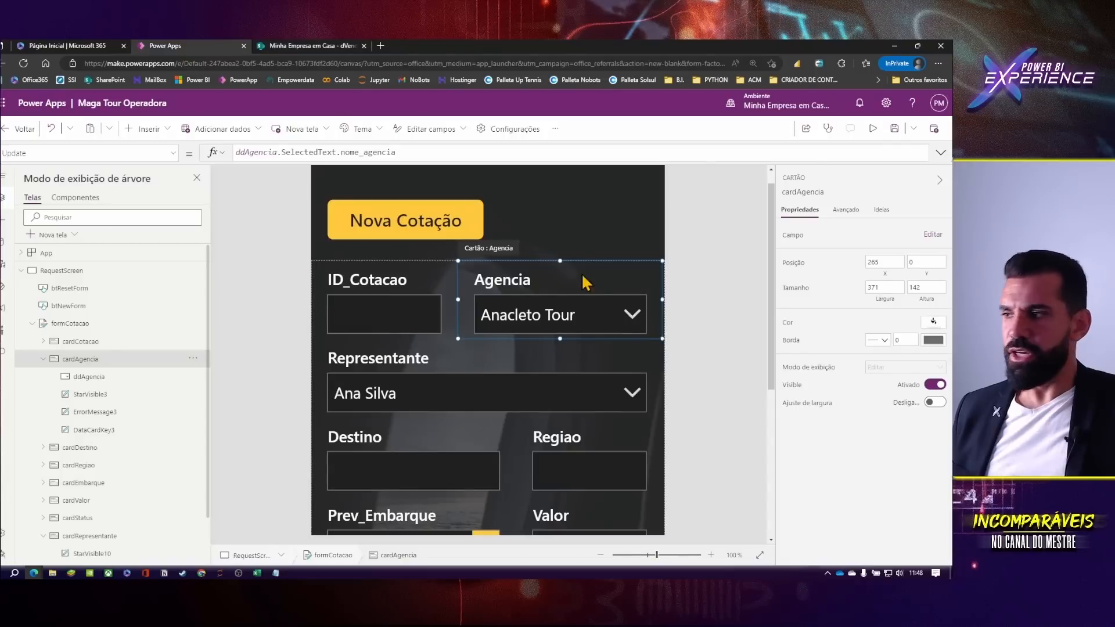
# - Cut the entire SortByColumns formula out of the Items property of ddRepresentante
pyautogui.click(554, 344)
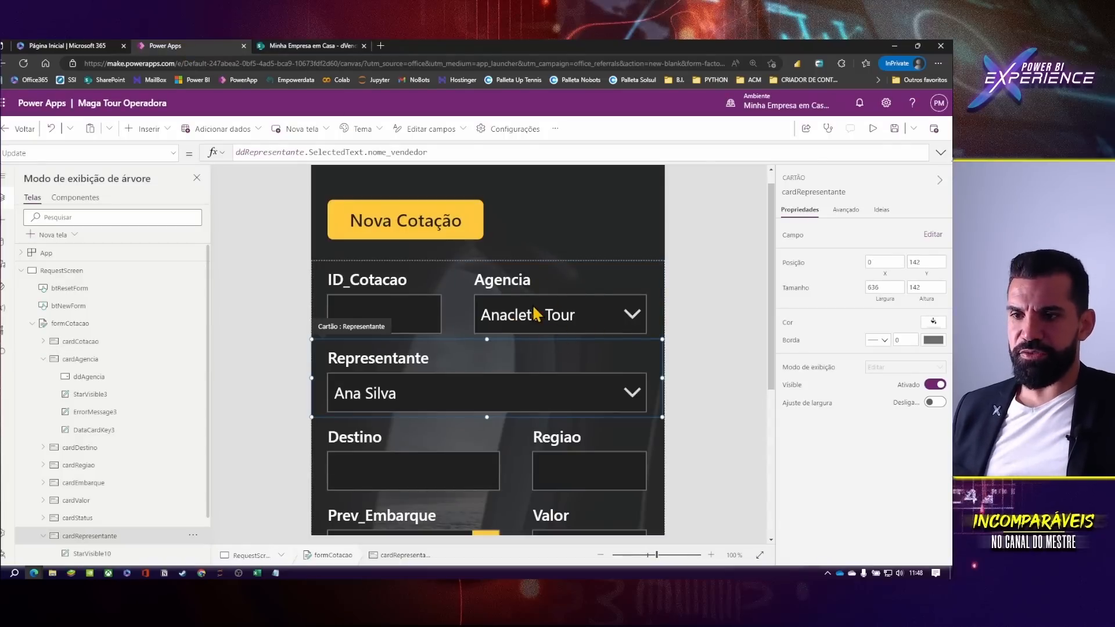
pyautogui.click(397, 394)
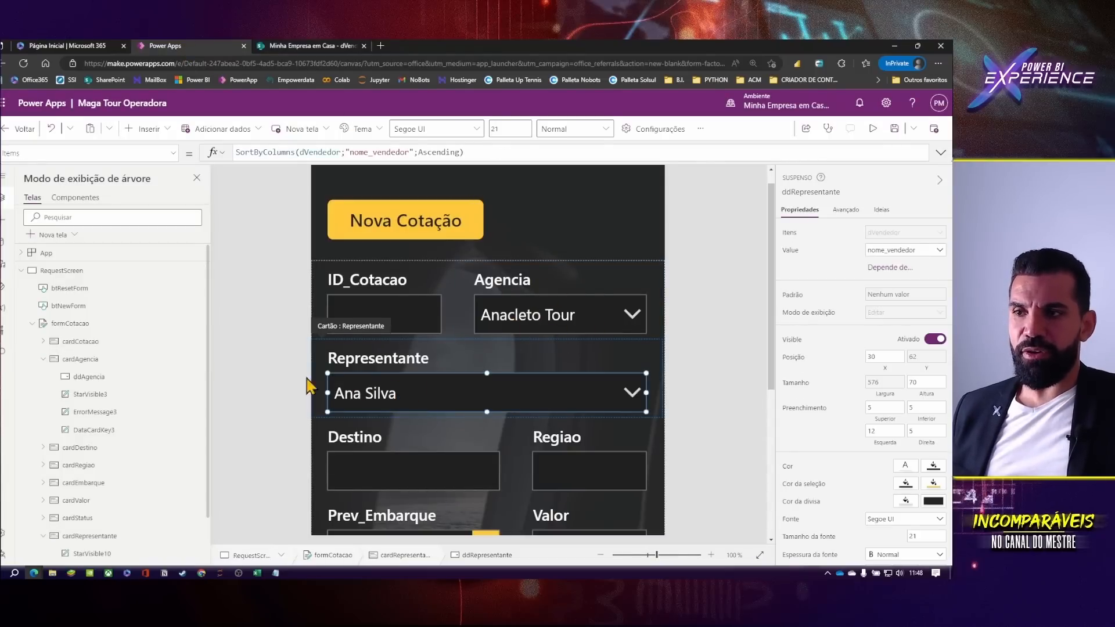
pyautogui.moveTo(509, 152); pyautogui.dragTo(241, 148)
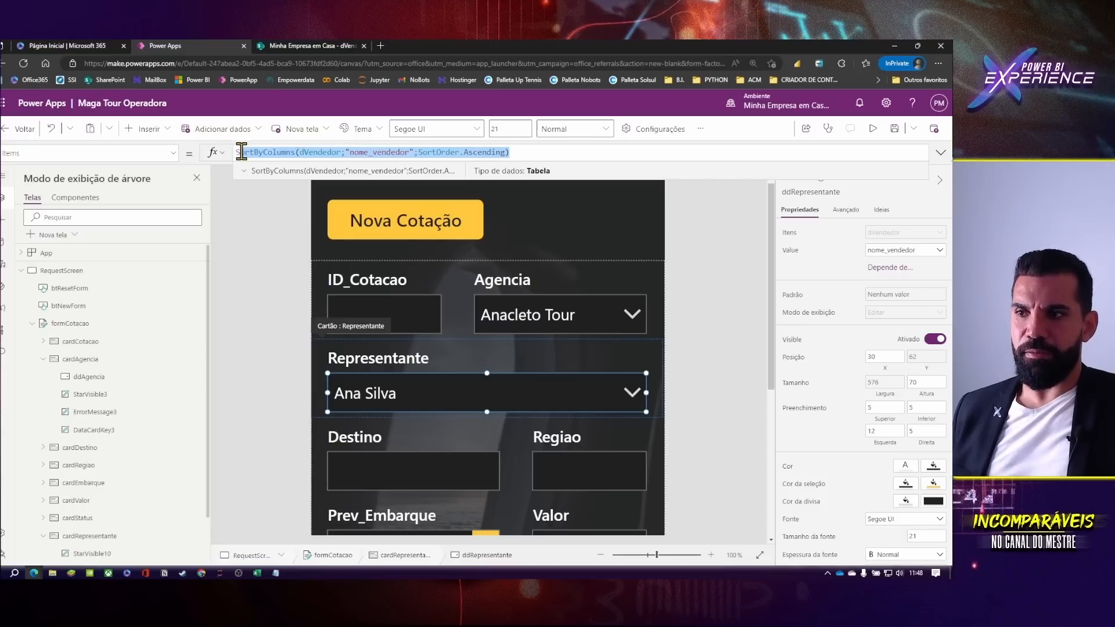
pyautogui.press('Delete')
pyautogui.hotkey('ctrl', 'z')
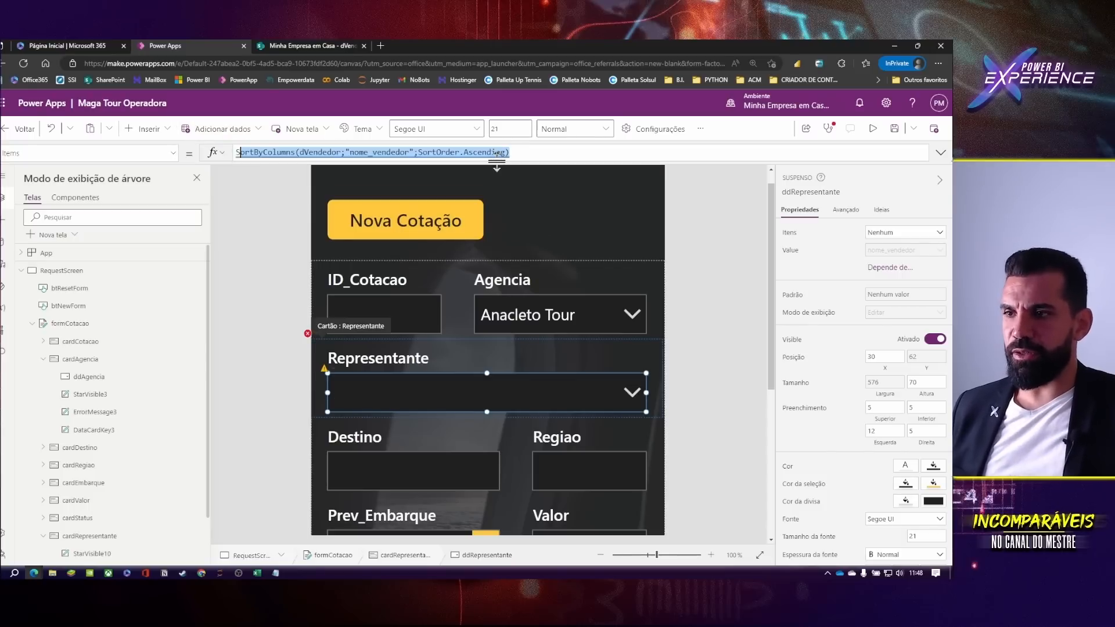
pyautogui.press('Home')
pyautogui.hotkey('shift', 'End')
pyautogui.hotkey('ctrl', 'x')
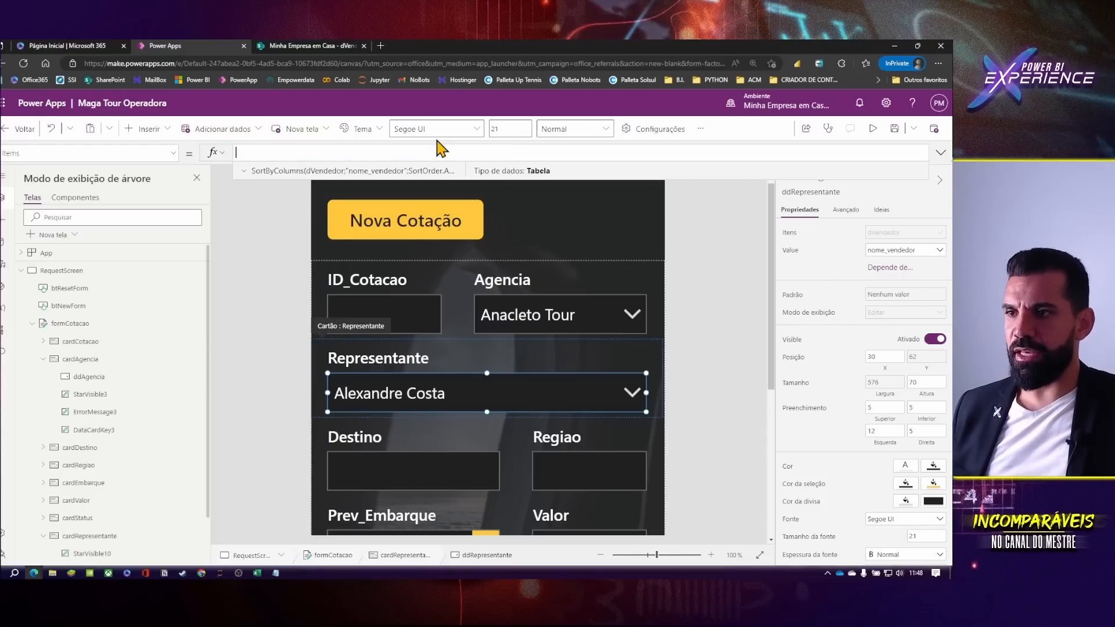
pyautogui.hotkey('alt', 'Tab')
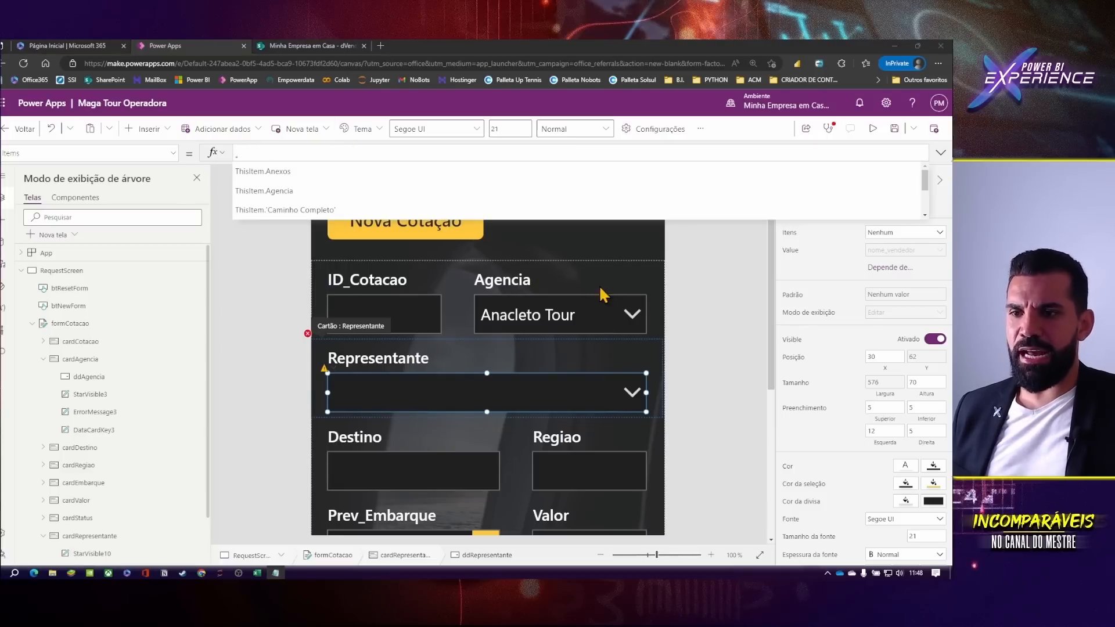
# - Start the Items formula of ddRepresentante with a Filter function that uses the dVendedor list as its source
pyautogui.click(363, 153)
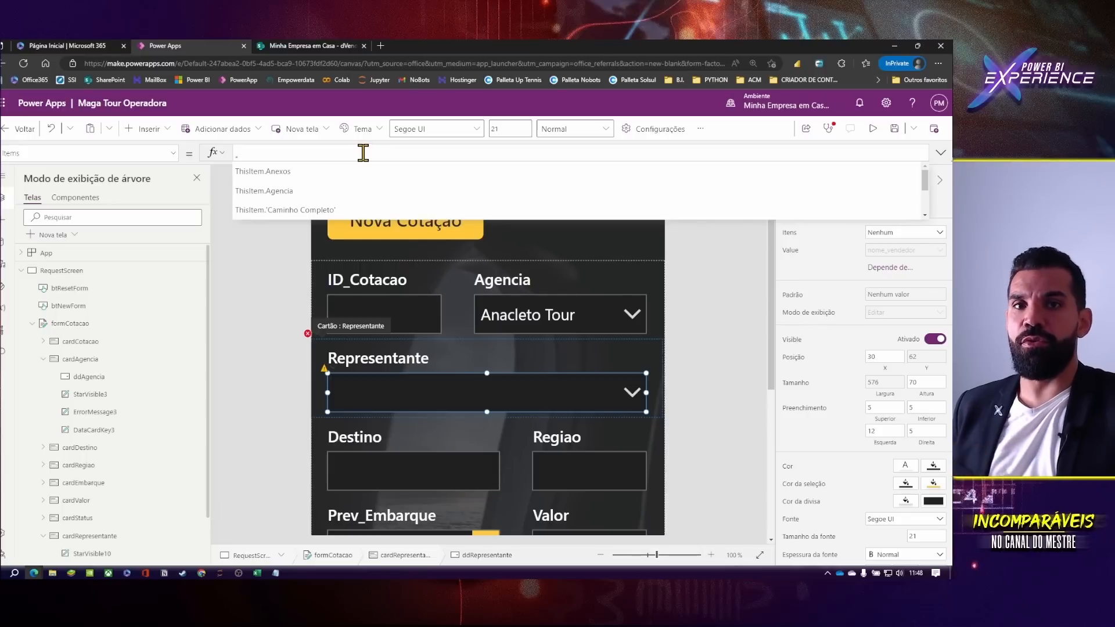
pyautogui.write('Look')
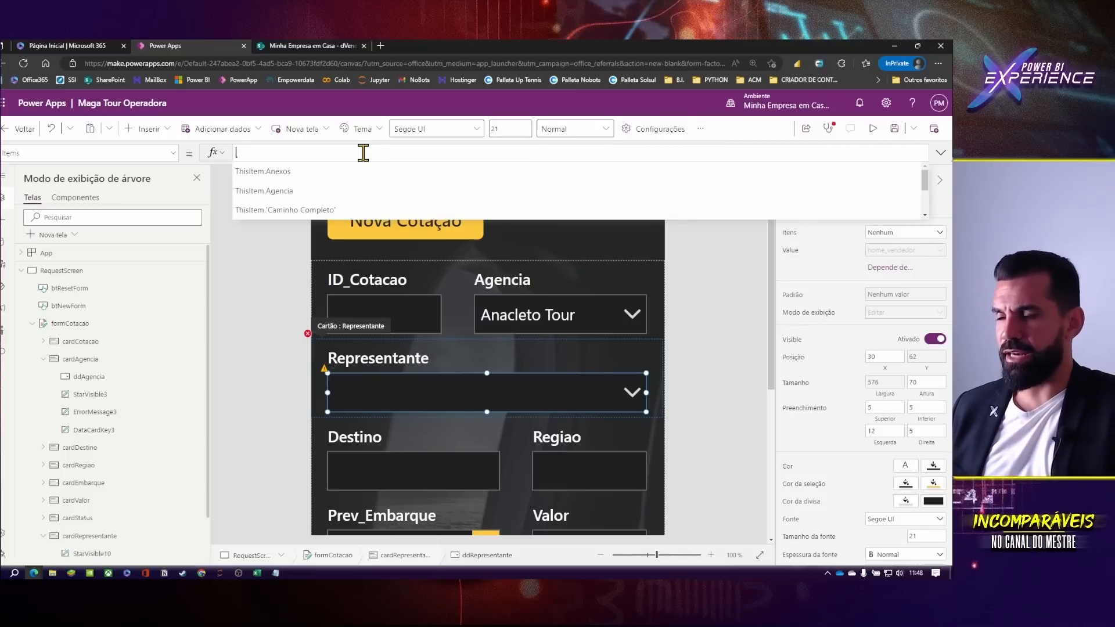
pyautogui.write('Filter')
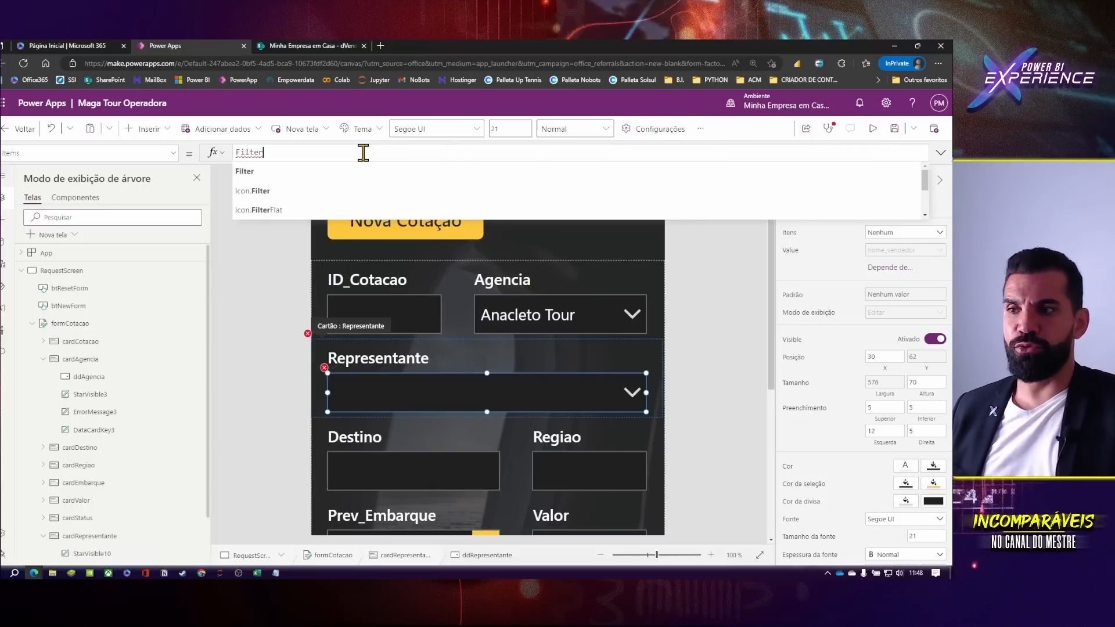
pyautogui.write('(')
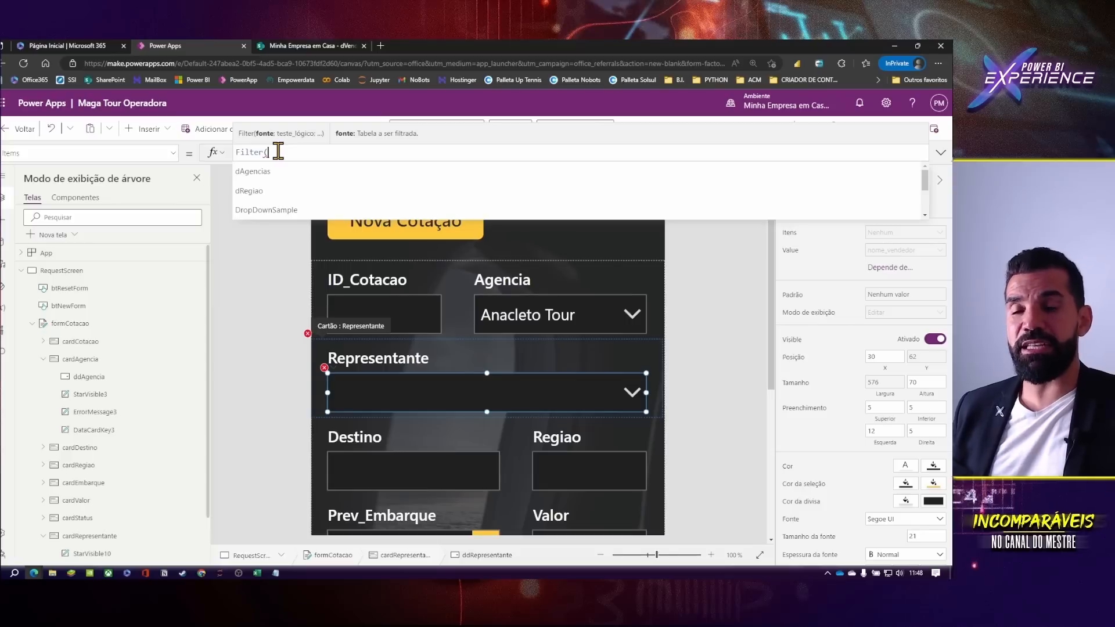
pyautogui.write('dVendedor')
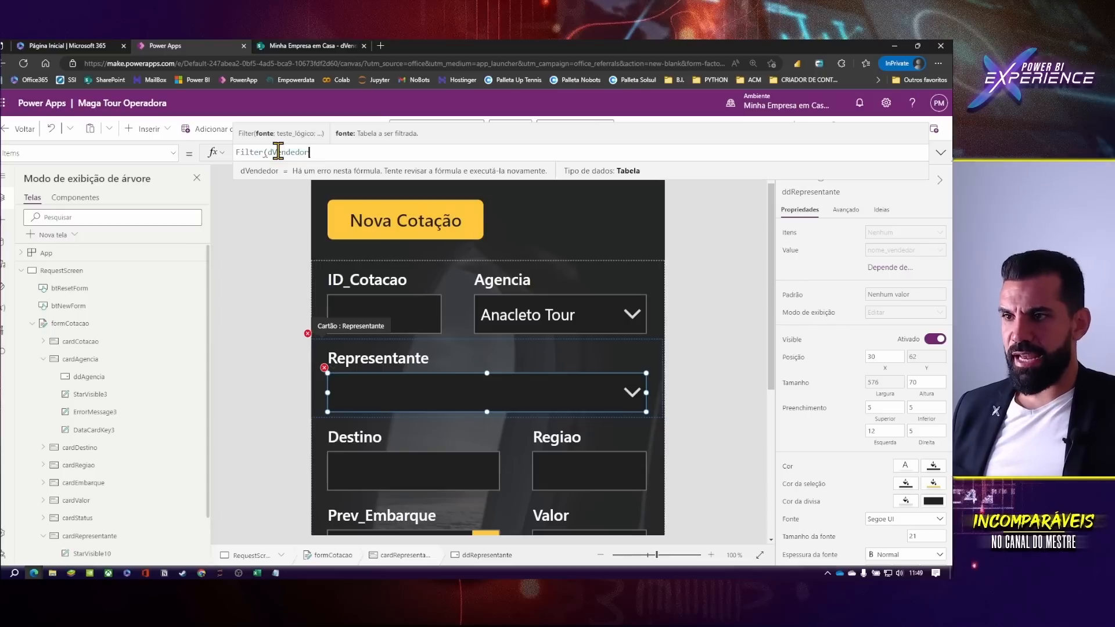
pyautogui.write(';')
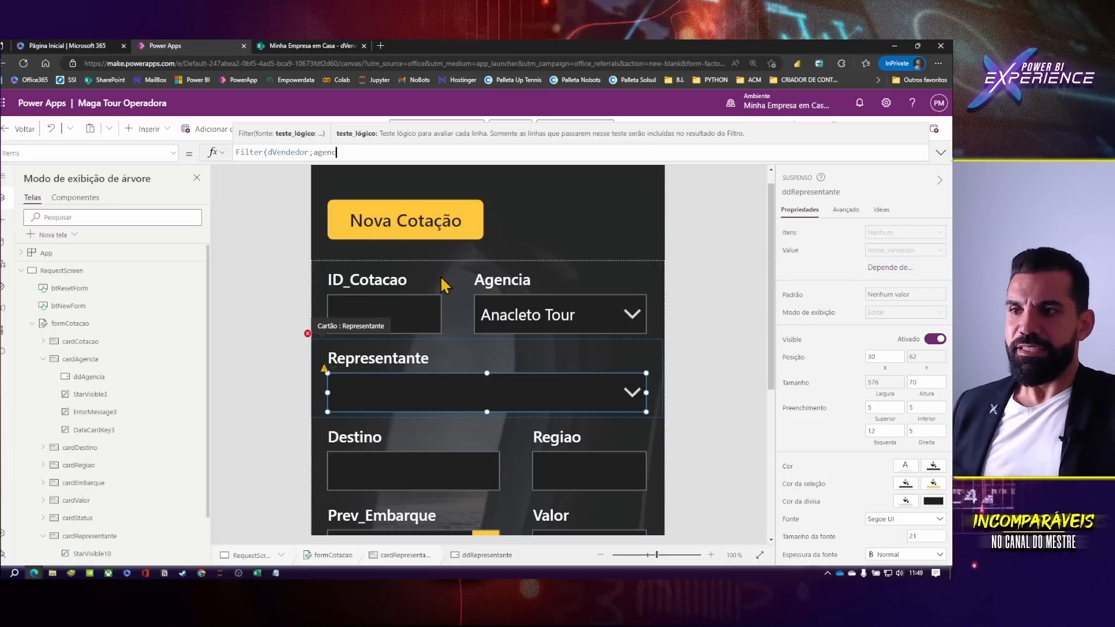
# - Enter agencia as the column of the filter condition and check that column in the dVendedor list in SharePoint, returning to Power Apps
pyautogui.press('BackSpace')
pyautogui.press('BackSpace')
pyautogui.press('BackSpace')
pyautogui.press('BackSpace')
pyautogui.press('BackSpace')
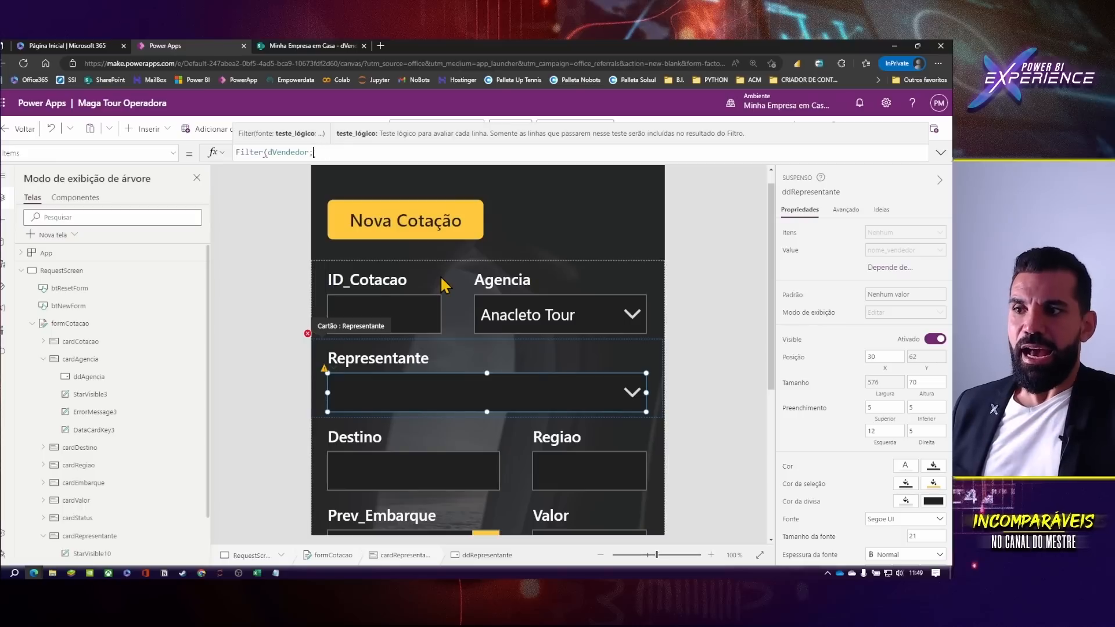
pyautogui.write('agencia')
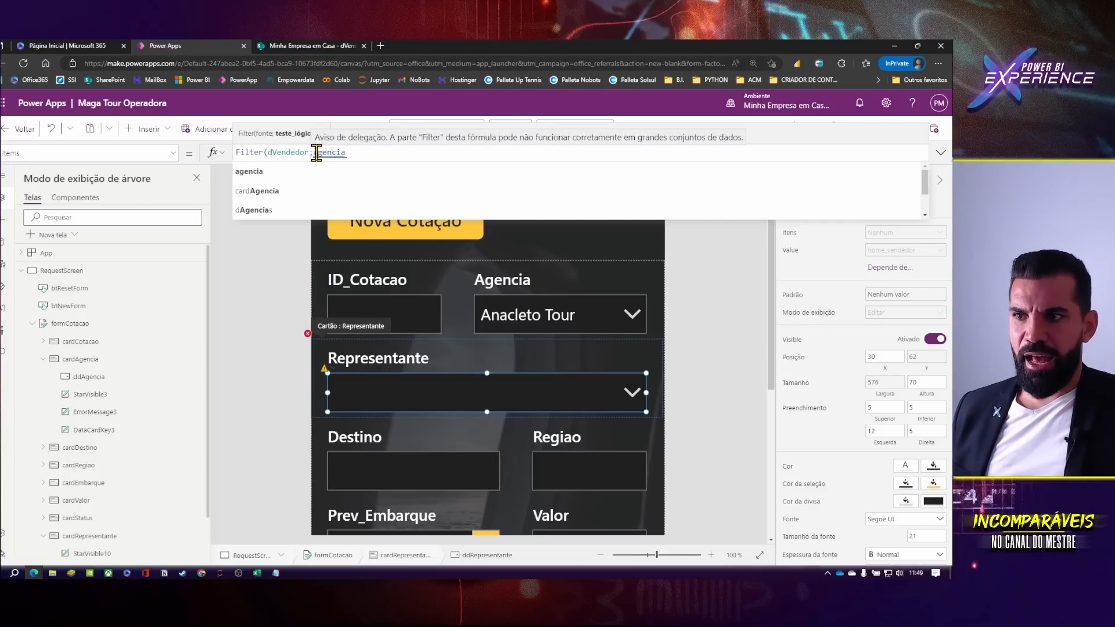
pyautogui.click(323, 49)
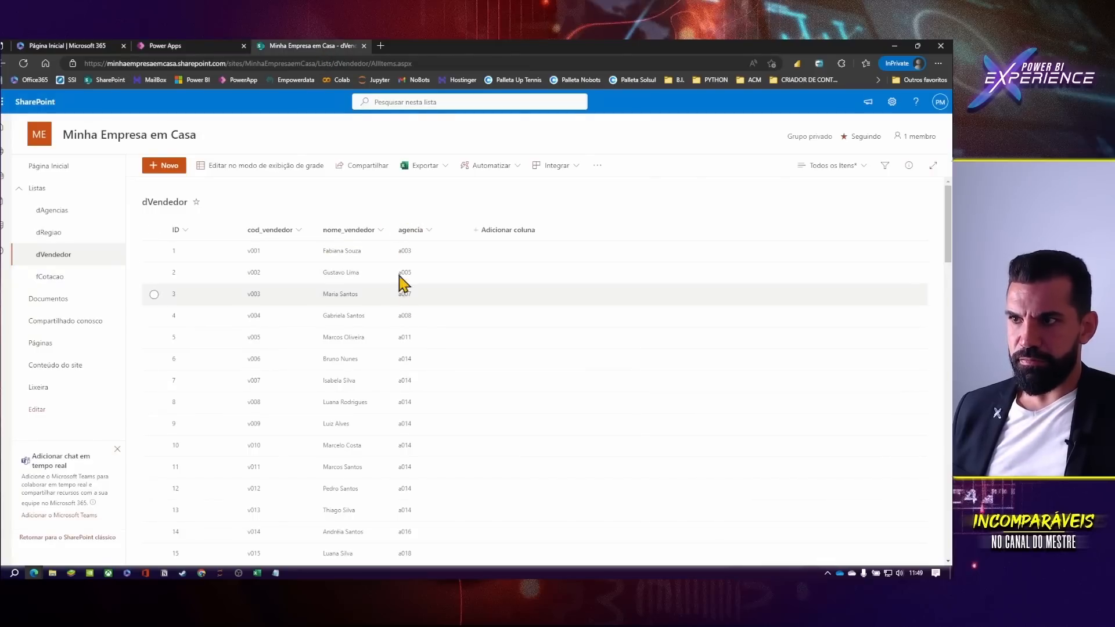
pyautogui.click(194, 46)
# - Complete the filter condition so that agencia equals ddAgencia.Selected.cod_agencia
pyautogui.write('= dd')
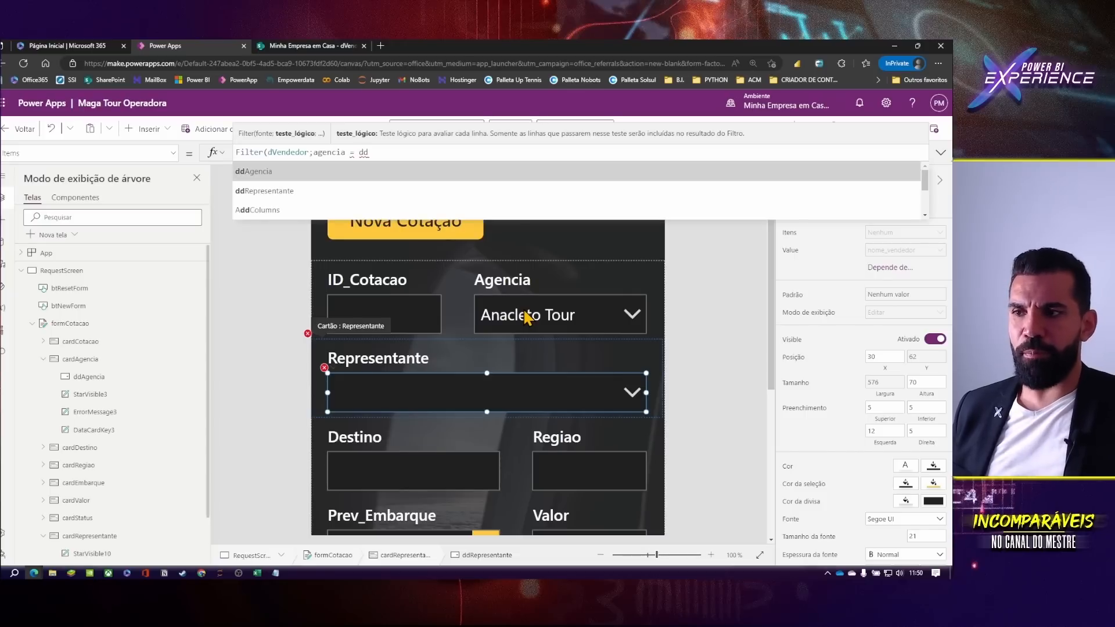
pyautogui.press('Tab')
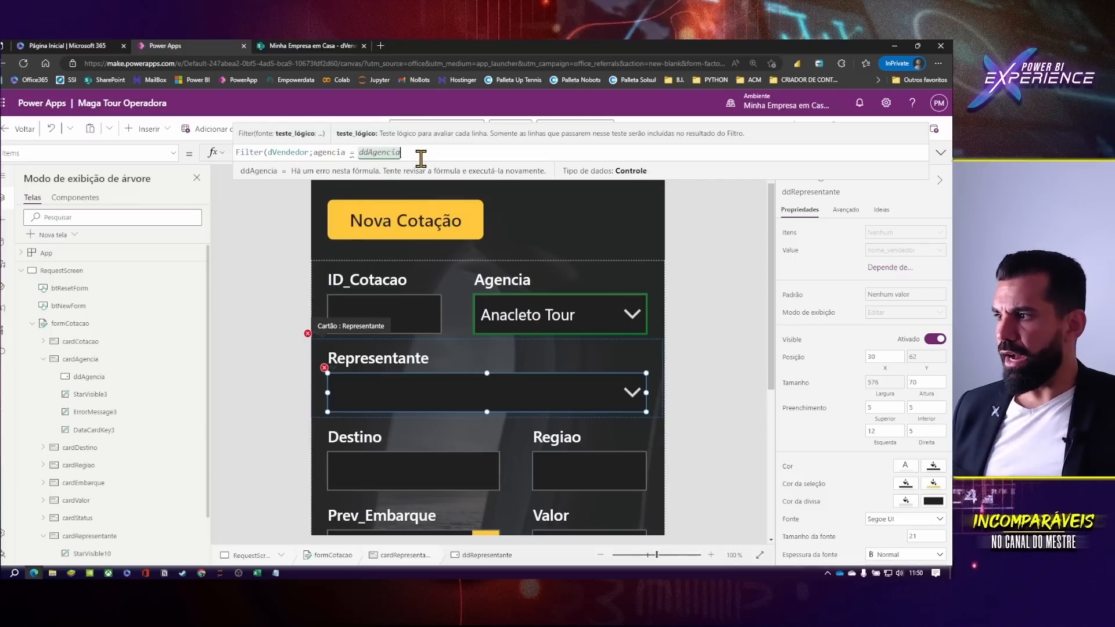
pyautogui.write('.')
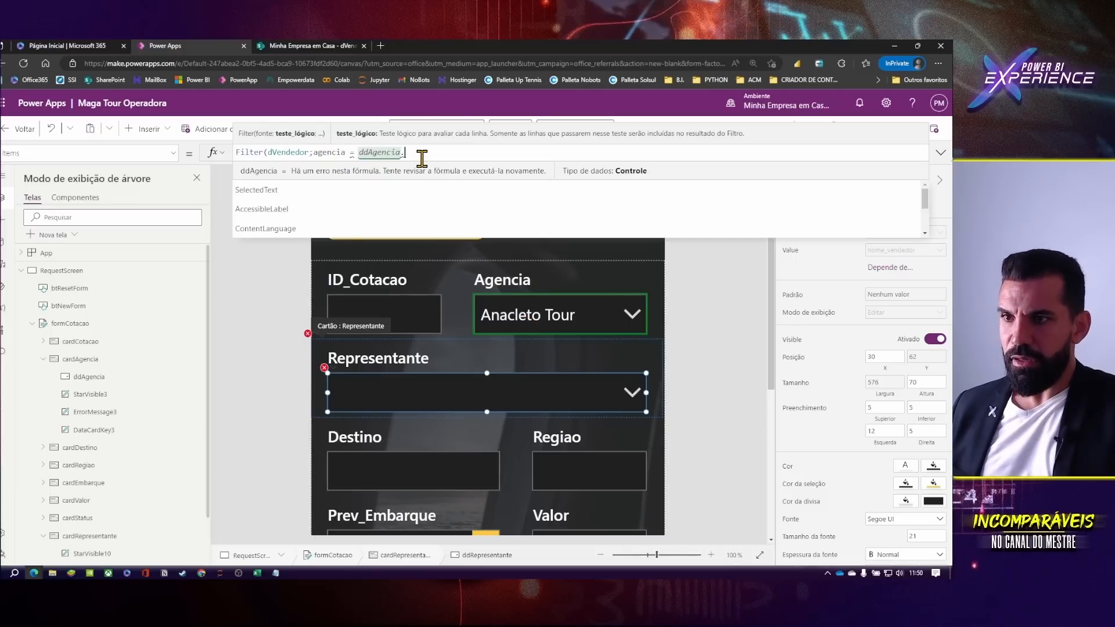
pyautogui.press('BackSpace')
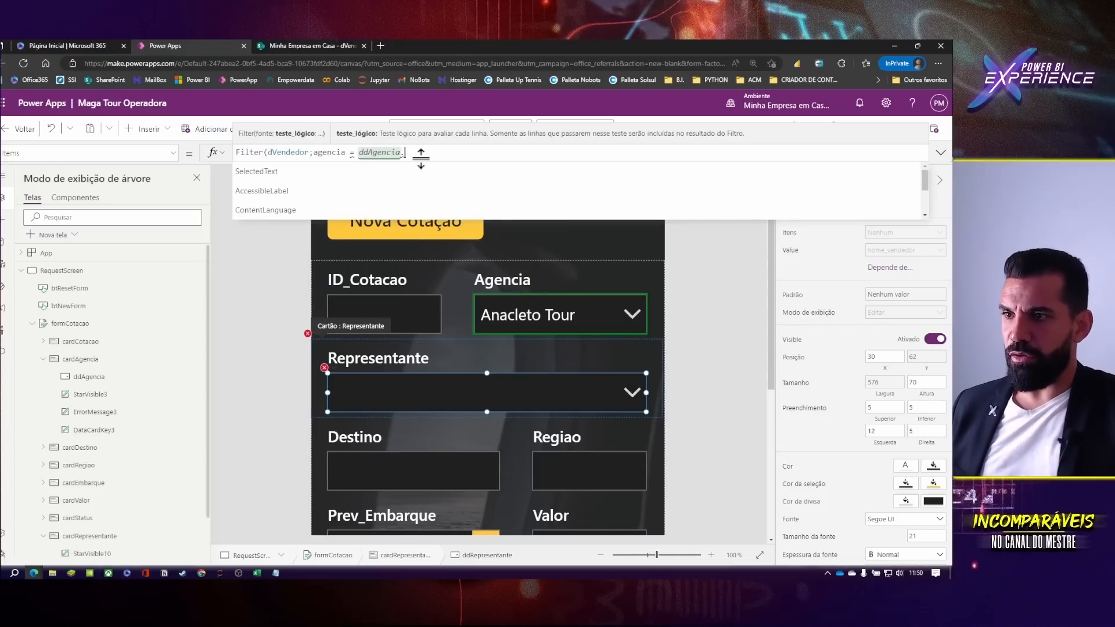
pyautogui.write('elected')
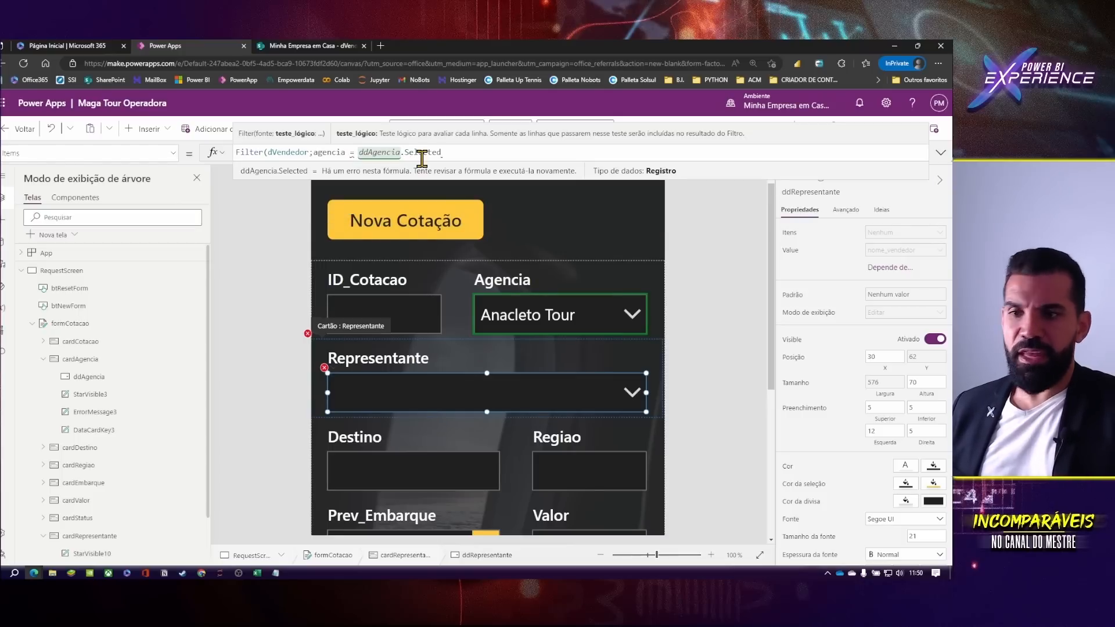
pyautogui.write('.')
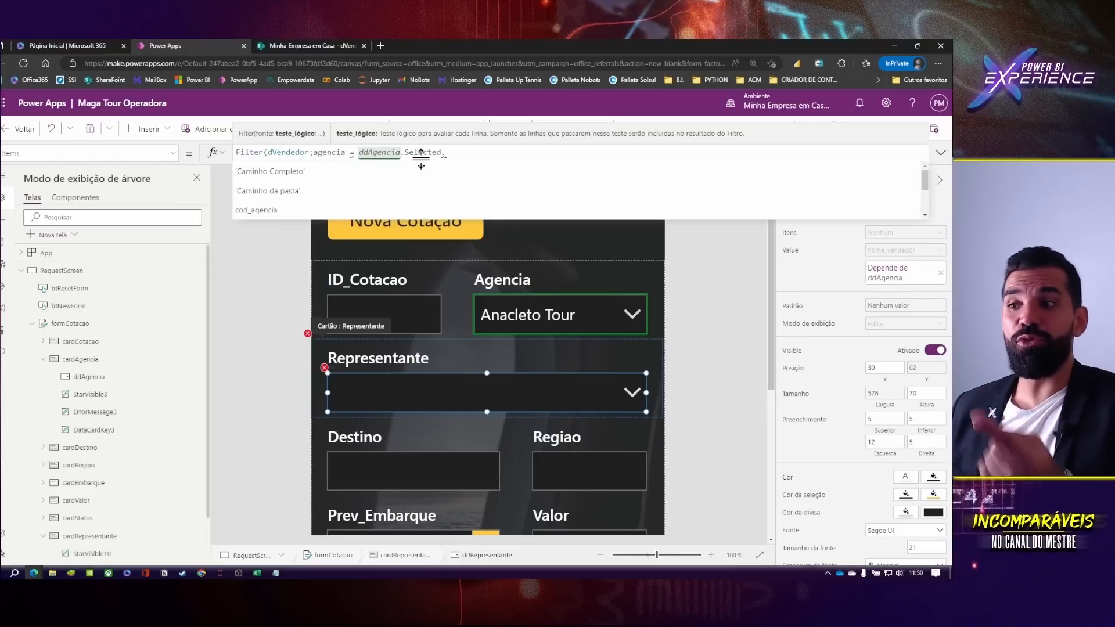
pyautogui.press('Down')
pyautogui.press('Down')
pyautogui.press('Down')
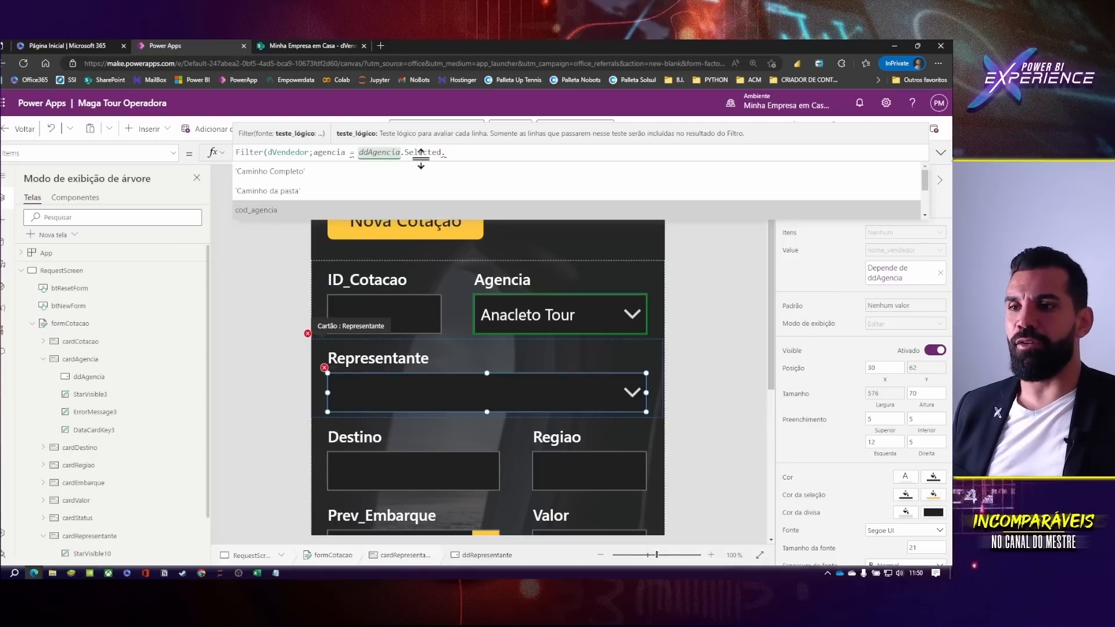
pyautogui.press('Tab')
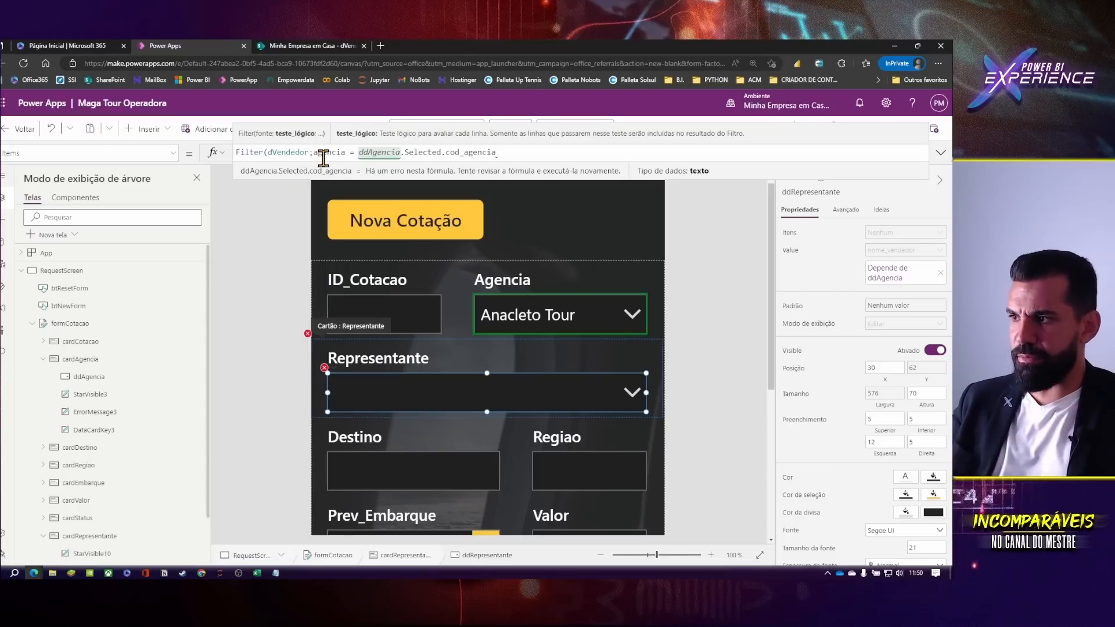
# - Add nome_vendedor as the last argument, close the Filter formula and check the dVendedor list in SharePoint
pyautogui.write(';')
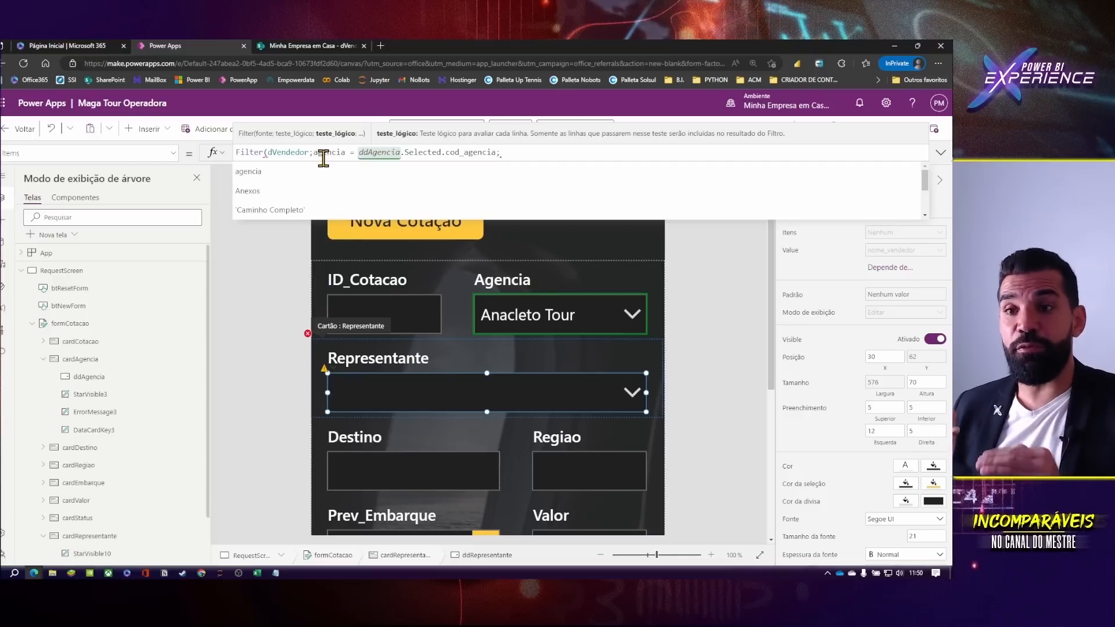
pyautogui.write('nome')
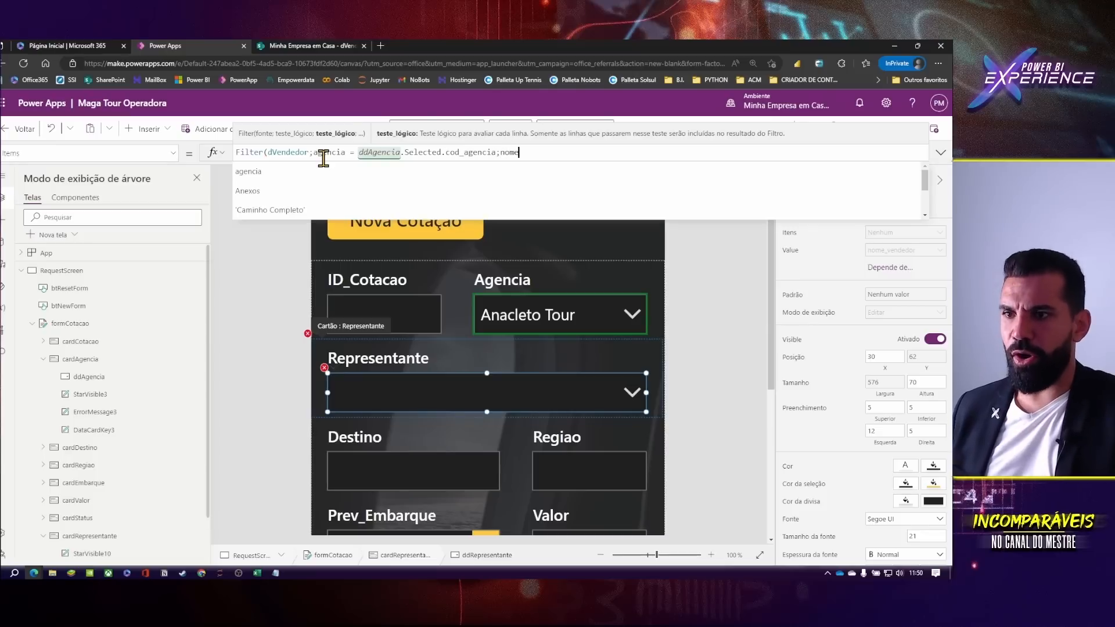
pyautogui.press('Tab')
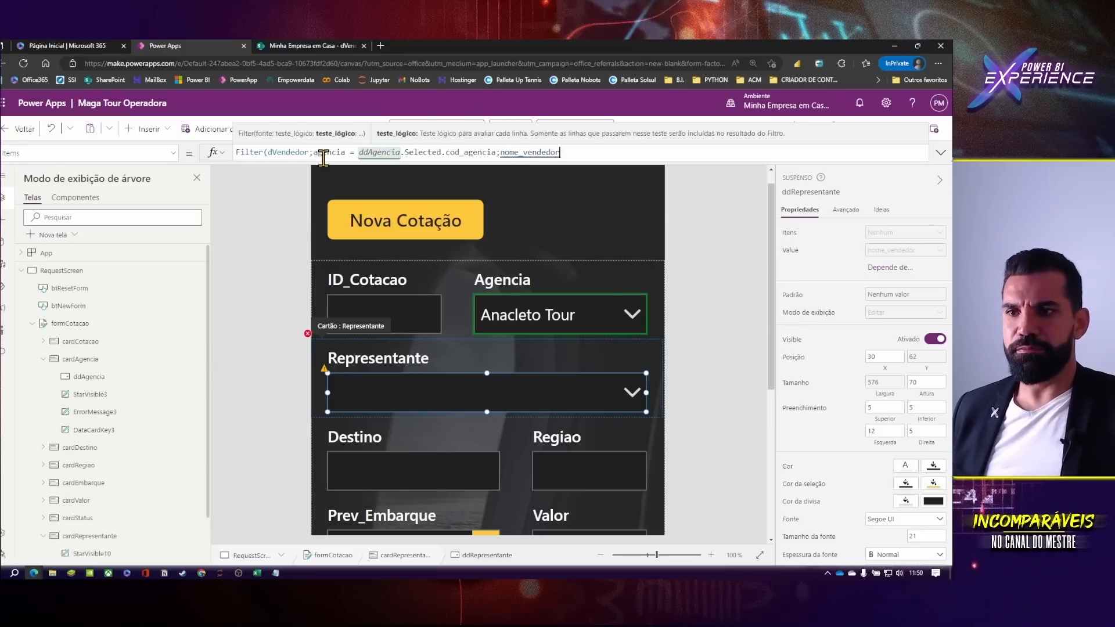
pyautogui.write(')')
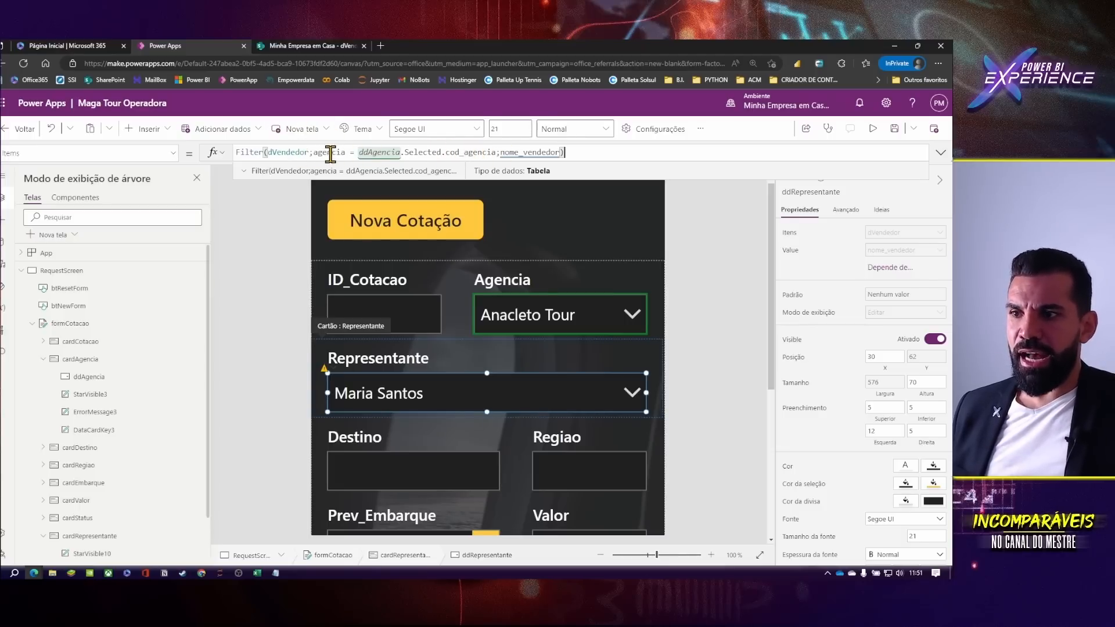
pyautogui.click(311, 48)
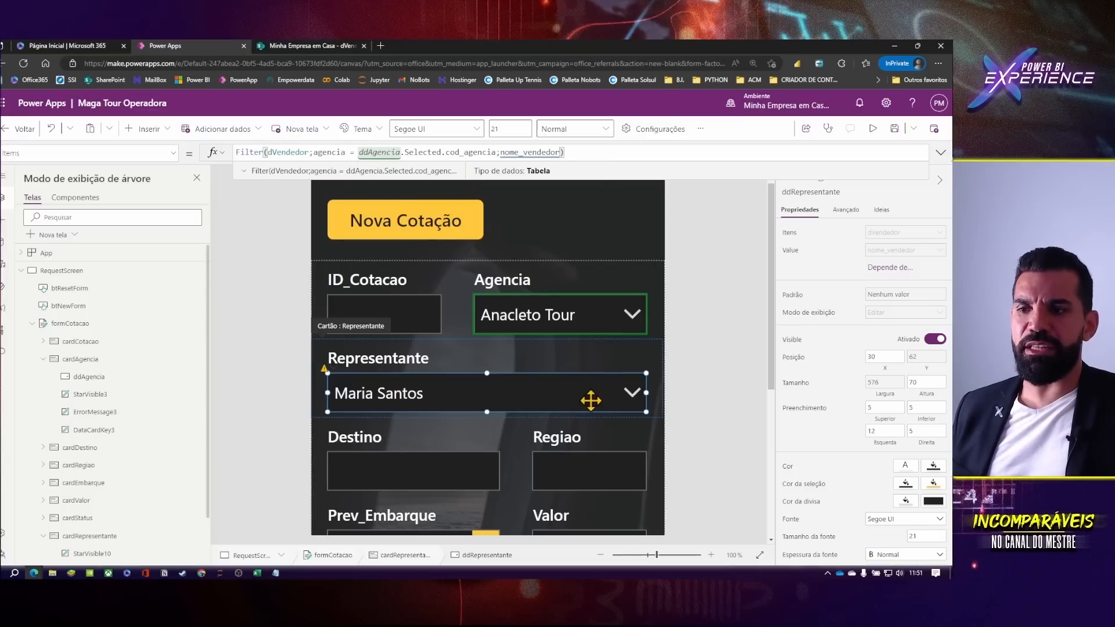
# - Preview the app and check which Representante options are offered for Anacleto Tour
pyautogui.click(688, 367)
pyautogui.press('F5')
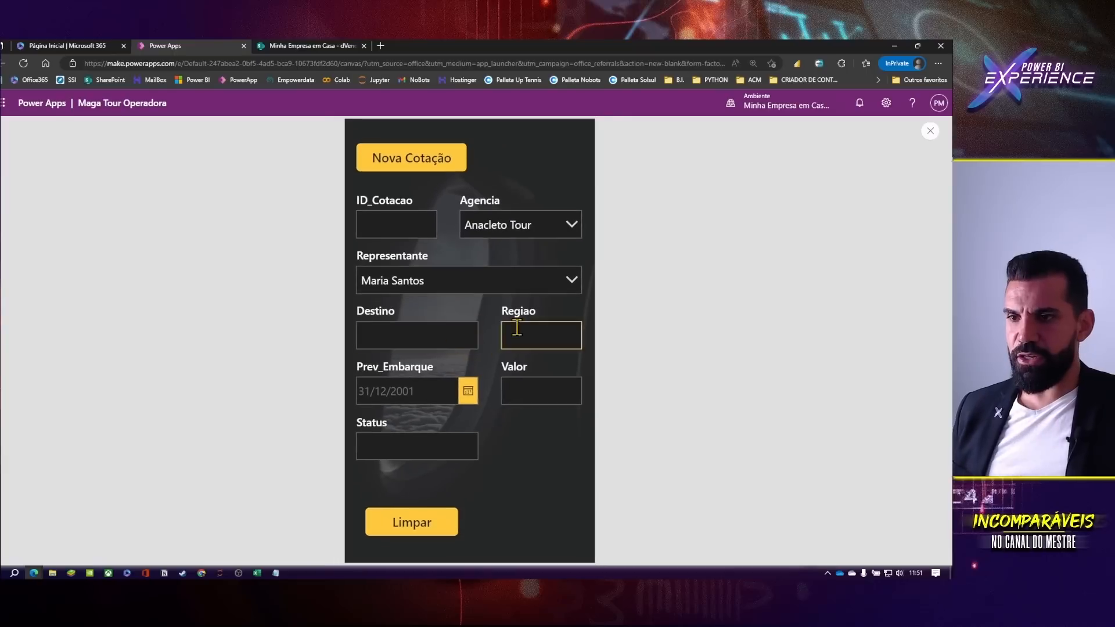
pyautogui.click(574, 282)
pyautogui.click(574, 282)
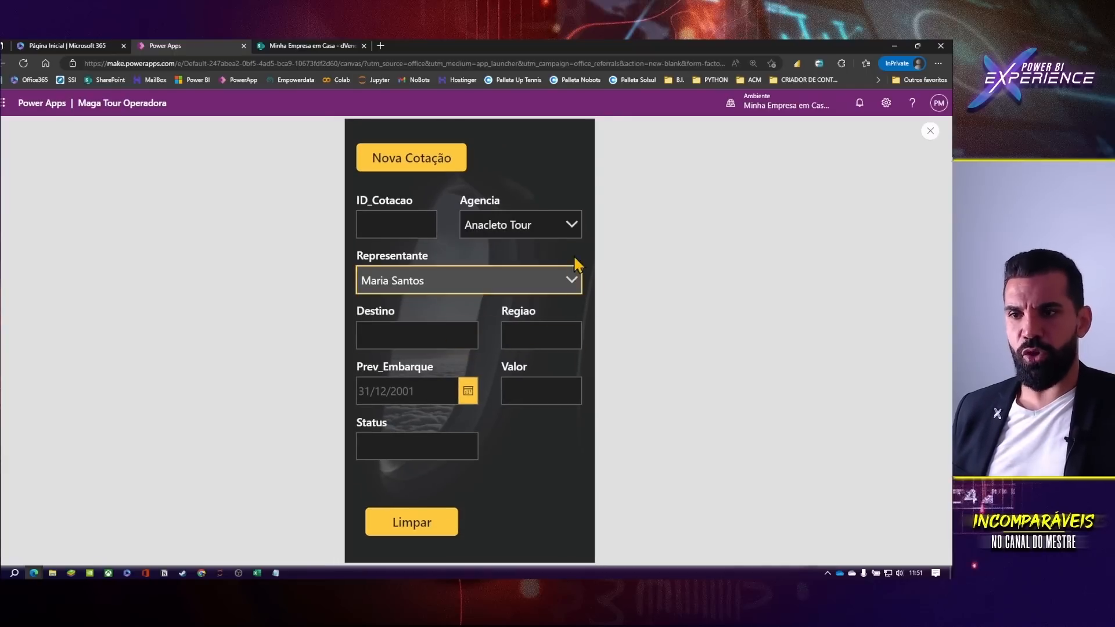
# - Choose Clube da Aventura as the agency and select the third representative in the filtered list
pyautogui.click(573, 225)
pyautogui.scroll(-5, 546, 354)
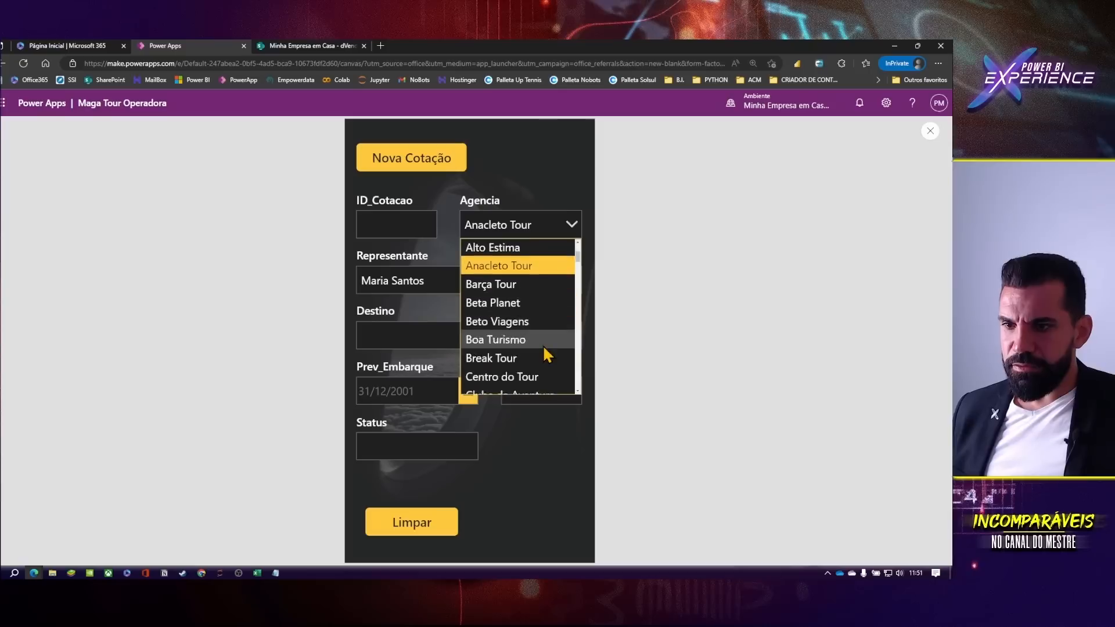
pyautogui.scroll(-1, 544, 348)
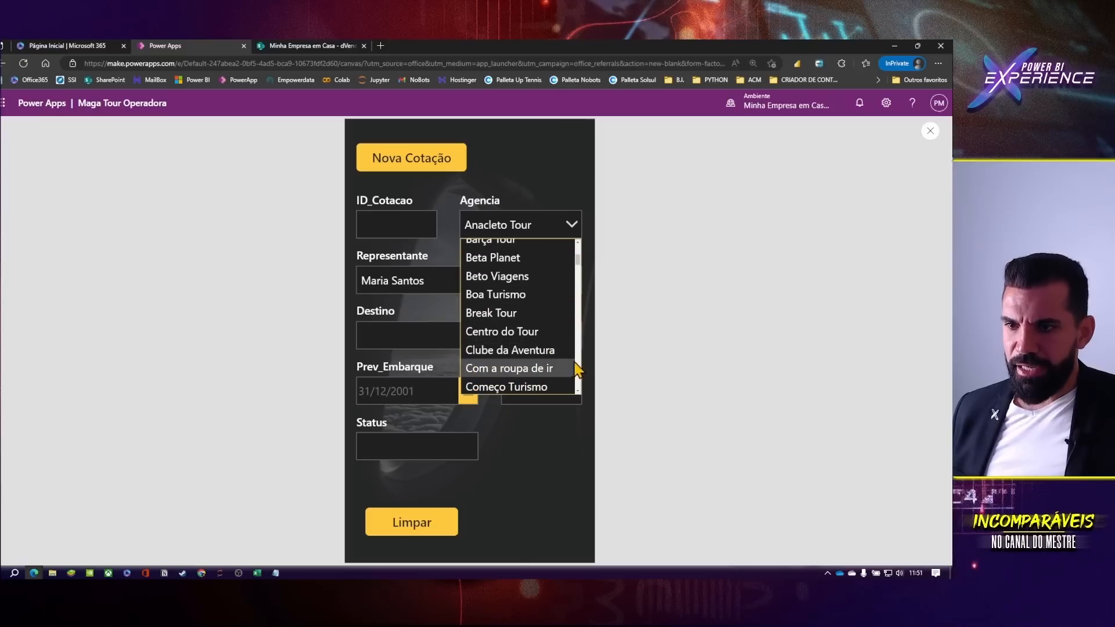
pyautogui.click(544, 351)
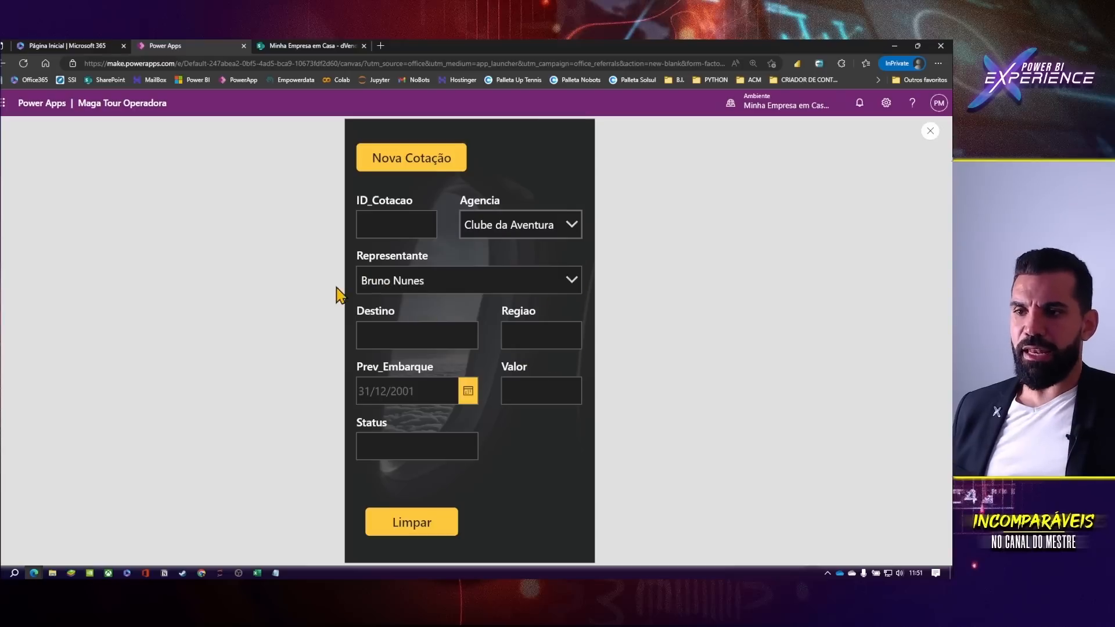
pyautogui.click(571, 281)
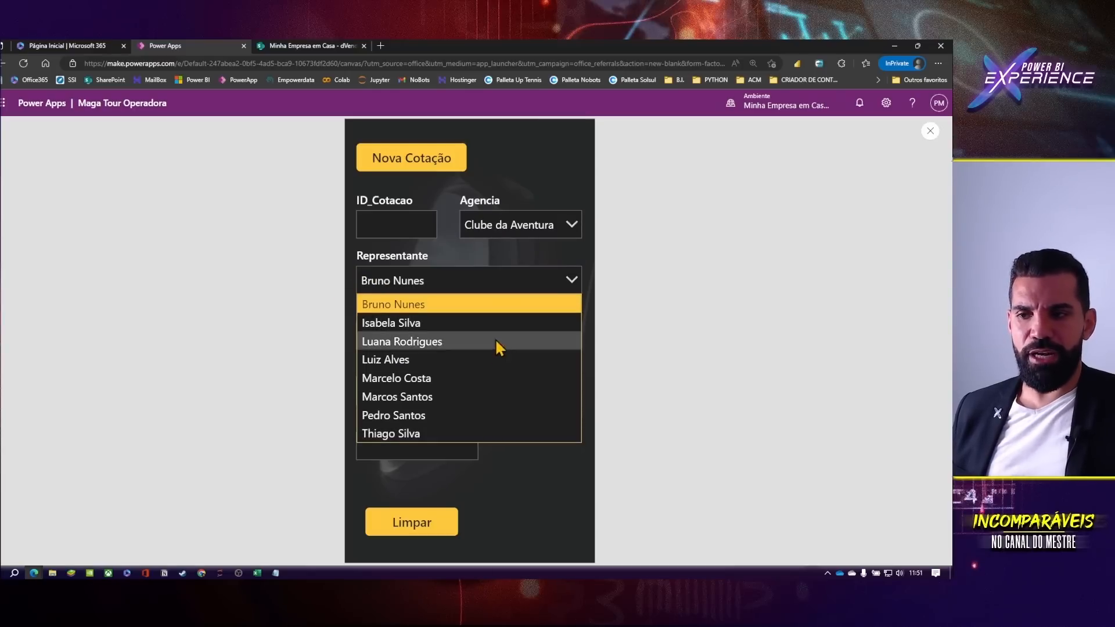
pyautogui.click(515, 341)
# - Test the Representante options for the agencies Com a roupa de ir and Começo Turismo
pyautogui.click(569, 225)
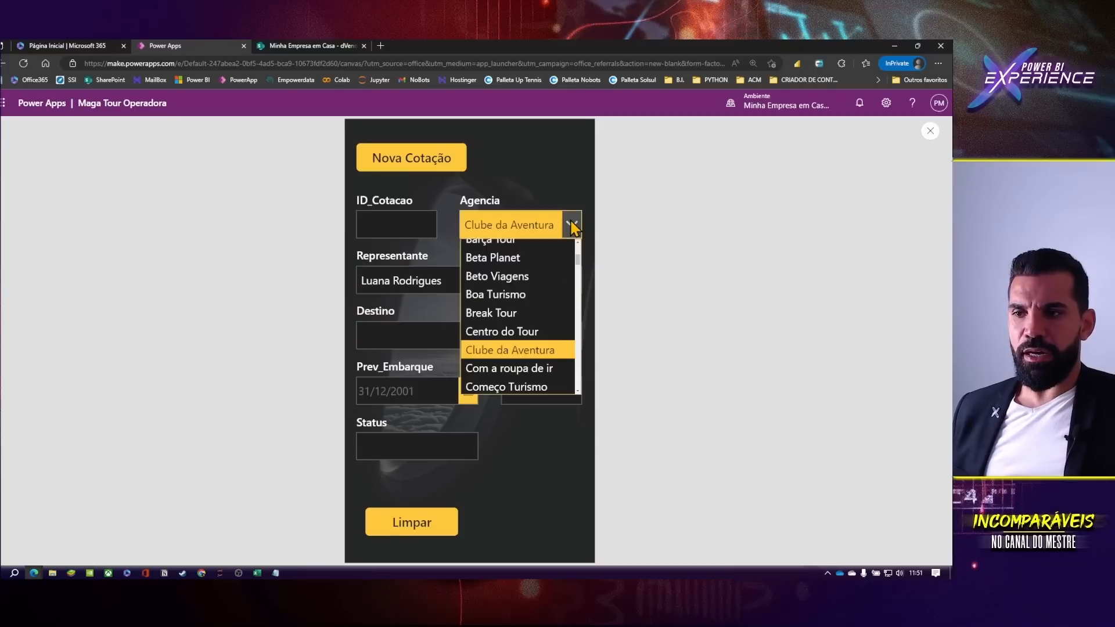
pyautogui.click(505, 370)
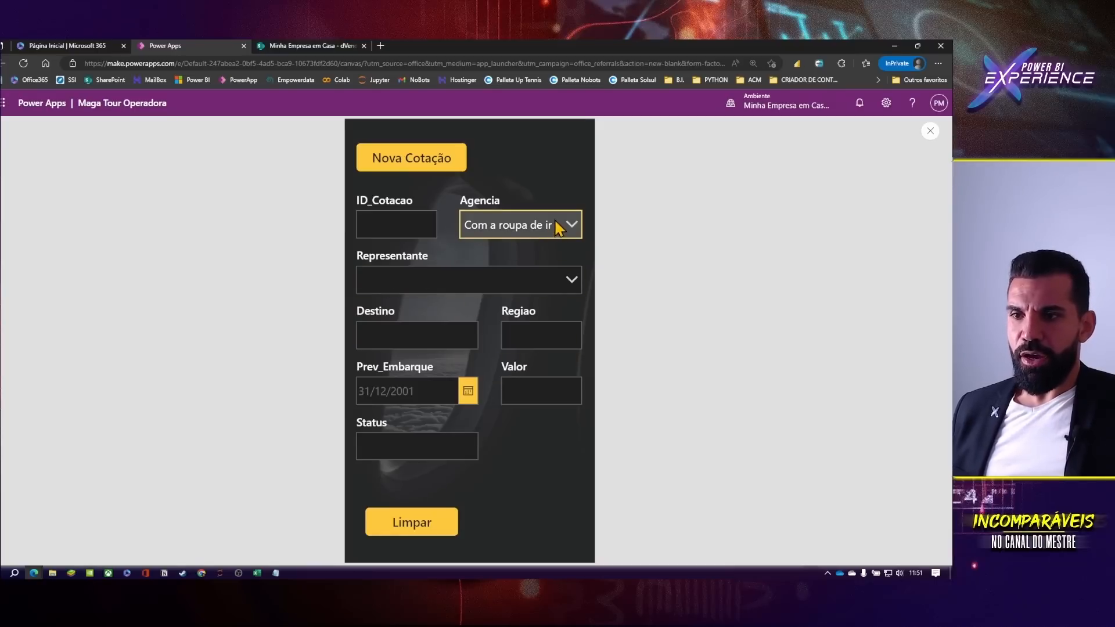
pyautogui.click(575, 281)
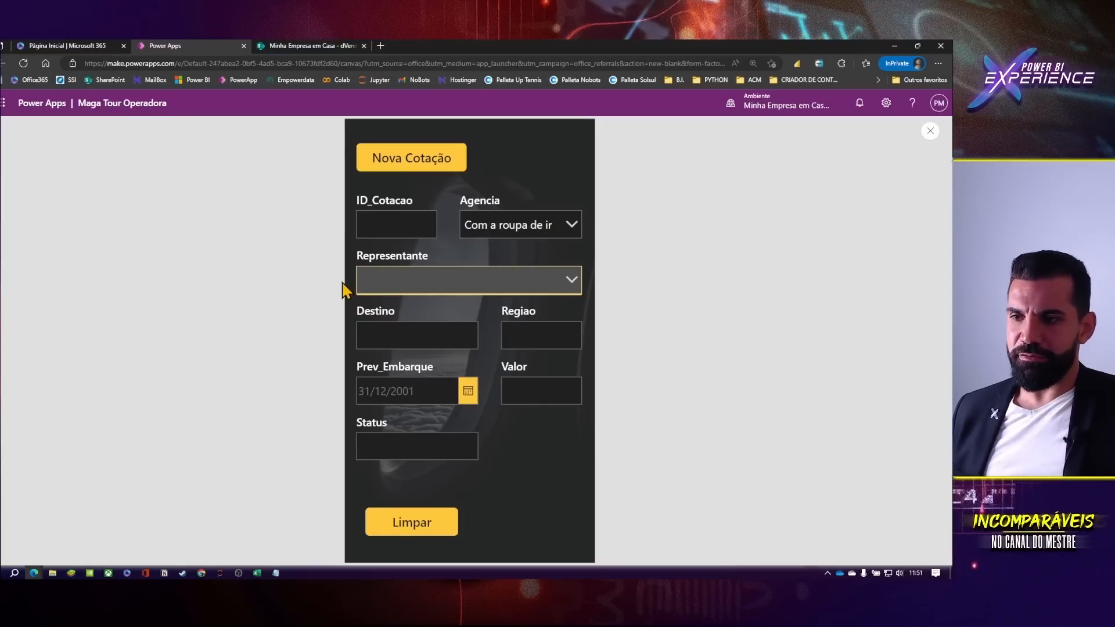
pyautogui.click(557, 232)
pyautogui.click(511, 383)
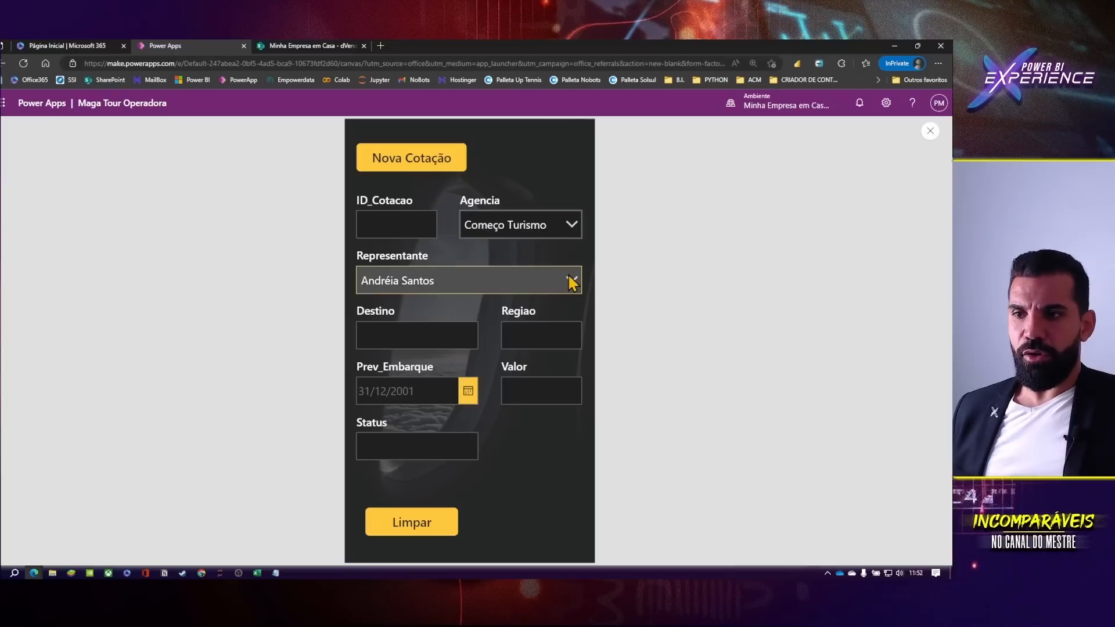
pyautogui.click(572, 281)
pyautogui.click(572, 281)
# - Choose LHC Viagens as the agency to test the Representante dropdown, and leave the app preview
pyautogui.click(565, 228)
pyautogui.scroll(-12, 534, 348)
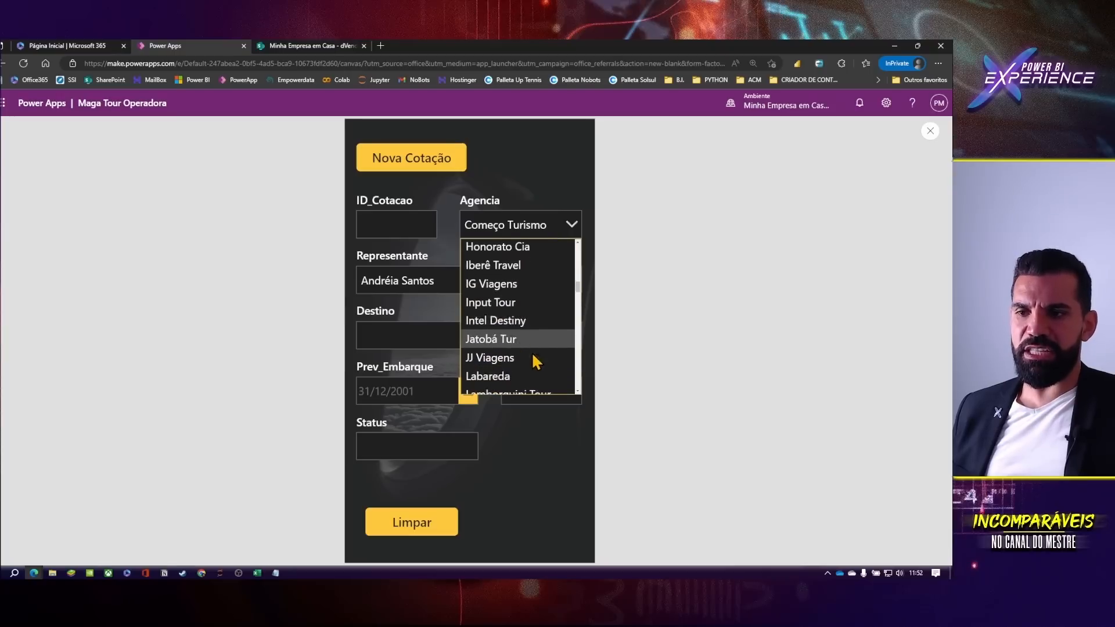
pyautogui.click(534, 358)
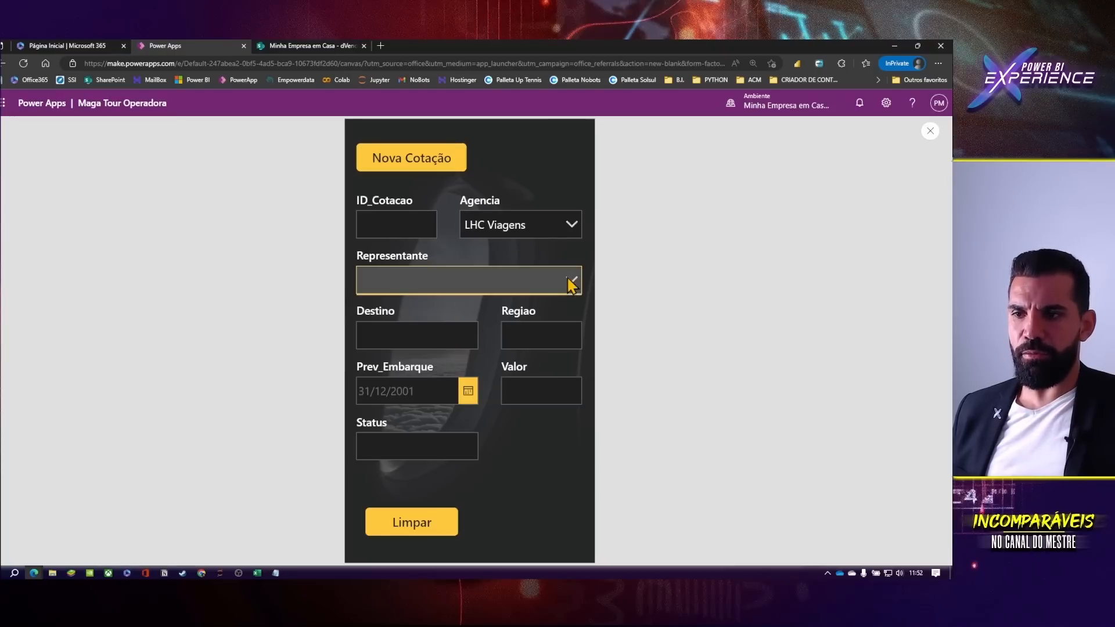
pyautogui.click(573, 229)
pyautogui.press('Escape')
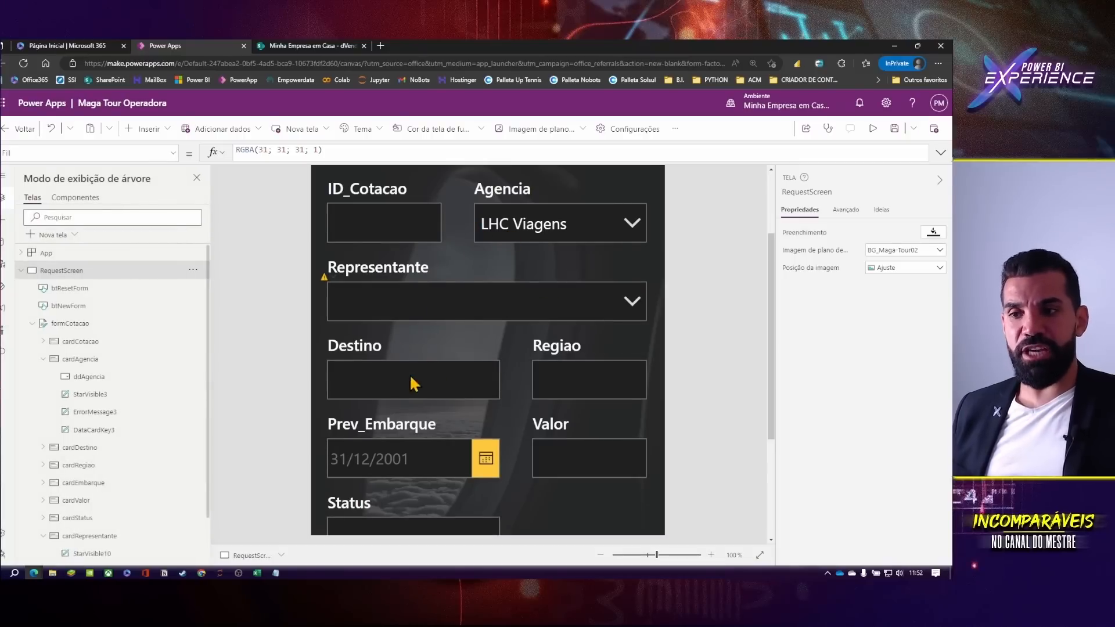
# - Insert a dropdown in the Destino card and resize it to 311 wide at X 30, matching the existing text input
pyautogui.click(411, 356)
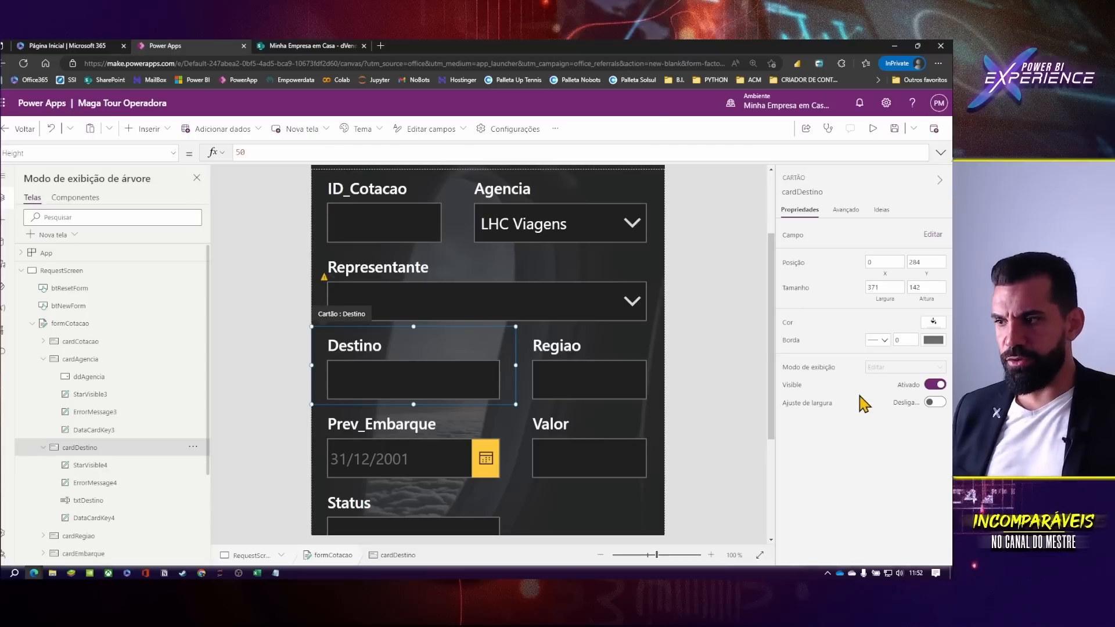
pyautogui.click(610, 358)
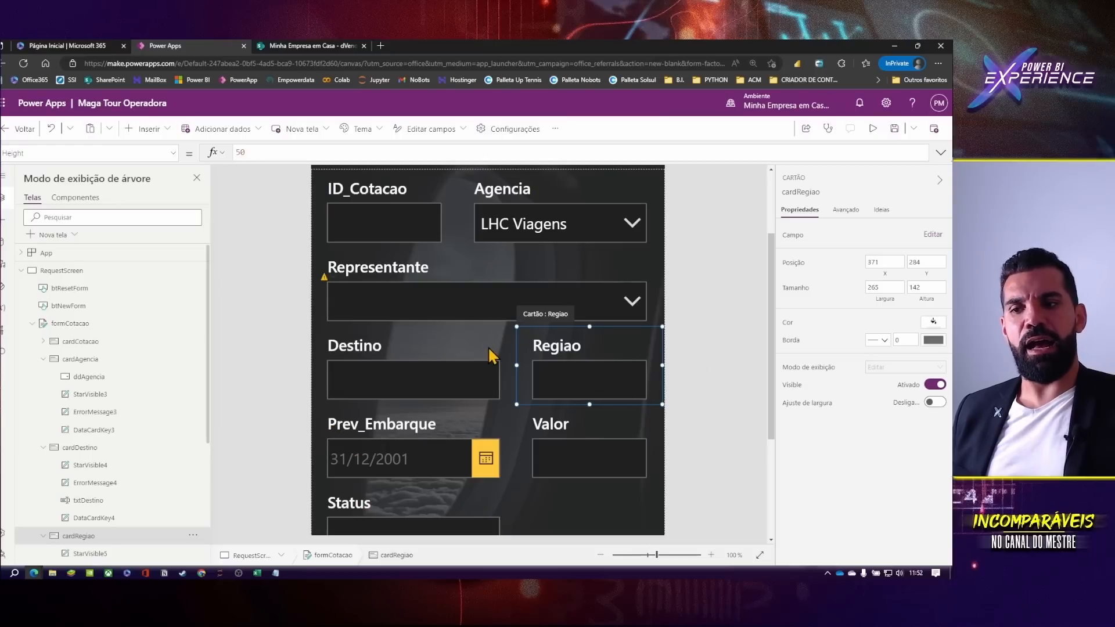
pyautogui.click(402, 387)
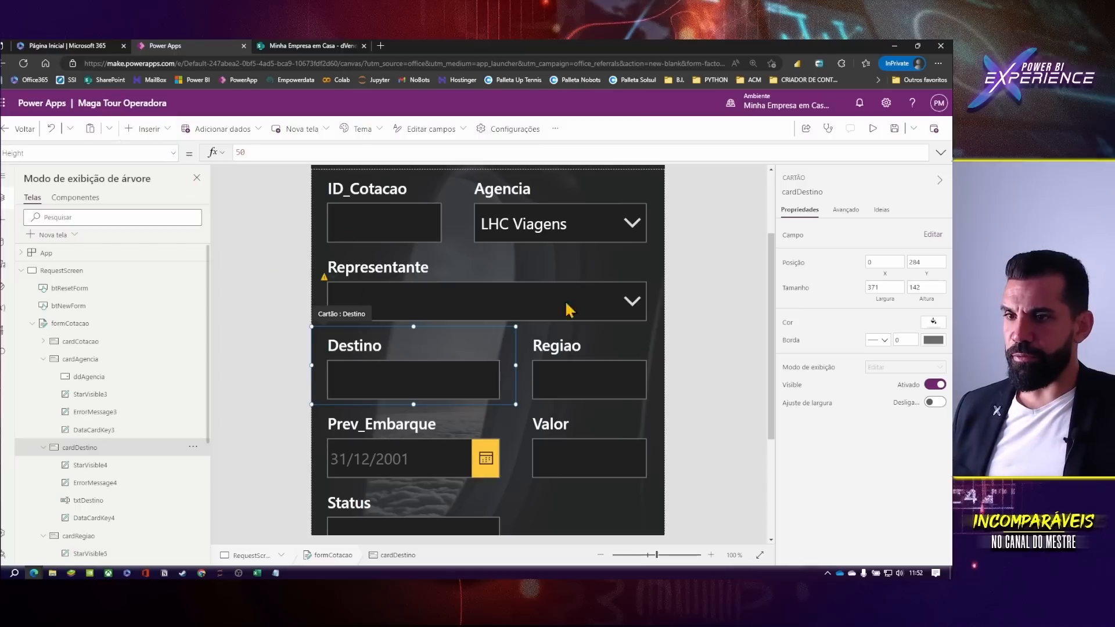
pyautogui.click(155, 129)
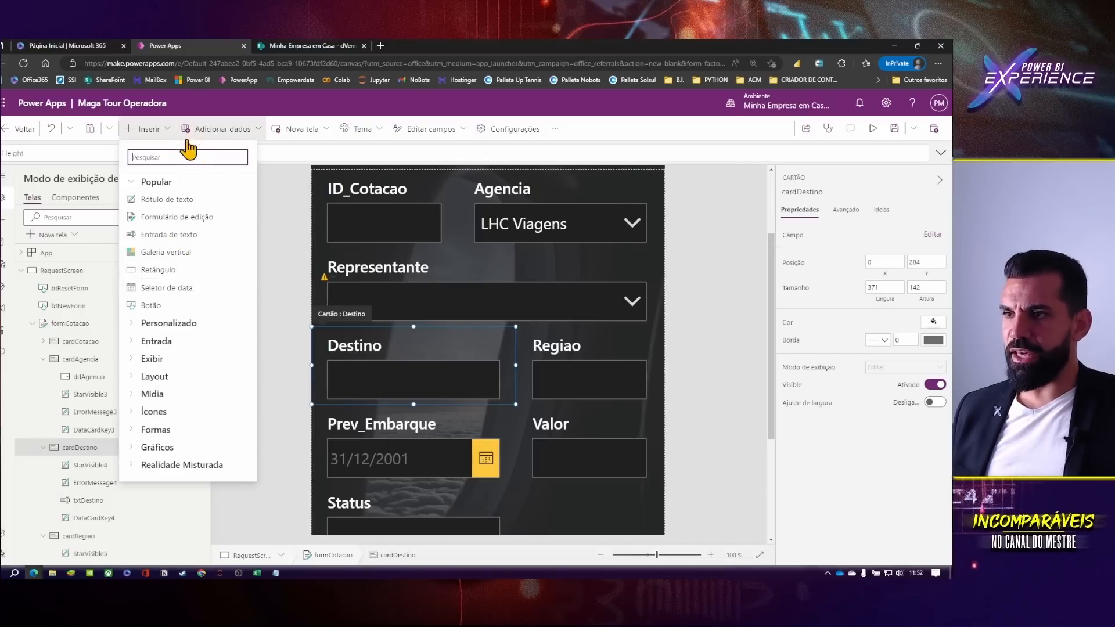
pyautogui.write('sus')
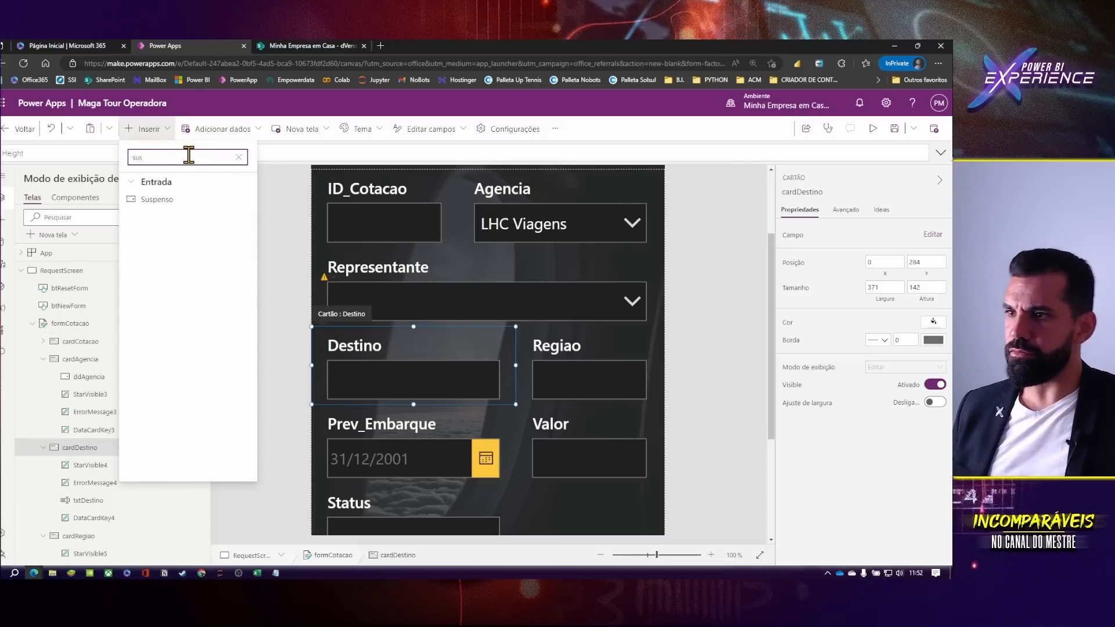
pyautogui.click(169, 202)
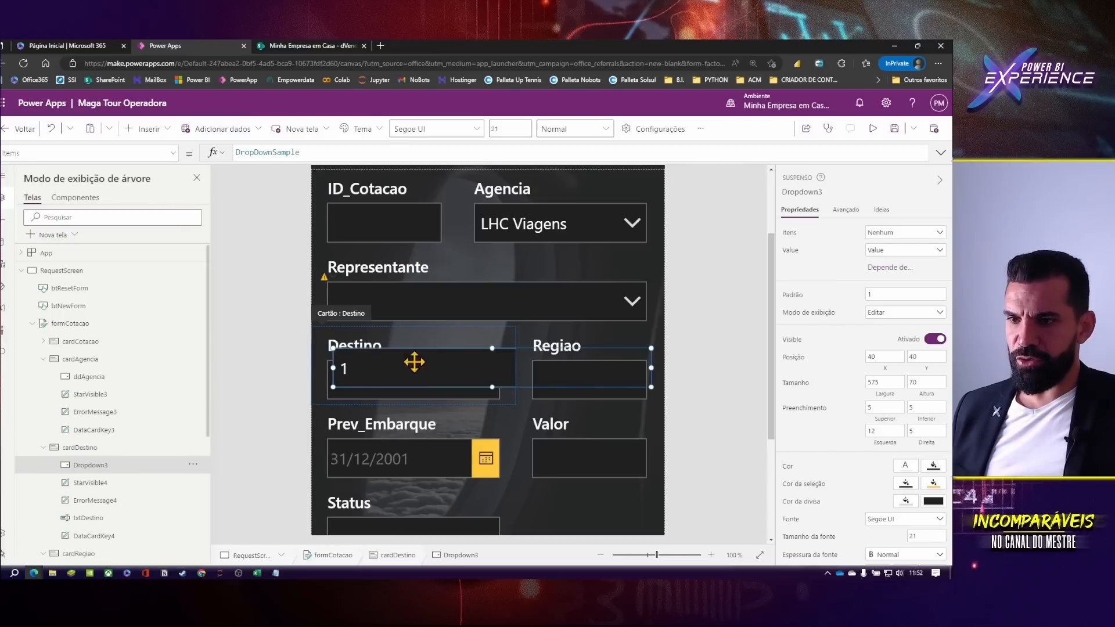
pyautogui.moveTo(649, 369); pyautogui.dragTo(495, 369)
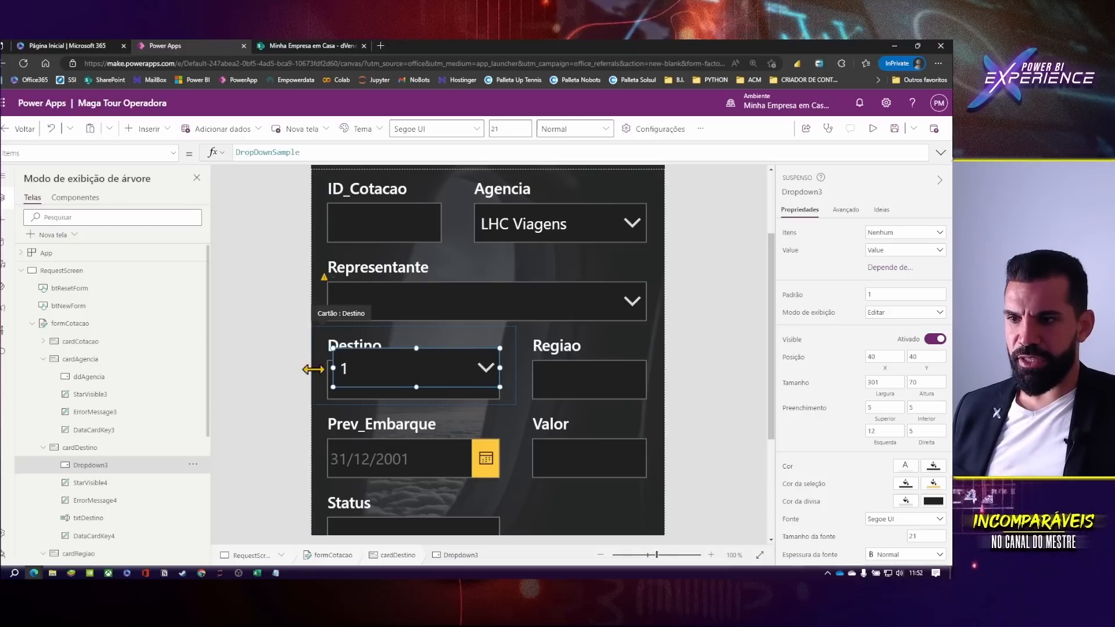
pyautogui.moveTo(334, 368); pyautogui.dragTo(328, 368)
# - Set the new Destino dropdown's items to dRegiao with destino as the displayed value, and check its option list
pyautogui.doubleClick(344, 154)
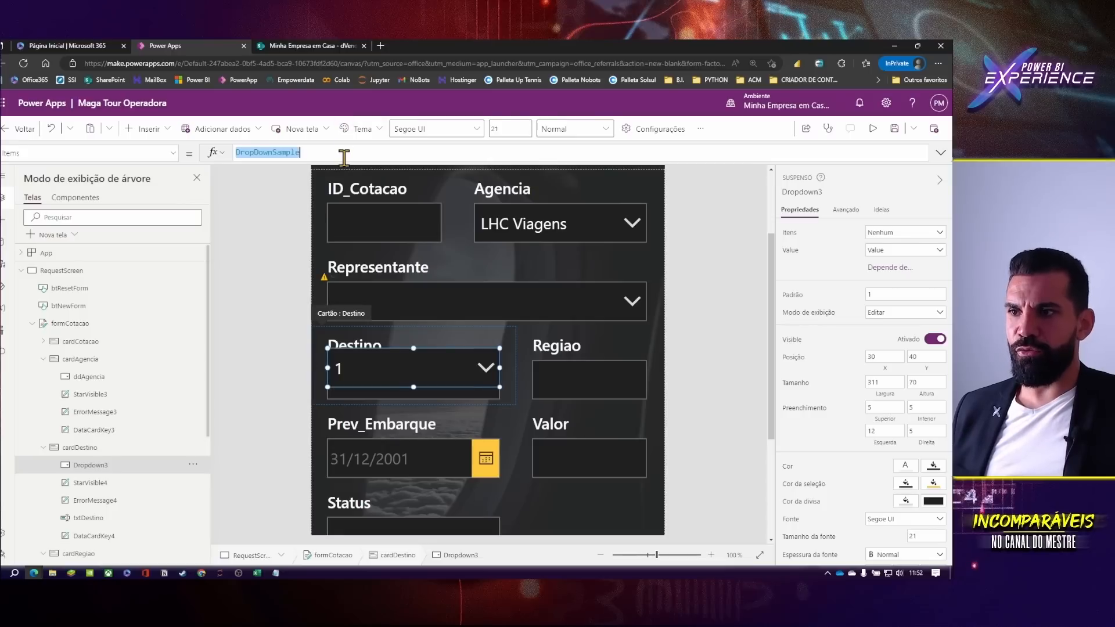
pyautogui.scroll(2, 521, 319)
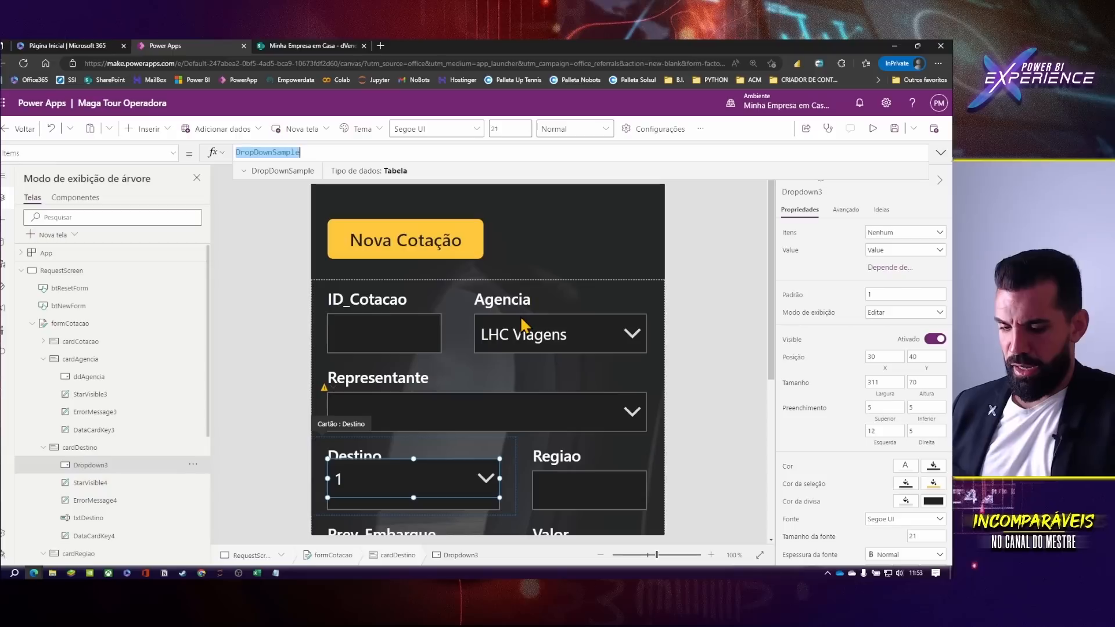
pyautogui.write('d')
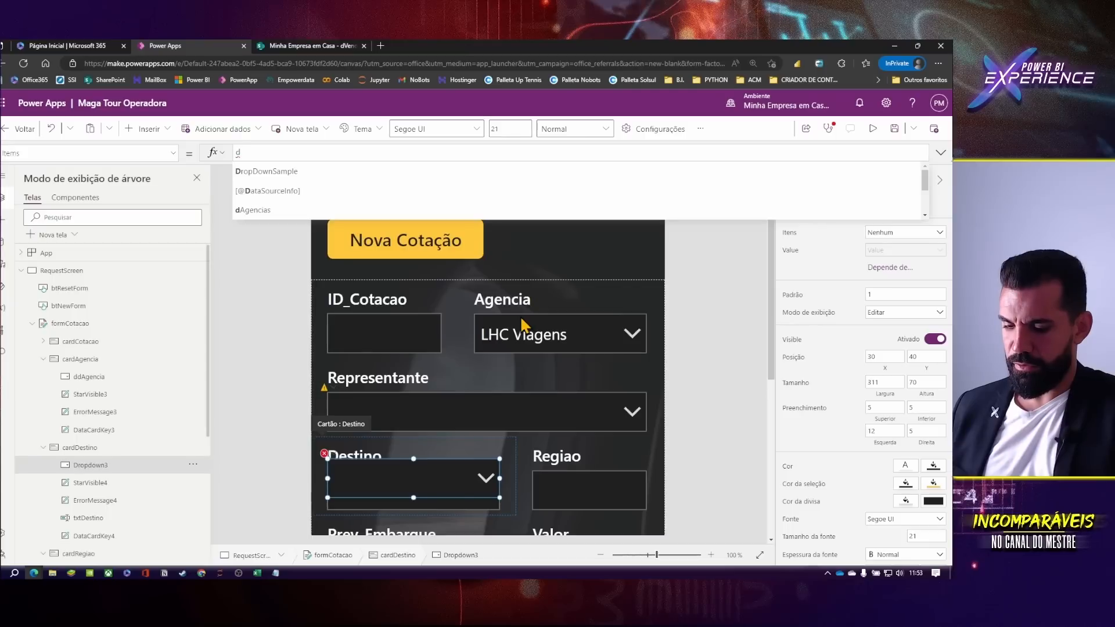
pyautogui.write('Regiao')
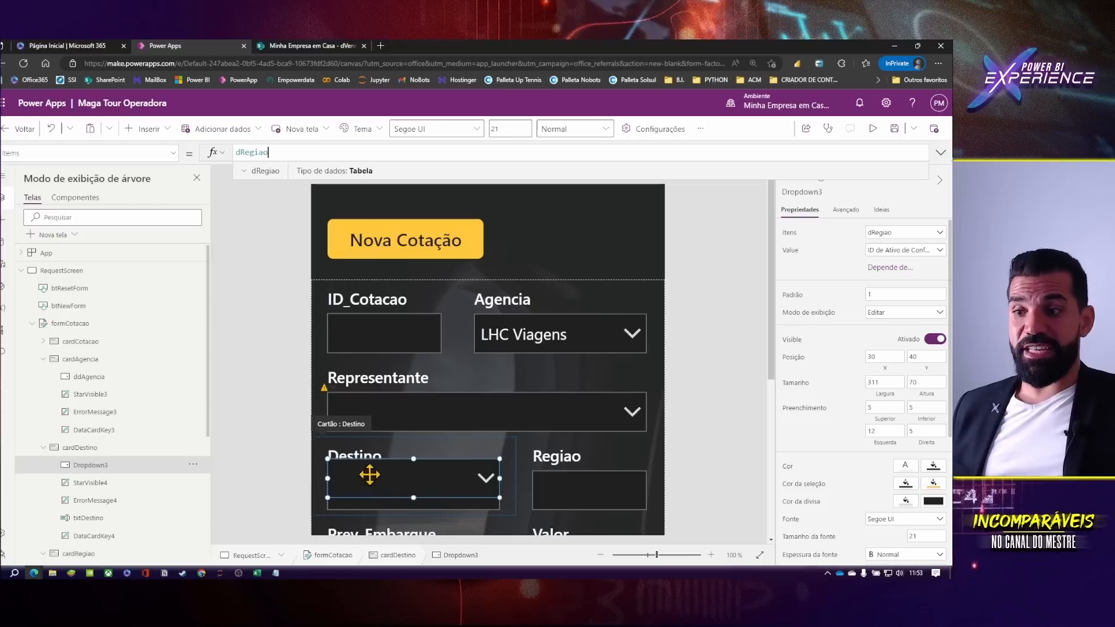
pyautogui.click(937, 250)
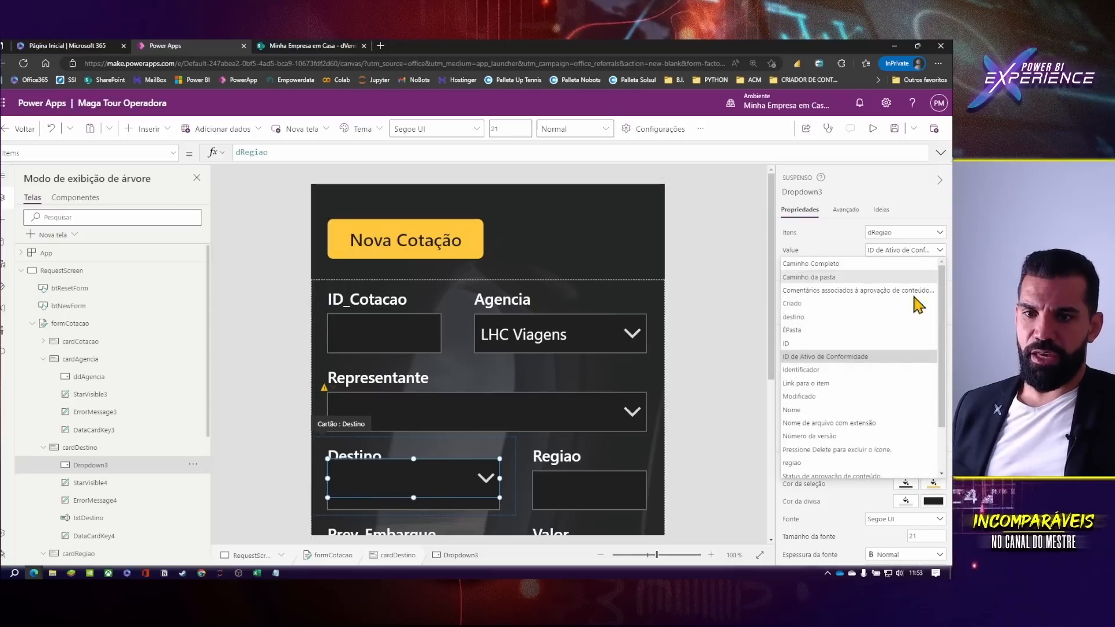
pyautogui.scroll(-1, 819, 464)
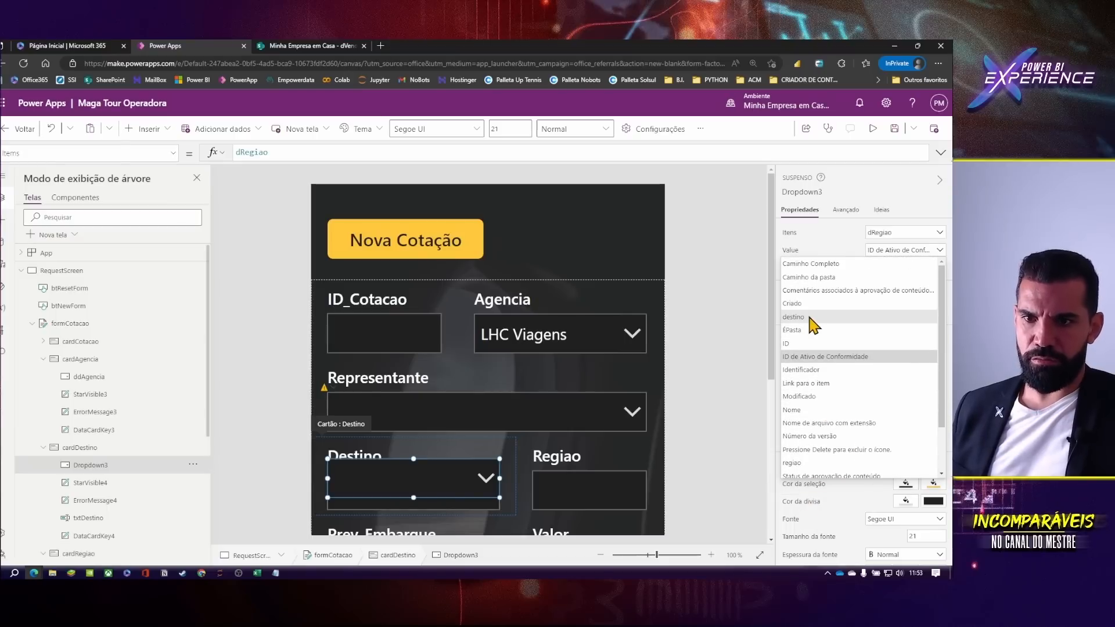
pyautogui.click(794, 284)
pyautogui.click(487, 480)
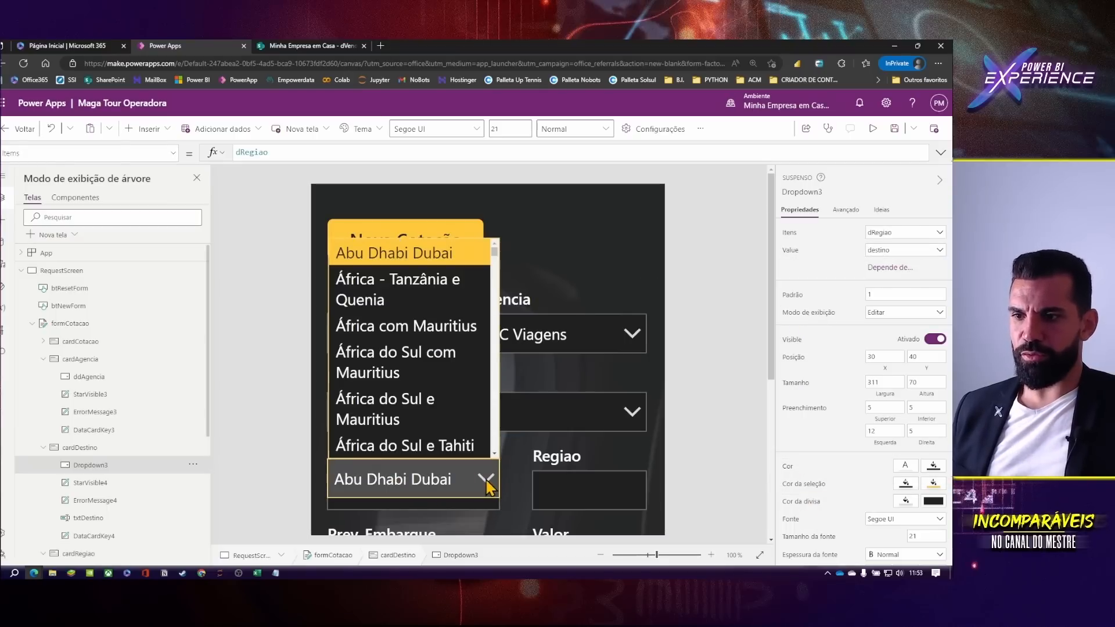
pyautogui.scroll(-1, 437, 314)
pyautogui.scroll(1, 407, 360)
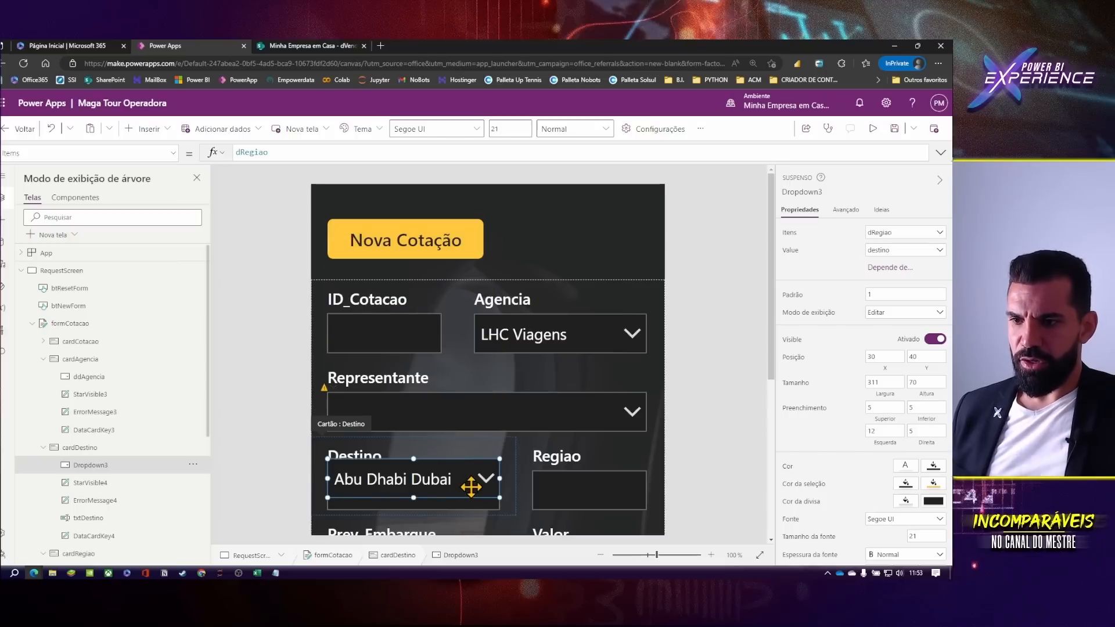
# - Move the dropdown down to Y 62 over the Destino text input and rename it ddDestino
pyautogui.moveTo(471, 494); pyautogui.dragTo(471, 497)
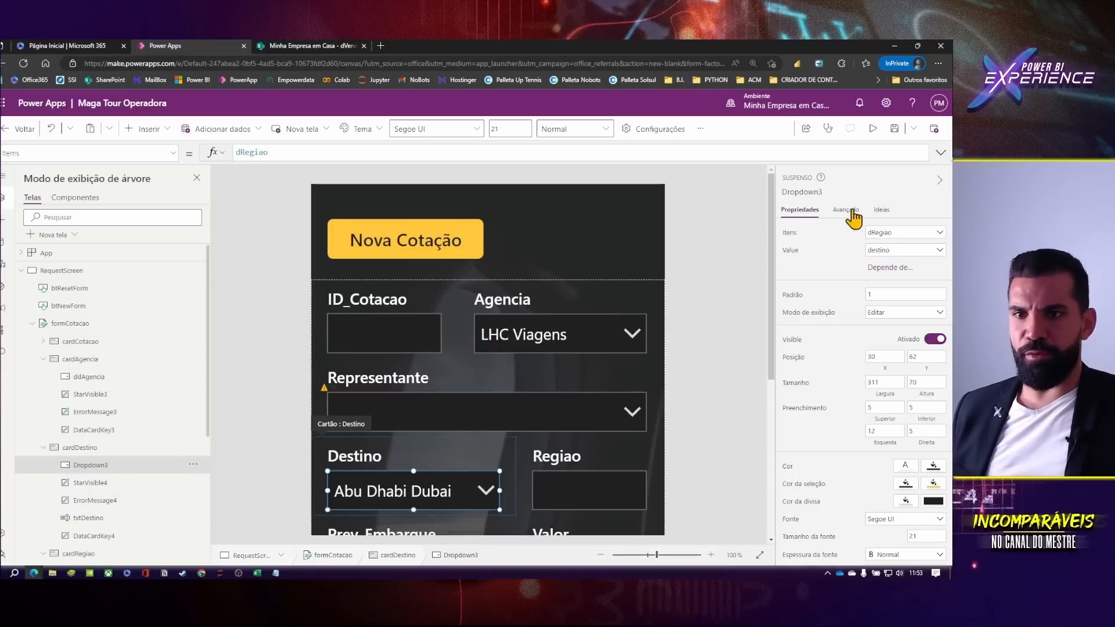
pyautogui.click(798, 192)
pyautogui.write('ddDestino')
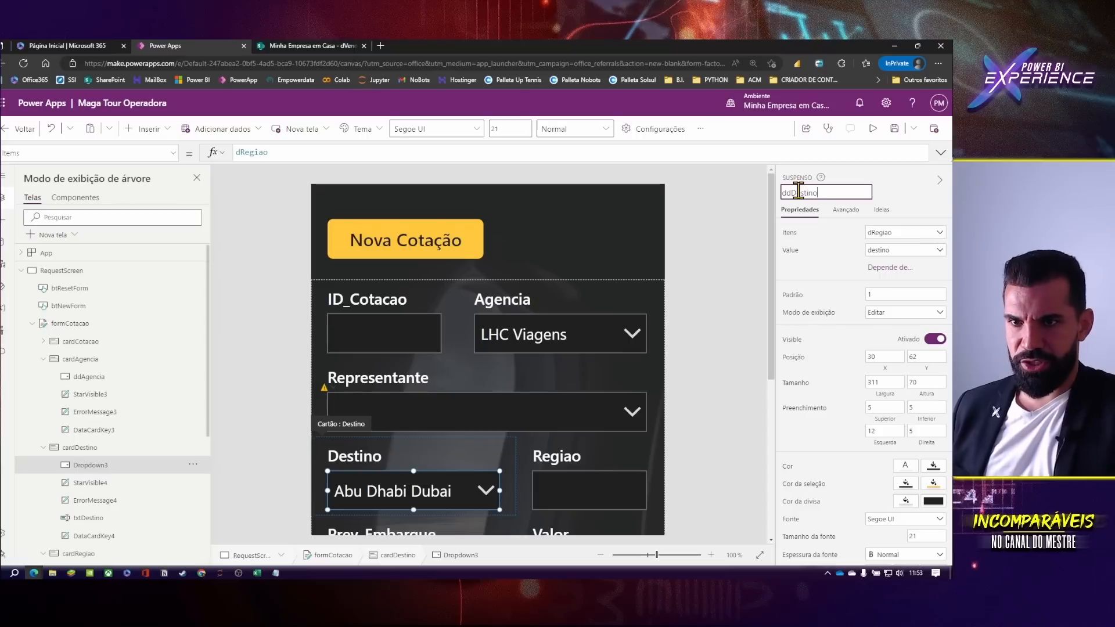
pyautogui.press('Return')
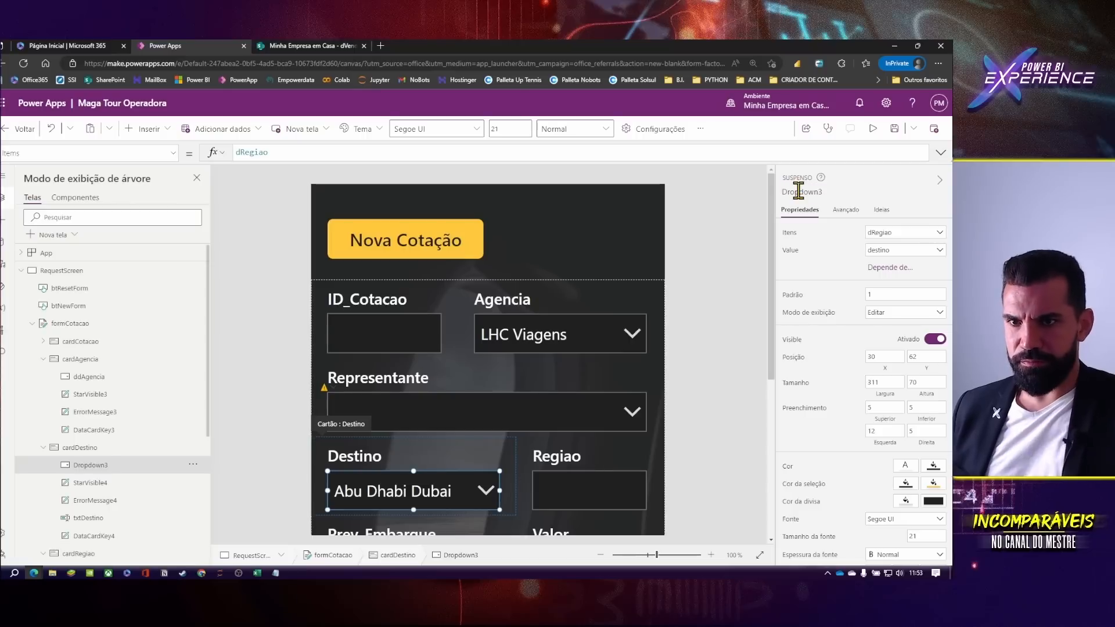
# - Delete the txtDestino text input and copy the name of the ddDestino dropdown
pyautogui.click(95, 519)
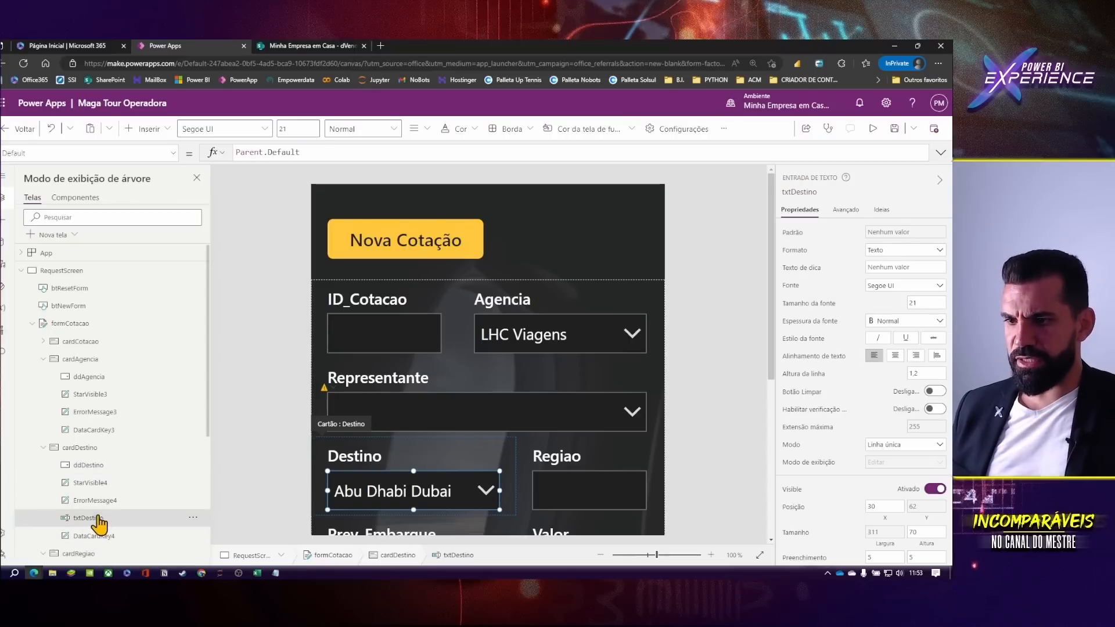
pyautogui.press('Delete')
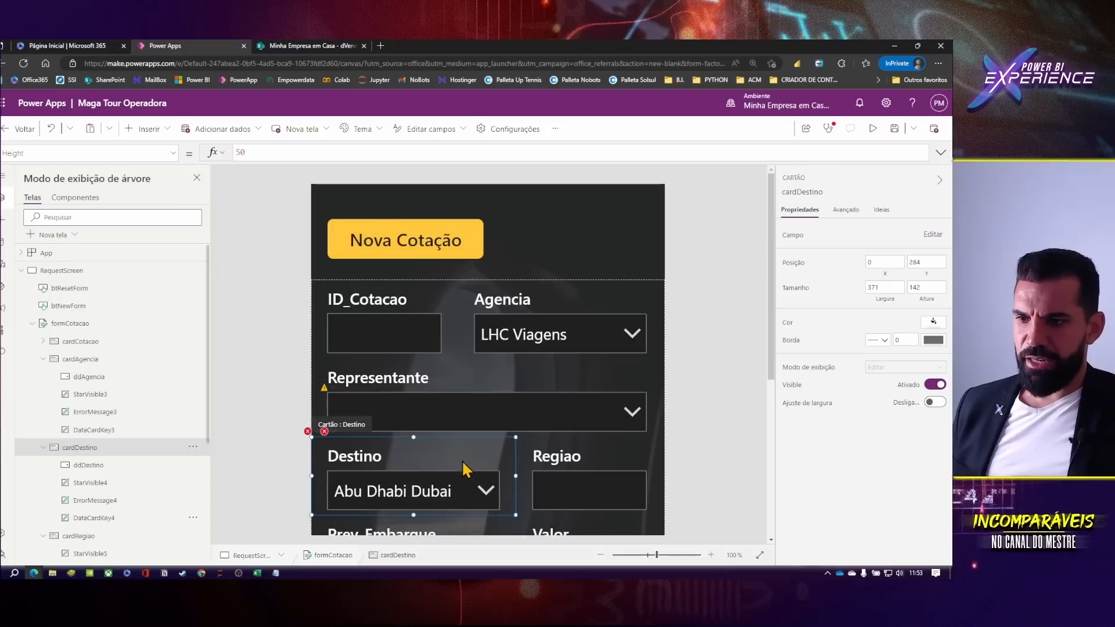
pyautogui.click(458, 490)
pyautogui.click(801, 192)
pyautogui.hotkey('ctrl', 'c')
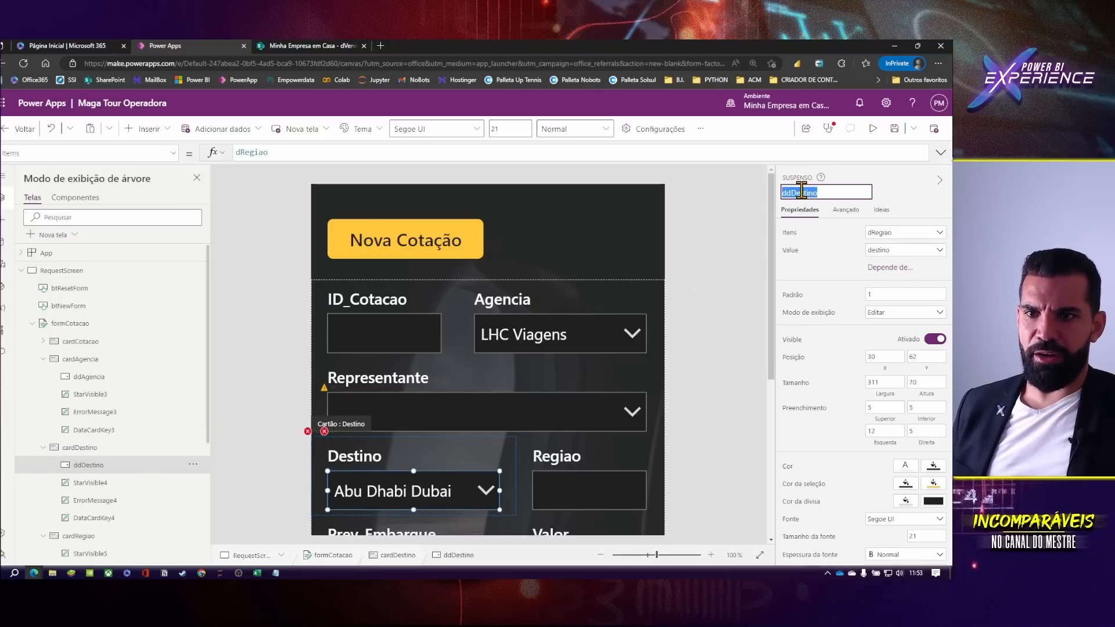
# - Fix the Y formula of the Destino card's error message to ddDestino.Y + ddDestino.Height
pyautogui.click(332, 442)
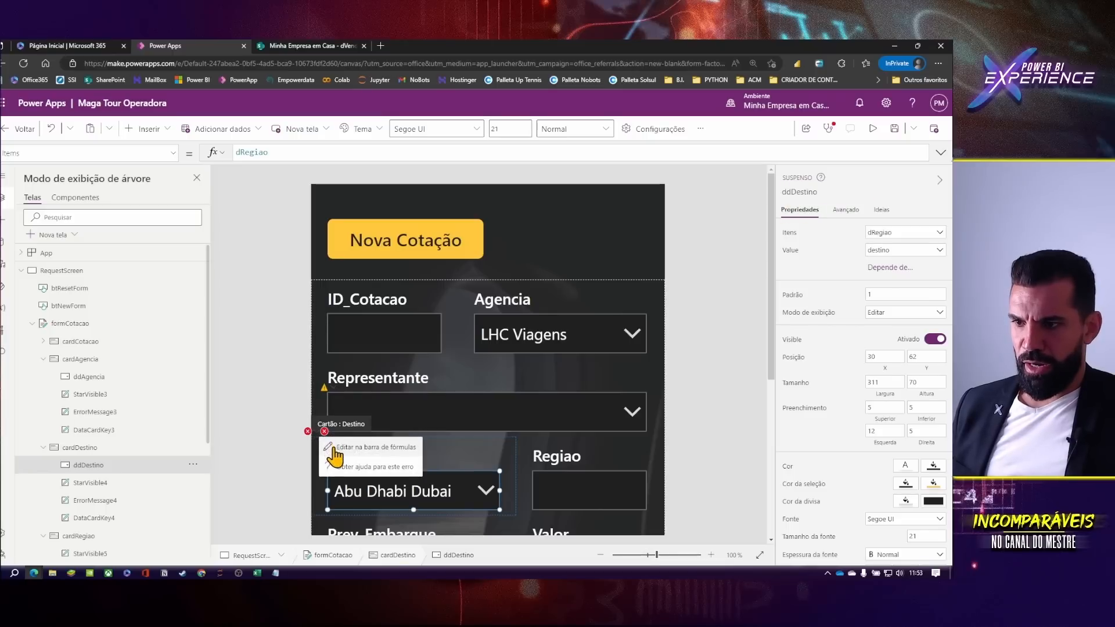
pyautogui.doubleClick(260, 152)
pyautogui.write('ddDestino')
pyautogui.press('End')
pyautogui.hotkey('ctrl', 'shift', 'Left')
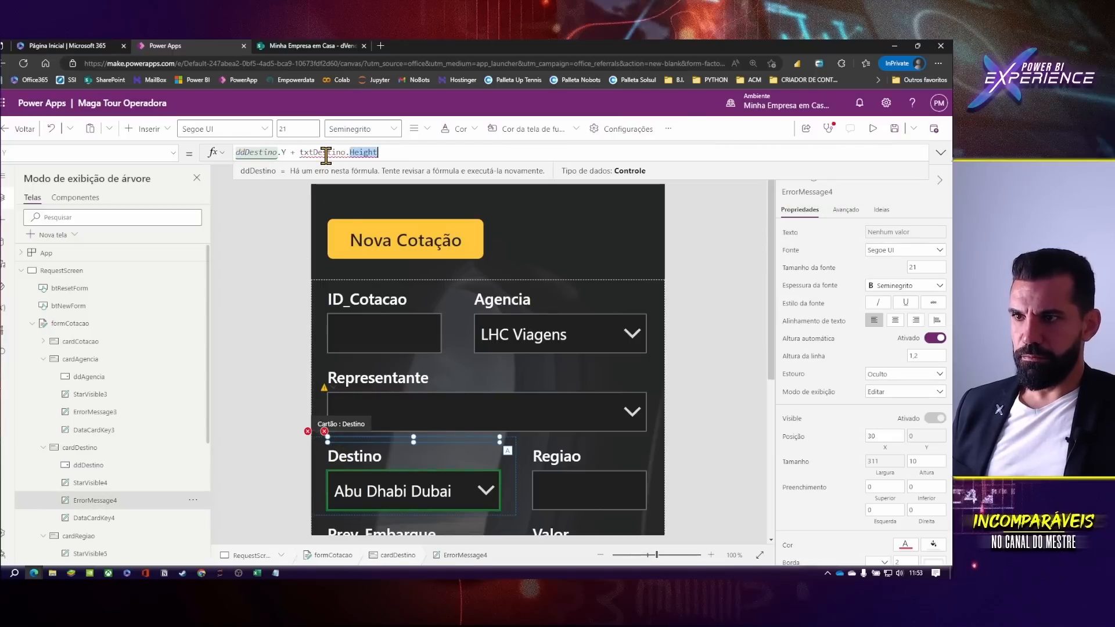
pyautogui.press('End')
pyautogui.hotkey('ctrl', 'shift', 'Left')
pyautogui.hotkey('ctrl', 'shift', 'Left')
pyautogui.click(324, 153)
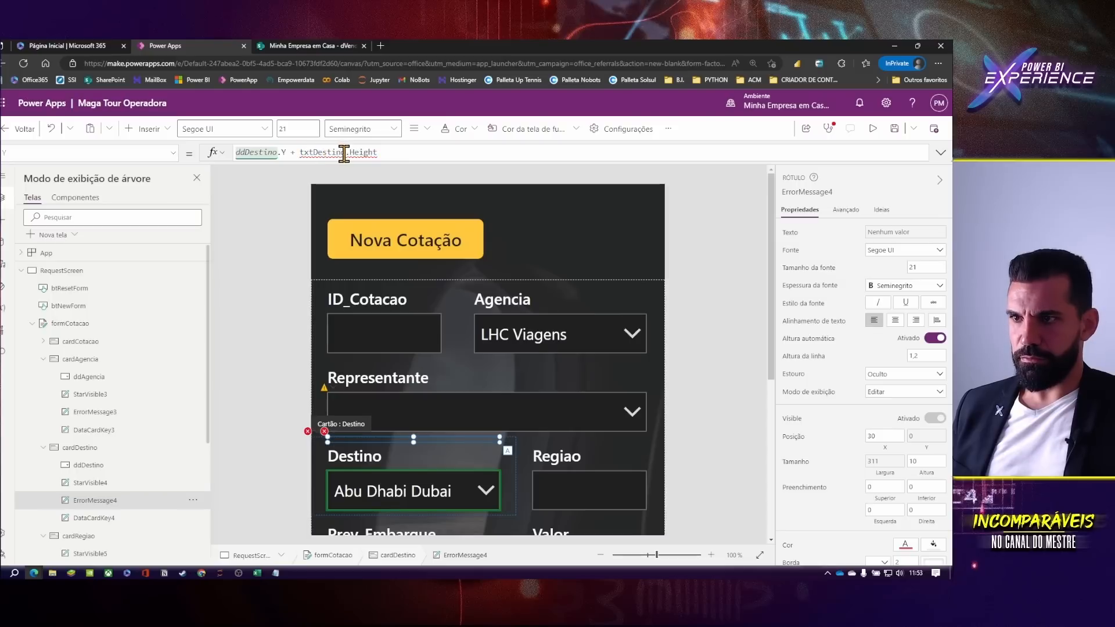
pyautogui.doubleClick(345, 152)
pyautogui.write('ddDestino')
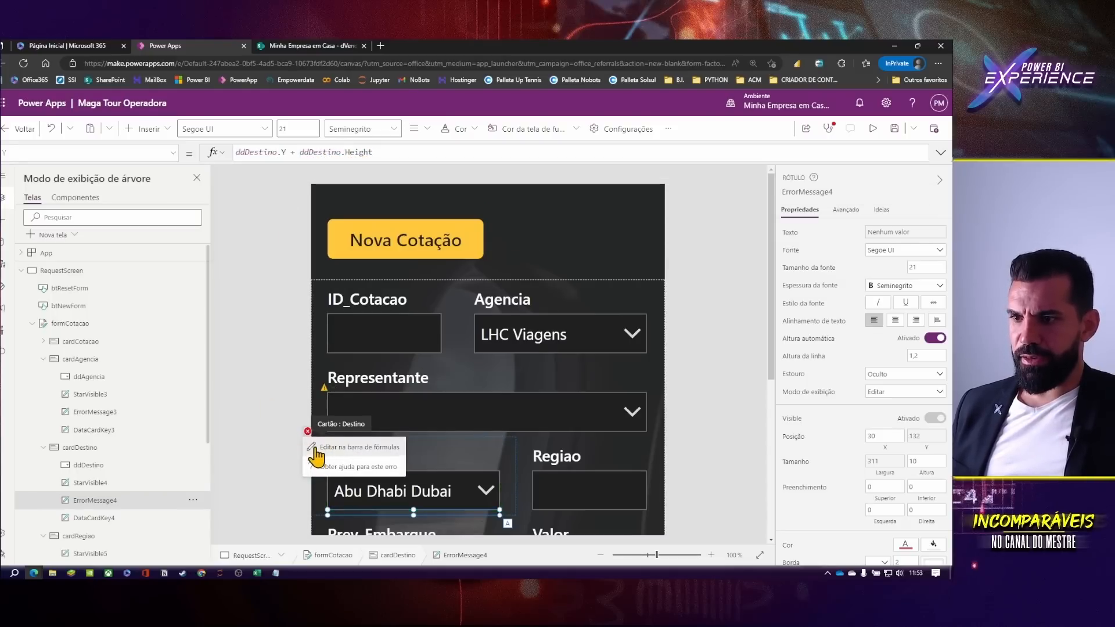
# - Set the Destino card's Update formula to ddDestino.SelectedText.destino
pyautogui.click(313, 456)
pyautogui.moveTo(307, 152); pyautogui.dragTo(224, 155)
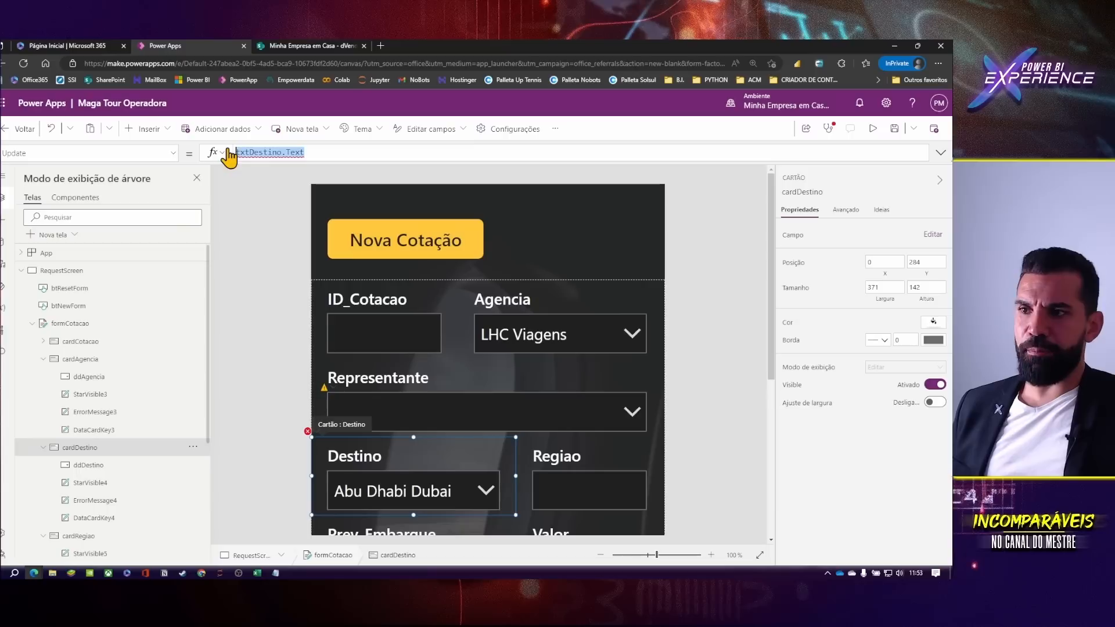
pyautogui.hotkey('ctrl', 'v')
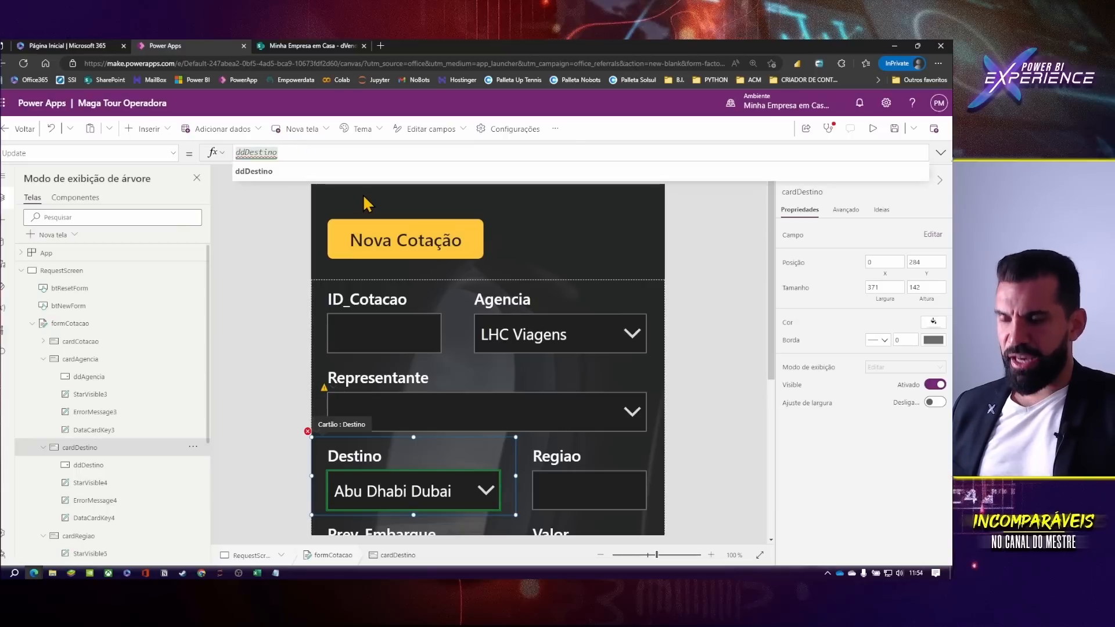
pyautogui.write('.Sel')
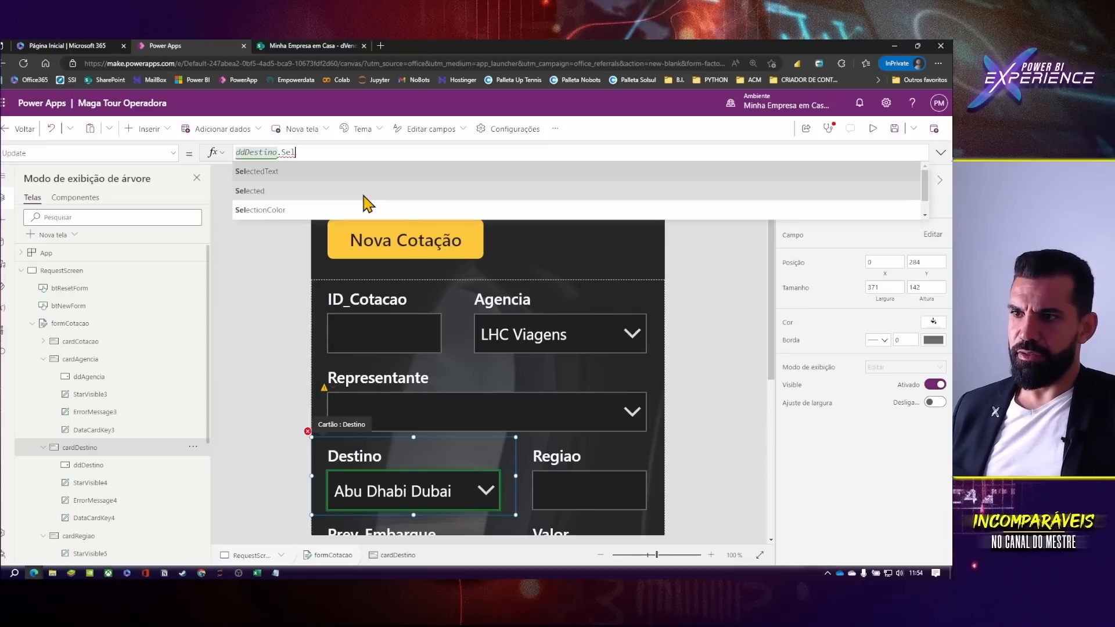
pyautogui.press('Tab')
pyautogui.write('.')
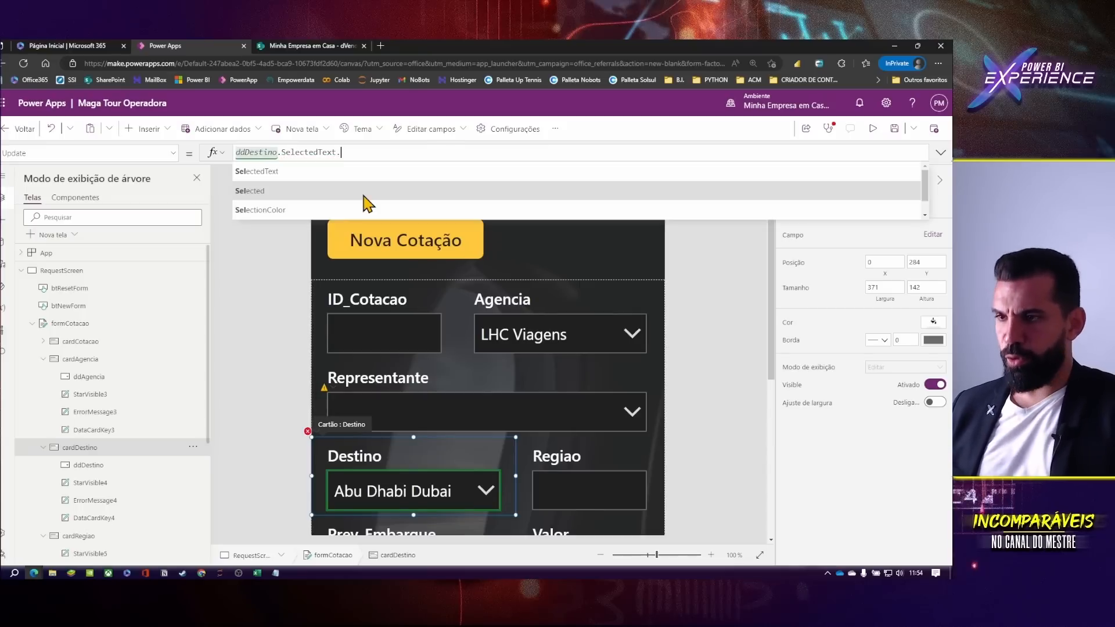
pyautogui.write('de')
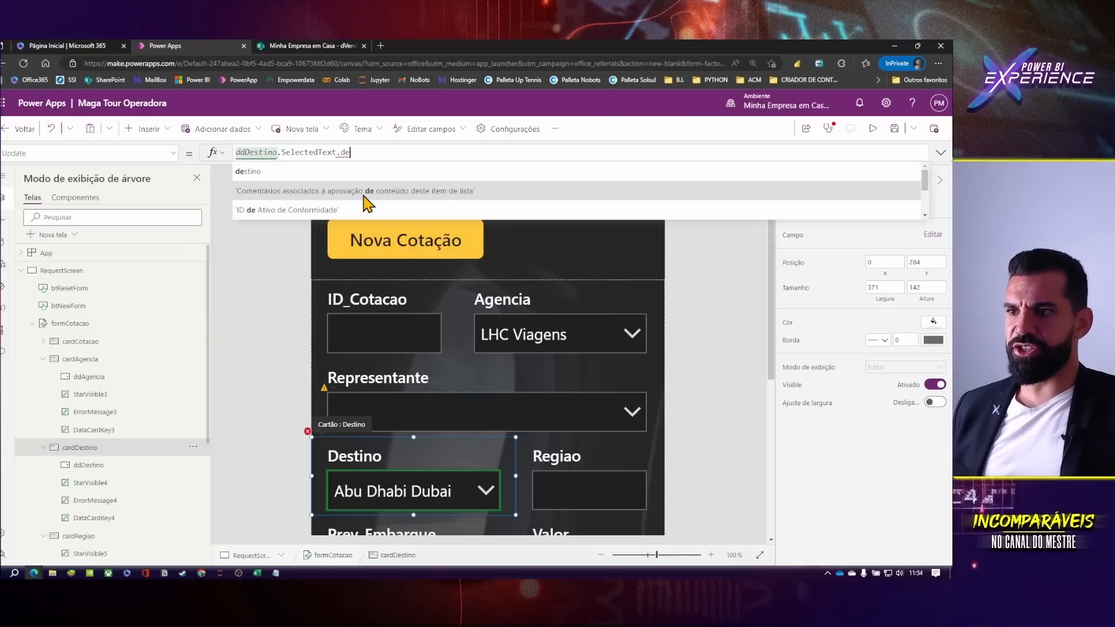
pyautogui.press('Tab')
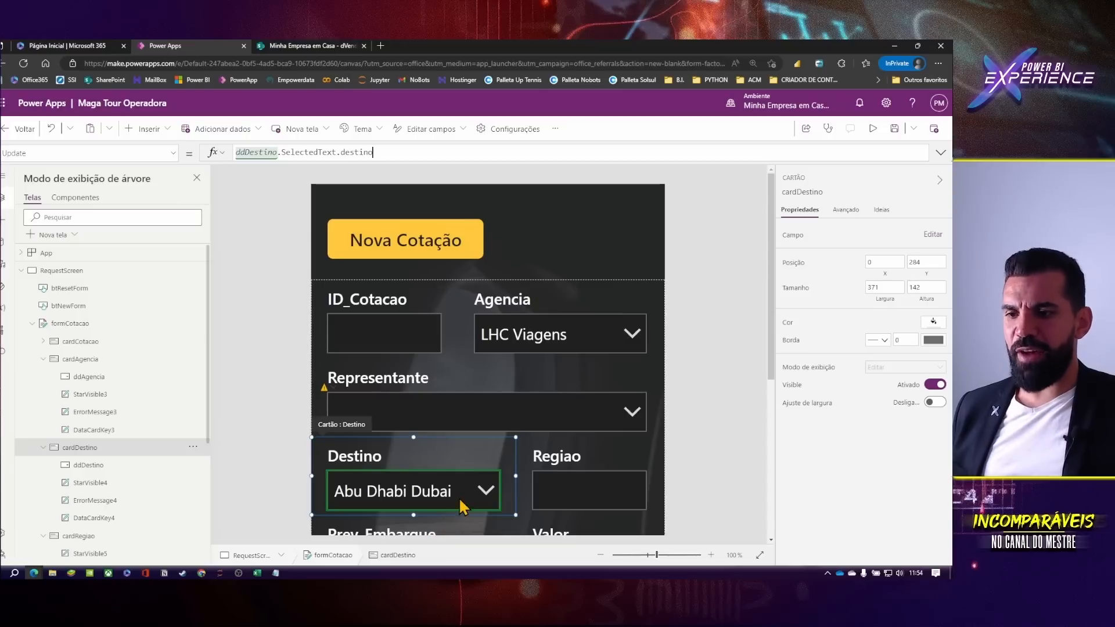
pyautogui.click(426, 150)
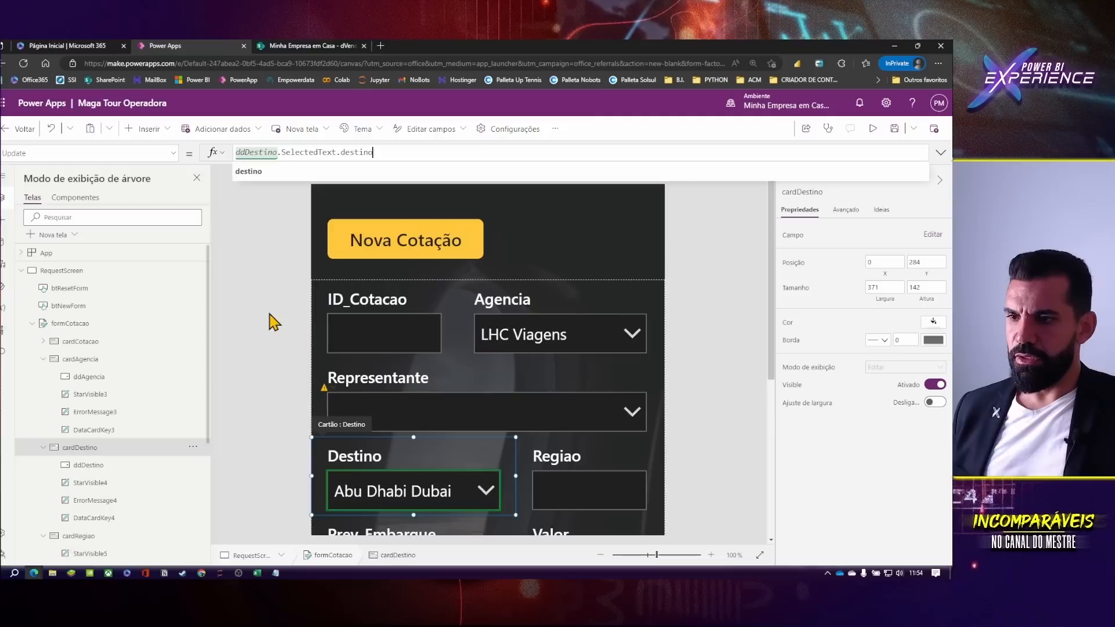
pyautogui.click(298, 295)
pyautogui.click(419, 502)
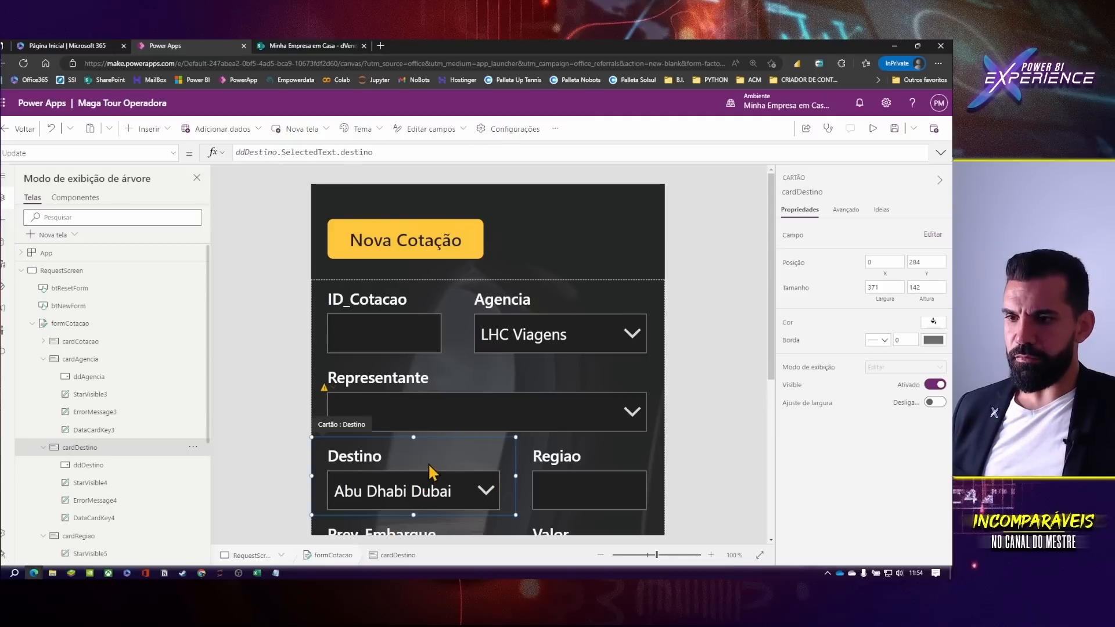
pyautogui.click(382, 153)
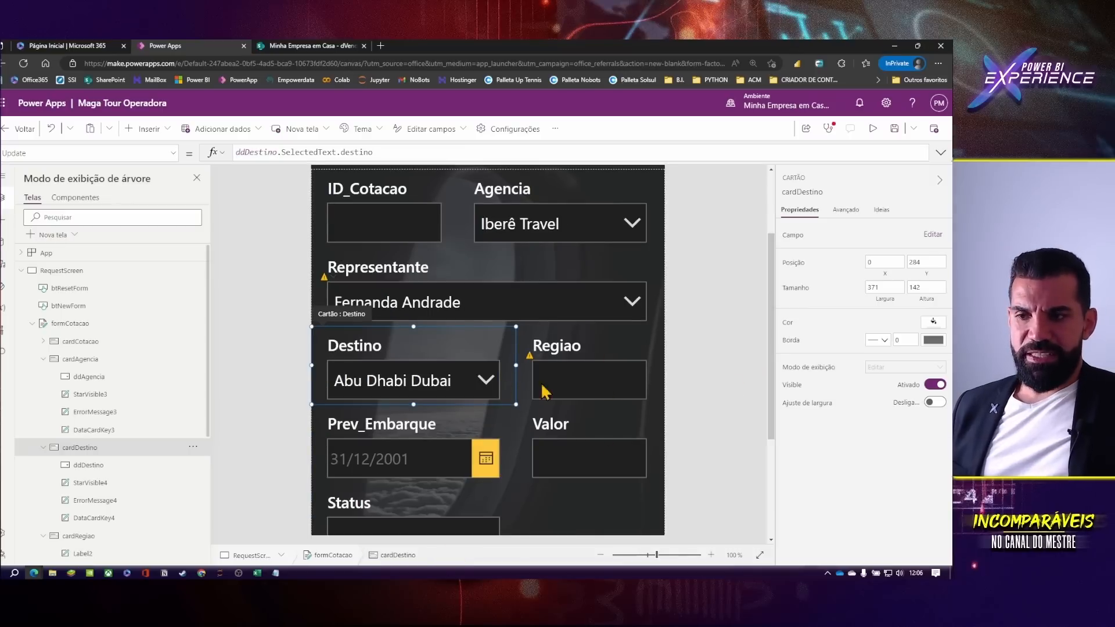
# - Delete the region label and the DataCardValue5 text input from the Regiao card
pyautogui.click(602, 385)
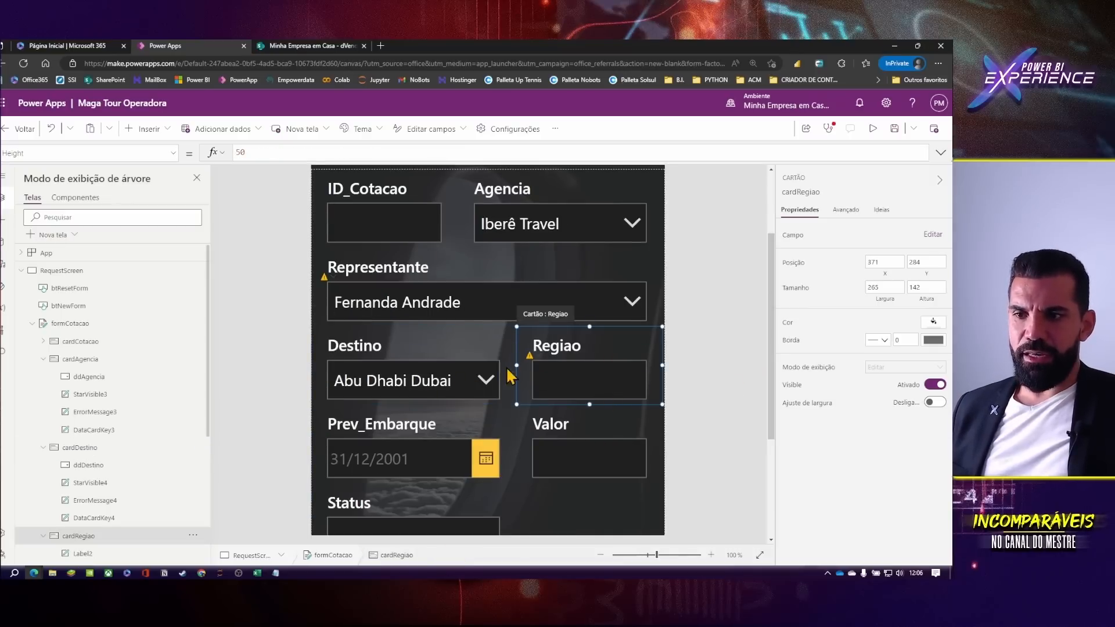
pyautogui.click(563, 381)
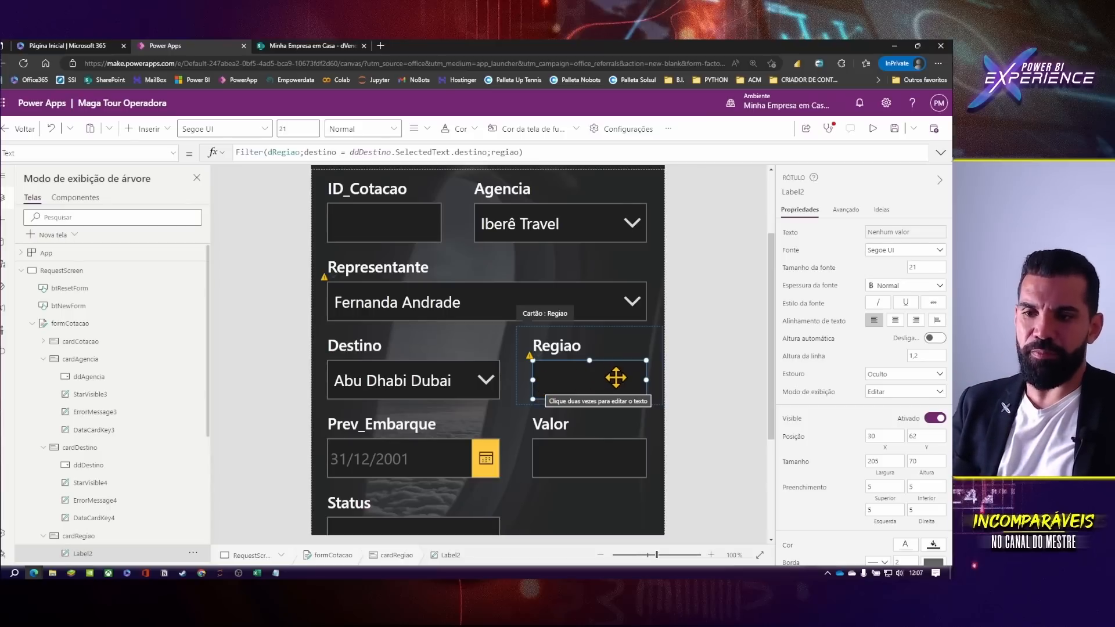
pyautogui.press('Delete')
pyautogui.click(591, 383)
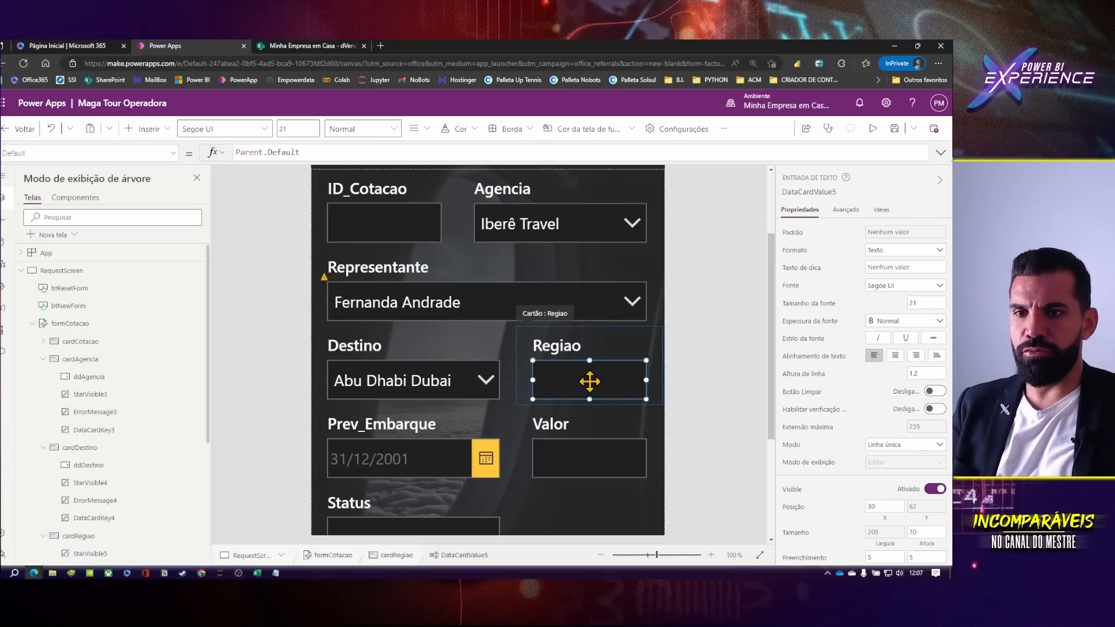
pyautogui.press('Delete')
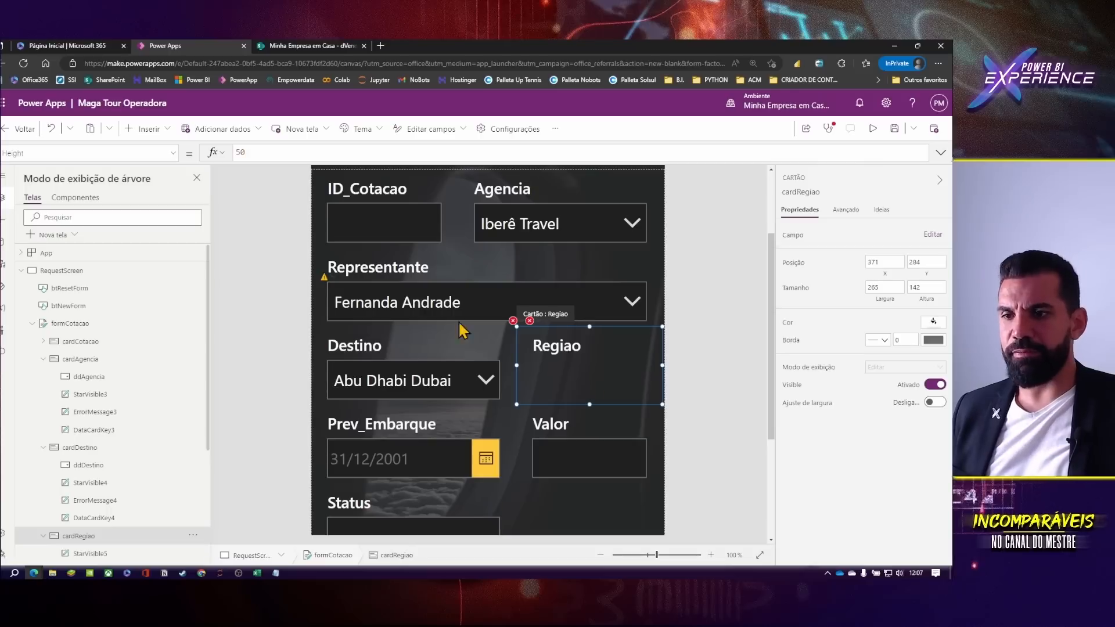
# - Insert a dropdown into the Regiao card and place it under the title at X 30, Y 57, 205 wide
pyautogui.click(153, 130)
pyautogui.write('s')
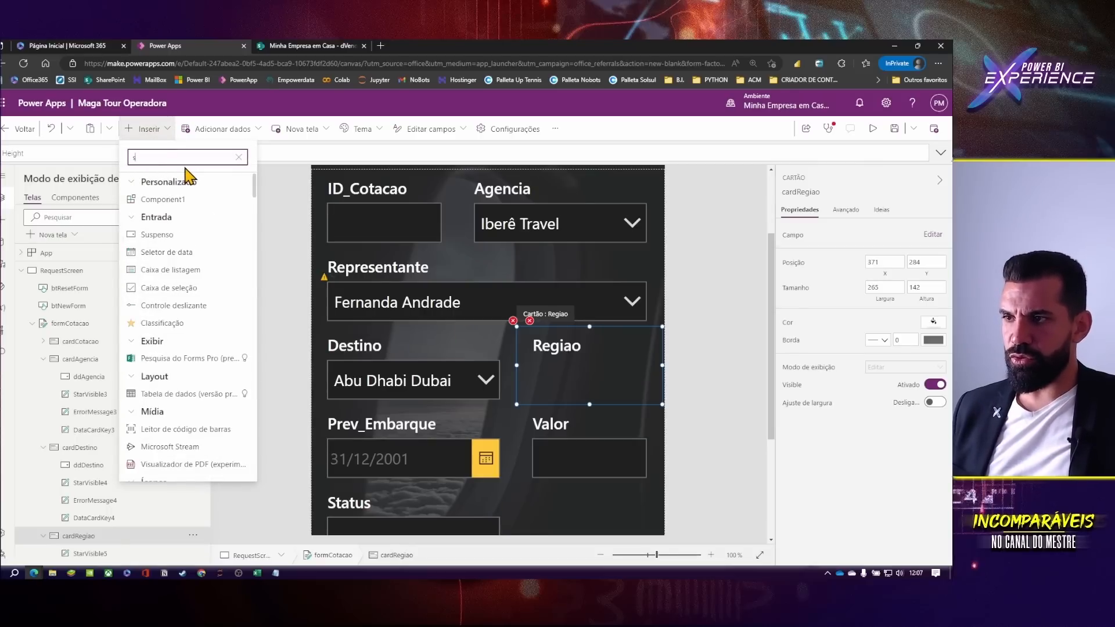
pyautogui.write('u')
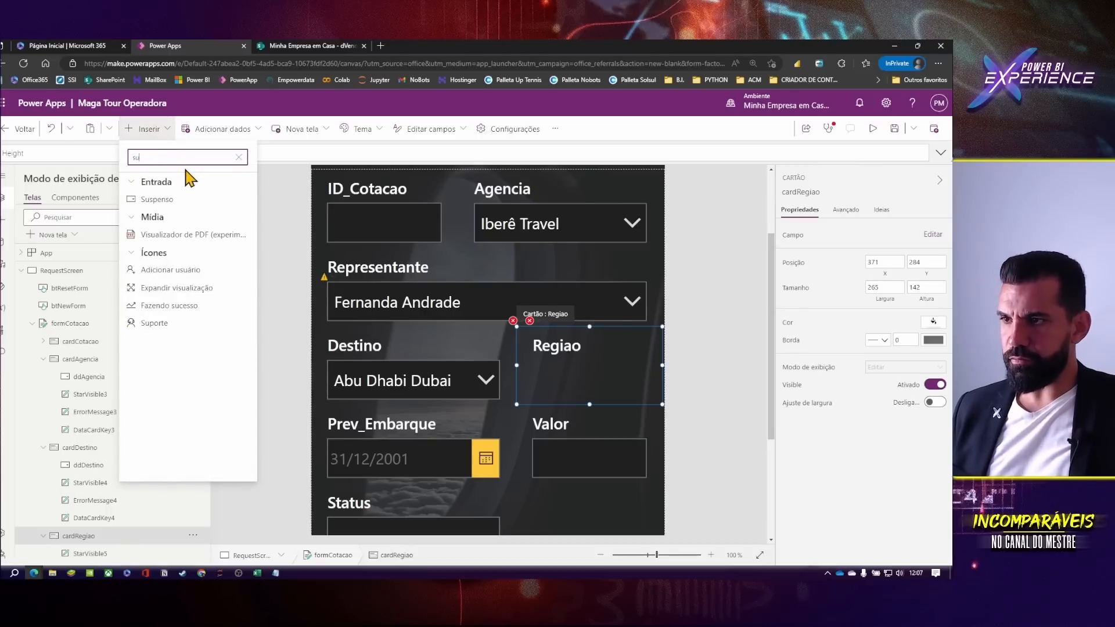
pyautogui.click(177, 207)
pyautogui.moveTo(567, 366); pyautogui.dragTo(533, 368)
pyautogui.moveTo(662, 369); pyautogui.dragTo(615, 381)
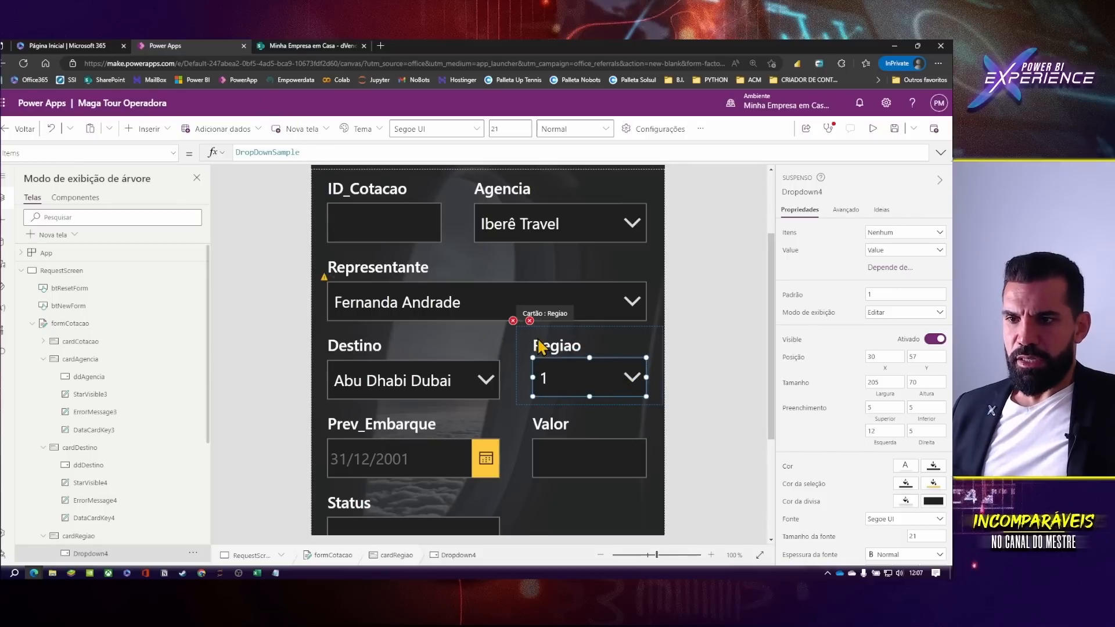
# - Rename the new Regiao dropdown as ddRegiao and copy its name
pyautogui.click(795, 198)
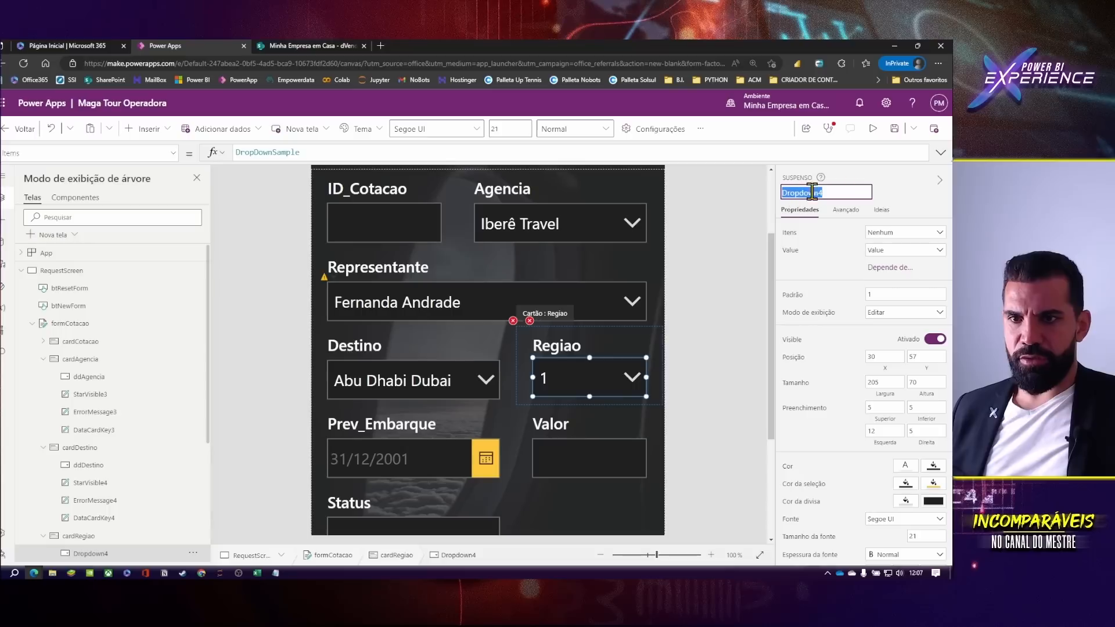
pyautogui.write('ddR')
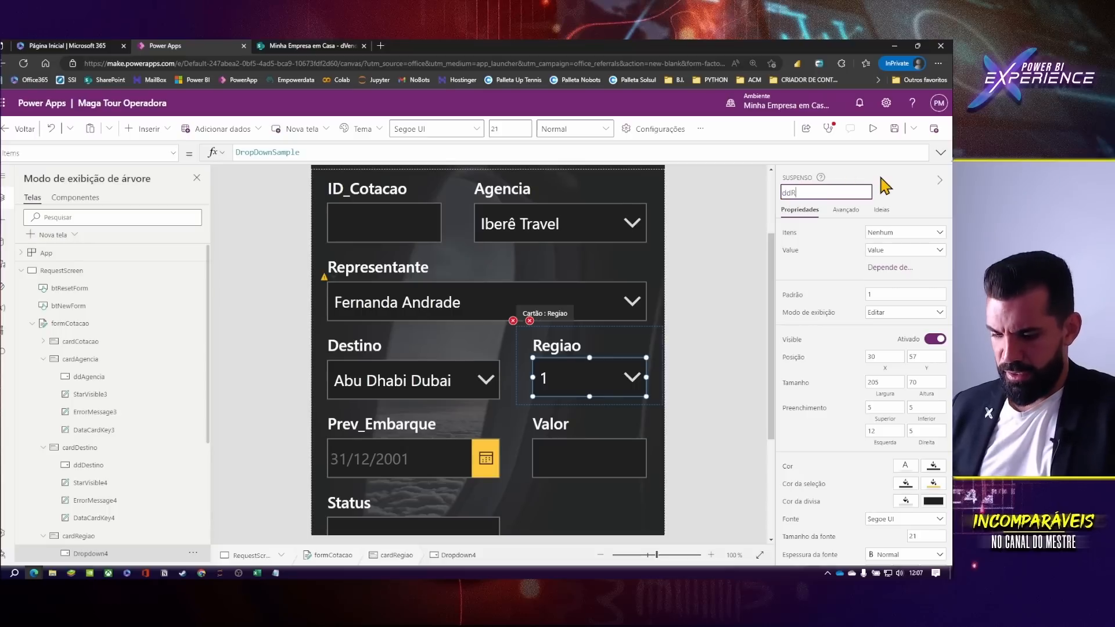
pyautogui.write('egi')
pyautogui.press('Escape')
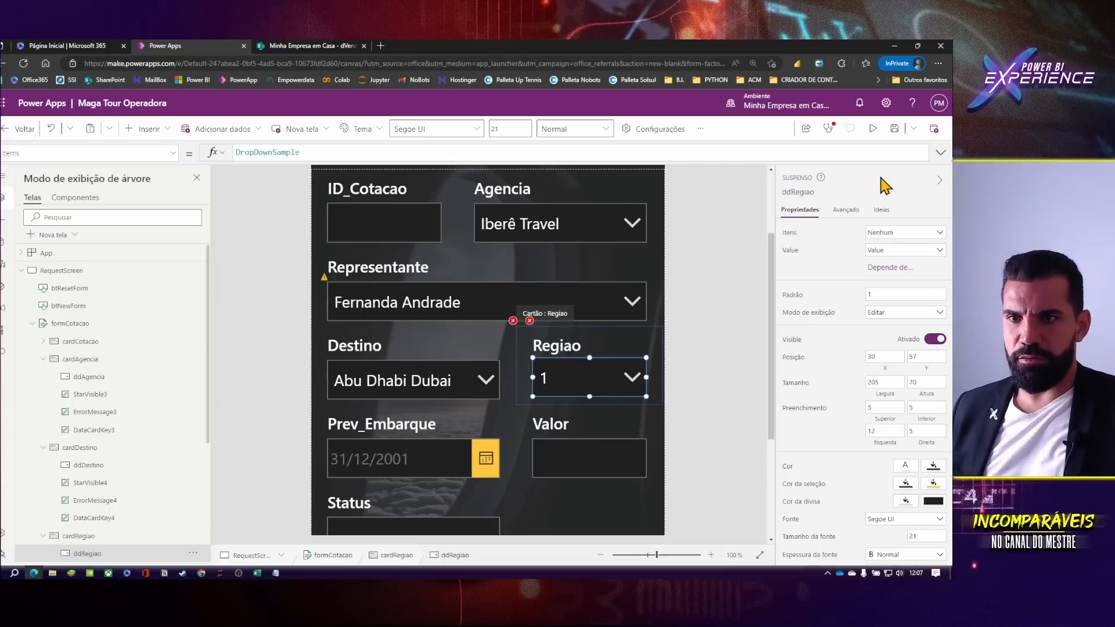
pyautogui.click(801, 195)
pyautogui.hotkey('ctrl', 'c')
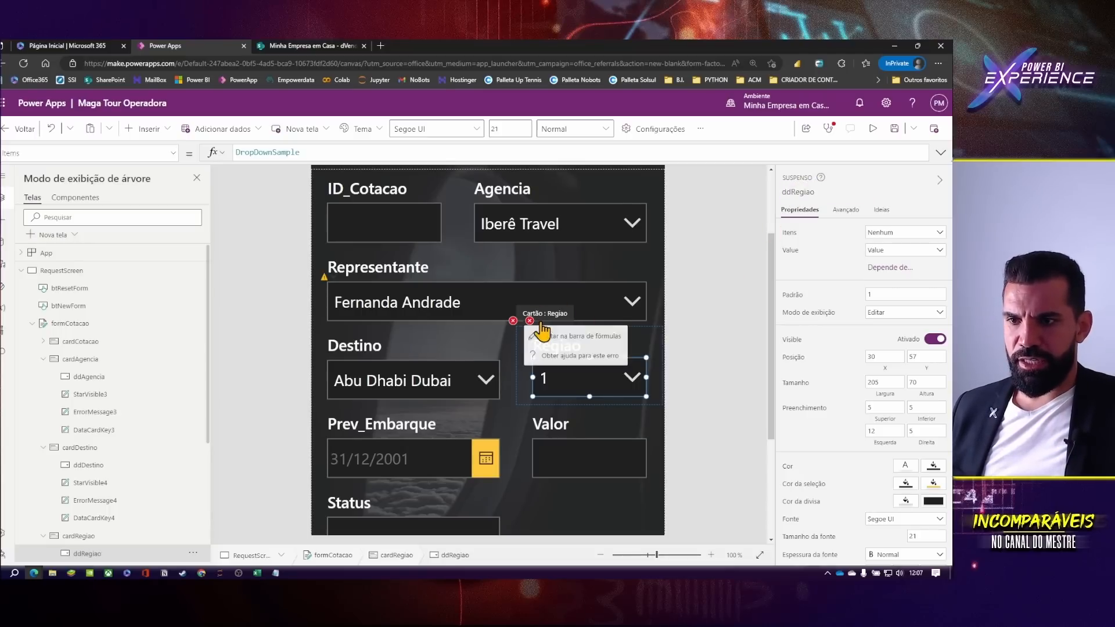
# - Fix the Y formula of the Regiao card's error message to ddRegiao.Y + ddRegiao.Height
pyautogui.click(539, 329)
pyautogui.doubleClick(260, 154)
pyautogui.hotkey('ctrl', 'v')
pyautogui.doubleClick(331, 152)
pyautogui.hotkey('ctrl', 'v')
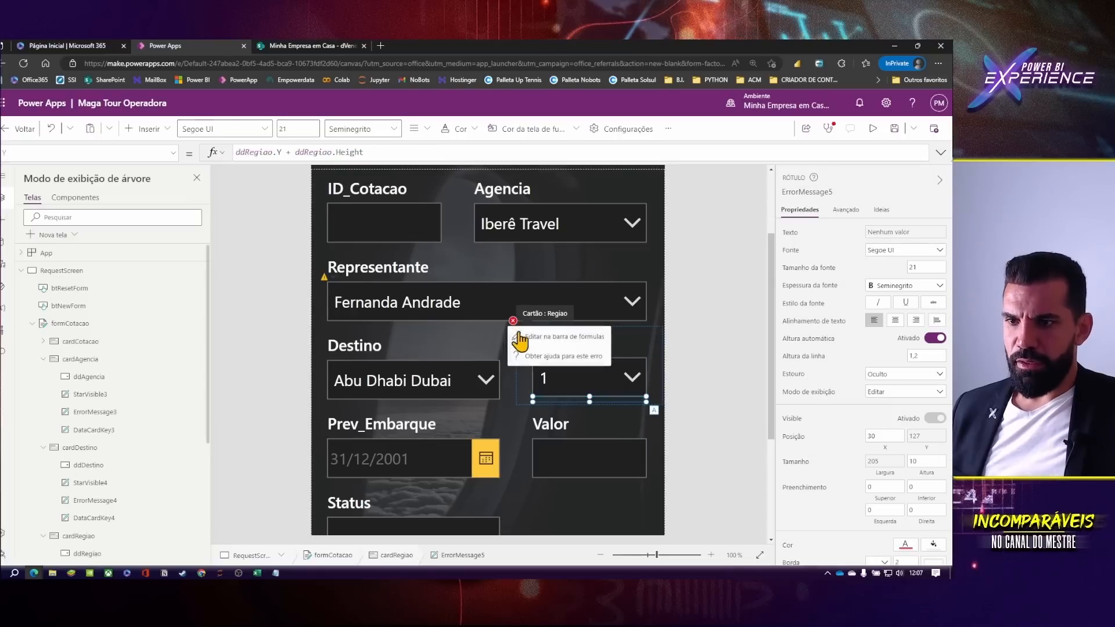
# - Set the Regiao card's Update formula to ddRegiao.SelectedText.Value
pyautogui.click(520, 330)
pyautogui.doubleClick(254, 154)
pyautogui.hotkey('ctrl', 'v')
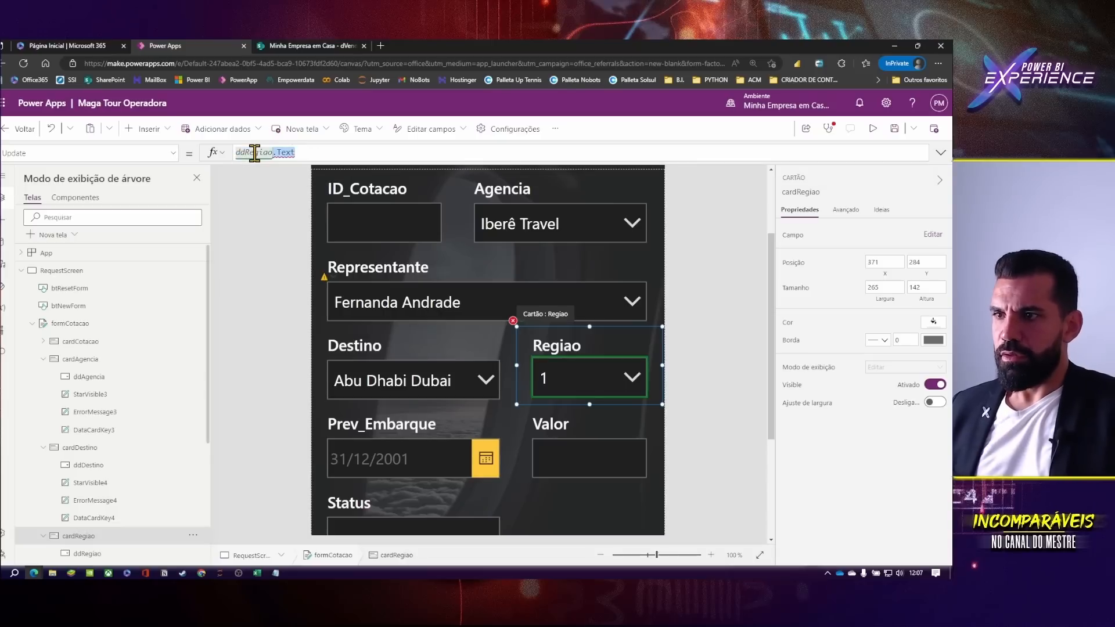
pyautogui.write('.S')
pyautogui.press('Tab')
pyautogui.write('.Value')
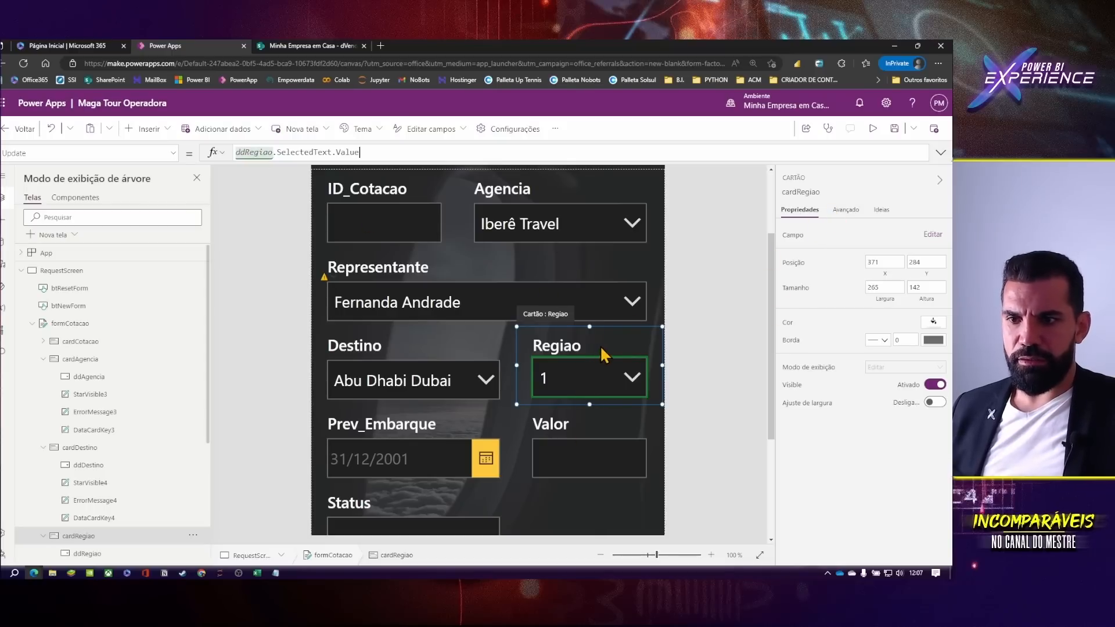
# - Check the Representante dropdown's Filter formula, and set ddRegiao's items to dRegiao with regiao as its value
pyautogui.click(587, 378)
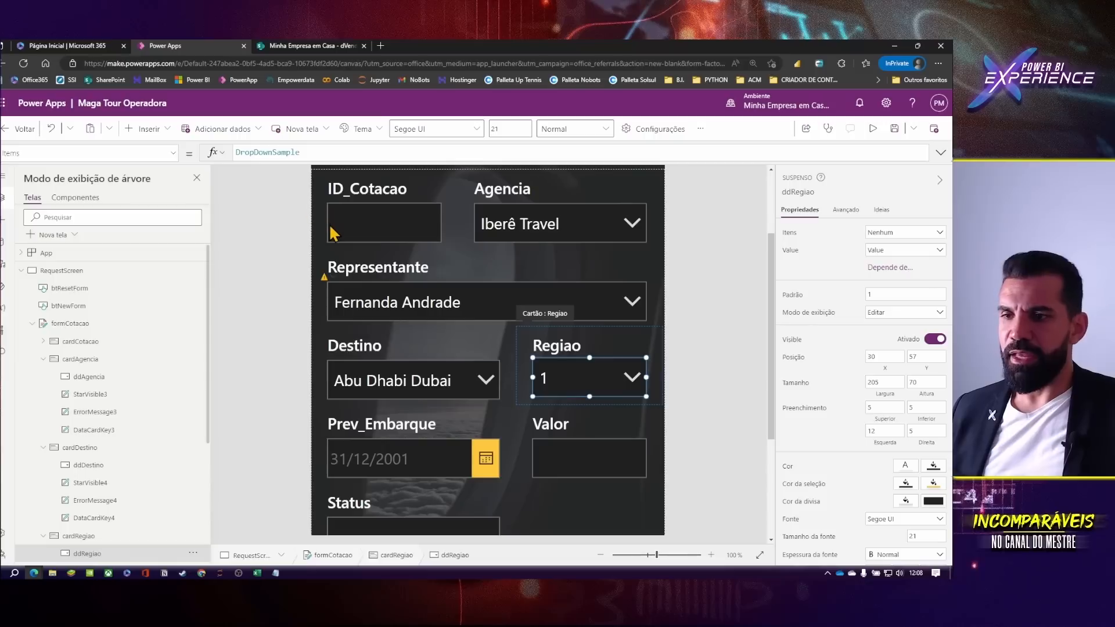
pyautogui.click(438, 301)
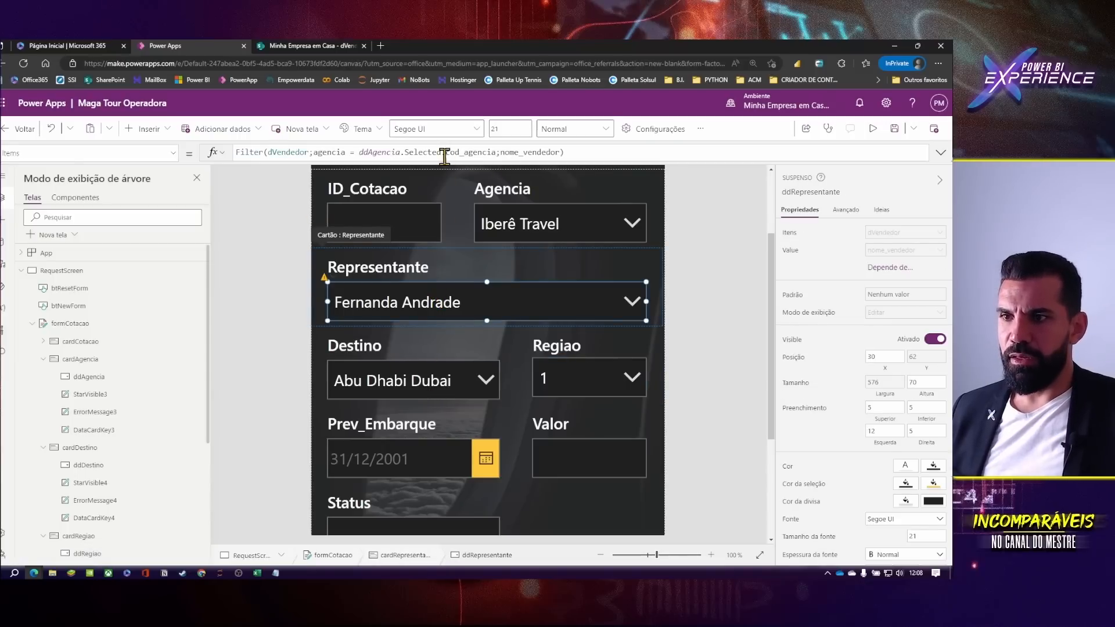
pyautogui.click(578, 381)
pyautogui.click(579, 382)
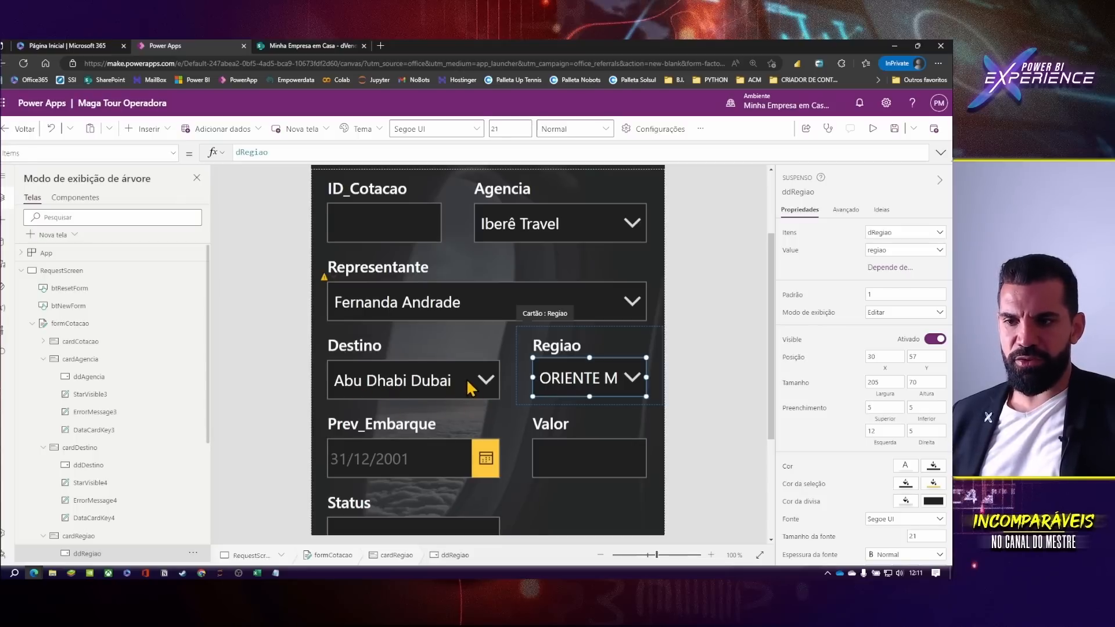
# - Test the unlinked dropdowns by choosing América do Sul as Destino and AM DO SUL as Regiao
pyautogui.keyDown('alt'); pyautogui.click(487, 380); pyautogui.keyUp('alt')
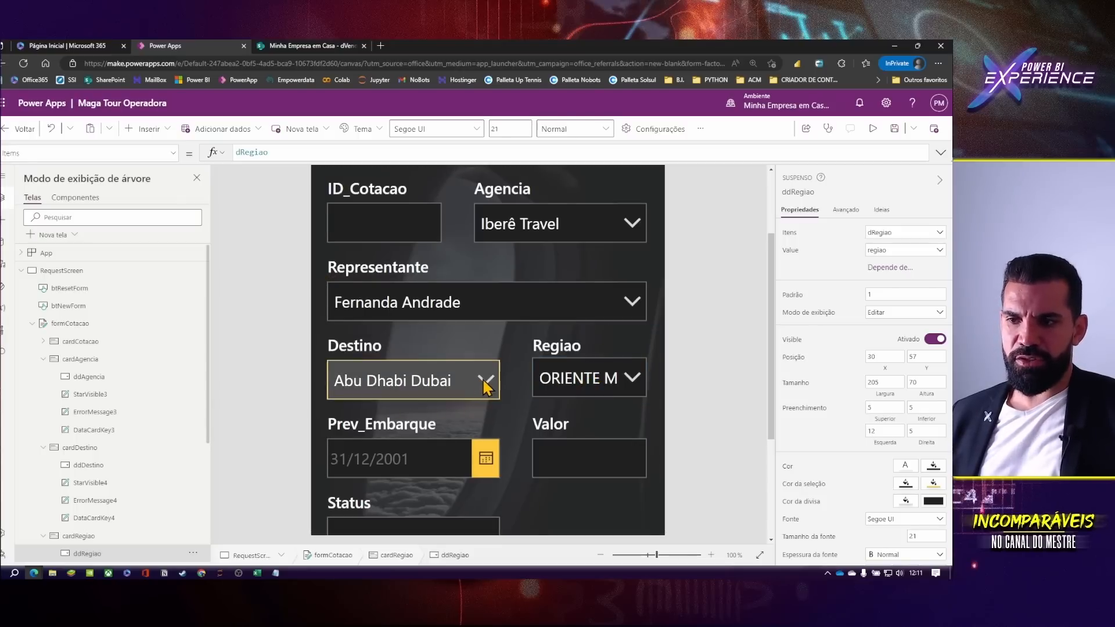
pyautogui.scroll(-3, 401, 273)
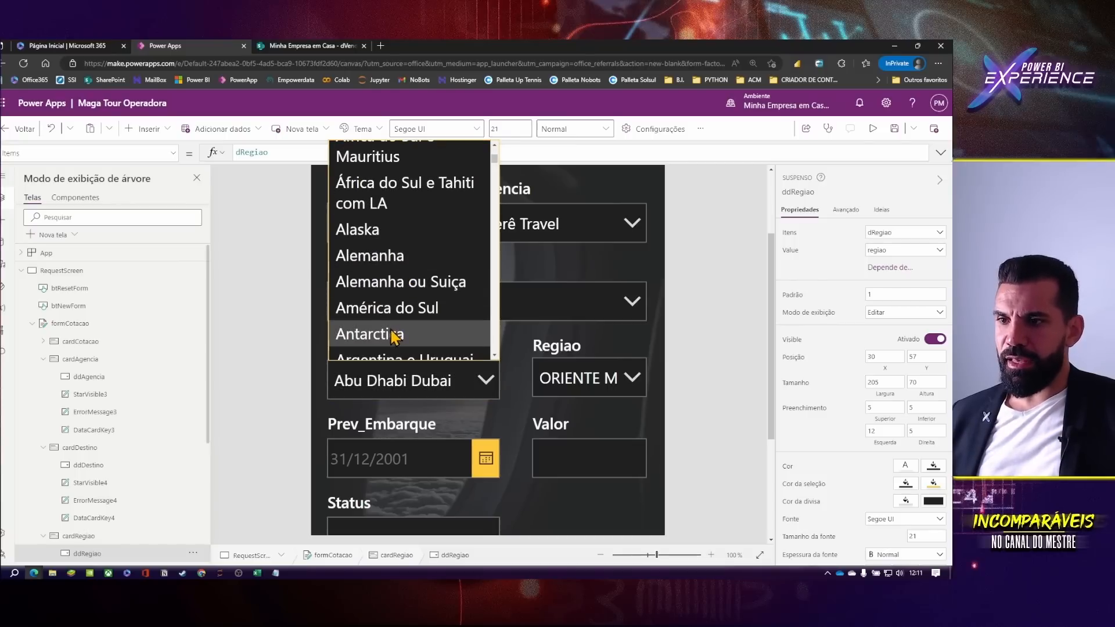
pyautogui.click(399, 316)
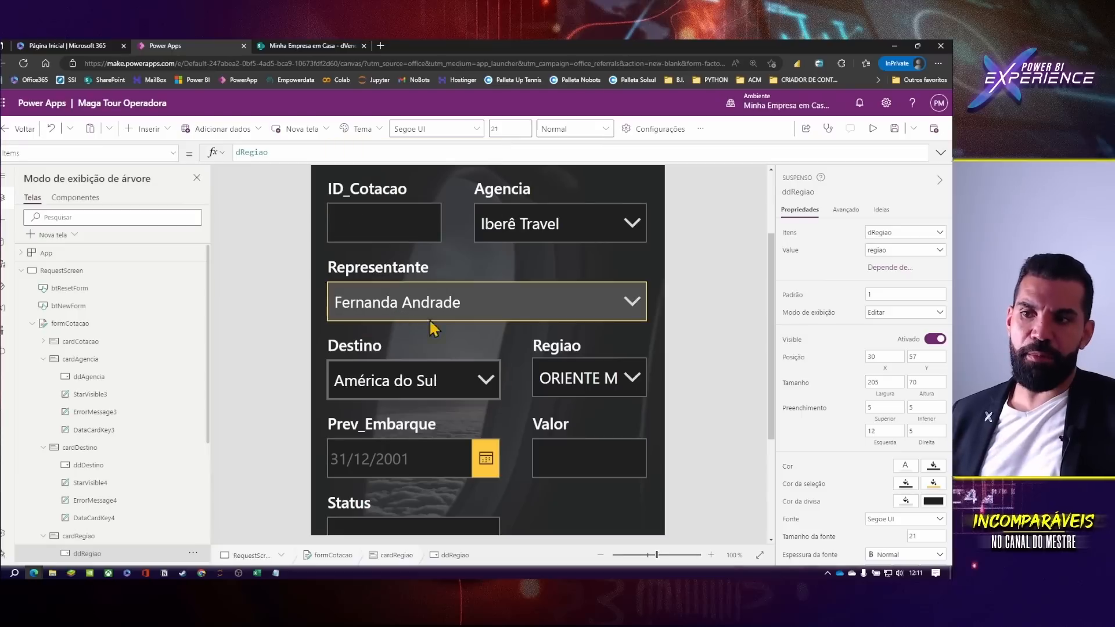
pyautogui.click(614, 379)
pyautogui.scroll(-5, 589, 253)
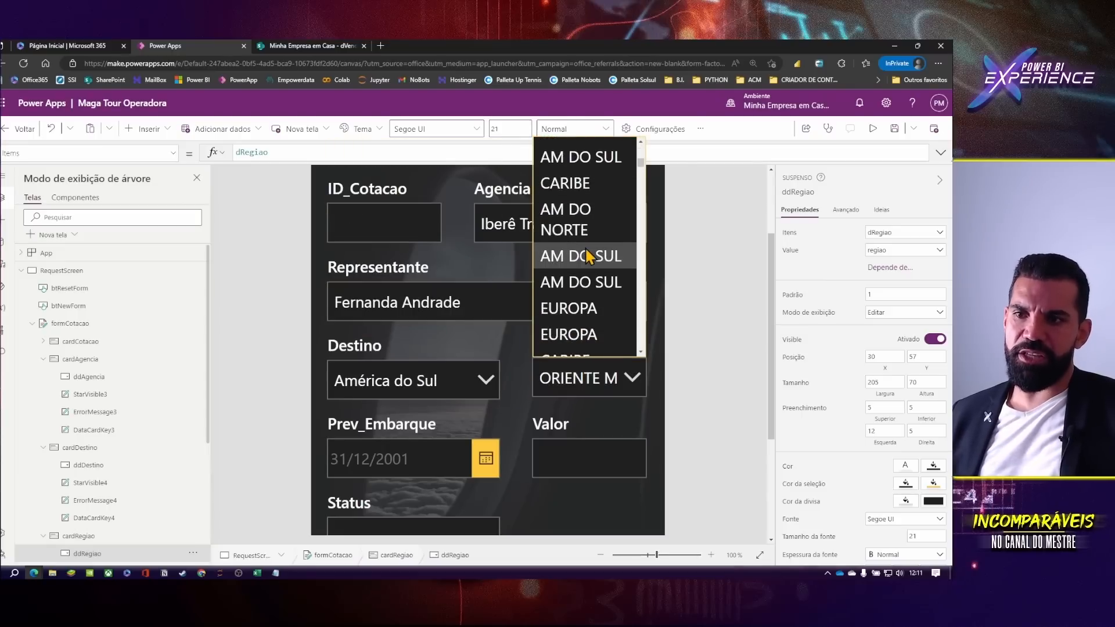
pyautogui.scroll(2, 592, 250)
pyautogui.click(590, 238)
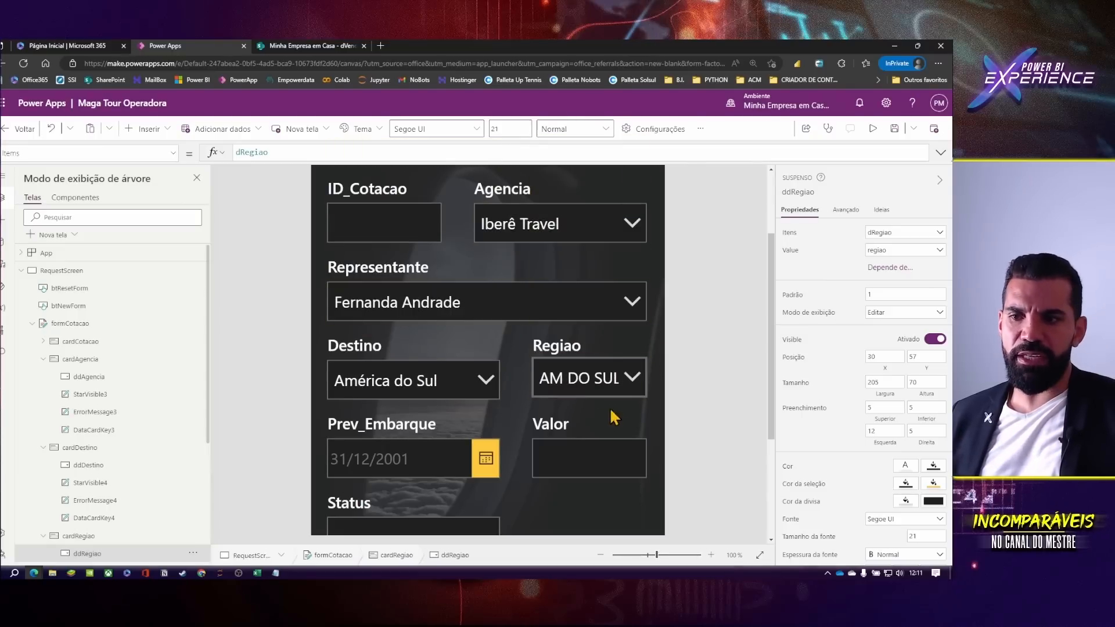
# - Choose Abu Dhabi Dubai as Destino to compare it with the selected Regiao
pyautogui.click(456, 385)
pyautogui.scroll(5, 405, 242)
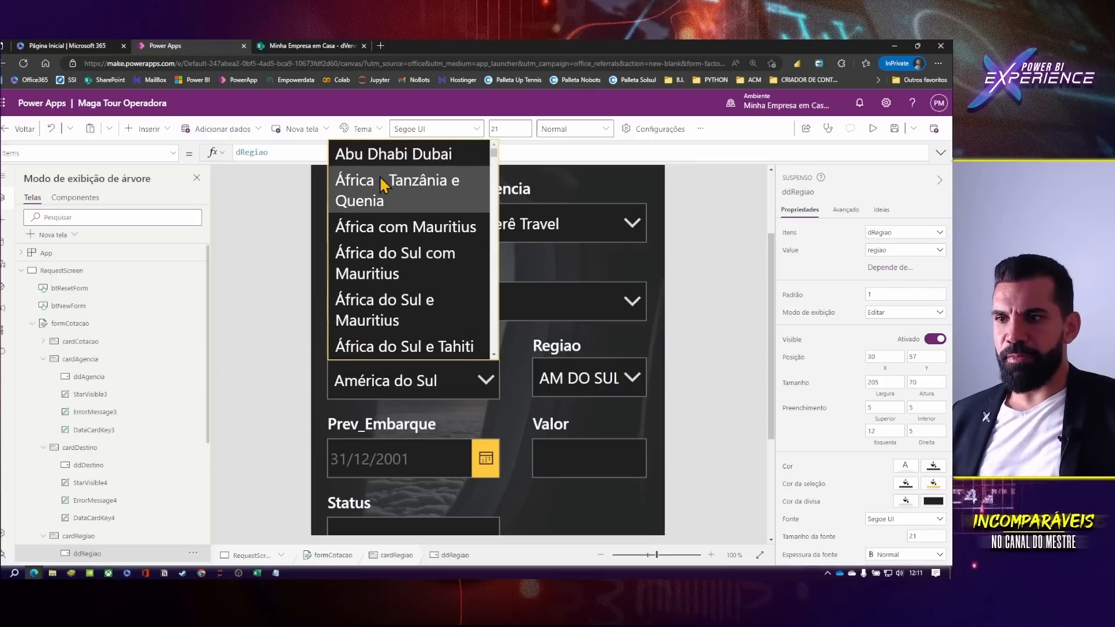
pyautogui.click(397, 154)
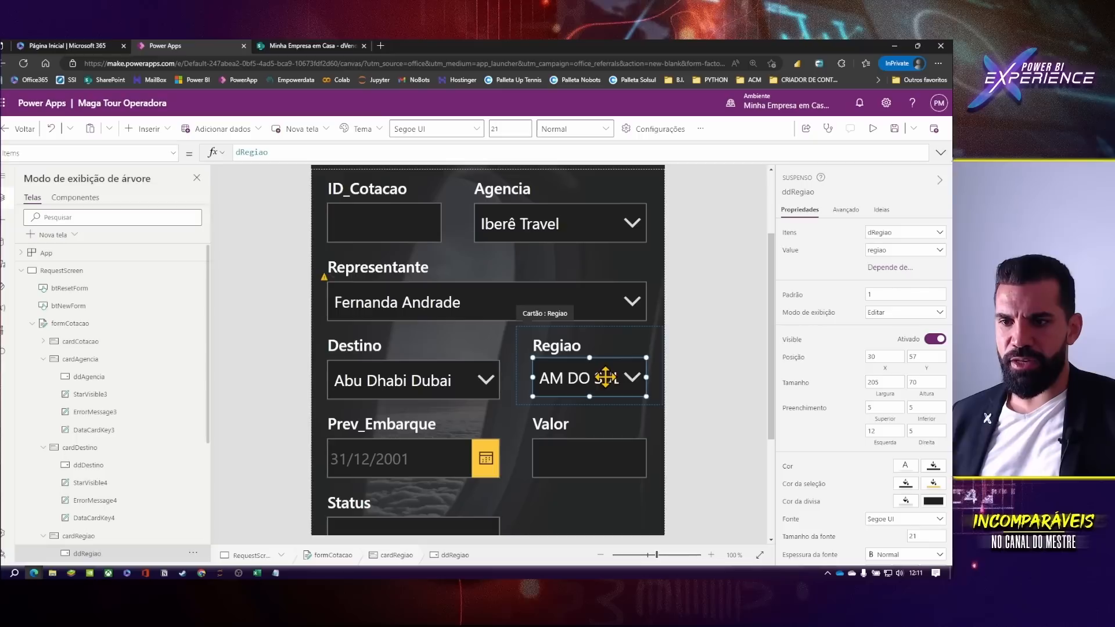
# - Wrap dRegiao in a Filter function in ddRegiao's Items formula and start the condition with the destino column
pyautogui.click(350, 151)
pyautogui.hotkey('ctrl', 'a')
pyautogui.press('Home')
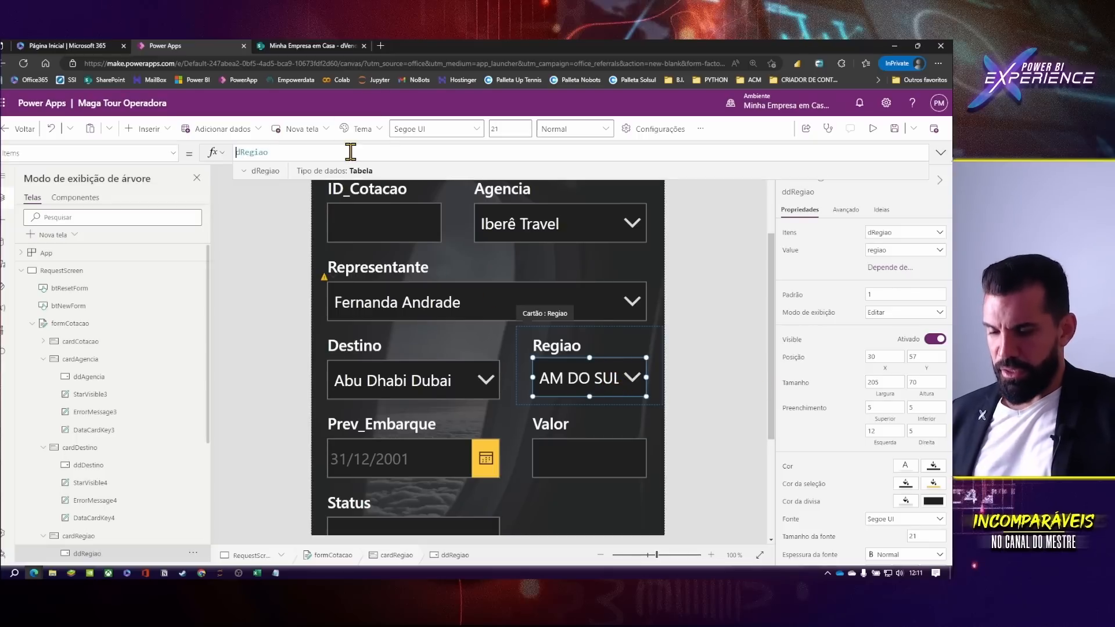
pyautogui.write('Filter(')
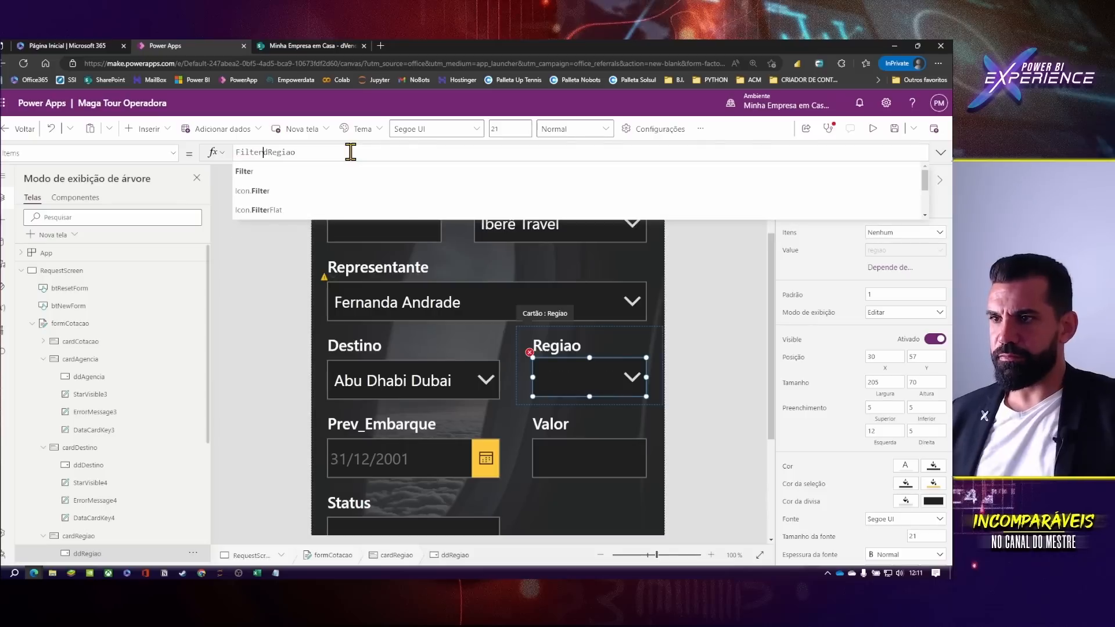
pyautogui.press('End')
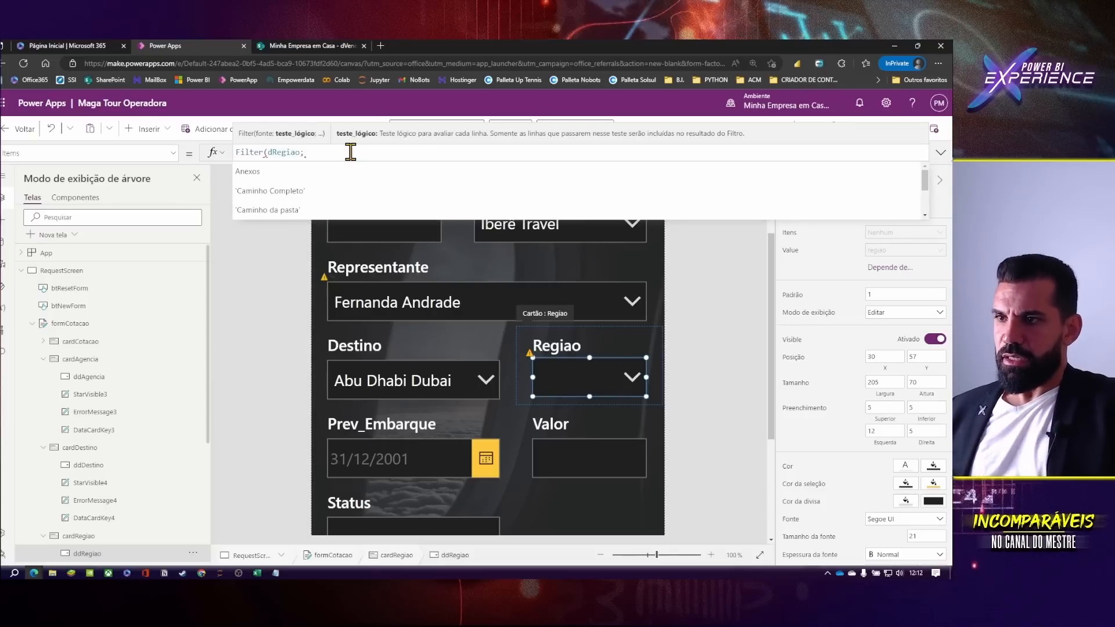
pyautogui.write('dest')
pyautogui.press('Tab')
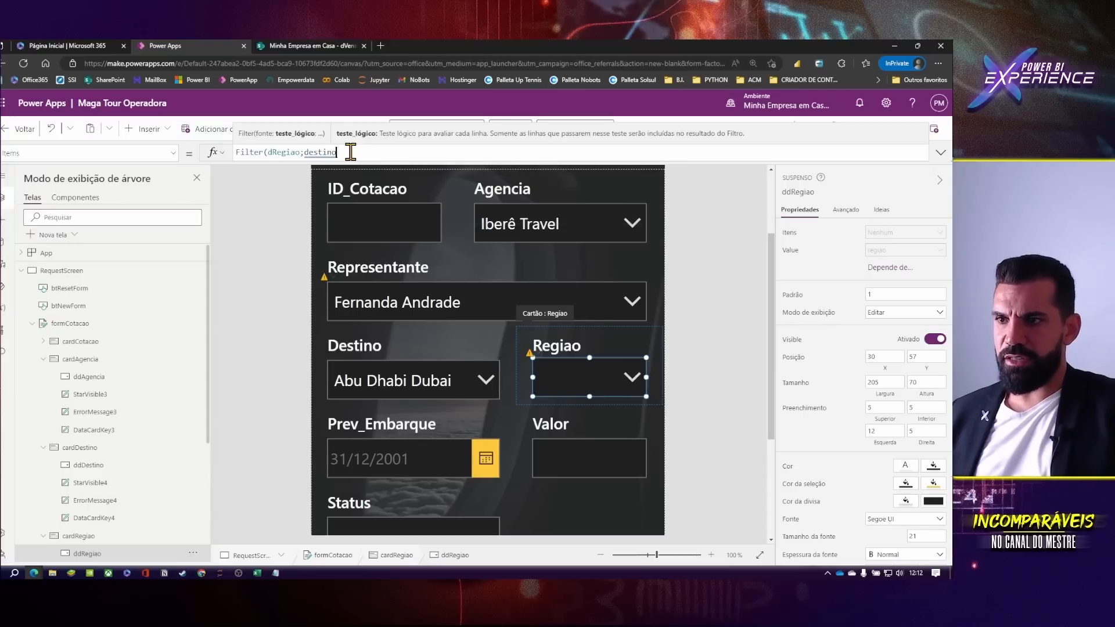
# - Complete the ddRegiao filter condition by comparing destino with ddDestino.Selected.destino
pyautogui.write('= ddDestino')
pyautogui.press('Tab')
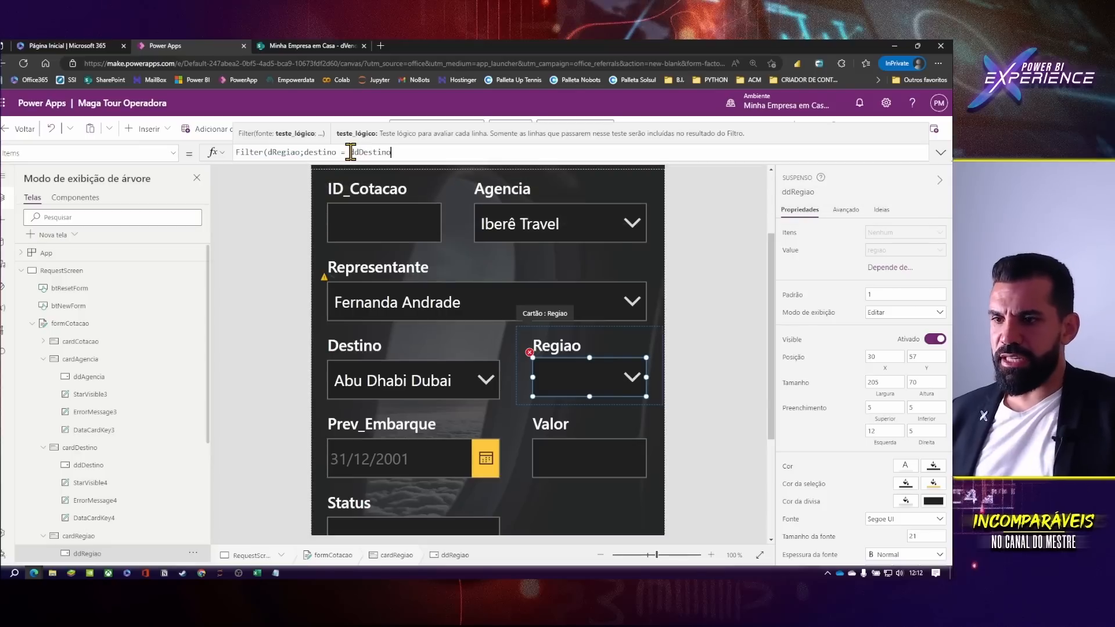
pyautogui.write('.sel')
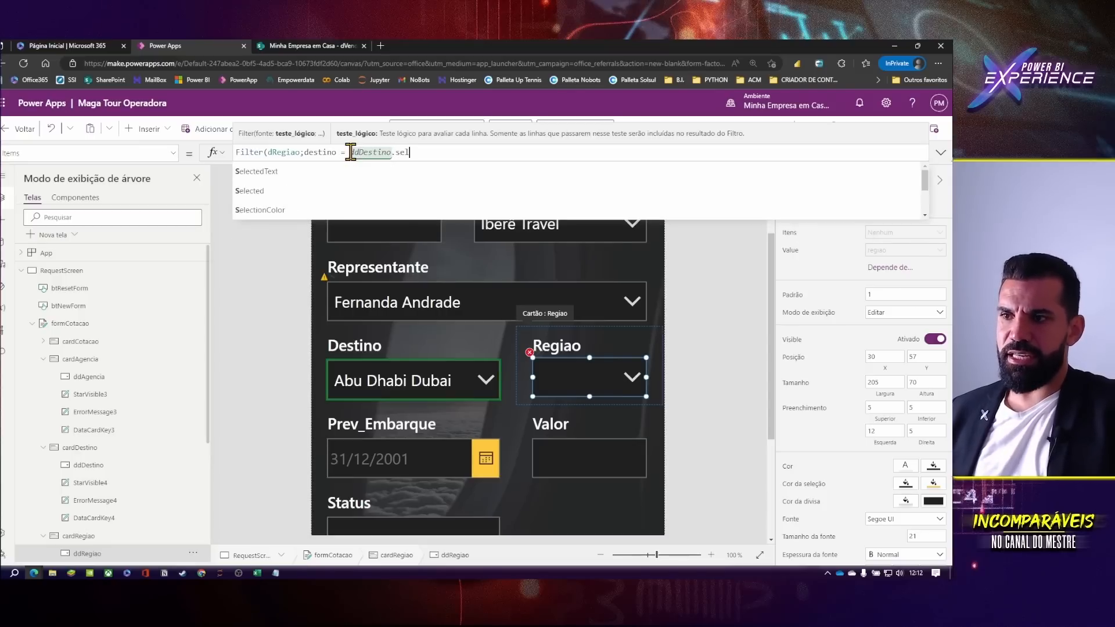
pyautogui.press('Down')
pyautogui.press('Down')
pyautogui.press('Tab')
pyautogui.write('/')
pyautogui.press('BackSpace')
pyautogui.write('.')
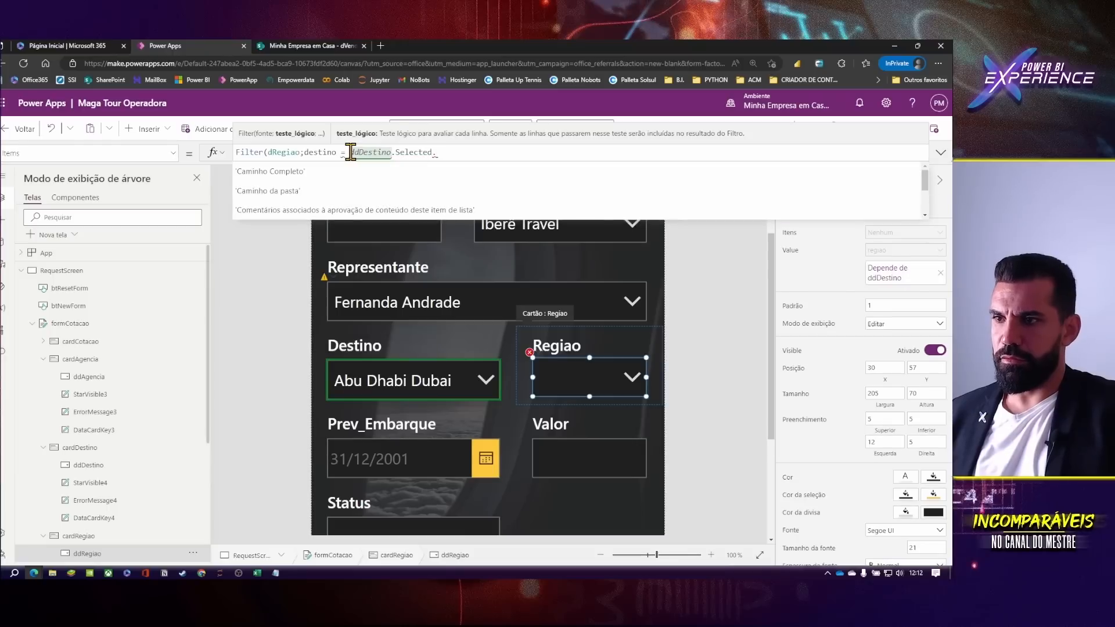
pyautogui.press('Down')
pyautogui.press('Down')
pyautogui.press('Down')
pyautogui.press('Down')
pyautogui.press('Down')
pyautogui.press('Down')
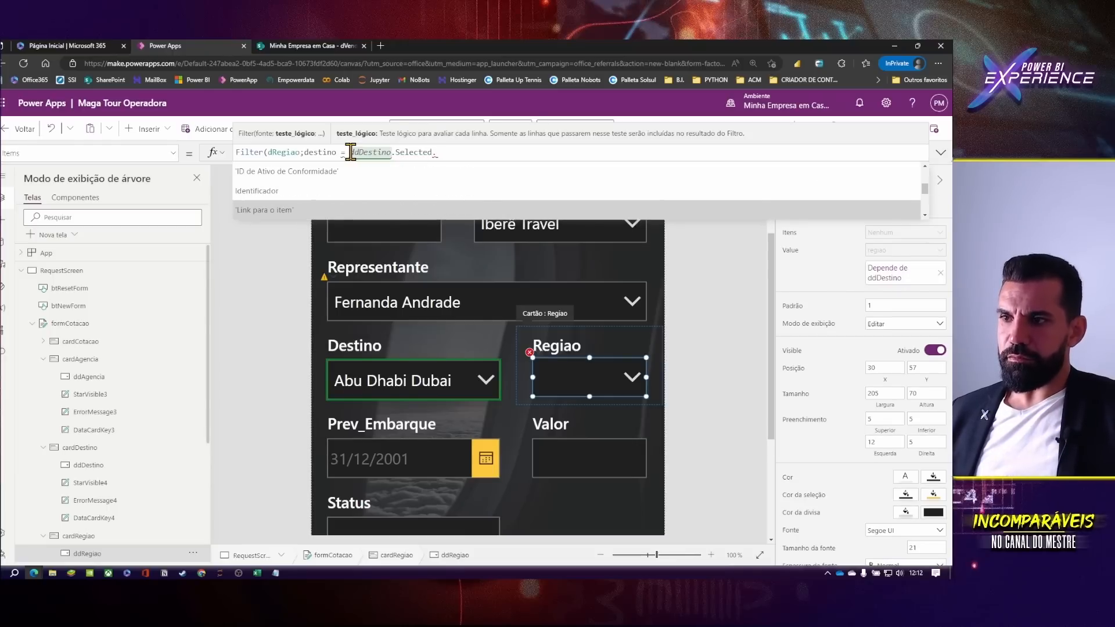
pyautogui.write('destino')
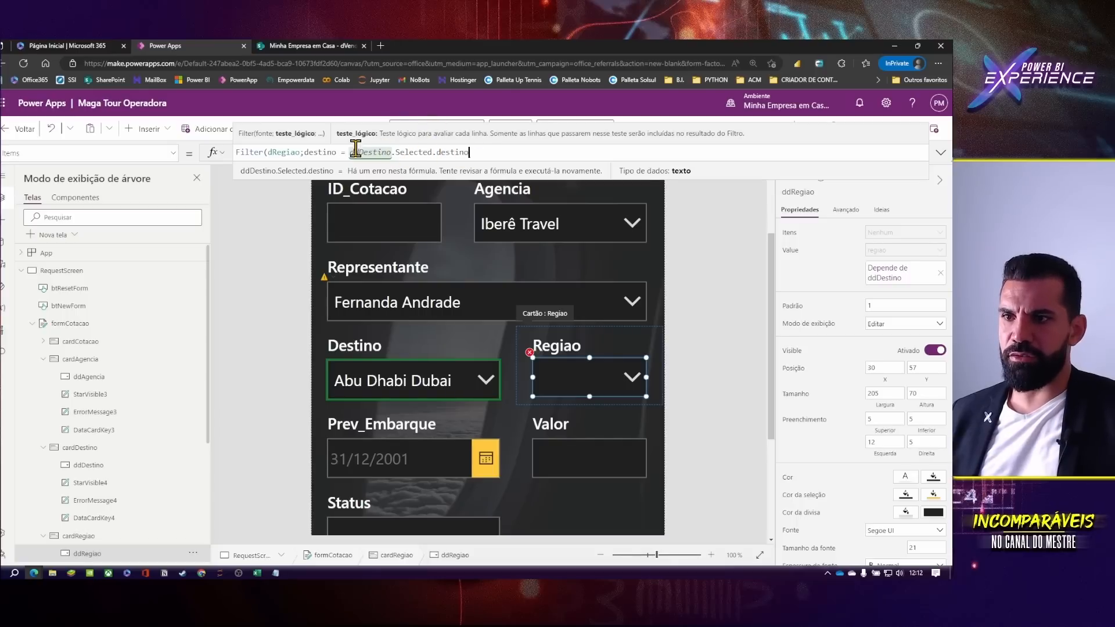
# - Add the regiao column as the last argument of ddRegiao's Filter formula and close the function
pyautogui.write(';')
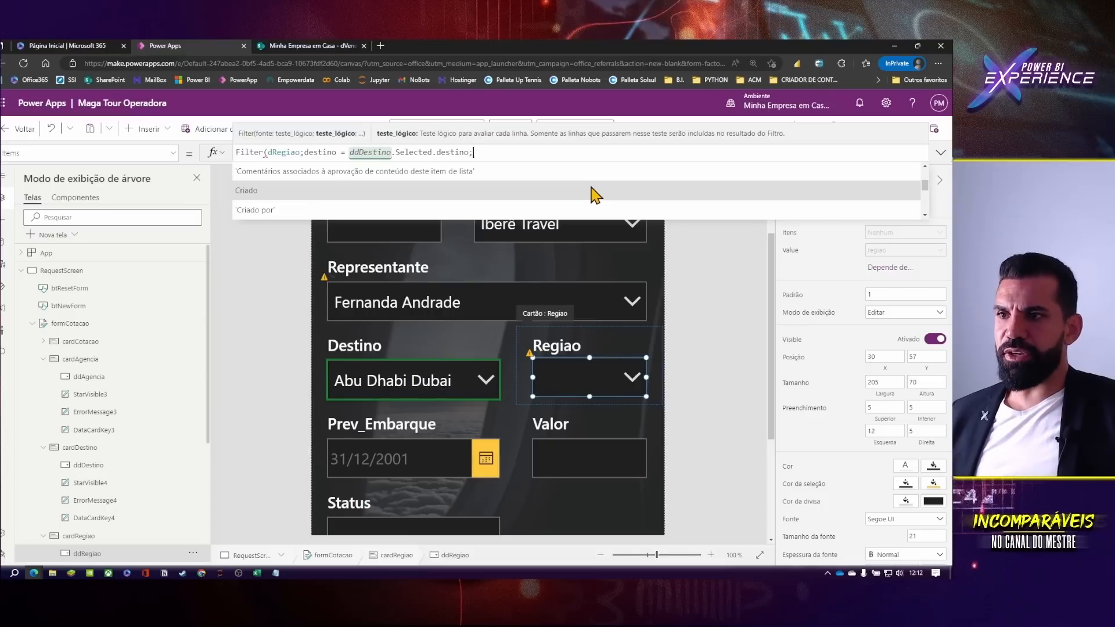
pyautogui.scroll(-3, 595, 196)
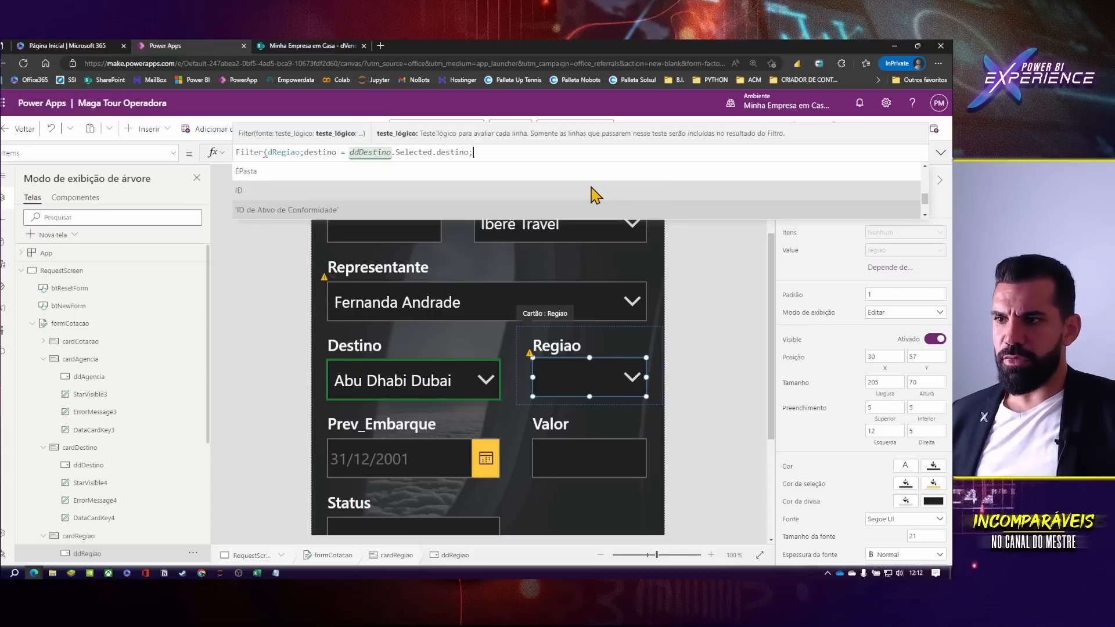
pyautogui.scroll(-5, 595, 196)
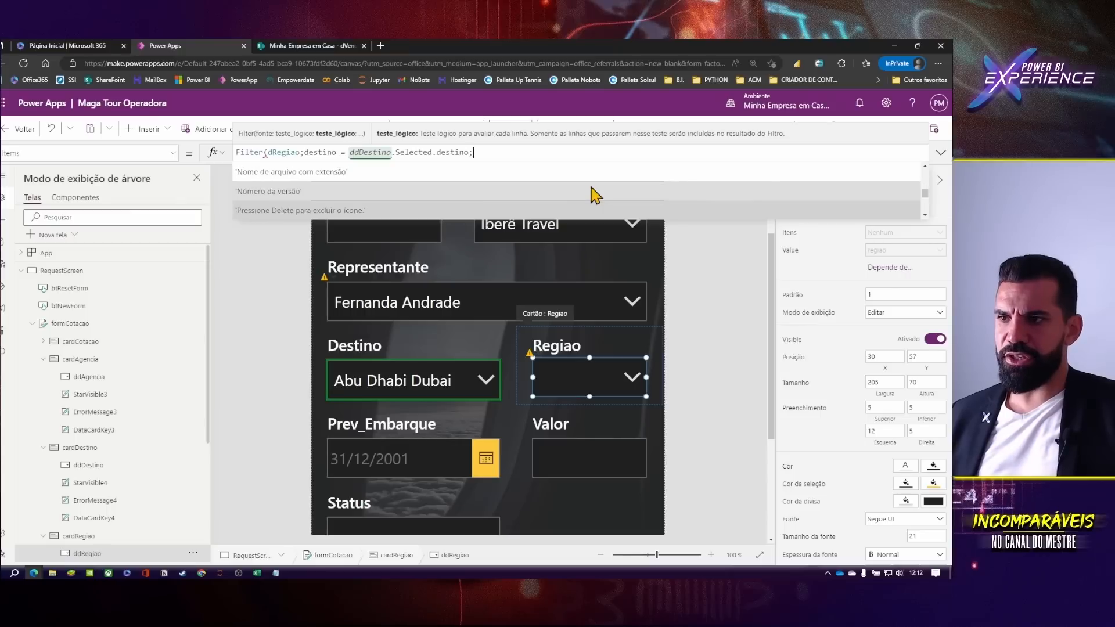
pyautogui.click(590, 185)
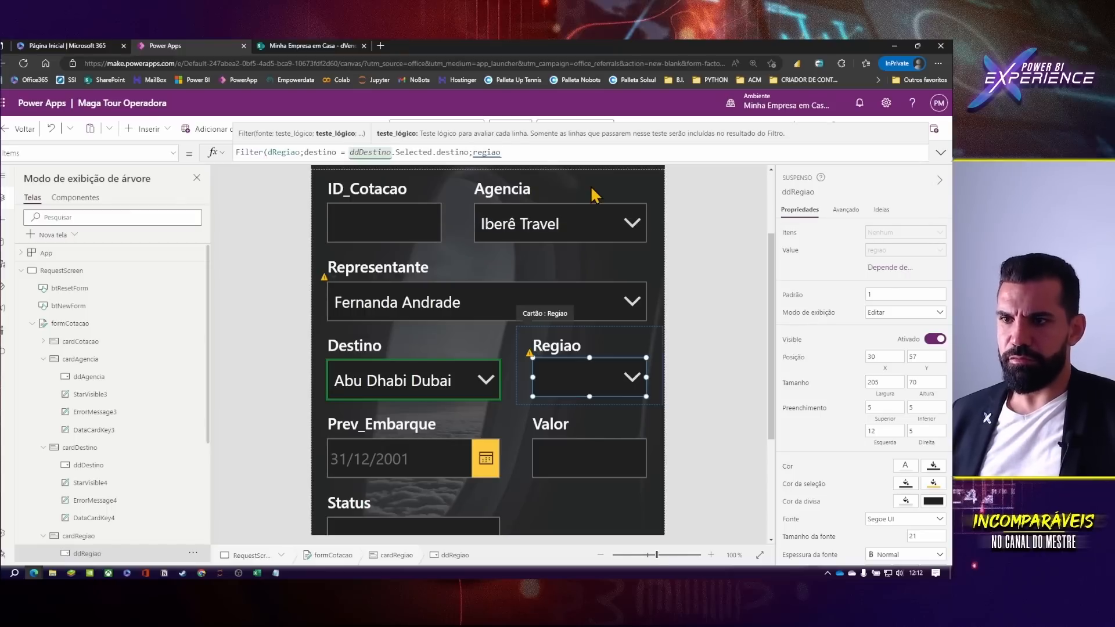
pyautogui.write(')')
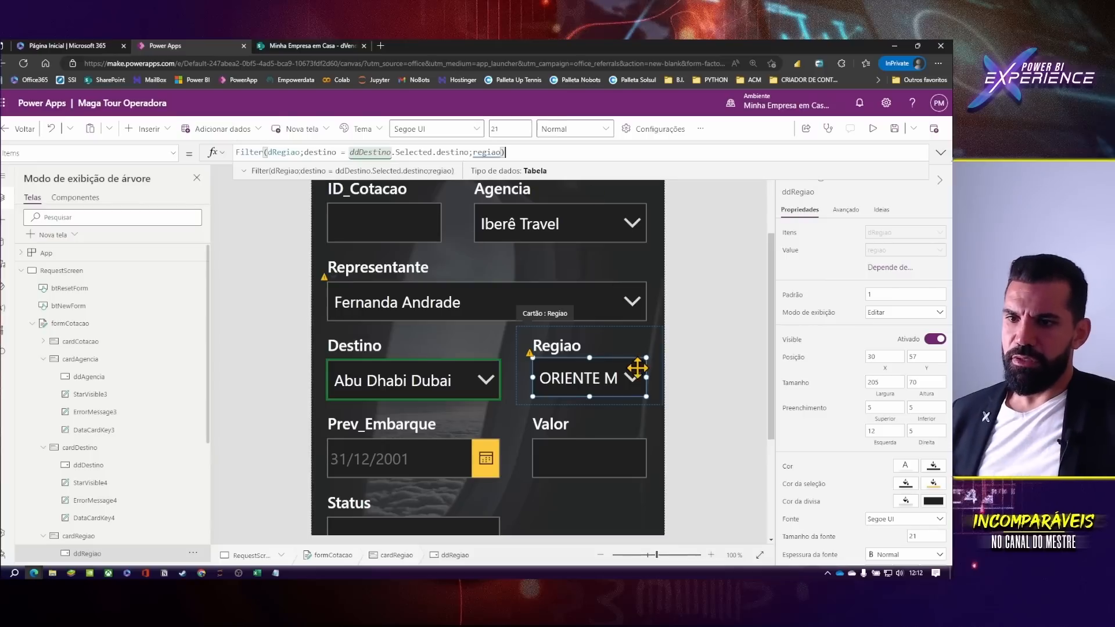
# - Test the filtered Regiao dropdown with the current Destino, and again with Argentina e Uruguai / Portugal chosen
pyautogui.click(632, 384)
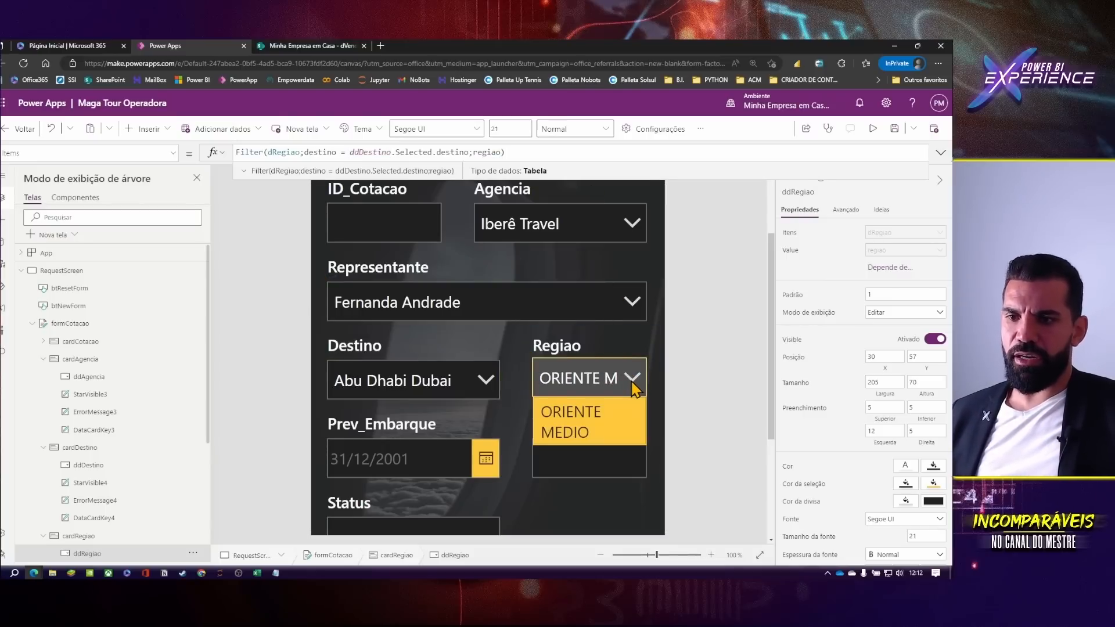
pyautogui.click(633, 383)
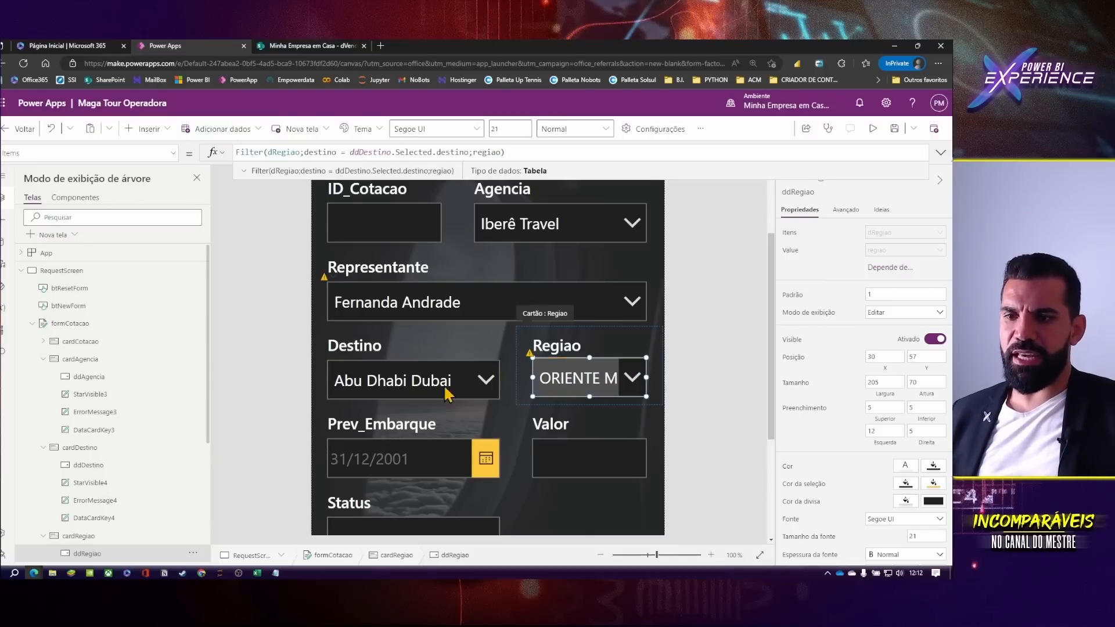
pyautogui.click(485, 378)
pyautogui.scroll(-5, 406, 325)
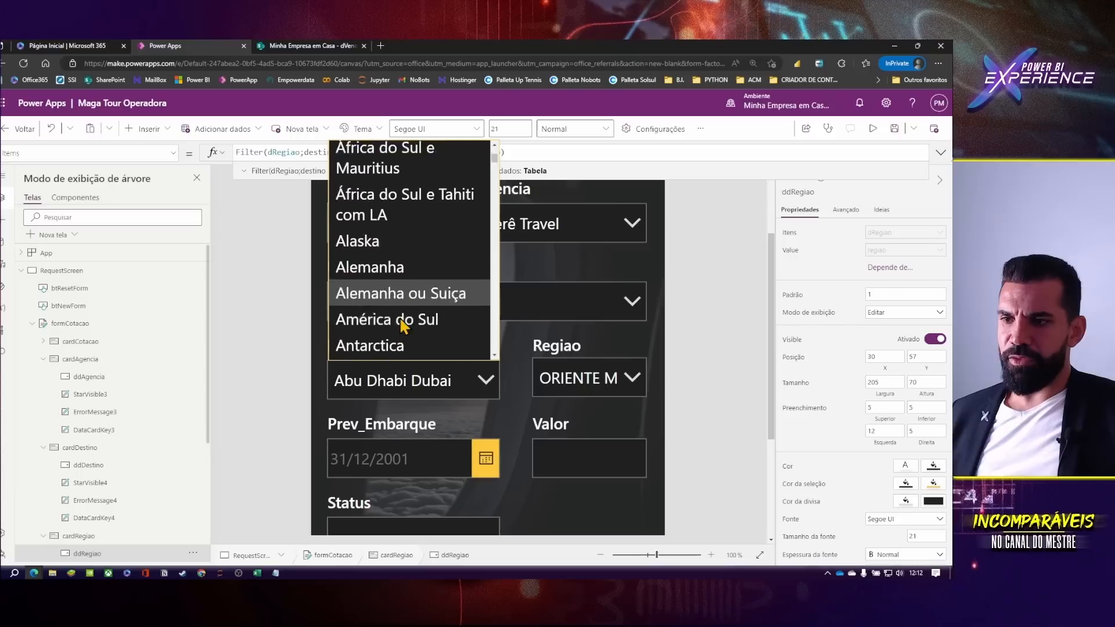
pyautogui.click(410, 251)
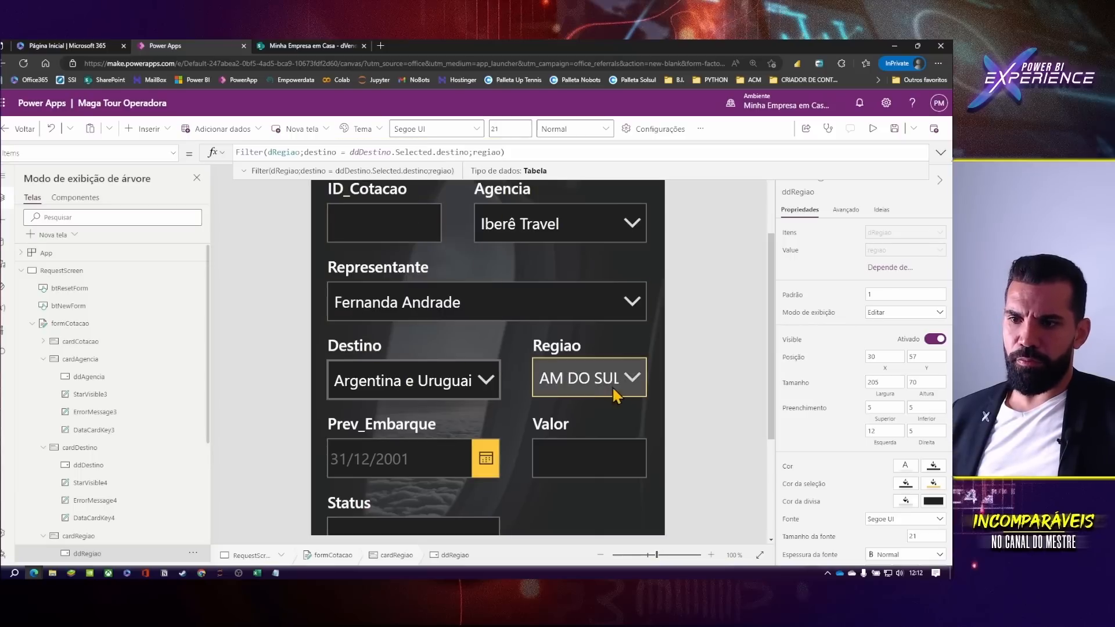
pyautogui.click(635, 383)
pyautogui.keyDown('alt'); pyautogui.click(634, 377); pyautogui.keyUp('alt')
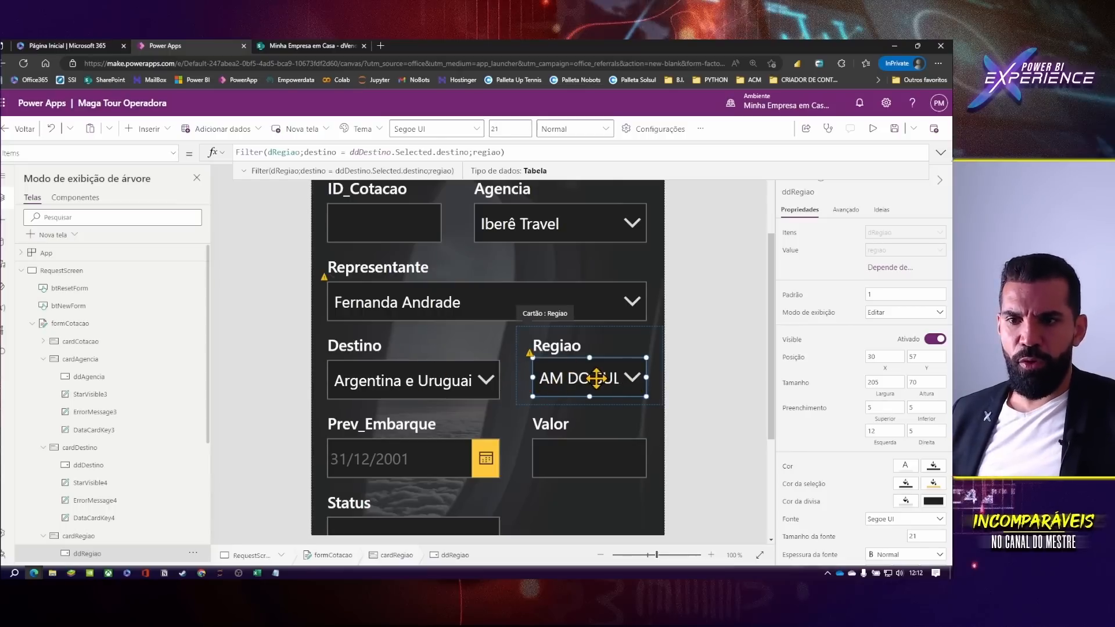
# - Set the ddRegiao dropdown's font size to 15 and check its option list
pyautogui.scroll(-2, 919, 426)
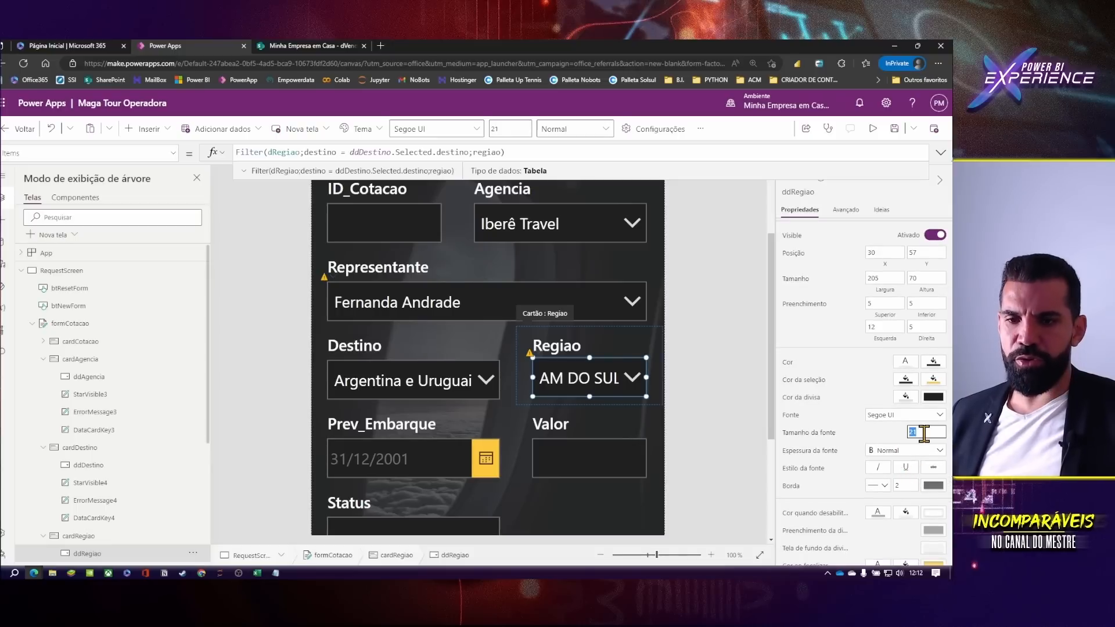
pyautogui.write('5')
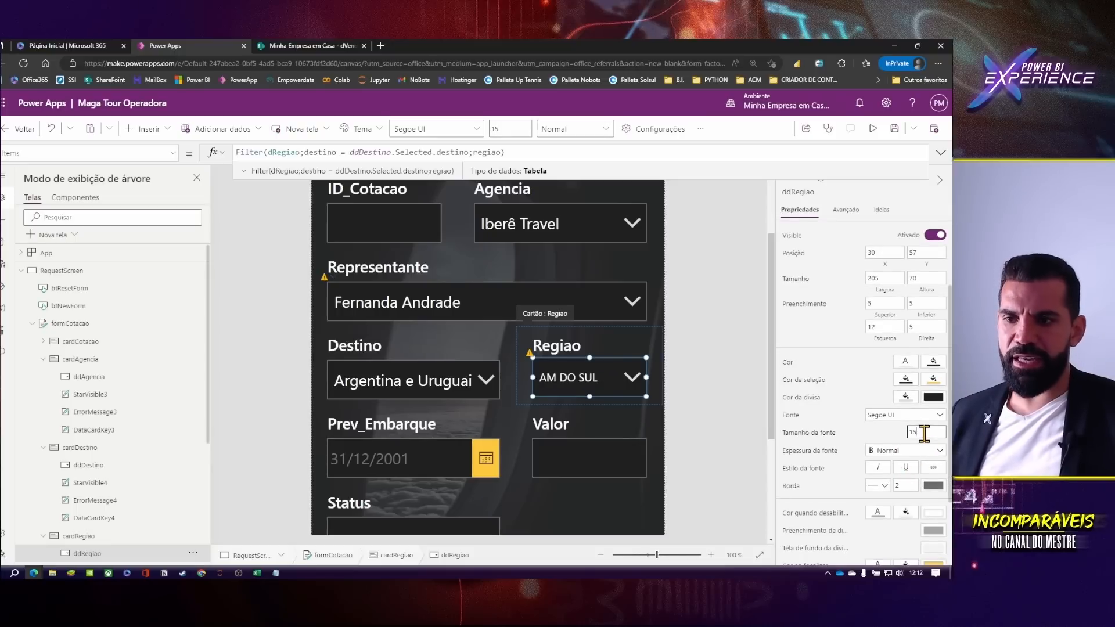
pyautogui.click(632, 375)
pyautogui.click(566, 403)
# - Choose Atacama + Salar Uyuni as Destino and check which options Regiao offers
pyautogui.click(429, 374)
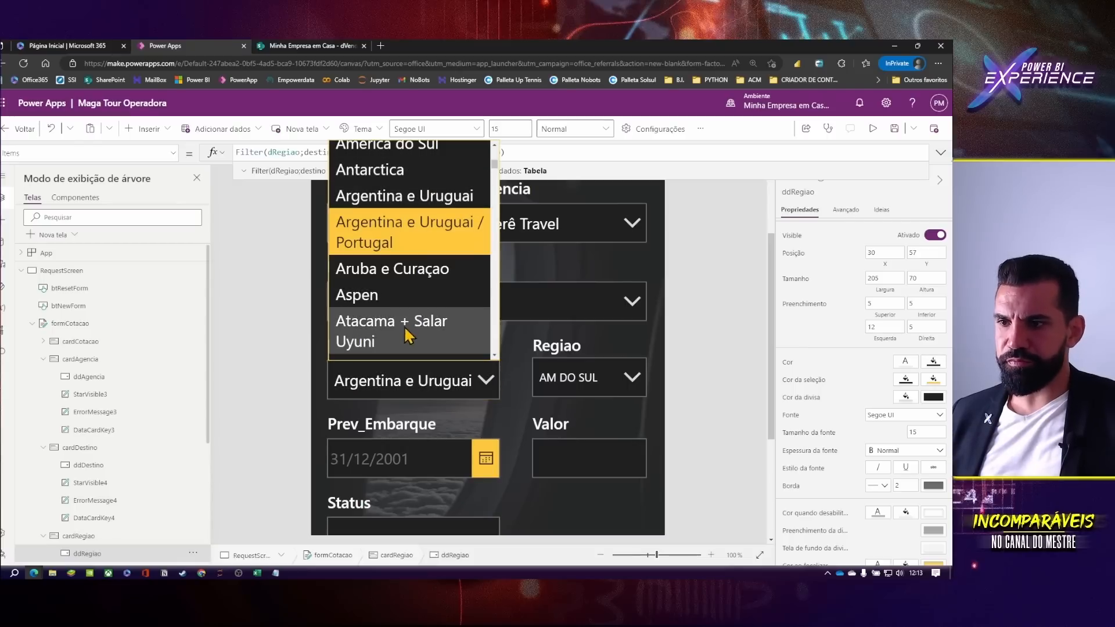
pyautogui.click(429, 330)
pyautogui.click(632, 380)
pyautogui.click(632, 386)
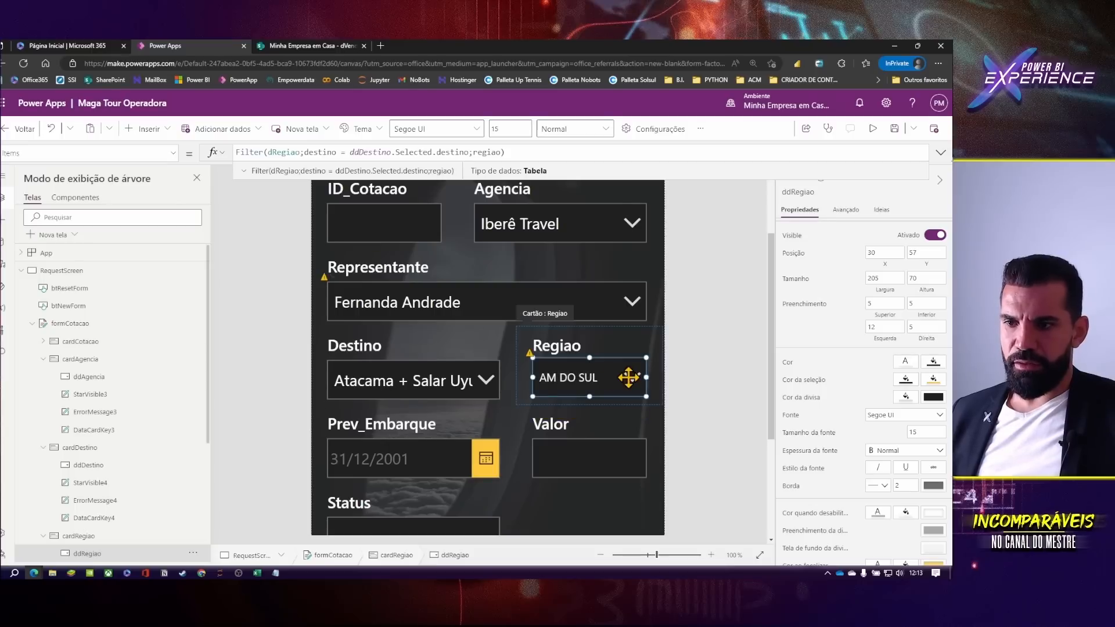
# - Choose the Azerbaijão, Georgia destination and check the Regiao dropdown's options
pyautogui.click(492, 380)
pyautogui.scroll(-5, 405, 272)
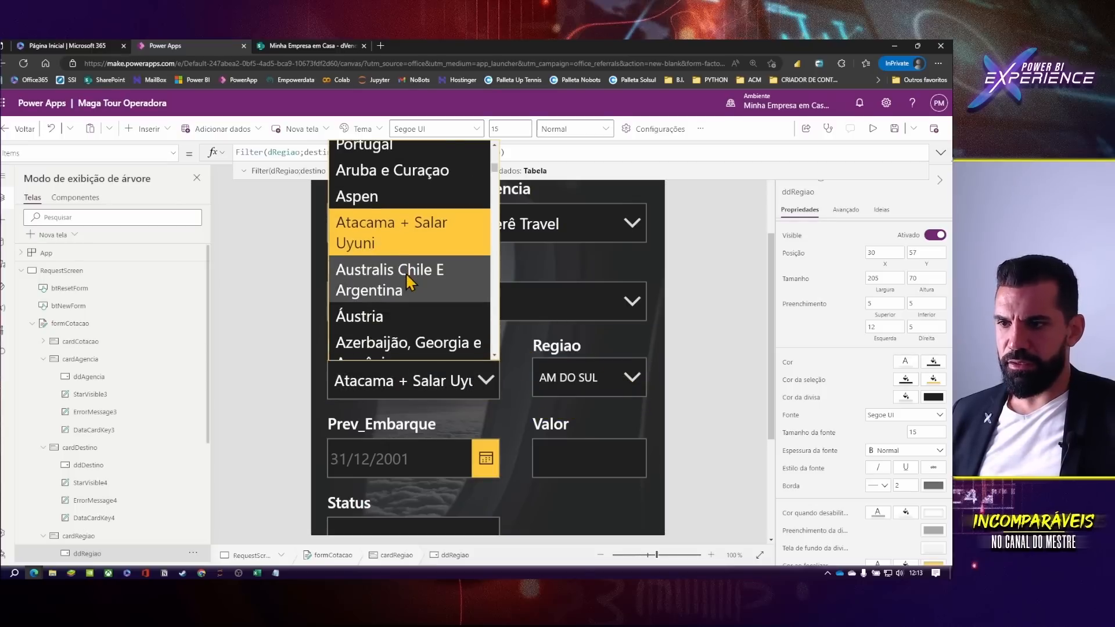
pyautogui.click(410, 223)
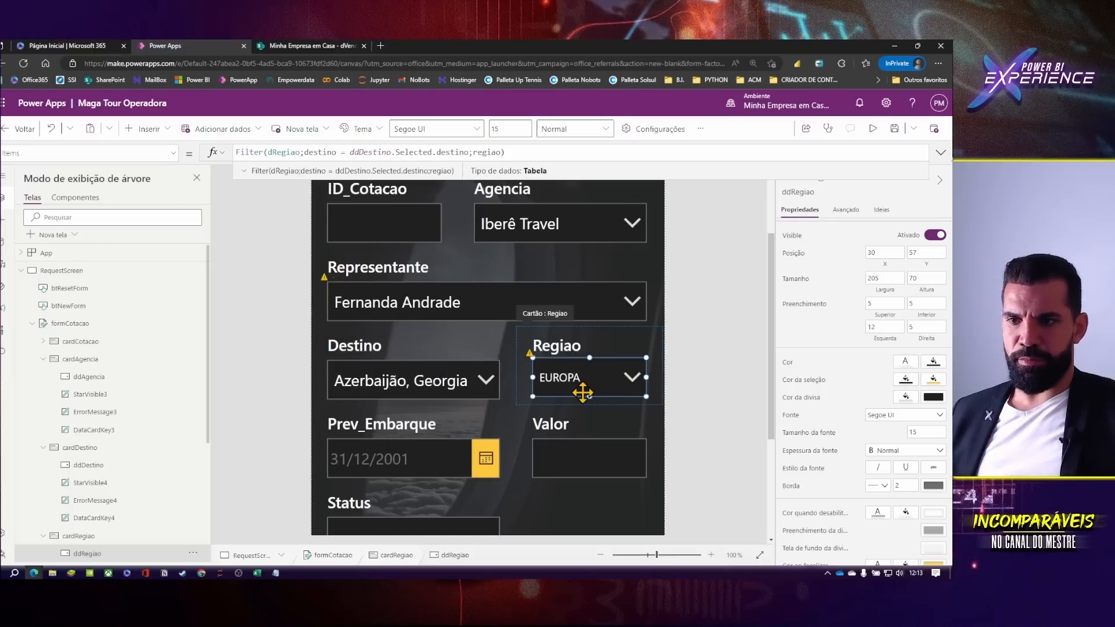
pyautogui.click(635, 381)
pyautogui.click(634, 384)
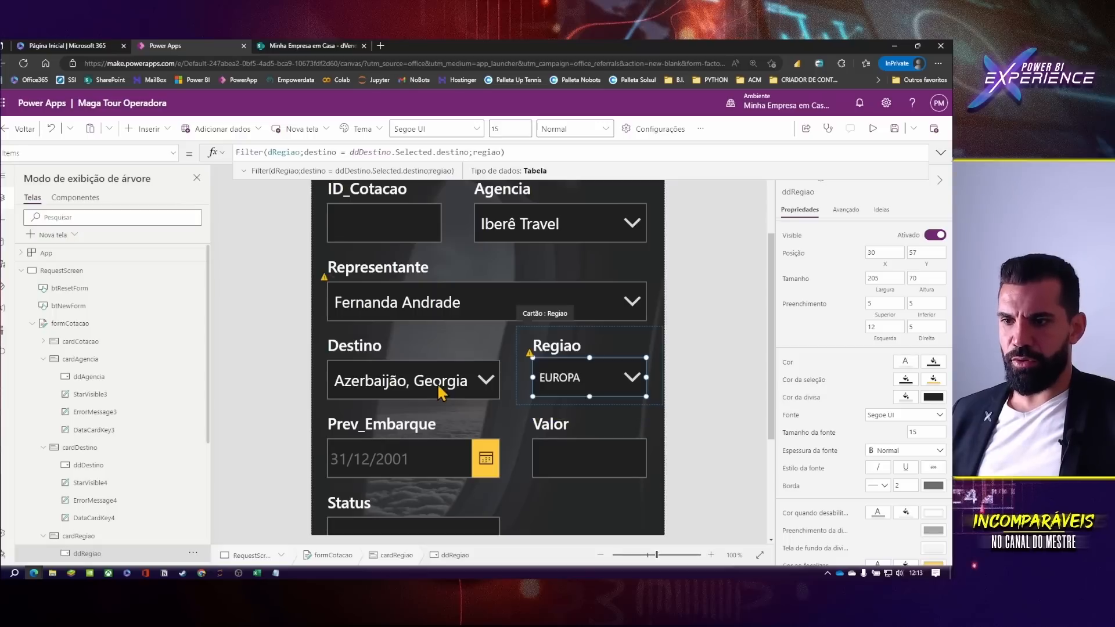
# - Test the Regiao filter further by choosing California and then Chile - Skorpios - Rota KAWESKAR as Destino
pyautogui.click(484, 380)
pyautogui.scroll(-3, 426, 306)
pyautogui.scroll(-3, 424, 305)
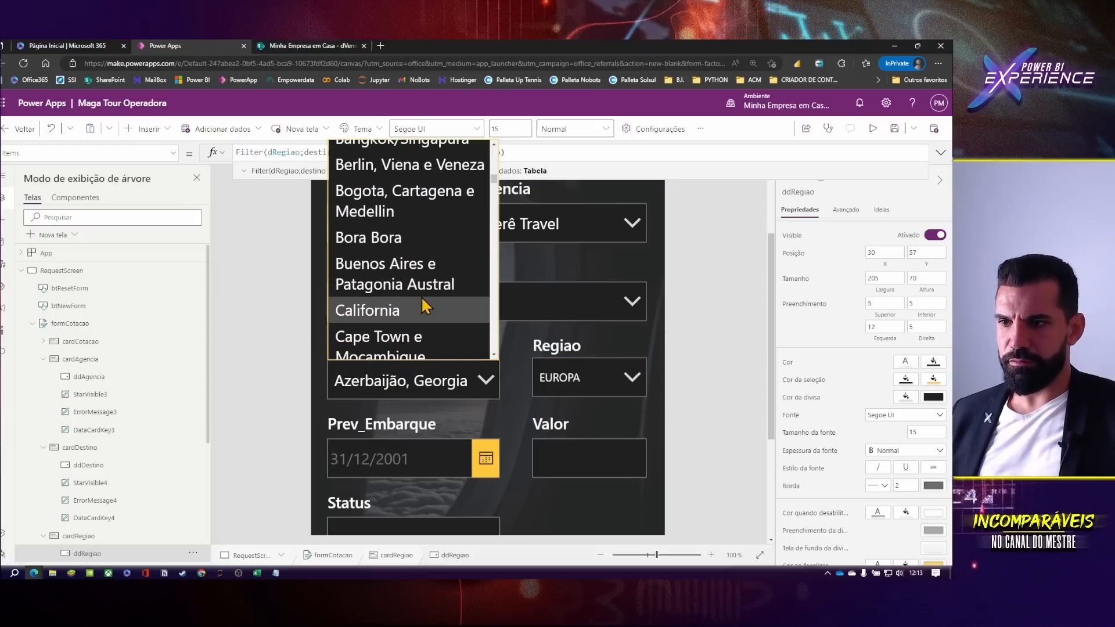
pyautogui.click(424, 257)
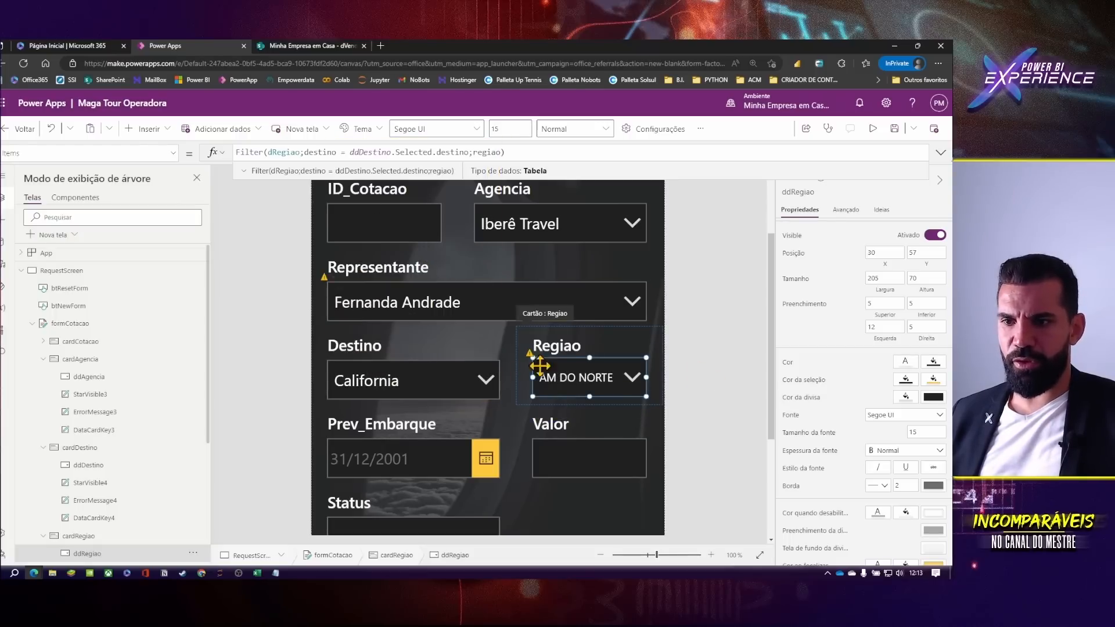
pyautogui.click(485, 381)
pyautogui.scroll(-2, 437, 288)
pyautogui.scroll(-2, 436, 293)
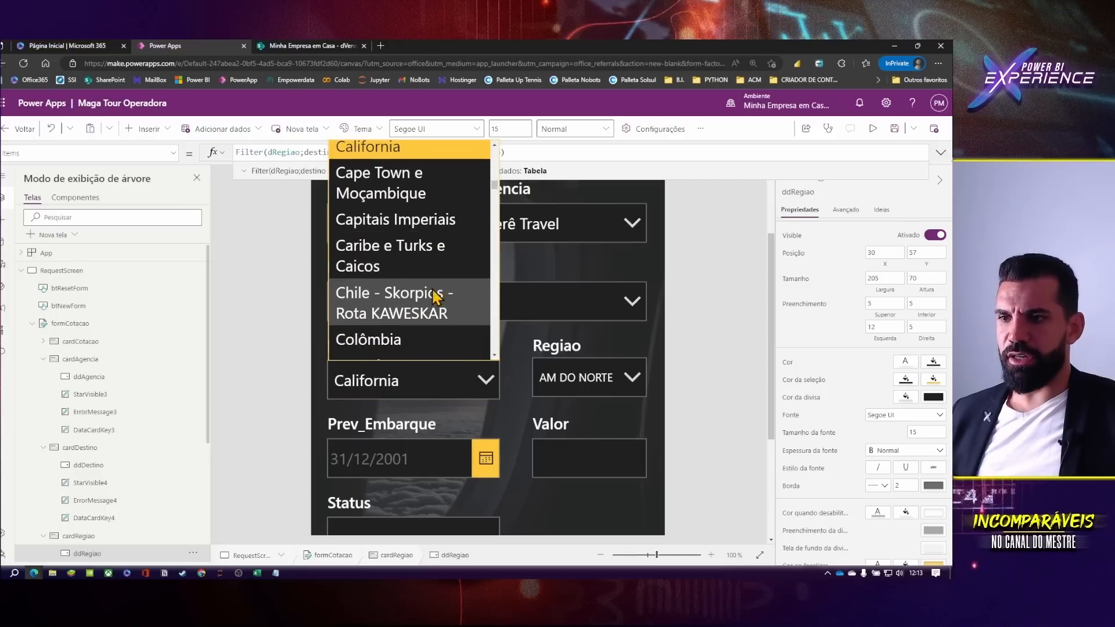
pyautogui.click(429, 293)
# - Insert a Suspenso dropdown in the Status card and resize it to about 311 wide, matching the existing text input
pyautogui.scroll(-3, 400, 407)
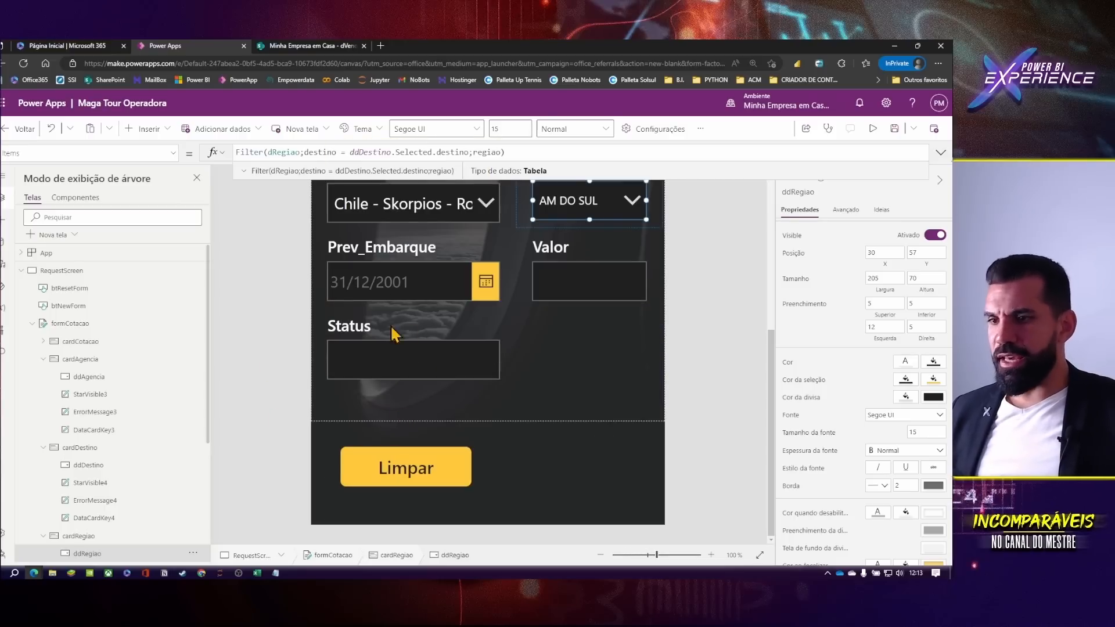
pyautogui.scroll(3, 531, 330)
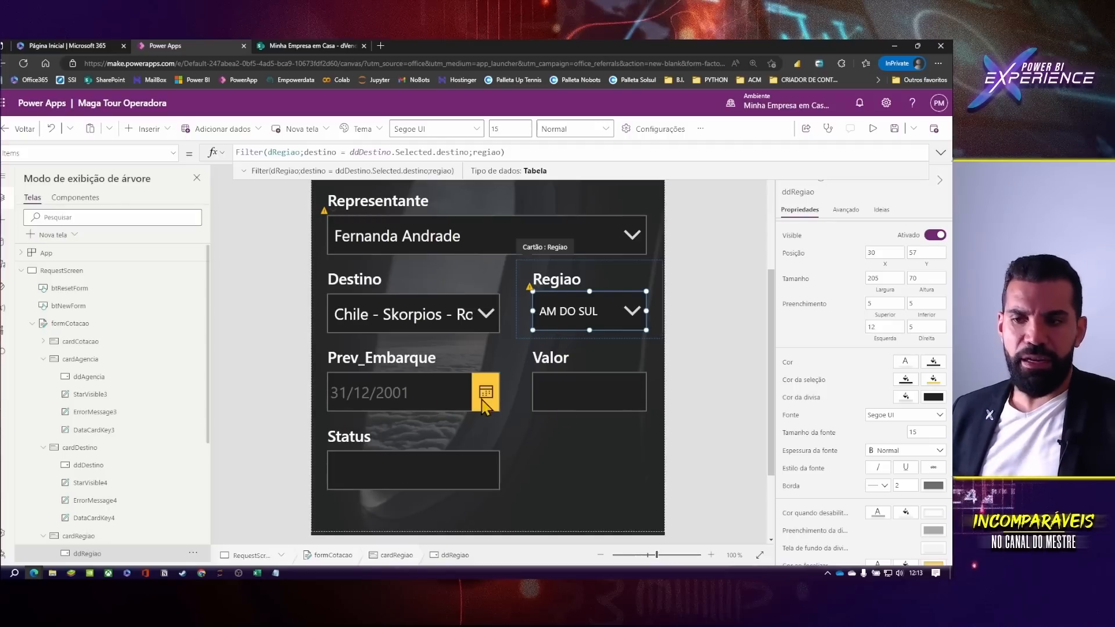
pyautogui.click(441, 473)
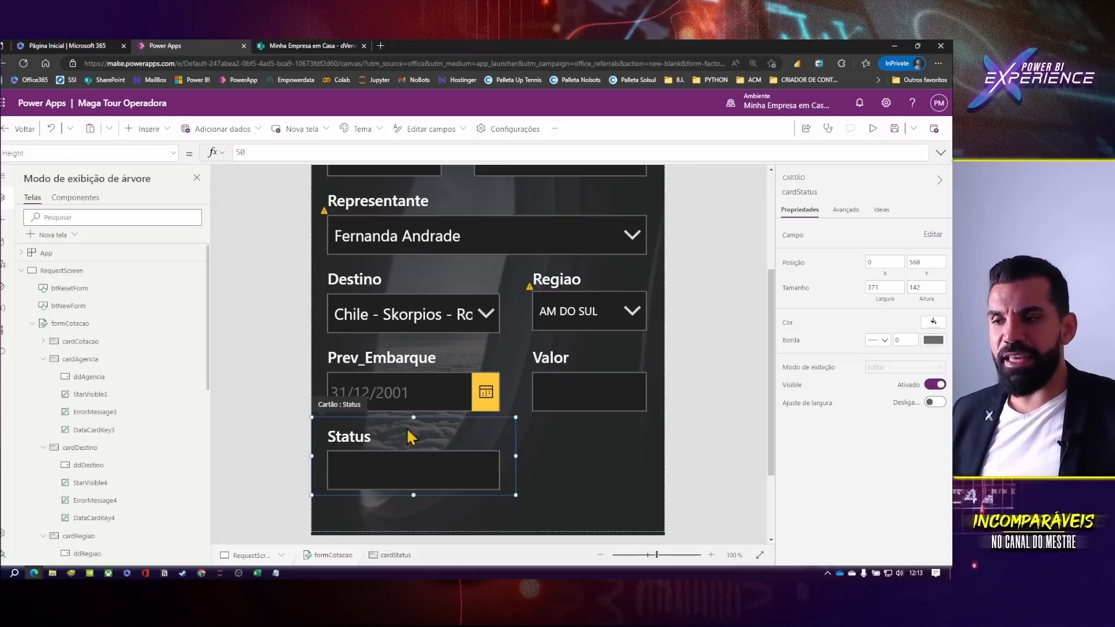
pyautogui.click(135, 145)
pyautogui.write('sus')
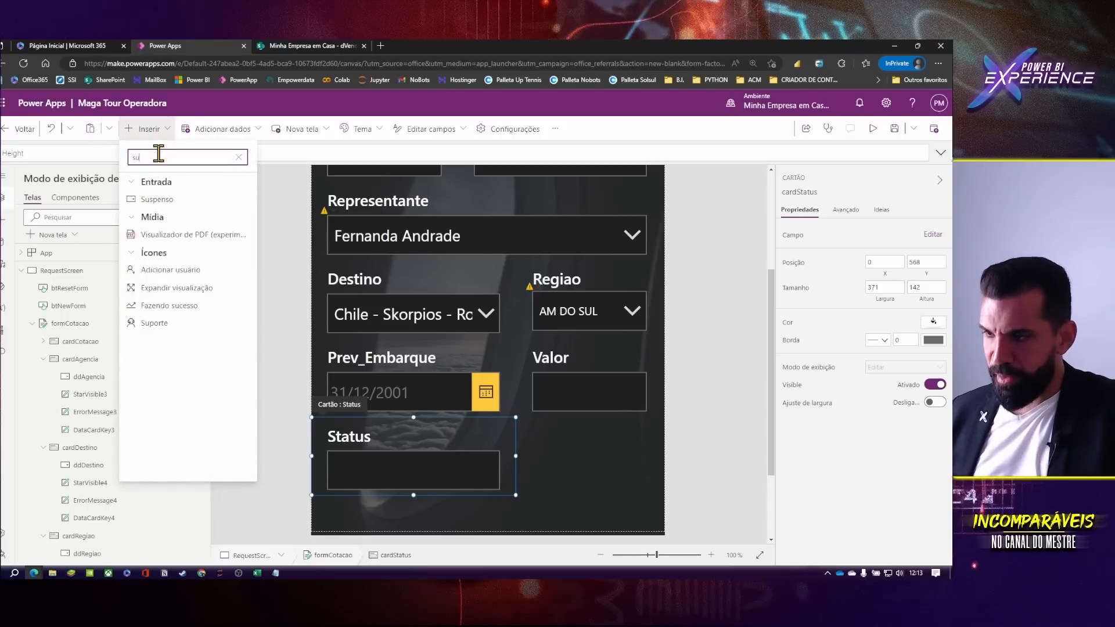
pyautogui.click(165, 198)
pyautogui.moveTo(653, 456); pyautogui.dragTo(500, 458)
pyautogui.moveTo(335, 458); pyautogui.dragTo(328, 458)
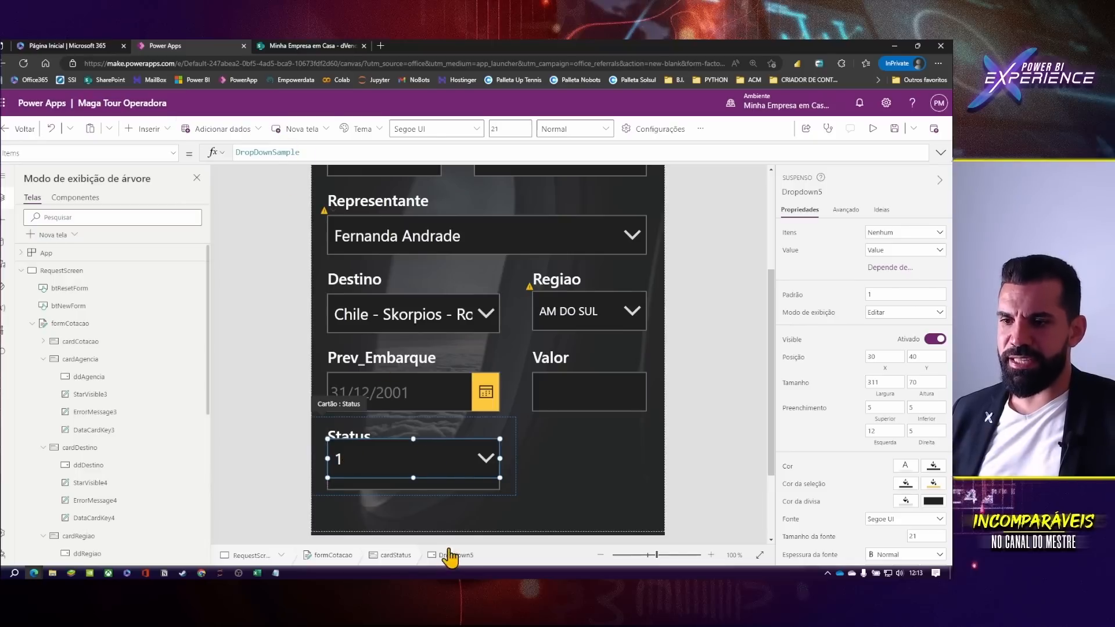
pyautogui.keyDown('alt'); pyautogui.click(484, 469); pyautogui.keyUp('alt')
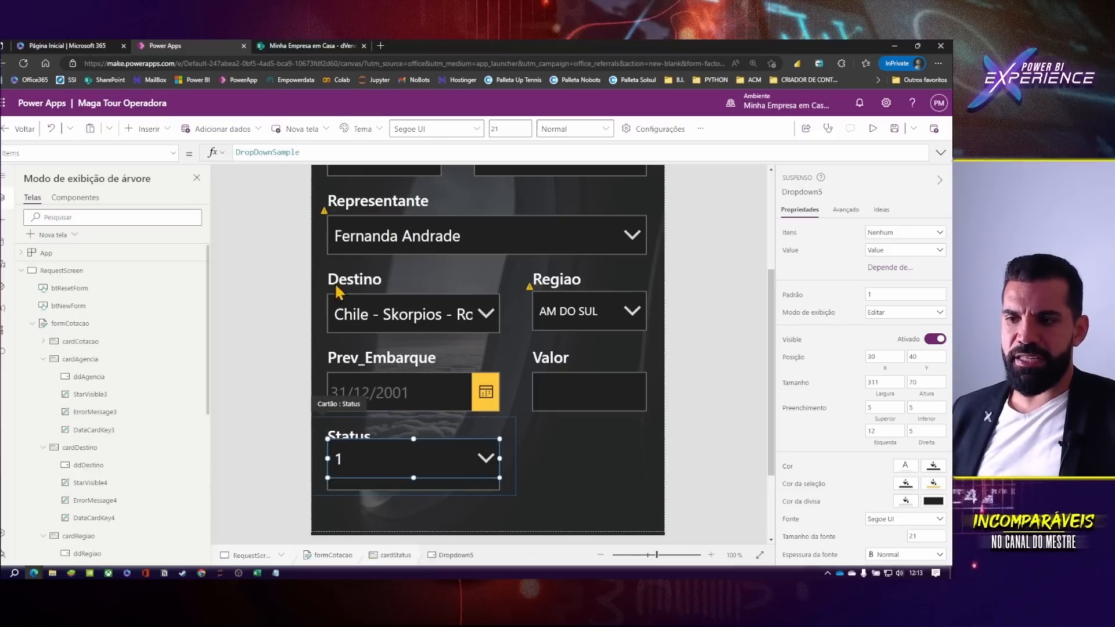
# - Set the Status dropdown's items to ["Em Andamento";"Fechado";"Recusado"] and open its option list to check them
pyautogui.click(317, 152)
pyautogui.hotkey('ctrl', 'a')
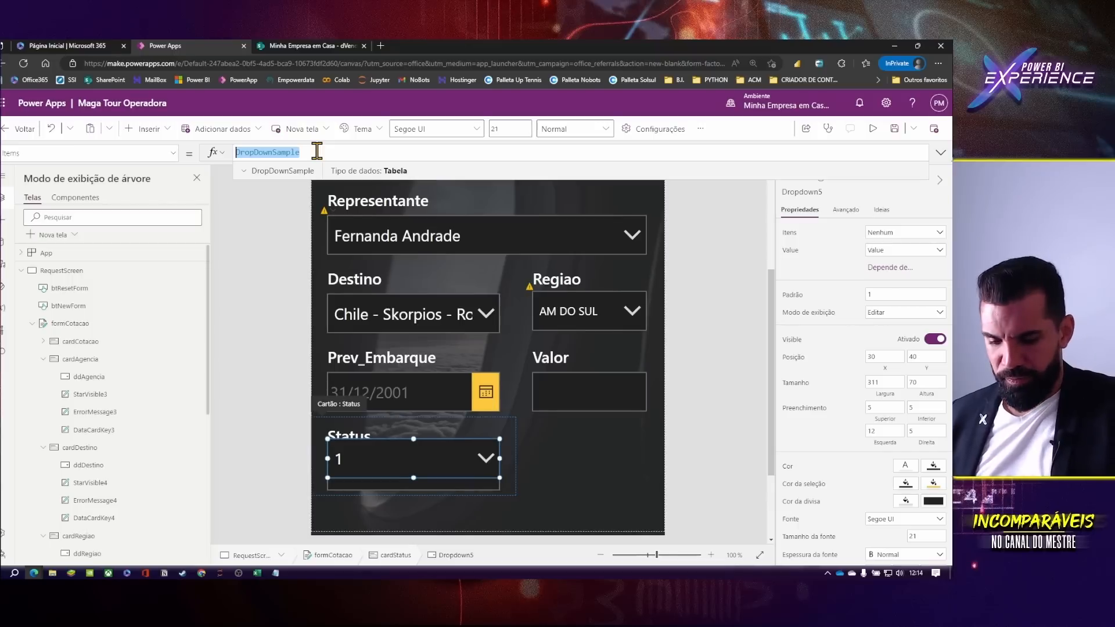
pyautogui.write('[')
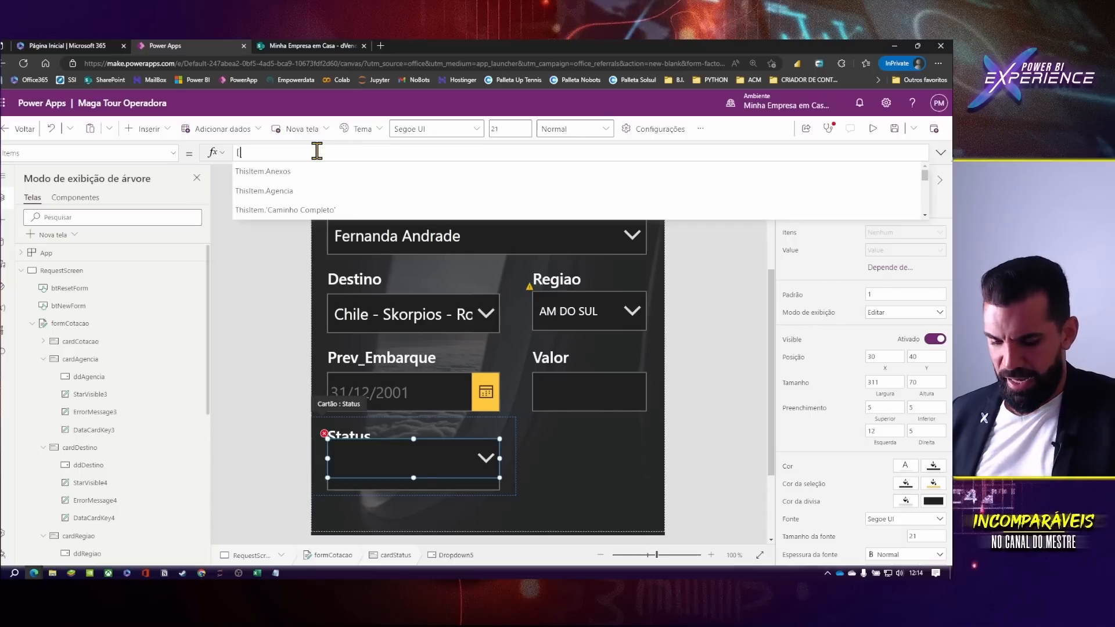
pyautogui.write('"Em Andamento')
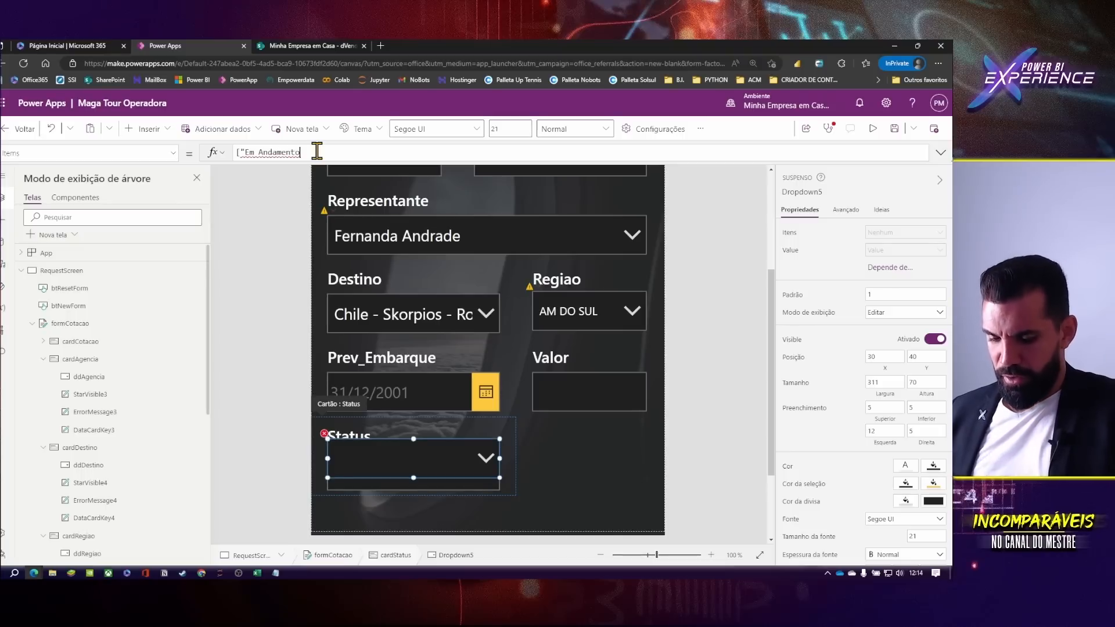
pyautogui.write(';"Fechado";"Recusado')
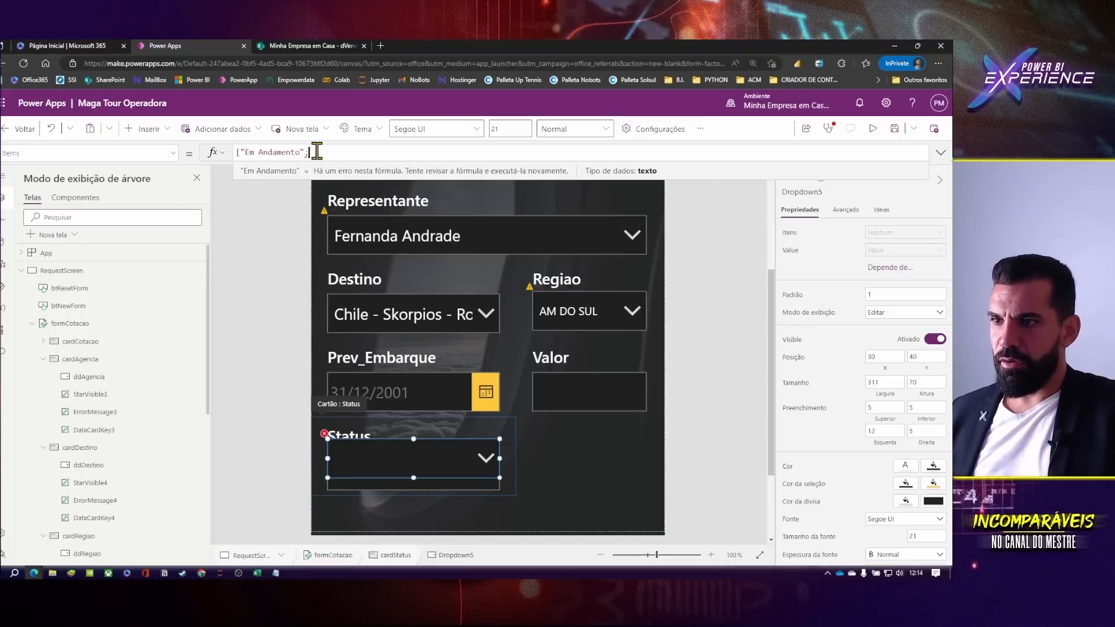
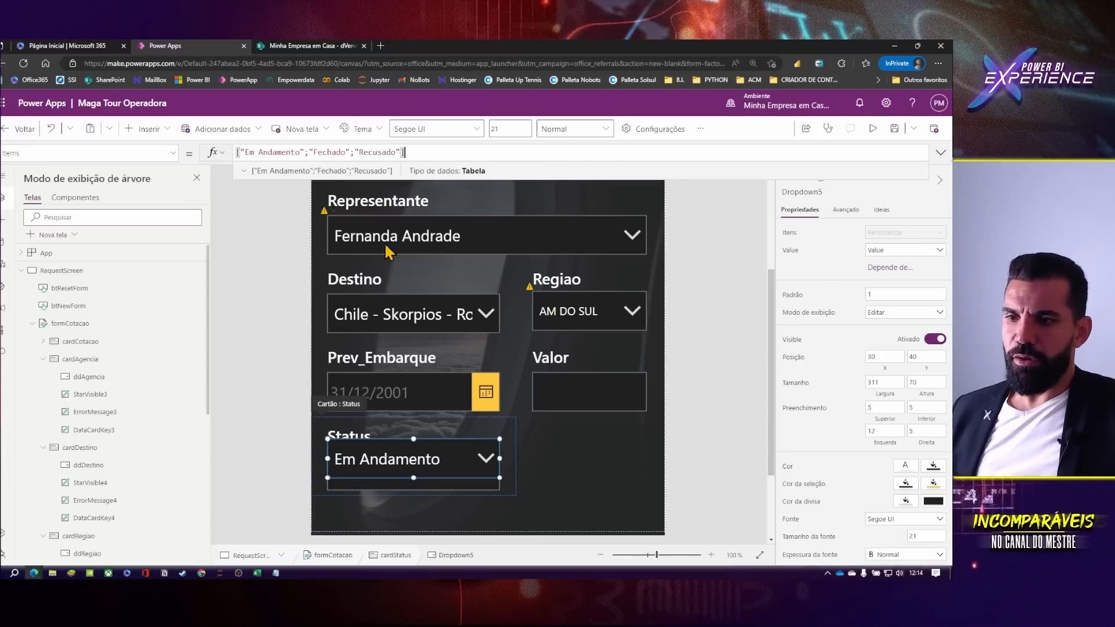
pyautogui.keyDown('alt'); pyautogui.click(488, 458); pyautogui.keyUp('alt')
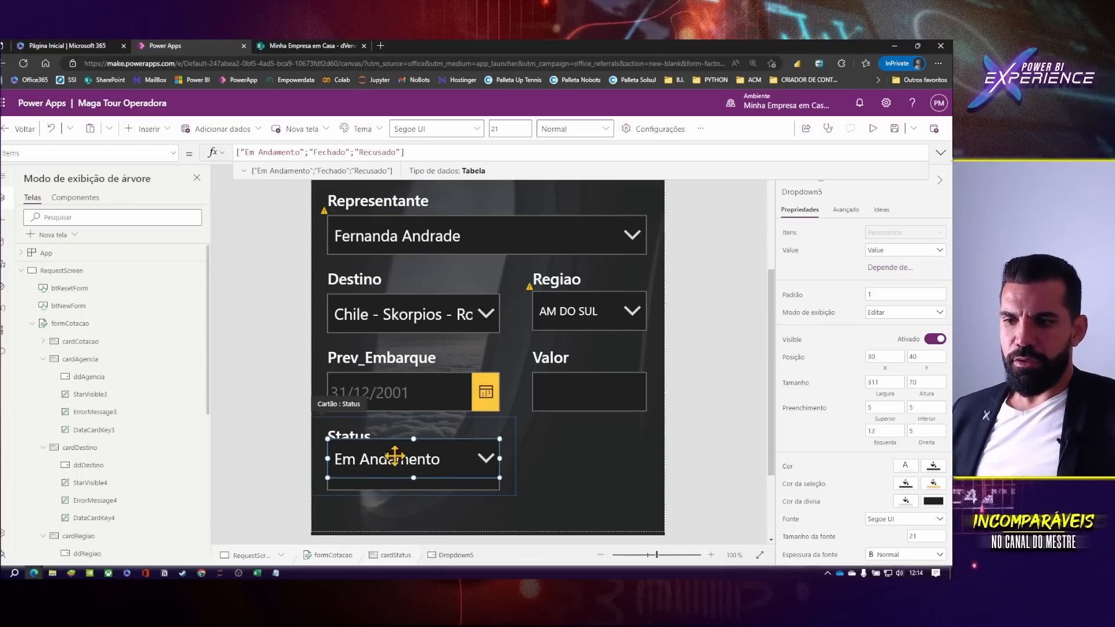
pyautogui.click(454, 483)
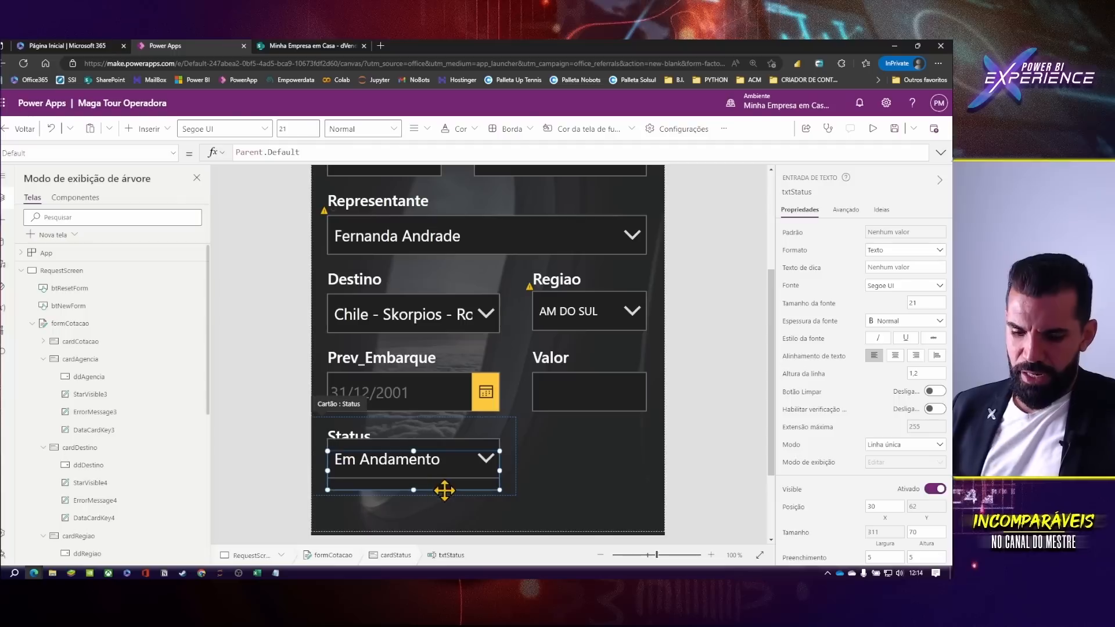
pyautogui.click(429, 484)
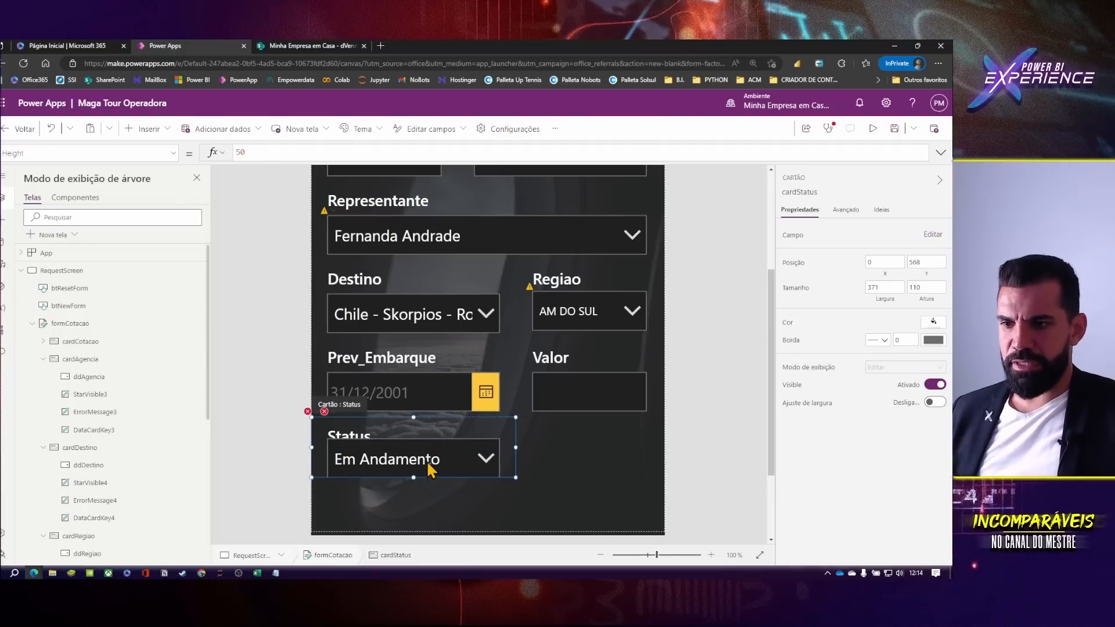
pyautogui.click(433, 464)
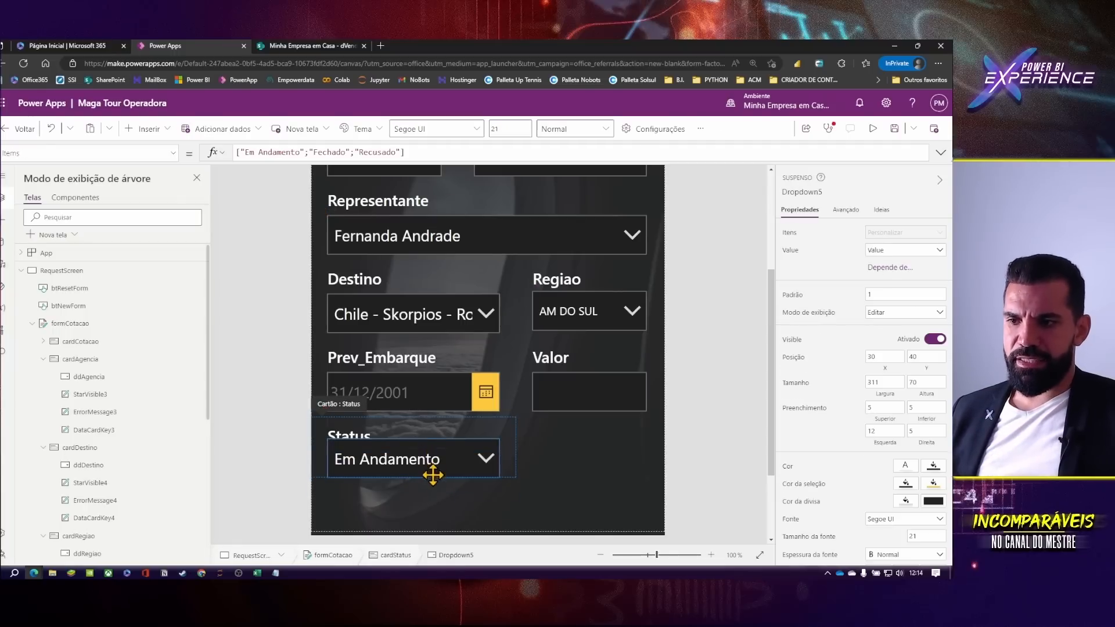
pyautogui.click(412, 485)
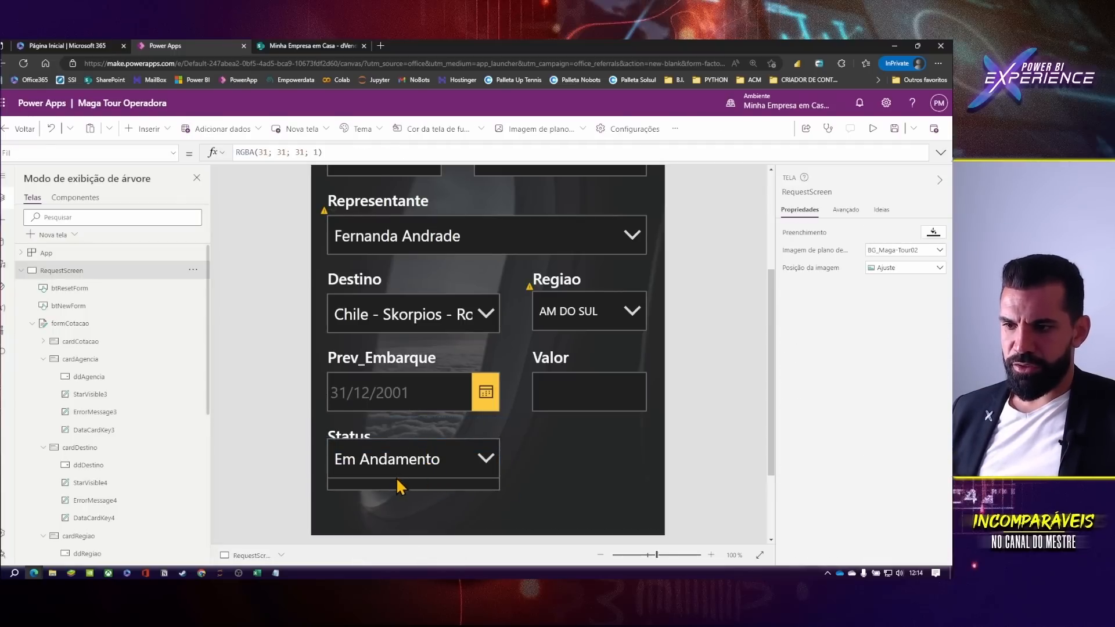
# - Move the Status dropdown exactly over the old text input below the label, and delete the txtStatus input from the card
pyautogui.click(447, 462)
pyautogui.moveTo(448, 458); pyautogui.dragTo(452, 469)
pyautogui.scroll(-3, 55, 468)
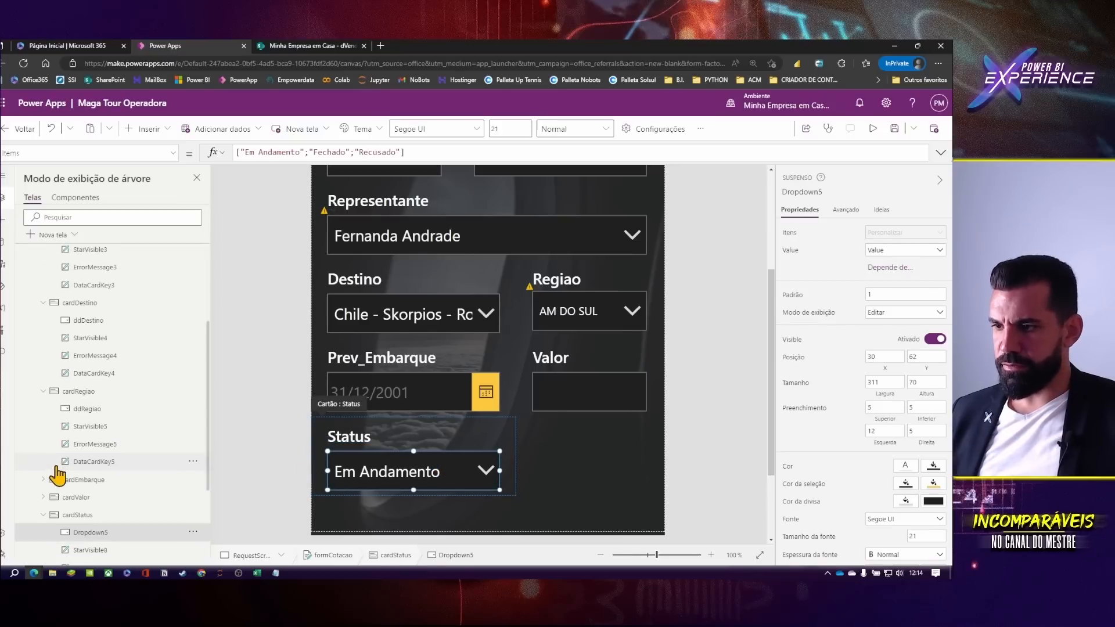
pyautogui.click(97, 538)
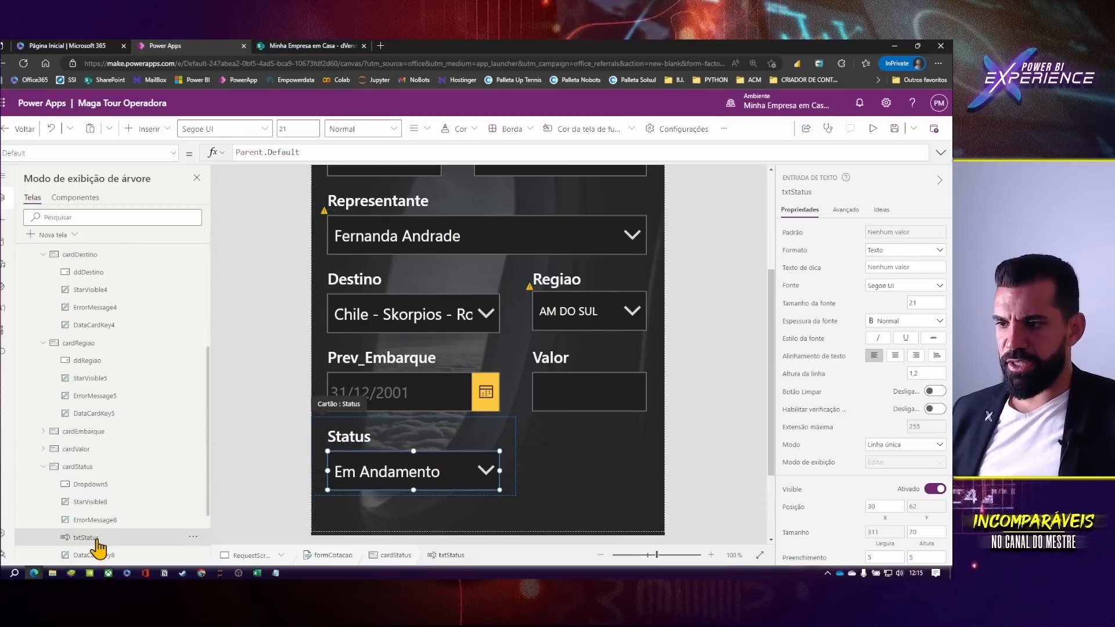
pyautogui.press('Delete')
# - Rename the dropdown in the Status card to ddStatus
pyautogui.click(443, 477)
pyautogui.click(806, 192)
pyautogui.write('ddStatus')
pyautogui.press('Return')
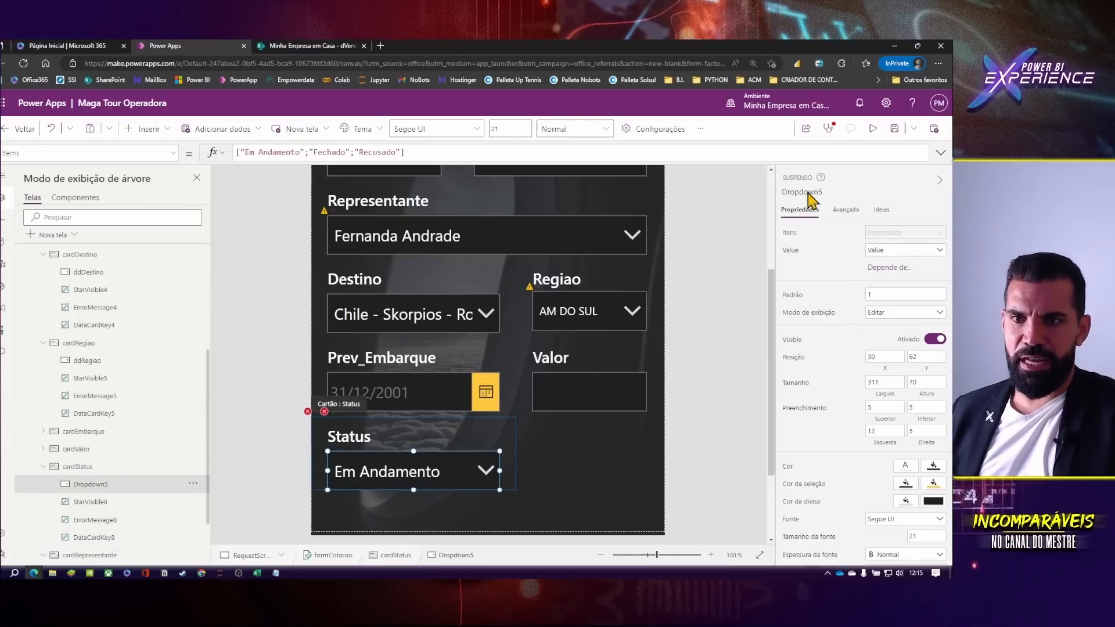
pyautogui.click(803, 196)
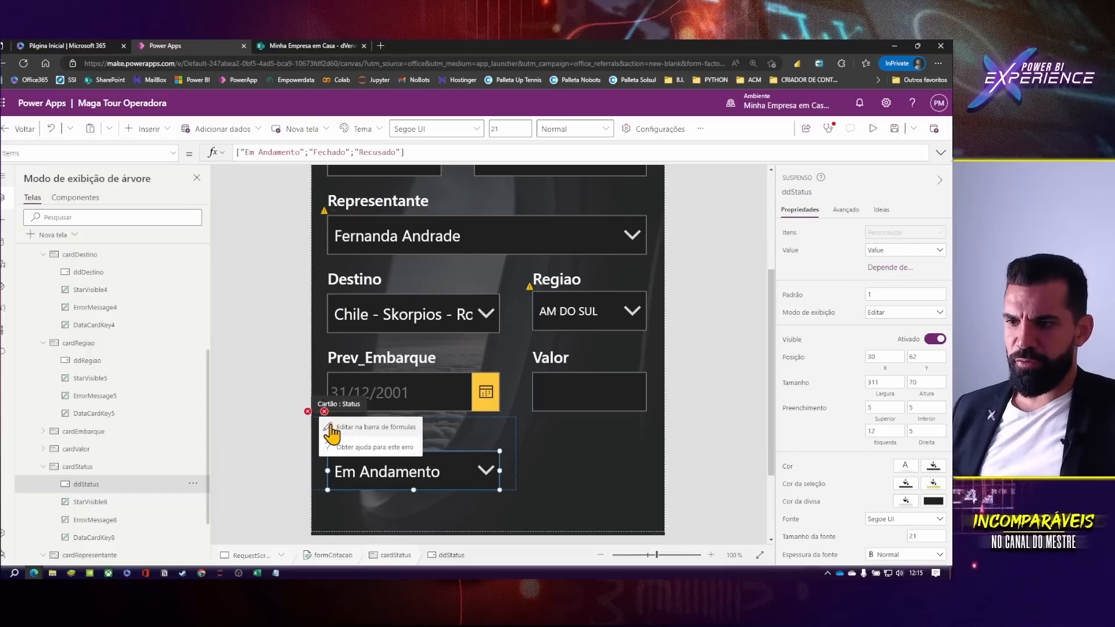
# - Fix the Status card's error message by setting its Y formula to ddStatus.Y + ddStatus.Height
pyautogui.click(334, 423)
pyautogui.doubleClick(243, 152)
pyautogui.write('ddStatus.Y + txtStatus.Height')
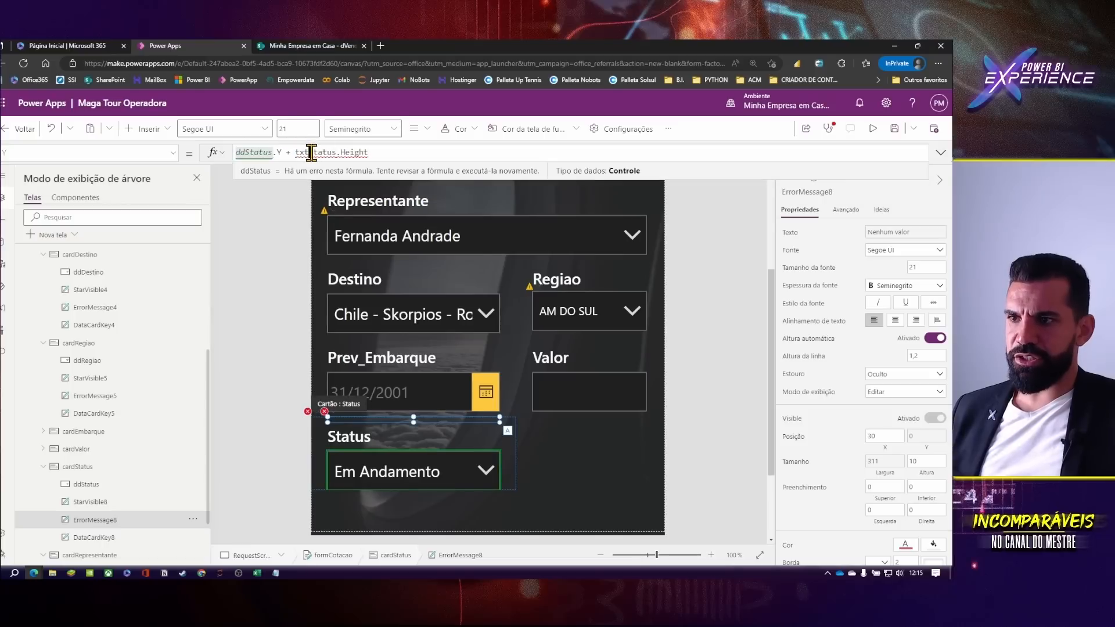
pyautogui.doubleClick(312, 152)
pyautogui.write('ddStatus')
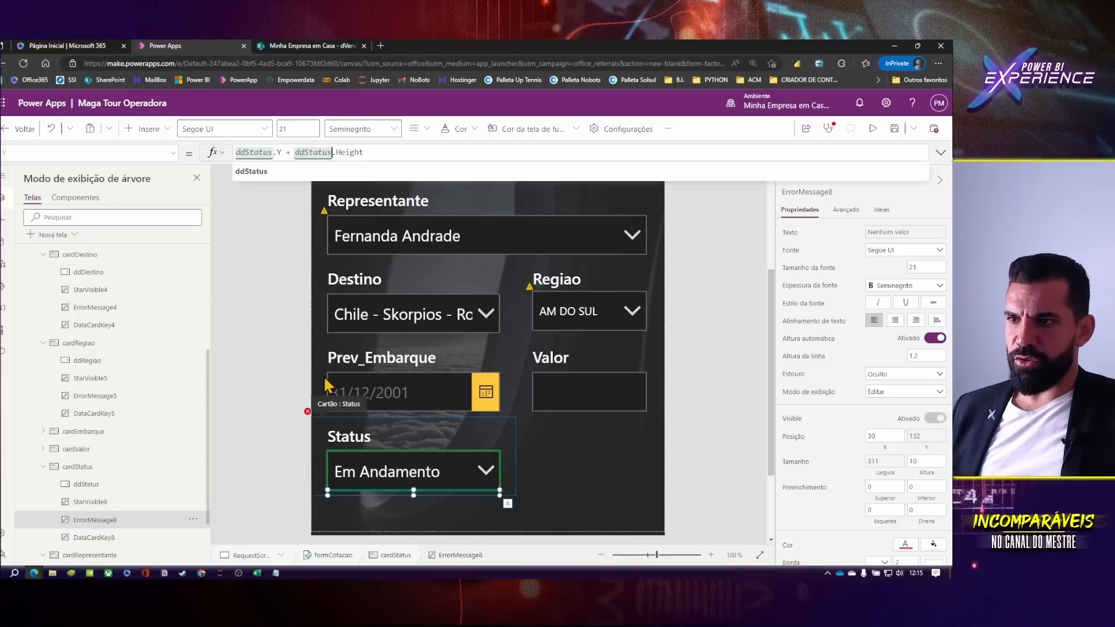
# - Set the Update formula of the Status card to ddStatus.SelectedText.Value
pyautogui.click(316, 427)
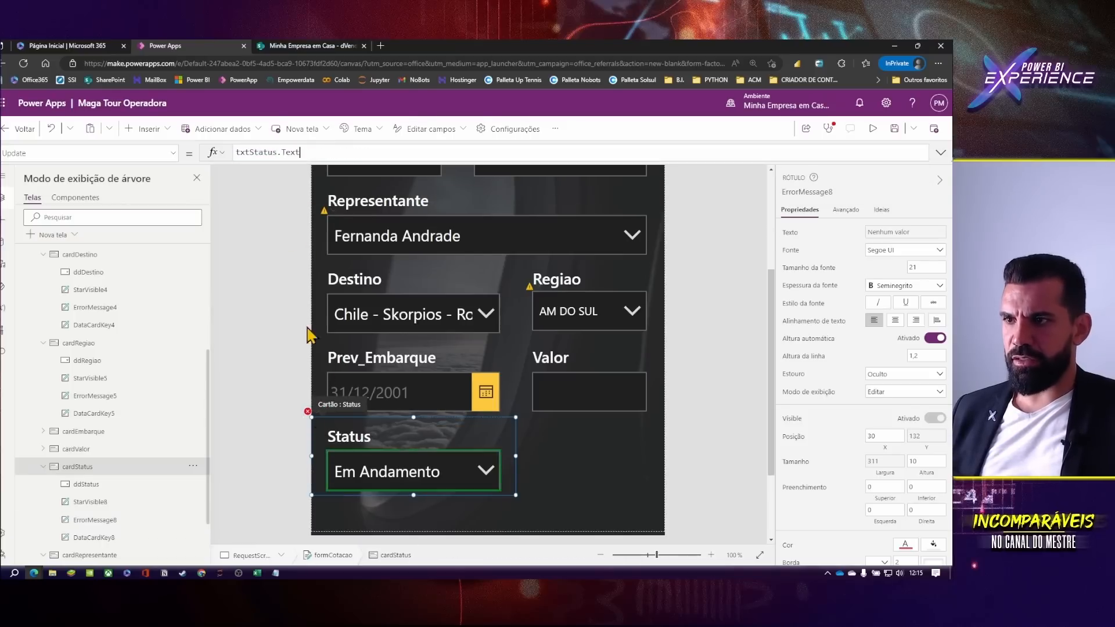
pyautogui.tripleClick(255, 152)
pyautogui.write('ddStatus')
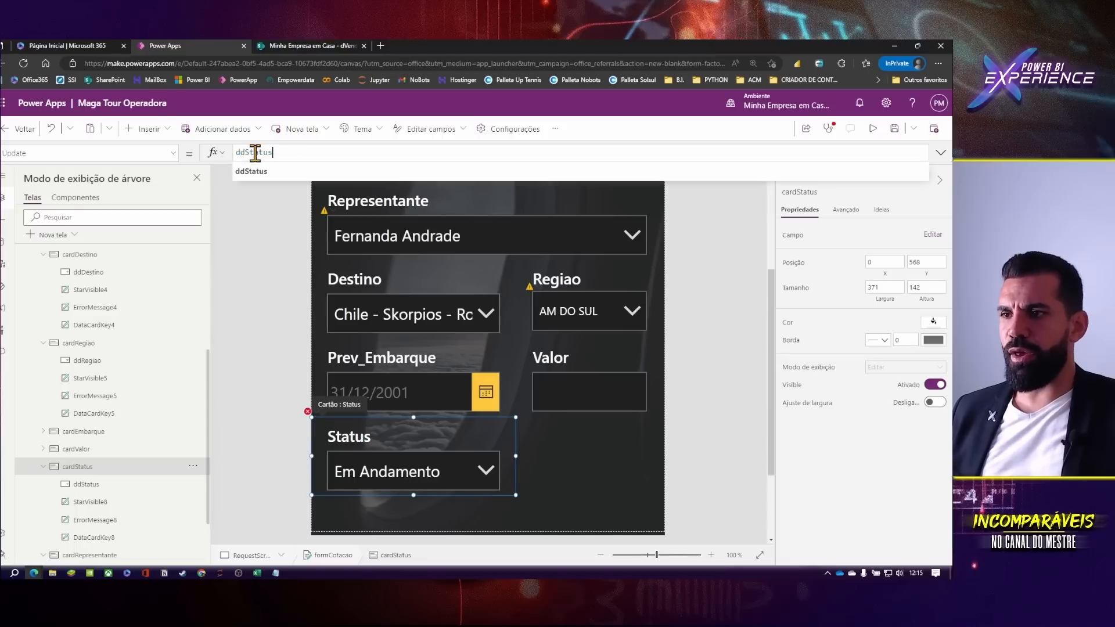
pyautogui.write('.')
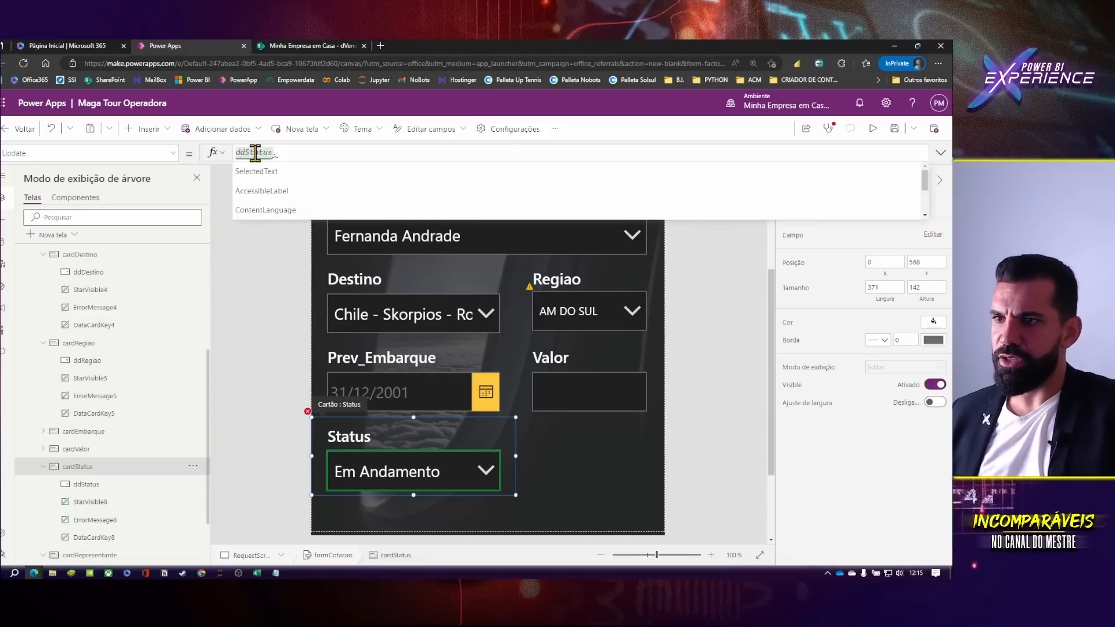
pyautogui.press('Tab')
pyautogui.write('.')
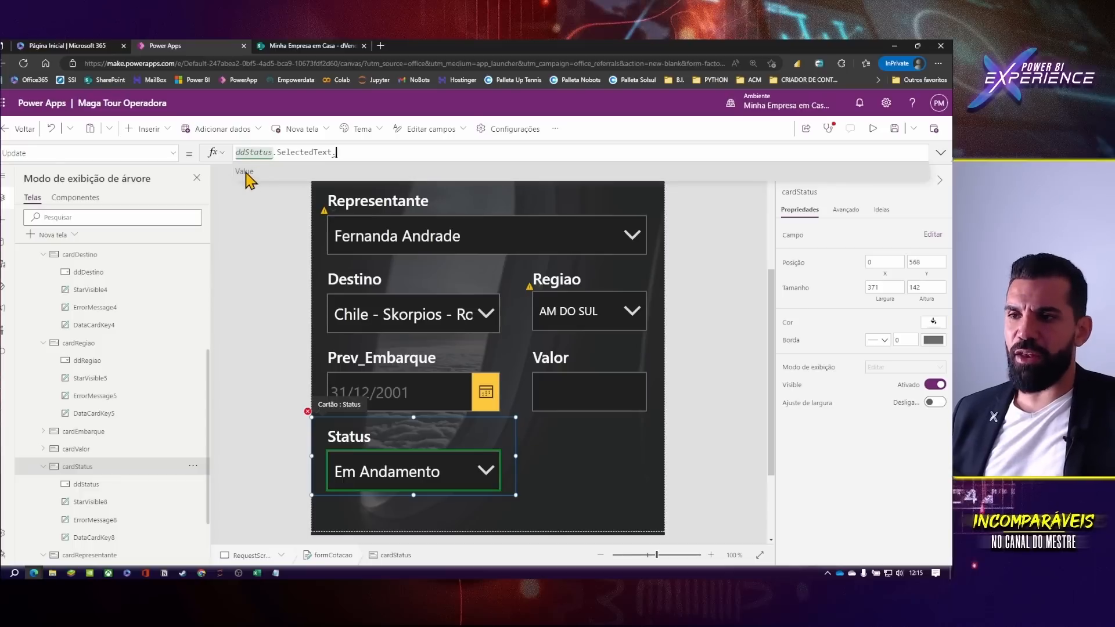
pyautogui.press('Tab')
pyautogui.click(372, 153)
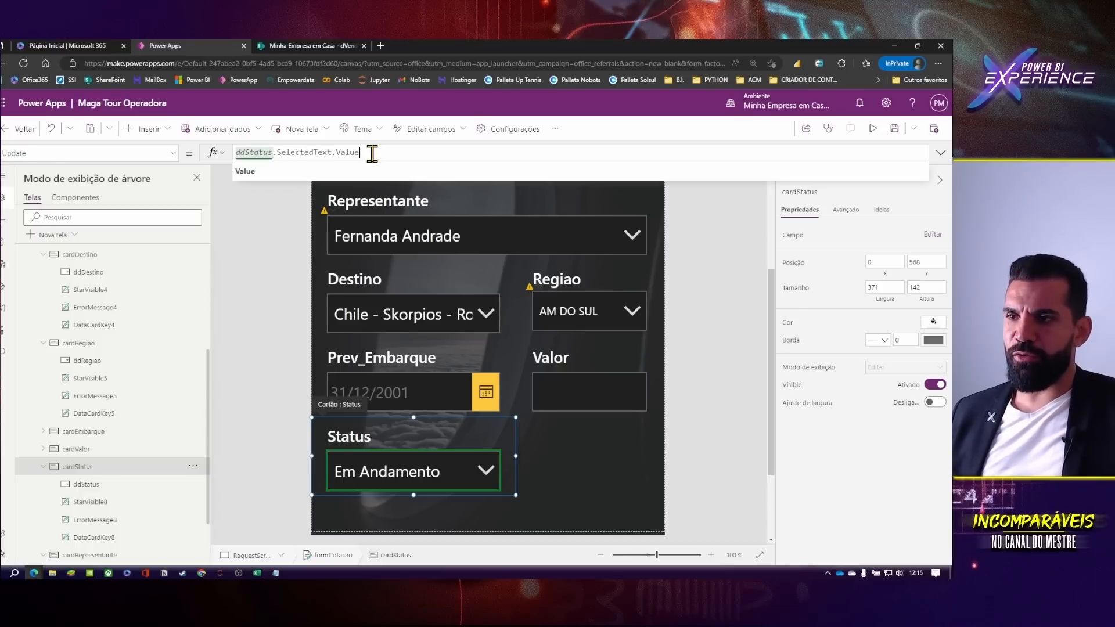
pyautogui.click(259, 305)
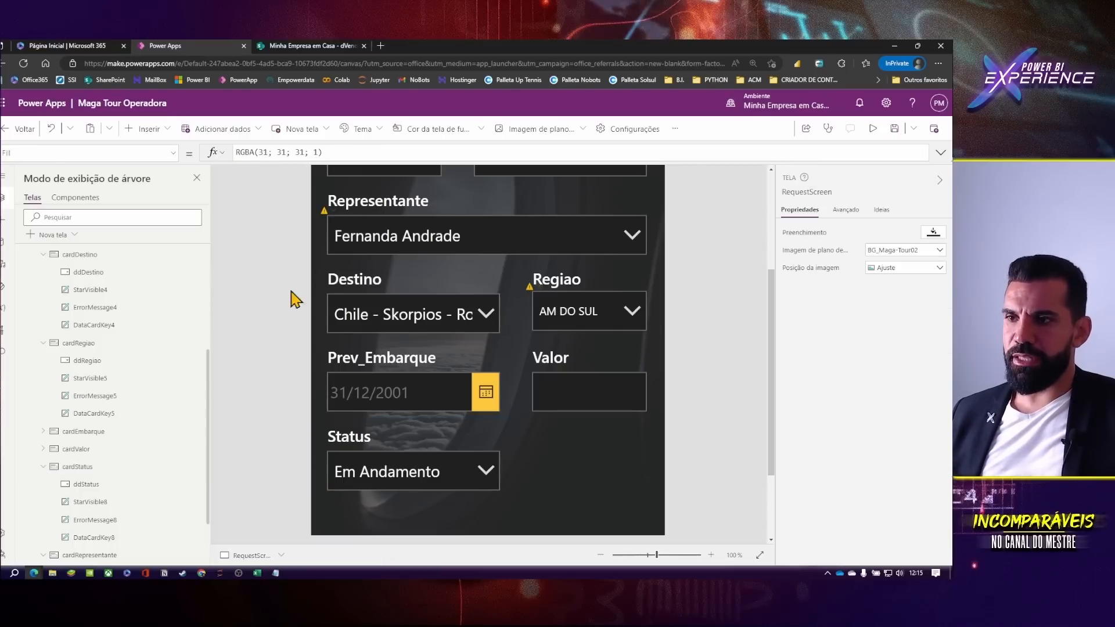
# - Review the Status dropdown's items formula and the value its card's Update formula returns
pyautogui.click(433, 482)
pyautogui.click(431, 472)
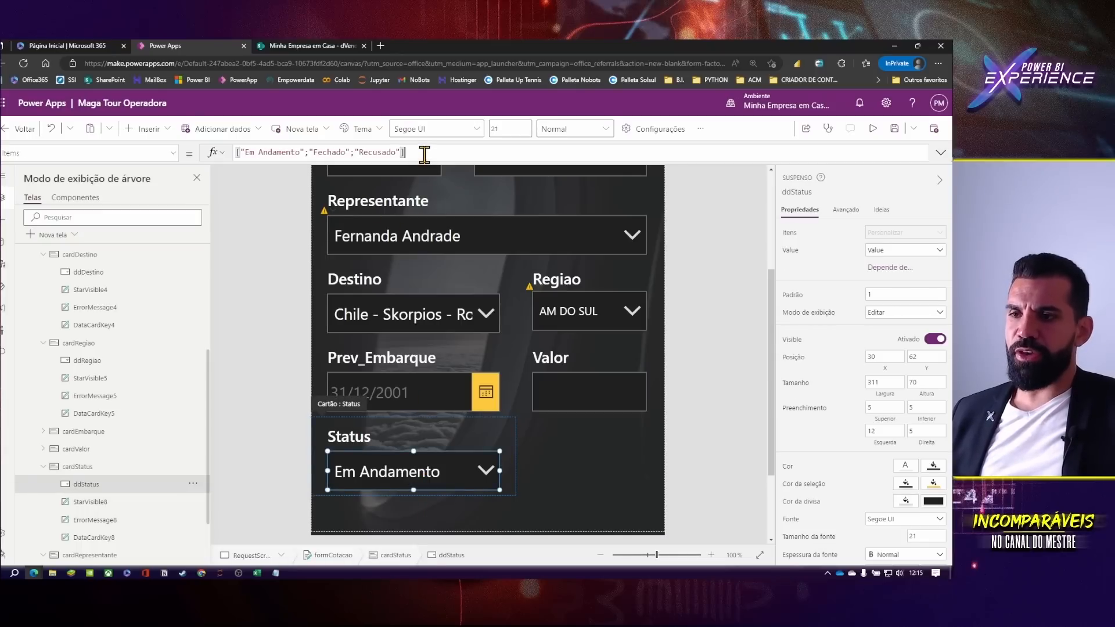
pyautogui.click(508, 433)
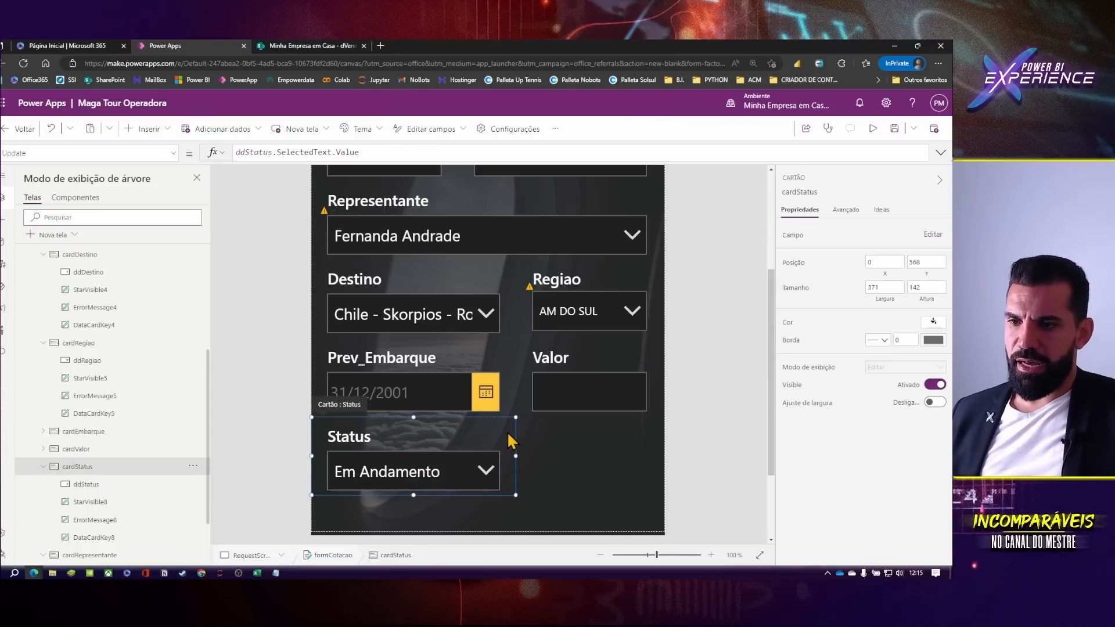
pyautogui.click(384, 153)
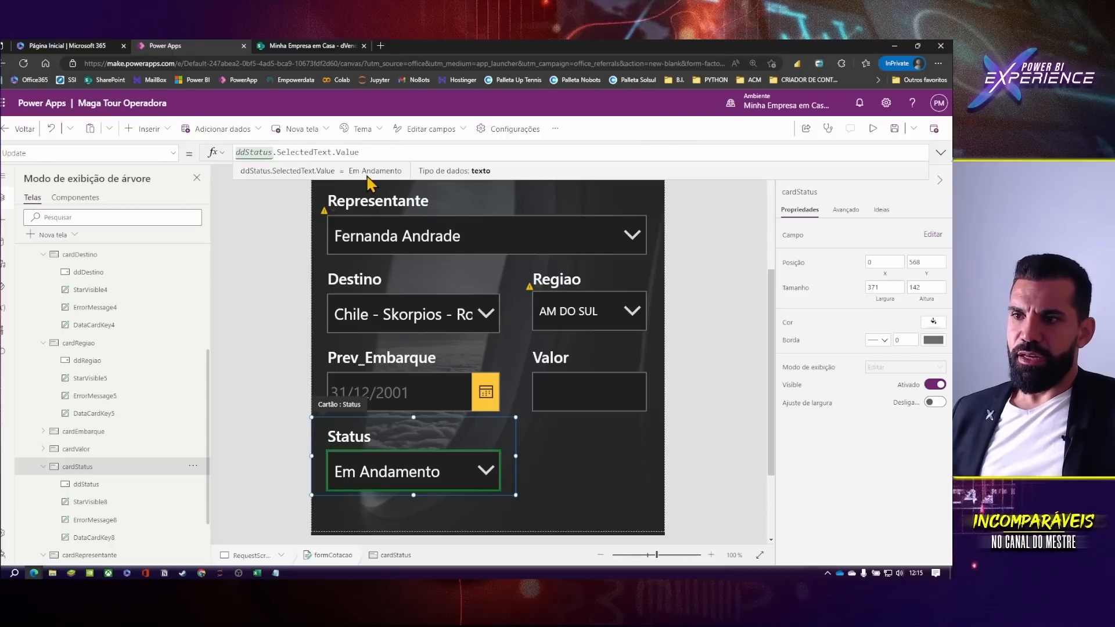
# - Choose Fechado in the Status dropdown and recheck the card's Update formula with that selection
pyautogui.keyDown('alt'); pyautogui.click(485, 471); pyautogui.keyUp('alt')
pyautogui.keyDown('alt'); pyautogui.click(424, 417); pyautogui.keyUp('alt')
pyautogui.click(569, 494)
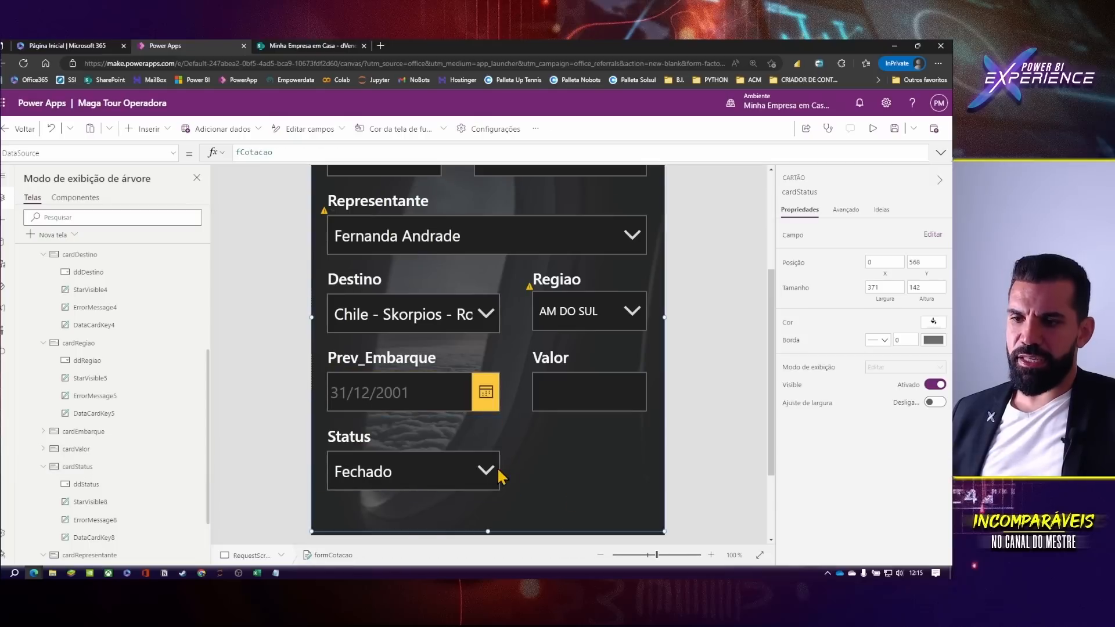
pyautogui.click(510, 436)
pyautogui.click(376, 152)
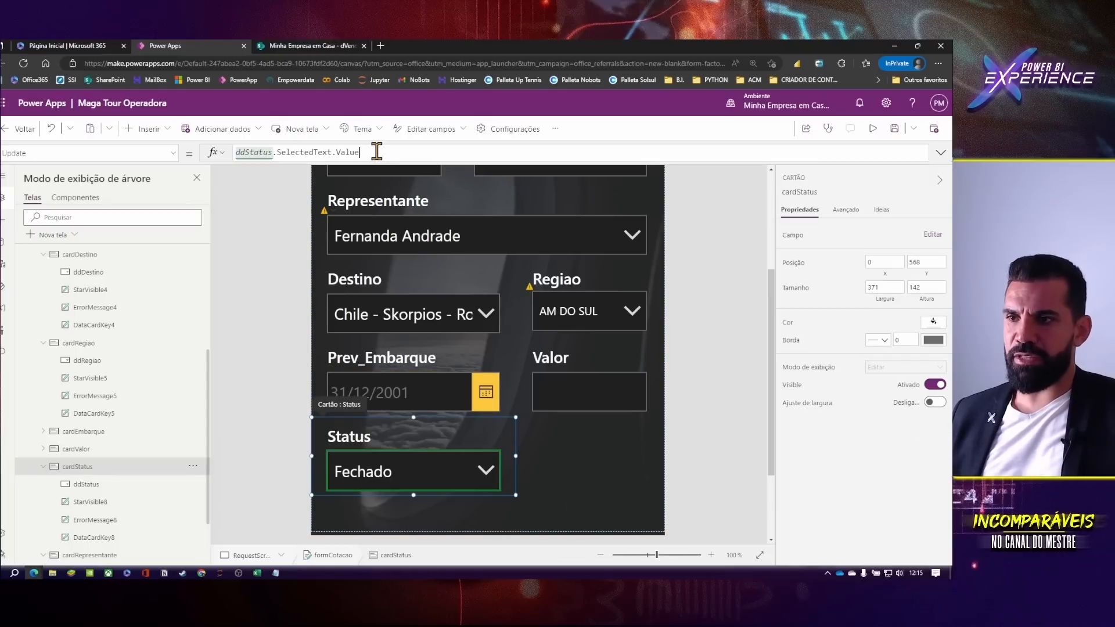
pyautogui.click(684, 443)
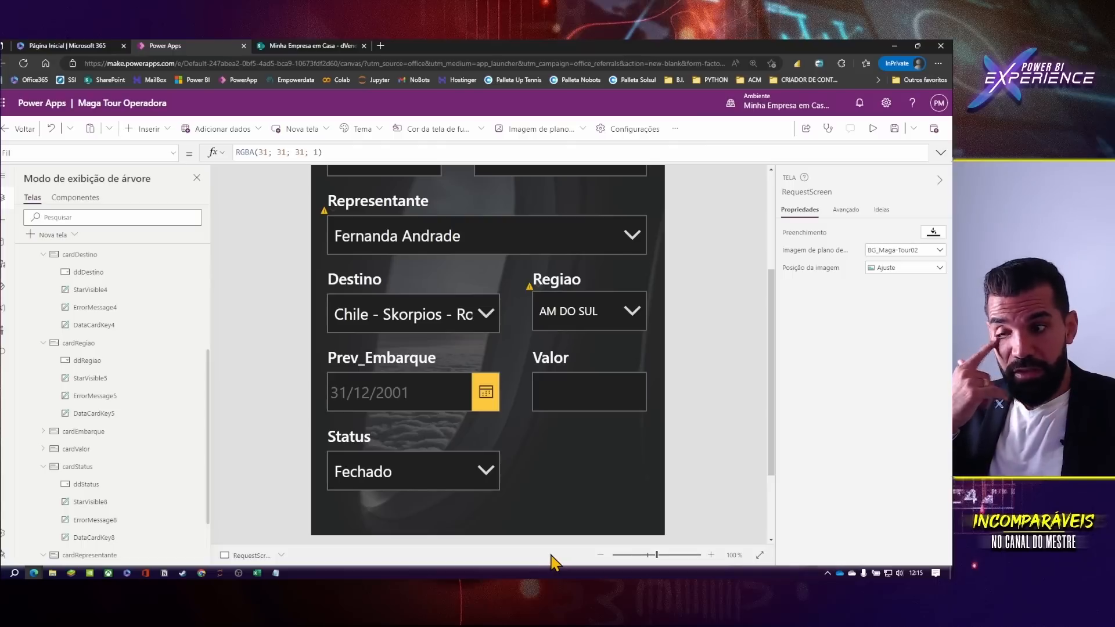
# - Review the Regiao dropdown's filter formula and open the help details for its warning
pyautogui.scroll(3, 517, 463)
pyautogui.scroll(-3, 424, 455)
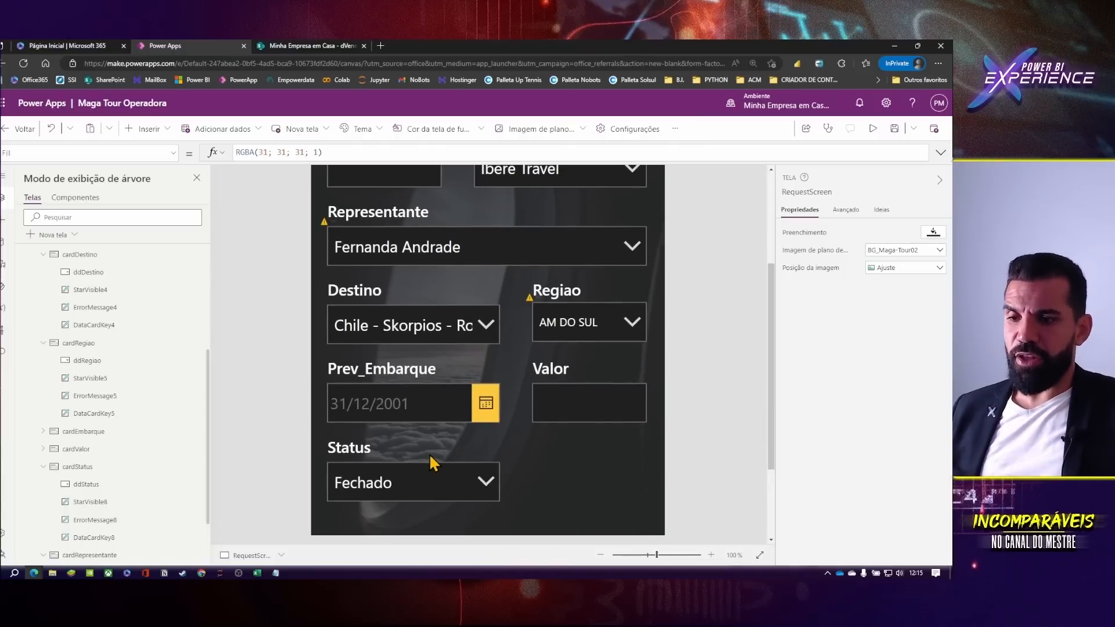
pyautogui.scroll(-2, 433, 463)
pyautogui.scroll(-4, 500, 408)
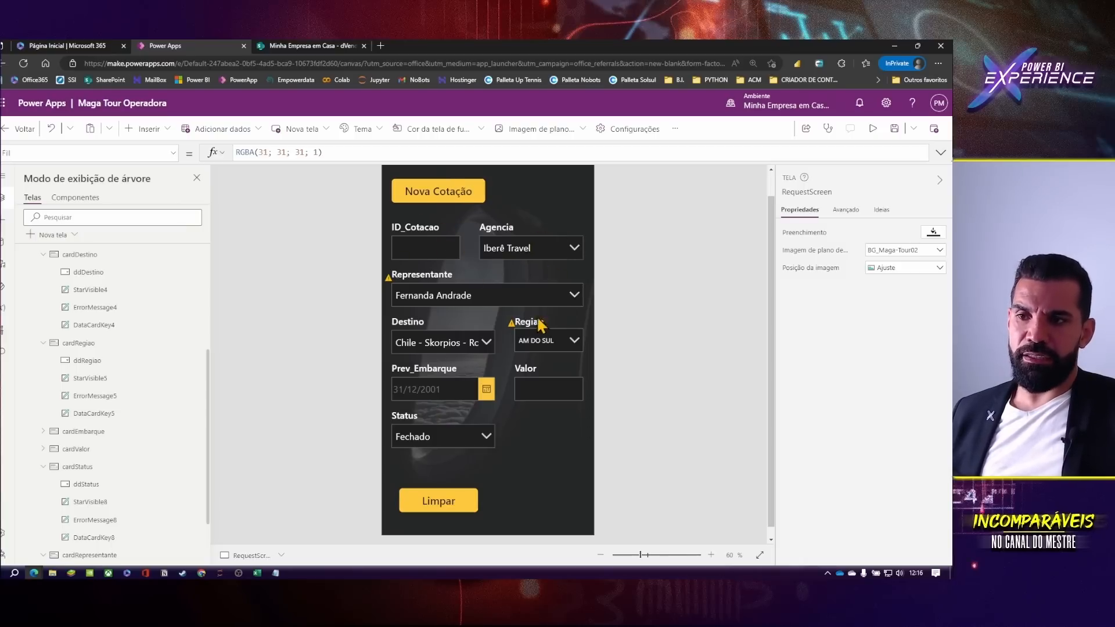
pyautogui.click(512, 325)
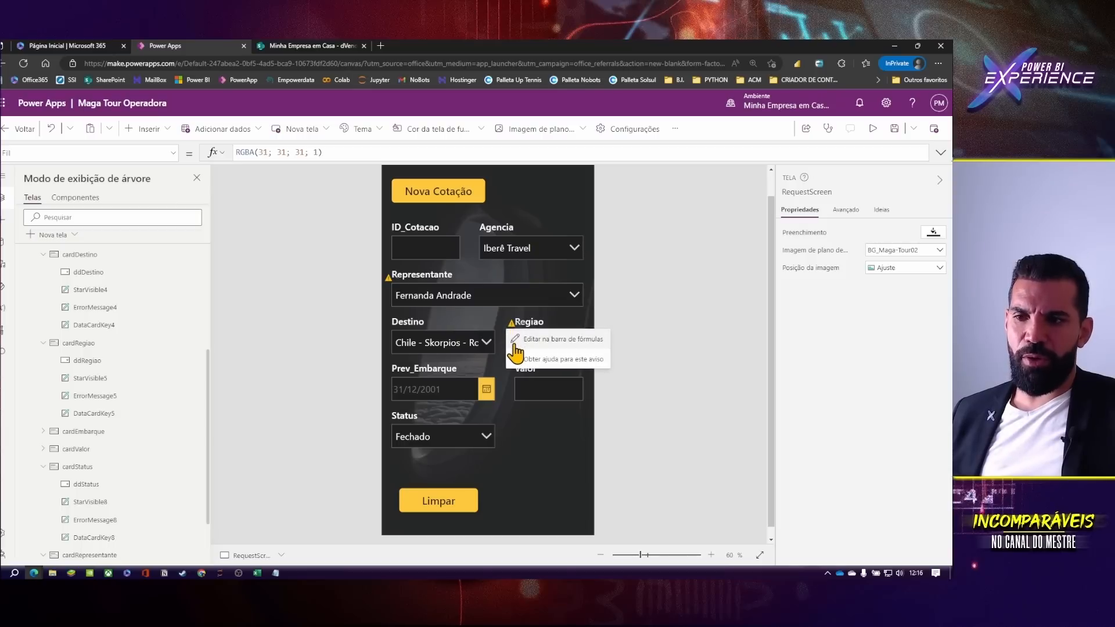
pyautogui.click(515, 340)
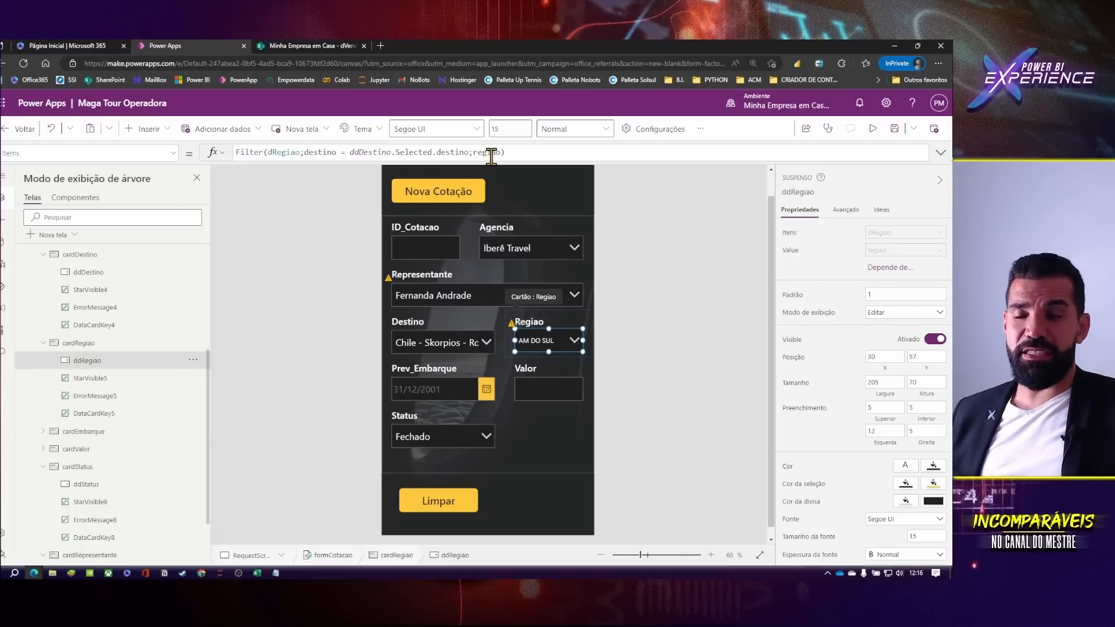
pyautogui.click(511, 152)
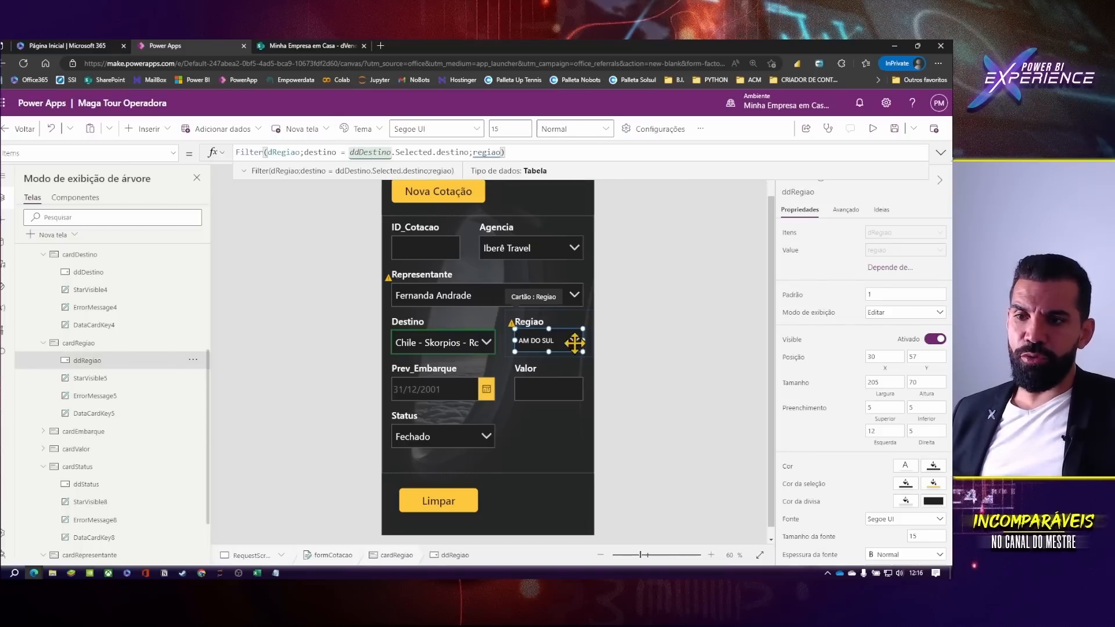
pyautogui.click(510, 324)
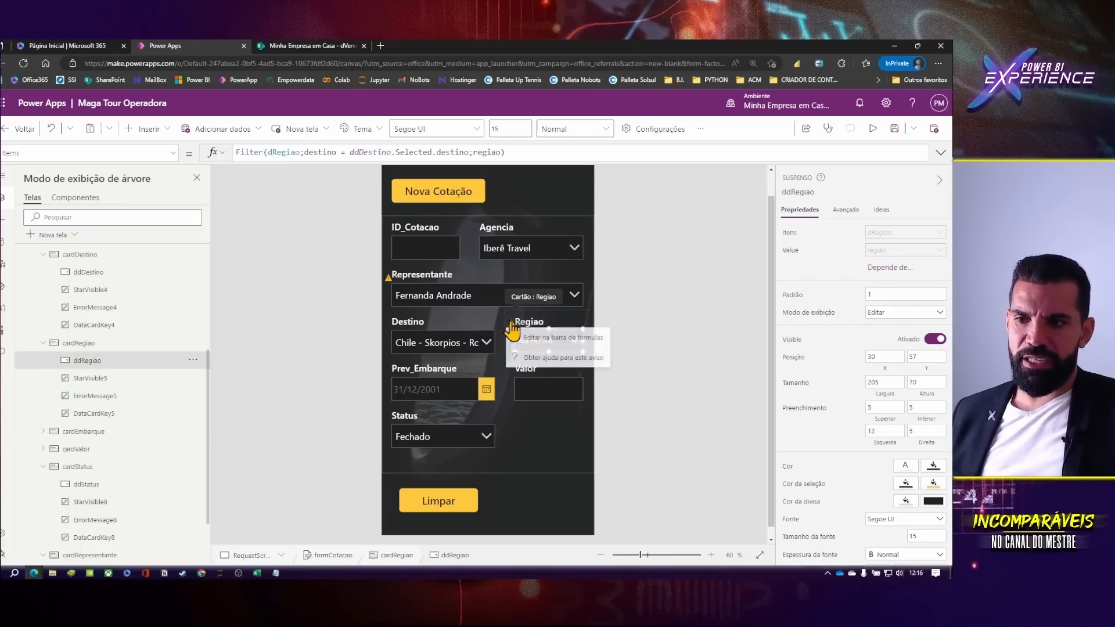
pyautogui.click(530, 363)
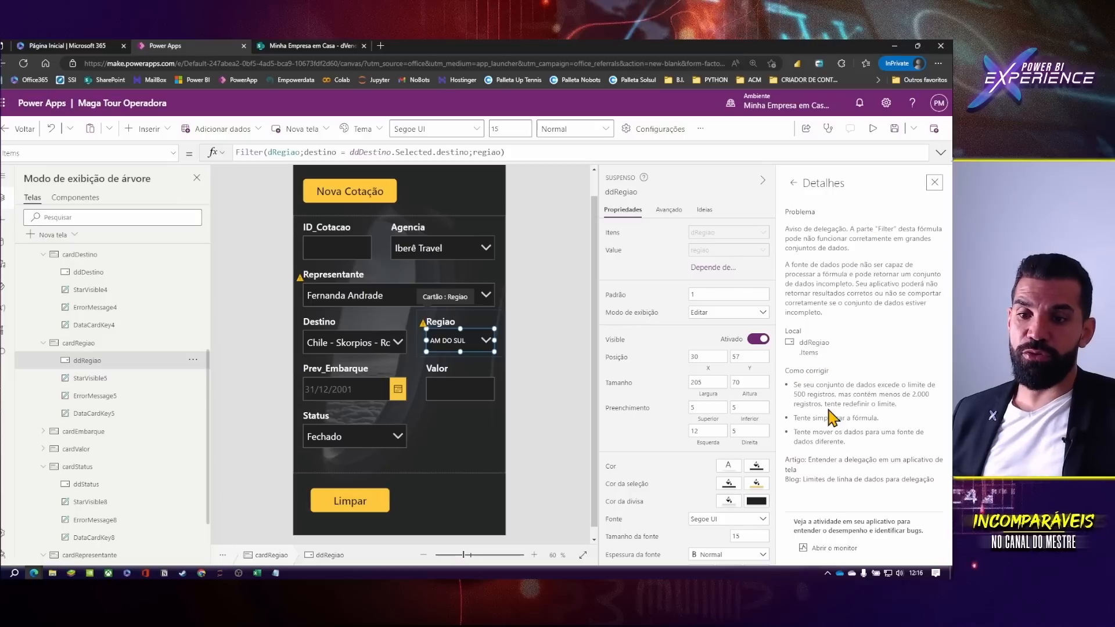
# - Duplicate the Nova Cotação button, place the copy beside Limpar and set its text to Enviar
pyautogui.click(934, 184)
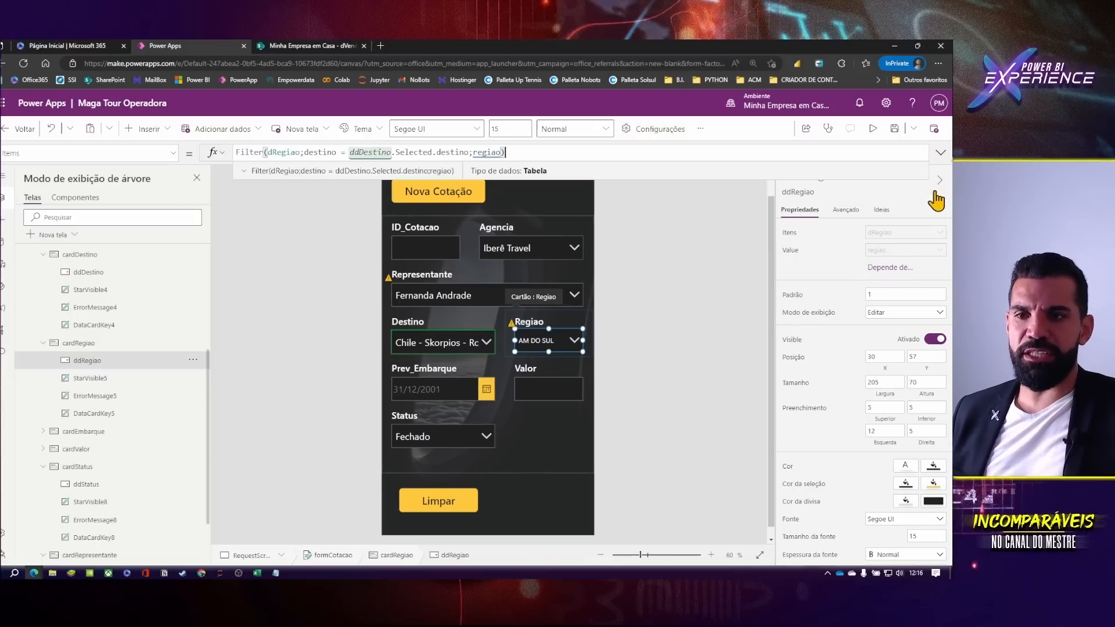
pyautogui.click(654, 321)
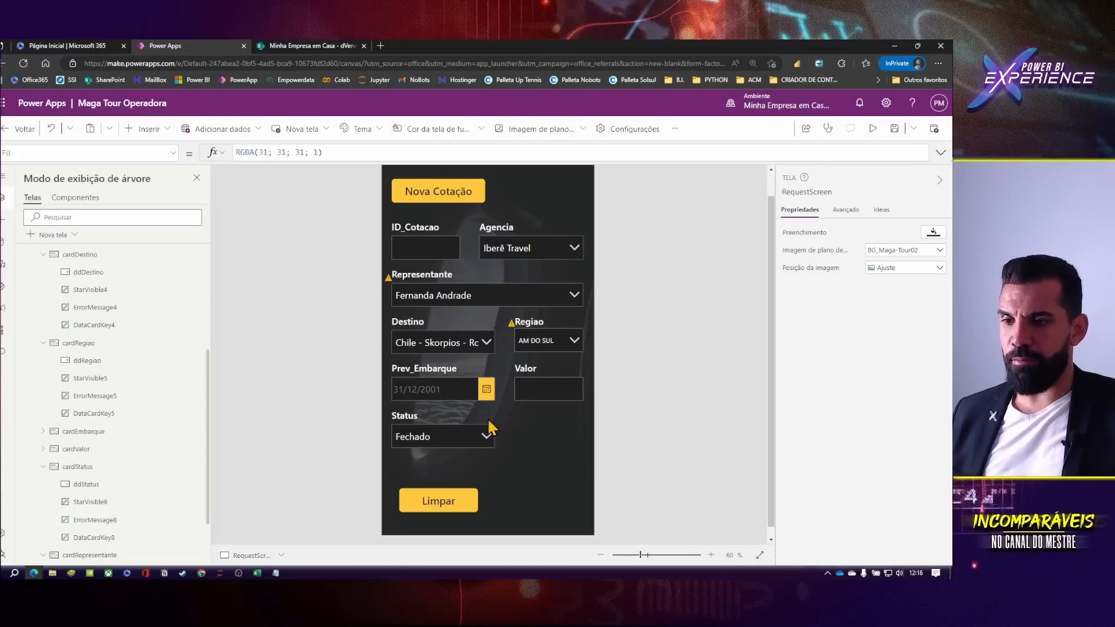
pyautogui.click(438, 499)
pyautogui.click(410, 187)
pyautogui.moveTo(419, 188); pyautogui.dragTo(522, 498)
pyautogui.click(901, 232)
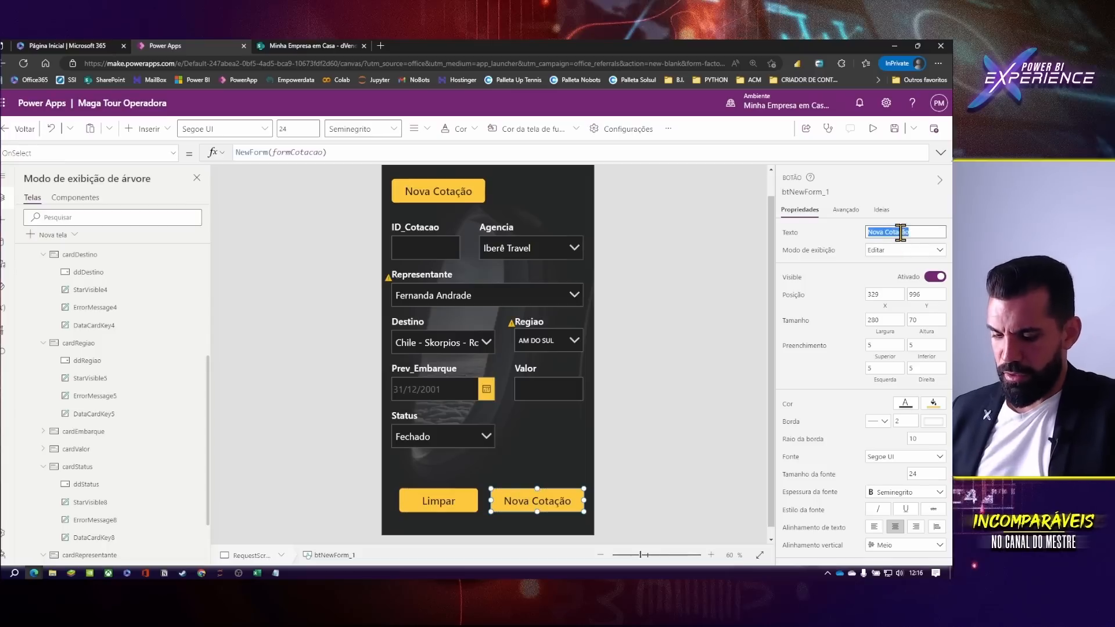
pyautogui.write('Enviar')
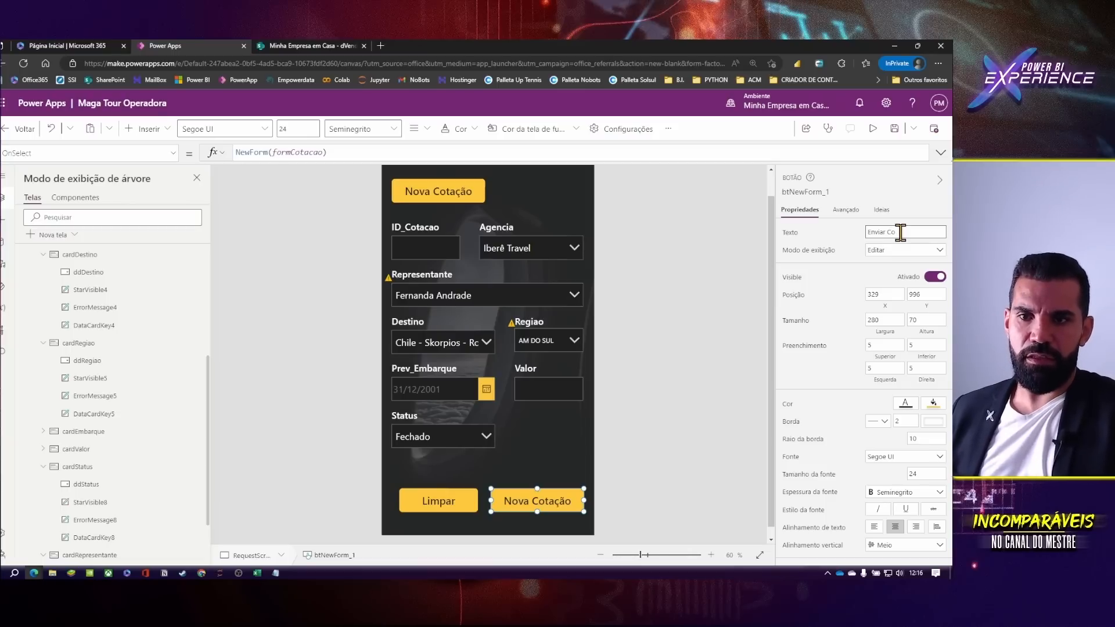
# - Rename the Enviar button control as btSubmitForm
pyautogui.click(801, 192)
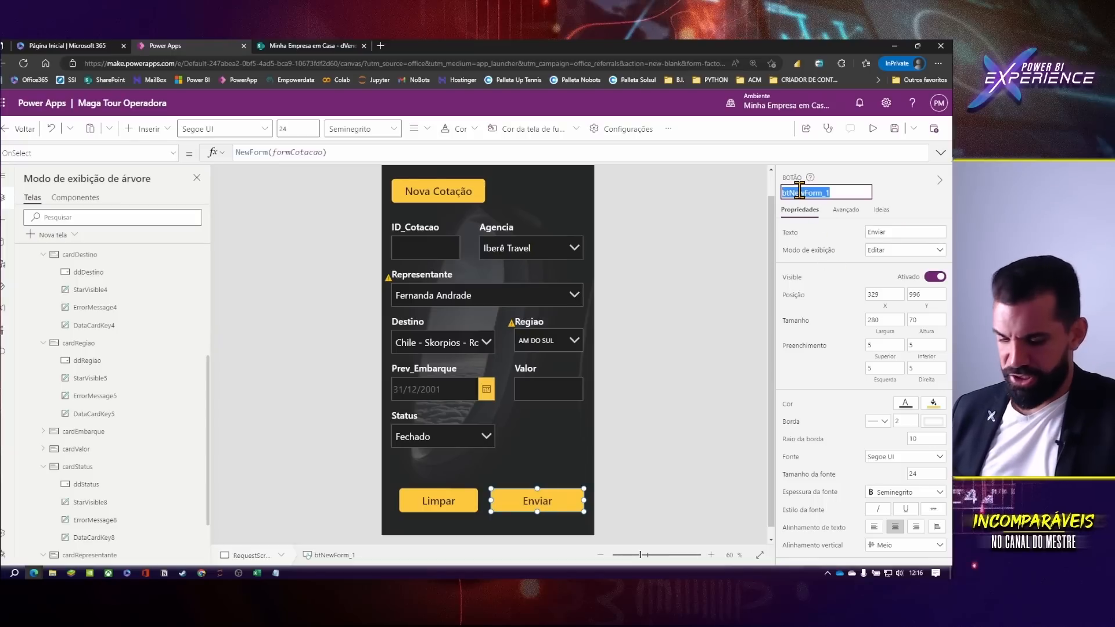
pyautogui.write('bt')
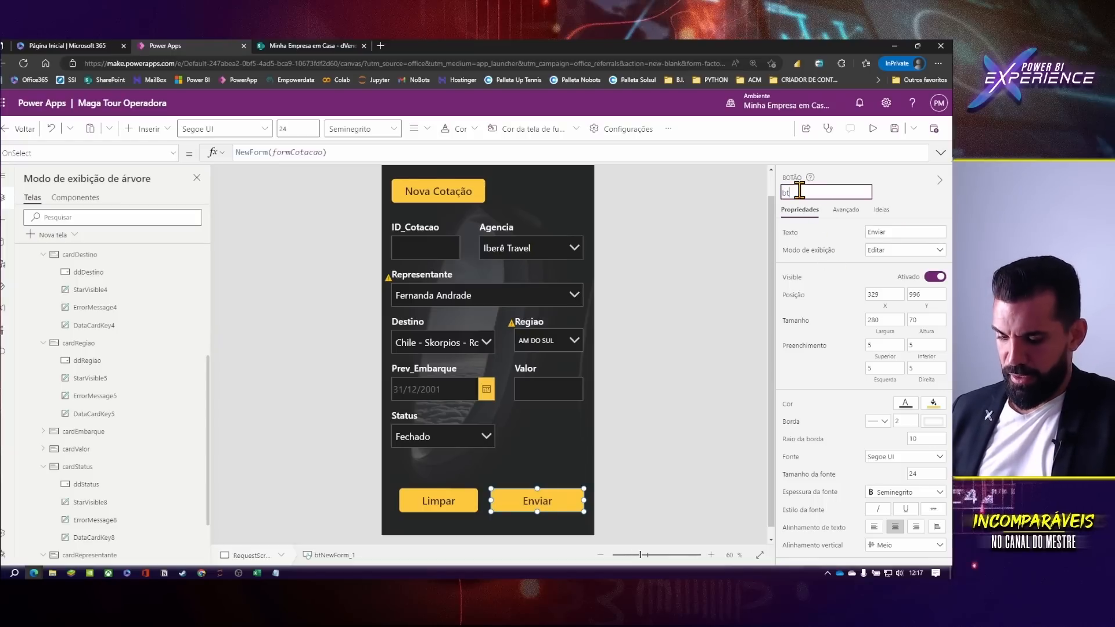
pyautogui.write('Su')
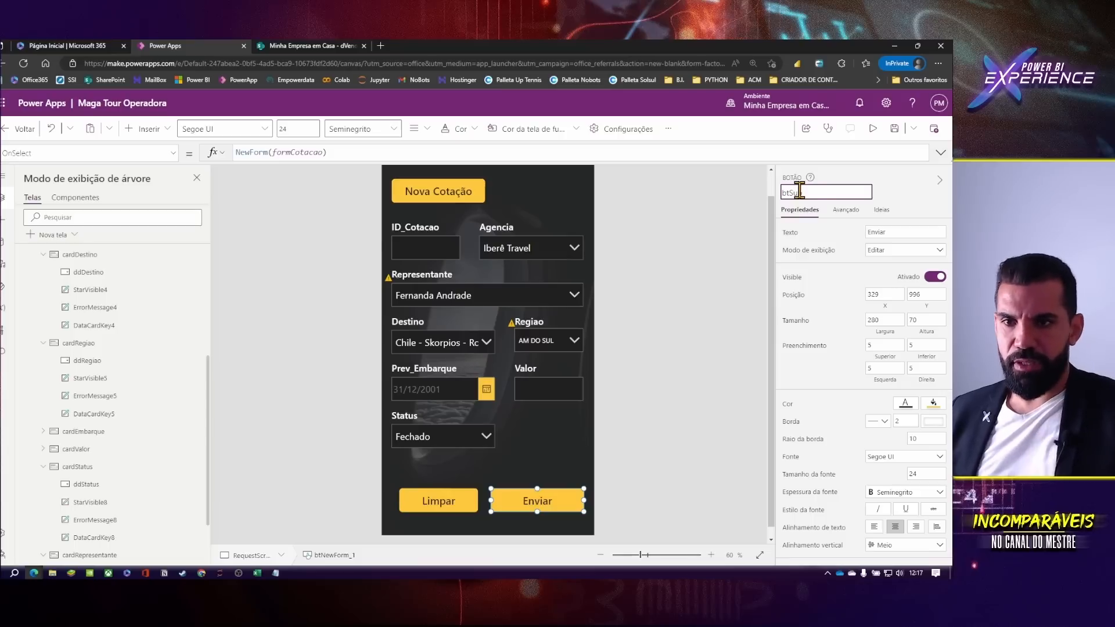
pyautogui.write('bmi')
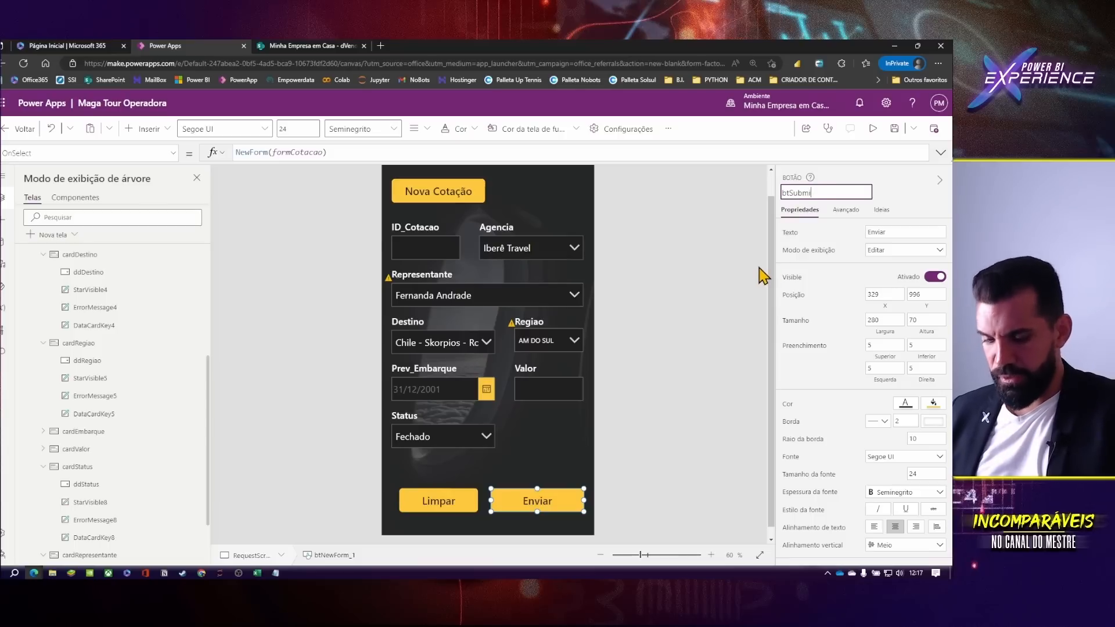
pyautogui.press('Return')
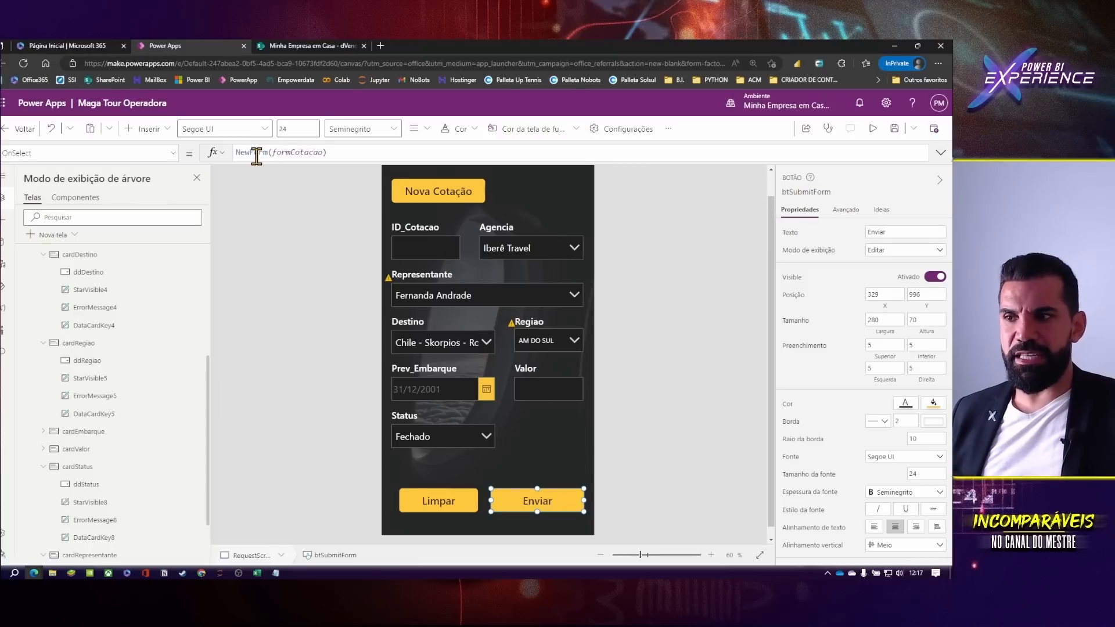
# - Set the Enviar button's OnSelect formula to SubmitForm(formCotacao)
pyautogui.click(439, 155)
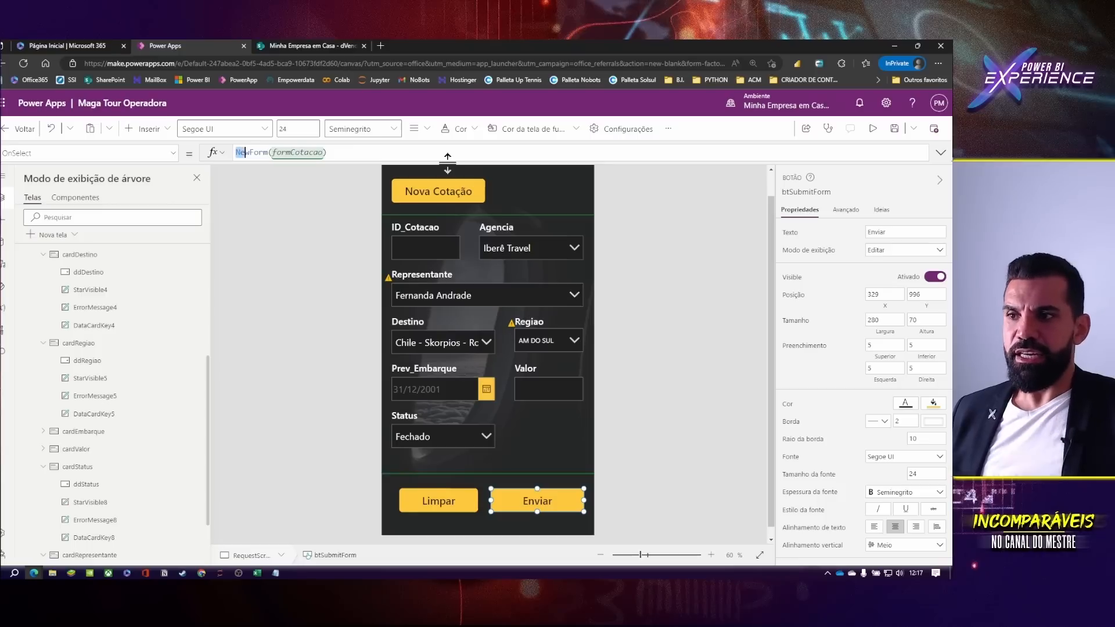
pyautogui.write('Su')
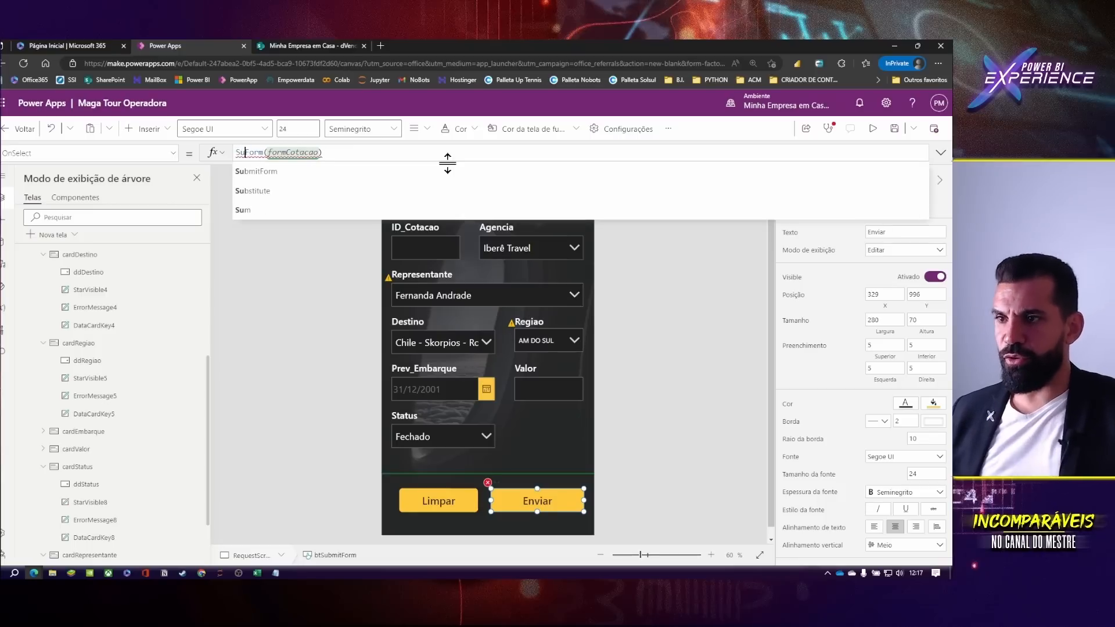
pyautogui.press('Tab')
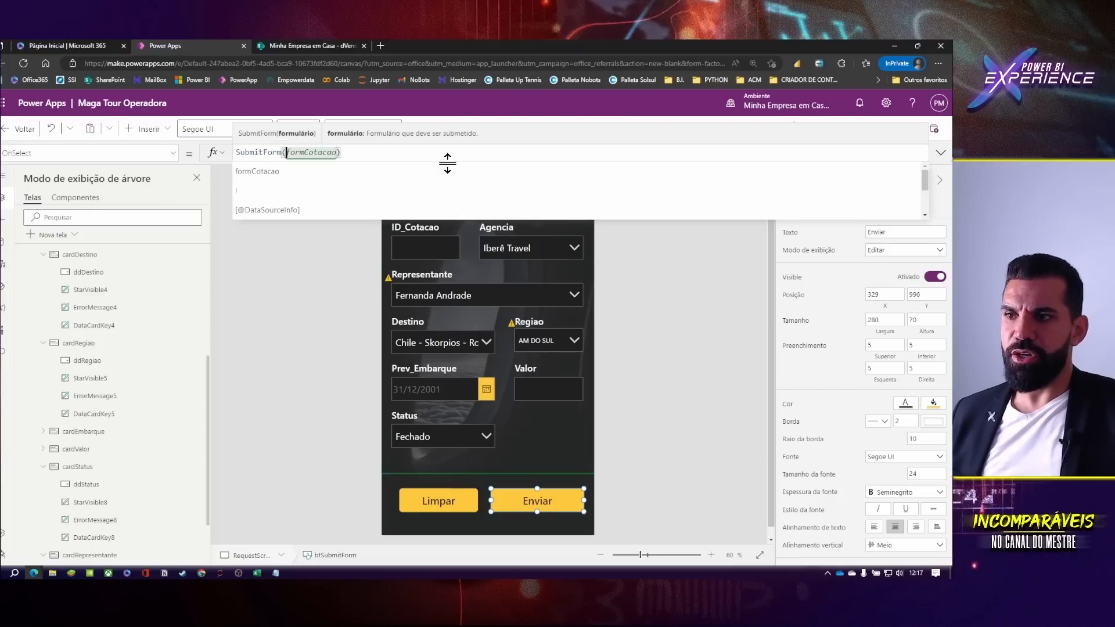
pyautogui.press('End')
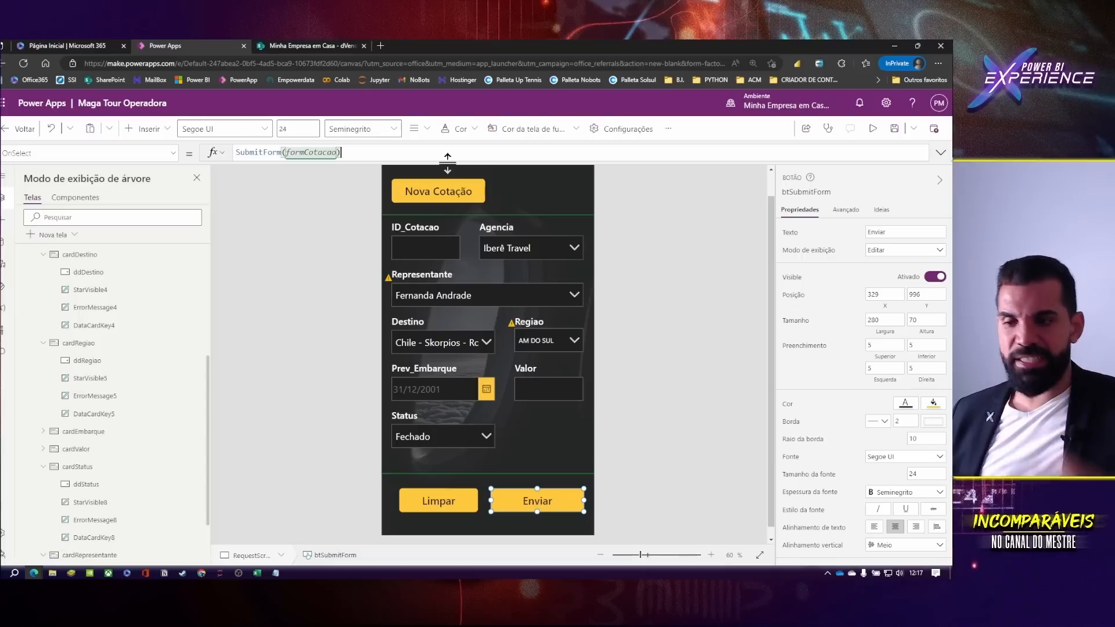
pyautogui.click(437, 210)
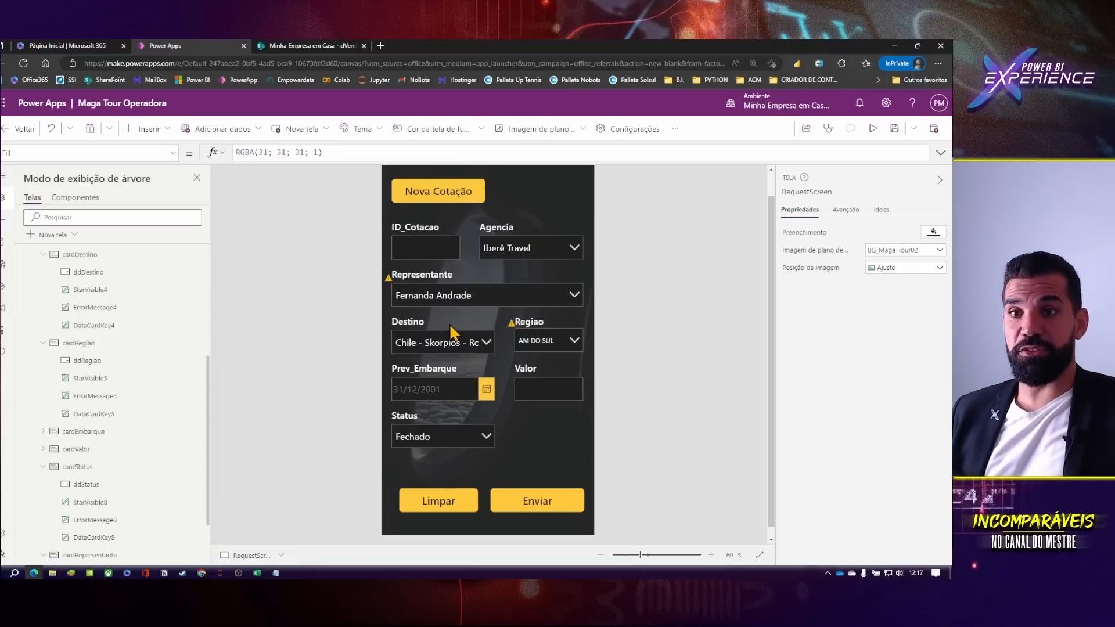
# - Preview the app, clear the form with Limpar and start a new quotation with Nova Cotação
pyautogui.press('F5')
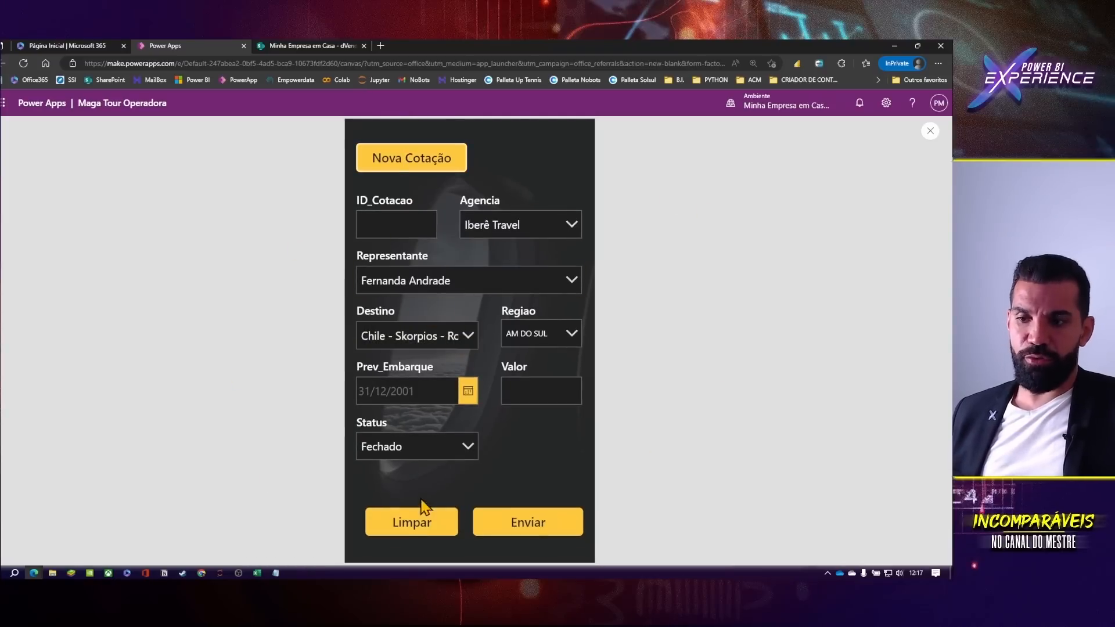
pyautogui.click(416, 525)
pyautogui.click(413, 161)
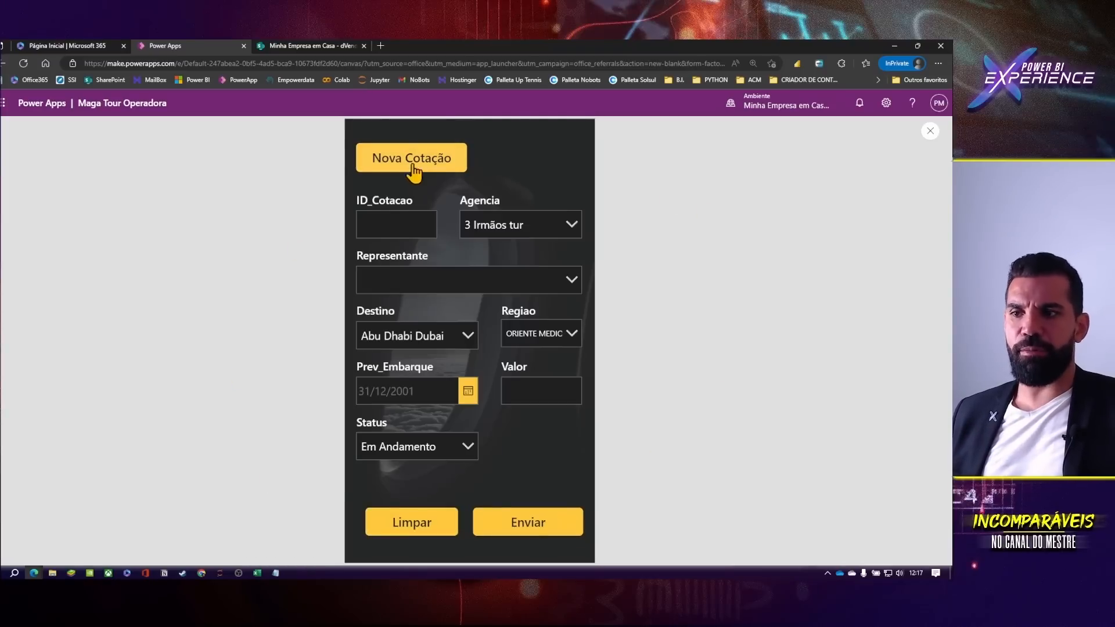
# - Enter the quotation ID, choose Curta++ as Agencia and select the agency's Representante
pyautogui.click(394, 224)
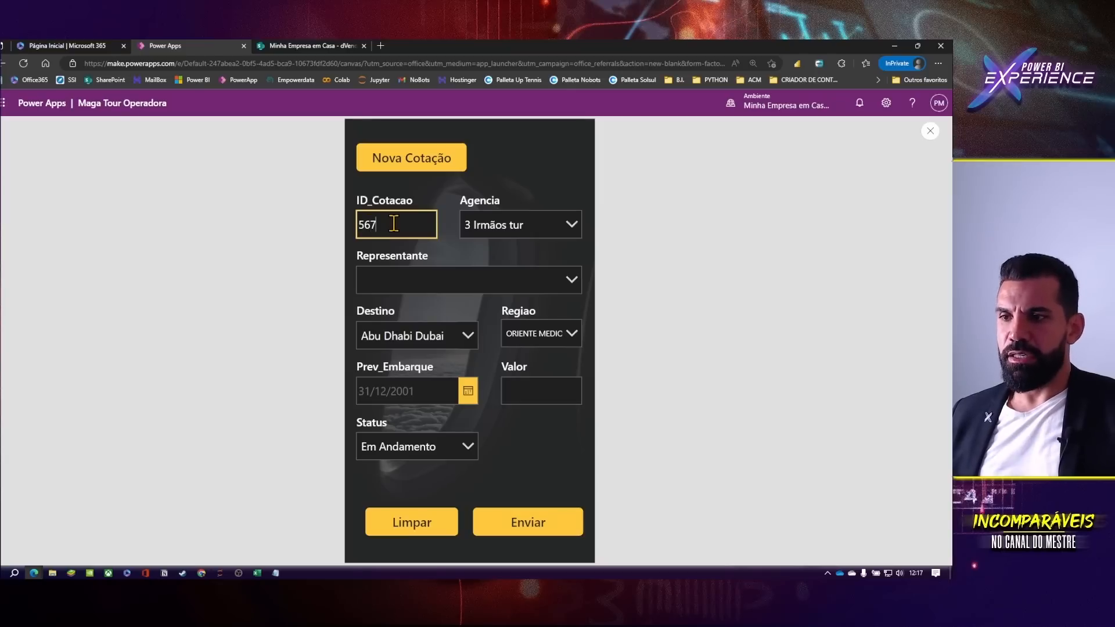
pyautogui.click(531, 224)
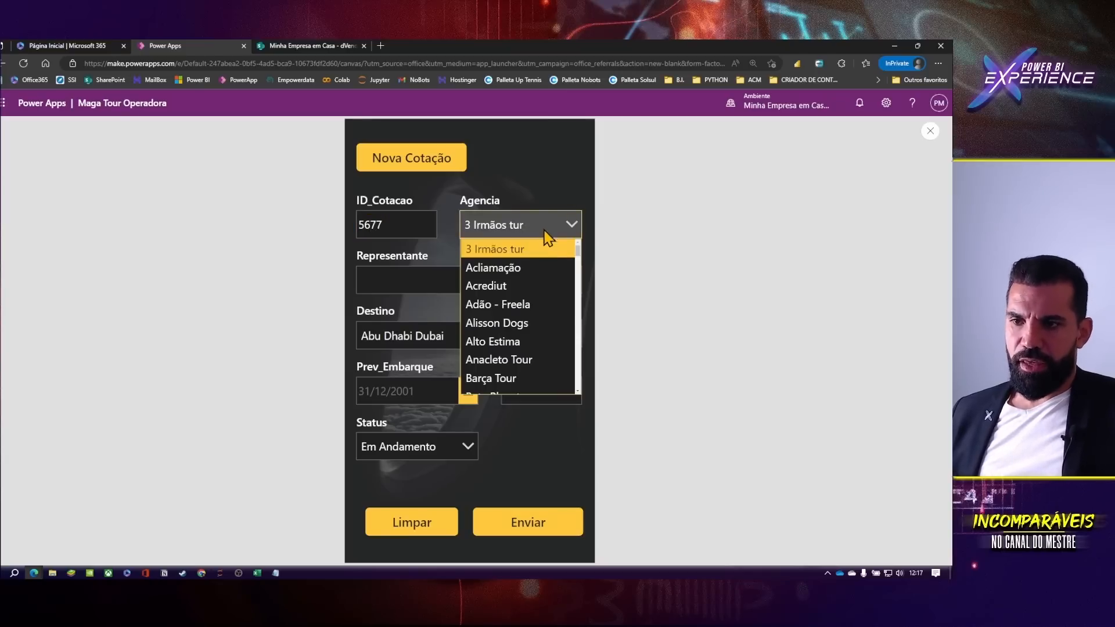
pyautogui.scroll(-6, 546, 318)
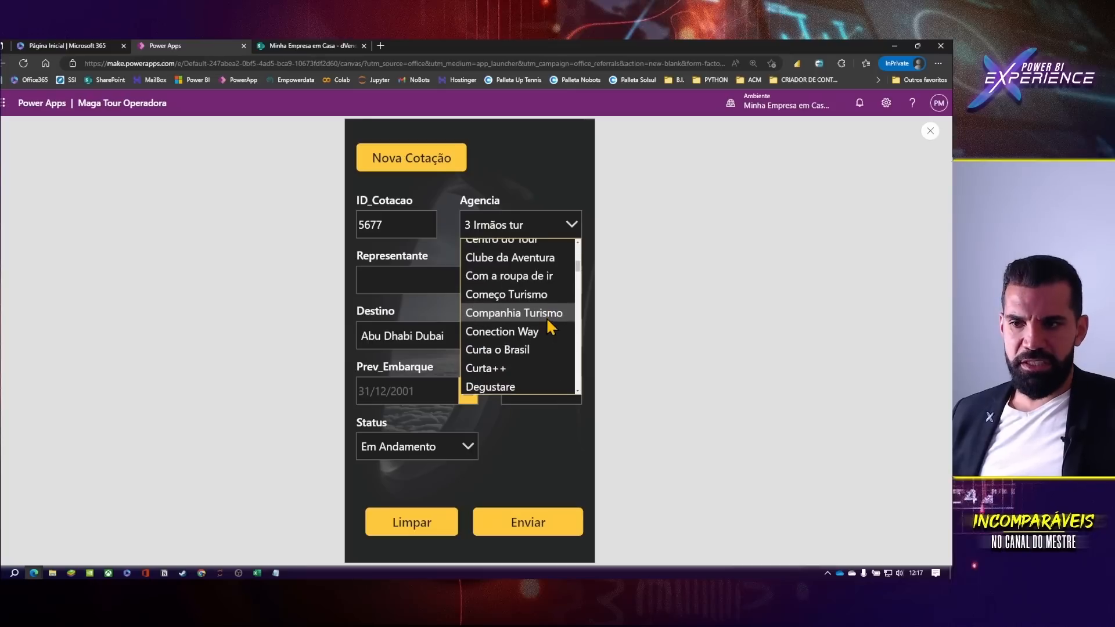
pyautogui.click(493, 367)
pyautogui.click(573, 279)
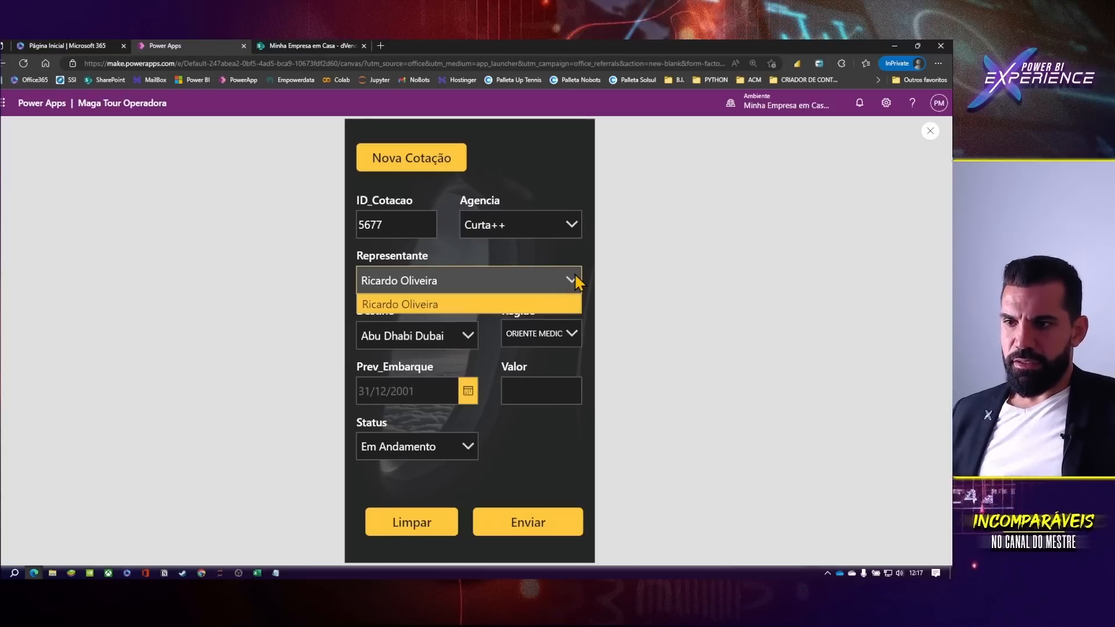
pyautogui.click(436, 282)
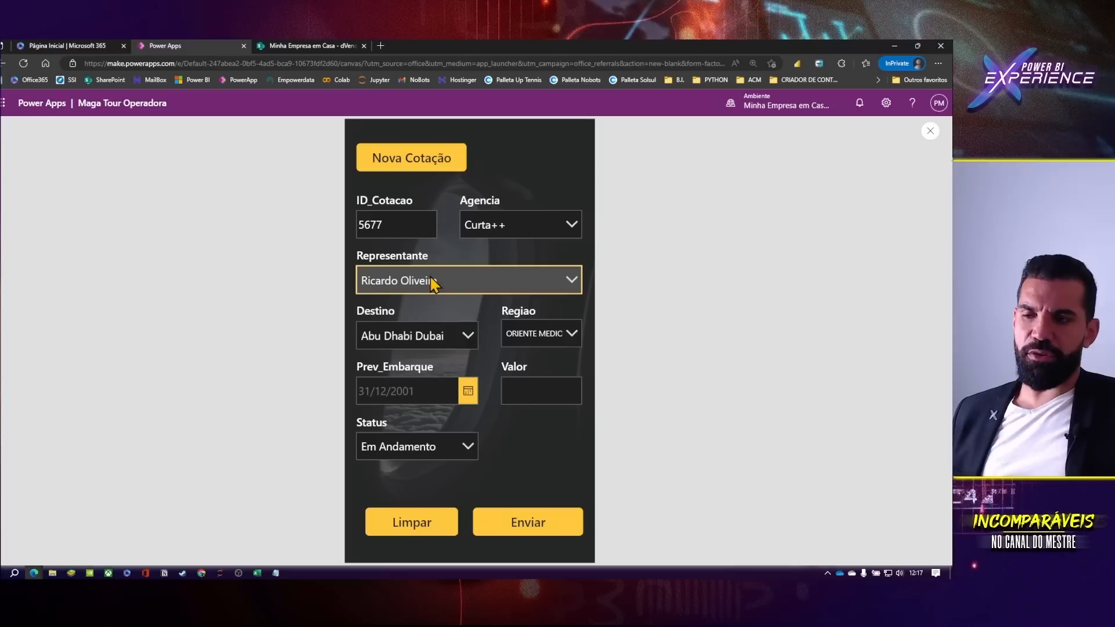
# - Choose Dubai e Israel as the quotation's Destino
pyautogui.click(468, 337)
pyautogui.scroll(-5, 436, 375)
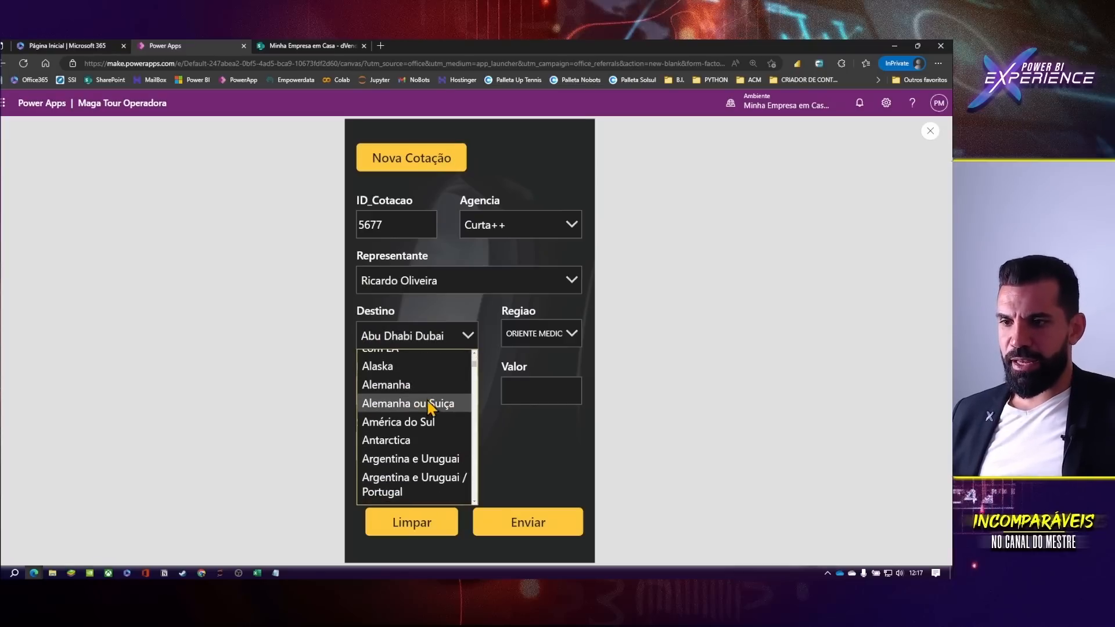
pyautogui.scroll(-5, 406, 441)
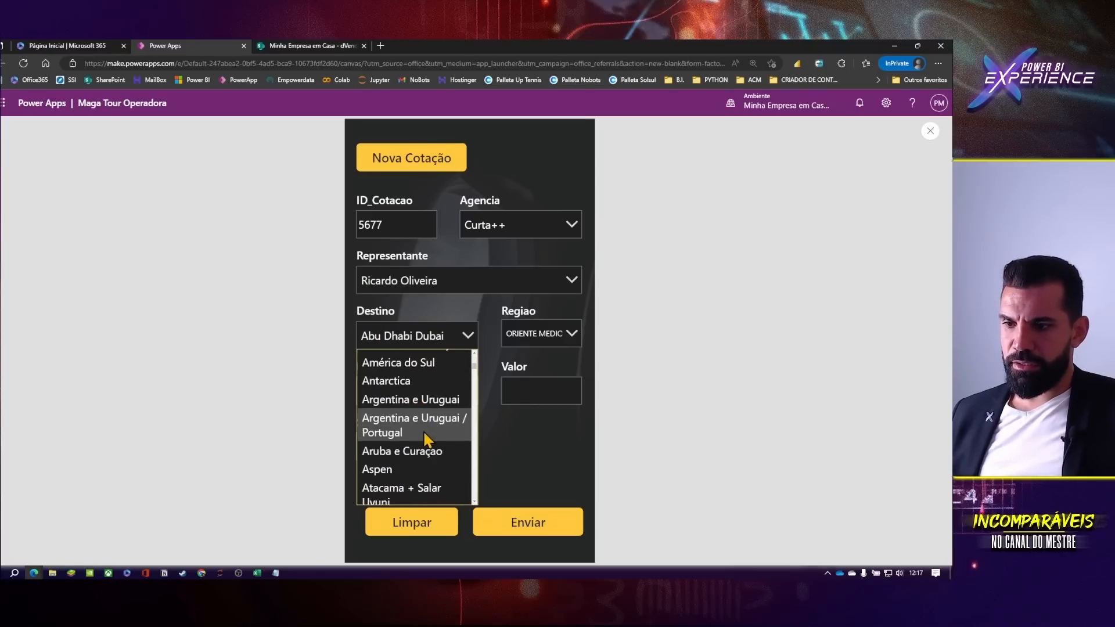
pyautogui.scroll(-10, 422, 435)
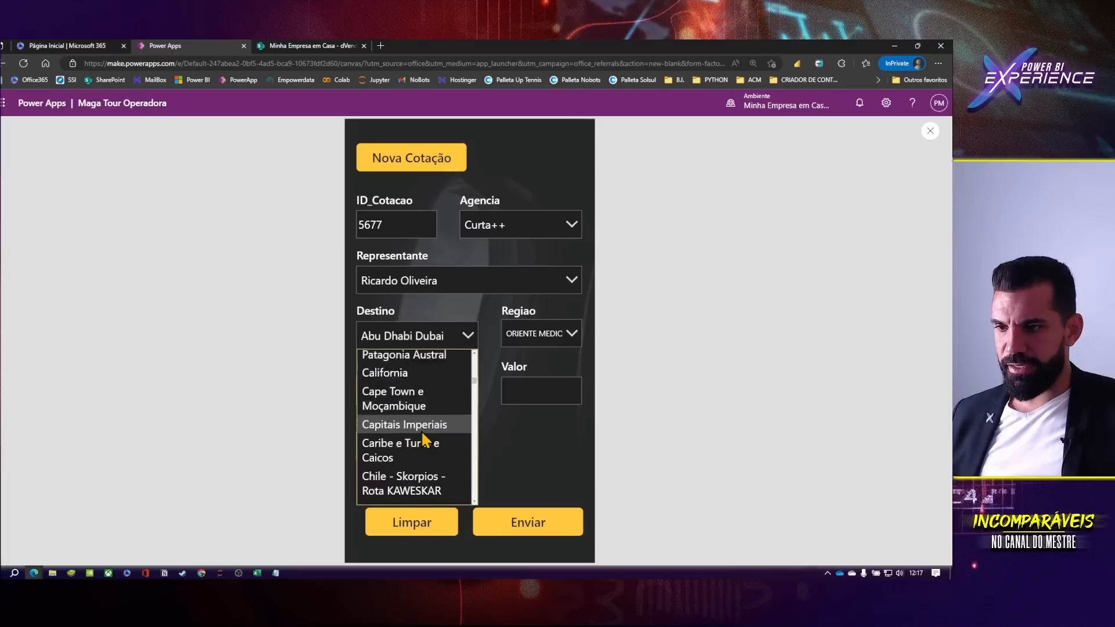
pyautogui.scroll(2, 422, 435)
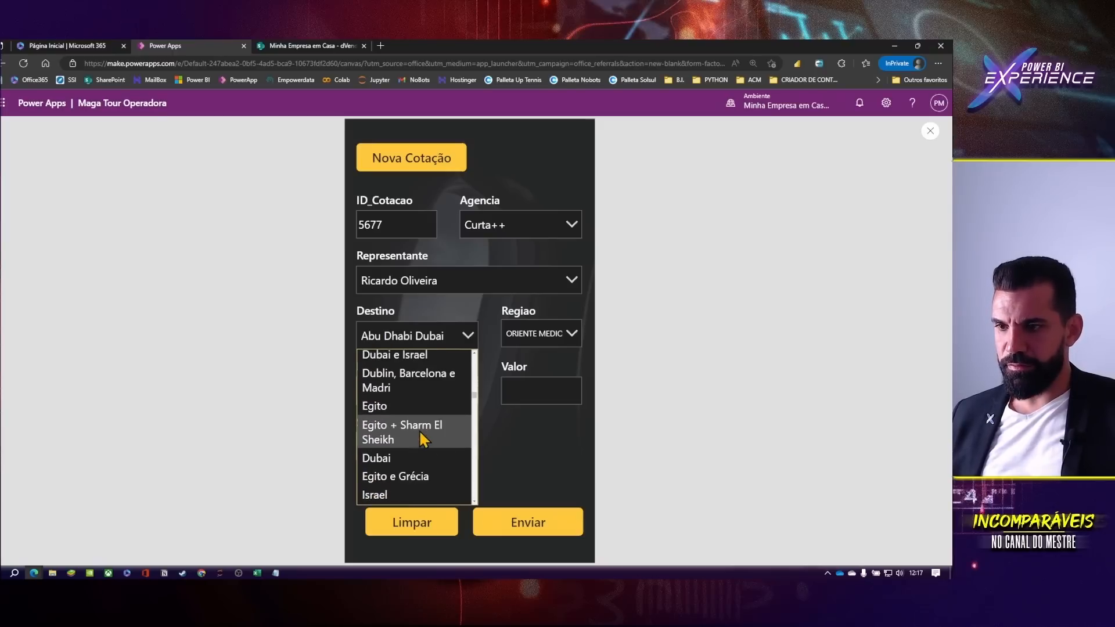
pyautogui.click(415, 364)
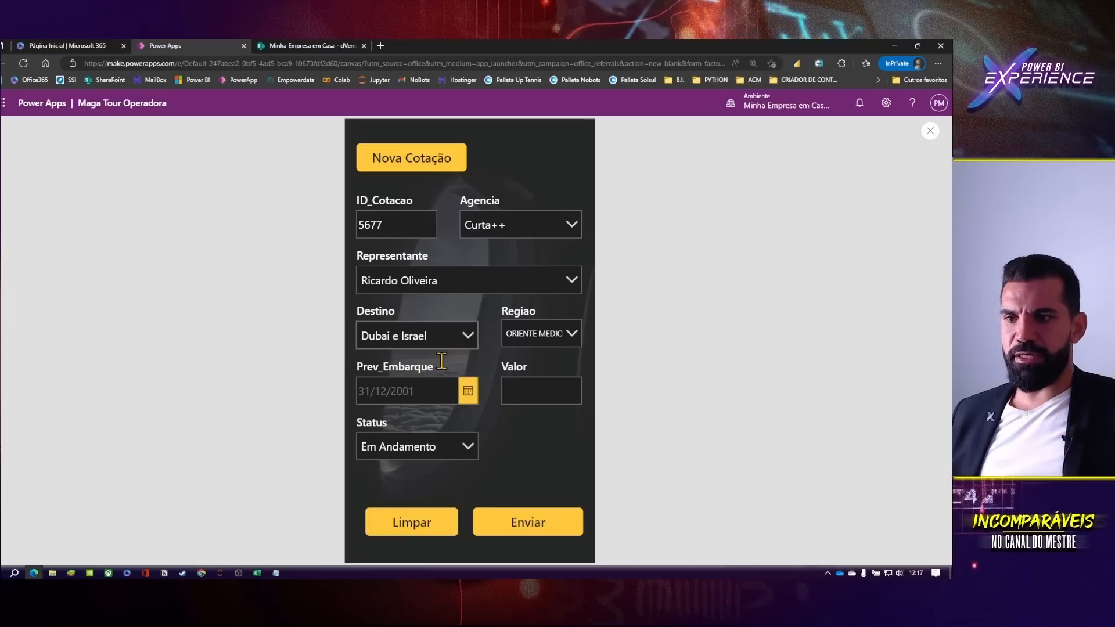
# - Select ORIENTE MEDIO as the Regiao and recheck which options the dropdown offers for this destination
pyautogui.click(566, 333)
pyautogui.click(506, 356)
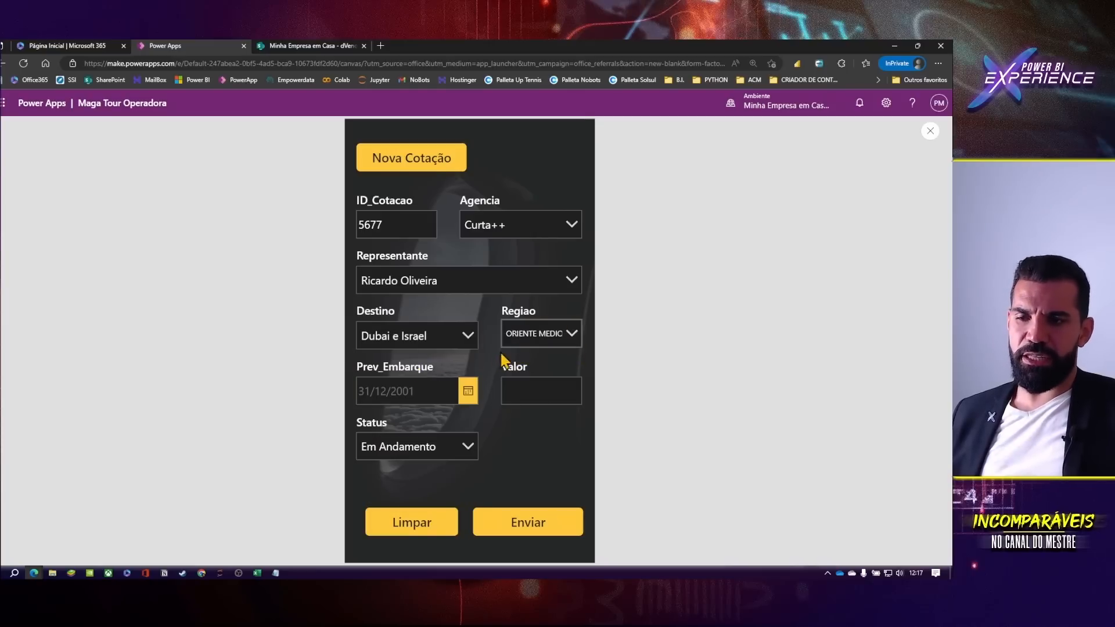
pyautogui.click(565, 329)
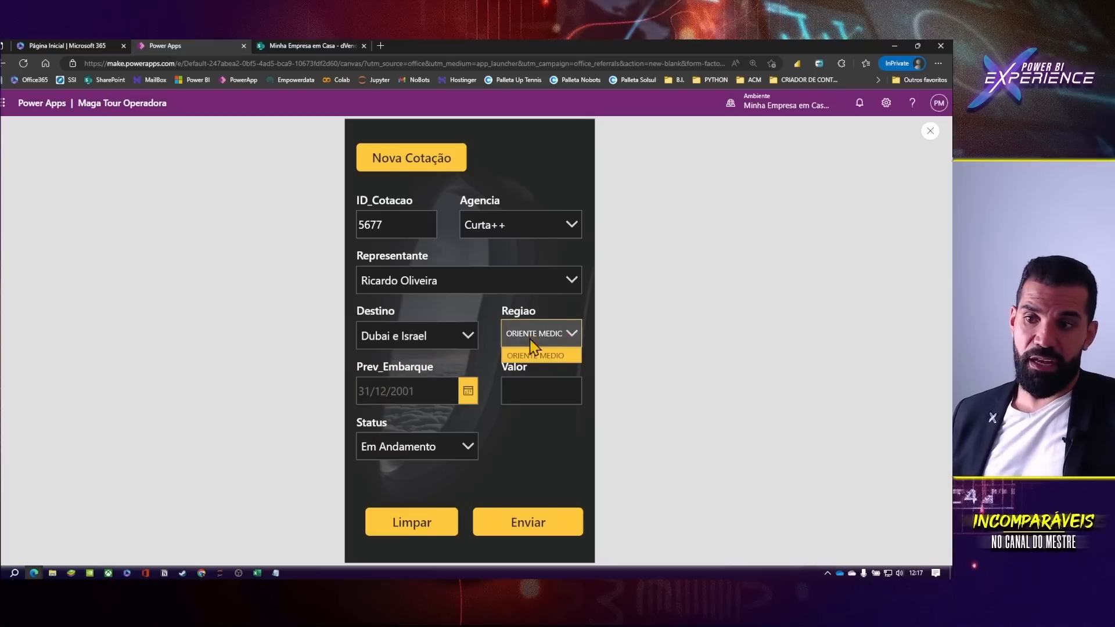
pyautogui.click(540, 329)
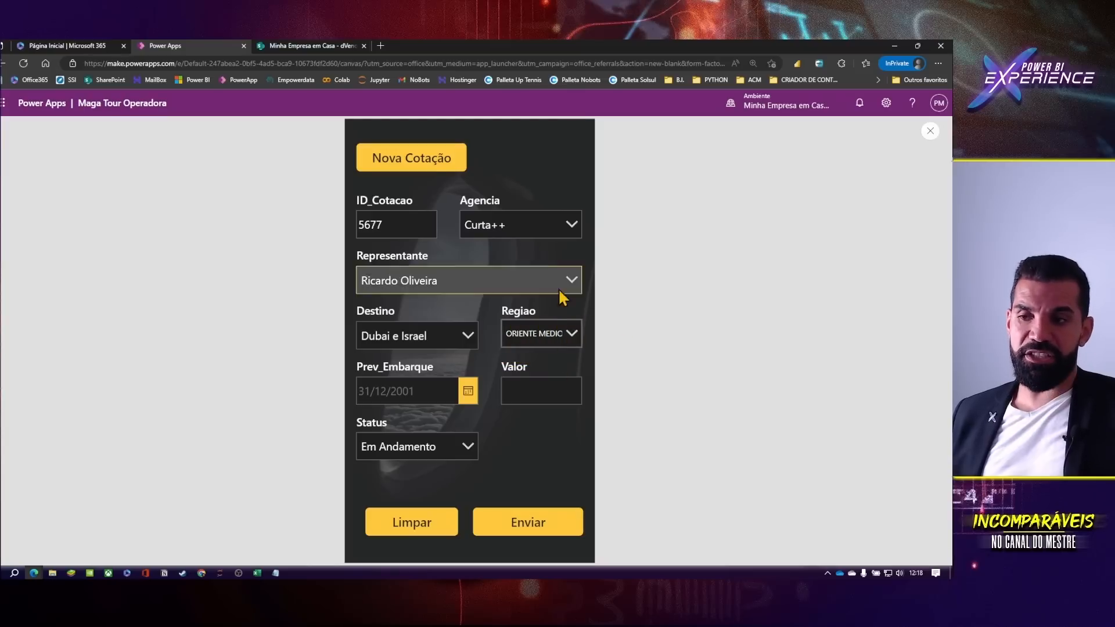
# - Set the quotation's Prev_Embarque date to 03/06/2023
pyautogui.click(424, 391)
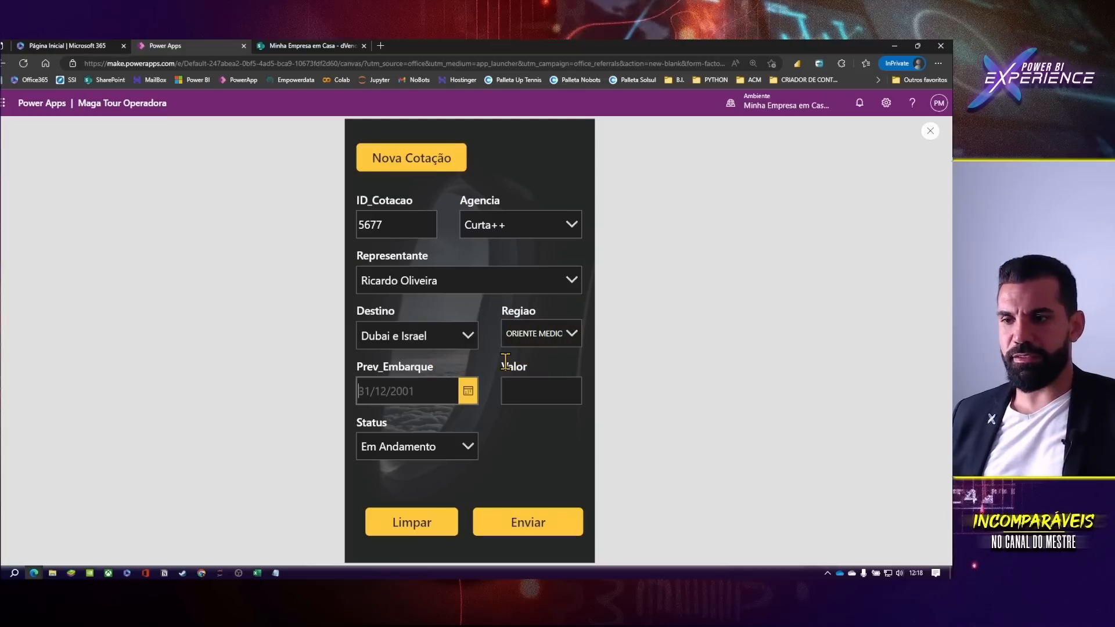
pyautogui.click(468, 391)
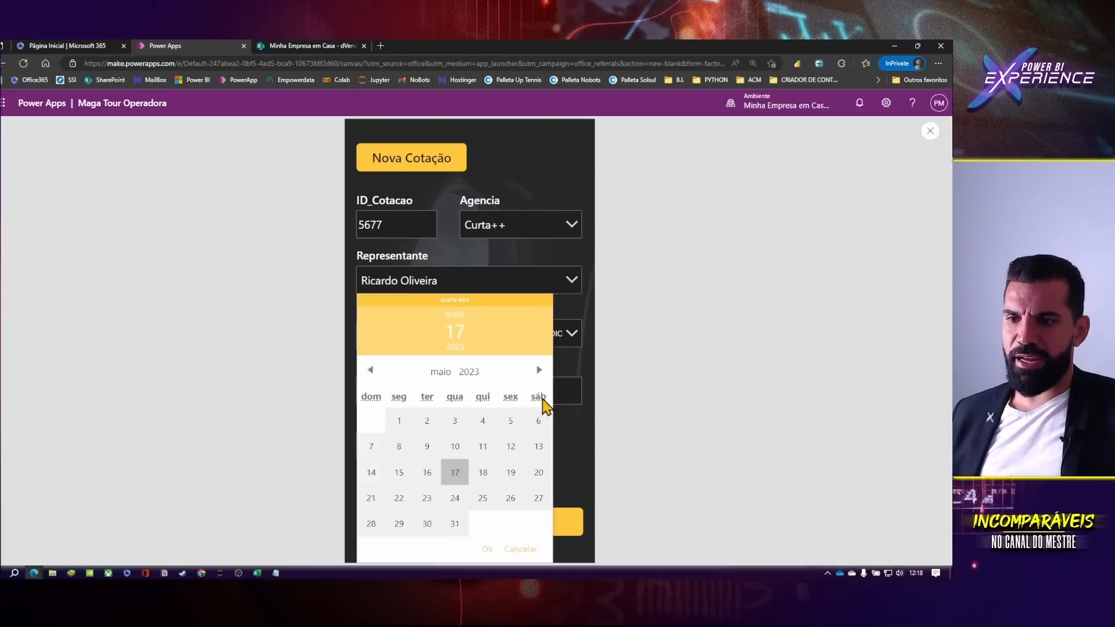
pyautogui.click(539, 372)
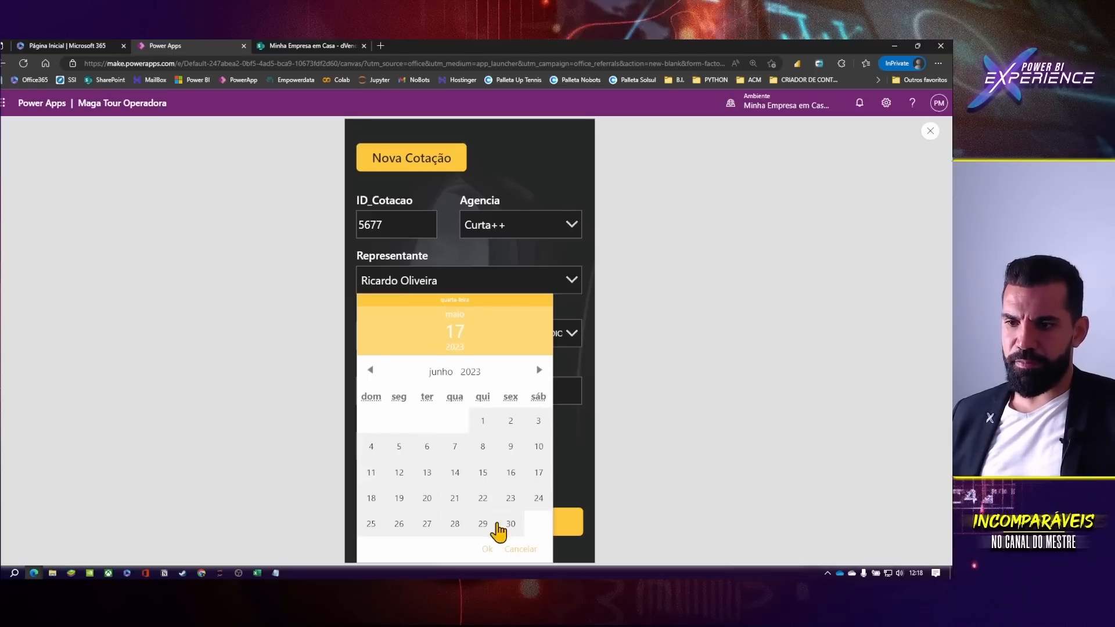
pyautogui.click(539, 423)
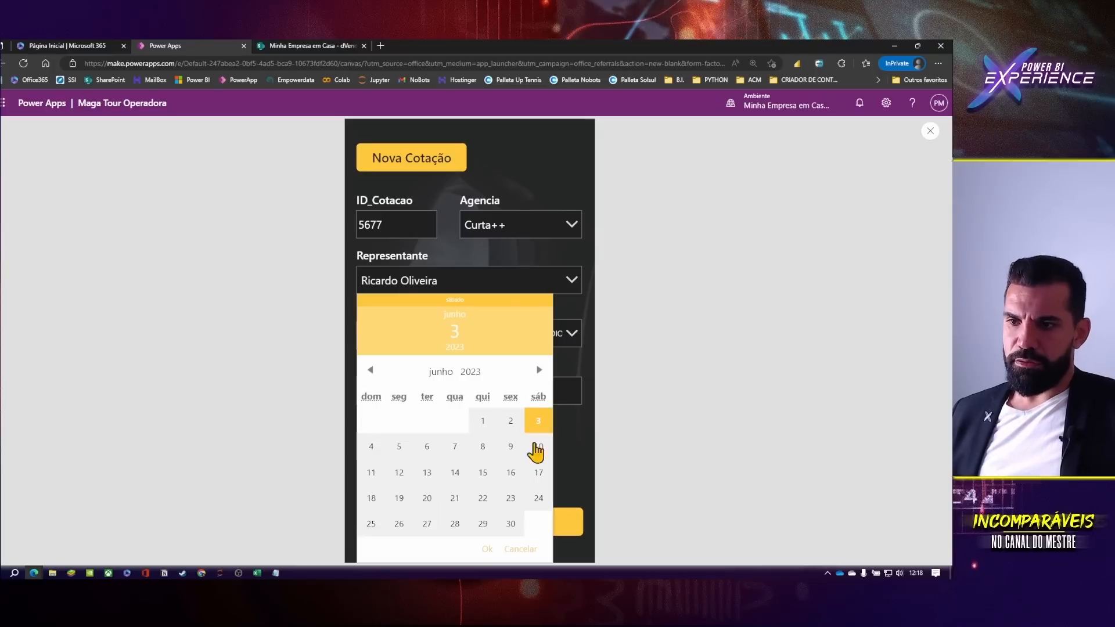
pyautogui.click(487, 549)
# - Enter 50000 as Valor with Status Em Andamento, submit the quotation with Enviar and leave the preview
pyautogui.click(528, 397)
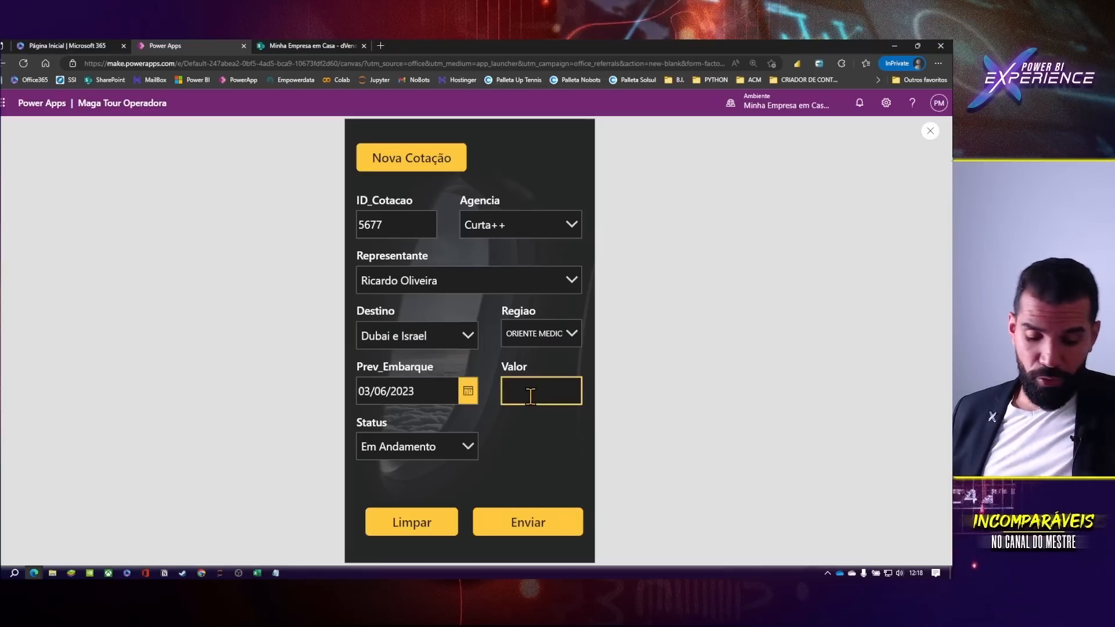
pyautogui.write('50')
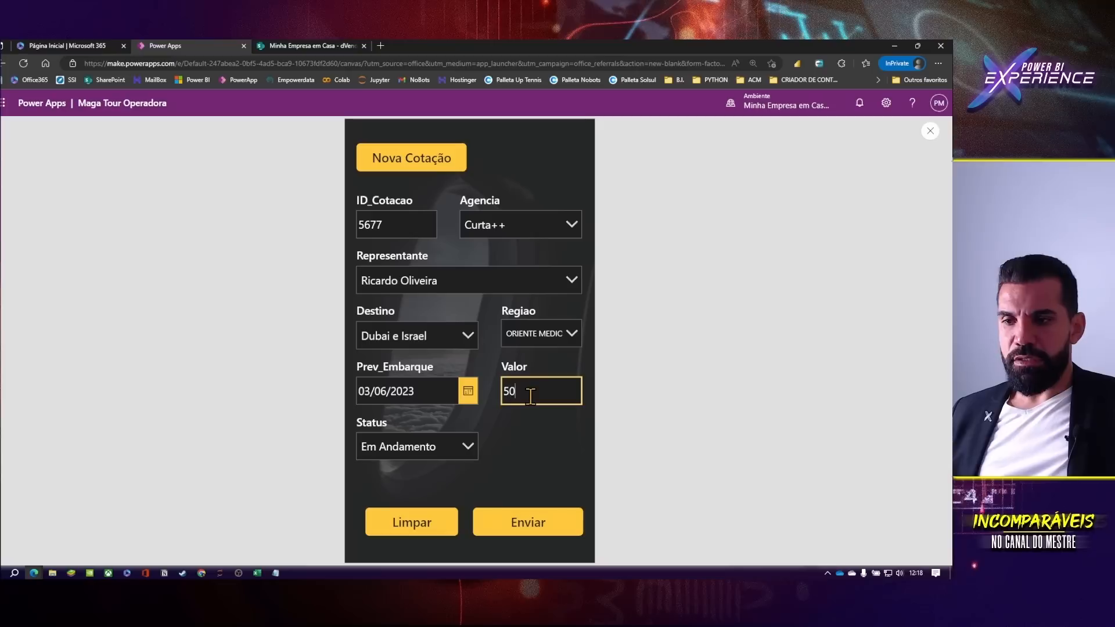
pyautogui.write('000')
pyautogui.click(461, 450)
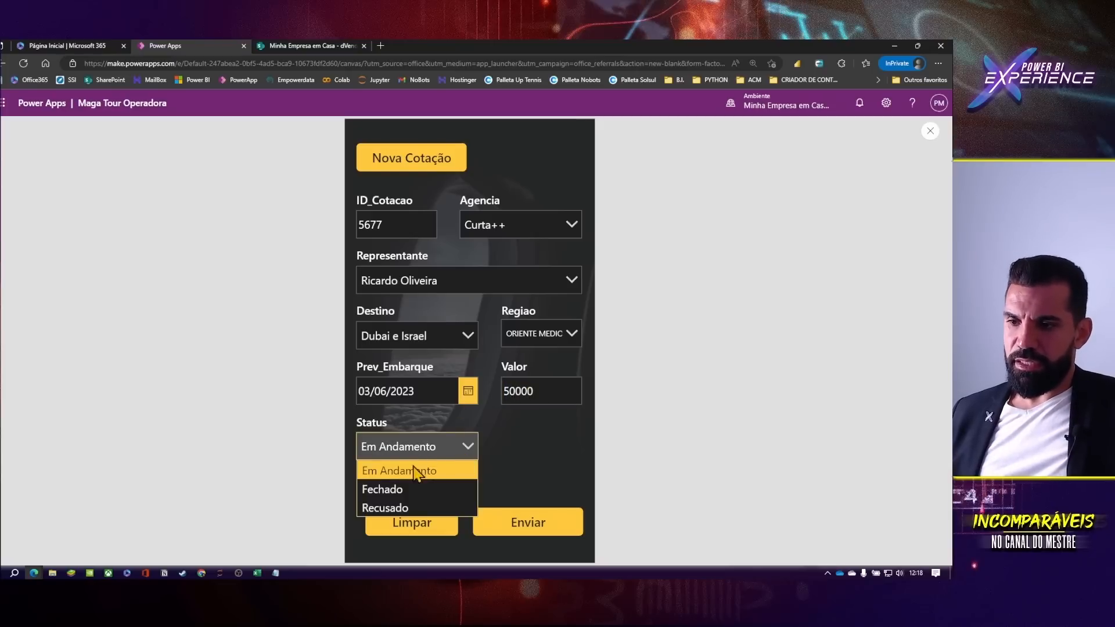
pyautogui.click(415, 473)
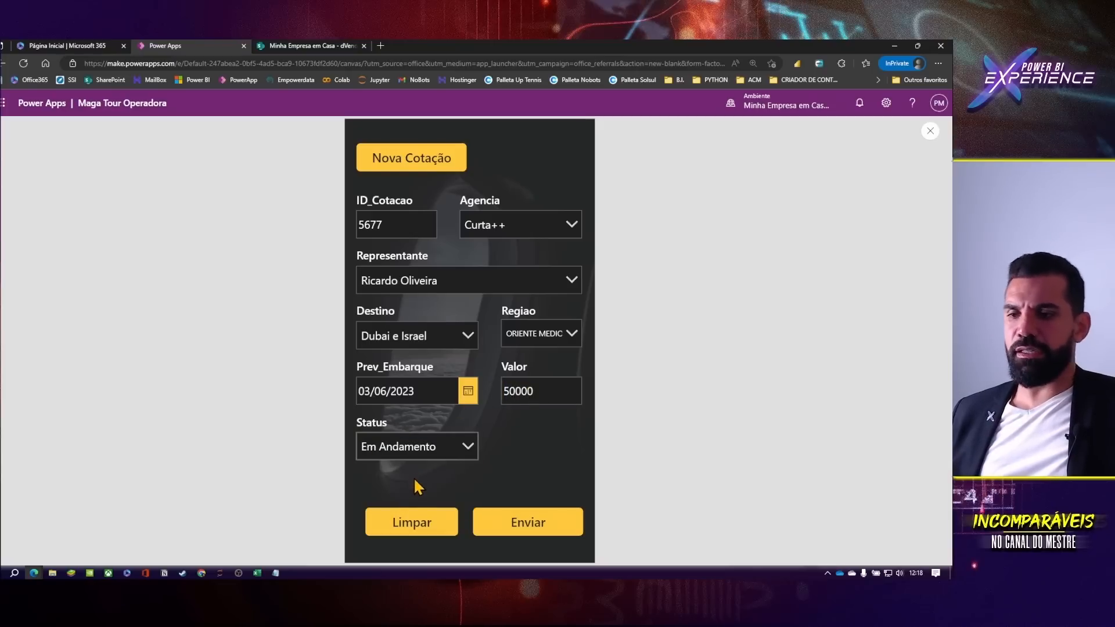
pyautogui.click(514, 525)
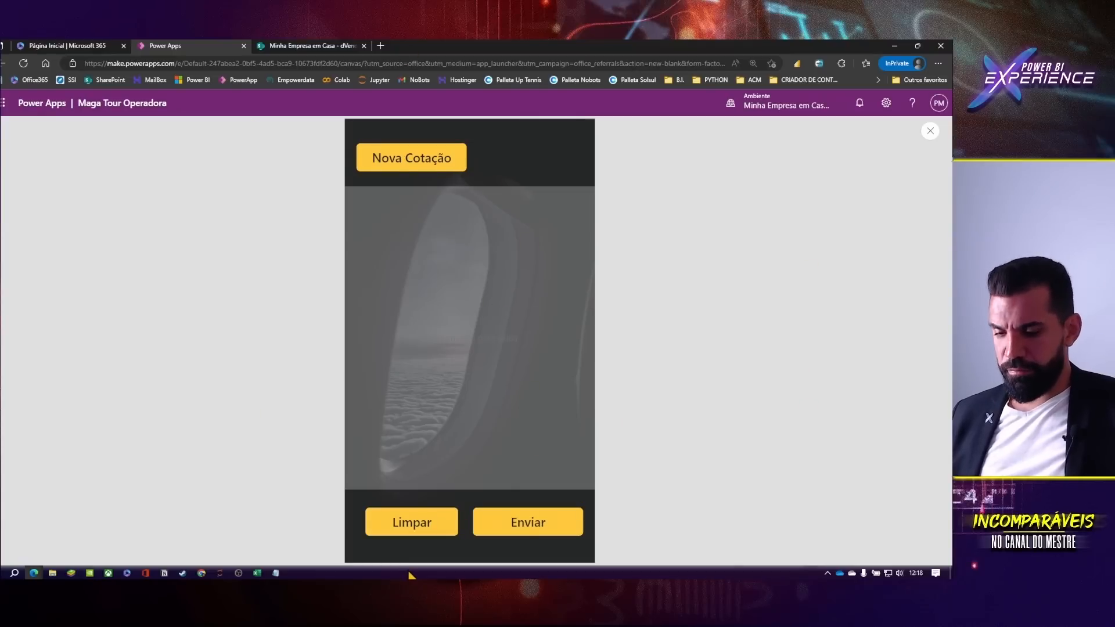
pyautogui.press('Escape')
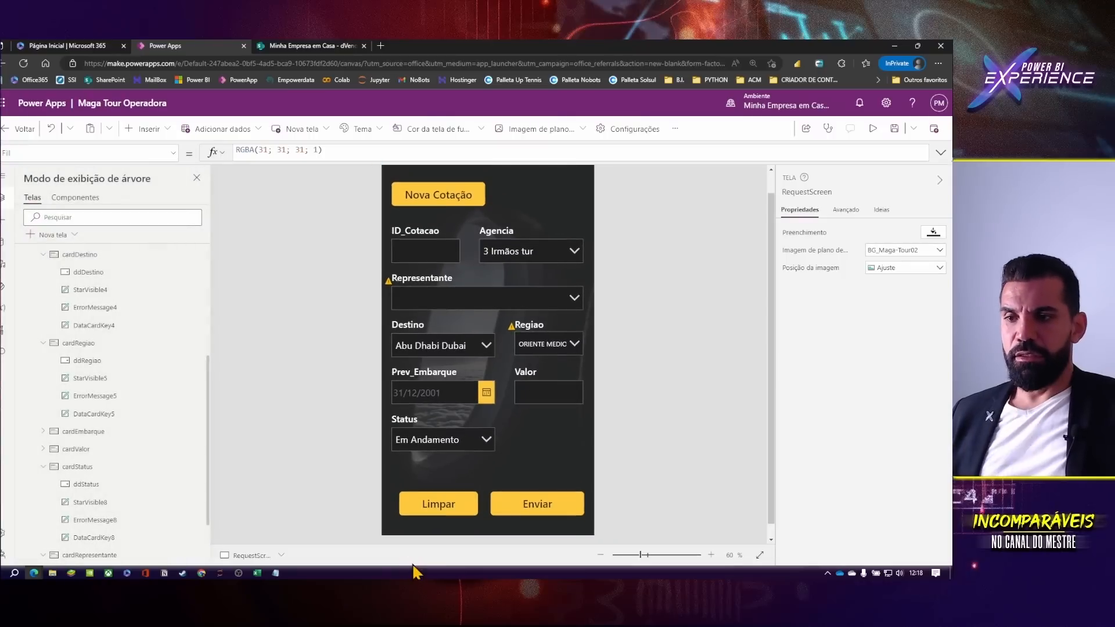
# - Switch to the SharePoint site, open the fCotacao list, refresh it and check all columns of the newly submitted quotation
pyautogui.click(335, 49)
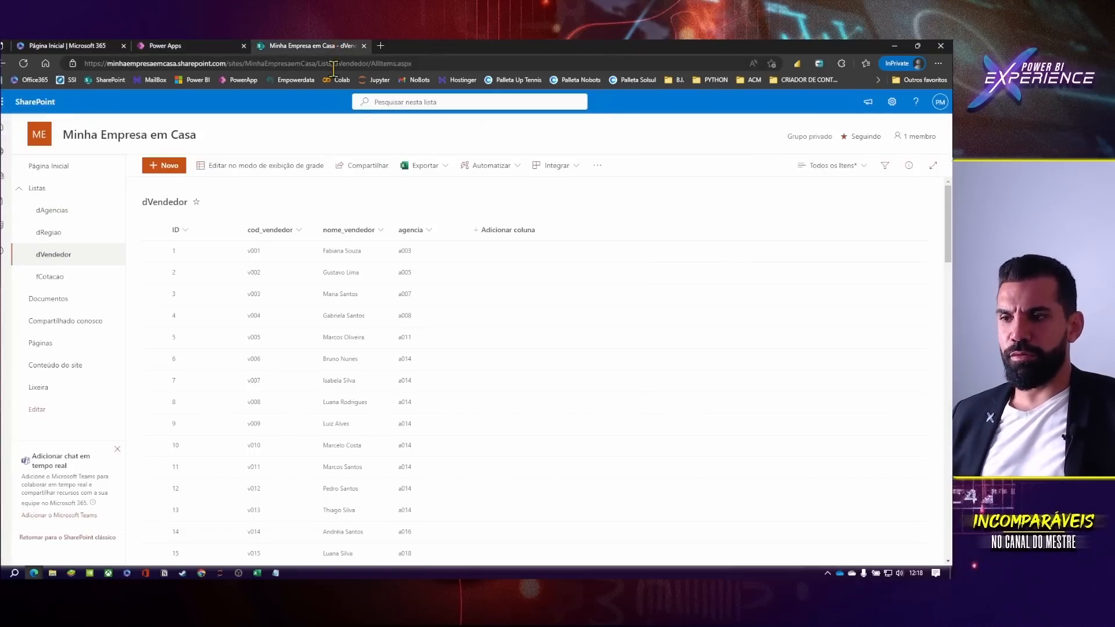
pyautogui.click(51, 277)
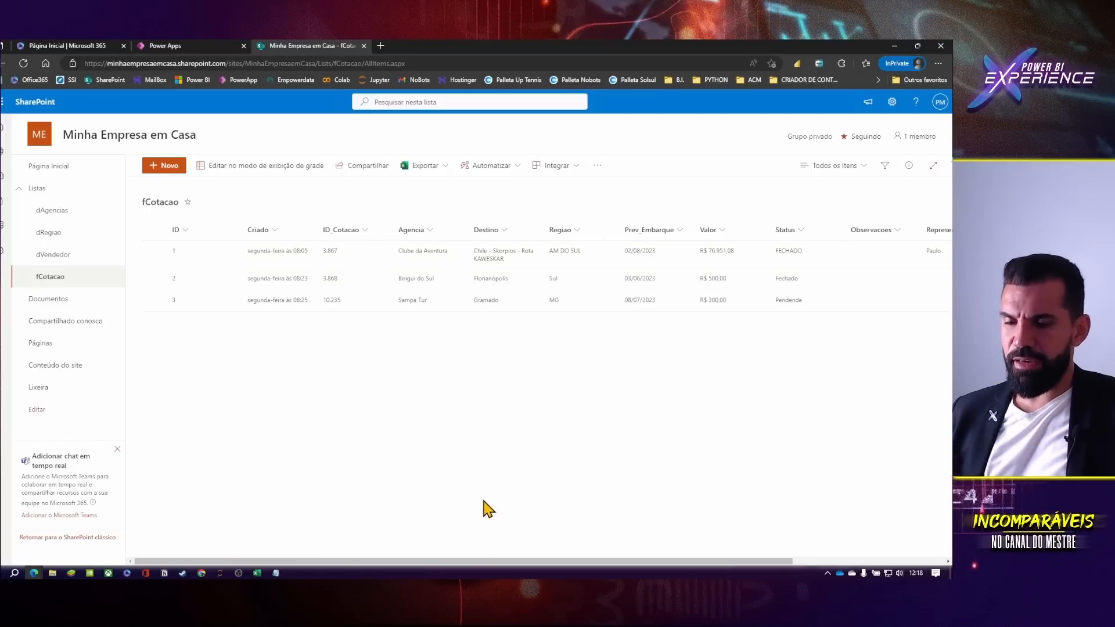
pyautogui.press('F5')
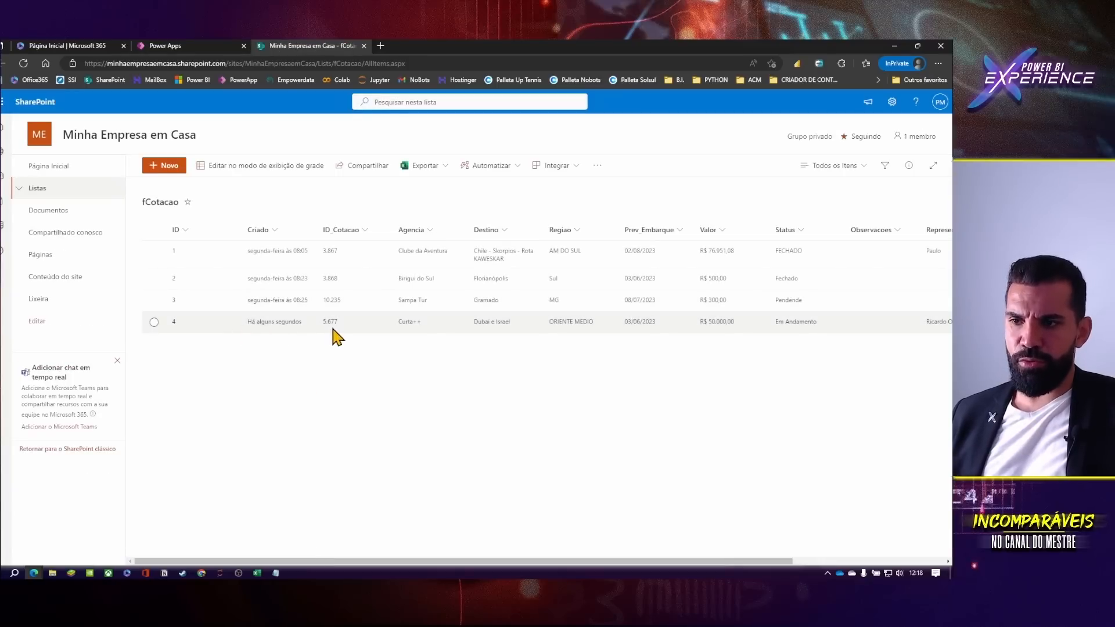
pyautogui.moveTo(317, 560); pyautogui.dragTo(477, 560)
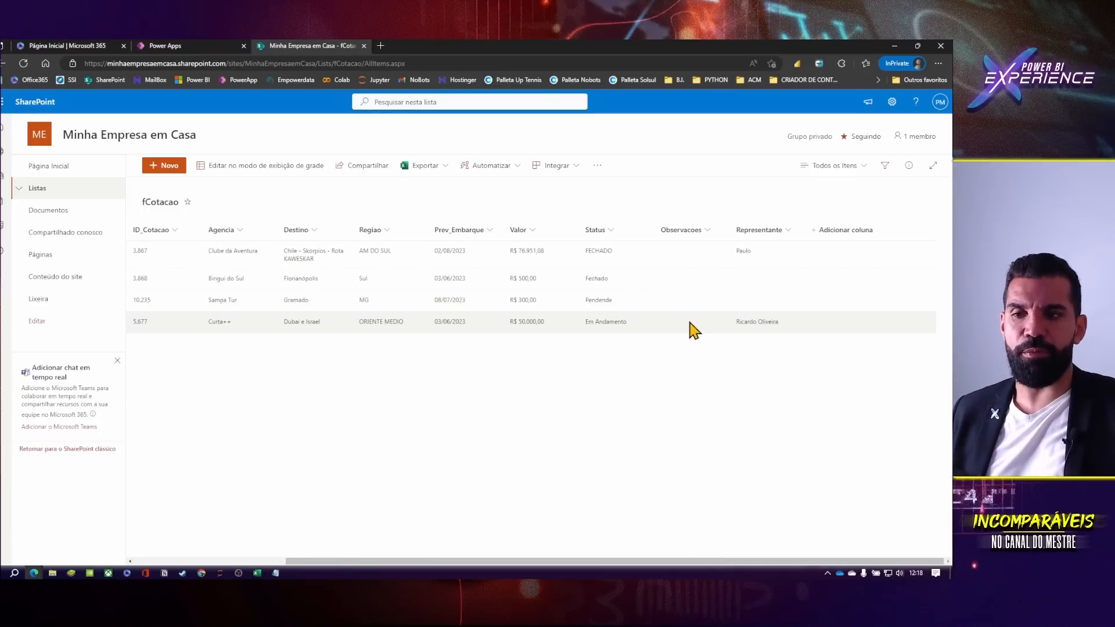
# - Back in Power Apps, extend the Enviar button's OnSelect formula with ;; and NewForm(formCotacao) on a new line after SubmitForm(formCotacao)
pyautogui.click(202, 45)
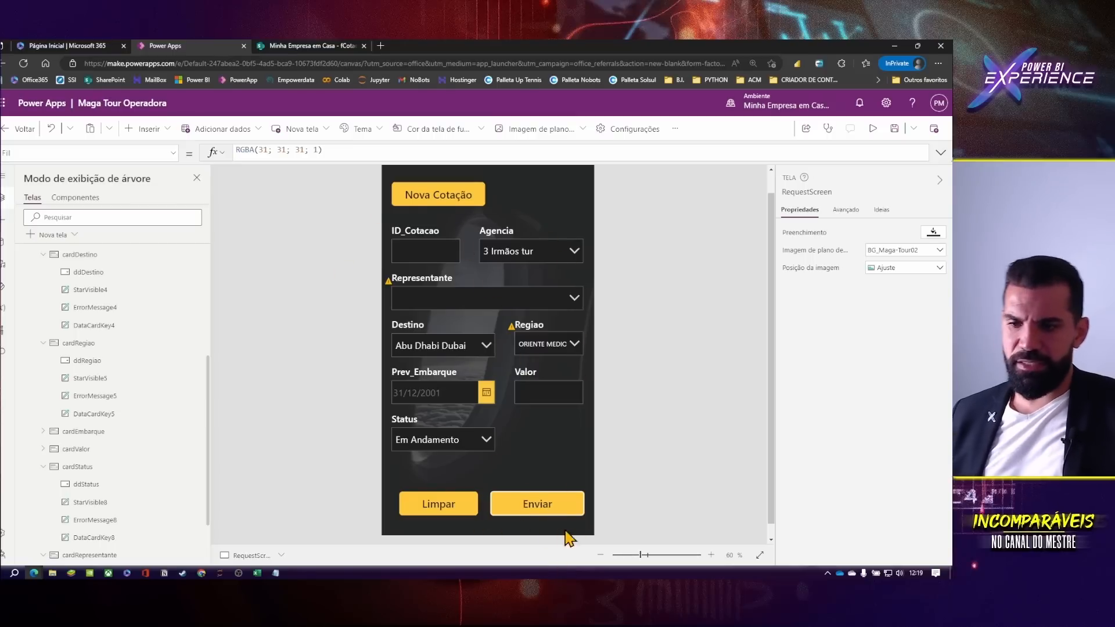
pyautogui.click(552, 502)
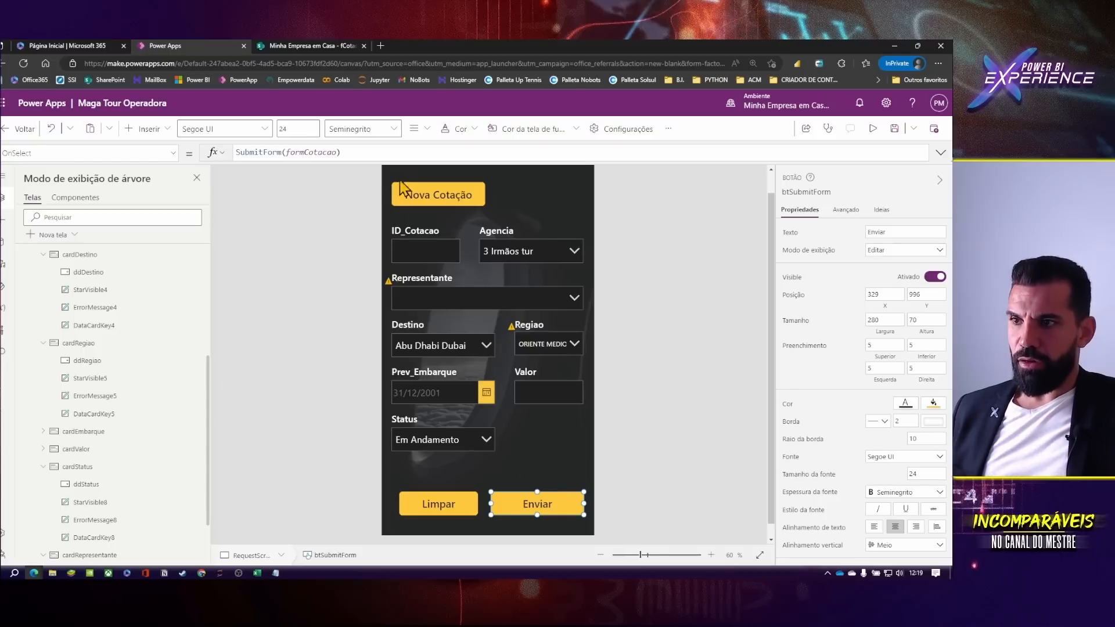
pyautogui.click(358, 151)
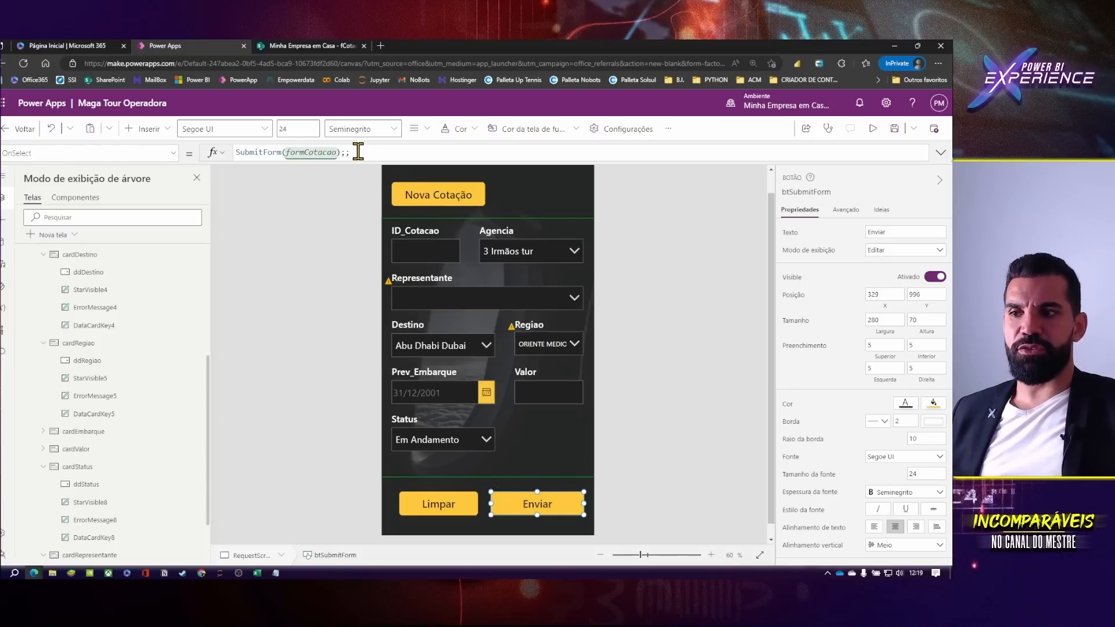
pyautogui.write(';;')
pyautogui.hotkey('shift', 'Return')
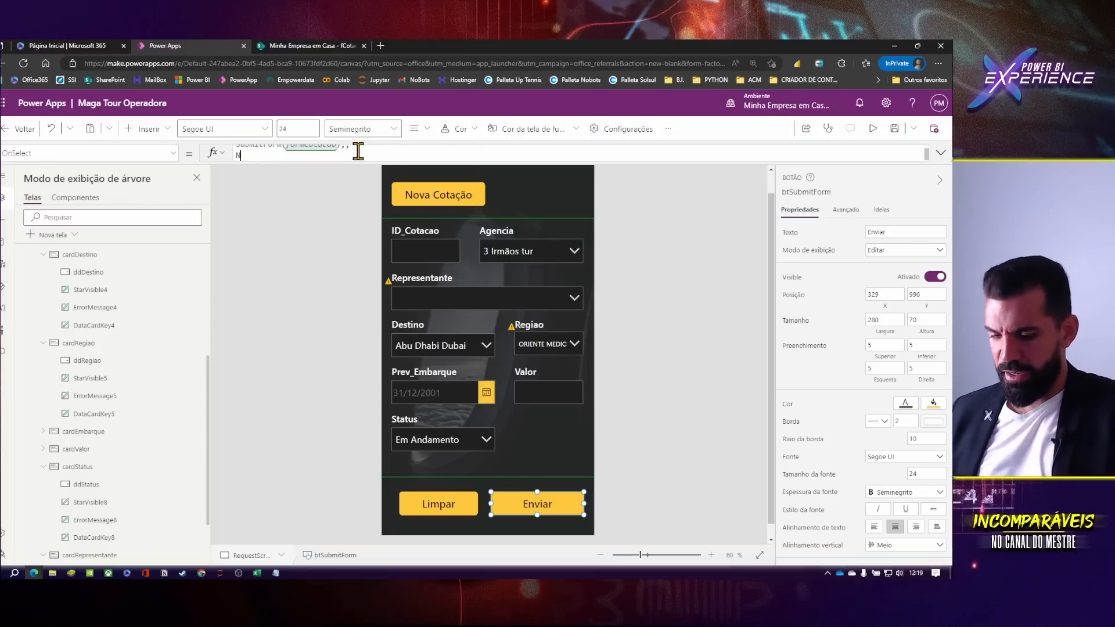
pyautogui.write('Ner')
pyautogui.press('BackSpace')
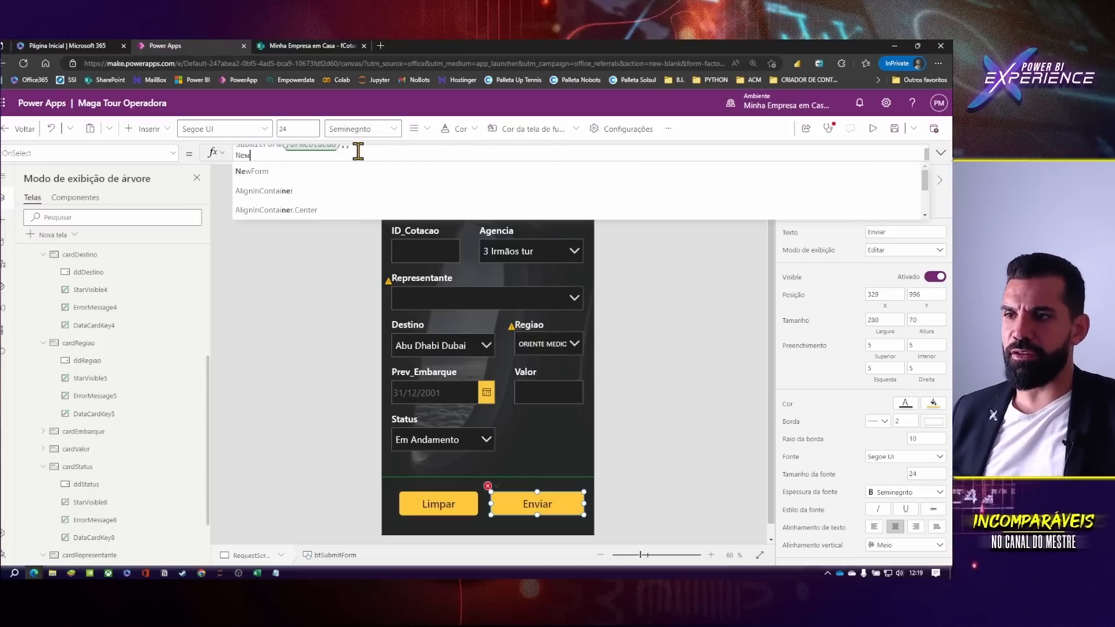
pyautogui.write('wForm(')
pyautogui.press('Tab')
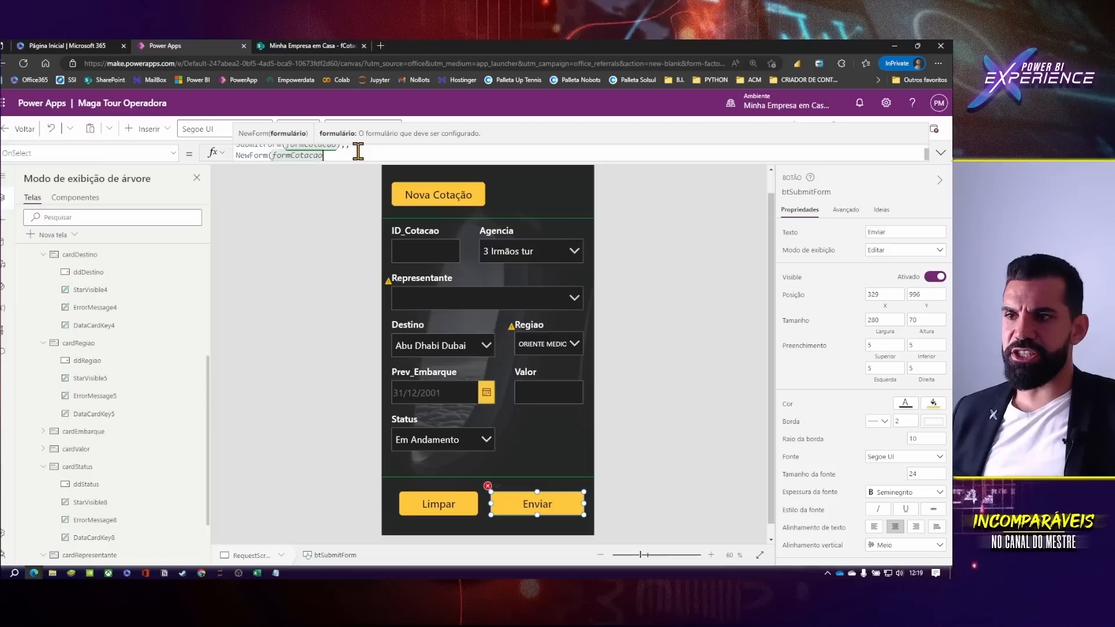
pyautogui.write(')')
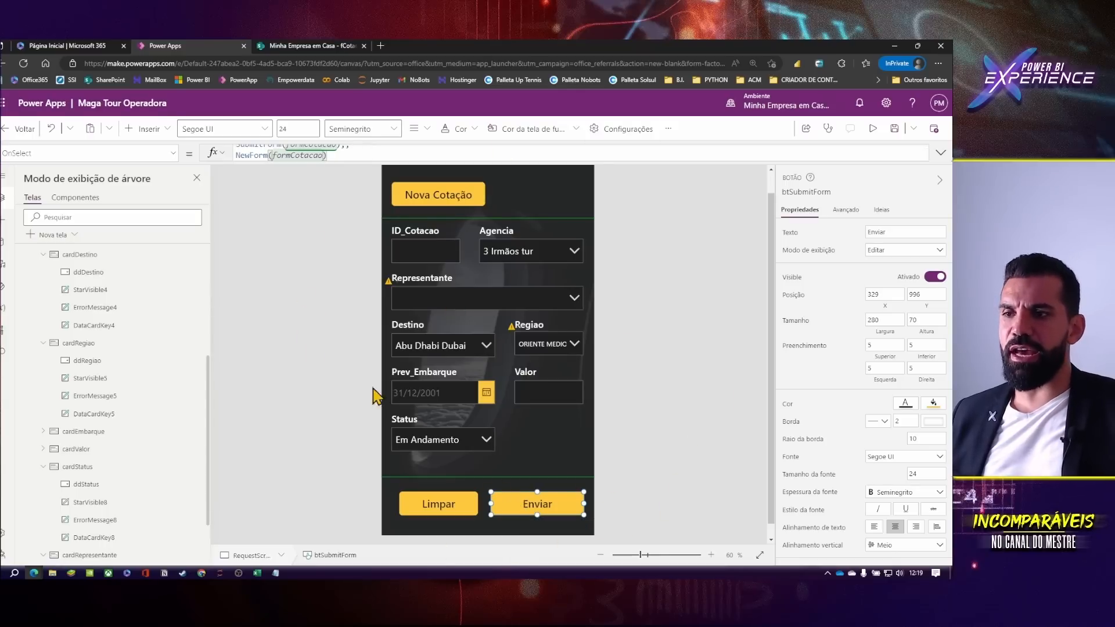
# - Preview the app, start another quotation with Nova Cotação and enter its quotation ID
pyautogui.press('F5')
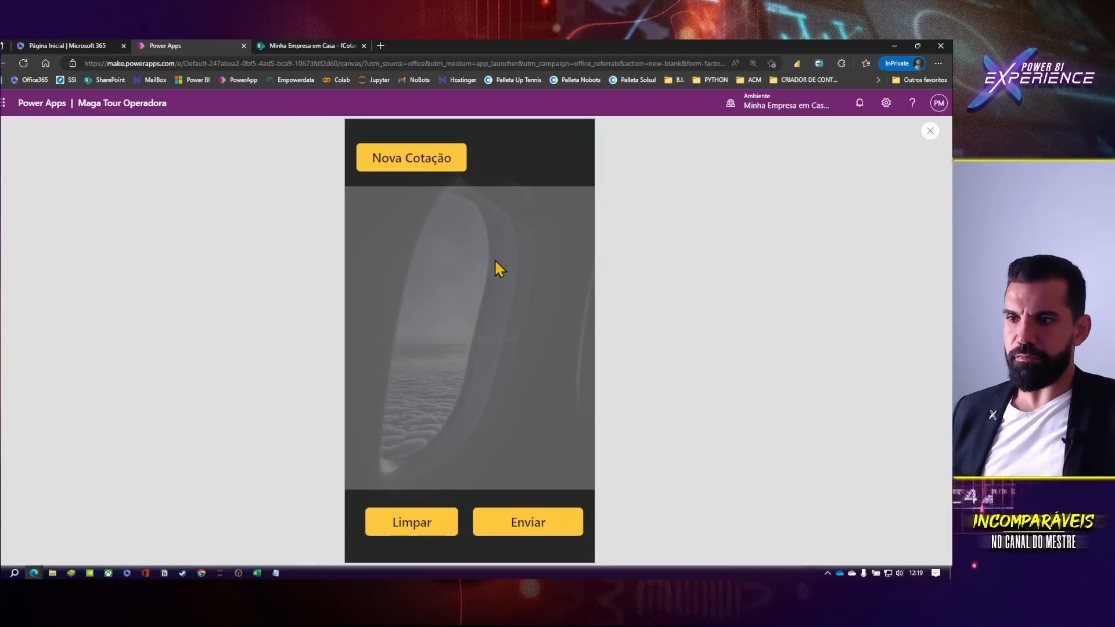
pyautogui.click(392, 165)
pyautogui.click(417, 221)
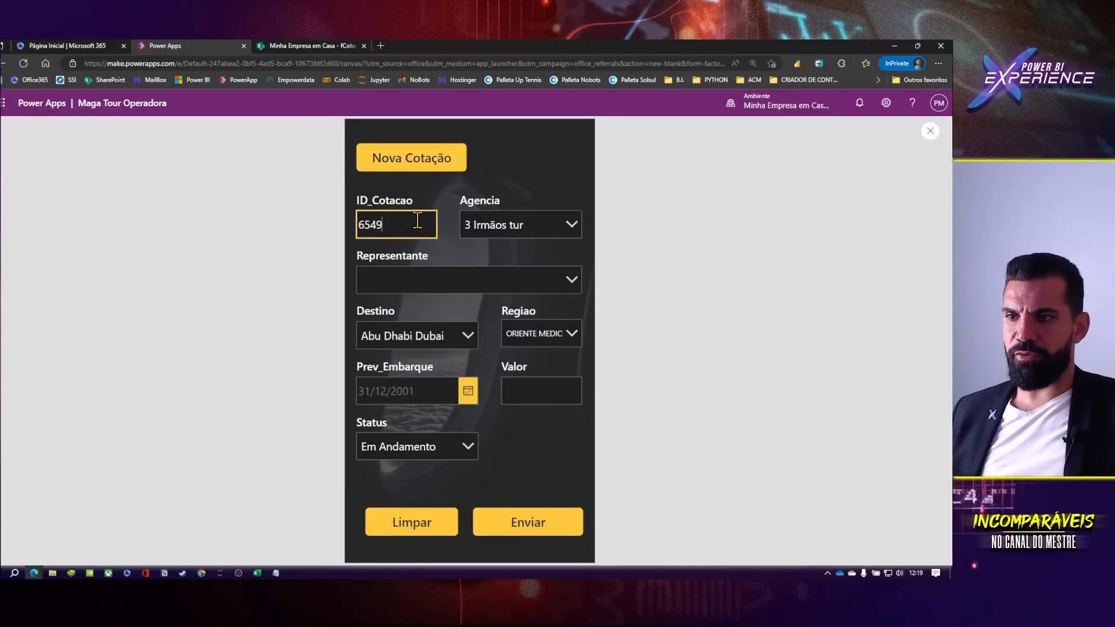
# - Choose Anacleto Tour as Agencia, keeping the agency's Representante and Abu Dhabi Dubai as Destino
pyautogui.click(535, 229)
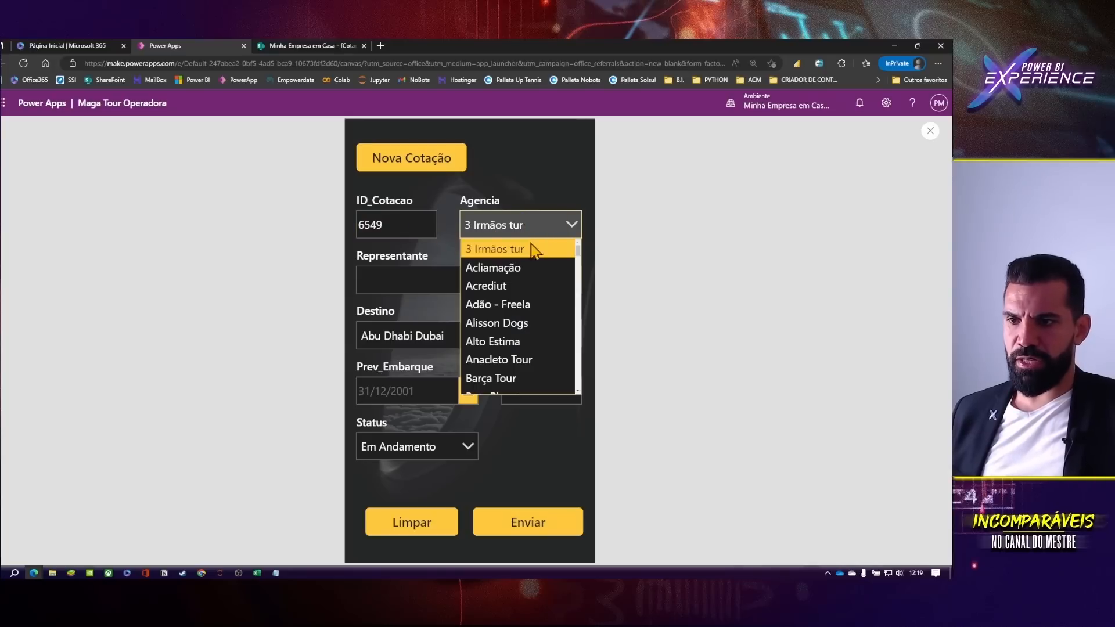
pyautogui.click(505, 359)
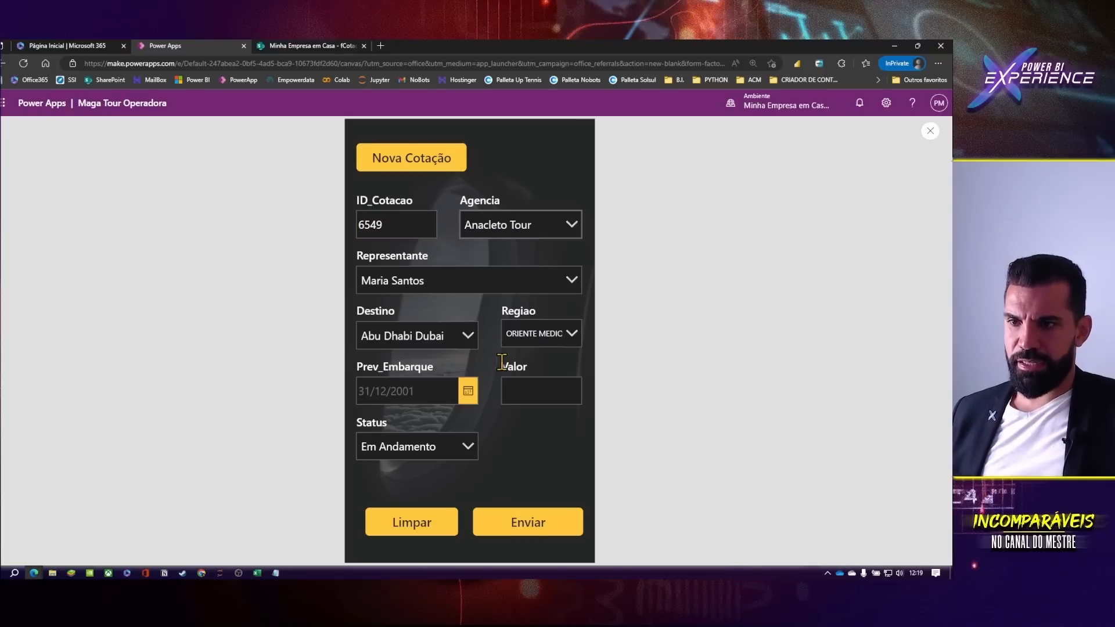
pyautogui.click(549, 277)
pyautogui.click(444, 303)
pyautogui.click(438, 336)
pyautogui.click(438, 337)
# - Set the second test quotation's Prev_Embarque date to 01/10/2023
pyautogui.click(467, 393)
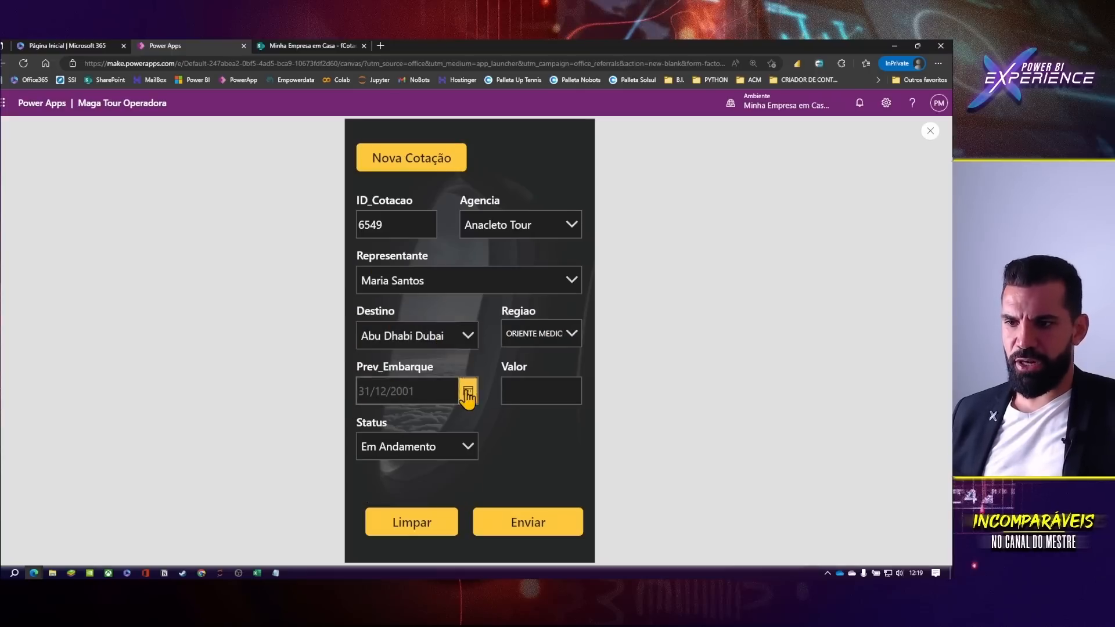
pyautogui.click(538, 372)
pyautogui.click(539, 371)
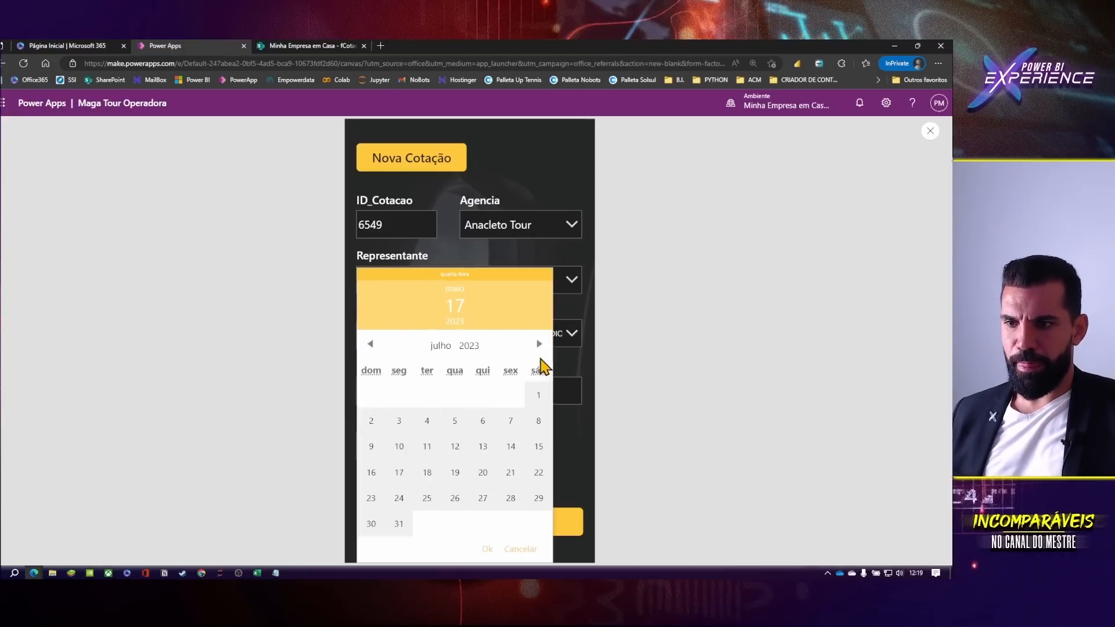
pyautogui.click(540, 344)
pyautogui.click(539, 371)
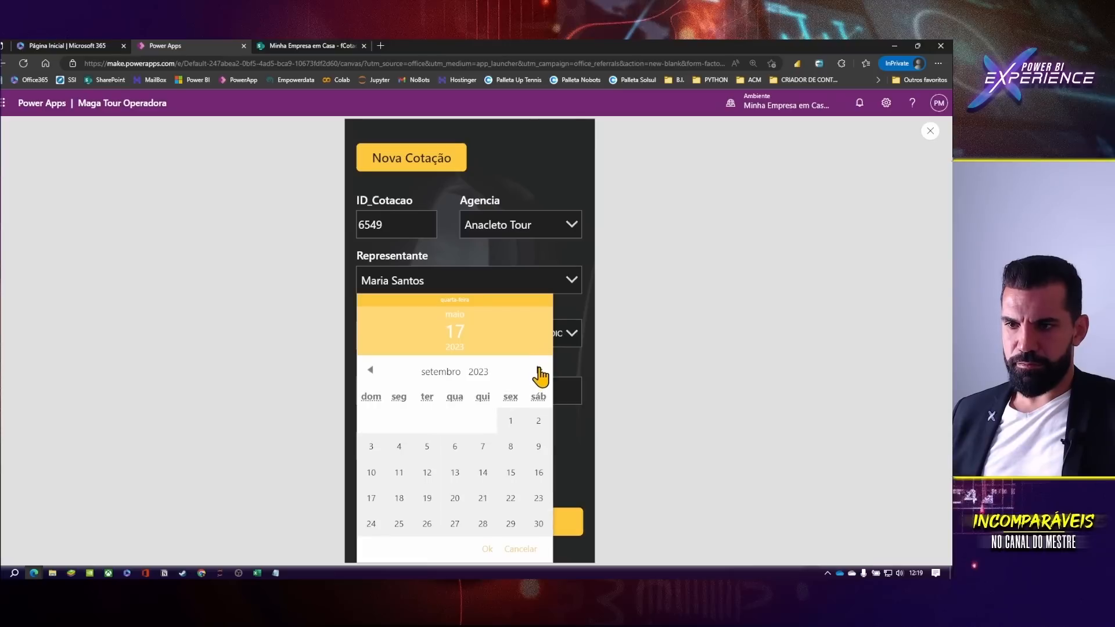
pyautogui.click(539, 370)
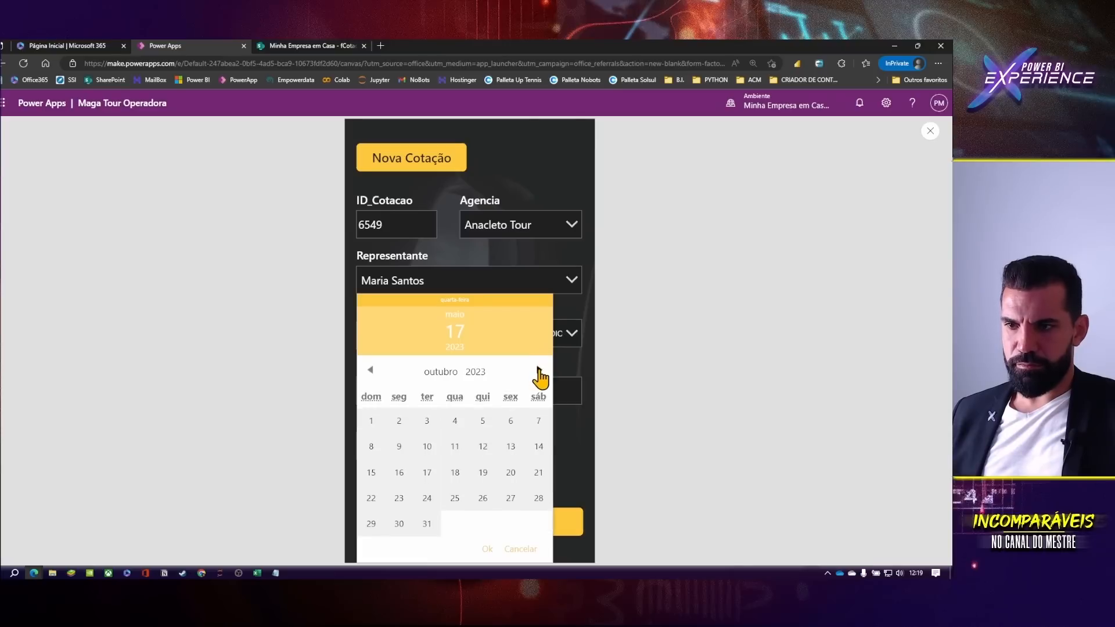
pyautogui.click(376, 426)
pyautogui.click(488, 550)
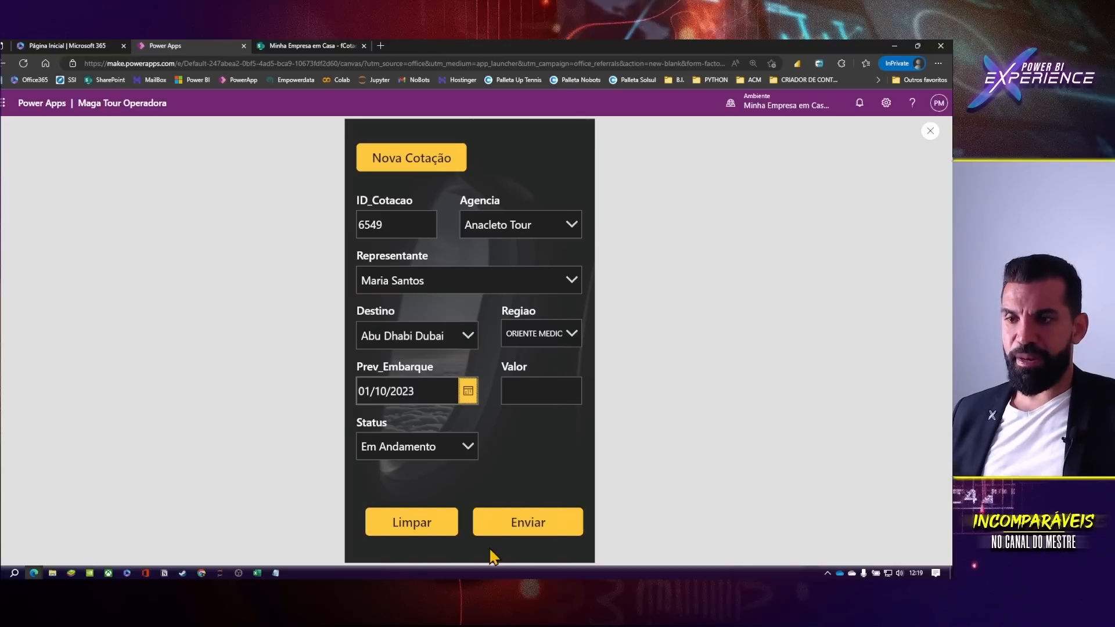
# - Enter 70000 as Valor, set Status to Fechado, submit the quotation with Enviar and close the preview
pyautogui.click(529, 387)
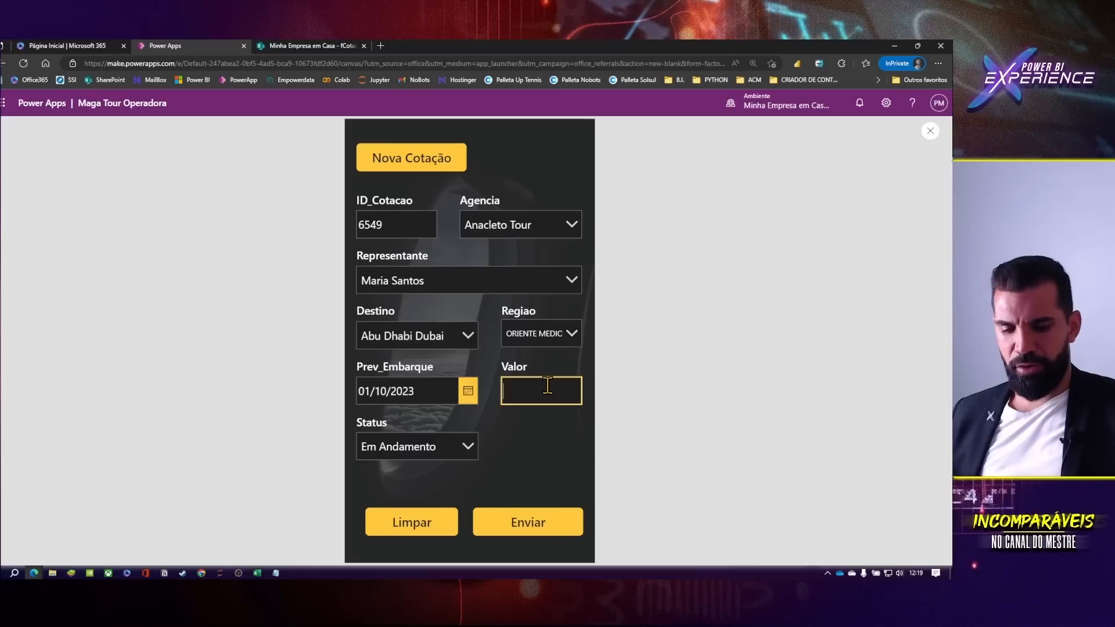
pyautogui.write('70000')
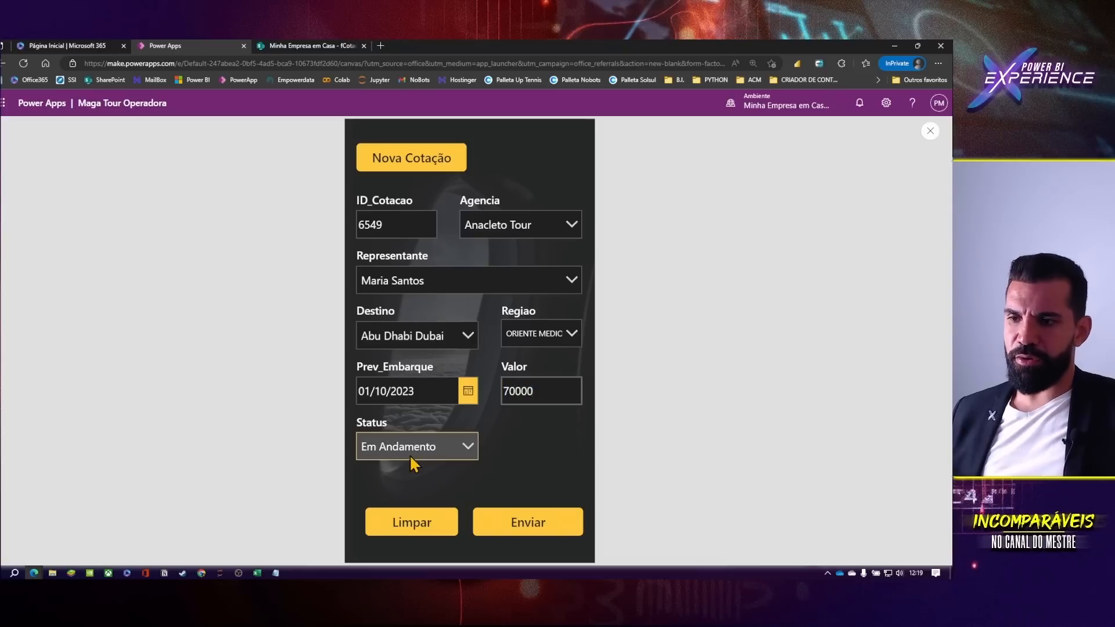
pyautogui.click(448, 450)
pyautogui.click(398, 492)
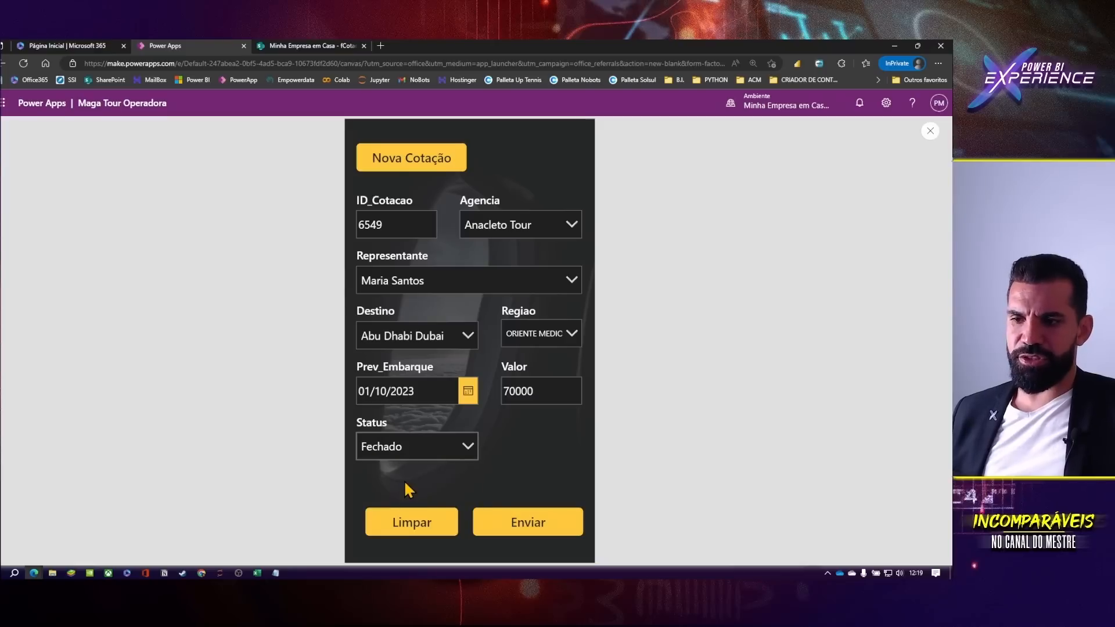
pyautogui.click(528, 523)
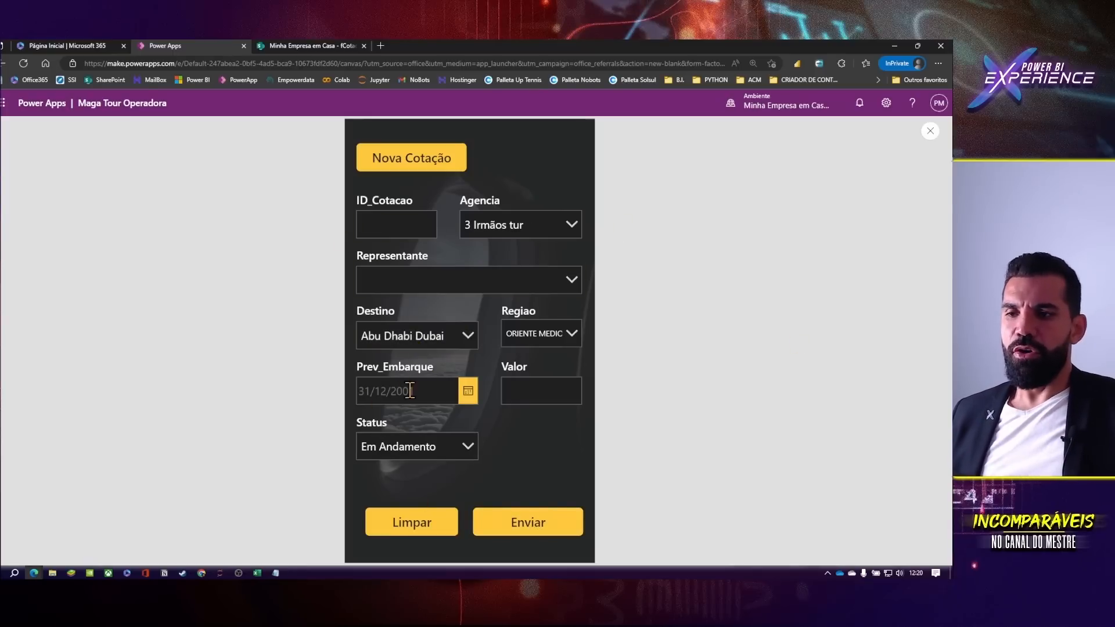
pyautogui.click(930, 131)
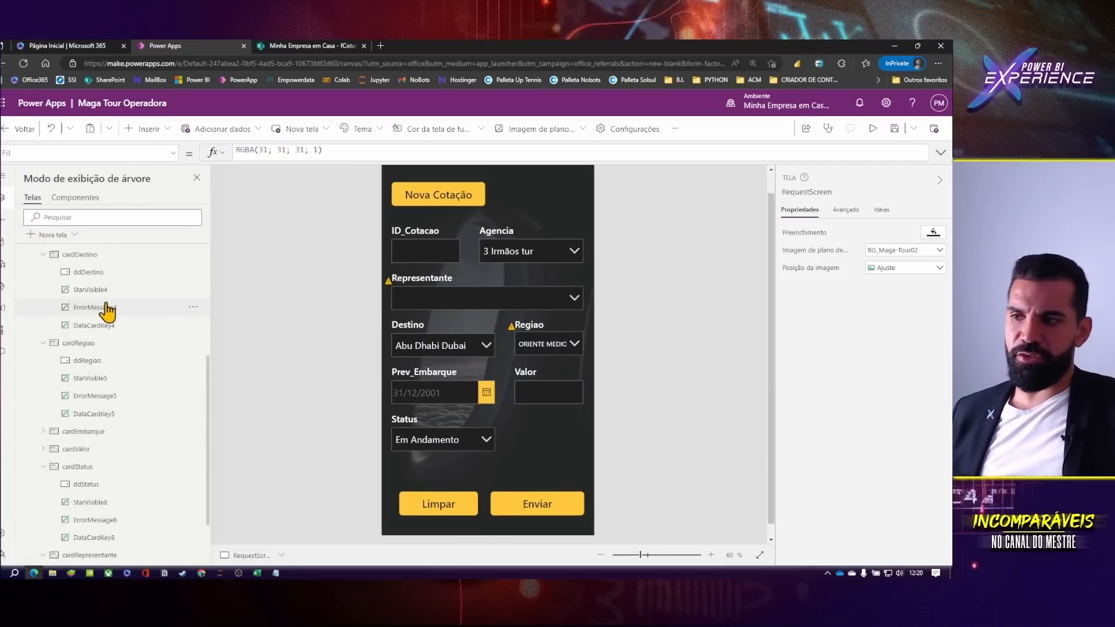
# - Collapse RequestScreen, add a new blank screen and move it above RequestScreen in the screen order
pyautogui.scroll(4, 105, 308)
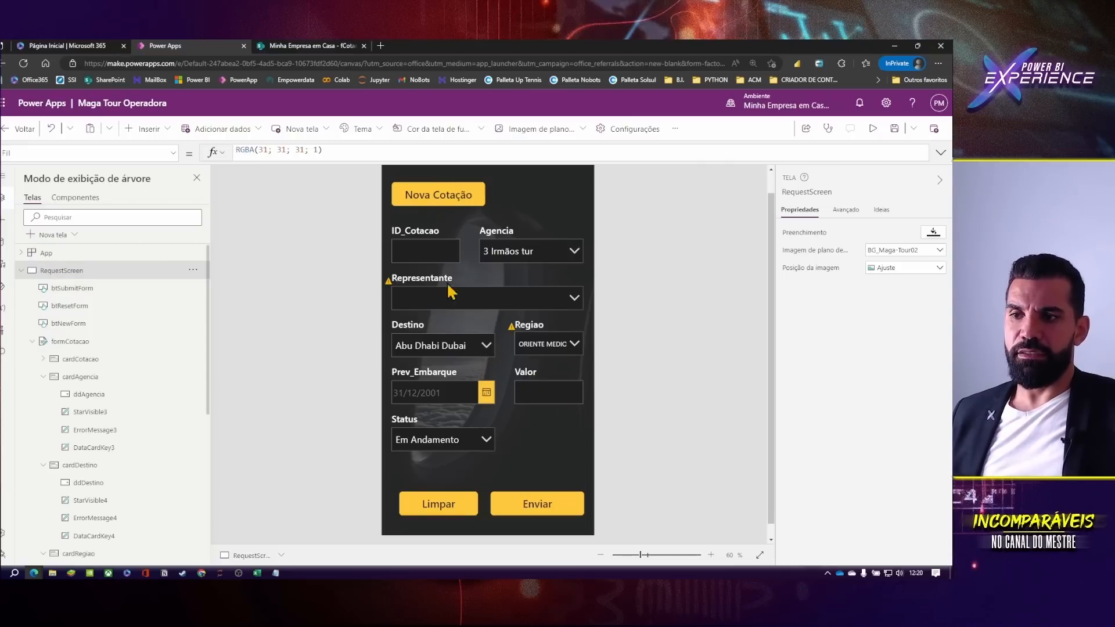
pyautogui.click(22, 271)
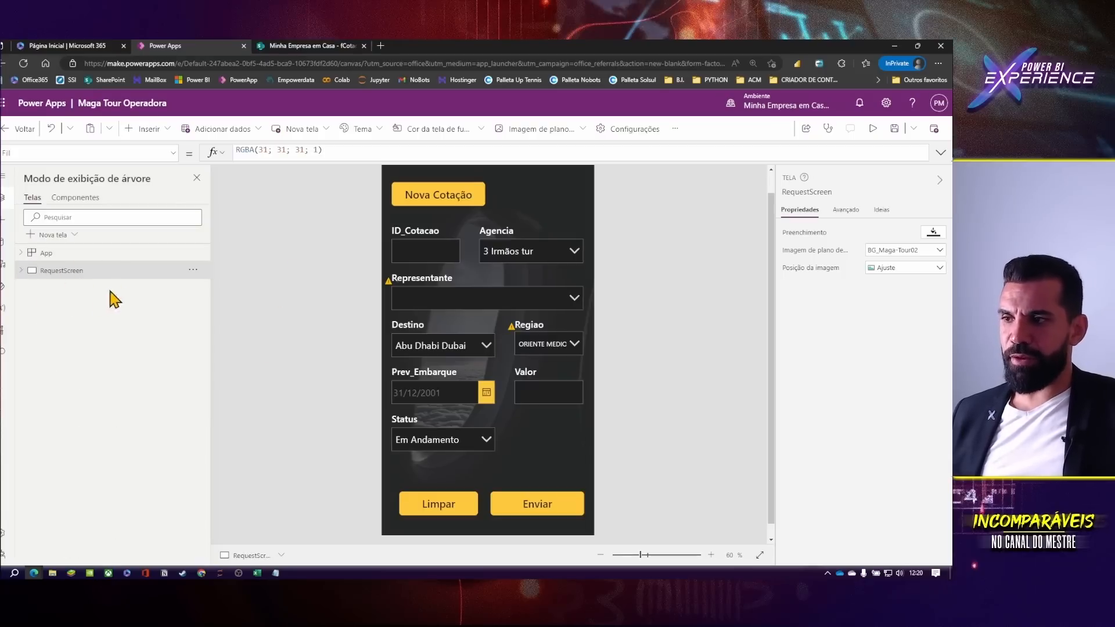
pyautogui.click(318, 135)
pyautogui.click(308, 194)
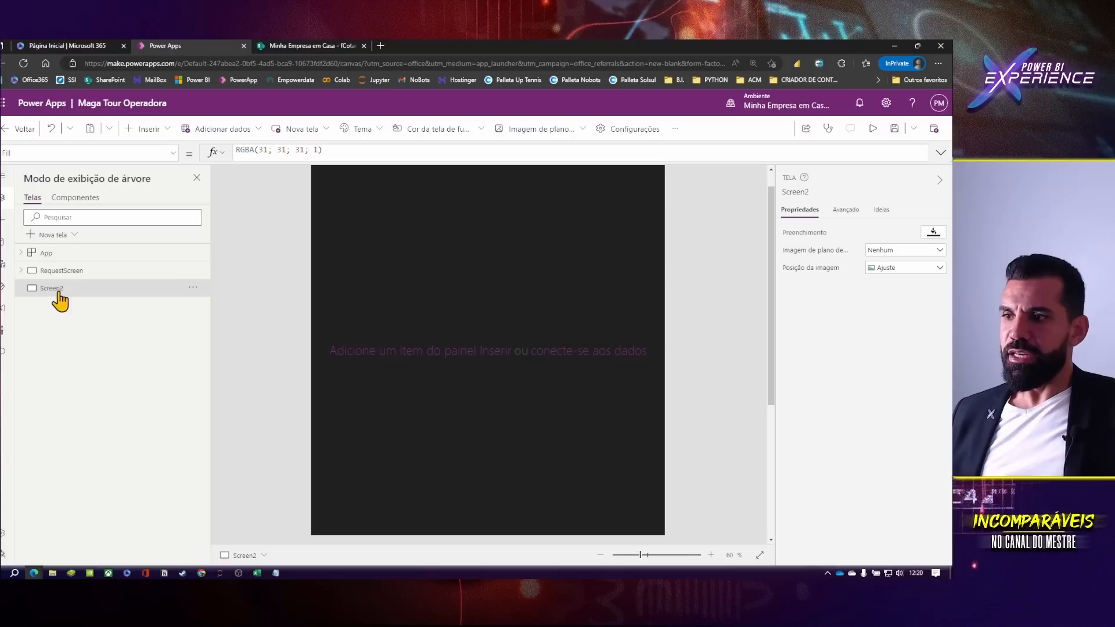
pyautogui.click(193, 287)
pyautogui.click(209, 355)
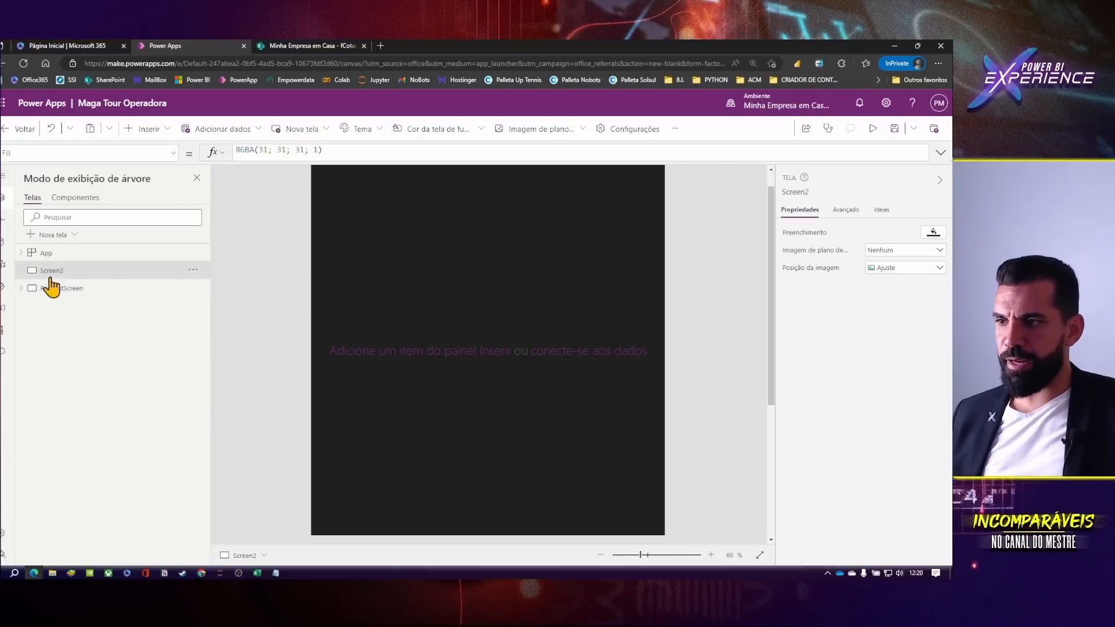
# - Rename the new blank screen as StartScreen and set its background image to BG_Maga-Tour01
pyautogui.doubleClick(52, 271)
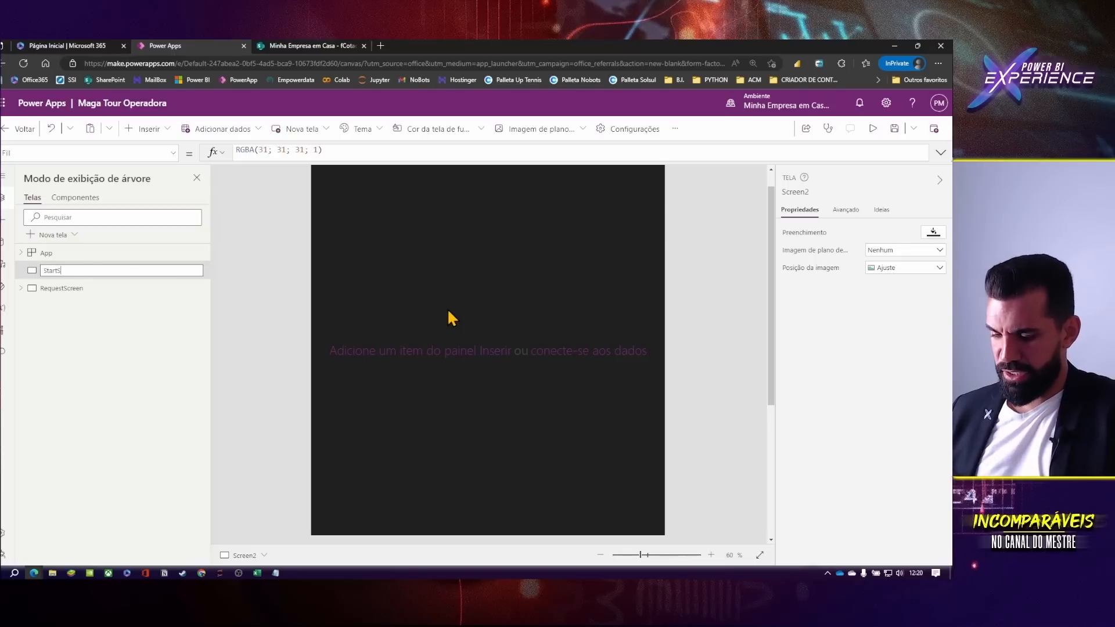
pyautogui.write('StartScreen')
pyautogui.press('Return')
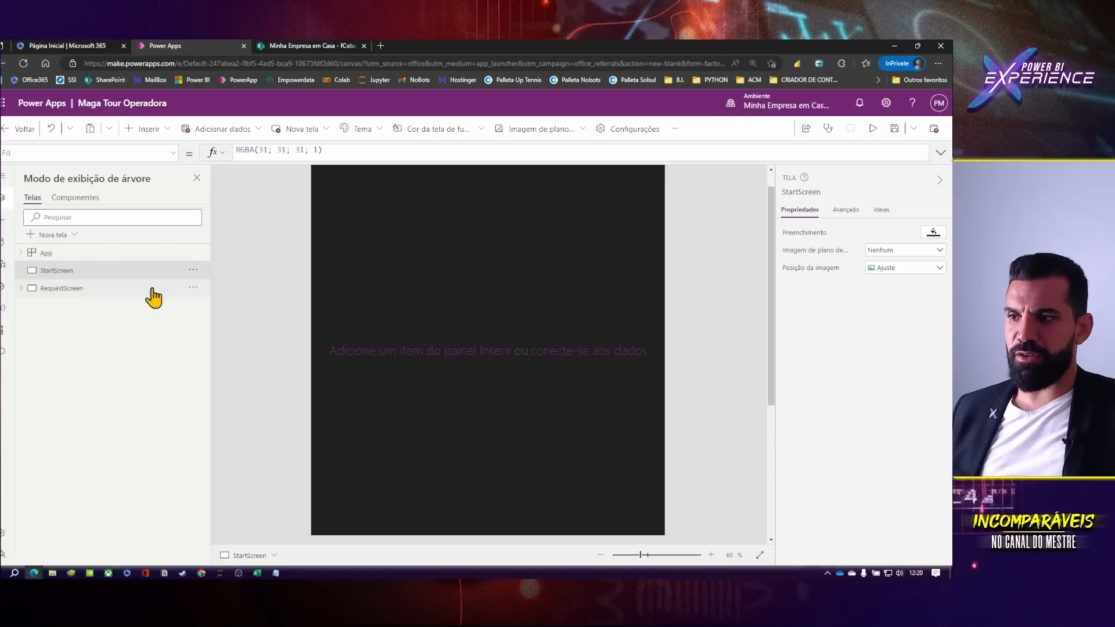
pyautogui.click(874, 251)
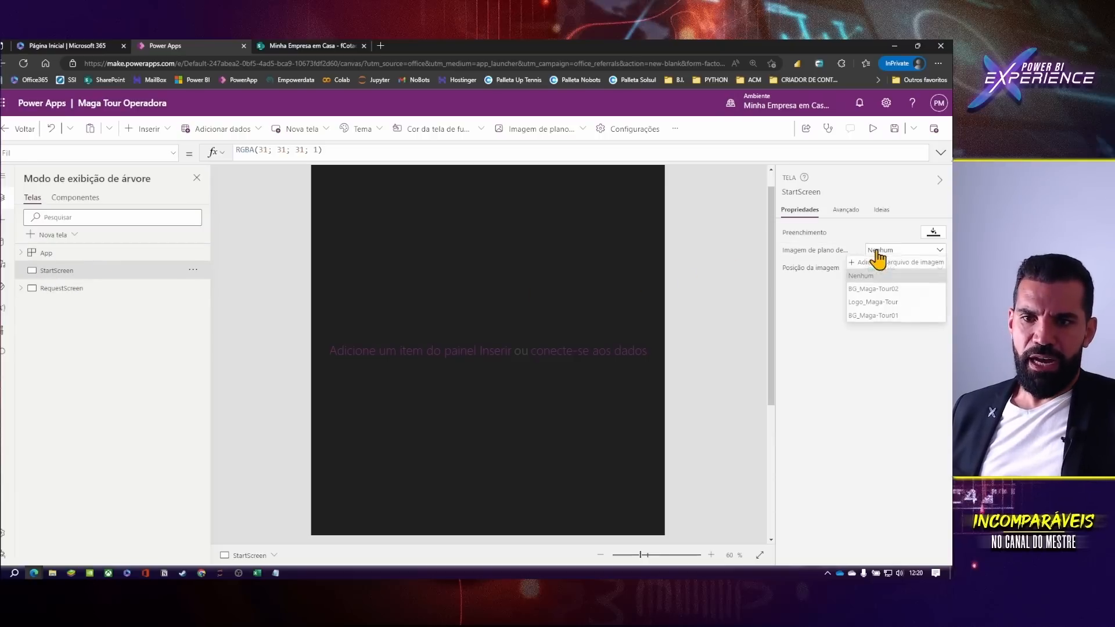
pyautogui.click(894, 317)
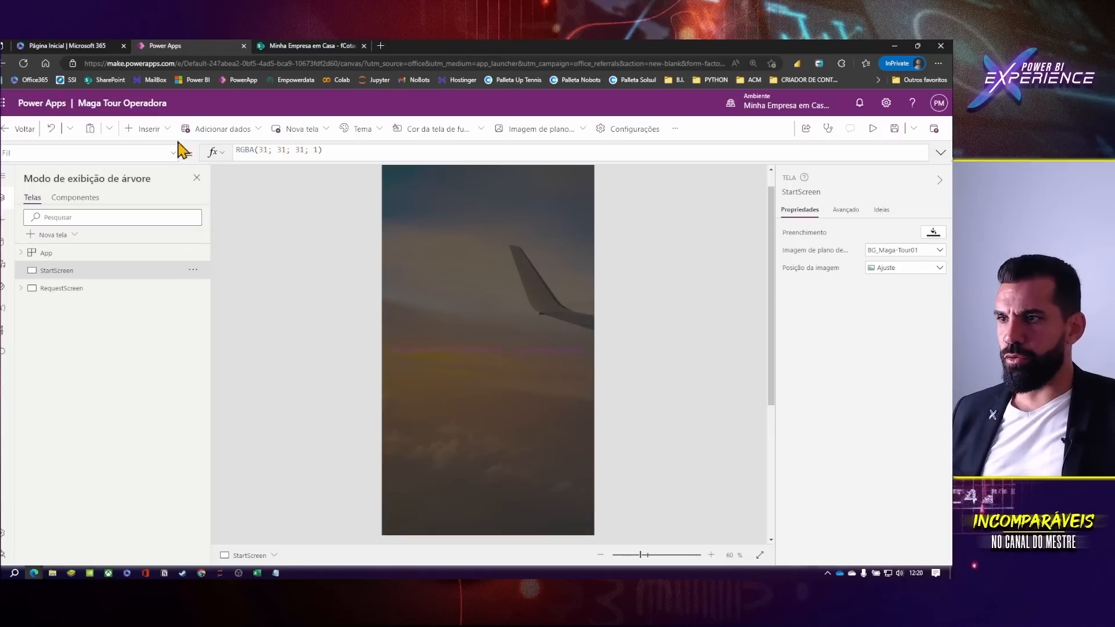
# - Insert the Logo_Maga-Tour.png image and place it in the upper part of StartScreen
pyautogui.click(157, 130)
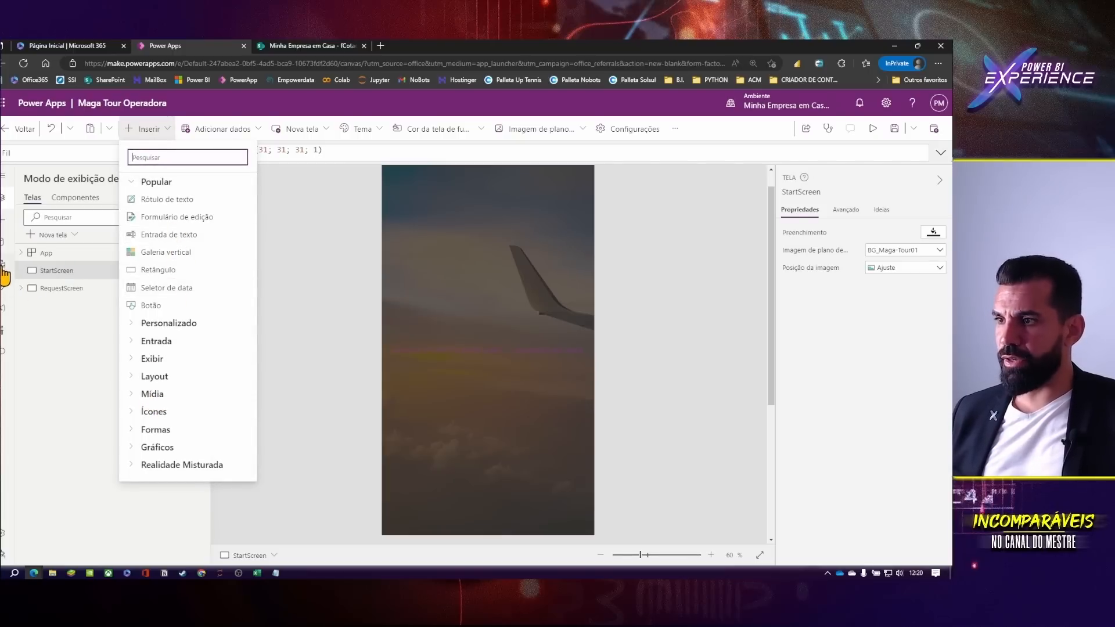
pyautogui.click(5, 284)
pyautogui.moveTo(87, 272); pyautogui.dragTo(463, 290)
pyautogui.moveTo(512, 367); pyautogui.dragTo(511, 298)
pyautogui.click(677, 378)
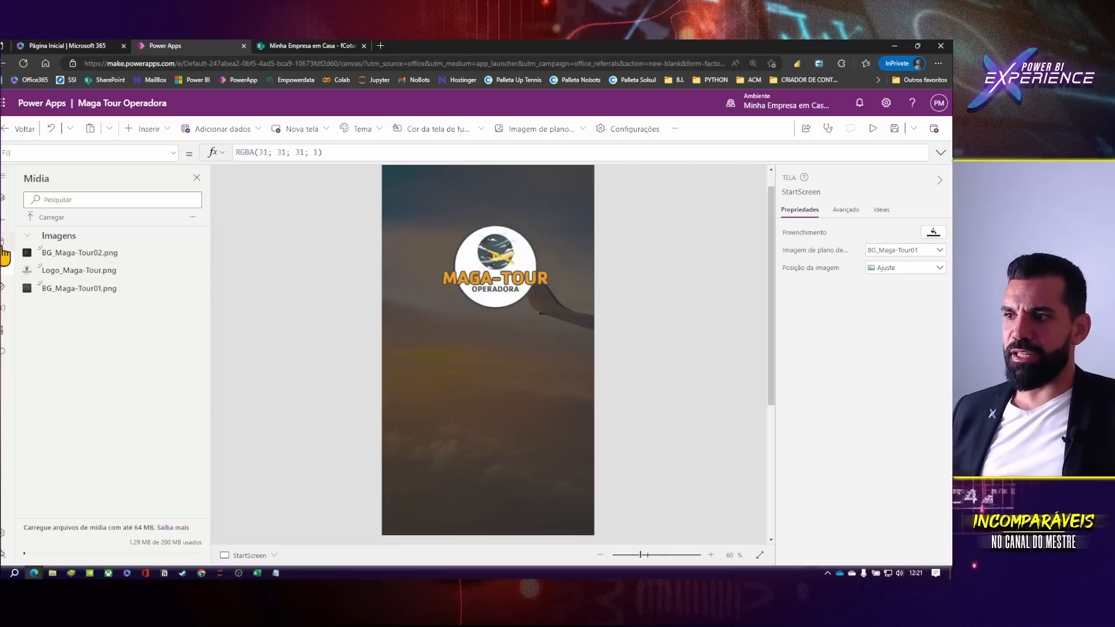
# - Copy the Nova Cotação button from RequestScreen to StartScreen, place it below the logo and center both horizontally
pyautogui.click(3, 200)
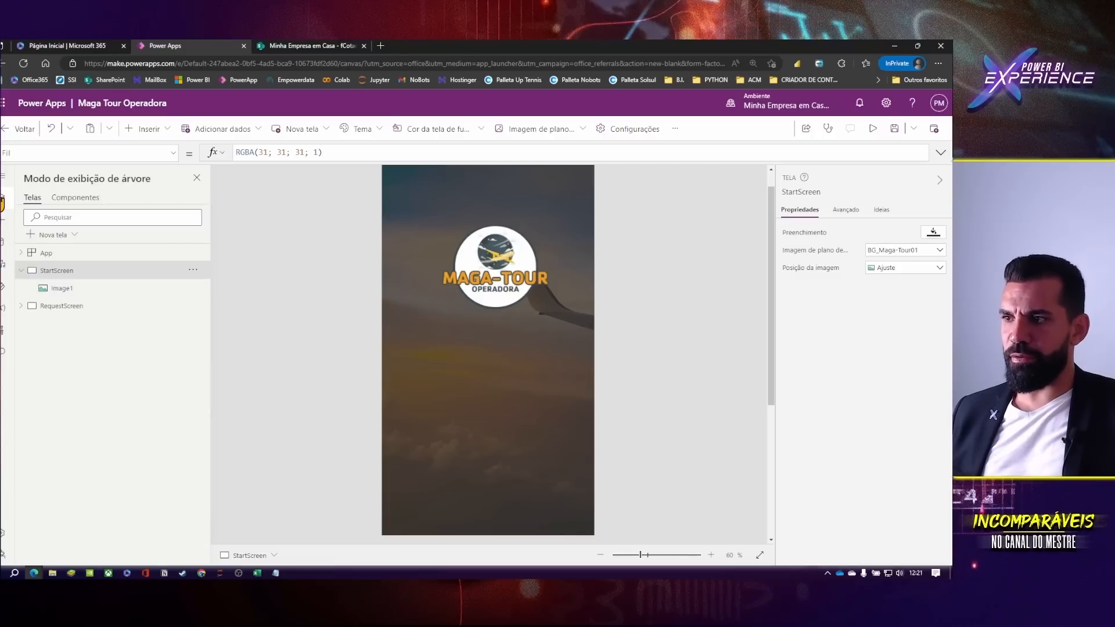
pyautogui.click(132, 308)
pyautogui.click(415, 198)
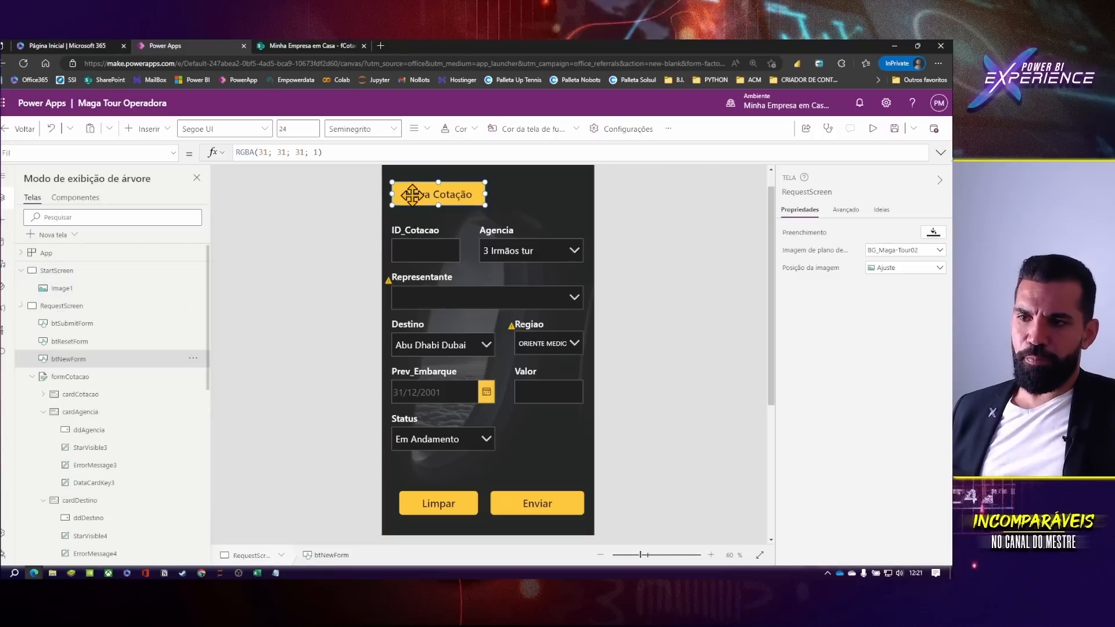
pyautogui.click(5, 205)
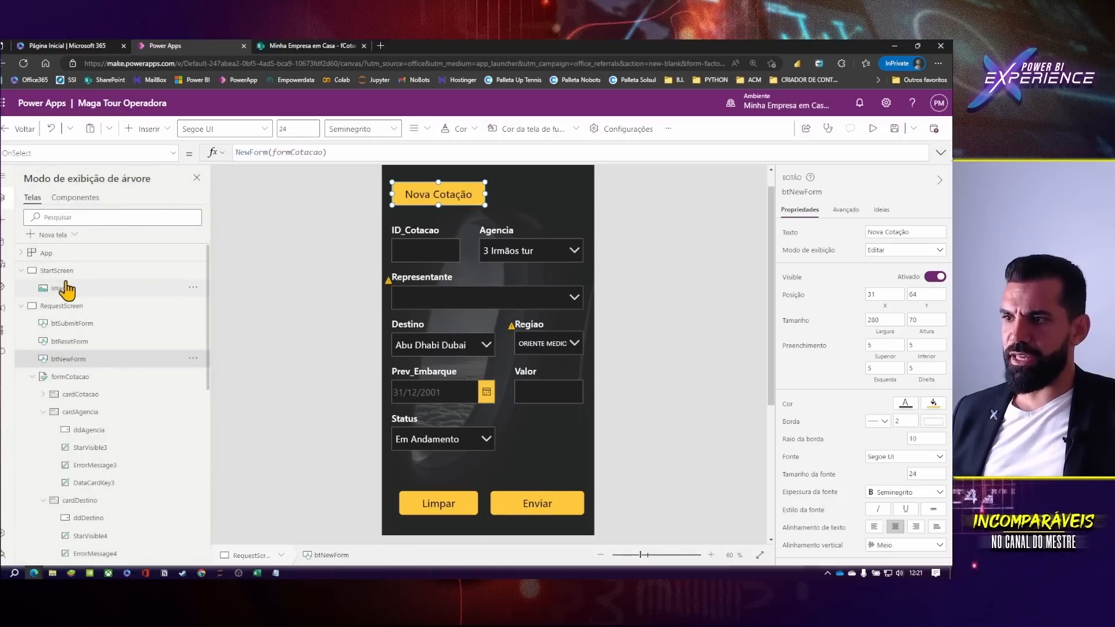
pyautogui.click(58, 271)
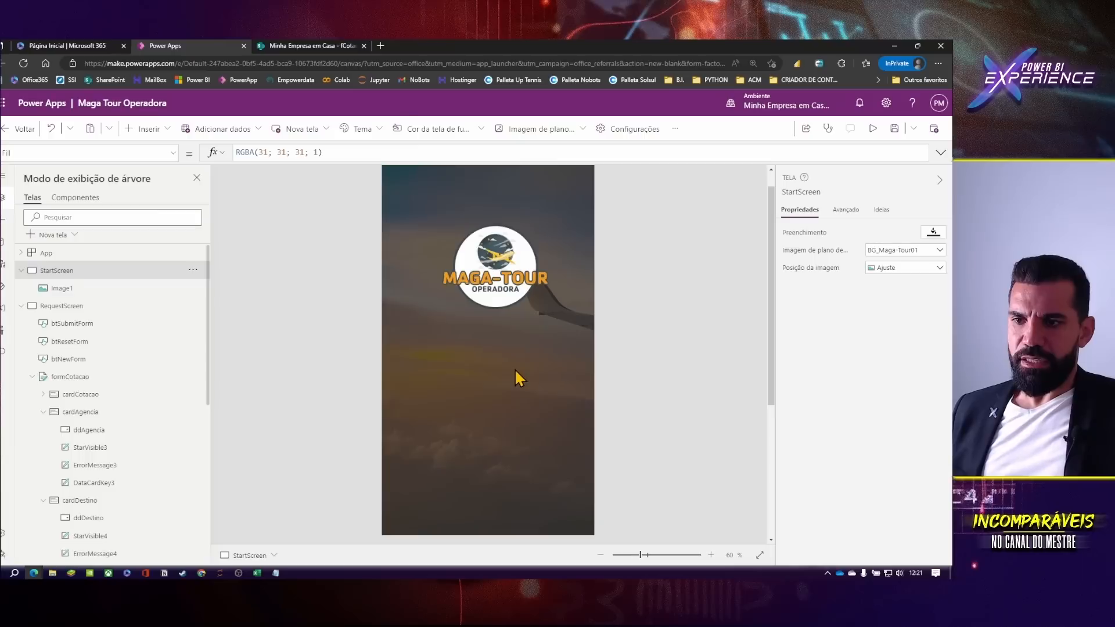
pyautogui.hotkey('ctrl', 'v')
pyautogui.moveTo(461, 196); pyautogui.dragTo(514, 422)
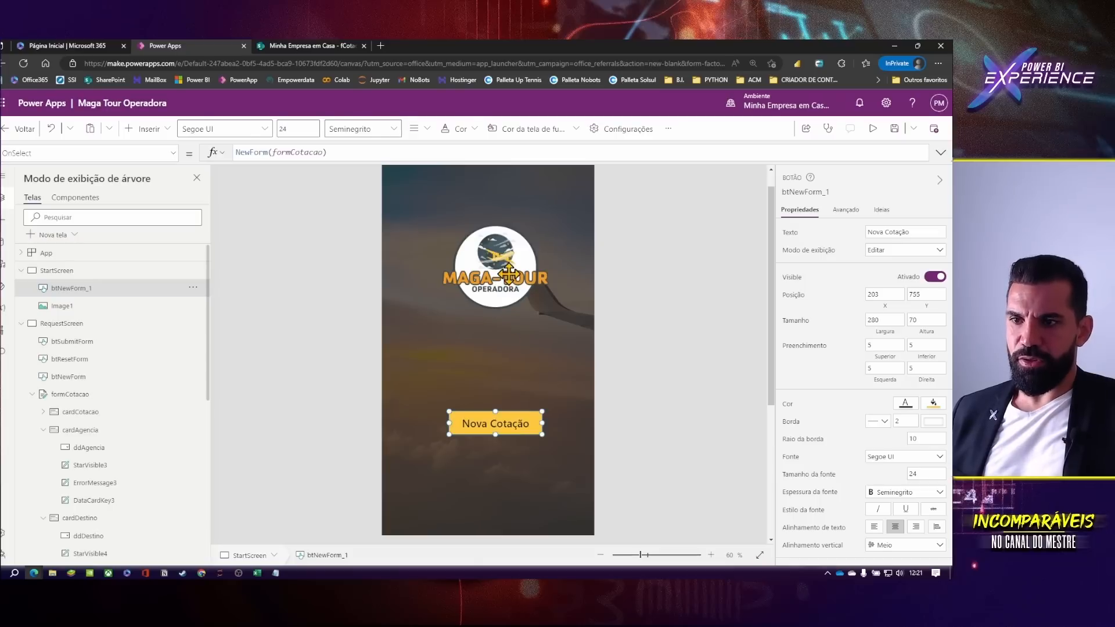
pyautogui.moveTo(511, 283); pyautogui.dragTo(504, 273)
pyautogui.moveTo(514, 437); pyautogui.dragTo(507, 435)
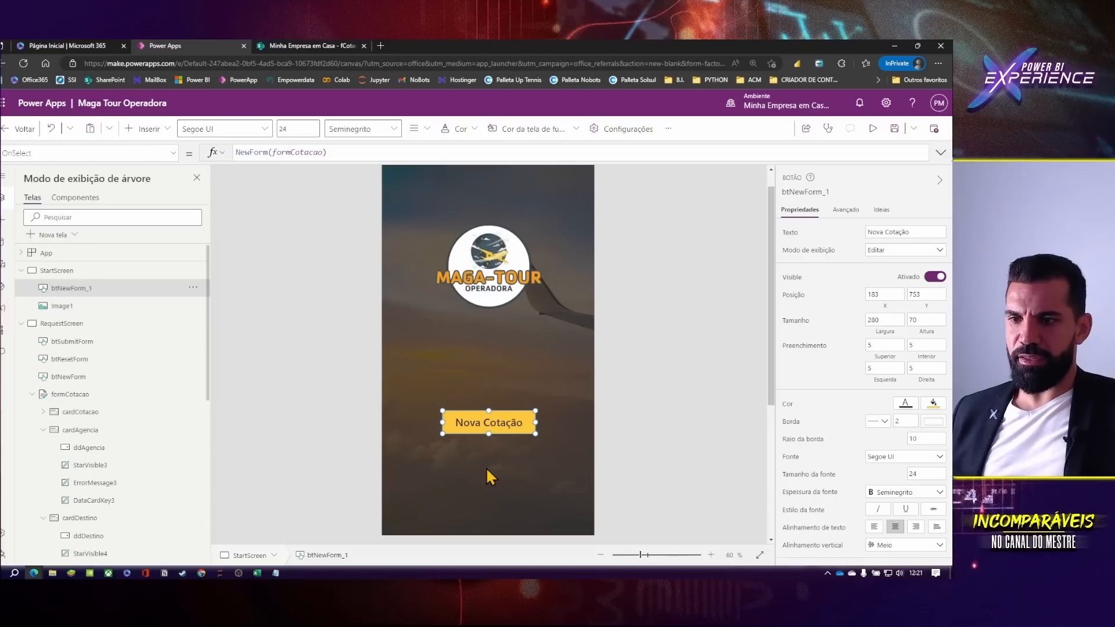
# - Change the text of the copied button on StartScreen to Entrar
pyautogui.doubleClick(908, 233)
pyautogui.write('Entrar')
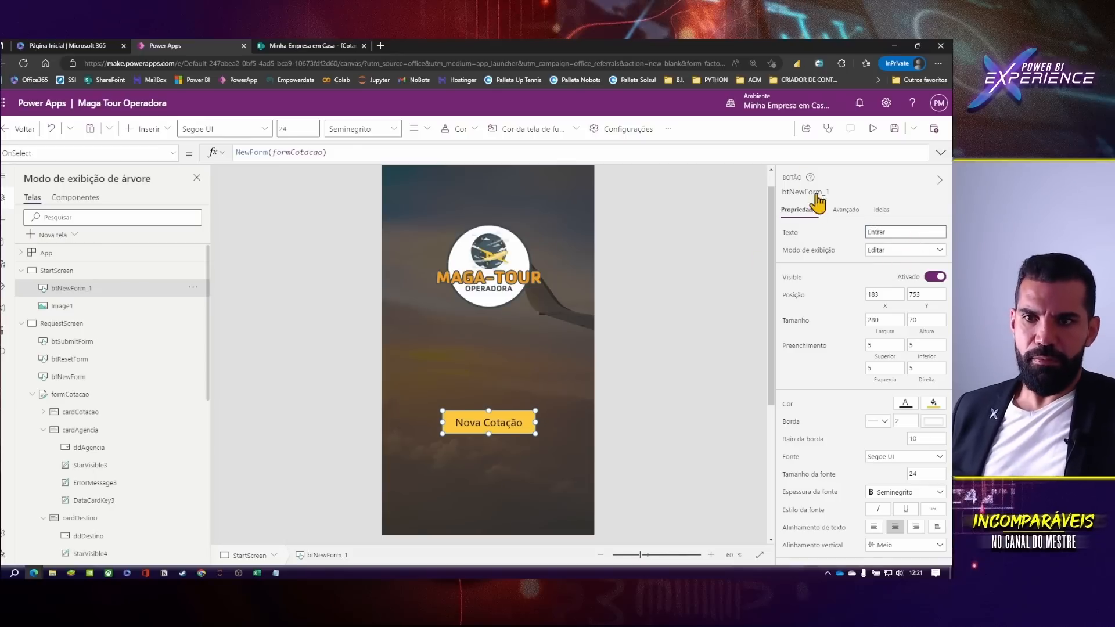
pyautogui.click(802, 192)
pyautogui.click(655, 375)
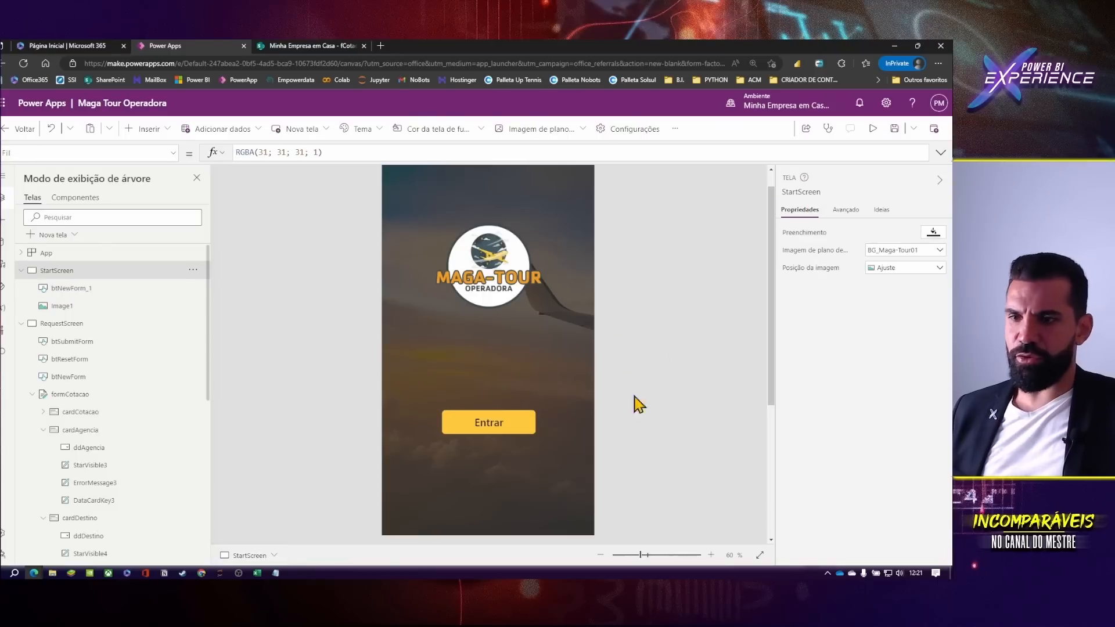
# - Extend the Entrar button's OnSelect formula after NewForm(formCotacao) with ;; and a Navigate call on a new line targeting RequestScreen
pyautogui.click(479, 429)
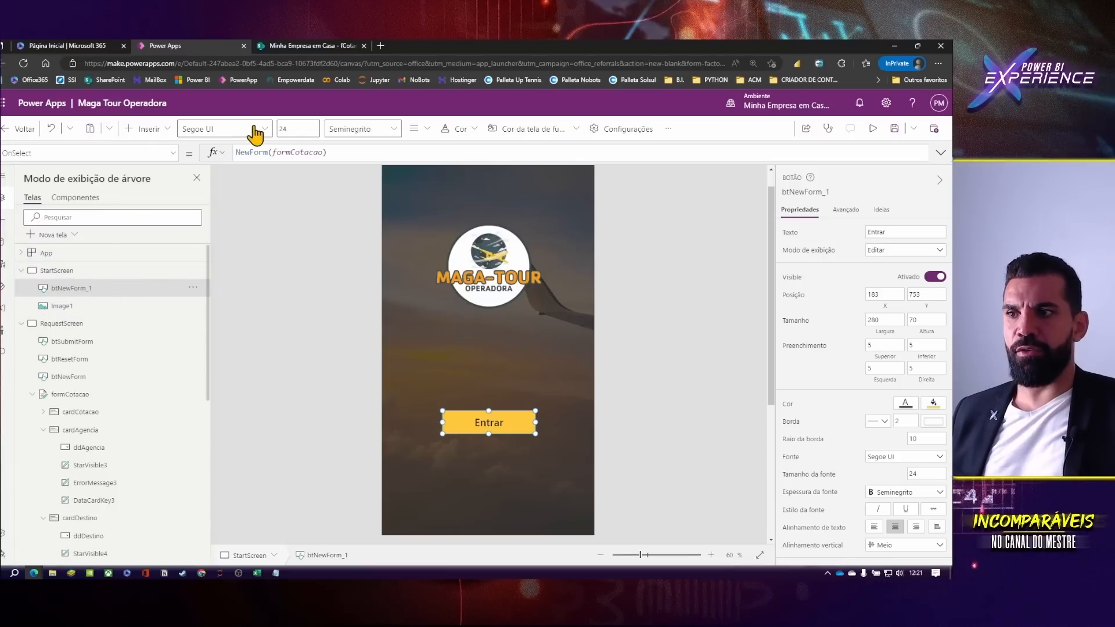
pyautogui.click(332, 153)
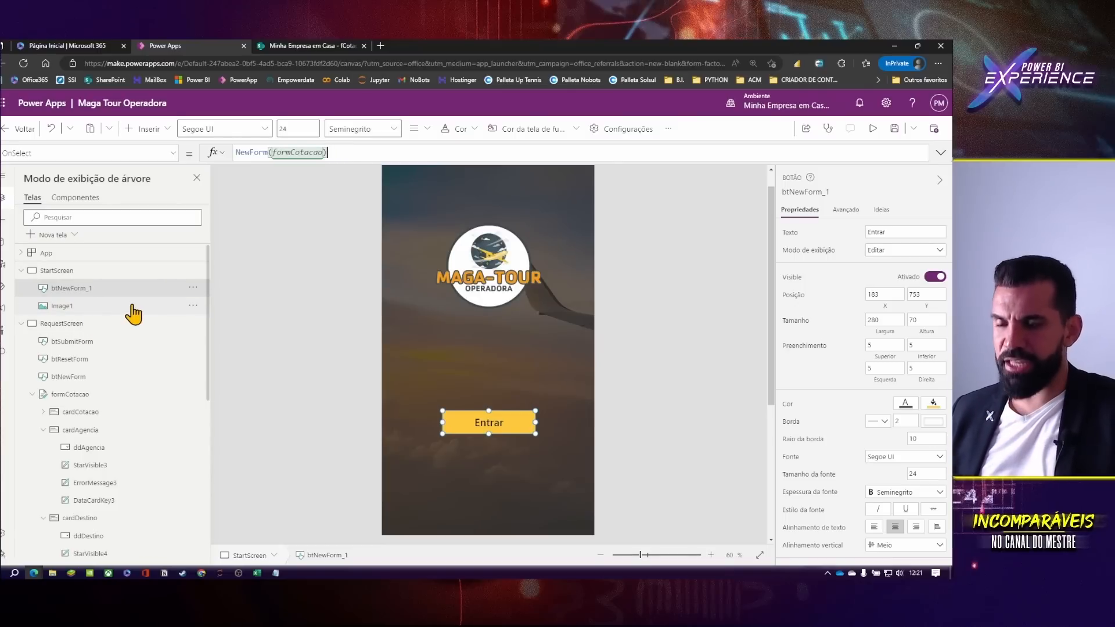
pyautogui.write(';;')
pyautogui.hotkey('shift', 'Return')
pyautogui.write('Navigate(')
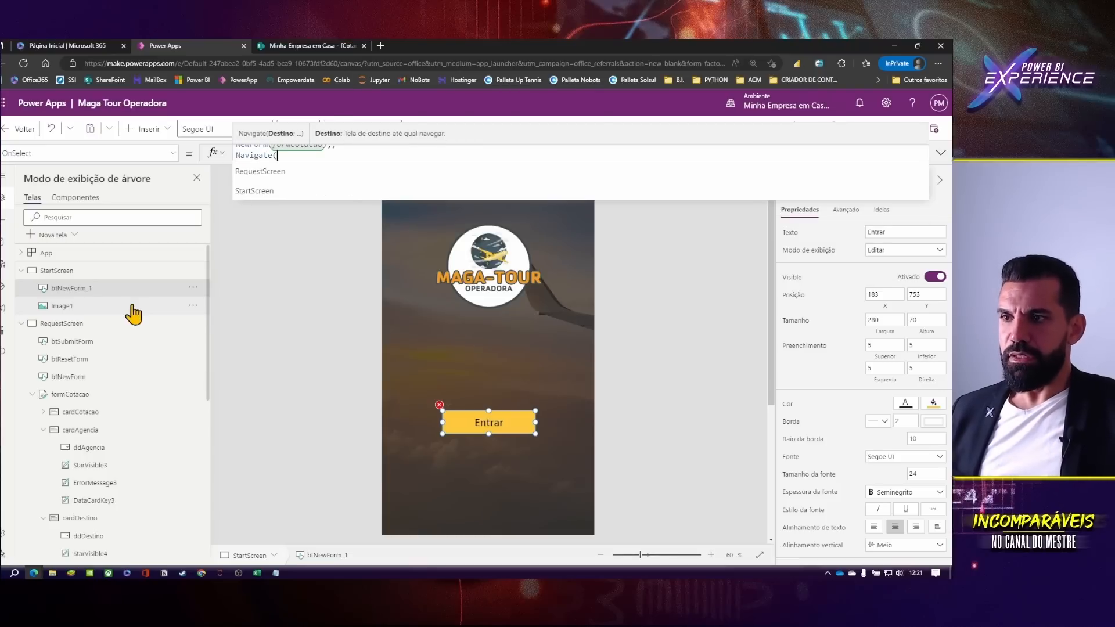
pyautogui.press('Down')
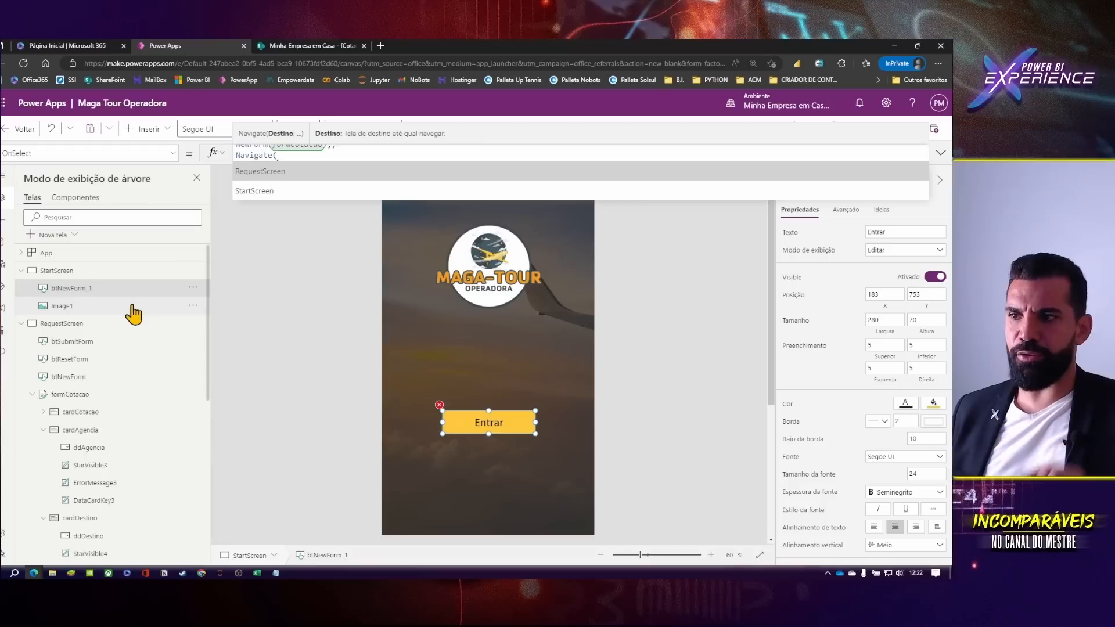
pyautogui.press('Tab')
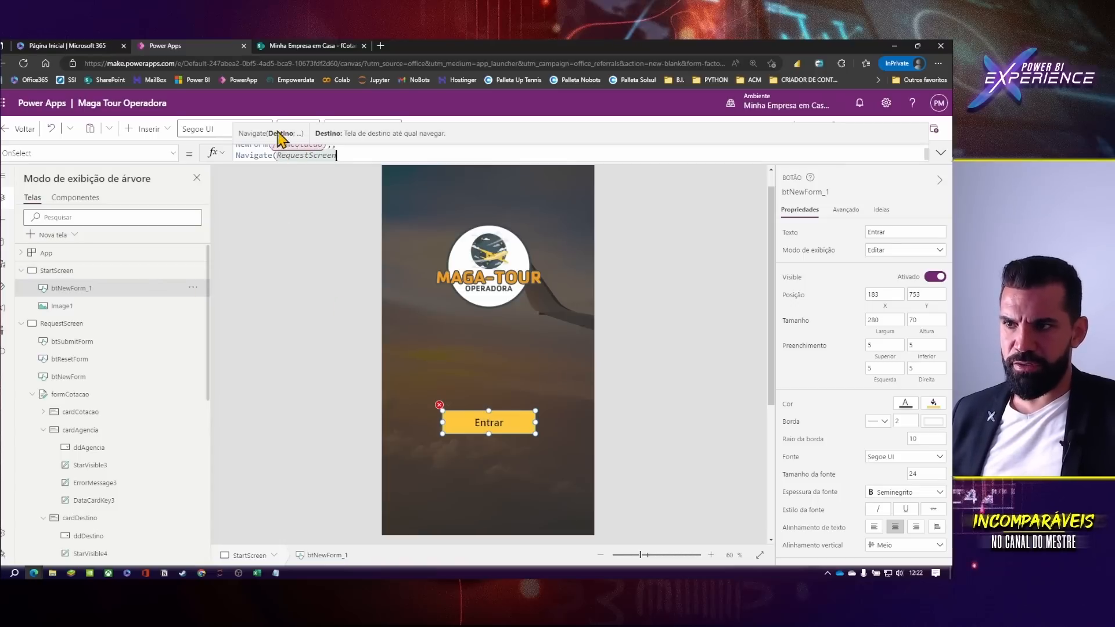
# - Complete the Navigate call with the ScreenTransition.Fade transition and a closing parenthesis, and review the full formula
pyautogui.write(';')
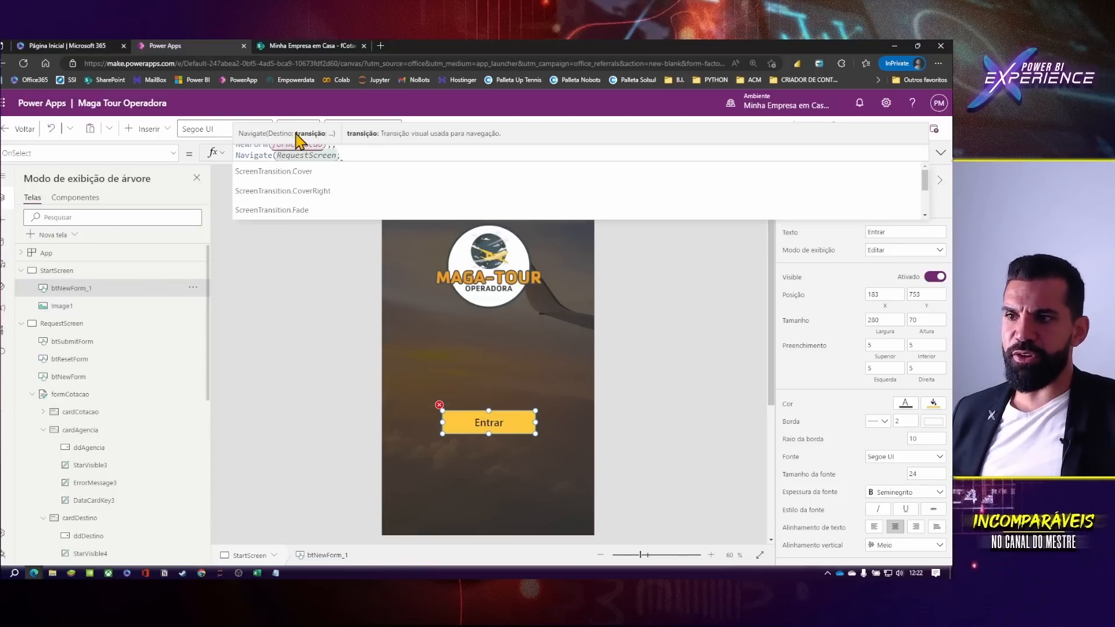
pyautogui.press('Down')
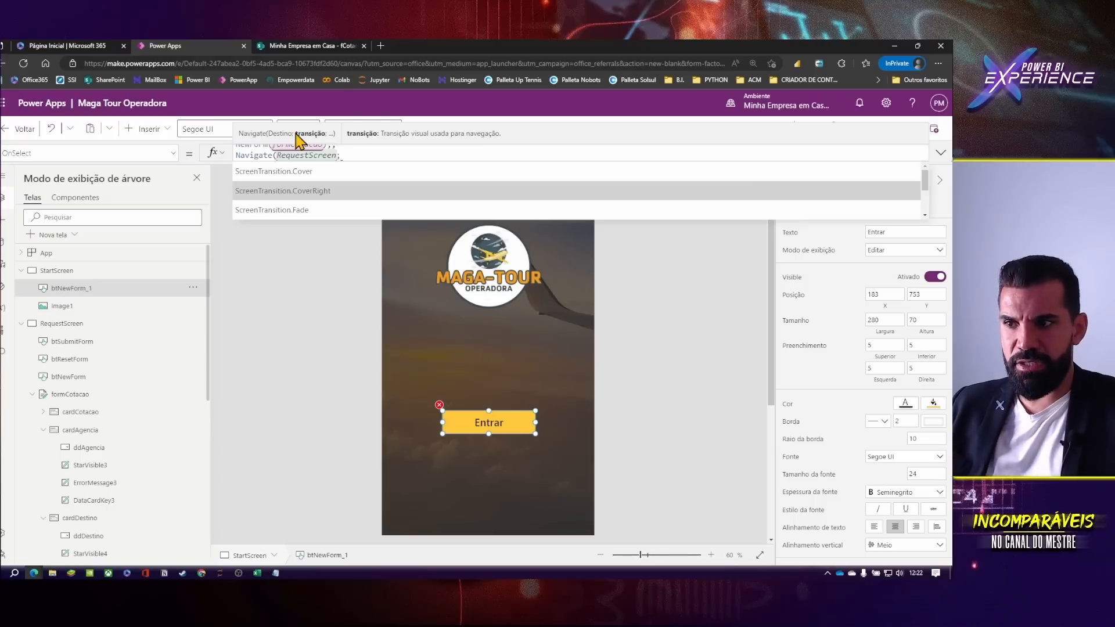
pyautogui.press('Down')
pyautogui.press('Tab')
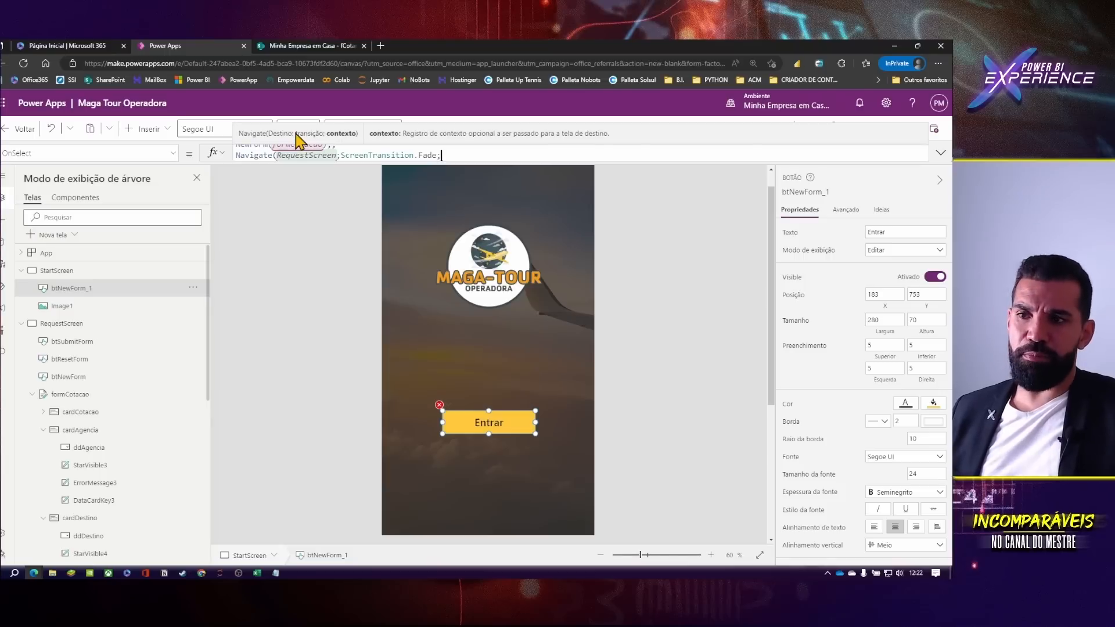
pyautogui.press('BackSpace')
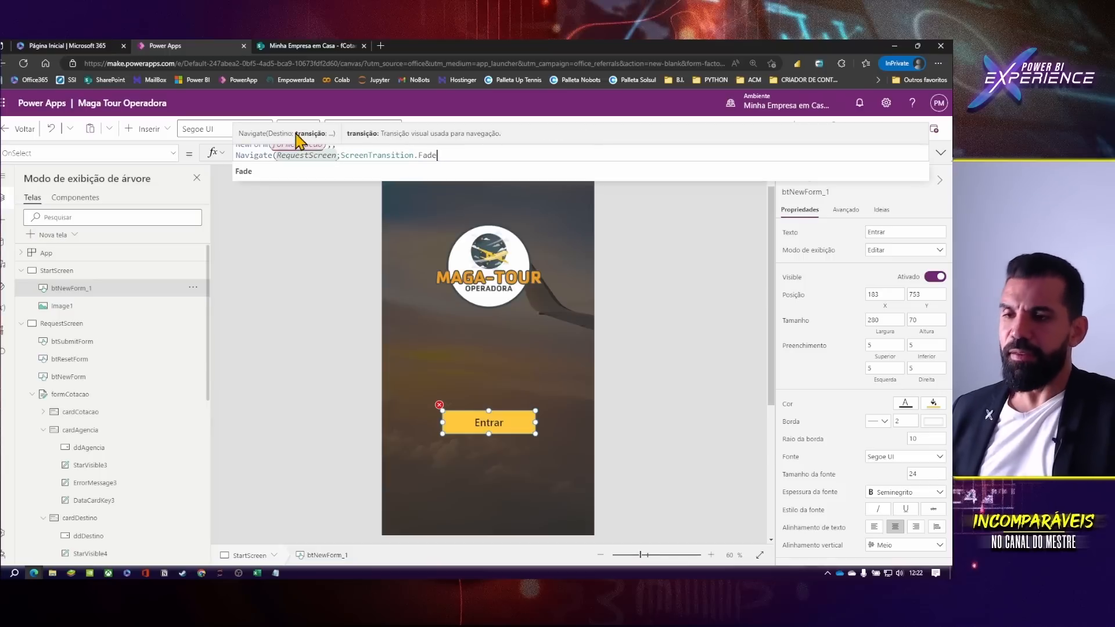
pyautogui.write(')')
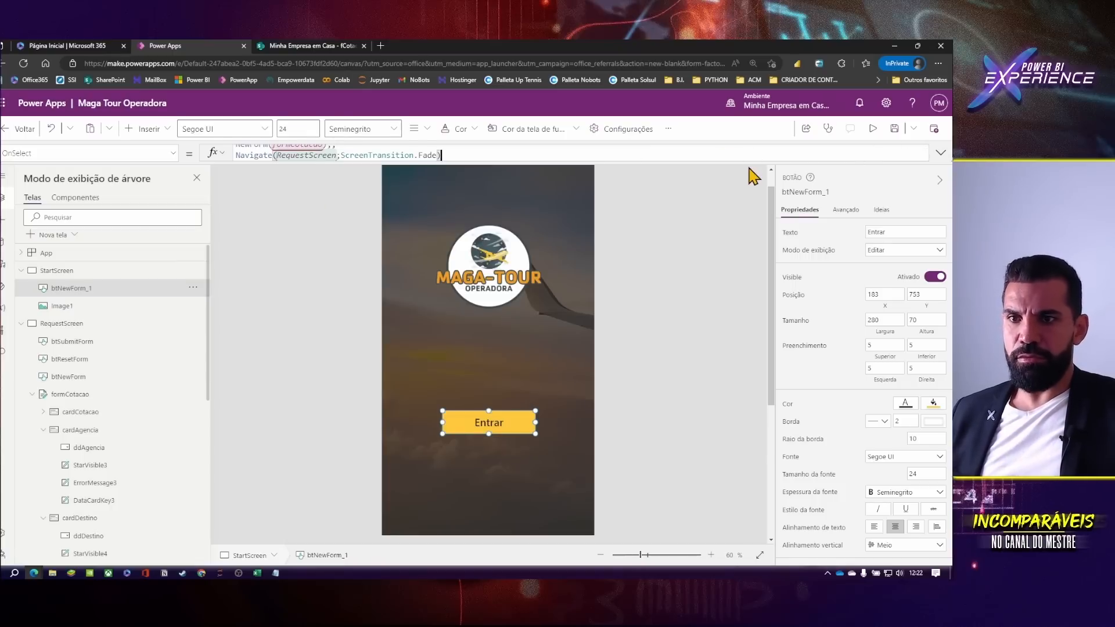
pyautogui.moveTo(746, 163); pyautogui.dragTo(747, 186)
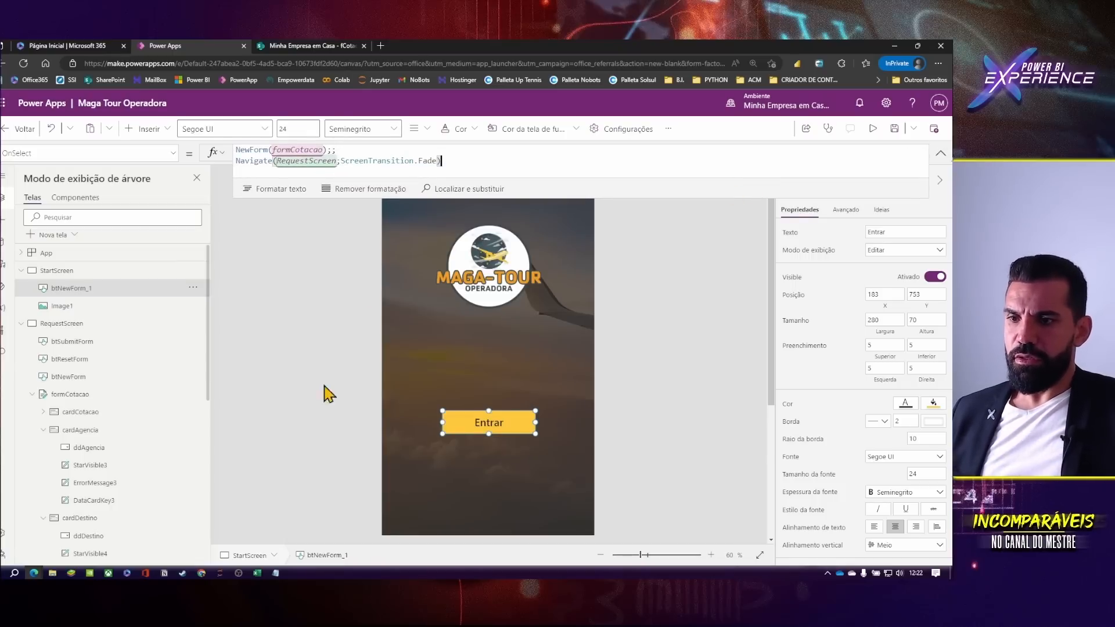
pyautogui.click(648, 330)
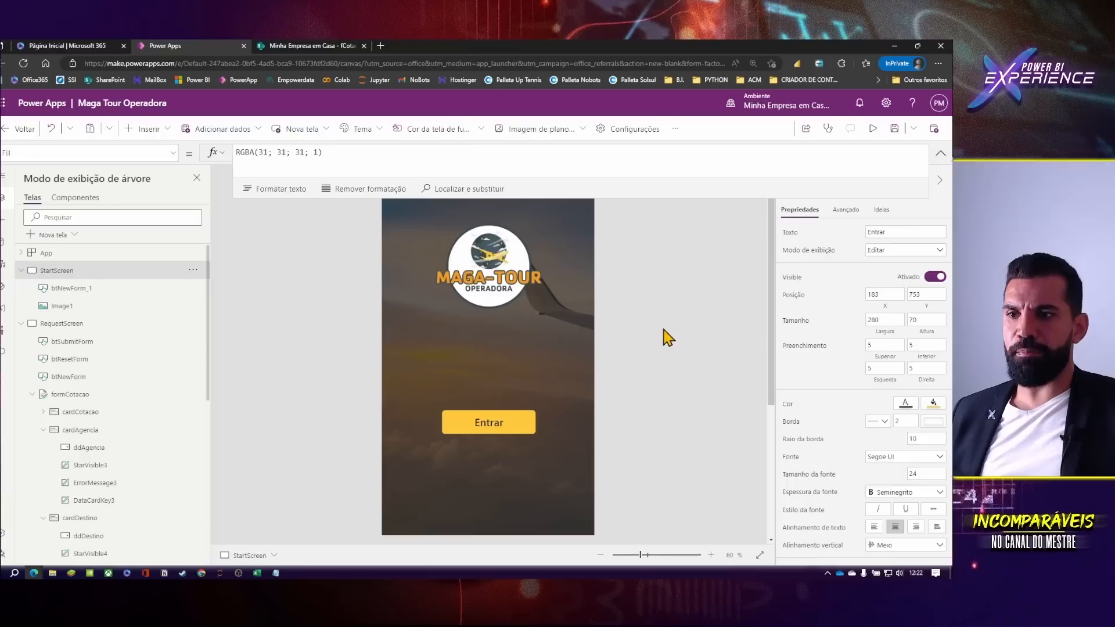
pyautogui.click(941, 153)
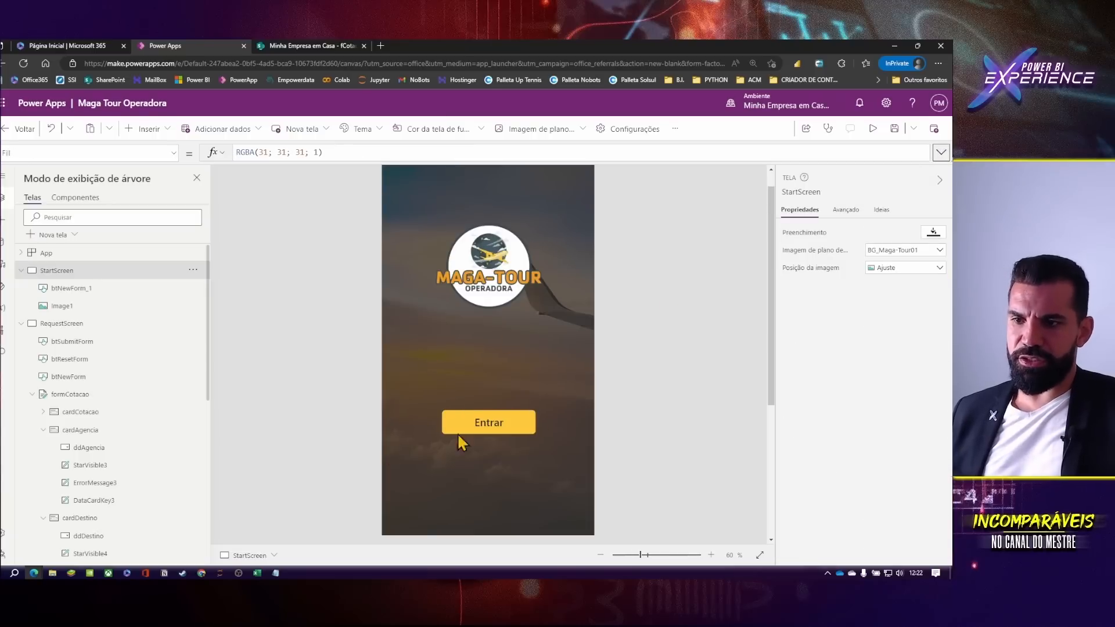
# - Preview the app from StartScreen, test the Entrar button and close the preview
pyautogui.press('F5')
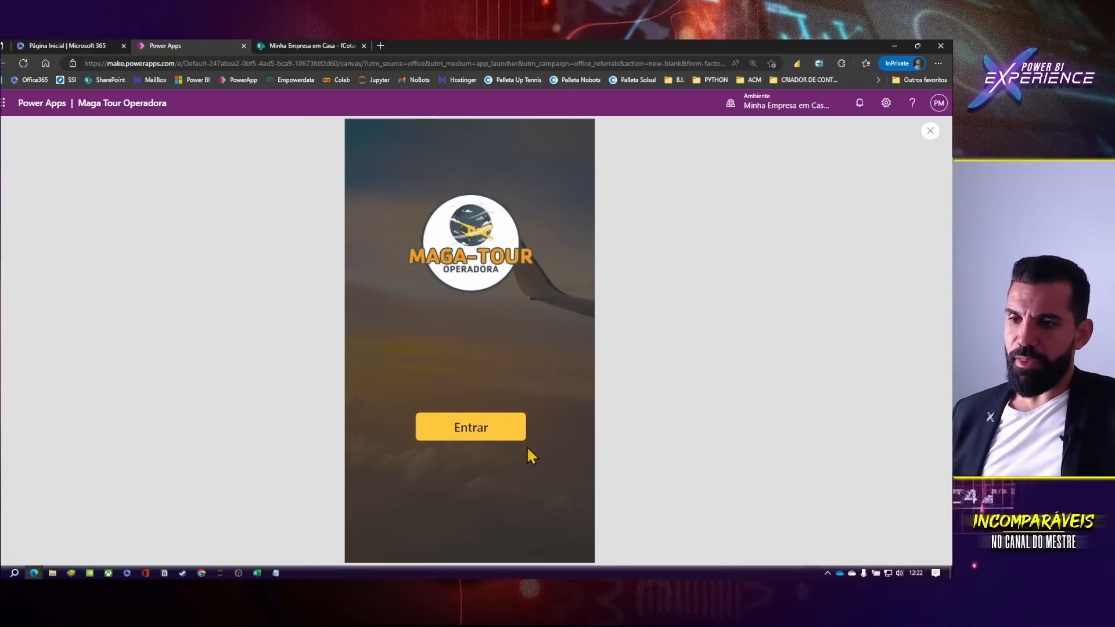
pyautogui.click(504, 433)
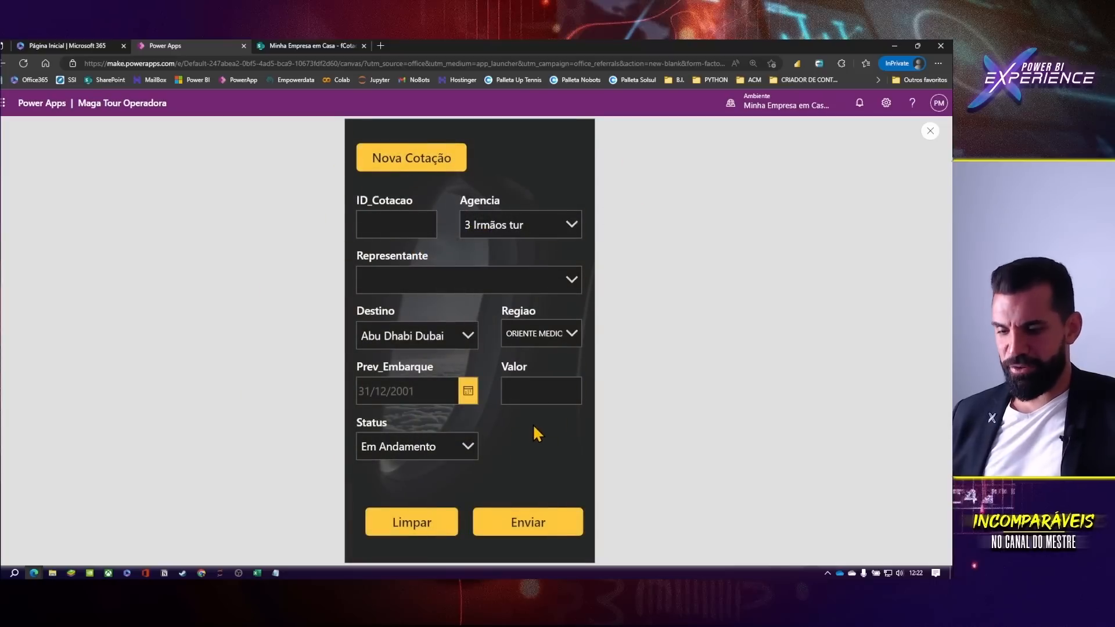
pyautogui.press('Escape')
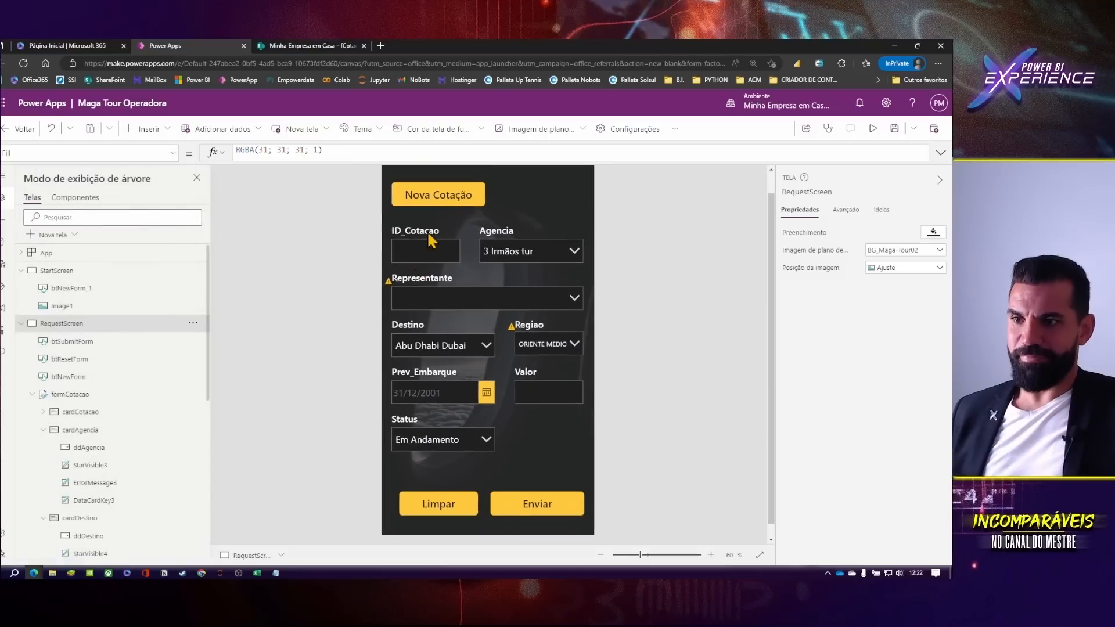
# - Replace the Nova Cotação button on RequestScreen with the Logo_Maga-Tour image, about 146 by 146, centred above the form, and preview the screen
pyautogui.click(439, 198)
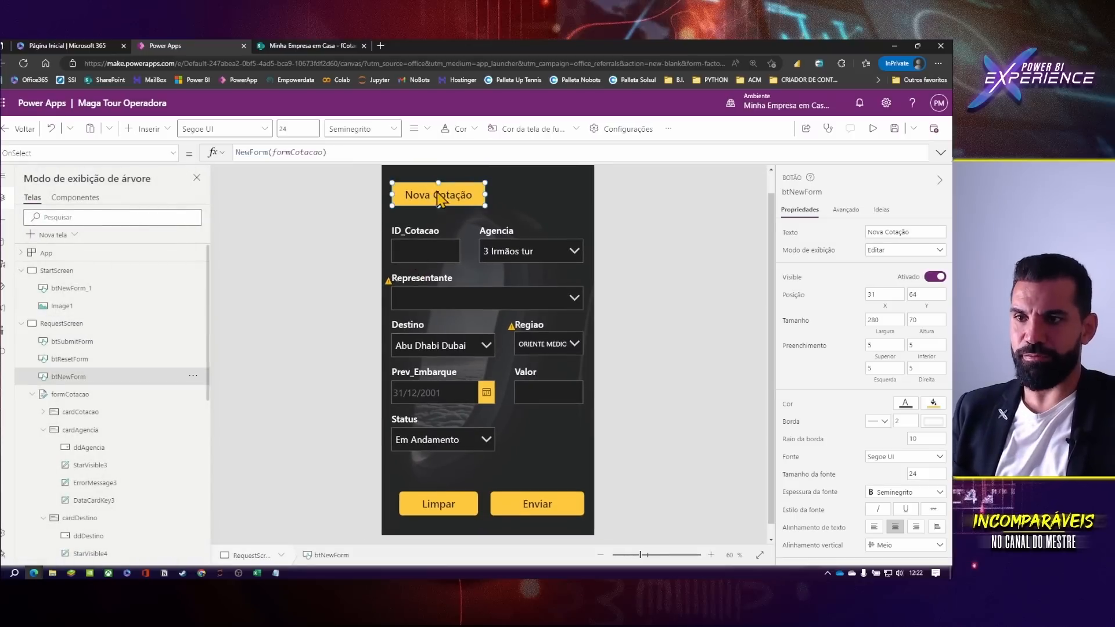
pyautogui.press('Delete')
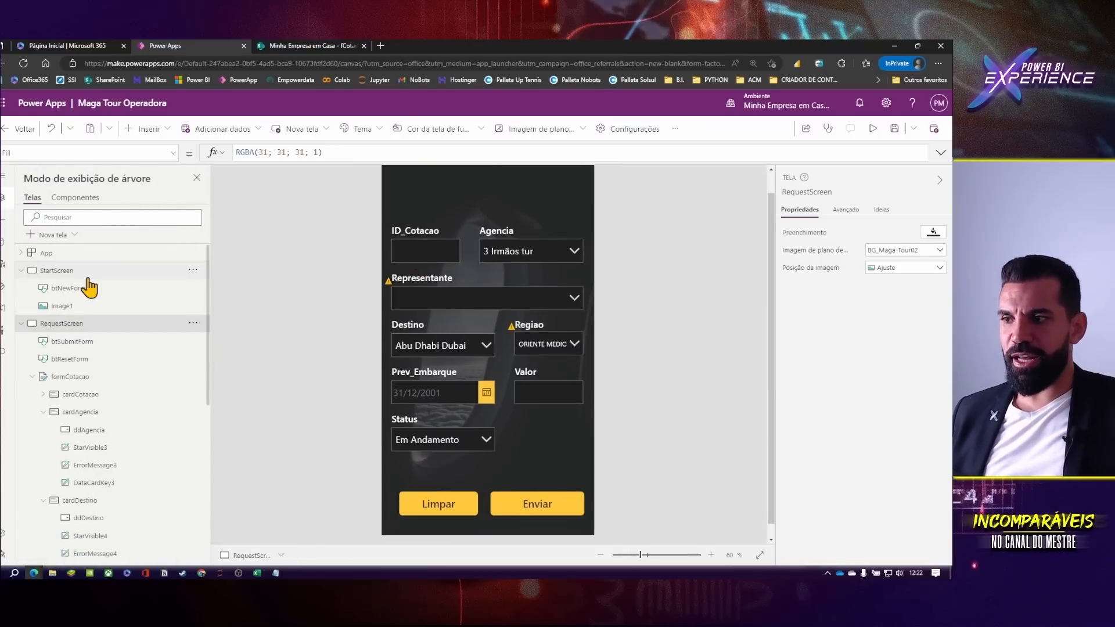
pyautogui.click(3, 264)
pyautogui.moveTo(92, 281); pyautogui.dragTo(486, 189)
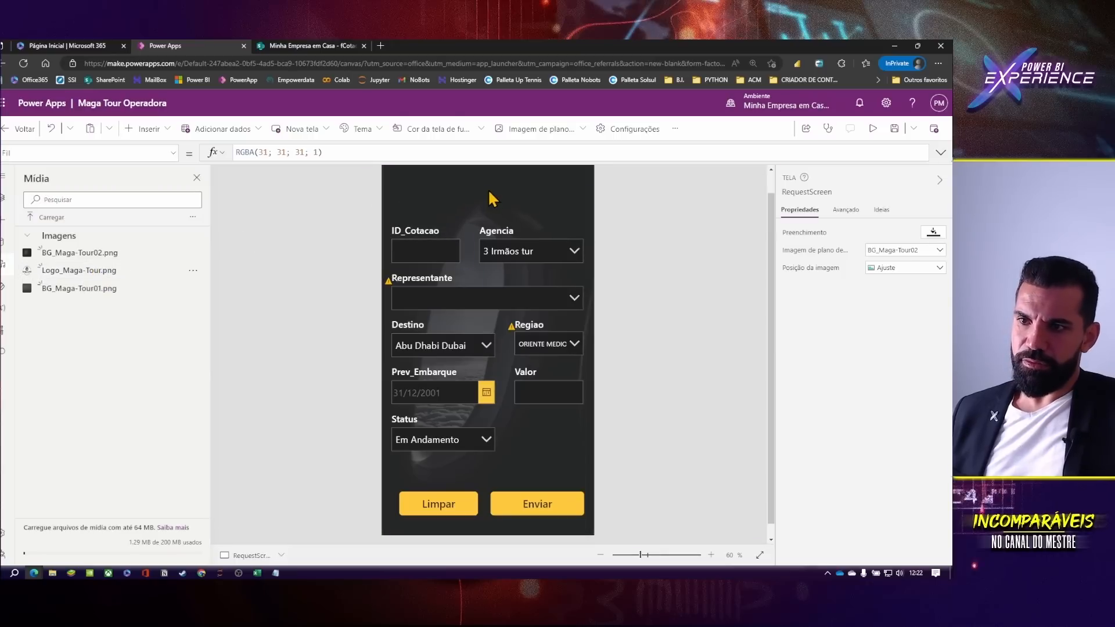
pyautogui.moveTo(592, 296); pyautogui.dragTo(495, 193)
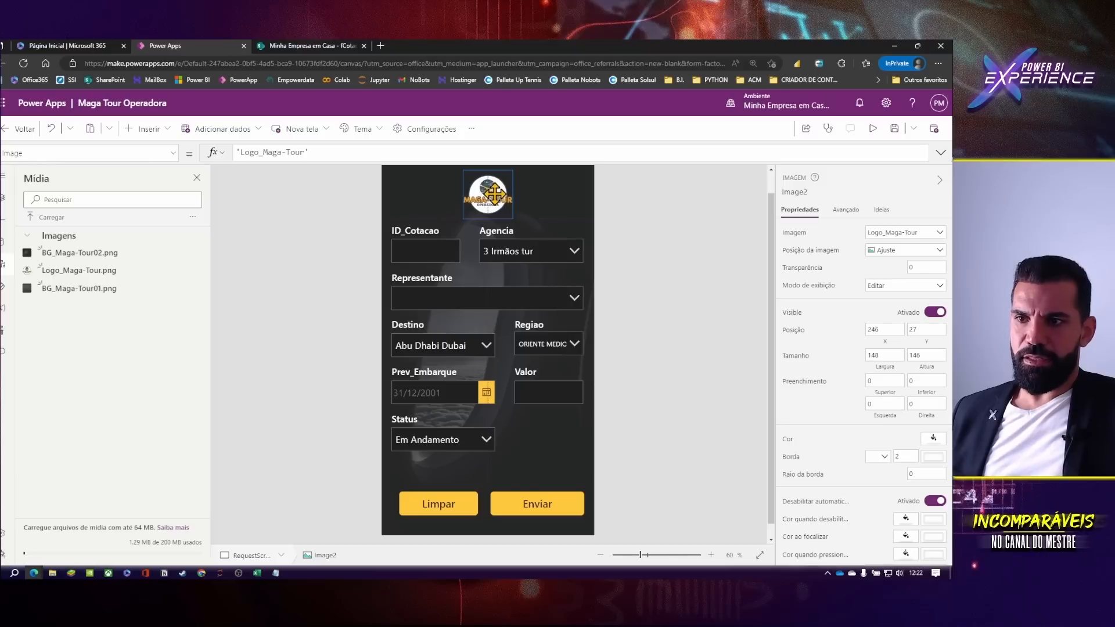
pyautogui.press('F5')
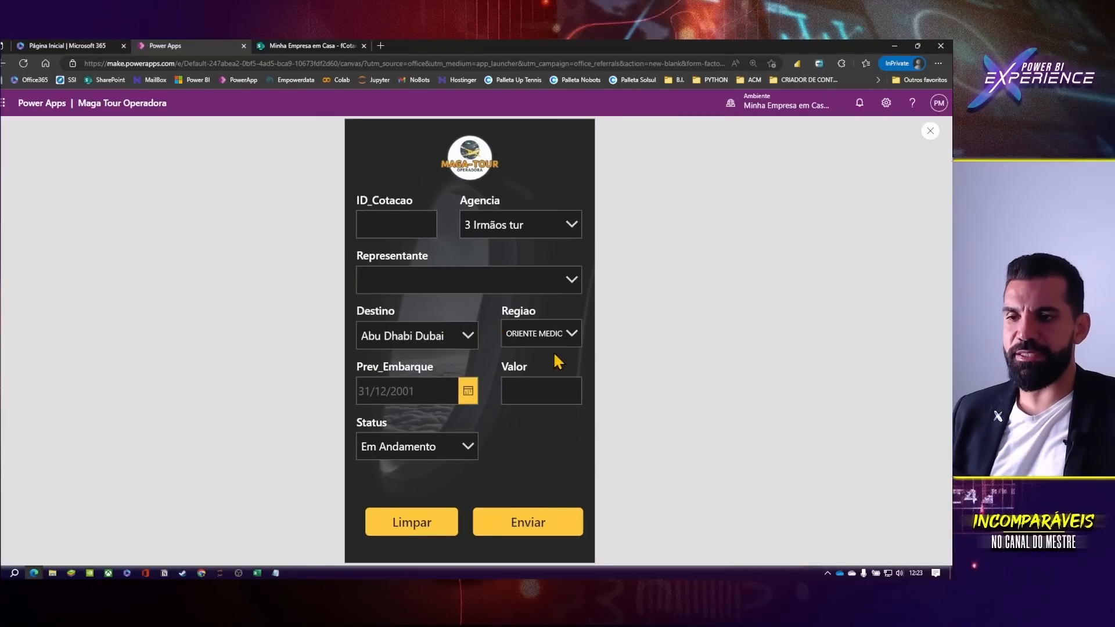
pyautogui.press('Escape')
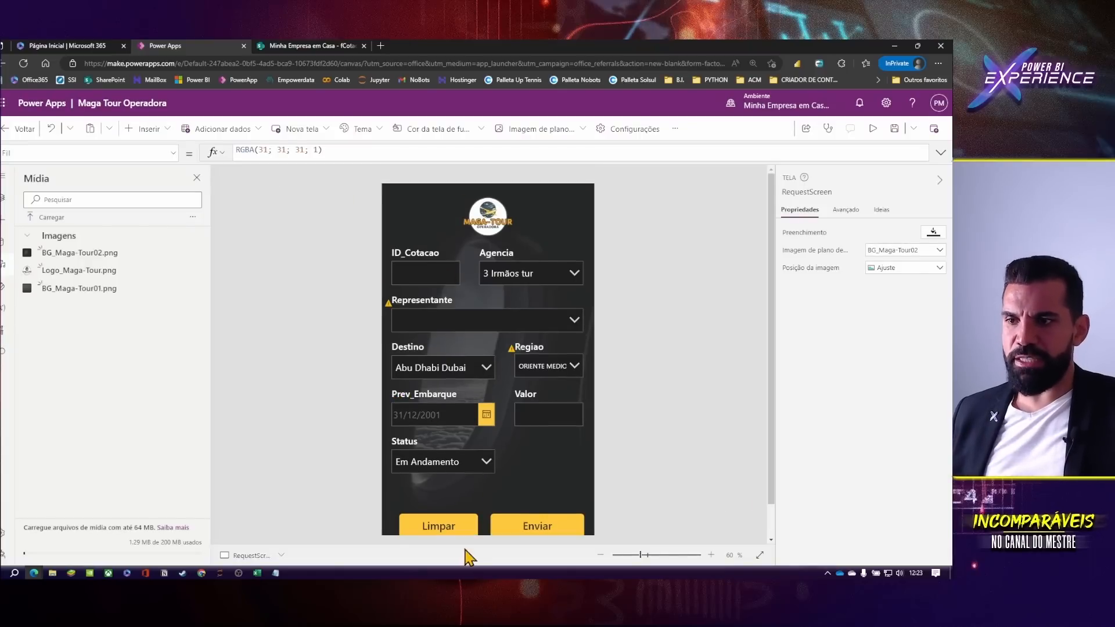
# - Collapse StartScreen and RequestScreen in the tree view and save the app
pyautogui.click(4, 200)
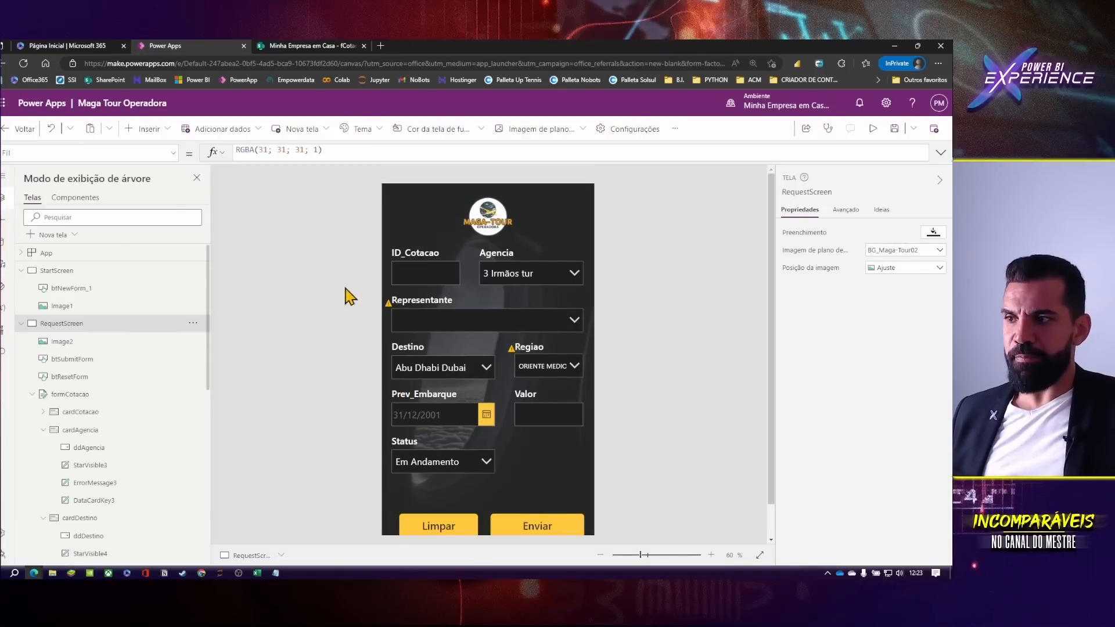
pyautogui.click(22, 324)
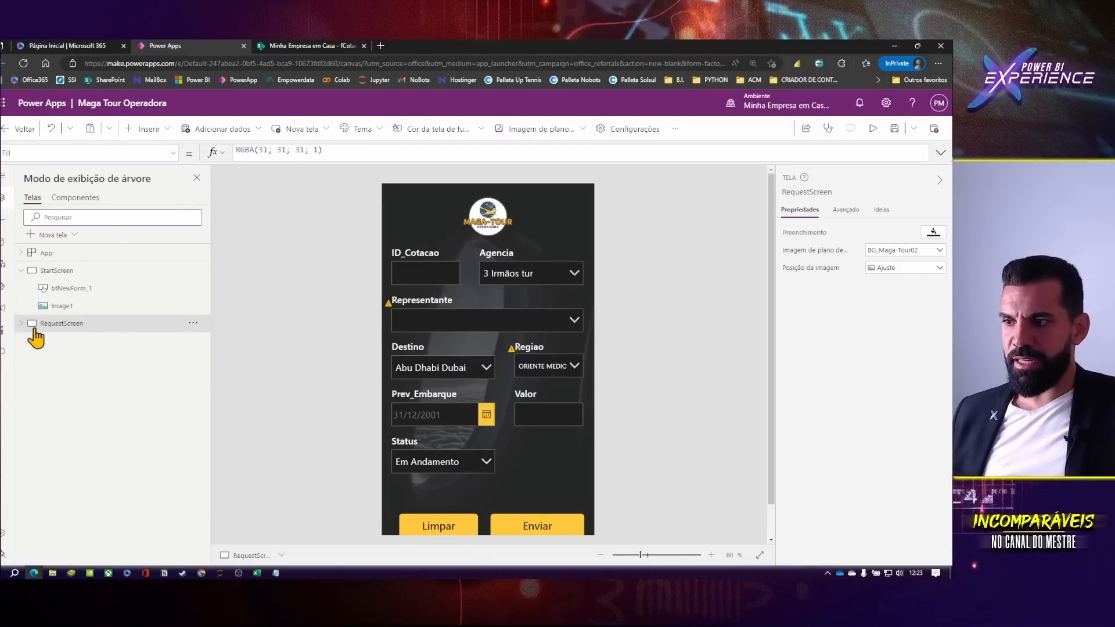
pyautogui.click(22, 271)
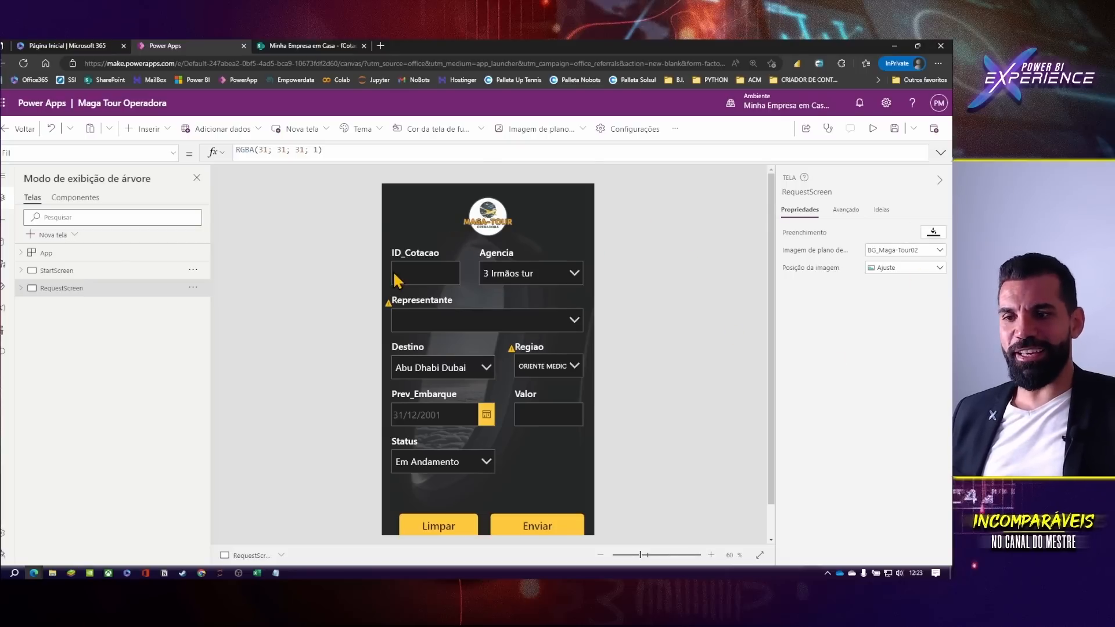
pyautogui.scroll(-1, 395, 278)
pyautogui.click(894, 128)
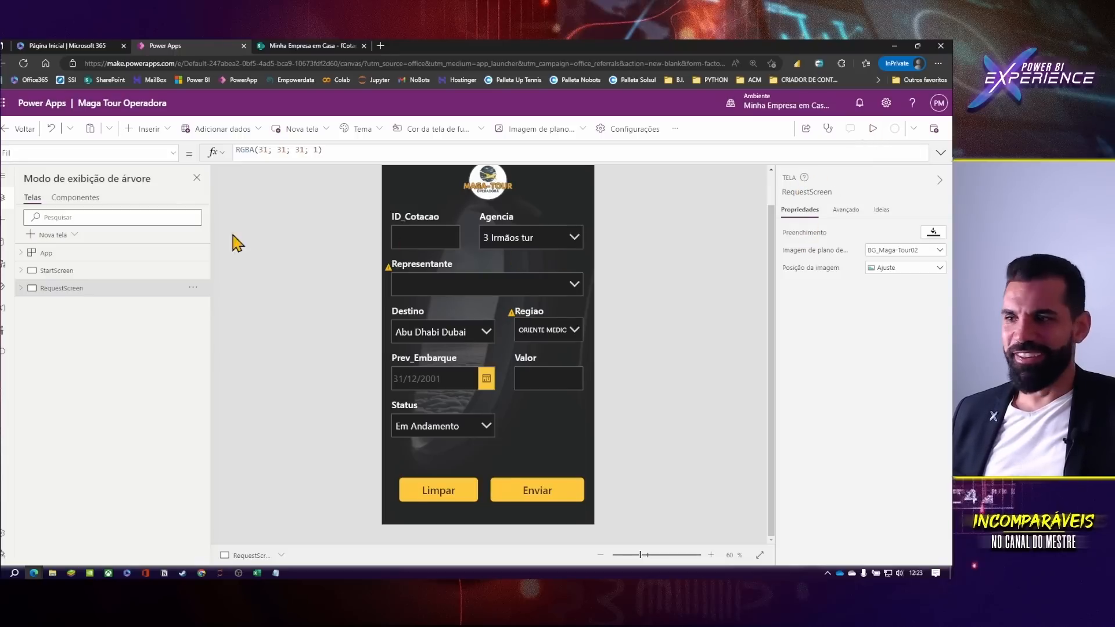
pyautogui.scroll(1, 395, 325)
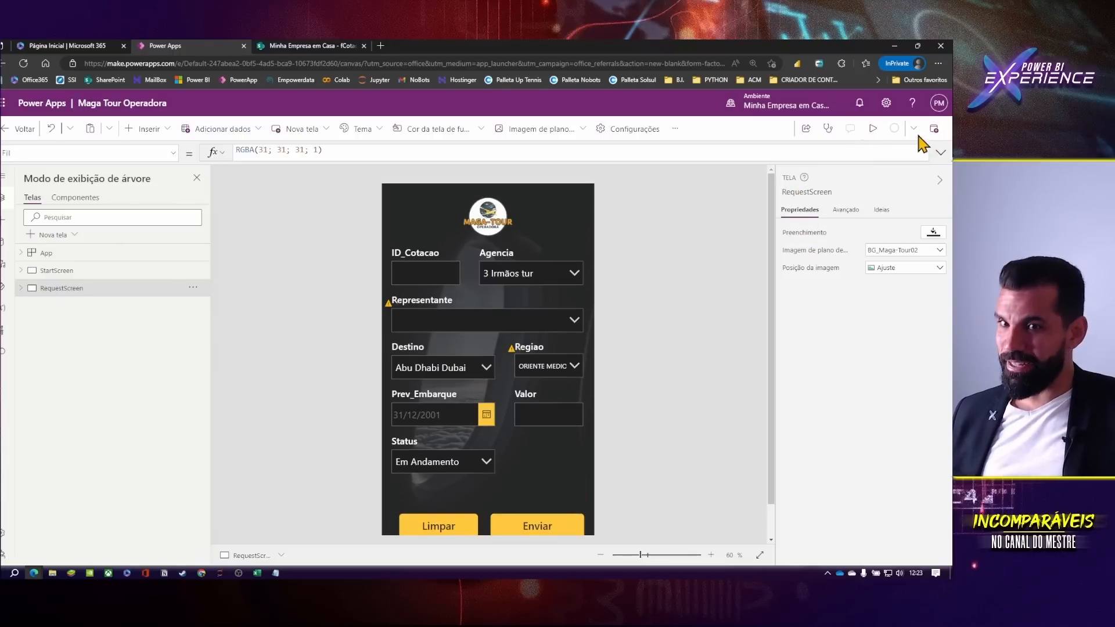
pyautogui.scroll(-1, 488, 304)
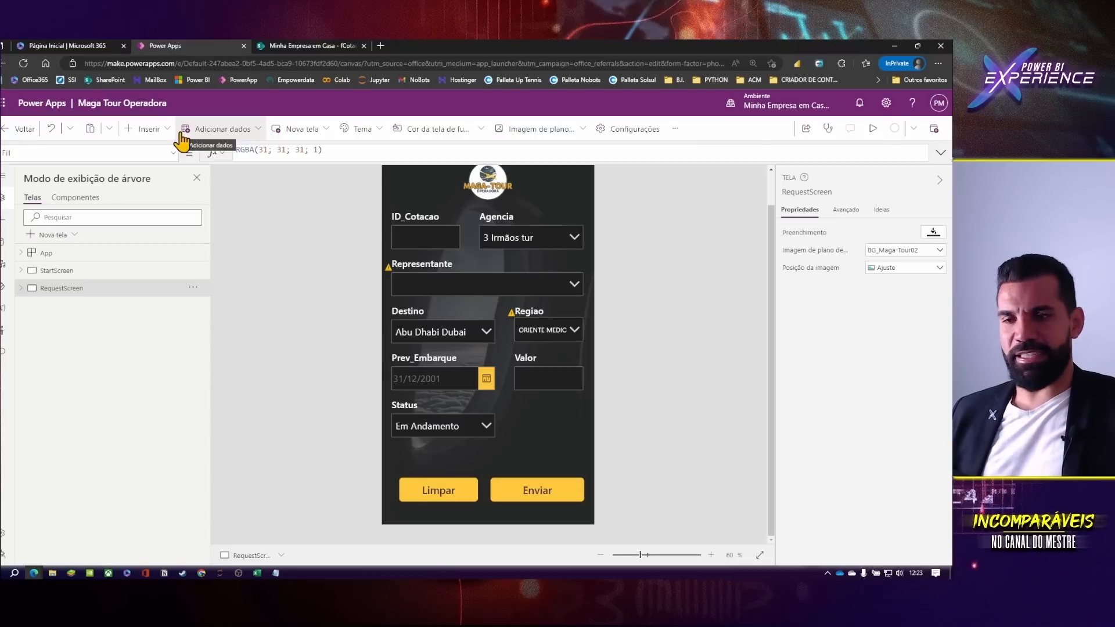
pyautogui.scroll(1, 720, 251)
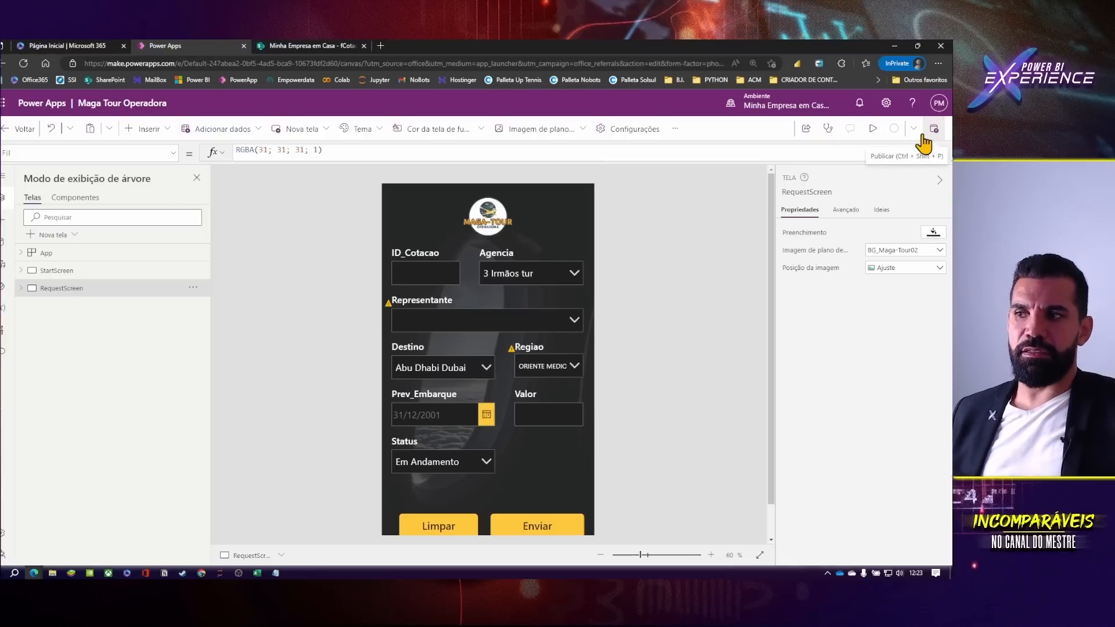
pyautogui.scroll(-1, 351, 376)
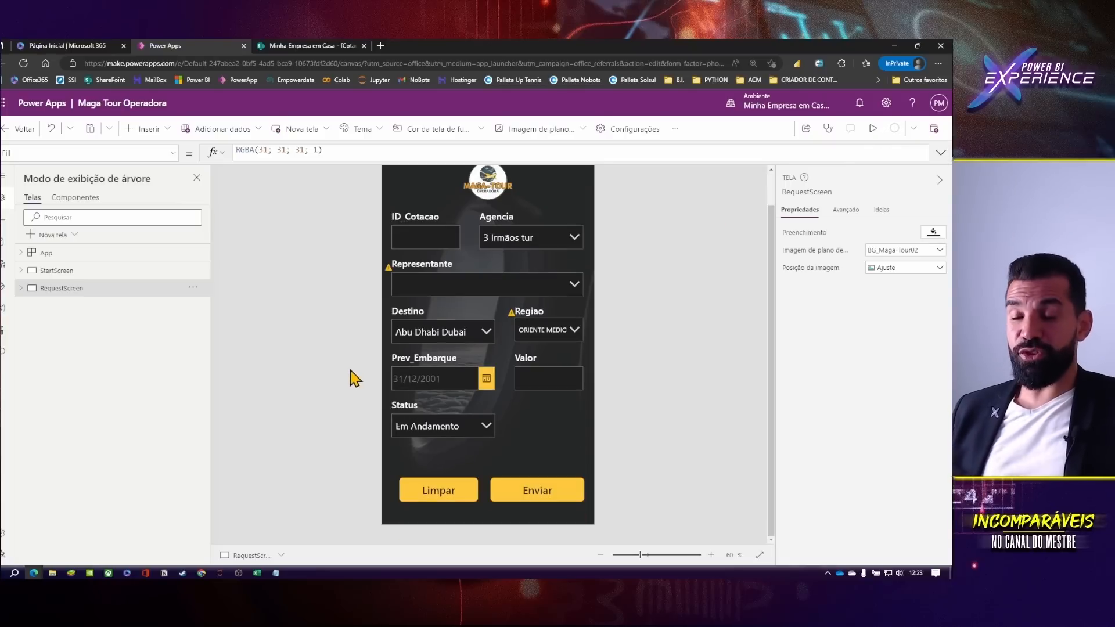
# - Switch to SharePoint to examine the fCotacao list and site navigation, and return to Power Apps
pyautogui.hotkey('ctrl', 'Tab')
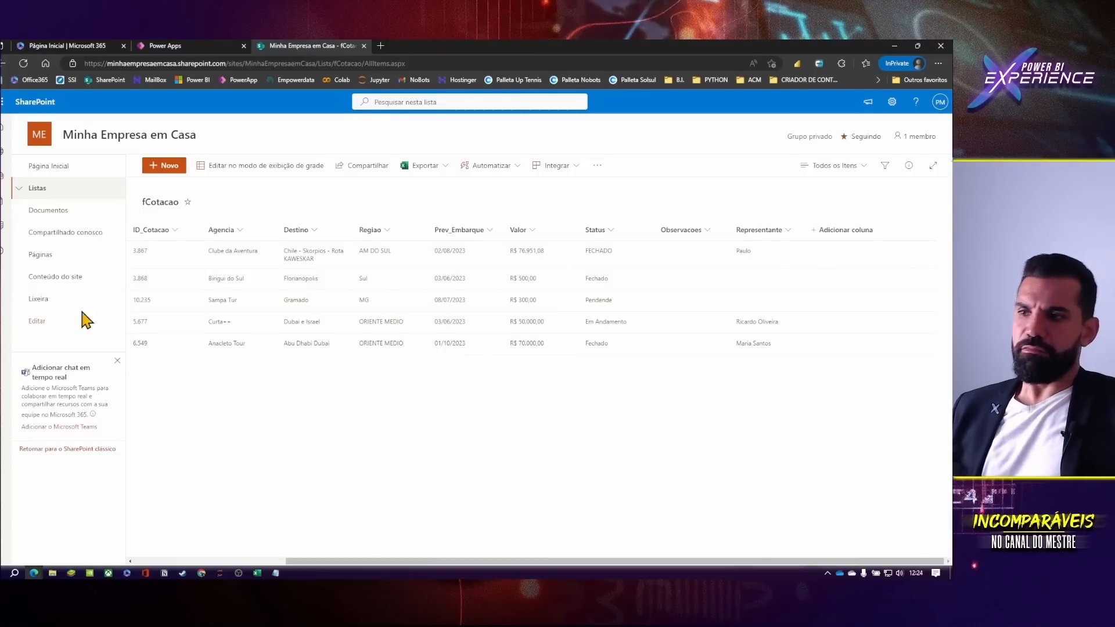
pyautogui.click(20, 188)
pyautogui.click(20, 188)
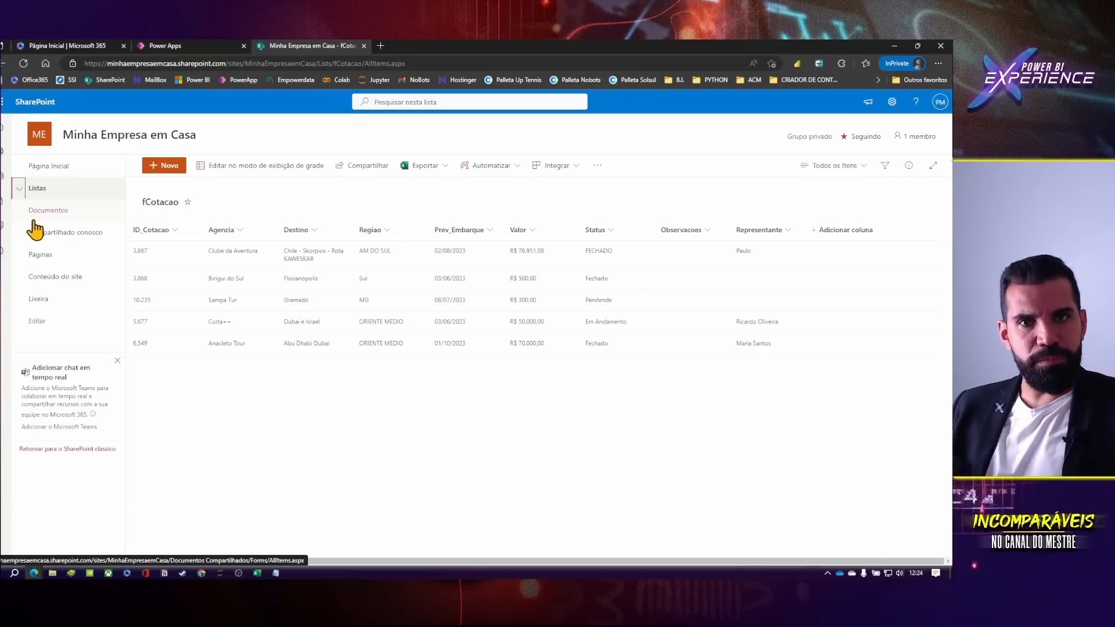
pyautogui.click(191, 43)
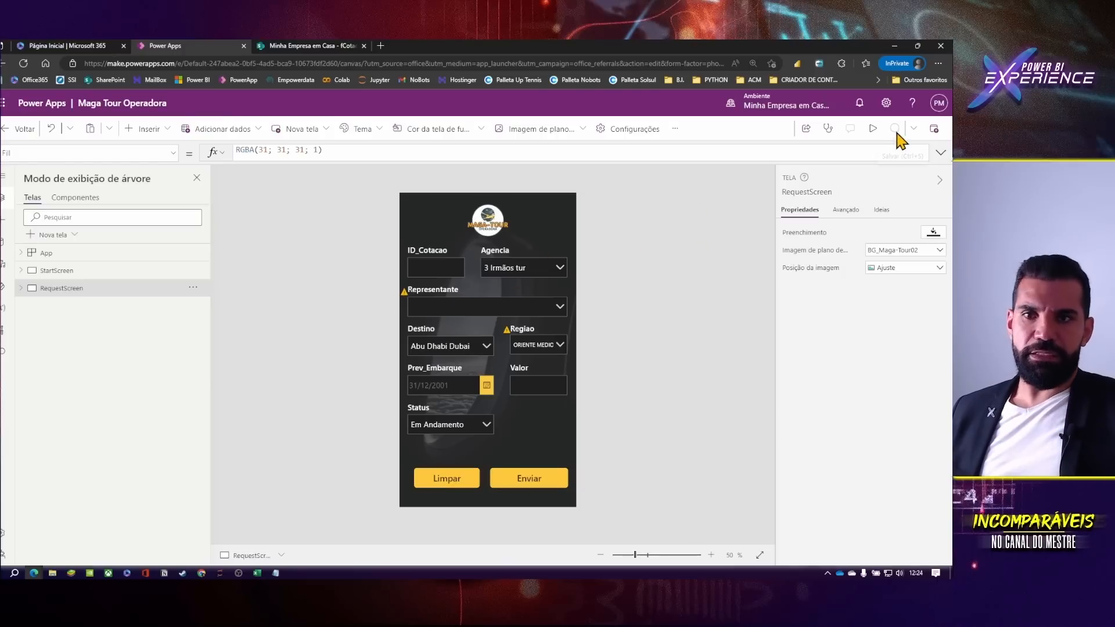
pyautogui.click(933, 130)
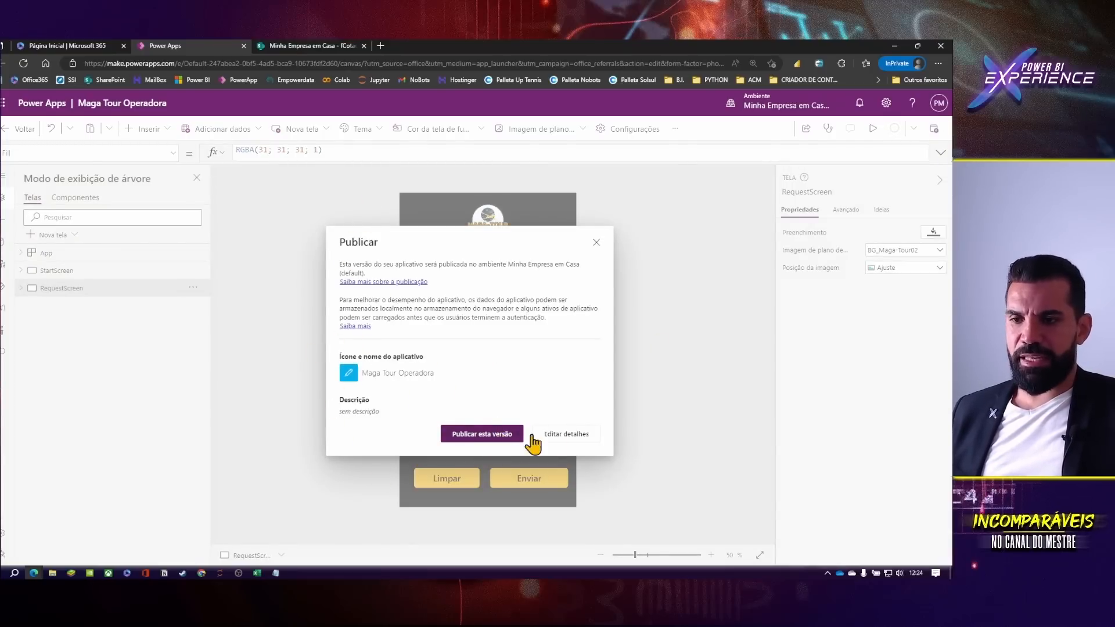
pyautogui.click(554, 441)
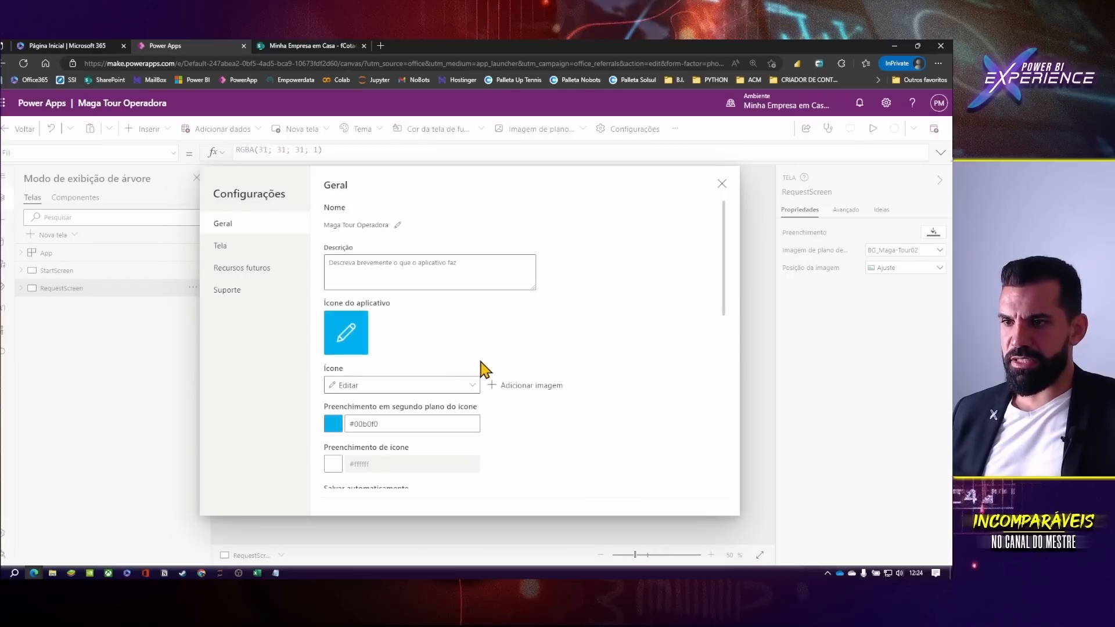
pyautogui.click(721, 185)
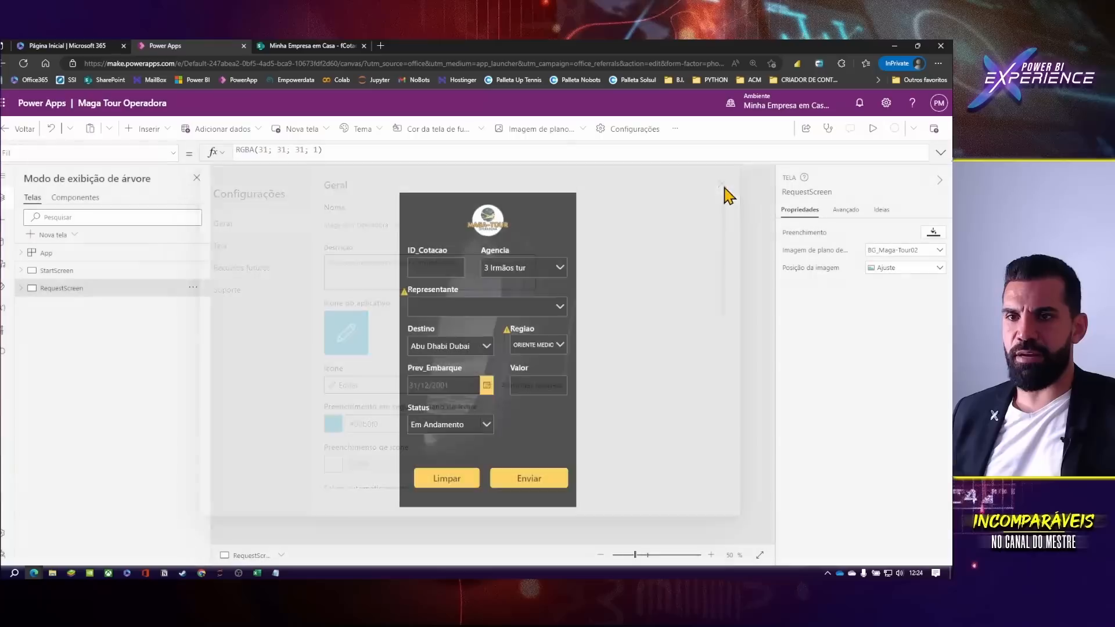
pyautogui.click(620, 131)
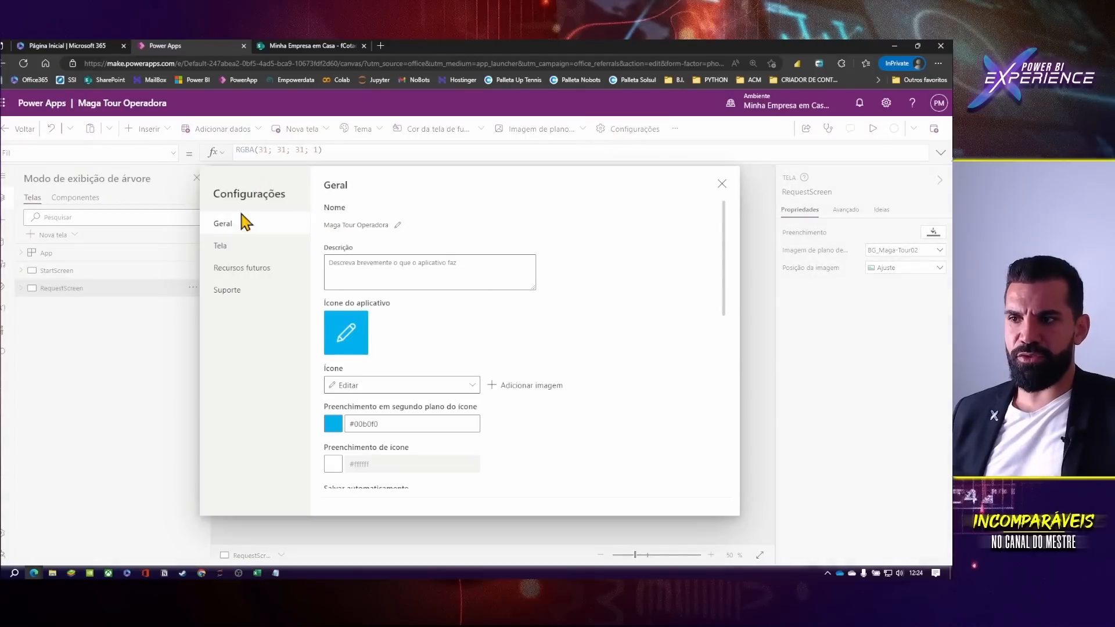
pyautogui.click(722, 185)
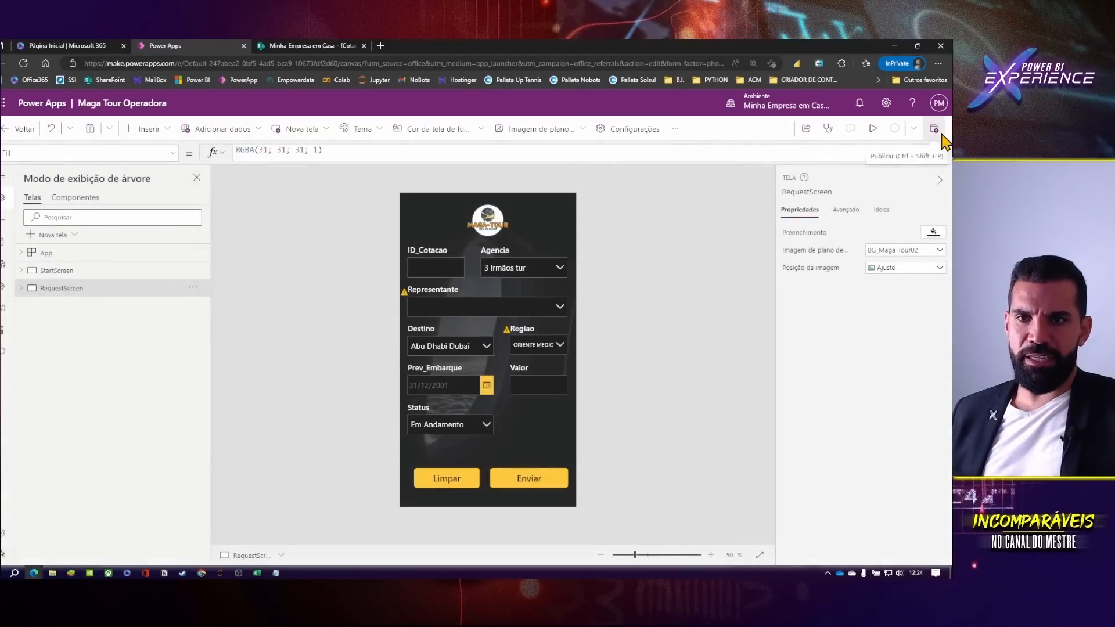
# - Open the app details for publishing and set Logo_Maga-Tour.png as the app icon
pyautogui.click(934, 129)
pyautogui.click(544, 436)
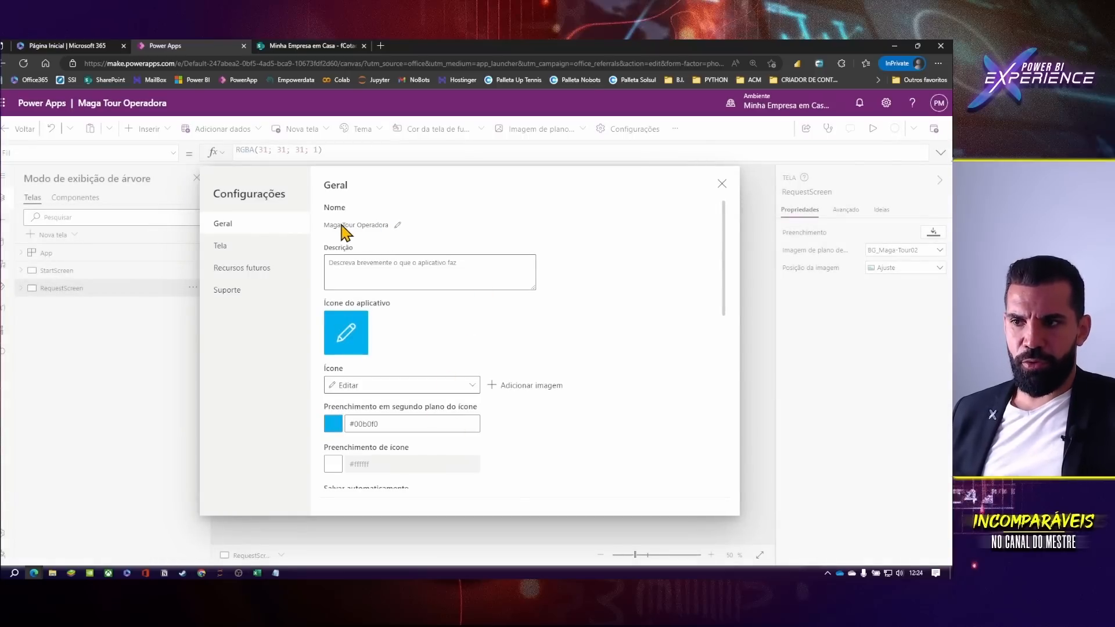
pyautogui.scroll(-2, 426, 238)
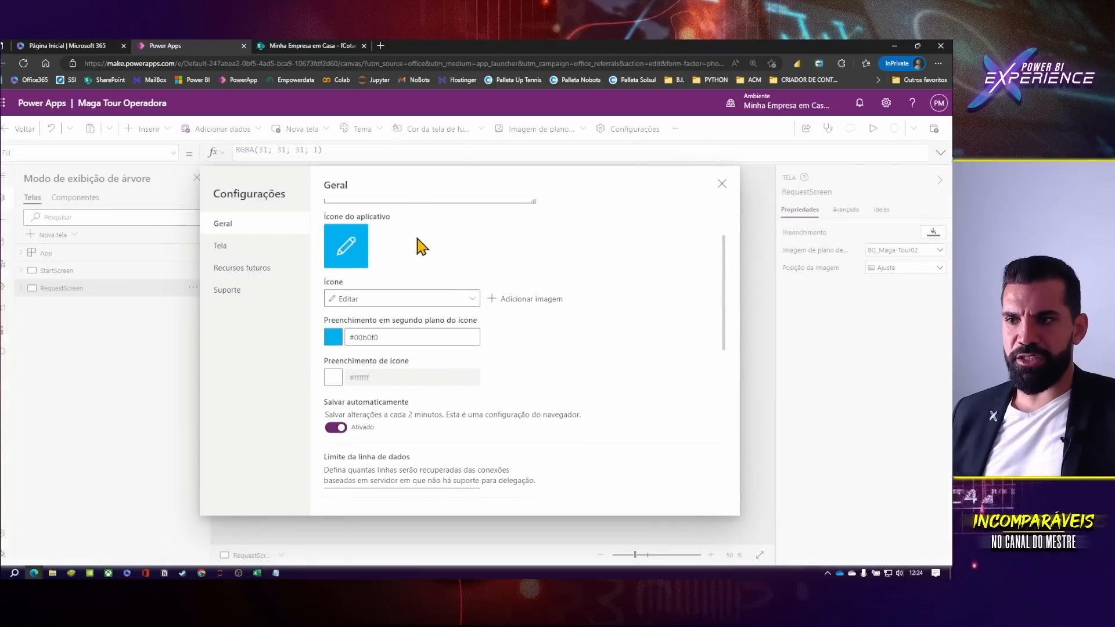
pyautogui.scroll(1, 418, 227)
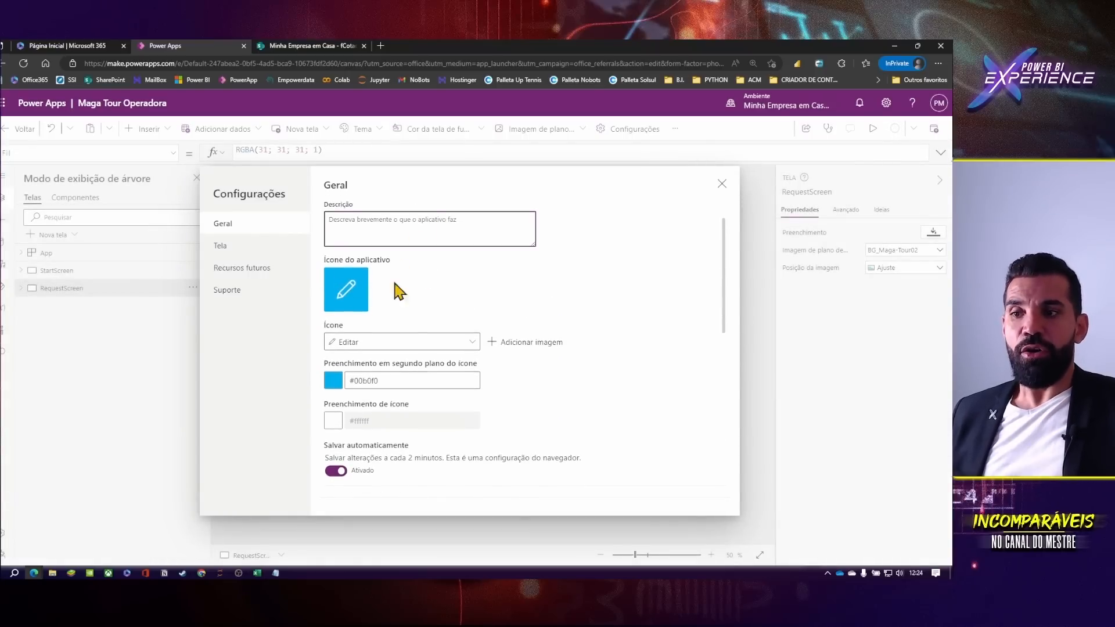
pyautogui.click(530, 344)
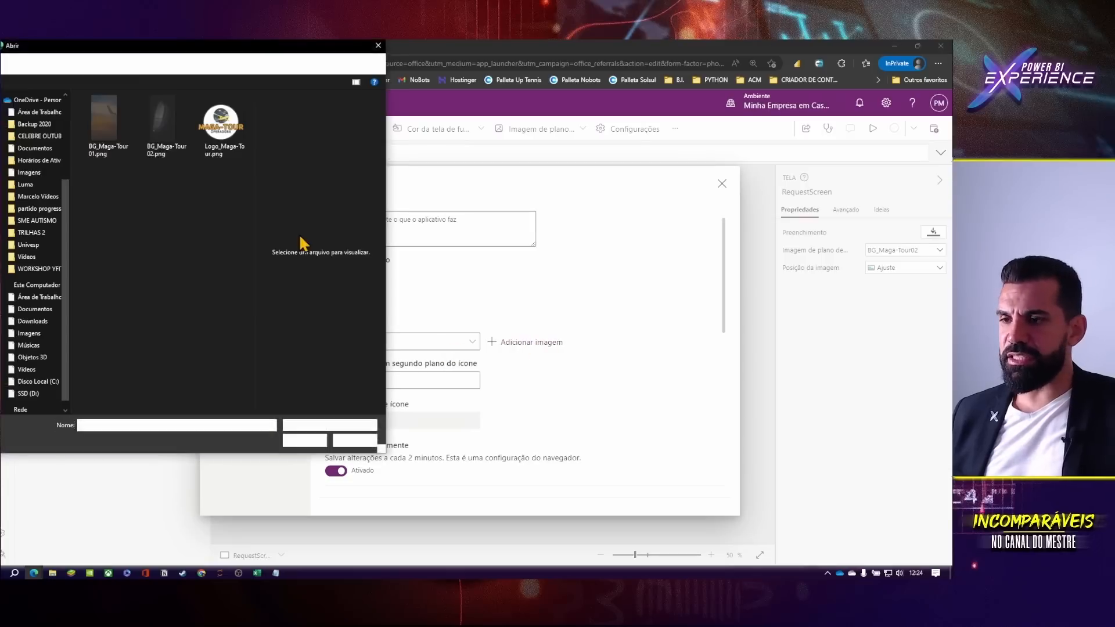
pyautogui.click(226, 132)
pyautogui.doubleClick(226, 133)
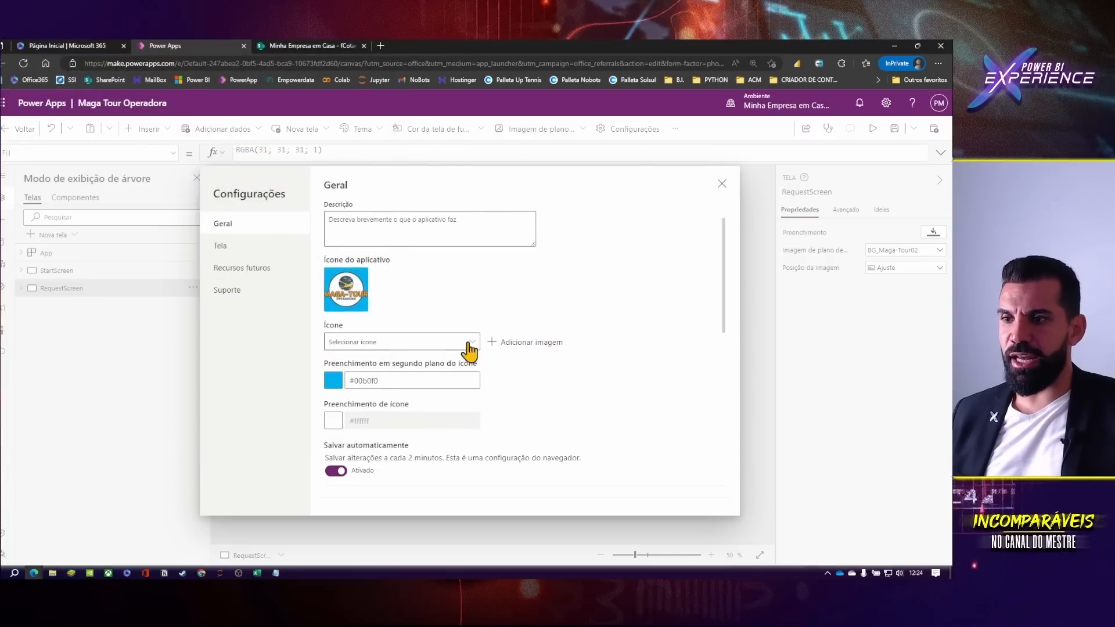
# - Try 656565 and the gray #797979 as the app icon's background fill
pyautogui.doubleClick(386, 380)
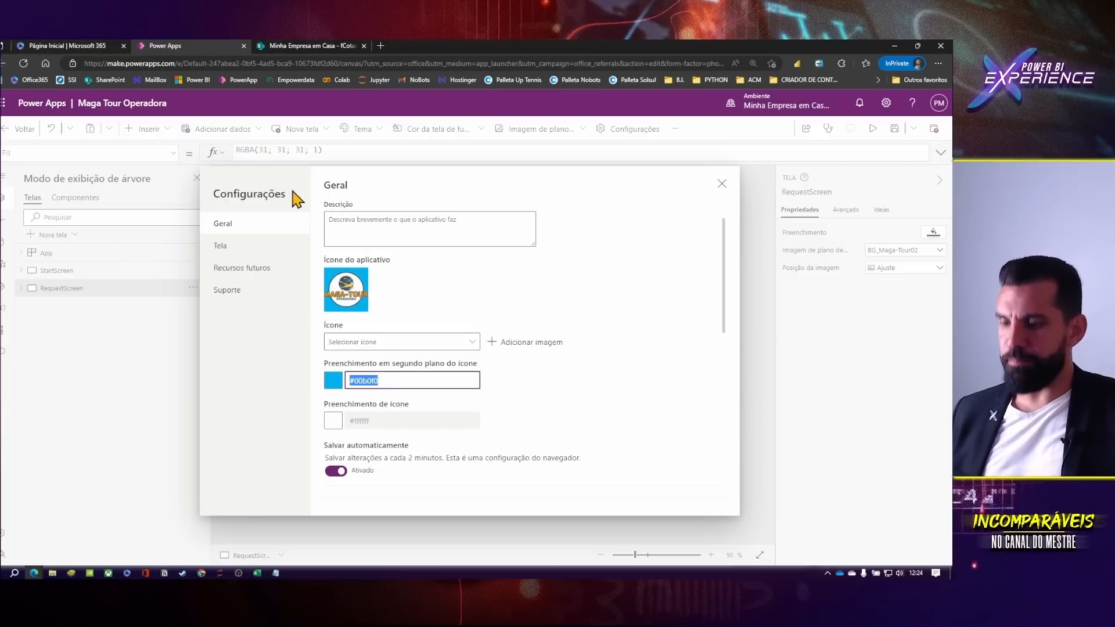
pyautogui.press('super+v')
pyautogui.click(411, 261)
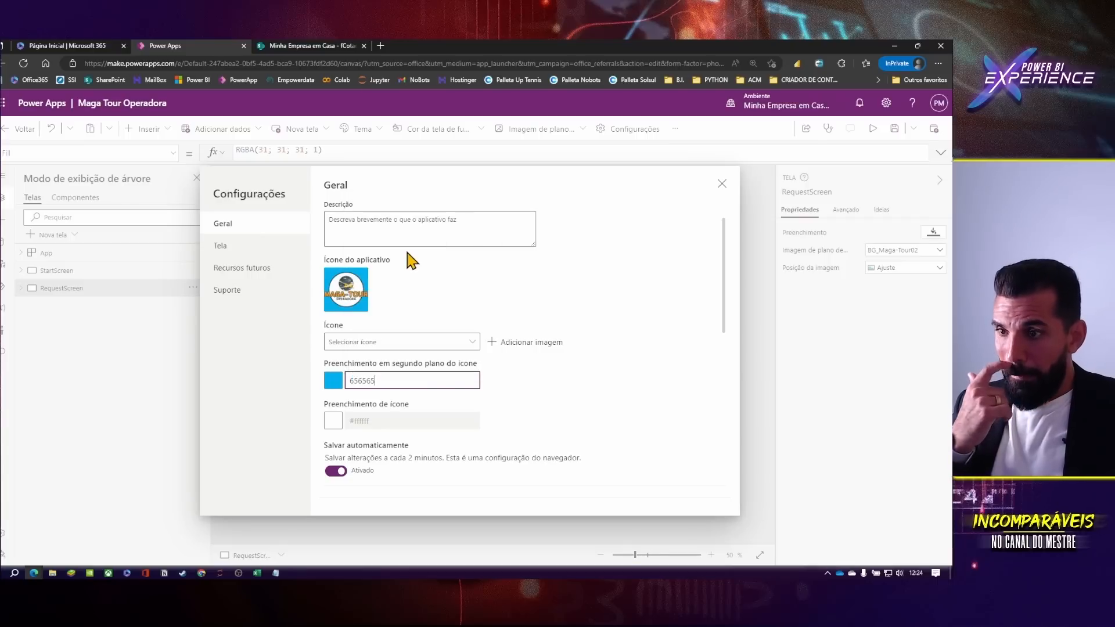
pyautogui.click(333, 381)
pyautogui.click(341, 238)
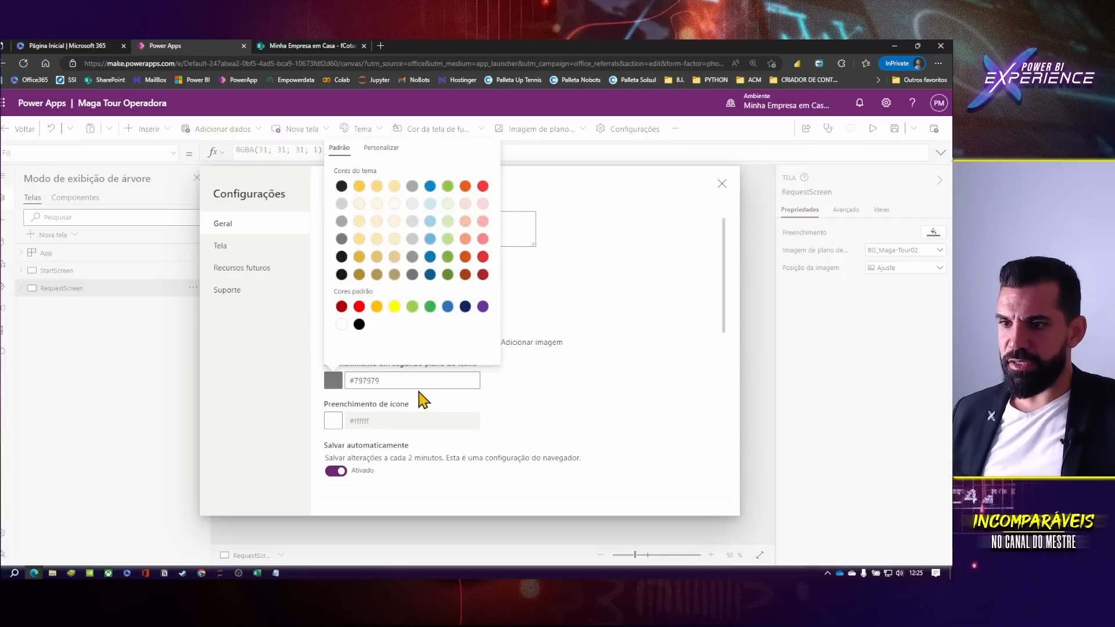
pyautogui.click(422, 381)
# - Set the app icon's background fill to the near-black theme color #161616
pyautogui.click(336, 383)
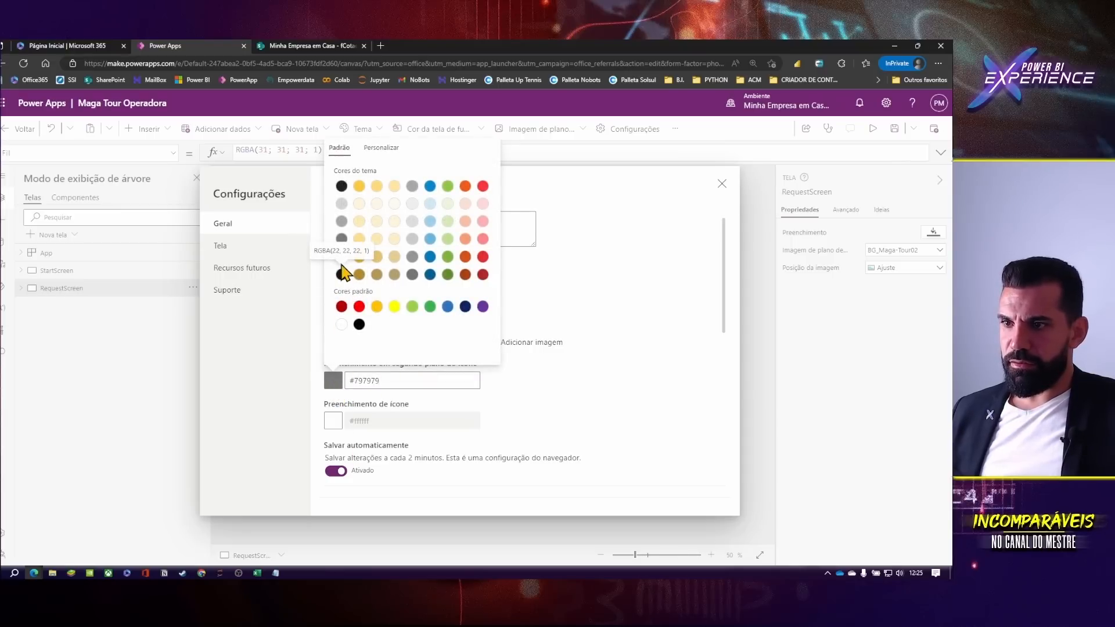
pyautogui.click(341, 274)
pyautogui.click(391, 379)
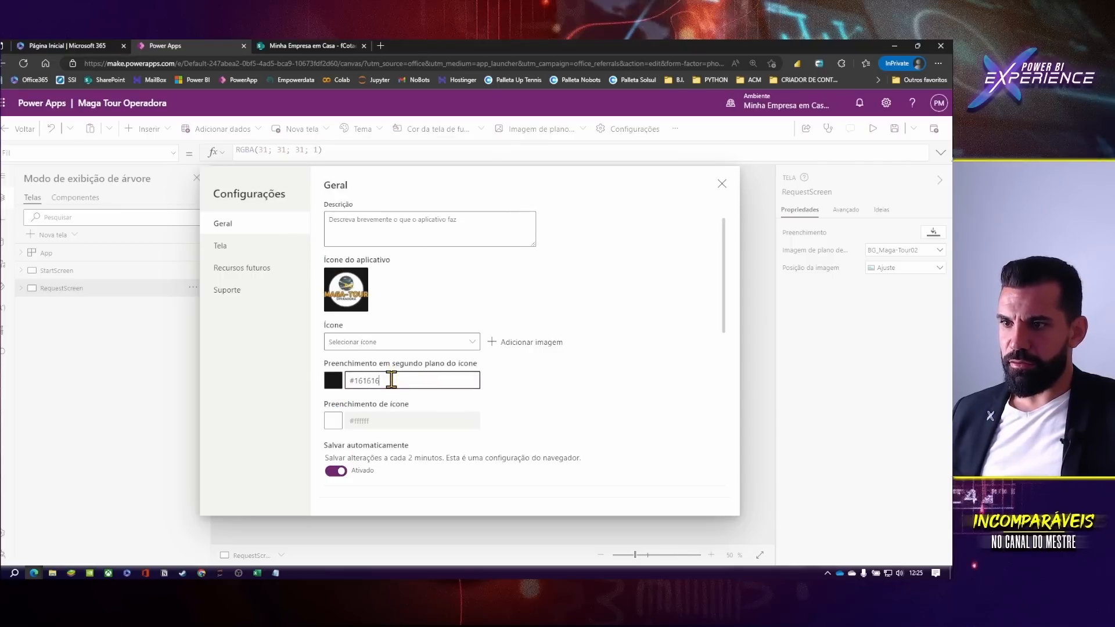
# - Review the remaining general app settings and open the screen size and orientation settings
pyautogui.scroll(-2, 349, 463)
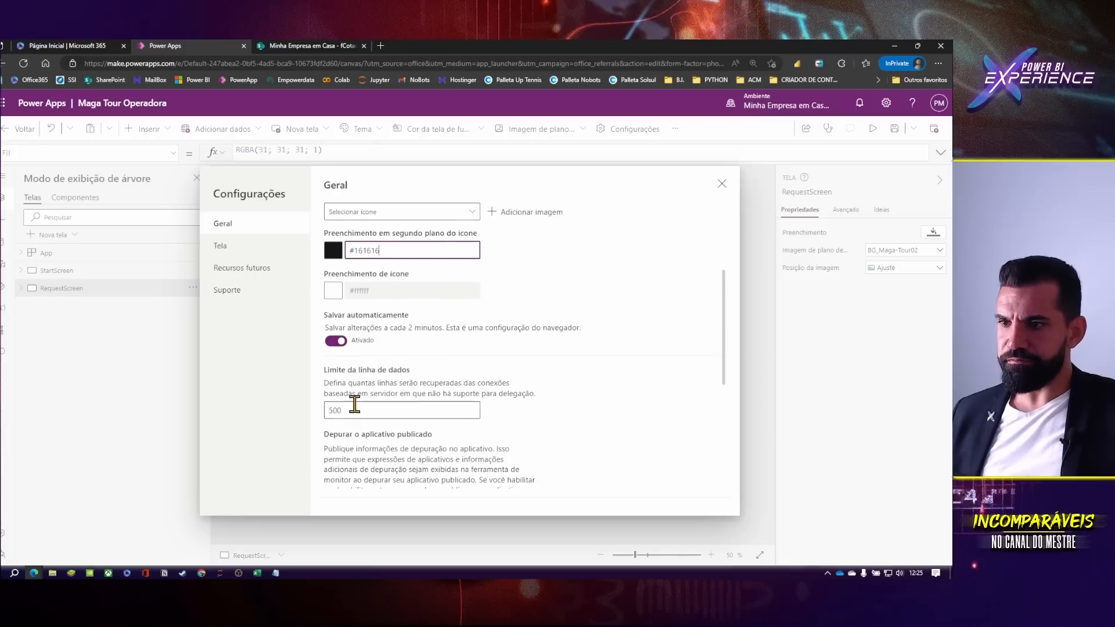
pyautogui.scroll(-1, 391, 380)
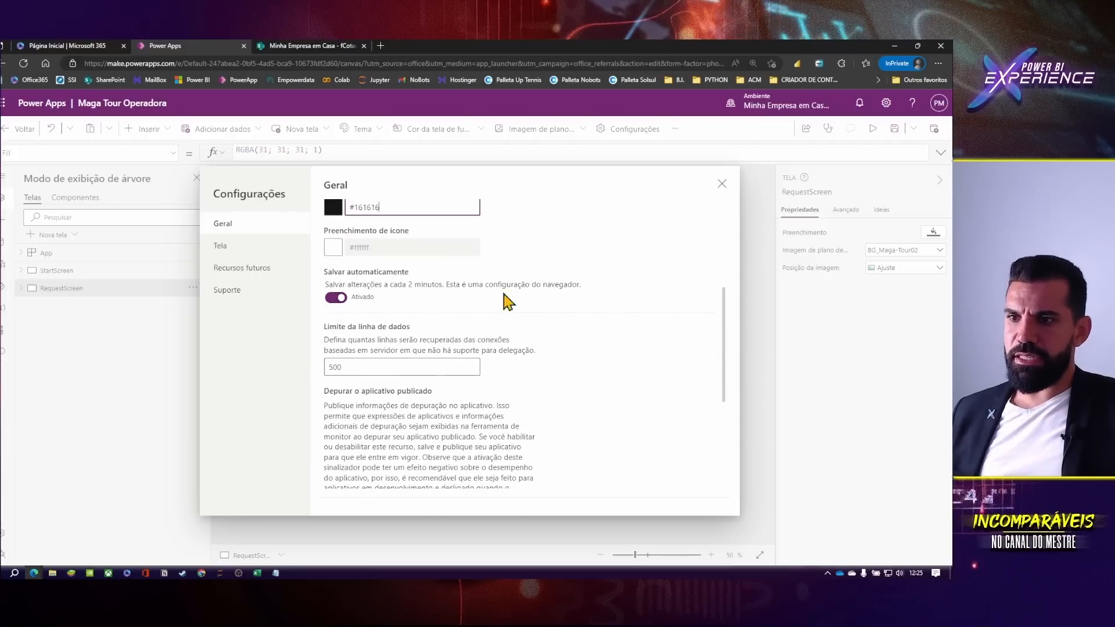
pyautogui.scroll(-3, 397, 364)
pyautogui.scroll(6, 461, 336)
pyautogui.scroll(1, 461, 339)
pyautogui.click(254, 247)
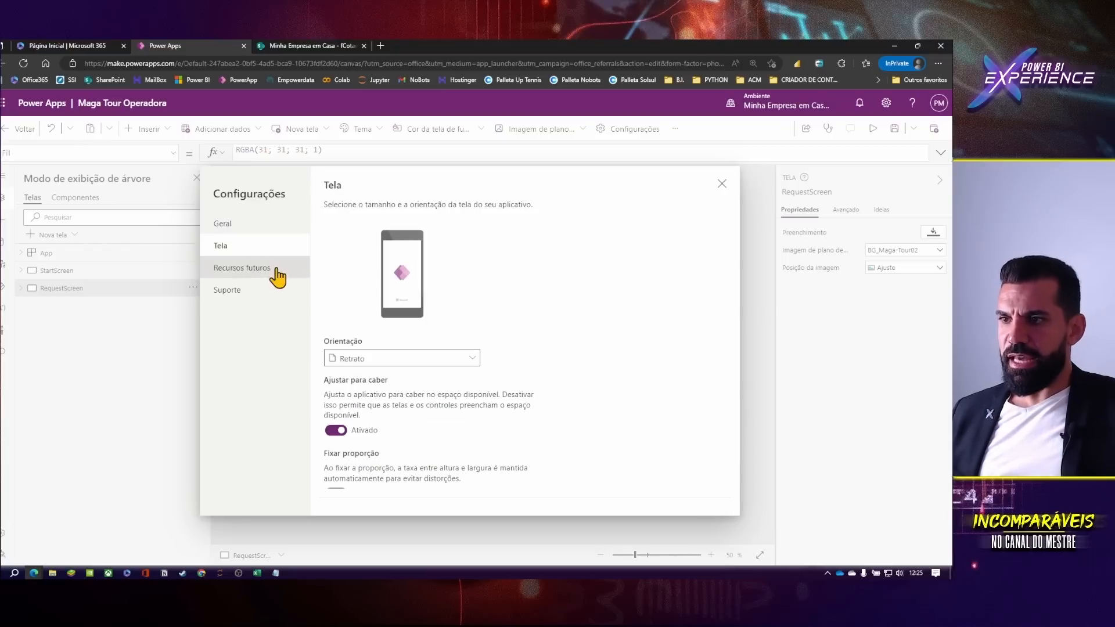
# - Try switching the app's orientation to Paisagem and cancel the orientation change
pyautogui.scroll(-3, 483, 372)
pyautogui.scroll(3, 453, 285)
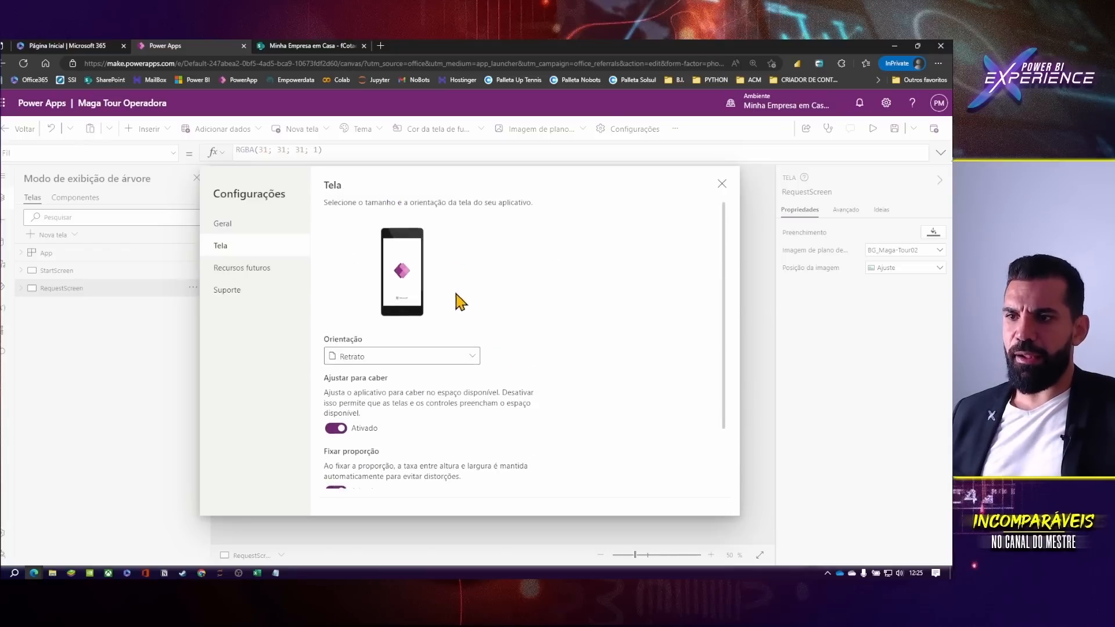
pyautogui.click(462, 359)
pyautogui.click(375, 377)
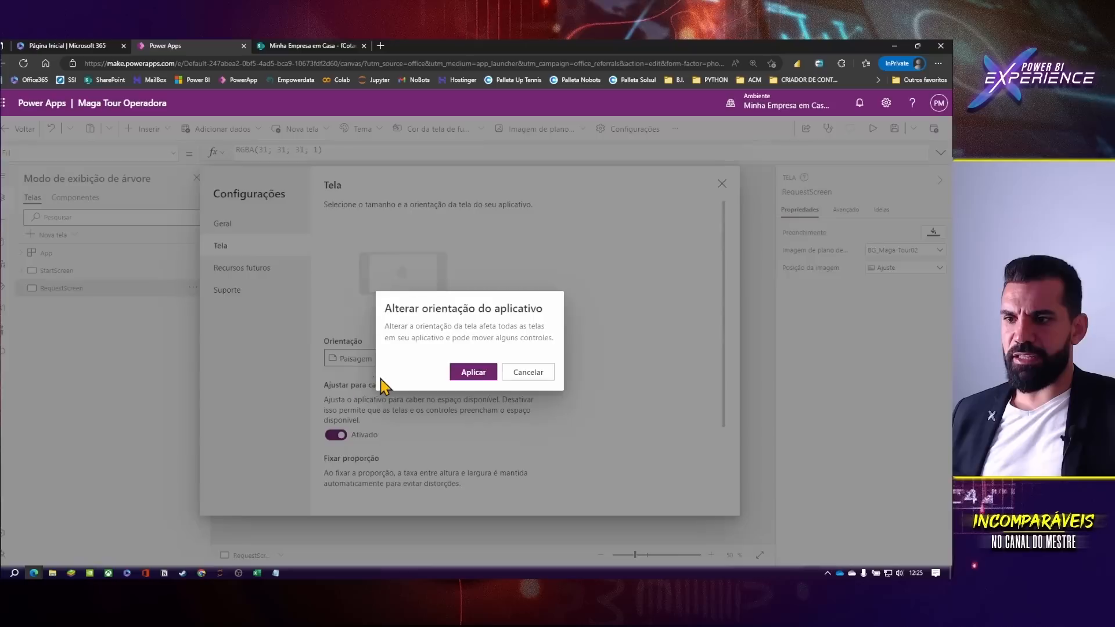
pyautogui.click(530, 377)
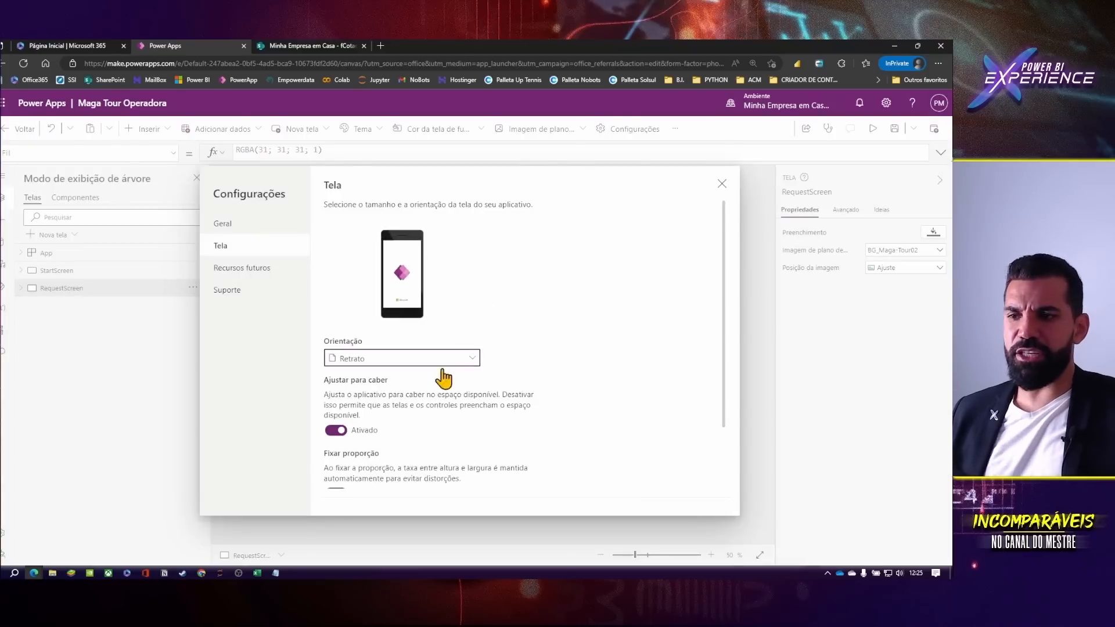
# - Review the aspect-ratio and orientation locks, upcoming features, support and general settings, and close the app settings
pyautogui.scroll(-2, 483, 407)
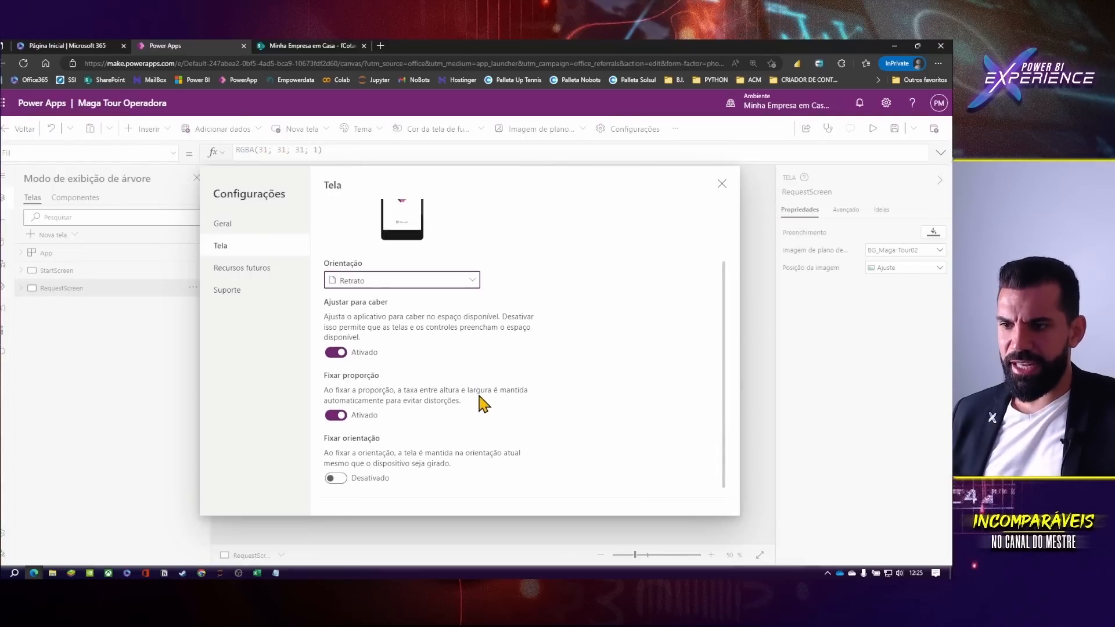
pyautogui.click(241, 269)
pyautogui.click(235, 290)
pyautogui.click(256, 247)
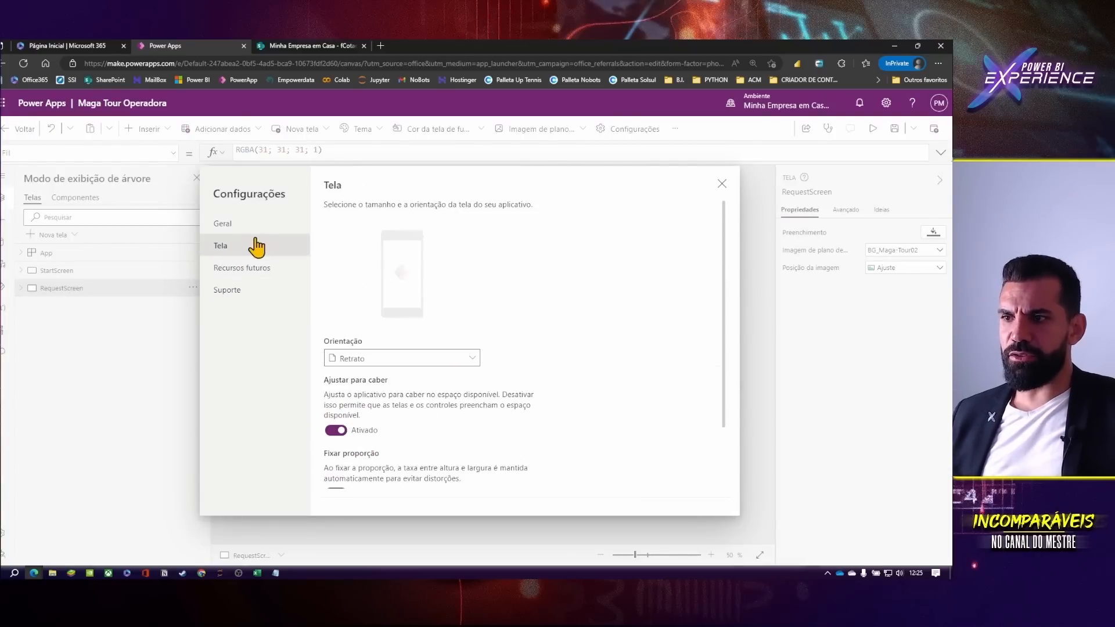
pyautogui.click(256, 226)
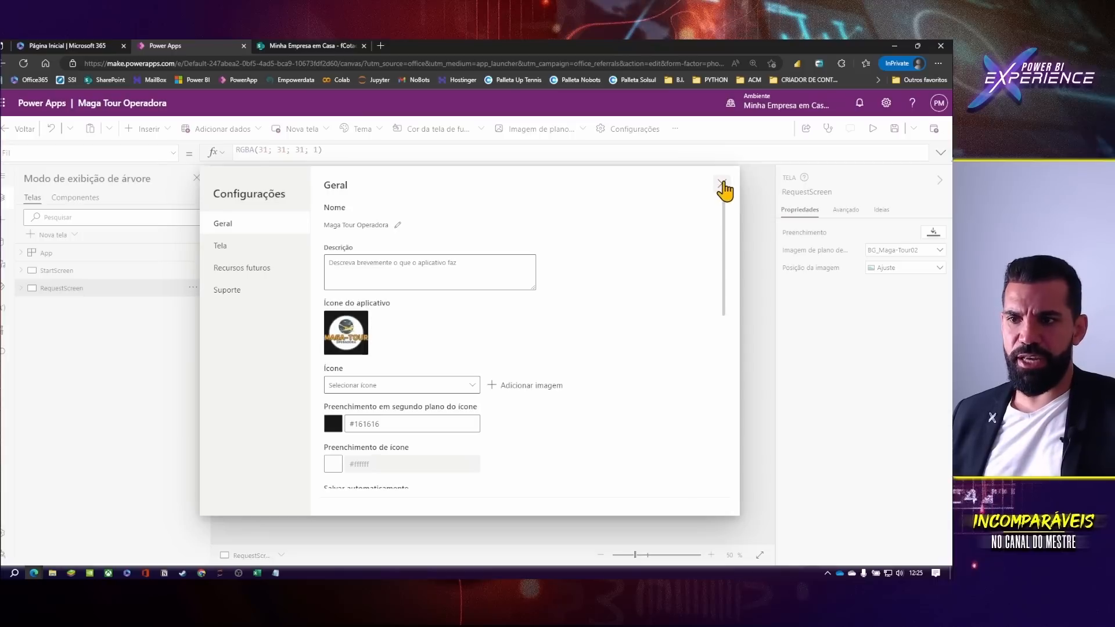
pyautogui.click(721, 185)
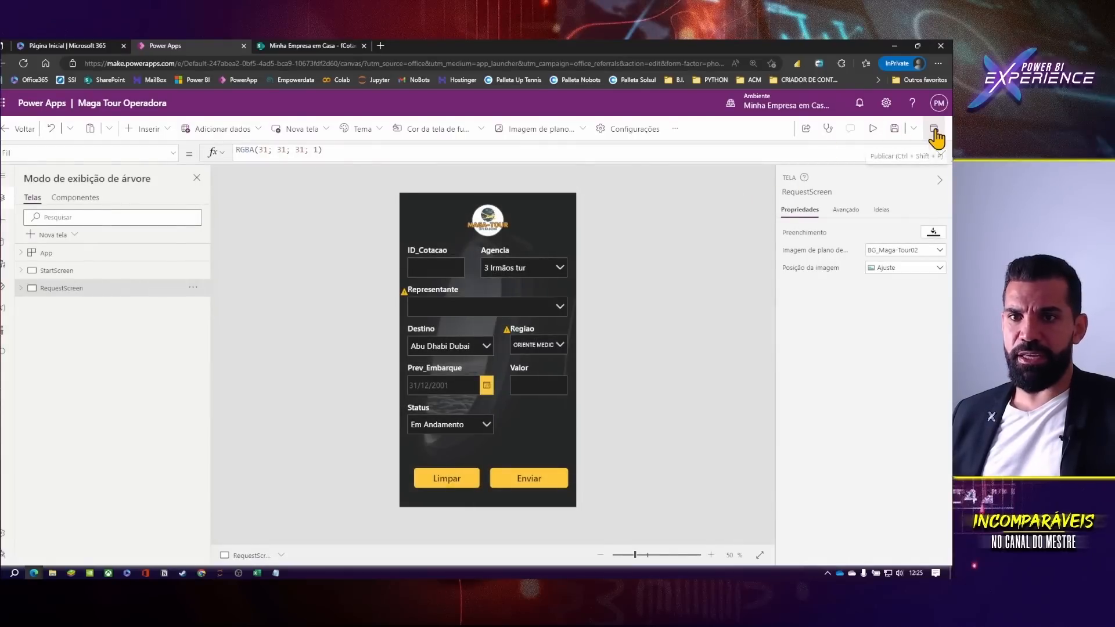
# - Save the app and publish this version, leaving the app editor
pyautogui.hotkey('ctrl', 's')
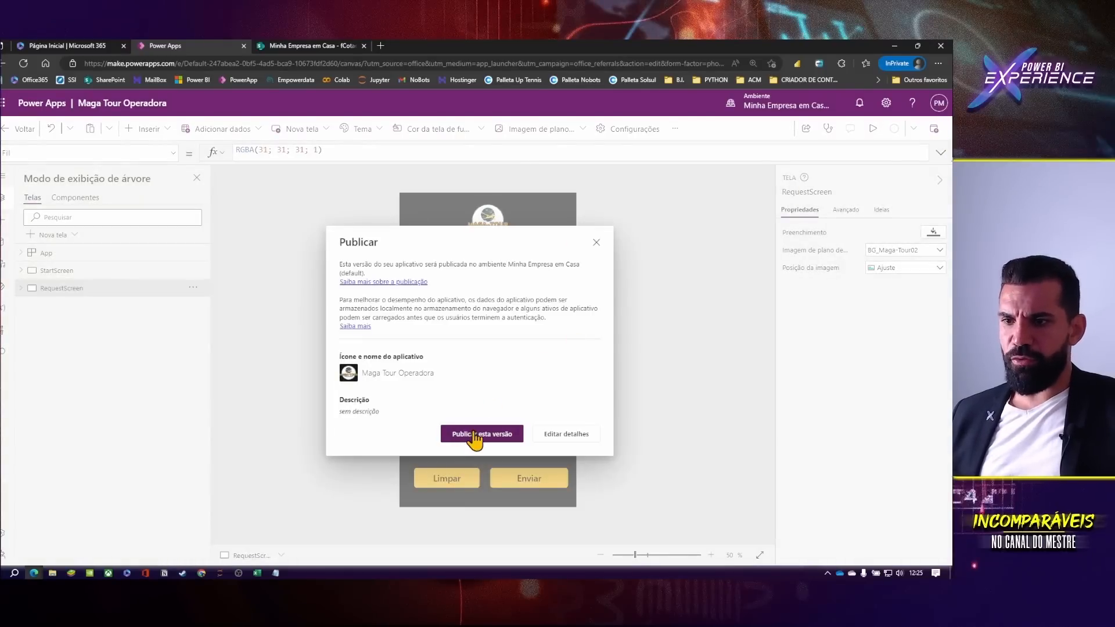
pyautogui.click(475, 436)
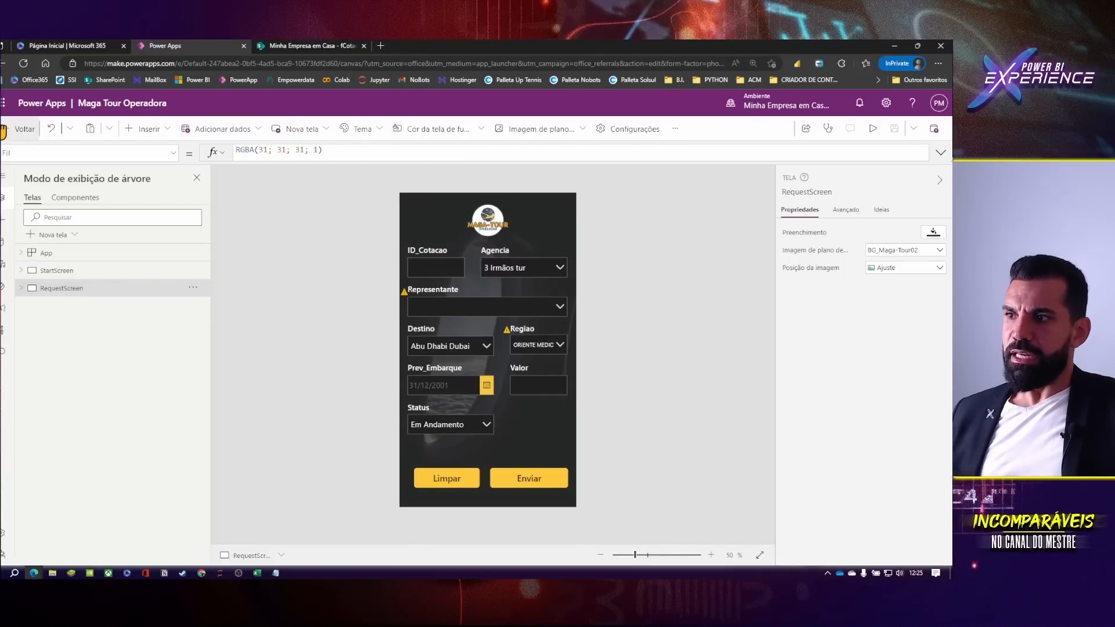
pyautogui.click(20, 130)
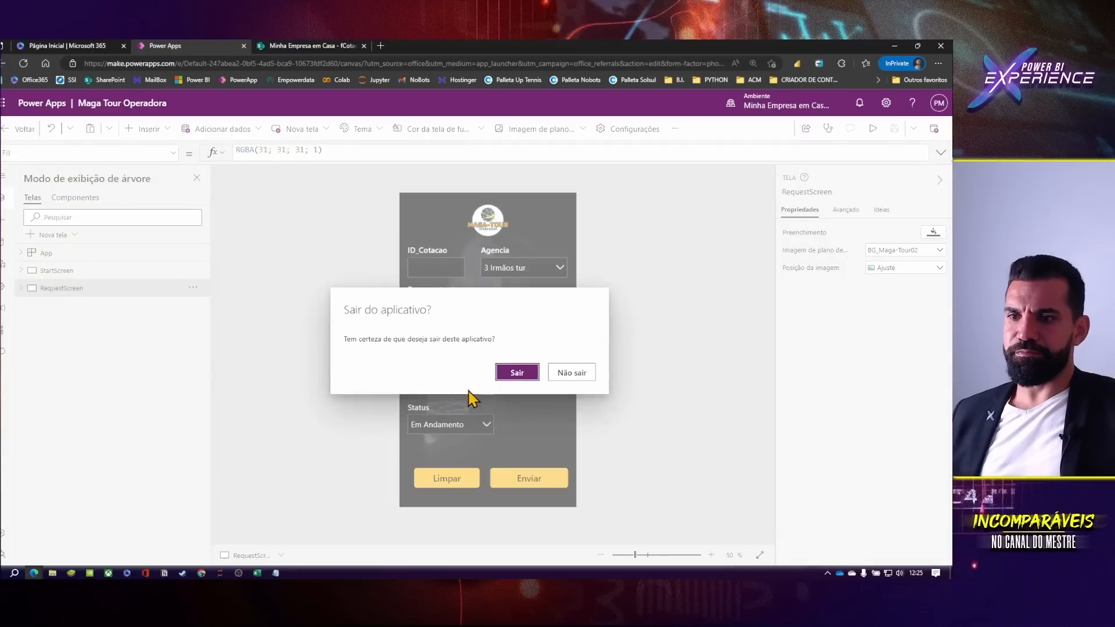
pyautogui.click(517, 372)
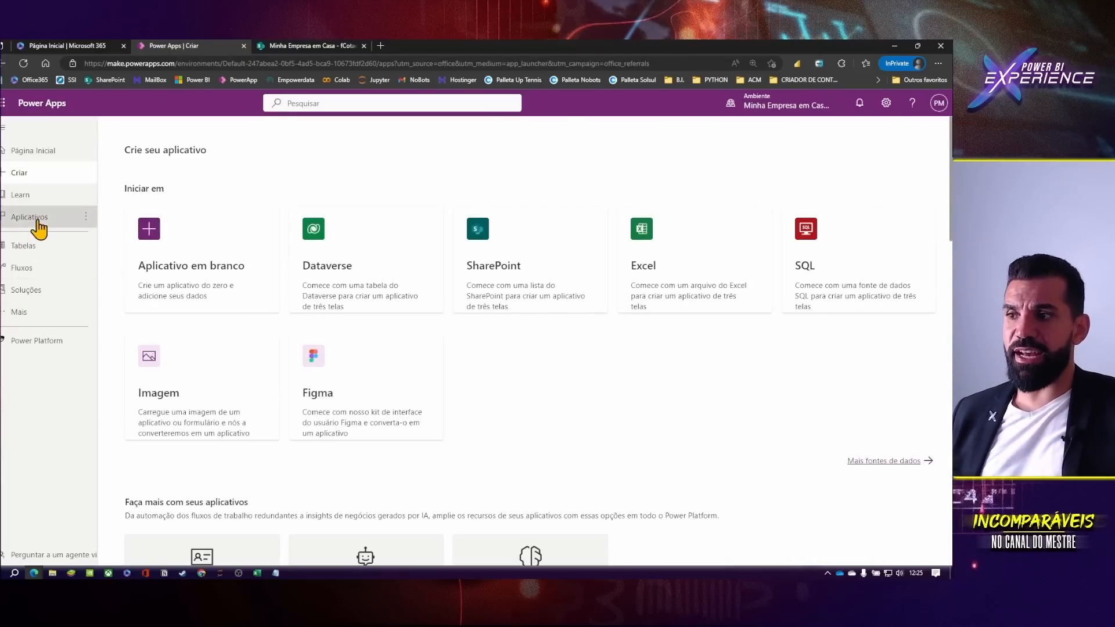
# - Run the published Maga Tour Operadora app from the apps list, postponing the multifactor authentication setup
pyautogui.click(37, 221)
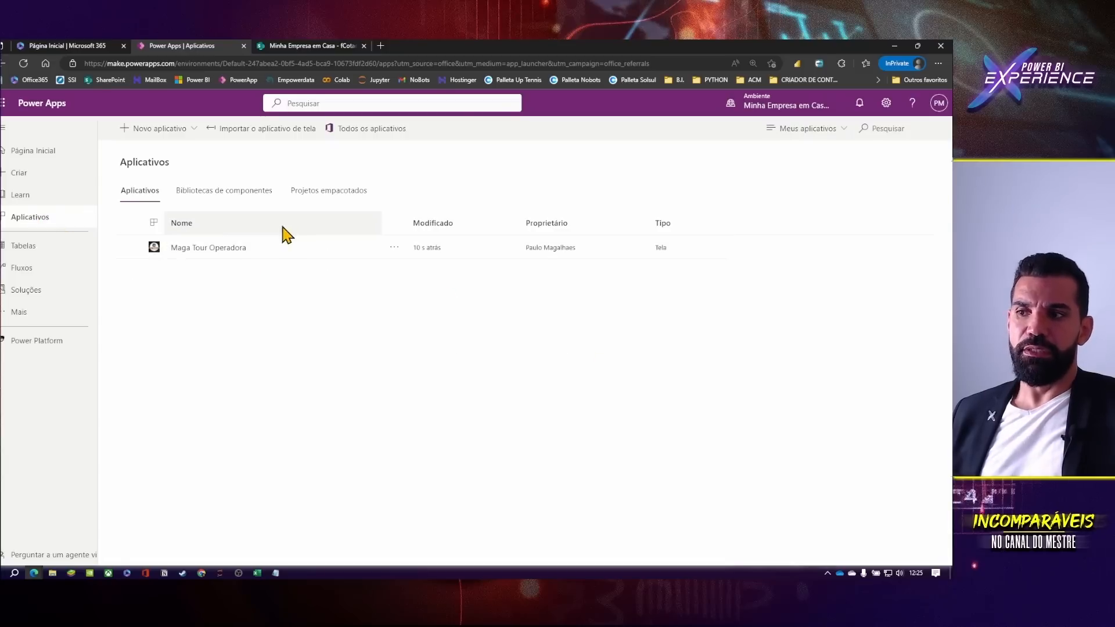
pyautogui.click(394, 248)
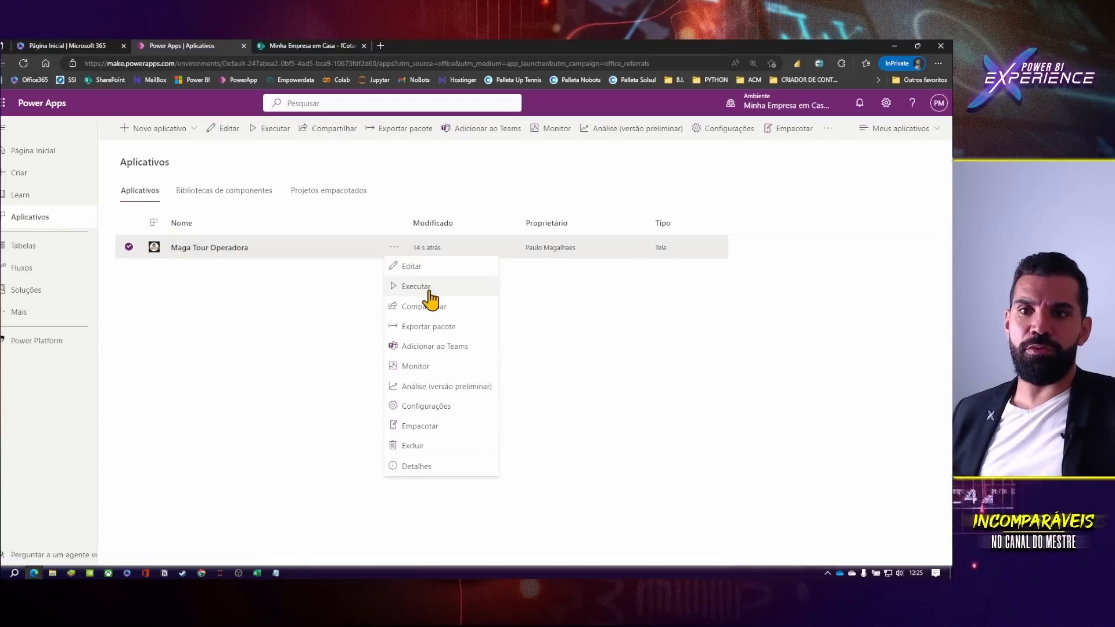
pyautogui.click(249, 319)
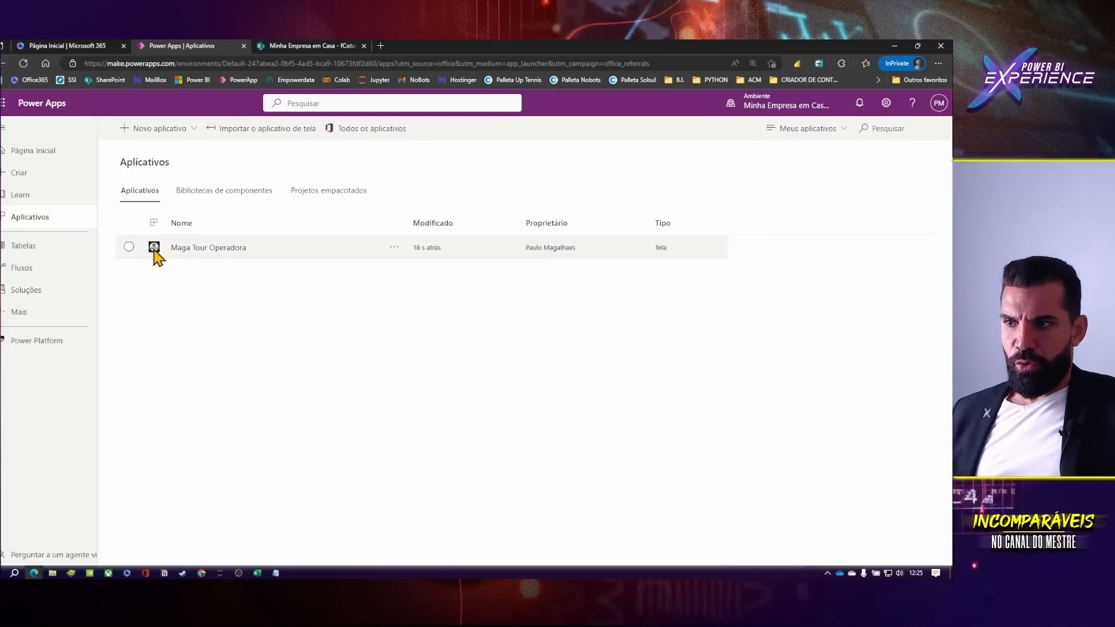
pyautogui.click(394, 249)
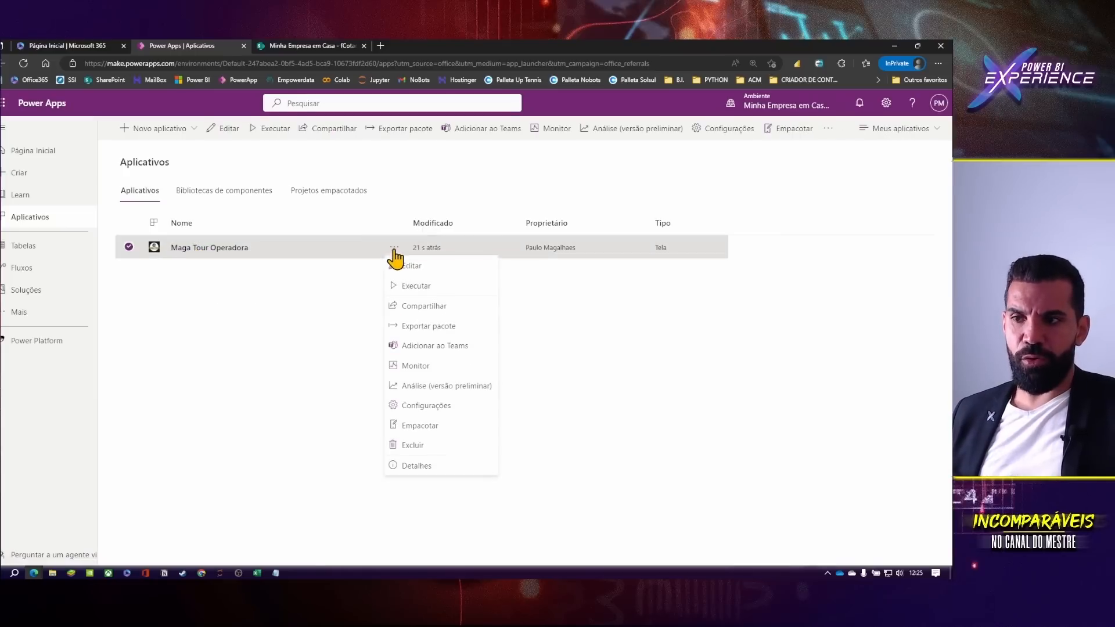
pyautogui.click(408, 287)
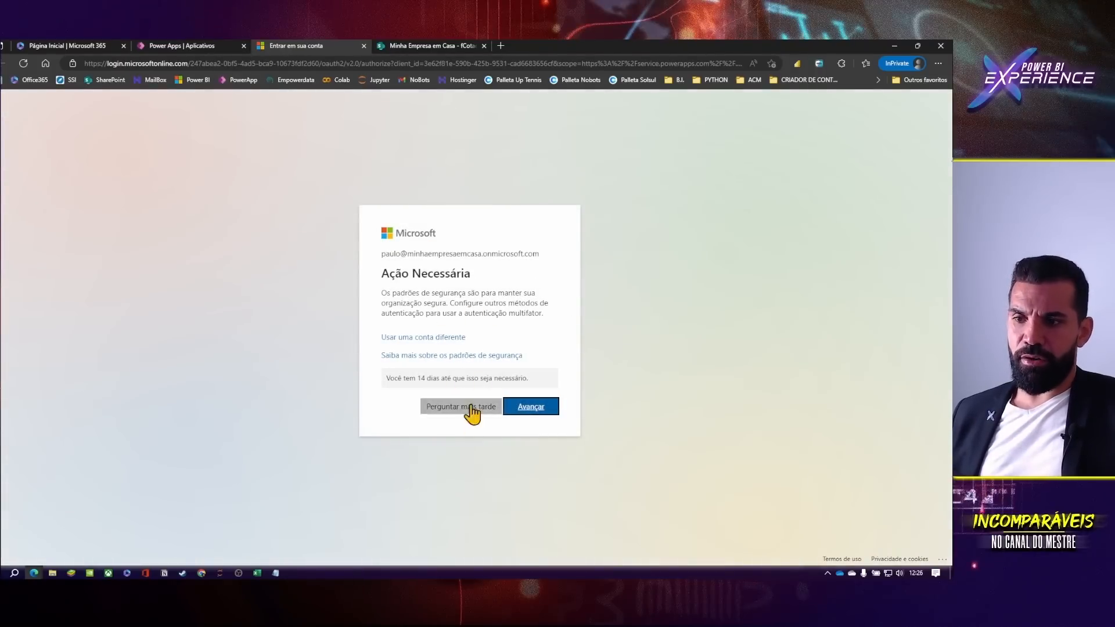
pyautogui.click(460, 408)
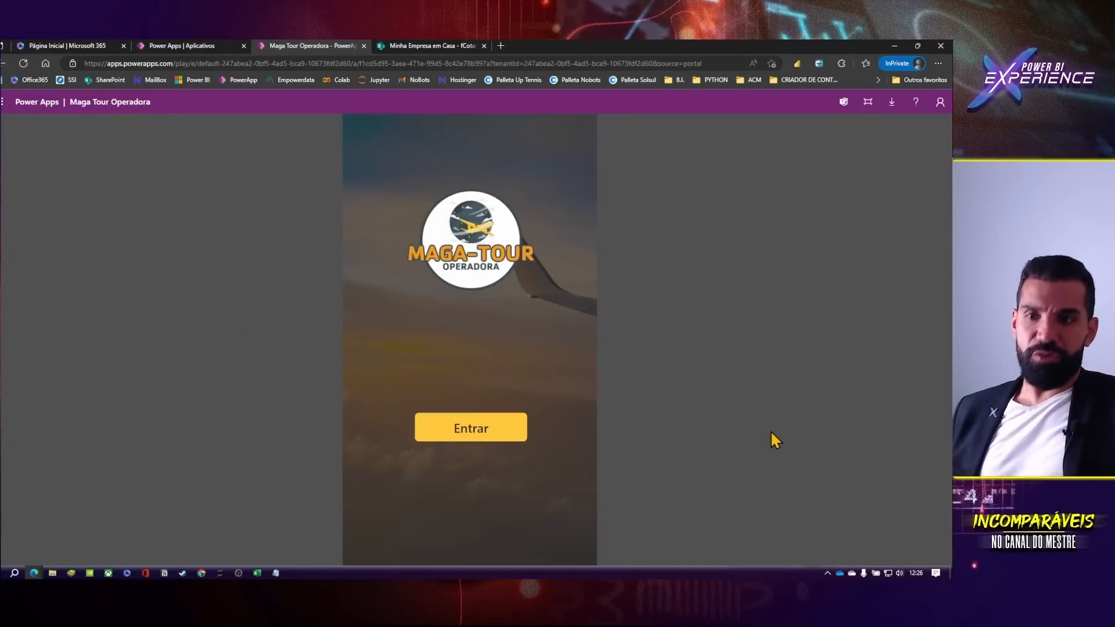
# - Check the running app in full screen by entering the quotation form from its start screen, and close the app
pyautogui.press('F11')
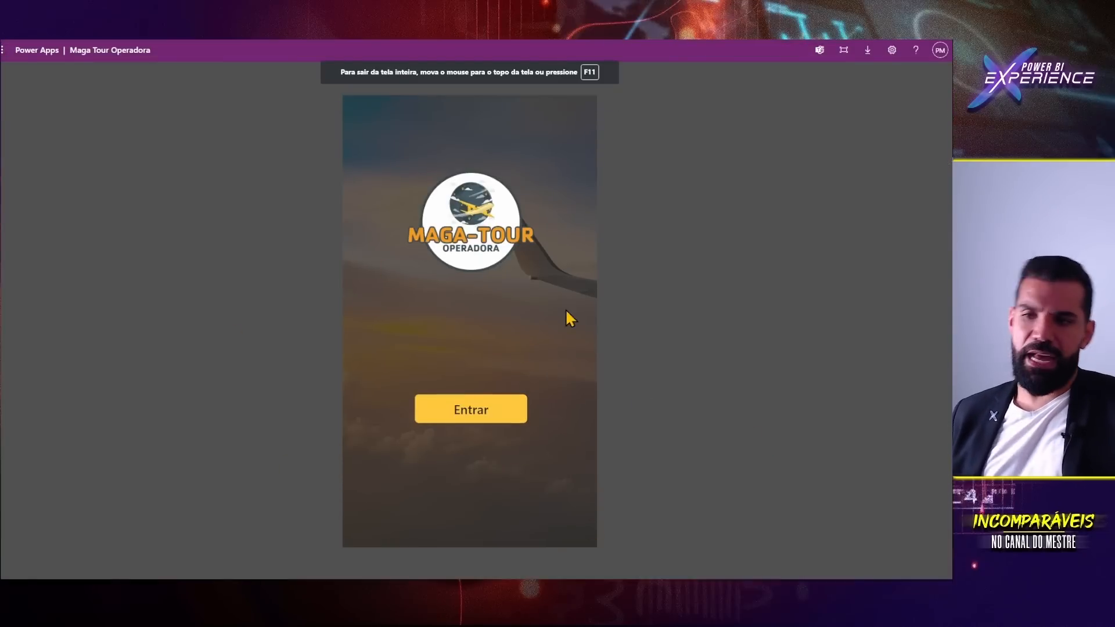
pyautogui.click(482, 422)
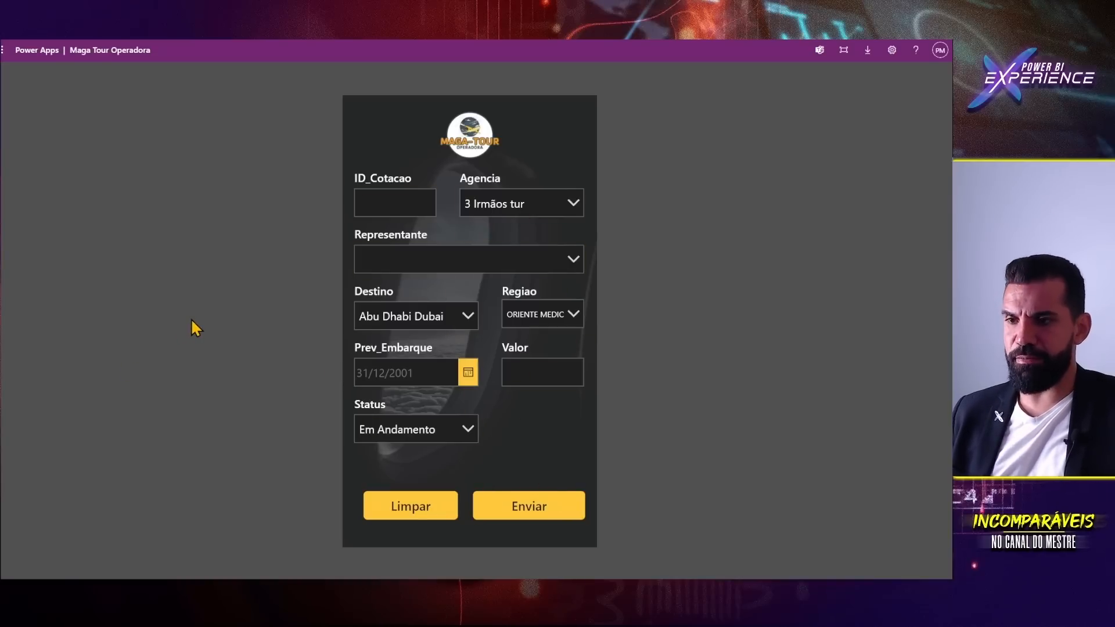
pyautogui.press('F5')
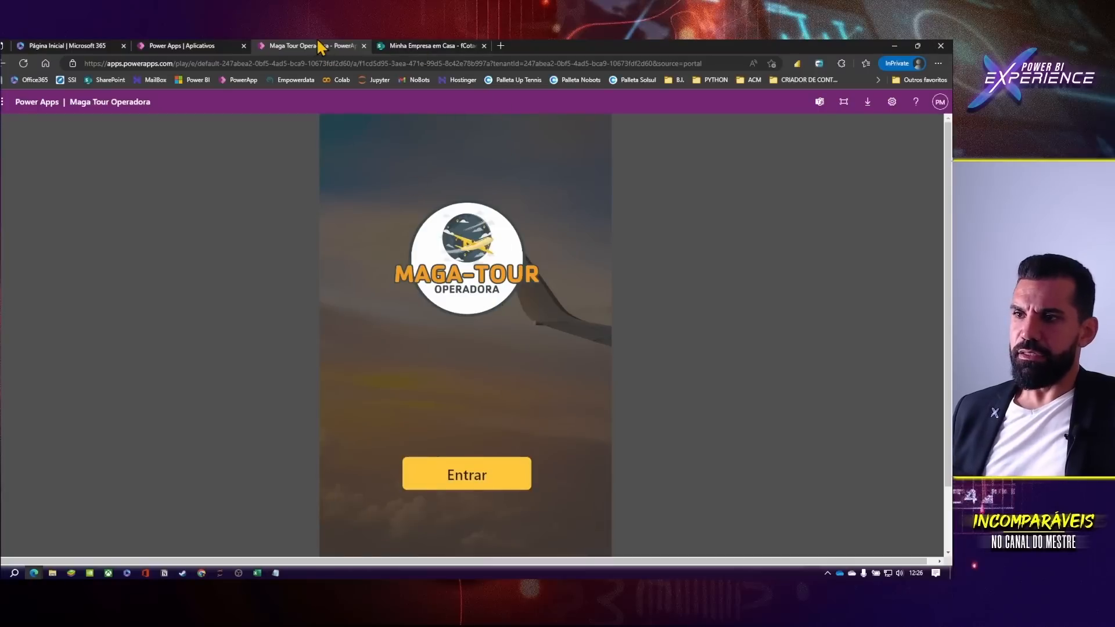
pyautogui.click(364, 46)
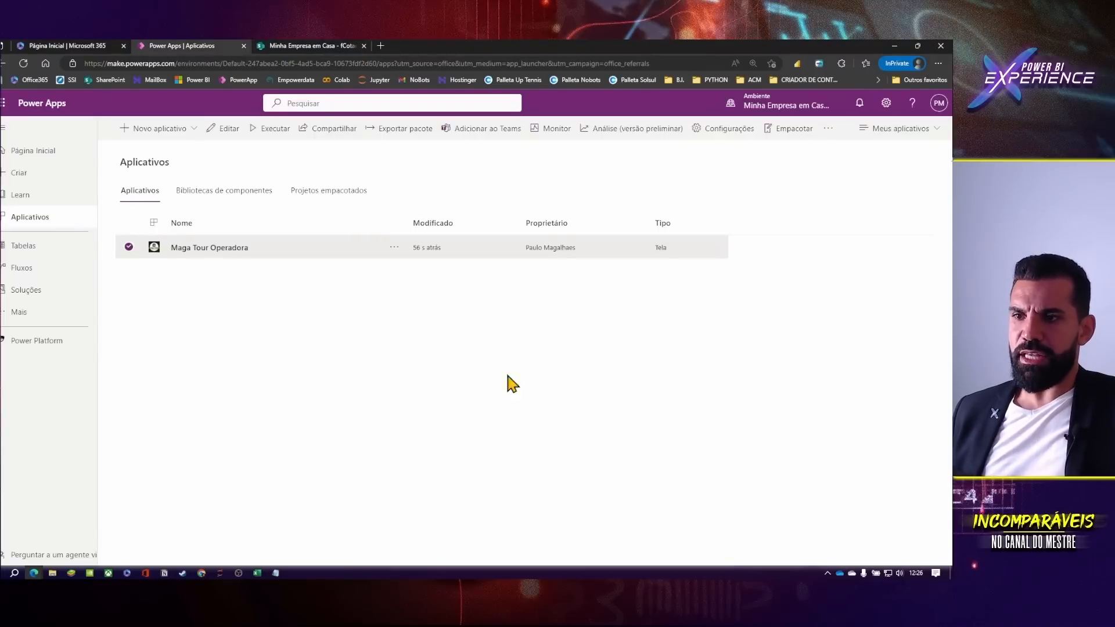